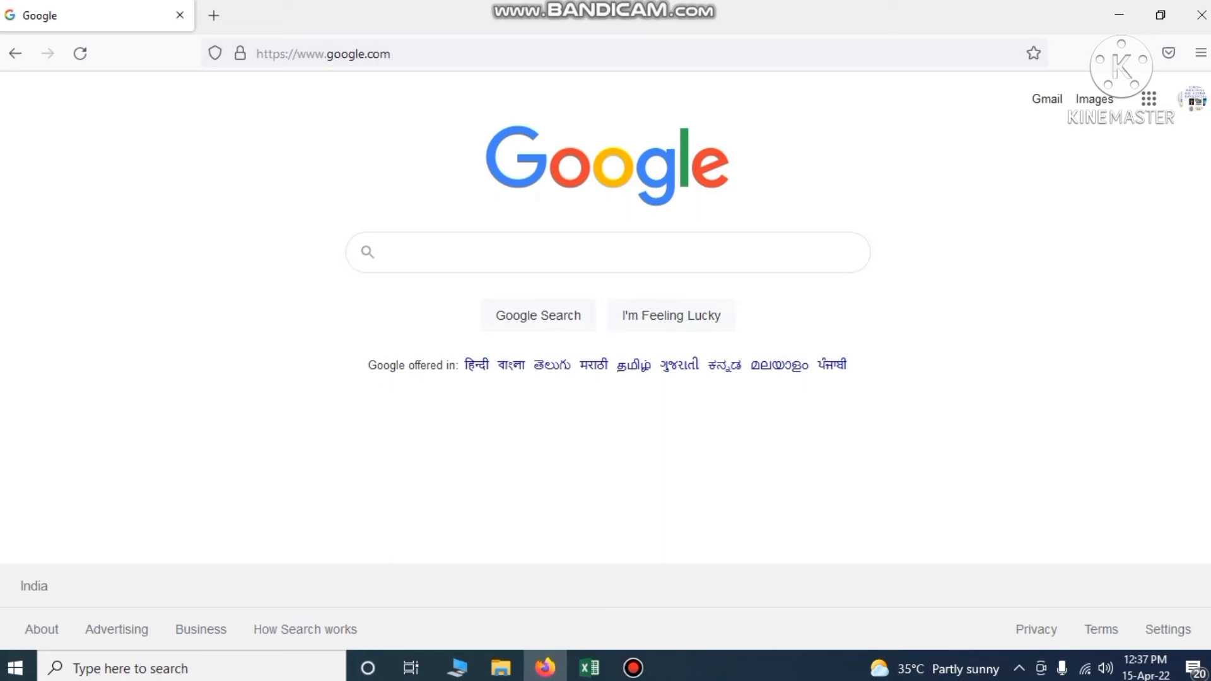
Load hrms.tripura.gov.in from the Firefox address bar
left_click(436, 62)
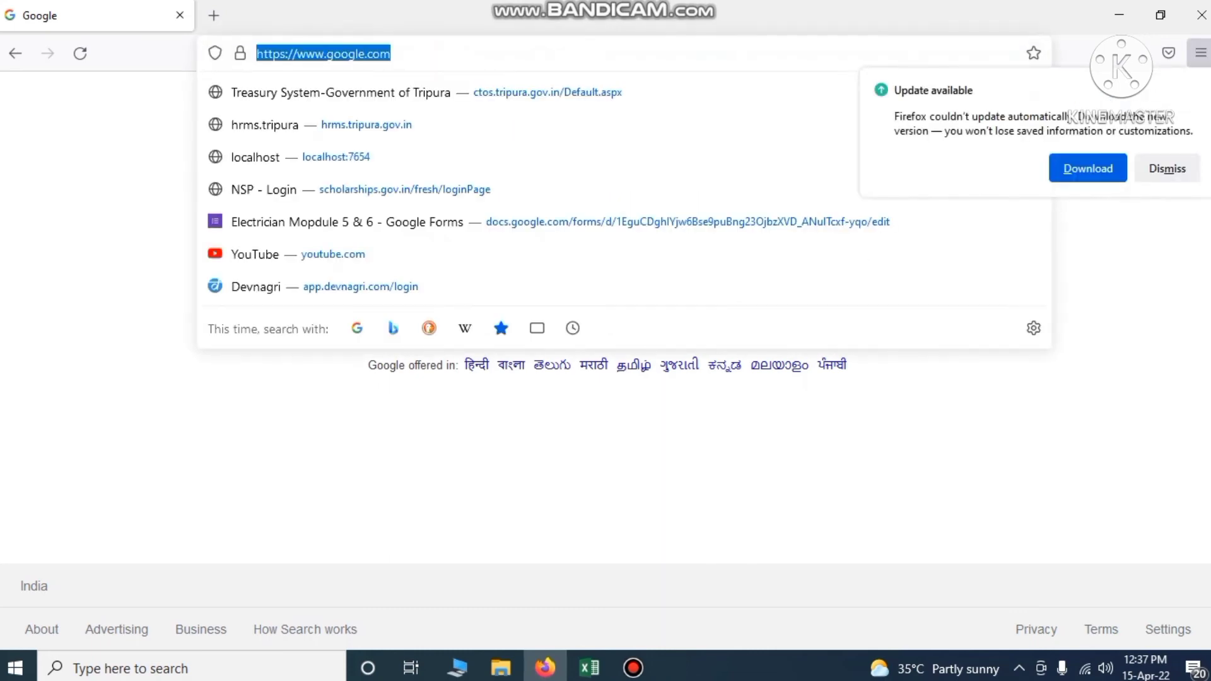
type("hrms.")
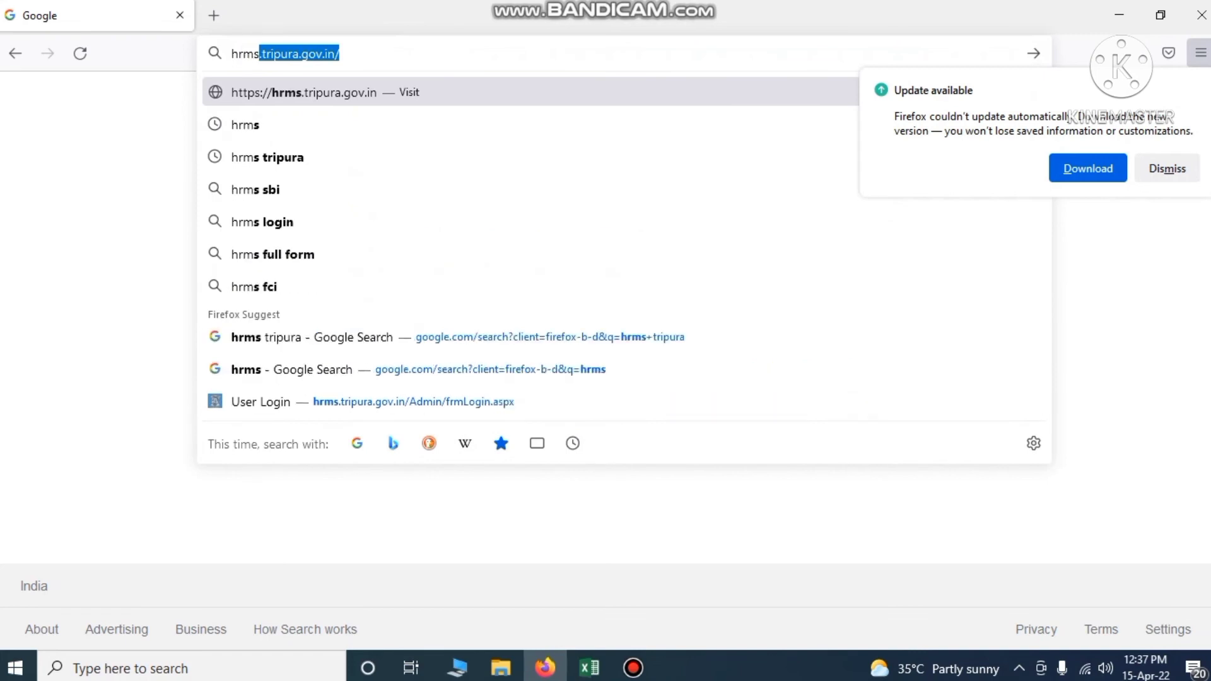
type("trip")
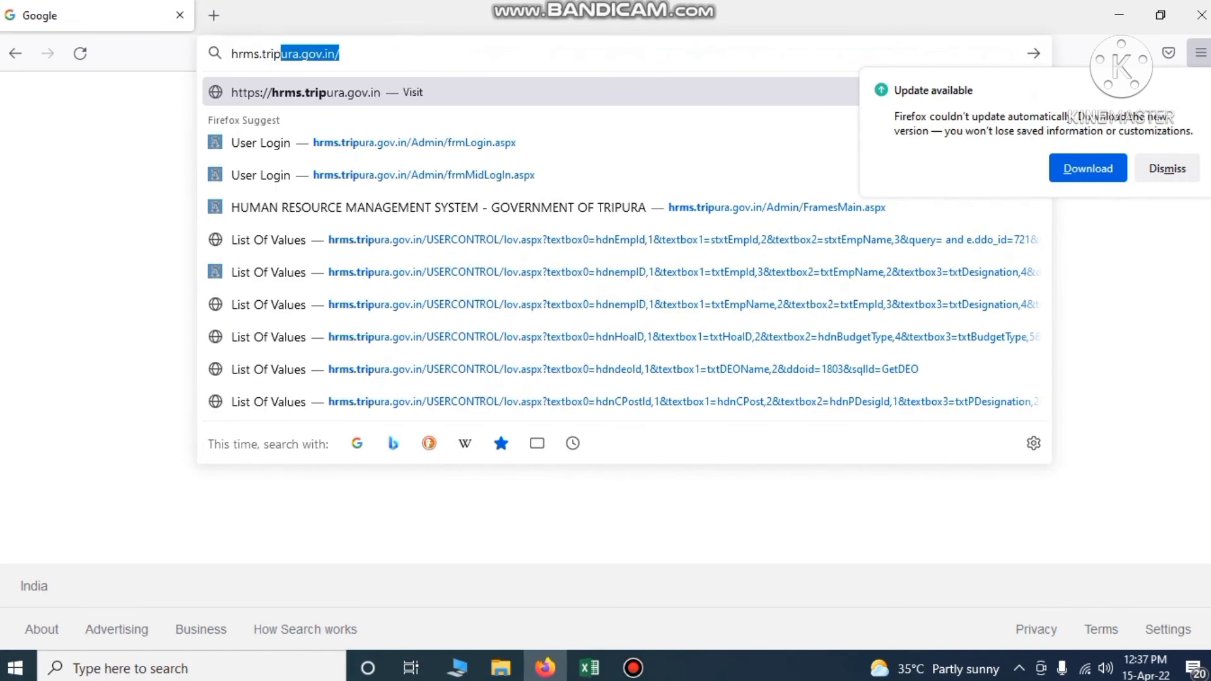
type("ura.gov")
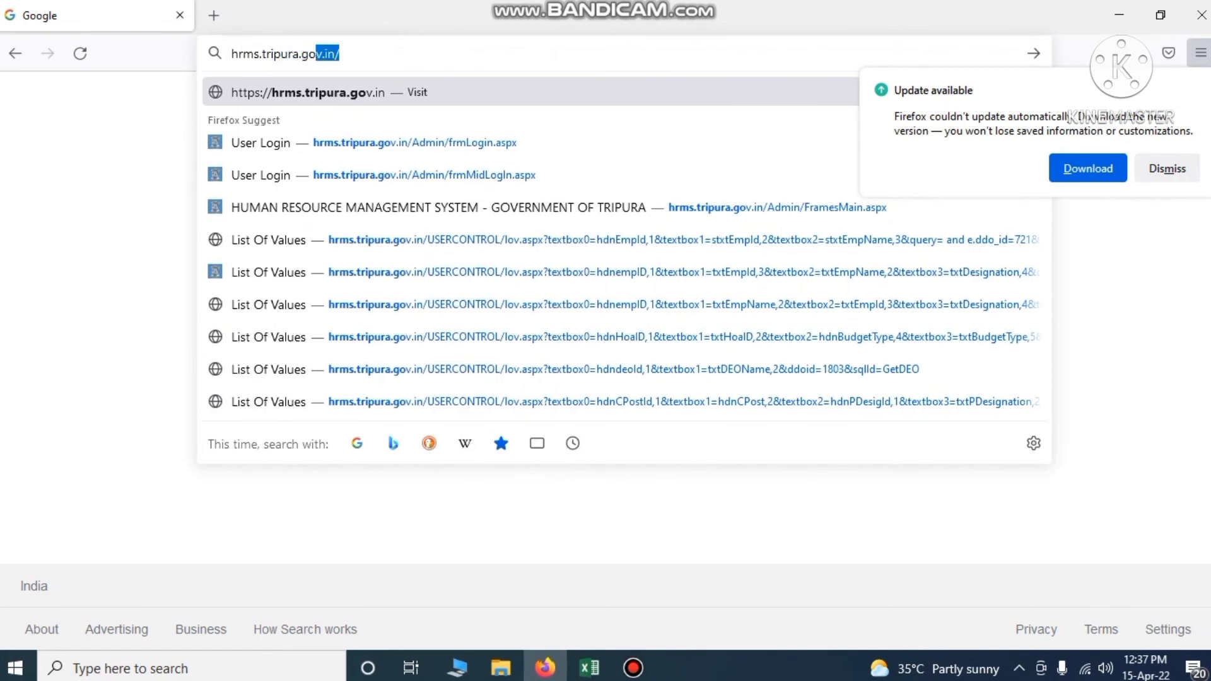
type(".in")
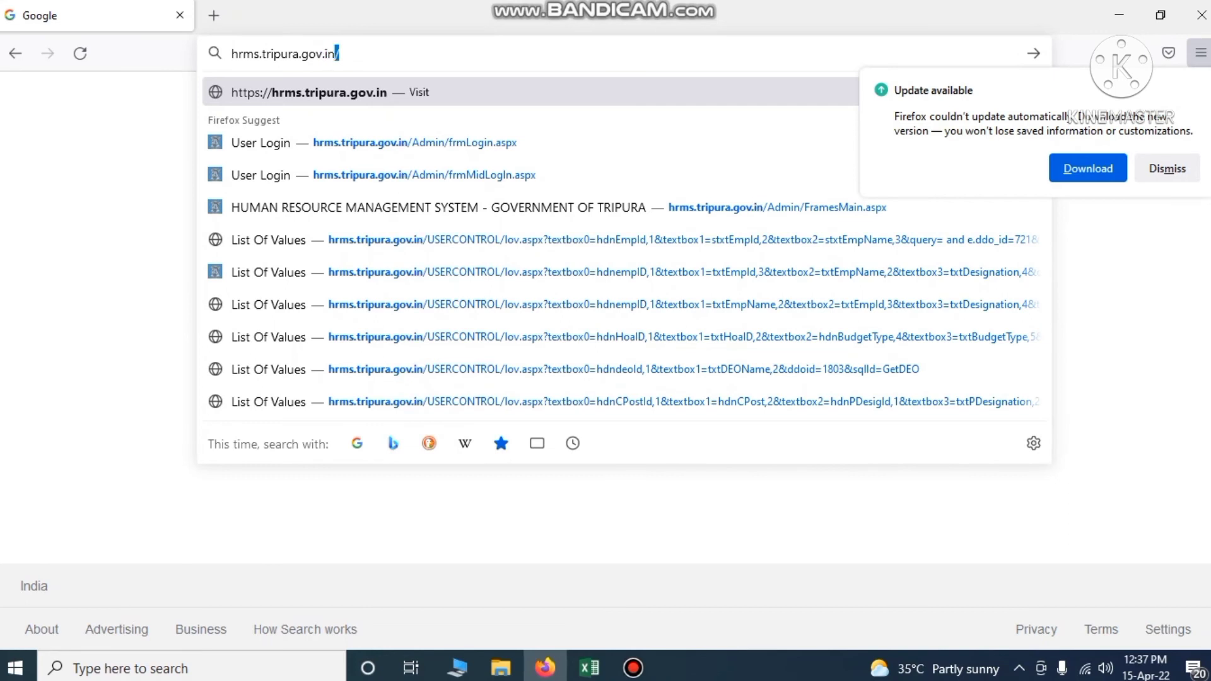
key("Return")
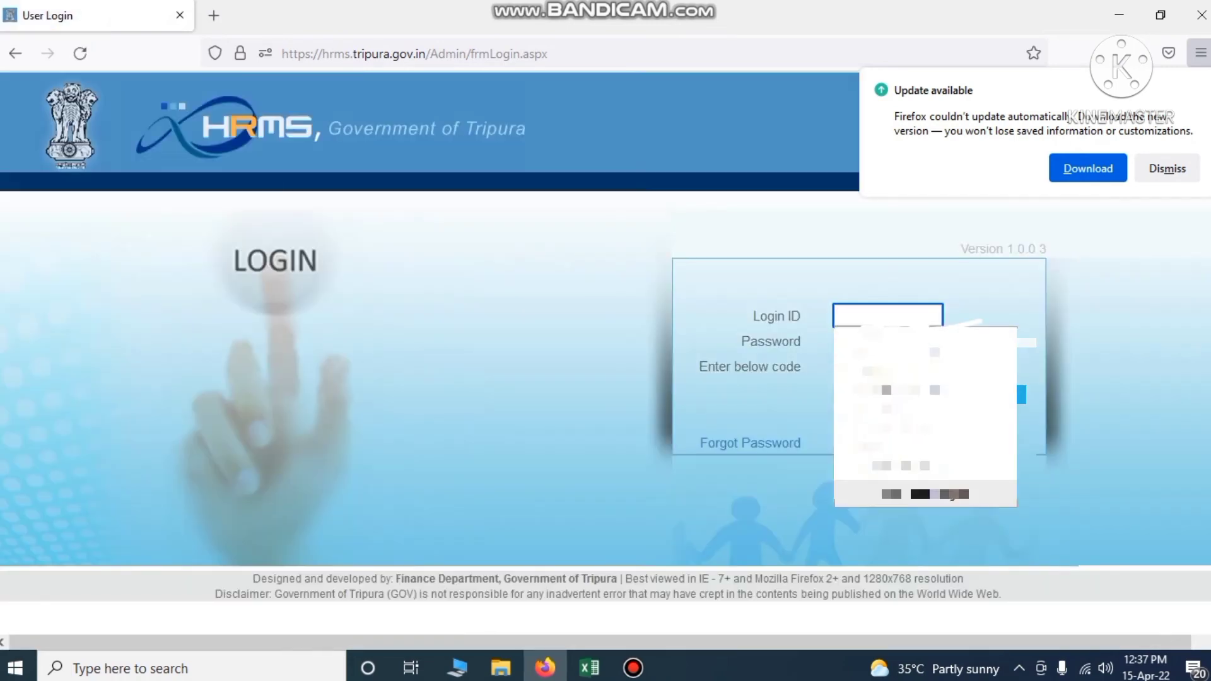
Sign in to HRMS Tripura with the saved login ID, saved password and the displayed verification code
left_click(544, 336)
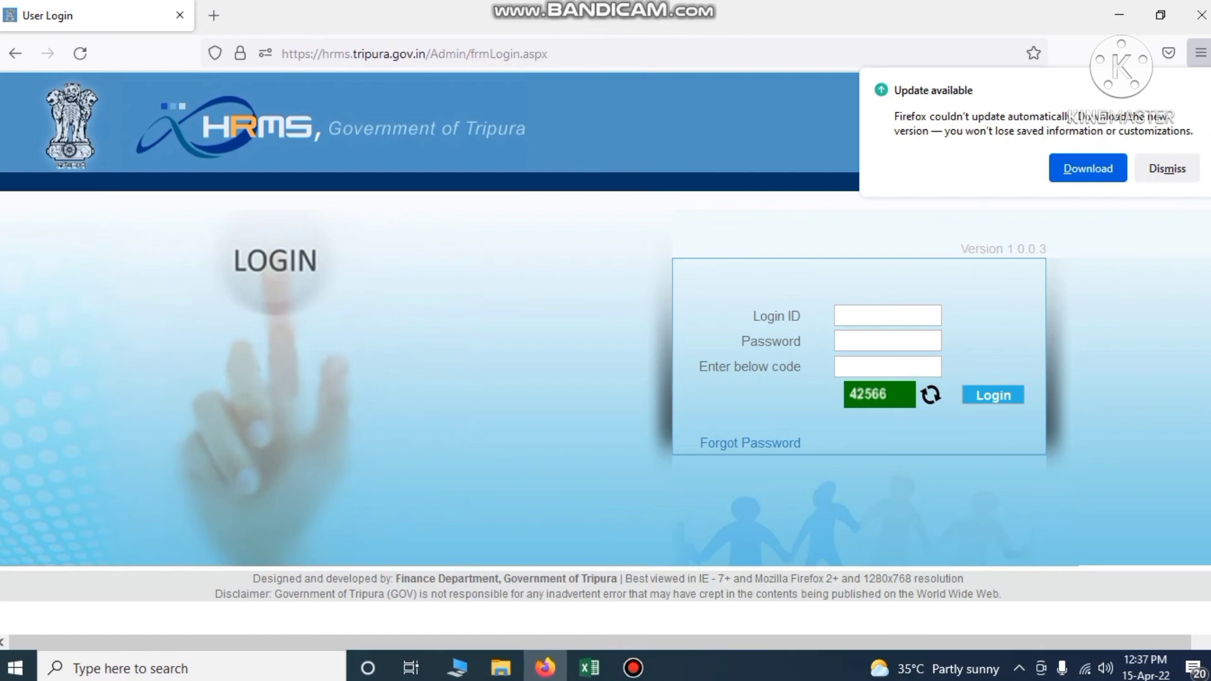
left_click(860, 316)
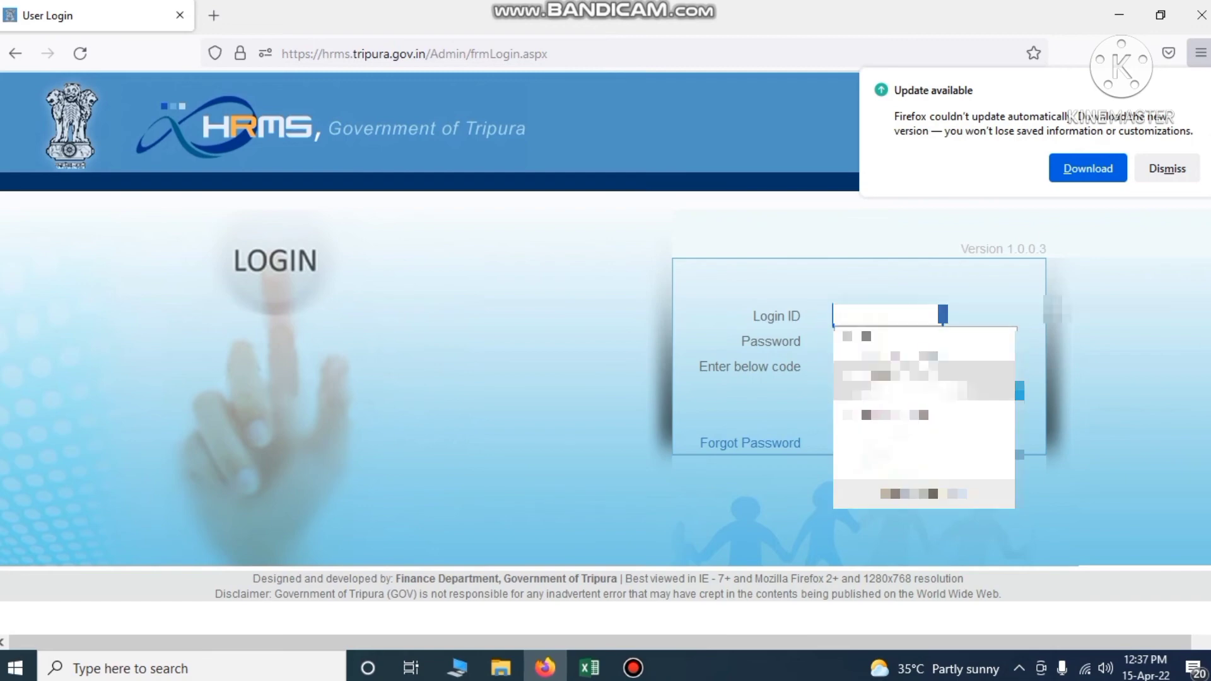
left_click(865, 343)
left_click(865, 344)
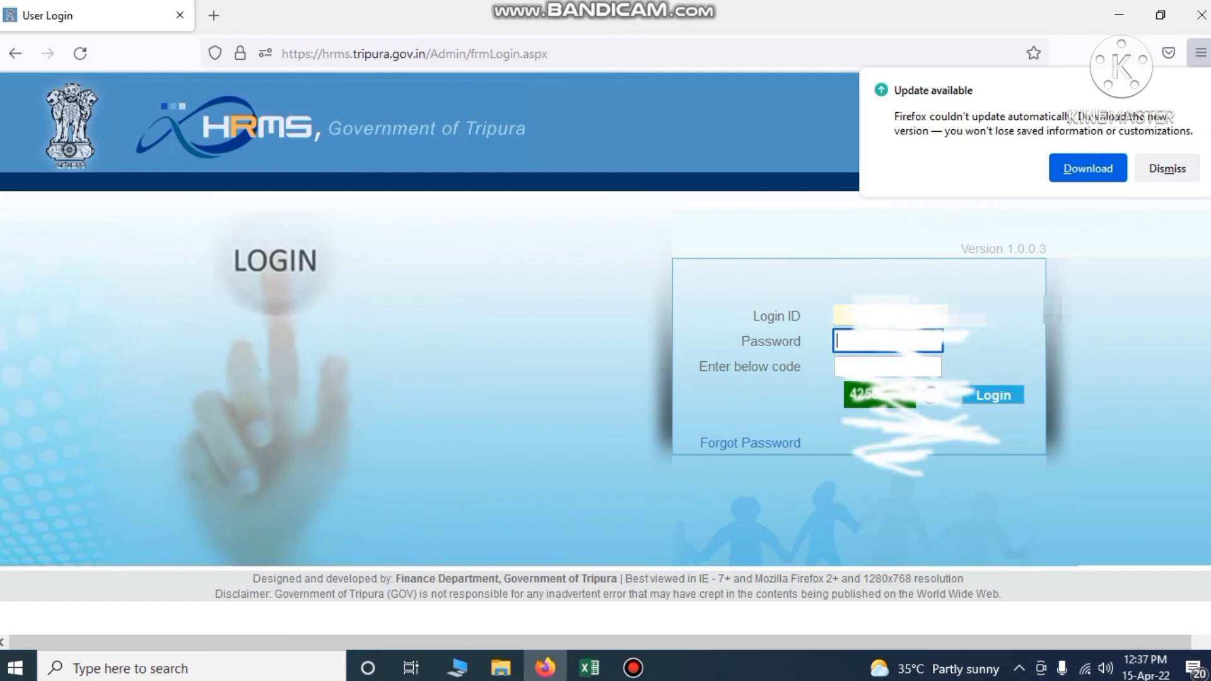
left_click(867, 410)
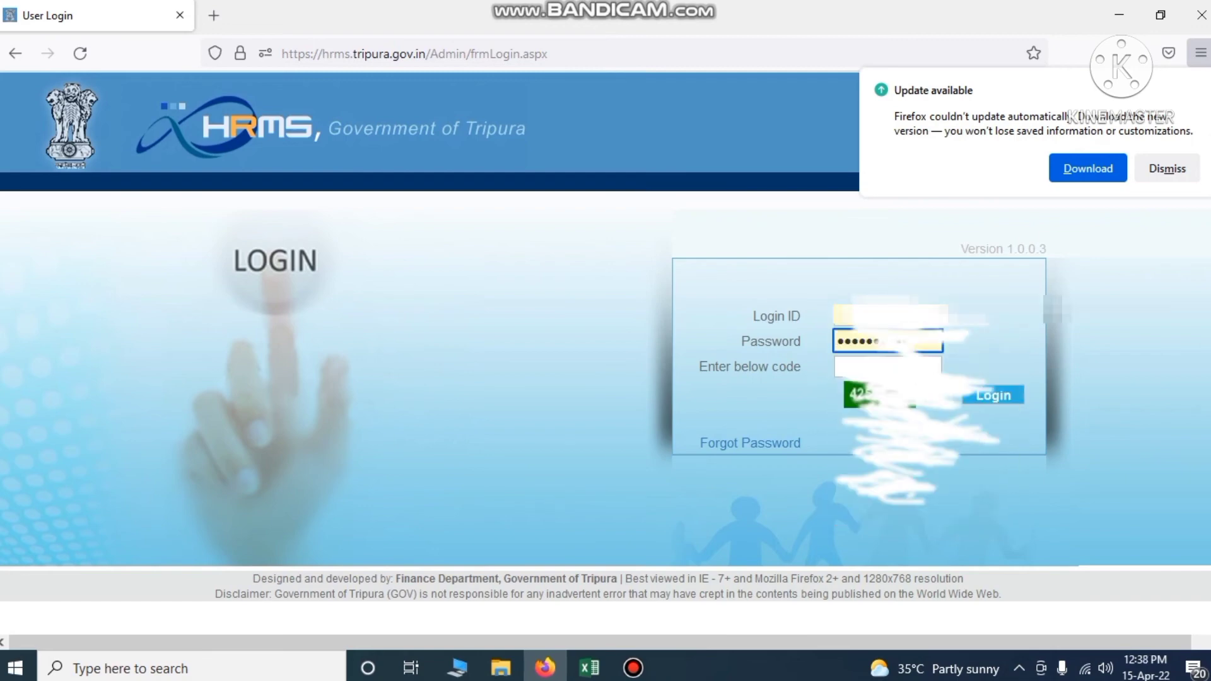
left_click(861, 367)
type("4")
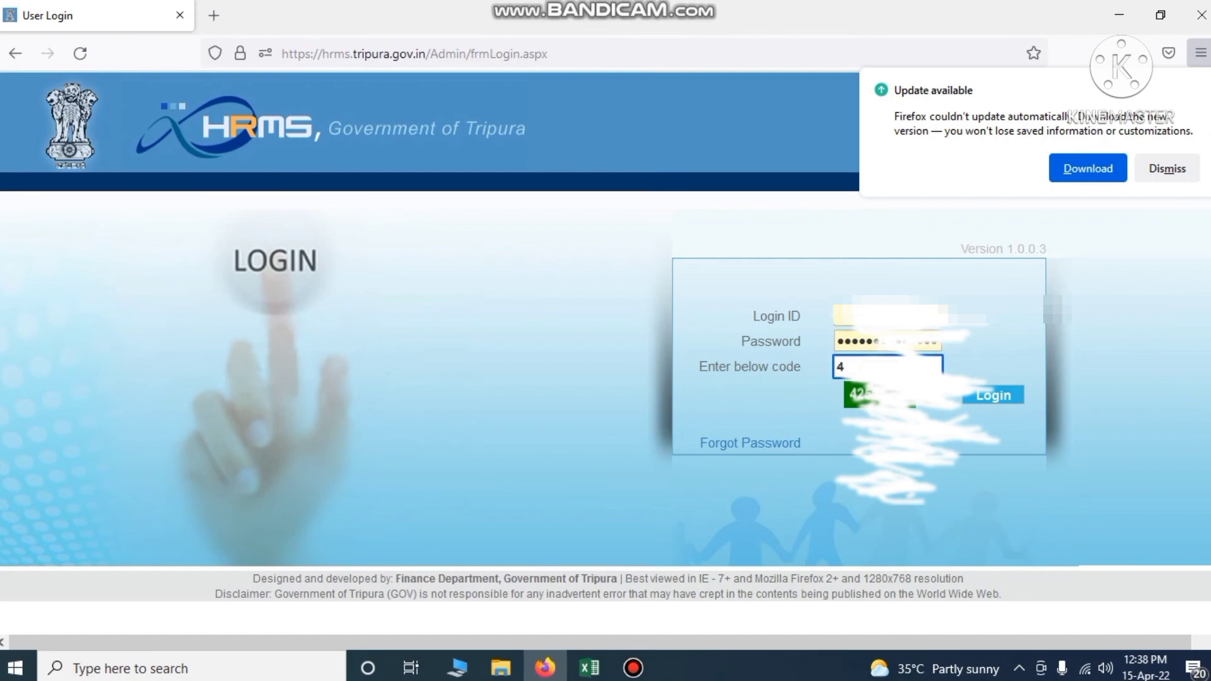
type("2566")
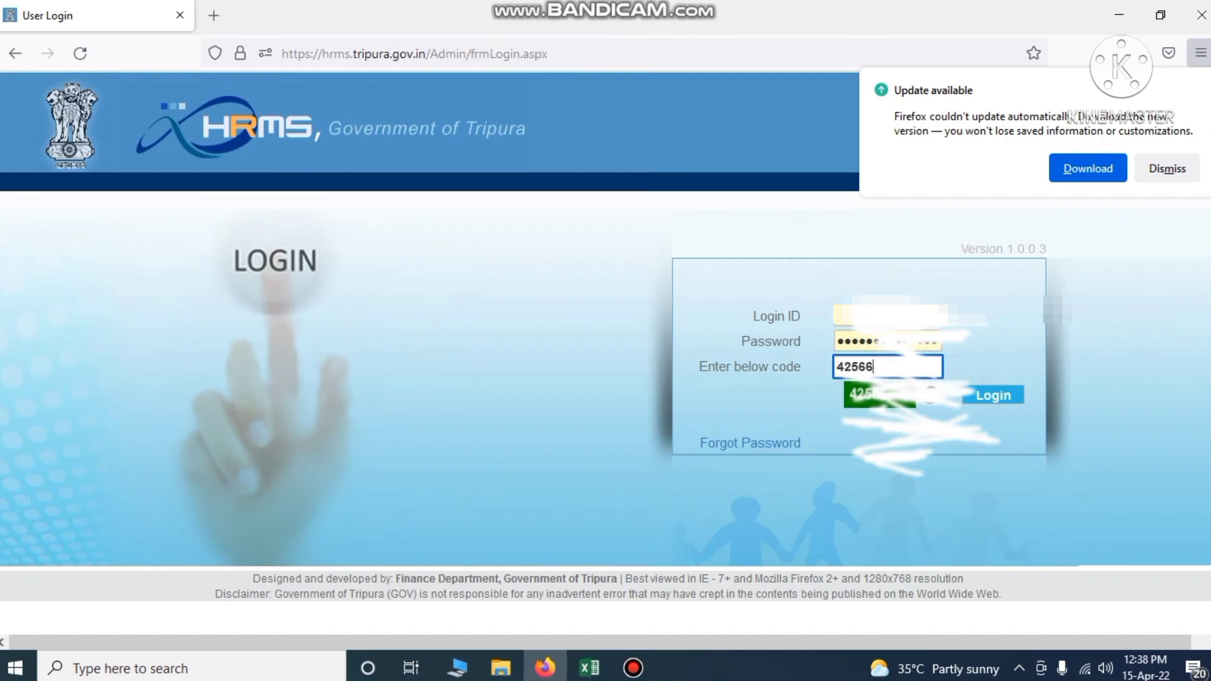
key("Return")
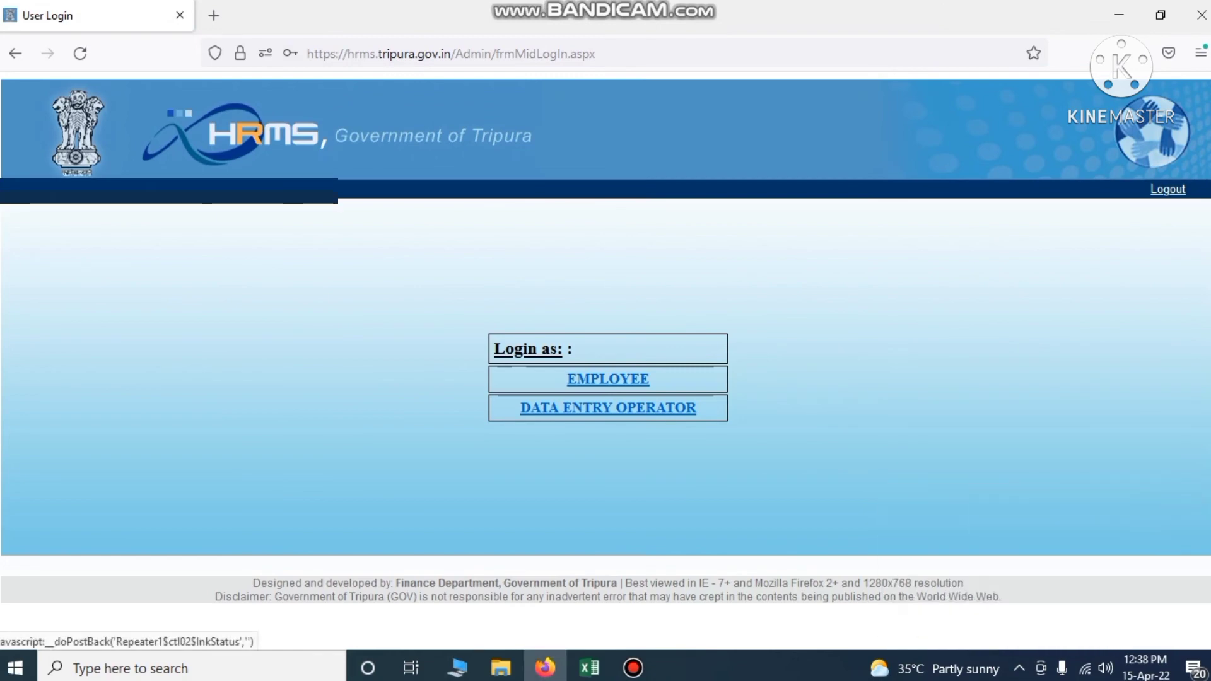
Continue as Data Entry Operator and open Attendance > Attendance from the left menu
left_click(619, 406)
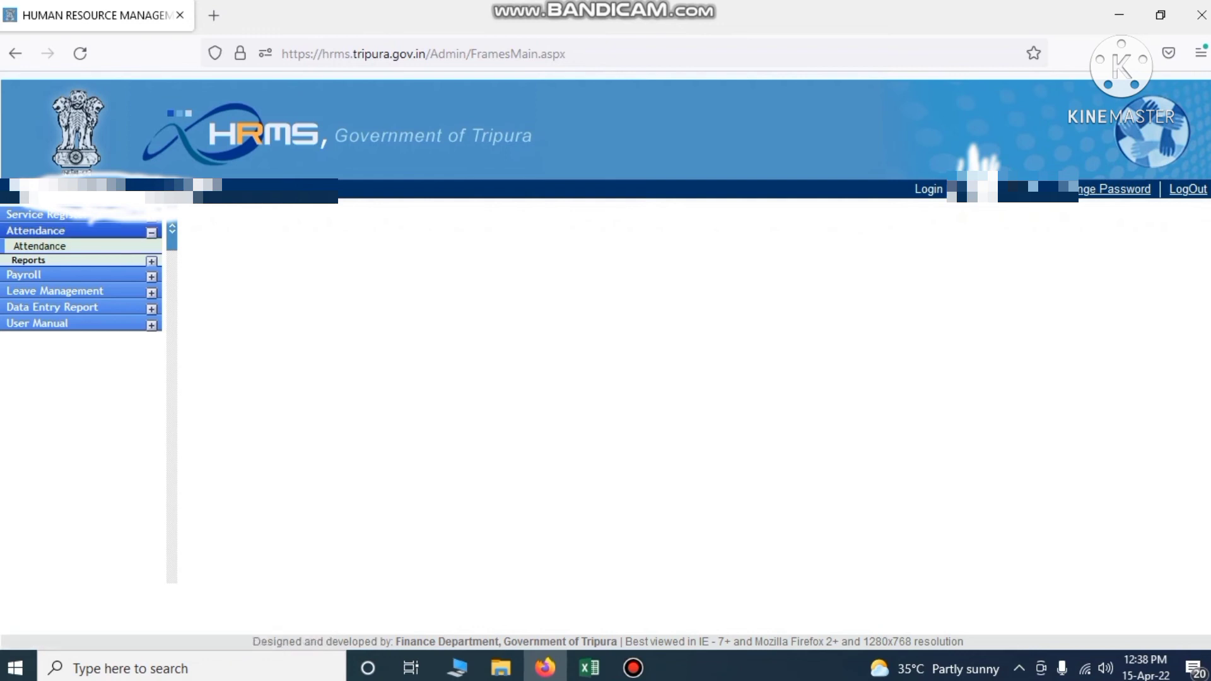
left_click(151, 231)
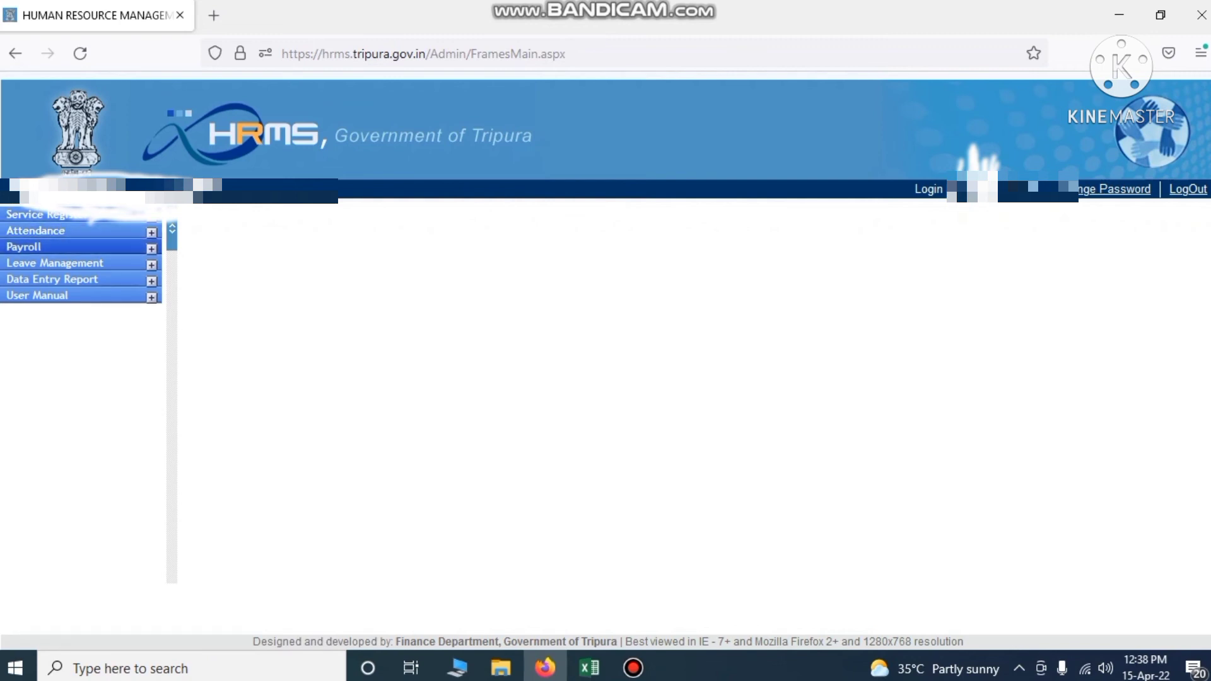
key("ctrl+alt+d")
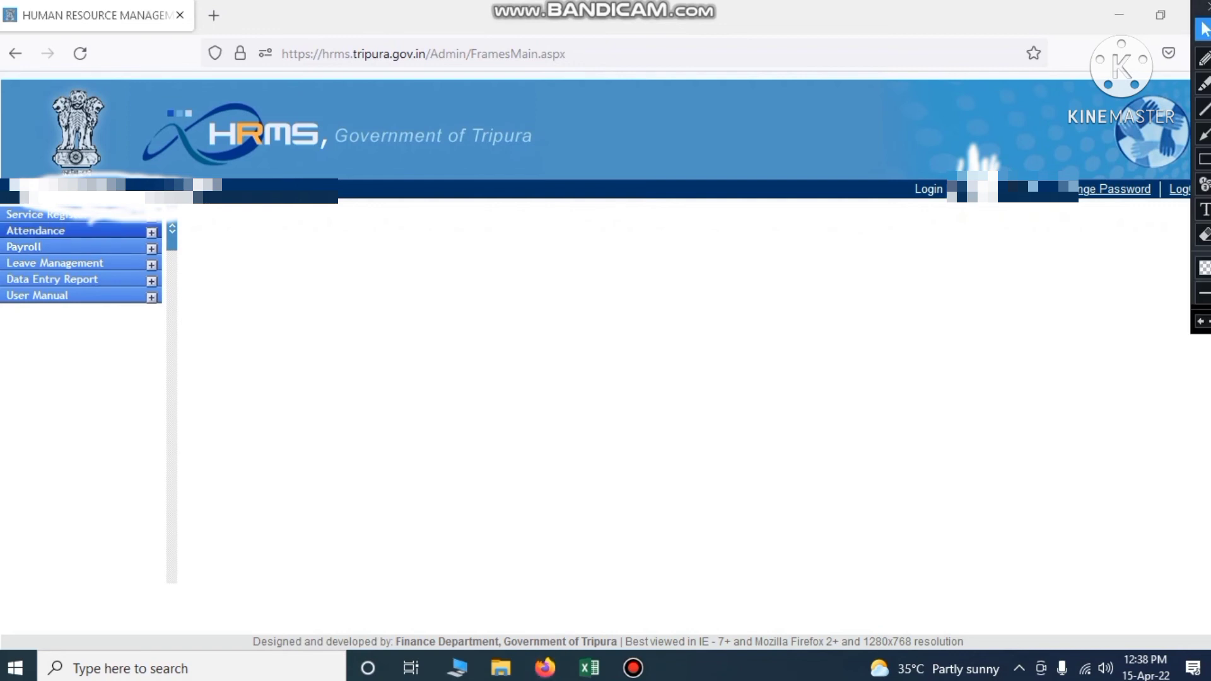
left_click(76, 232)
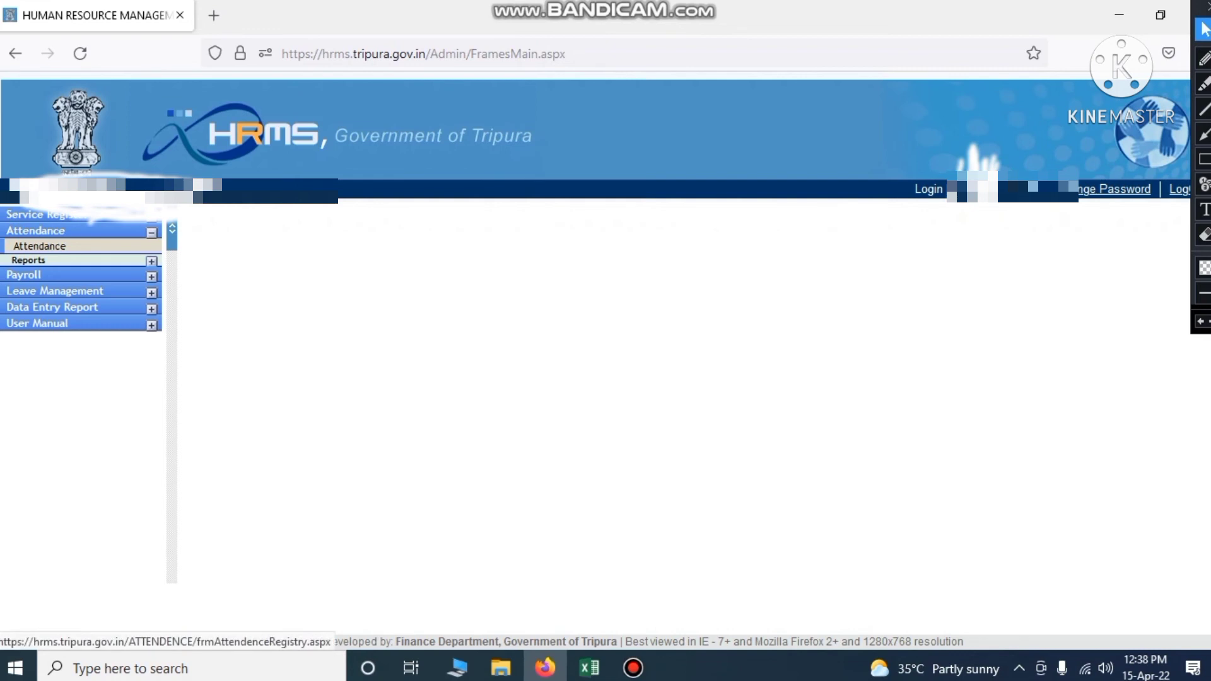
left_click(44, 247)
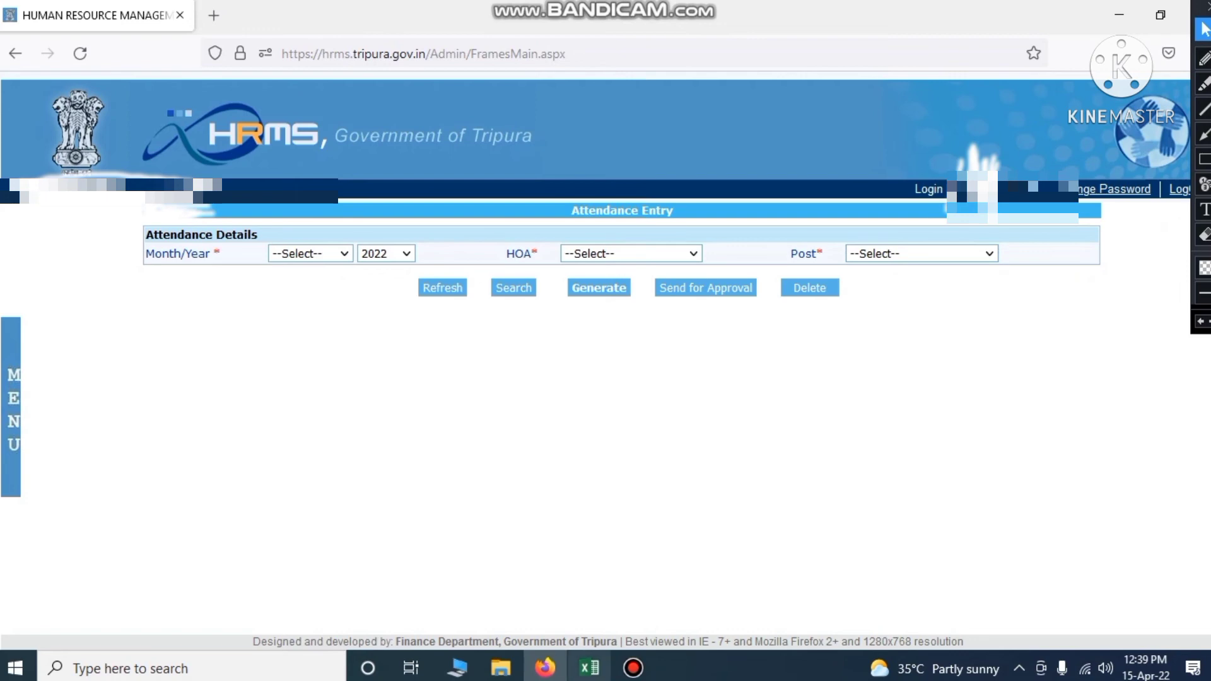
mouse_move(589, 667)
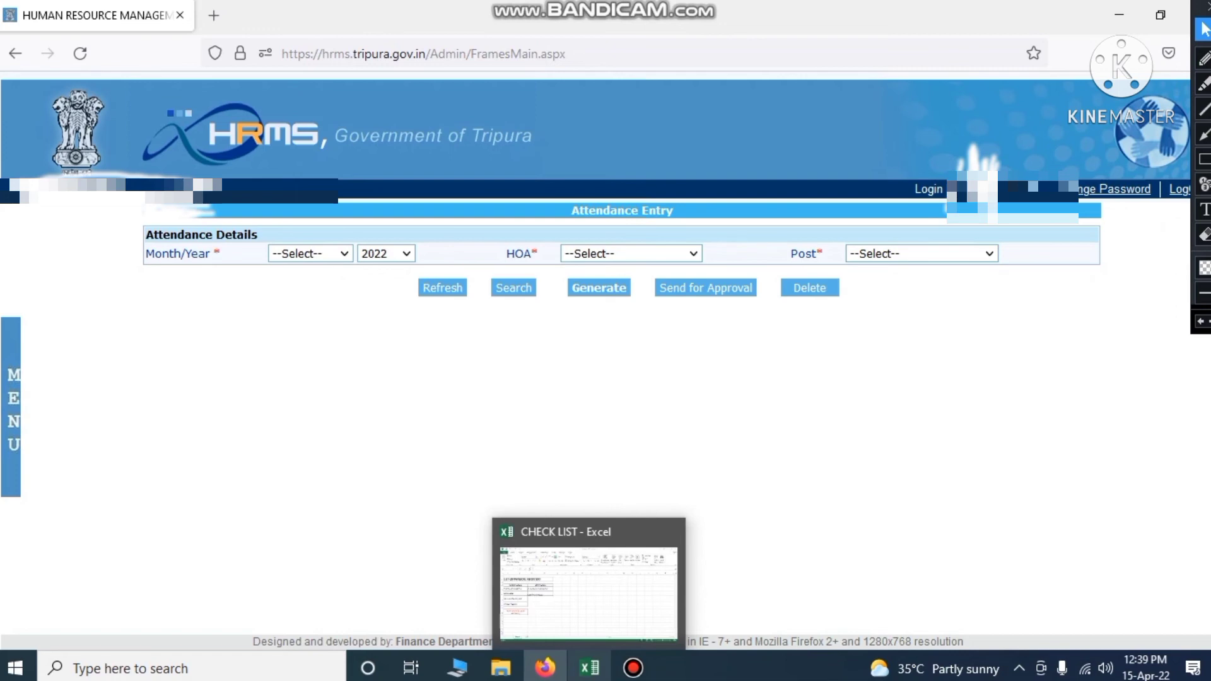
Bring up the CHECK LIST workbook and point out its LIST OF PHYSICAL REGISTERS title
left_click(589, 668)
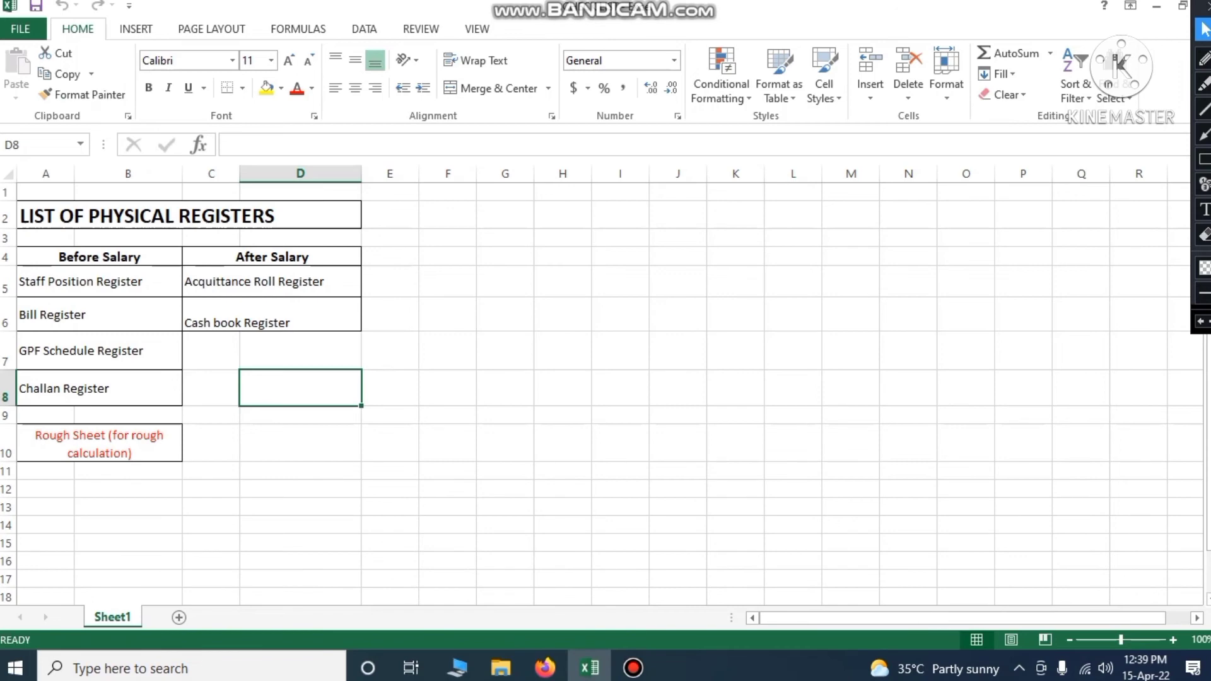
left_click(49, 217)
left_click(117, 216)
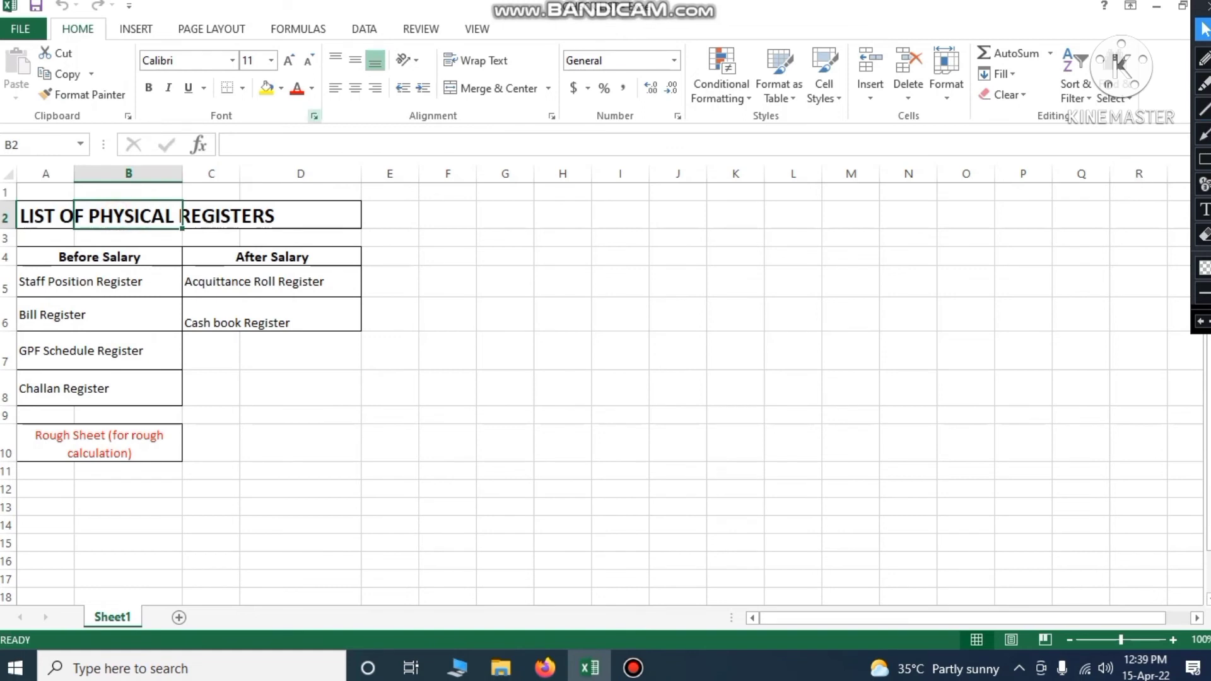
left_click(383, 334)
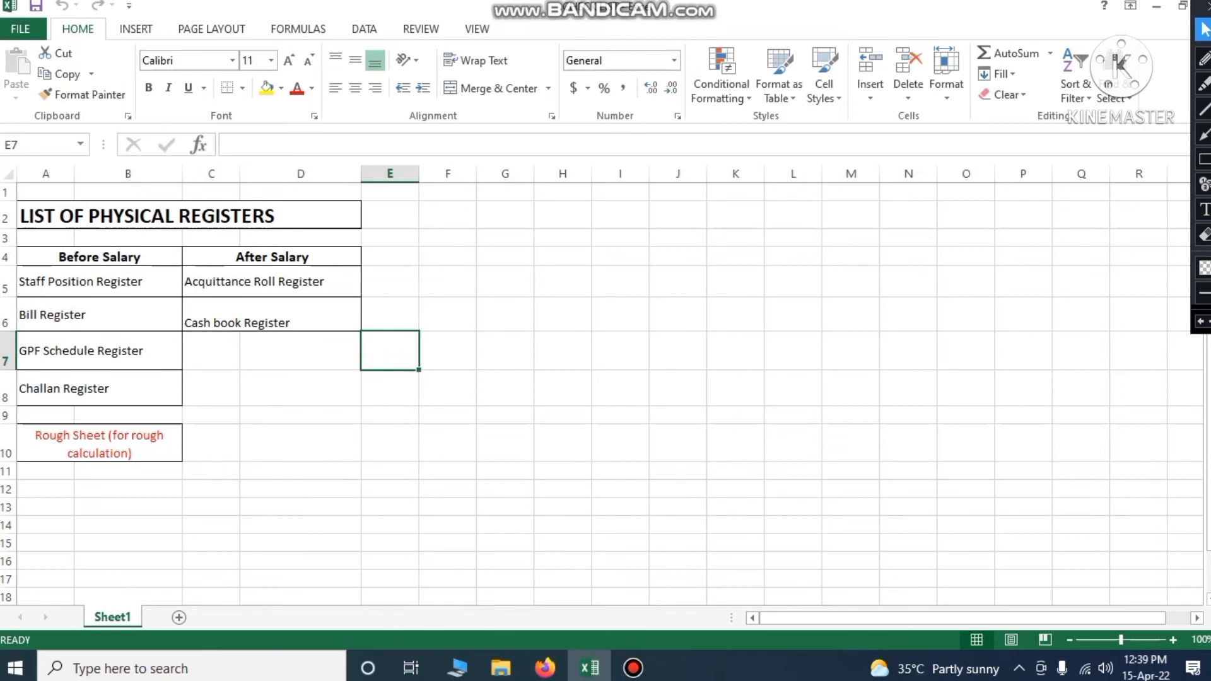
Review the Before Salary and After Salary headings and the Staff Position and Bill Register entries
left_click(73, 258)
left_click(277, 260)
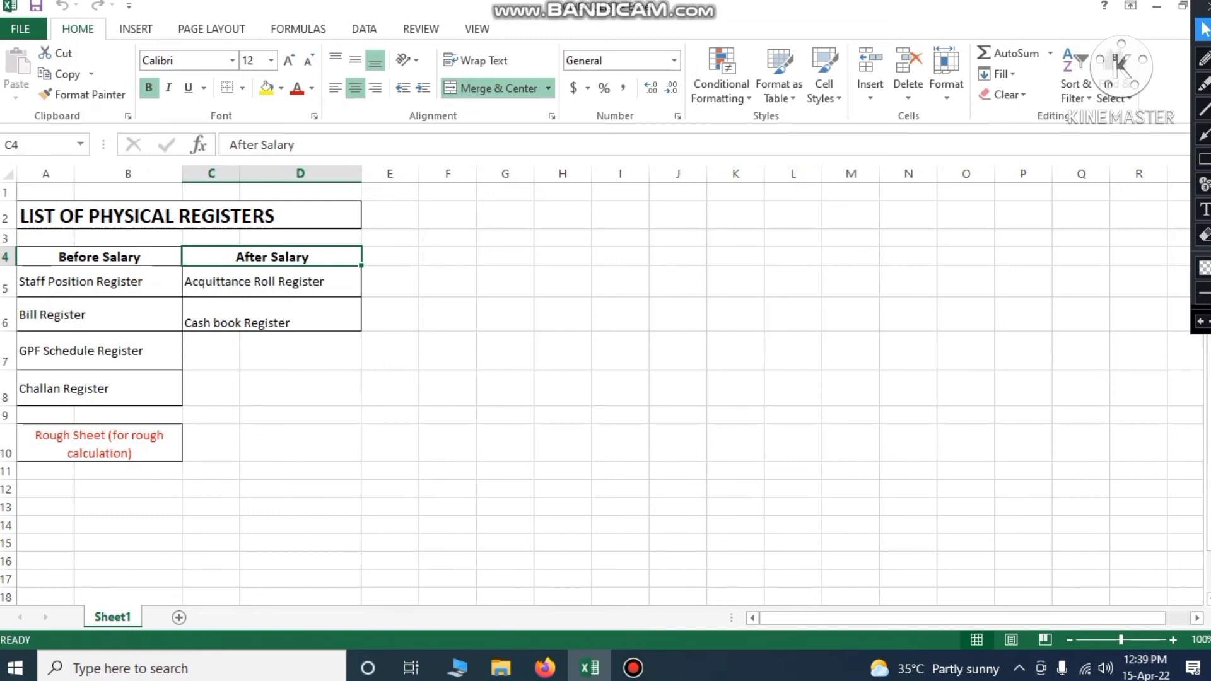
left_click(99, 257)
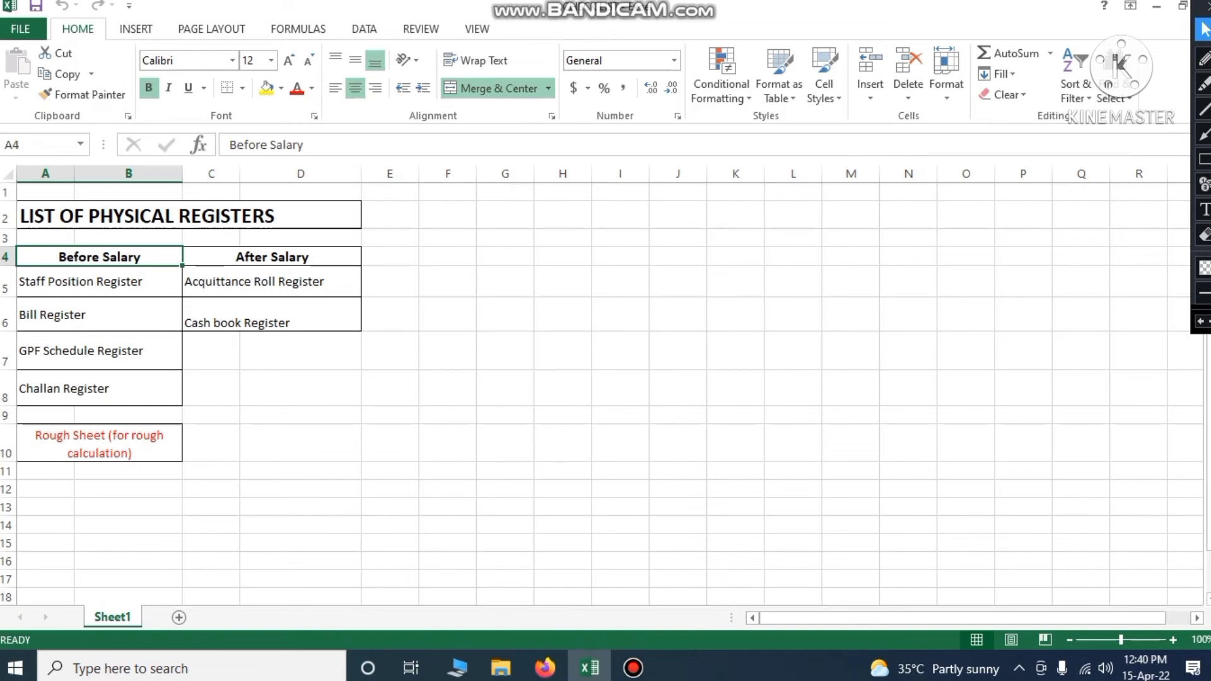
left_click(46, 282)
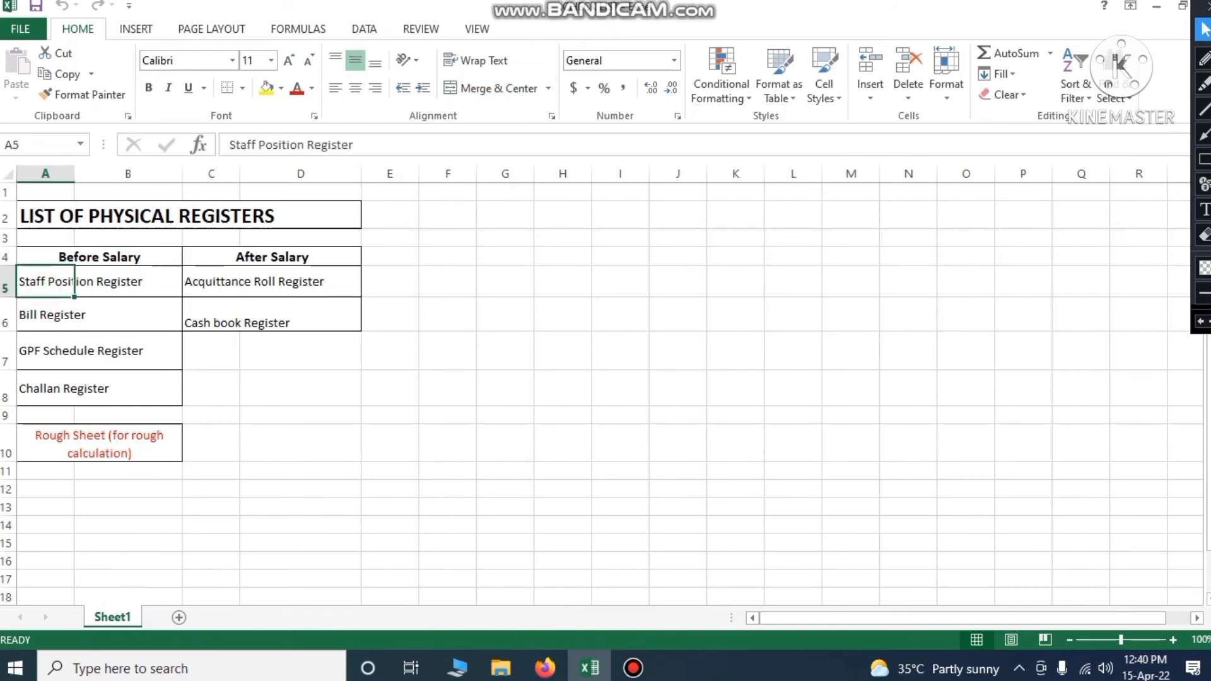
left_click(211, 351)
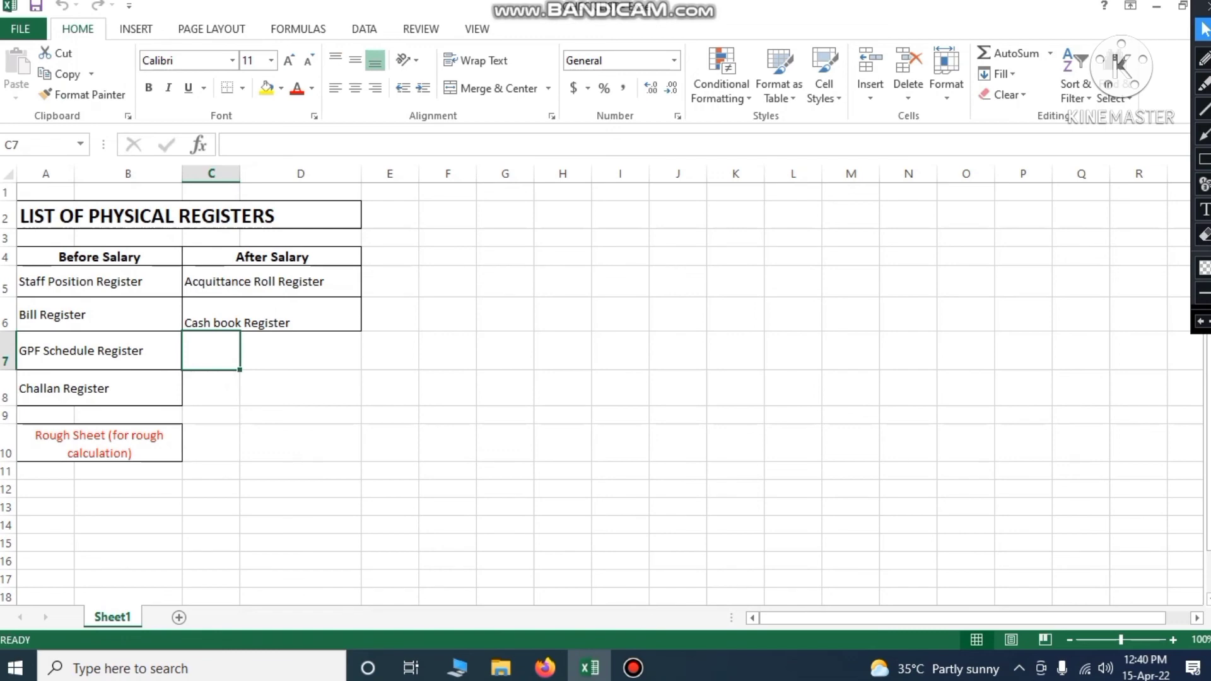
left_click(49, 312)
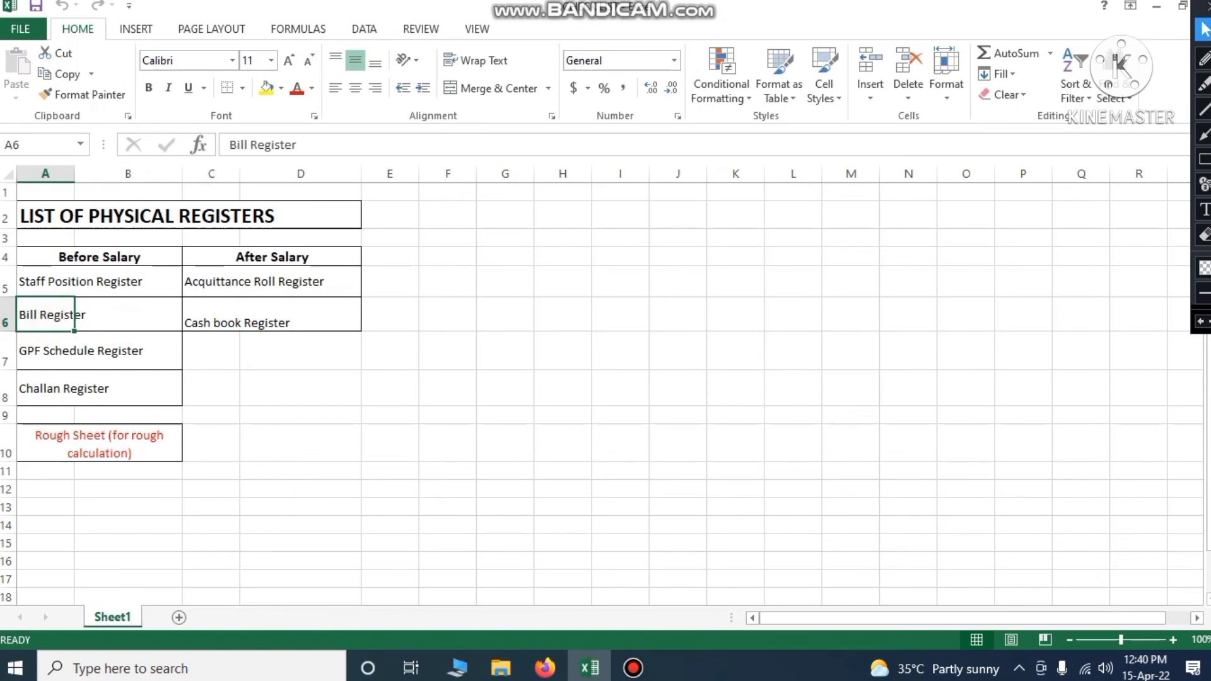
left_click(1204, 184)
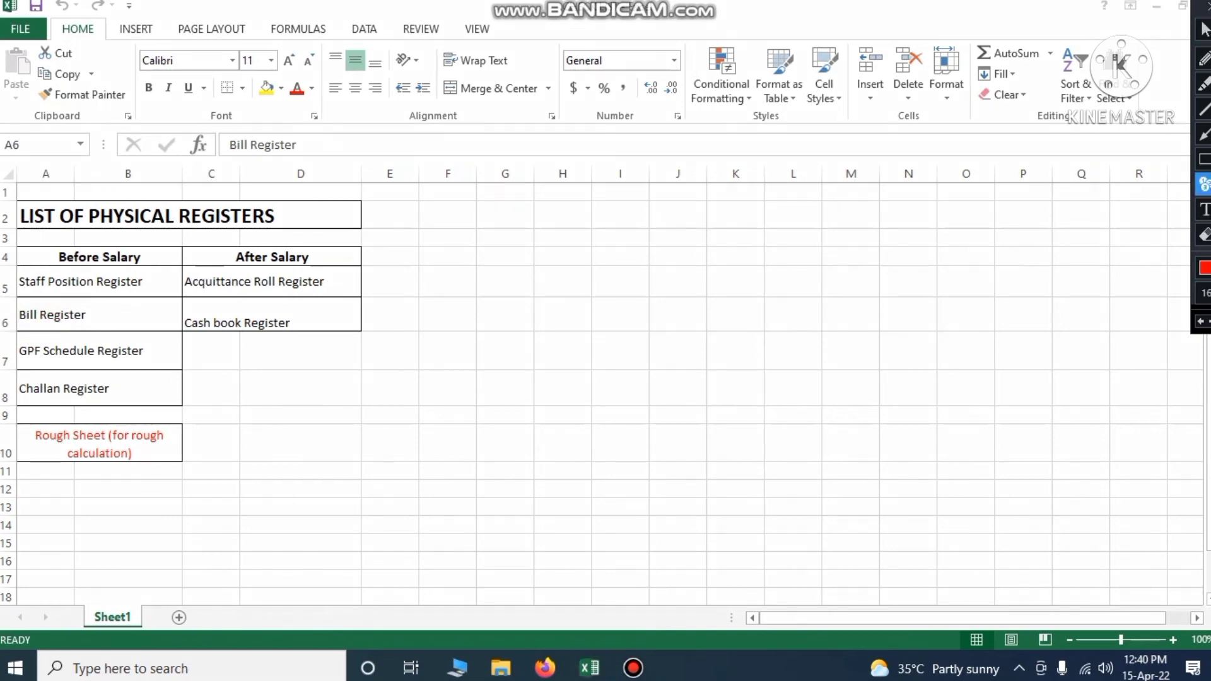
left_click(163, 284)
left_click(125, 315)
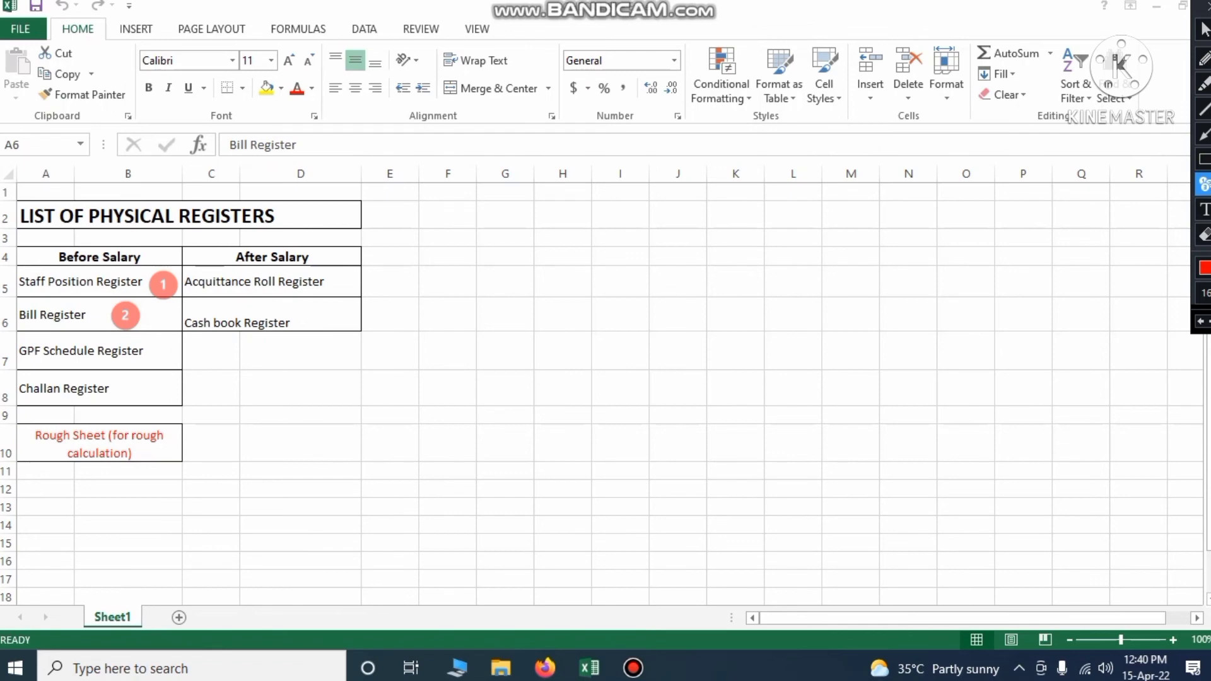
left_click(162, 354)
left_click(162, 389)
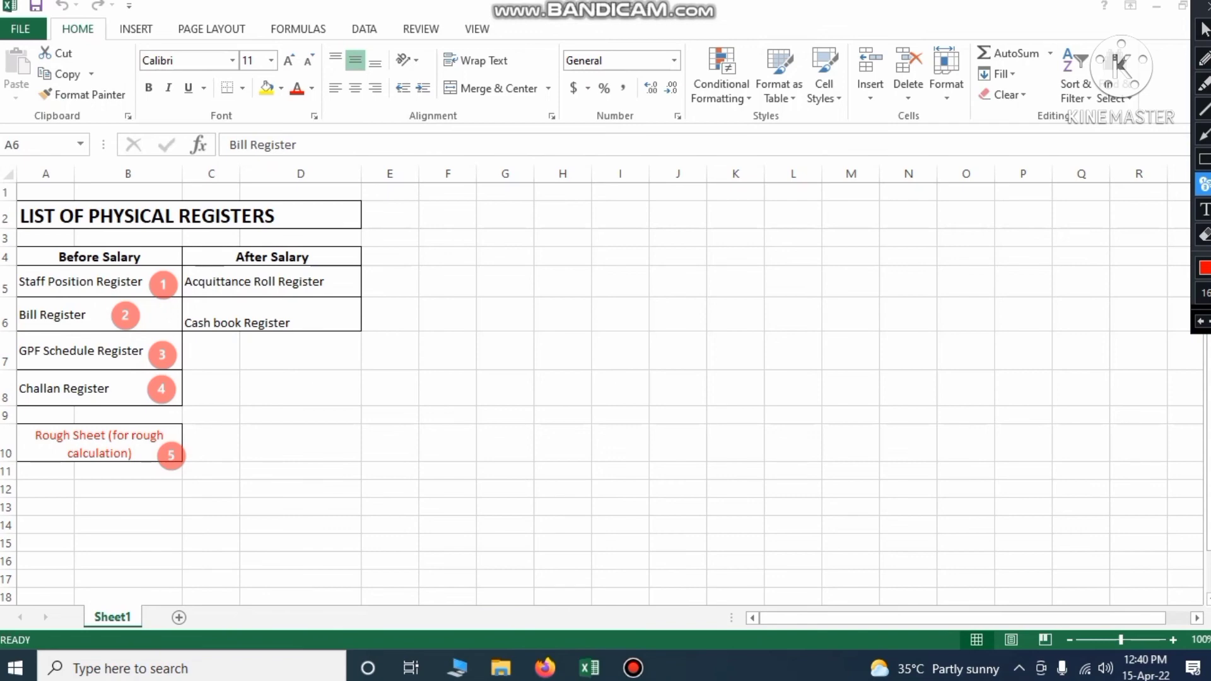
Point out the Staff Position, GPF Schedule, Challan and rough calculation sheet register entries
left_click(1204, 29)
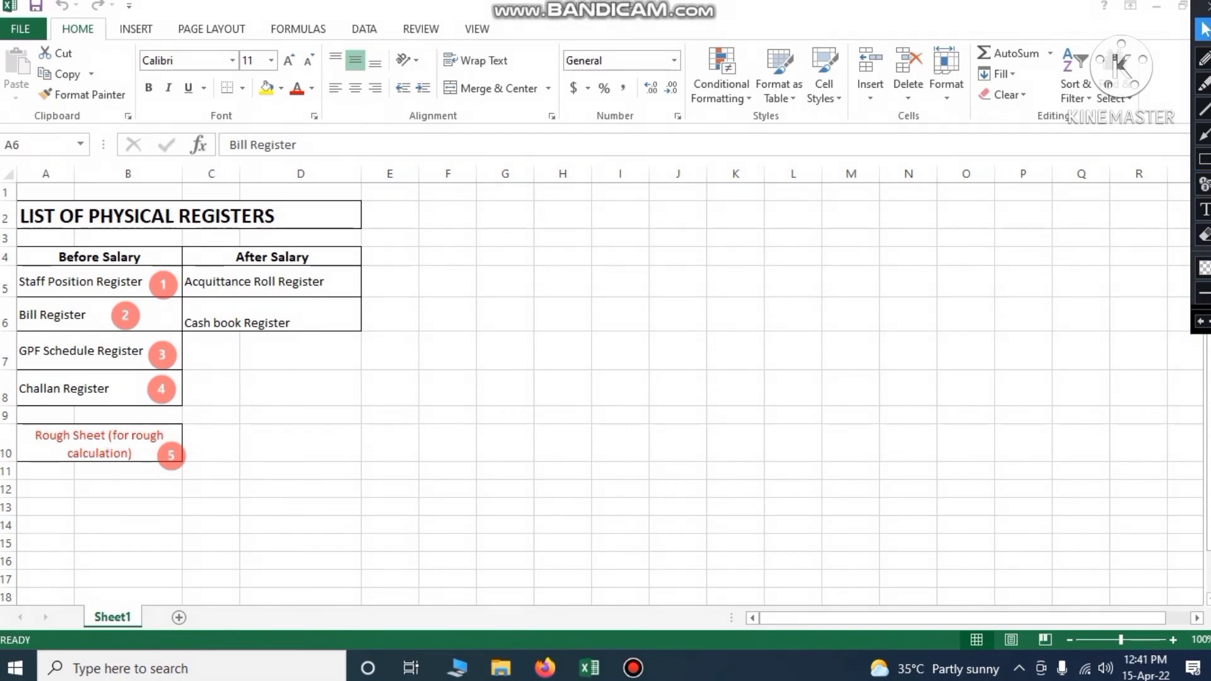
left_click(47, 315)
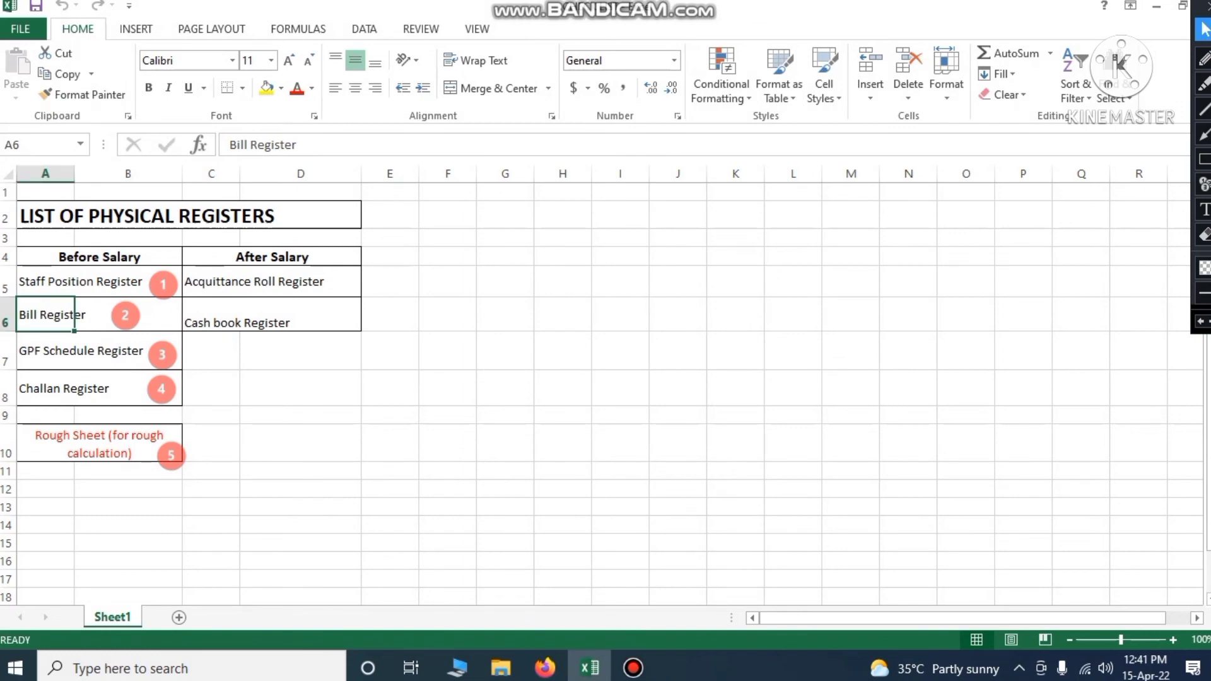
left_click(74, 282)
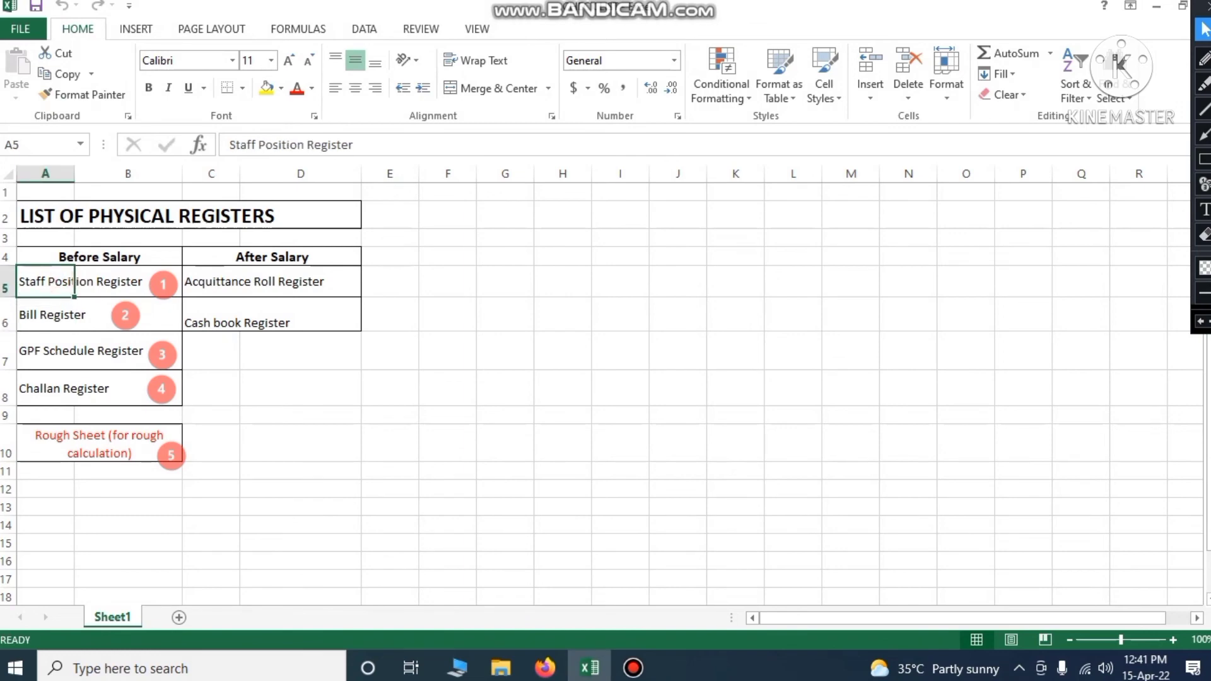
left_click(75, 351)
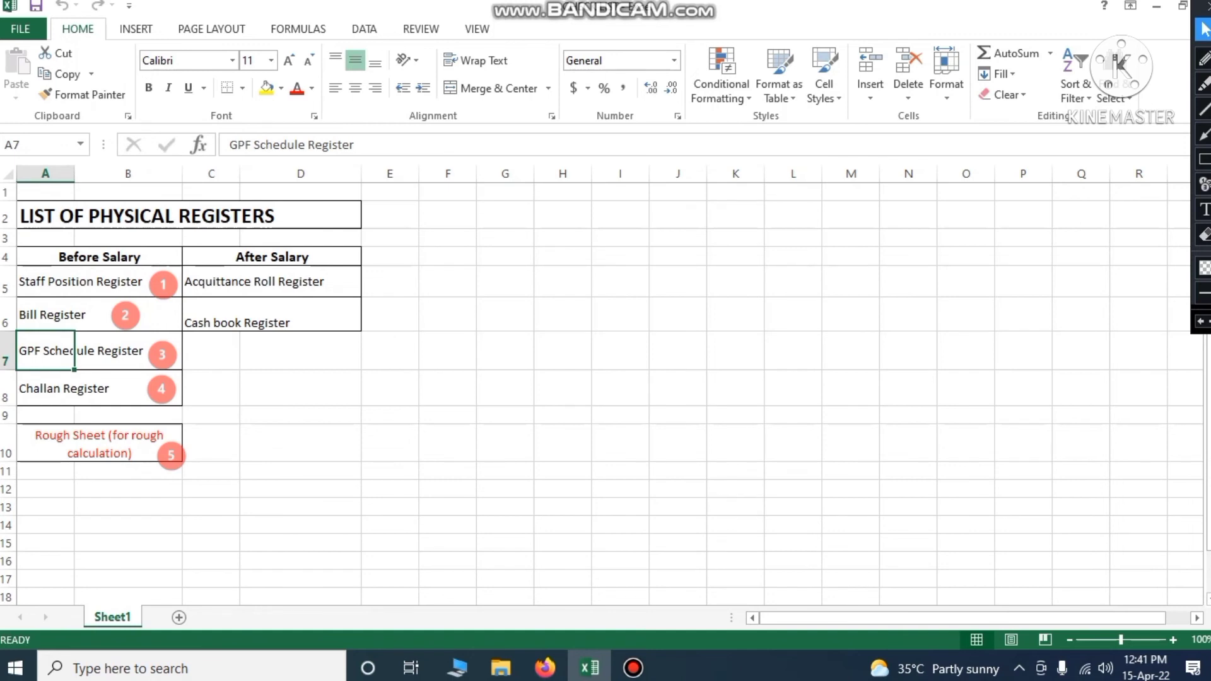
left_click(74, 389)
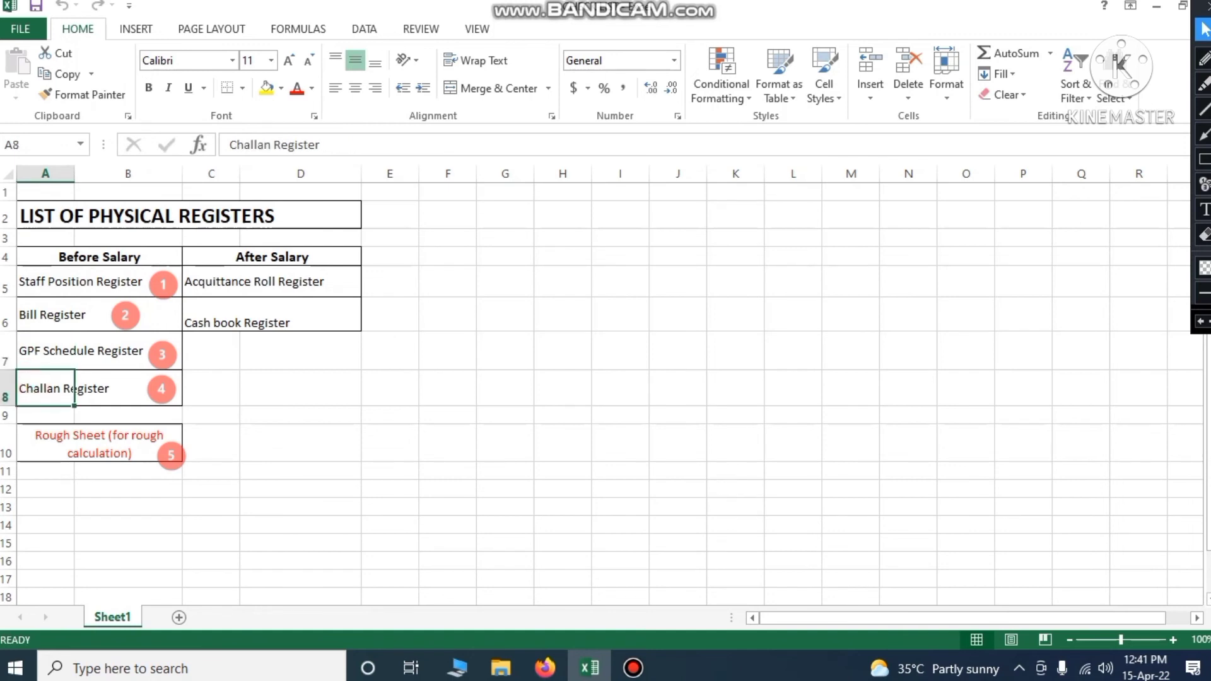
left_click(40, 435)
Revisit the same register entries, then switch to the Rough Sheet-Salary workbook
left_click(75, 282)
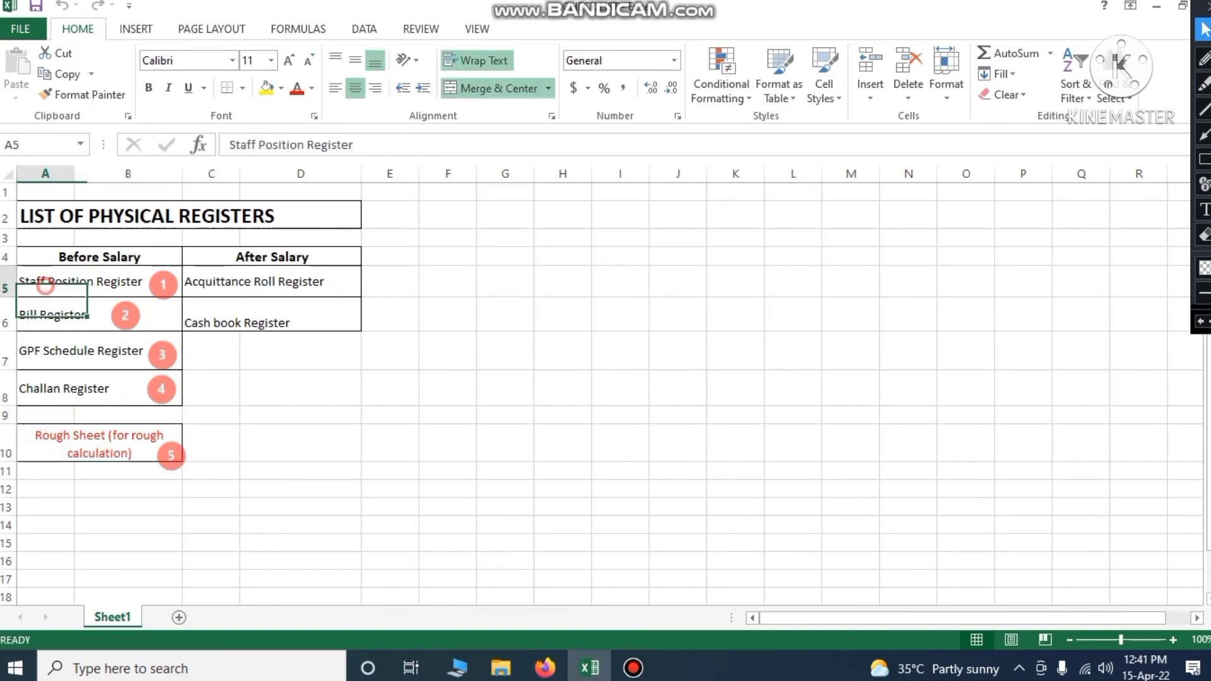
left_click(74, 351)
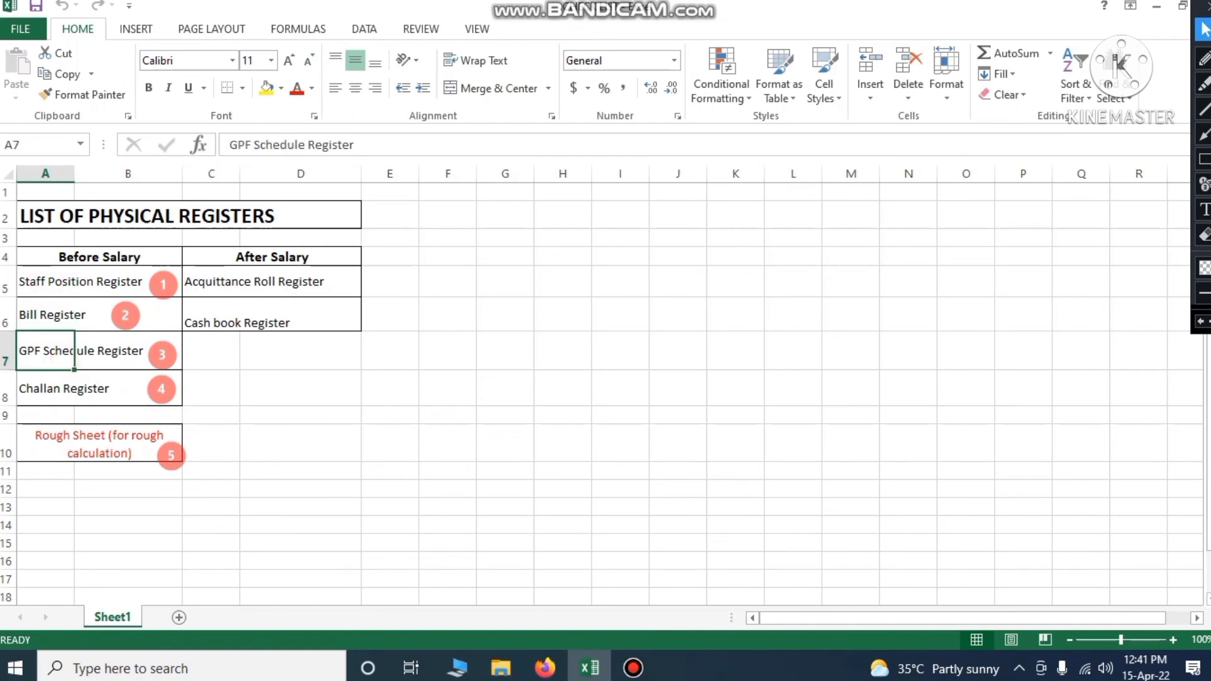
left_click(60, 389)
left_click(57, 445)
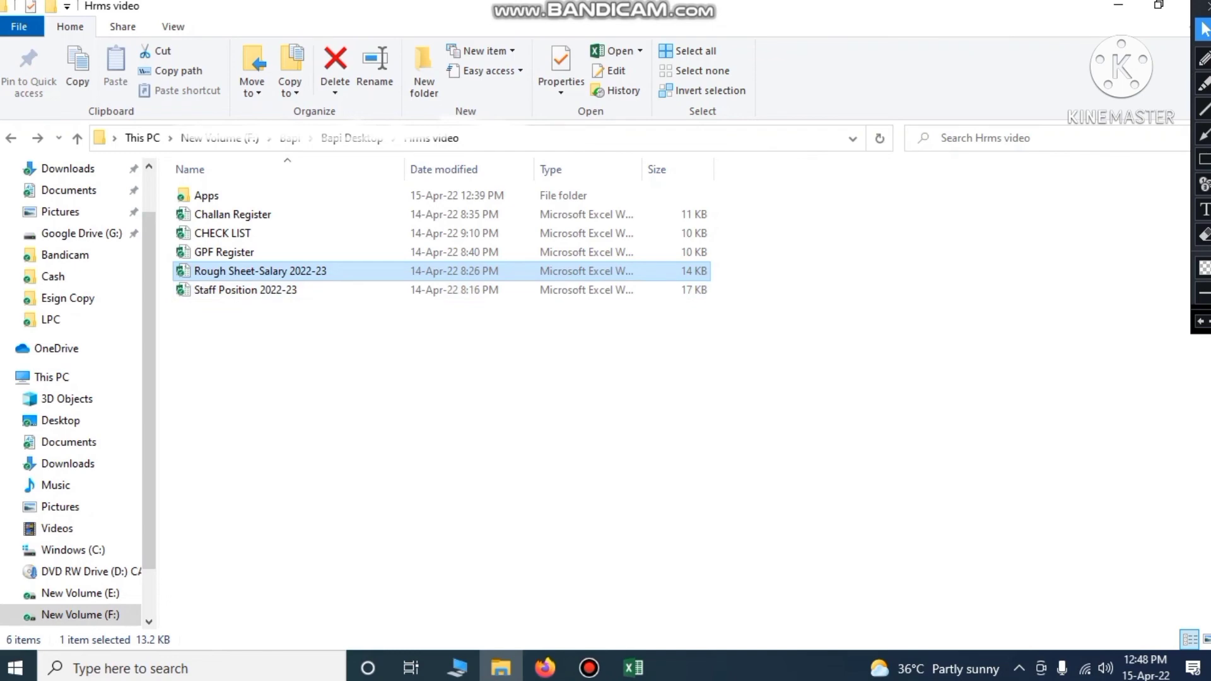
key("alt+Tab")
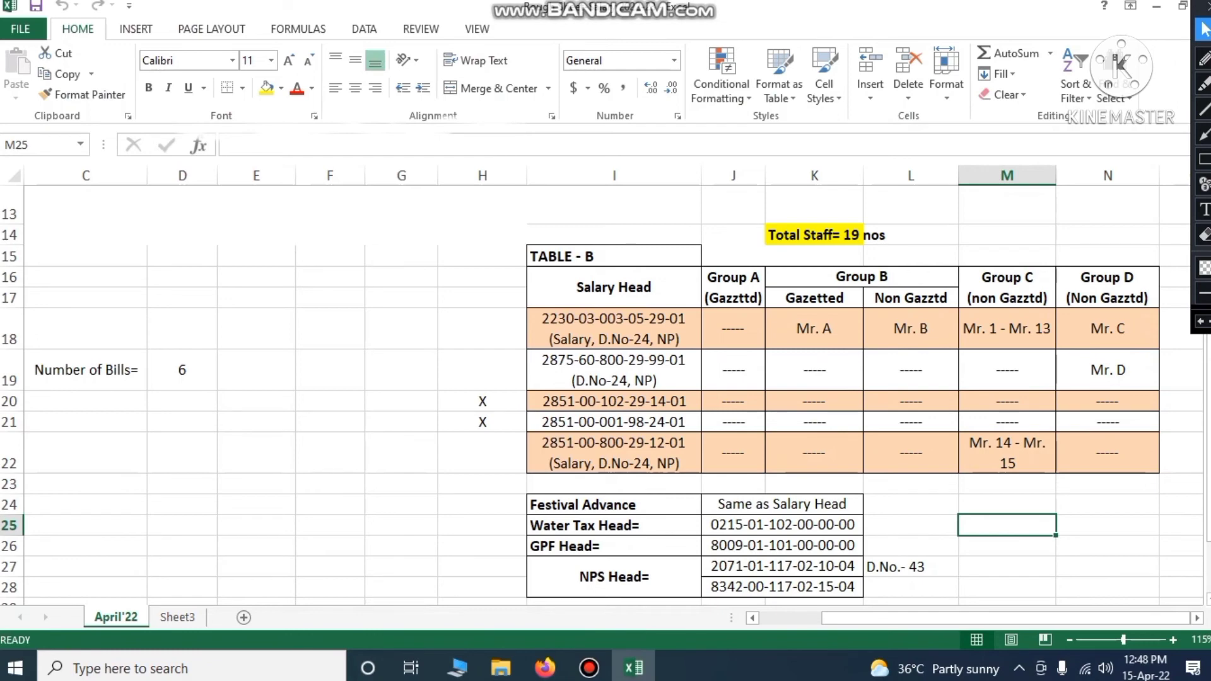
Point out the Total Staff= 19 nos figure and select the whole TABLE - B area
left_click(815, 235)
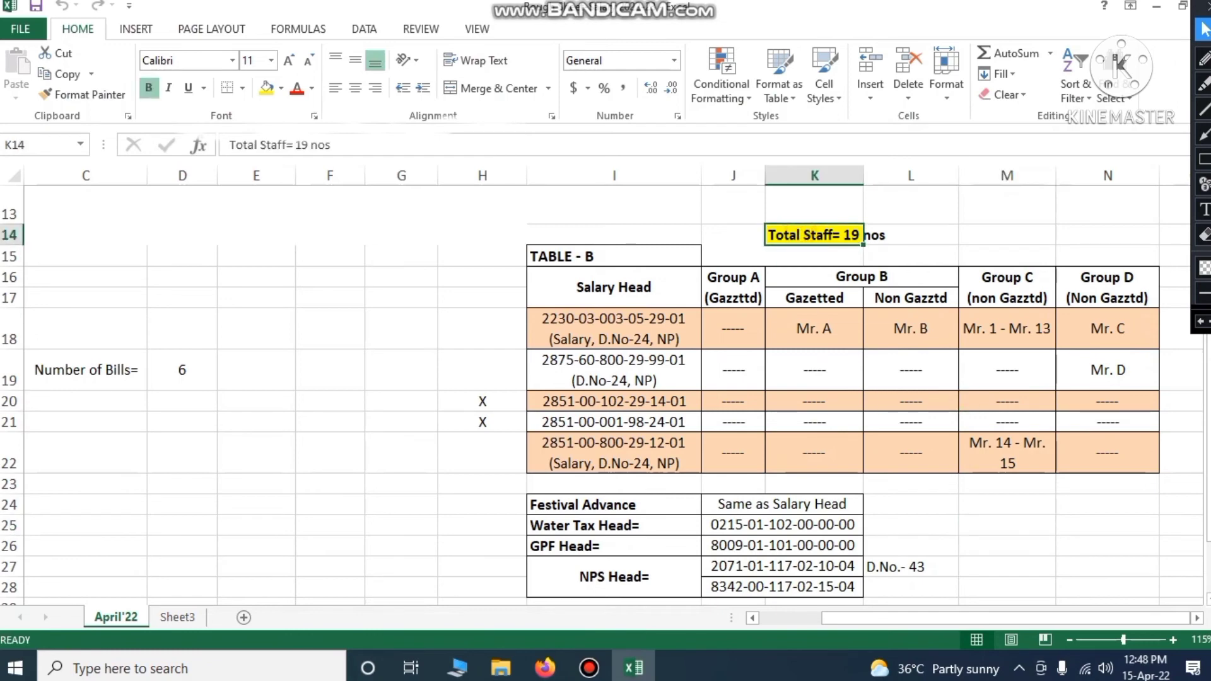
left_click(916, 257)
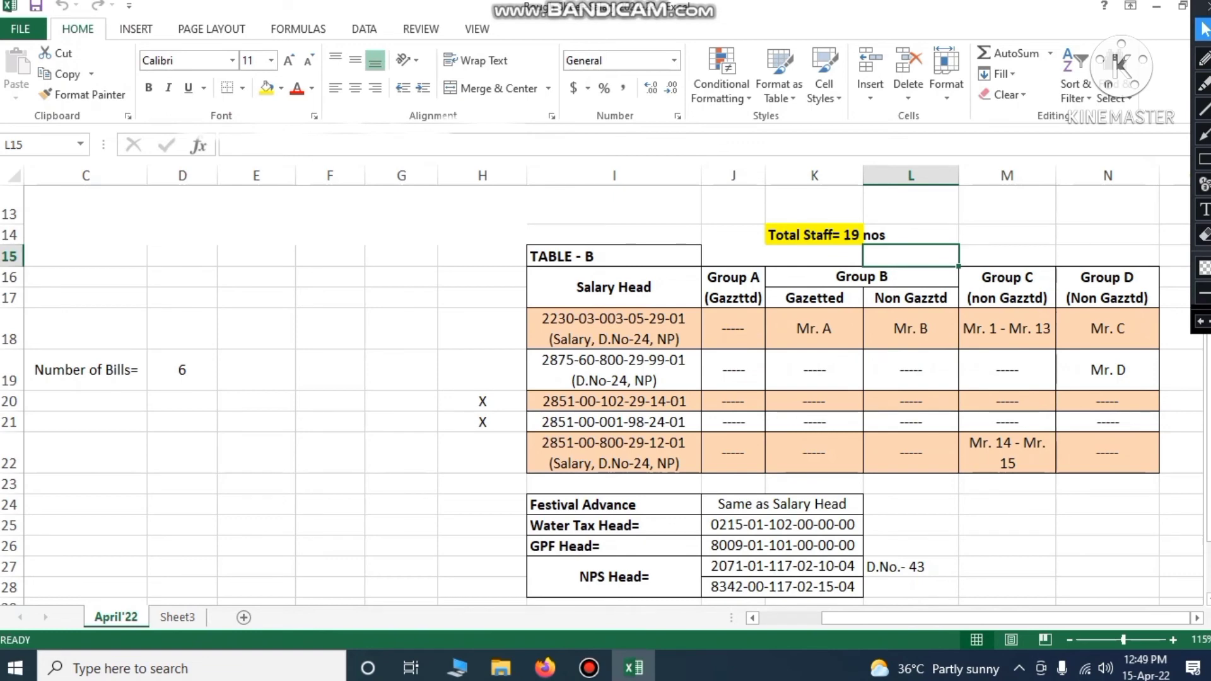
left_click_drag(614, 257, 1108, 464)
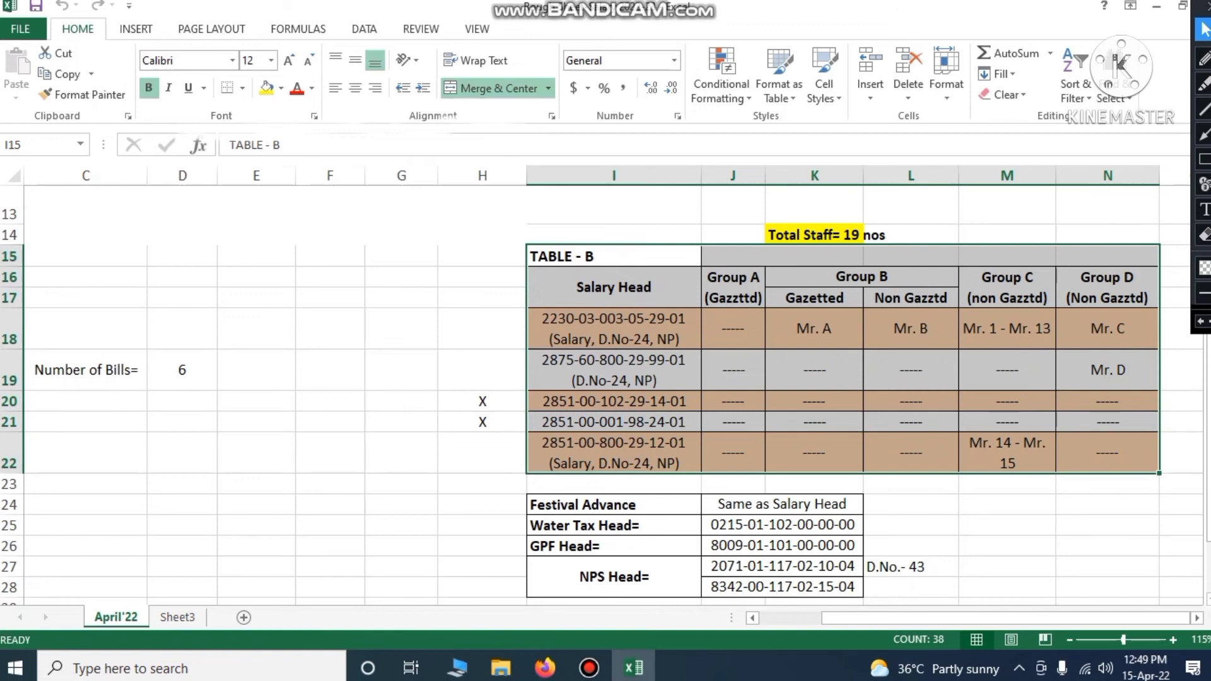
left_click(1008, 564)
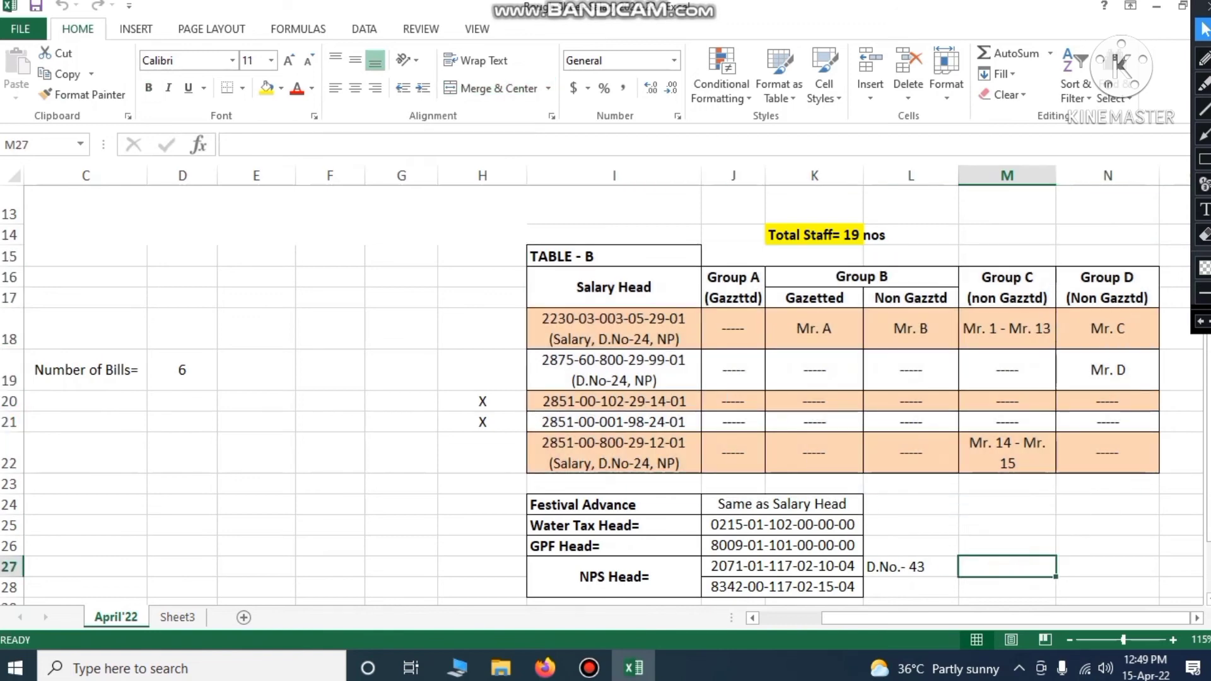
left_click(614, 329)
left_click(621, 291)
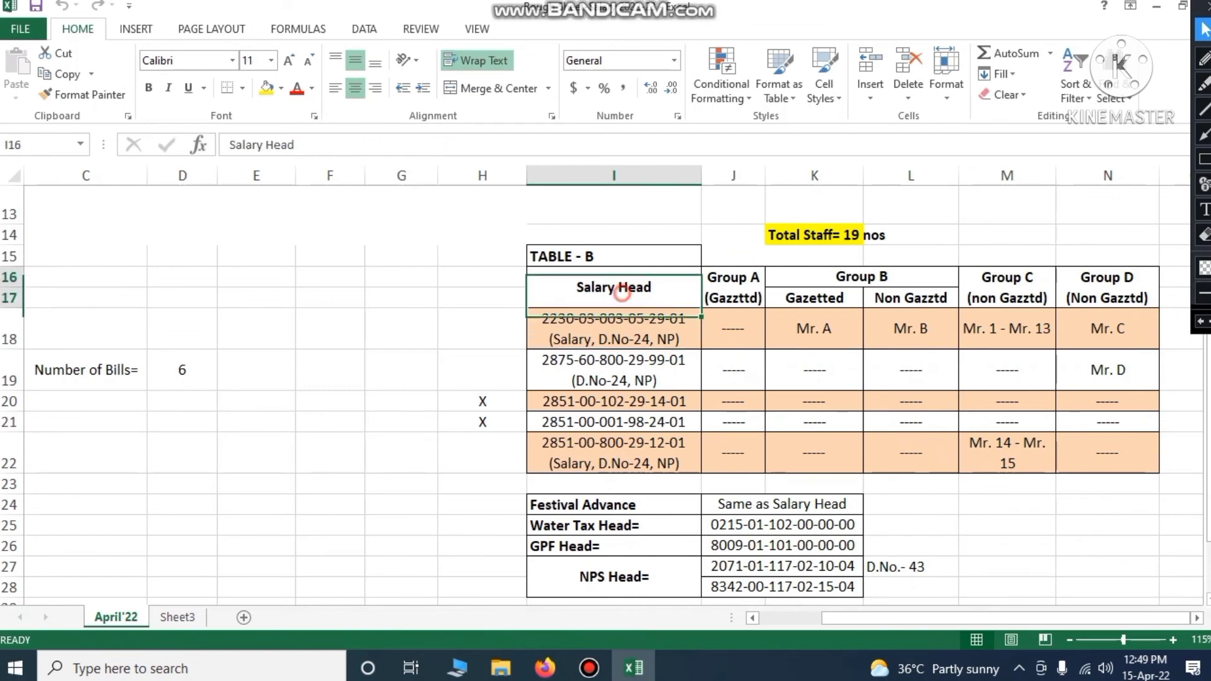
left_click(621, 328)
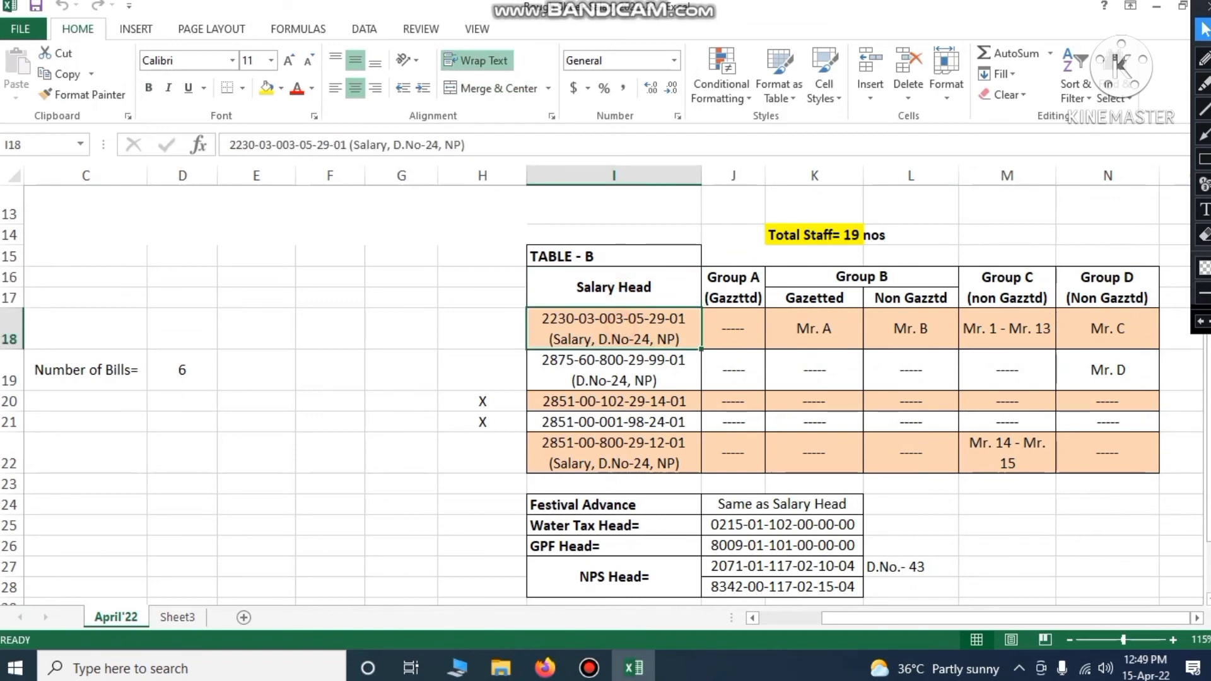
left_click(612, 370)
left_click(612, 402)
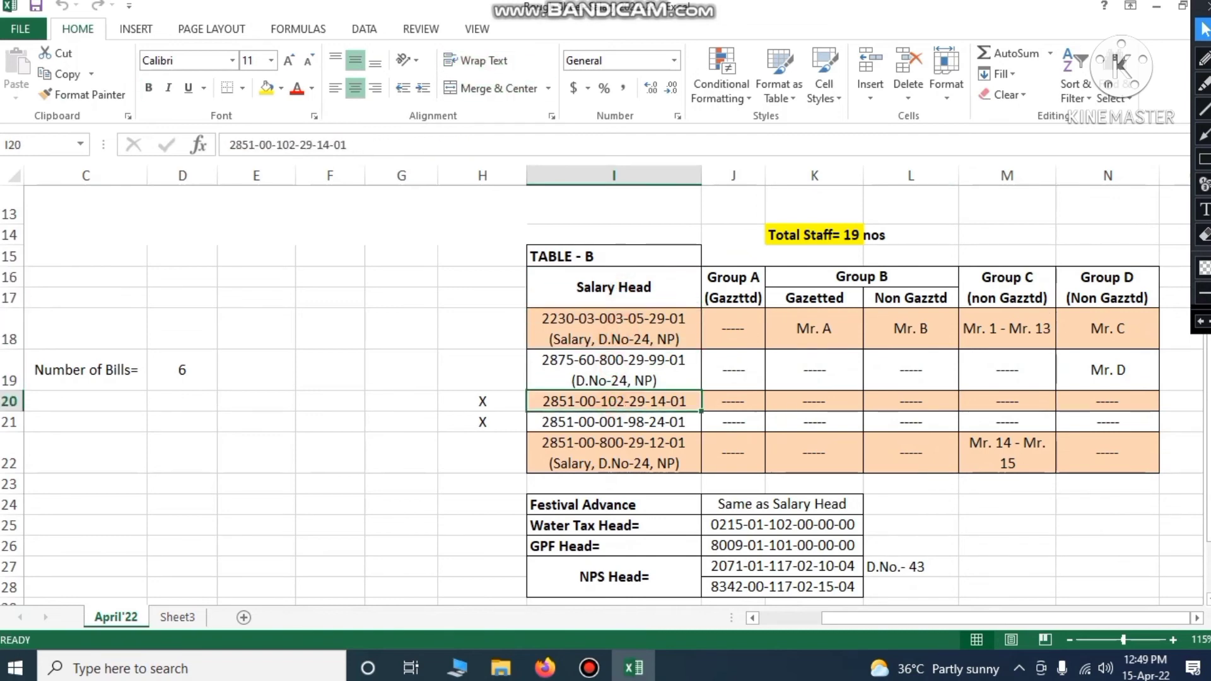
left_click(613, 422)
left_click(614, 453)
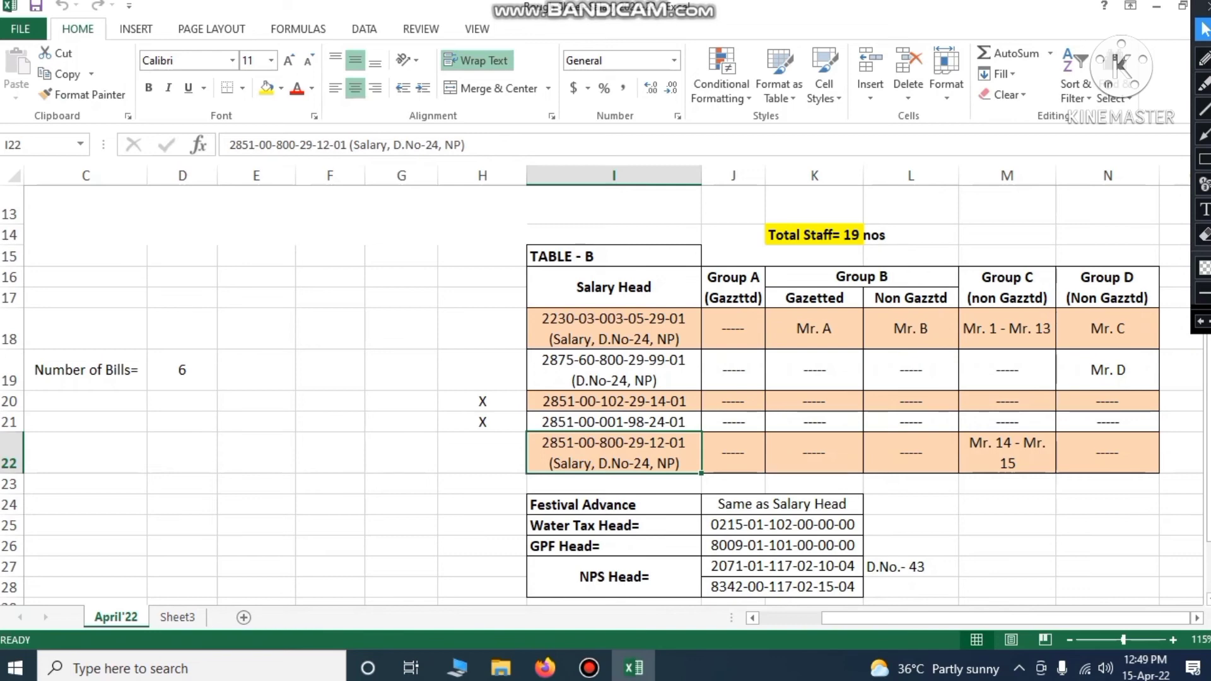
left_click(662, 336)
left_click(658, 359)
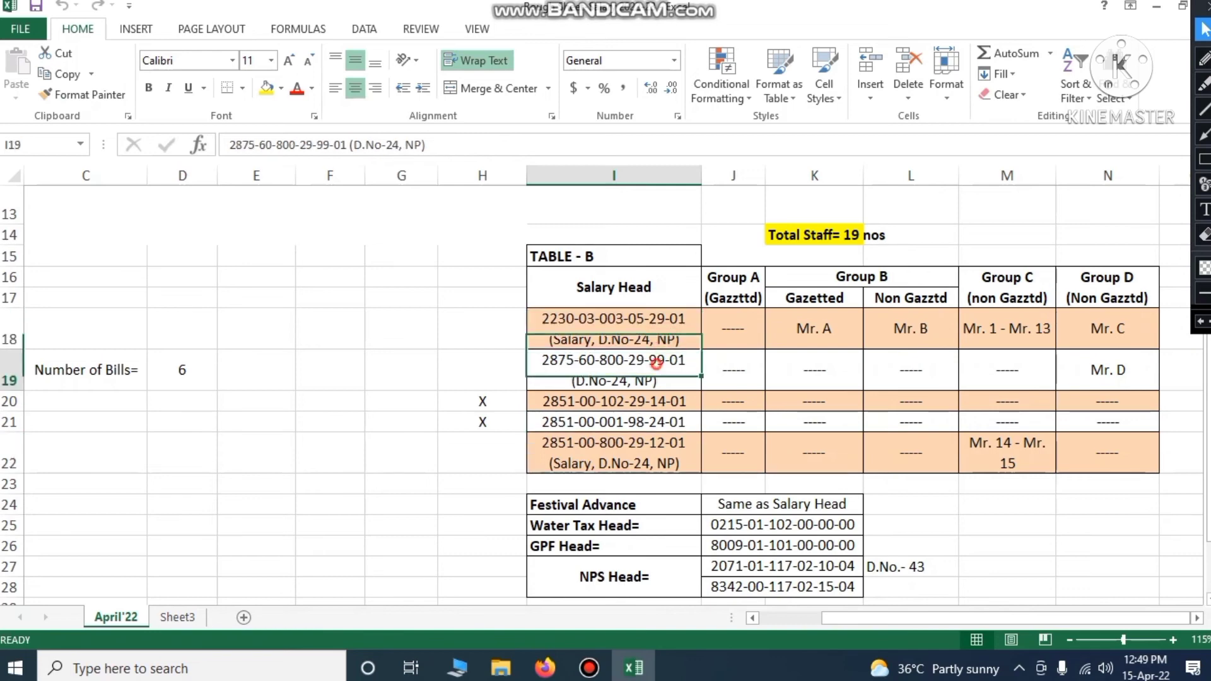
left_click(665, 406)
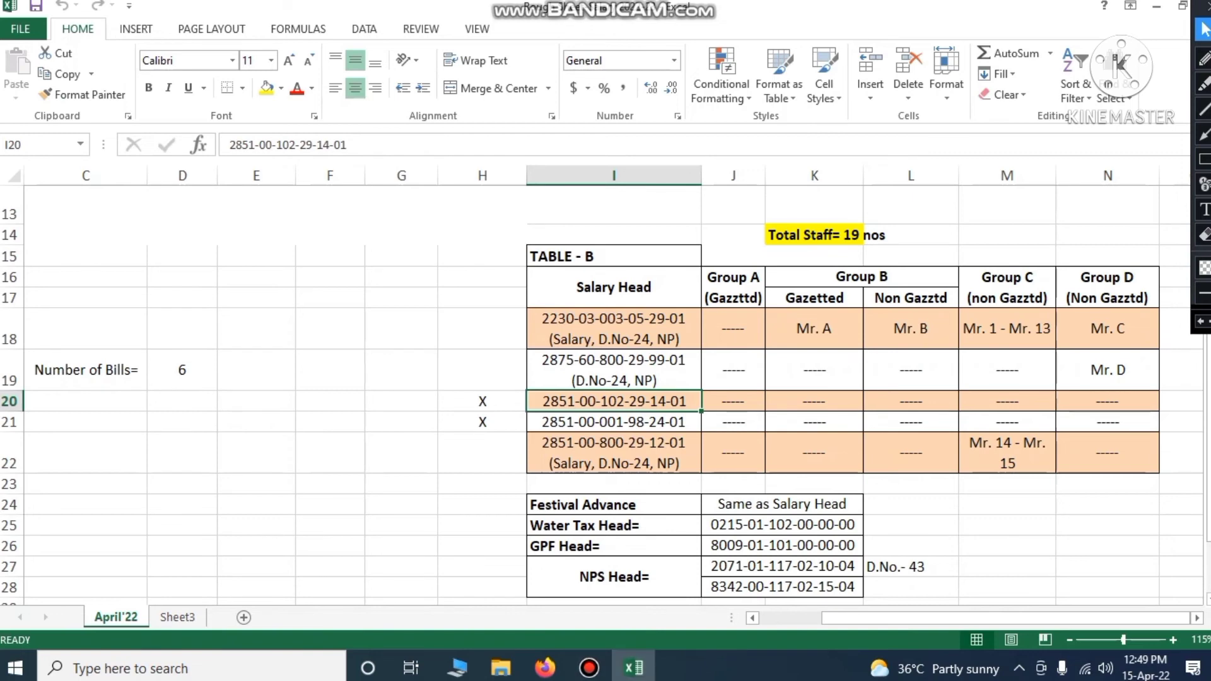
left_click(545, 668)
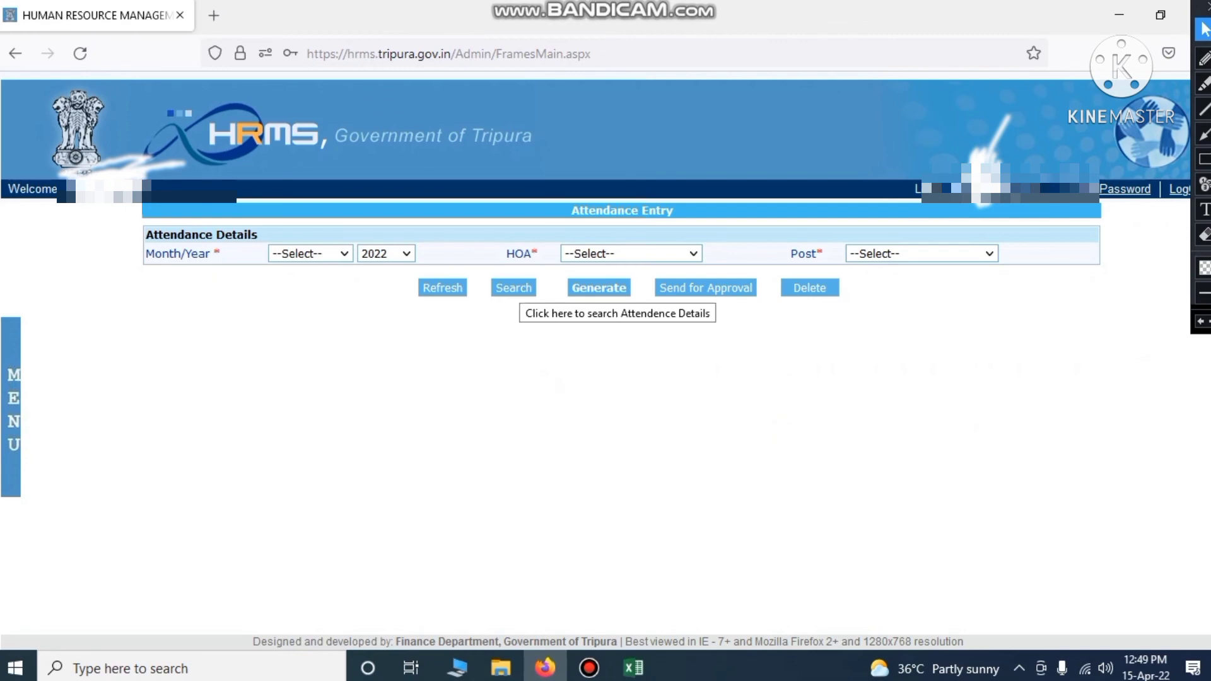
Reopen the Attendance entry page from the HRMS menu and drop down its HOA list
left_click(14, 391)
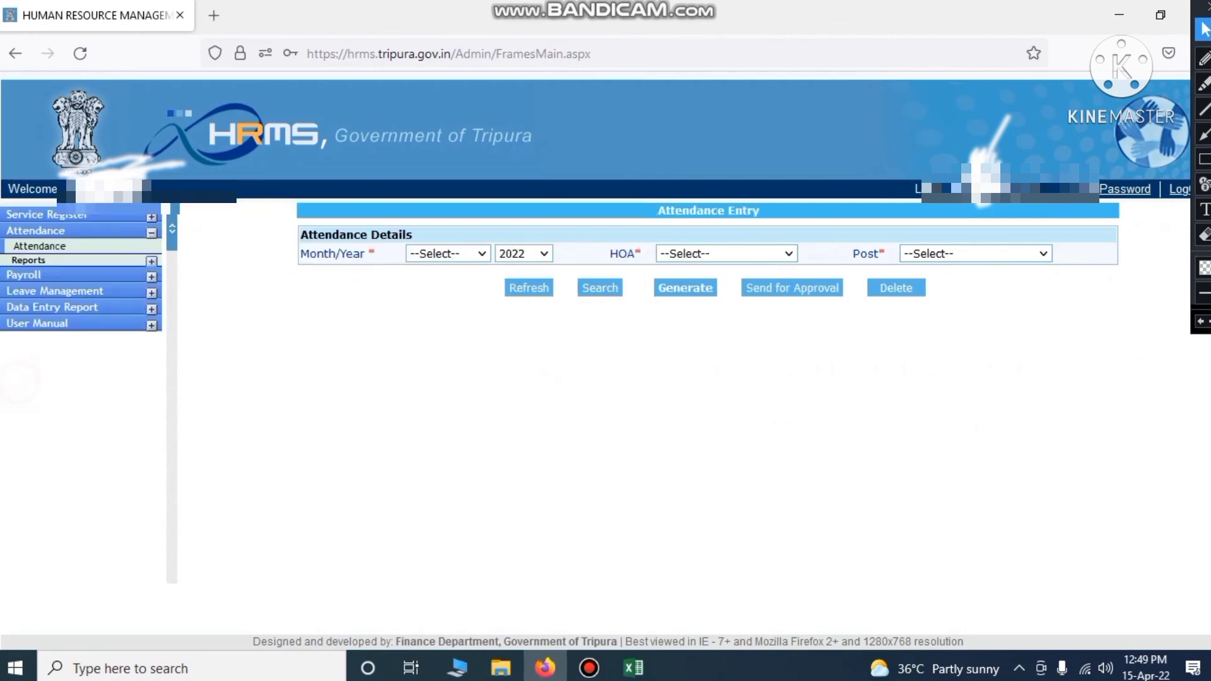
left_click(39, 245)
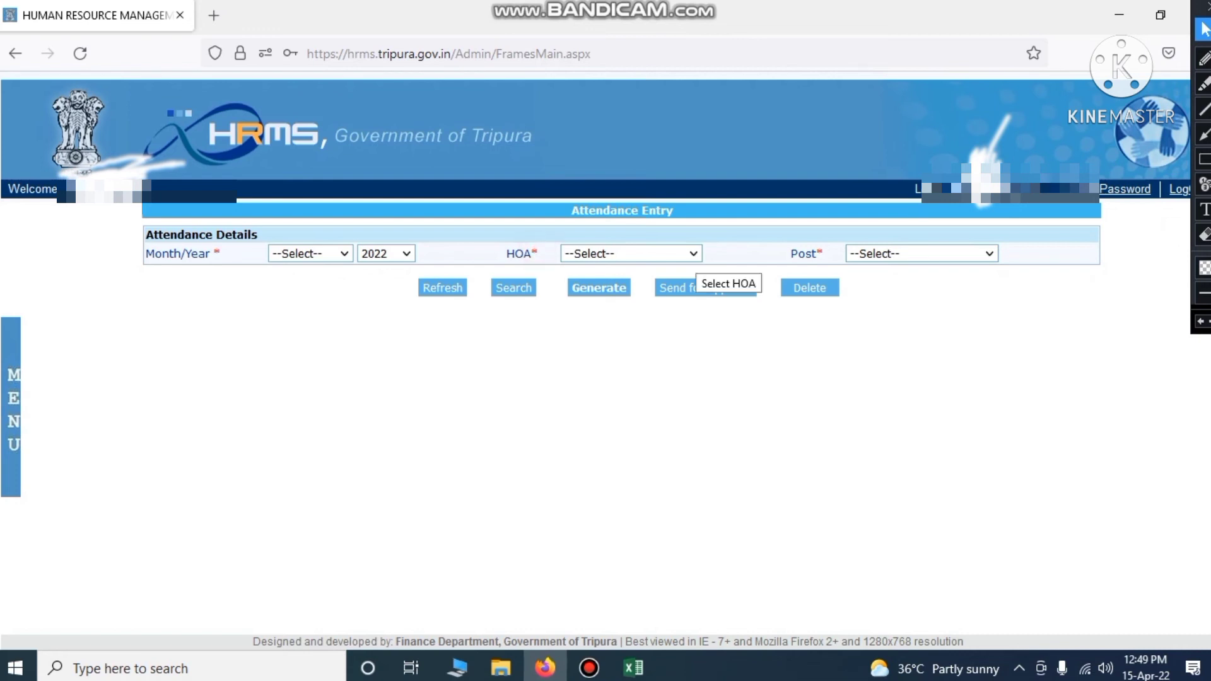
left_click(693, 256)
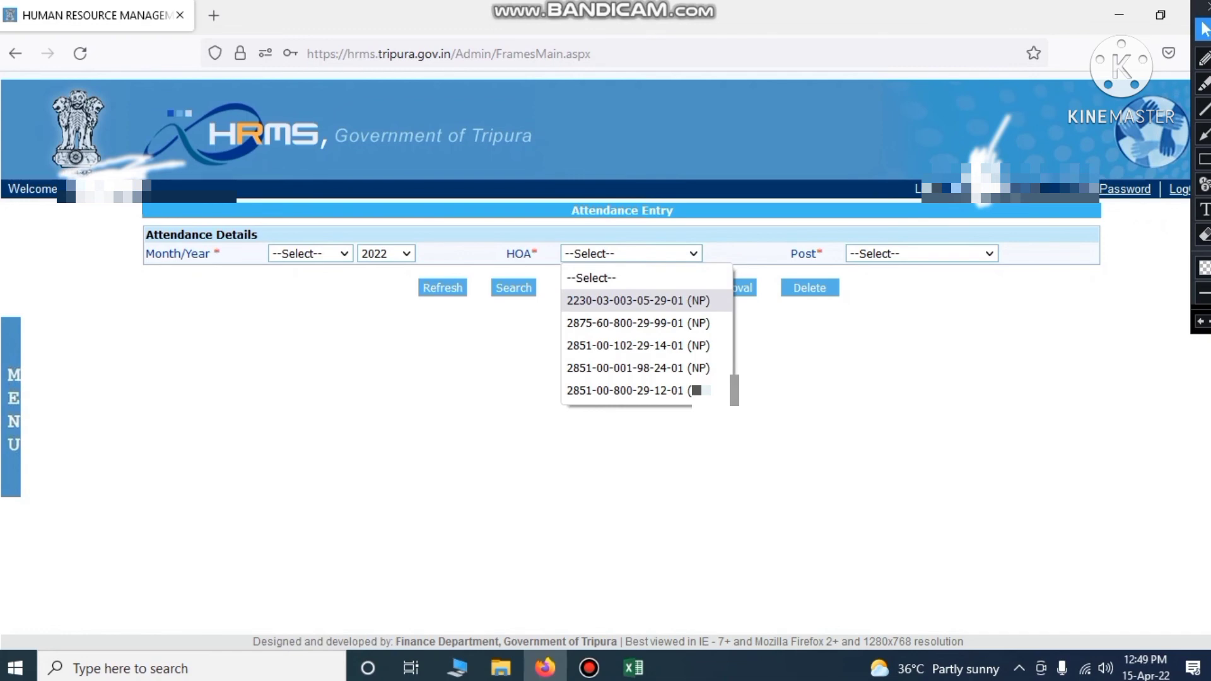
key("Down")
key("Down")
key("Down")
key("Down")
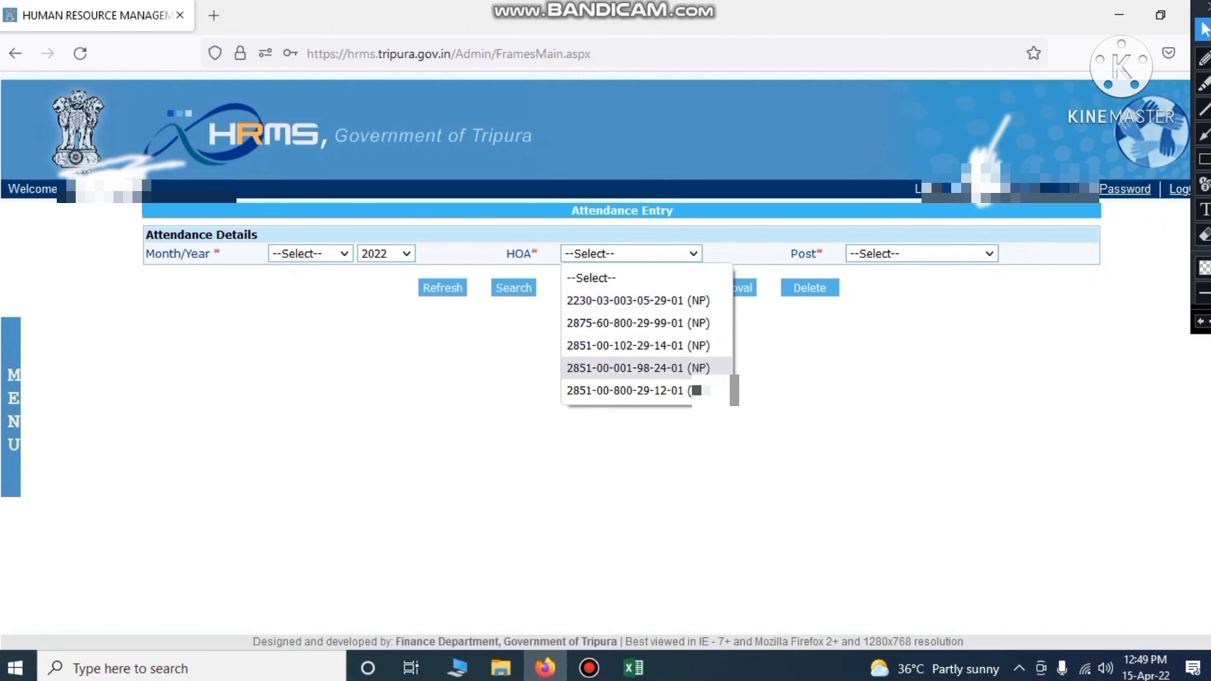
key("Up")
key("Up")
key("Up")
key("Up")
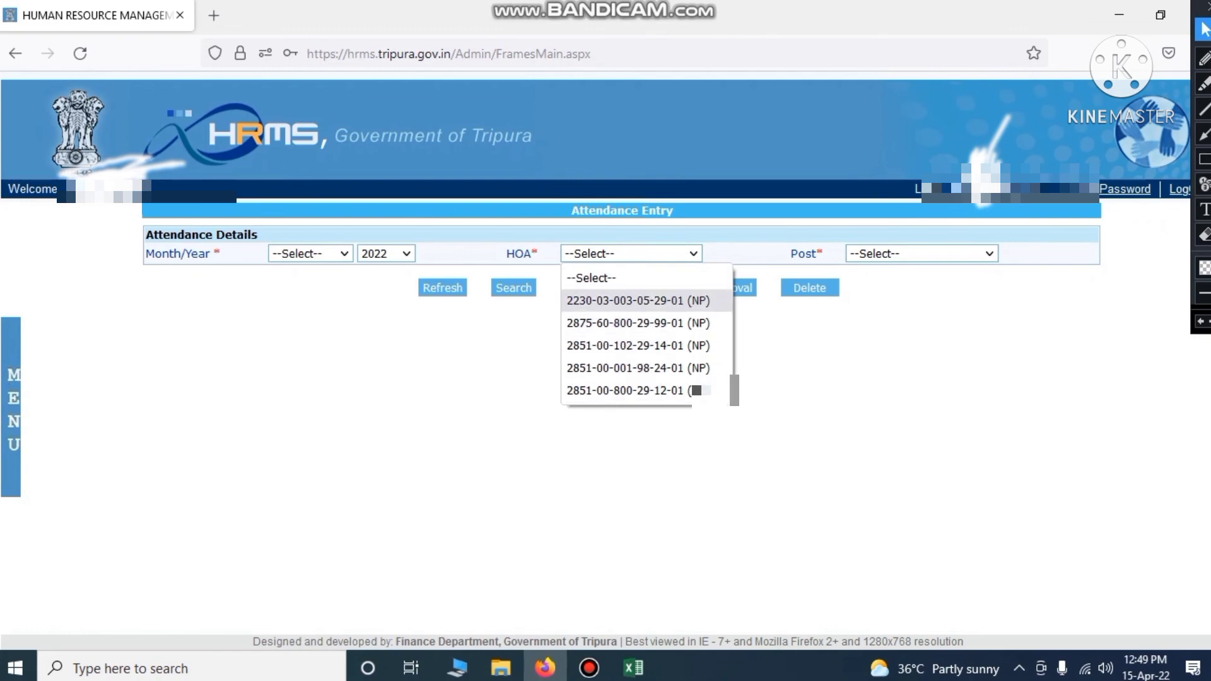
key("Down")
key("Down")
key("Down")
key("Down")
key("Up")
key("Up")
key("Up")
key("Up")
key("Down")
key("Down")
key("Up")
key("Up")
key("Down")
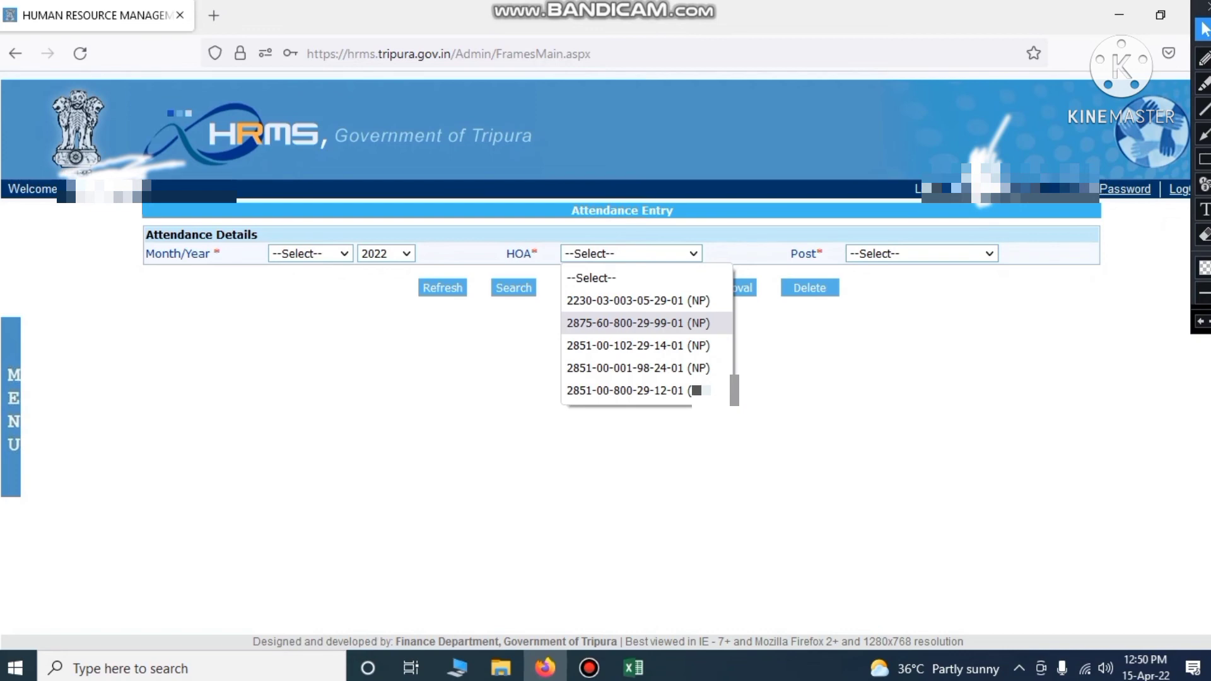
key("Down")
key("Down")
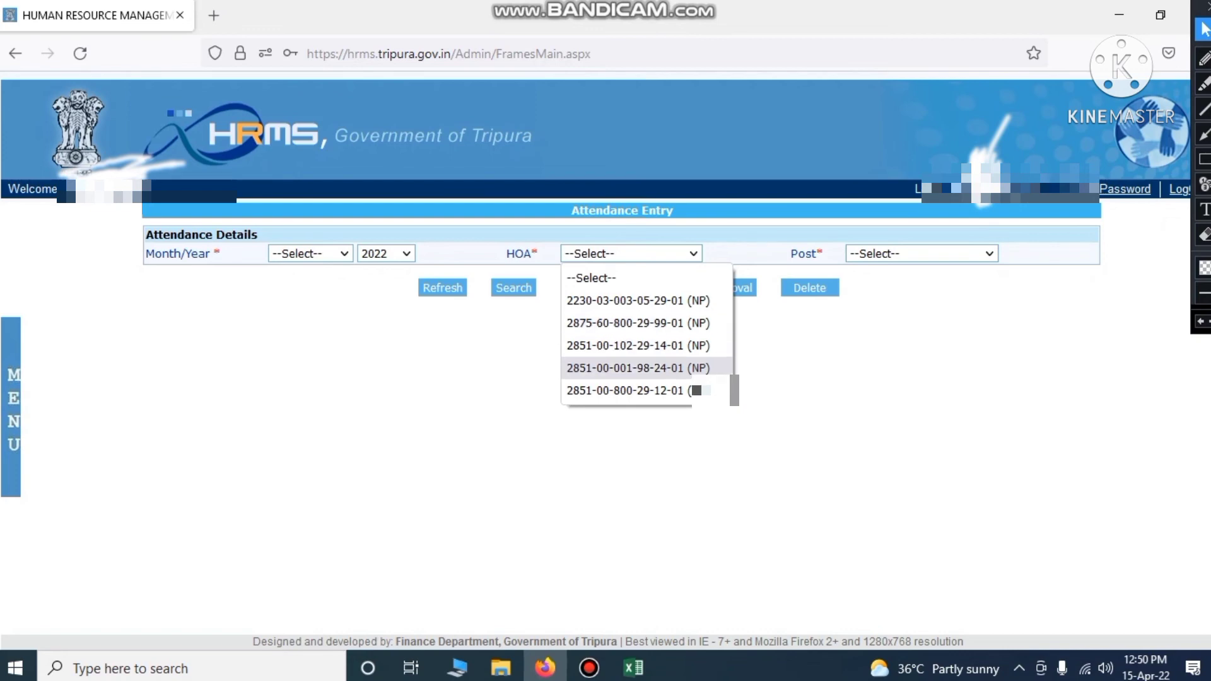
key("Up")
key("Down")
key("Down")
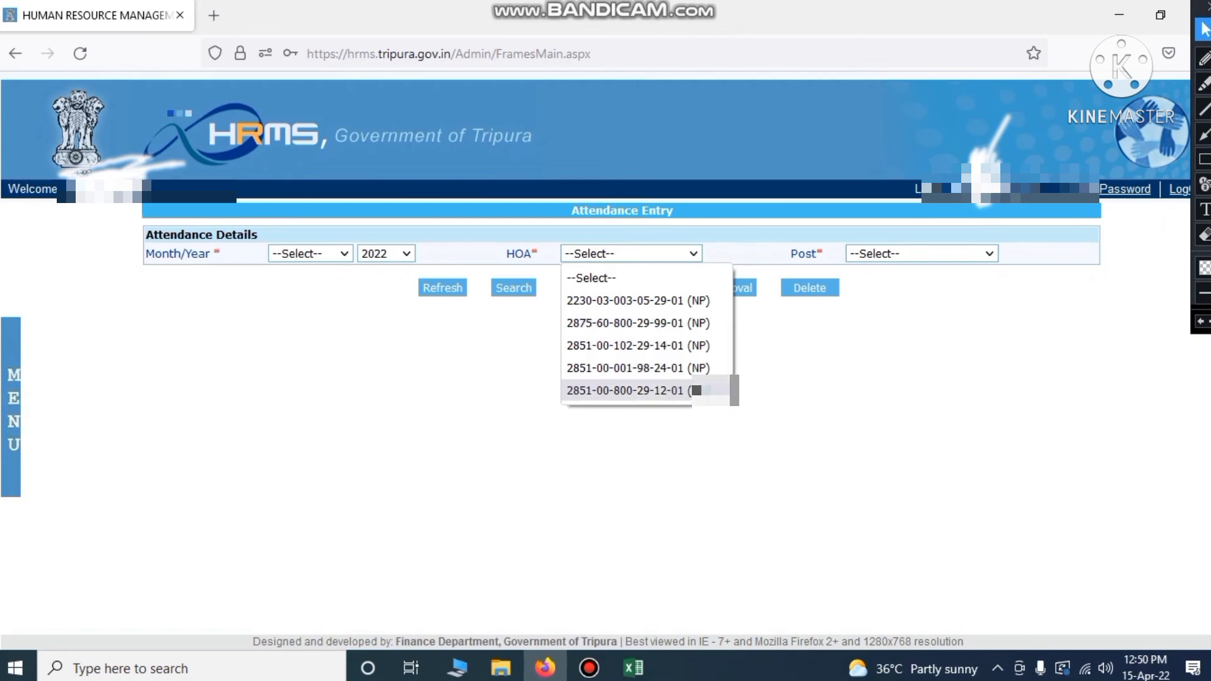
key("Up")
key("Up")
key("Down")
key("Down")
key("Up")
key("Up")
key("Down")
key("Down")
key("Up")
key("Up")
key("Up")
key("Up")
key("Down")
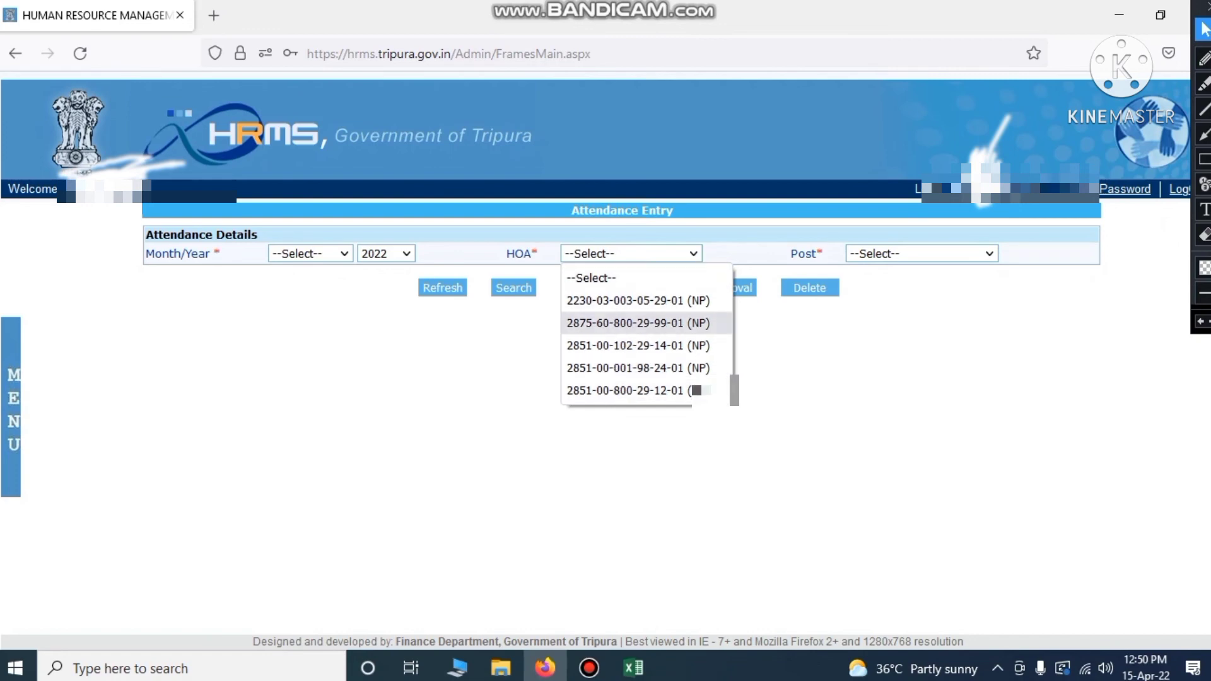
key("Up")
key("Down")
key("Down")
key("Down")
key("Down")
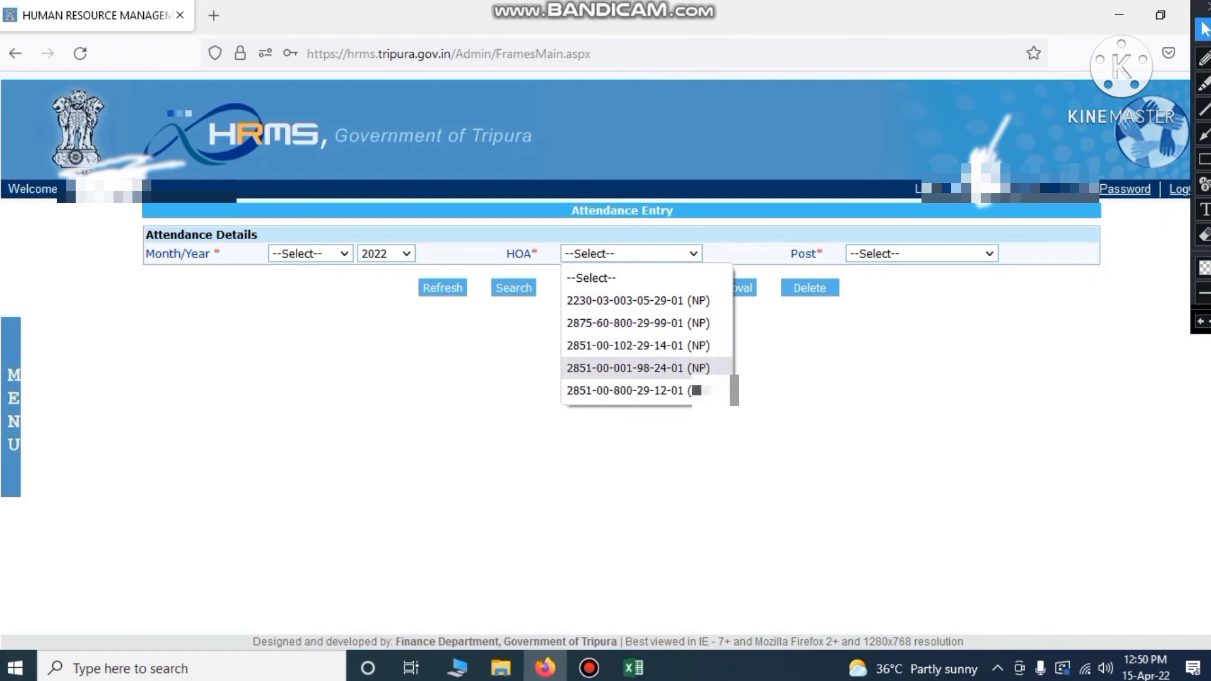
key("Up")
key("Up")
key("Up")
key("Up")
key("Down")
key("Down")
key("Down")
key("Down")
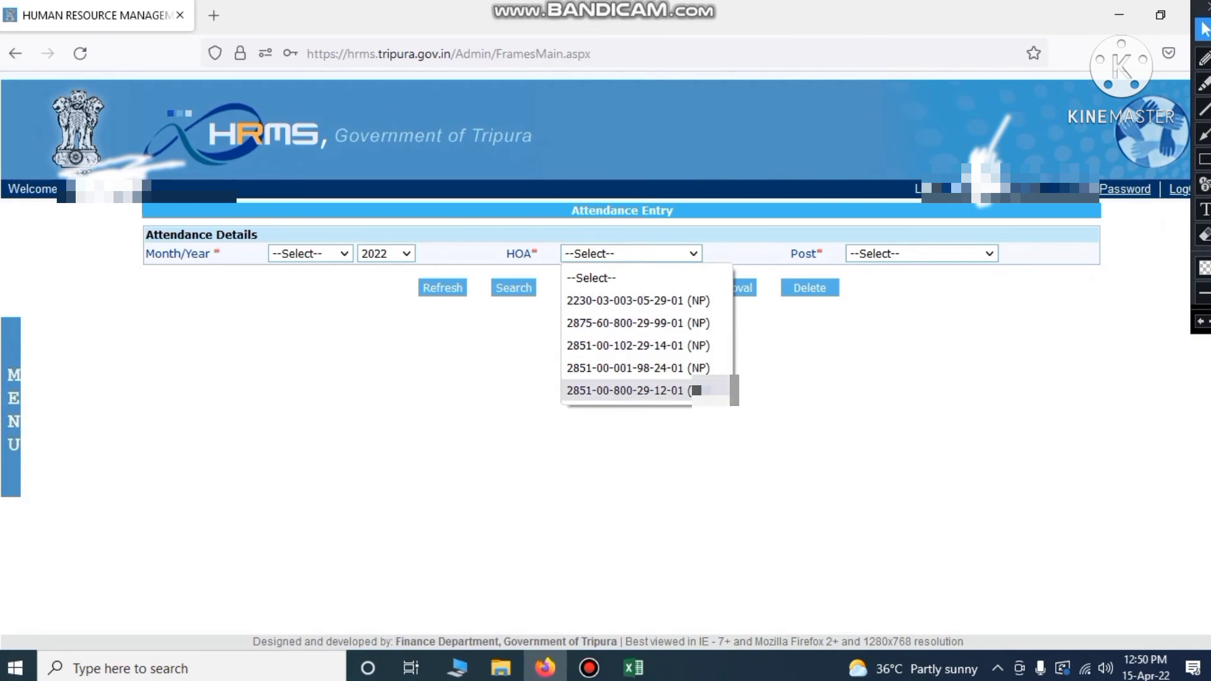
left_click(634, 667)
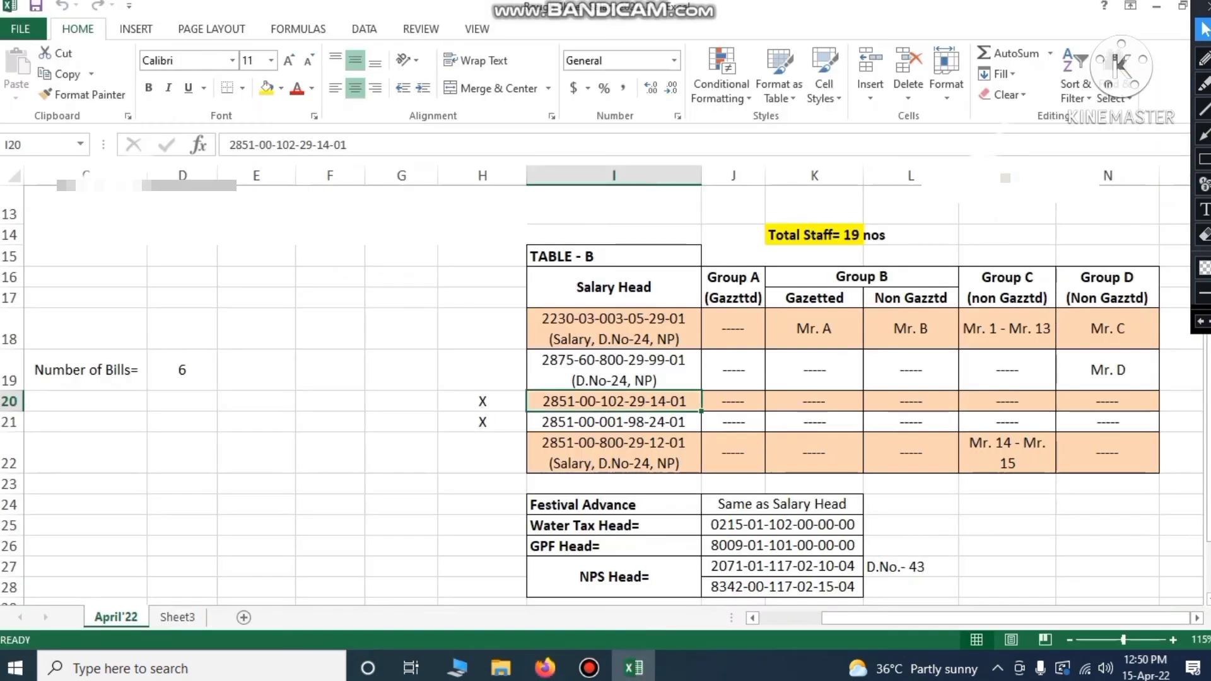
left_click(603, 319)
left_click(607, 371)
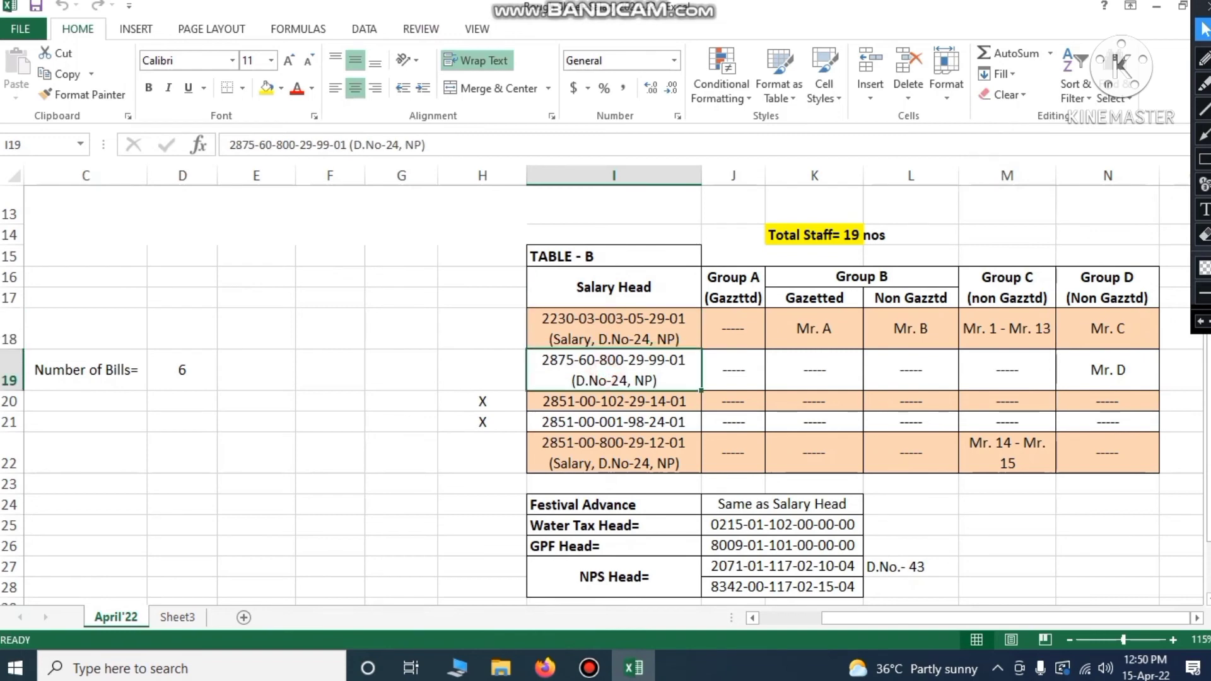
left_click(611, 406)
left_click(615, 423)
left_click(613, 452)
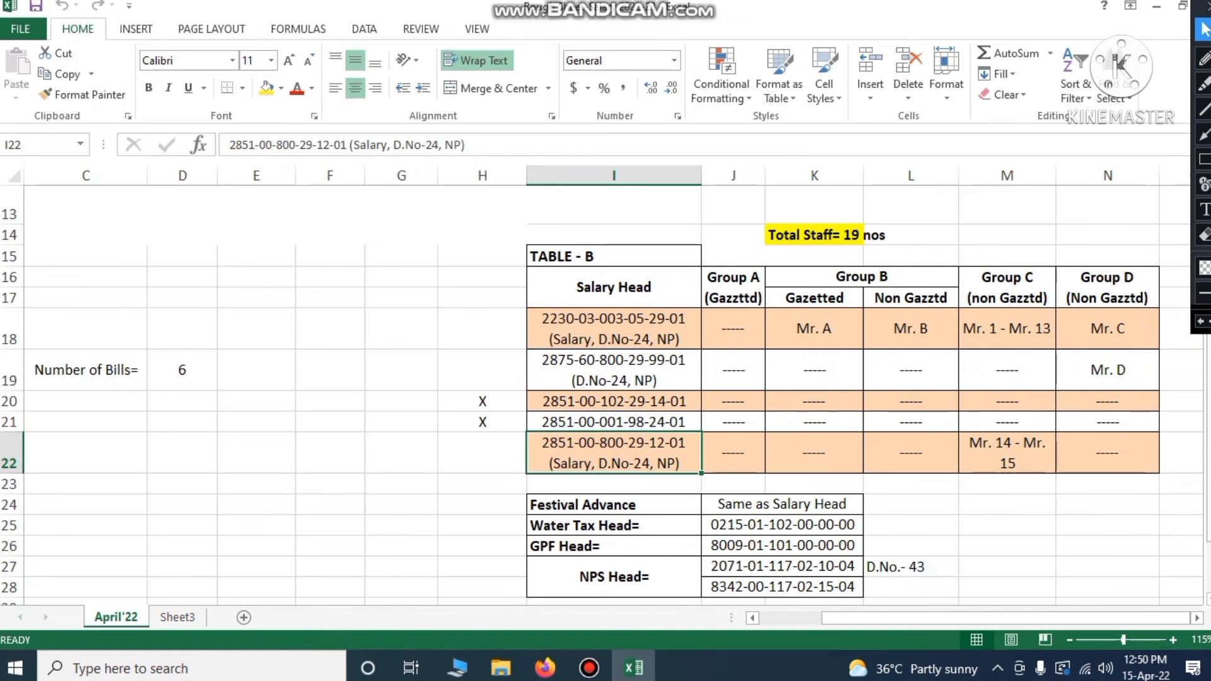
left_click_drag(734, 288, 1107, 289)
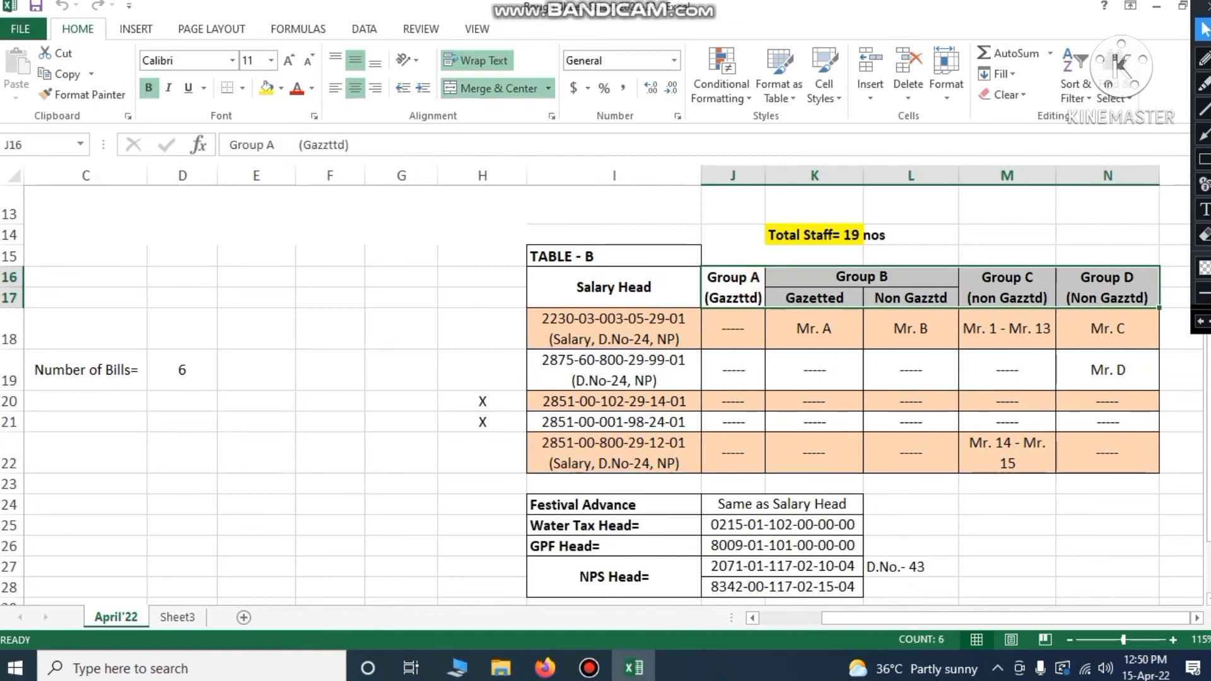
left_click(1053, 532)
left_click(733, 287)
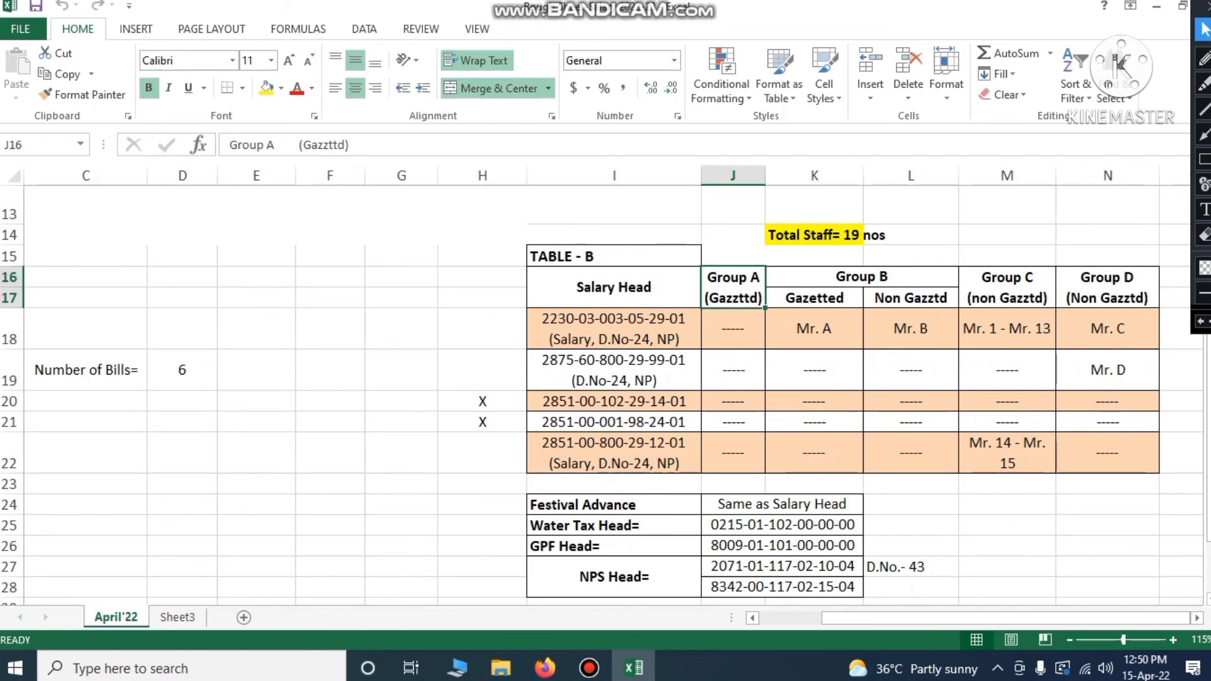
left_click(862, 277)
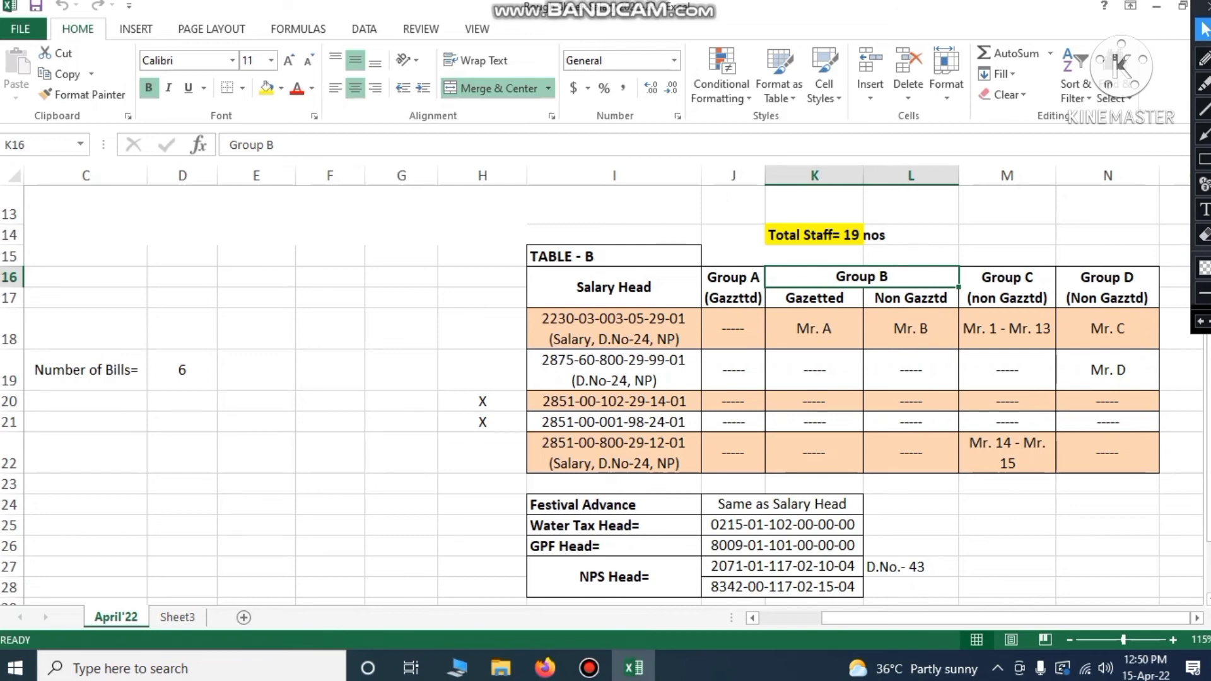
left_click(821, 302)
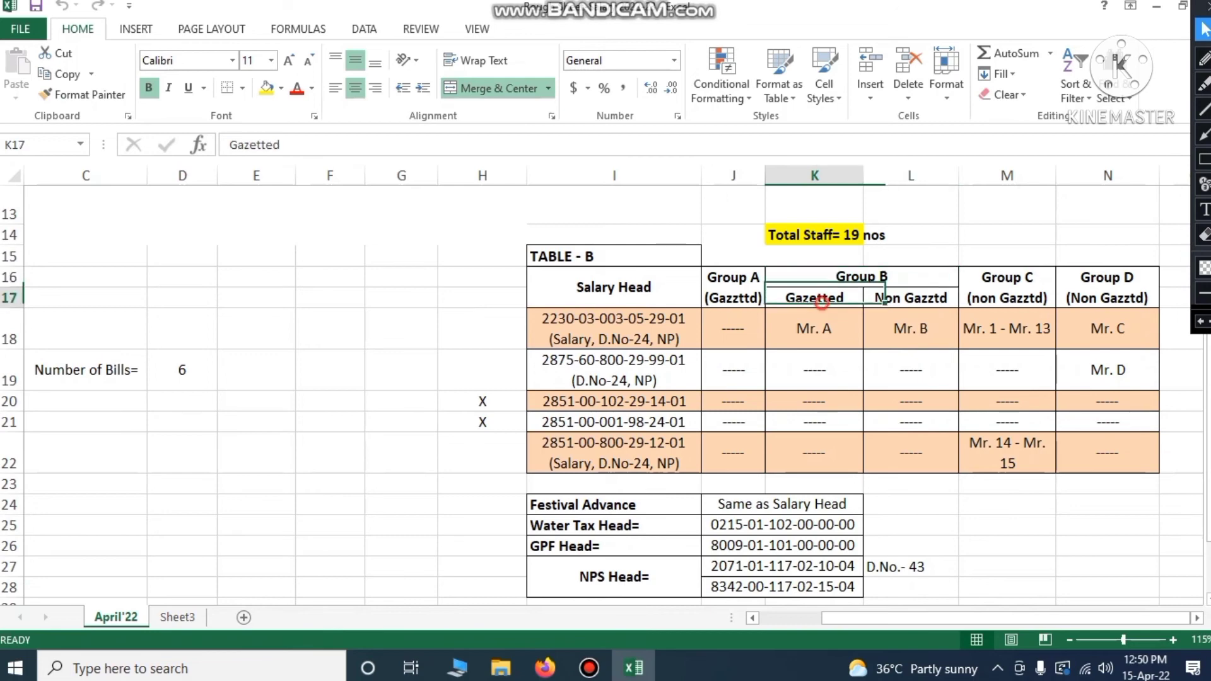
left_click(906, 301)
left_click(830, 305)
left_click(888, 303)
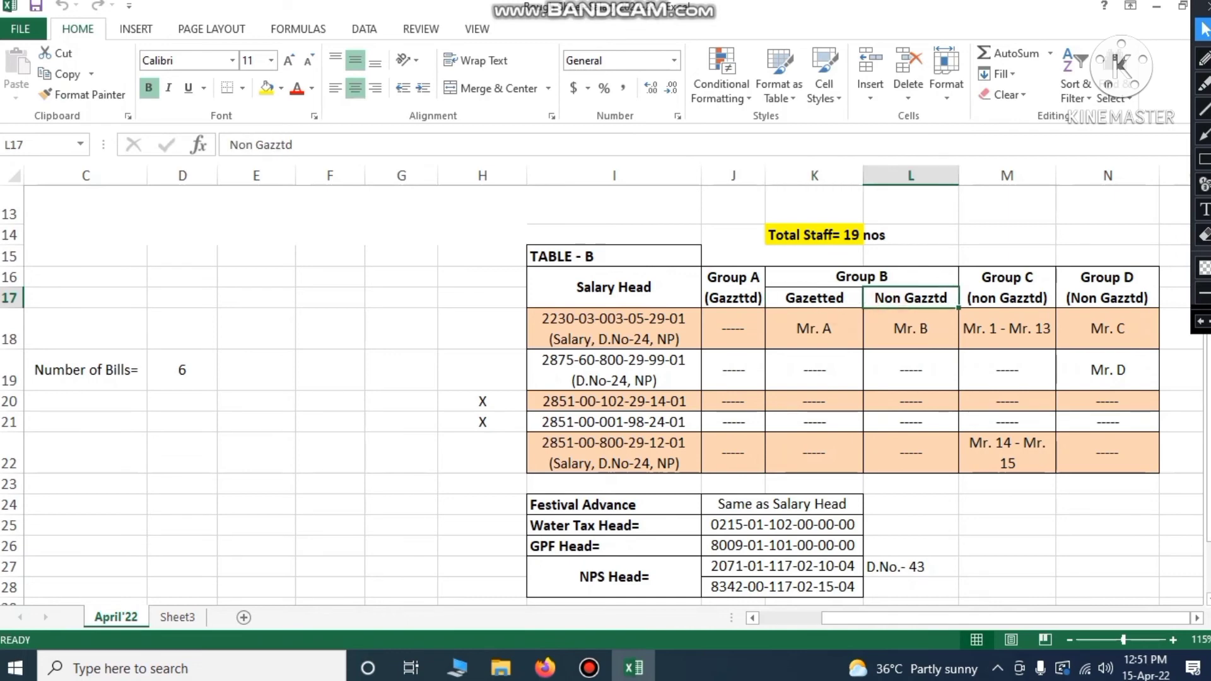
left_click(1005, 295)
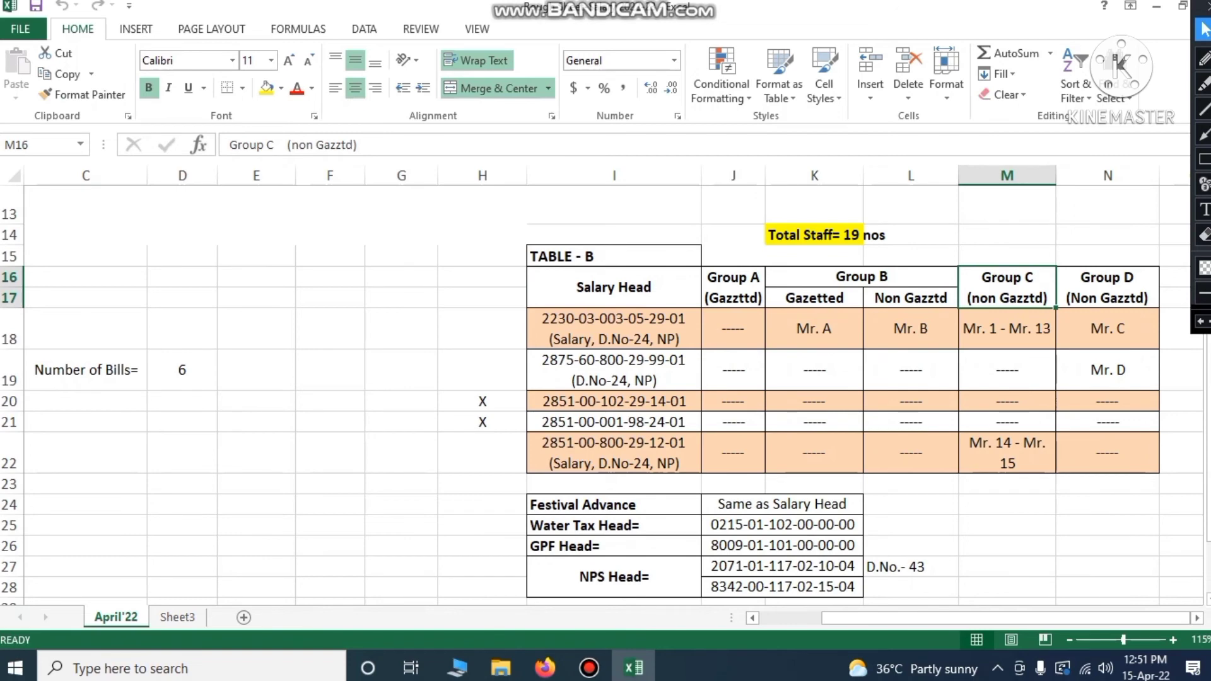
left_click(1108, 290)
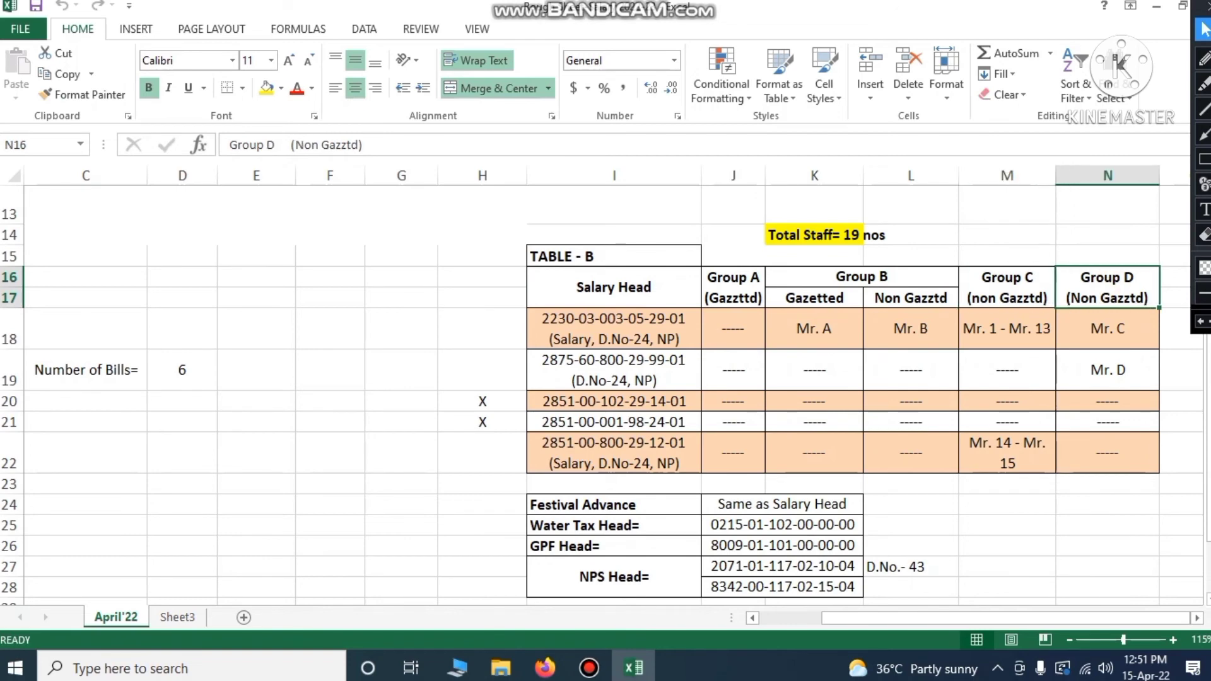
left_click(1059, 563)
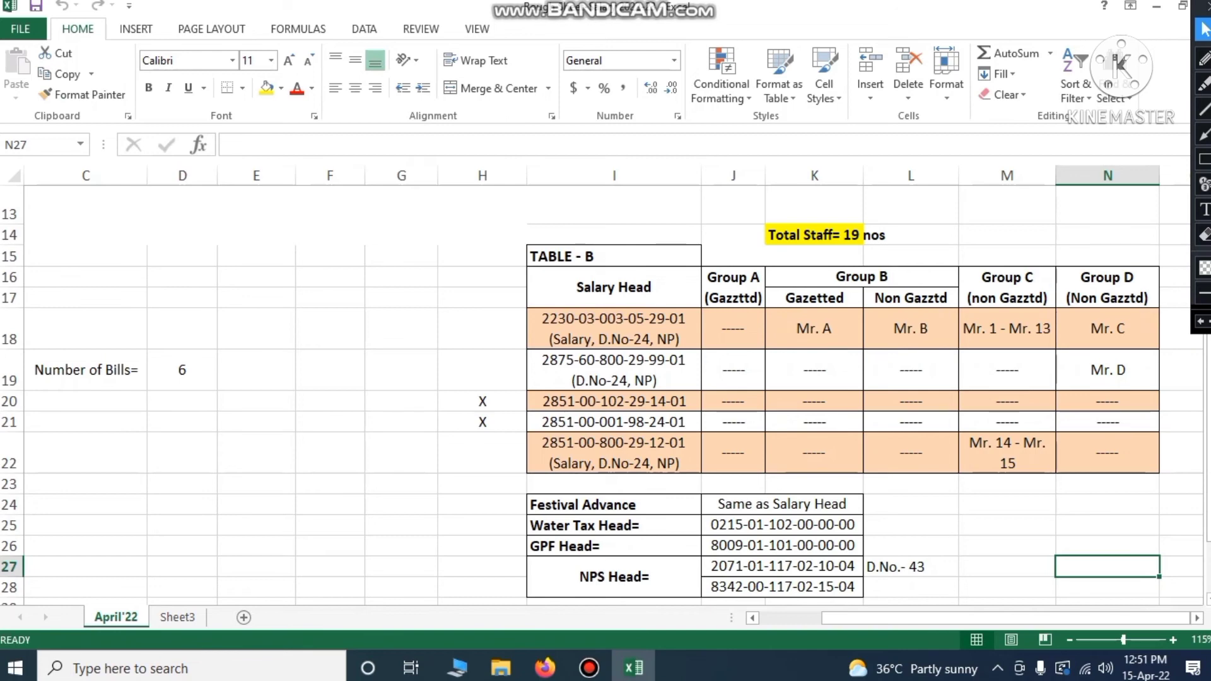
left_click(817, 328)
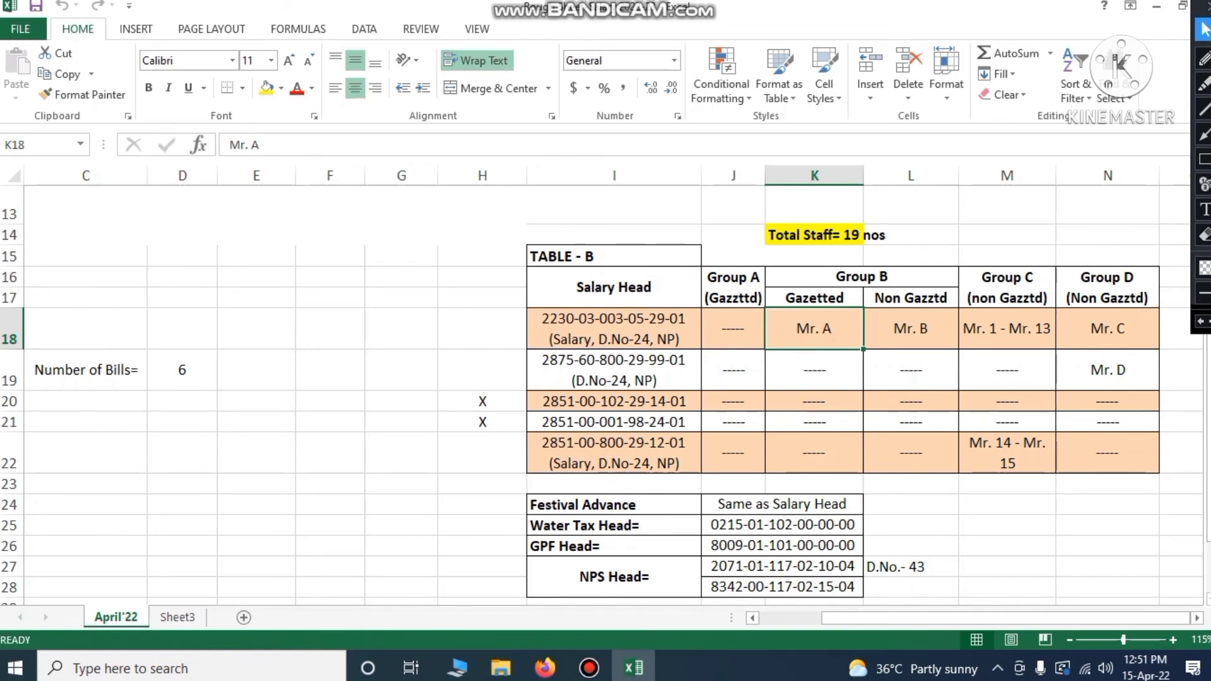
left_click(911, 328)
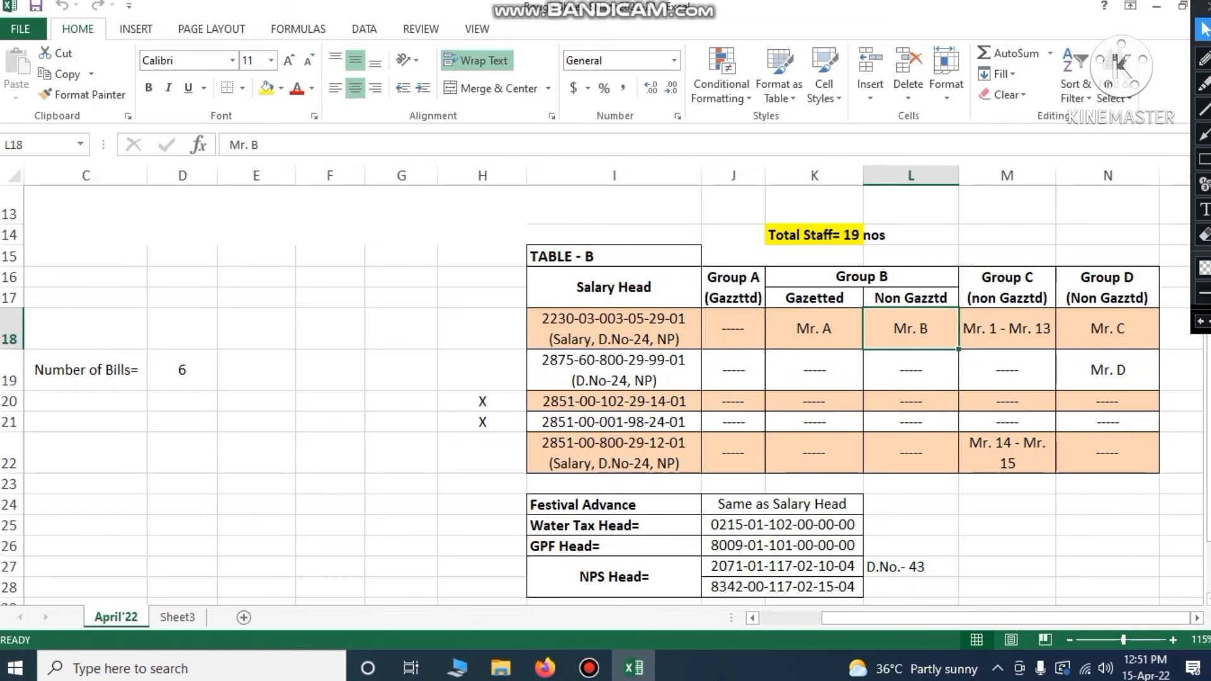
left_click(1005, 291)
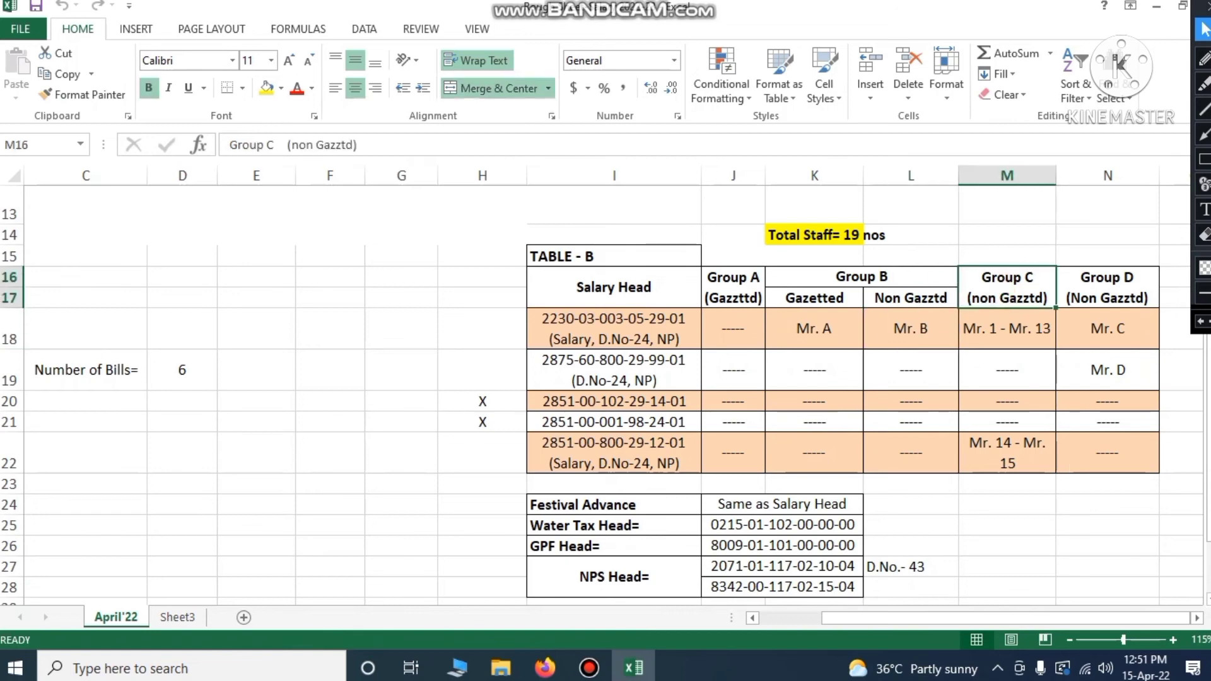
left_click(1007, 329)
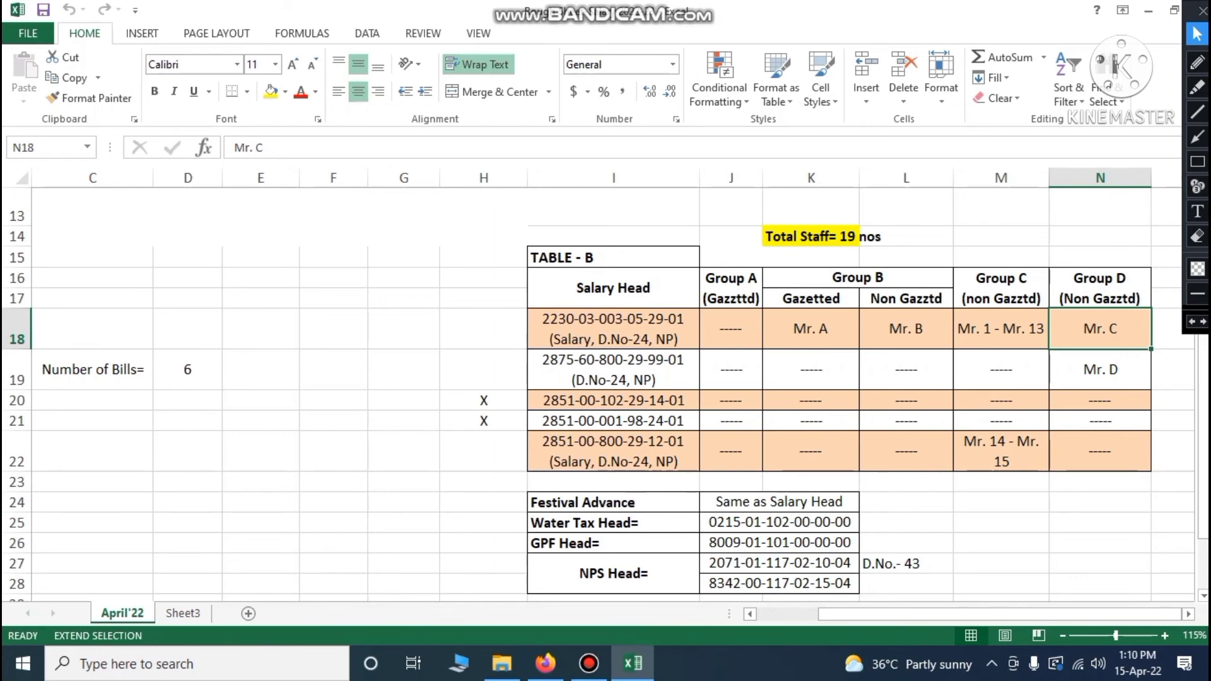
Select the Mr. C and Mr. D entries, narrowing down to Mr. D
left_click(1101, 371)
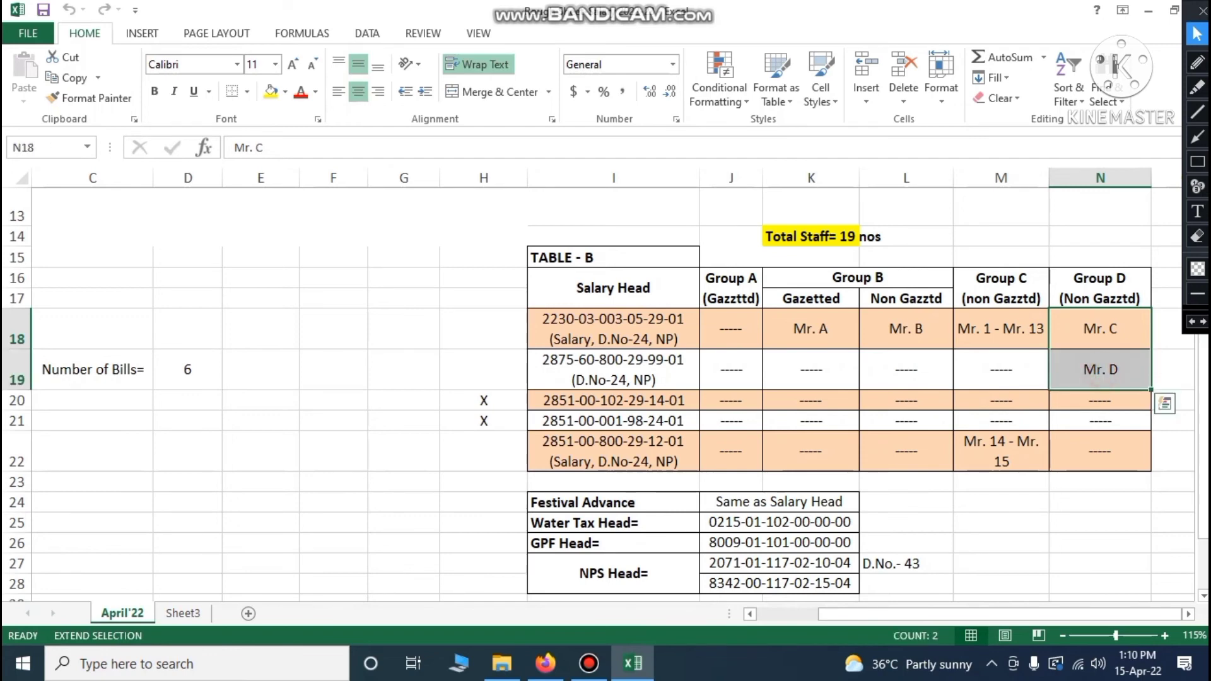
key("Left")
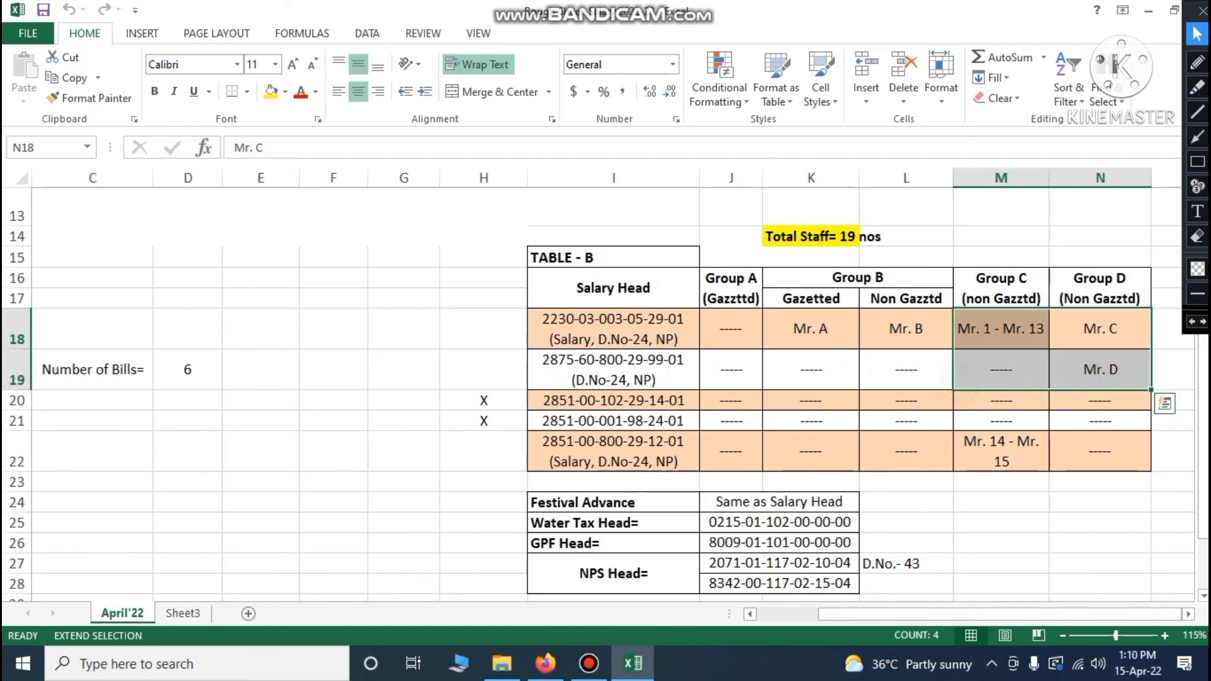
key("Escape")
key("Down")
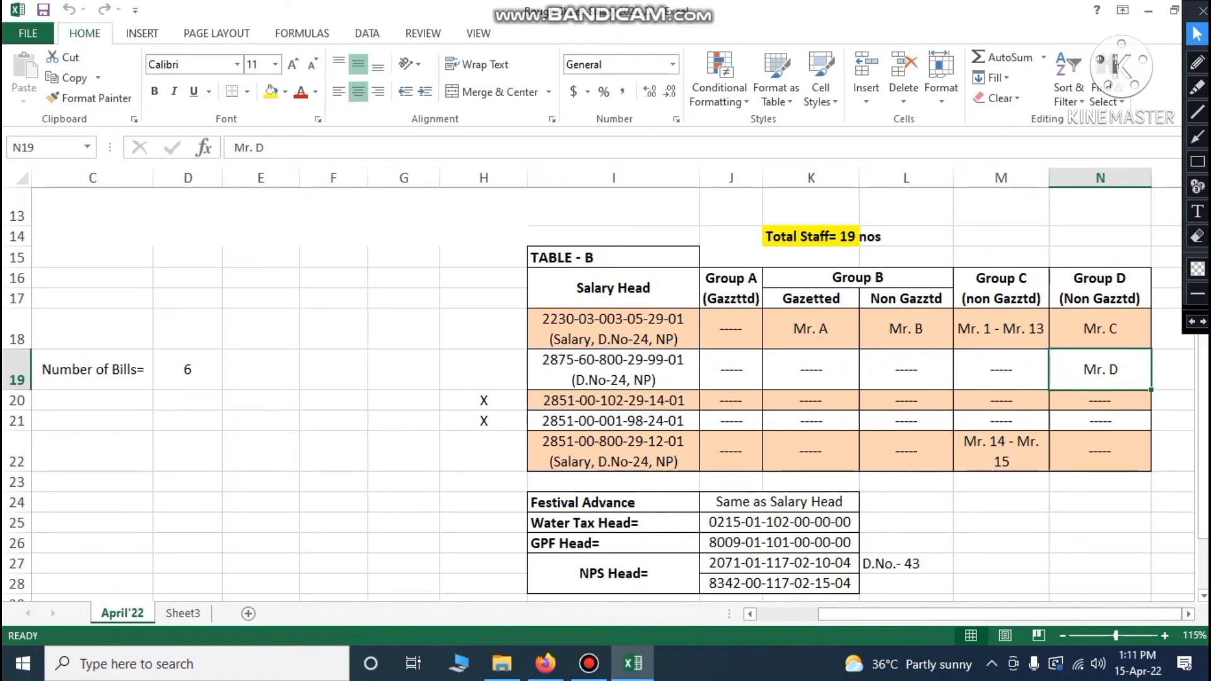
Point out the empty Group D entry, salary head I22 and Mr. 14 - Mr. 15, then take the annotation pen
left_click(1100, 421)
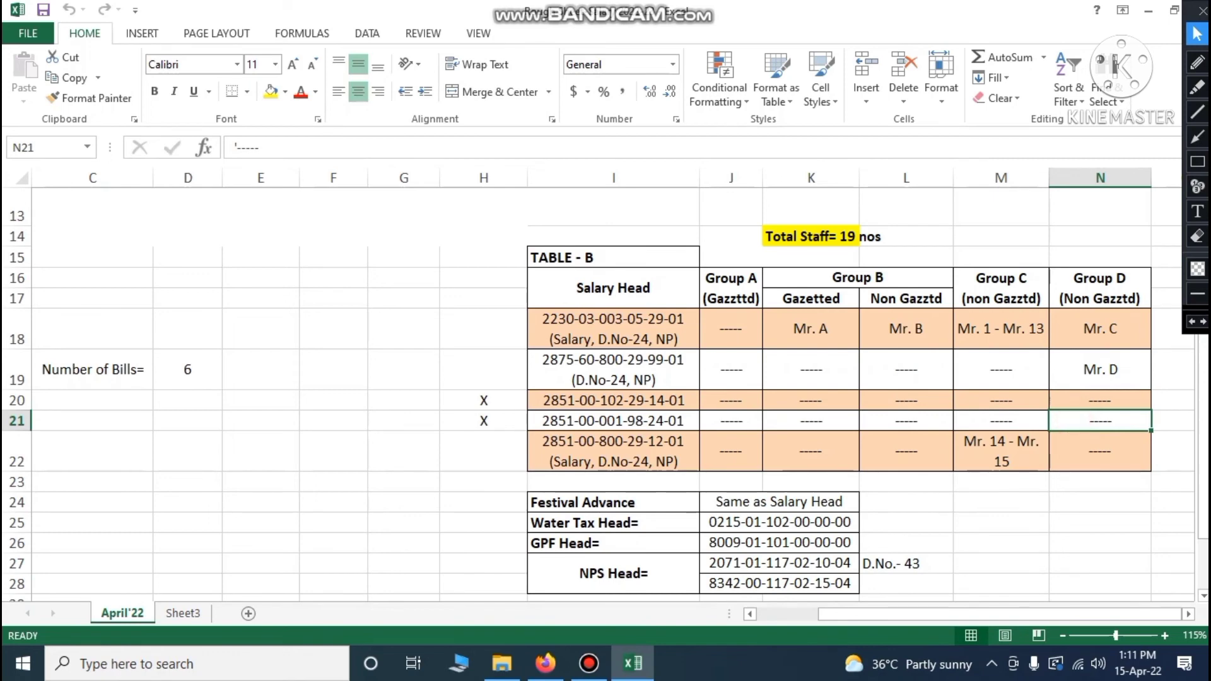
left_click(613, 451)
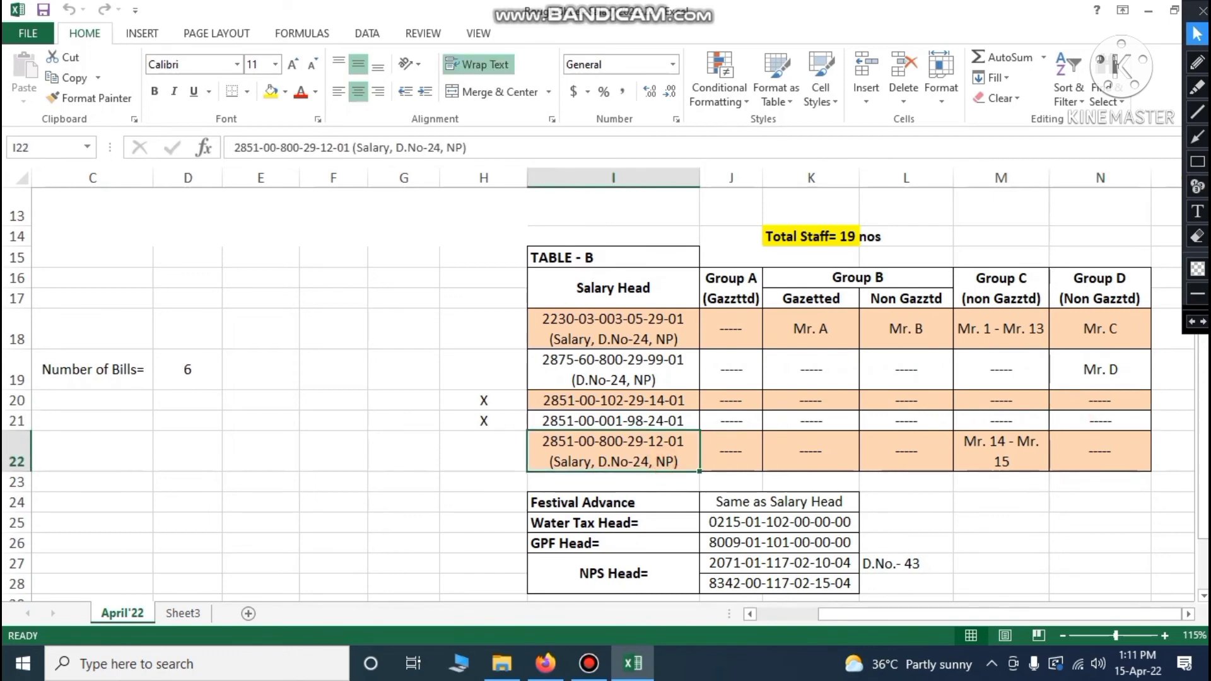
left_click(988, 453)
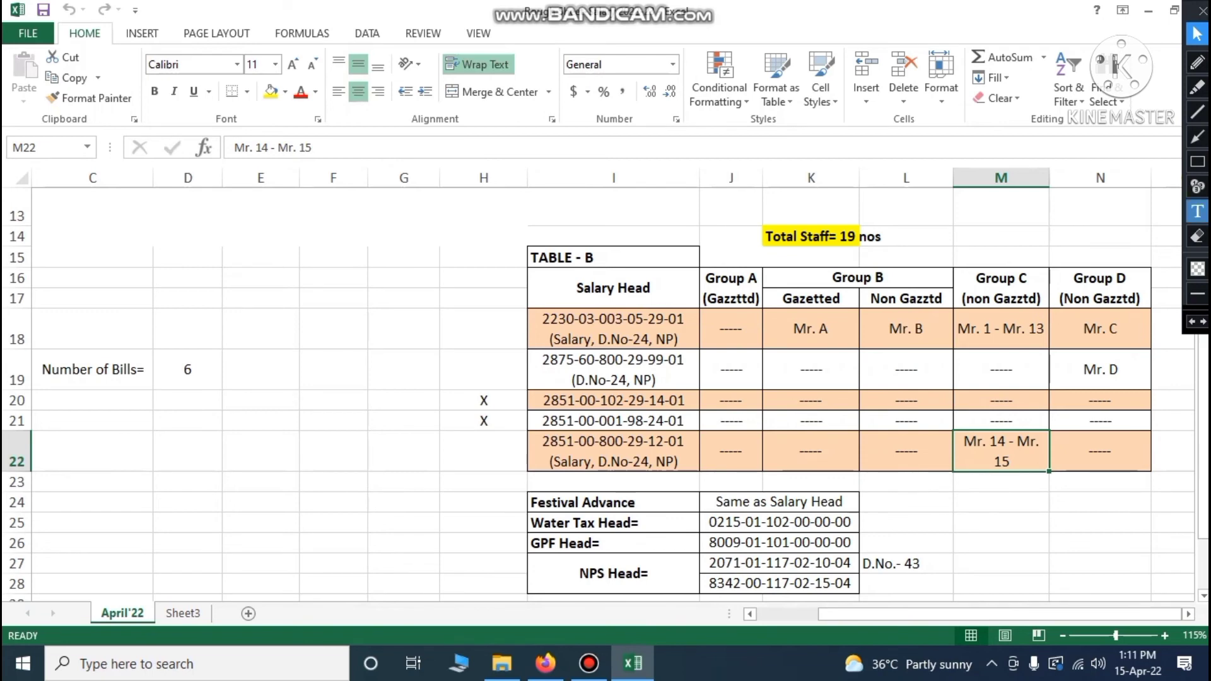
left_click(1198, 186)
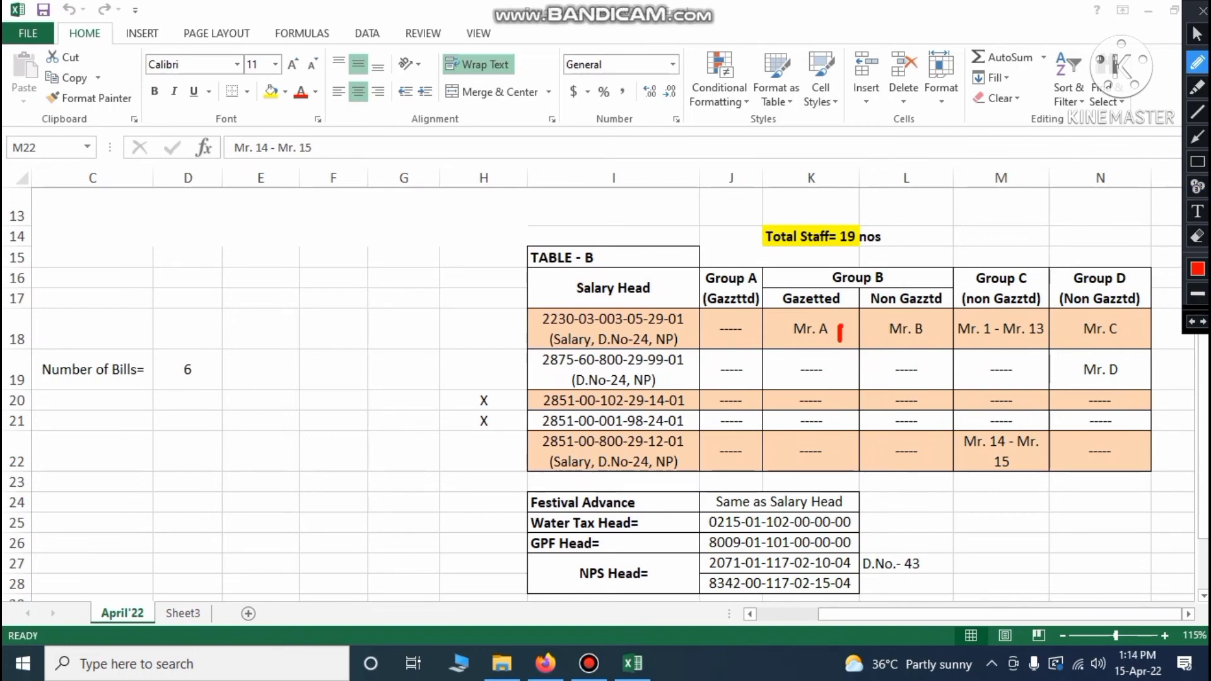
Write red 2 to 6 beside Mr. B, Mr. 1 - Mr. 13, Mr. C, Mr. D and Mr. 14 - Mr. 15
left_click_drag(925, 337, 948, 352)
mouse_move(1025, 338)
left_mouse_down()
mouse_move(1046, 357)
mouse_move(1036, 367)
left_mouse_up()
left_click_drag(1128, 321, 1135, 337)
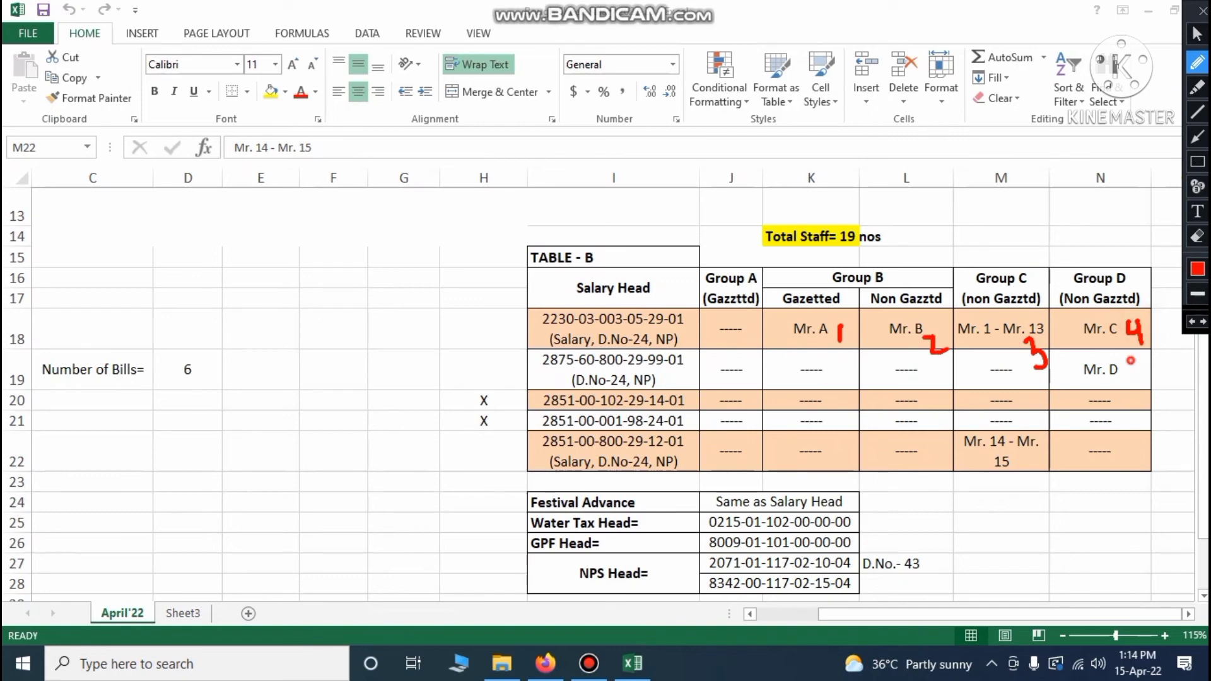
mouse_move(1130, 359)
left_mouse_down()
mouse_move(1145, 359)
mouse_move(1123, 391)
left_mouse_up()
mouse_move(1034, 458)
left_mouse_down()
mouse_move(1018, 474)
mouse_move(1027, 496)
mouse_move(1036, 487)
mouse_move(1022, 484)
left_mouse_up()
left_click(1198, 33)
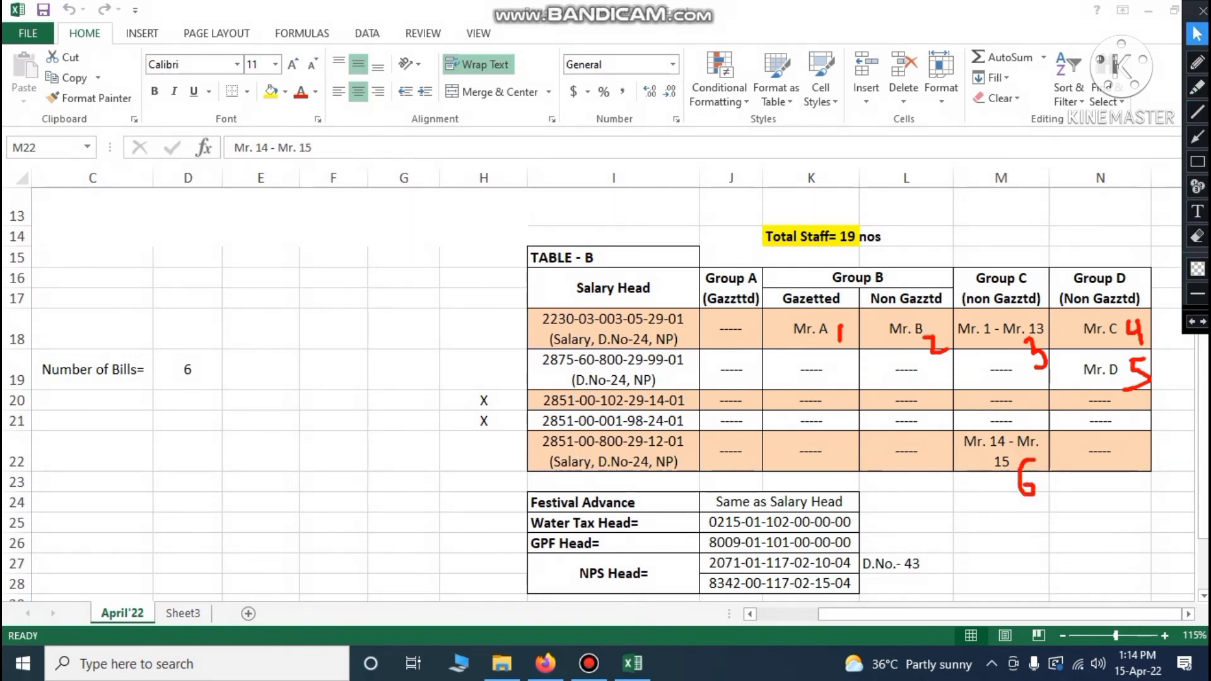
left_click(104, 377)
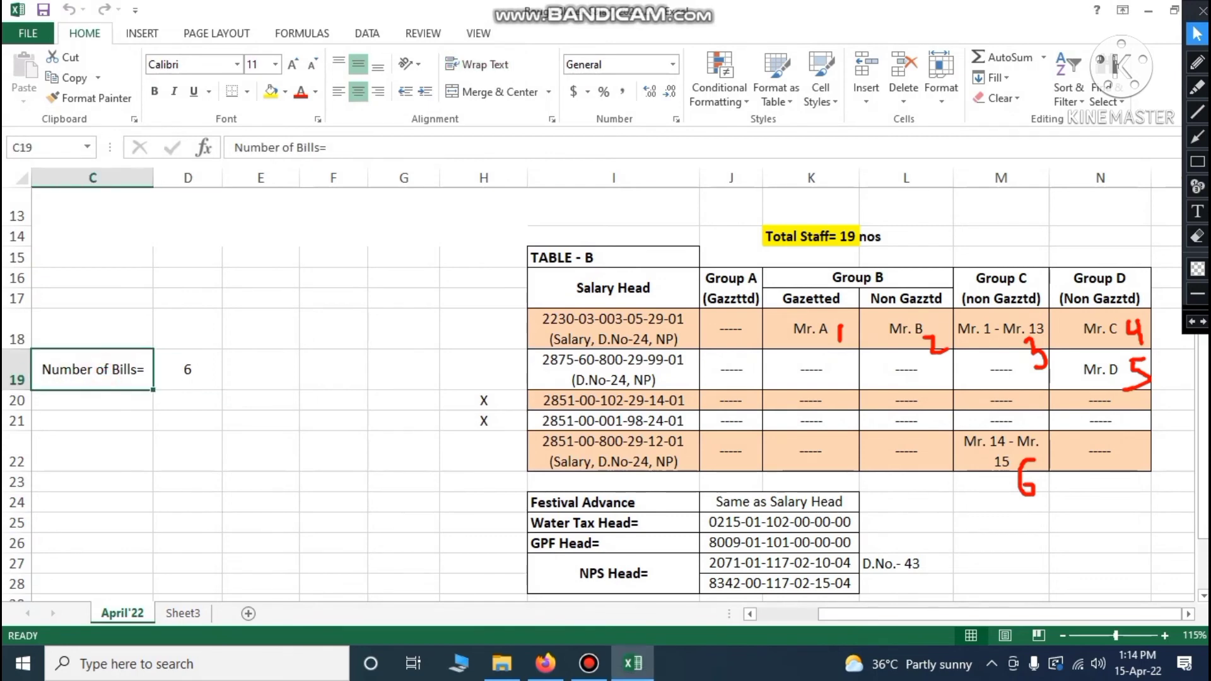
Point out the bill count of 6, then scroll back to Table A at cell A1
left_click(188, 375)
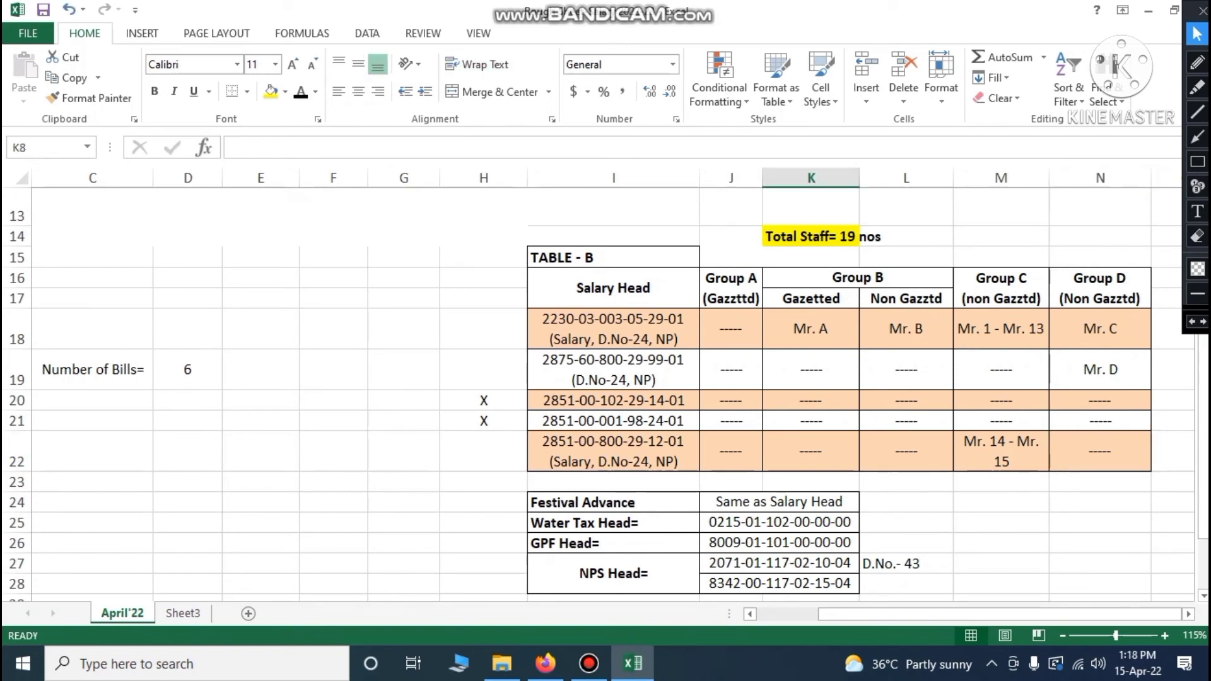
scroll(605, 392, "up", 3)
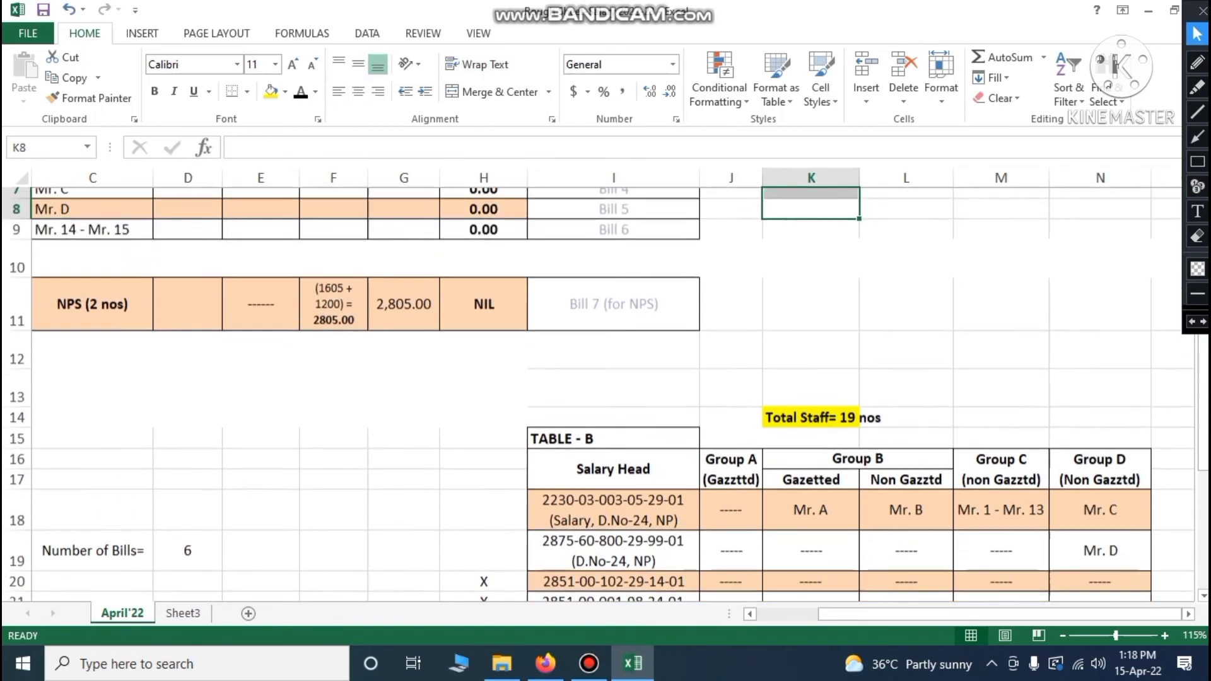
scroll(605, 391, "up", 1)
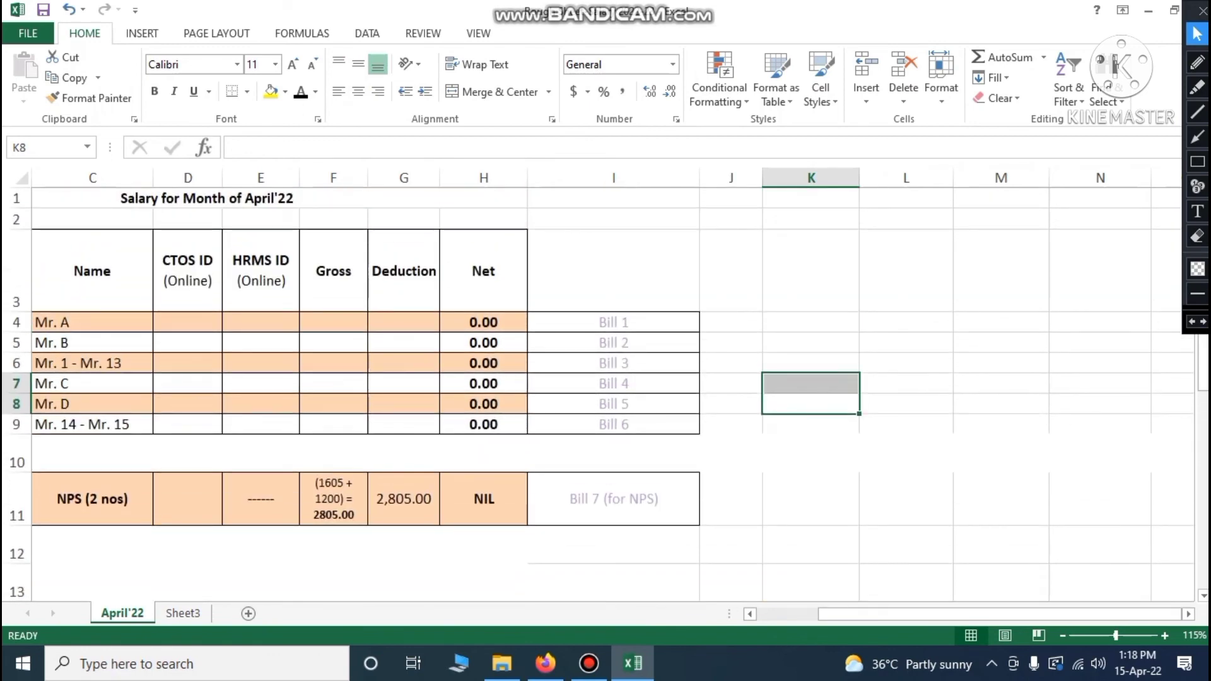
scroll(606, 391, "left", 2)
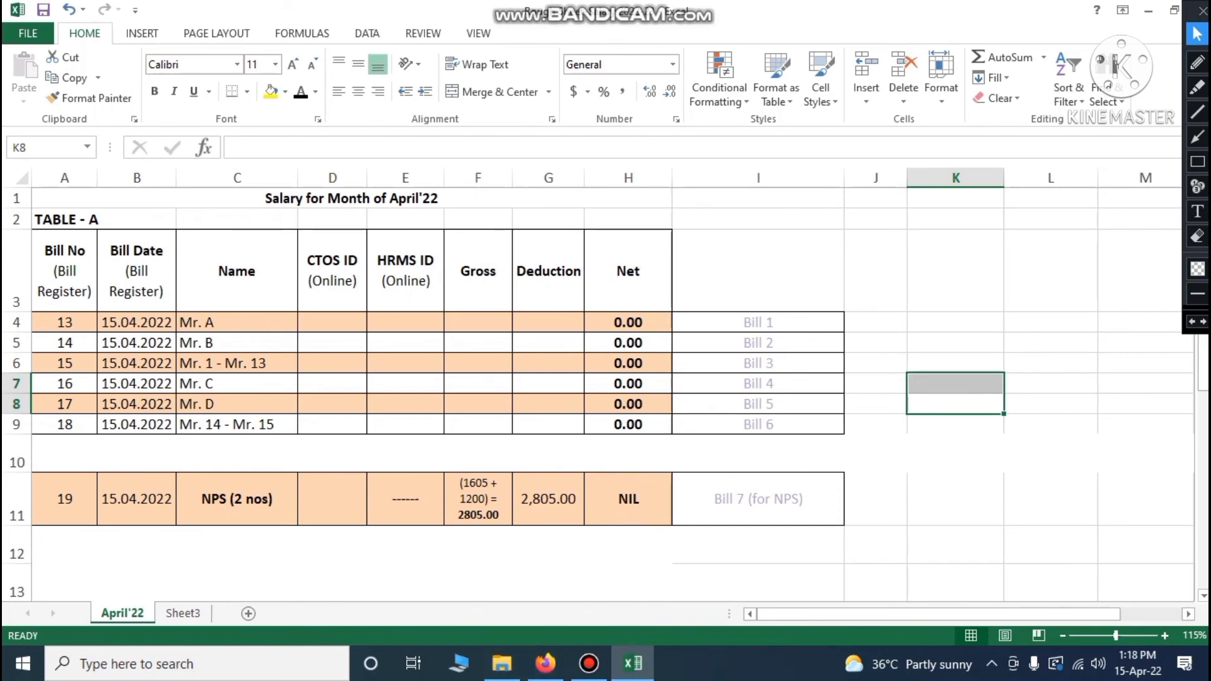
left_click(17, 271)
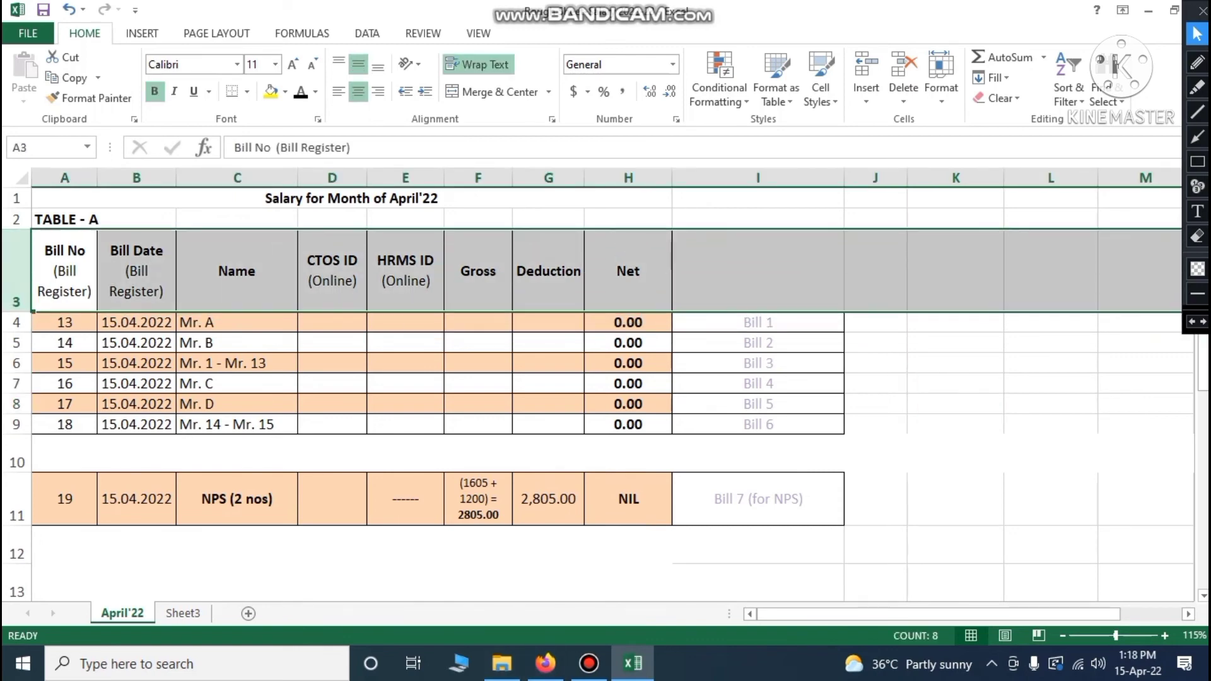
left_click(64, 271)
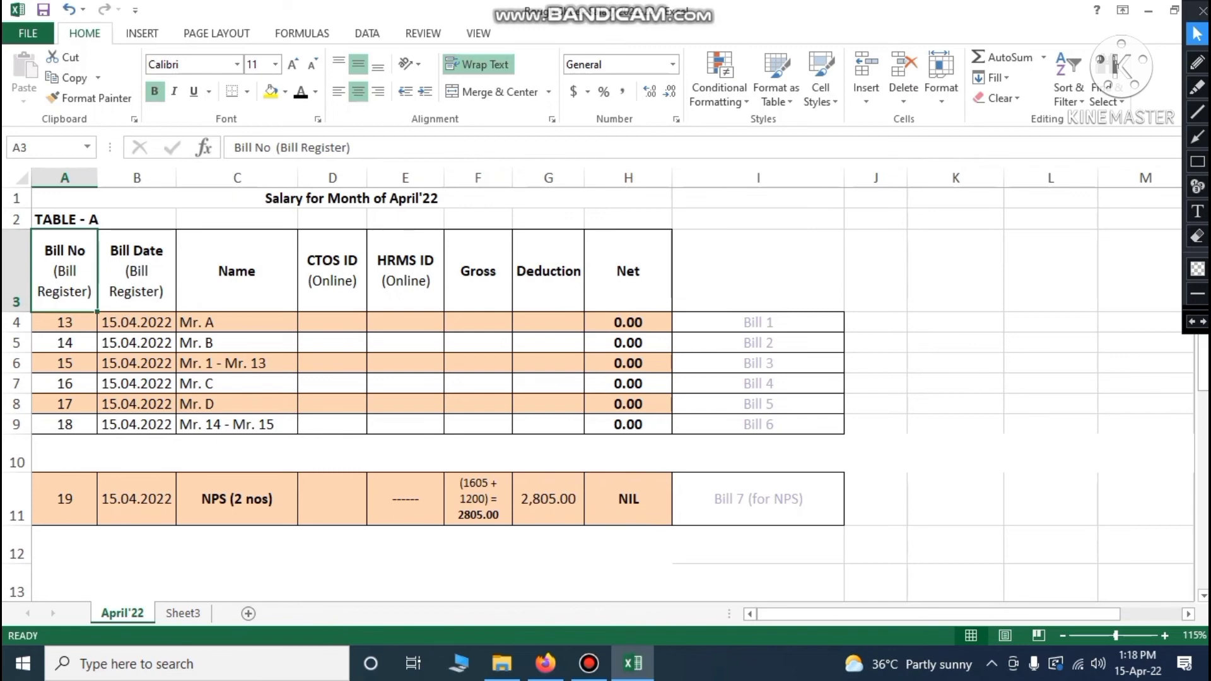
left_click(246, 284)
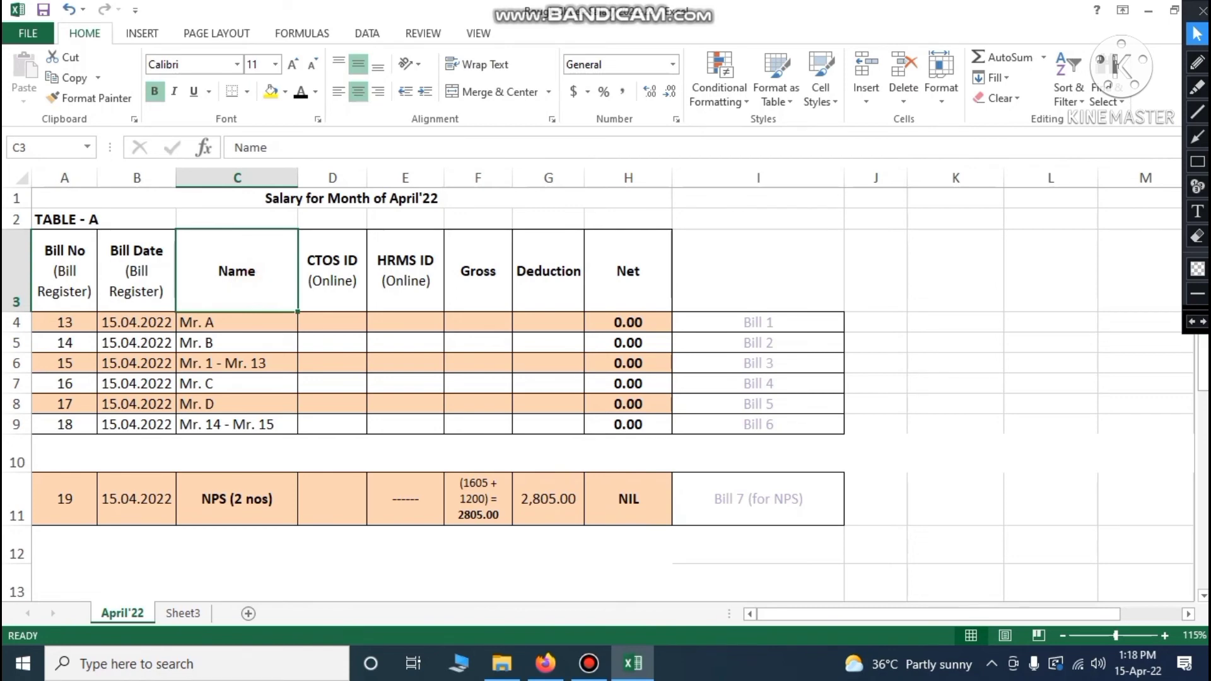
left_click(333, 272)
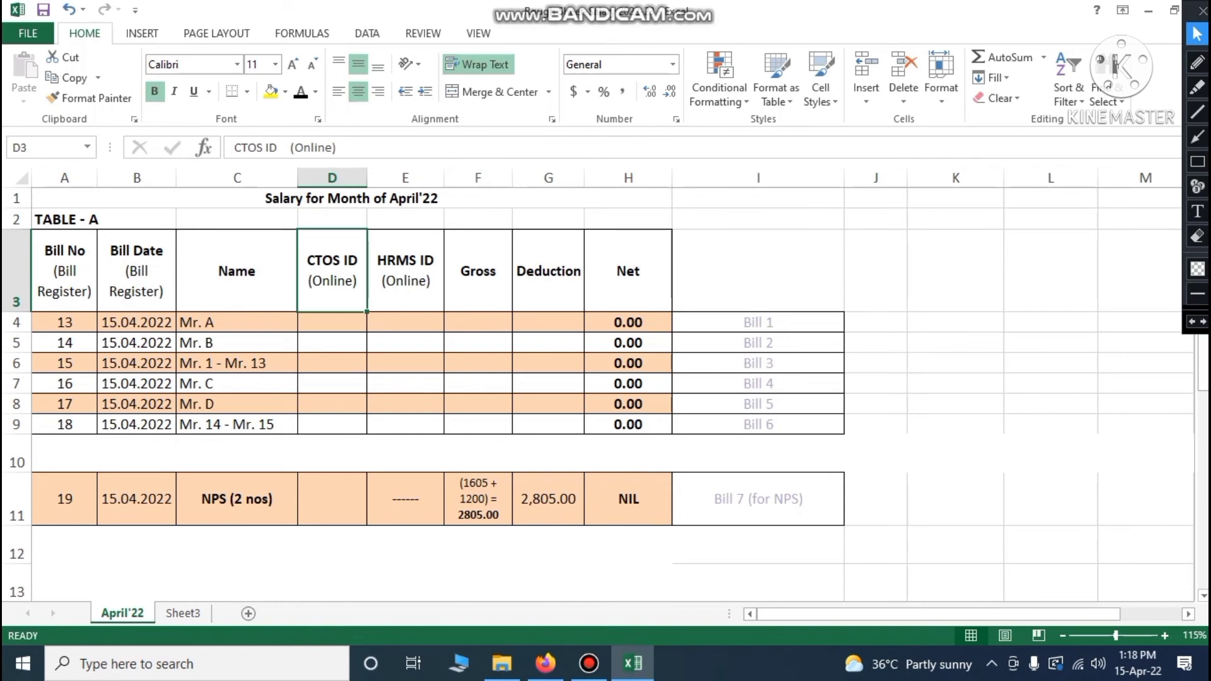
left_click(324, 322)
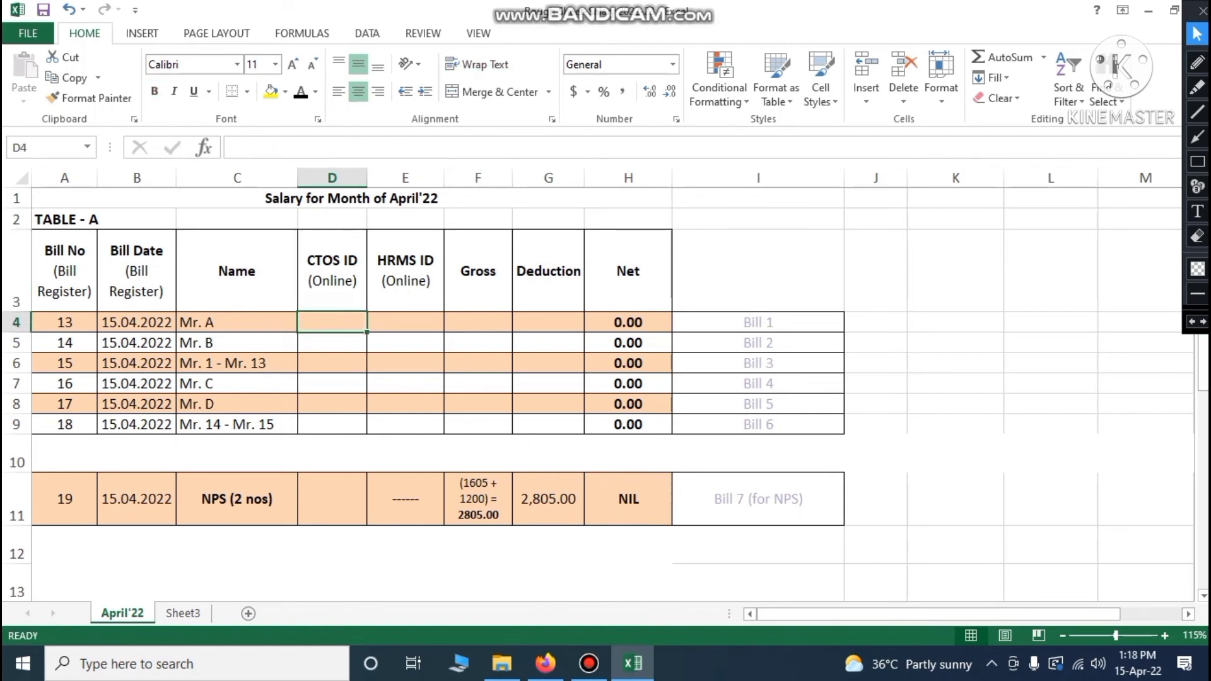
left_click(330, 344)
left_click(330, 366)
left_click(330, 385)
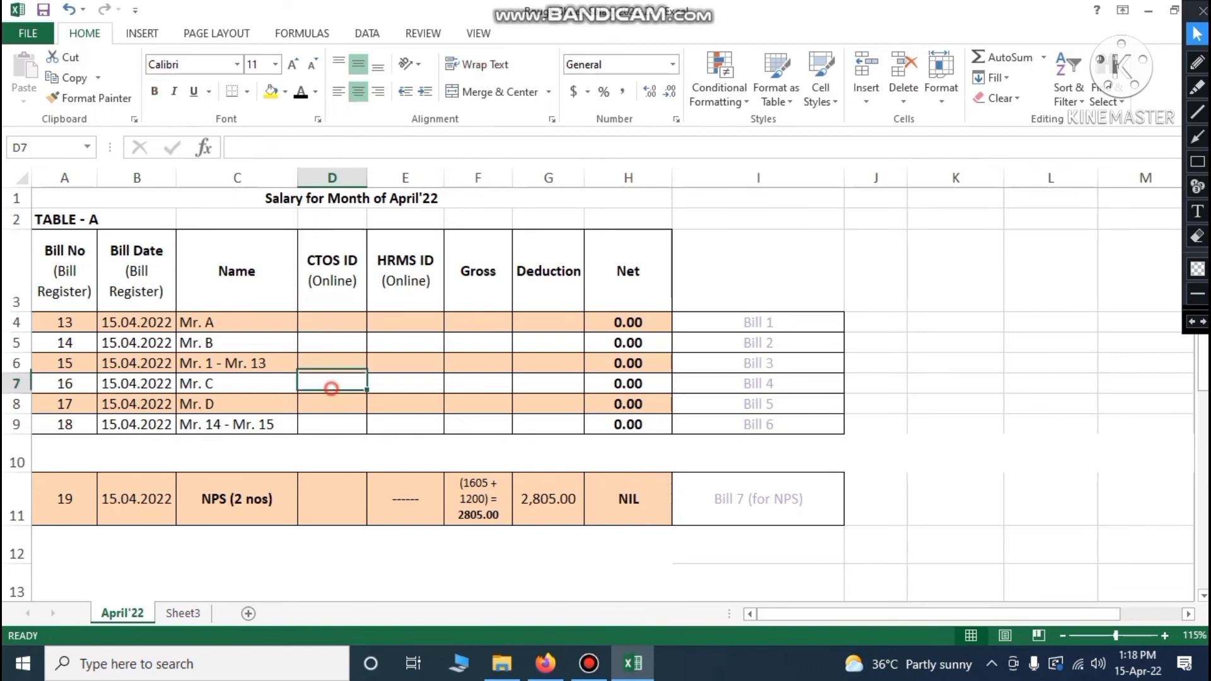
left_click(332, 404)
left_click(423, 285)
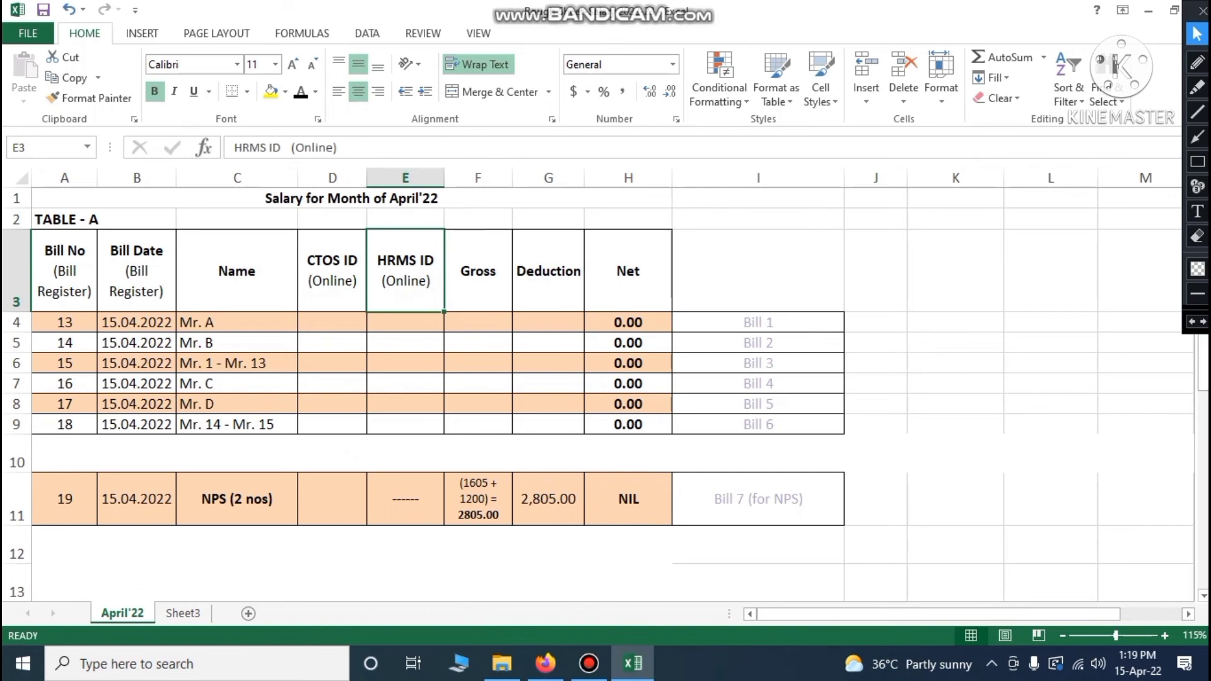
left_click(393, 320)
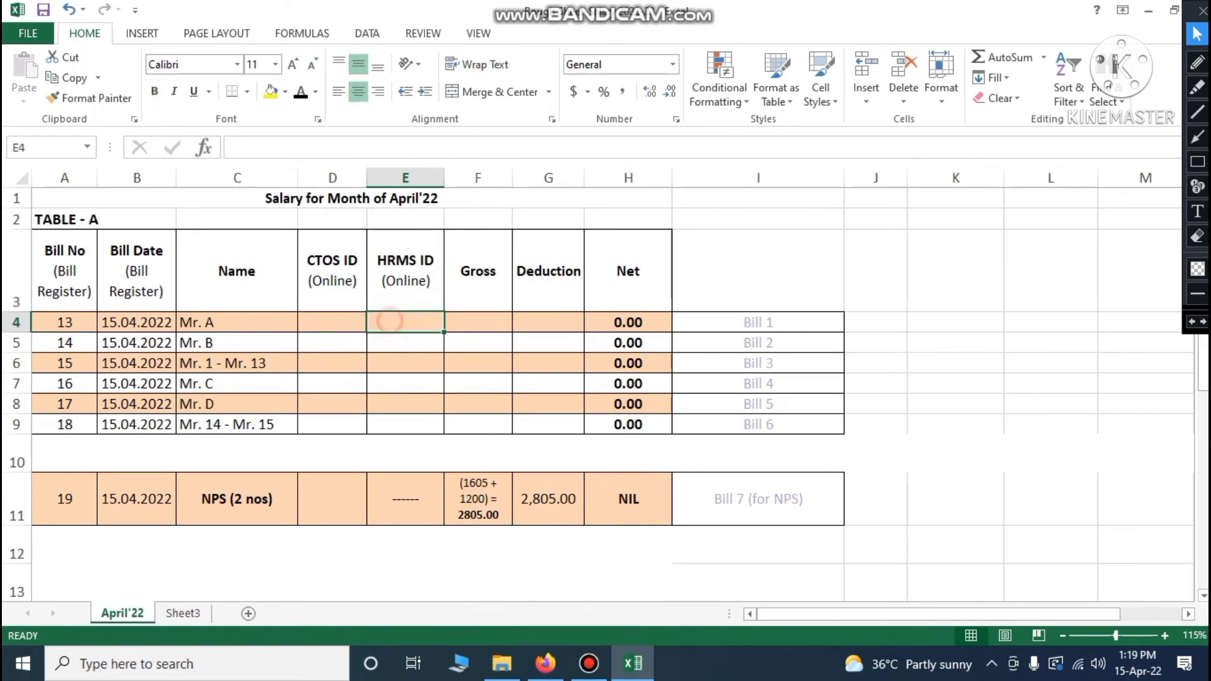
left_click(403, 346)
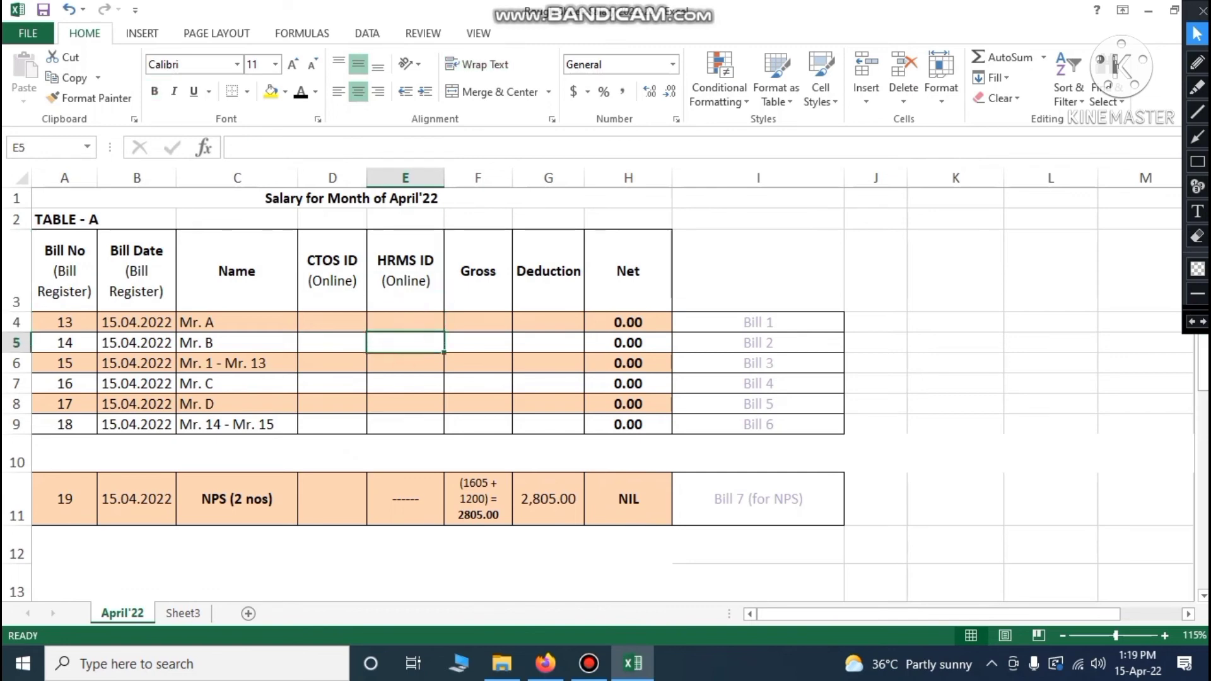
left_click(409, 287)
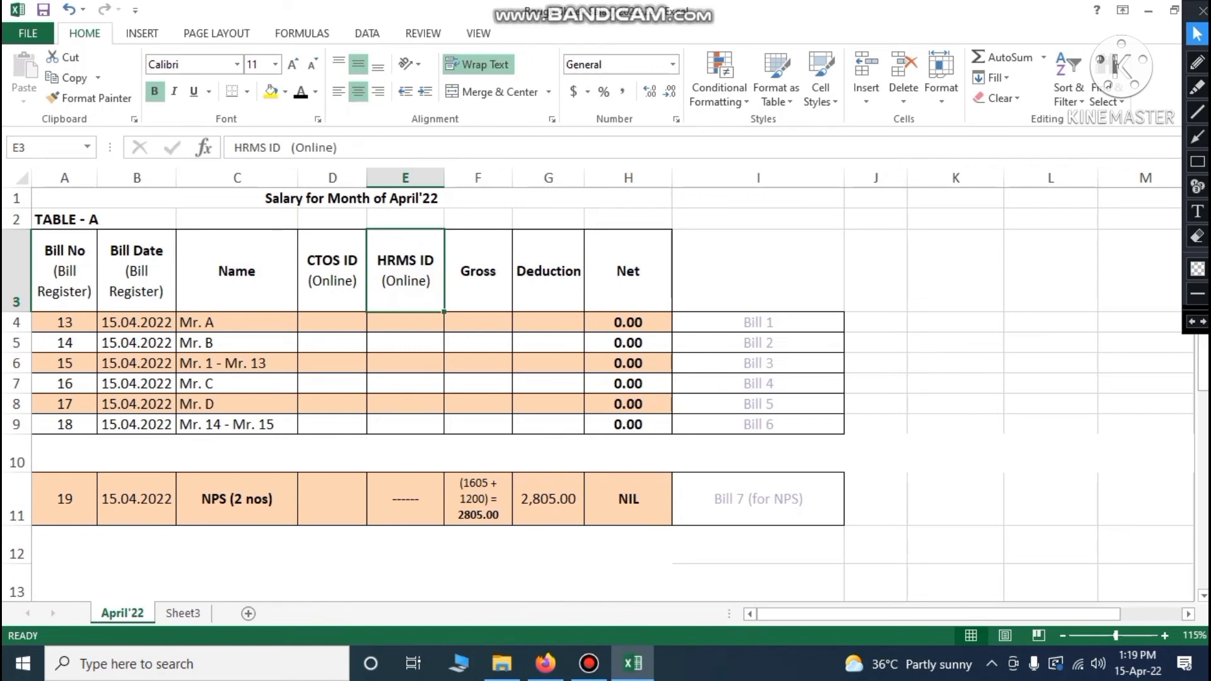
left_click(415, 324)
left_click(414, 342)
left_click(413, 359)
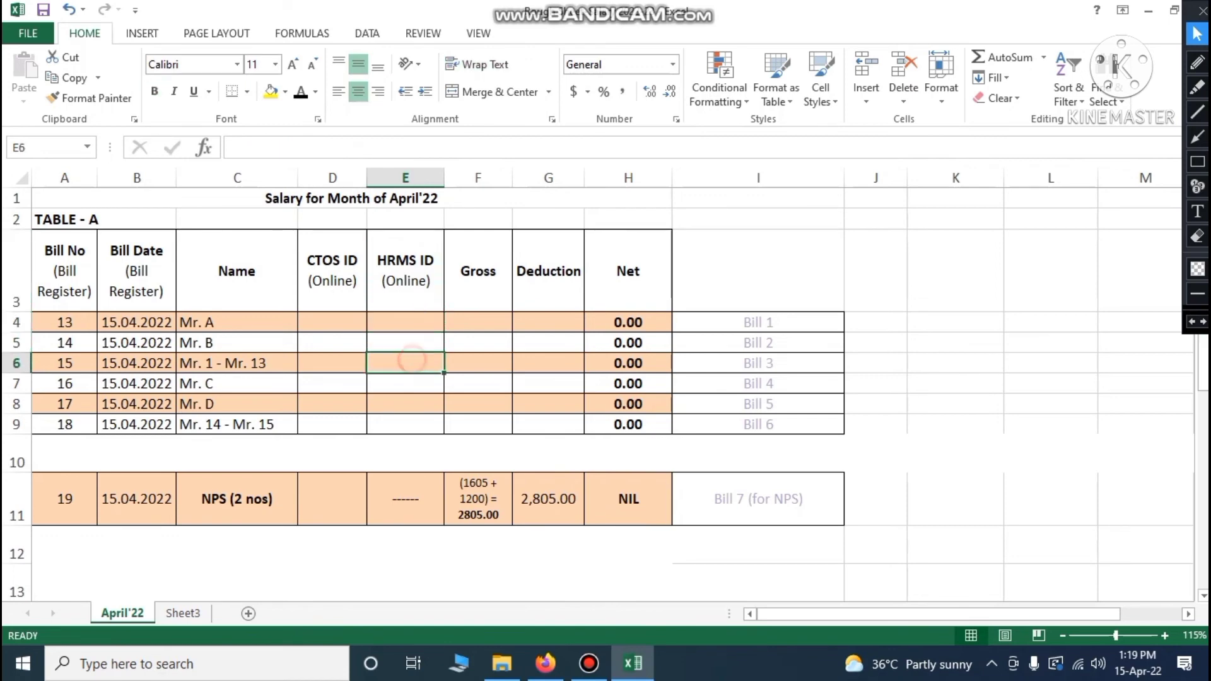
left_click(409, 379)
left_click(409, 404)
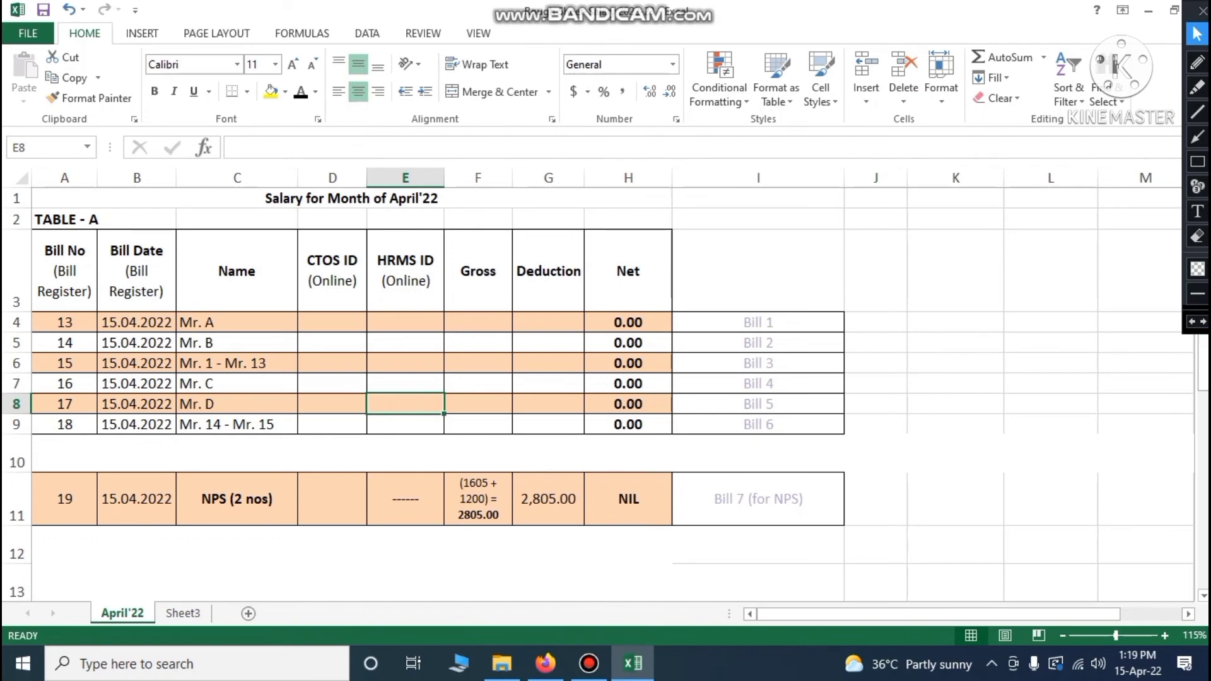
left_click(481, 279)
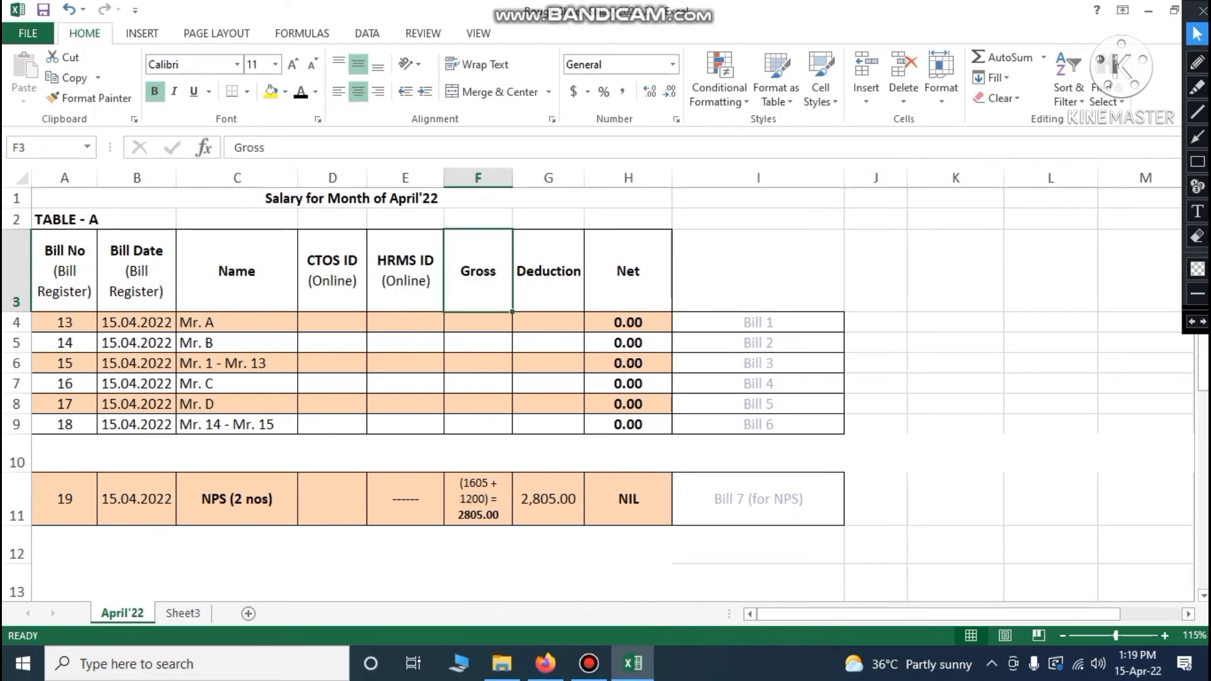
left_click(563, 289)
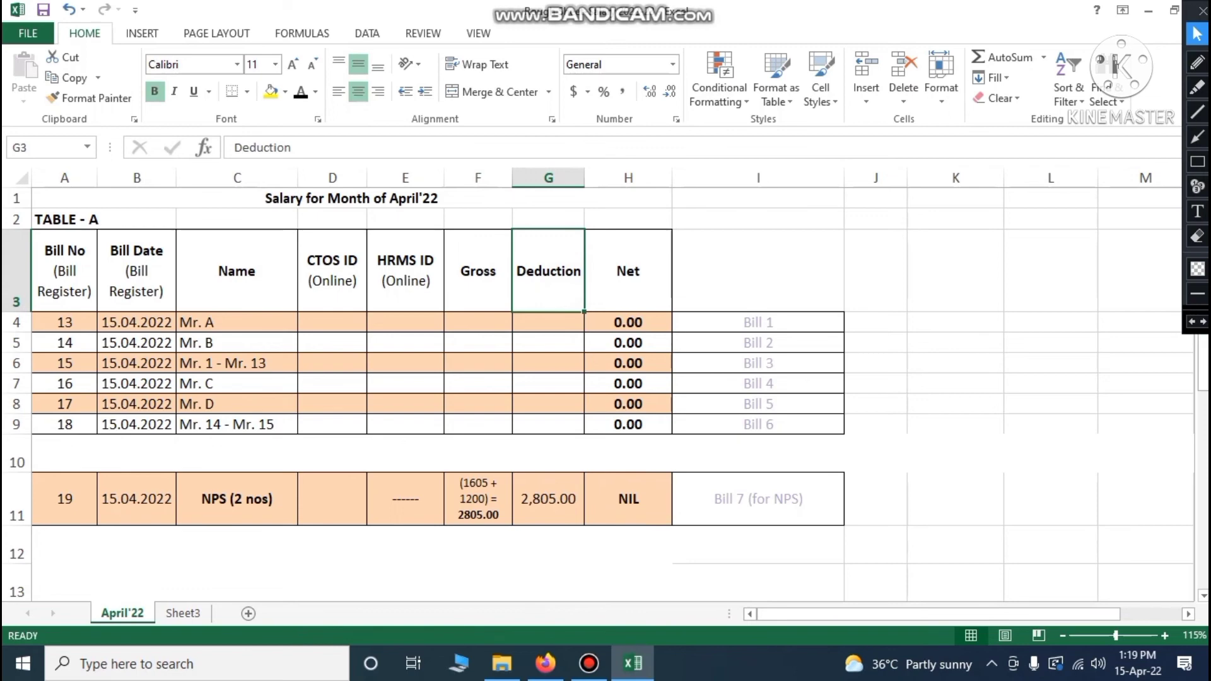
left_click(549, 321)
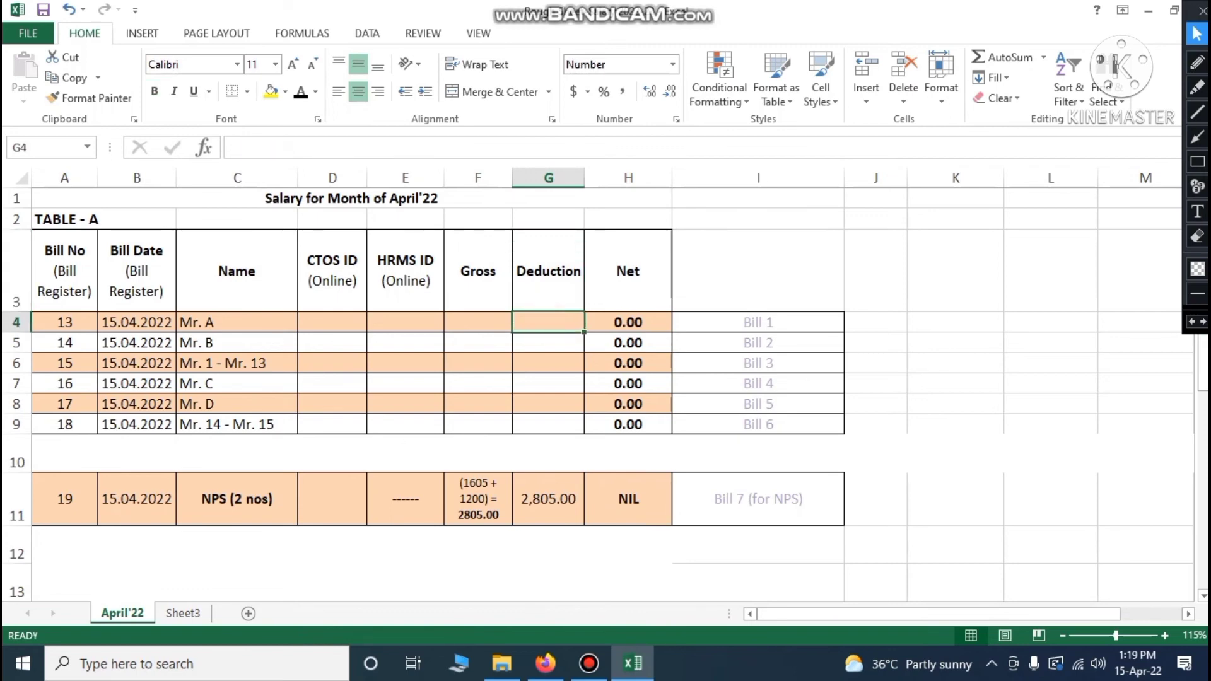
left_click(627, 273)
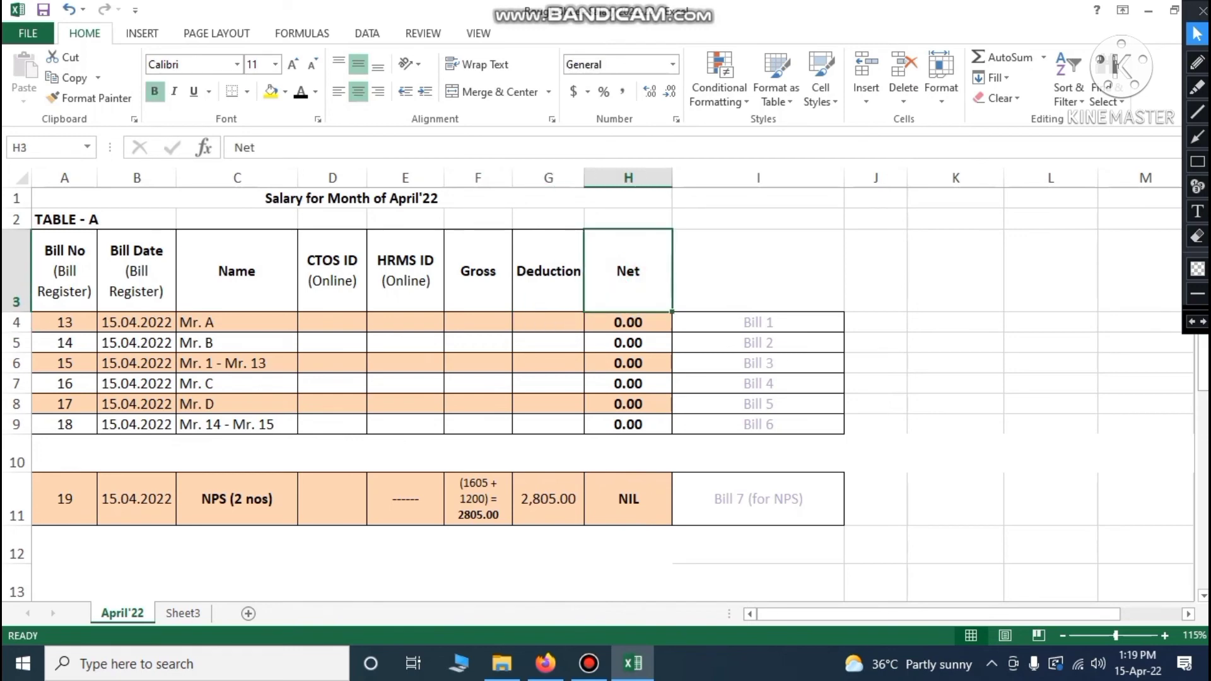
left_click(636, 325)
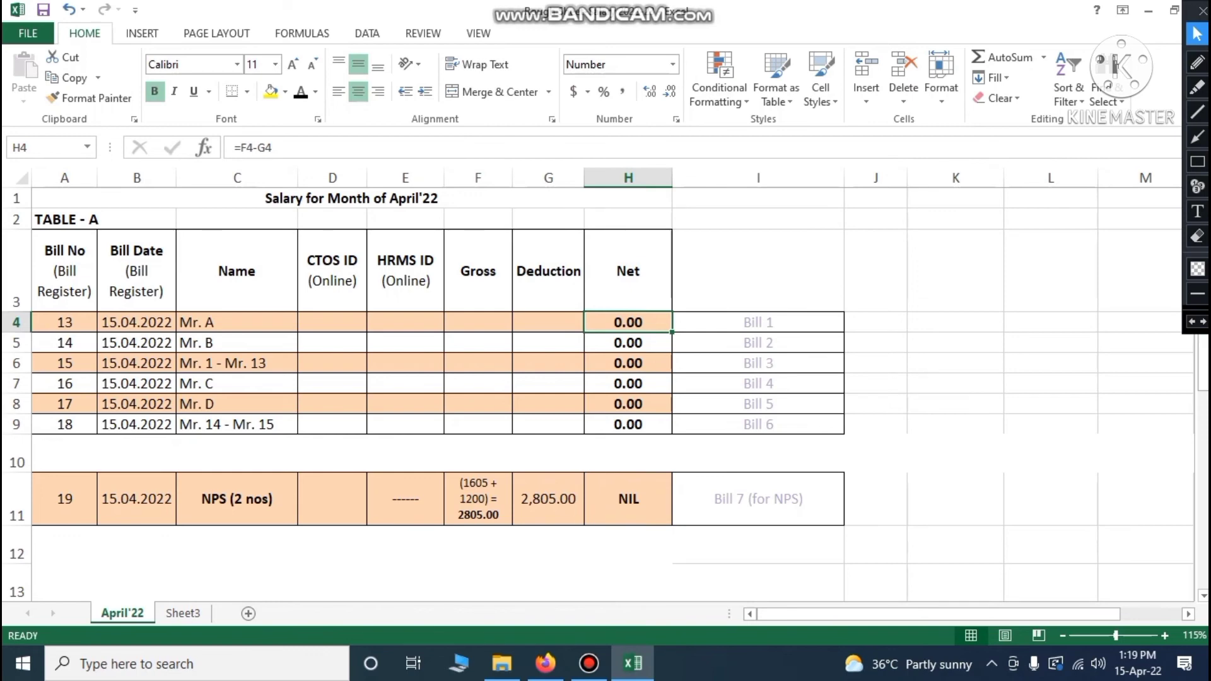
left_click(215, 322)
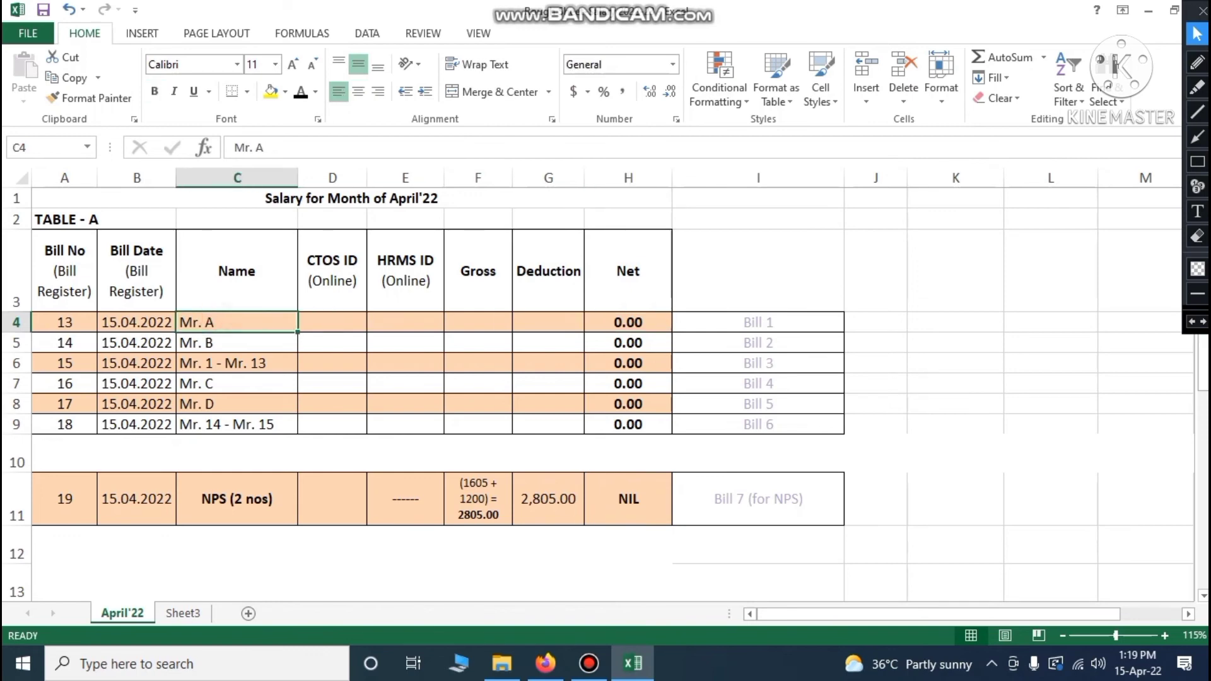
left_click(483, 324)
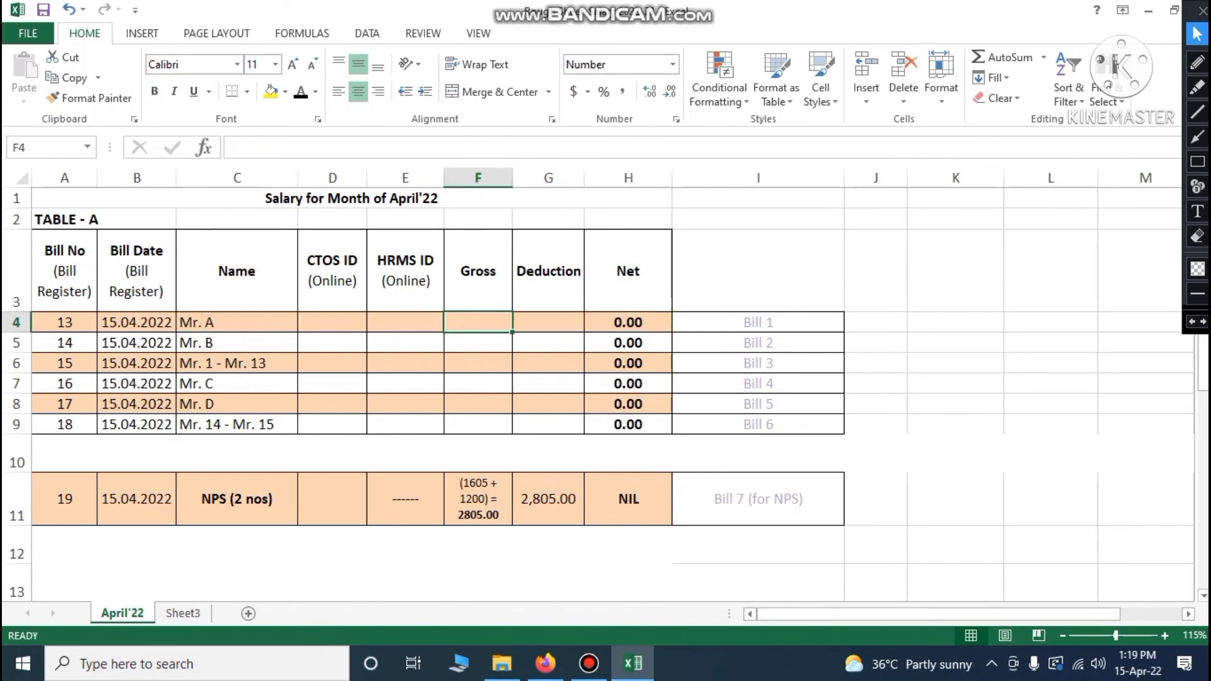
left_click(550, 322)
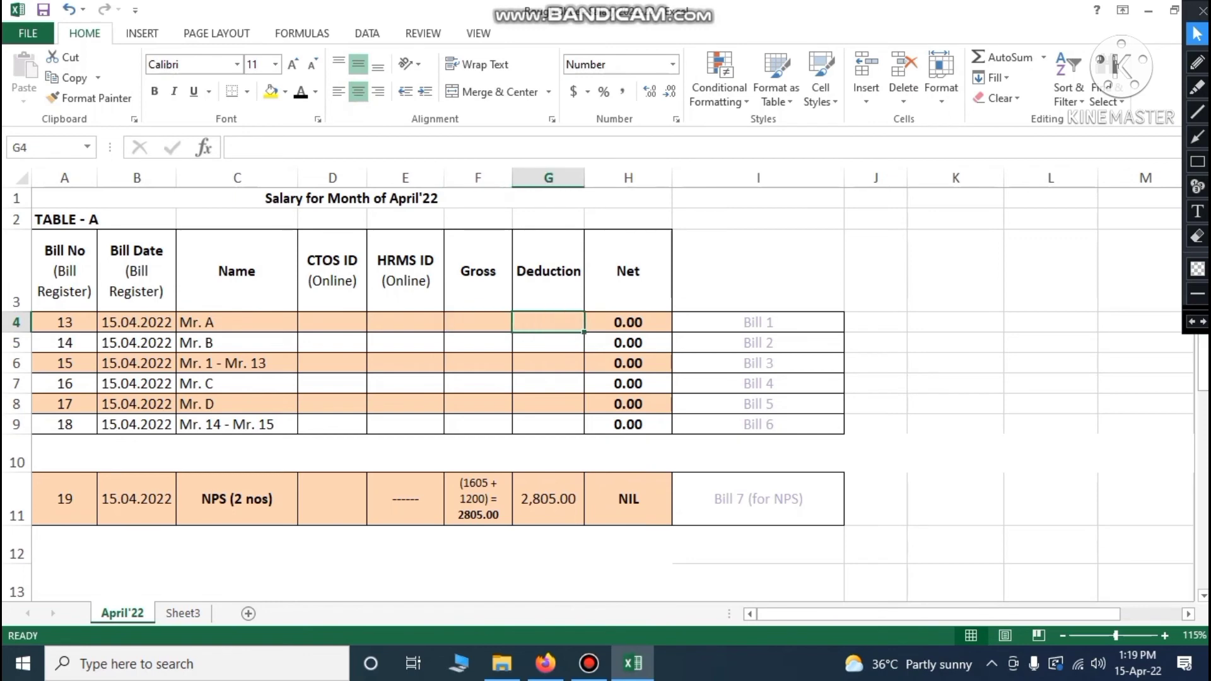
left_click(637, 324)
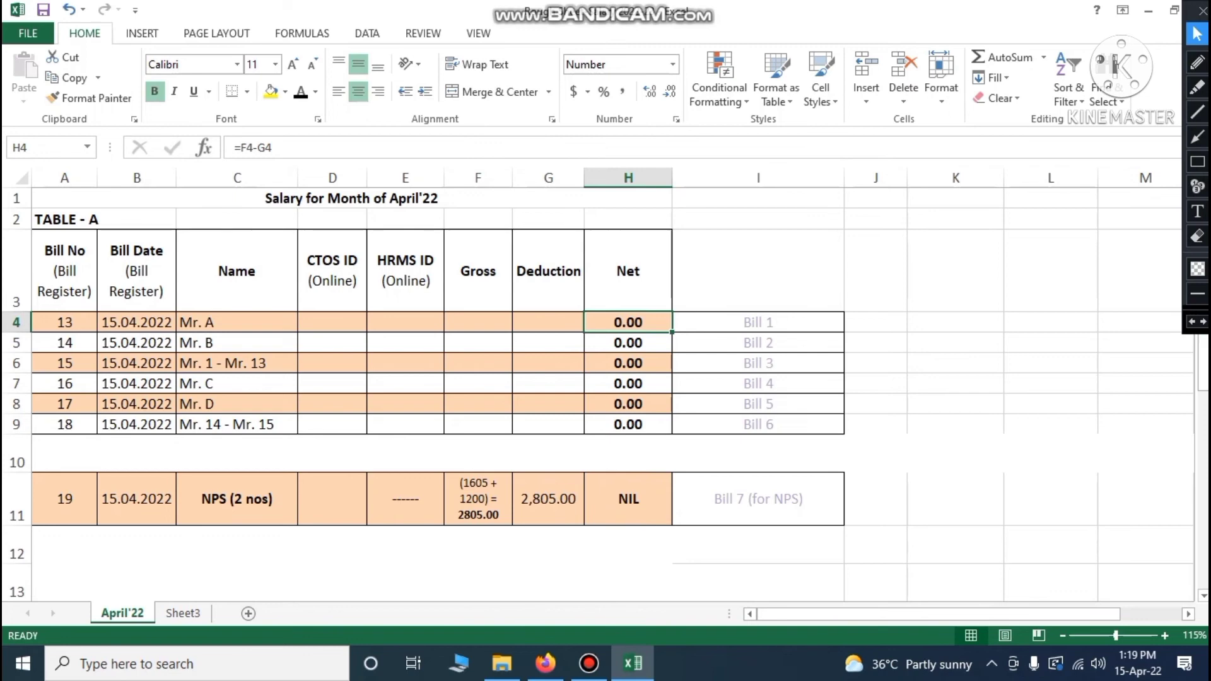
key("ctrl+Left")
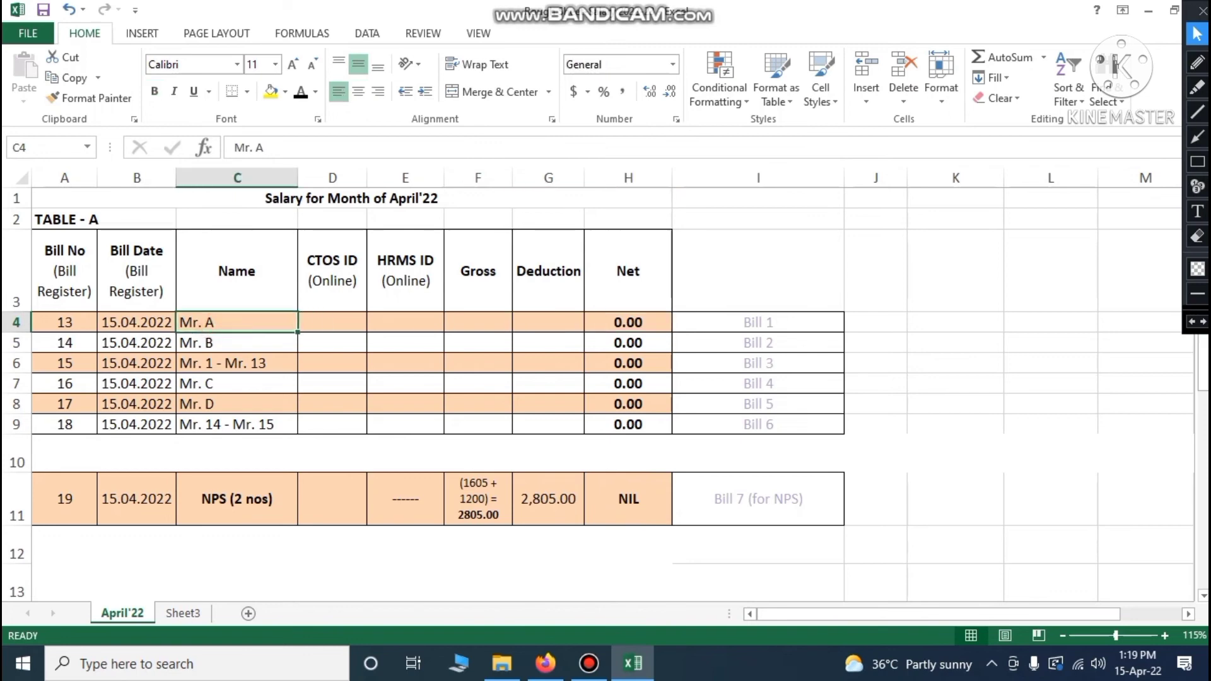
key("Down")
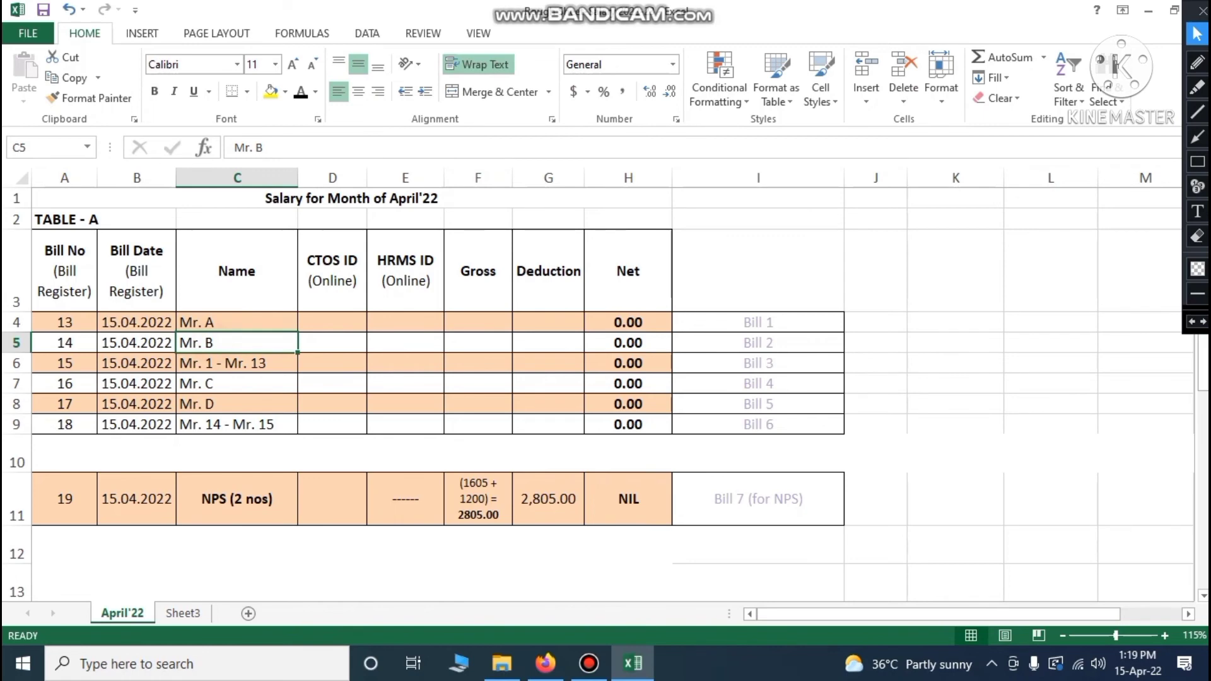
key("Down")
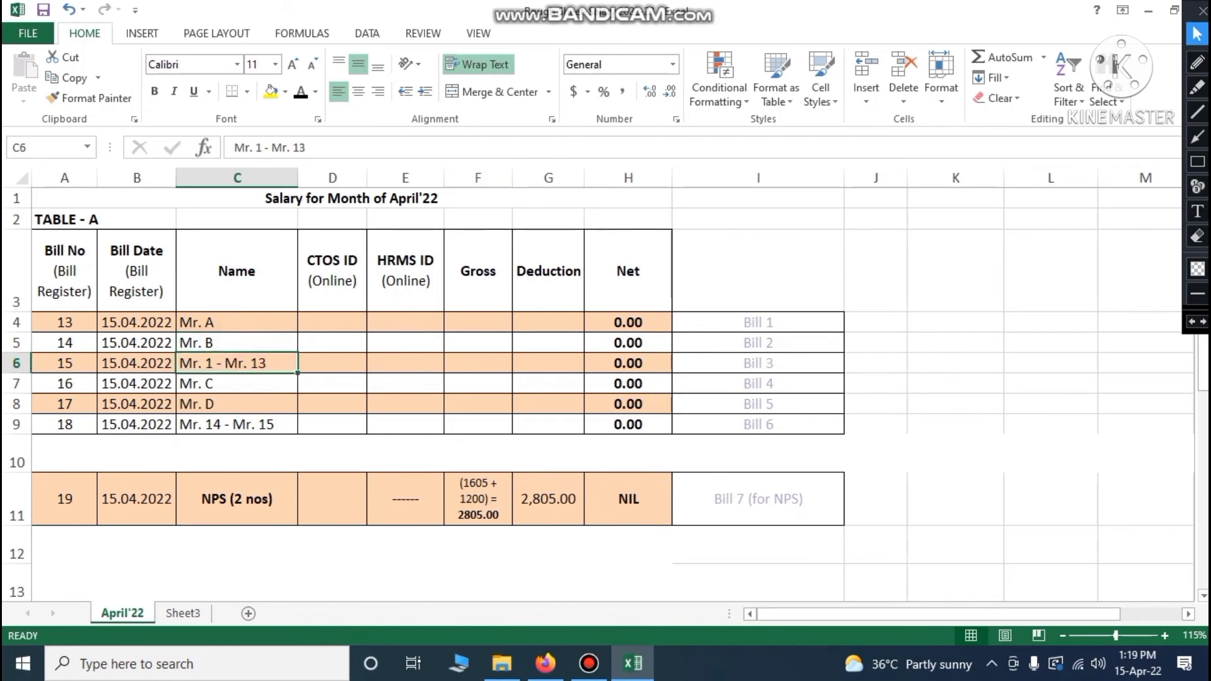
key("Down")
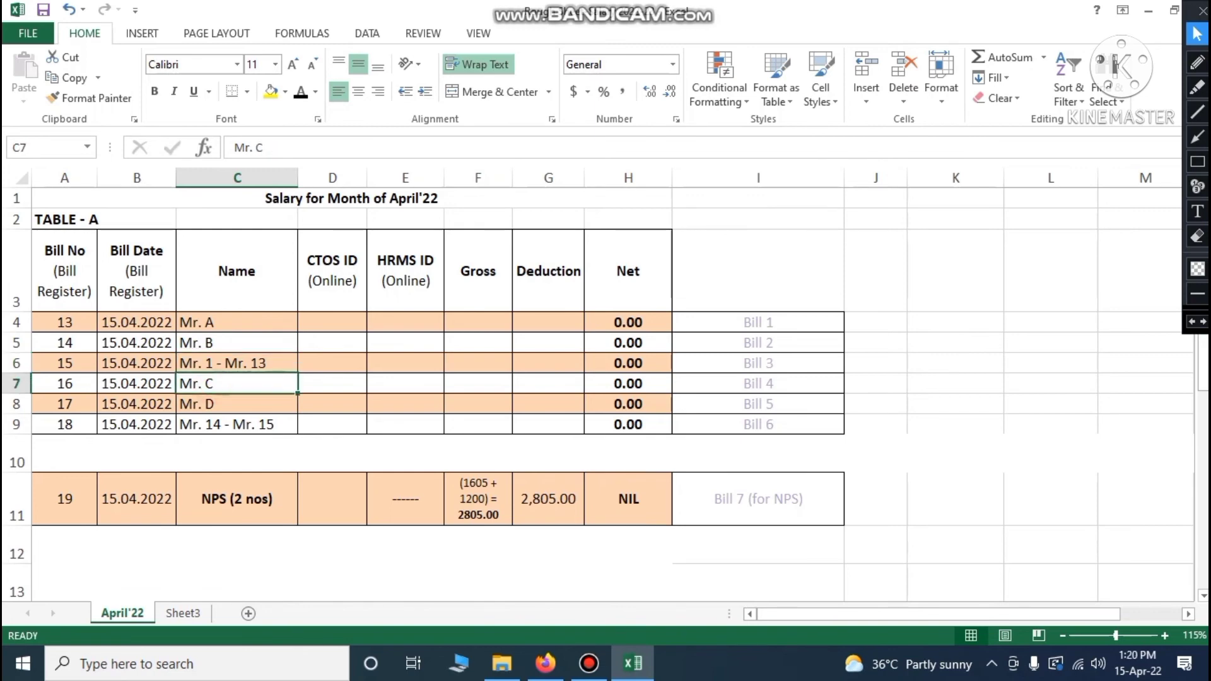
key("Down")
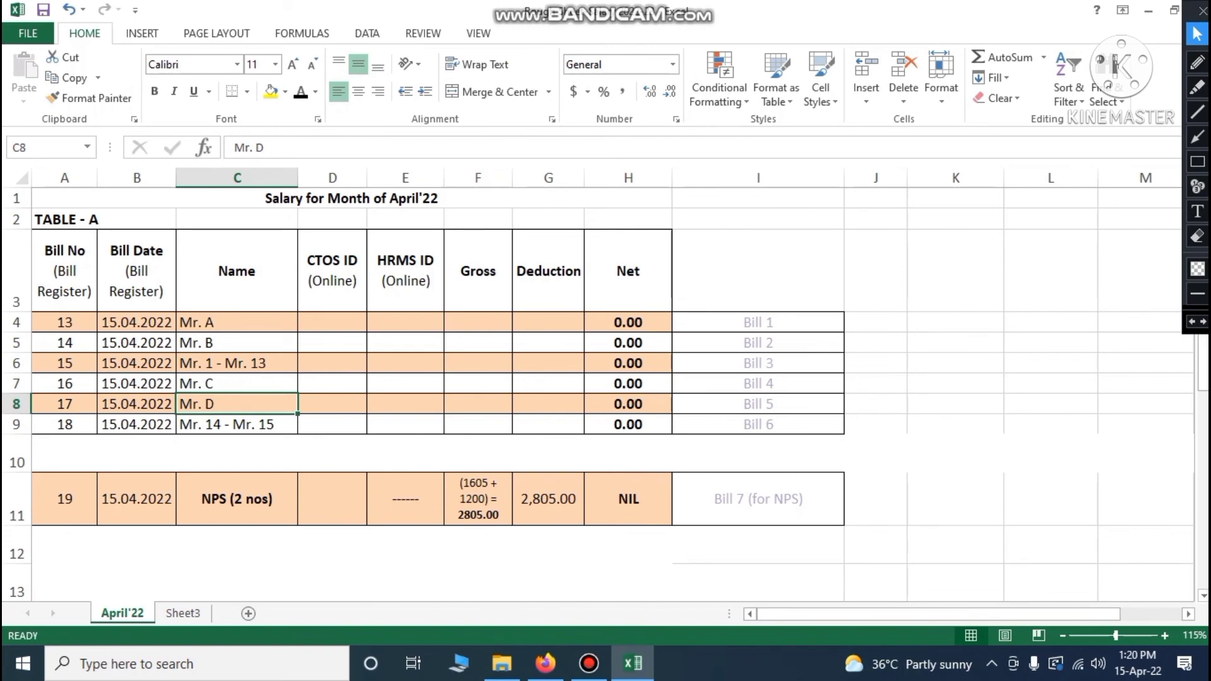
left_click(222, 422)
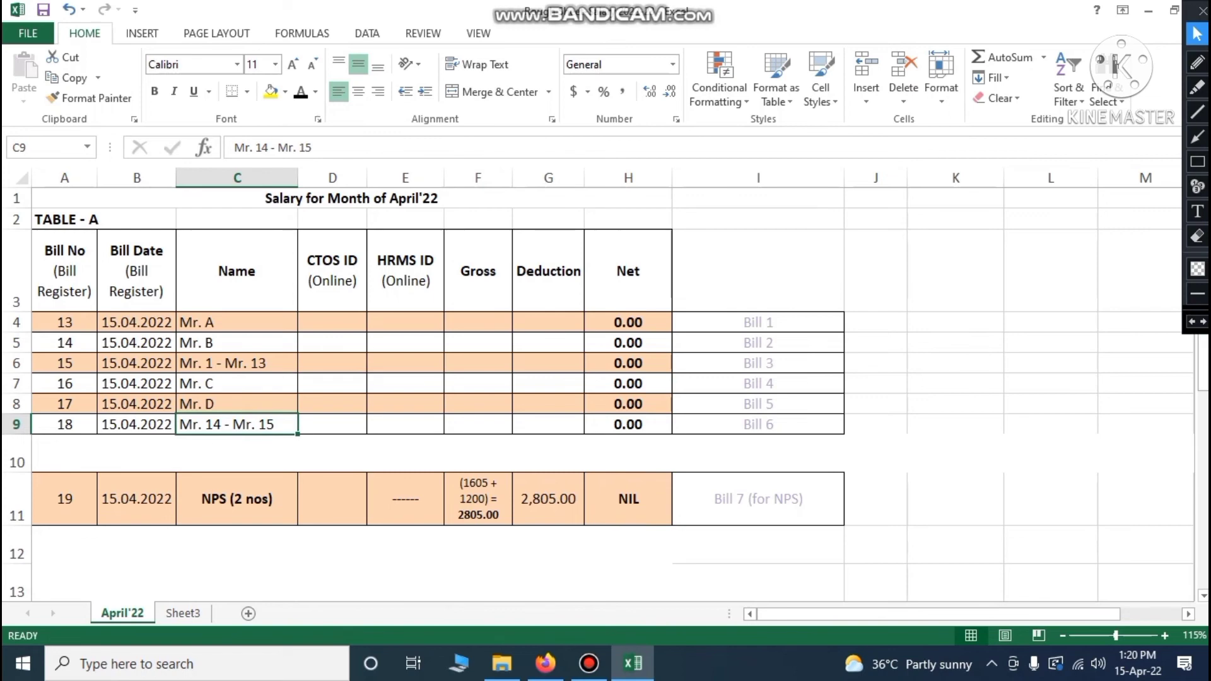
left_click(760, 424)
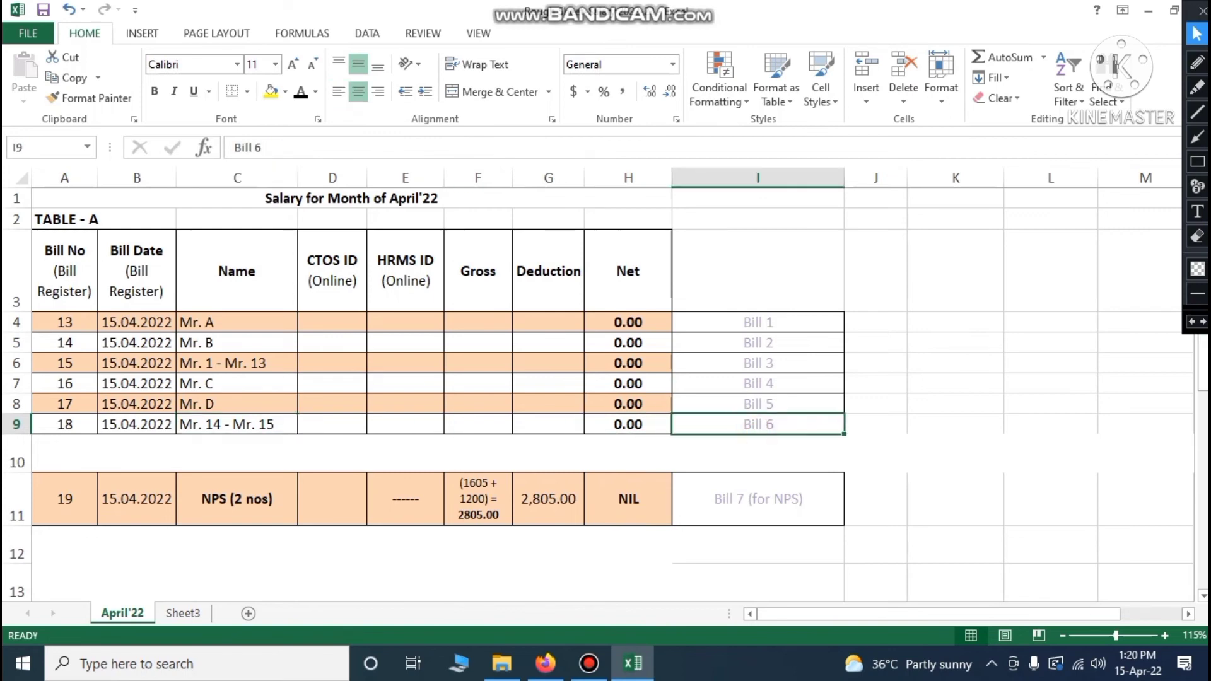
left_click_drag(764, 323, 763, 424)
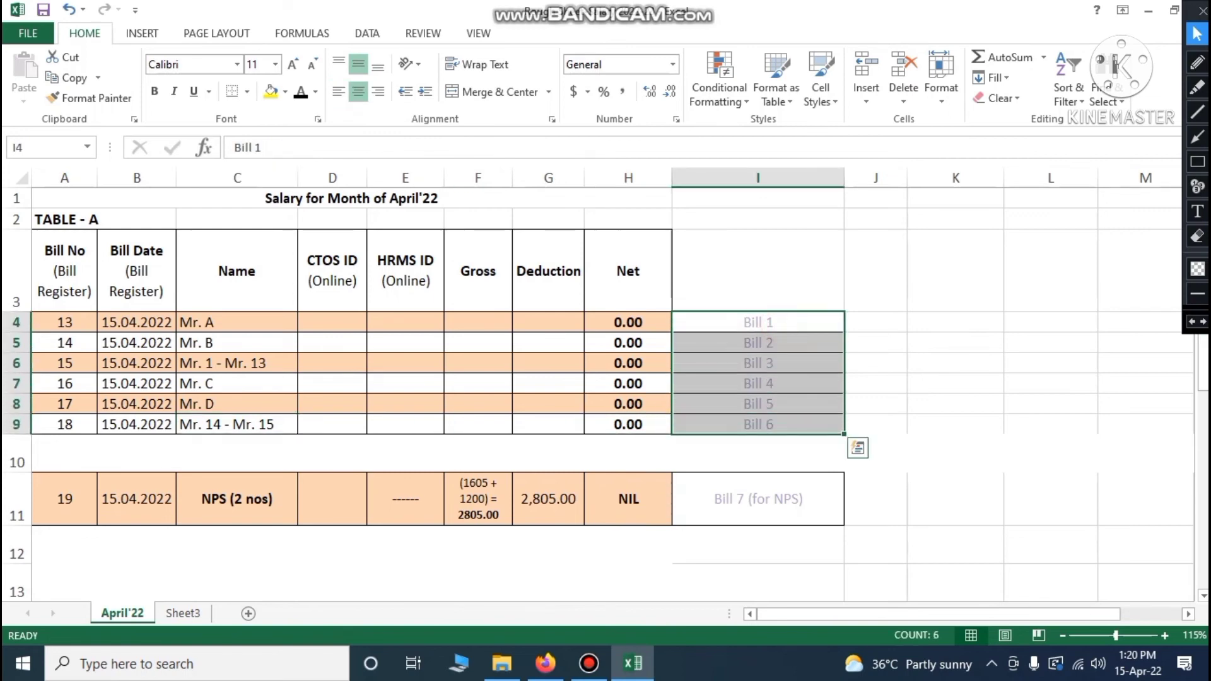
left_click(922, 453)
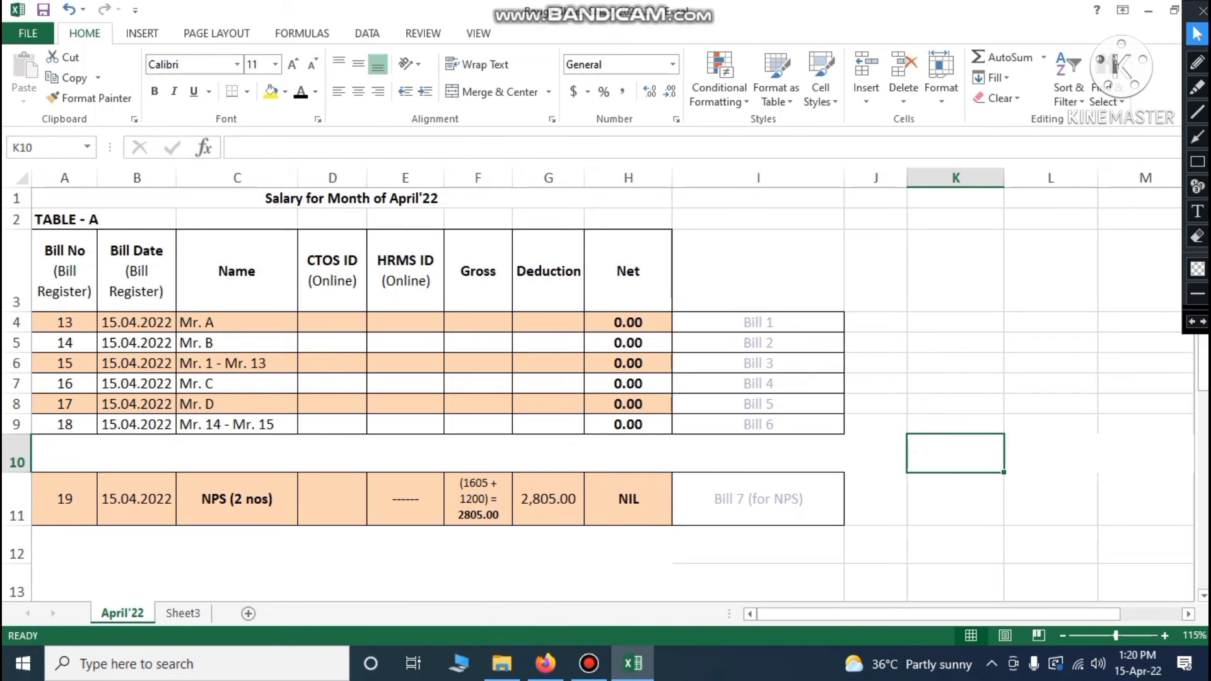
left_click(75, 326)
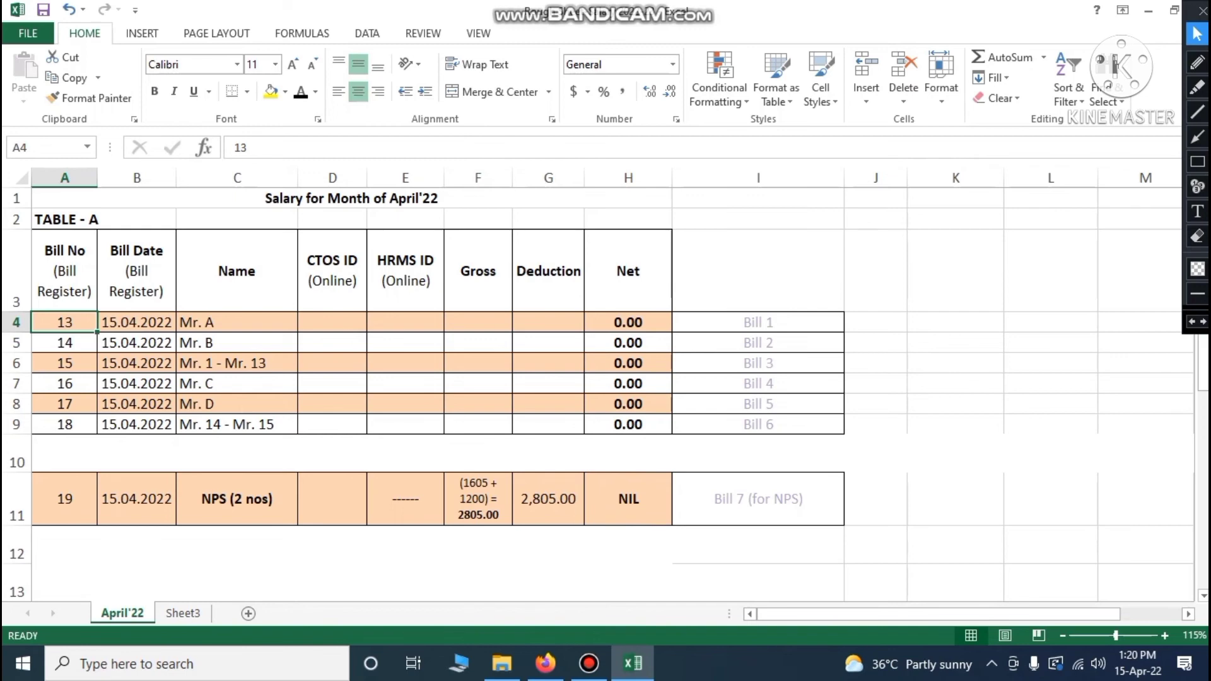
left_click(74, 346)
left_click(74, 363)
left_click(68, 383)
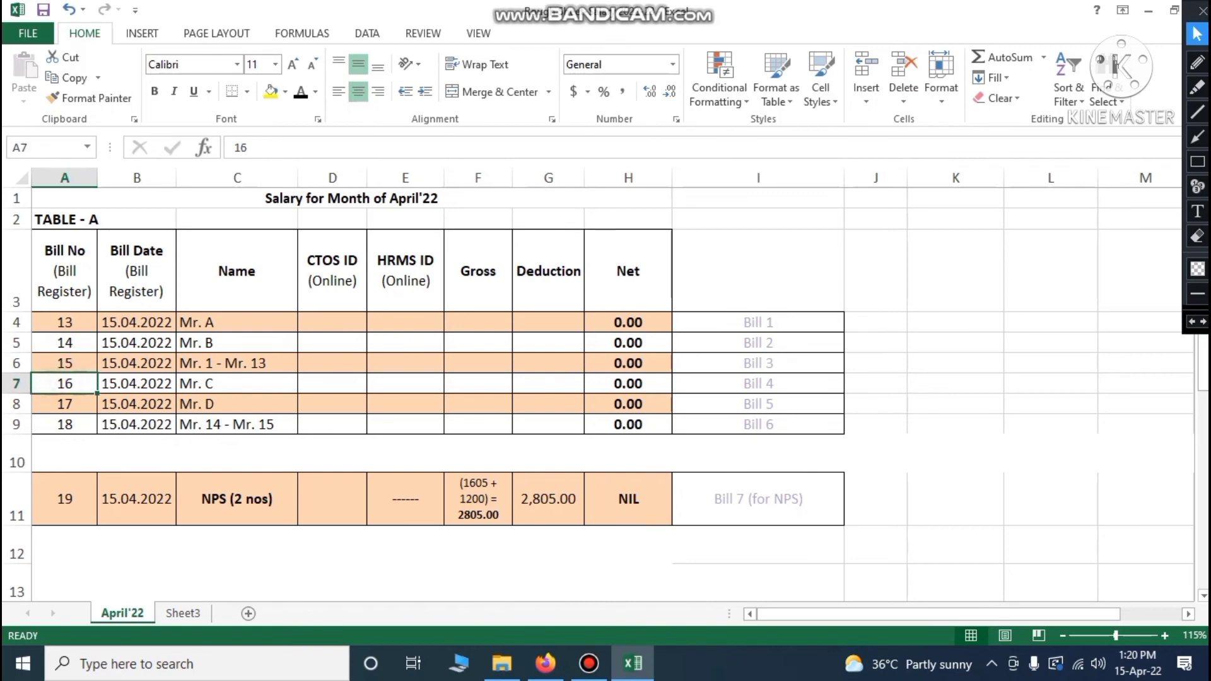
left_click(67, 404)
left_click(67, 424)
left_click(115, 326)
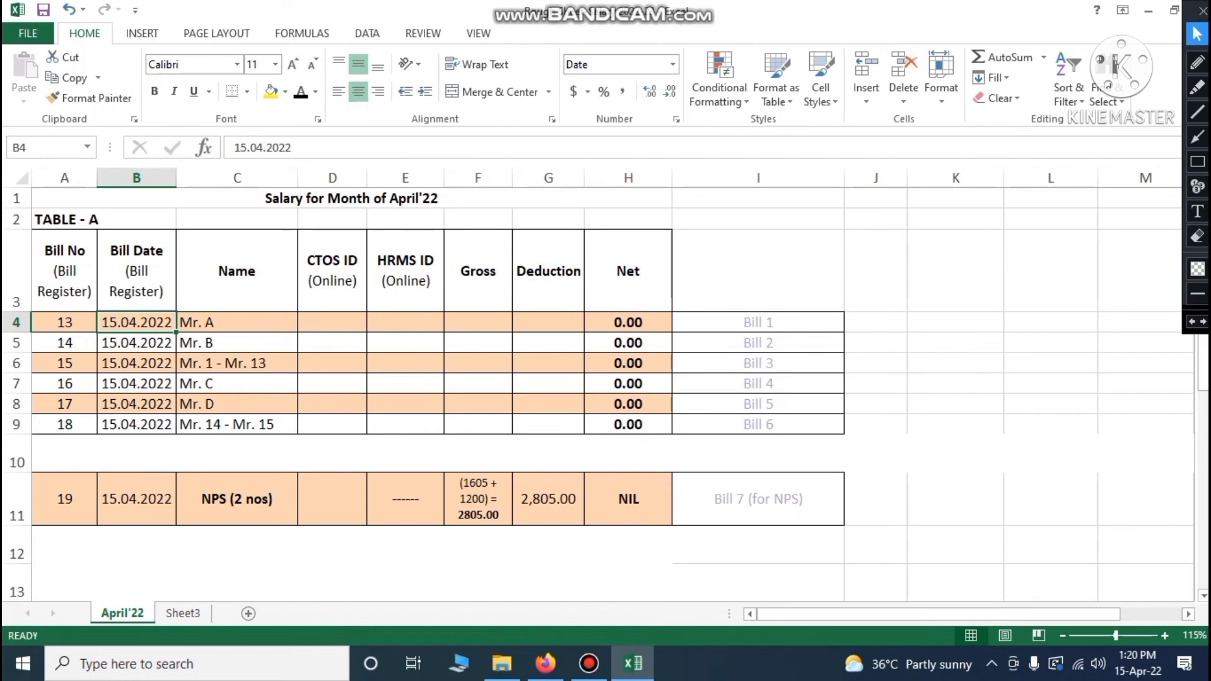
left_click_drag(227, 322, 259, 425)
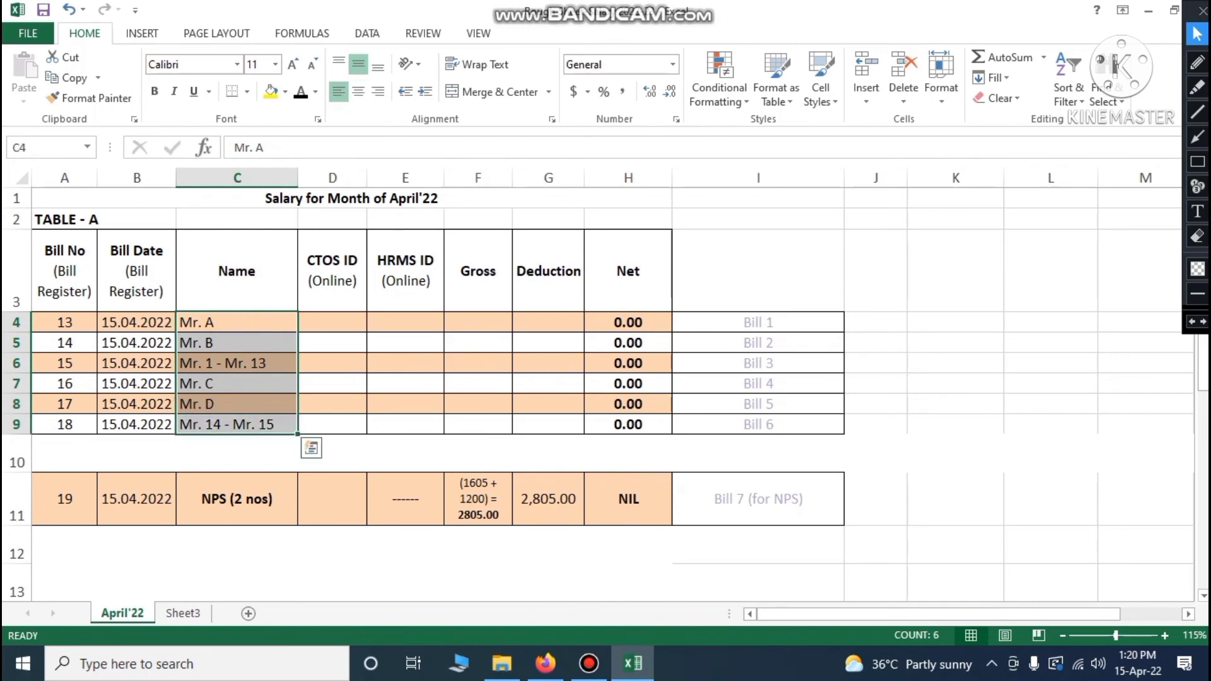
left_click(332, 384)
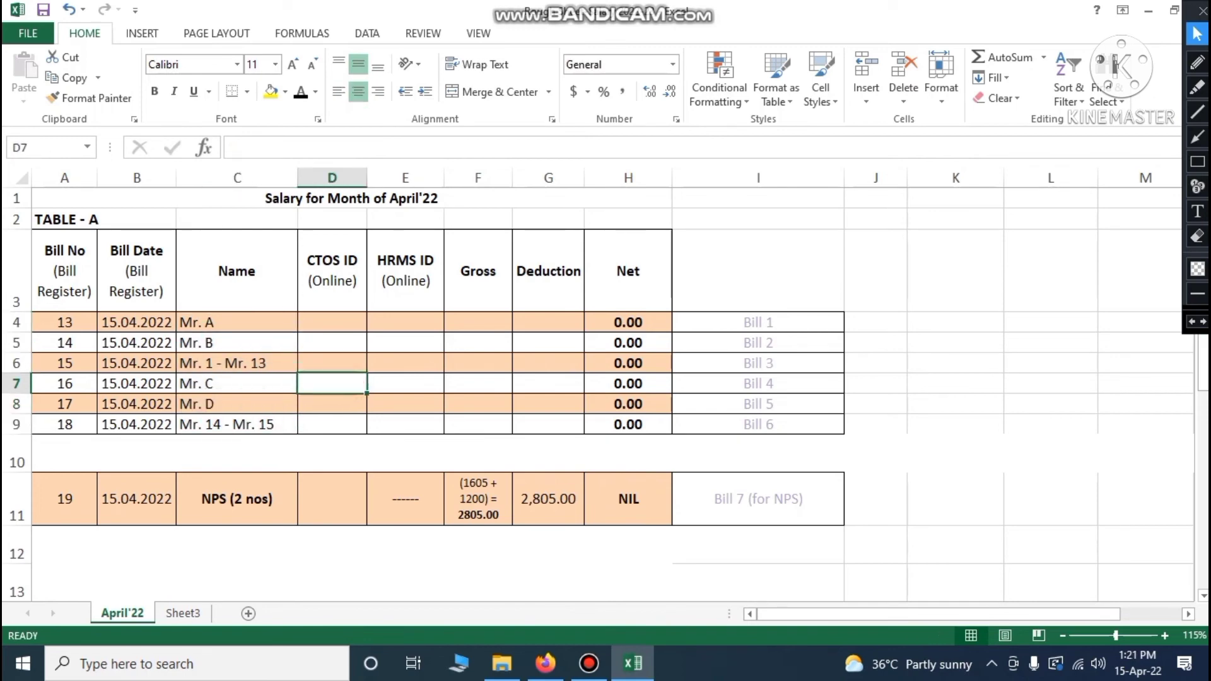
left_click(56, 511)
left_click(722, 512)
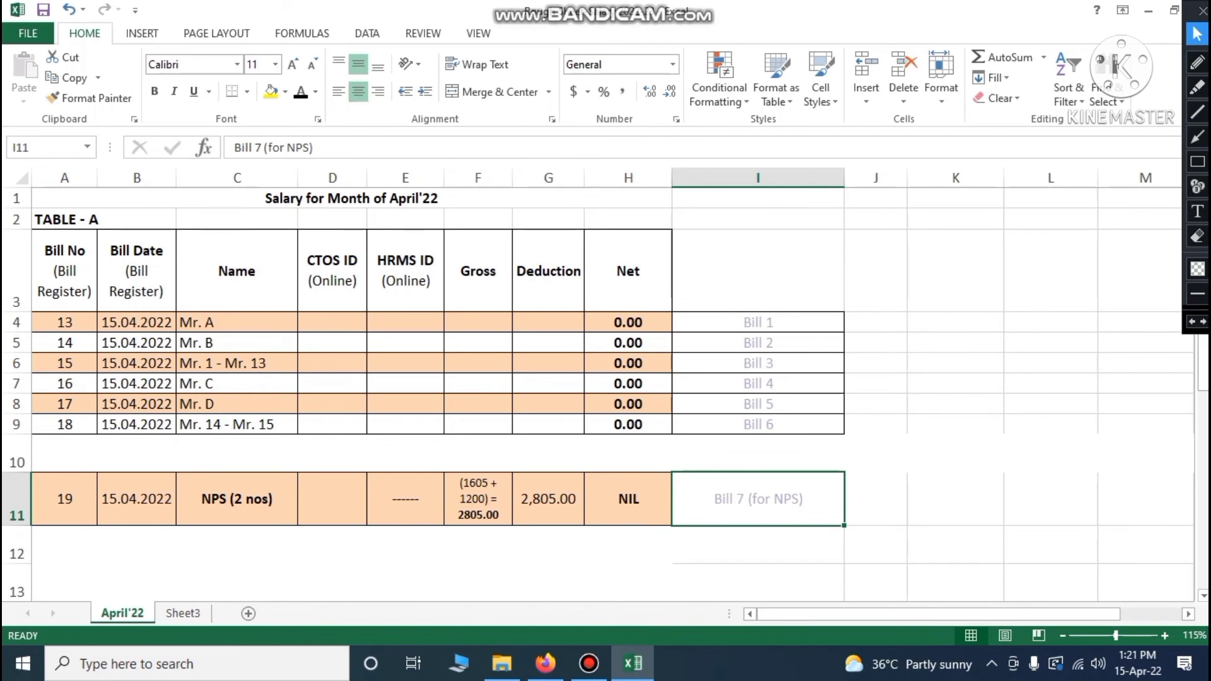
left_click(225, 513)
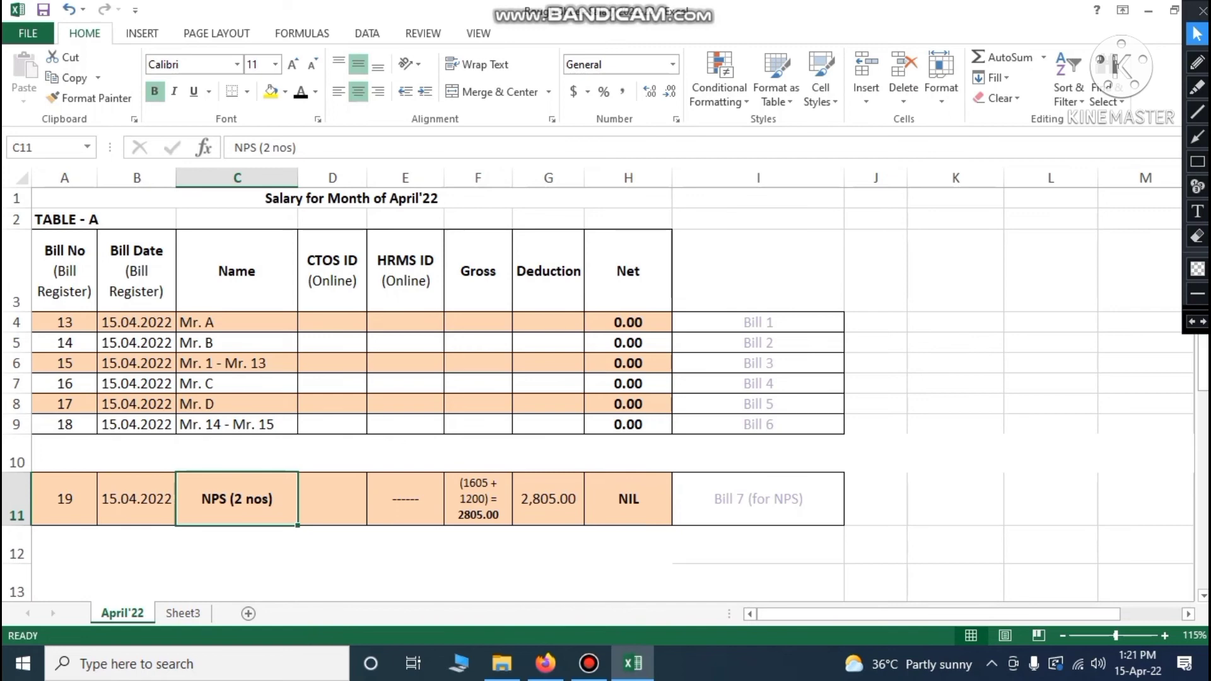
left_click_drag(59, 498, 631, 498)
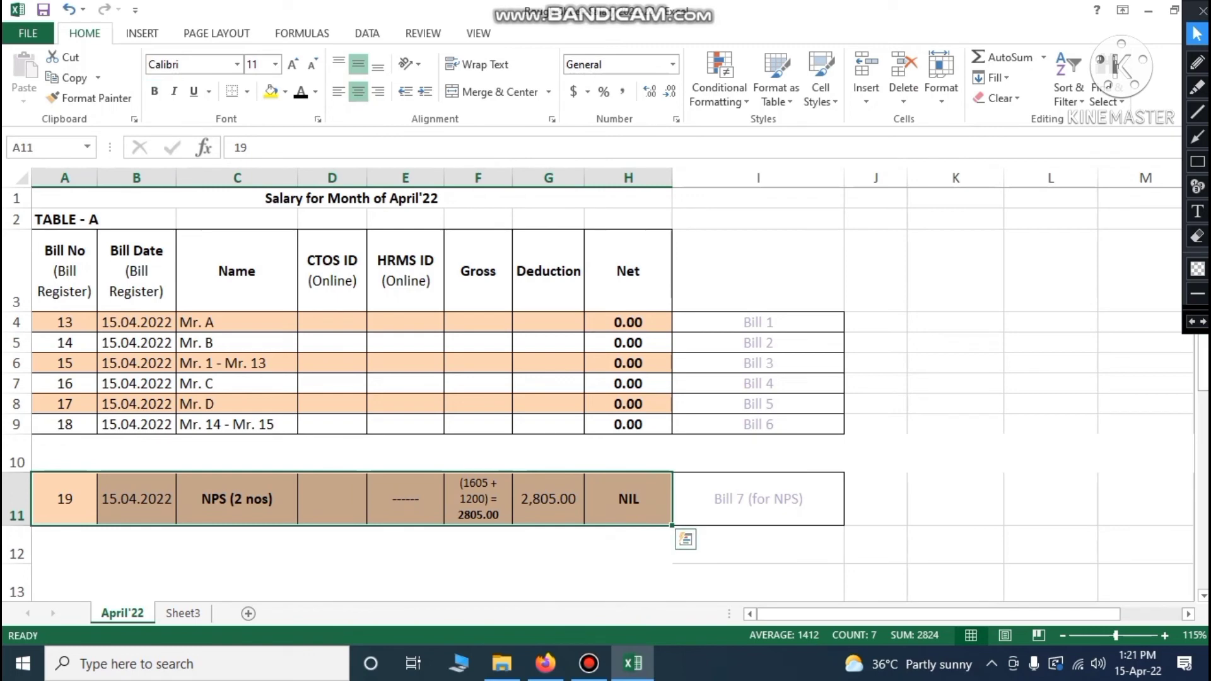
left_click(121, 508)
left_click(69, 506)
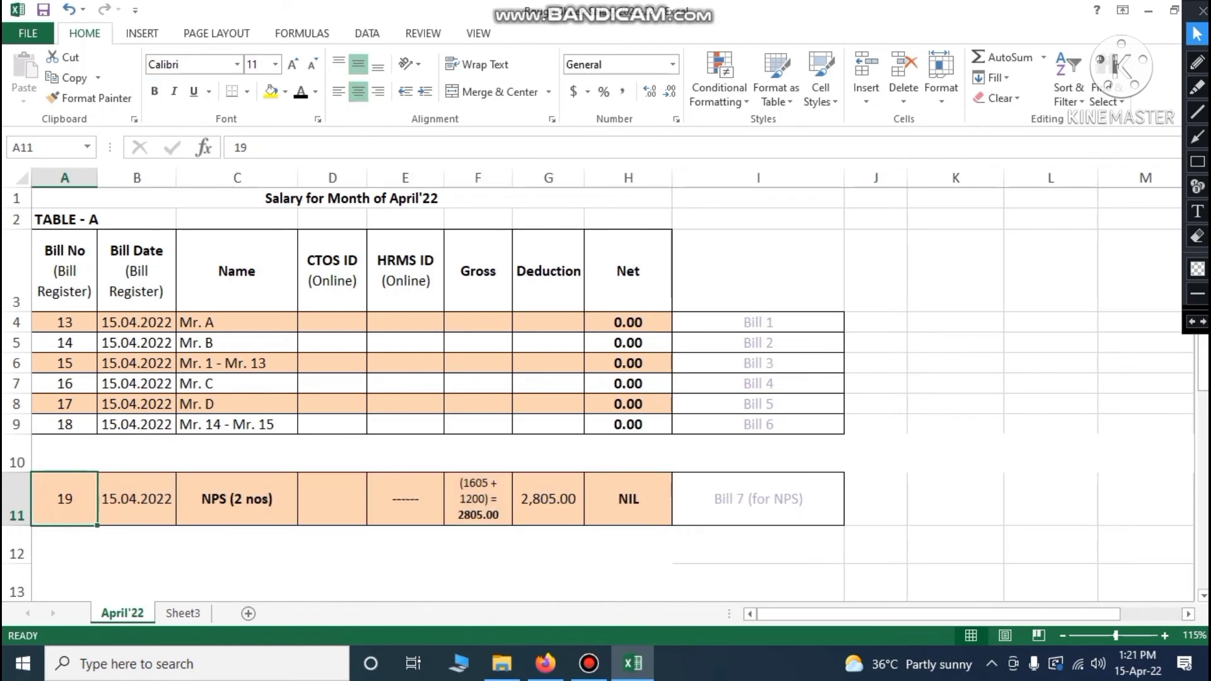
left_click(74, 426)
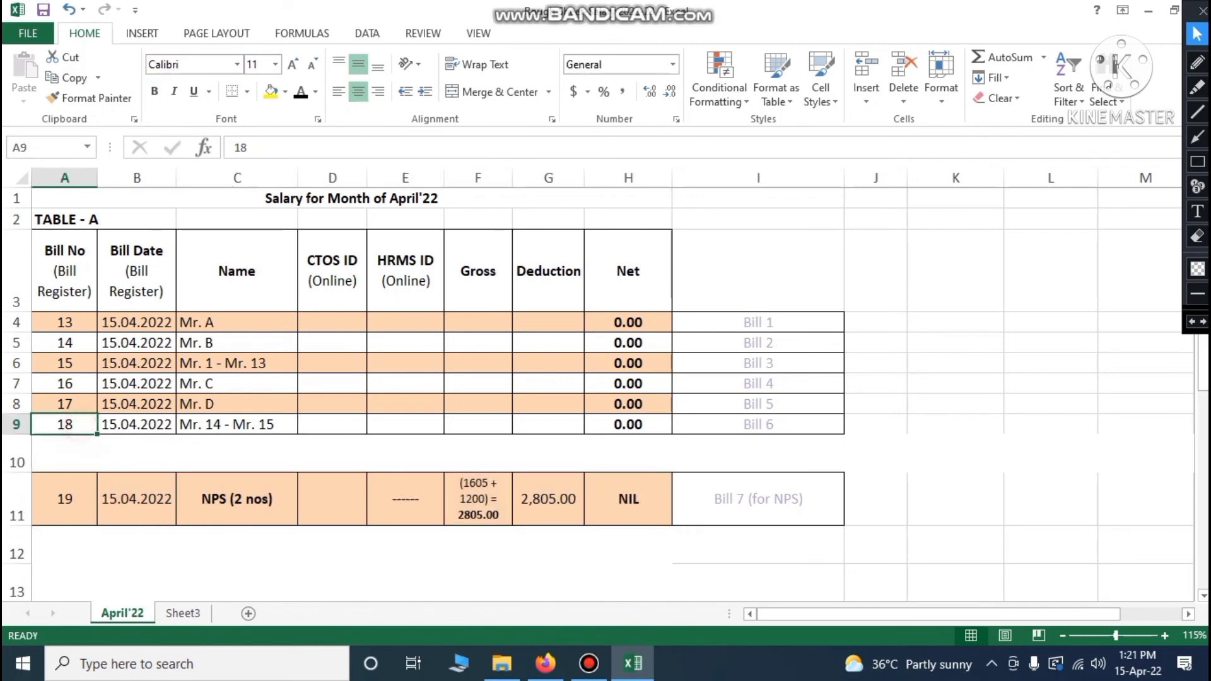
left_click(77, 506)
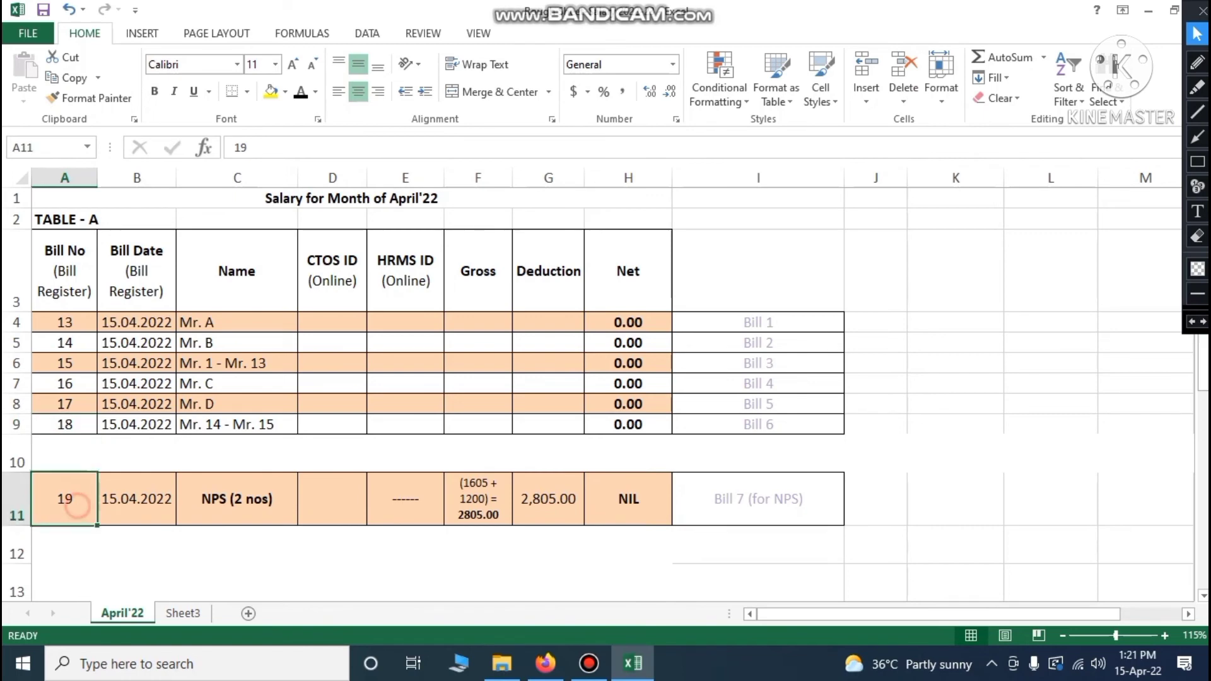
left_click(139, 506)
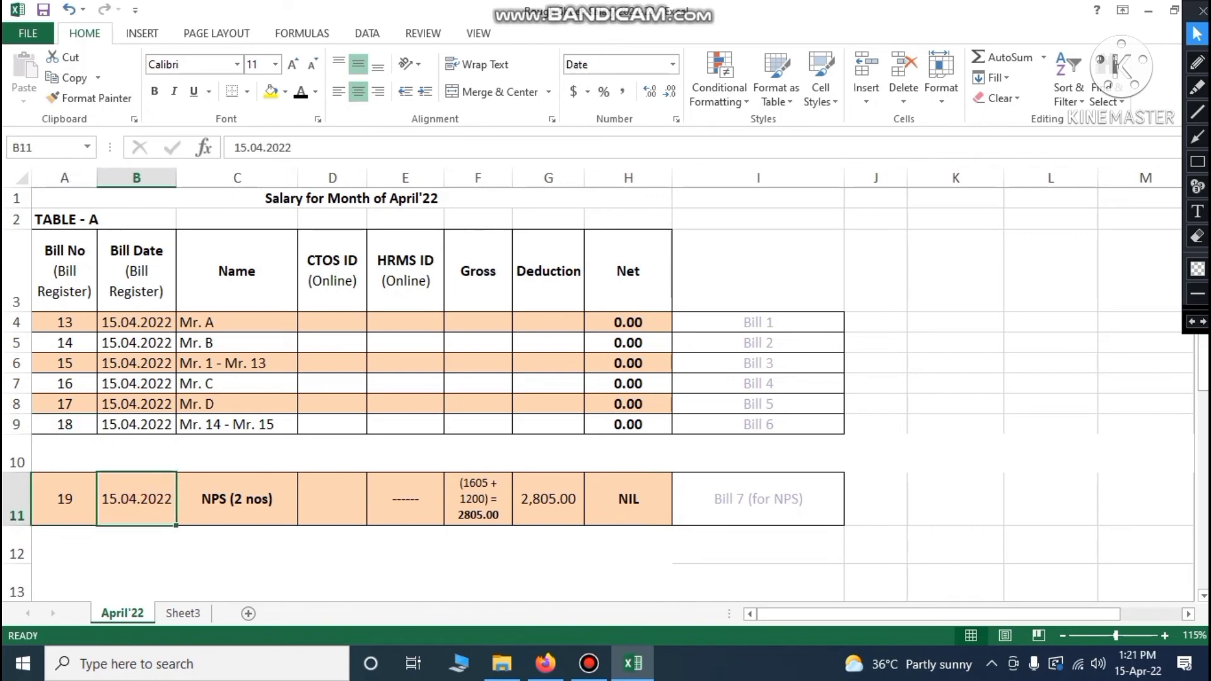
left_click(234, 504)
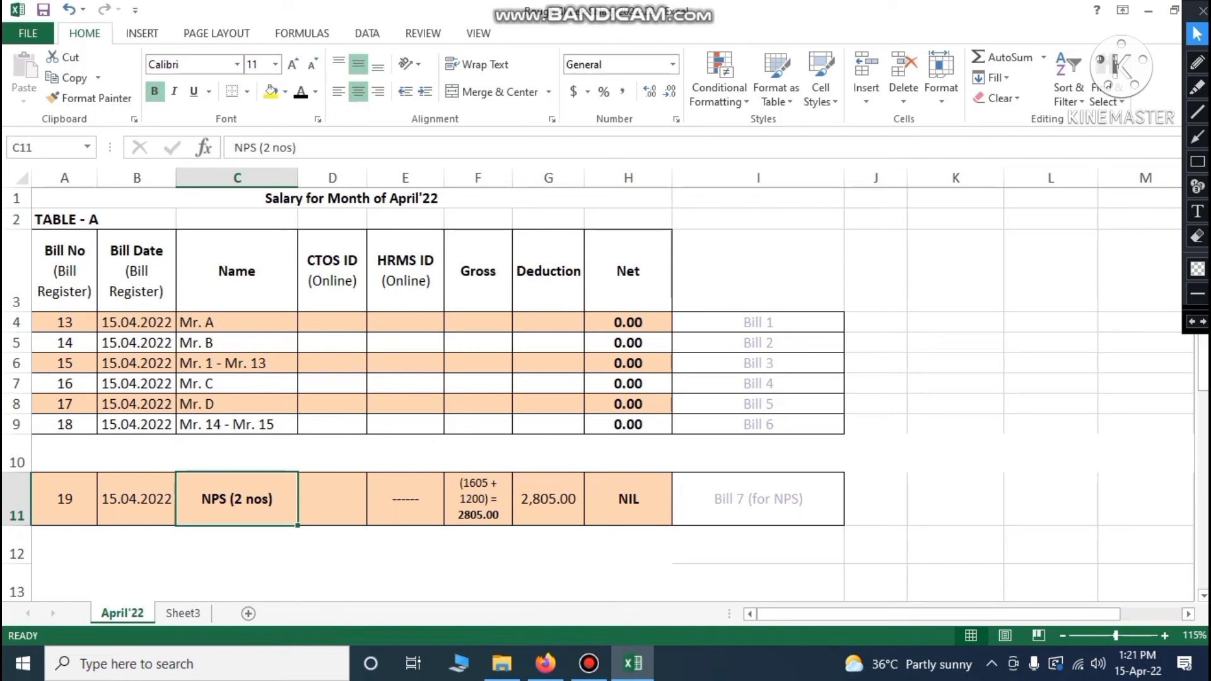
left_click(330, 491)
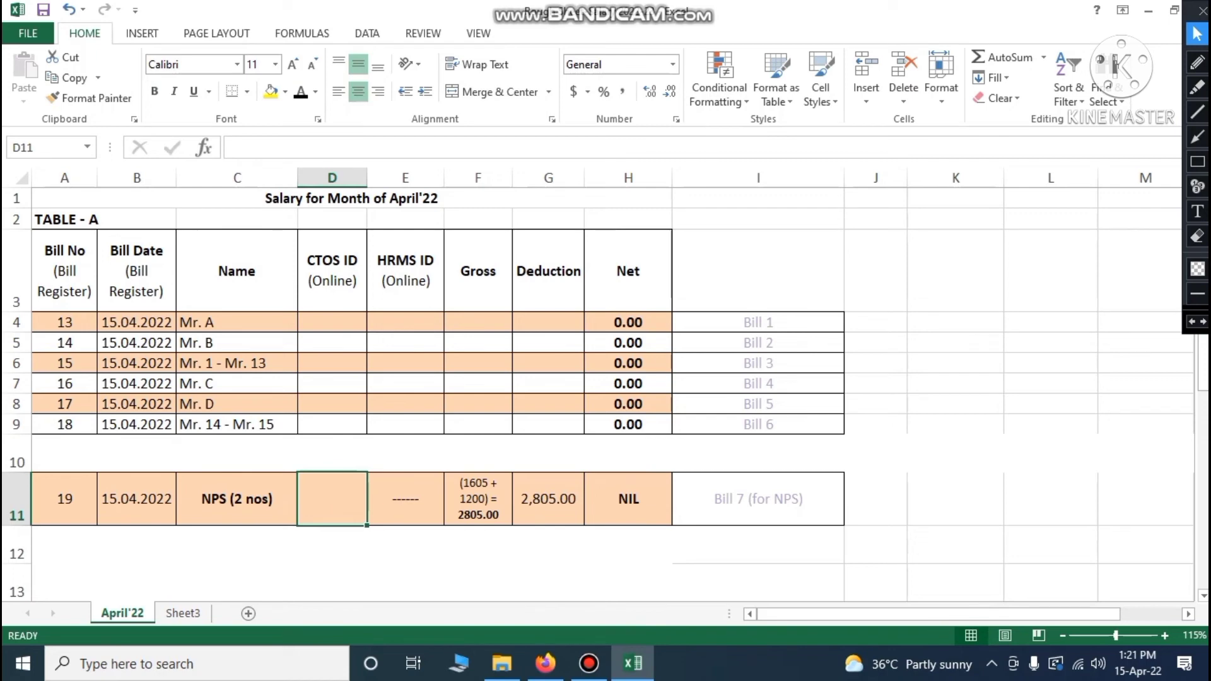
left_click(406, 500)
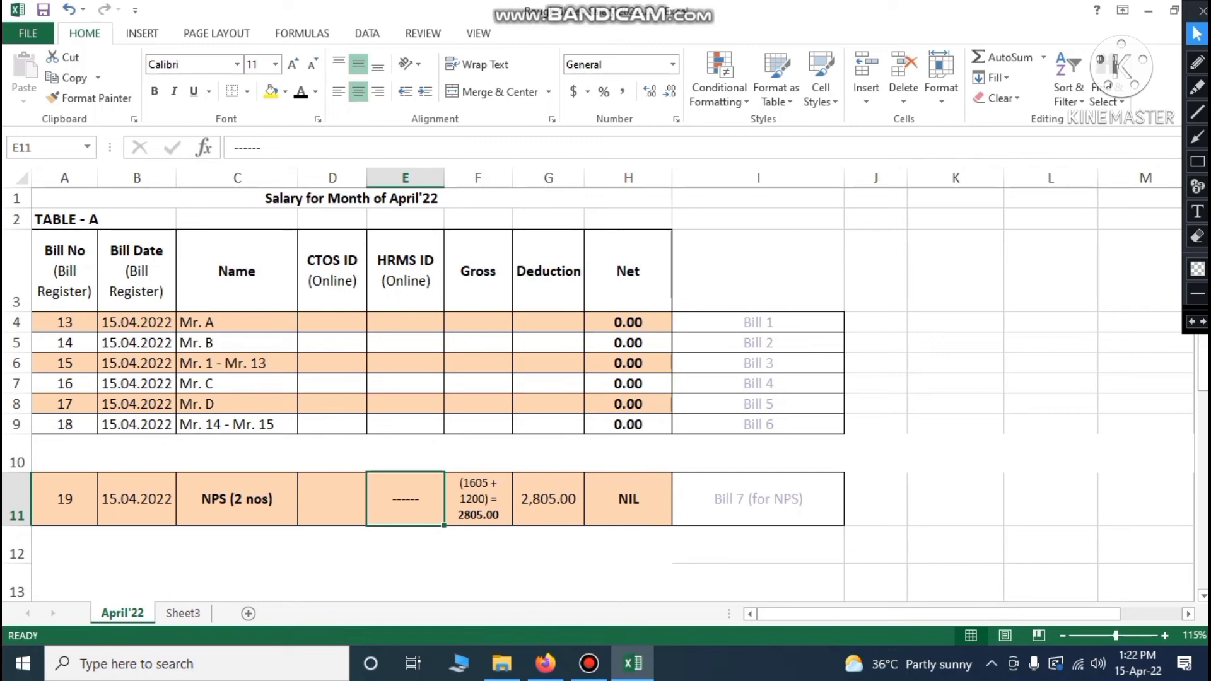
left_click(493, 504)
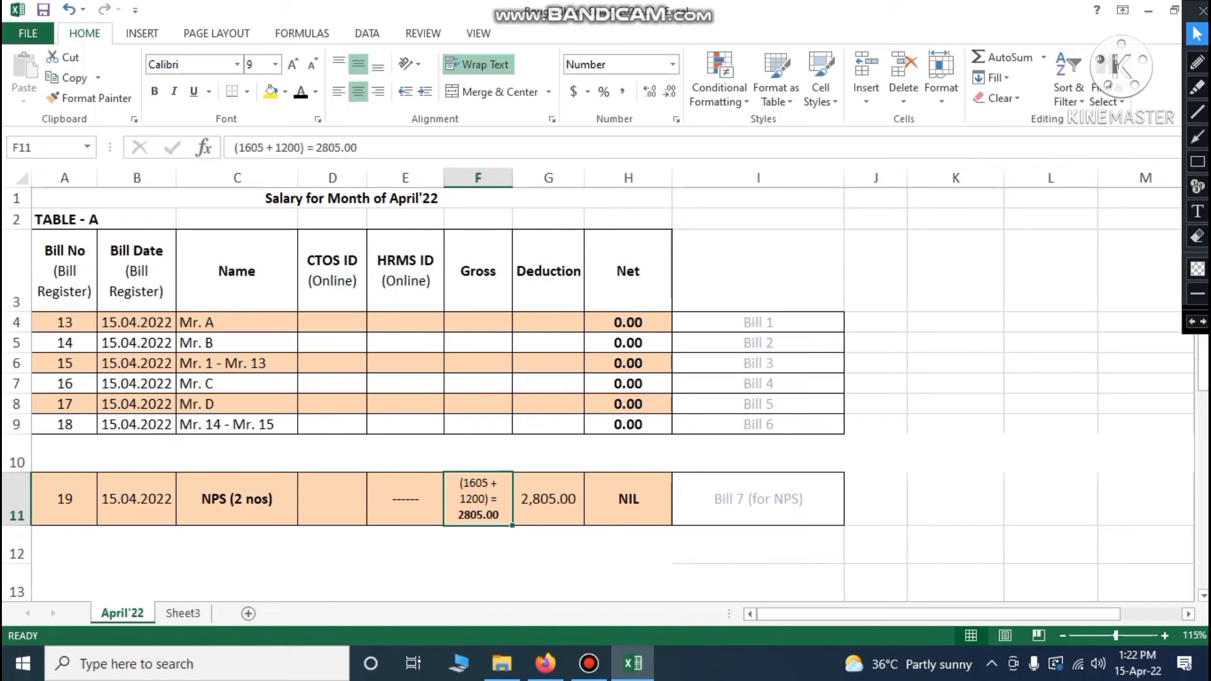
double_click(477, 485)
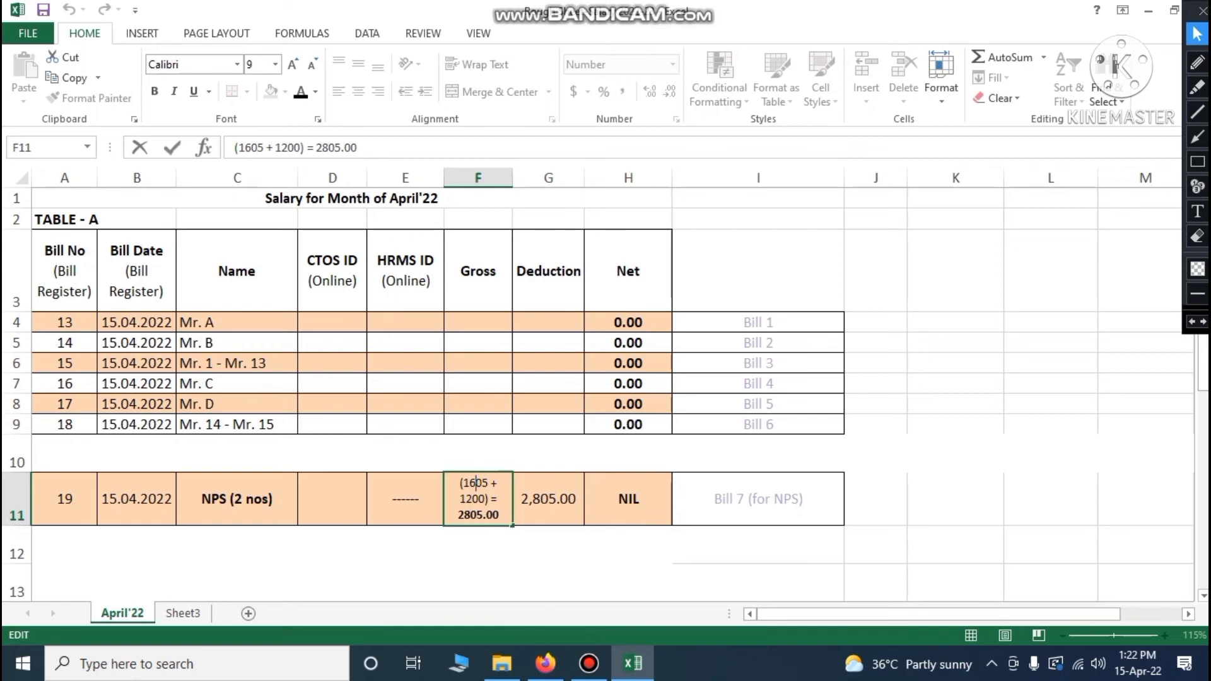
left_click_drag(457, 515, 499, 515)
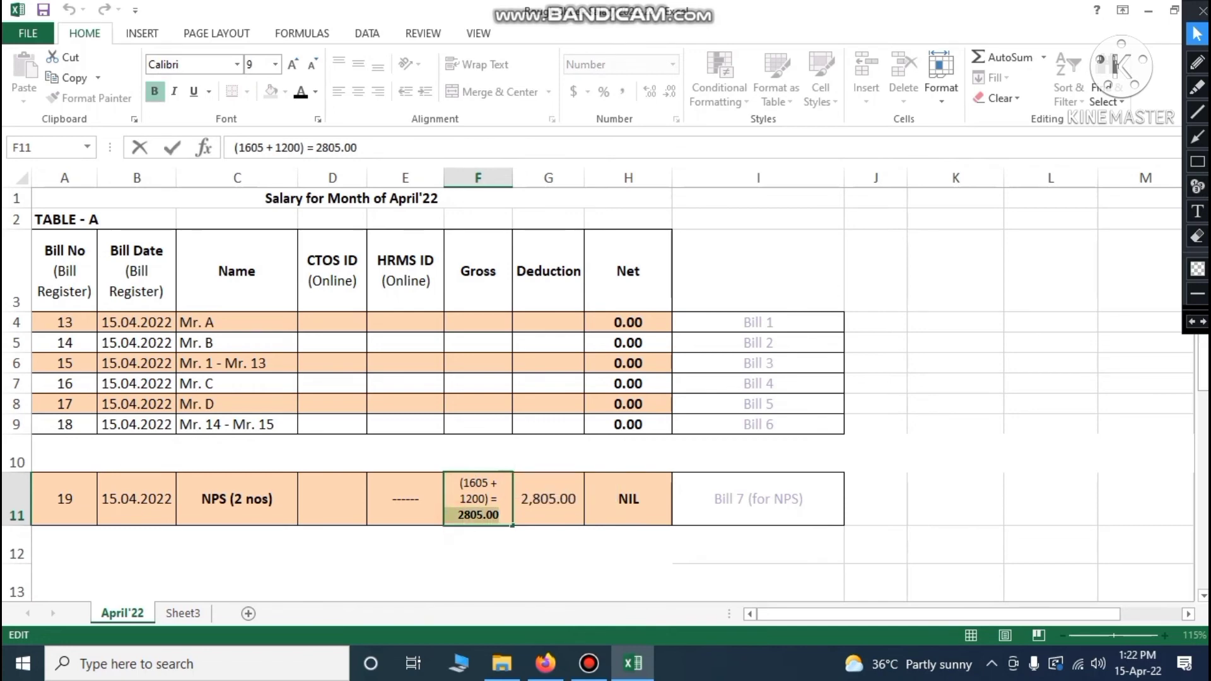
left_click(489, 554)
left_click(491, 515)
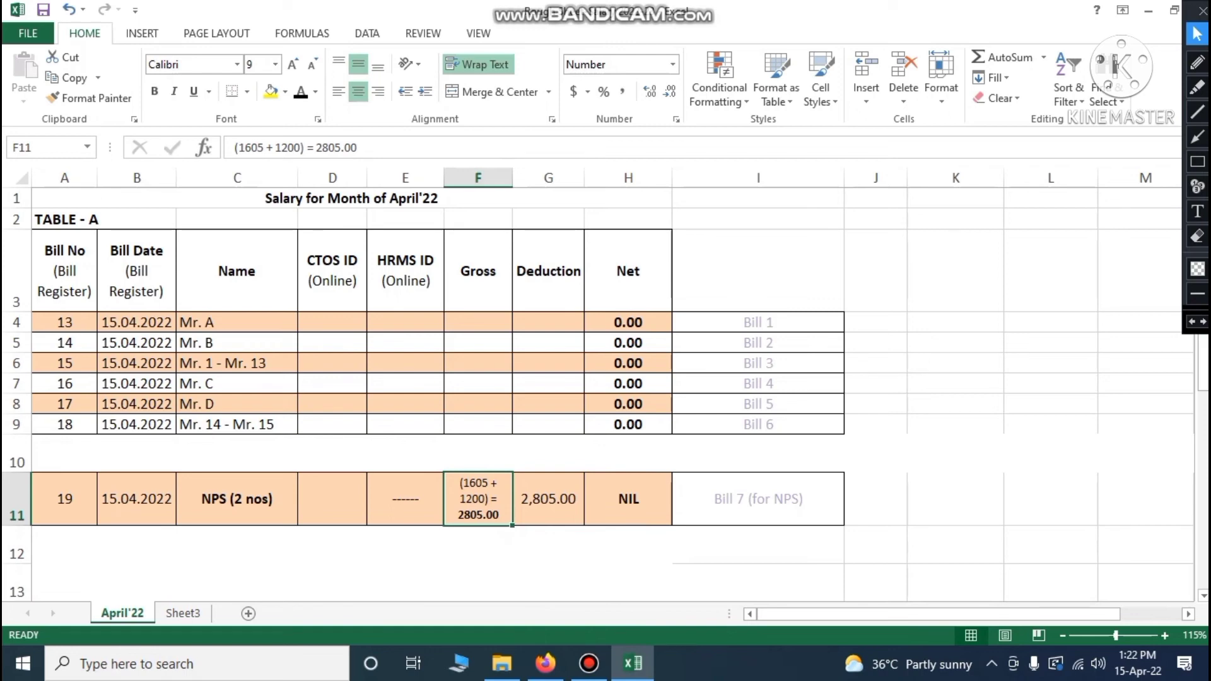
left_click(19, 493)
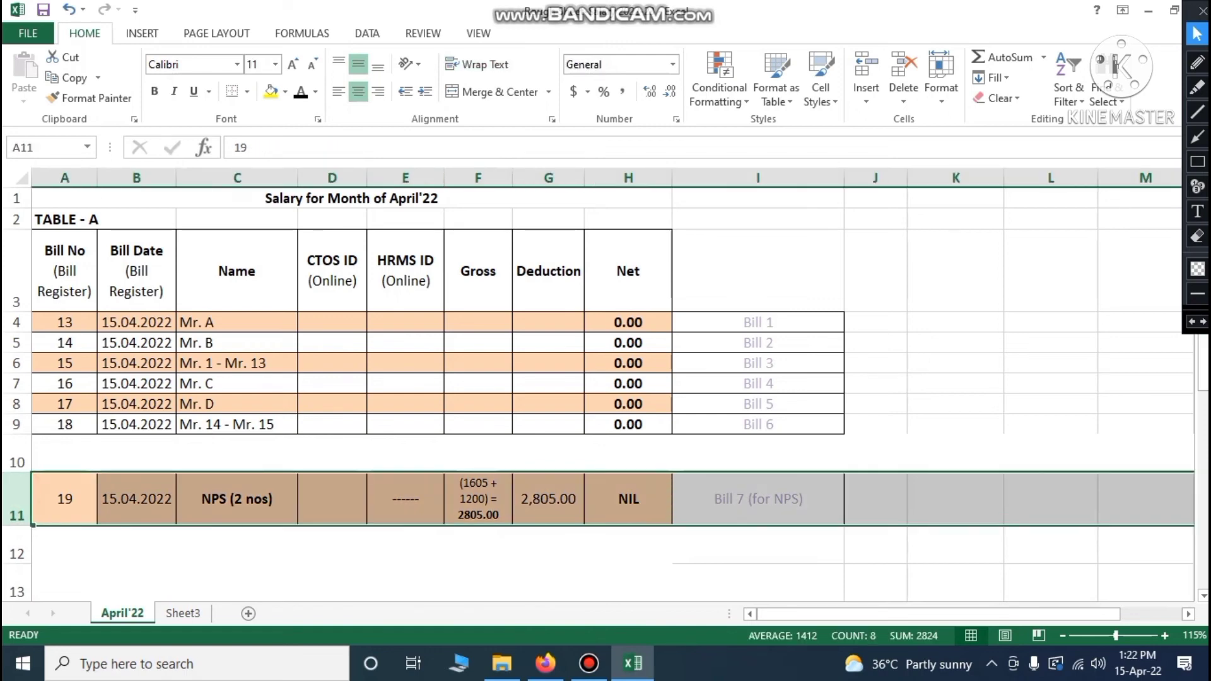
left_click(516, 546)
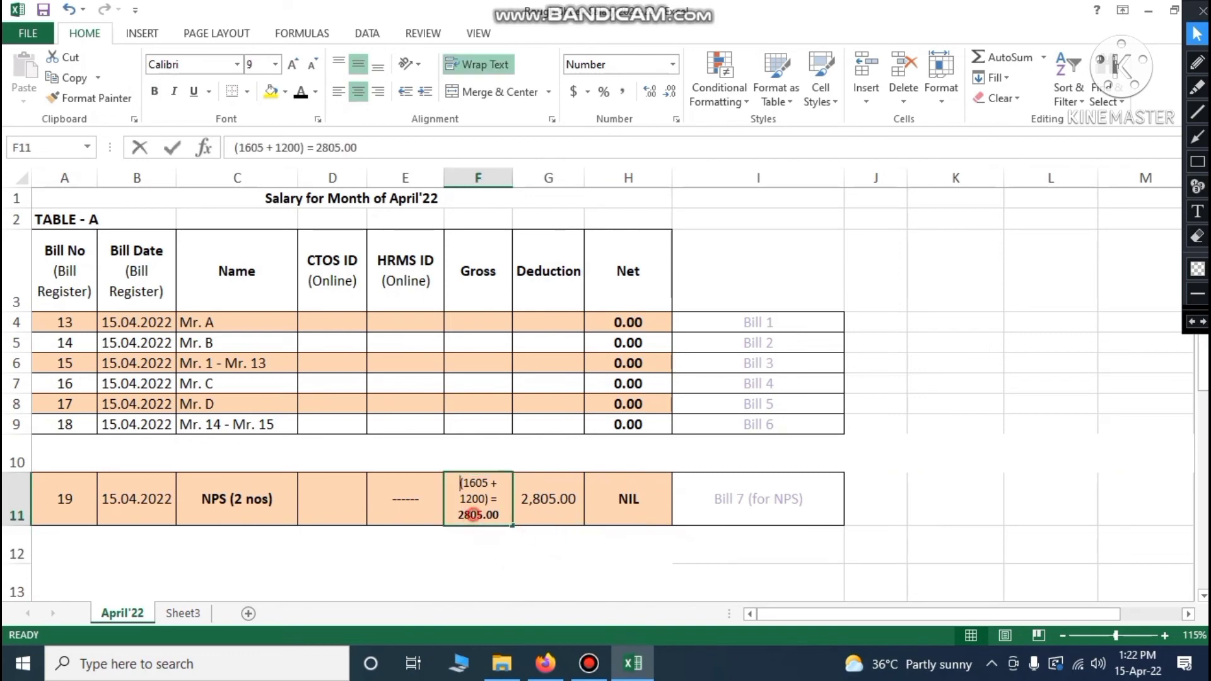
double_click(471, 515)
left_click_drag(448, 515, 499, 516)
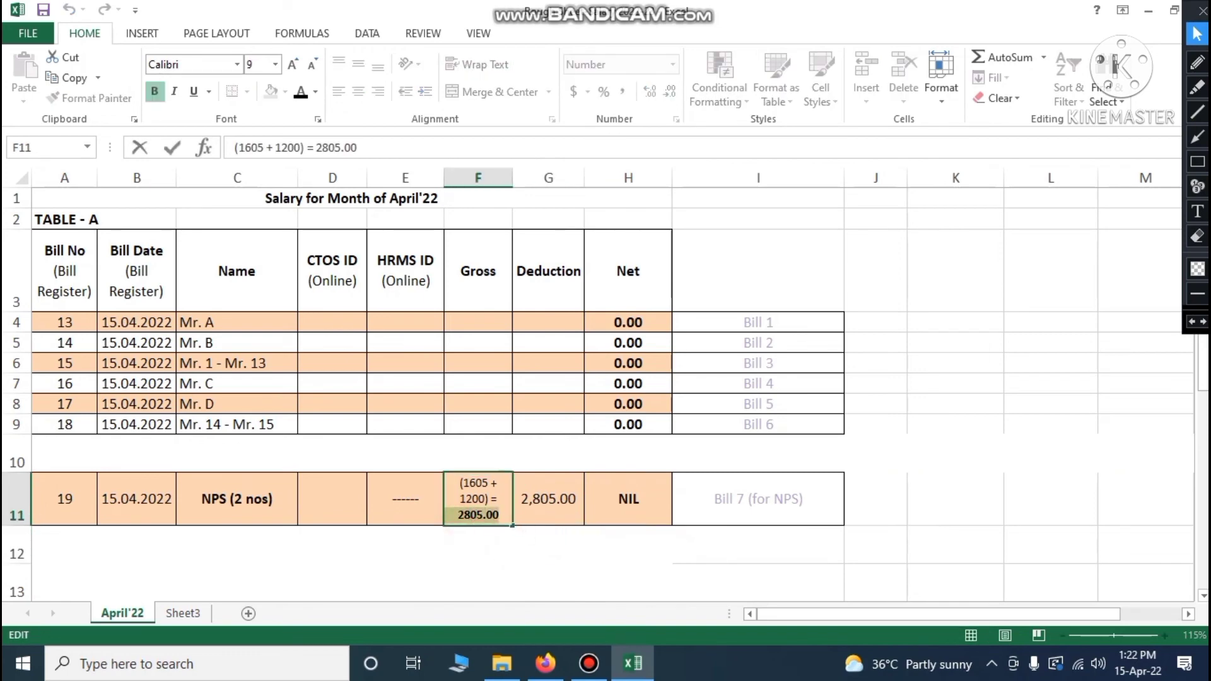
left_click(549, 514)
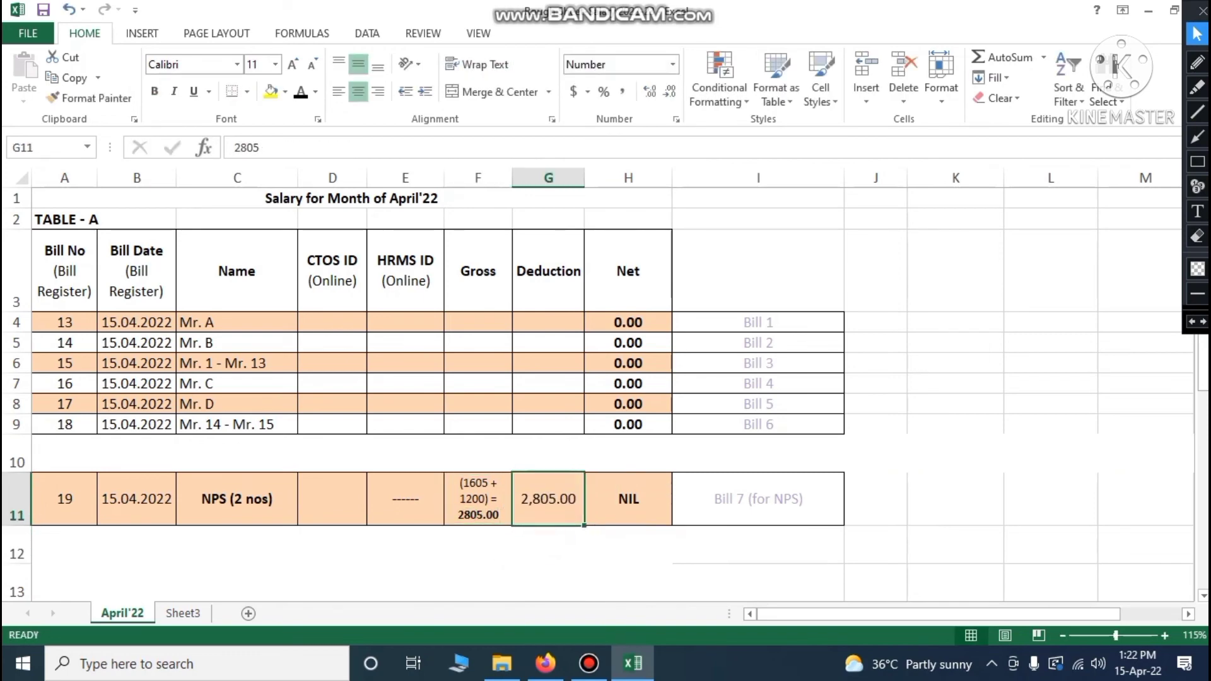
left_click(520, 500)
left_click(557, 517)
left_click(633, 509)
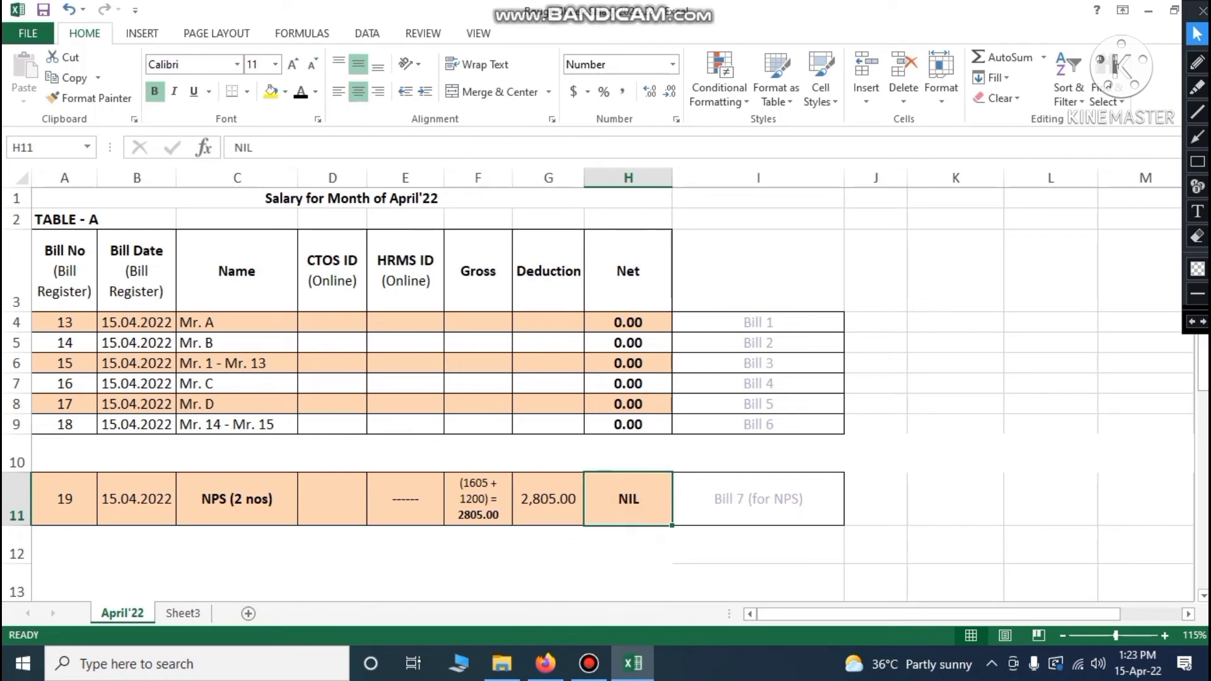
left_click(480, 511)
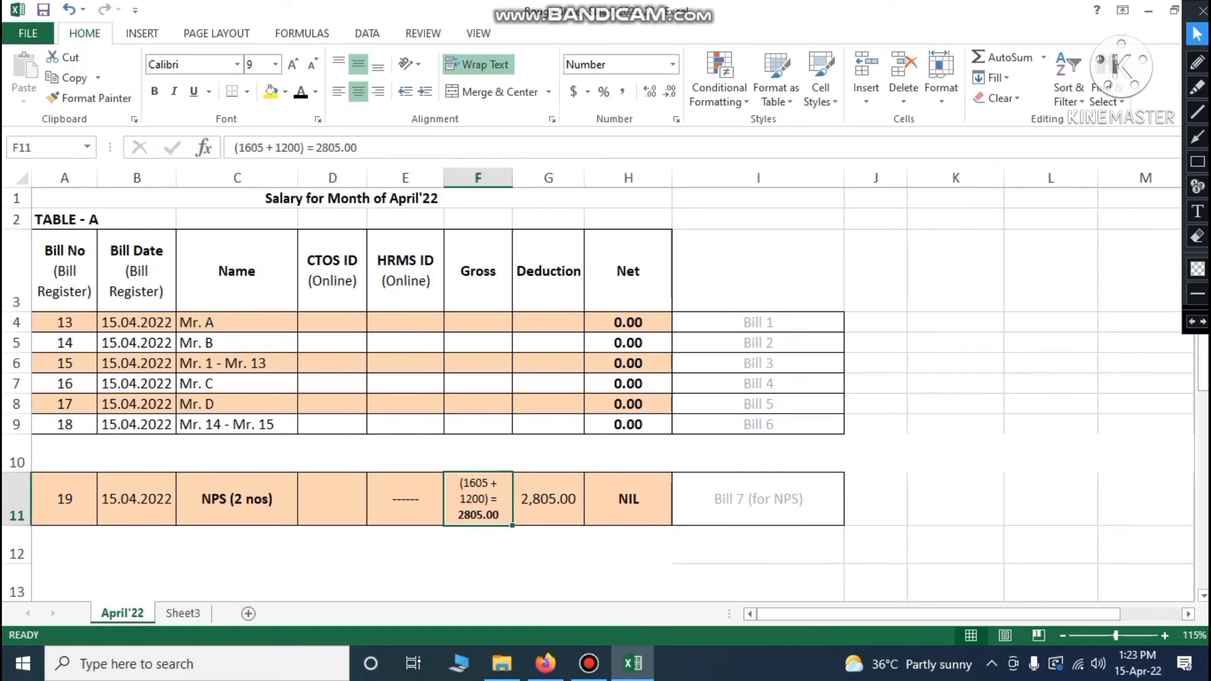
left_click(630, 505)
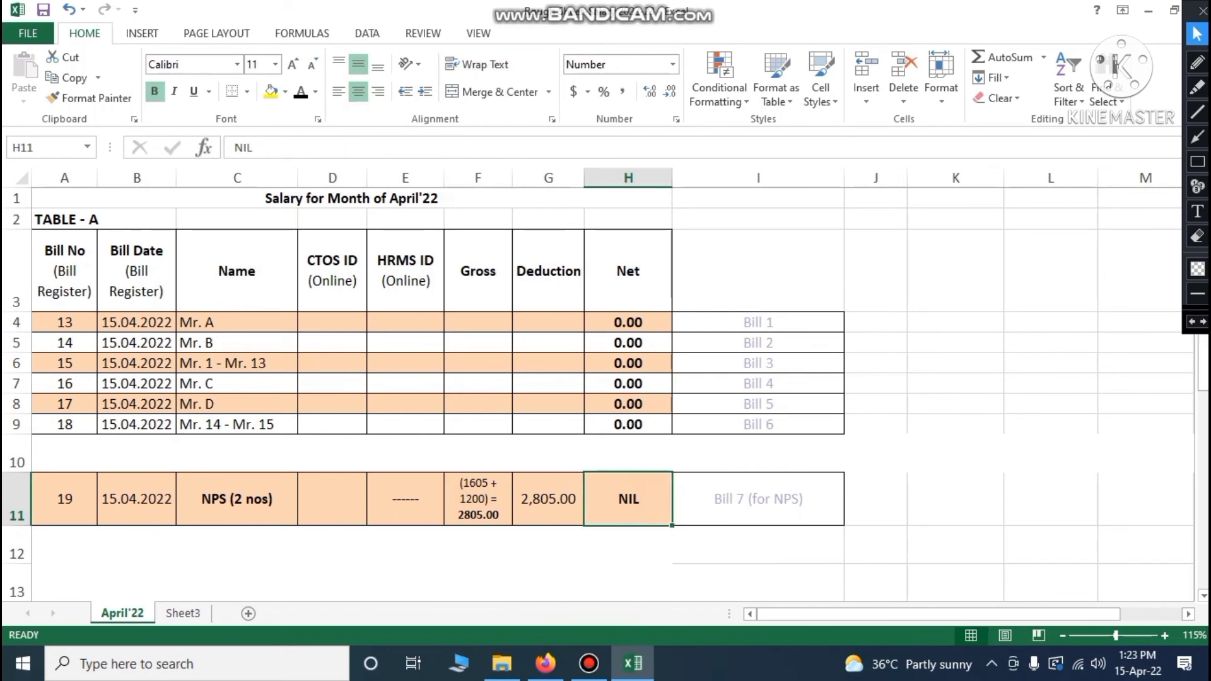
In Table B, point out staff by group: Mr. A, Mr. B, Mr. 1–13, Mr. C, Mr. D, Mr. 14–15
scroll(600, 391, "down", 3)
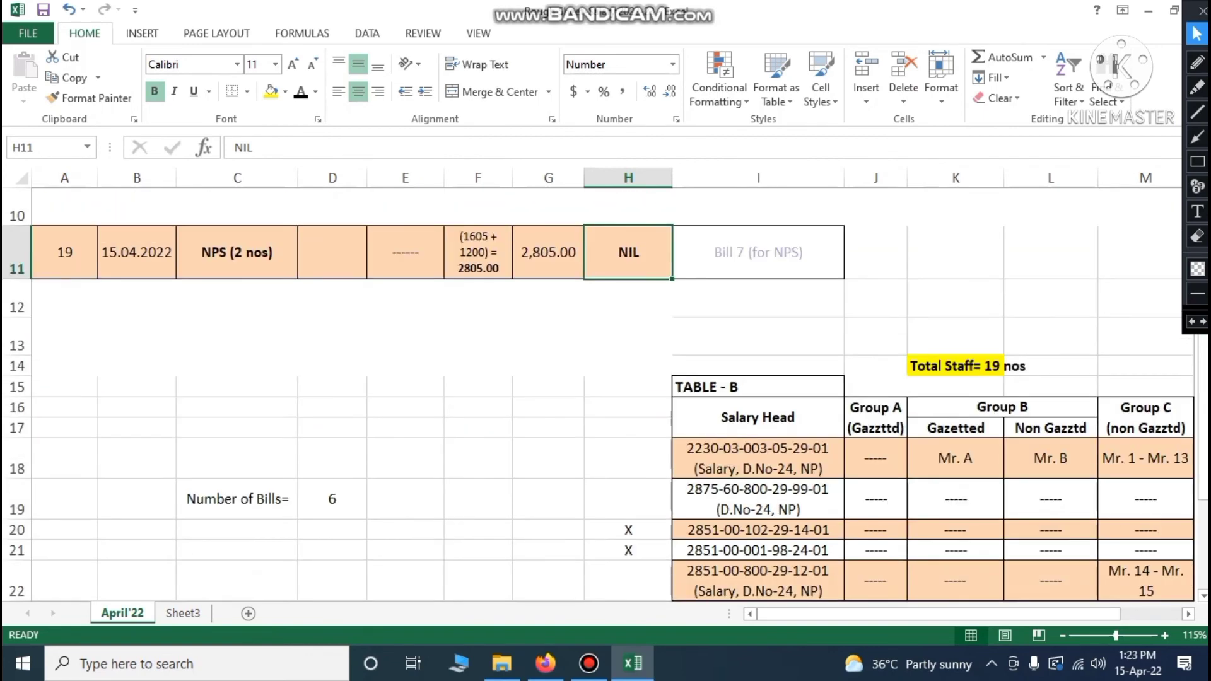
scroll(599, 391, "down", 1)
left_click_drag(874, 614, 935, 614)
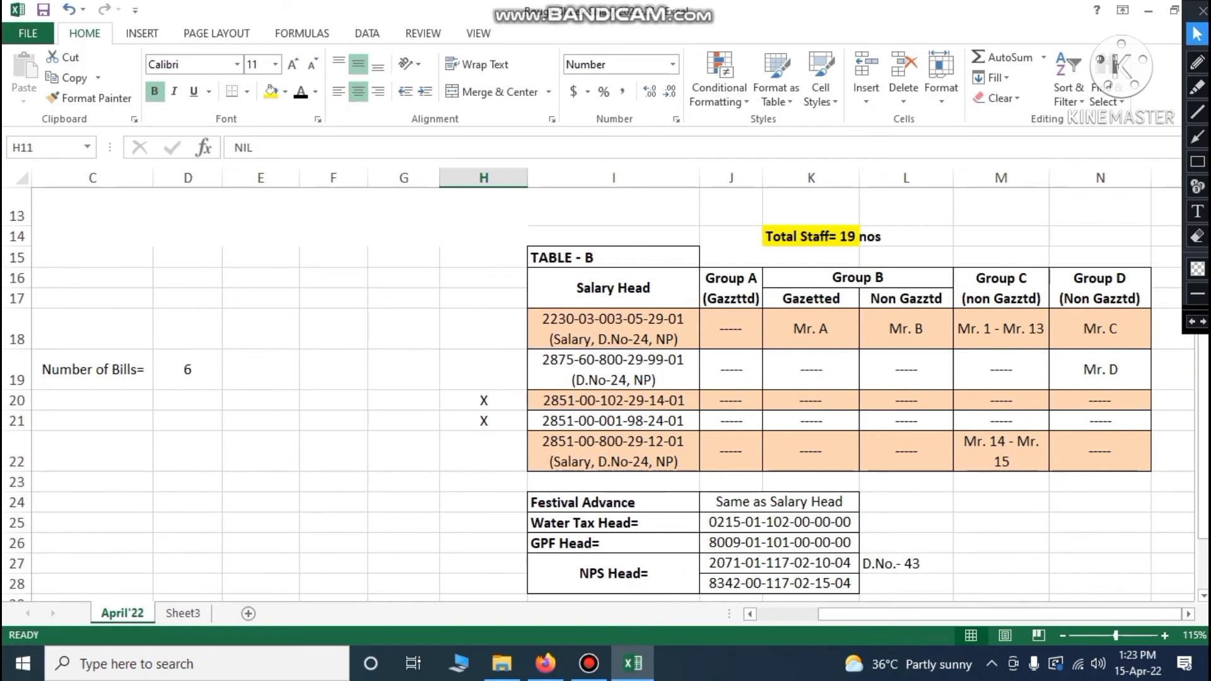
left_click(811, 328)
left_click(906, 328)
left_click(993, 328)
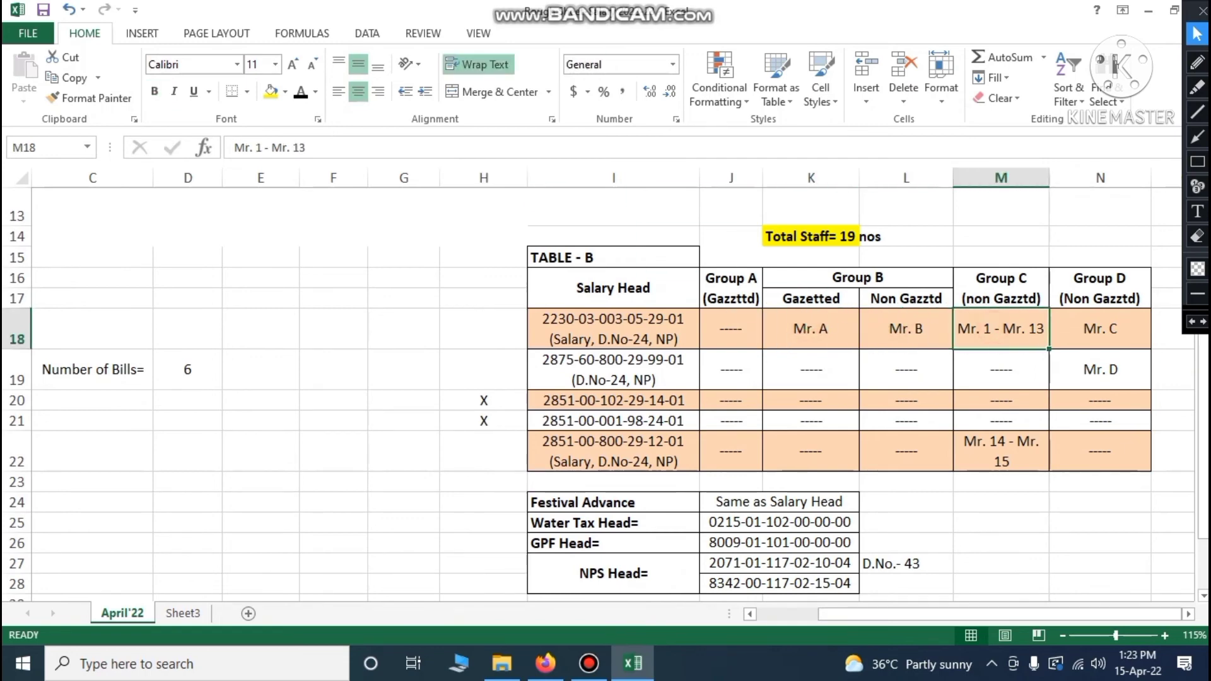
left_click(1101, 328)
left_click(1097, 371)
left_click(1002, 455)
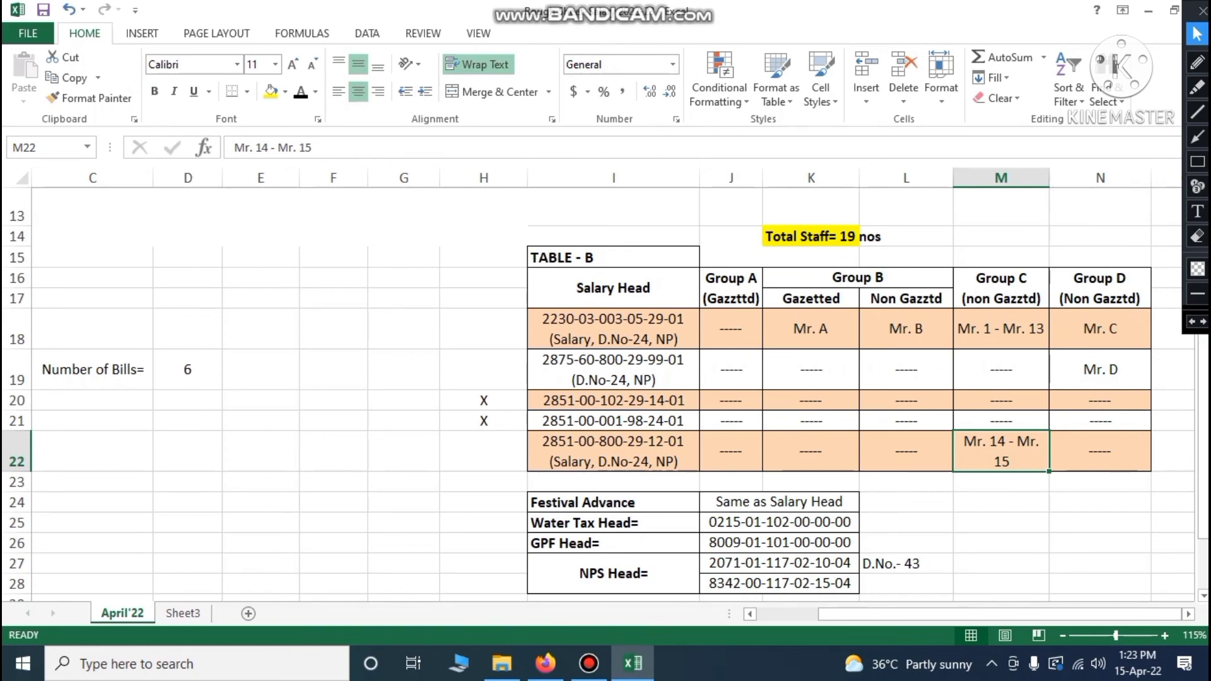
Highlight the NPS row A11 to H11 in Table A, then clear the selection
scroll(598, 394, "up", 3)
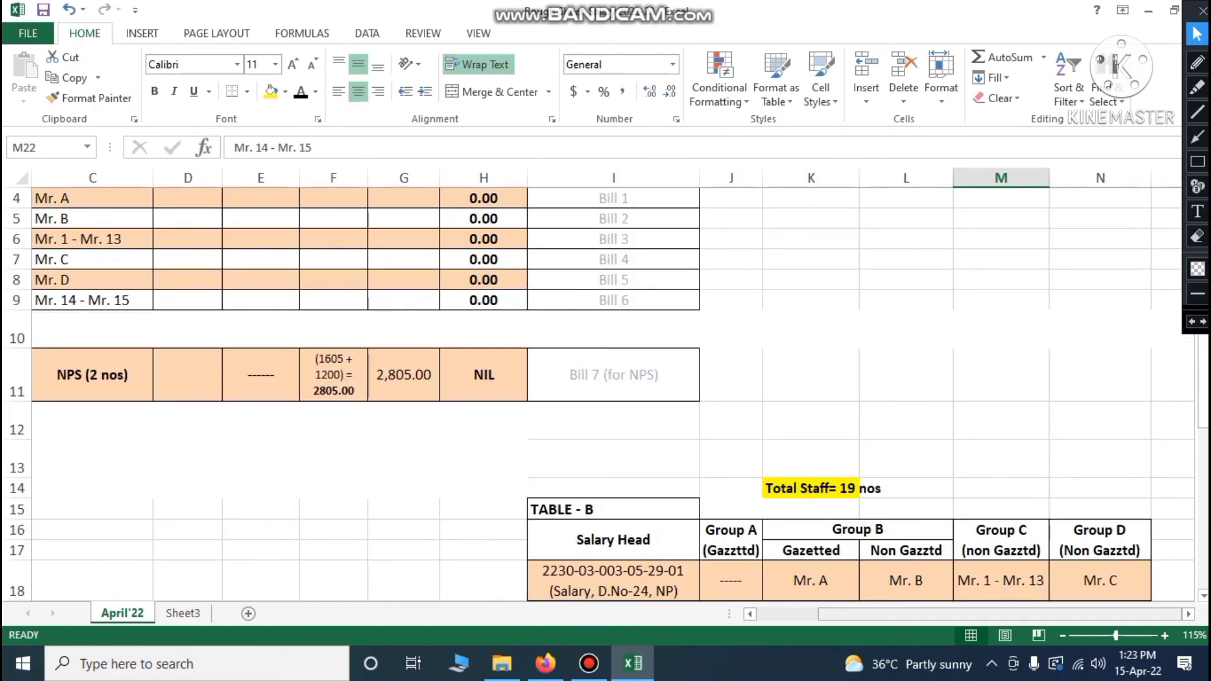
scroll(606, 391, "left", 2)
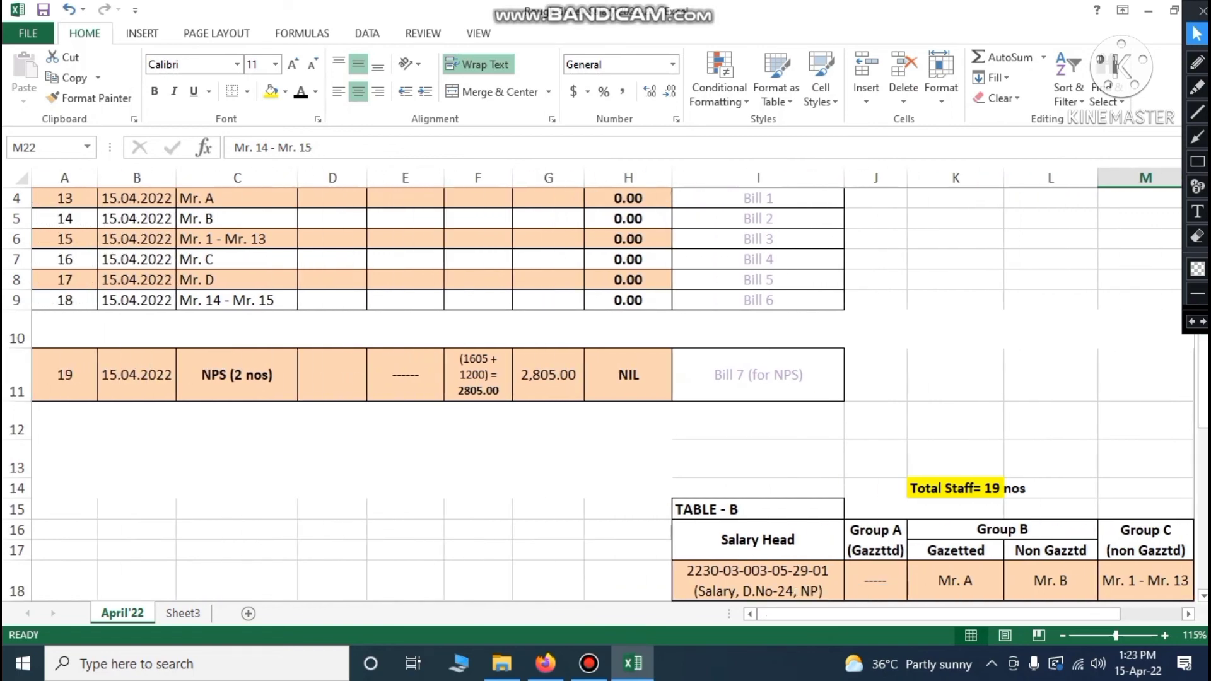
left_click_drag(64, 375, 628, 375)
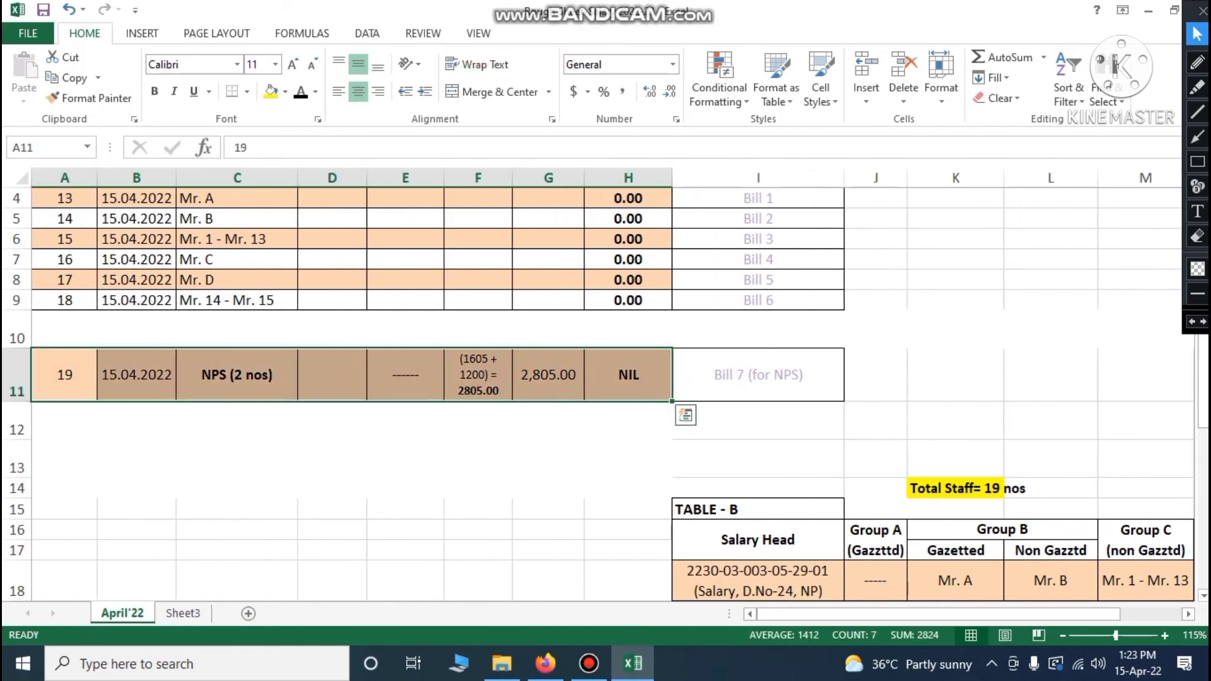
left_click(457, 449)
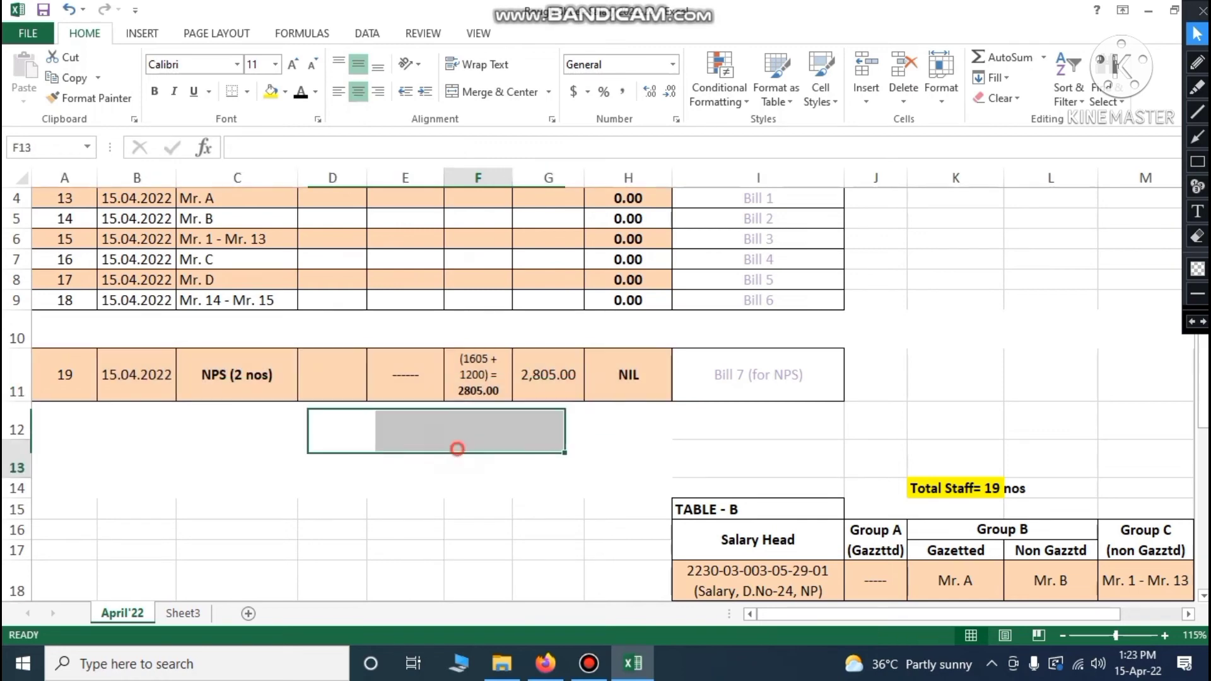
left_click_drag(64, 375, 628, 375)
left_click(1049, 359)
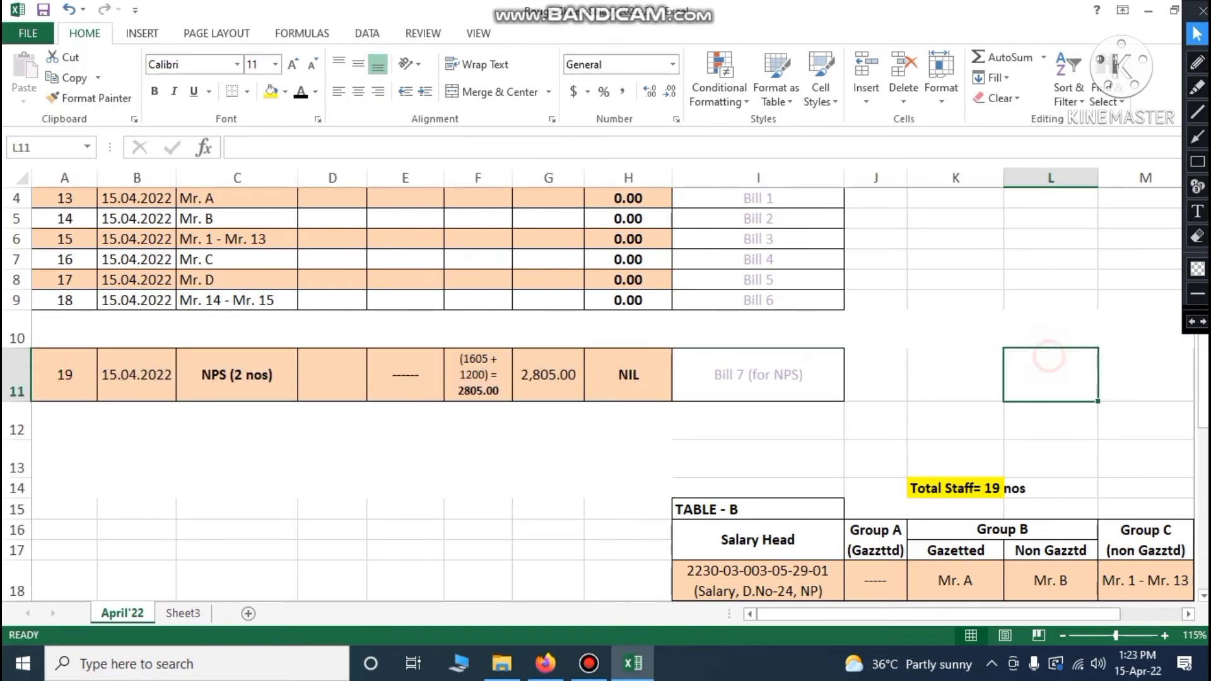
Select the Festival Advance, Water Tax, GPF and NPS head labels with their codes
scroll(1049, 358, "down", 4)
left_click_drag(972, 615, 1003, 614)
scroll(606, 391, "up", 1)
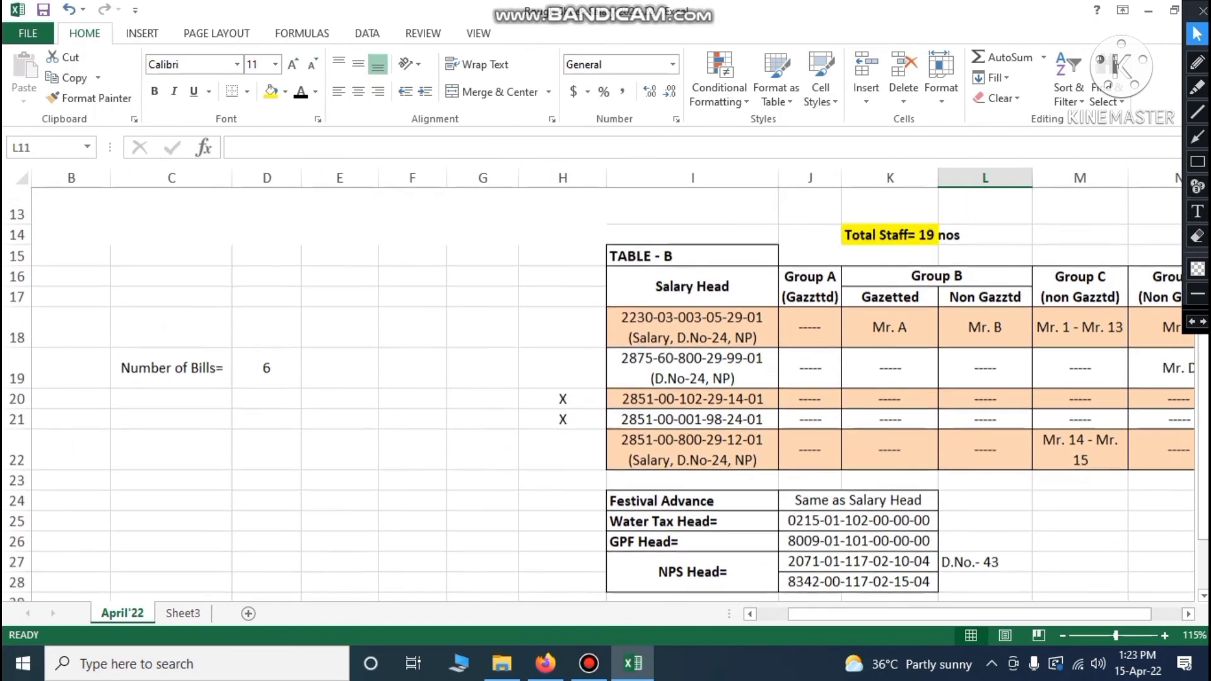
scroll(606, 391, "down", 1)
left_click_drag(659, 422, 659, 505)
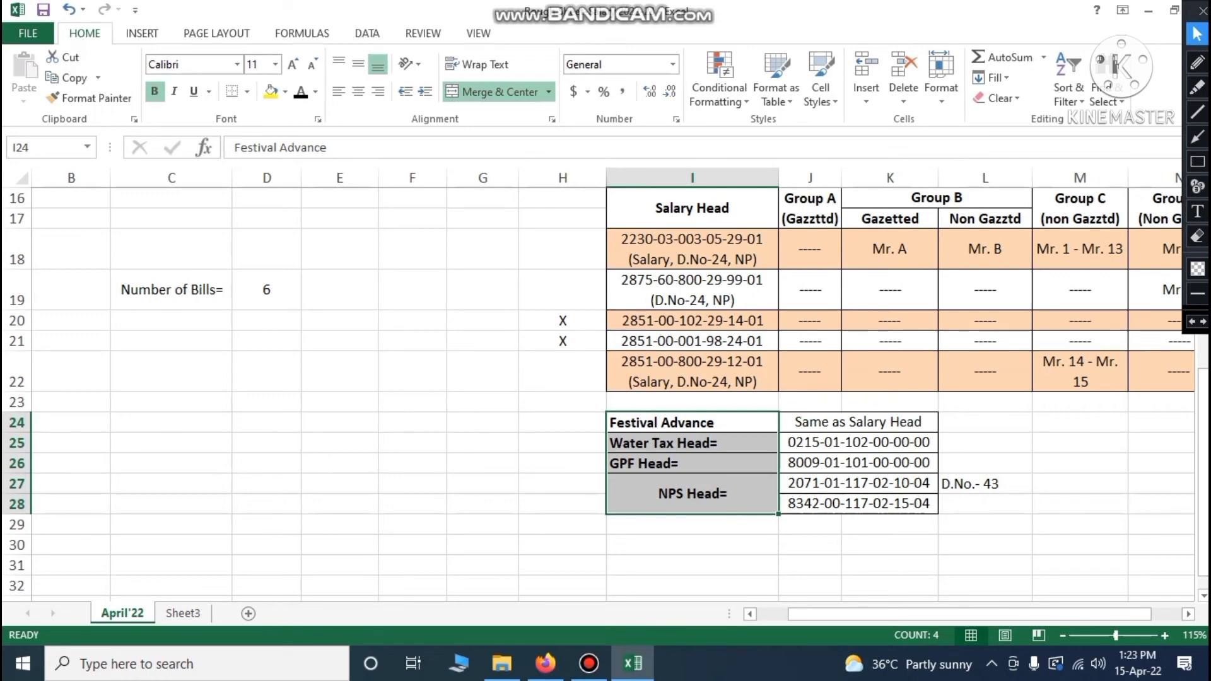
left_click(691, 425)
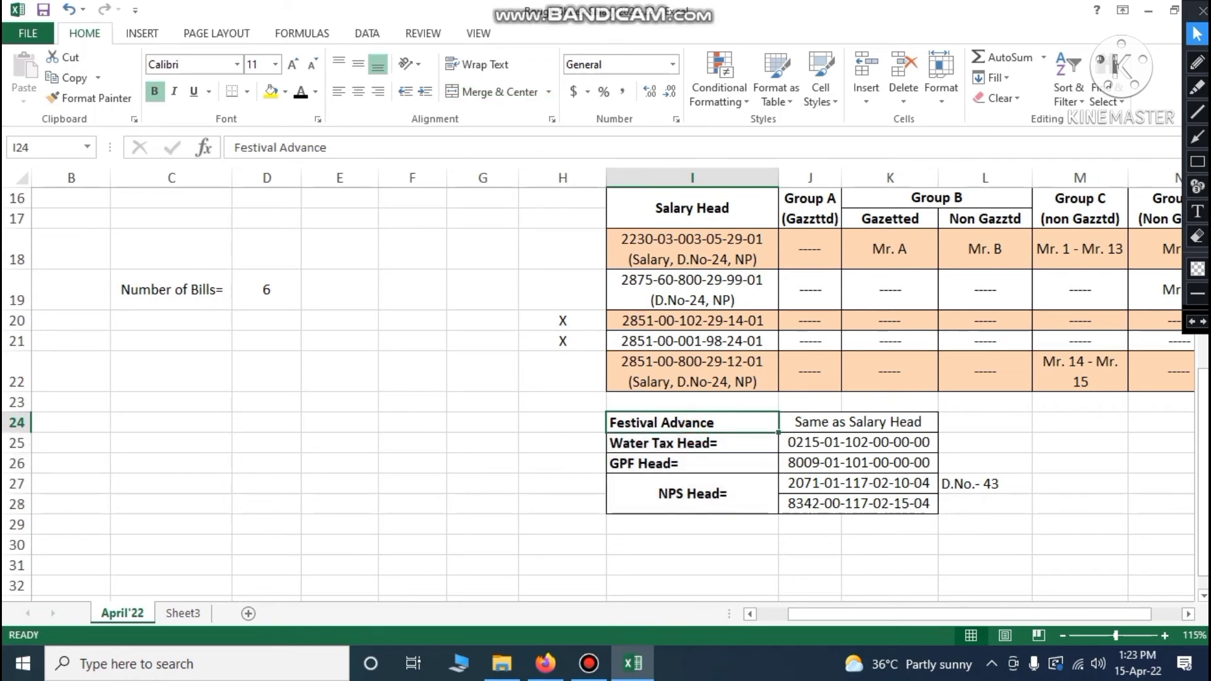
left_click(824, 423)
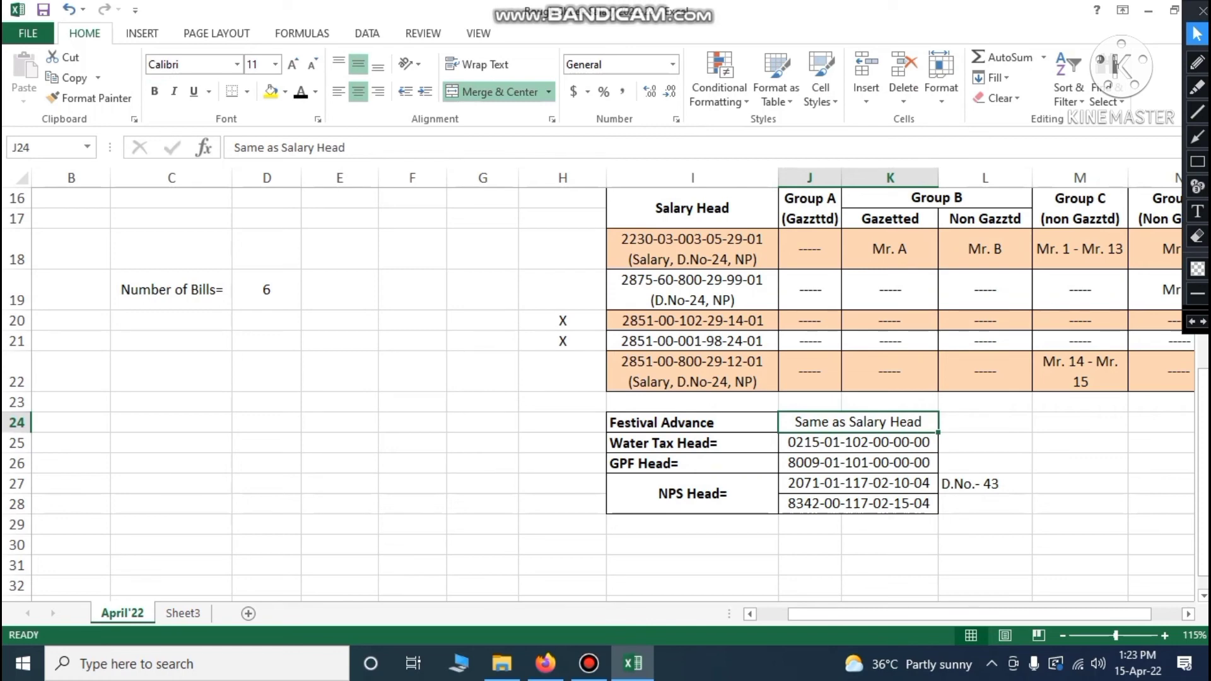
left_click(668, 444)
left_click(820, 445)
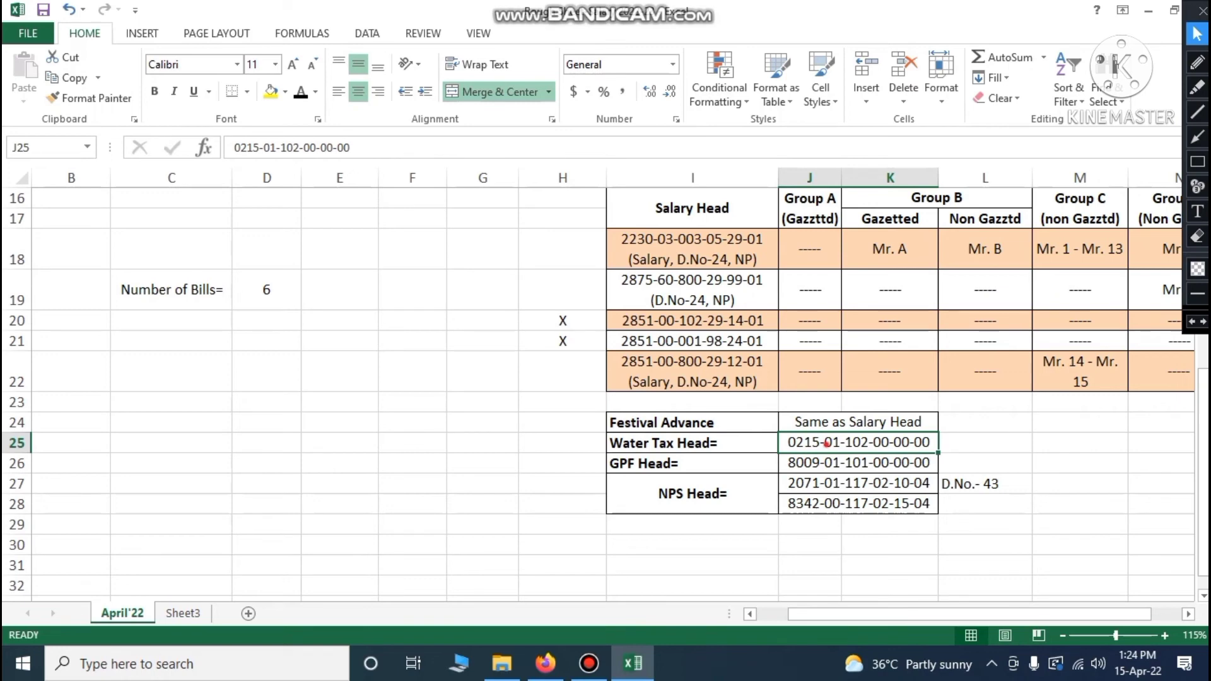
left_click(672, 445)
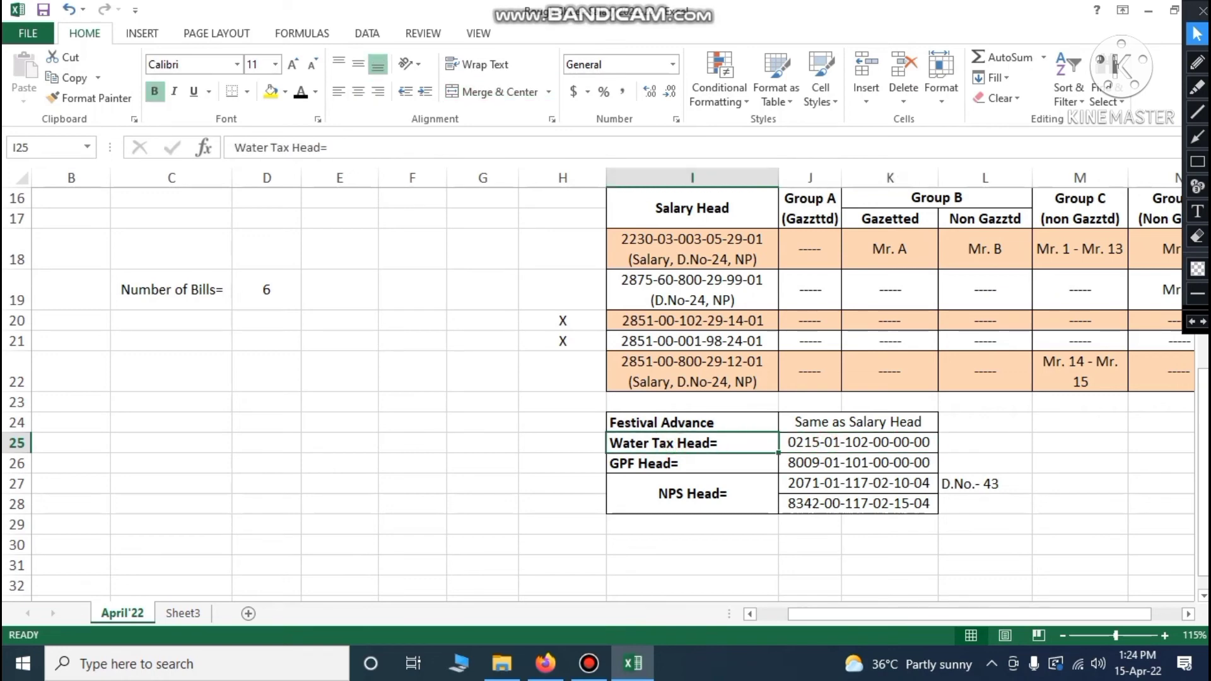
left_click(812, 444)
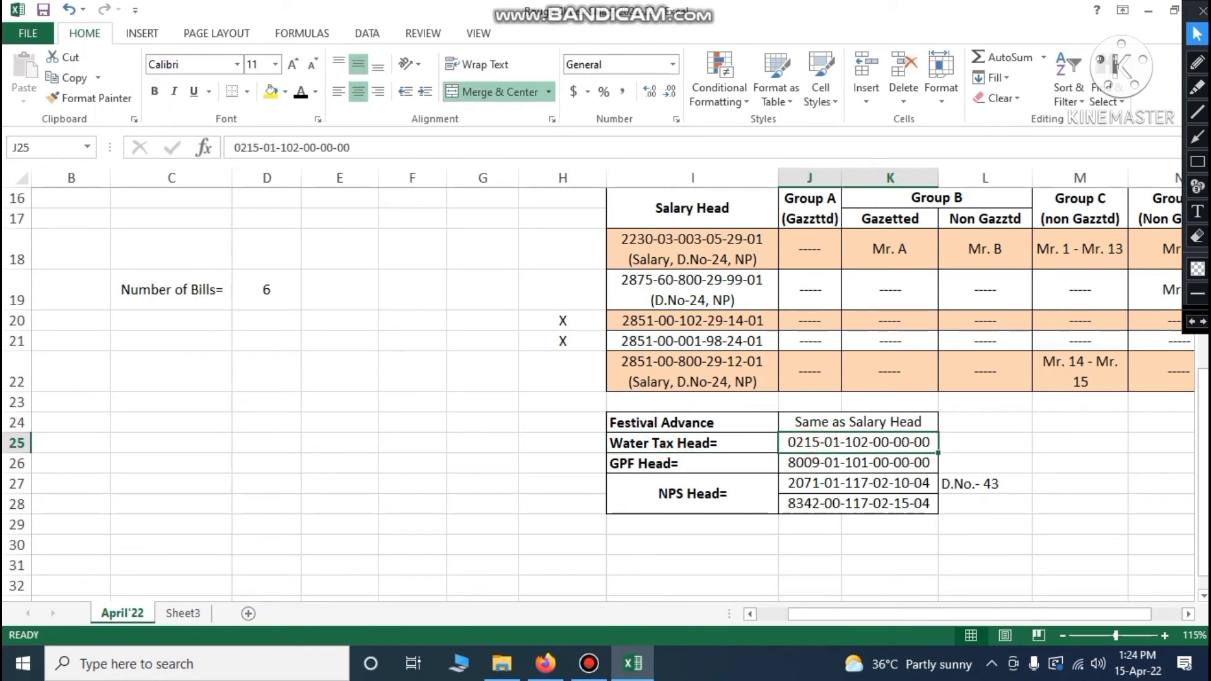
left_click(673, 464)
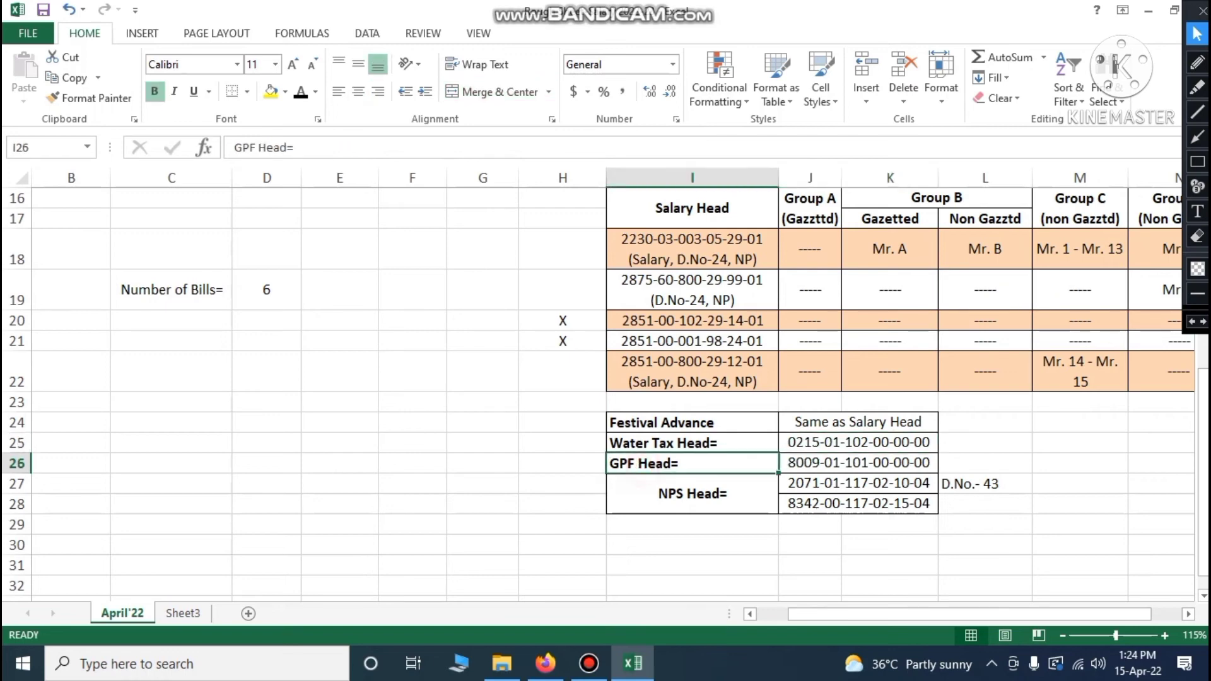
left_click(824, 463)
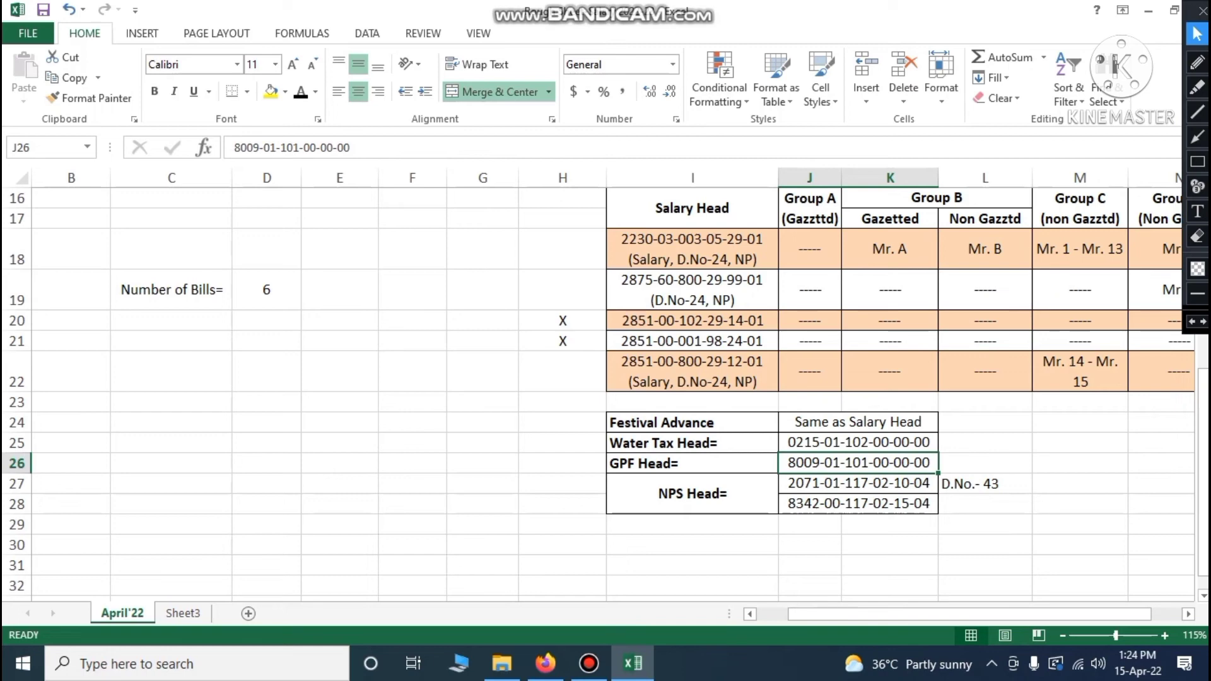
left_click(693, 495)
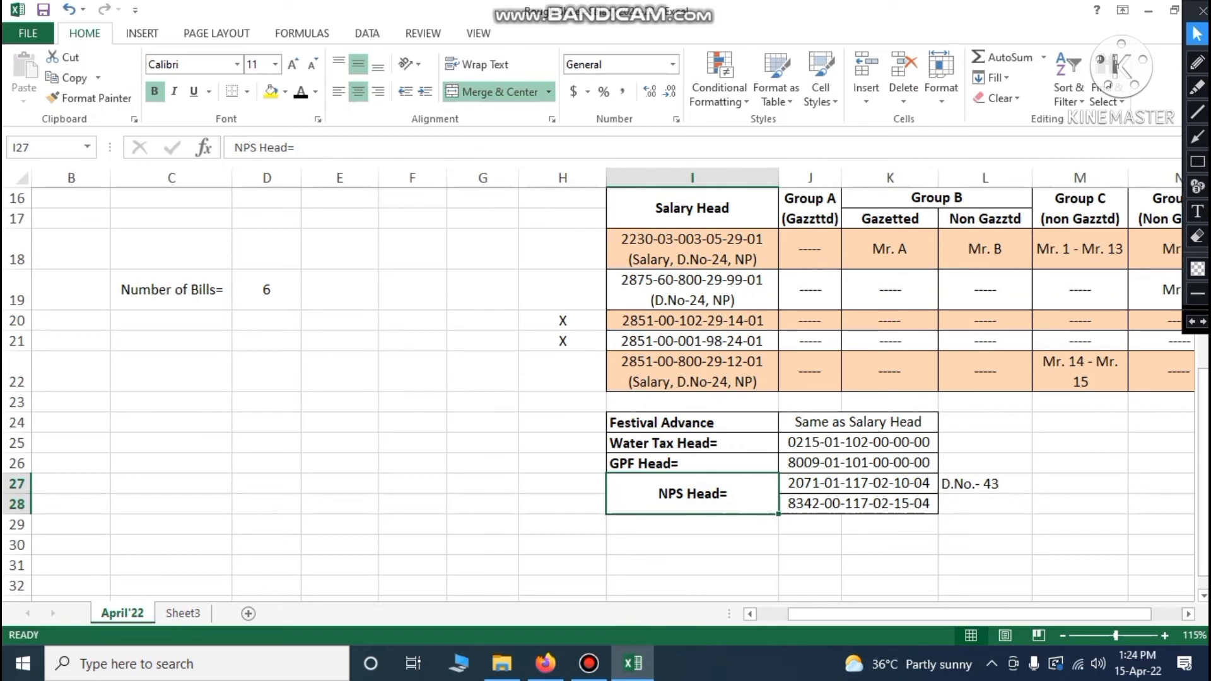
left_click(822, 486)
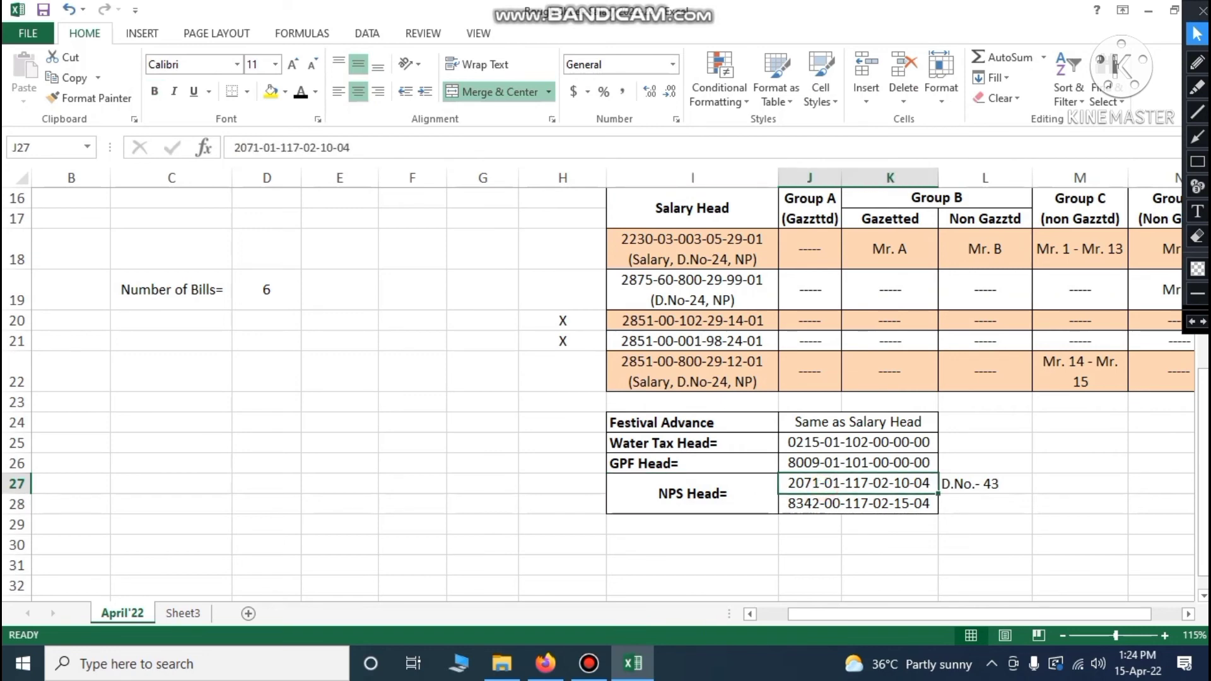
left_click(858, 503)
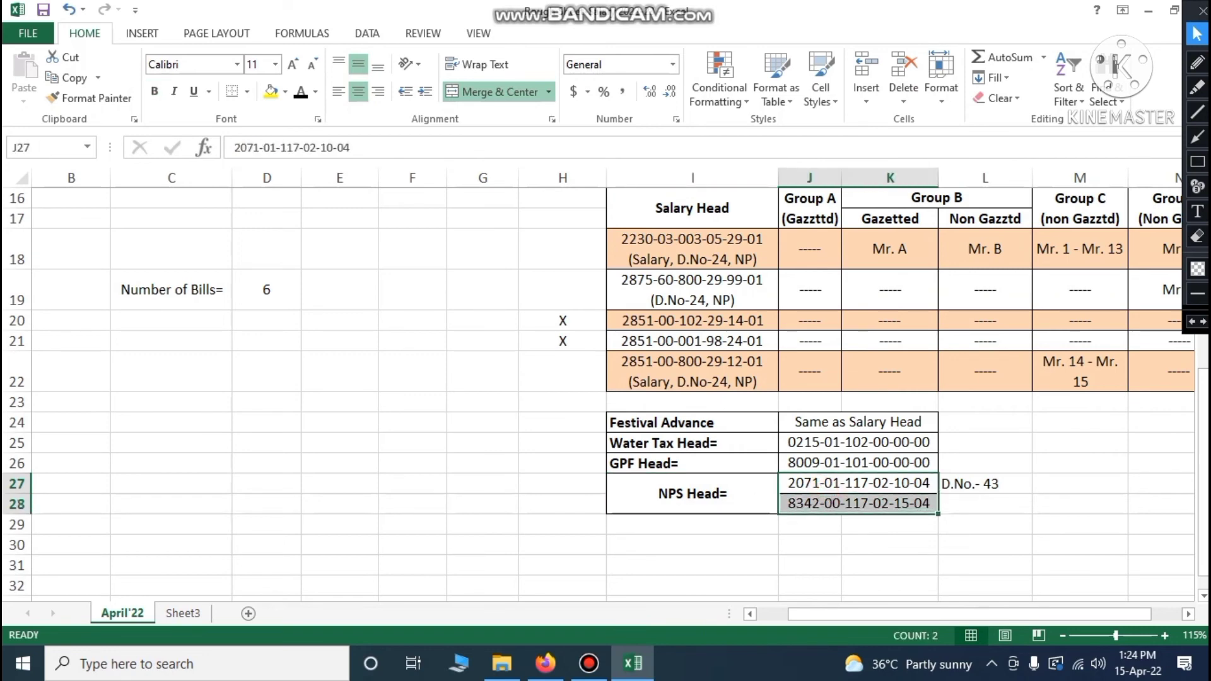
left_click(861, 536)
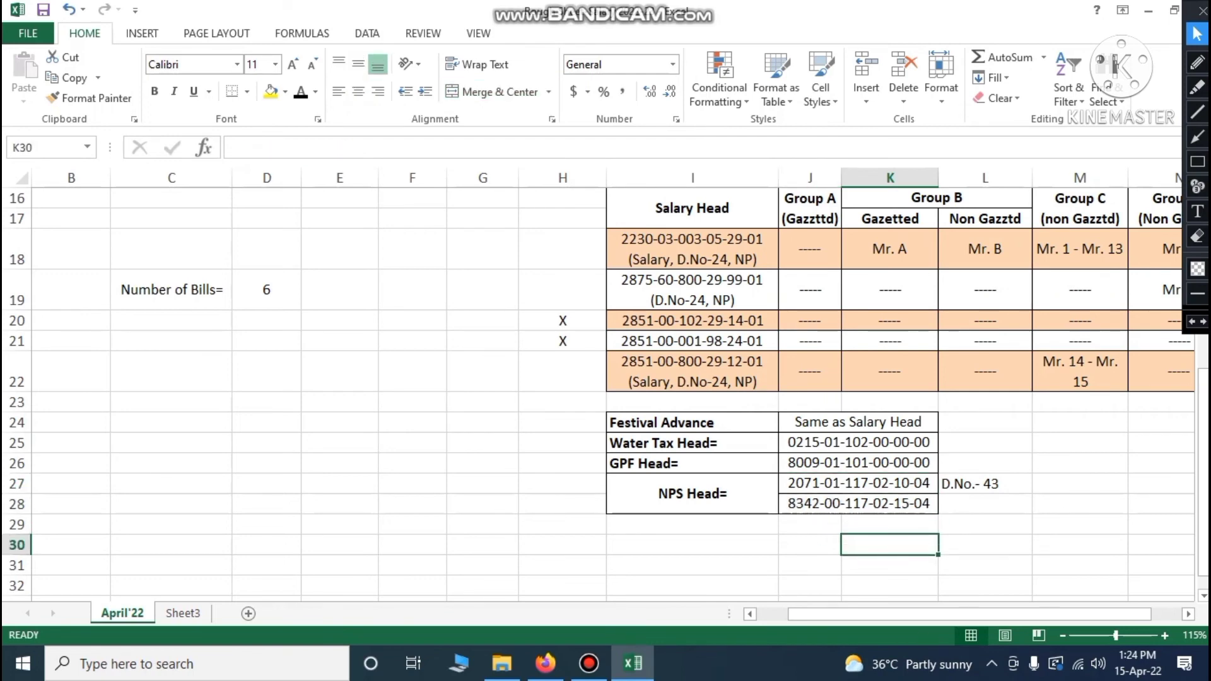
left_click(816, 532)
Select the Gross, Deduction and Net cells for bills 13–18 in Table A
scroll(816, 531, "up", 5)
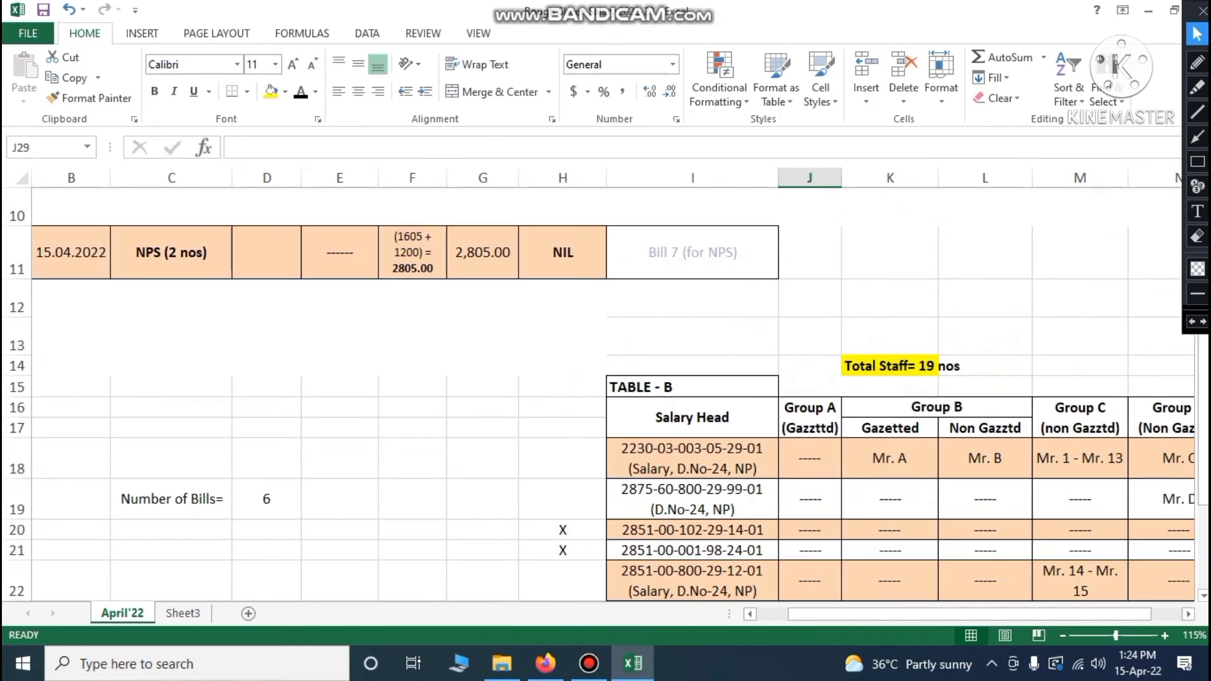
scroll(606, 396, "left", 1)
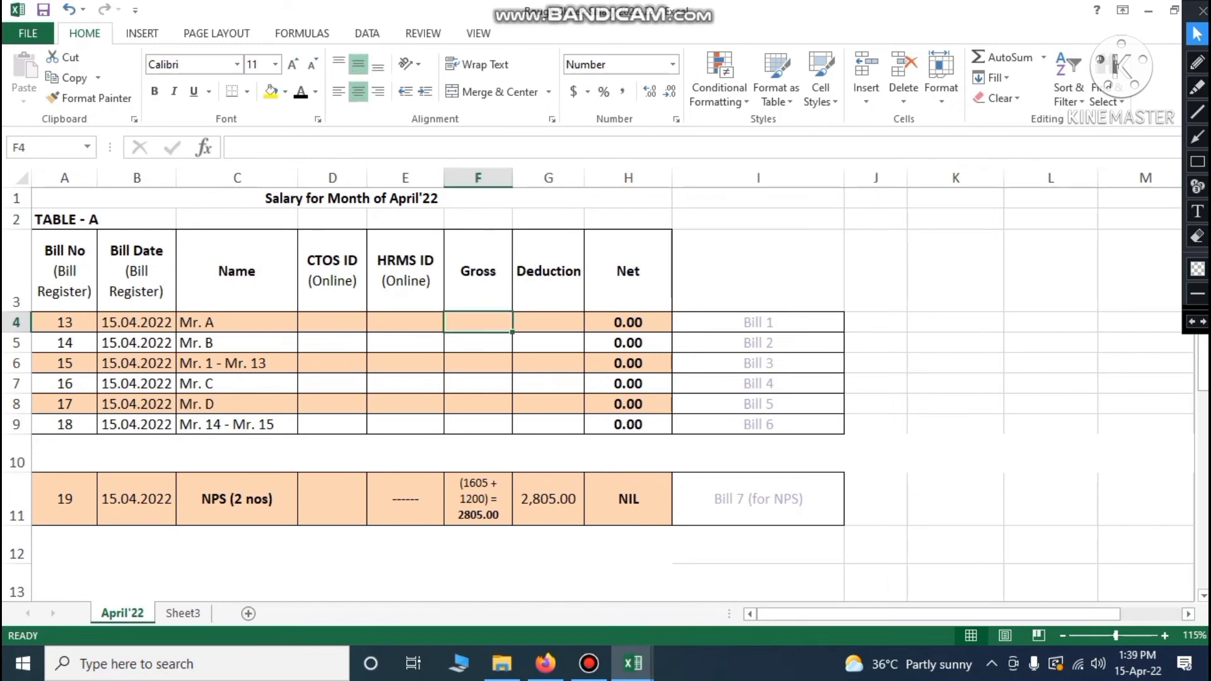
left_click_drag(478, 321, 628, 424)
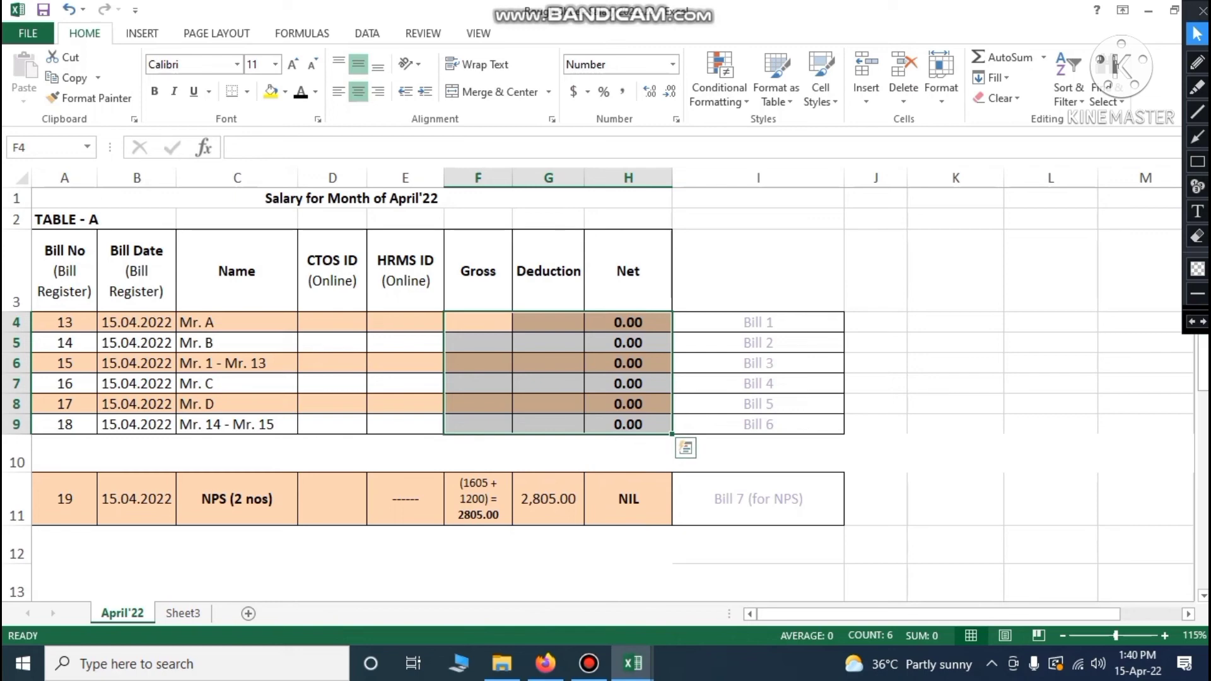
left_click(483, 323)
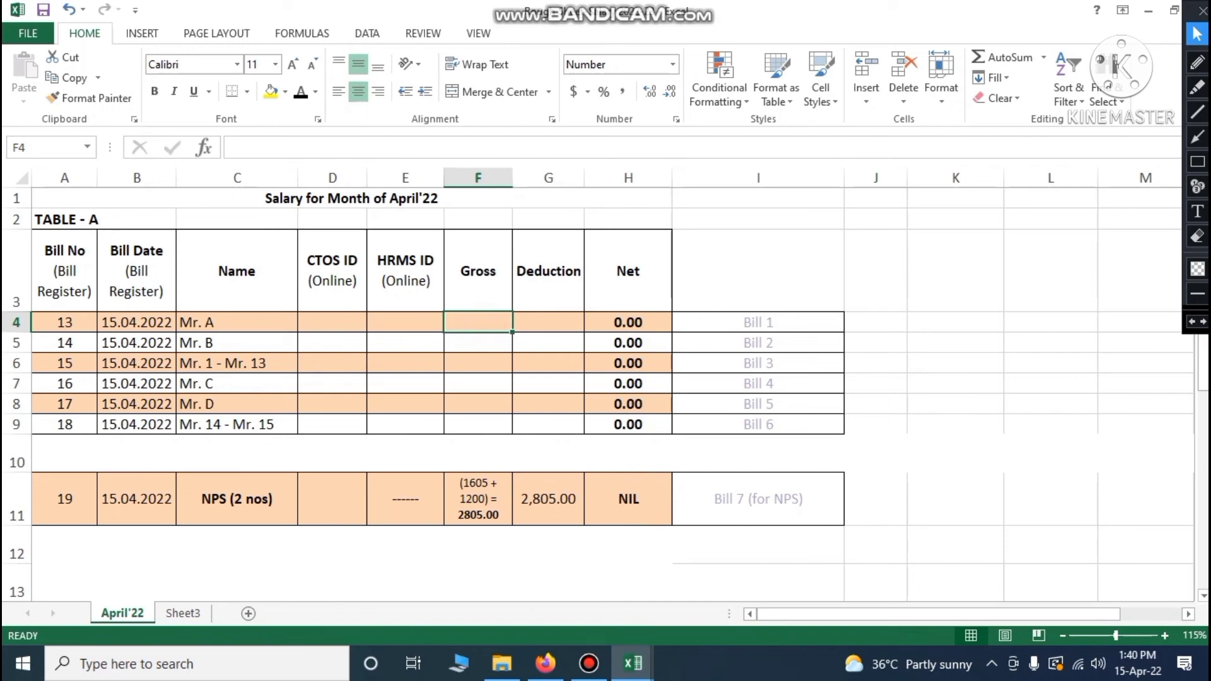
left_click_drag(481, 328, 628, 424)
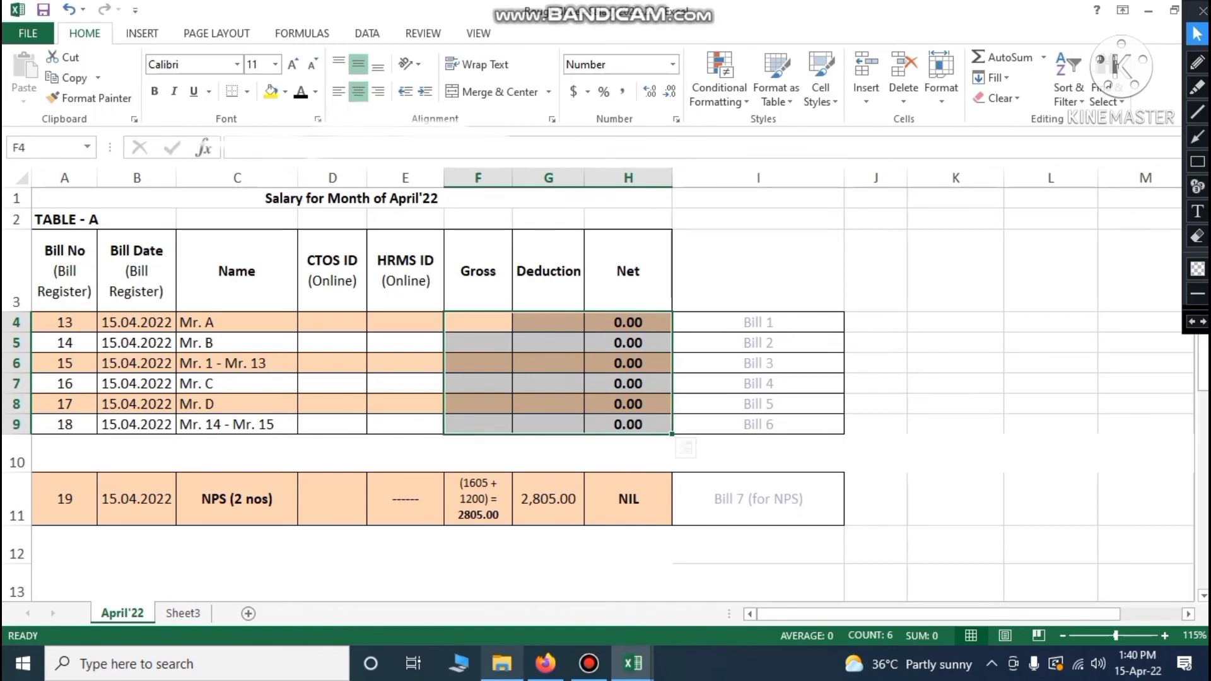
left_click(502, 664)
Refresh the Hrms video folder, select Staff Position 2022-23, and bring up its Excel window
right_click(261, 348)
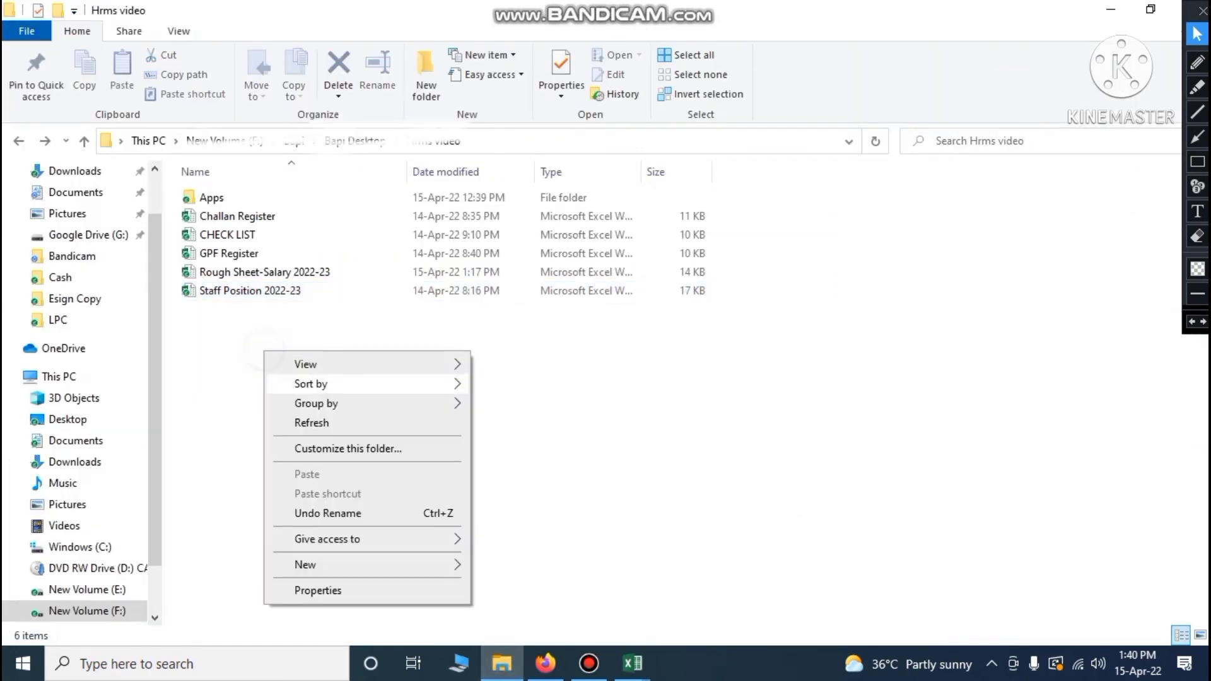
left_click(337, 421)
left_click(279, 292)
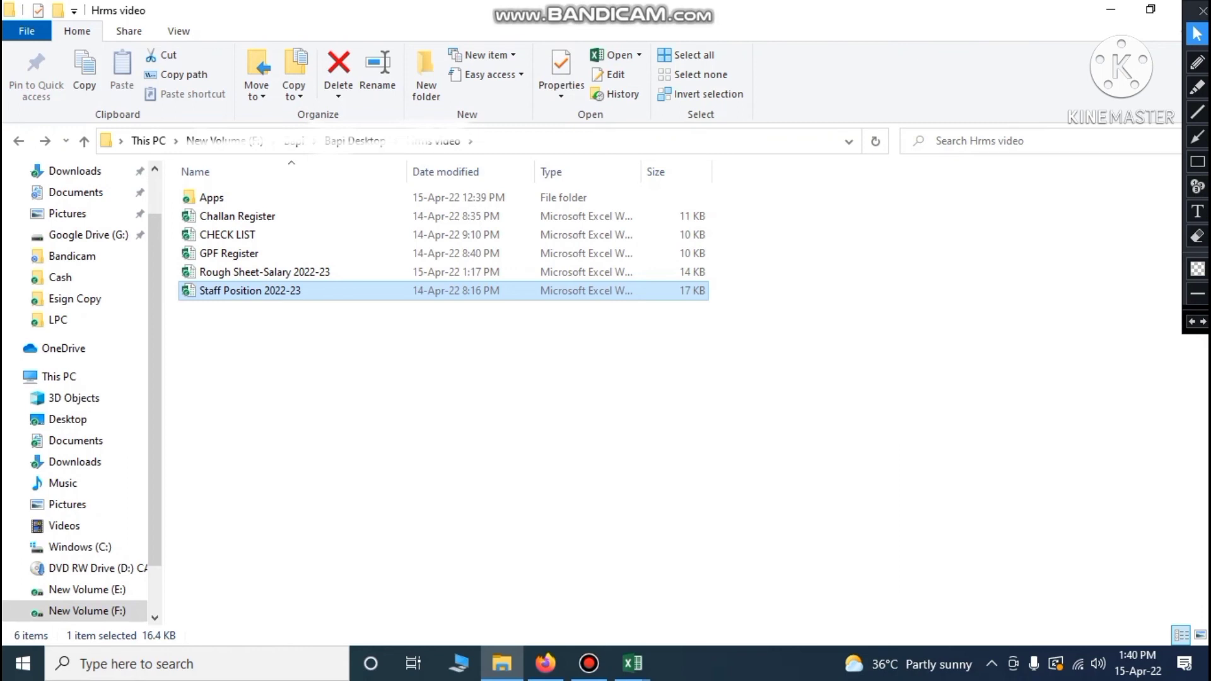
mouse_move(633, 663)
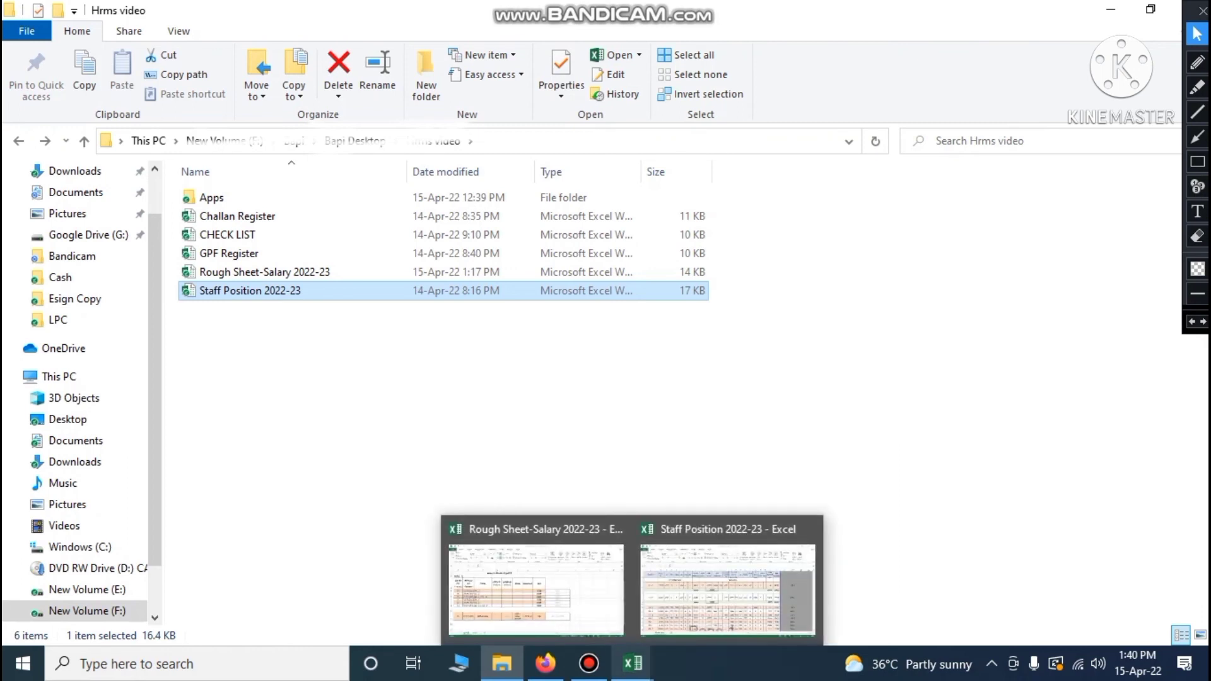
left_click(727, 590)
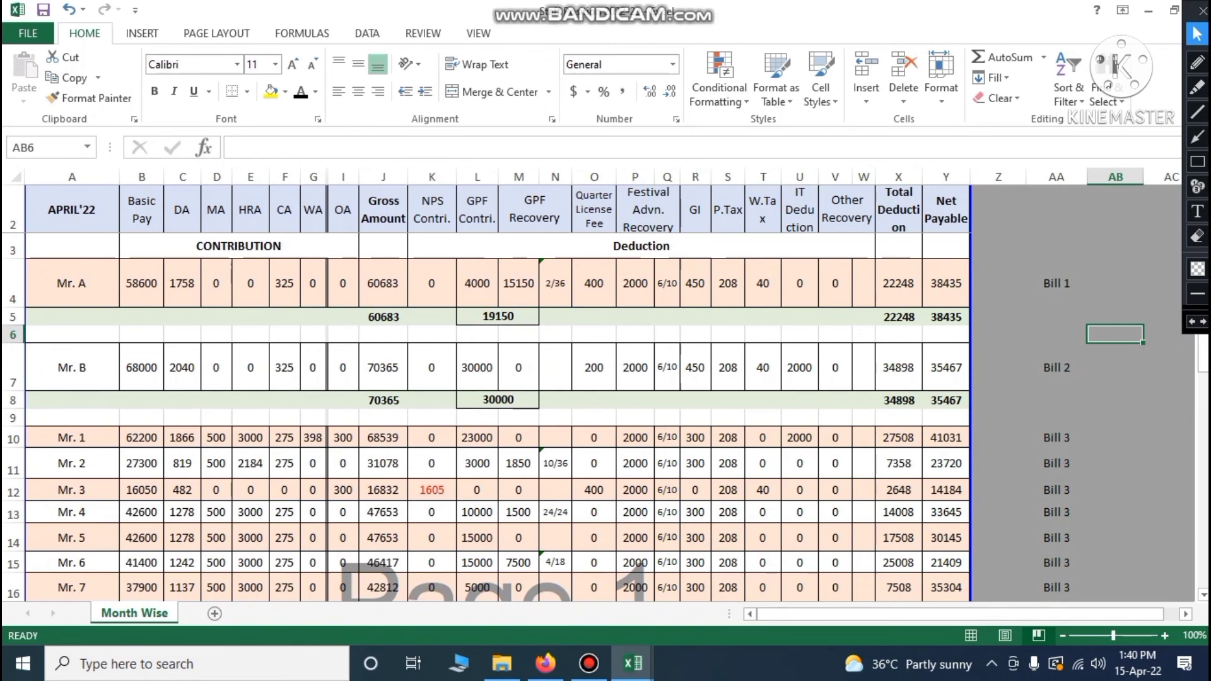
left_click(13, 208)
left_click_drag(57, 208, 946, 211)
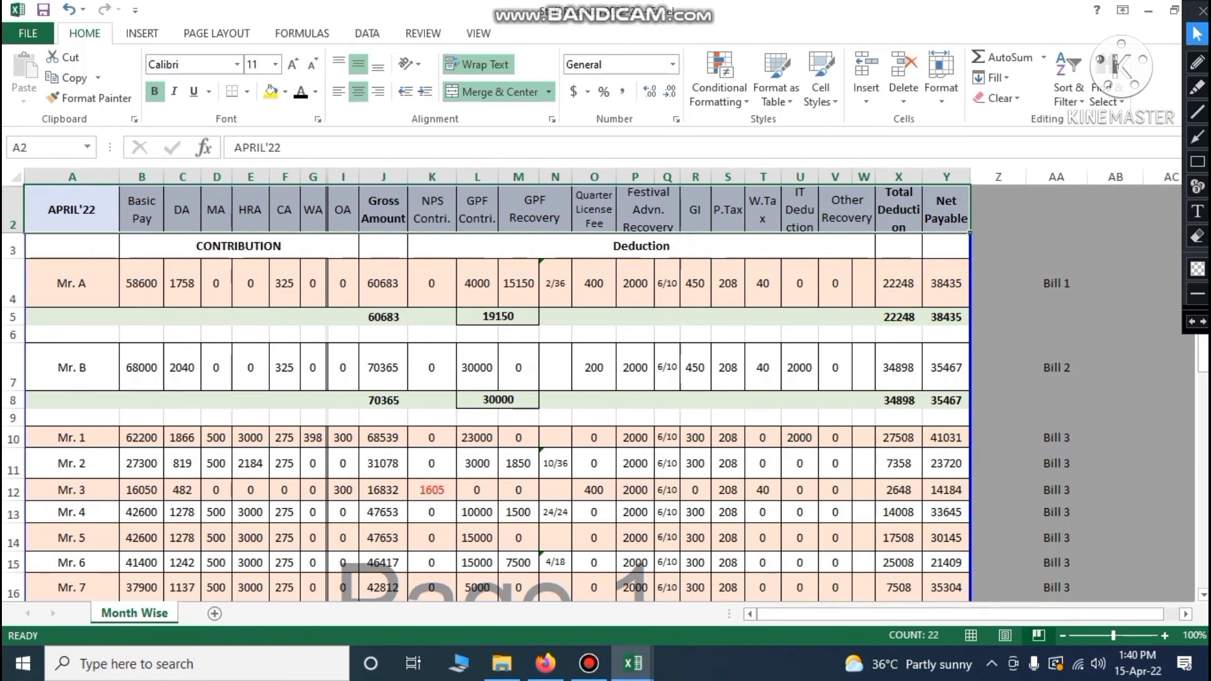
left_click(250, 400)
left_click(142, 211)
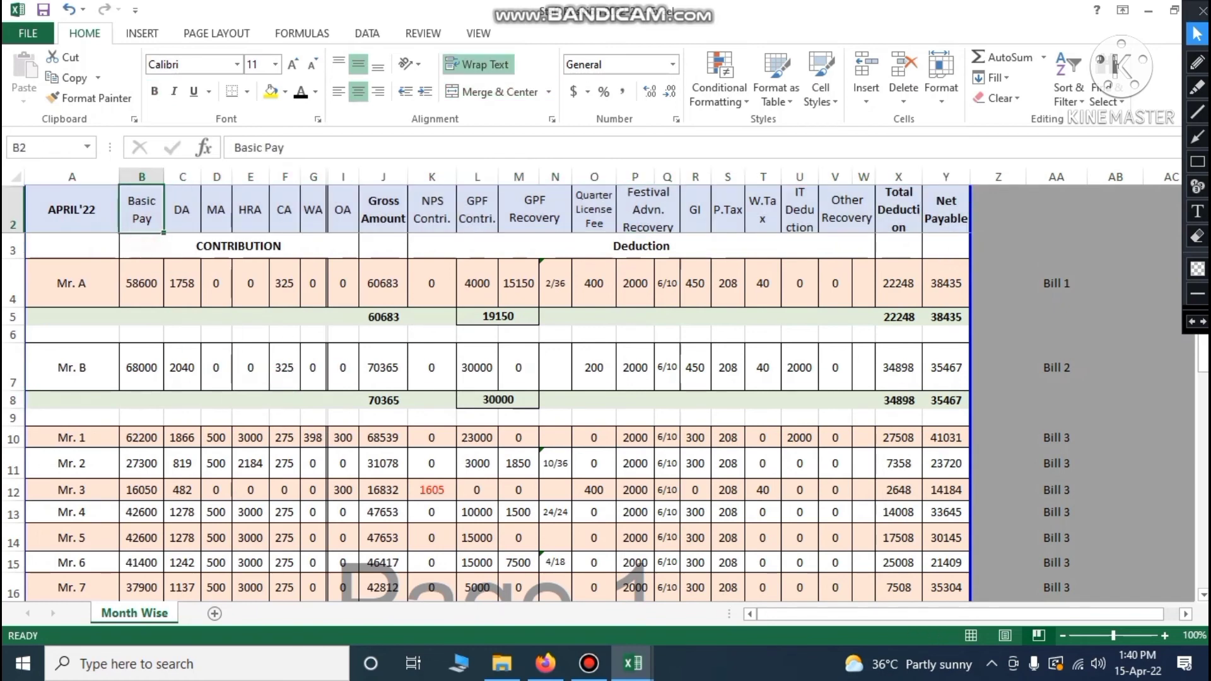
left_click(182, 212)
left_click(304, 221)
left_click(342, 221)
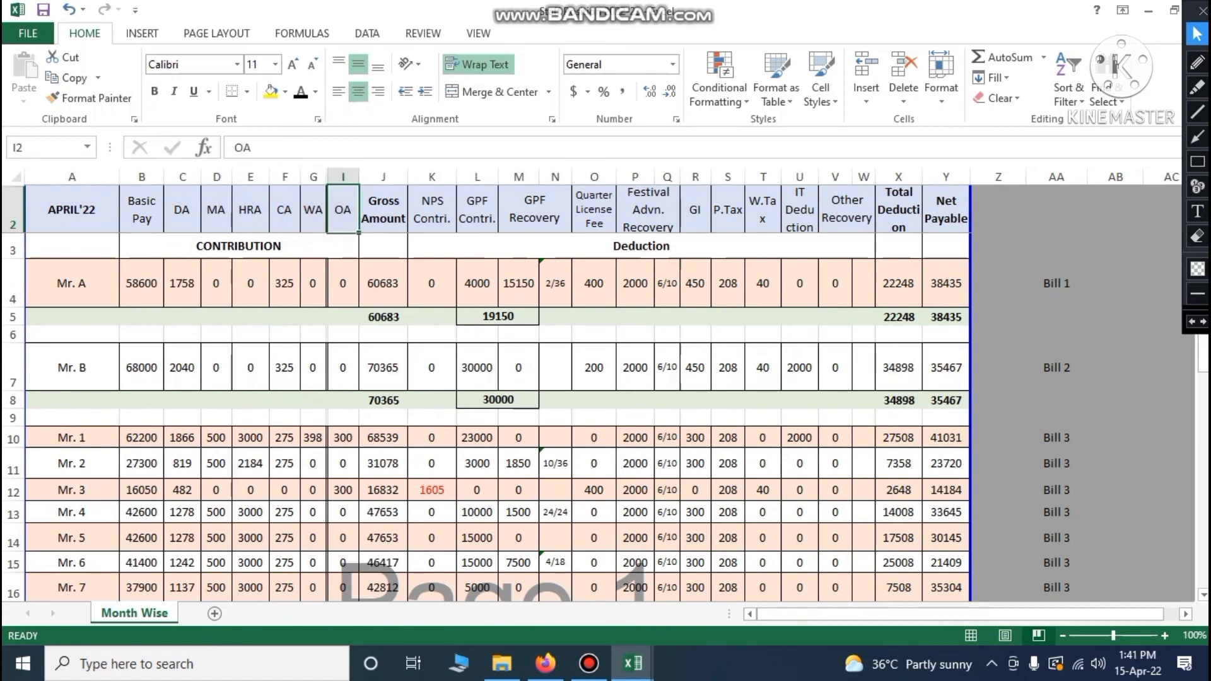
left_click(383, 211)
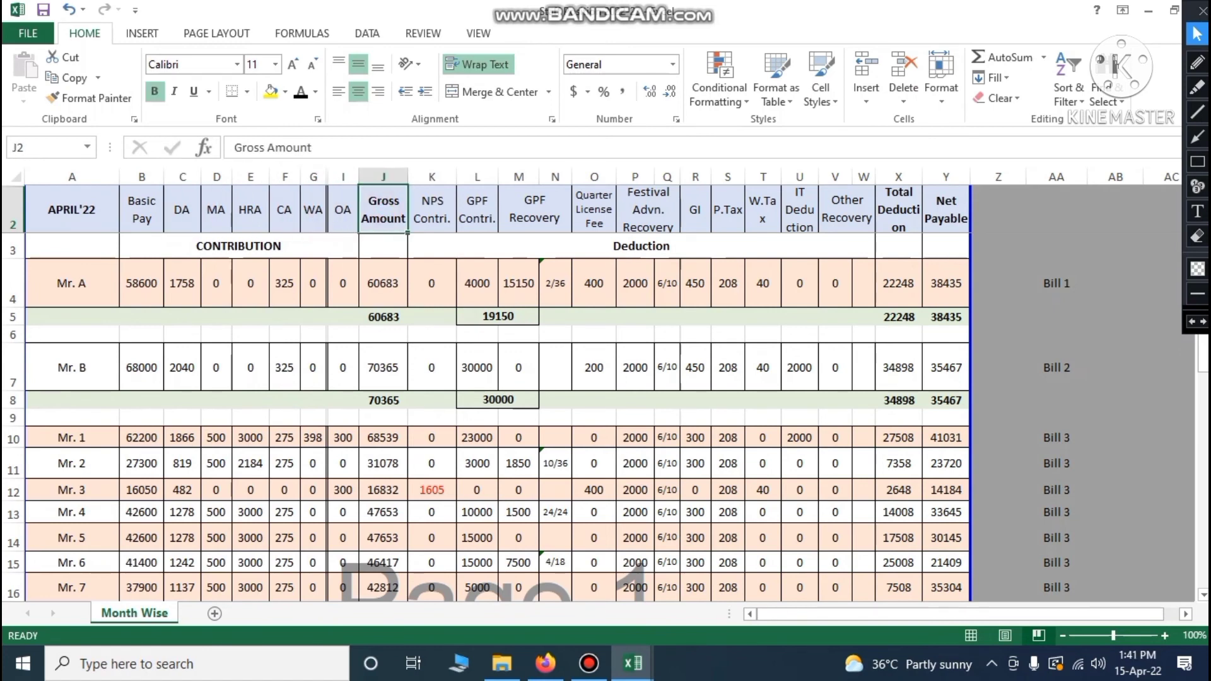
left_click_drag(433, 211, 864, 212)
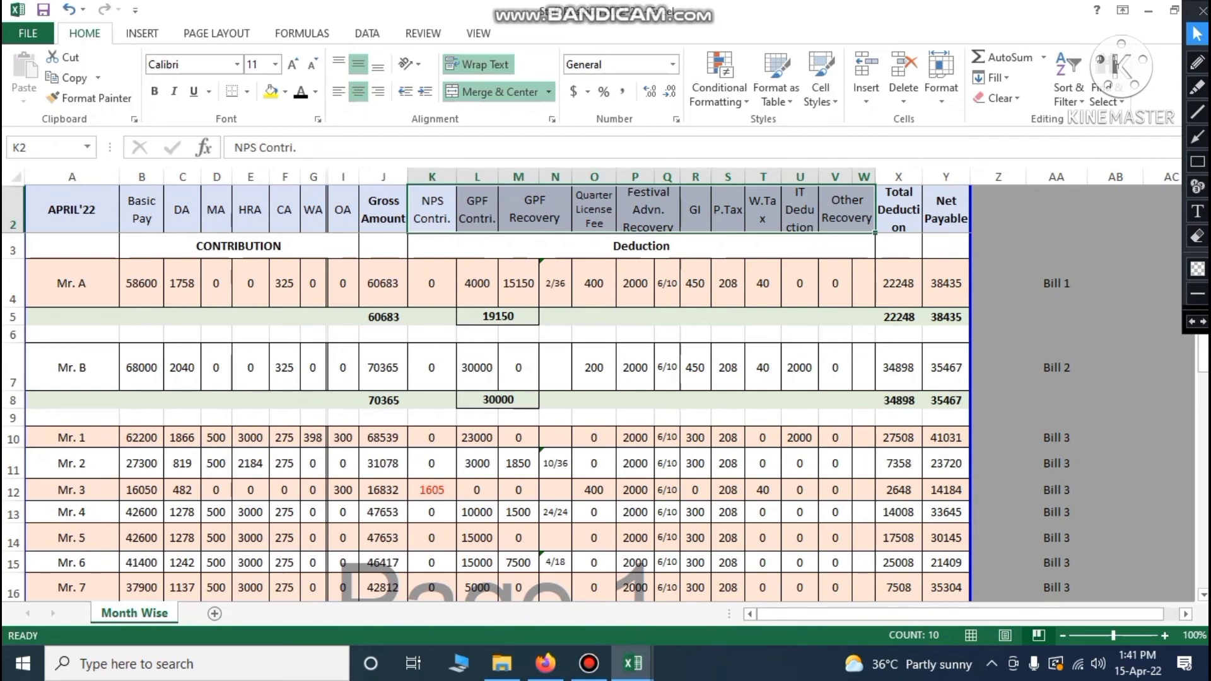
left_click(604, 216)
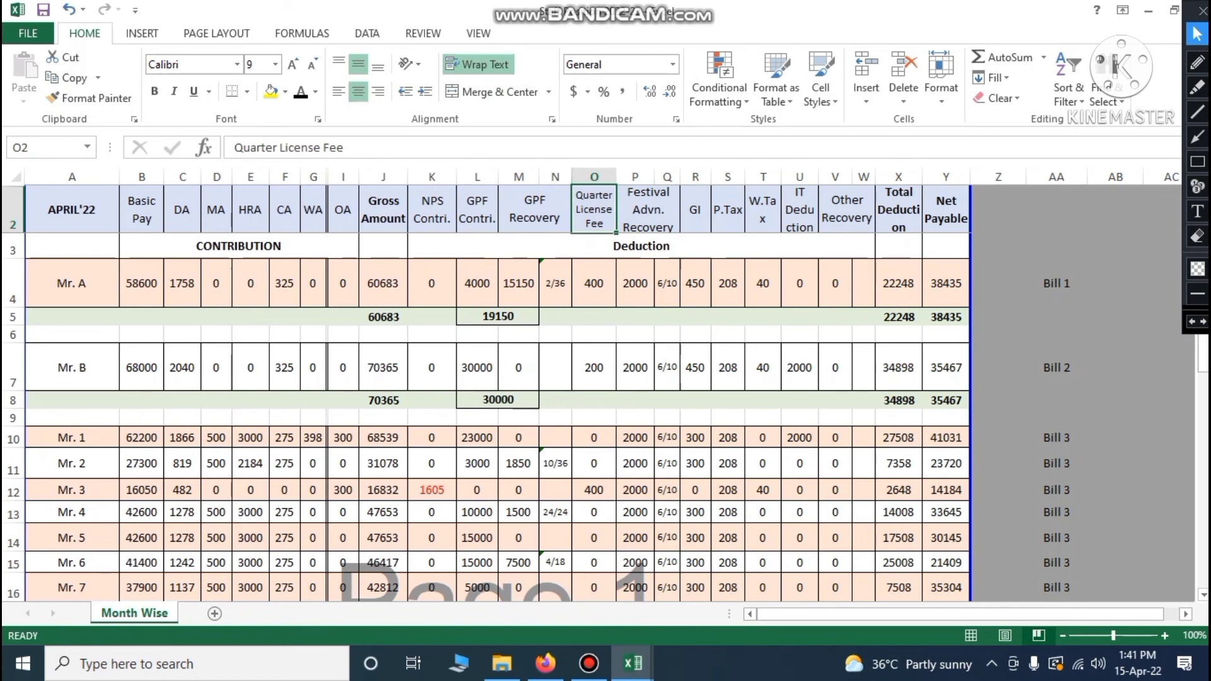
left_click(649, 214)
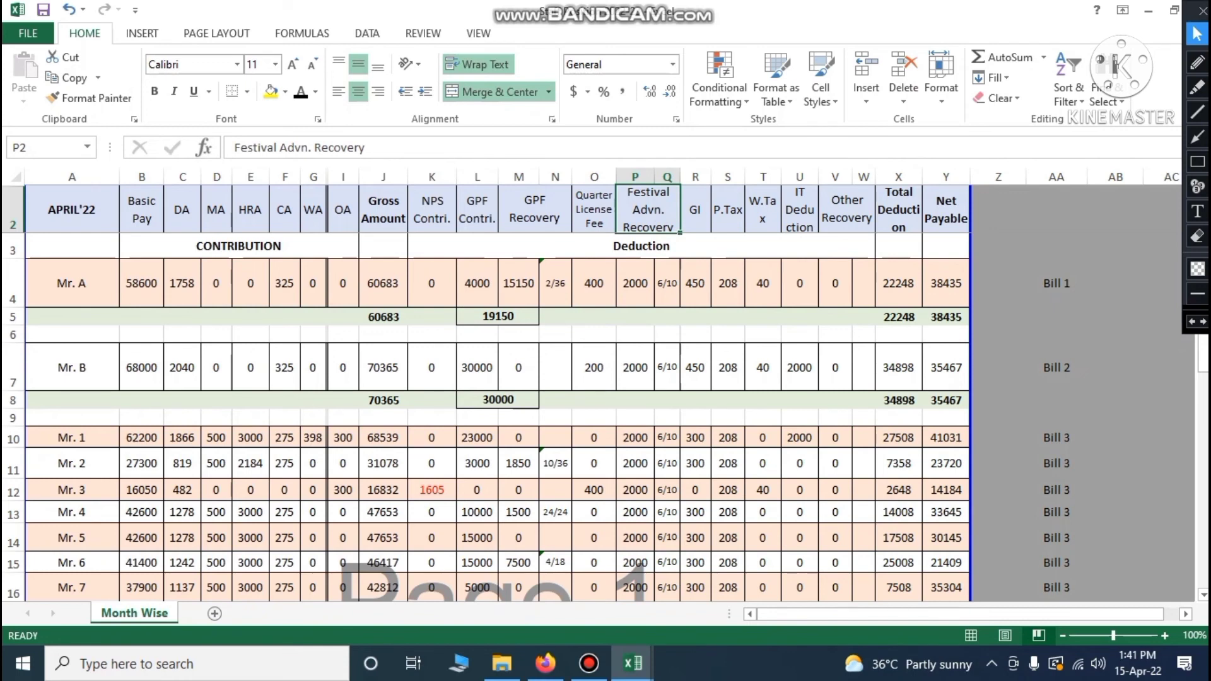
left_click(695, 217)
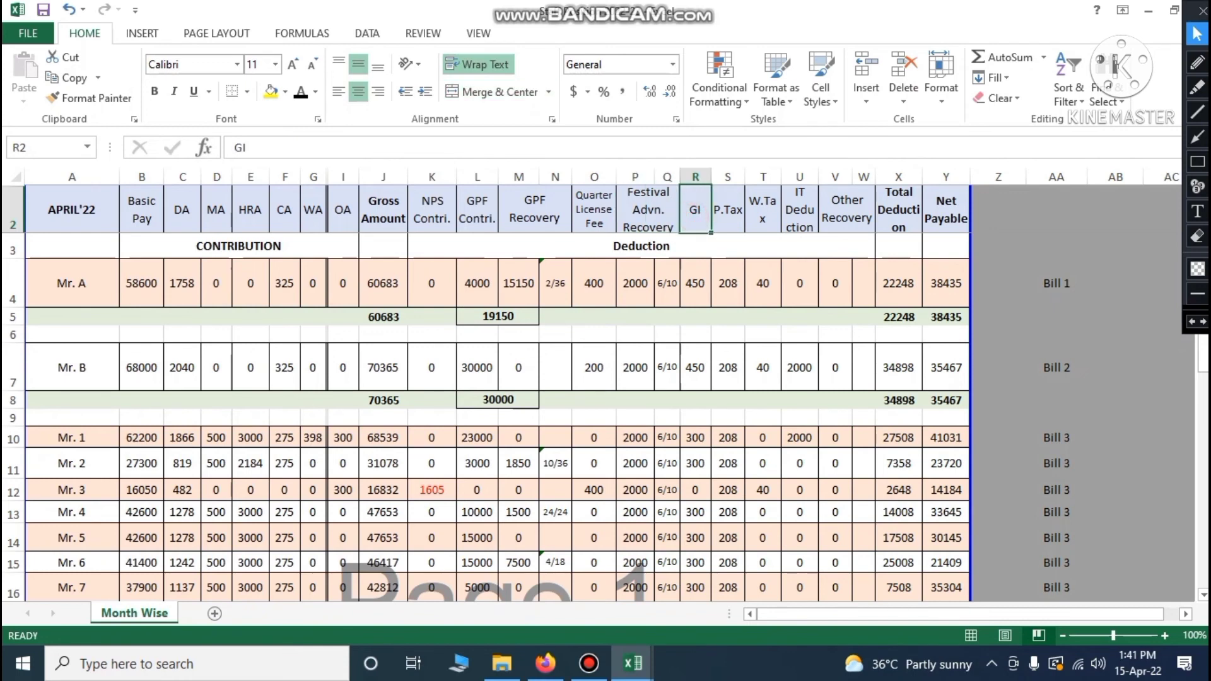
left_click(728, 213)
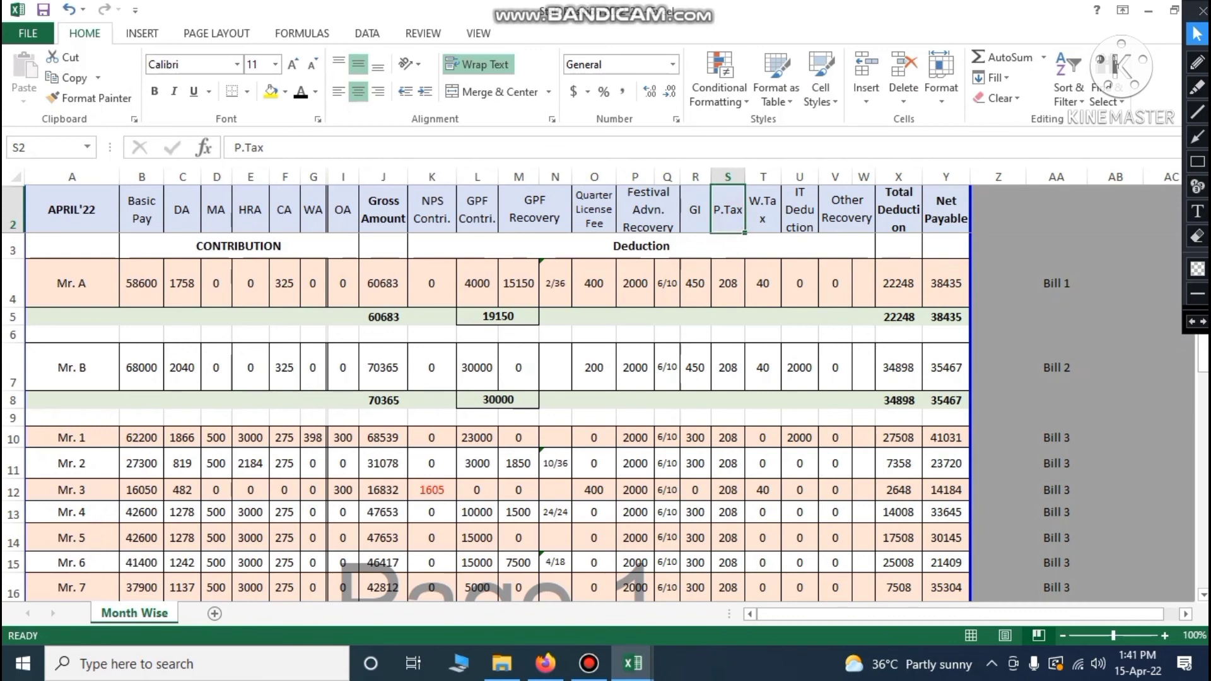
left_click(764, 218)
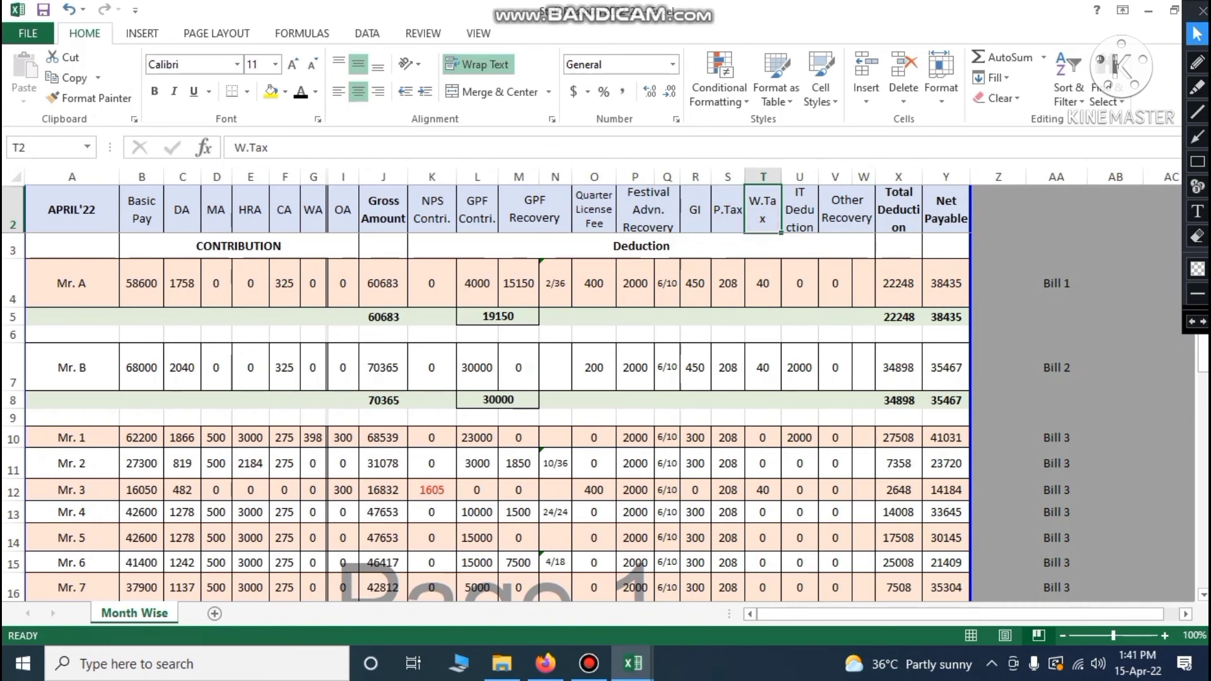
left_click(804, 222)
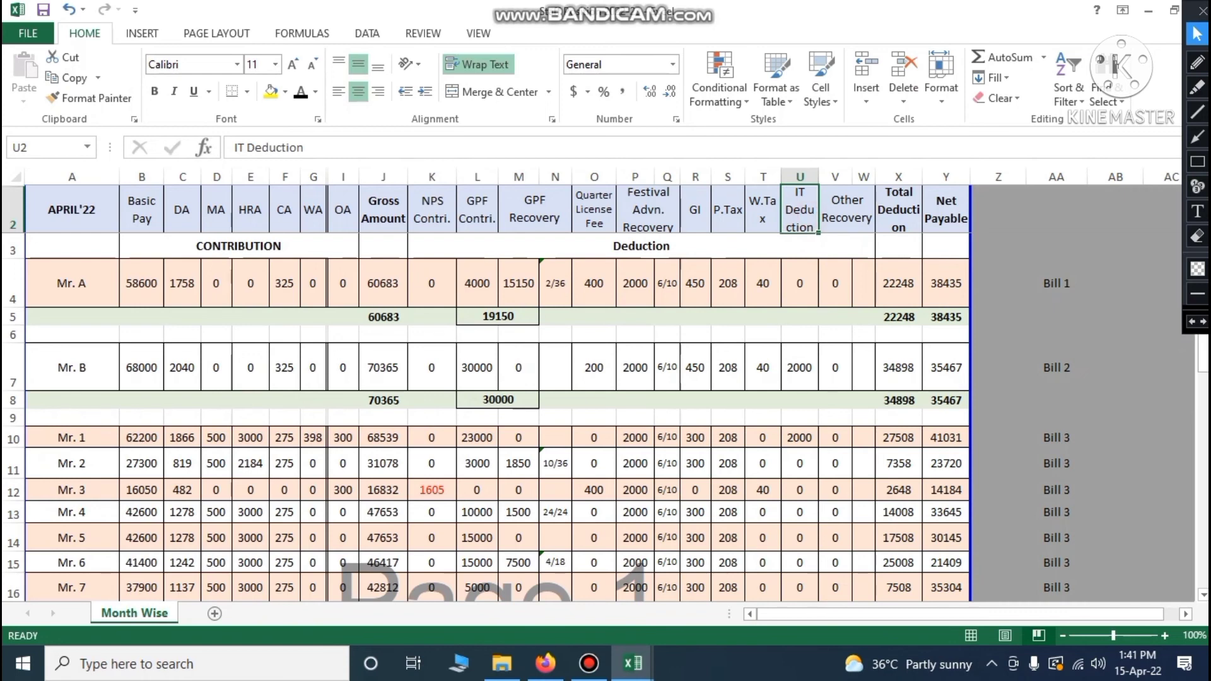
left_click(827, 217)
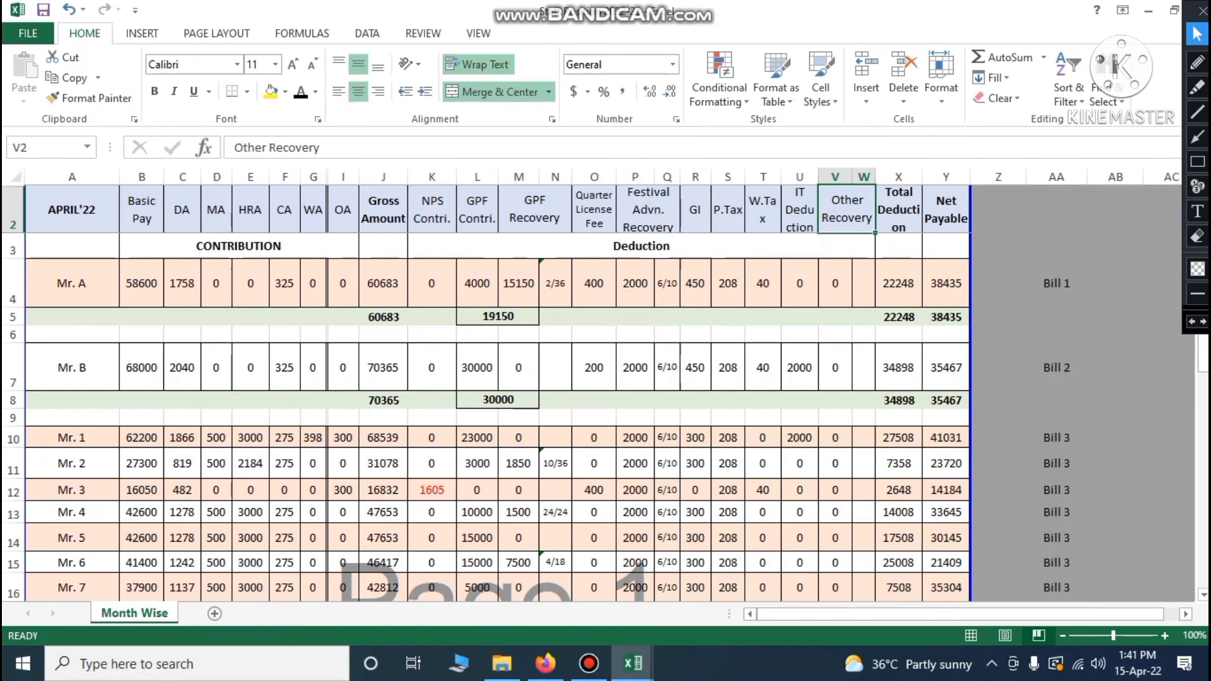
left_click_drag(432, 208, 847, 208)
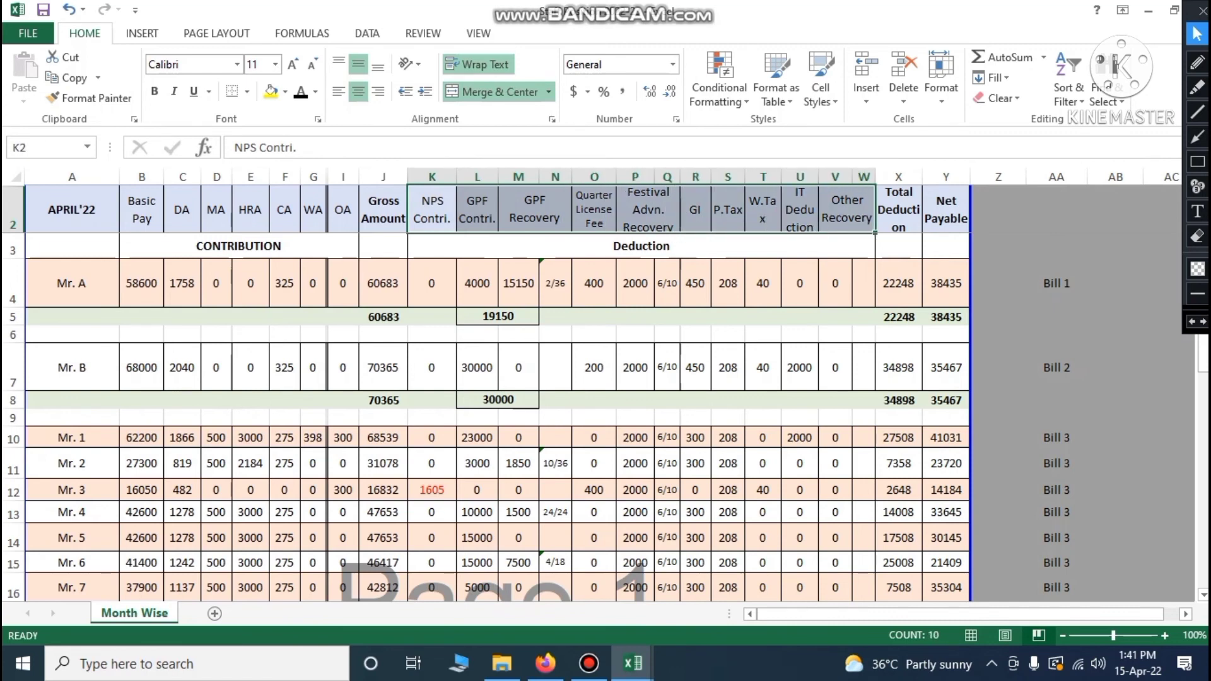
left_click(899, 209)
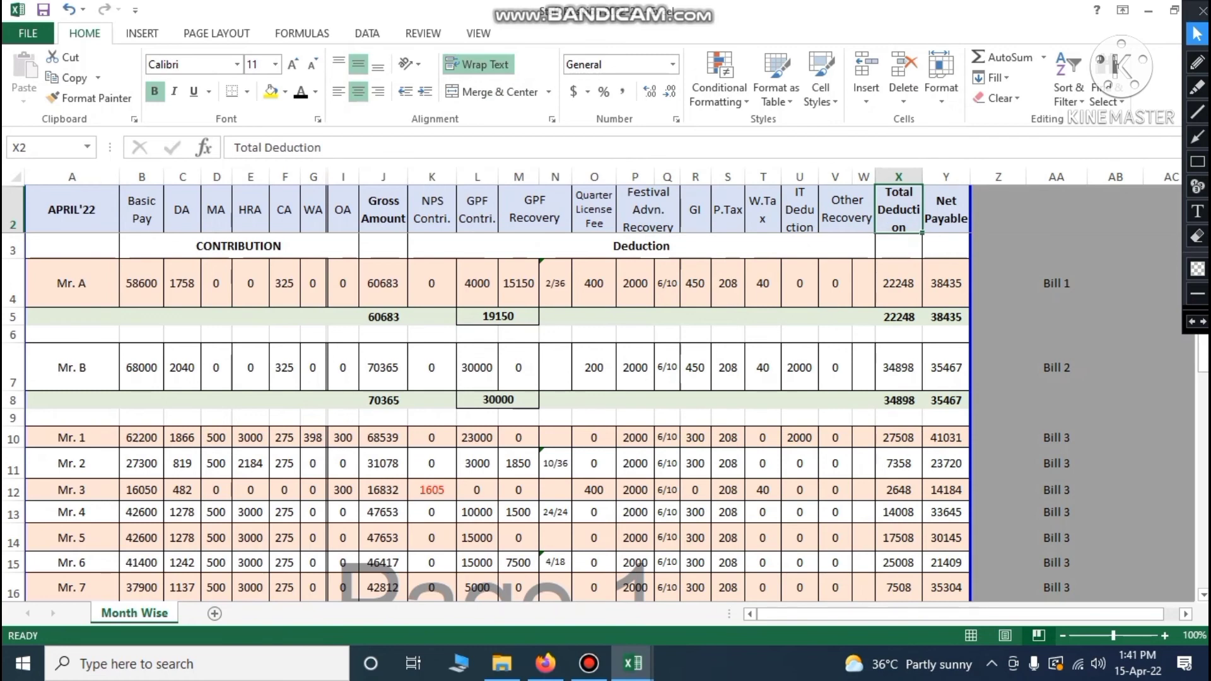
left_click(957, 212)
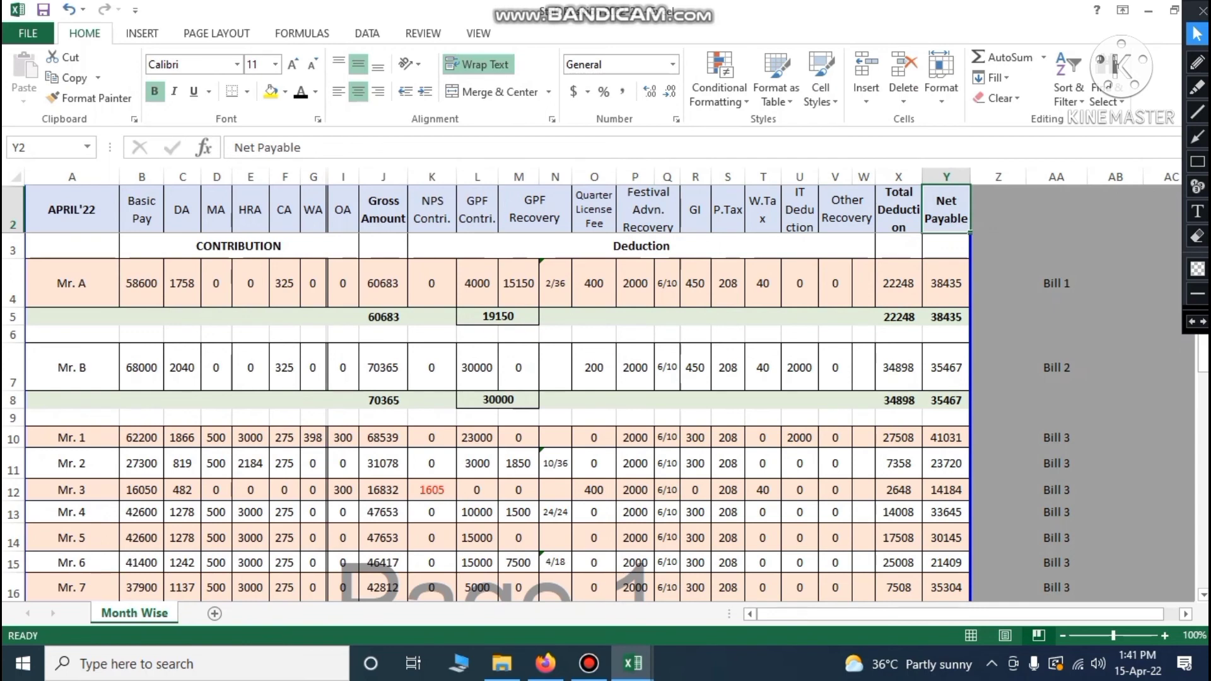
left_click(384, 209)
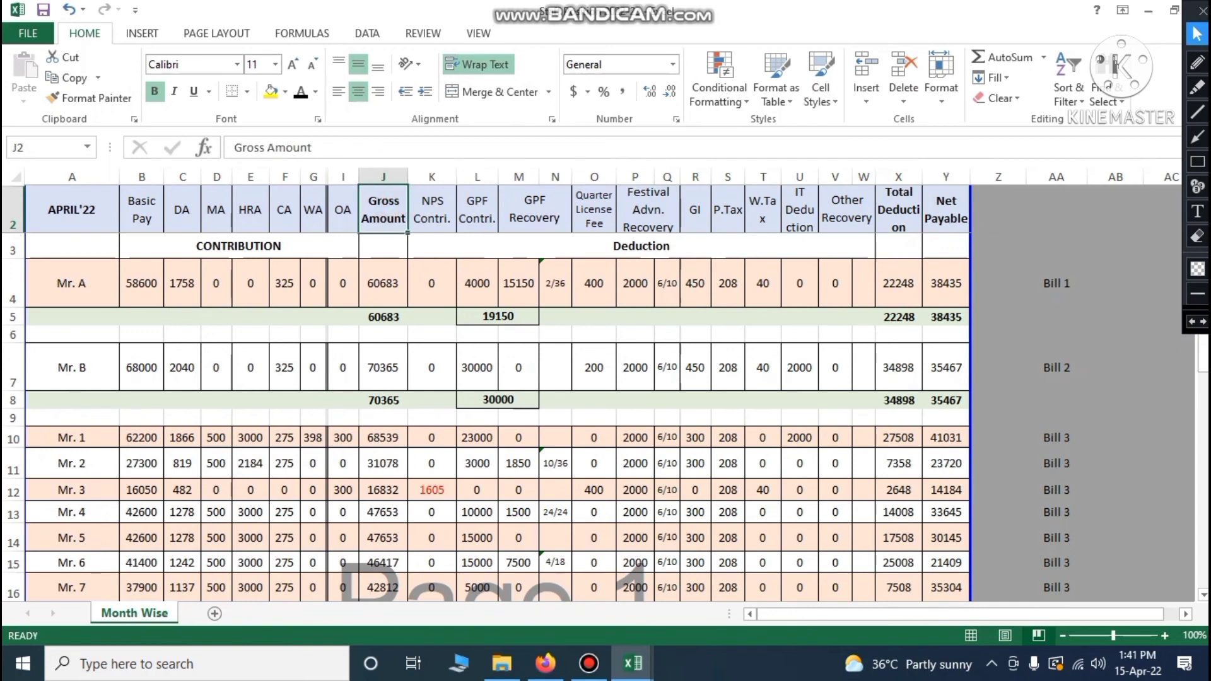
left_click(900, 210)
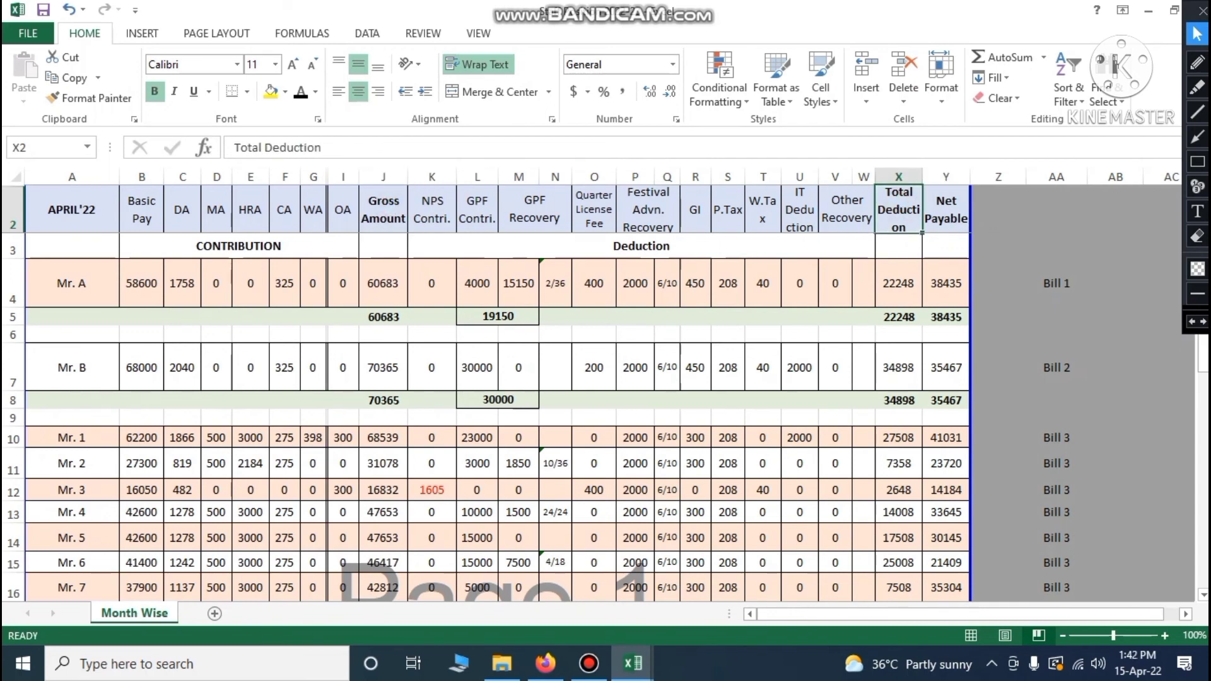
left_click(947, 211)
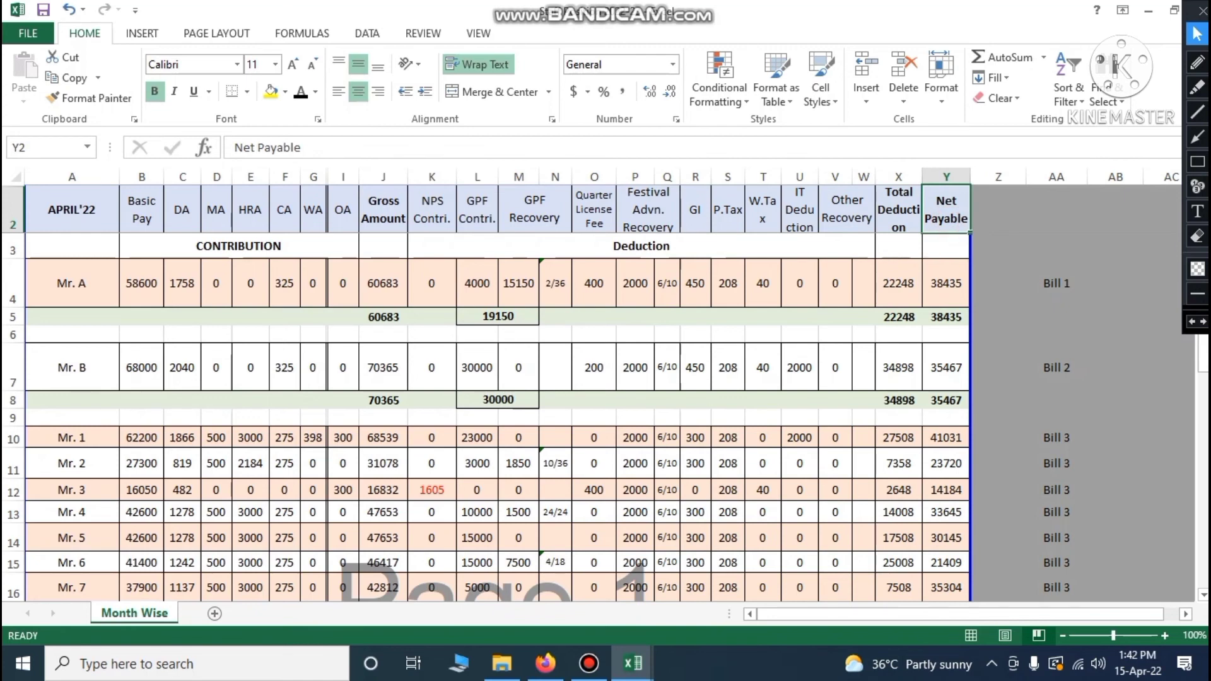
left_click(13, 281)
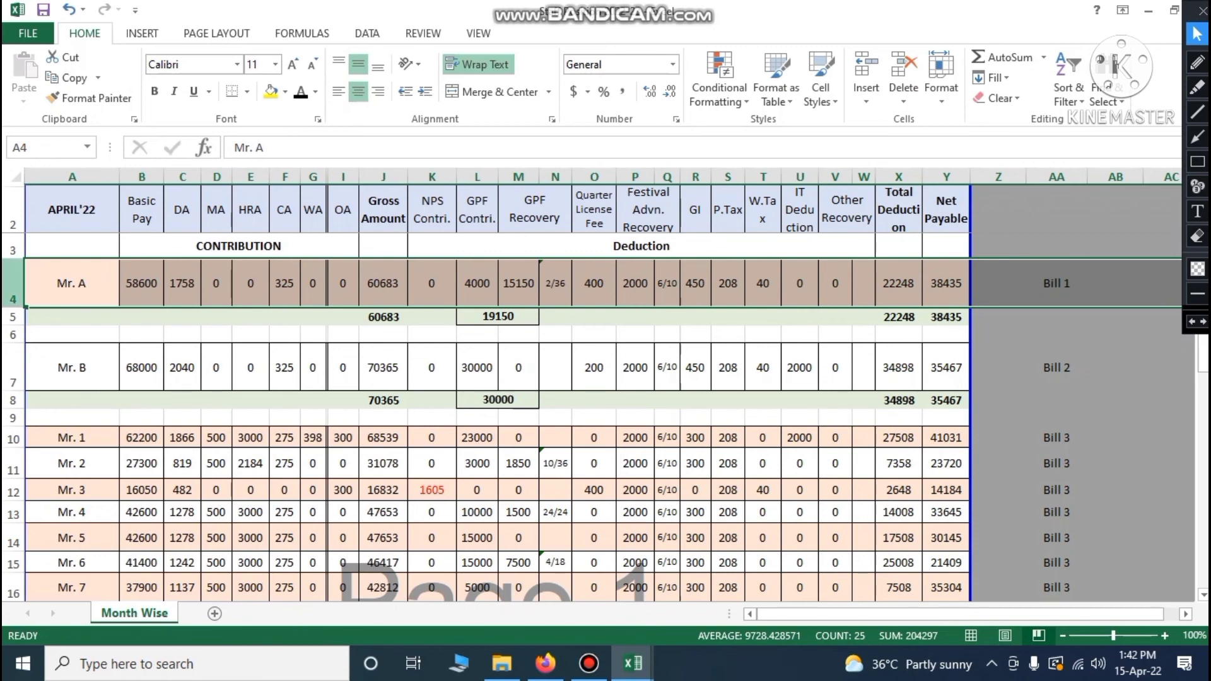
left_click(1052, 282)
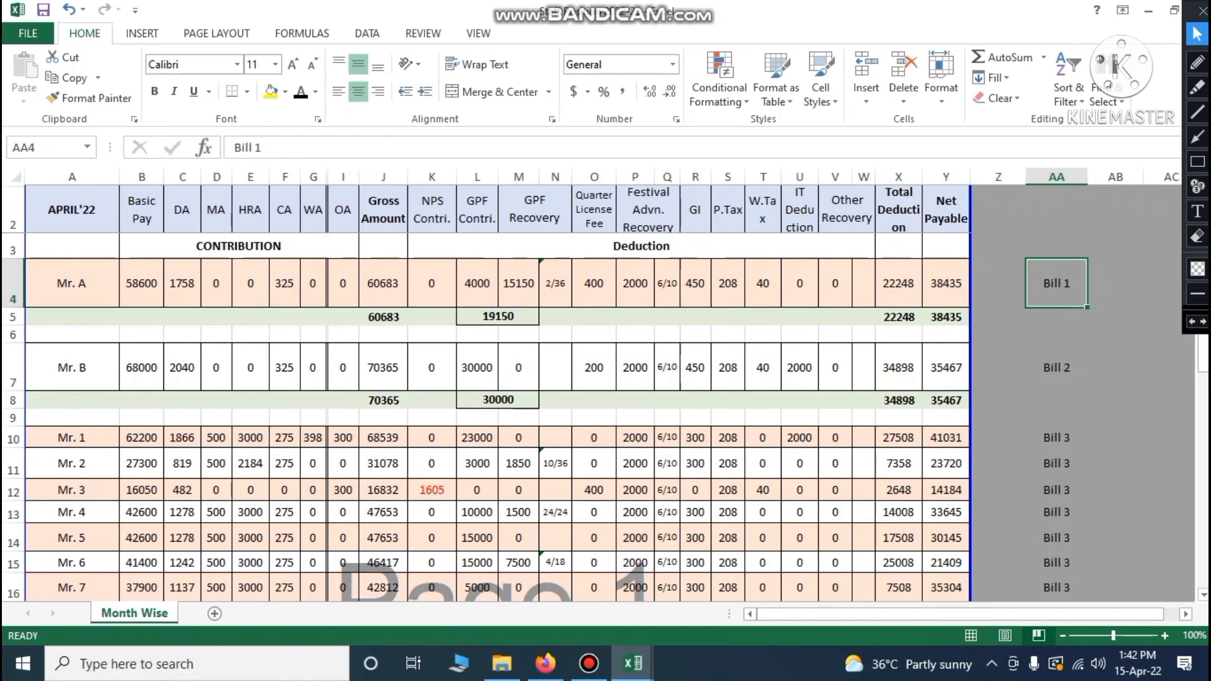
left_click(12, 282)
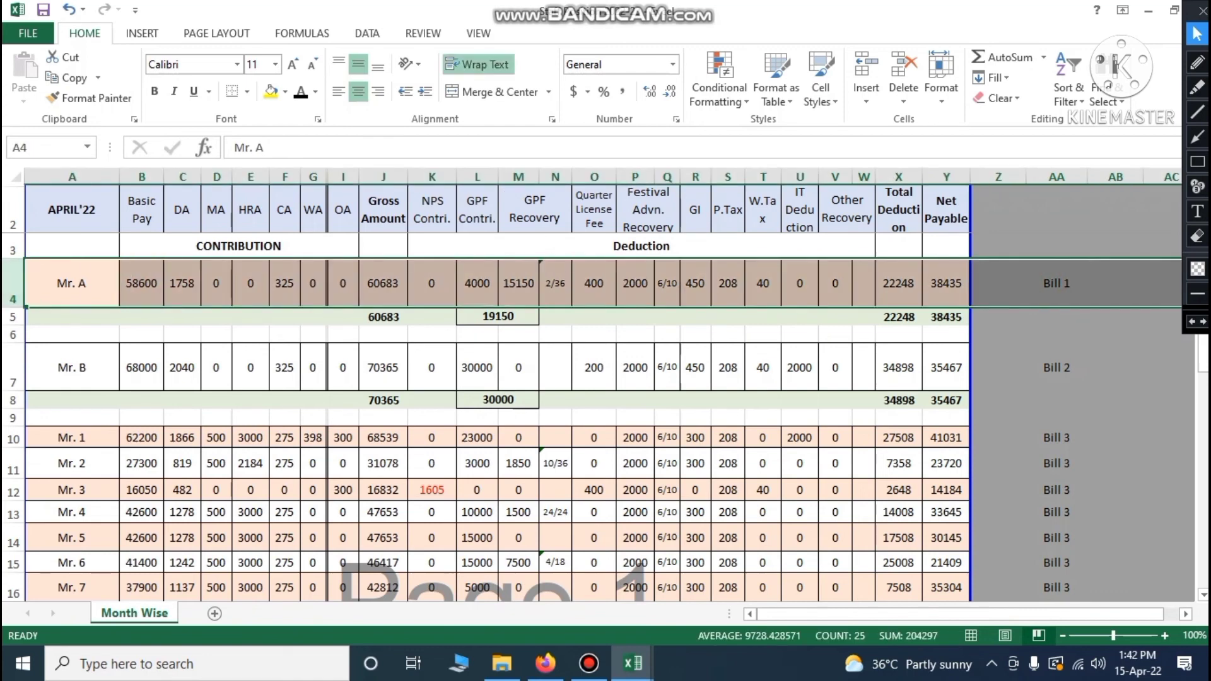
left_click(383, 317)
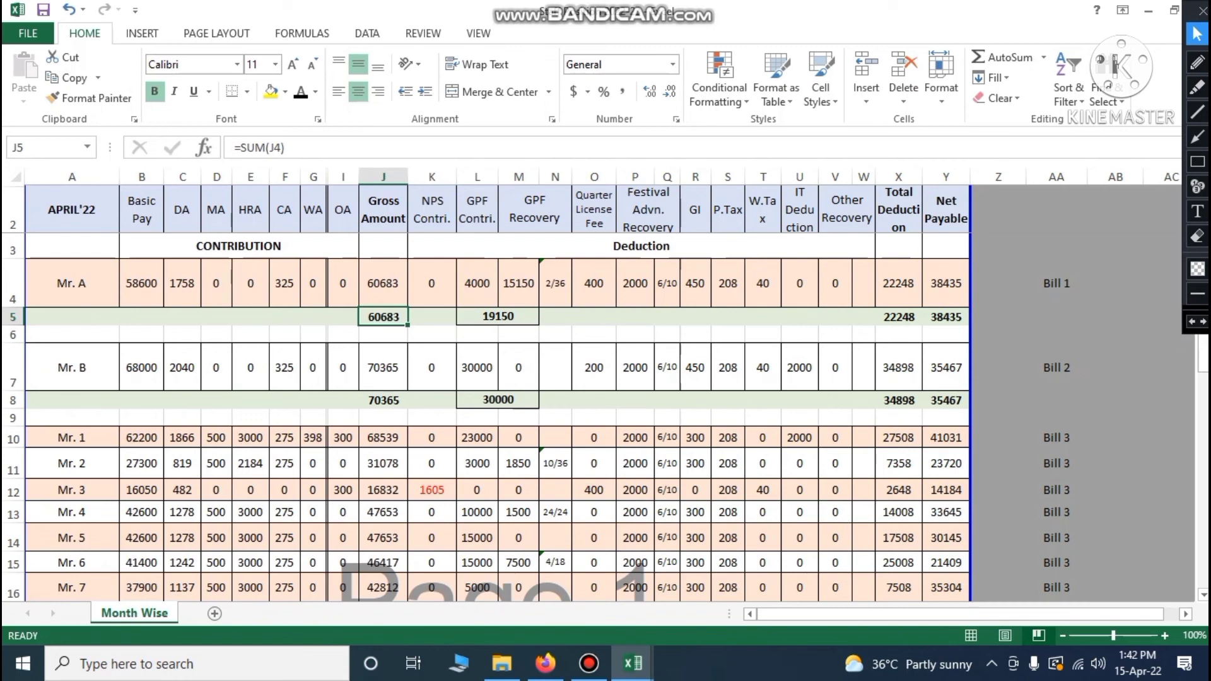
left_click(503, 318)
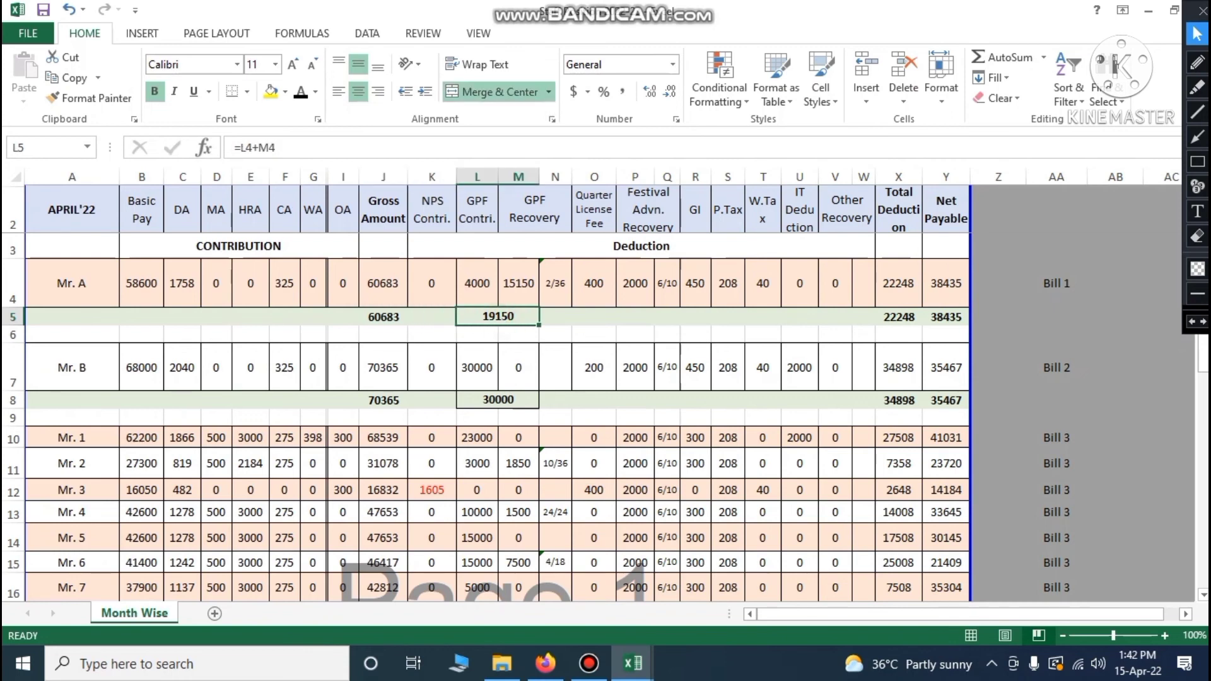
left_click(483, 281)
key("shift+Right")
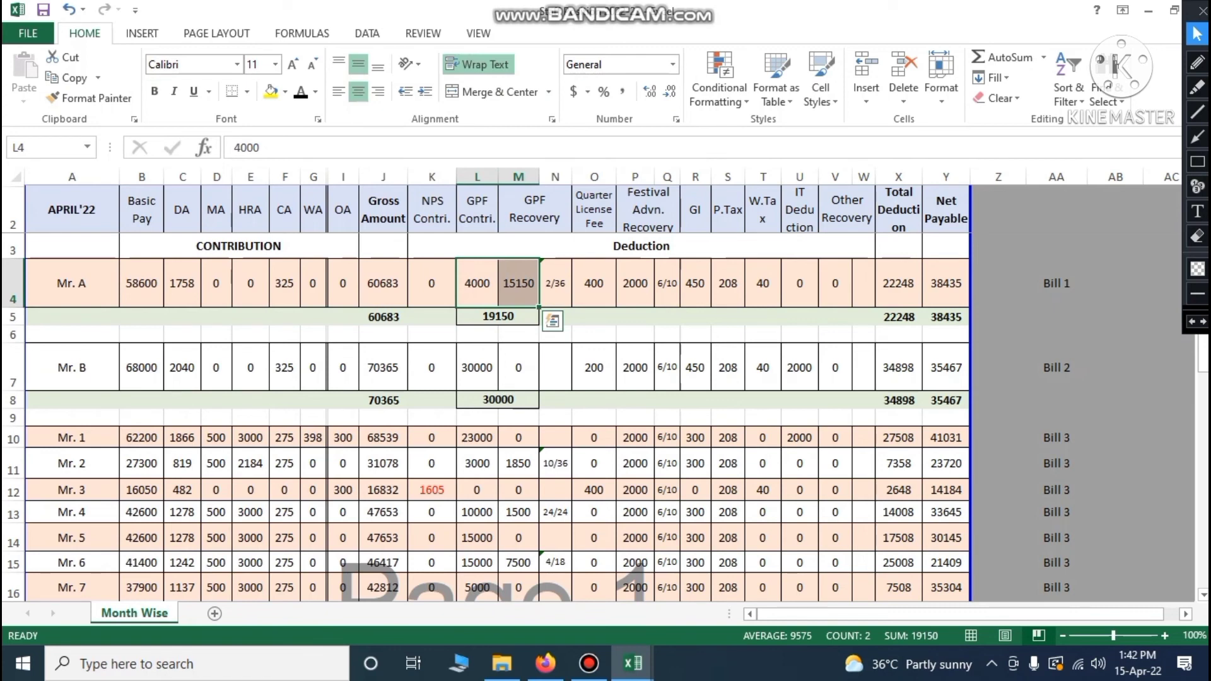
left_click(488, 318)
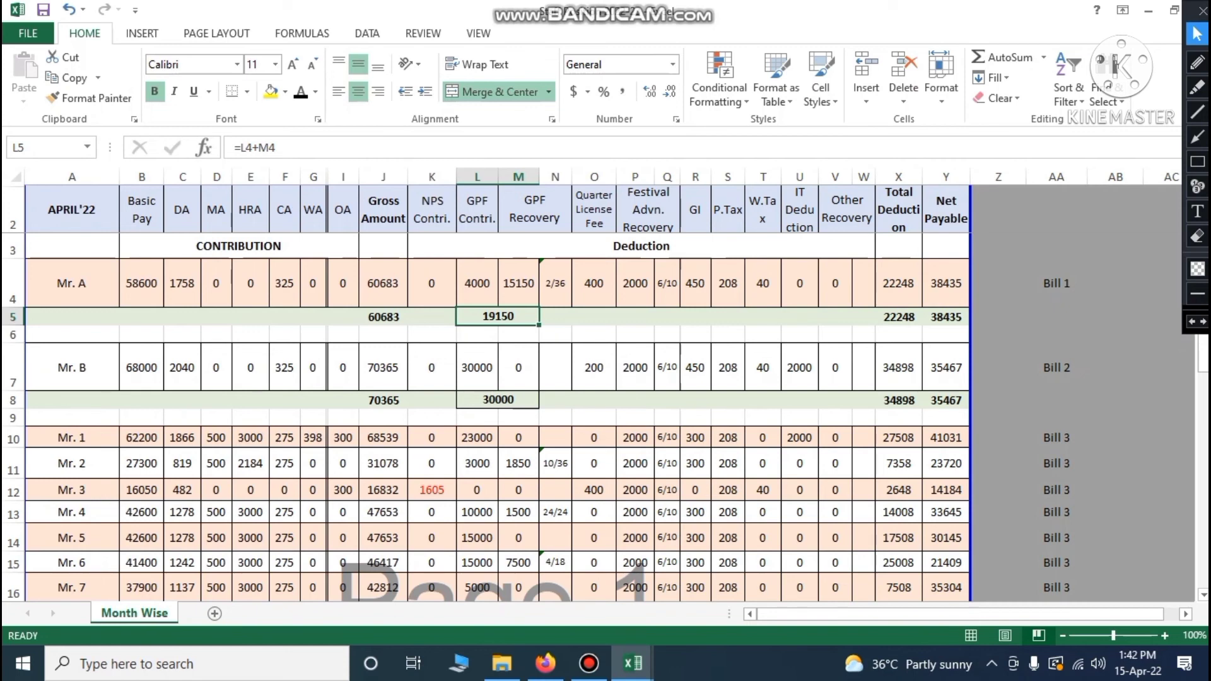
left_click(907, 319)
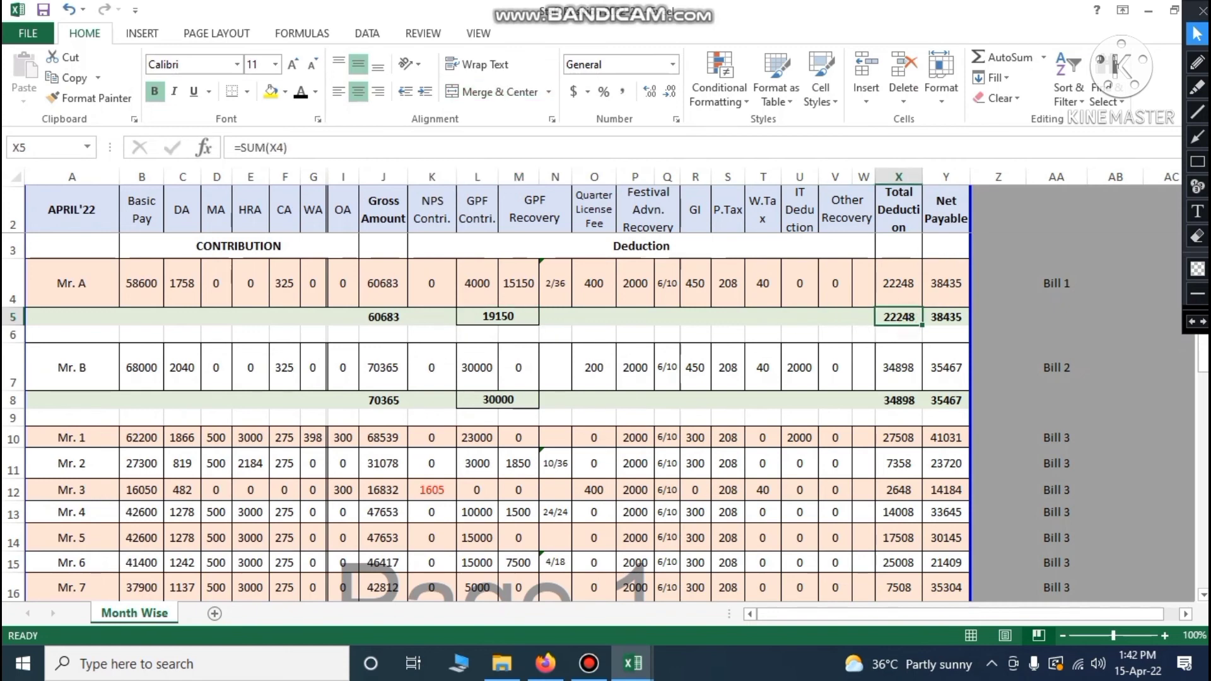
left_click(959, 317)
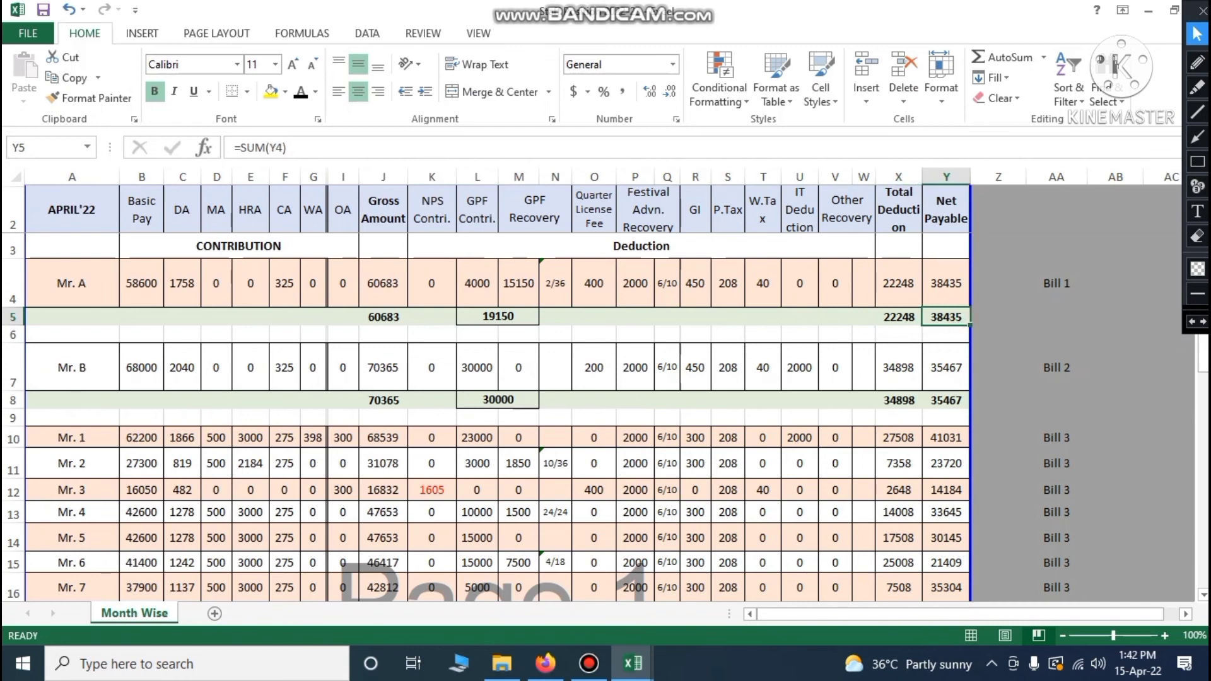
left_click(897, 318)
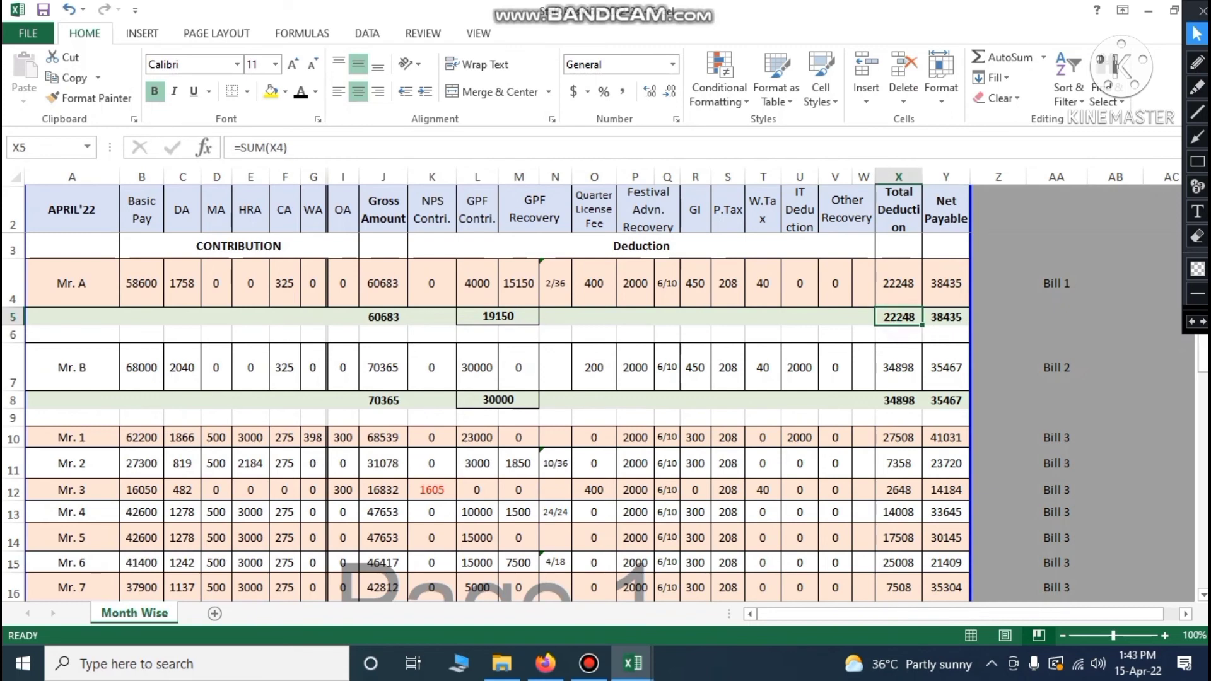
left_click(945, 317)
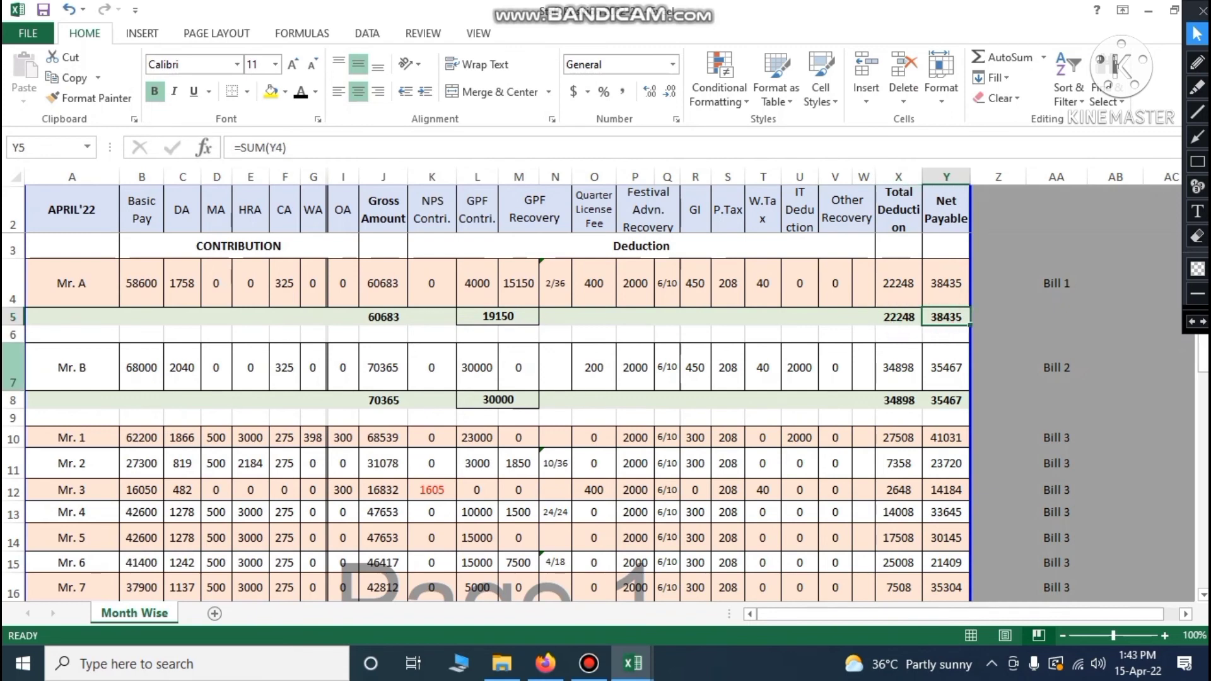
left_click(13, 368)
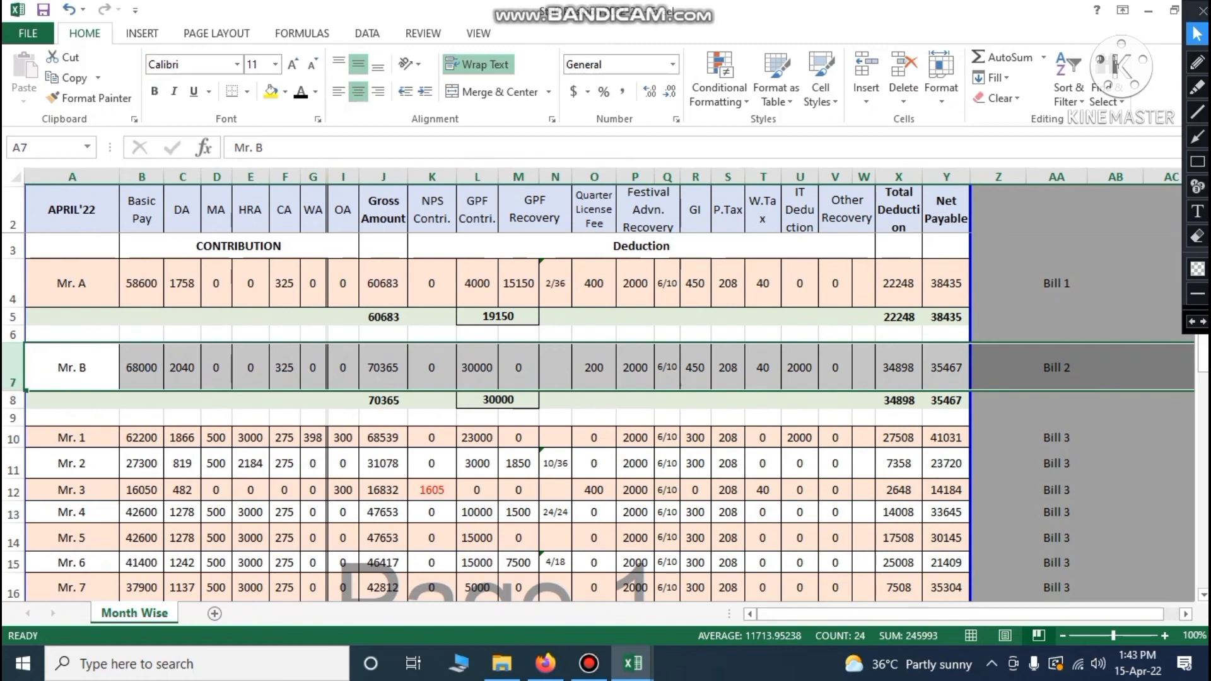
Show Mr. B's Bill 2 row and the Bill 2 Gross, Total Deduction and Net Payable subtotals versus Bill 1
left_click(1065, 373)
left_click(13, 368)
left_click(391, 400)
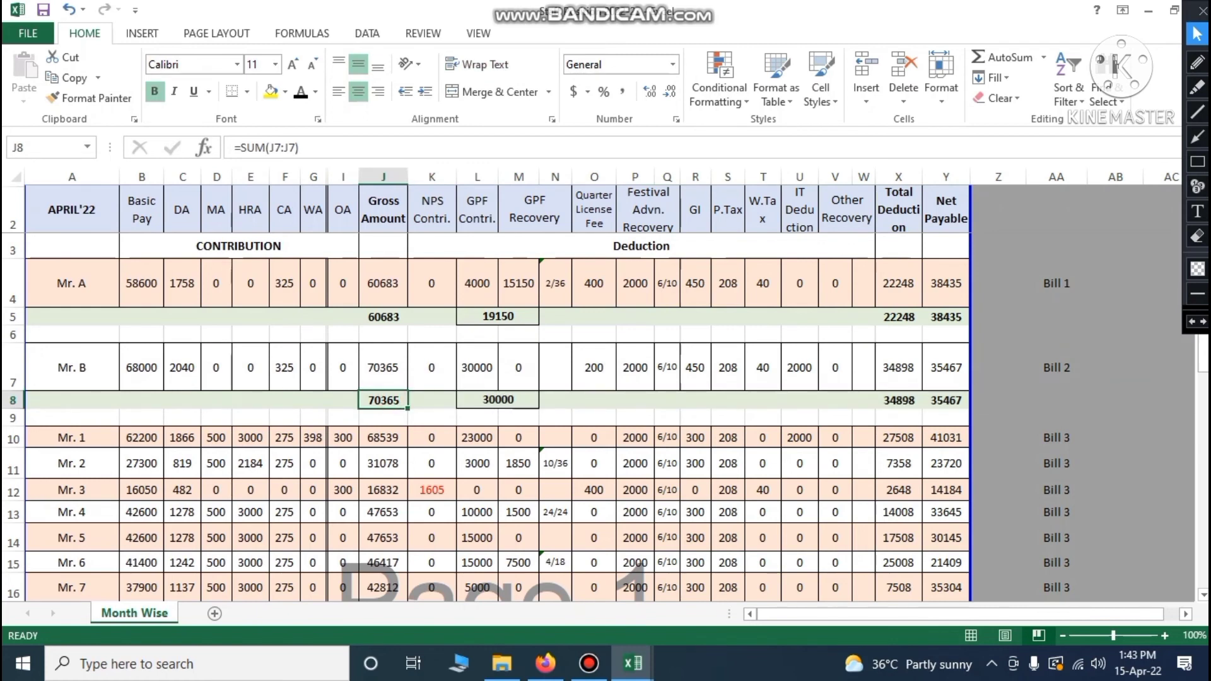
left_click(899, 403)
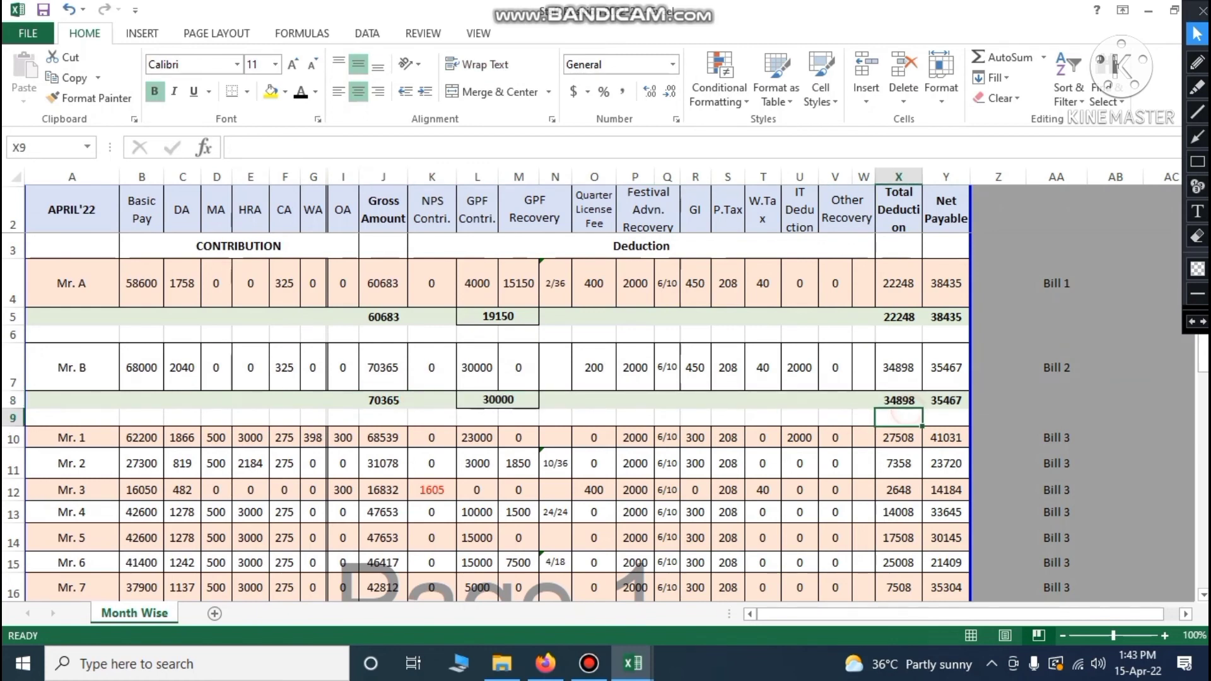
left_click(955, 402)
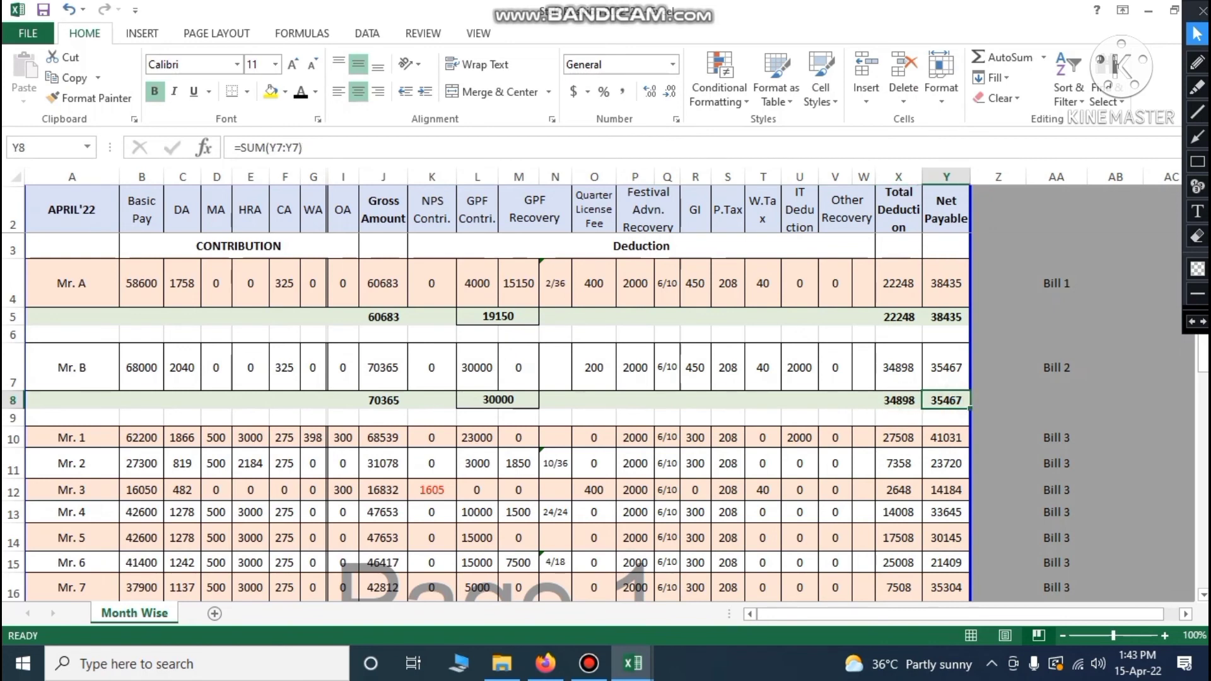
left_click(384, 316)
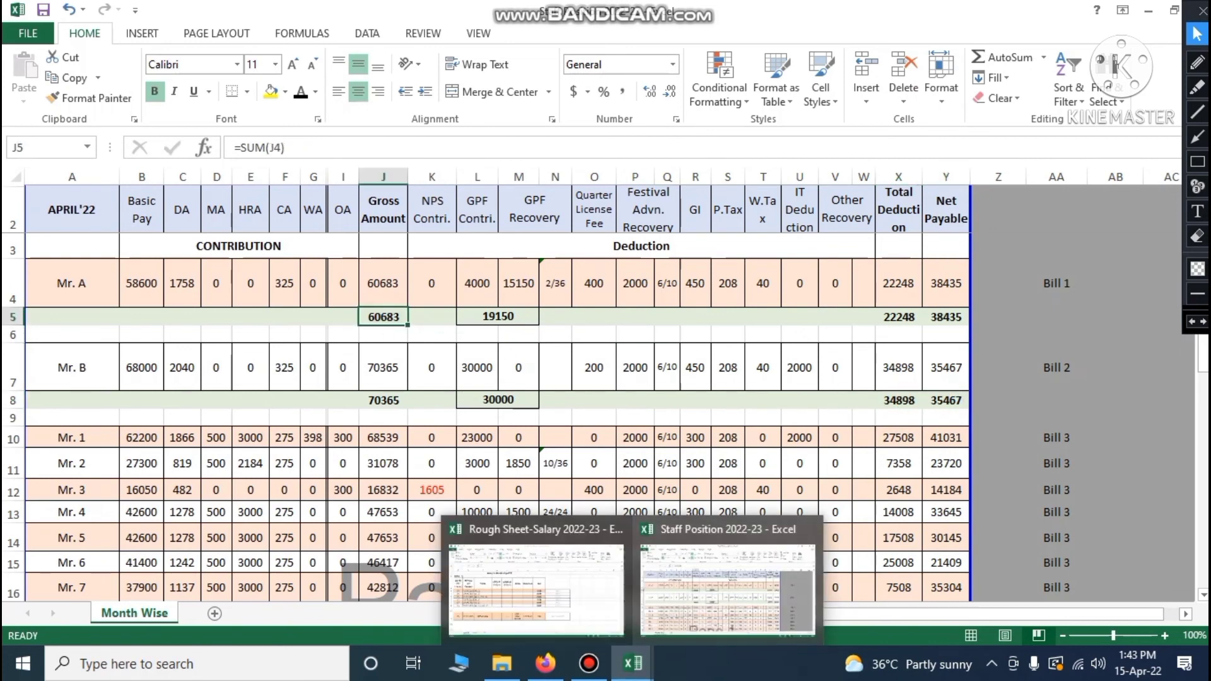
left_click(697, 404)
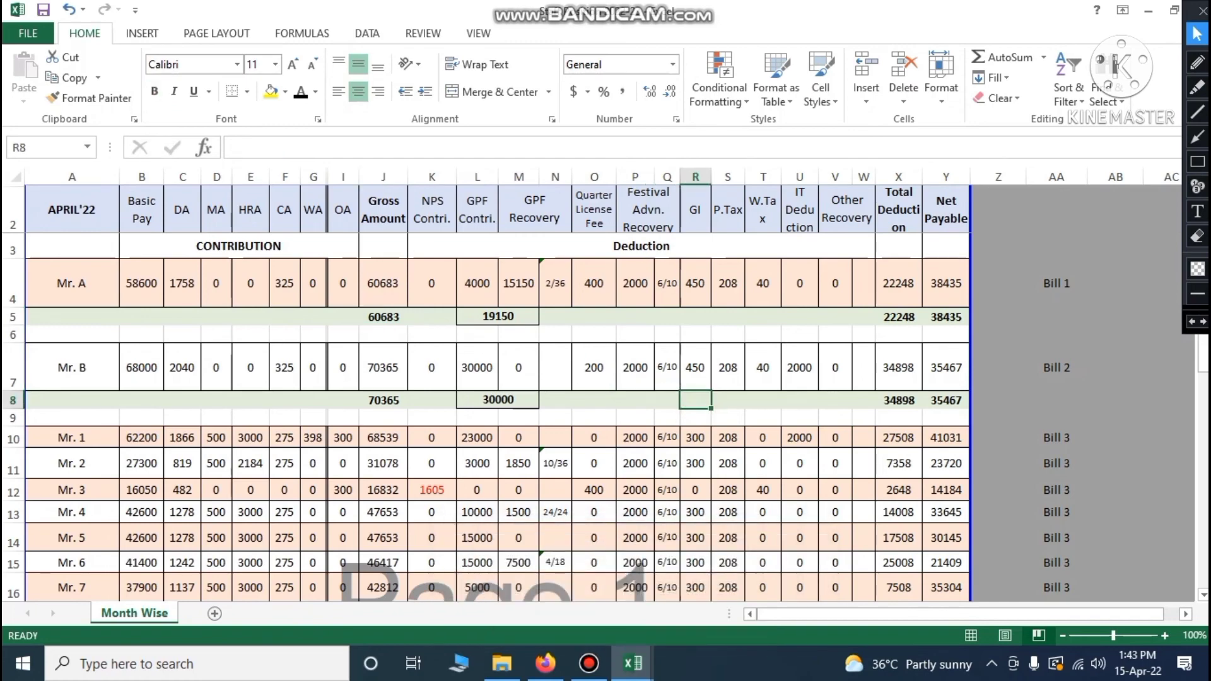
scroll(606, 417, "down", 2)
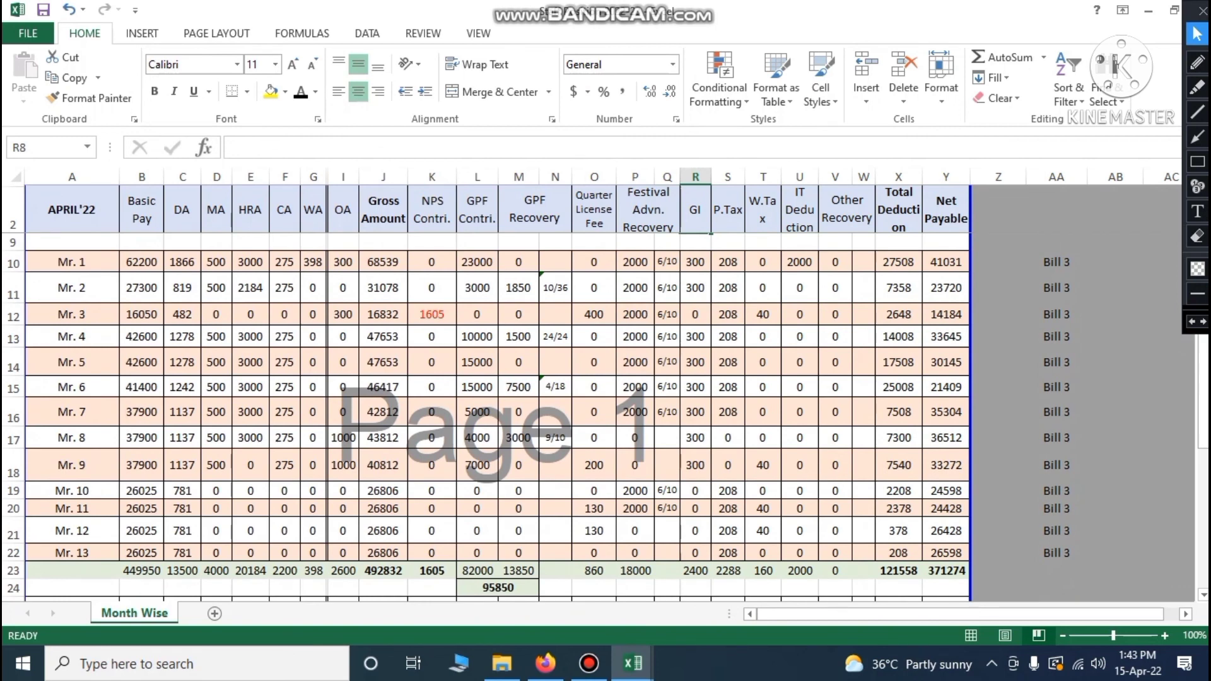
left_click_drag(13, 263, 12, 553)
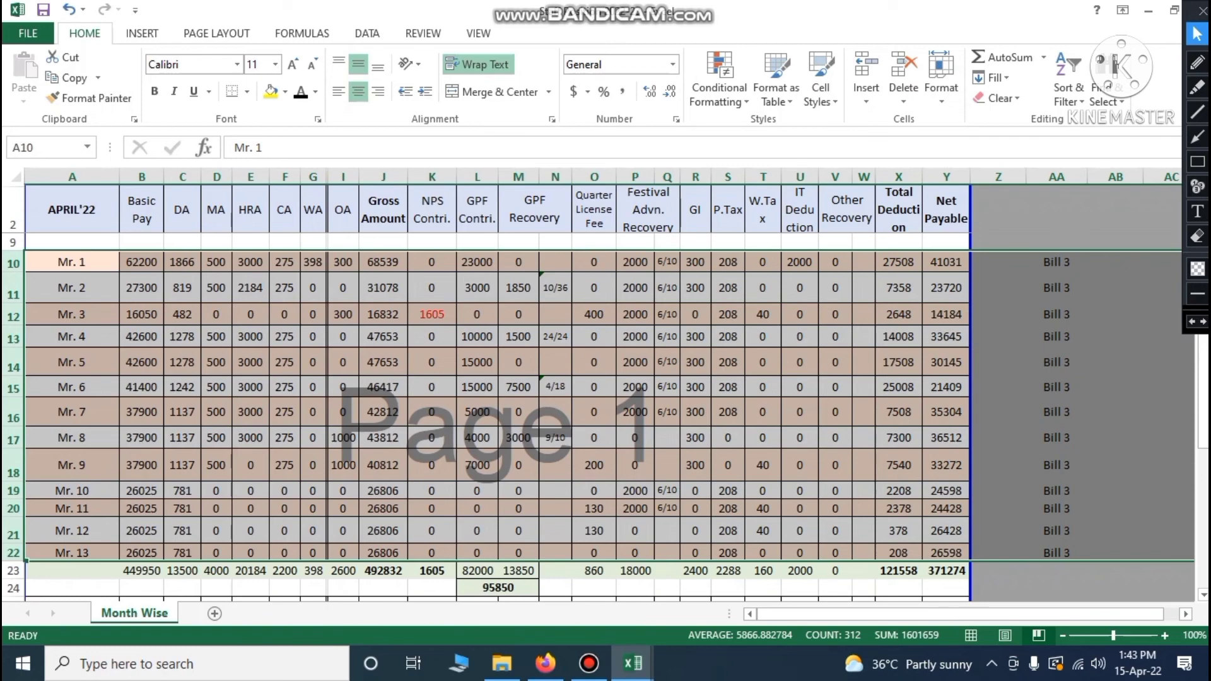
scroll(606, 410, "up", 2)
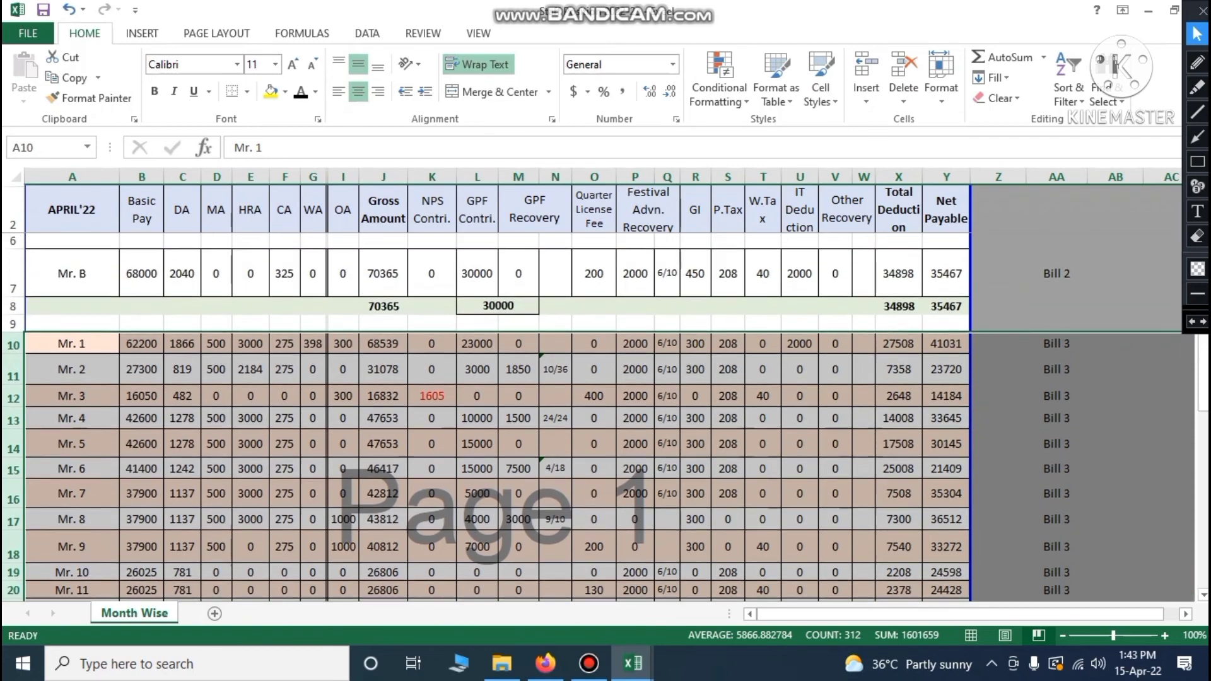
scroll(605, 411, "down", 2)
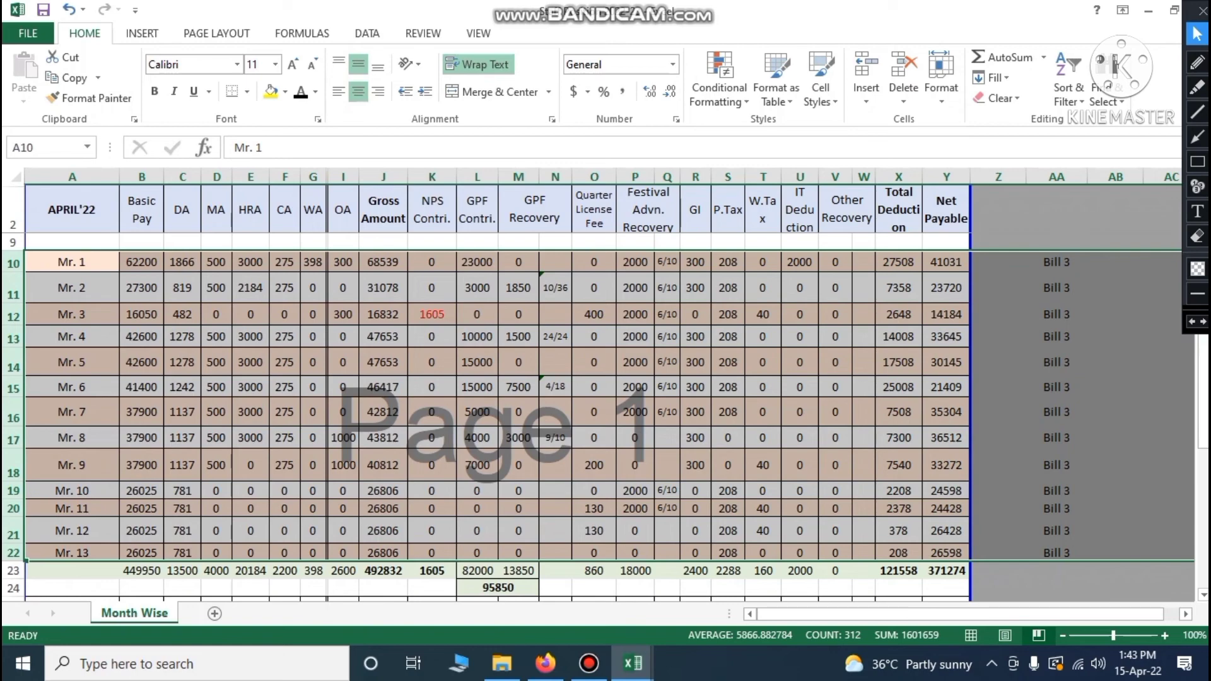
left_click(1003, 384)
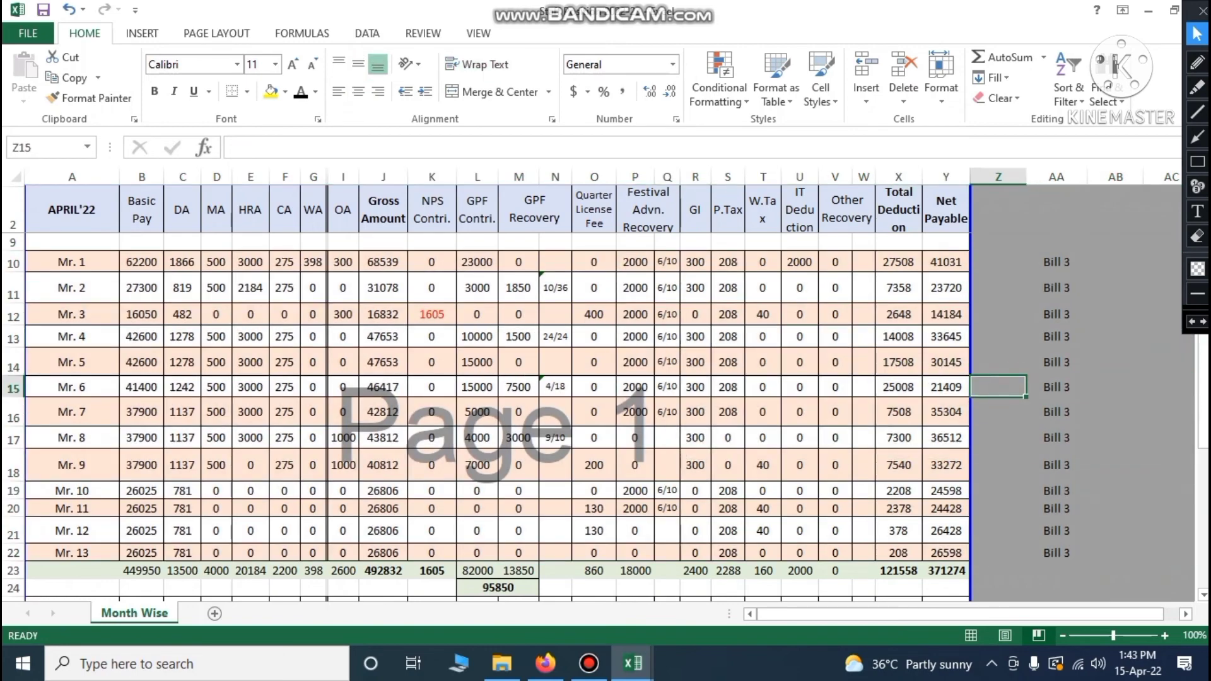
left_click(142, 573)
left_click_drag(142, 262, 142, 557)
left_click(146, 572)
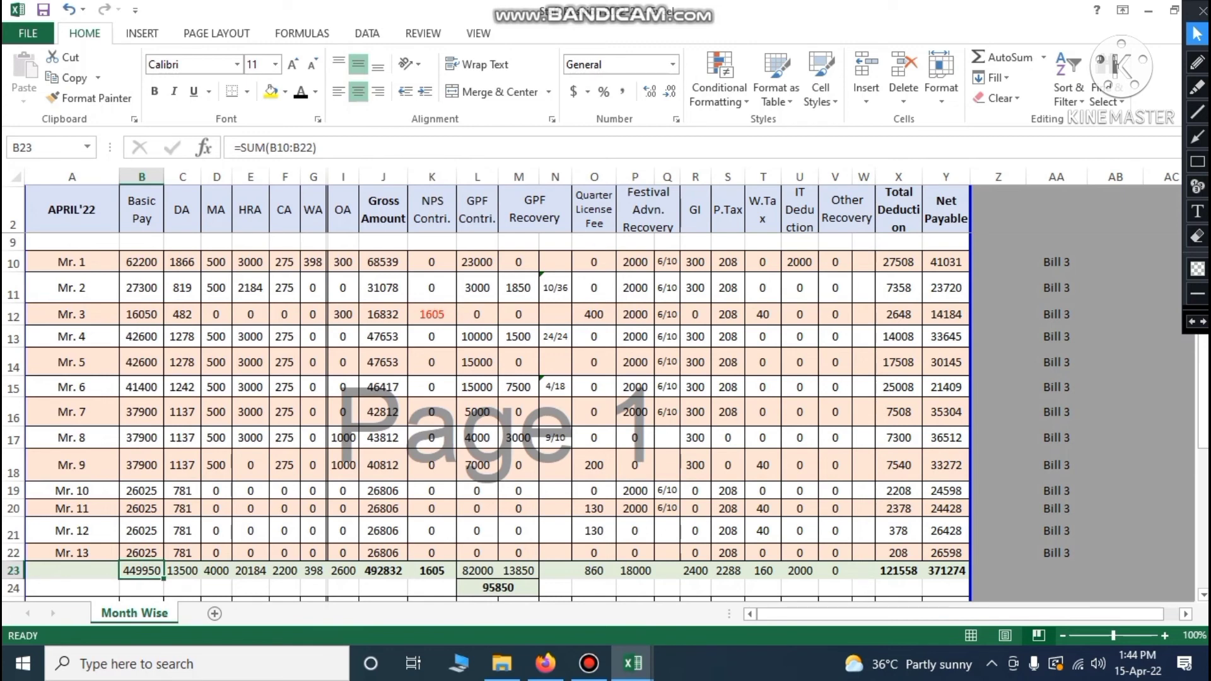
left_click_drag(182, 262, 183, 554)
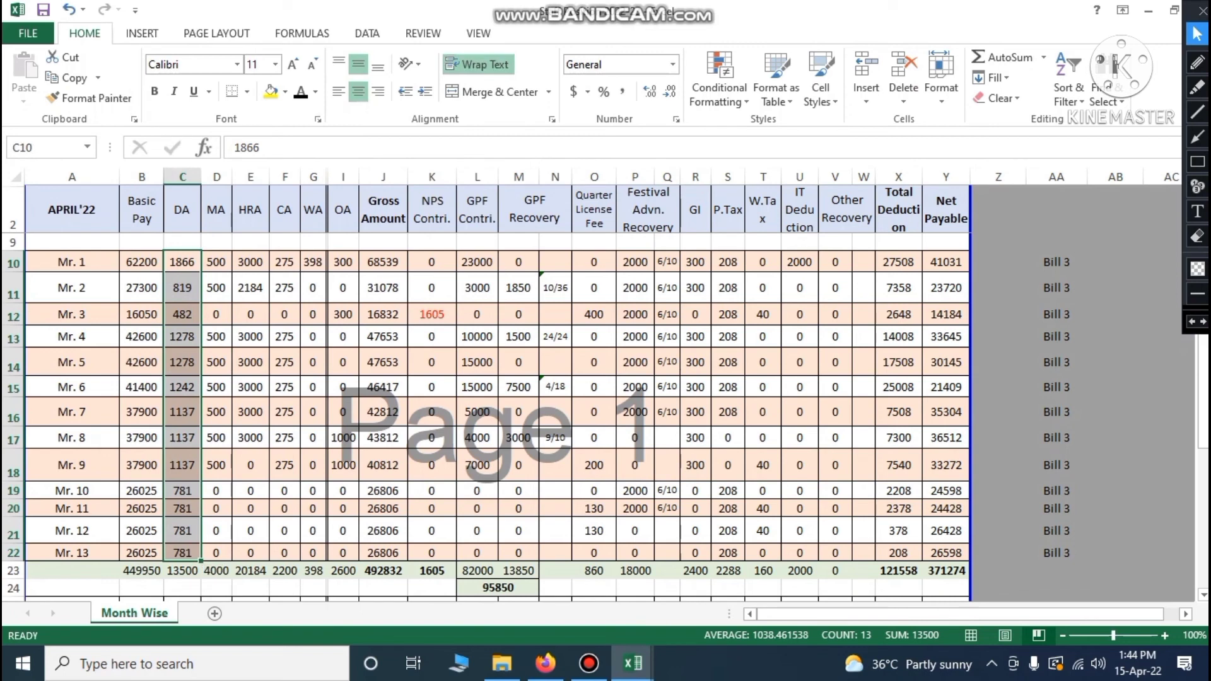
left_click_drag(383, 261, 383, 554)
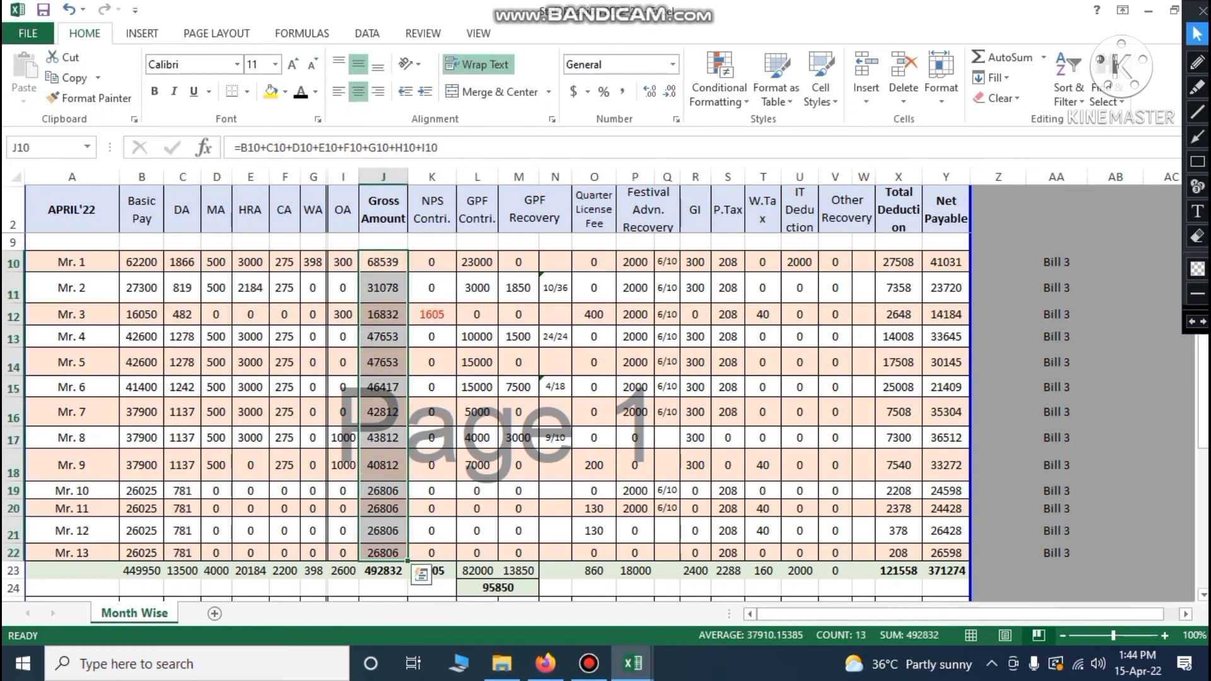
left_click(478, 551)
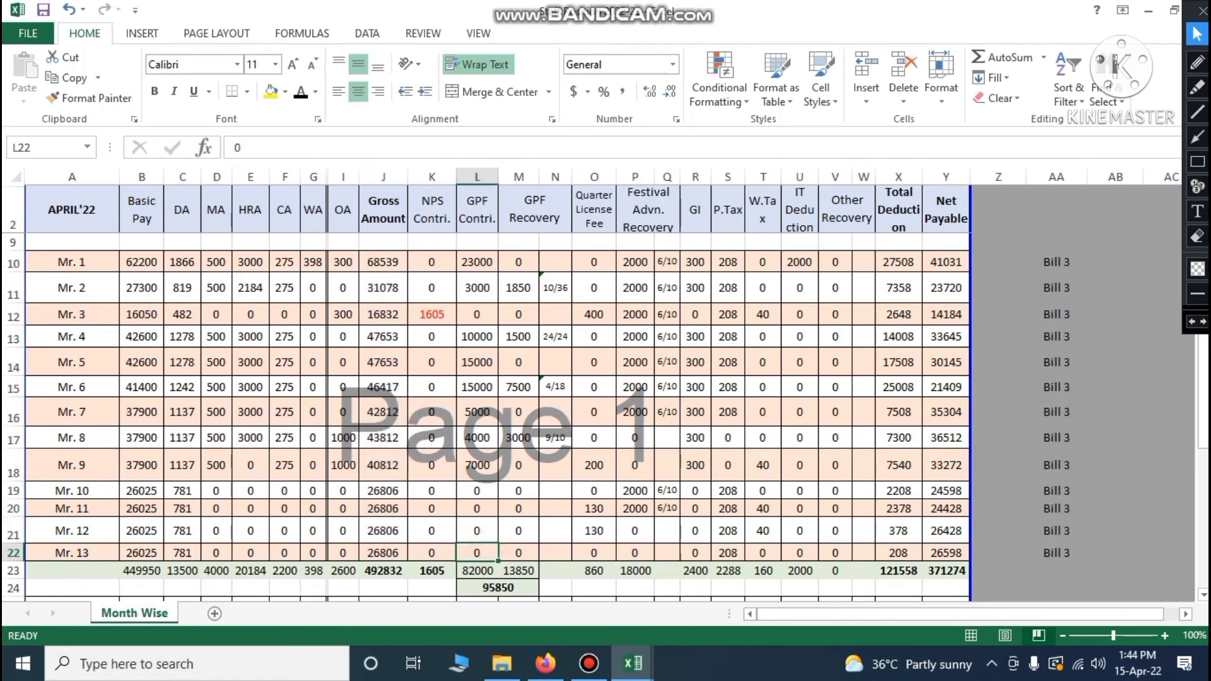
left_click_drag(431, 262, 432, 554)
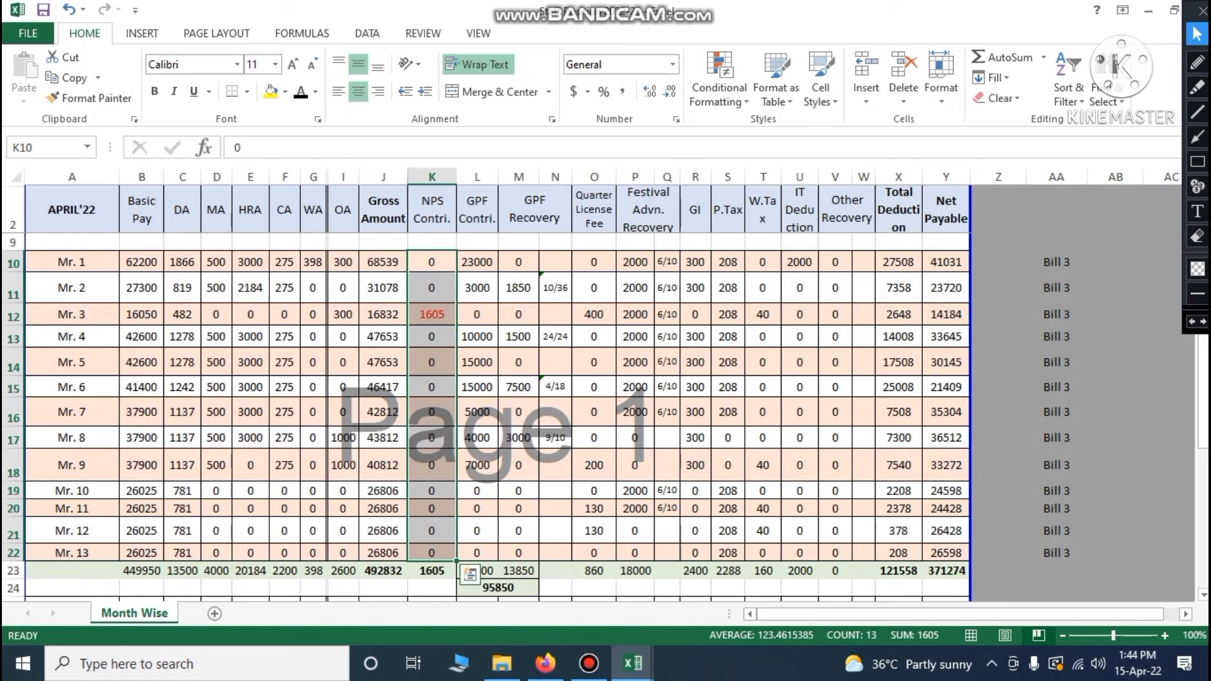
Check Bill 3's NPS total and its GPF contribution and recovery sums (combined GPF 95850)
left_click(432, 571)
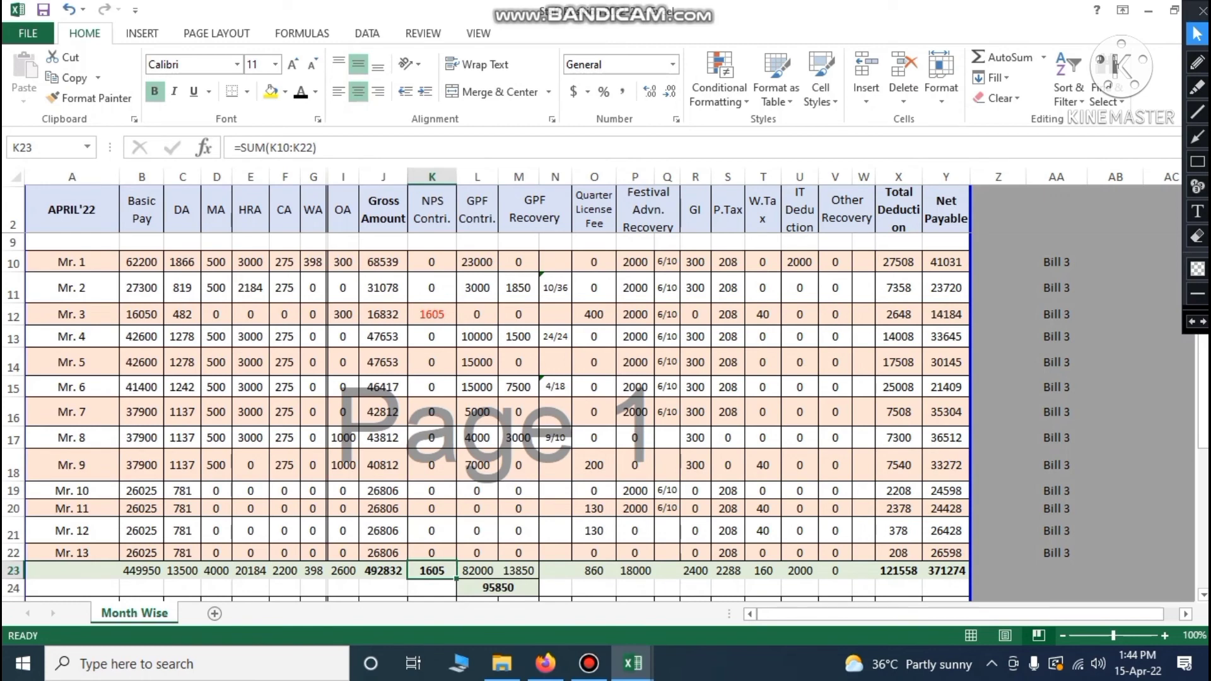
left_click_drag(477, 262, 477, 531)
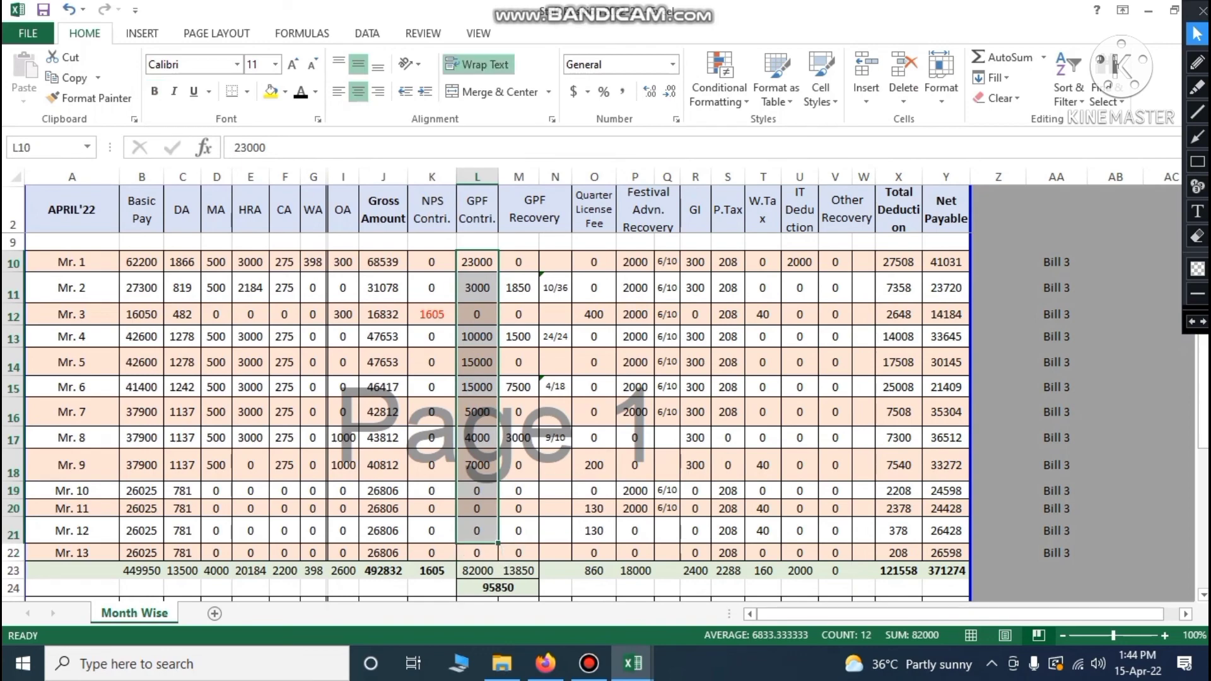
left_click_drag(519, 262, 518, 555)
scroll(519, 555, "down", 1)
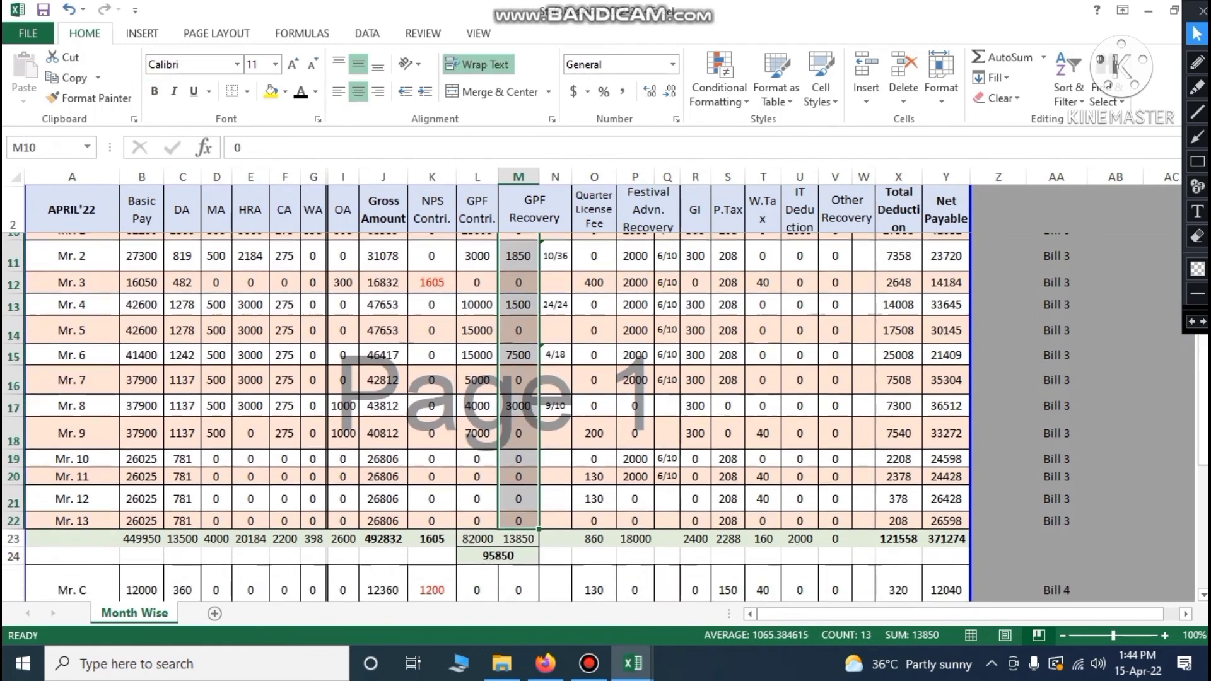
left_click(480, 503)
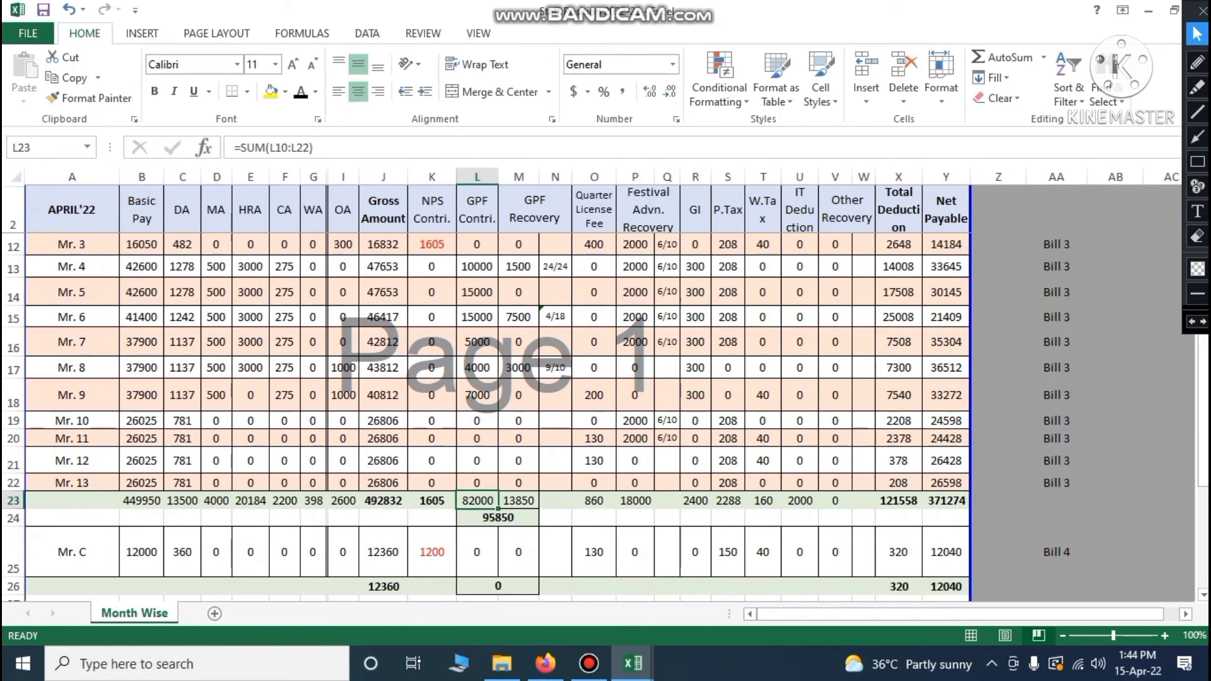
left_click(495, 519)
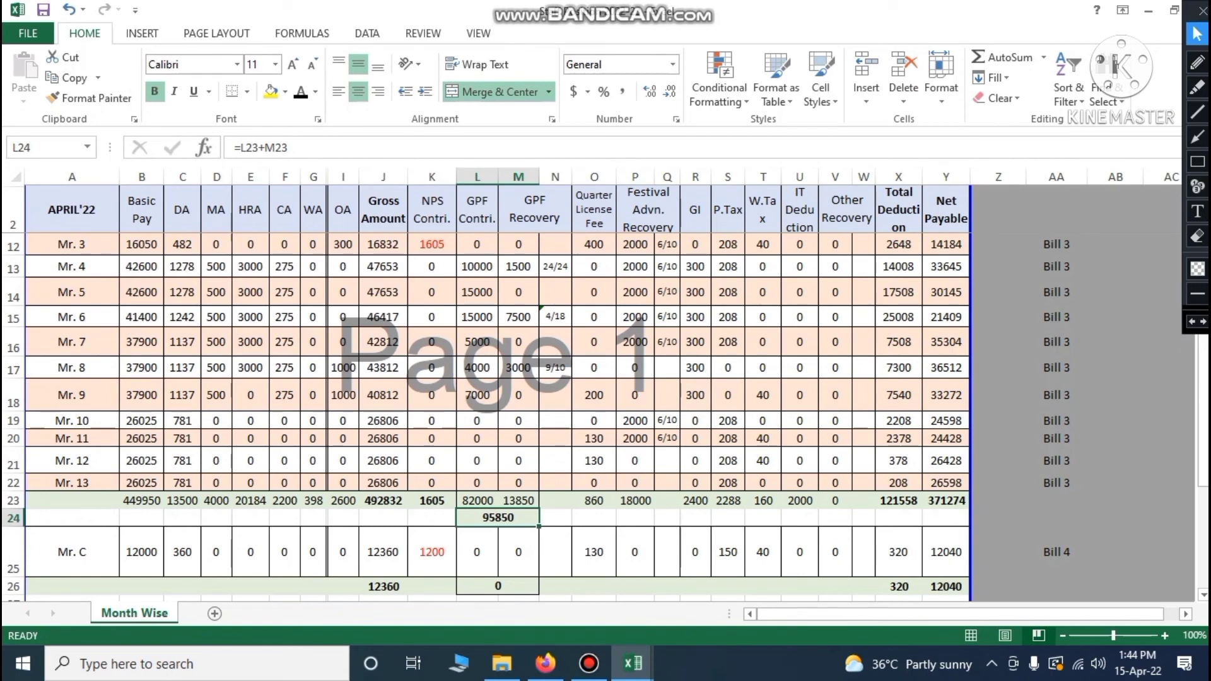
scroll(486, 417, "up", 3)
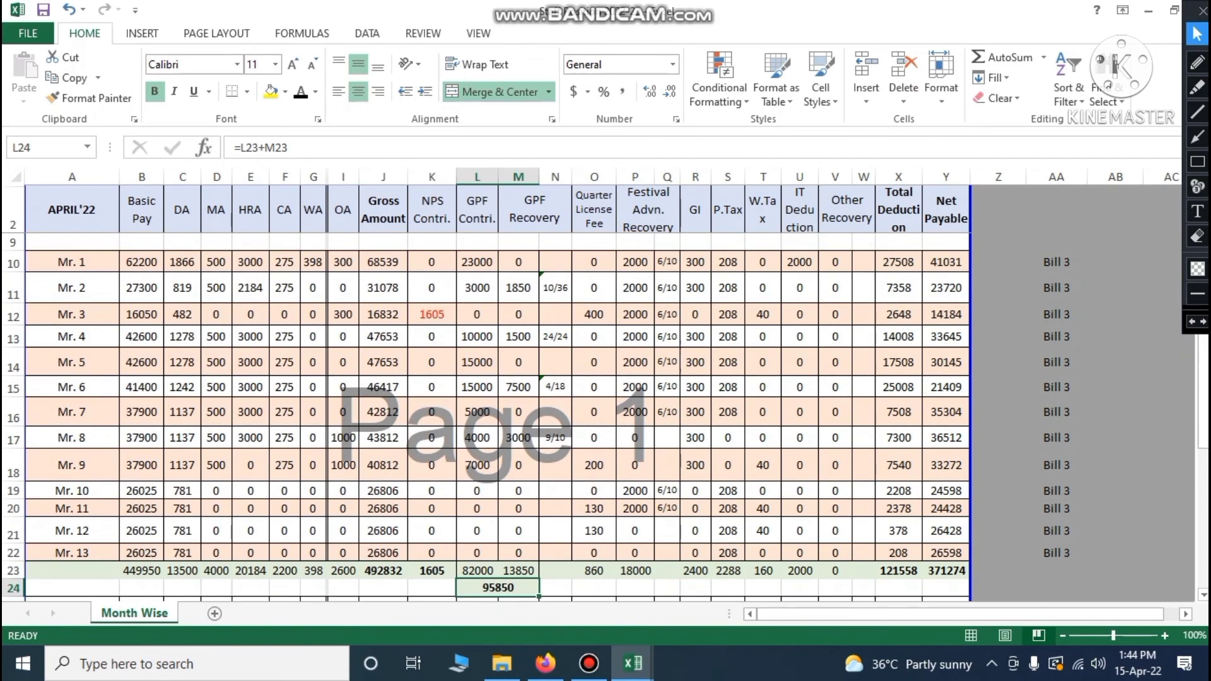
scroll(486, 417, "down", 2)
Review the Bill 3 Gross, Total Deduction and Net Payable totals
left_click(376, 572)
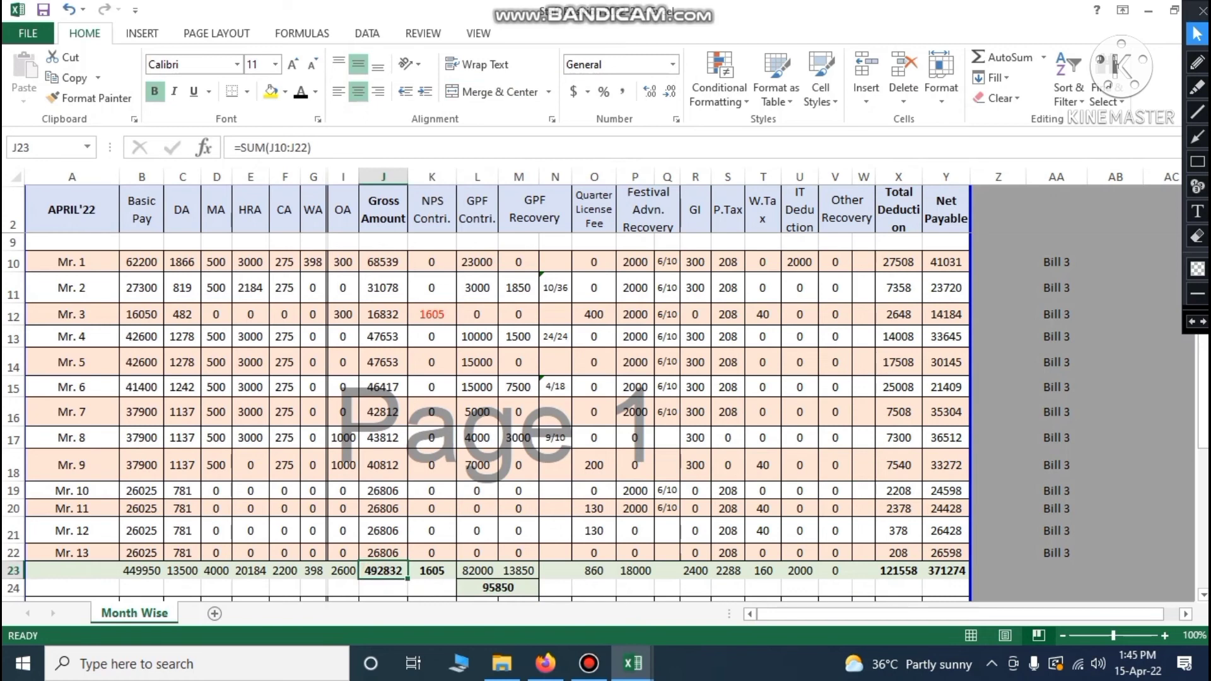
left_click(906, 573)
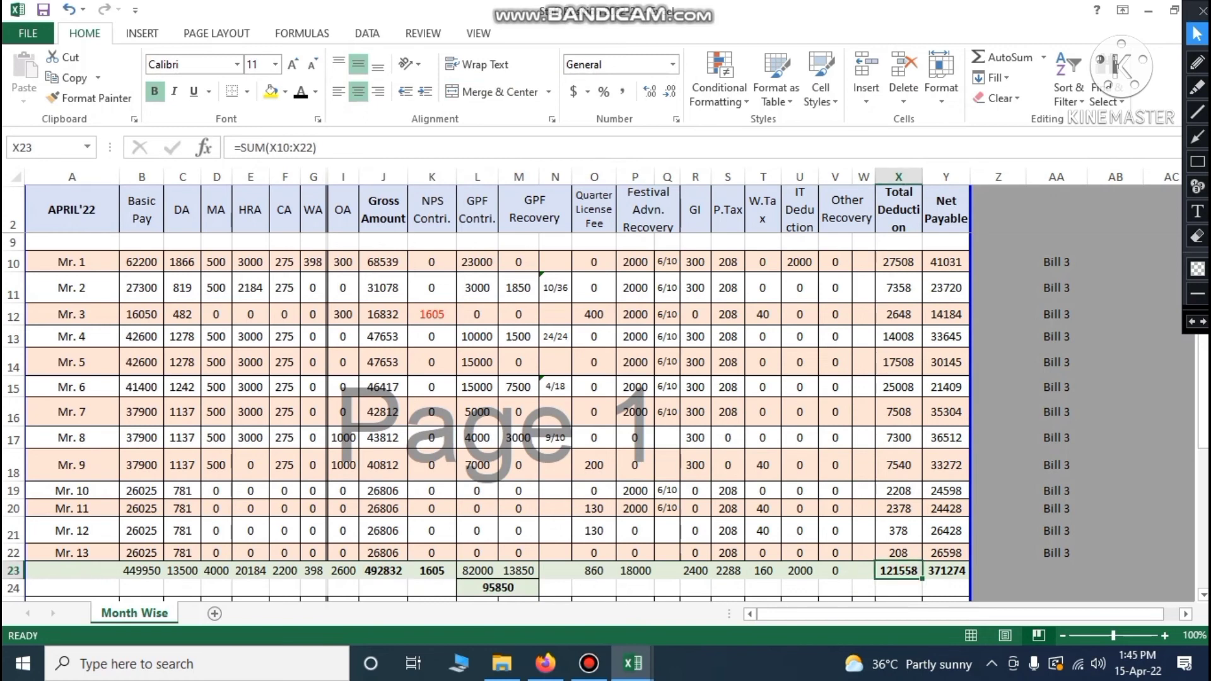
left_click(956, 573)
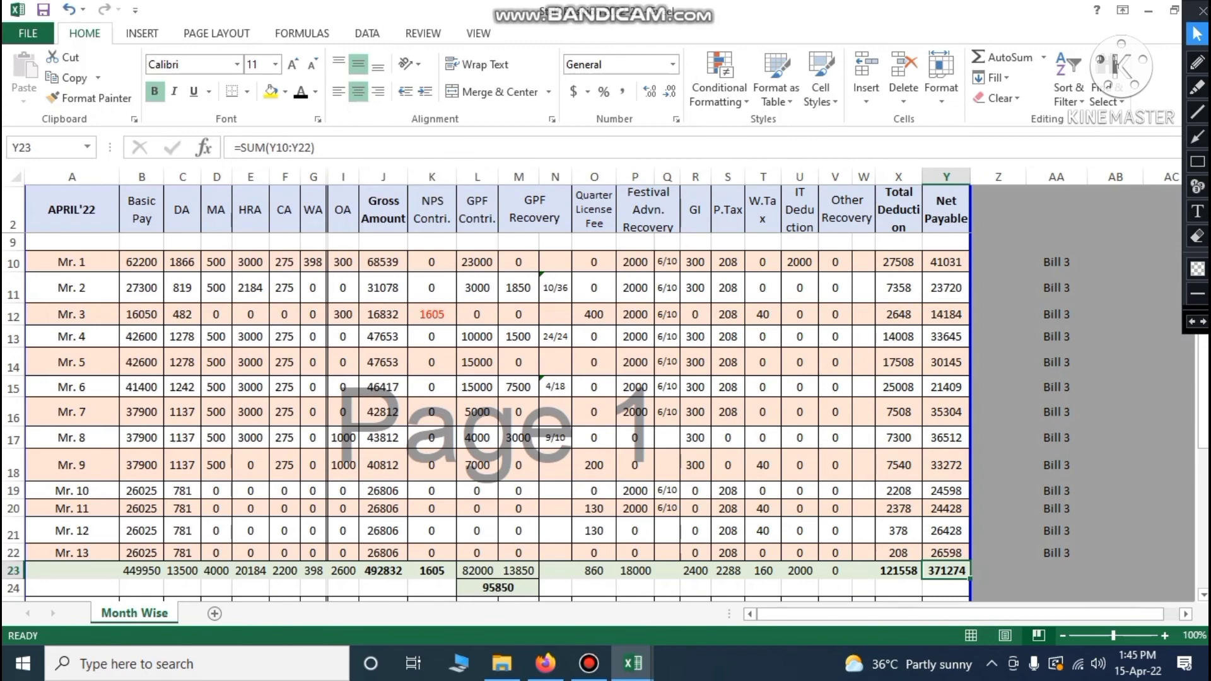
scroll(486, 416, "down", 2)
scroll(13, 410, "down", 1)
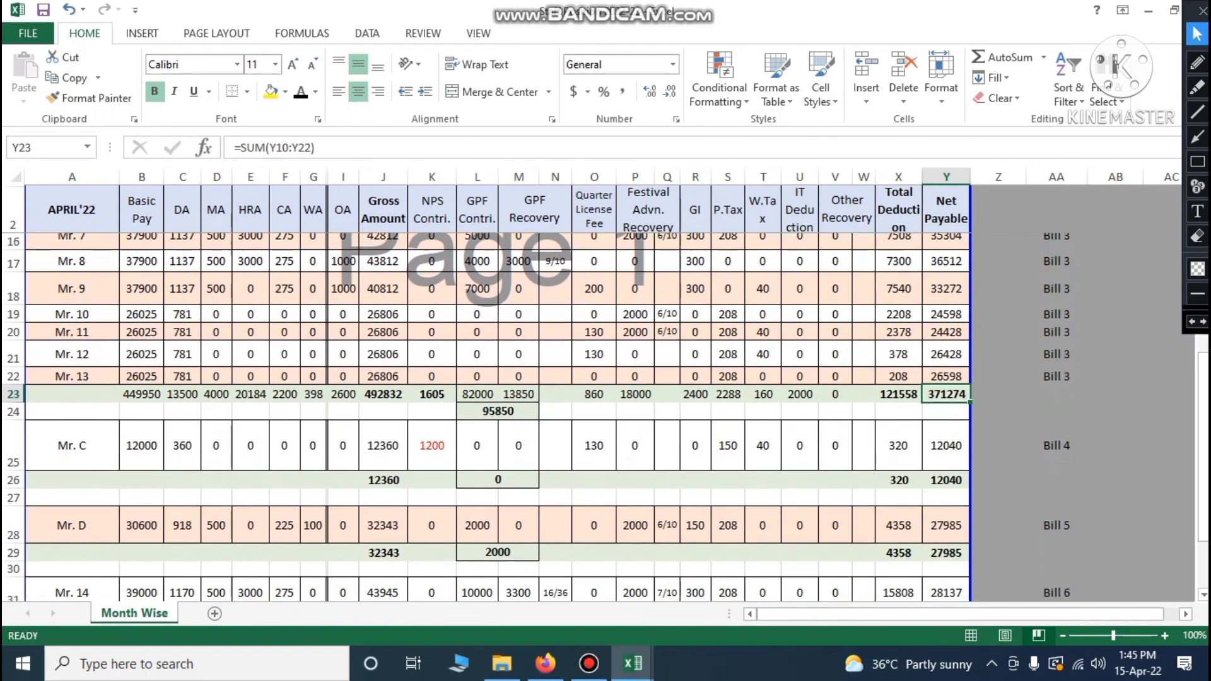
Look over the Mr. C (Bill 4), Mr. D (Bill 5) and Mr. 14–15 (Bill 6) rows, and Bill 6's totals row
left_click(13, 407)
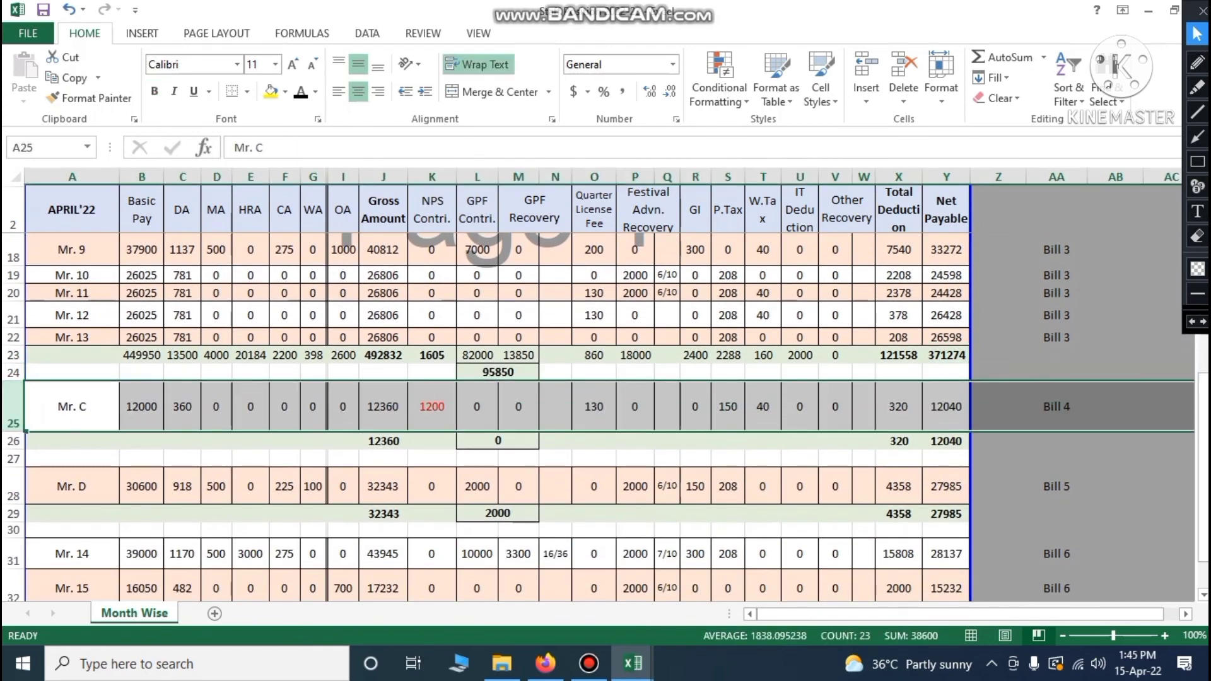
scroll(13, 410, "down", 1)
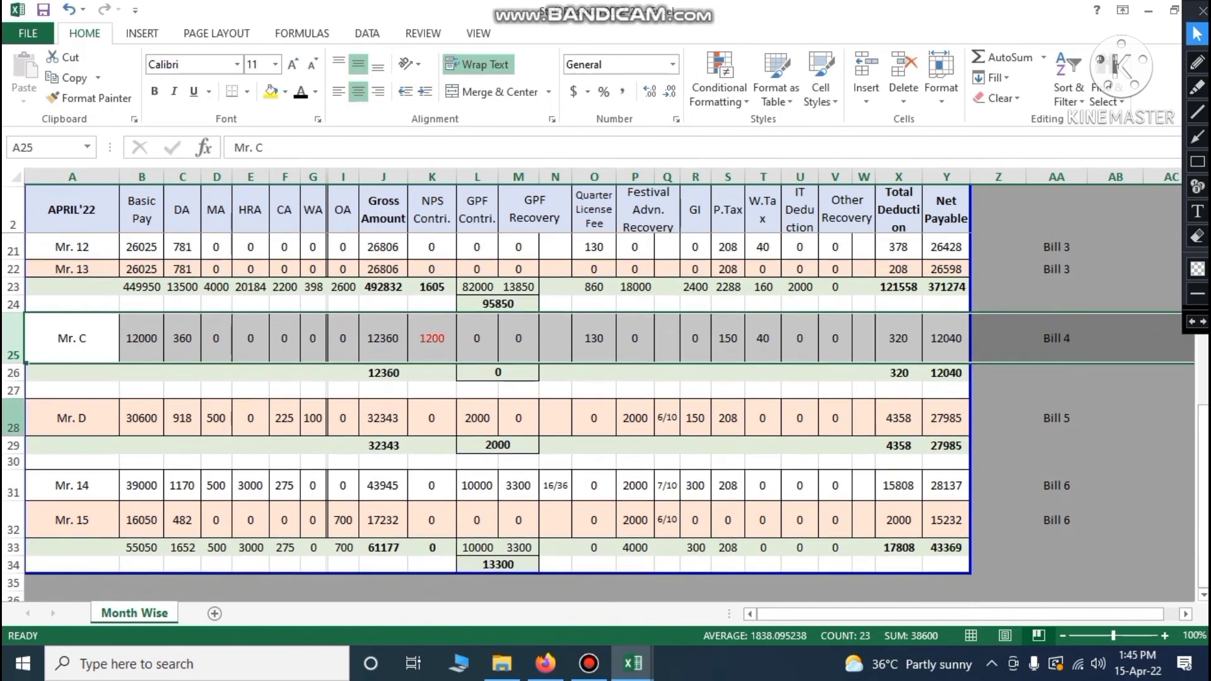
left_click(13, 418)
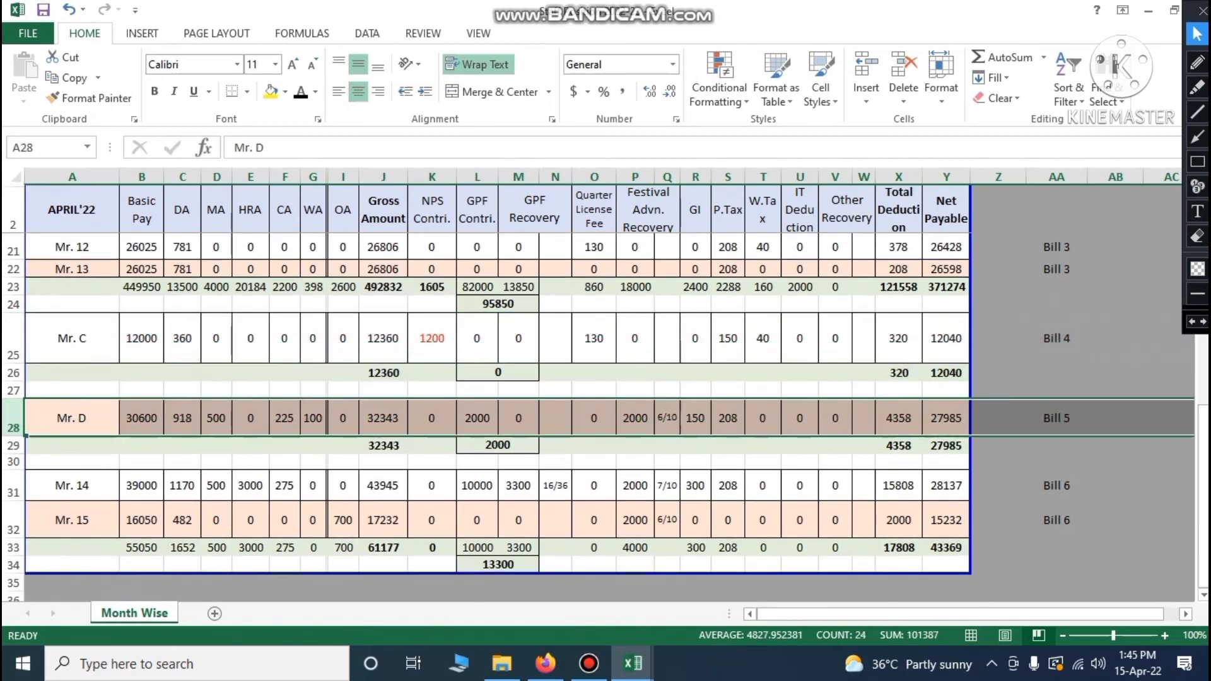
scroll(600, 413, "down", 1)
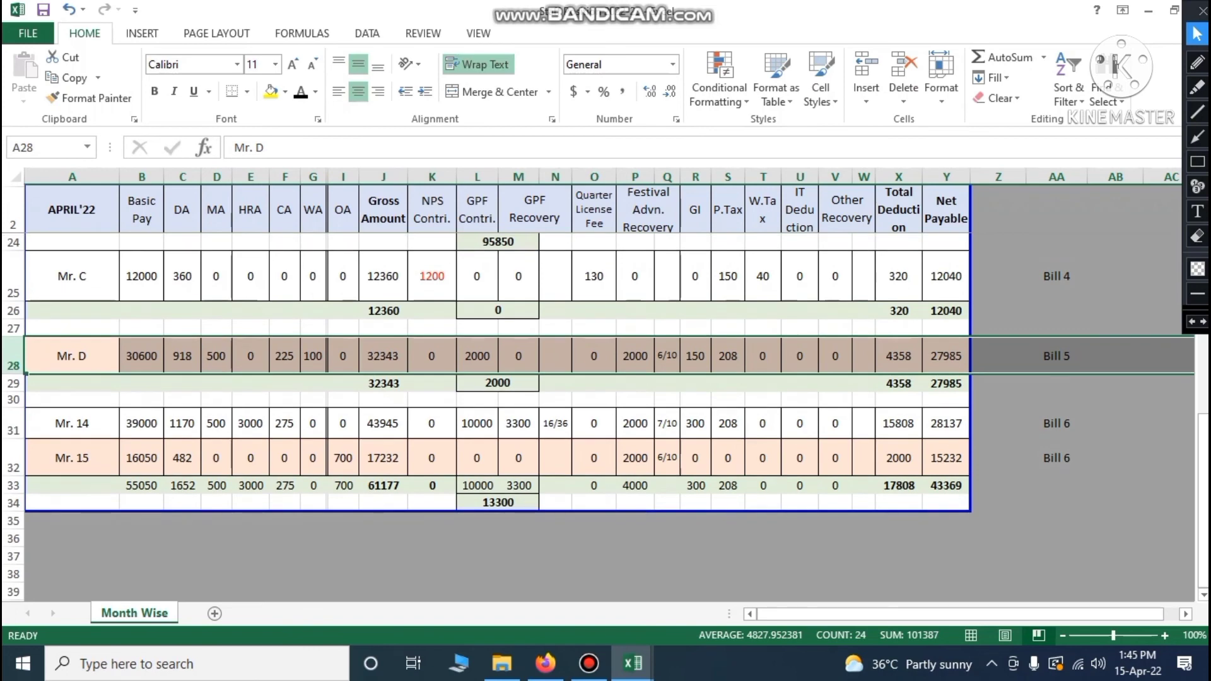
left_click_drag(13, 426, 13, 458)
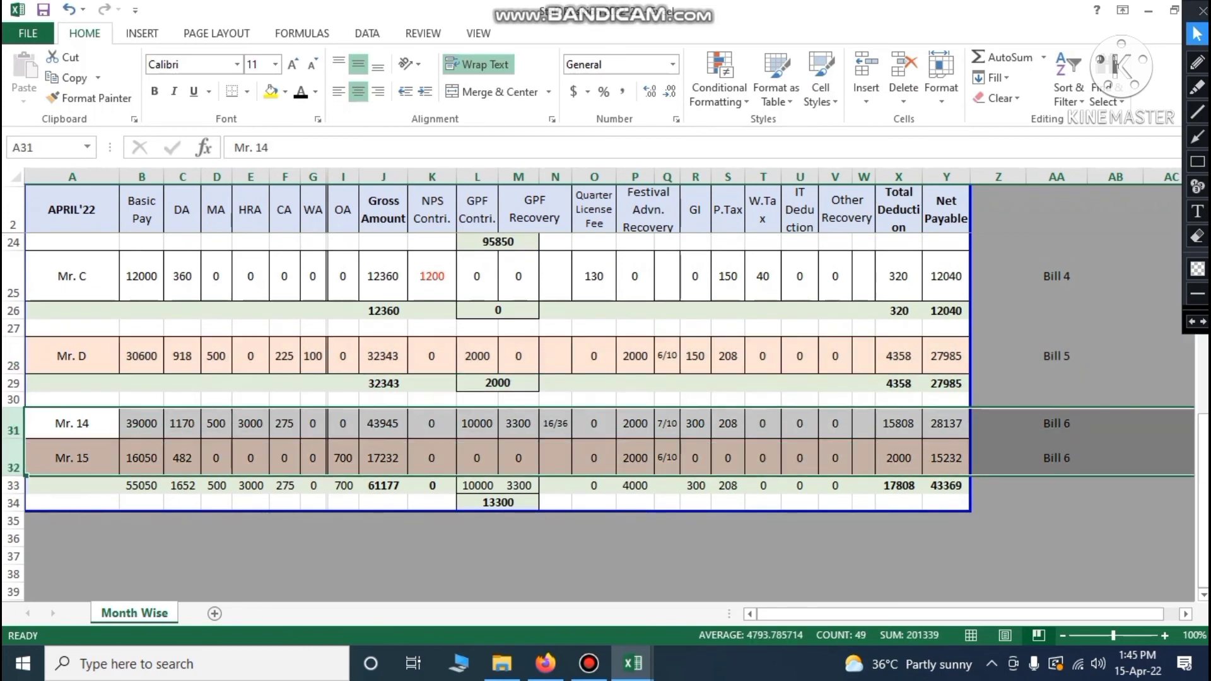
left_click(136, 486)
left_click_drag(136, 487, 946, 486)
left_click(1057, 520)
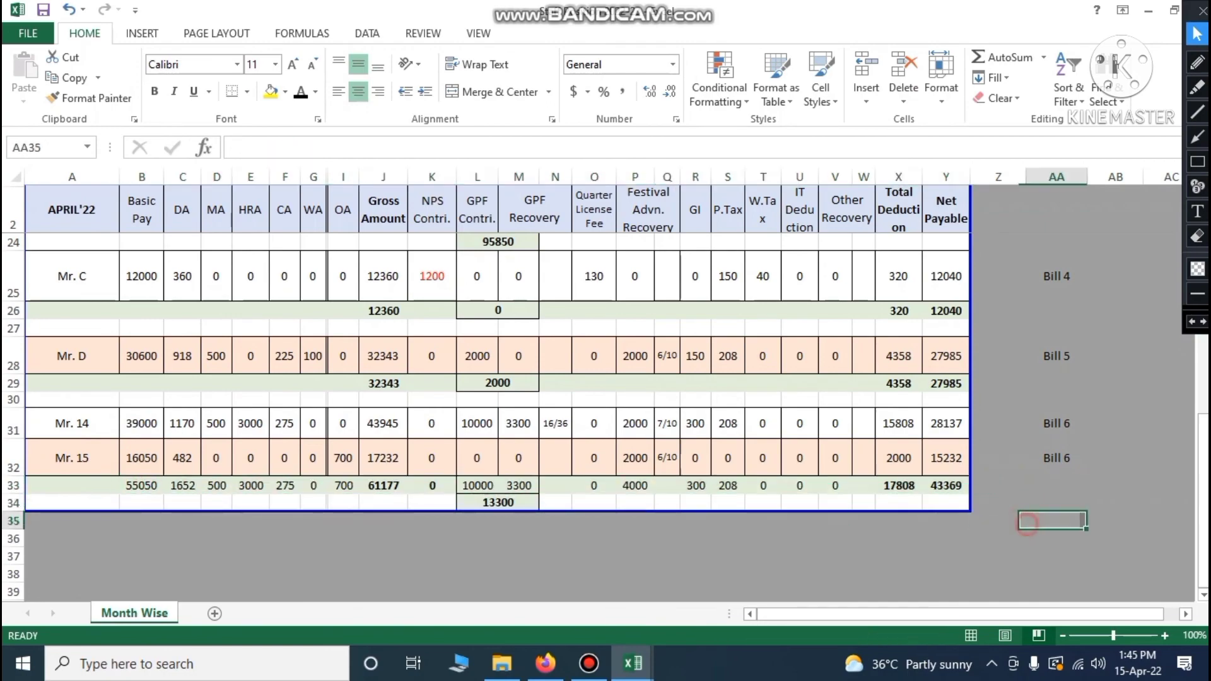
scroll(1057, 521, "up", 7)
scroll(1057, 520, "up", 1)
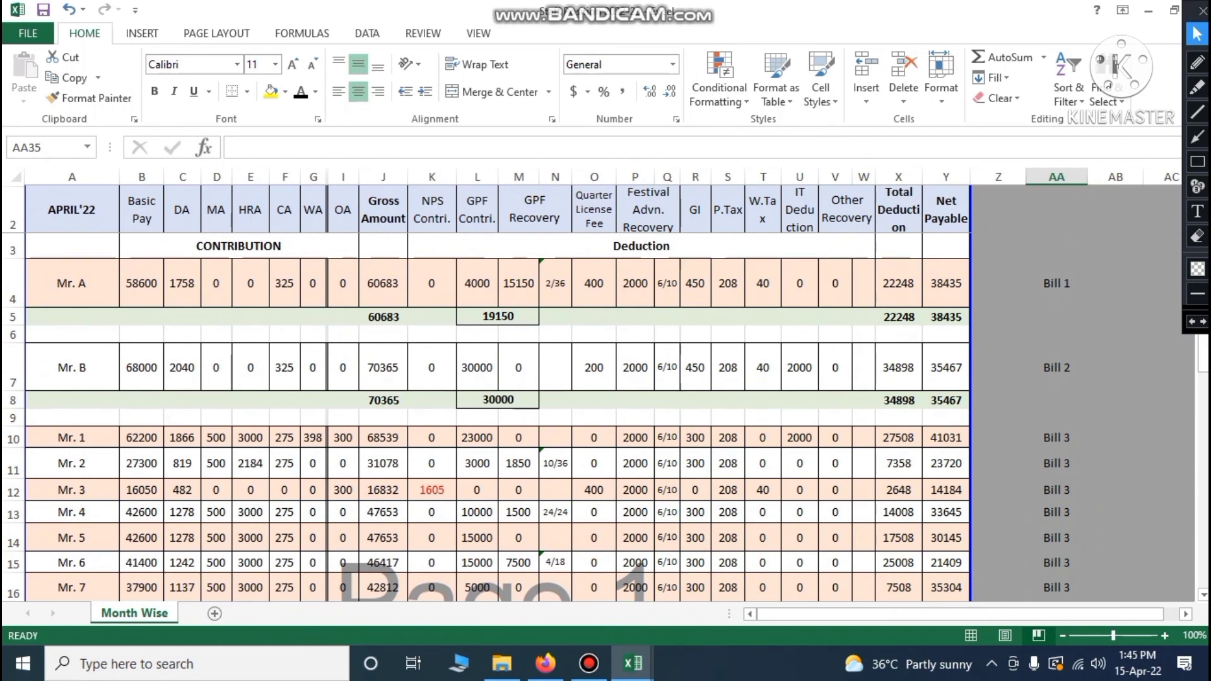
Enter Mr. A's gross of 60683 in the April'22 salary table, with no decimal places
left_click(384, 317)
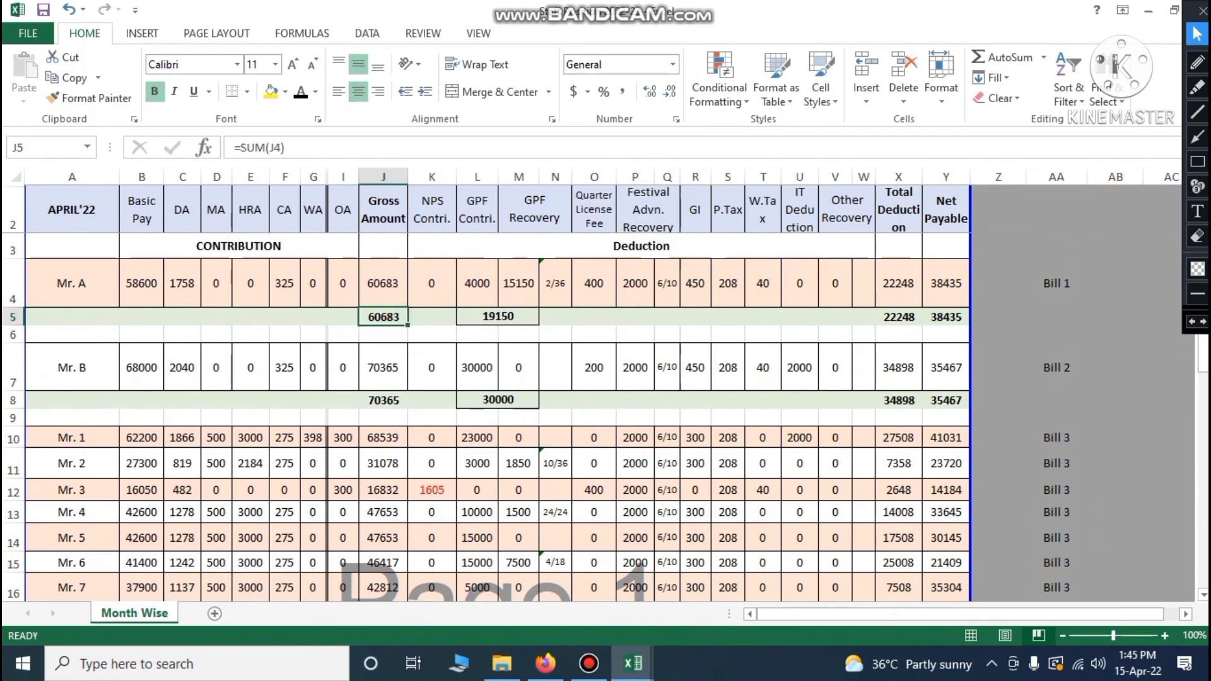
mouse_move(632, 662)
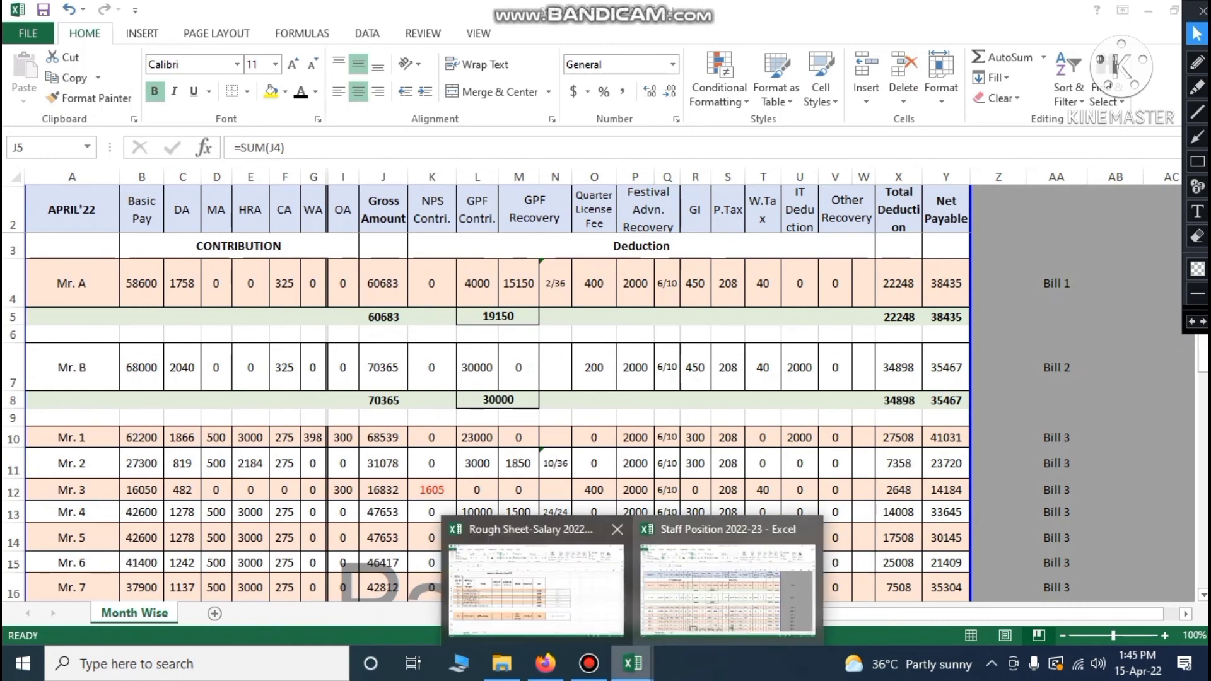
left_click(556, 600)
left_click(467, 321)
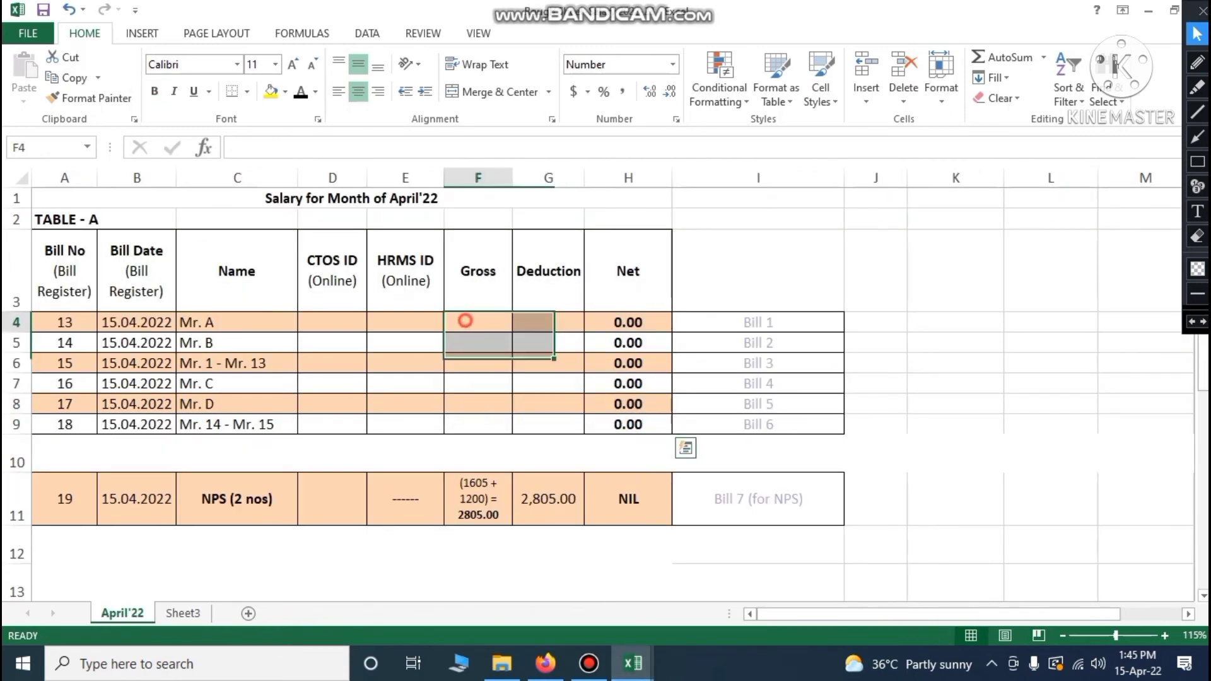
type("60683")
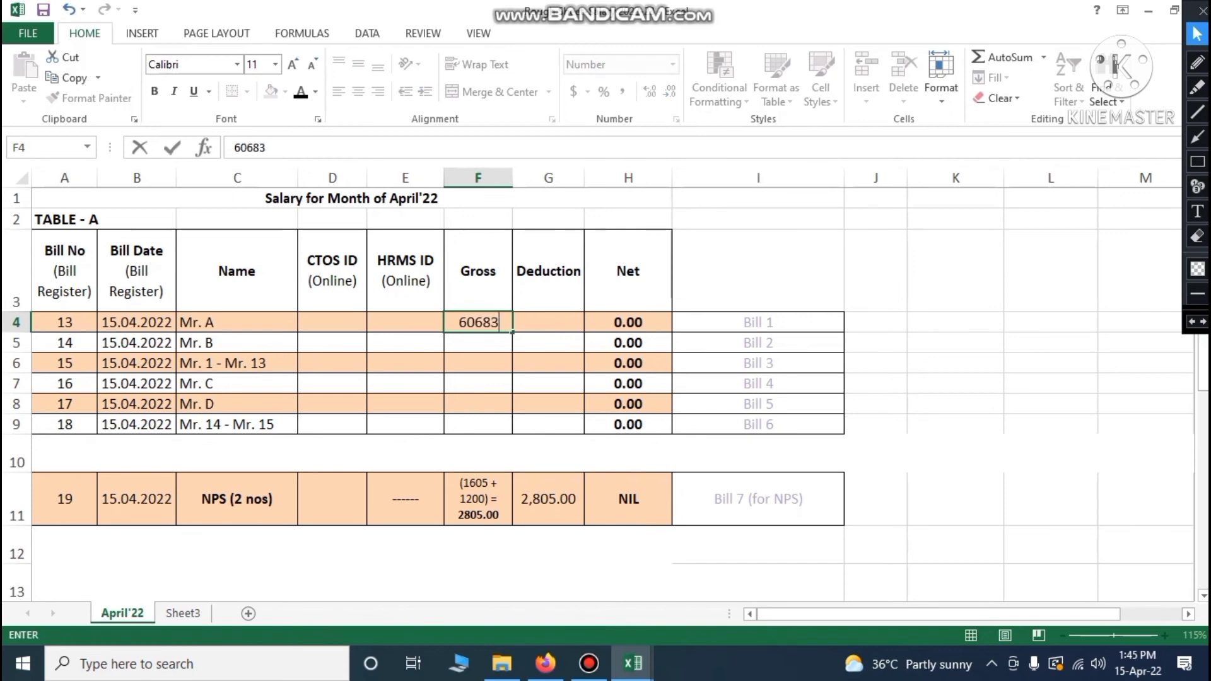
key("ctrl+Return")
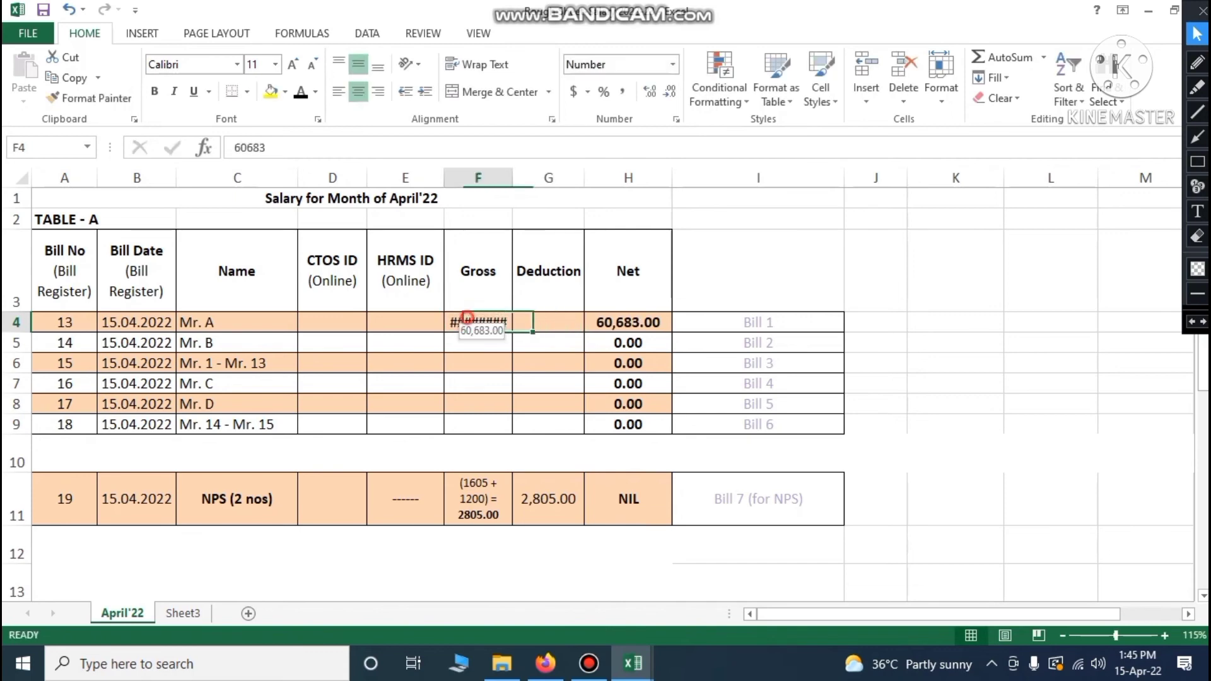
left_click(669, 92)
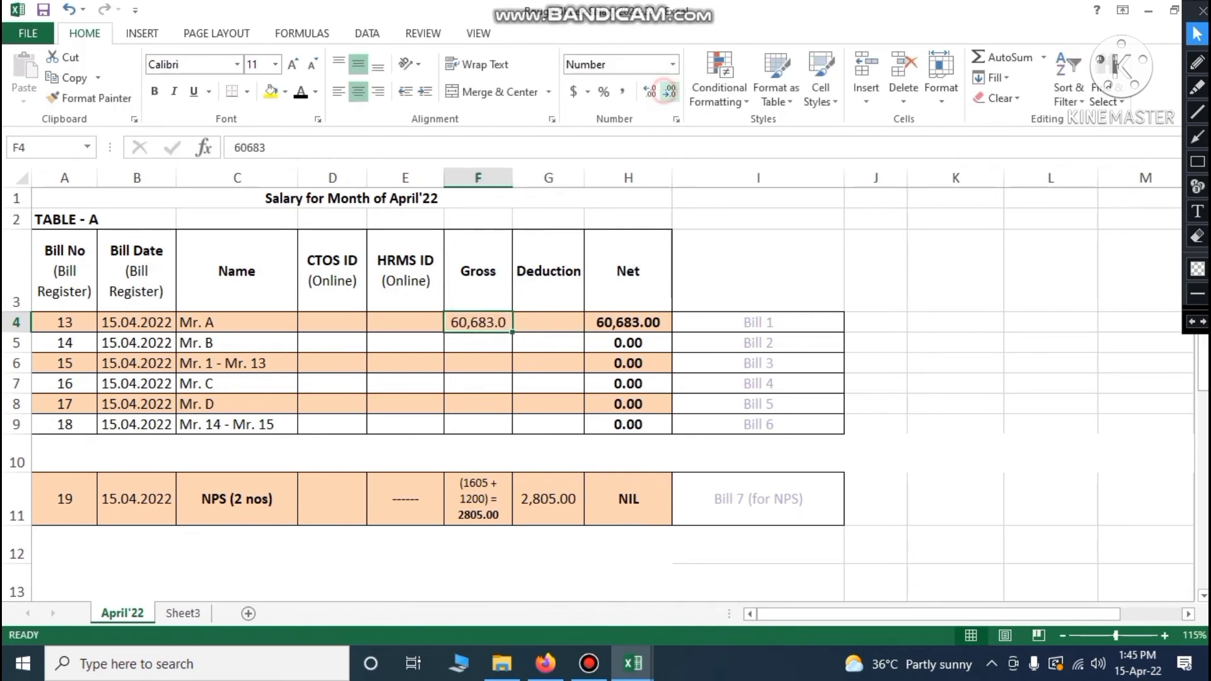
left_click(670, 92)
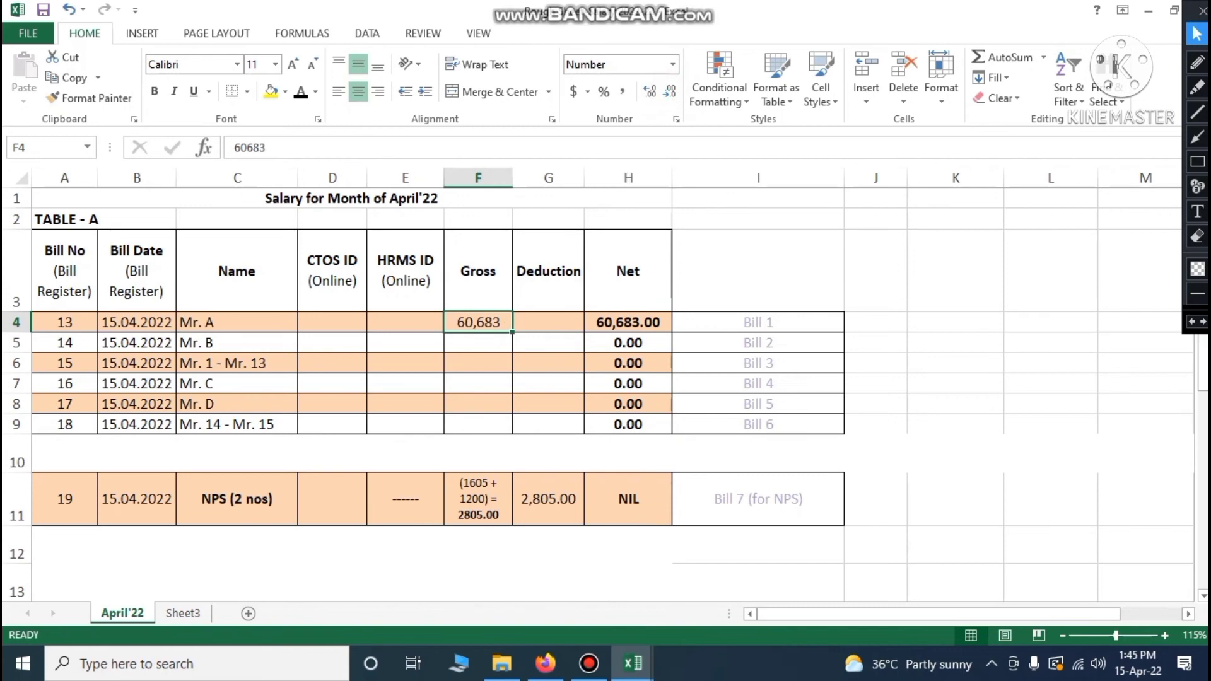
Widen column F and show Mr. A's gross amount with two decimals again
left_click(549, 323)
left_click_drag(512, 177, 530, 177)
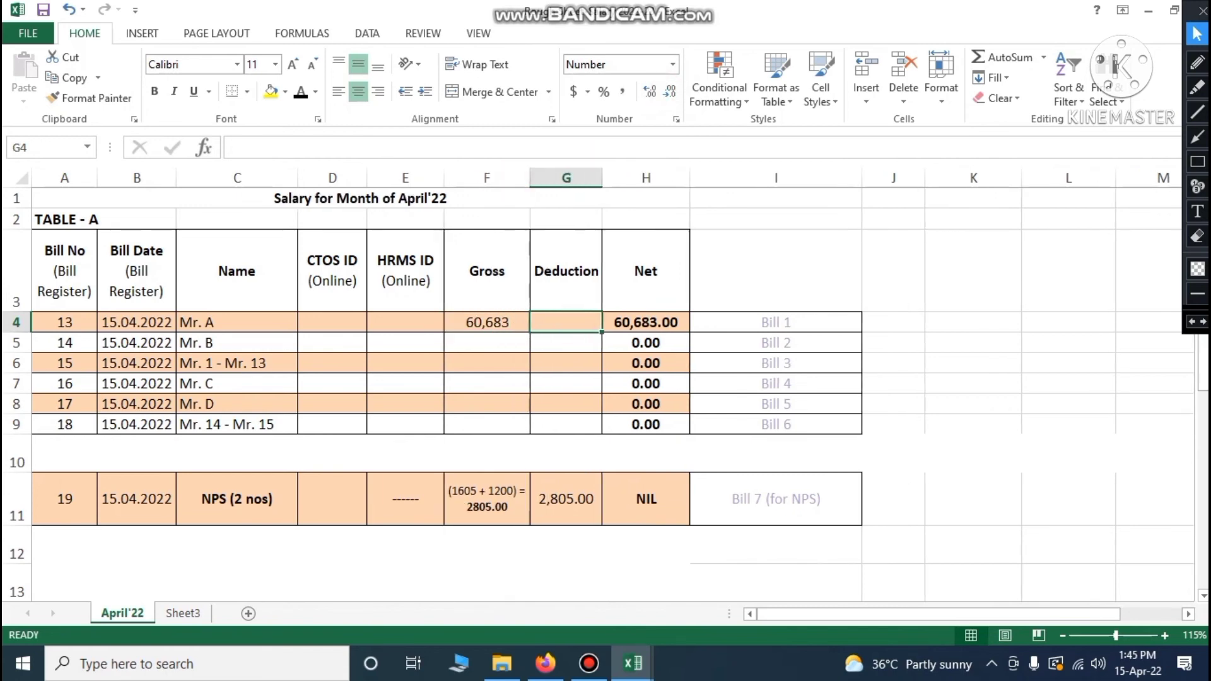
left_click(496, 323)
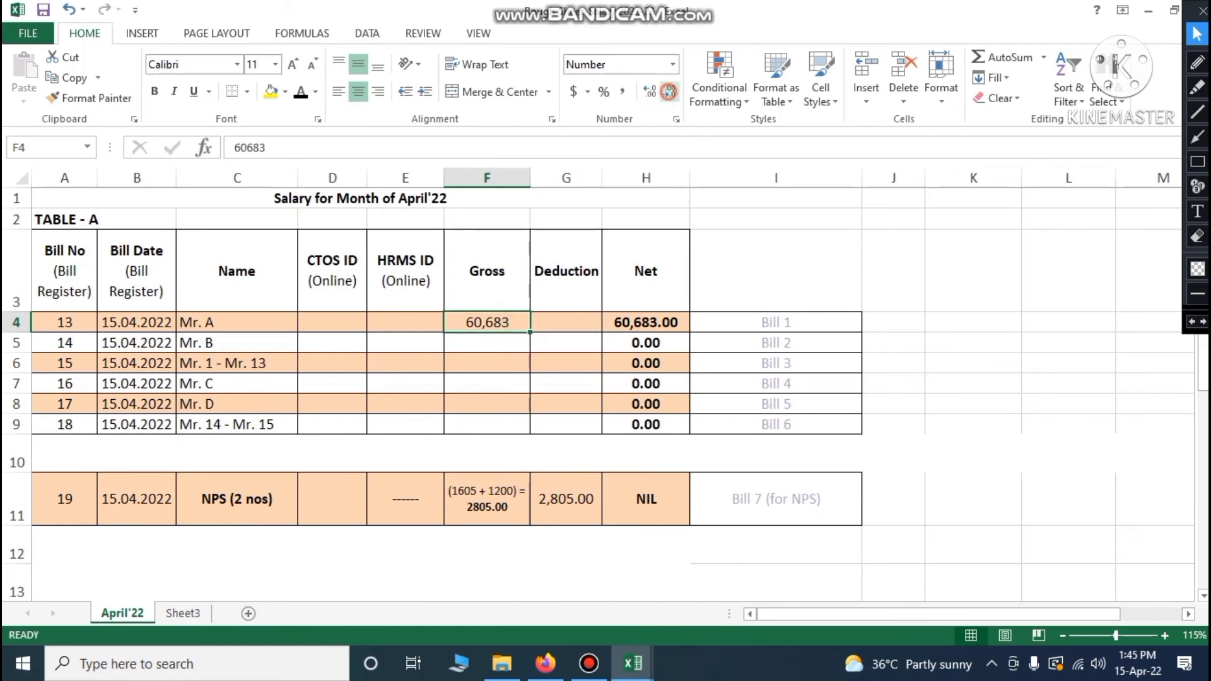
left_click(650, 92)
left_click(650, 91)
left_click(553, 322)
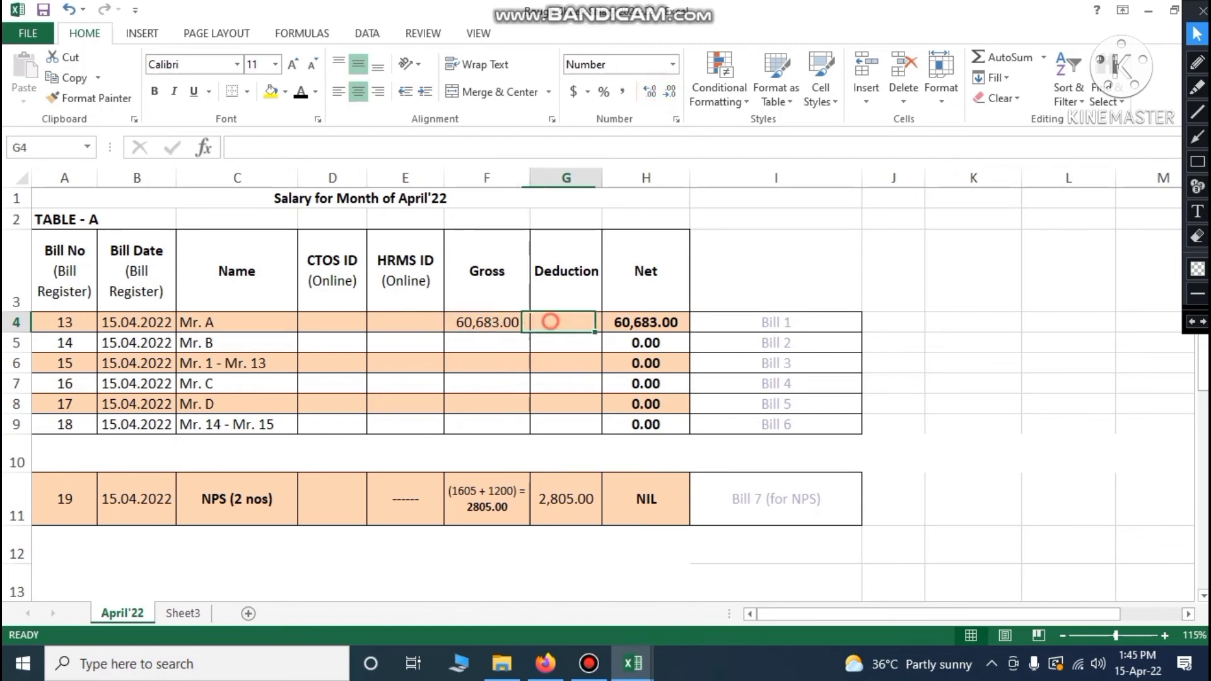
Look up Mr. A's total deduction in Staff Position and enter 22248 as his Deduction
mouse_move(633, 664)
left_click(728, 588)
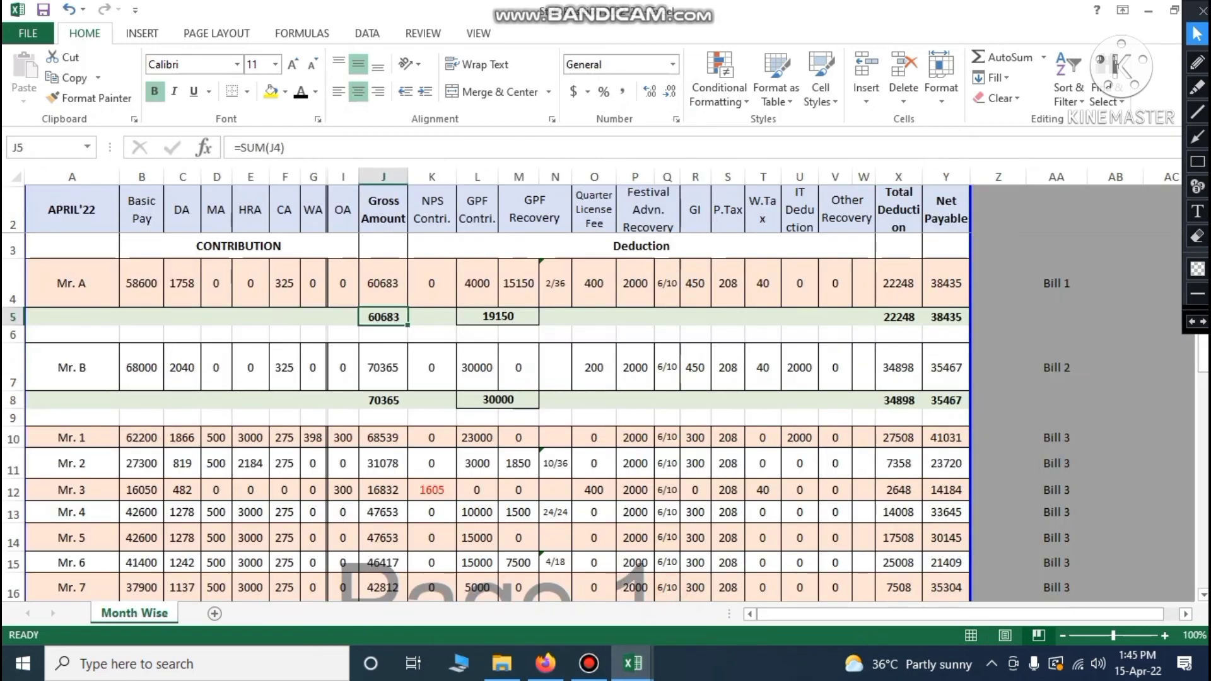
left_click(907, 321)
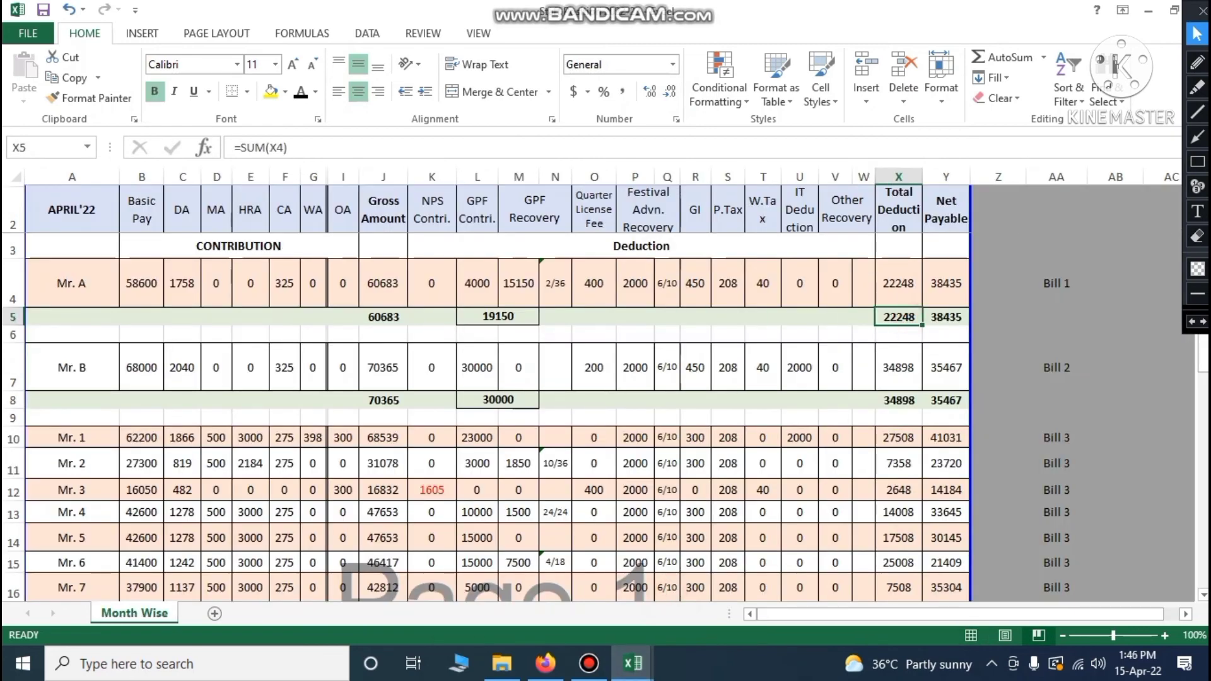
mouse_move(633, 664)
left_click(573, 581)
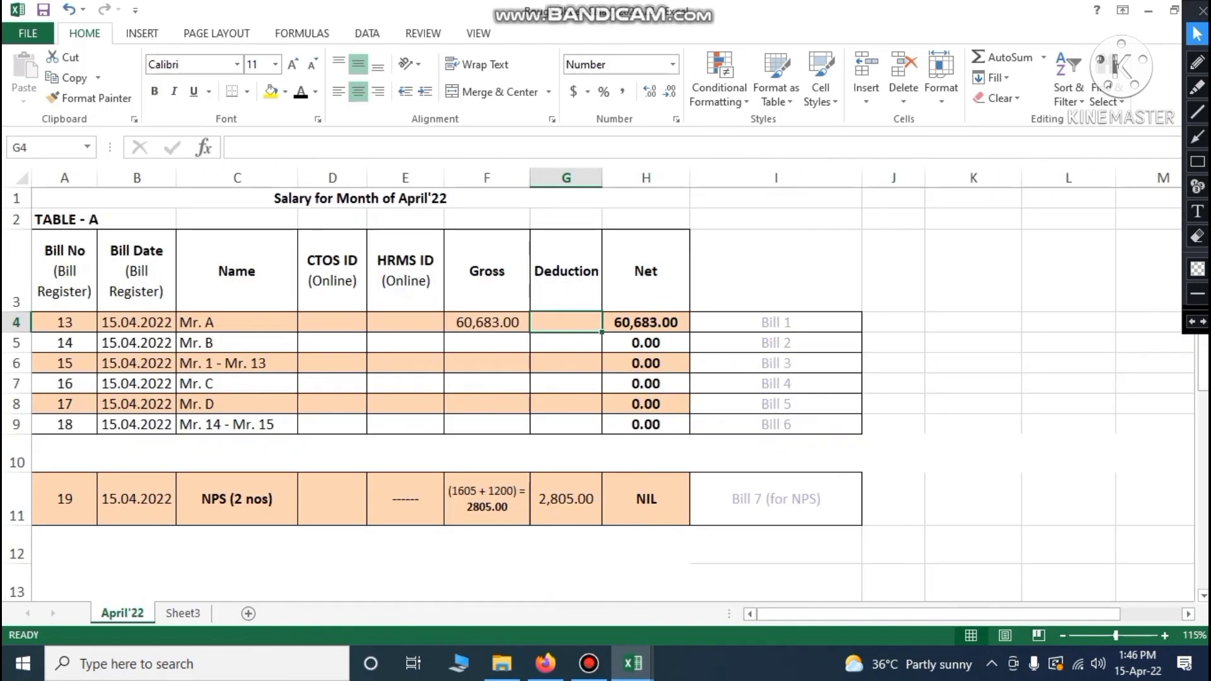
type("22248")
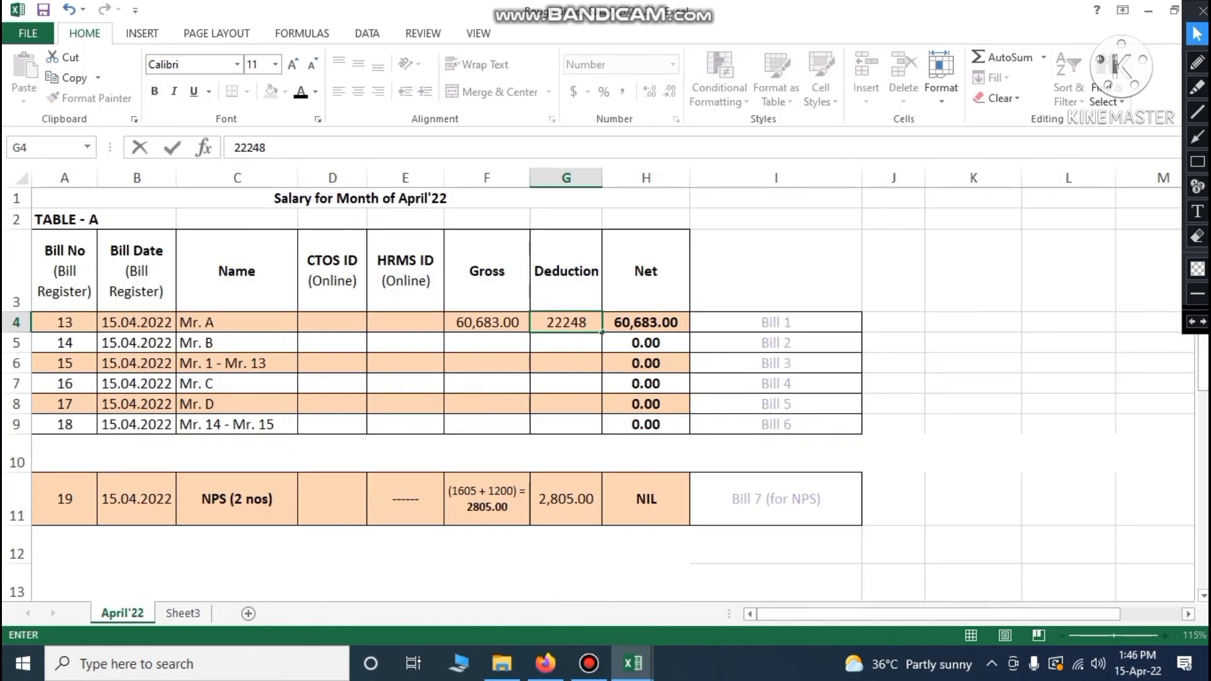
key("Tab")
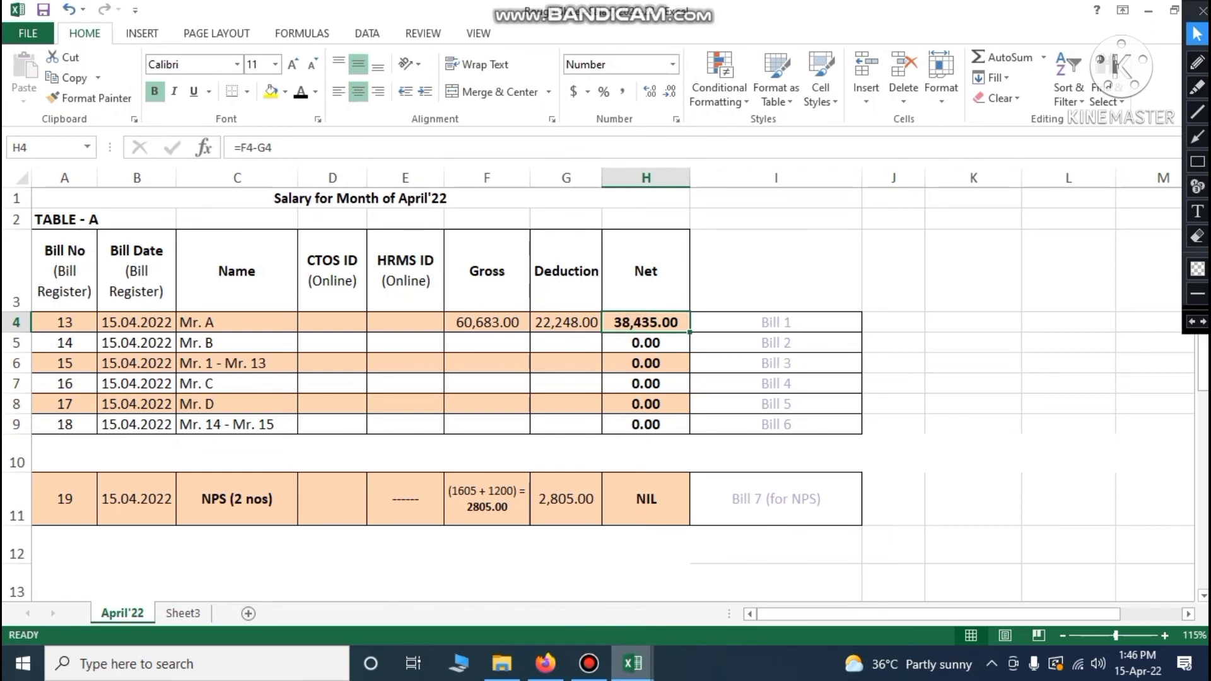
Return to the Staff Position workbook to compare Mr. A's net payable total
left_click(633, 663)
left_click(593, 589)
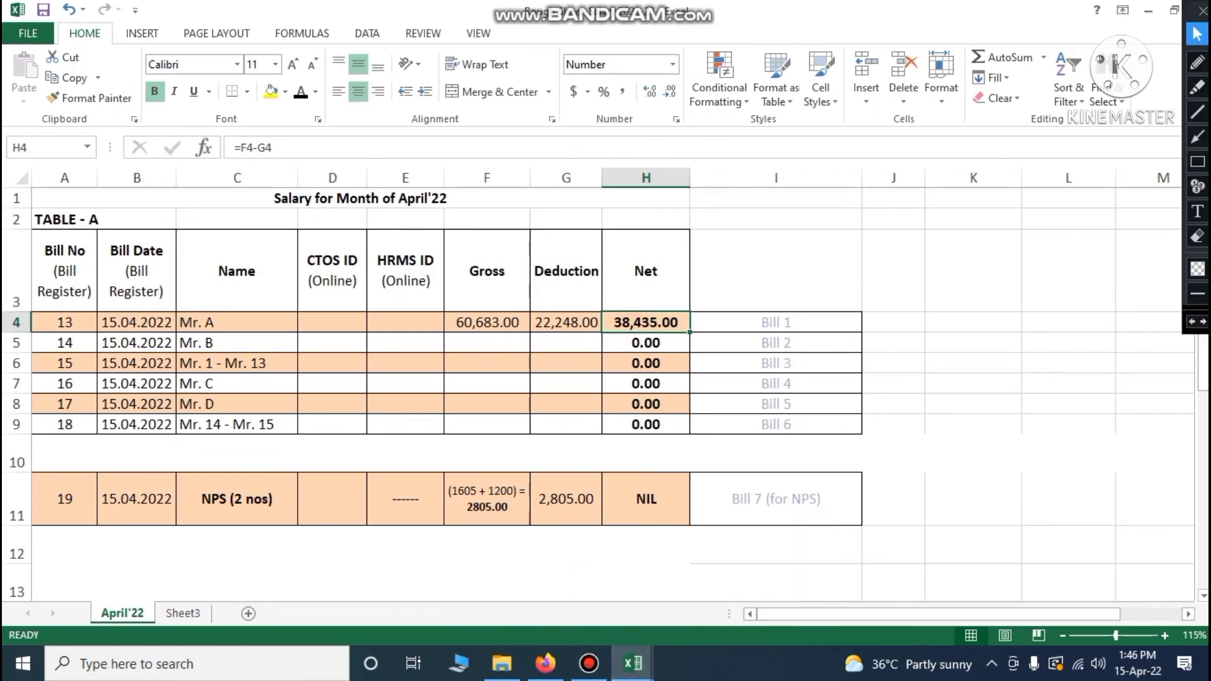
left_click(647, 667)
left_click(690, 581)
left_click(946, 317)
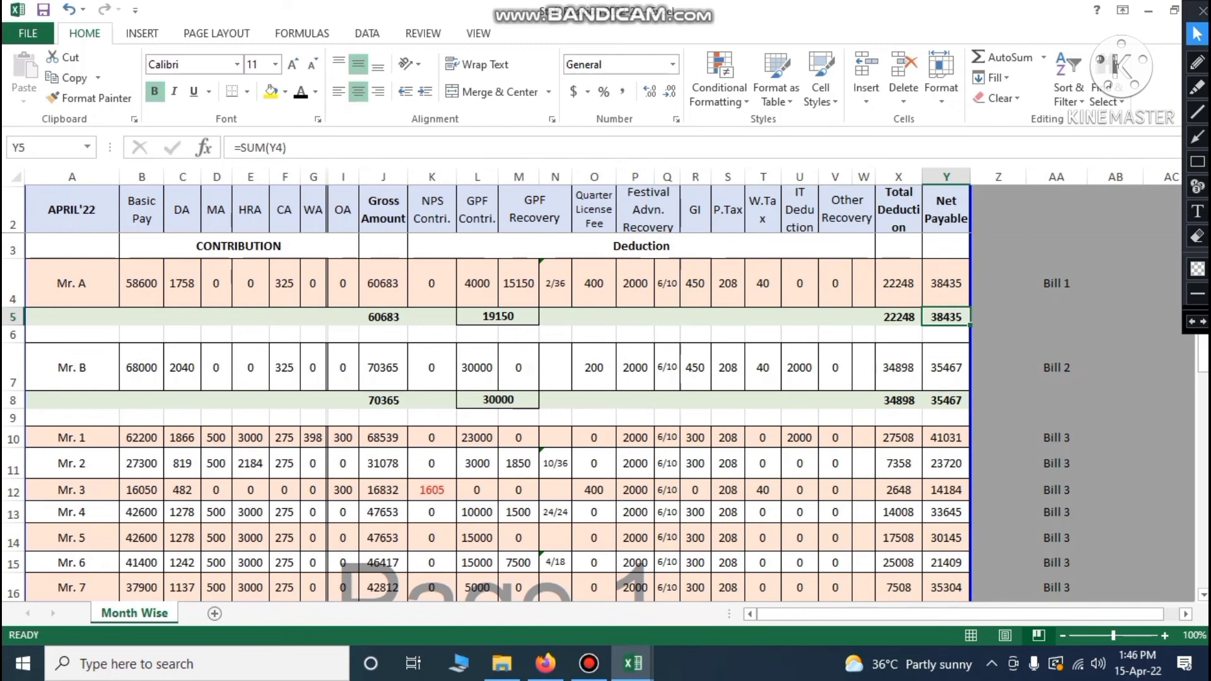
Enter Mr. B's gross amount of 70365 in cell F5 of Rough Sheet
left_click(12, 369)
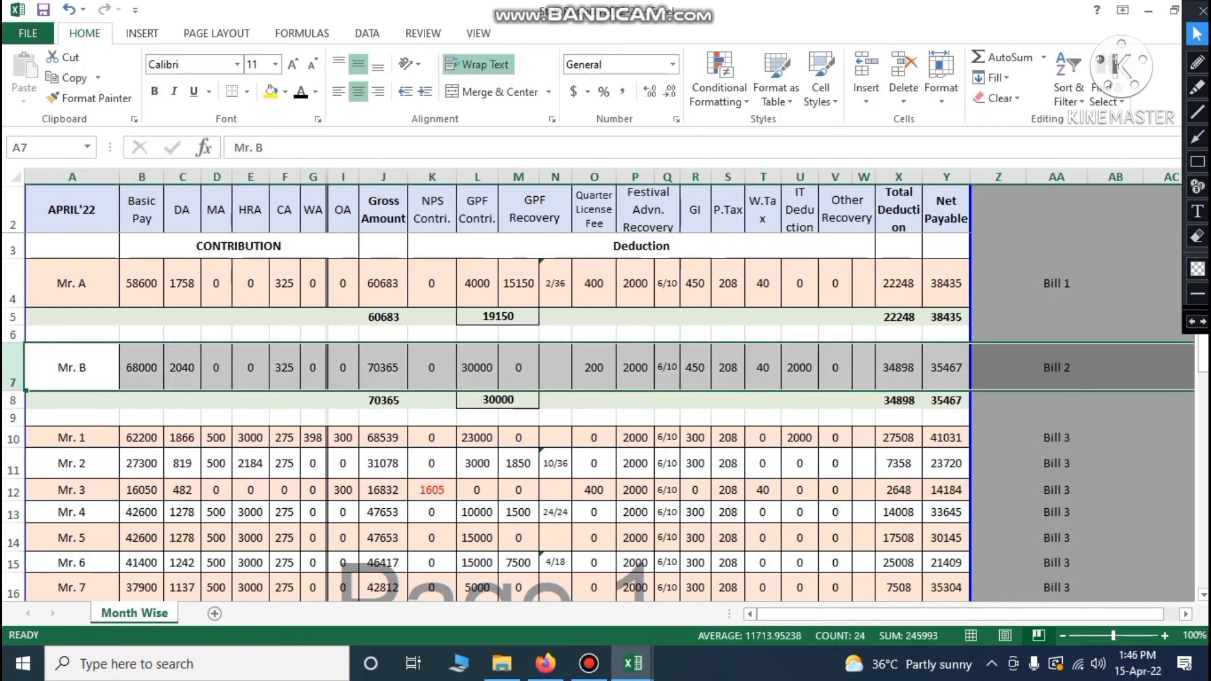
left_click(383, 401)
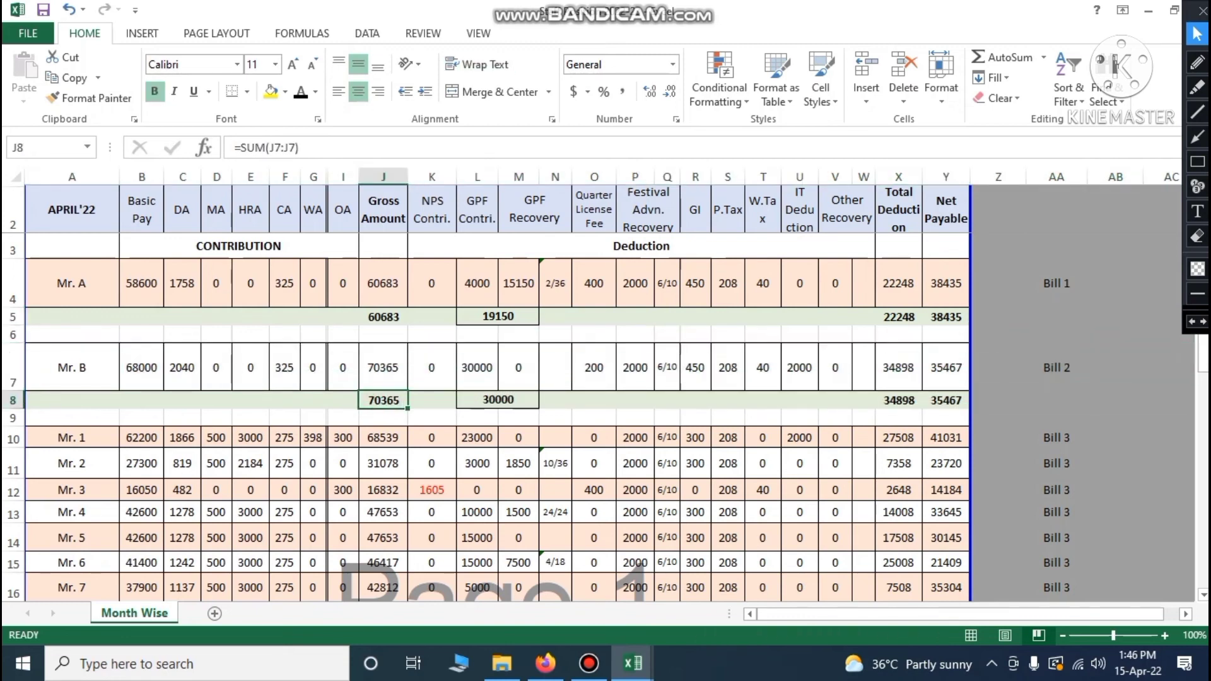
mouse_move(632, 664)
left_click(589, 582)
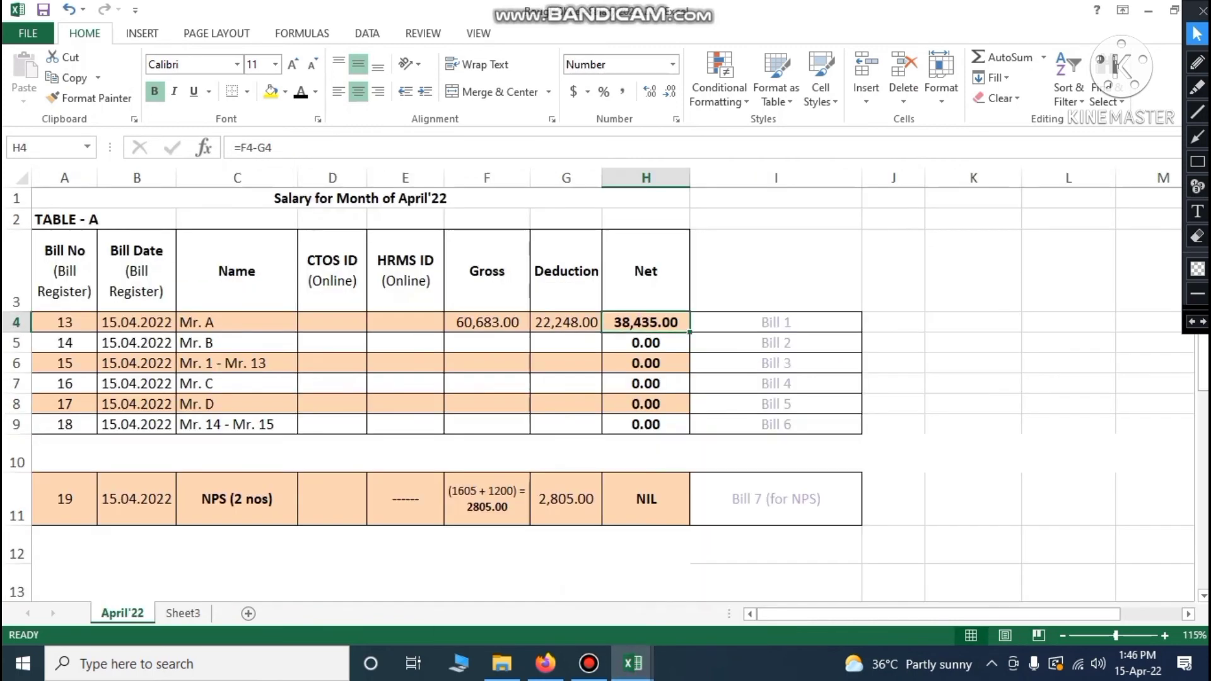
left_click(481, 346)
type("70365")
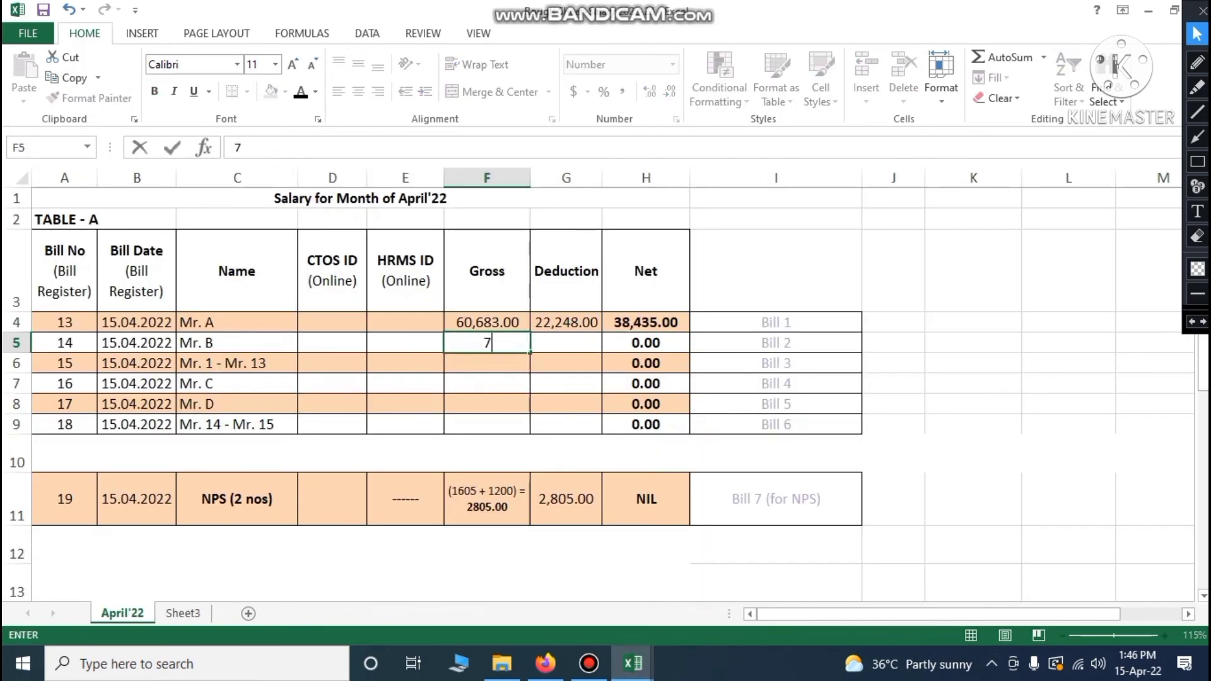
key("Tab")
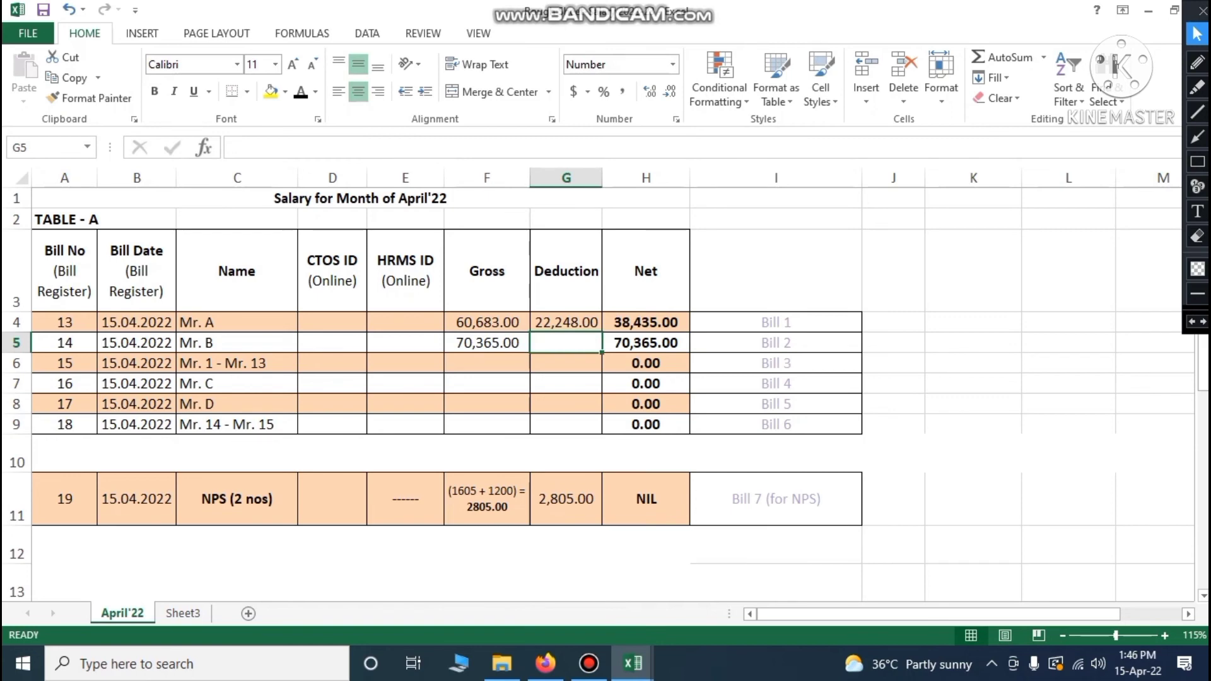
Enter Mr. B's deduction of 34898 in cell G5
left_click(632, 664)
left_click(691, 591)
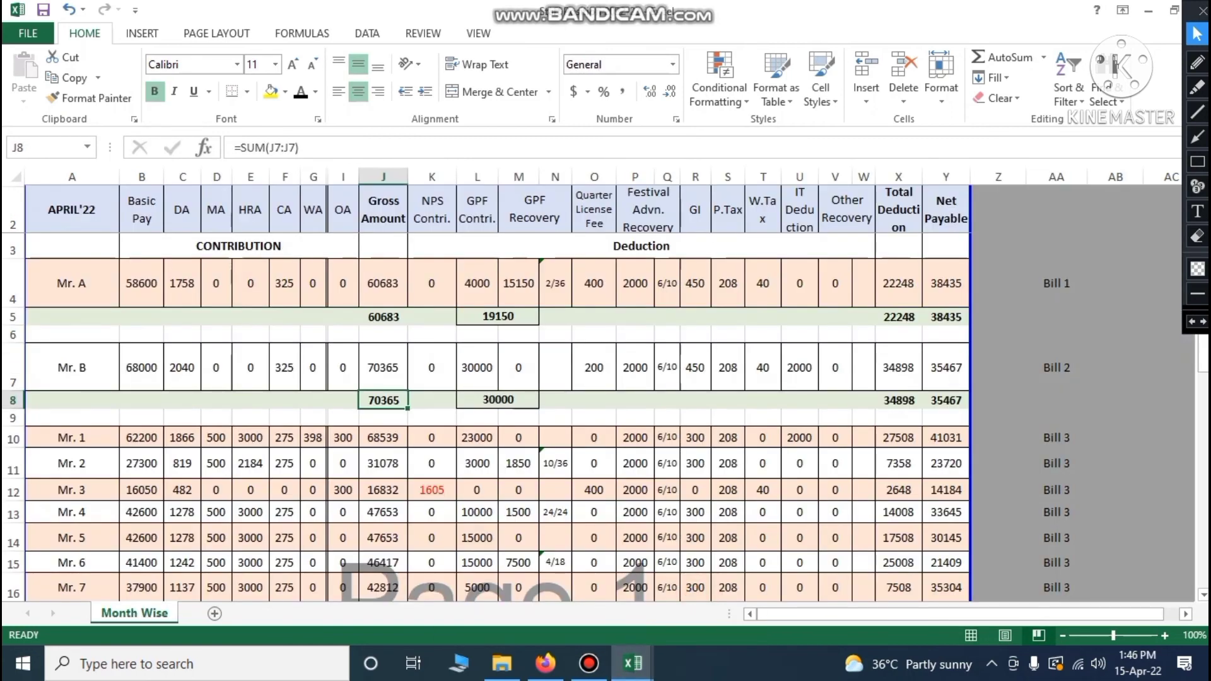
left_click(633, 664)
left_click(533, 577)
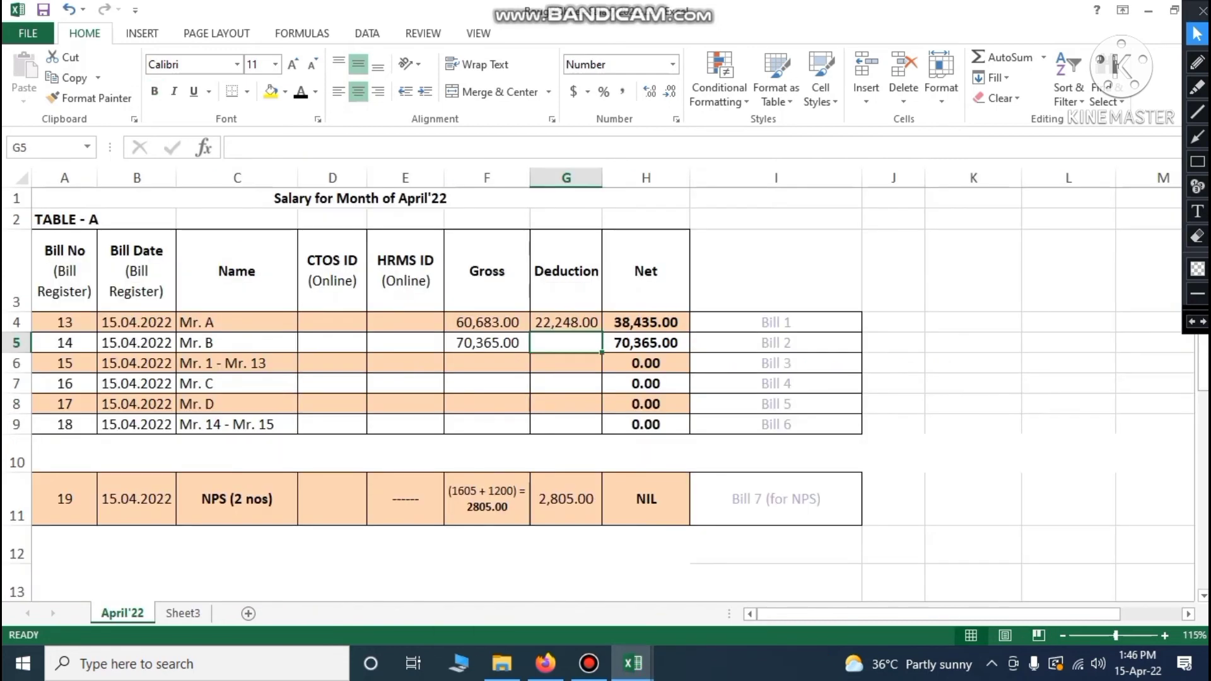
type("34898")
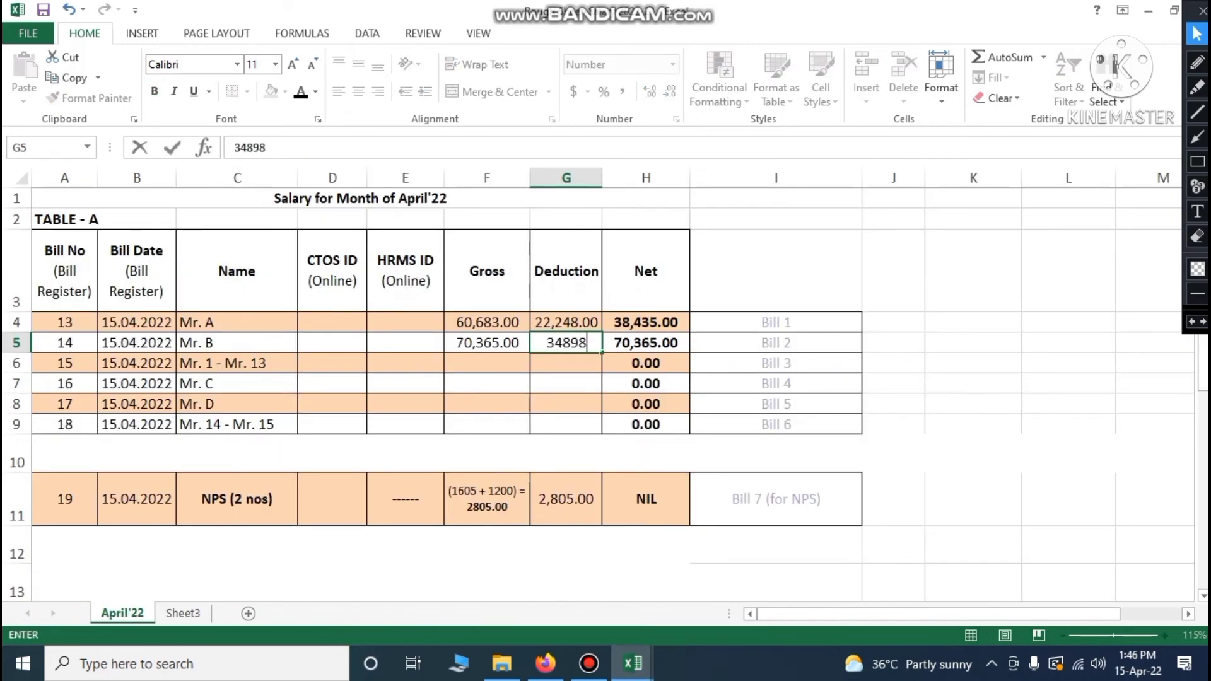
key("ctrl+Return")
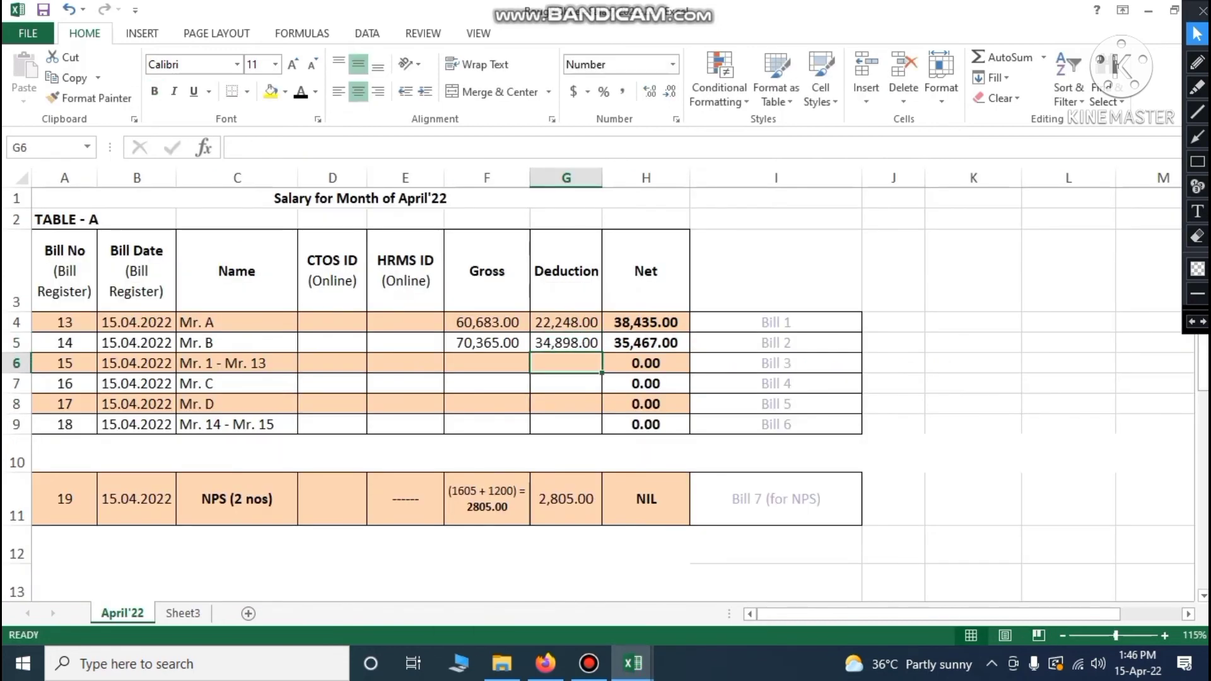
Compare Mr. B's net of 35,467 in H5 against the Staff Position total in Y8
left_click(646, 342)
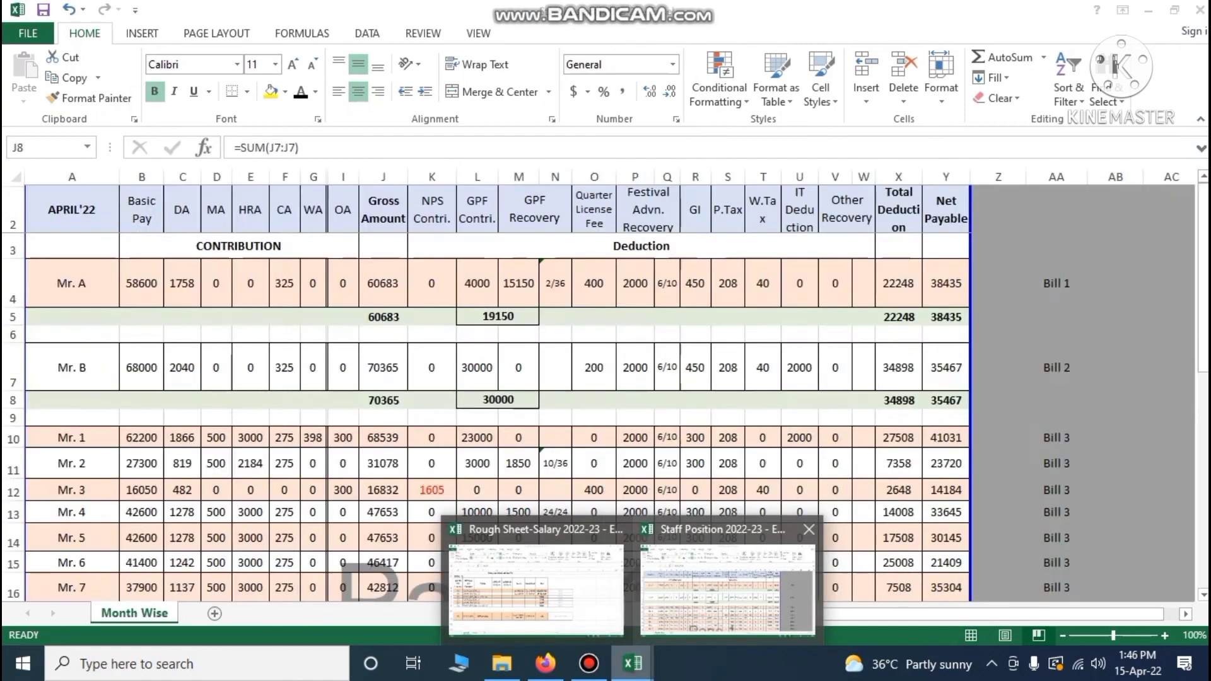
left_click(609, 596)
left_click(632, 664)
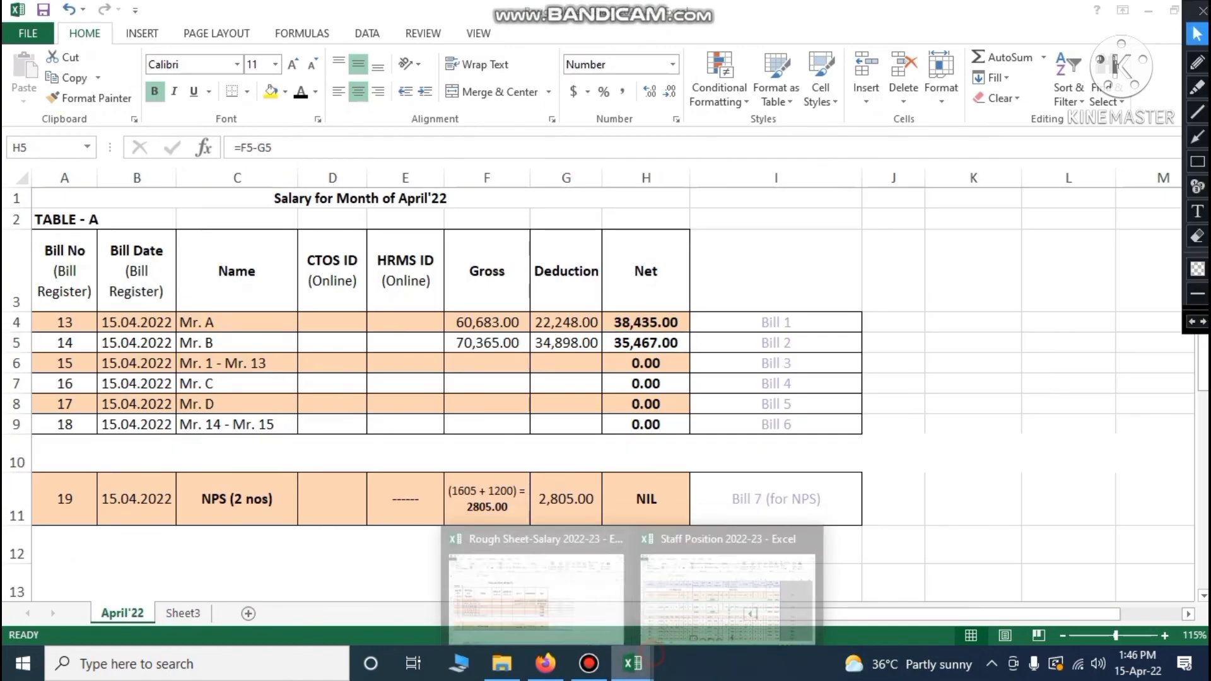
left_click(713, 590)
left_click(946, 401)
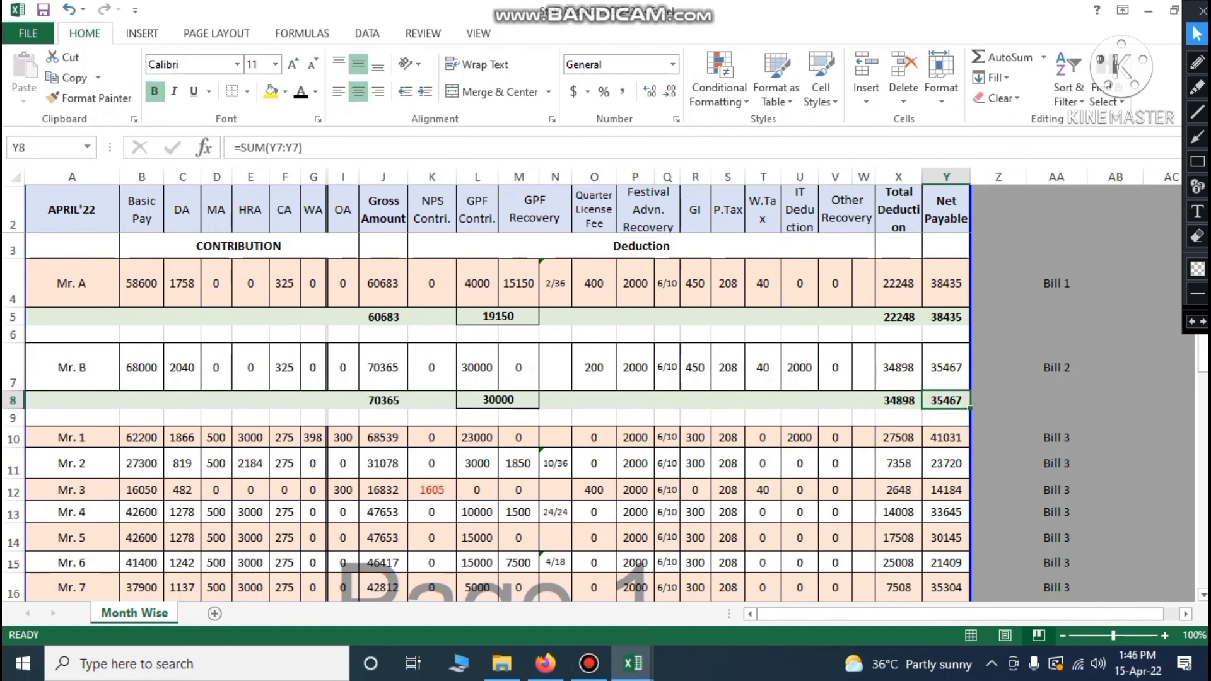
scroll(606, 413, "down", 4)
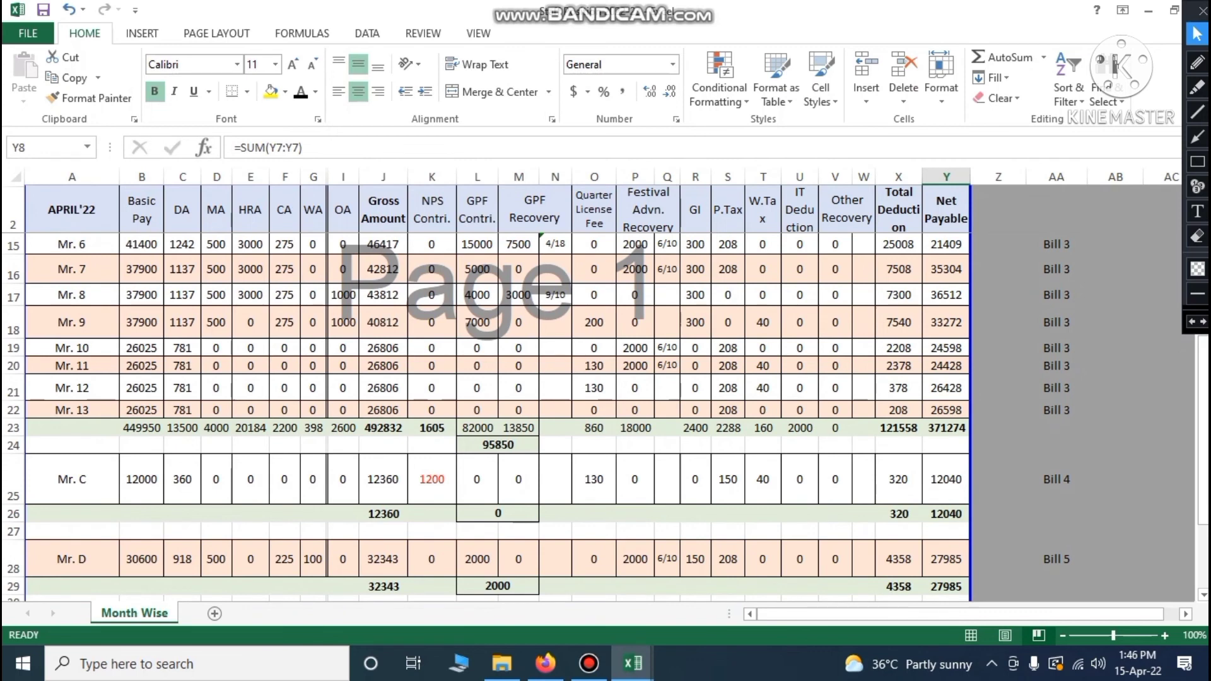
Enter the Bill 3 gross total of 492832 in F6 for Mr. 1 - Mr. 13
left_click(381, 429)
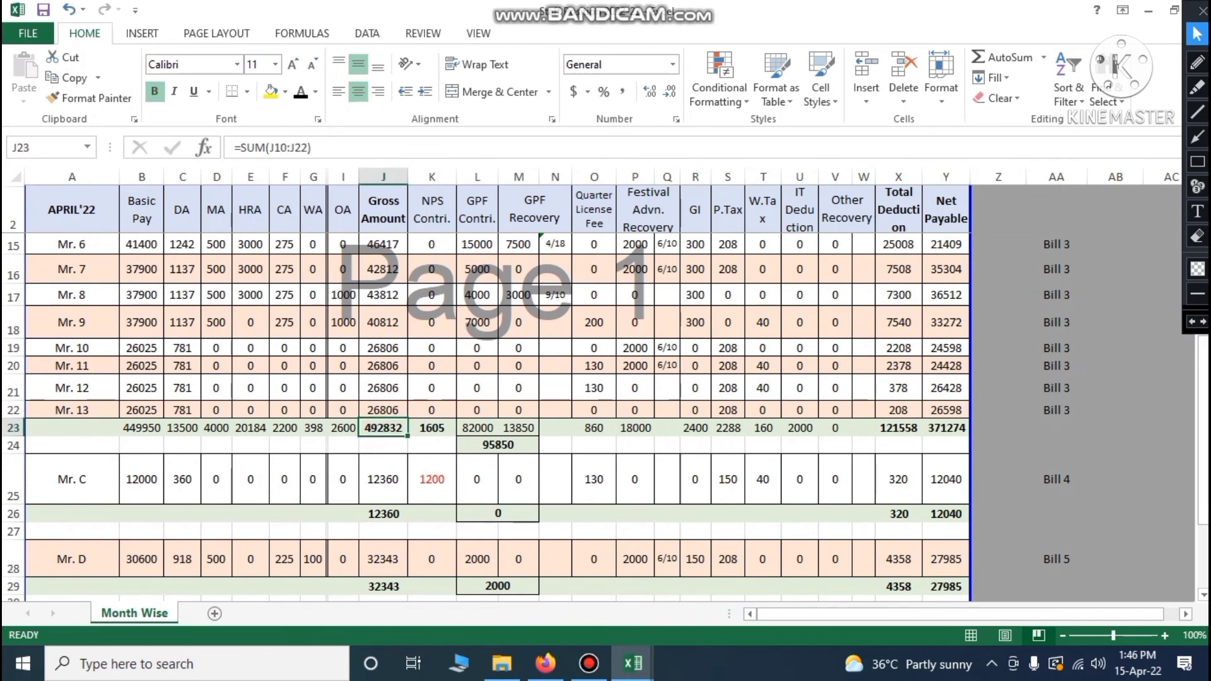
mouse_move(633, 663)
left_click(553, 572)
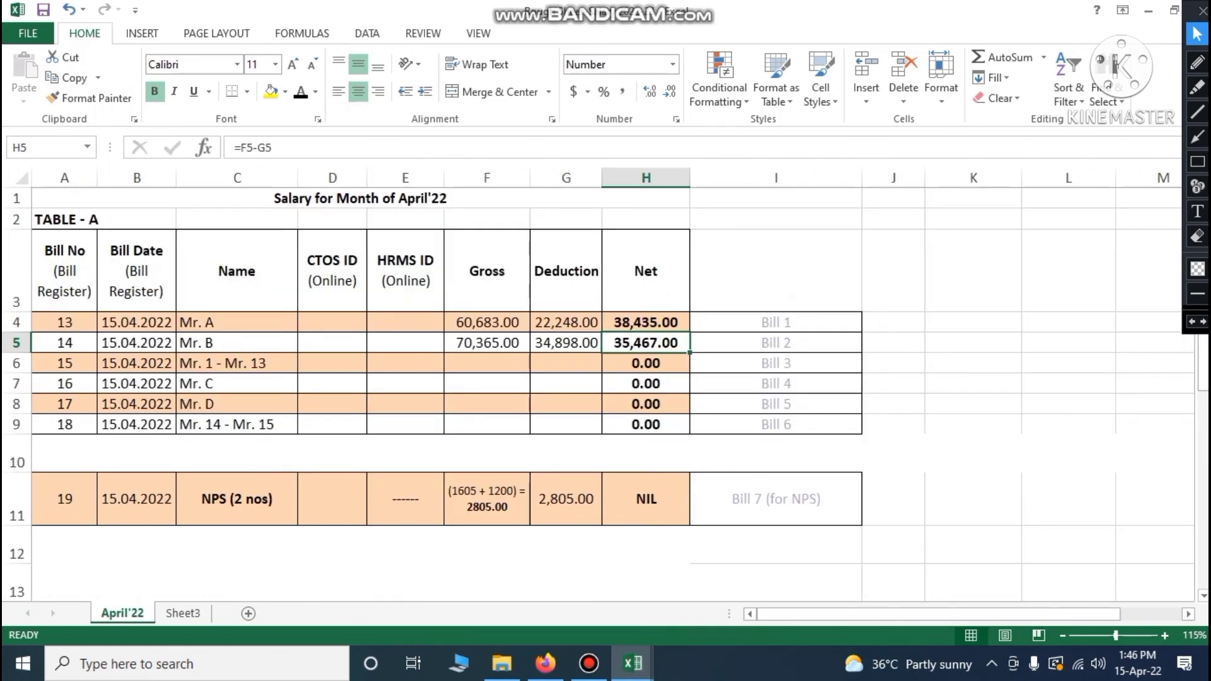
left_click(487, 363)
type("492832")
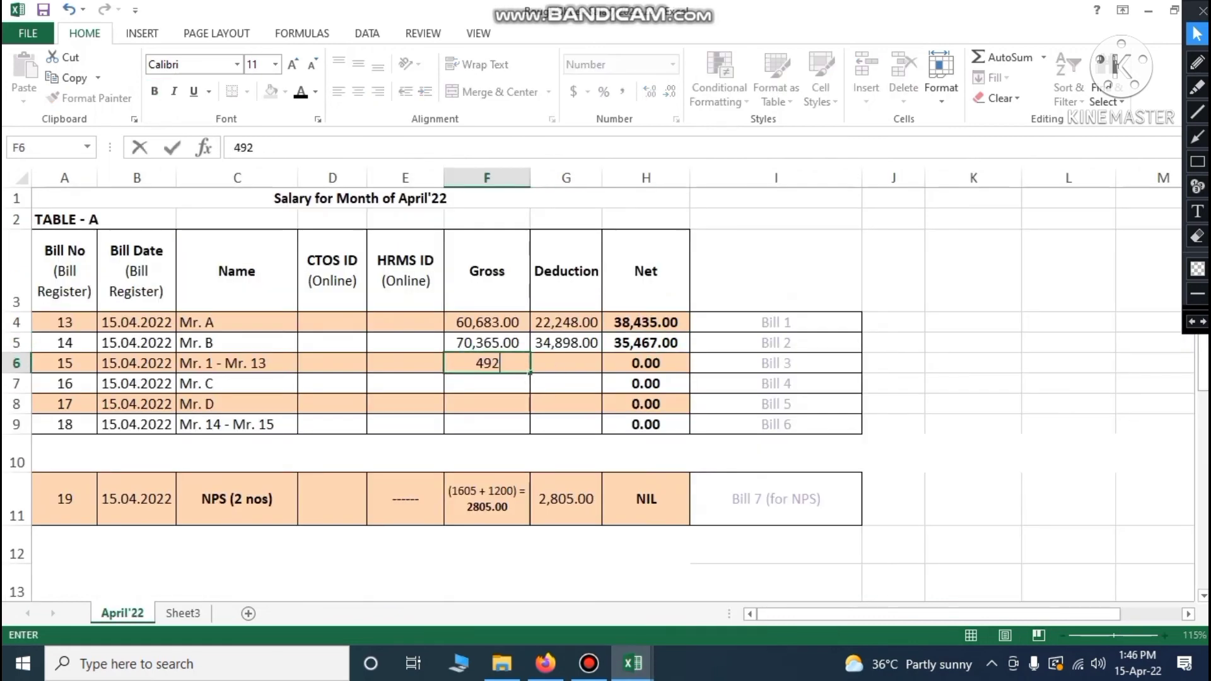
key("Tab")
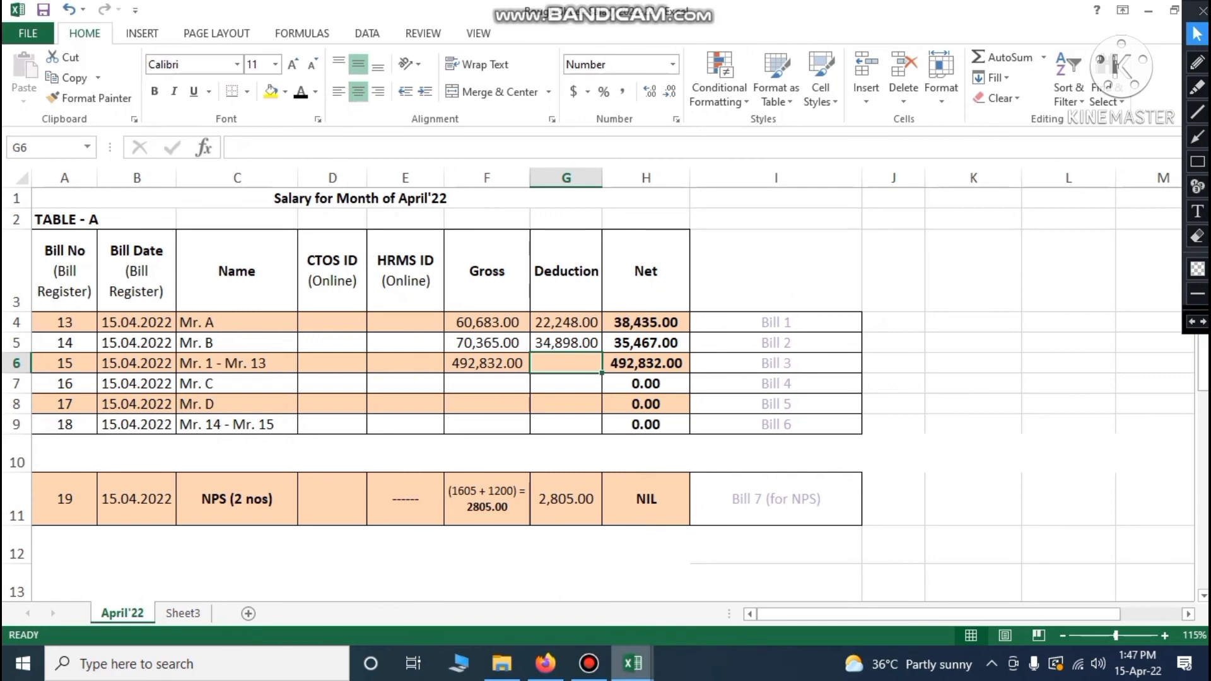
Enter the Bill 3 deduction of 121558 in G6 and autofit column G
mouse_move(632, 662)
left_click(728, 590)
left_click(899, 428)
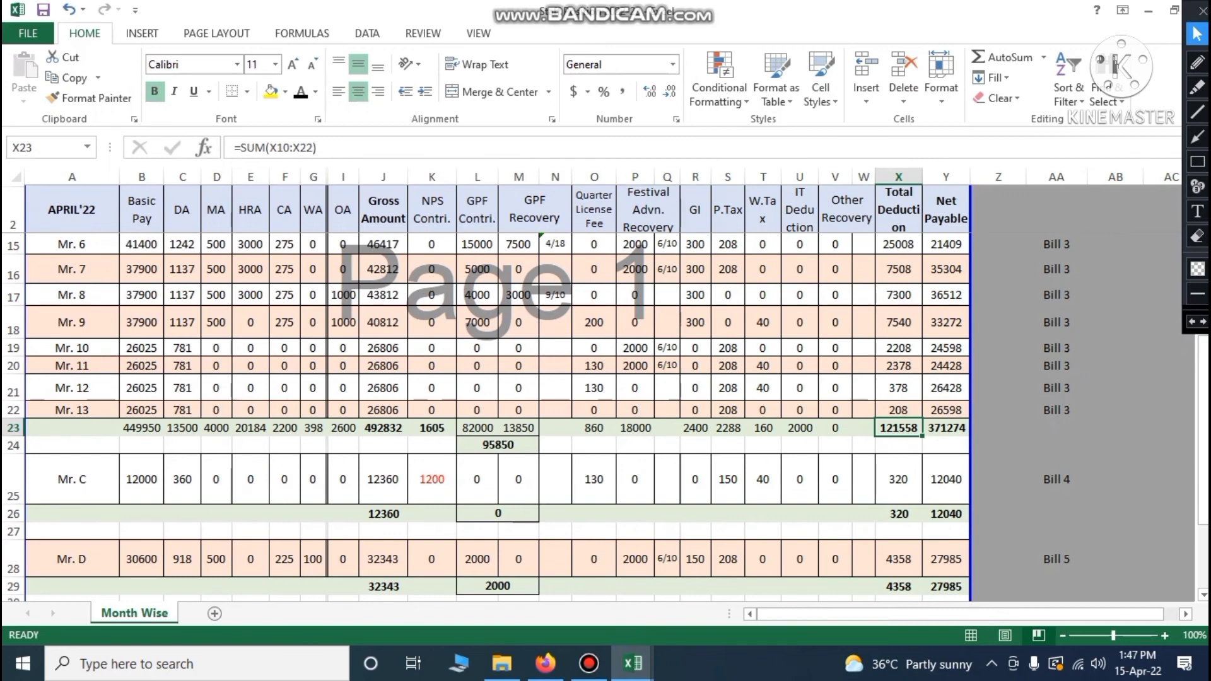
mouse_move(632, 663)
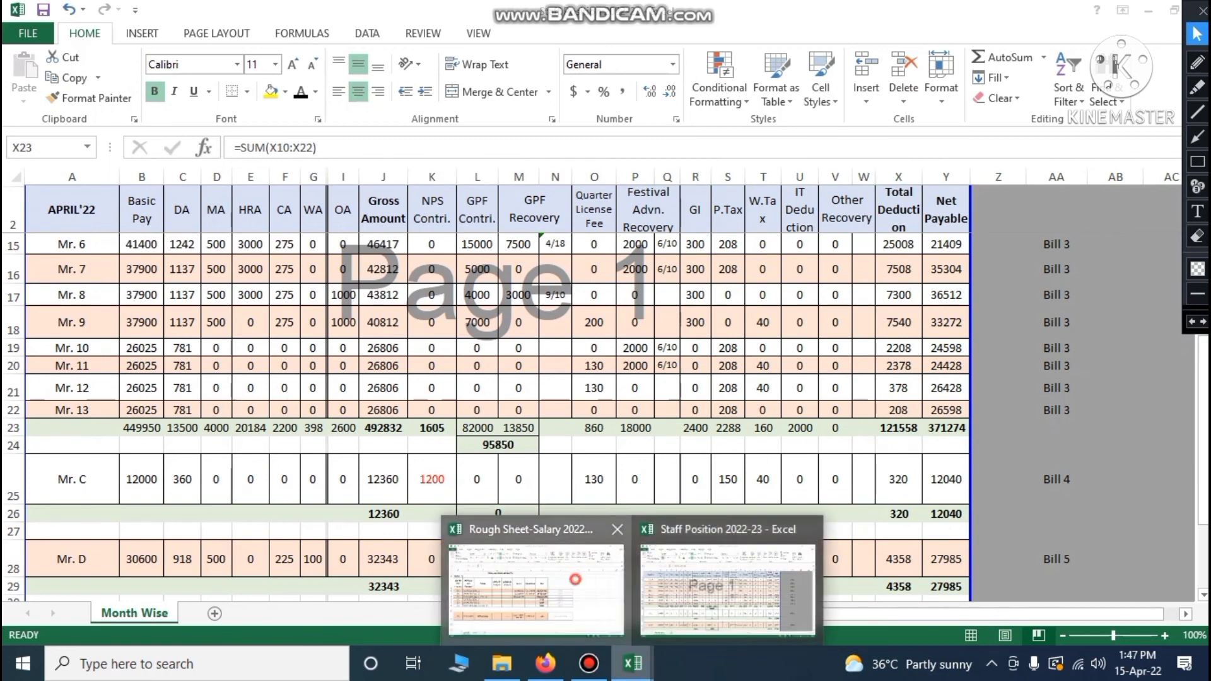
left_click(533, 577)
type("121558")
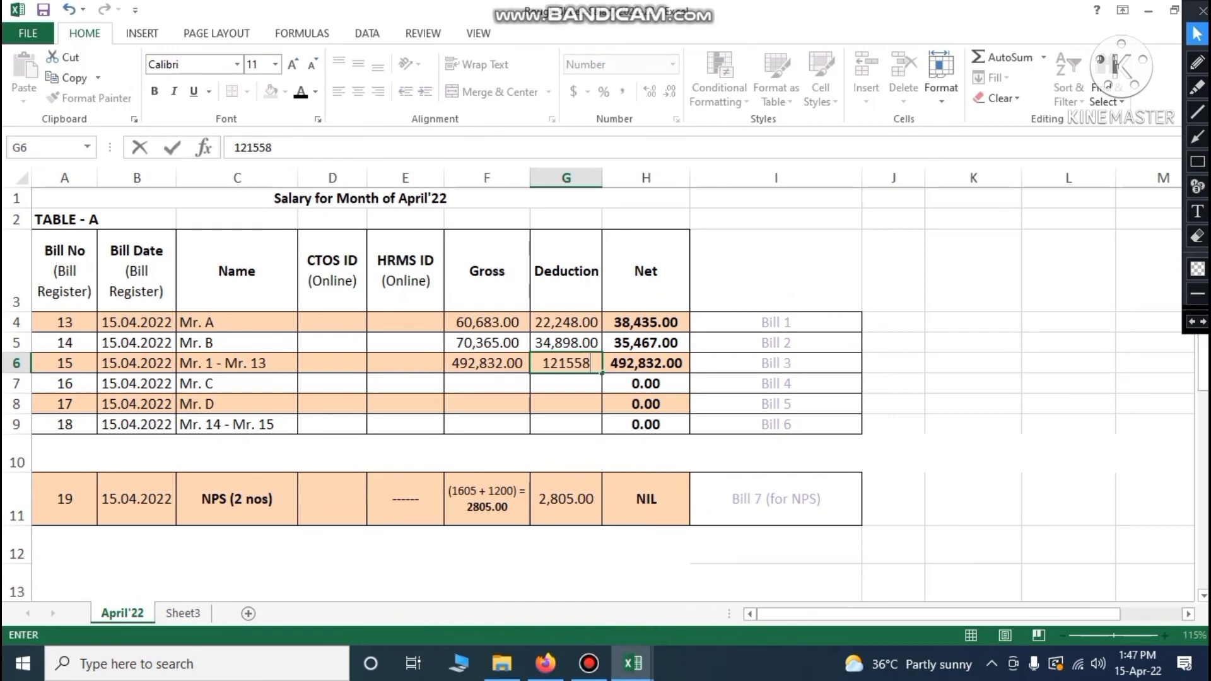
key("ctrl+Return")
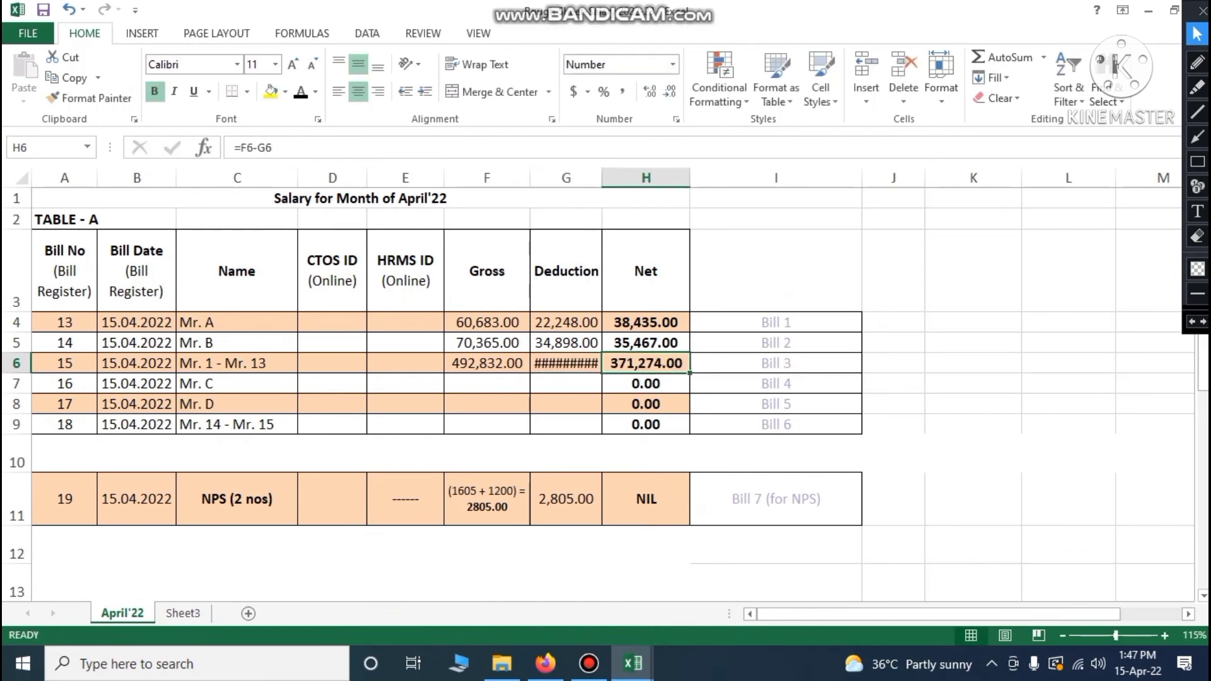
double_click(602, 178)
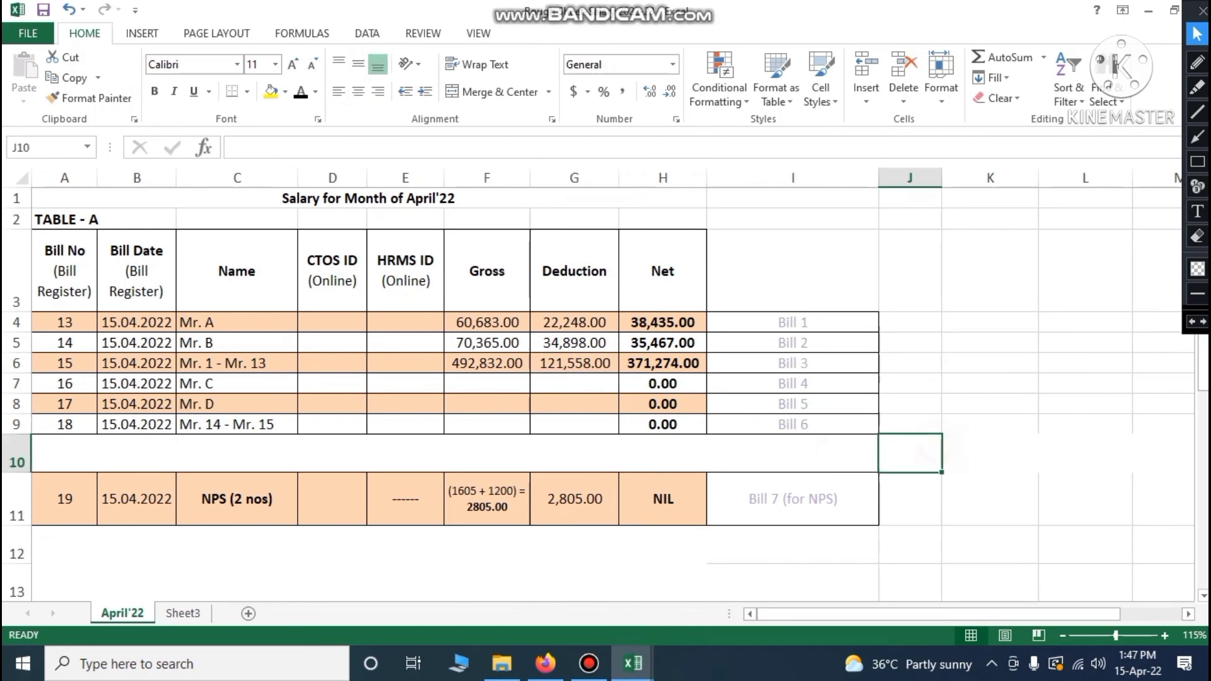
key("Right")
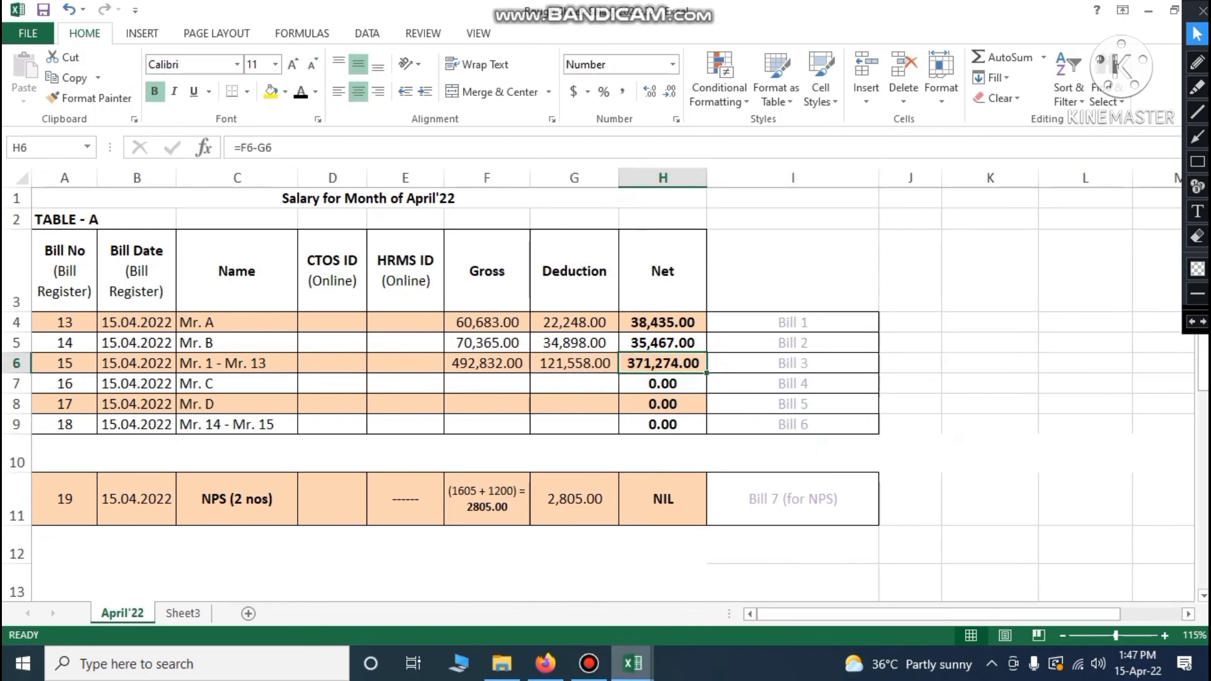
Compare the Bill 3 net of 371,274 with the Staff Position total in Y23
left_click(637, 663)
left_click(593, 603)
left_click(639, 662)
left_click(690, 602)
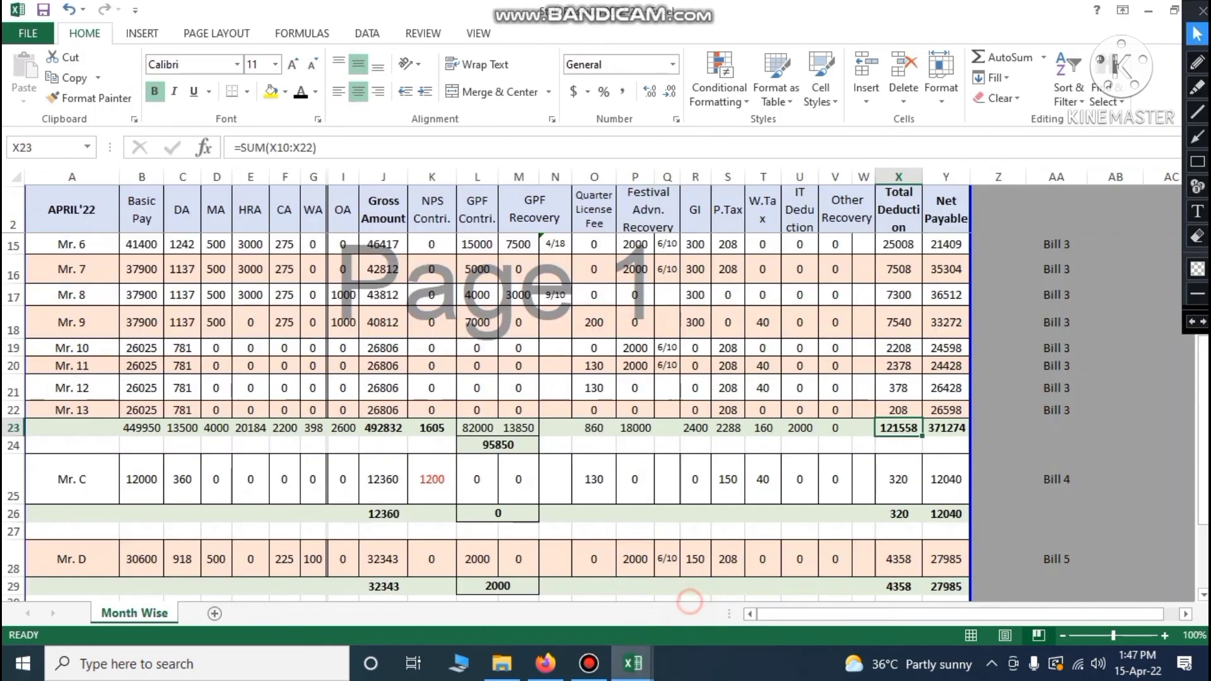
left_click(941, 429)
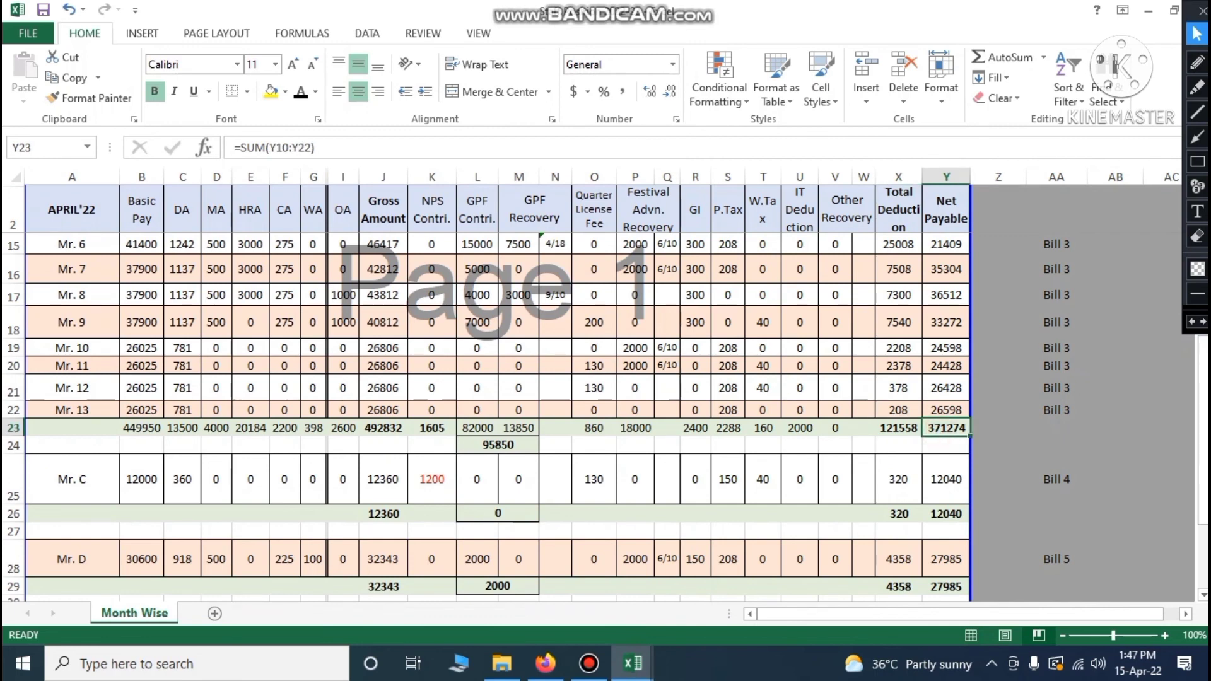
Enter Mr. C's gross amount of 12360 in cell F7
left_click(383, 514)
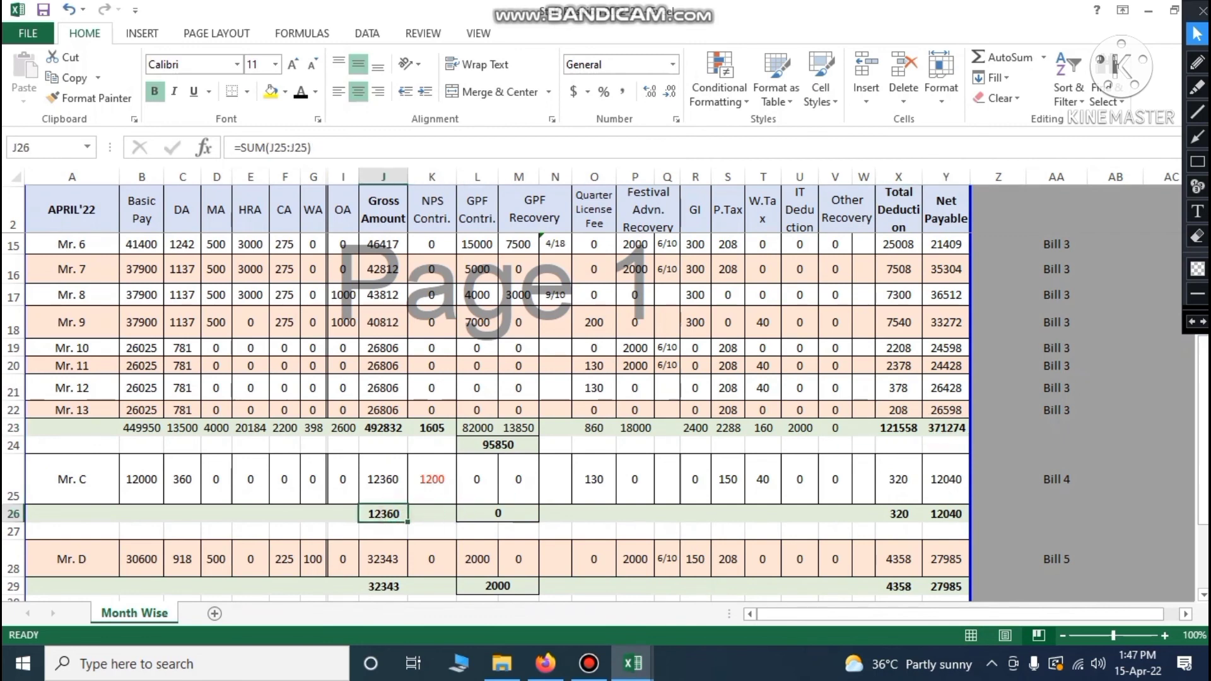
mouse_move(633, 664)
left_click(532, 579)
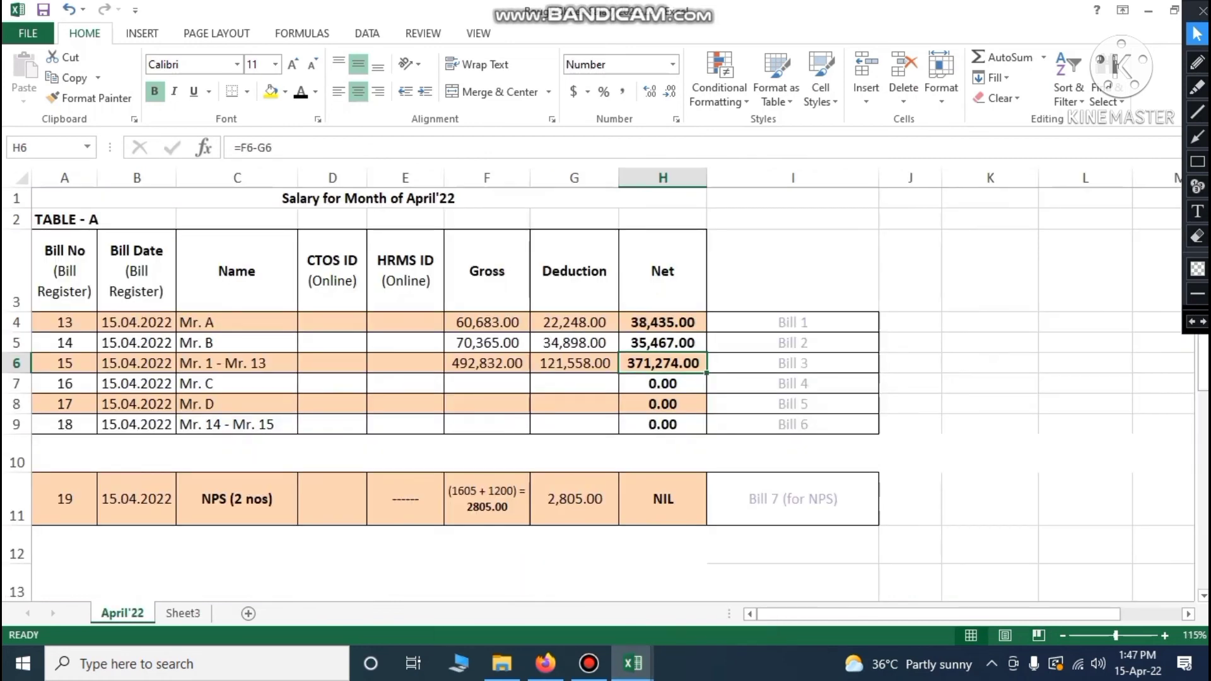
left_click(488, 383)
type("12360")
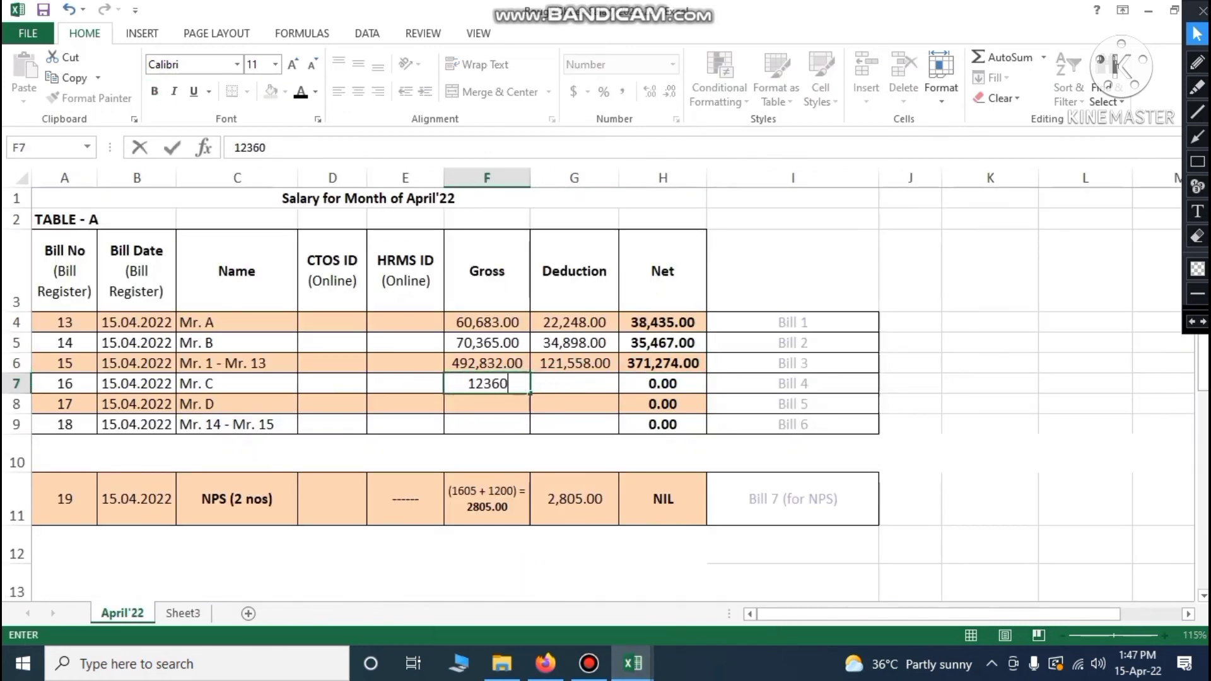
key("Tab")
Enter Mr. C's deduction of 320 in G7, then return to Staff Position
mouse_move(633, 663)
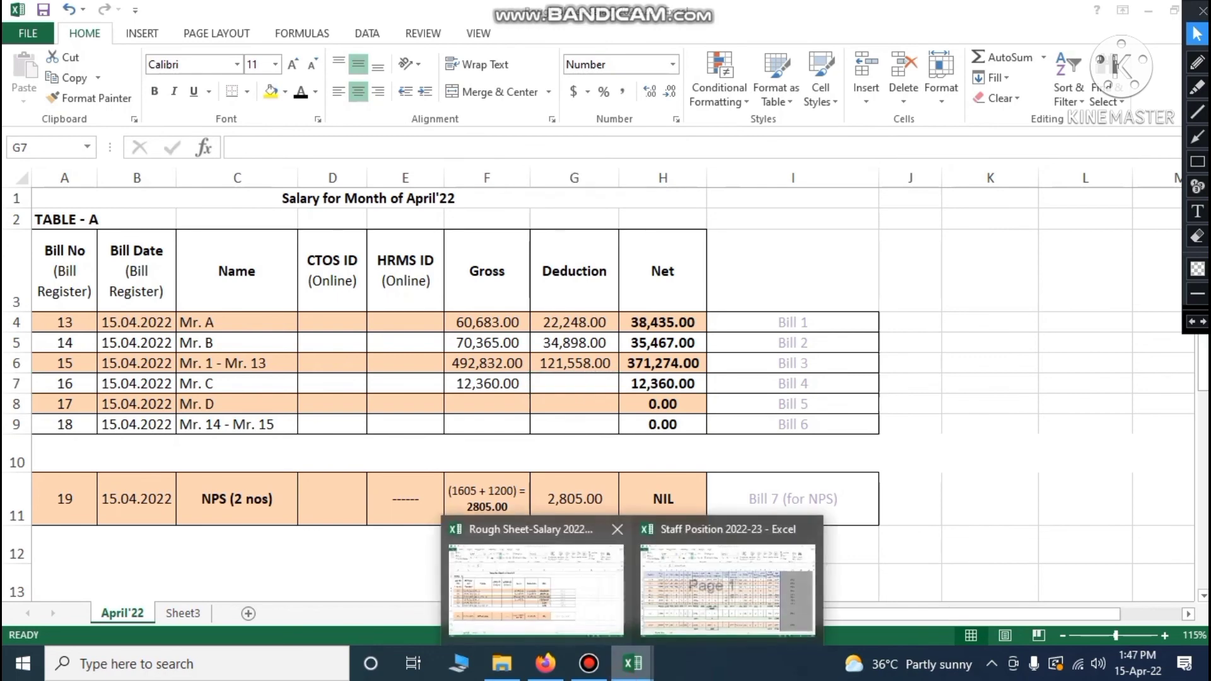
left_click(707, 580)
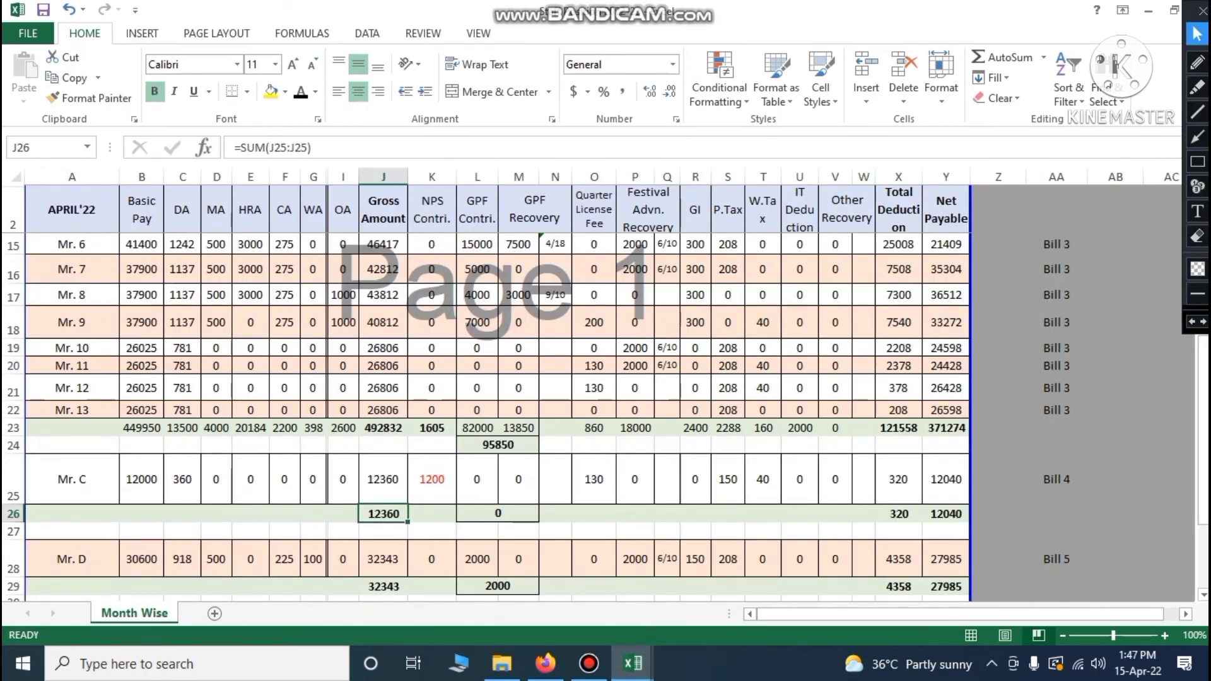
mouse_move(633, 663)
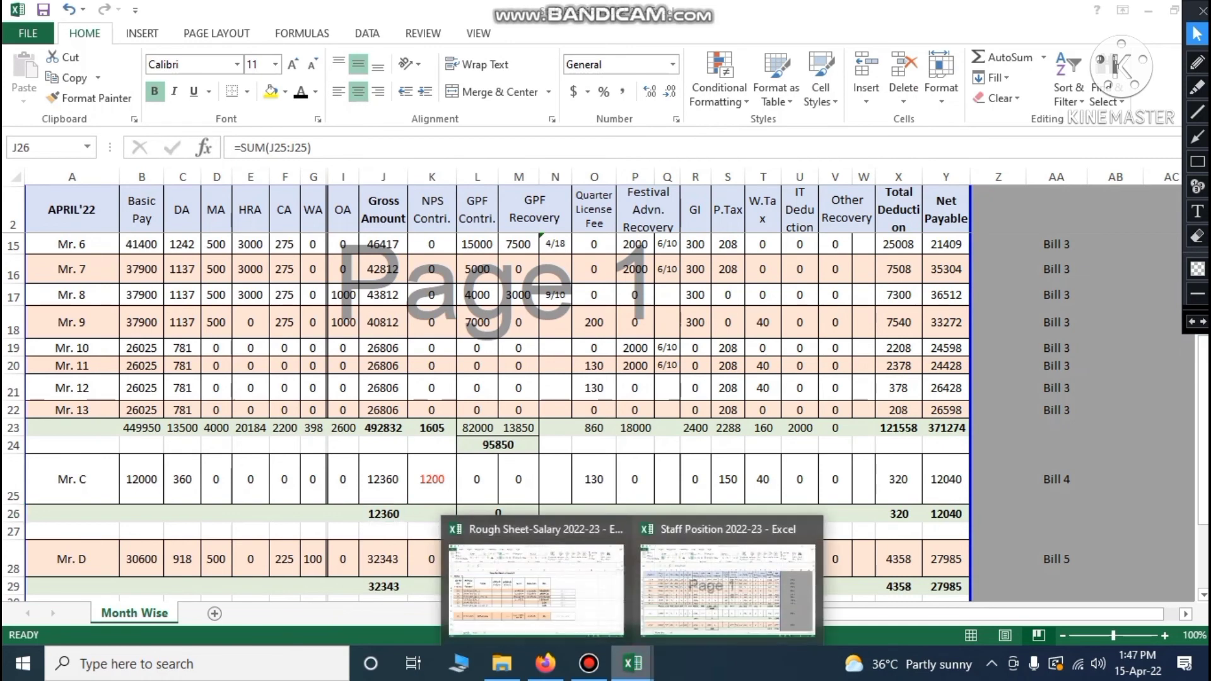
left_click(533, 570)
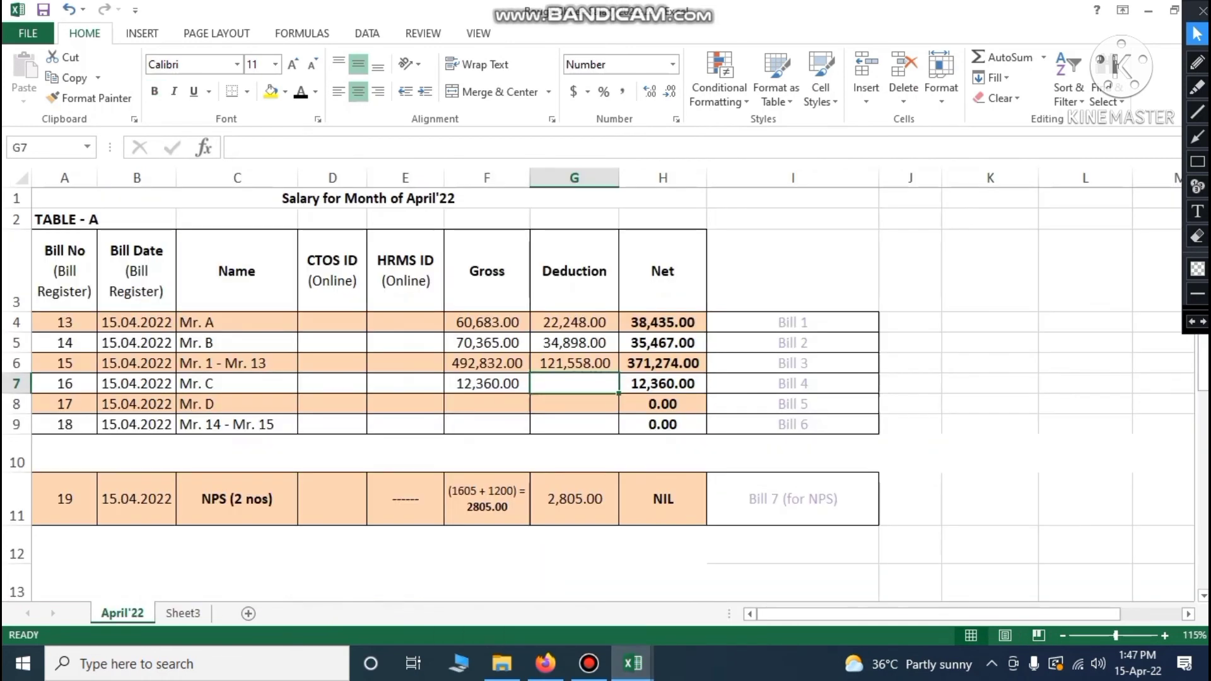
type("320")
key("Return")
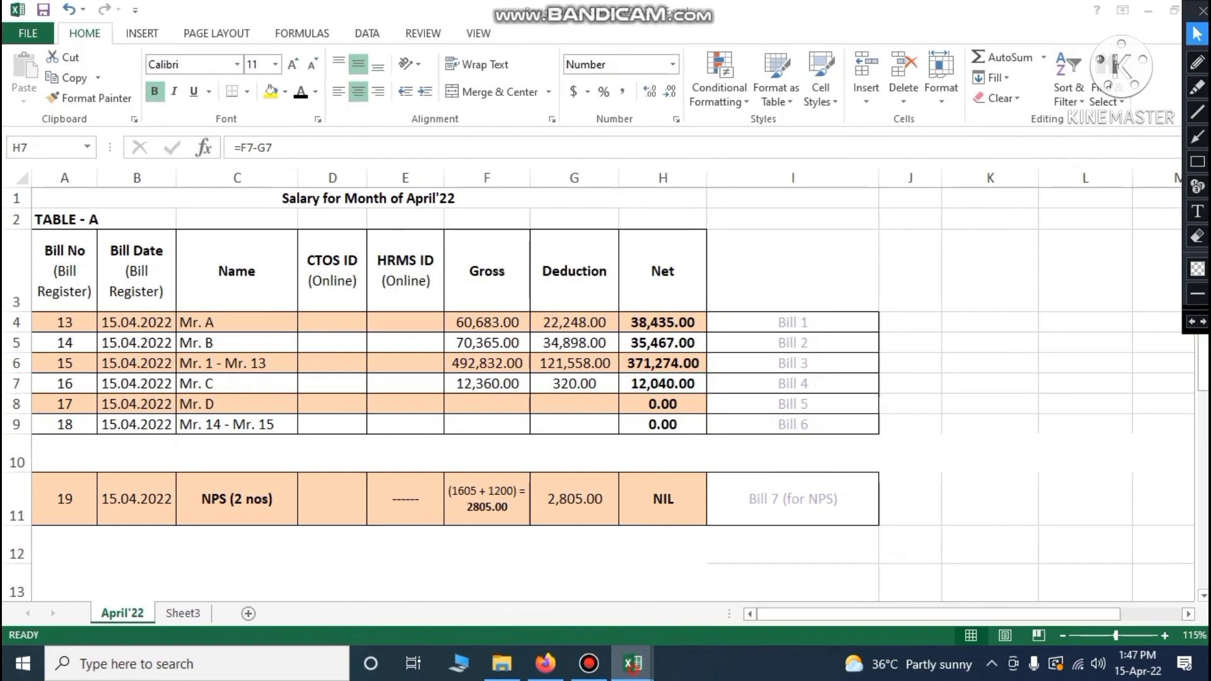
mouse_move(633, 663)
mouse_move(725, 583)
left_click(673, 601)
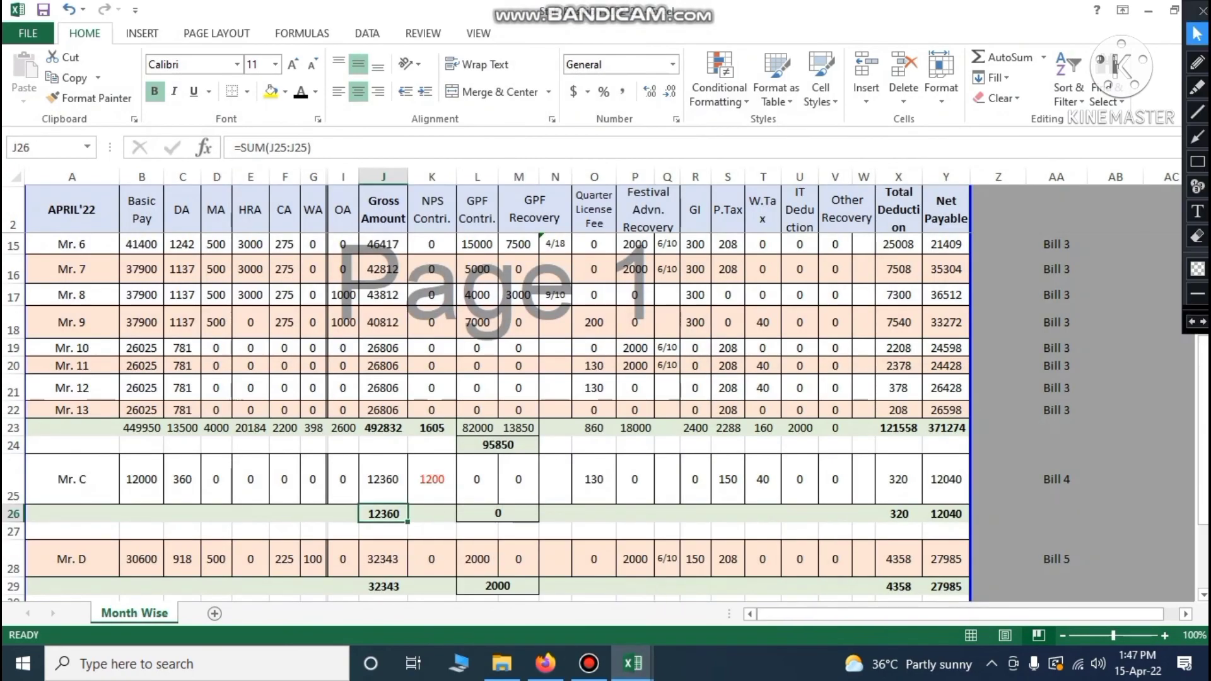
Enter Mr. D's gross amount of 32,343 in cell F8
left_click(939, 518)
scroll(939, 519, "down", 1)
scroll(486, 410, "down", 1)
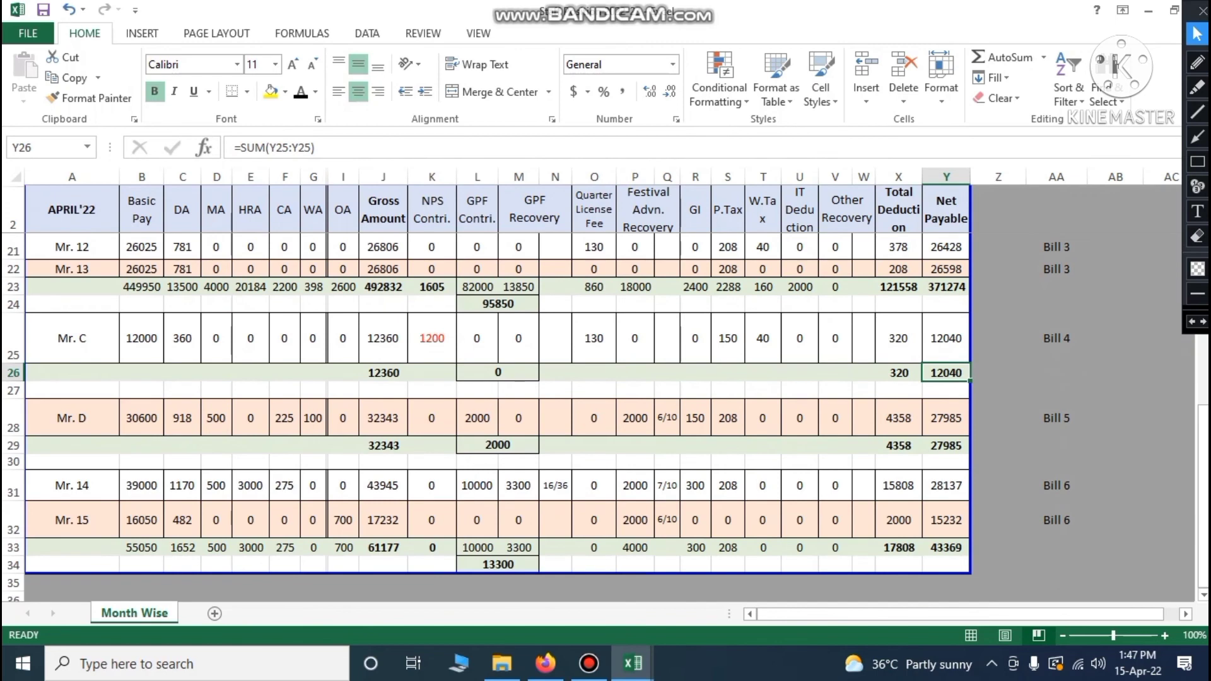
left_click(384, 445)
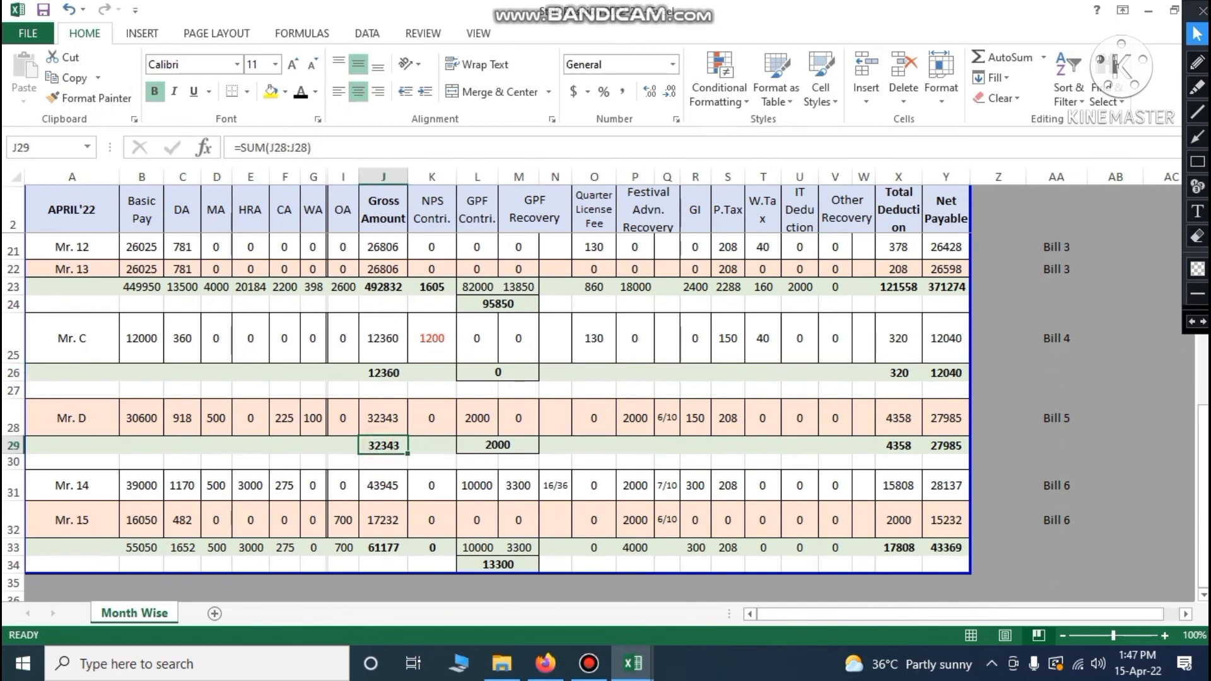
mouse_move(633, 663)
left_click(590, 571)
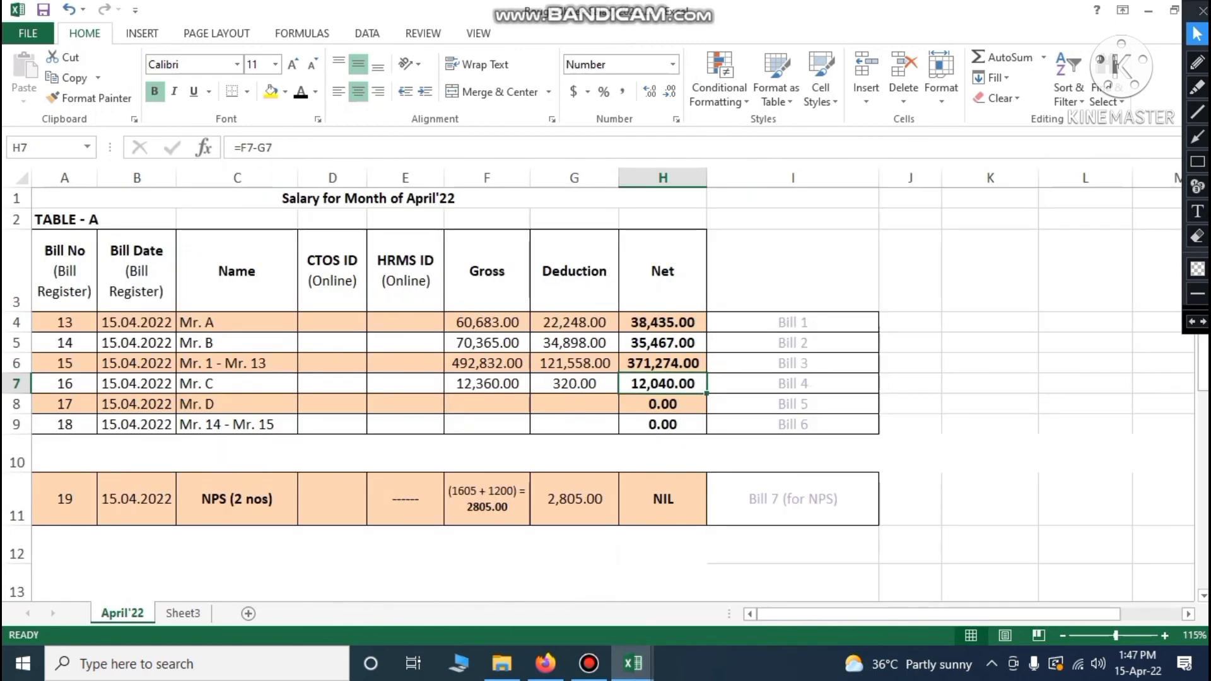
left_click(487, 405)
type("32,3")
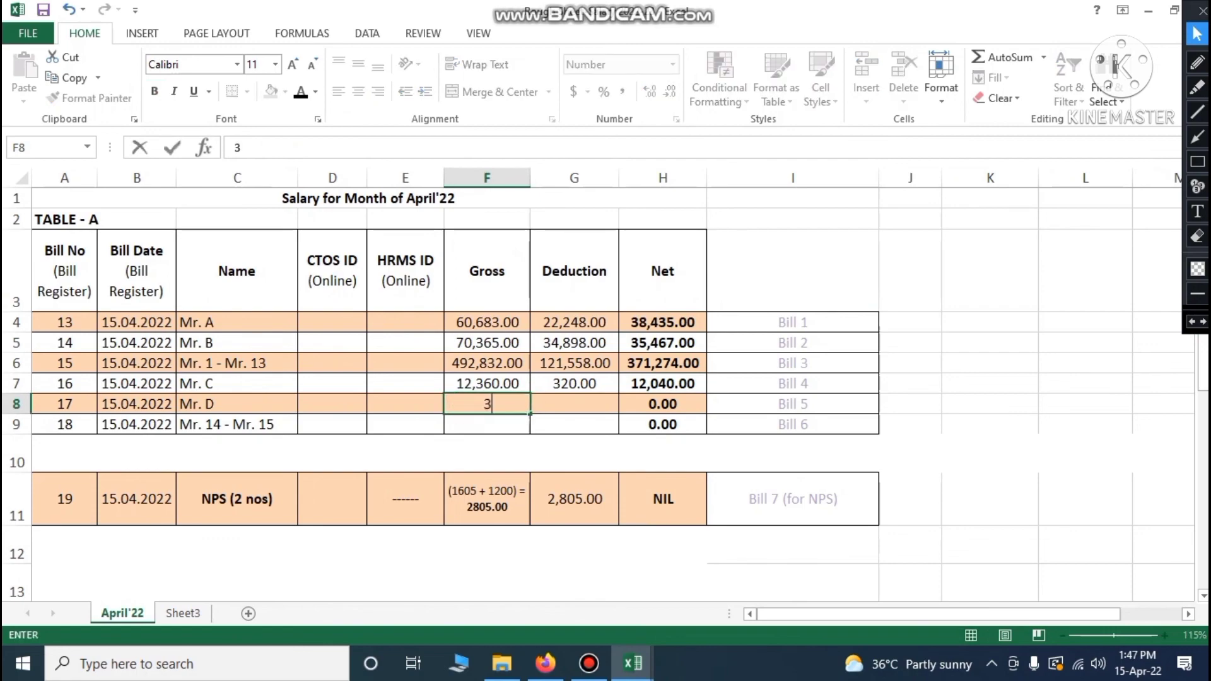
type("43")
key("Tab")
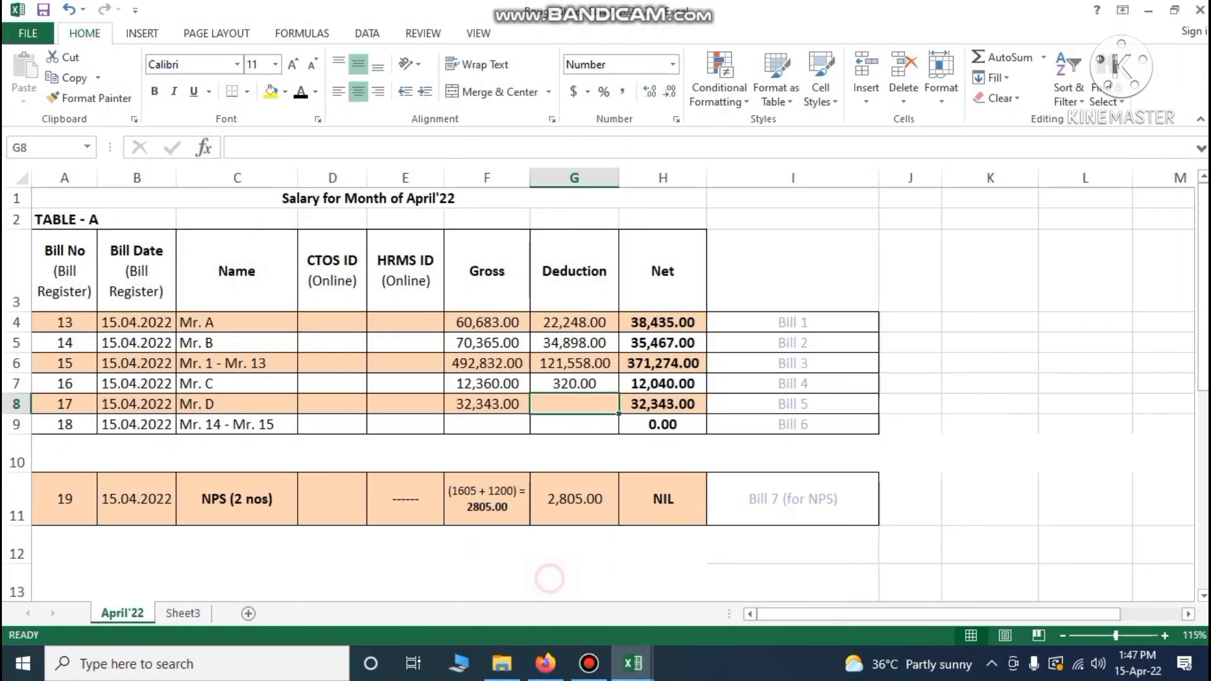
Look up Mr. D's total deduction and enter 4358 in G8
left_click(692, 603)
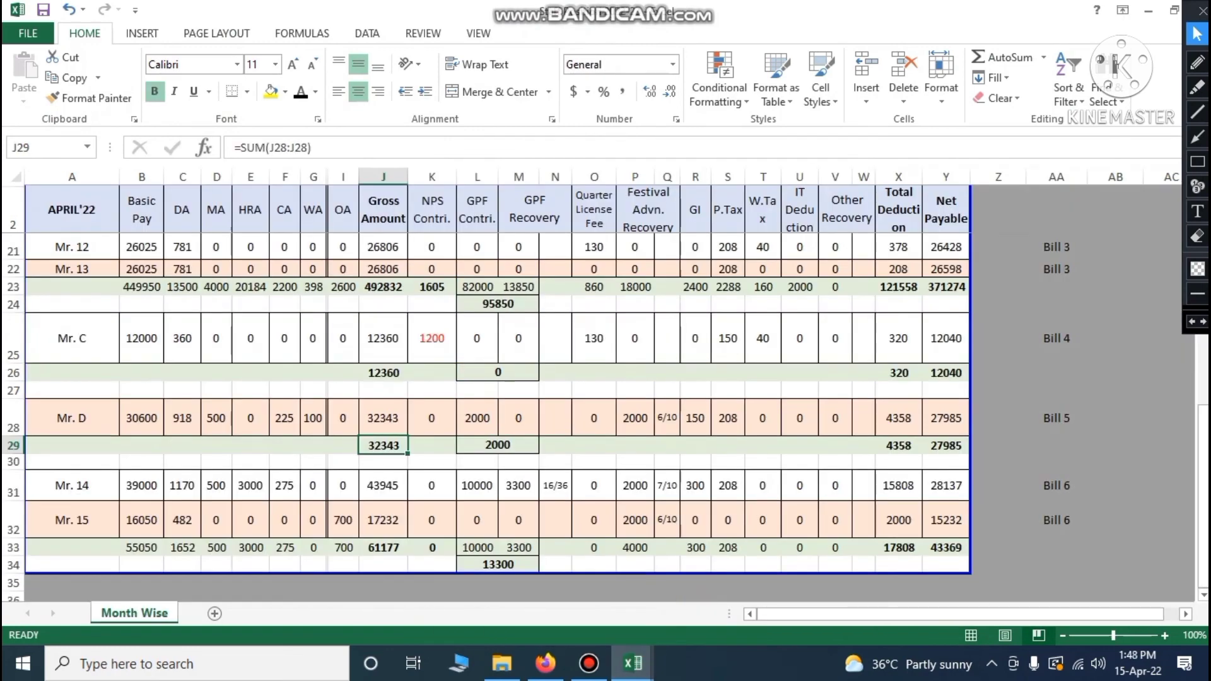
left_click(899, 446)
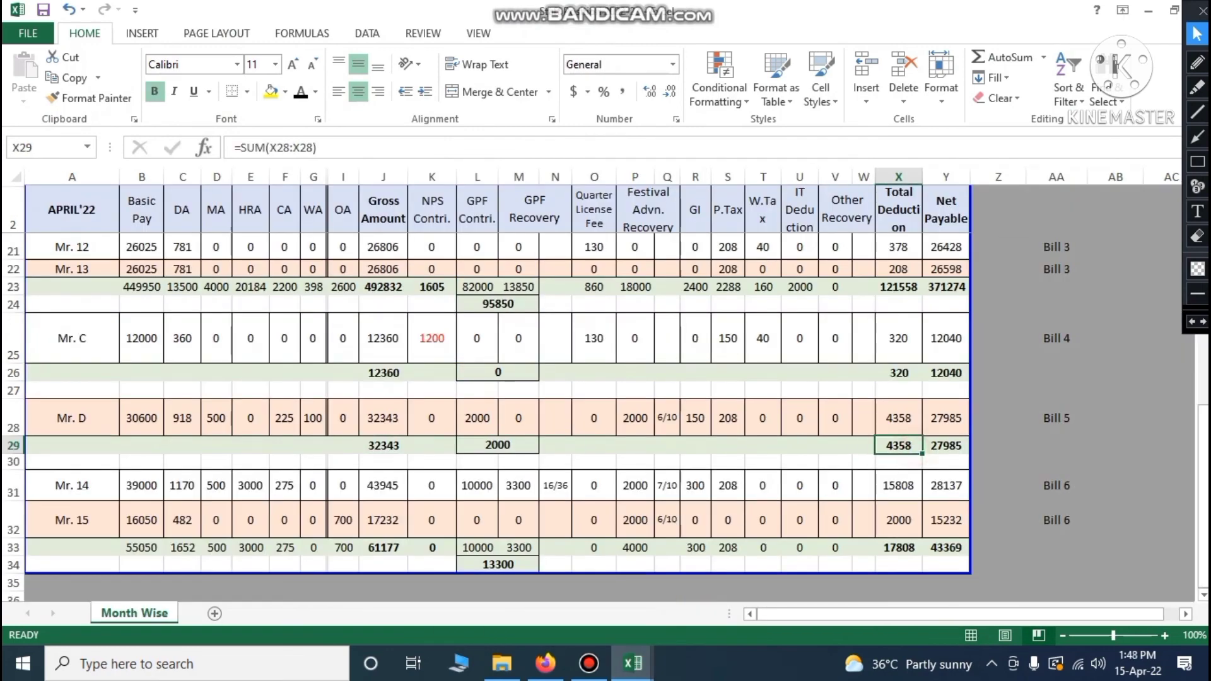
mouse_move(632, 662)
left_click(577, 585)
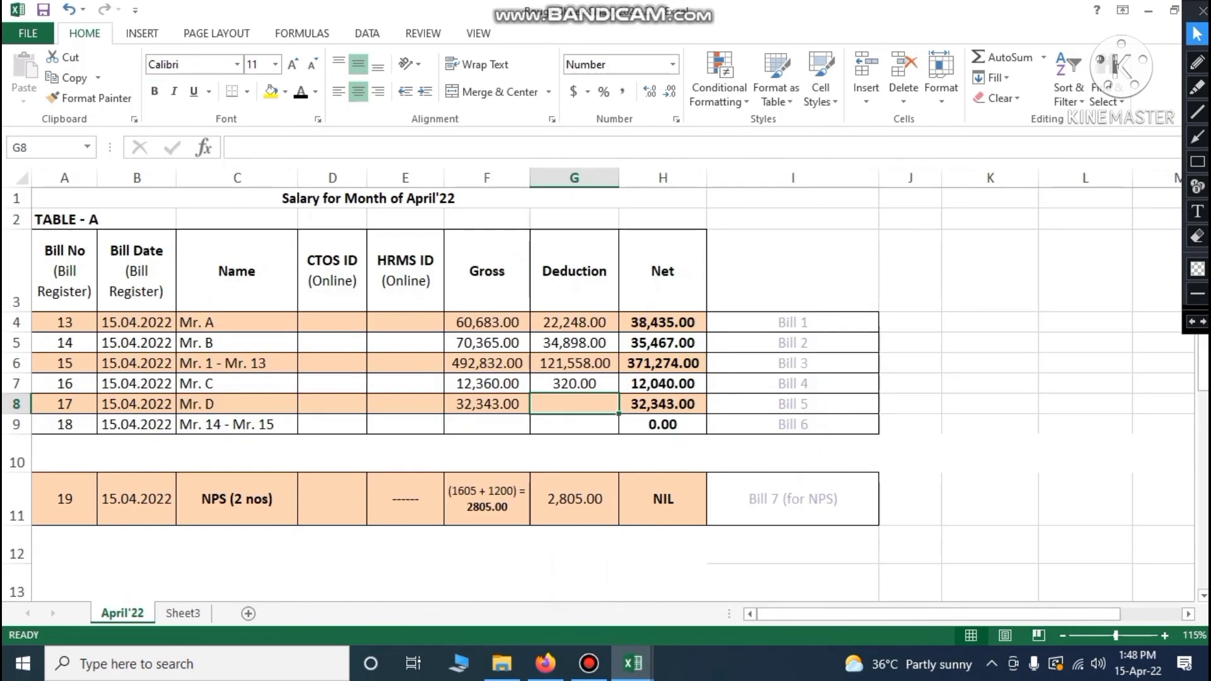
type("4358")
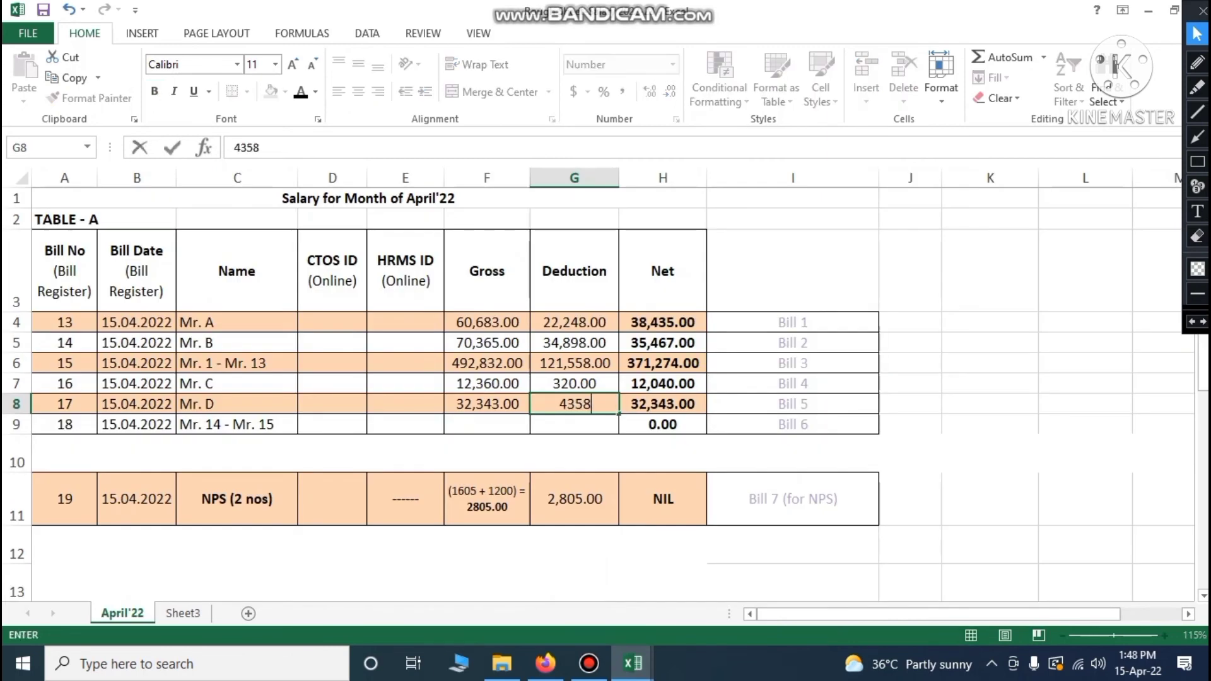
key("Return")
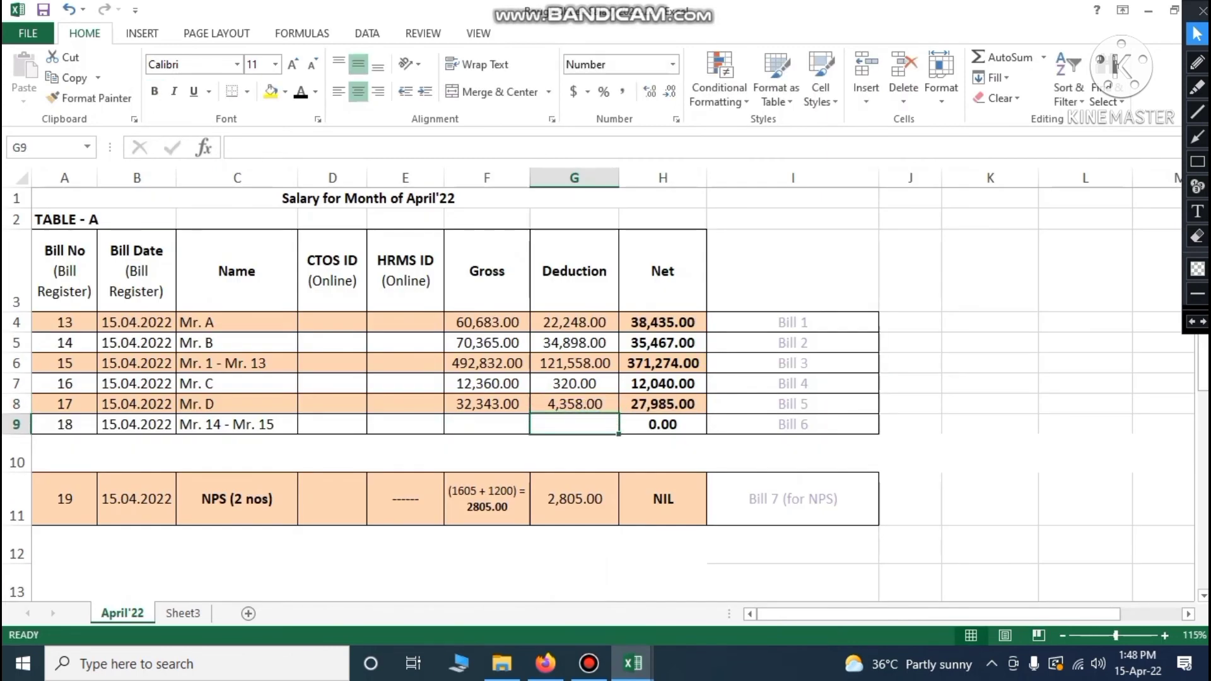
Compare Mr. D's net of 27,985 with his Staff Position net payable total
left_click(661, 405)
left_click(633, 663)
left_click(569, 574)
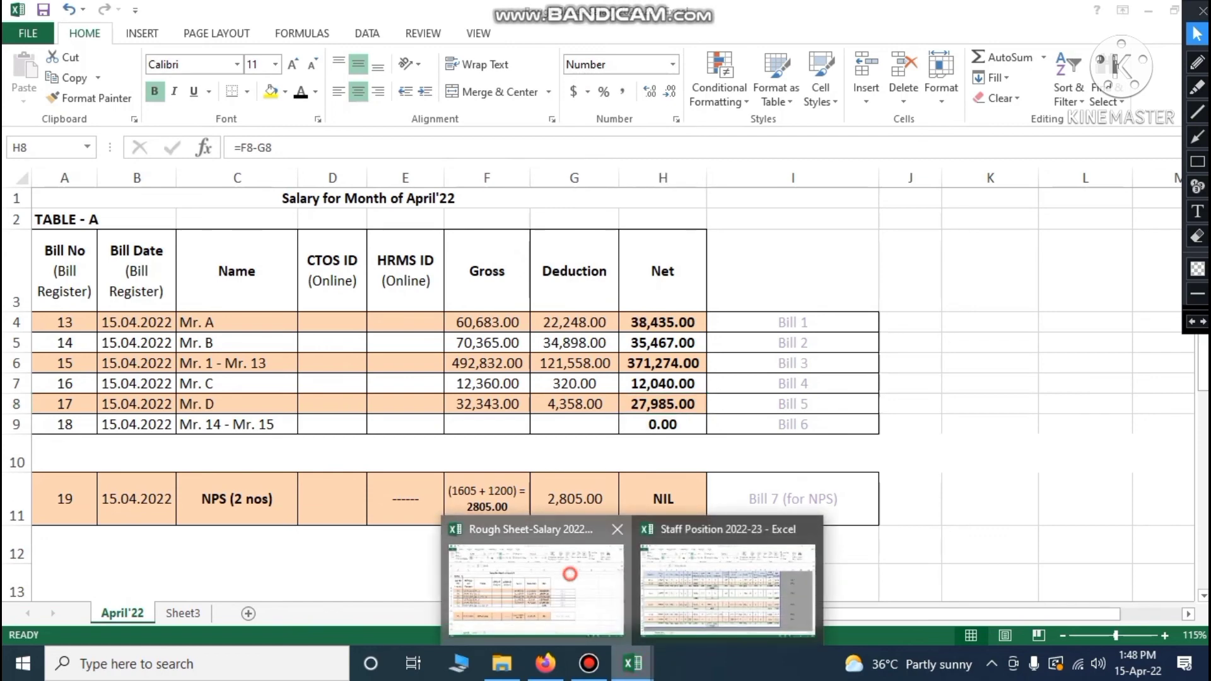
left_click(633, 663)
left_click(726, 590)
left_click(947, 445)
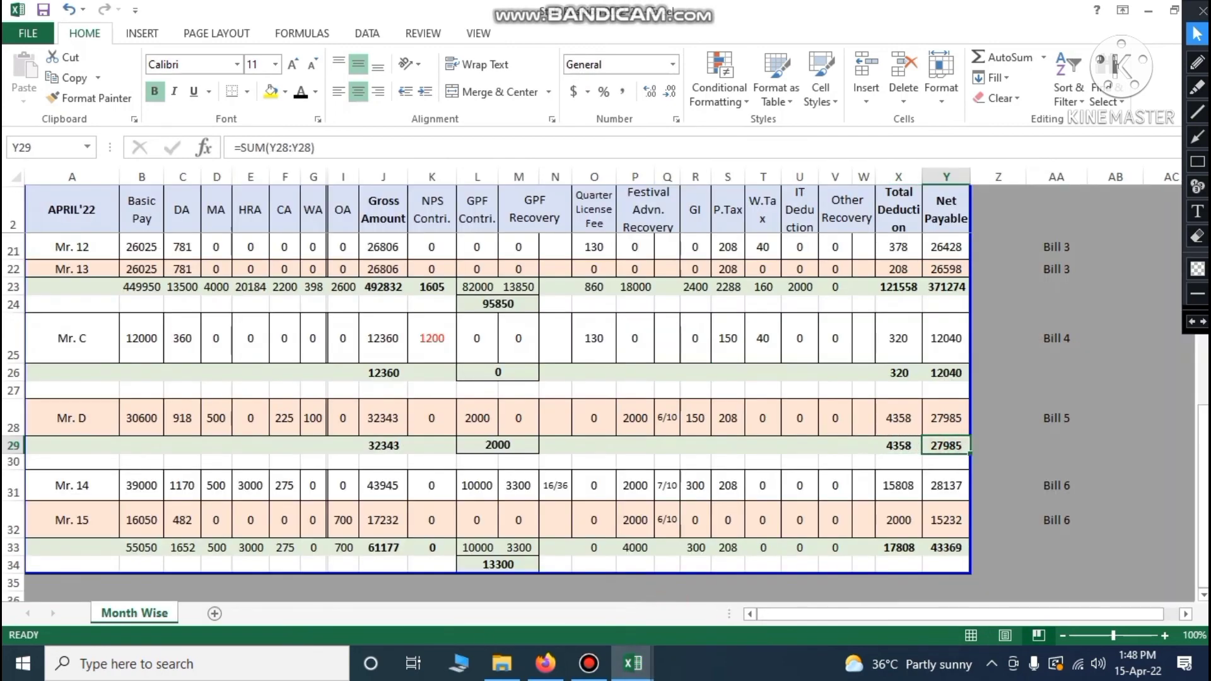
Enter 61,177 as the Bill 6 (Mr. 14 - Mr. 15) gross in the April'22 salary sheet
scroll(605, 391, "down", 1)
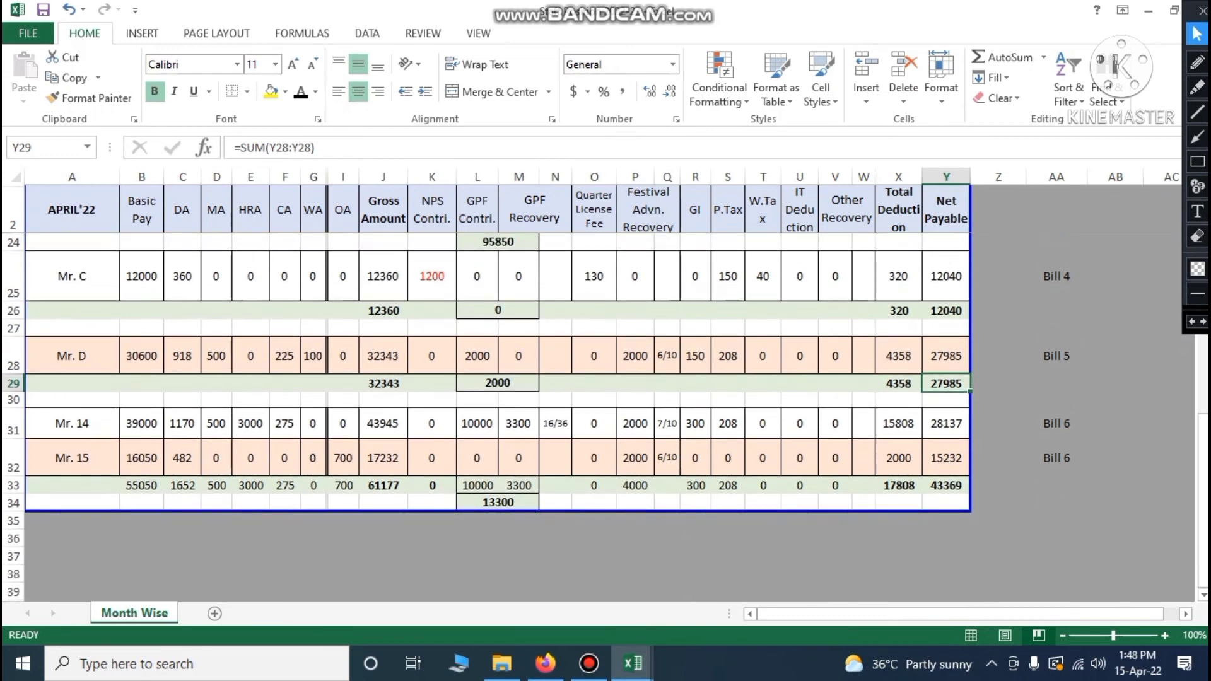
left_click(384, 485)
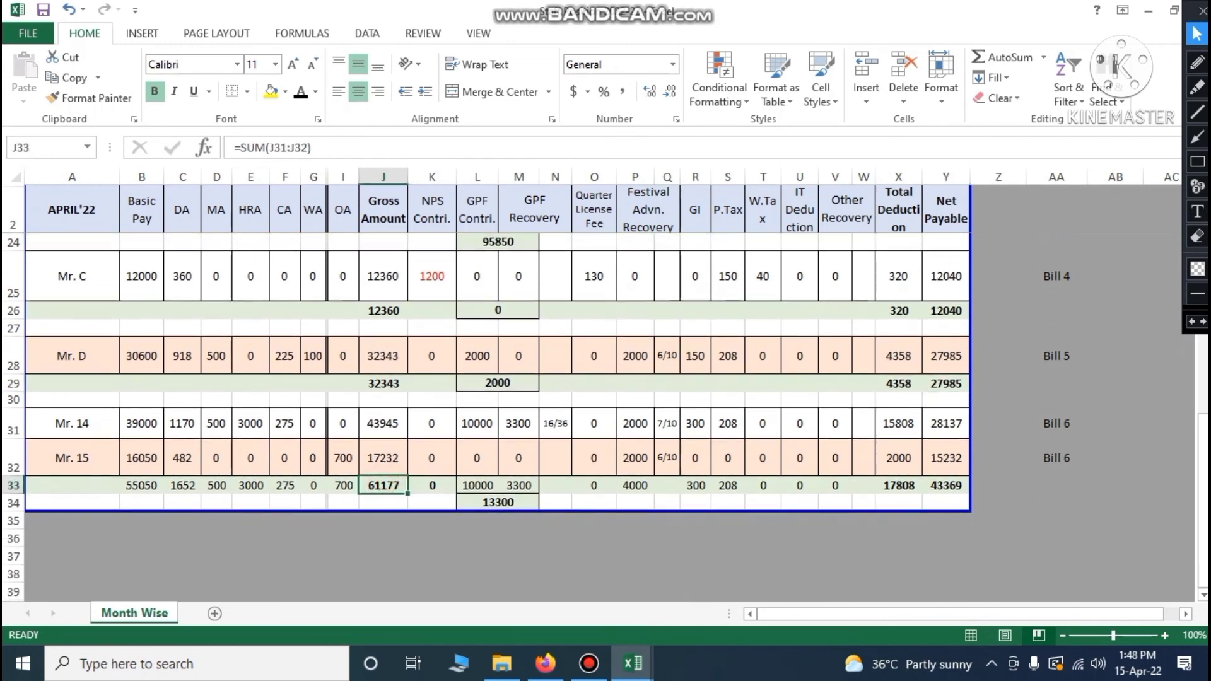
mouse_move(633, 663)
left_click(607, 588)
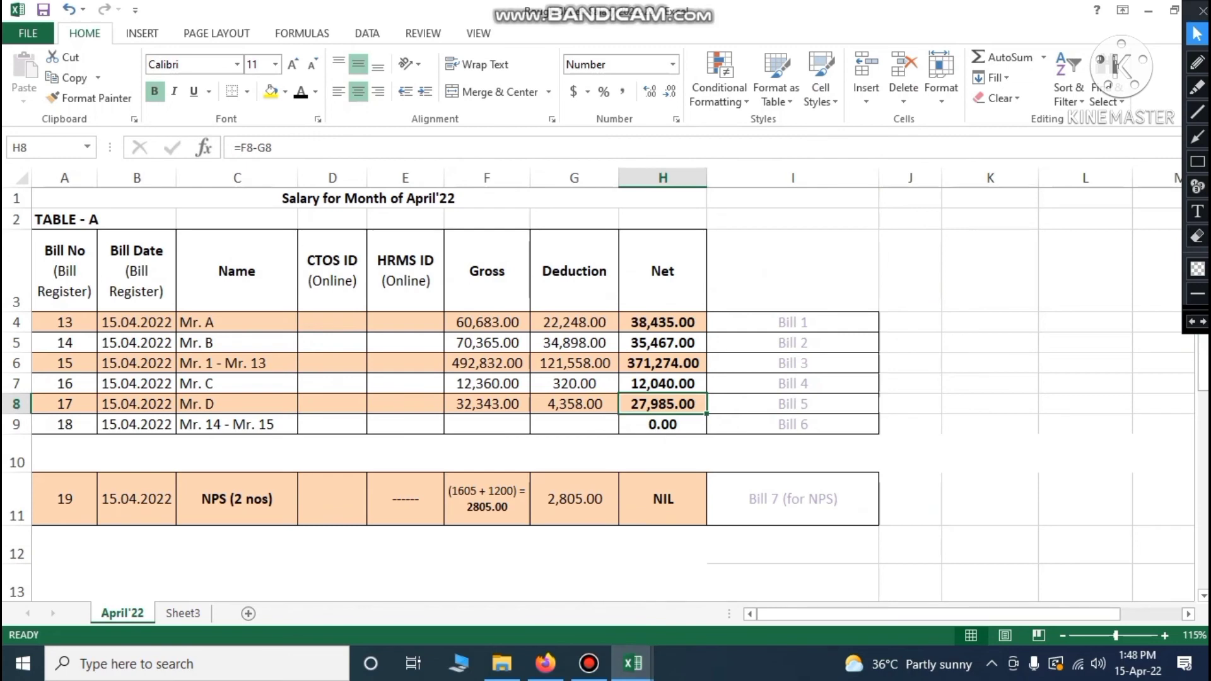
left_click(505, 425)
type("61177")
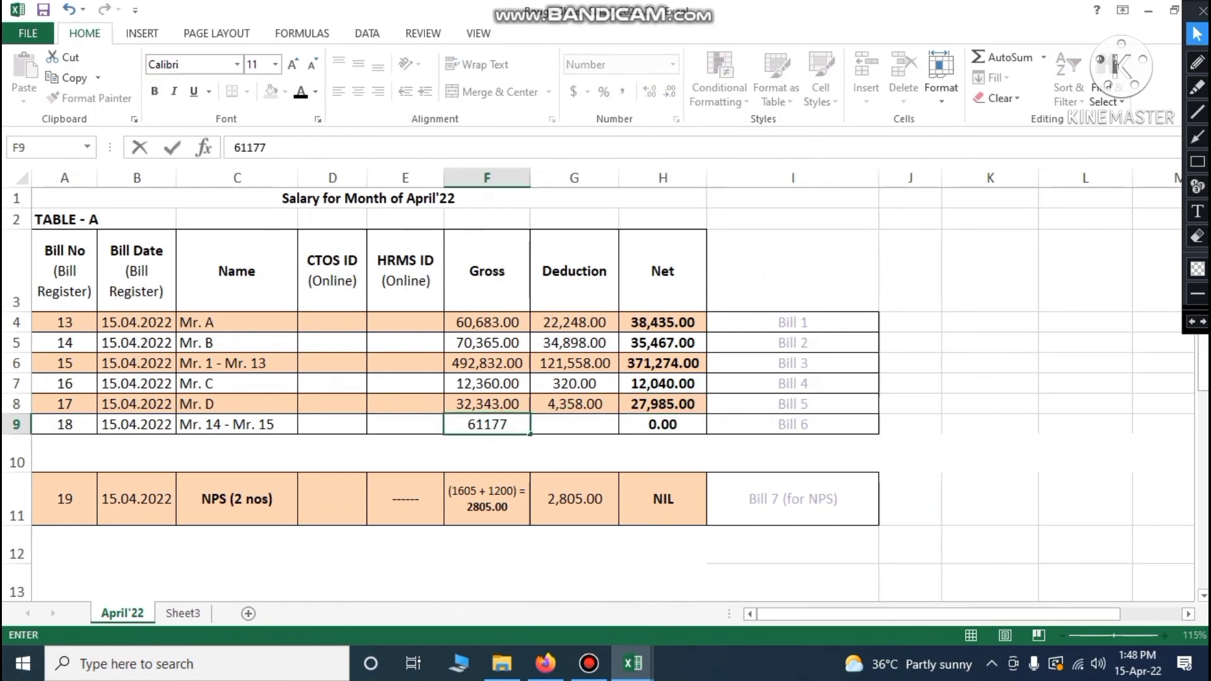
left_click(559, 419)
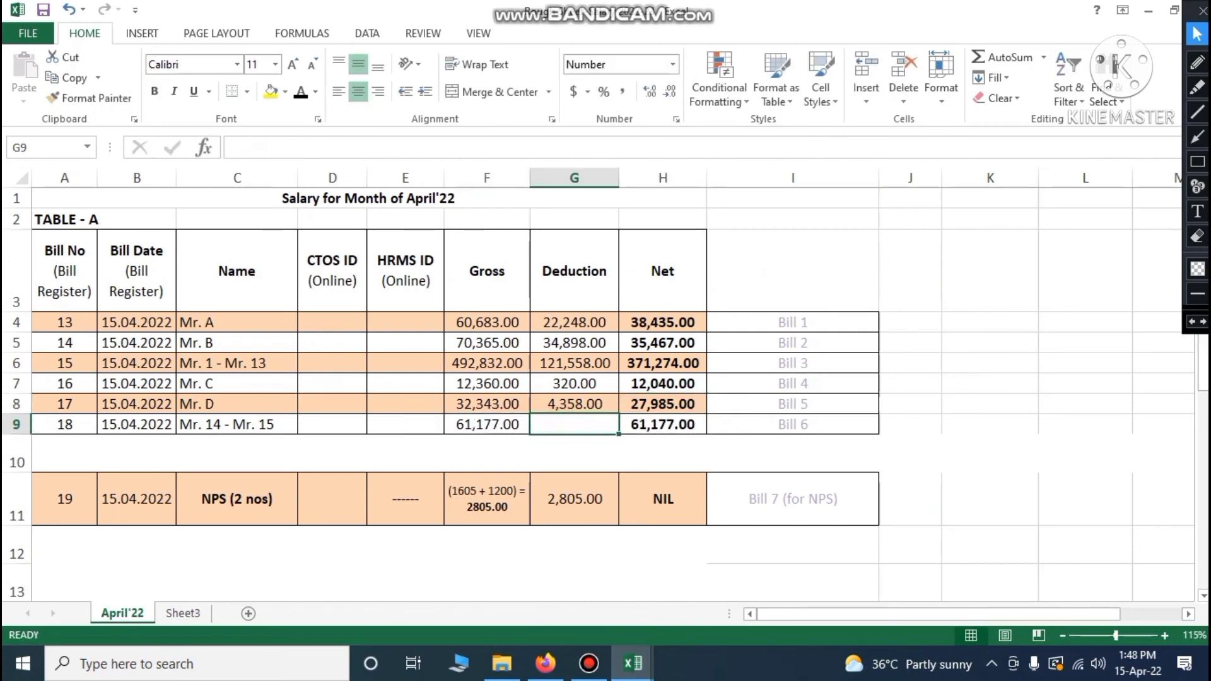
Enter the Bill 6 deduction of 17,808 after checking it in Staff Position
mouse_move(633, 663)
left_click(728, 590)
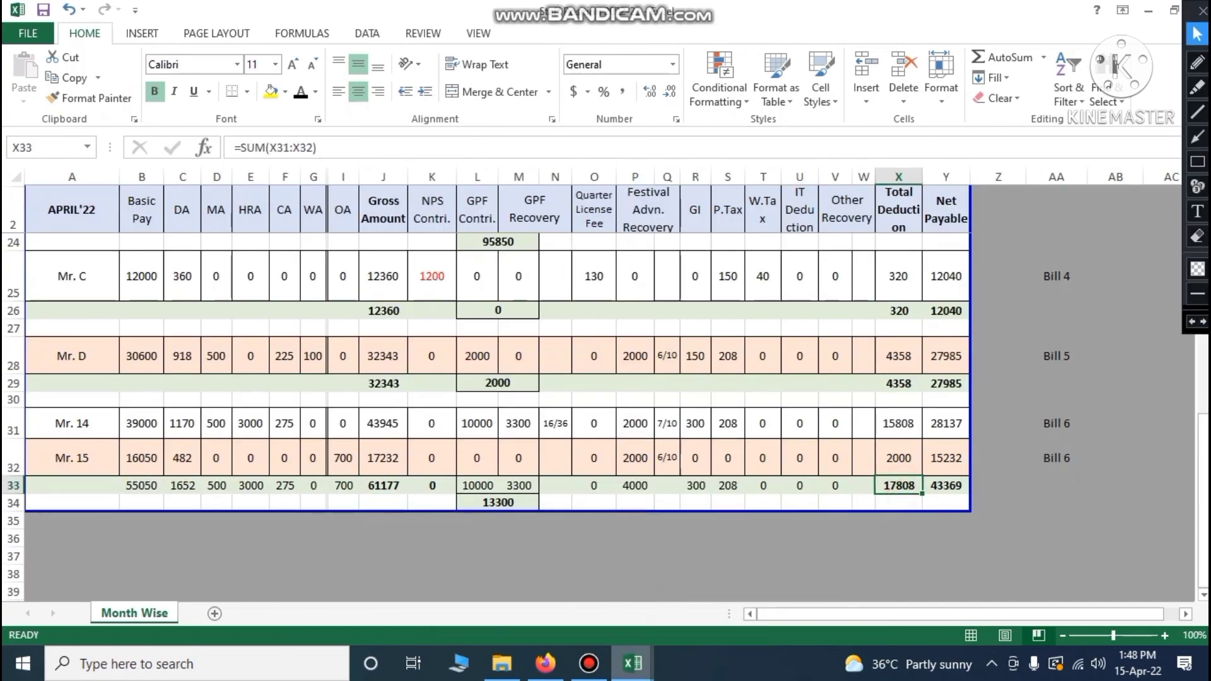
mouse_move(633, 663)
left_click(578, 593)
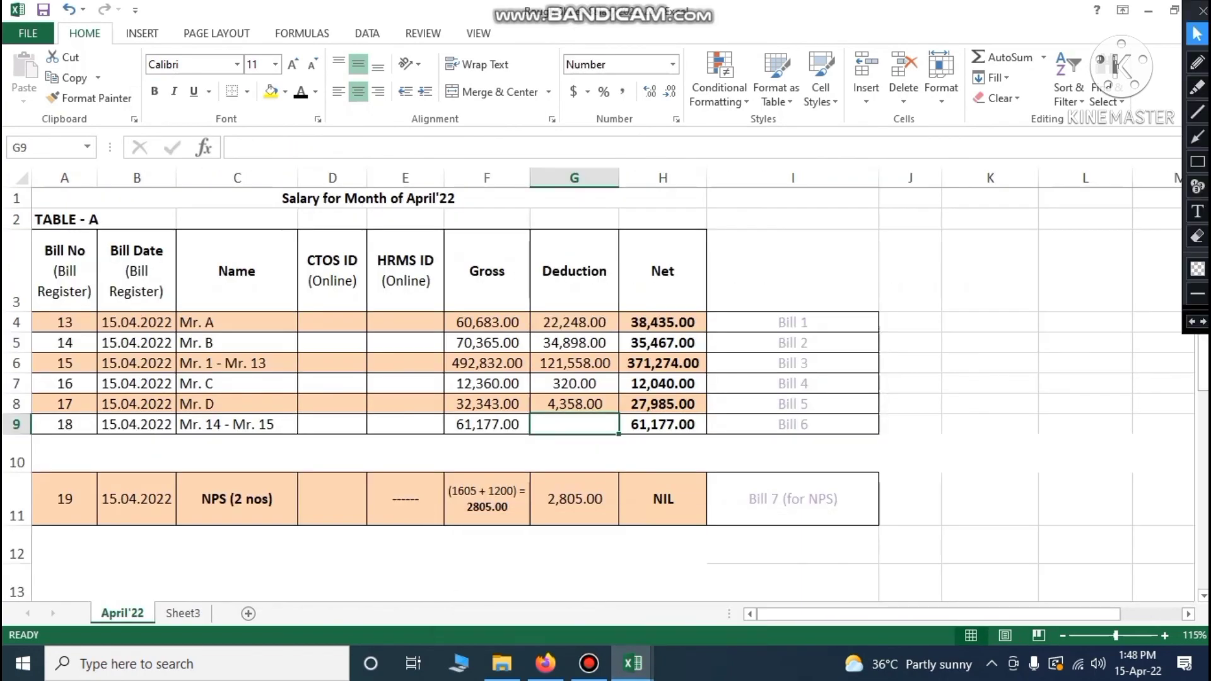
type("17808")
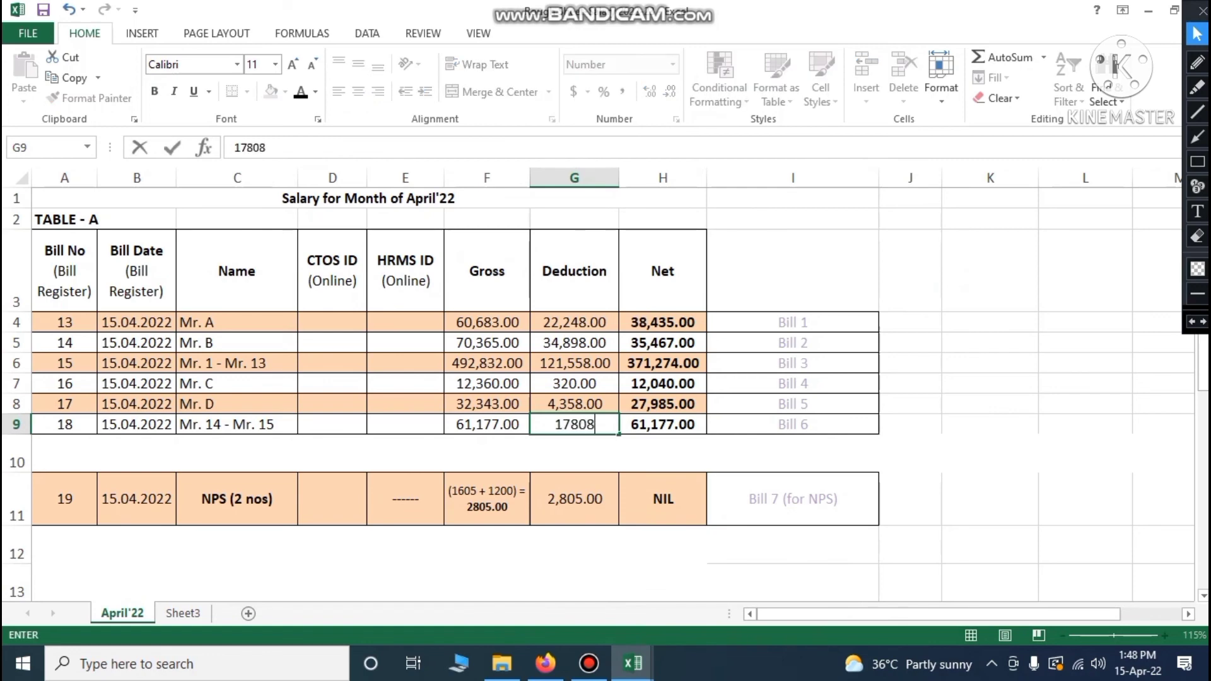
key("Tab")
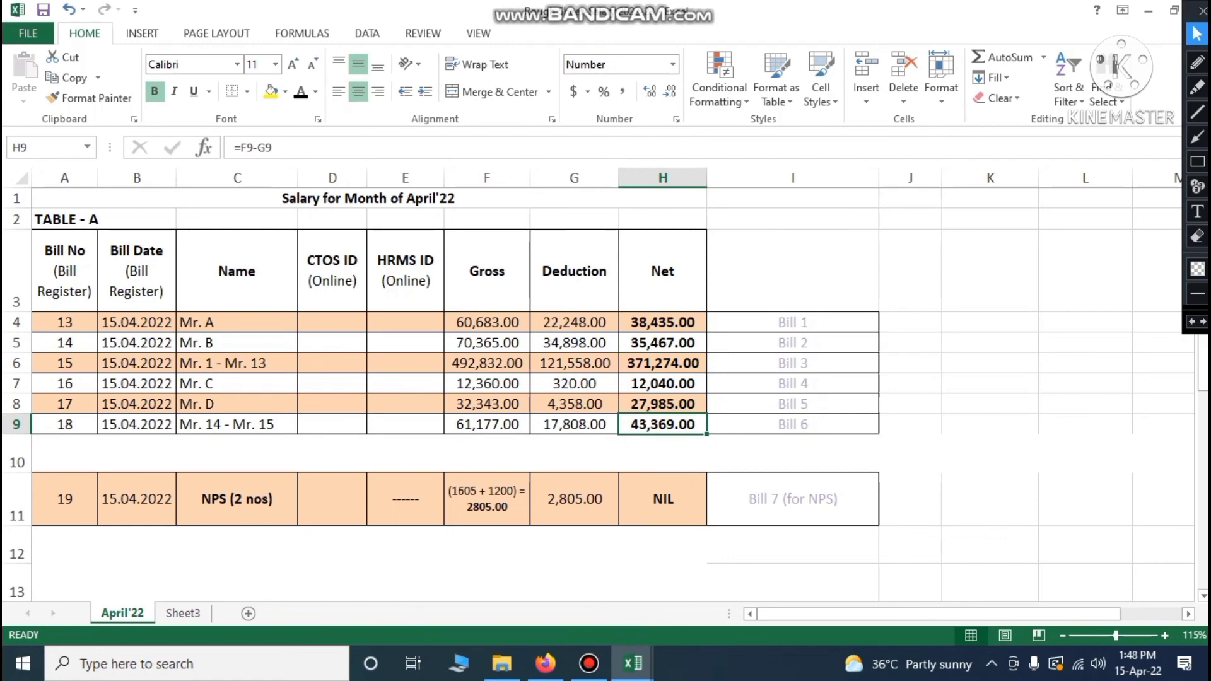
Check the Bill 6 net payable total in the Staff Position Month Wise sheet
left_click(633, 664)
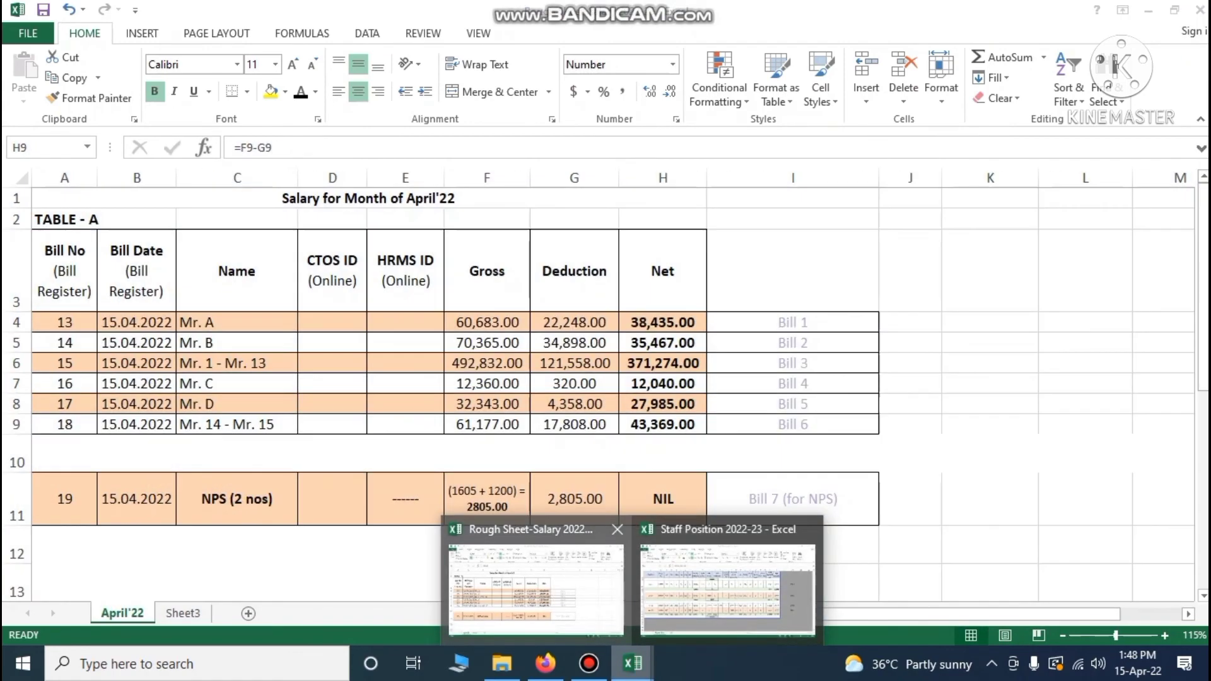
left_click(636, 578)
left_click(632, 664)
left_click(666, 604)
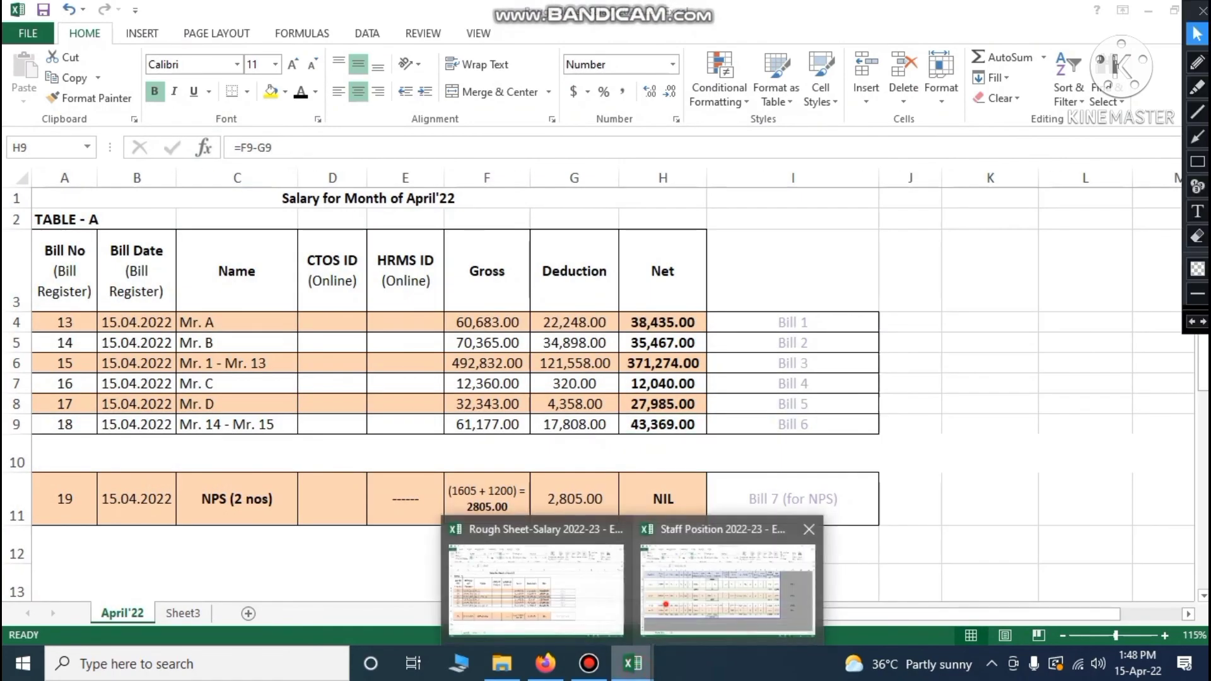
left_click(934, 485)
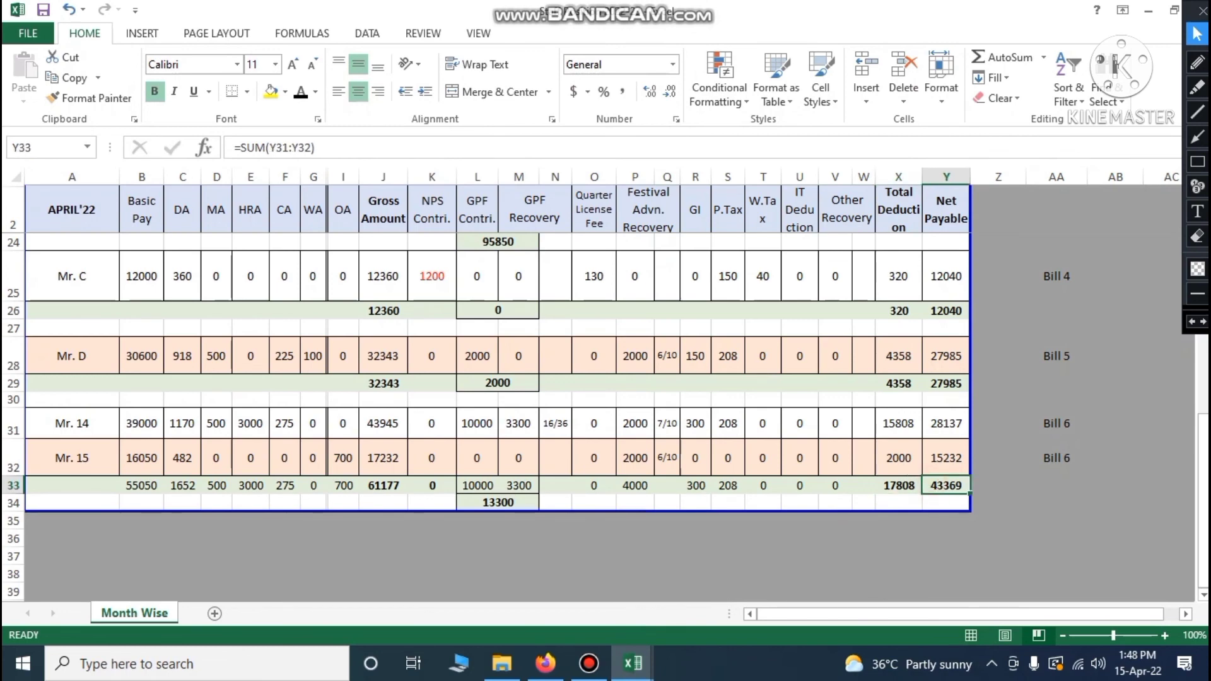
scroll(486, 378, "up", 5)
left_click(632, 663)
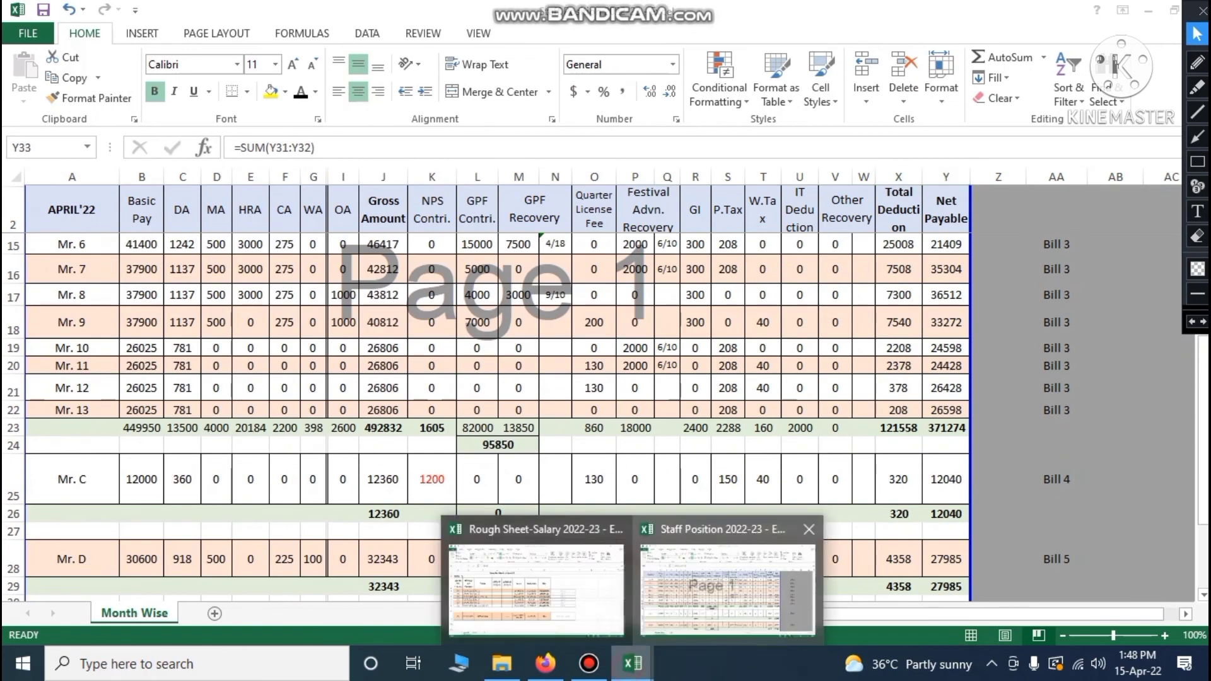
Select the empty HRMS ID entries for Bills 1–6 in Rough Sheet, then open the Hrms video folder
left_click(592, 585)
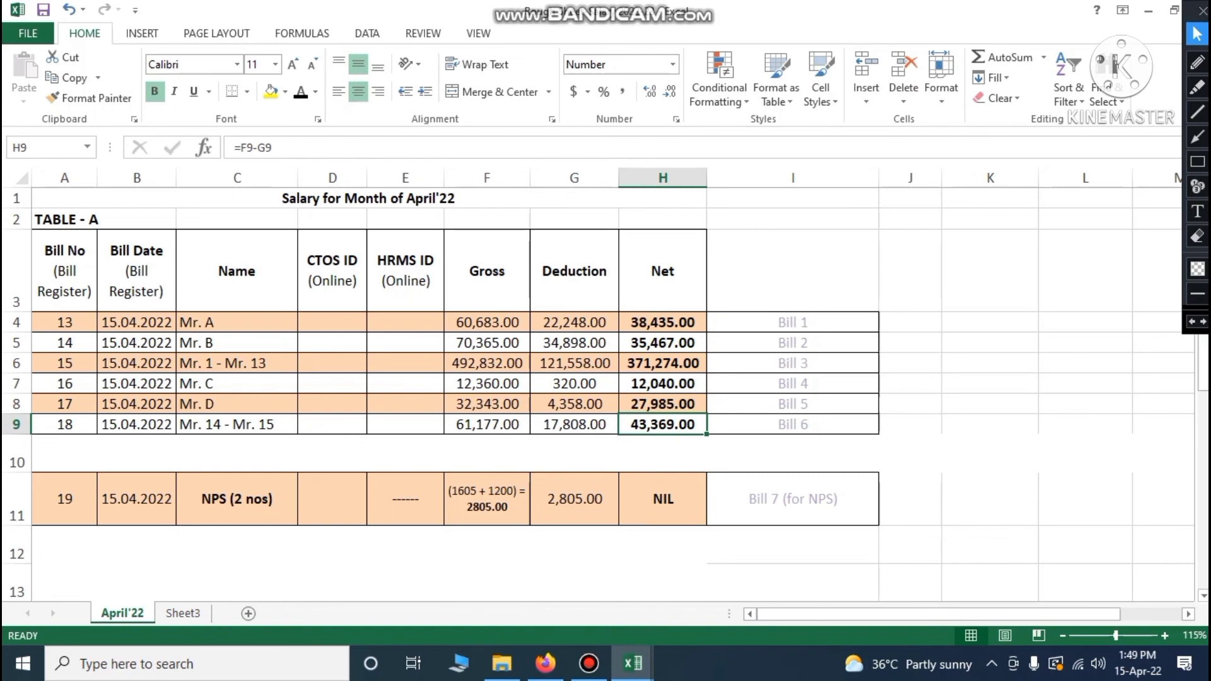
left_click_drag(320, 325, 328, 424)
left_click_drag(415, 319, 410, 424)
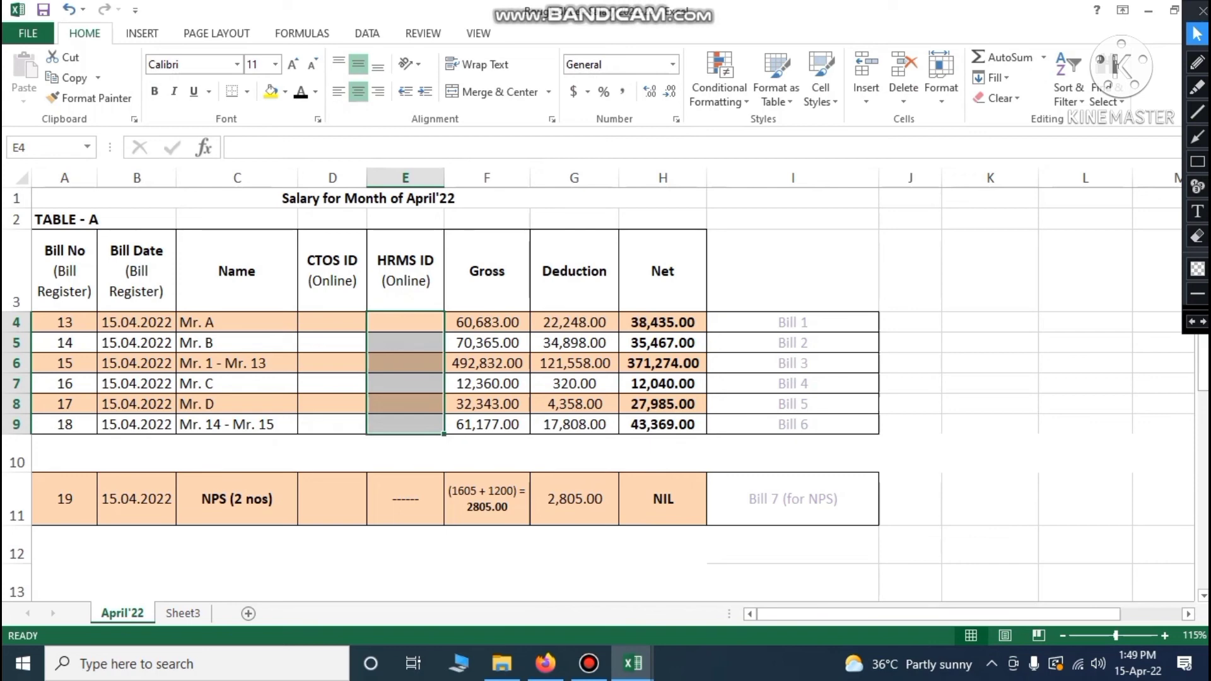
key("F8")
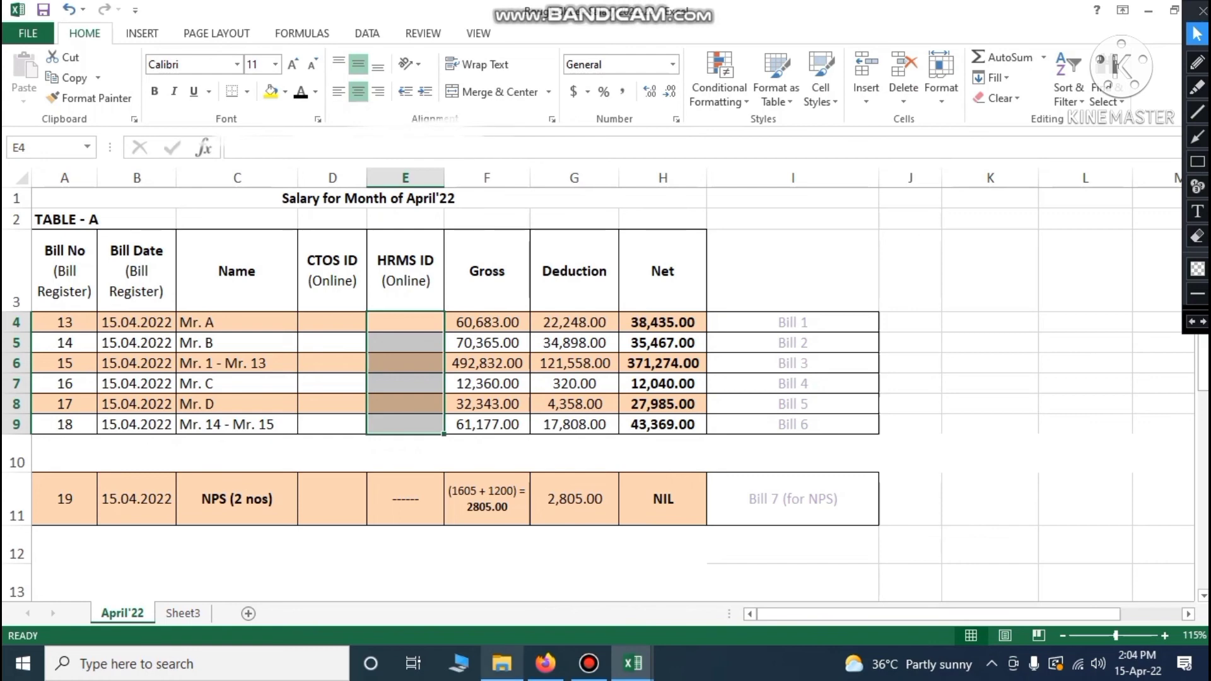
left_click(502, 664)
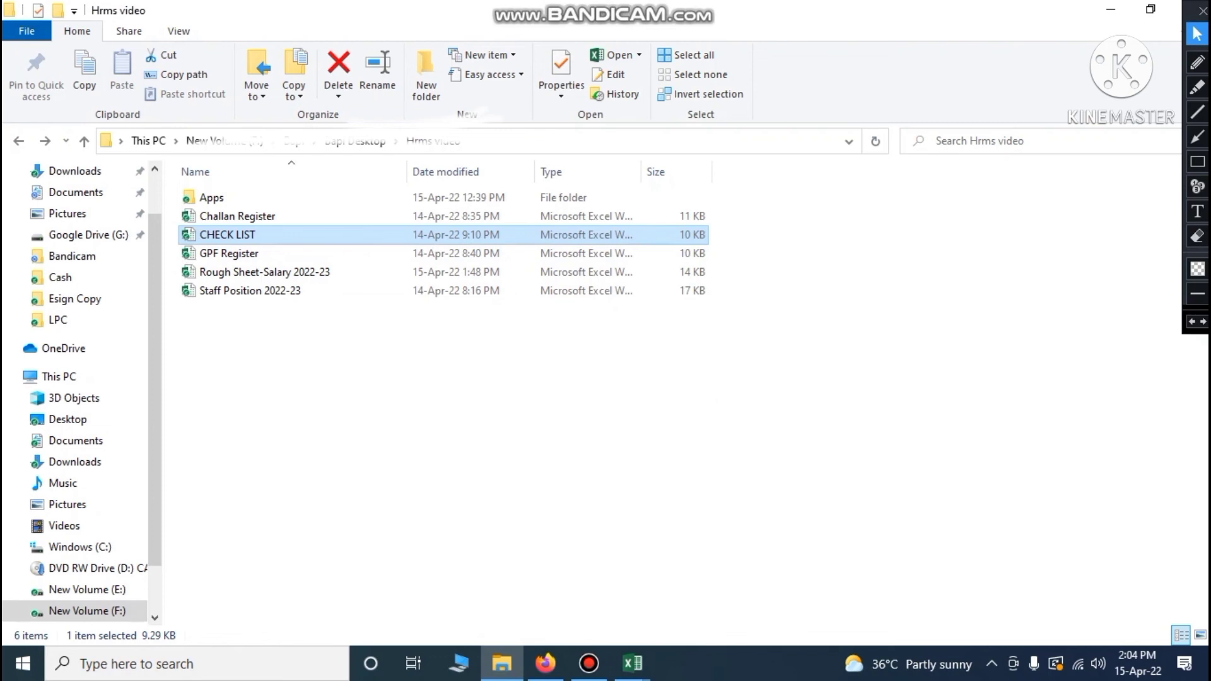
mouse_move(632, 663)
left_click(921, 568)
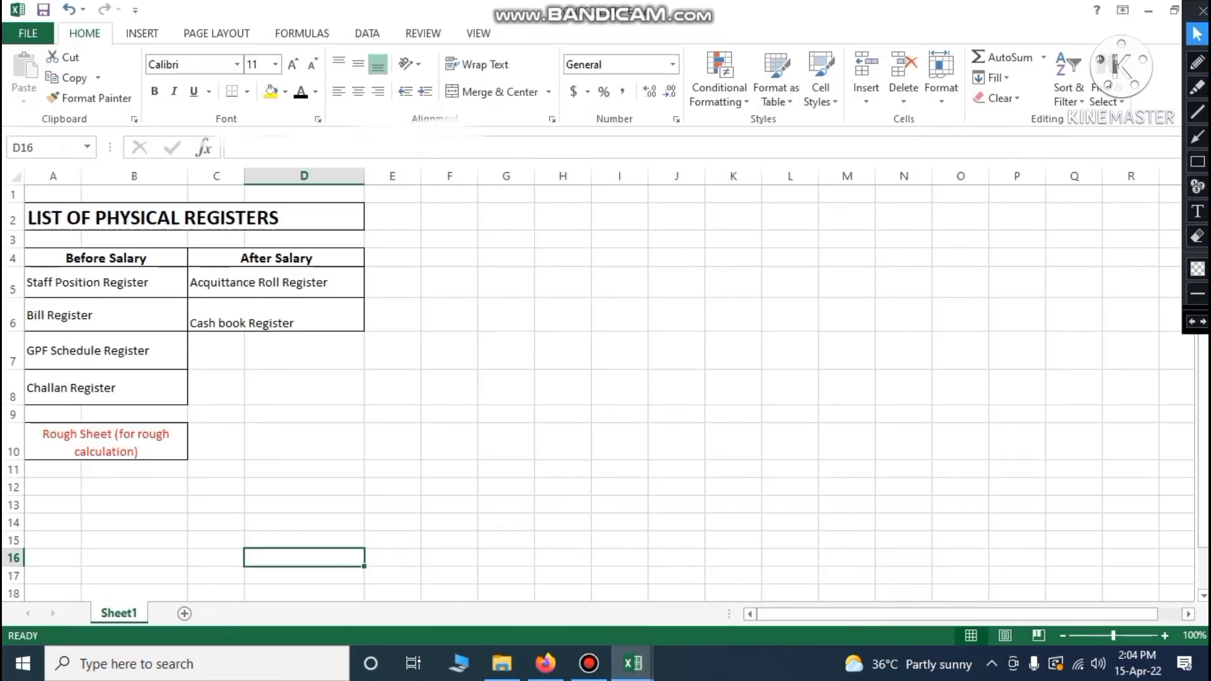
left_click(1198, 62)
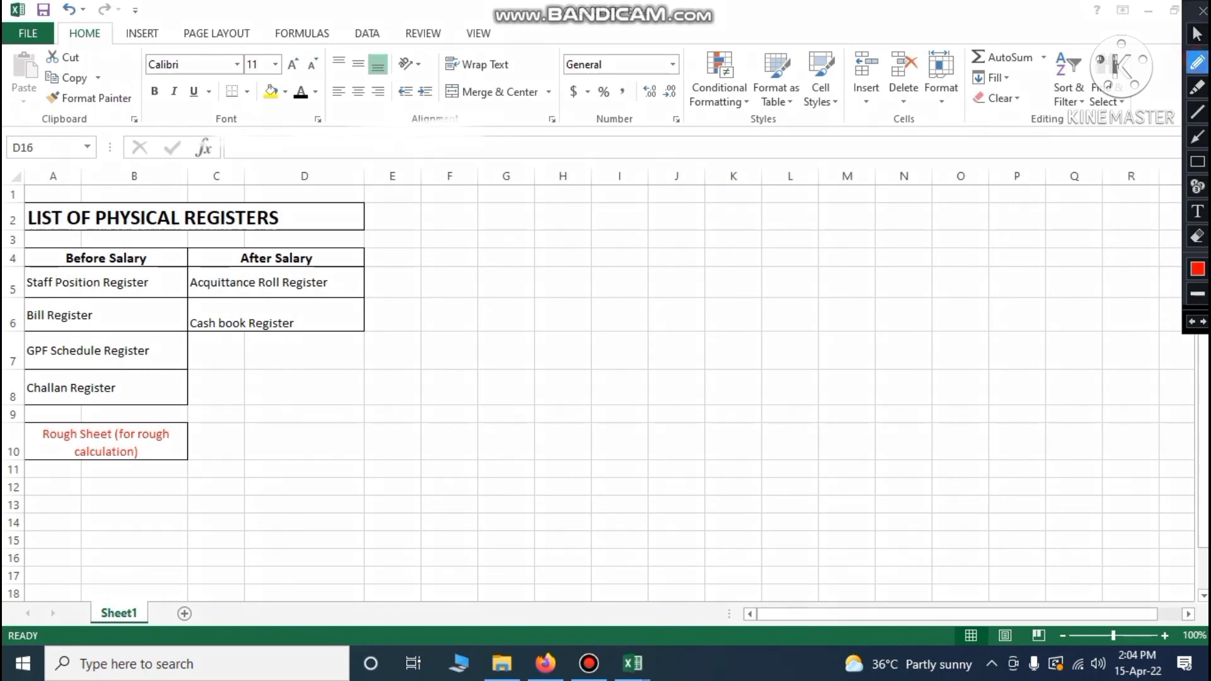
left_click_drag(153, 289, 182, 287)
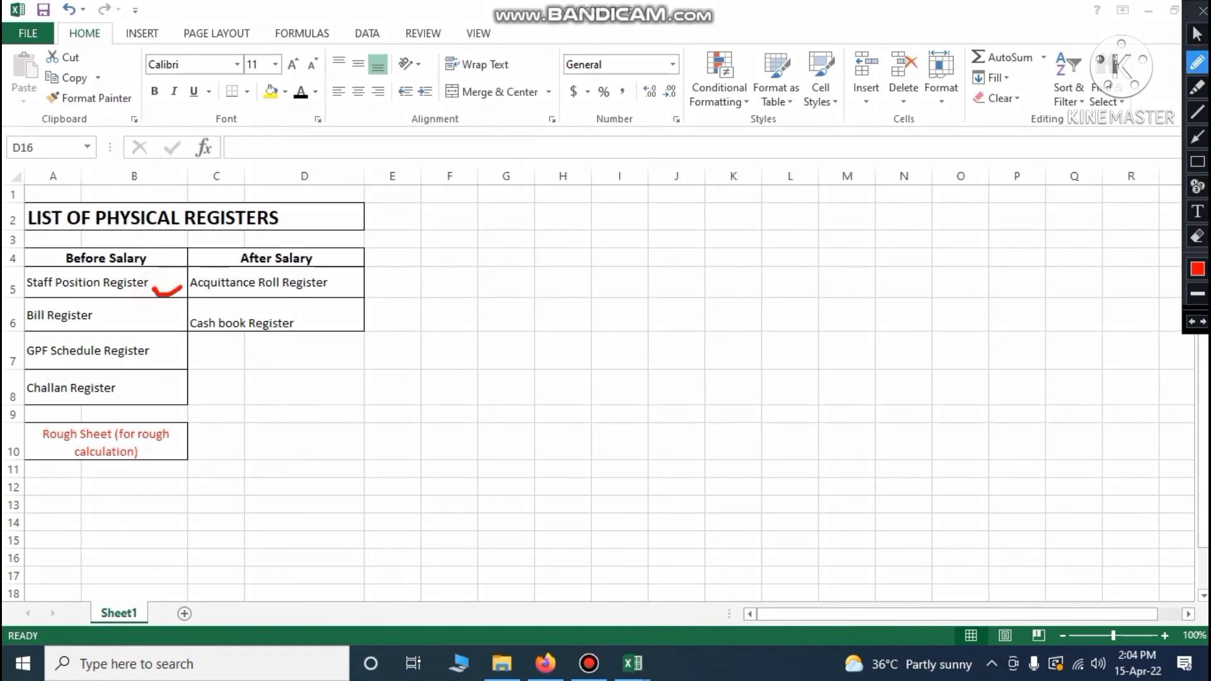
left_click_drag(117, 319, 157, 327)
left_click_drag(163, 449, 196, 446)
left_click(1198, 269)
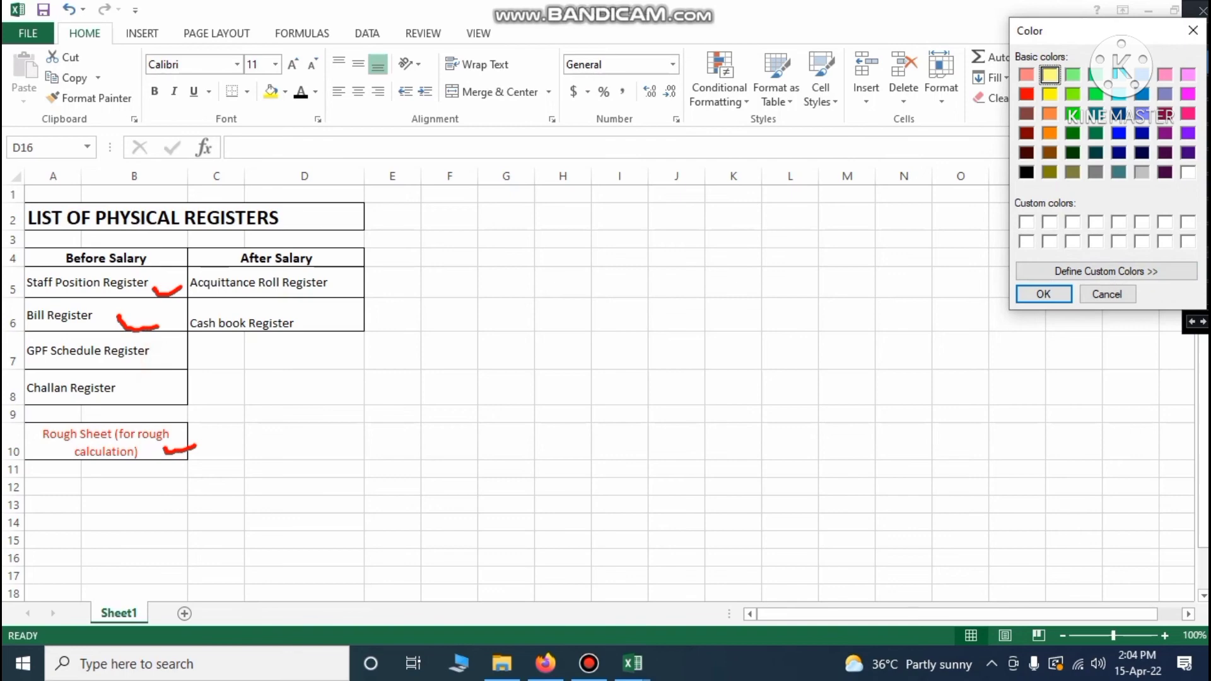
left_click(1038, 294)
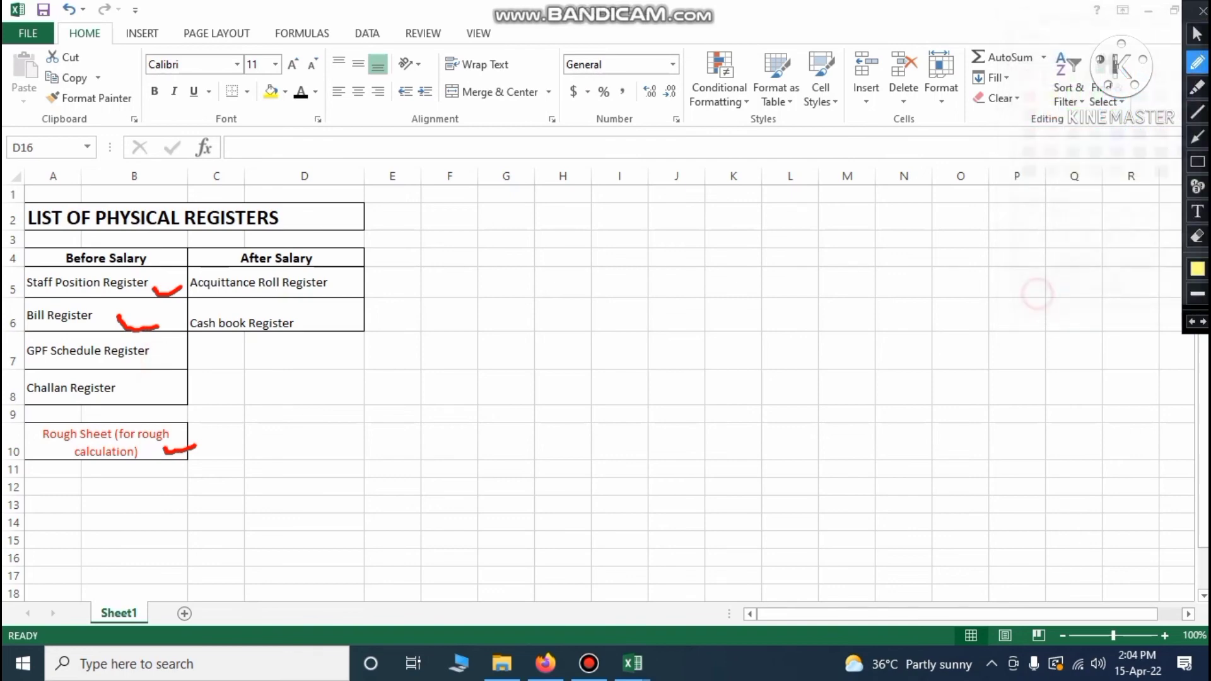
left_click_drag(149, 358, 200, 353)
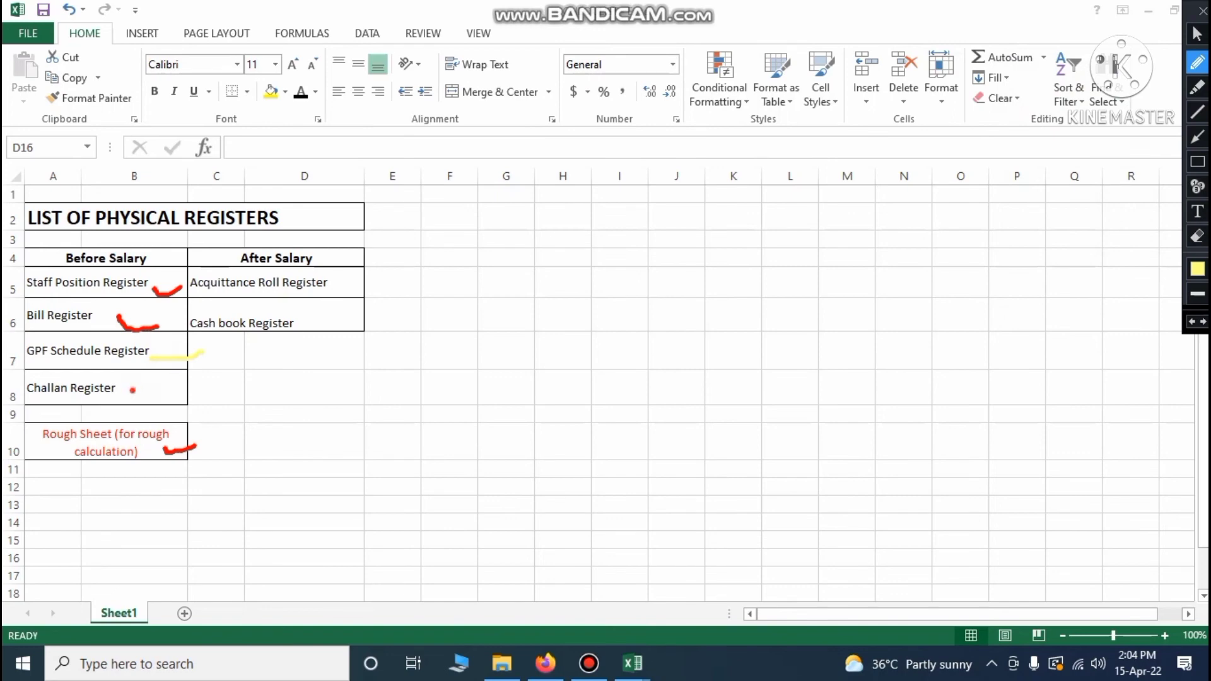
left_click_drag(133, 392, 210, 387)
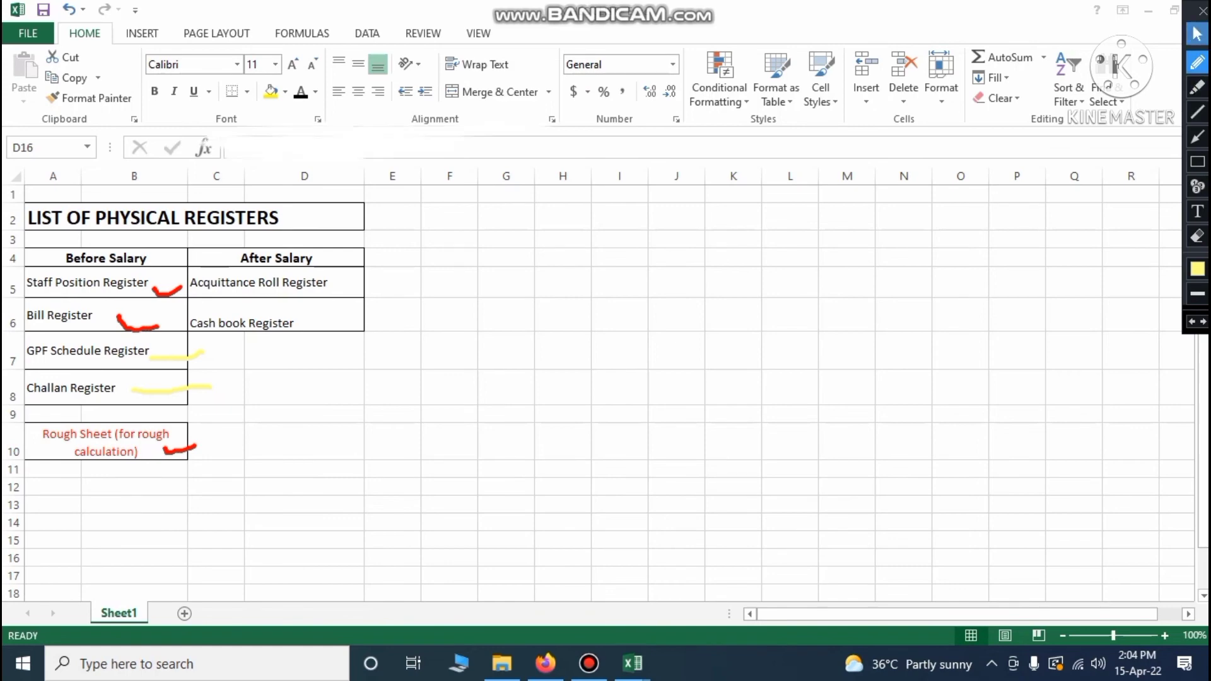
left_click(1198, 34)
left_click(501, 663)
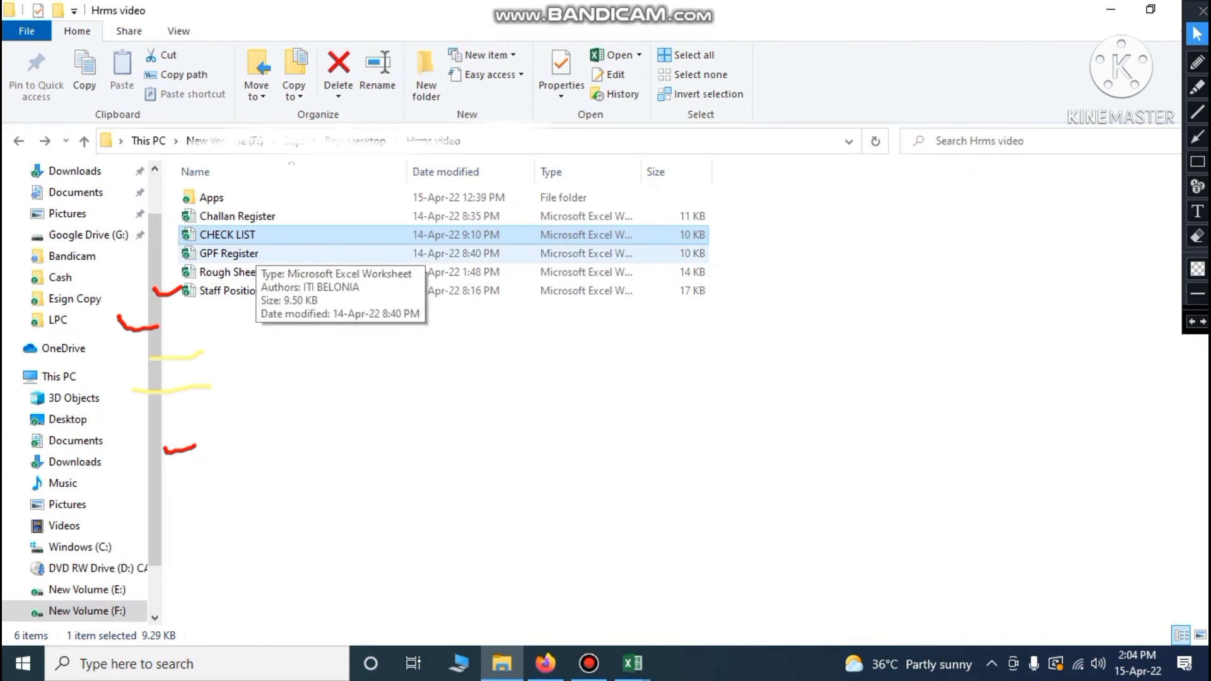
Select the GPF Register file in Hrms video and bring that workbook to the front
left_click(245, 253)
left_click(244, 216)
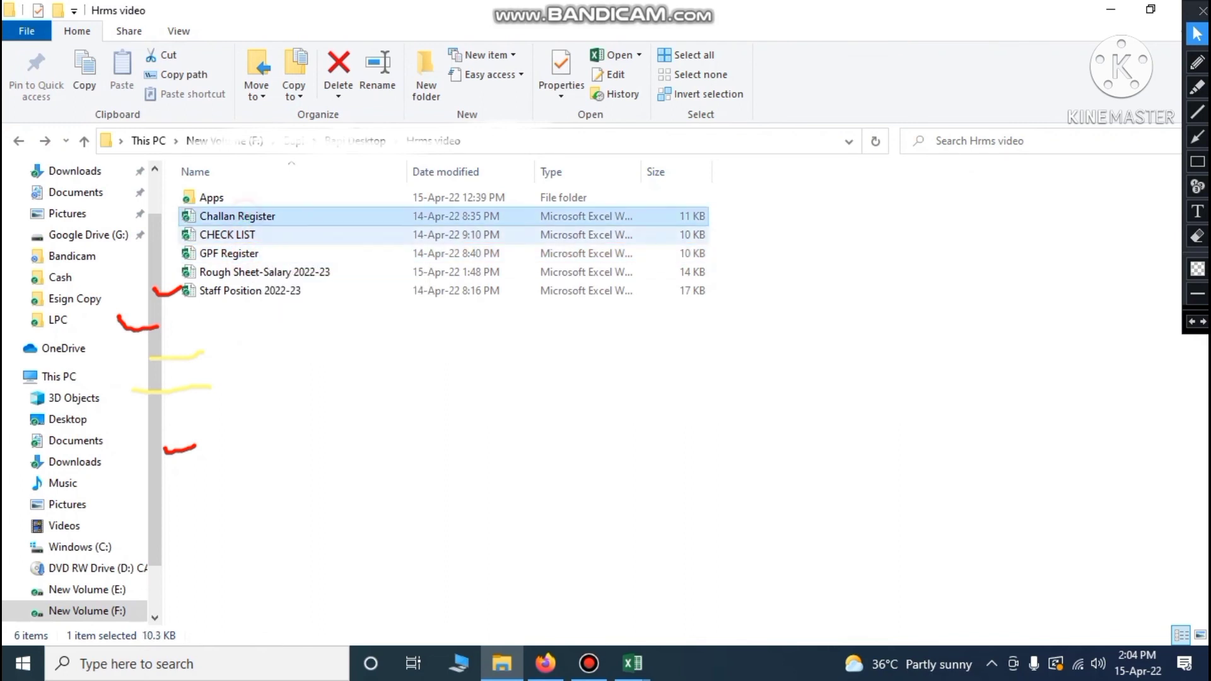
left_click(244, 254)
left_click(246, 216)
left_click(238, 256)
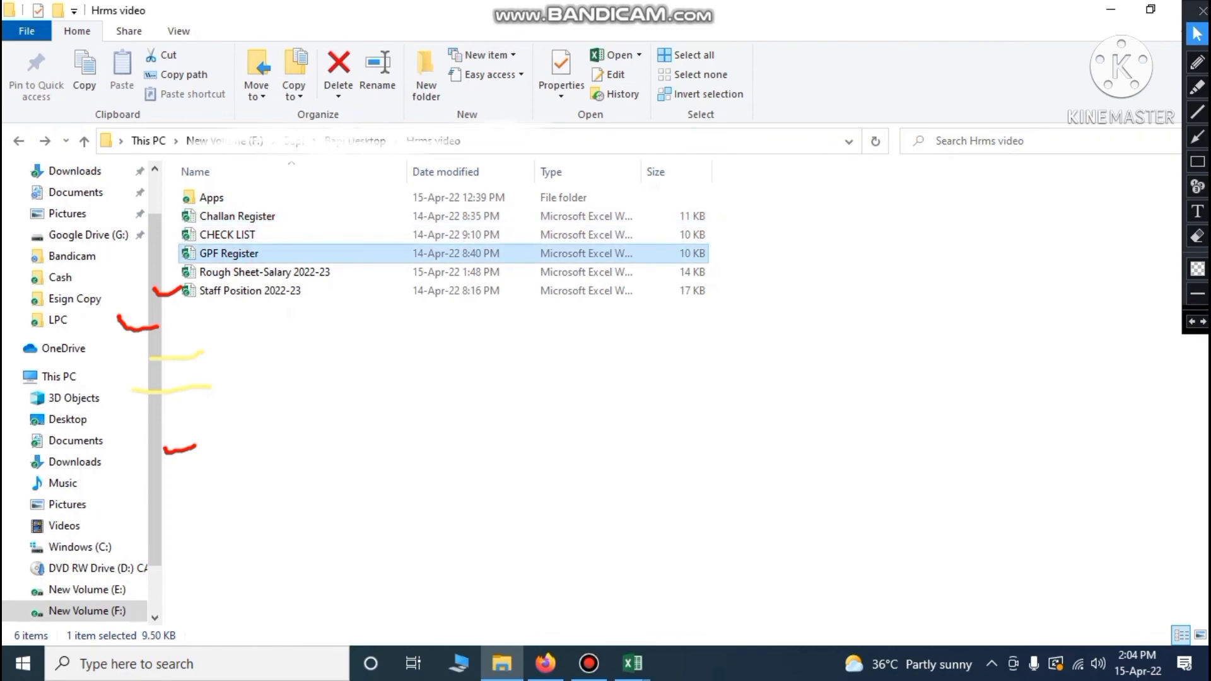
mouse_move(633, 663)
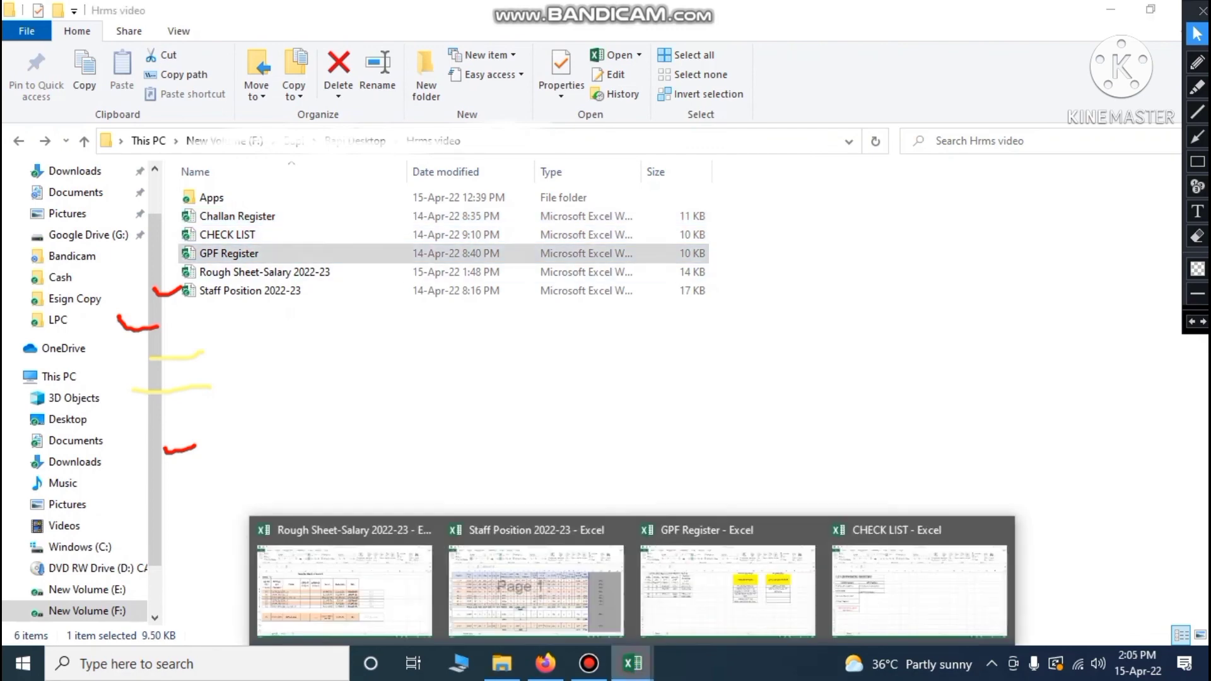
left_click(738, 587)
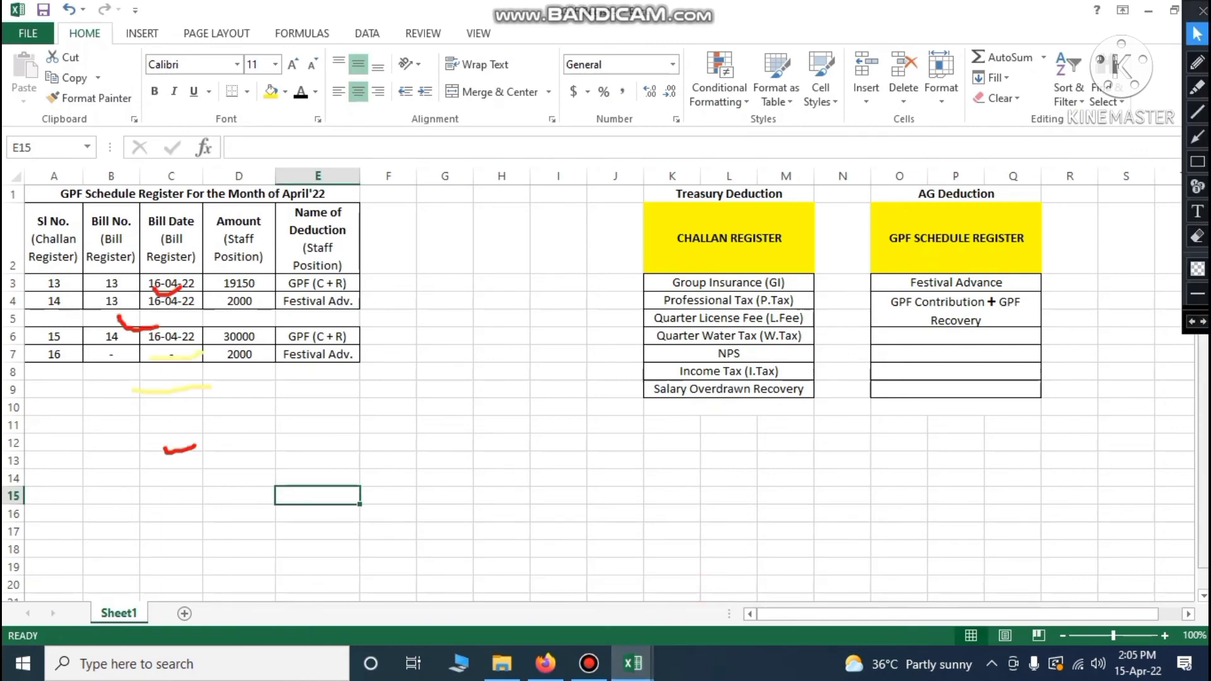
left_click(1192, 322)
left_click(1192, 322)
left_click(1192, 322)
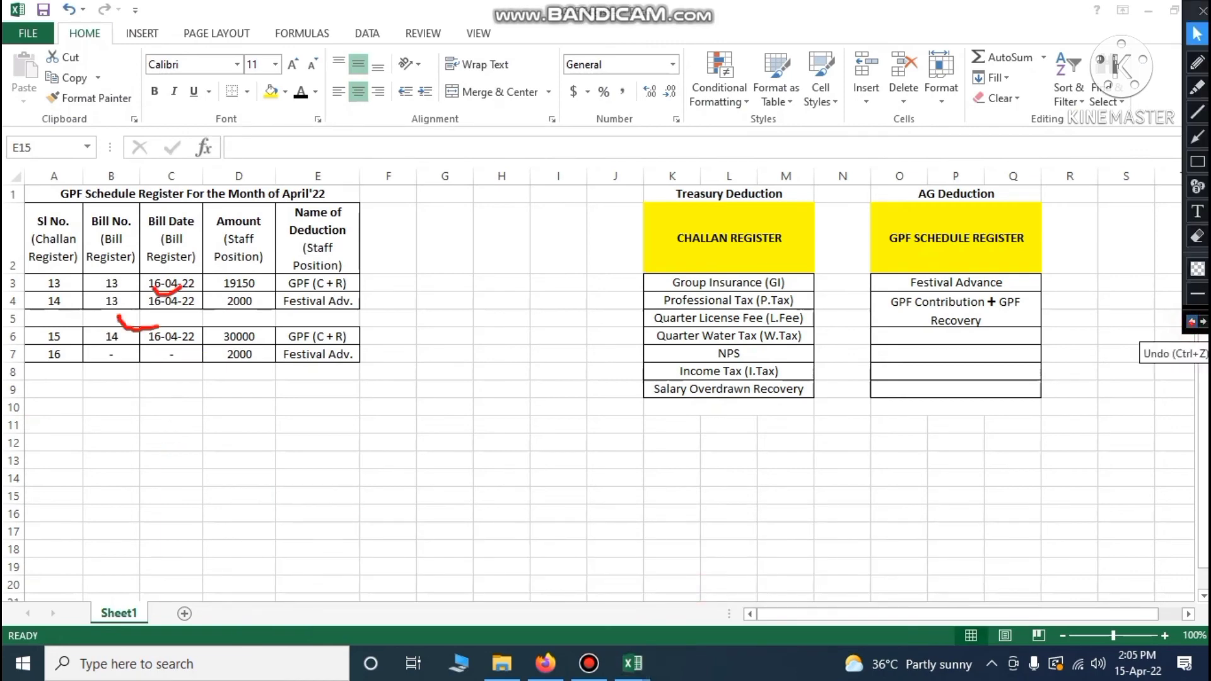
left_click(1192, 322)
left_click(1192, 321)
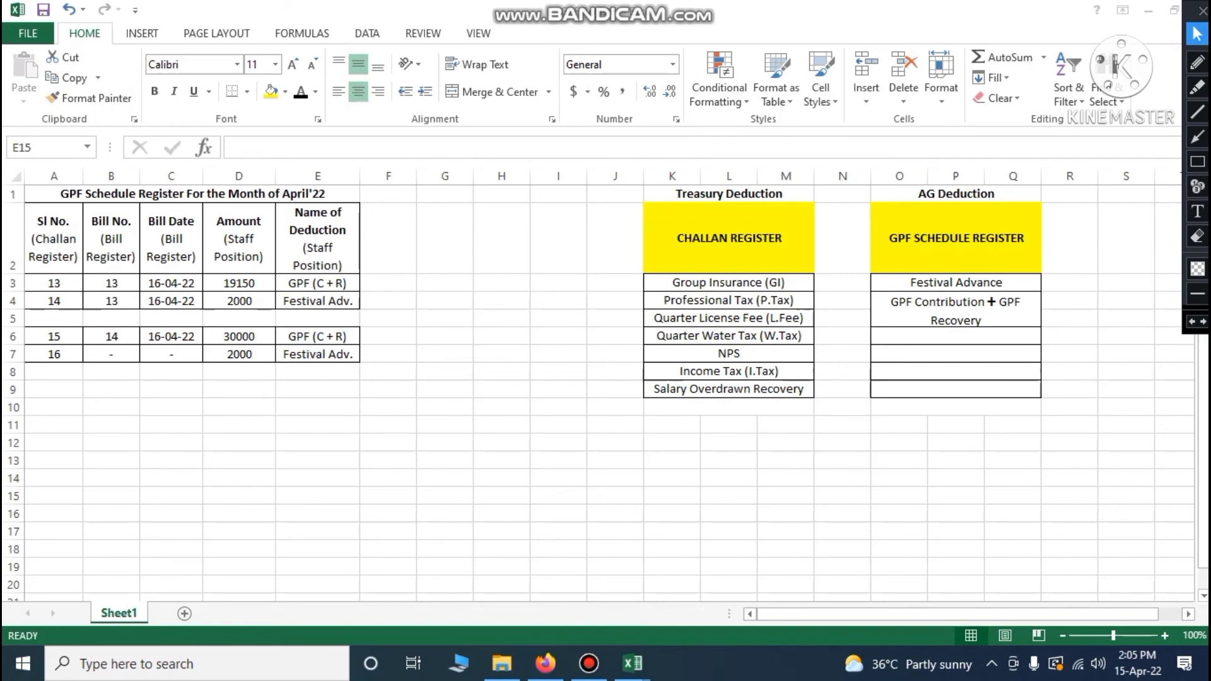
left_click(730, 193)
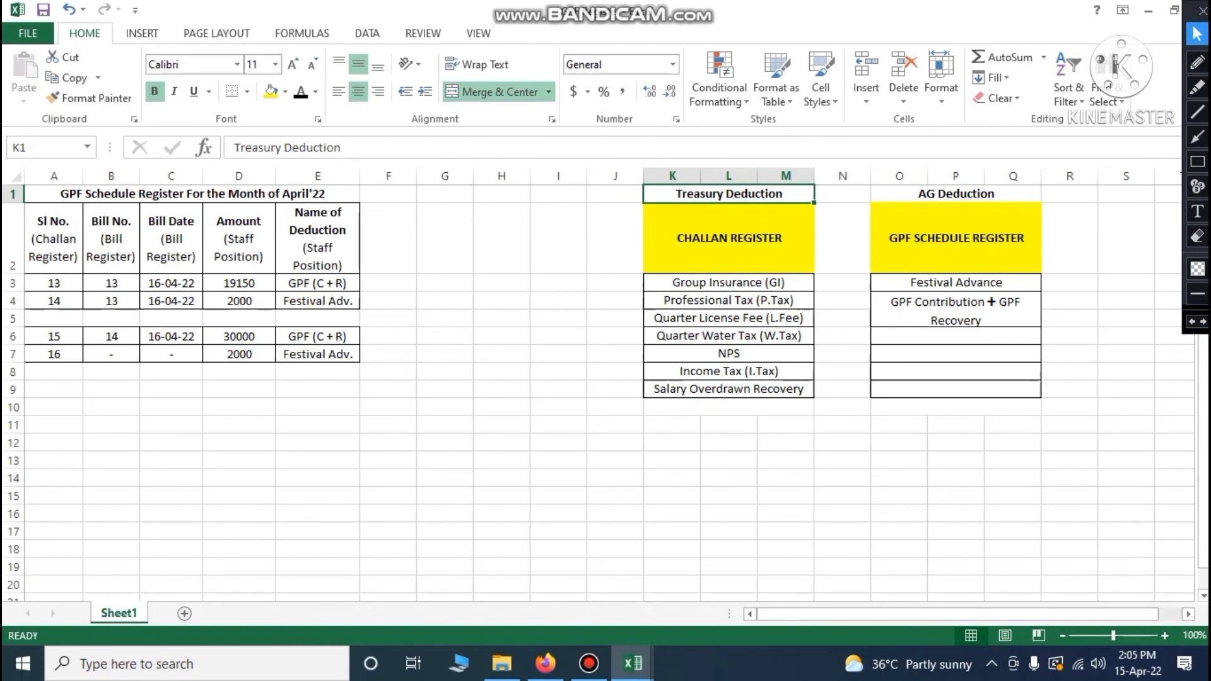
left_click(725, 249)
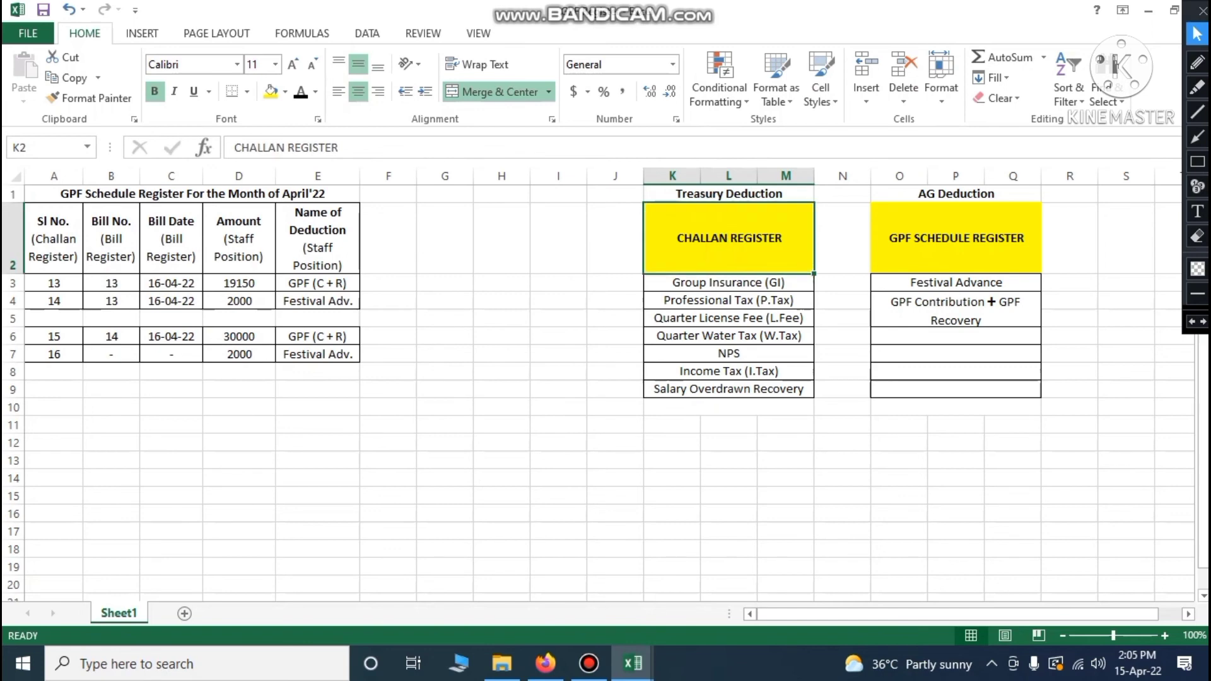
left_click(955, 194)
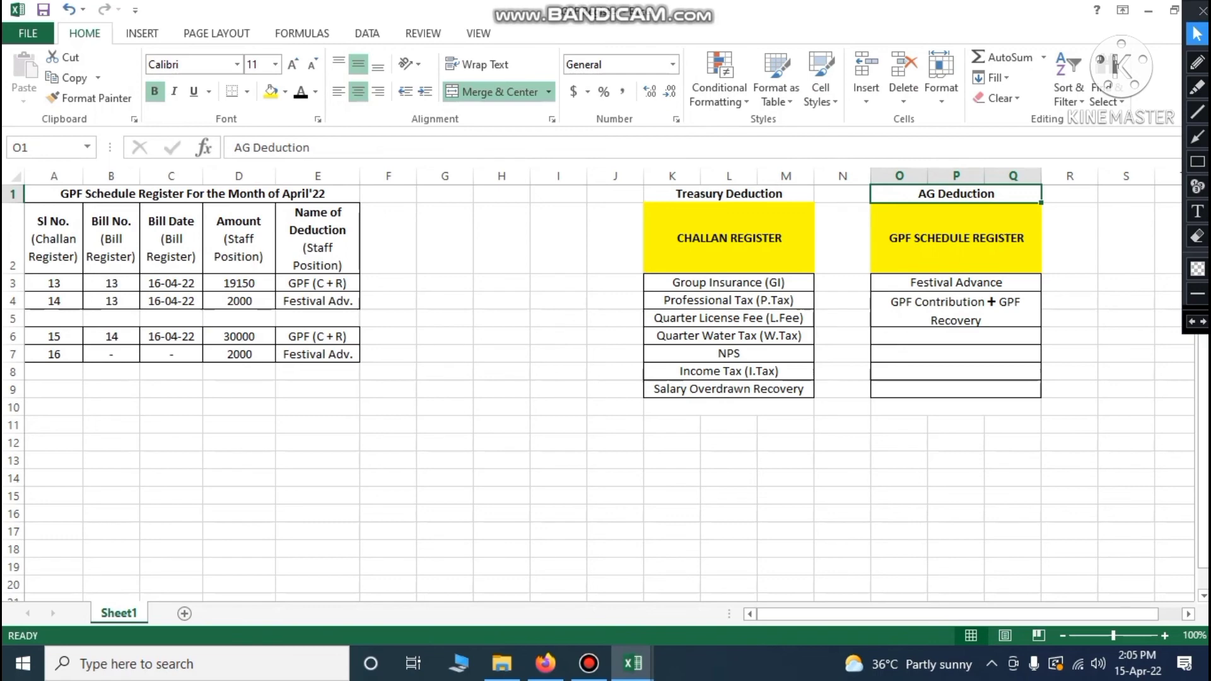
left_click(953, 239)
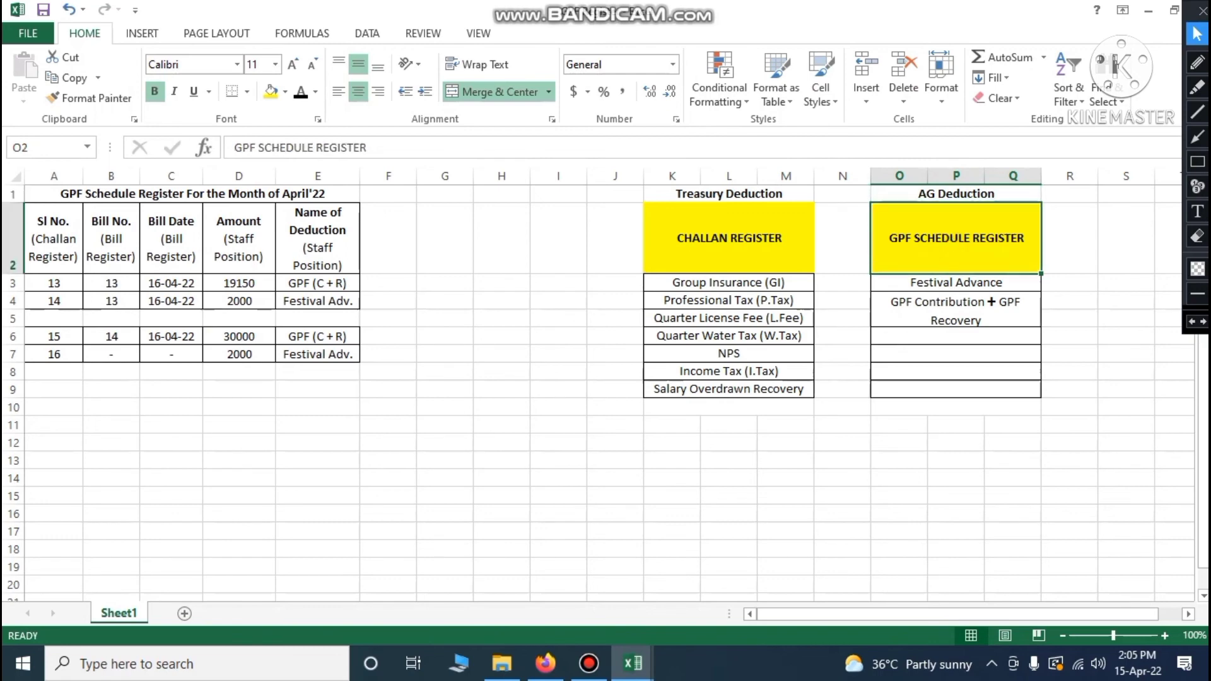
left_click(94, 195)
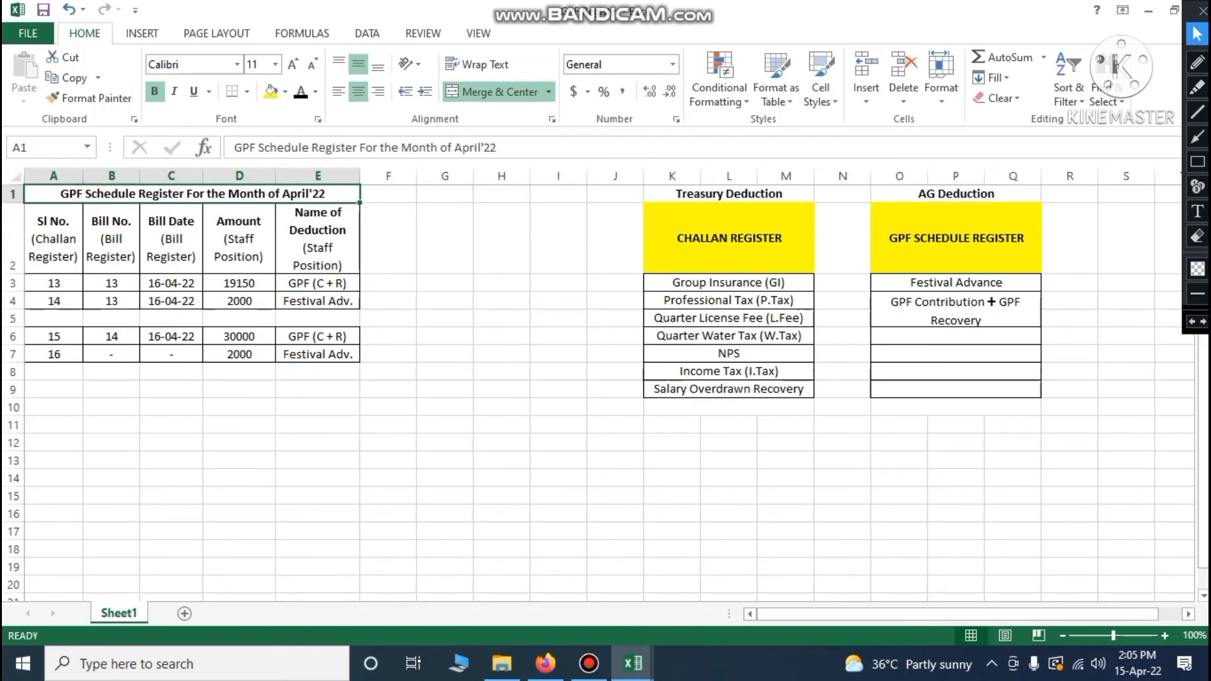
left_click(944, 239)
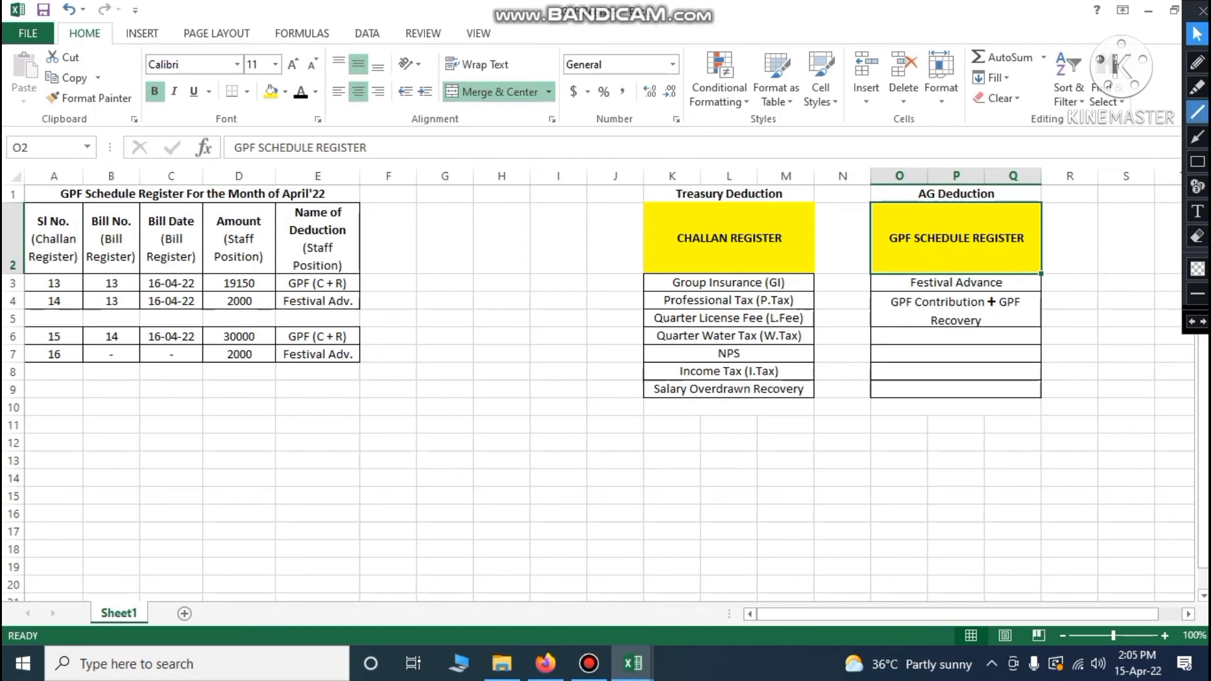
left_click(1197, 62)
left_click(1197, 267)
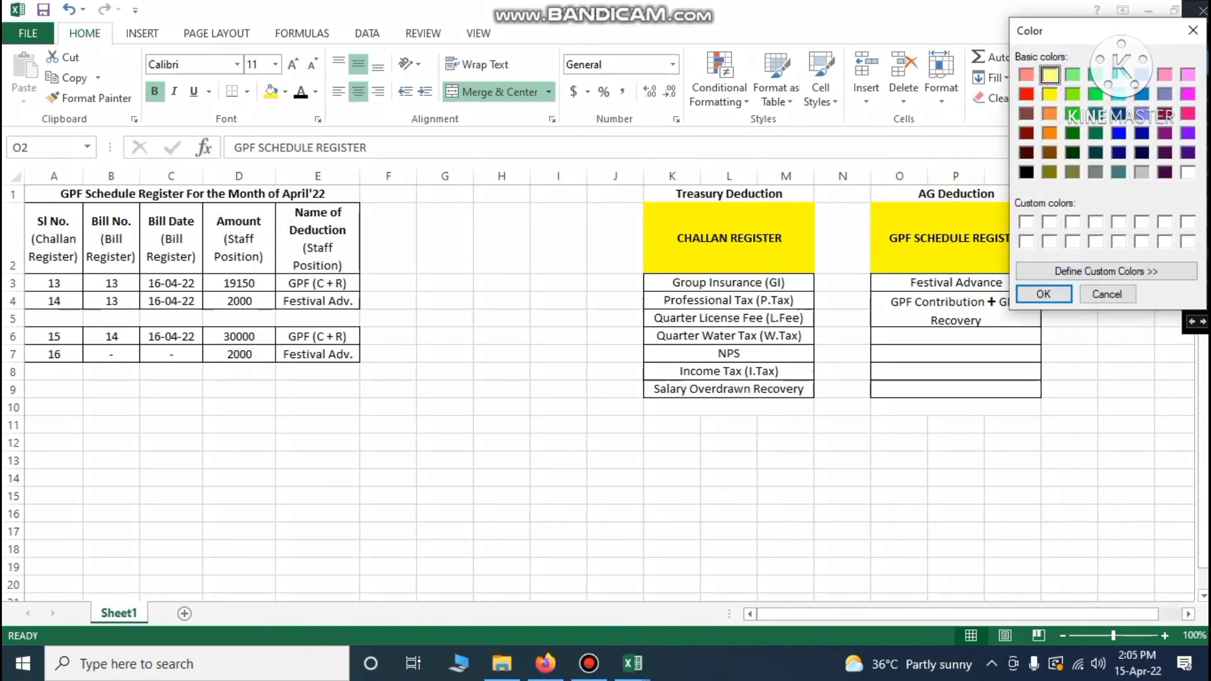
left_click(1028, 94)
left_click(1044, 294)
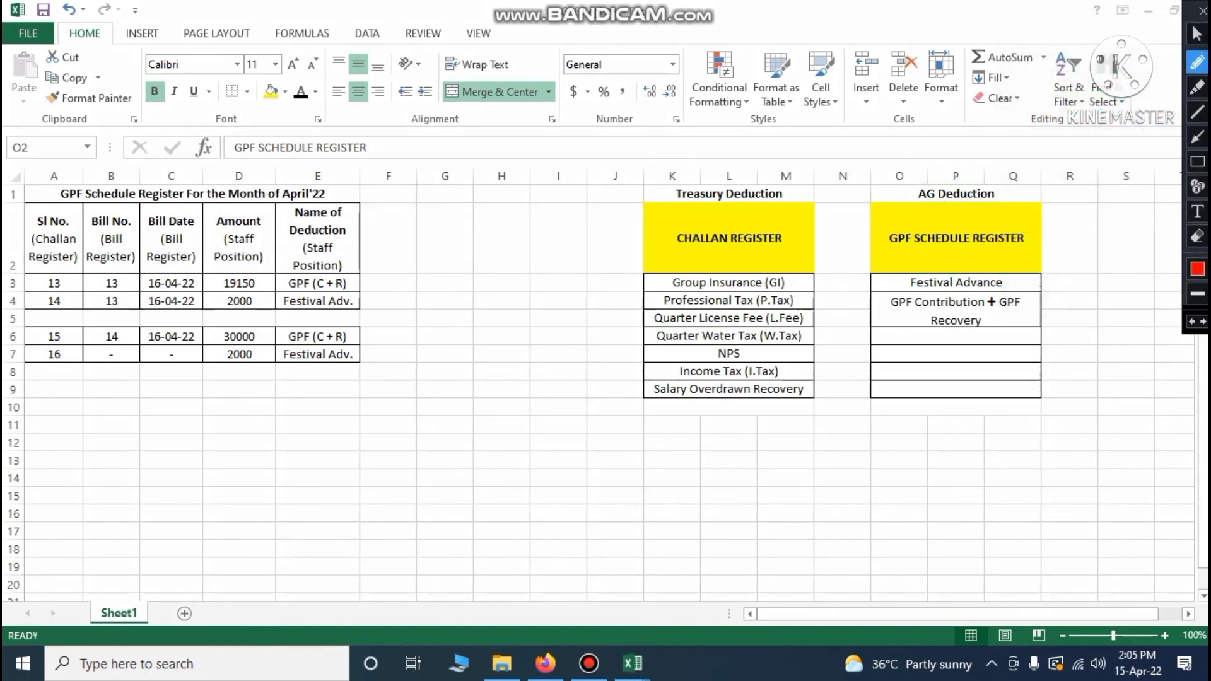
left_click_drag(1019, 277, 1065, 275)
left_click_drag(1026, 320, 1091, 289)
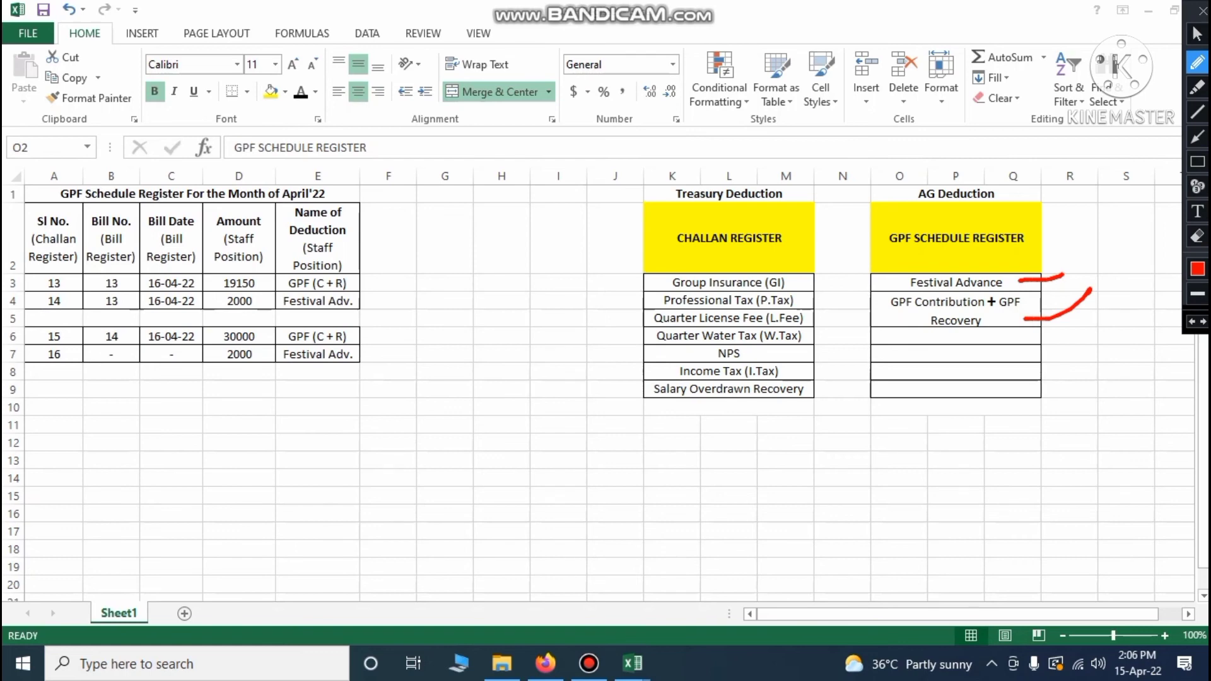
left_click(1197, 33)
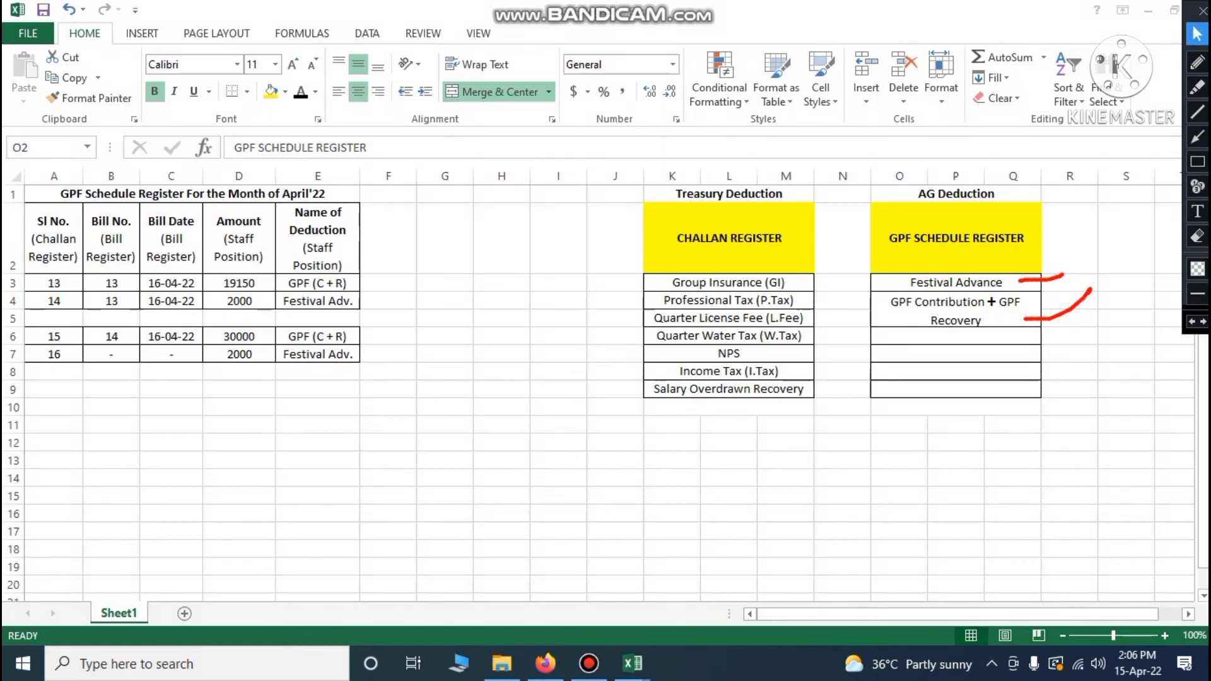
left_click(558, 431)
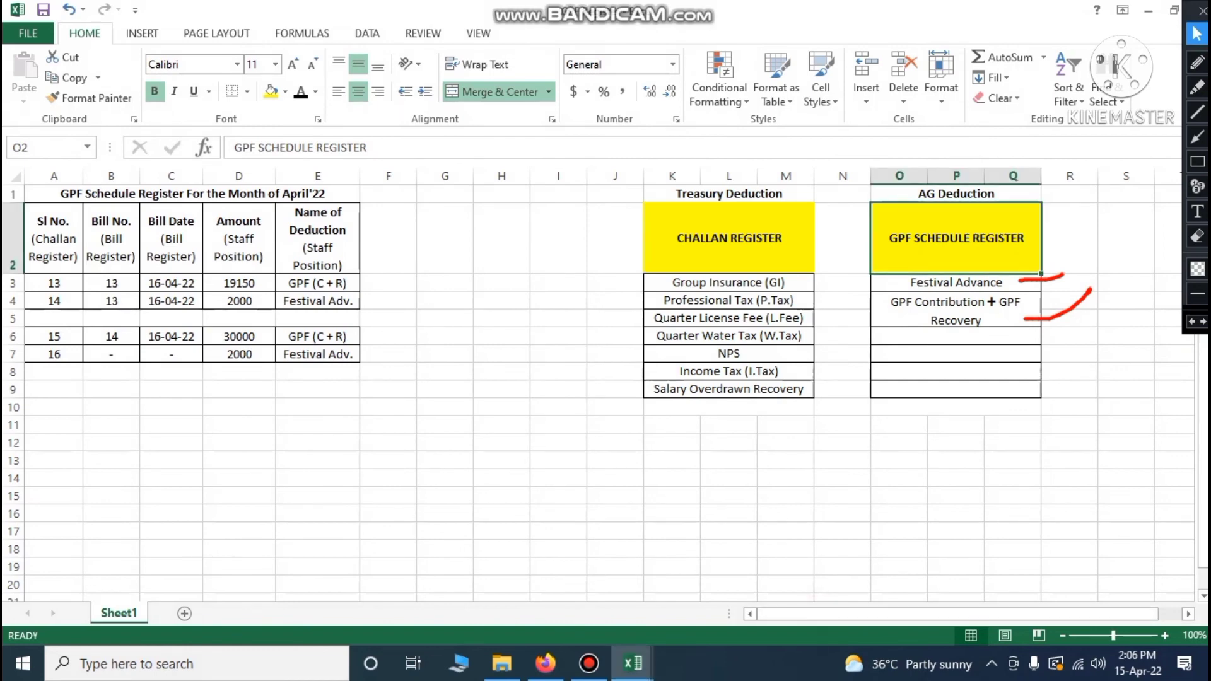
scroll(557, 431, "up", 3, "ctrl")
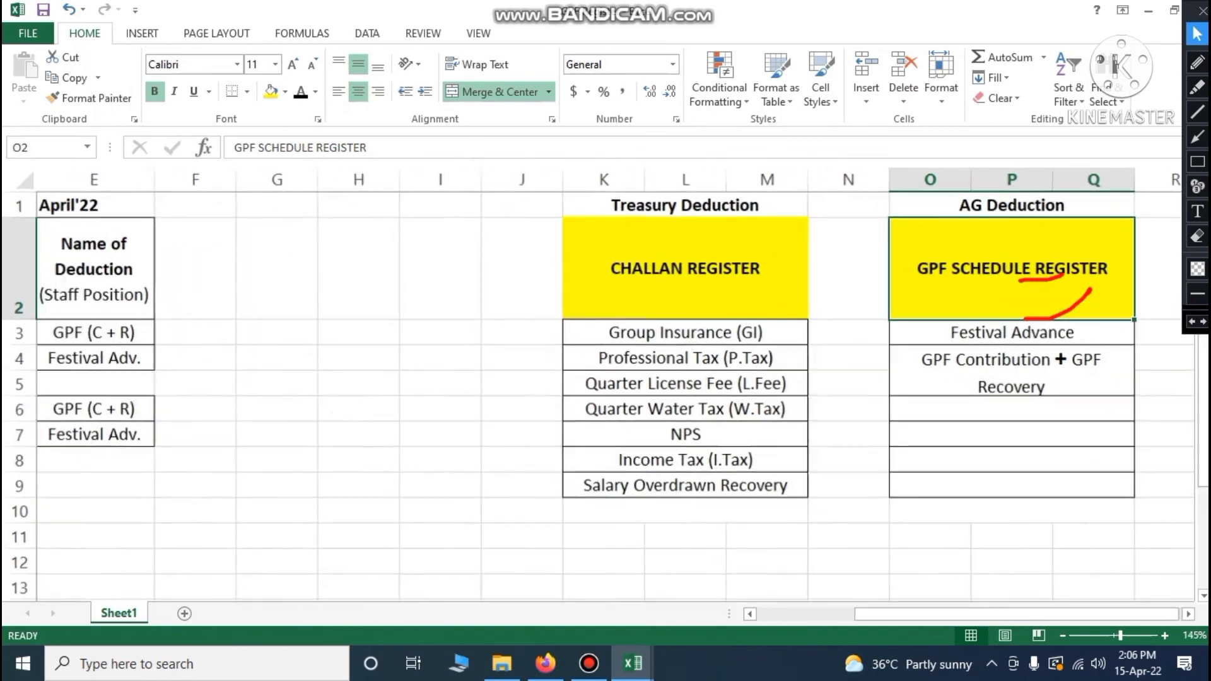
left_click_drag(881, 614, 779, 614)
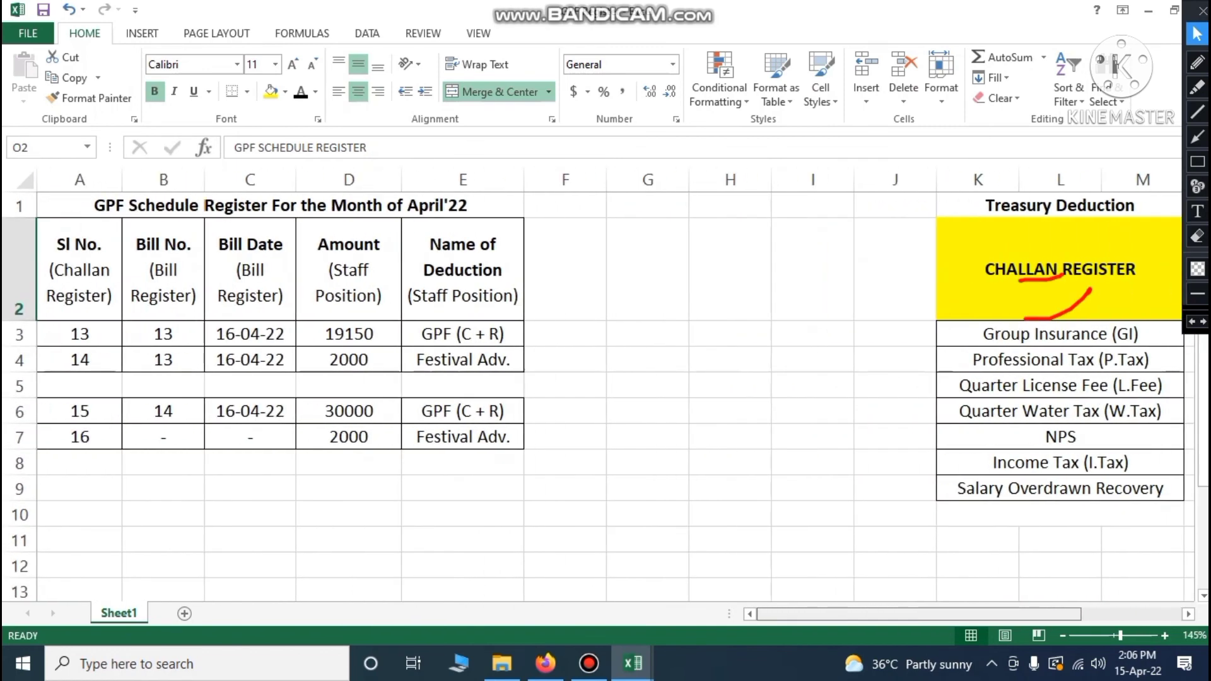
left_click(1193, 322)
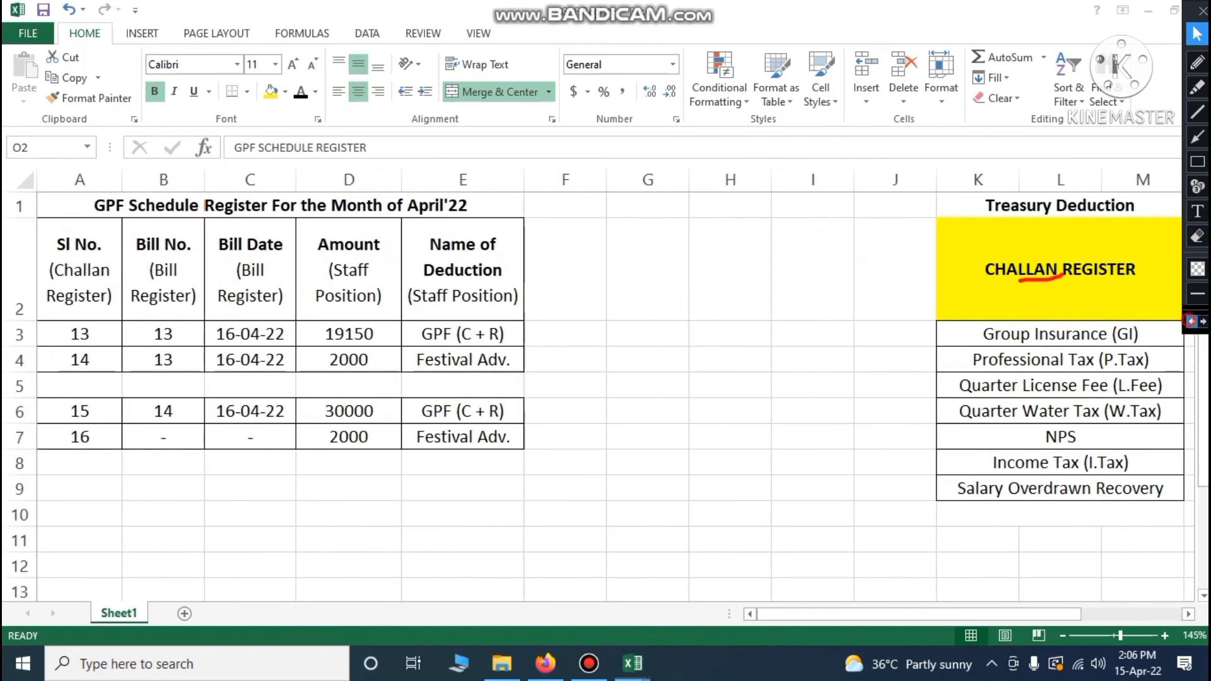
left_click(1193, 322)
left_click(54, 267)
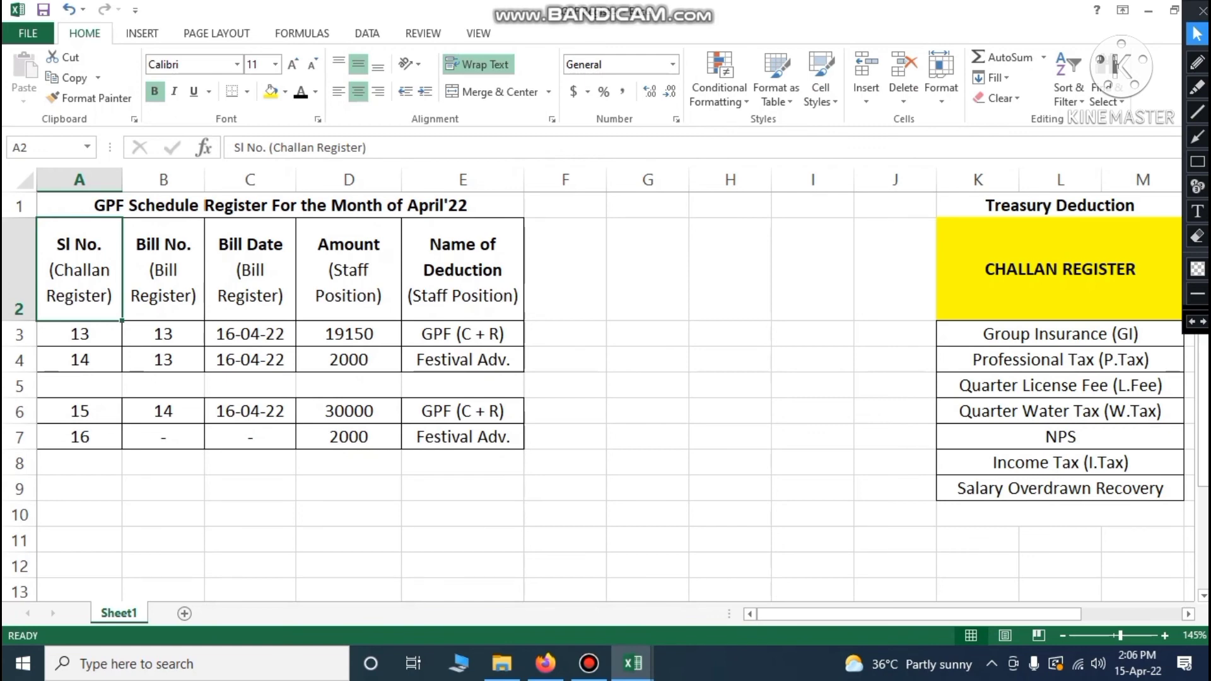
Change the A2 header from 'Sl No. (Challan Register)' to 'Sl No. (GPF Register)'
double_click(89, 270)
key("BackSpace")
key("BackSpace")
key("BackSpace")
key("BackSpace")
key("BackSpace")
key("BackSpace")
key("BackSpace")
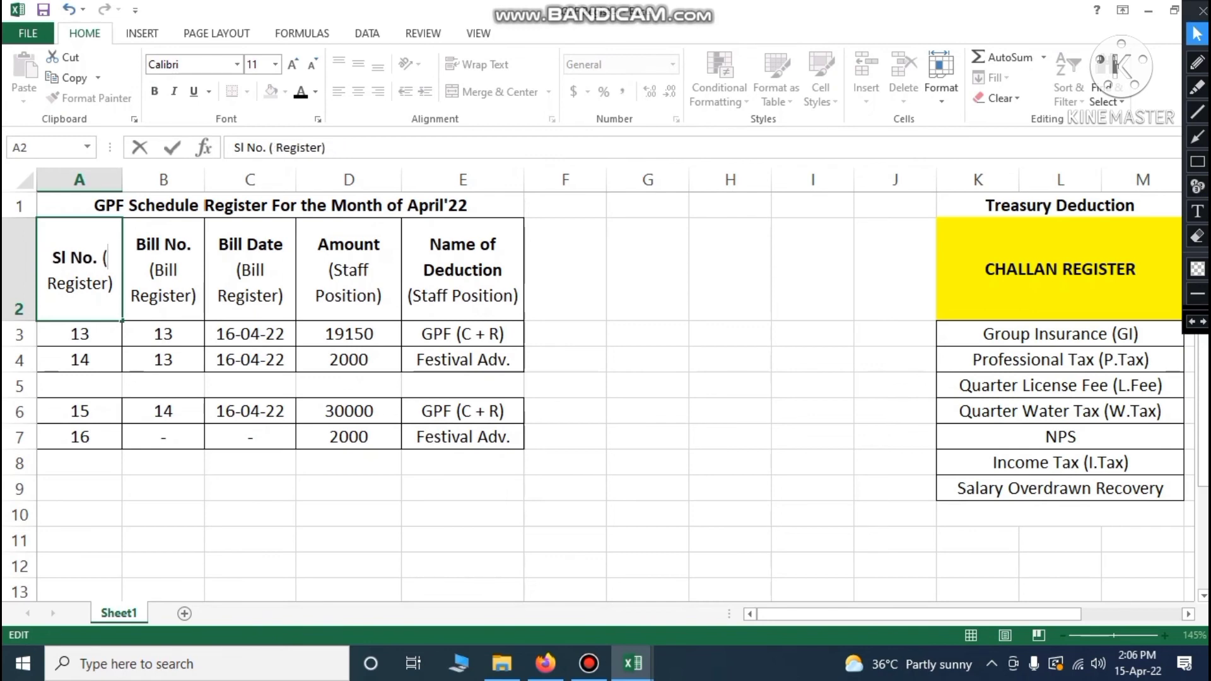
type("GPF")
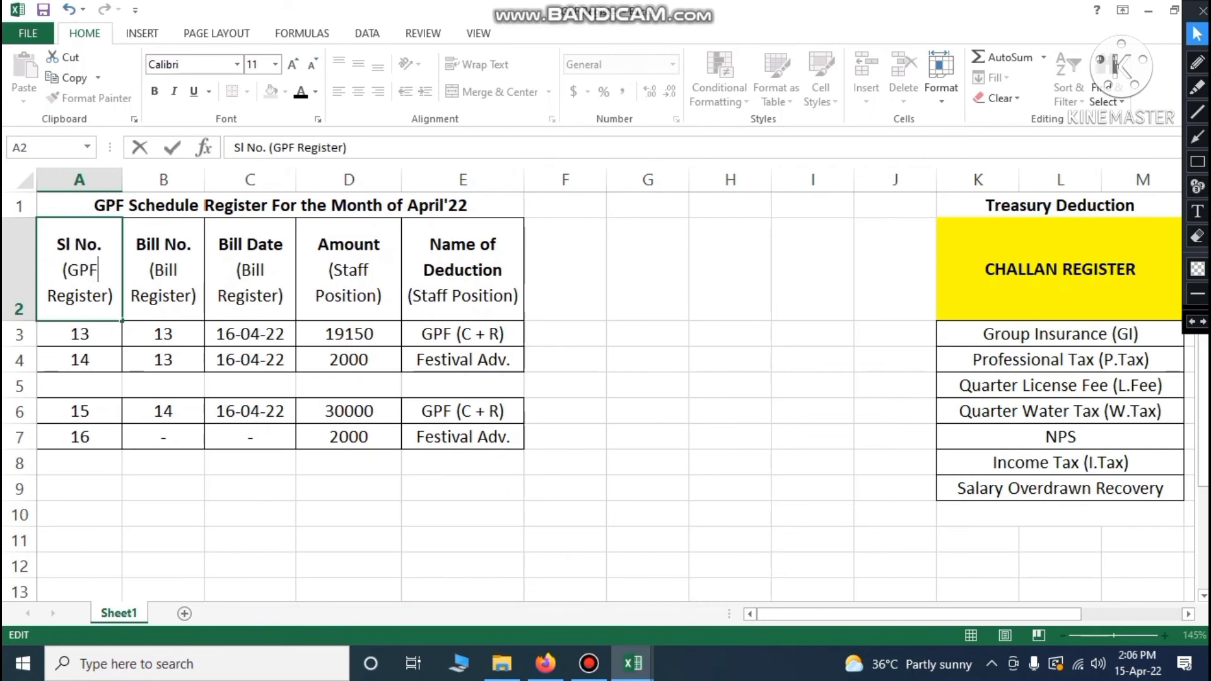
left_click(655, 493)
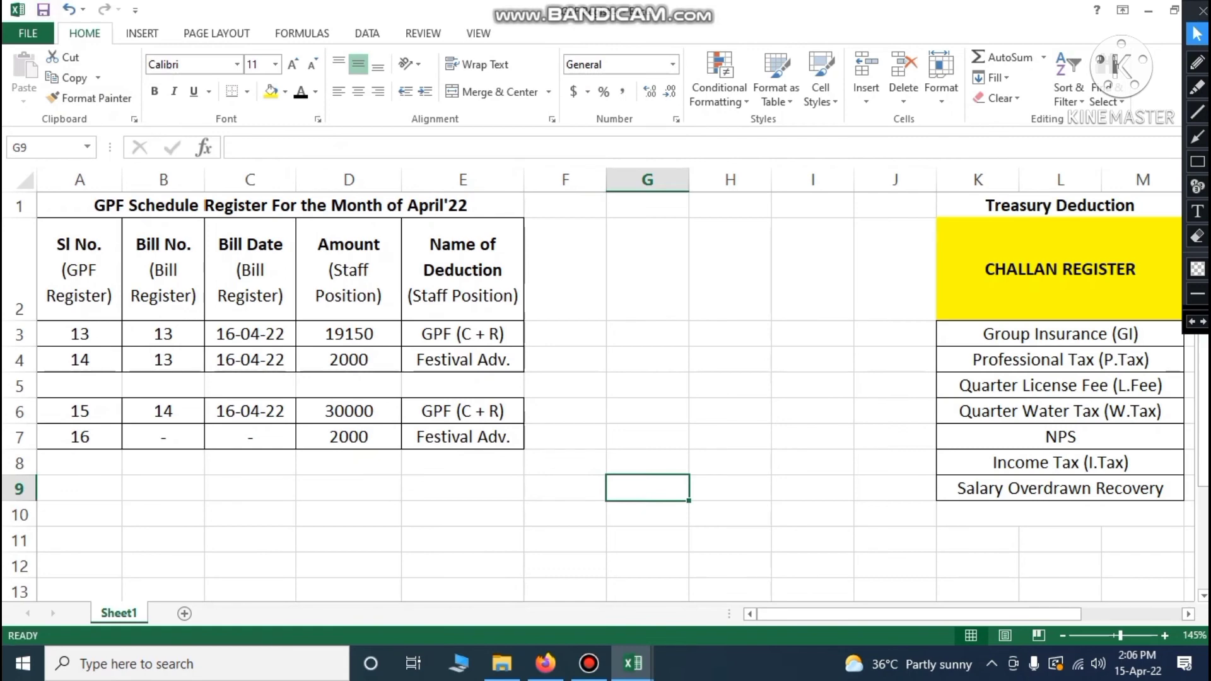
left_click(83, 244)
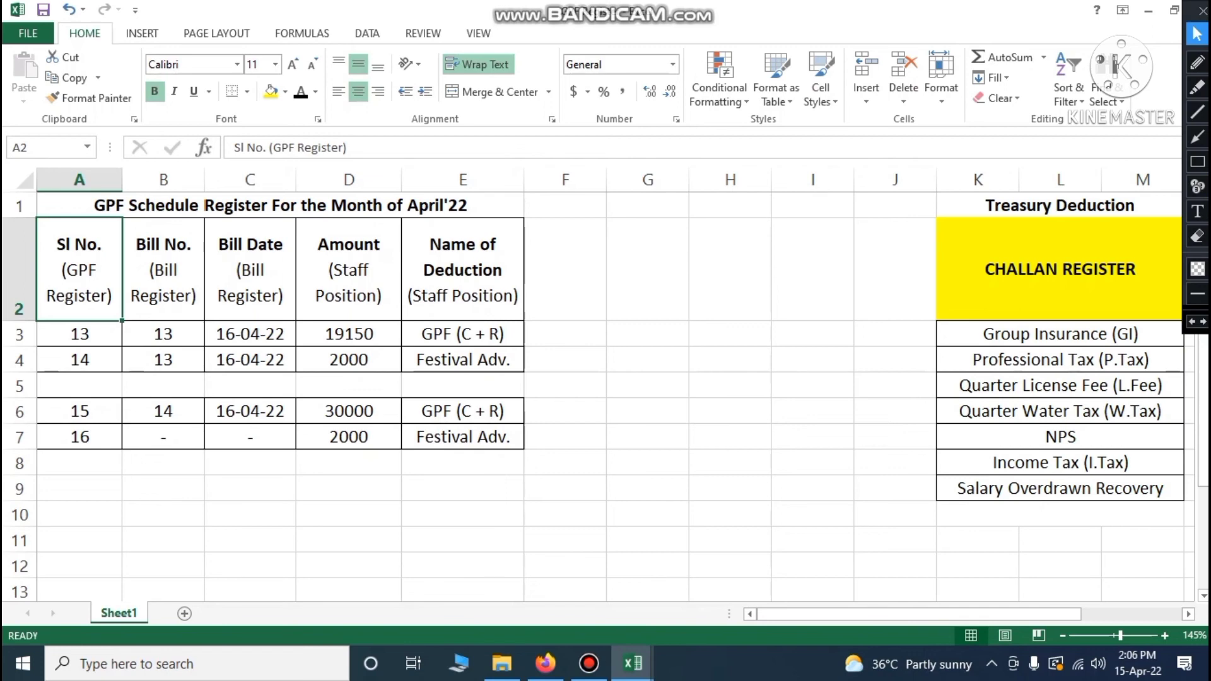
left_click(79, 333)
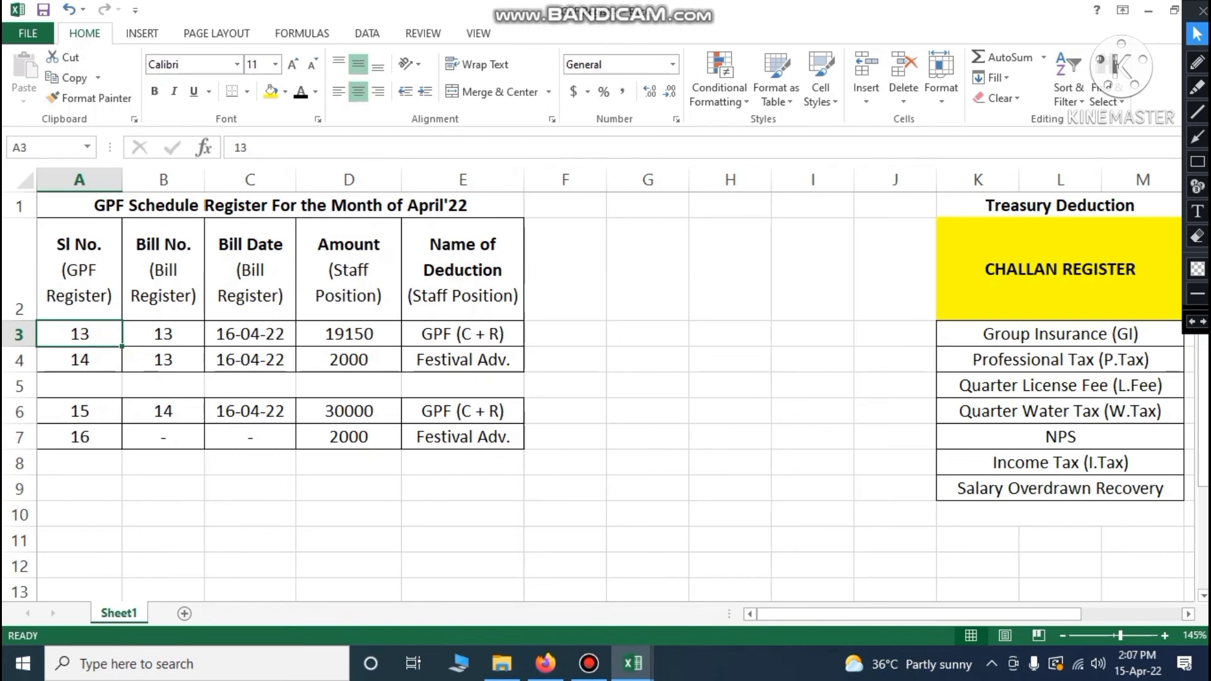
Correct the first bill date from 16-04-22 to 15-04-22
left_click(167, 254)
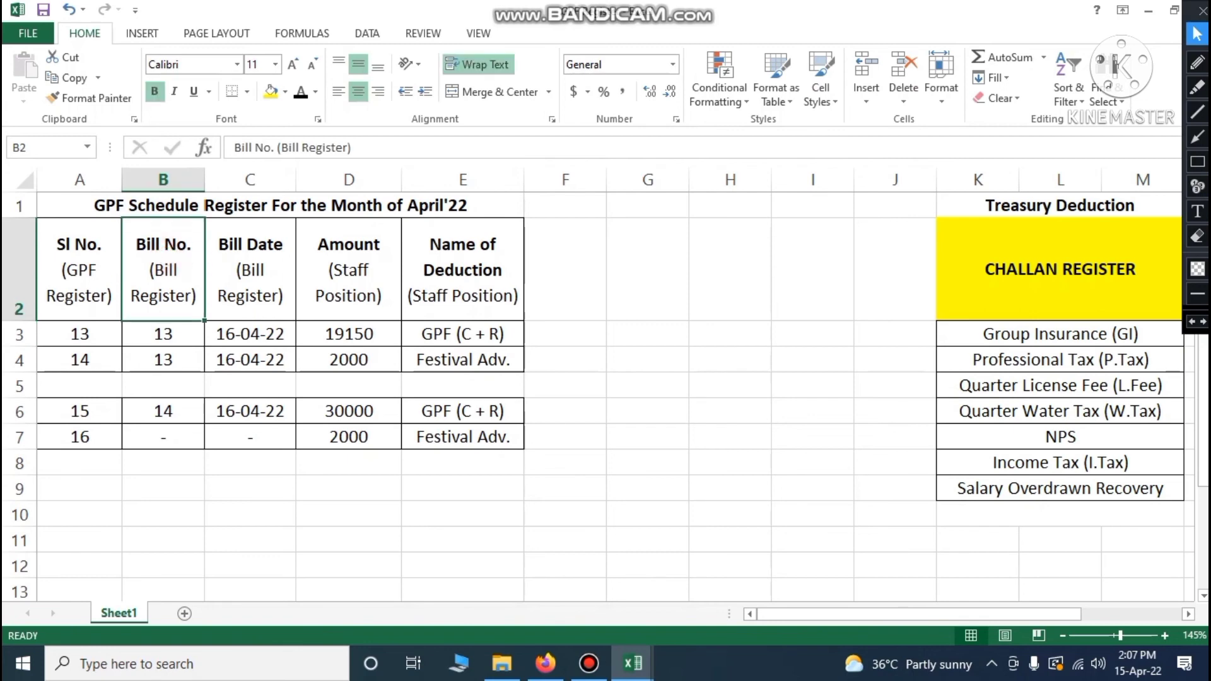
left_click(177, 335)
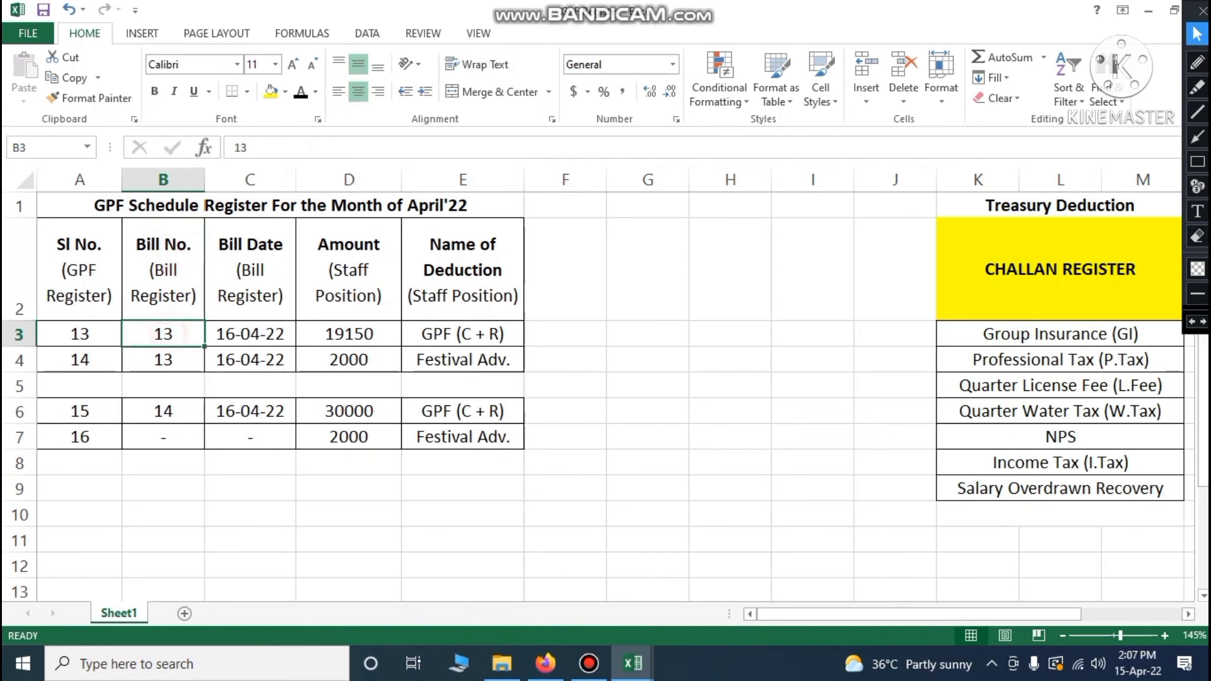
left_click(249, 269)
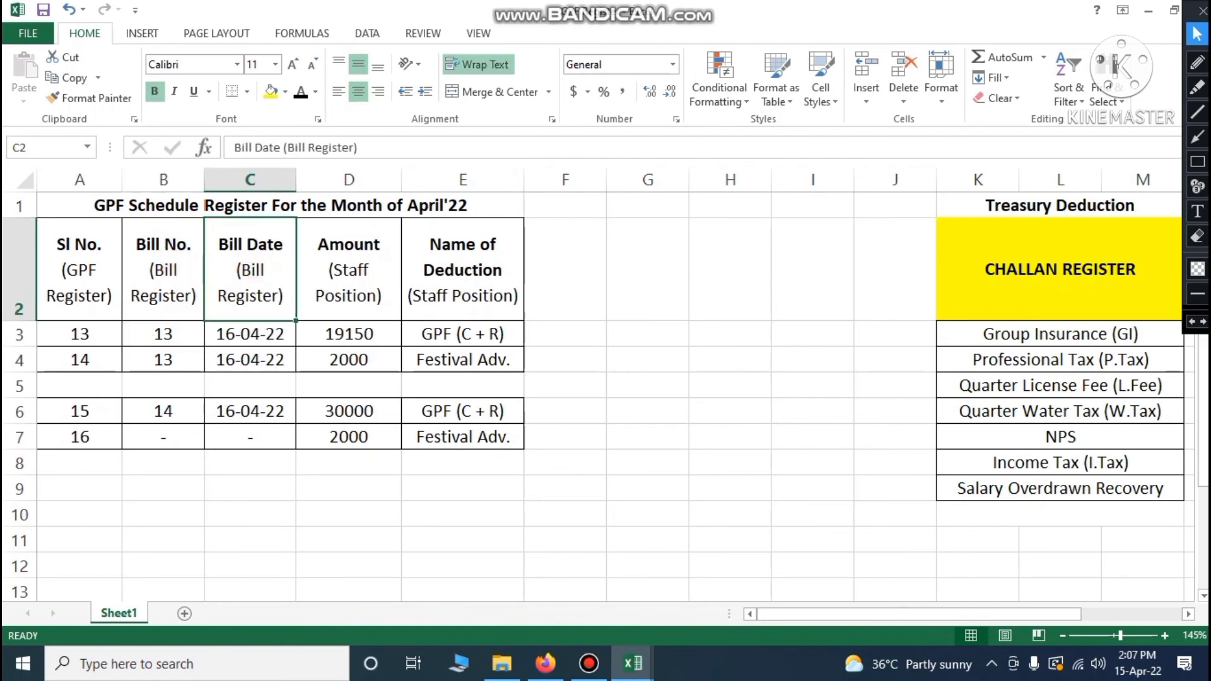
double_click(226, 334)
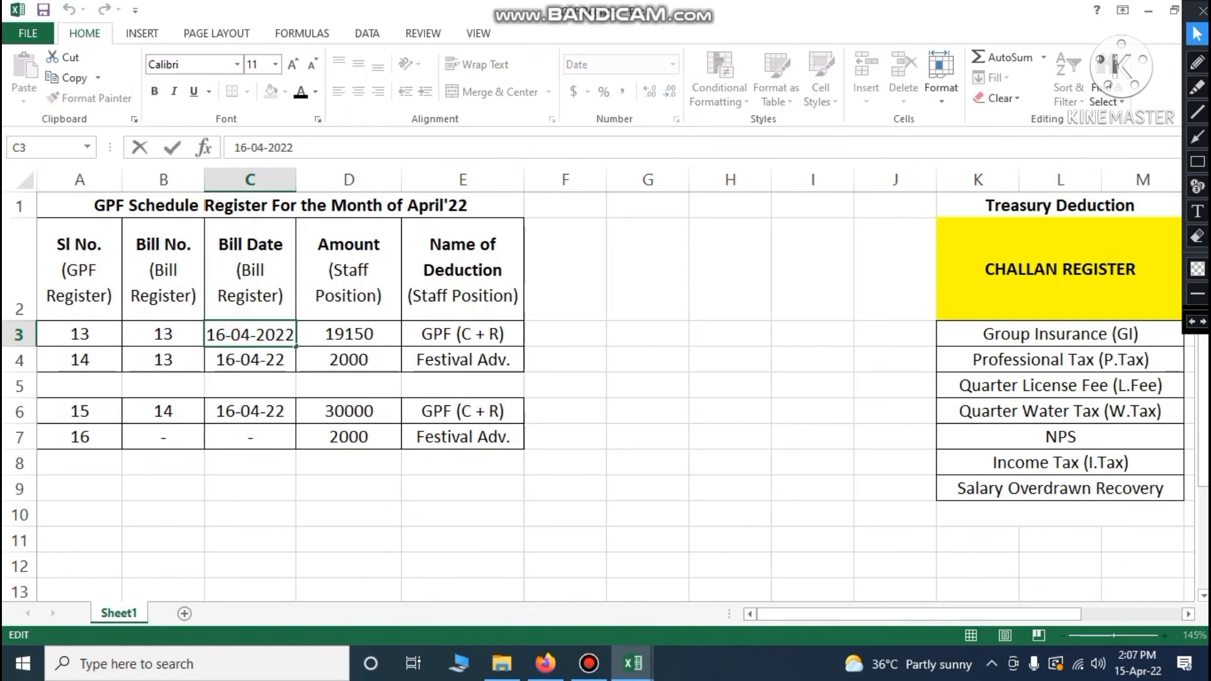
key("BackSpace")
type("5")
left_click(400, 541)
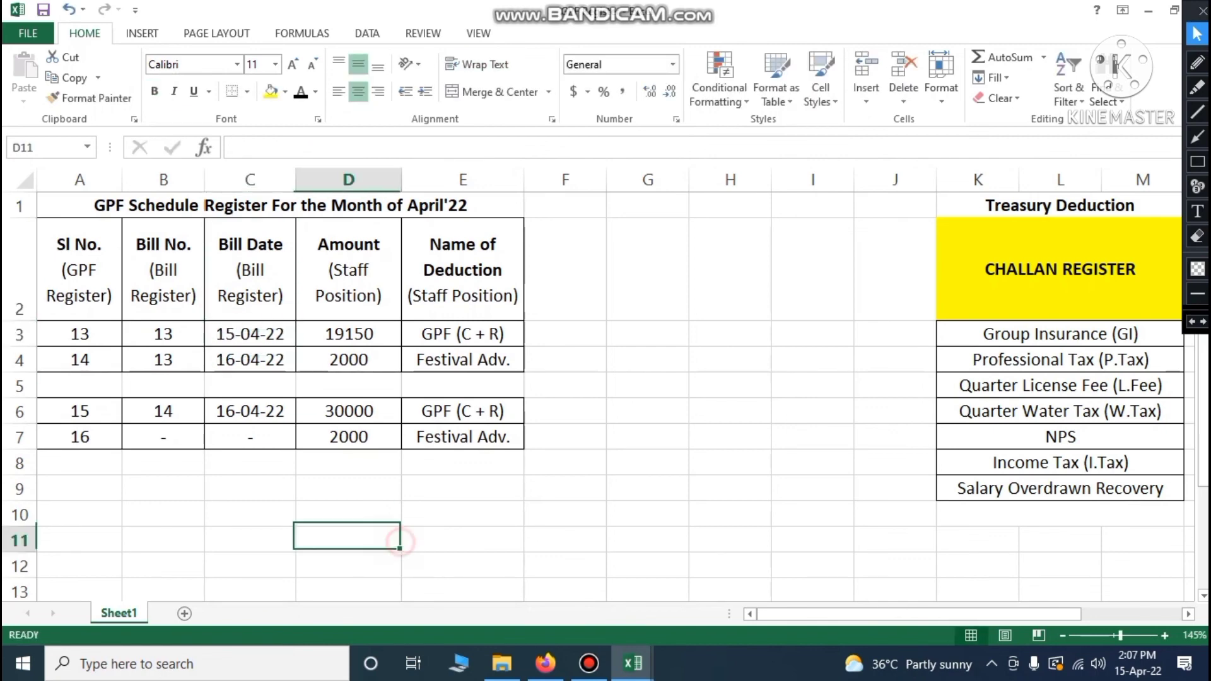
Copy the 15-04-22 date into the Festival Adv. and Bill 2 rows below
left_click(262, 339)
key("ctrl+c")
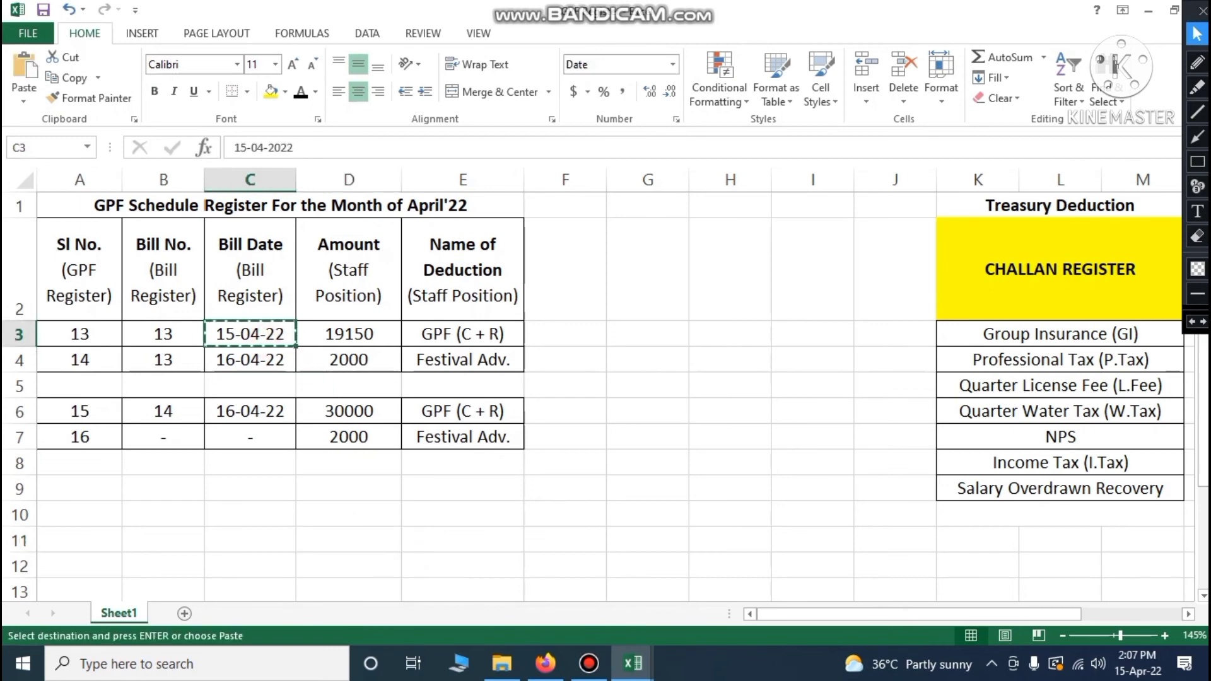
key("Down")
key("ctrl+v")
key("Down")
key("Down")
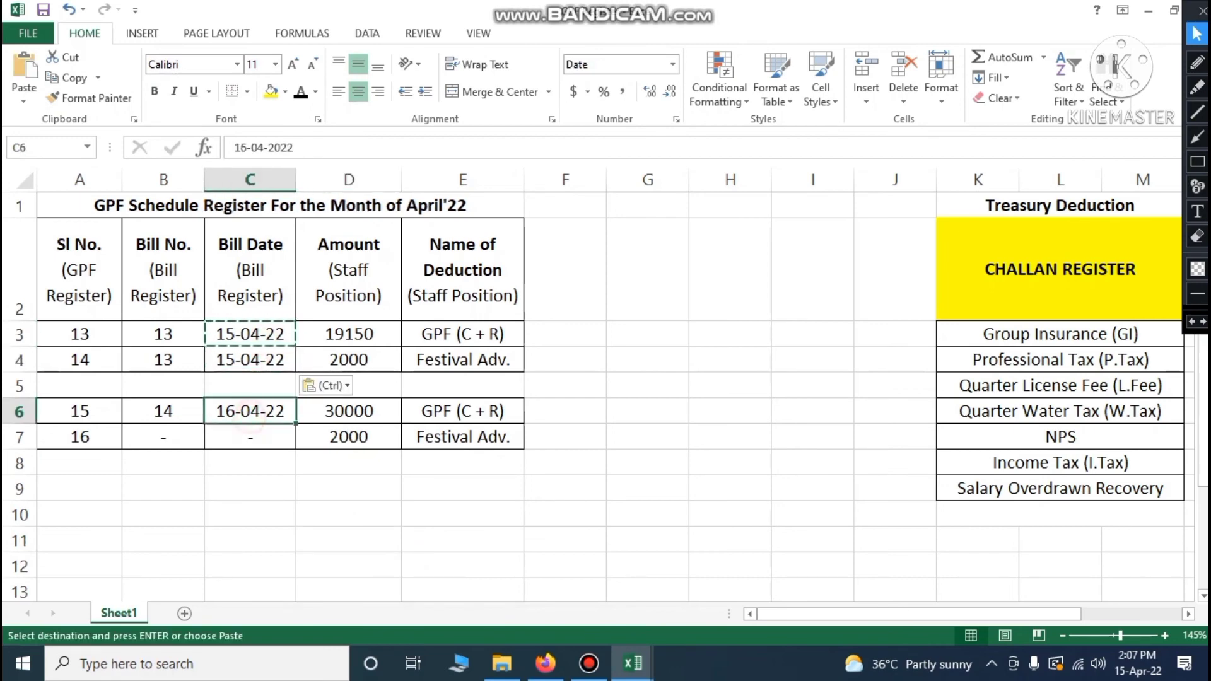
key("ctrl+v")
left_click(303, 512)
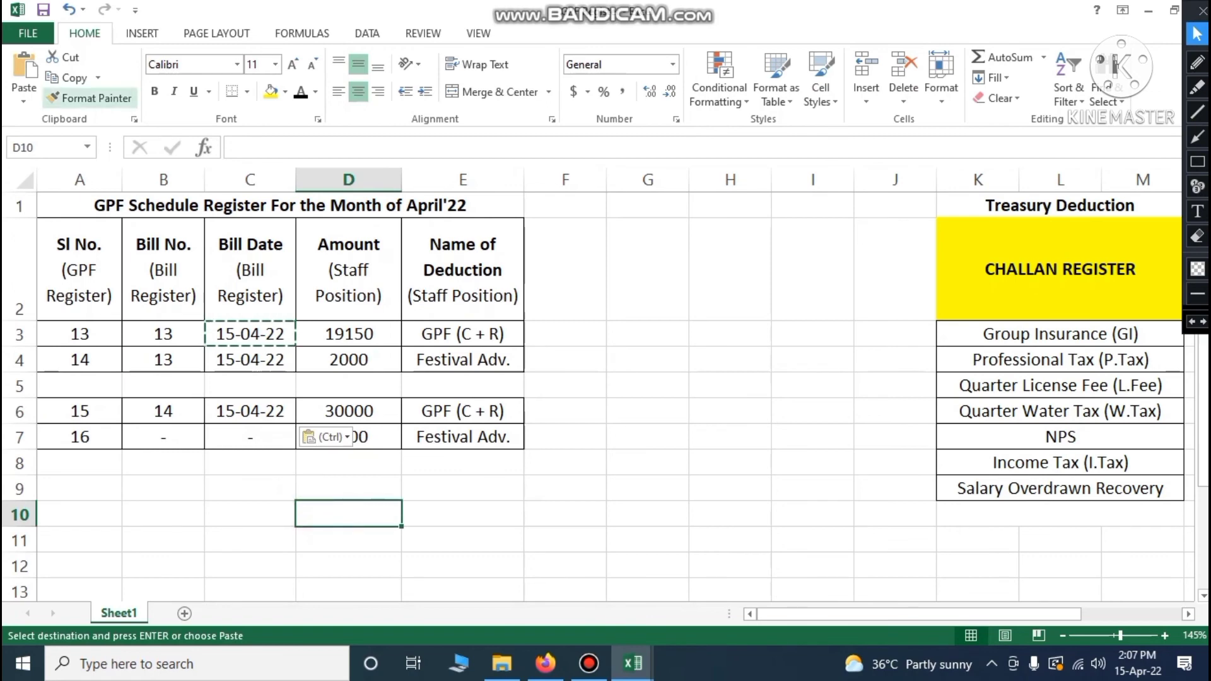
key("Escape")
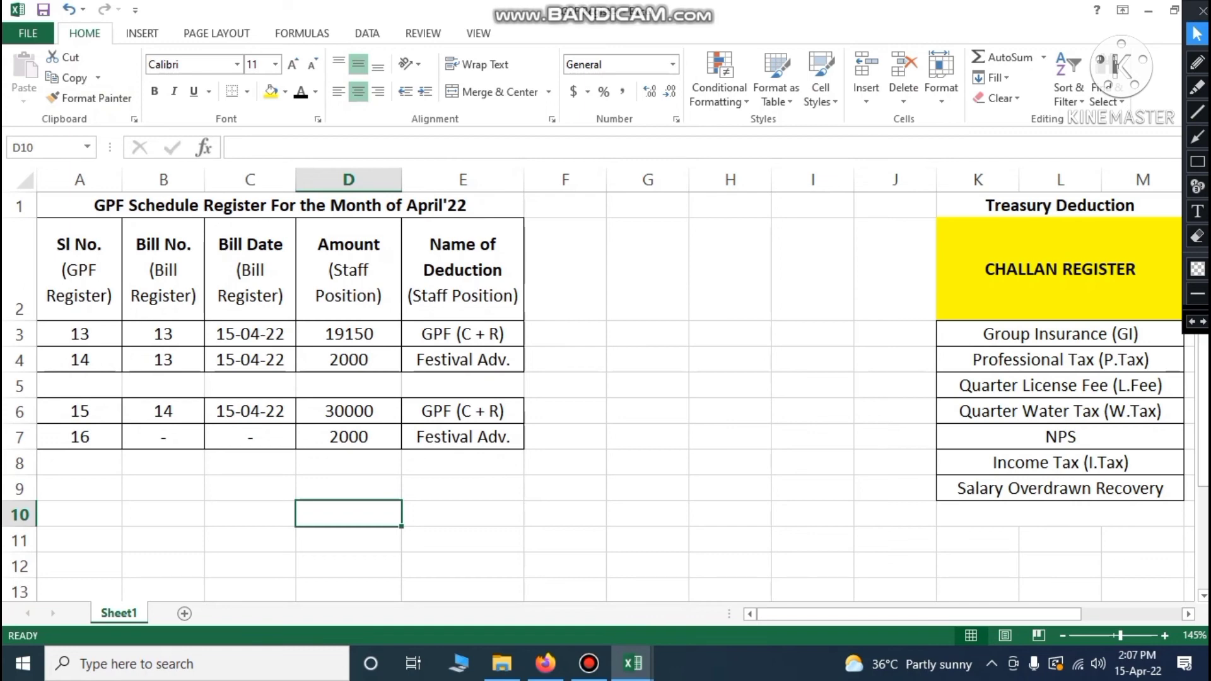
Review the Amount and Name of Deduction headers and reselect the Sl No. header
left_click(348, 270)
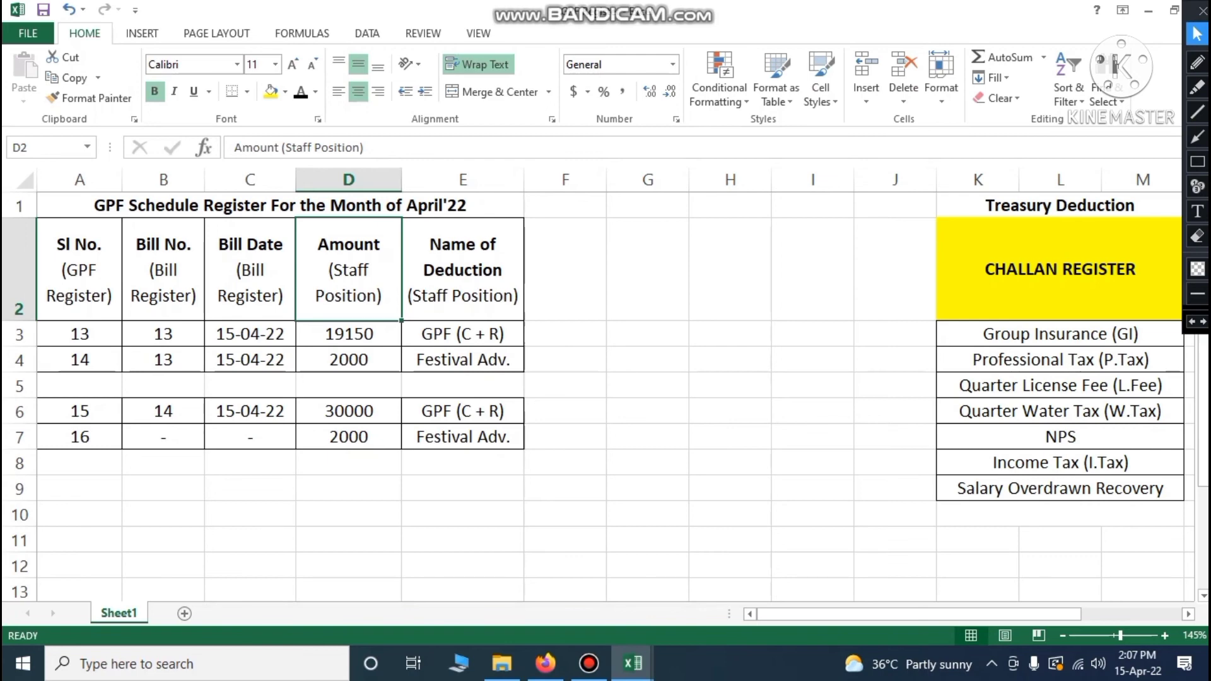
left_click(455, 301)
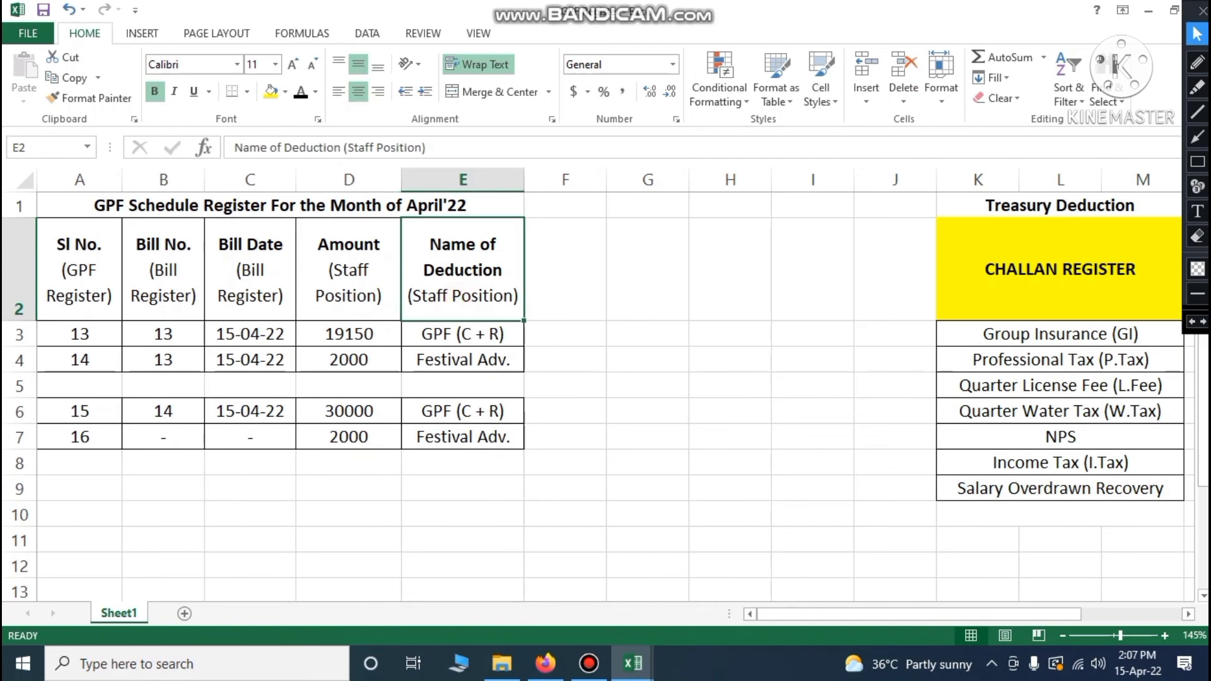
left_click(589, 429)
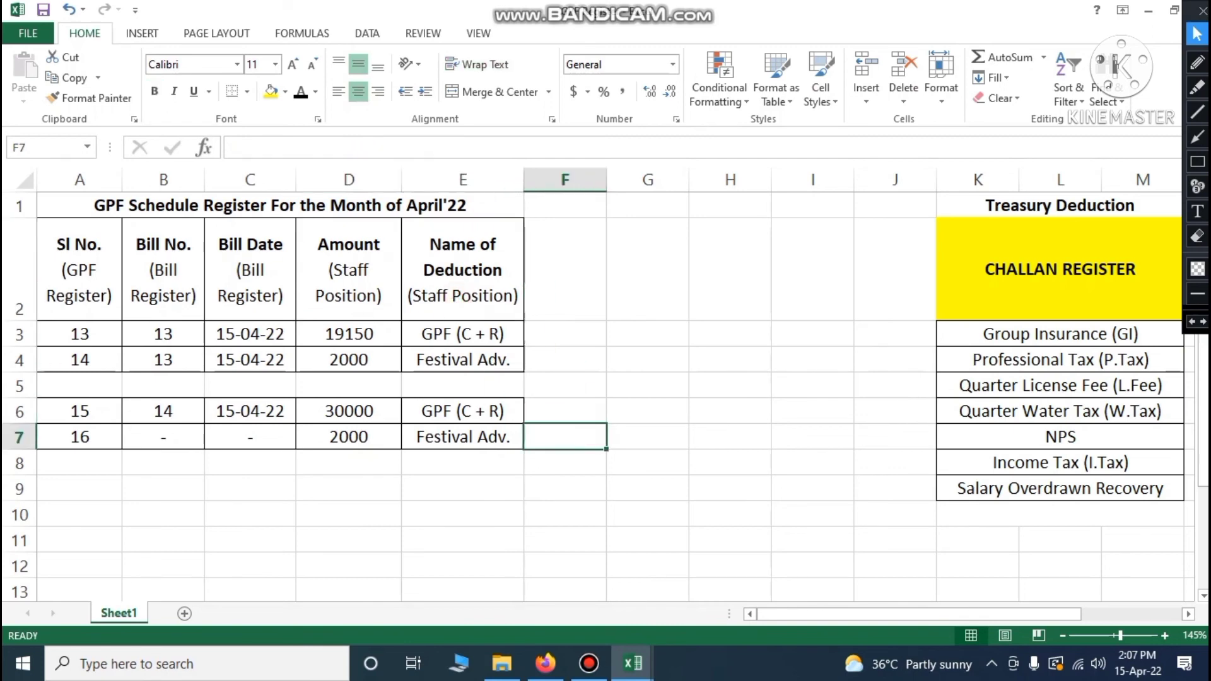
left_click(71, 270)
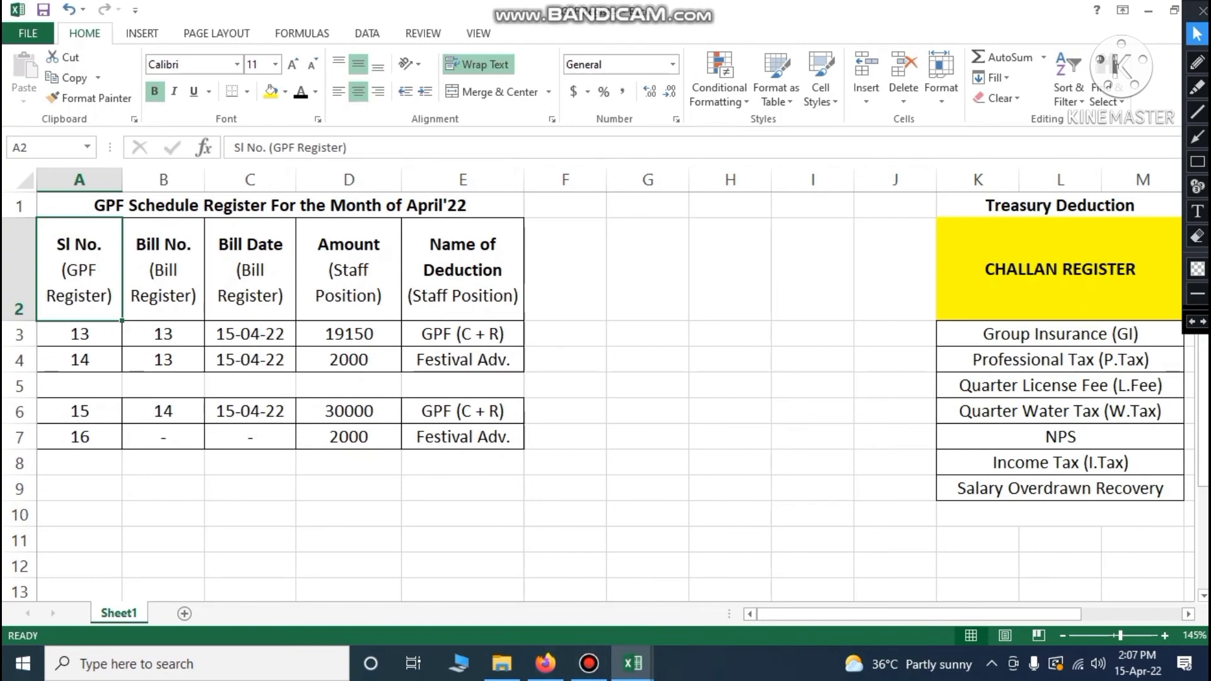
left_click(632, 664)
left_click(535, 584)
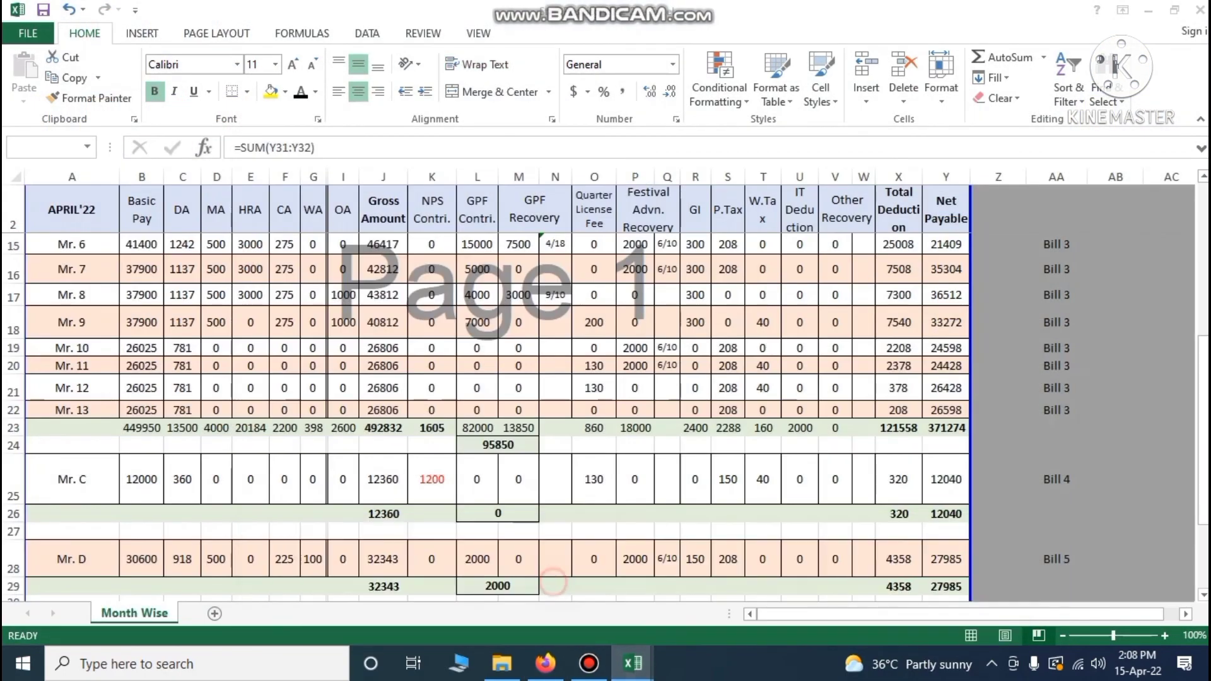
scroll(535, 411, "up", 4)
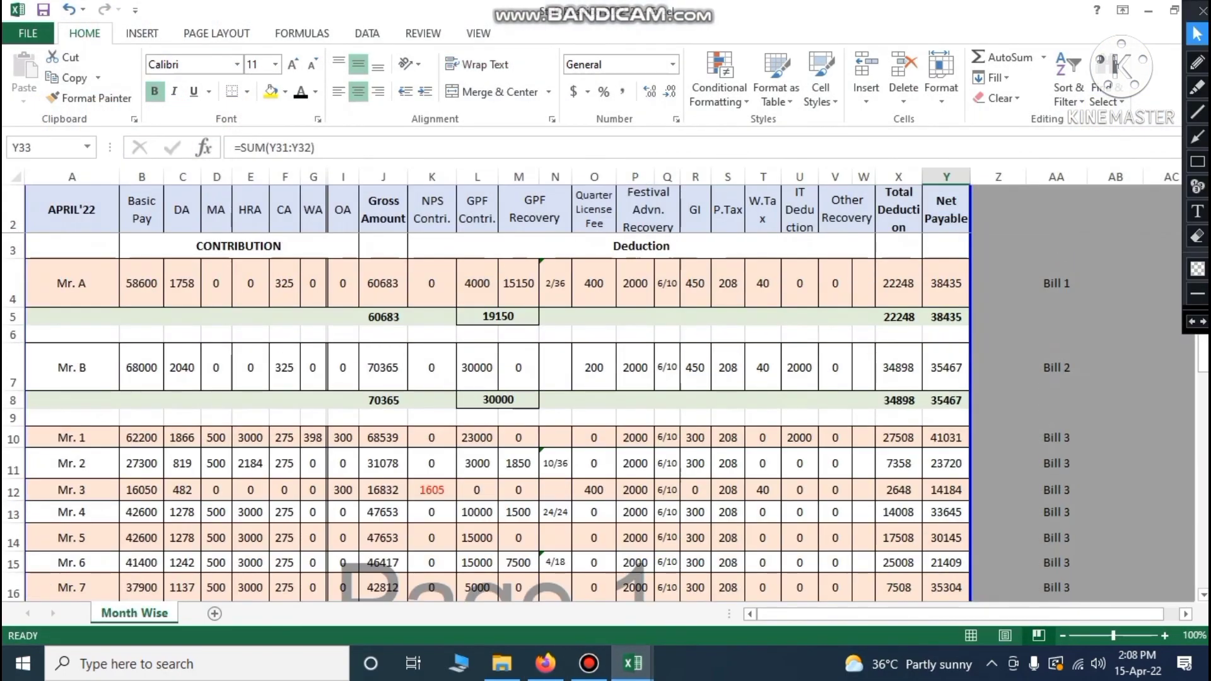
left_click(12, 284)
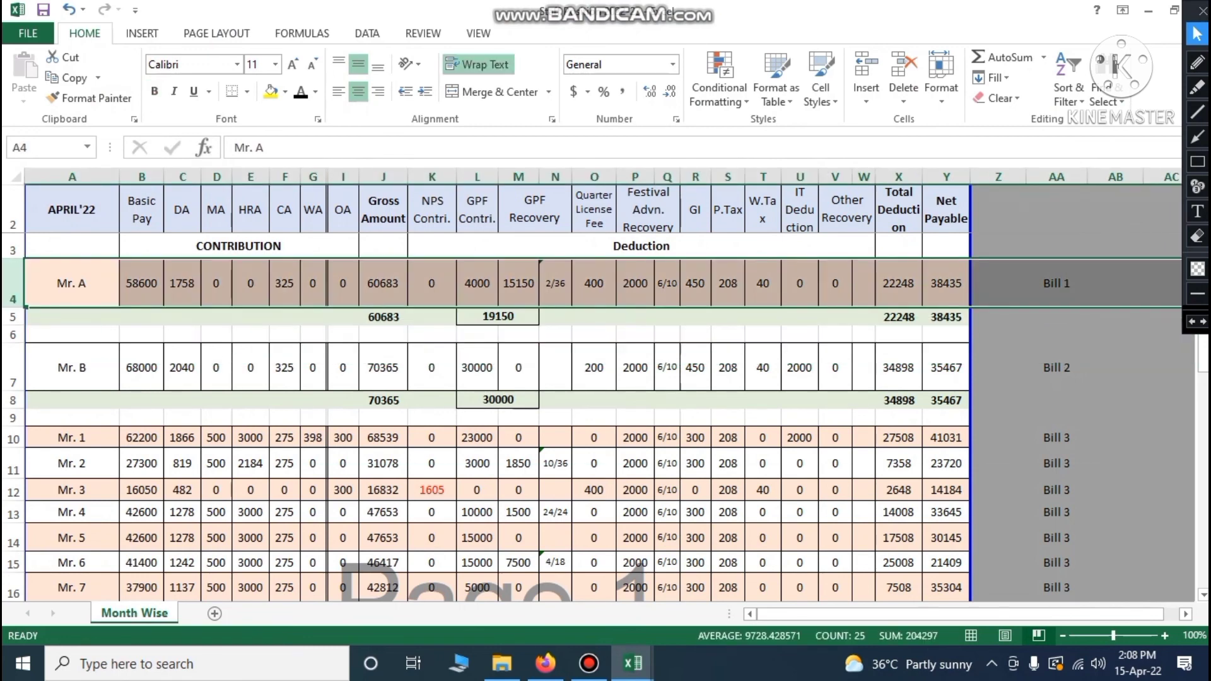
left_click_drag(433, 211, 863, 211)
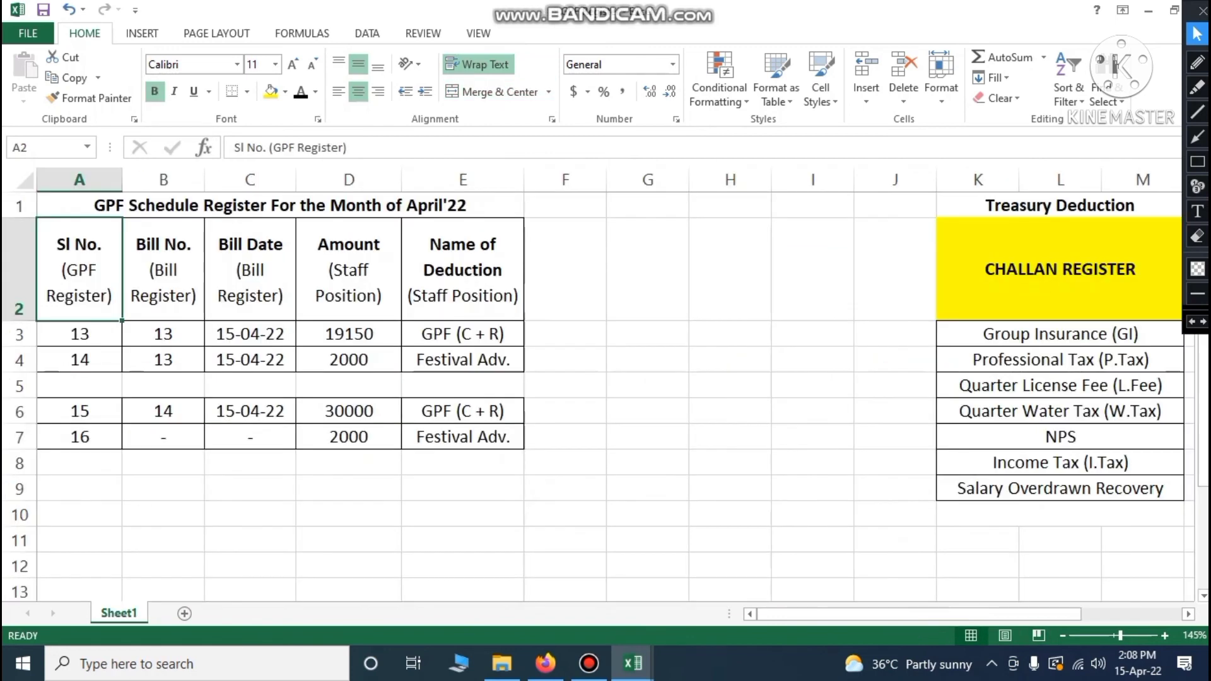
Compare the first entry's serial and bill number between GPF Register and Rough Sheet-Salary
left_click(158, 338)
left_click(113, 341)
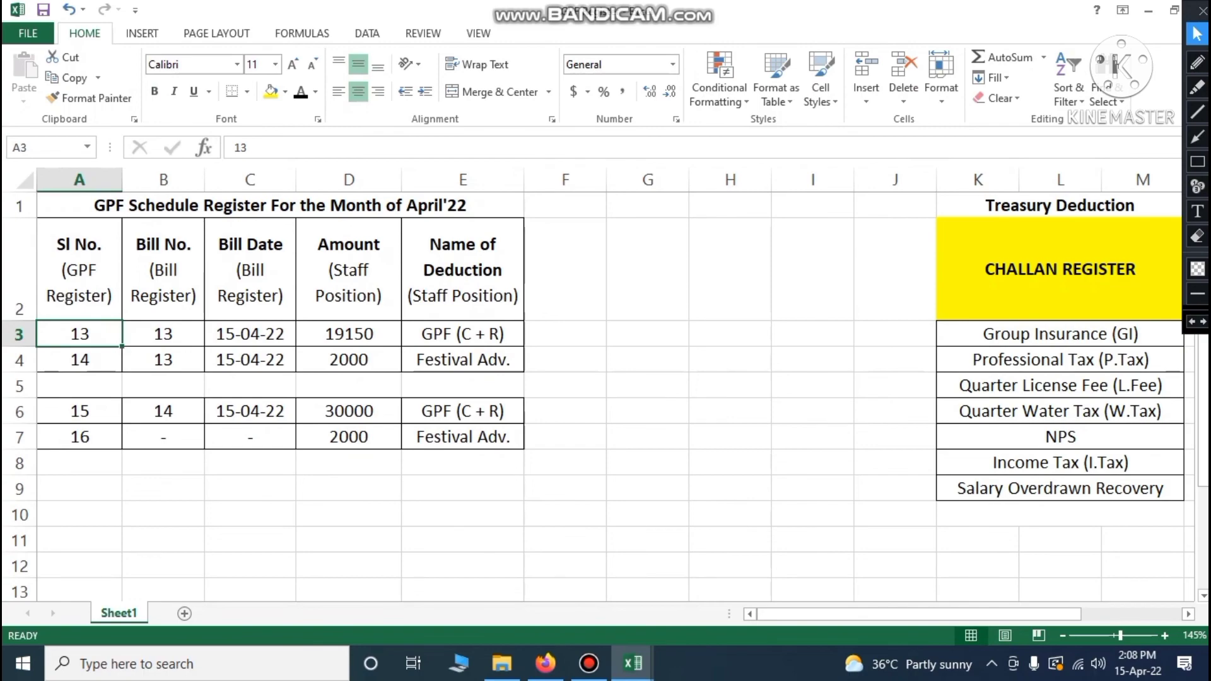
left_click(633, 664)
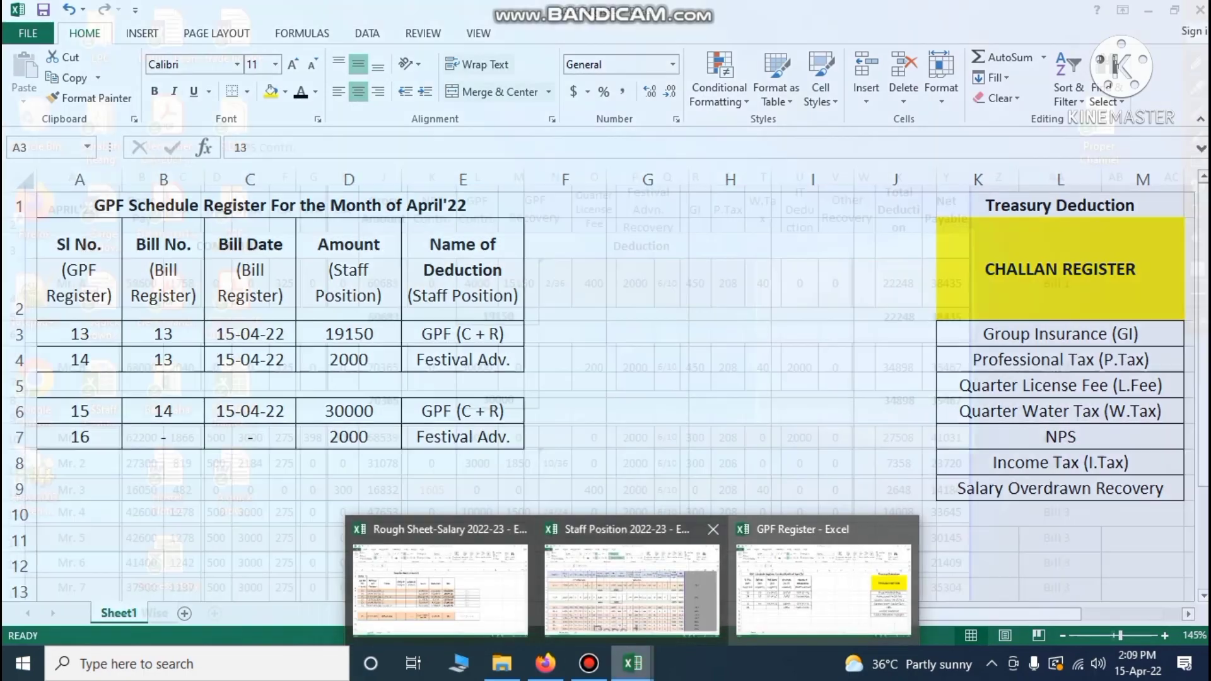
left_click(474, 589)
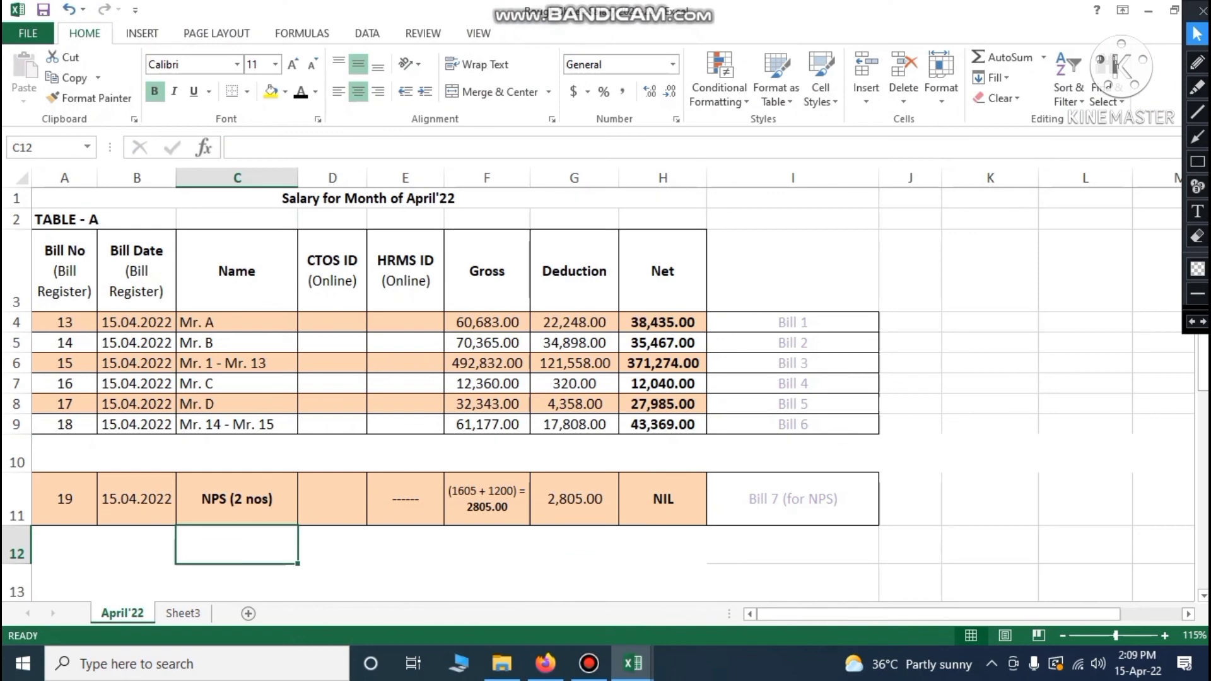
left_click(84, 324)
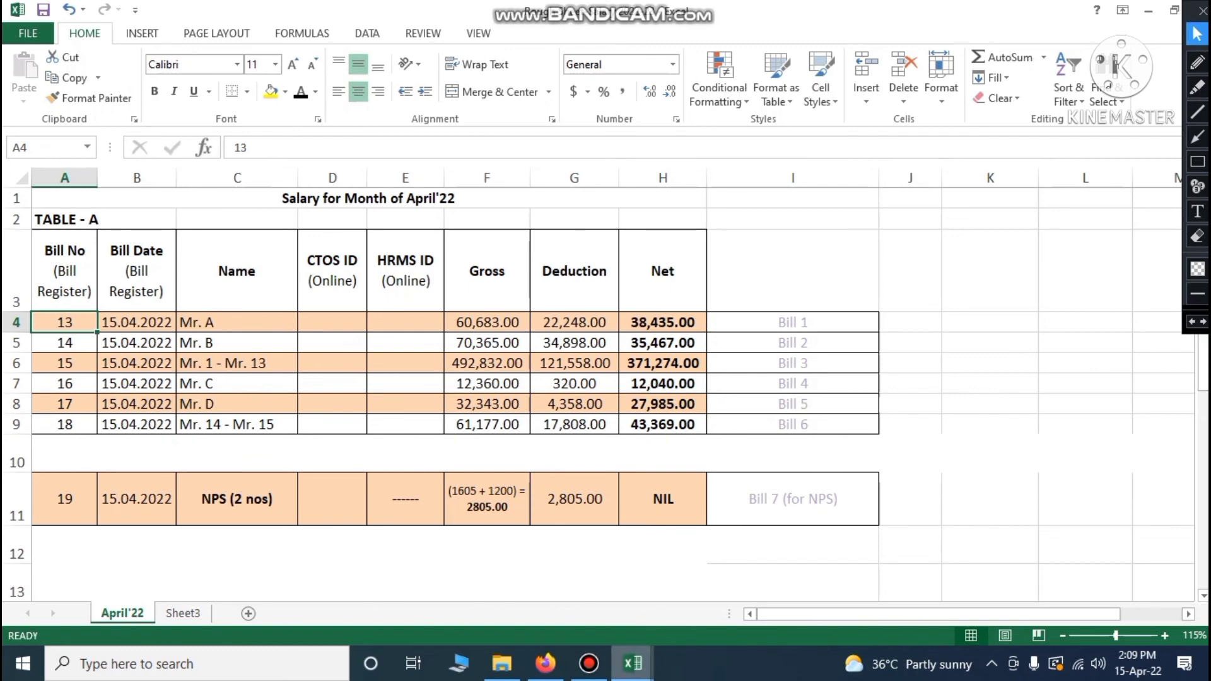
mouse_move(633, 663)
left_click(780, 580)
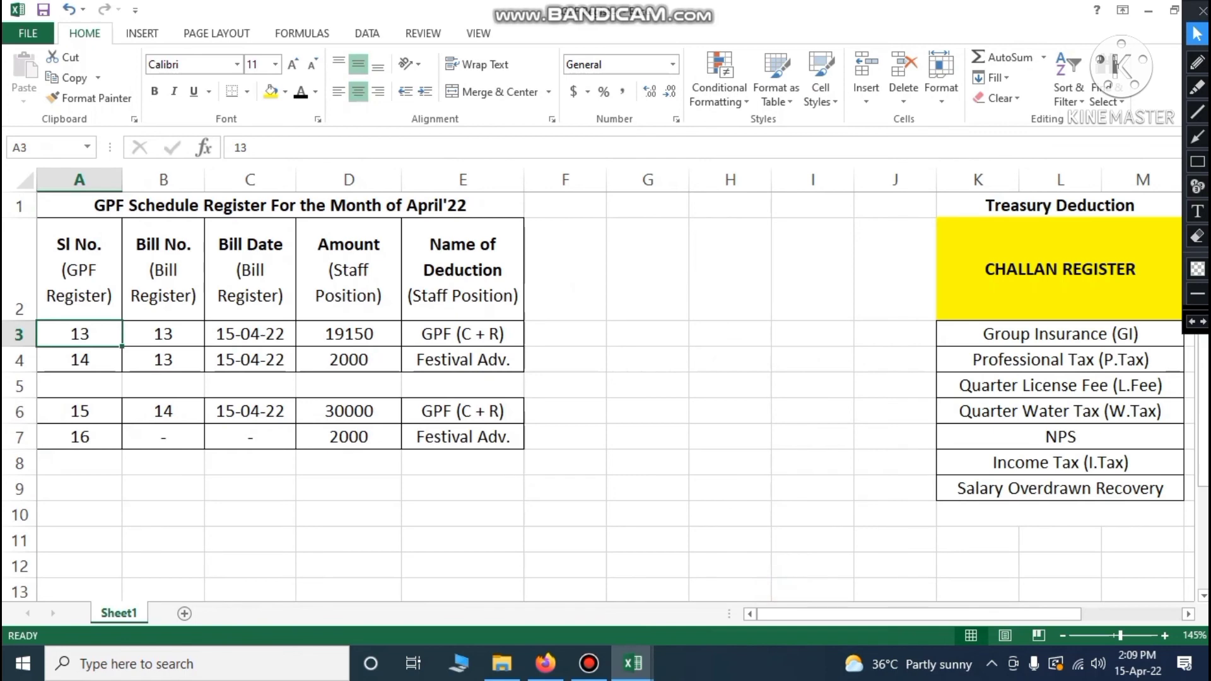
key("Right")
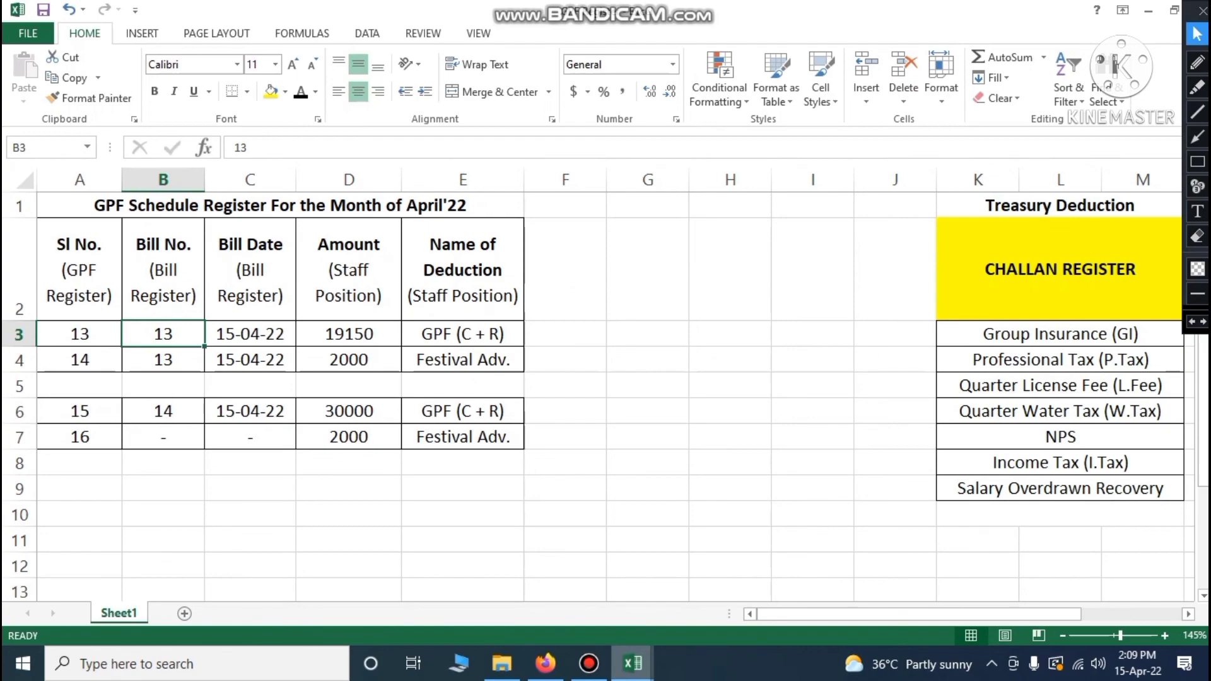
Check the first bill's date in Rough Sheet and its 19150 amount in GPF Register
mouse_move(633, 663)
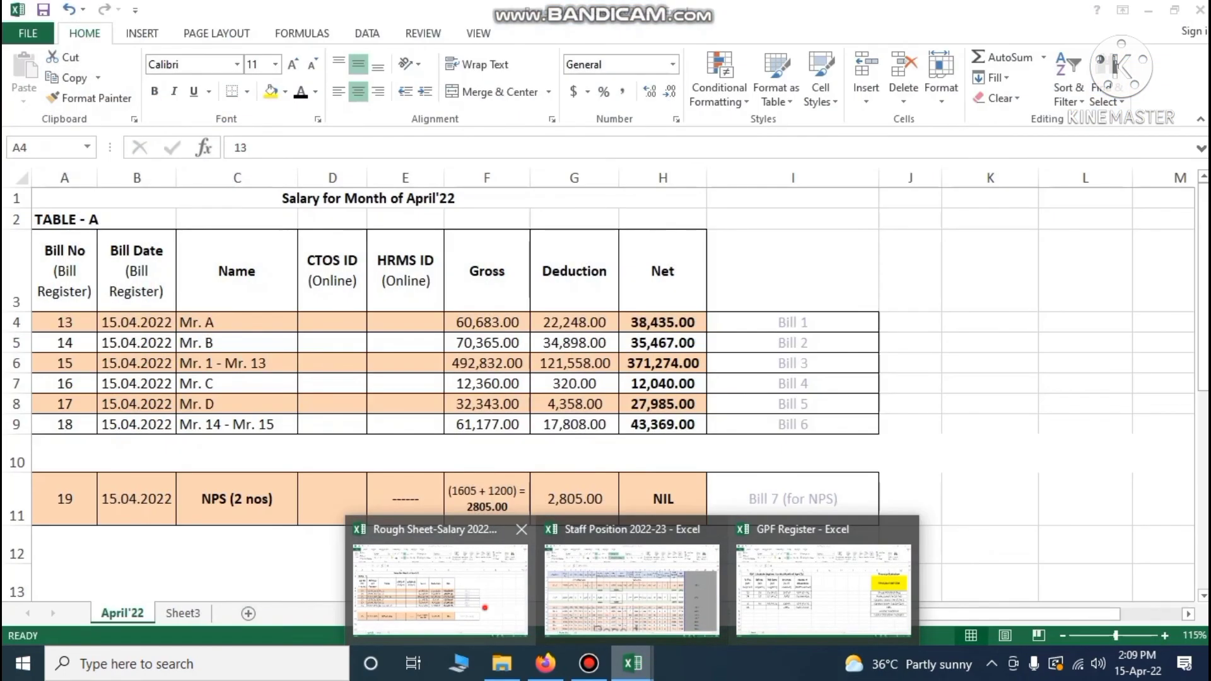
left_click(486, 605)
left_click(137, 322)
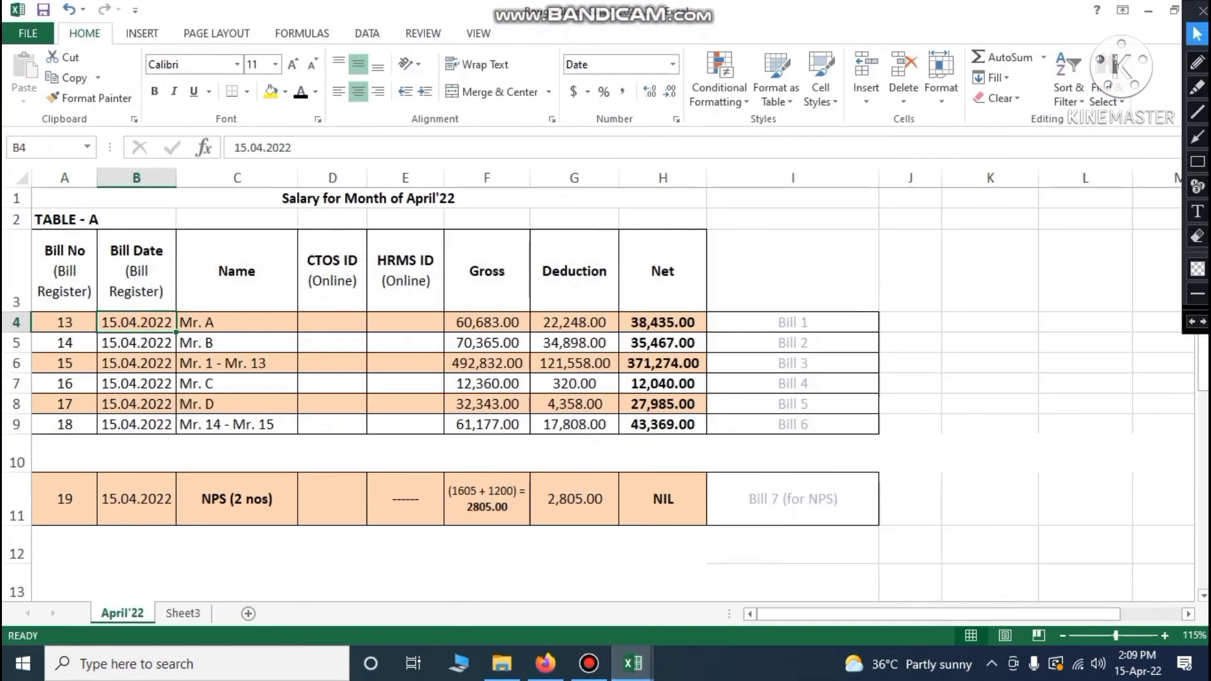
mouse_move(633, 663)
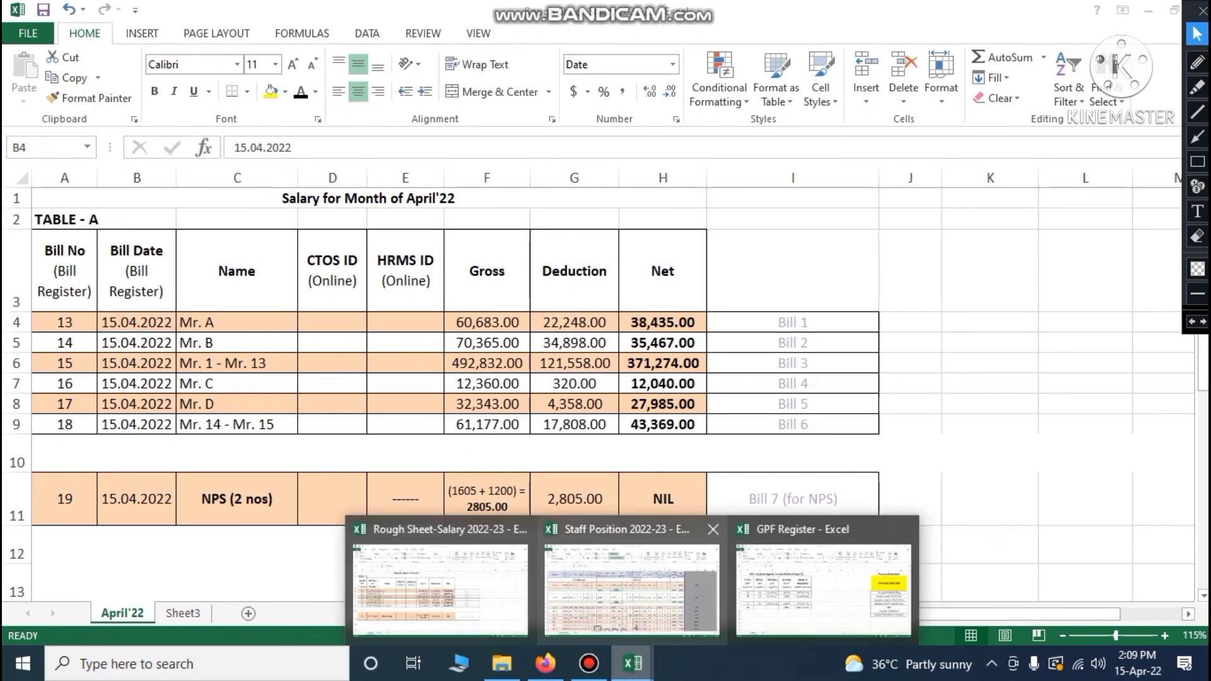
left_click(832, 580)
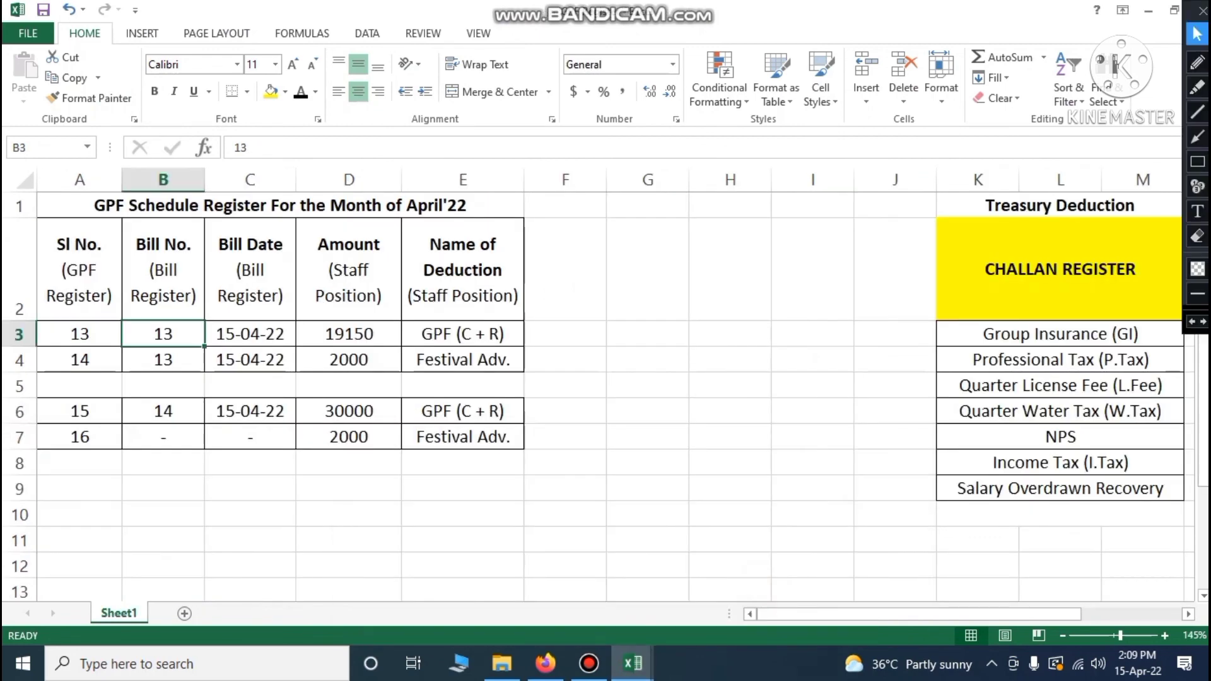
left_click(361, 265)
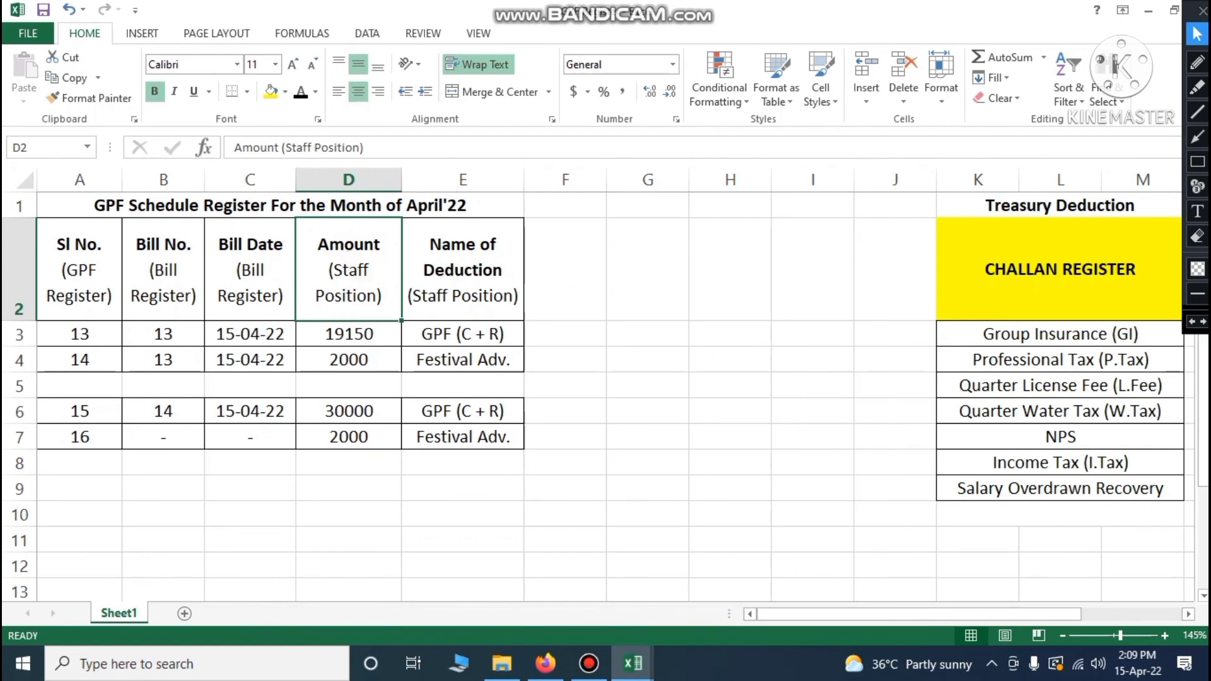
left_click(353, 339)
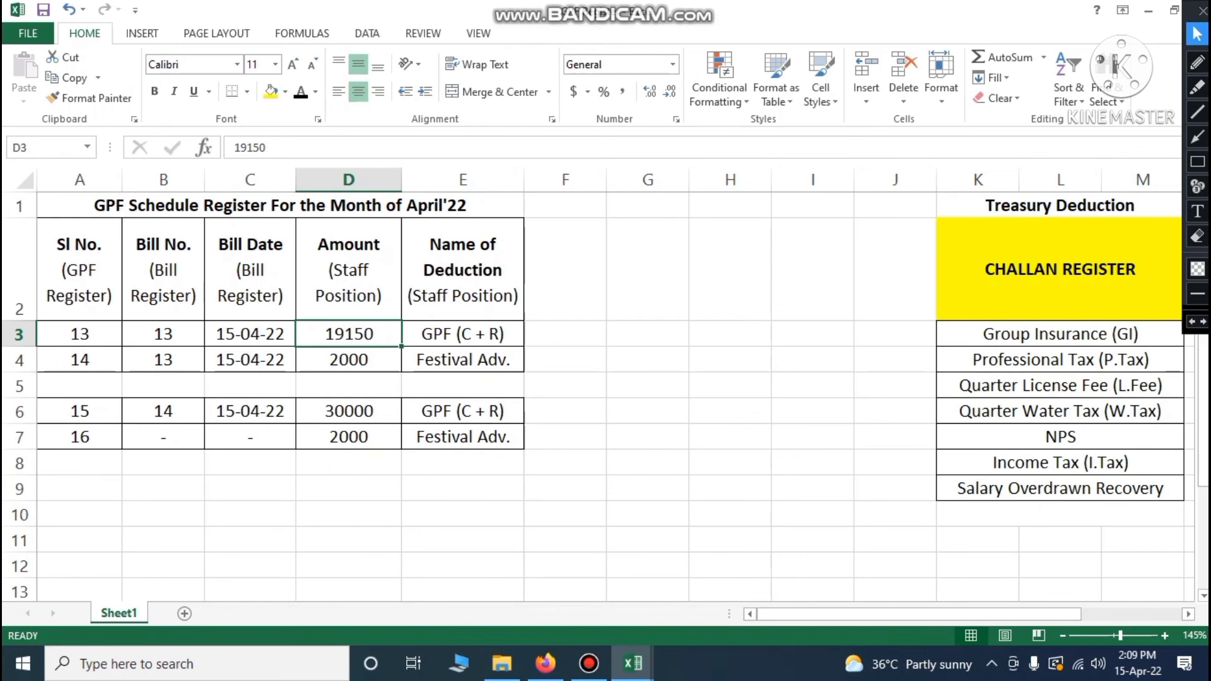
mouse_move(633, 663)
left_click(627, 571)
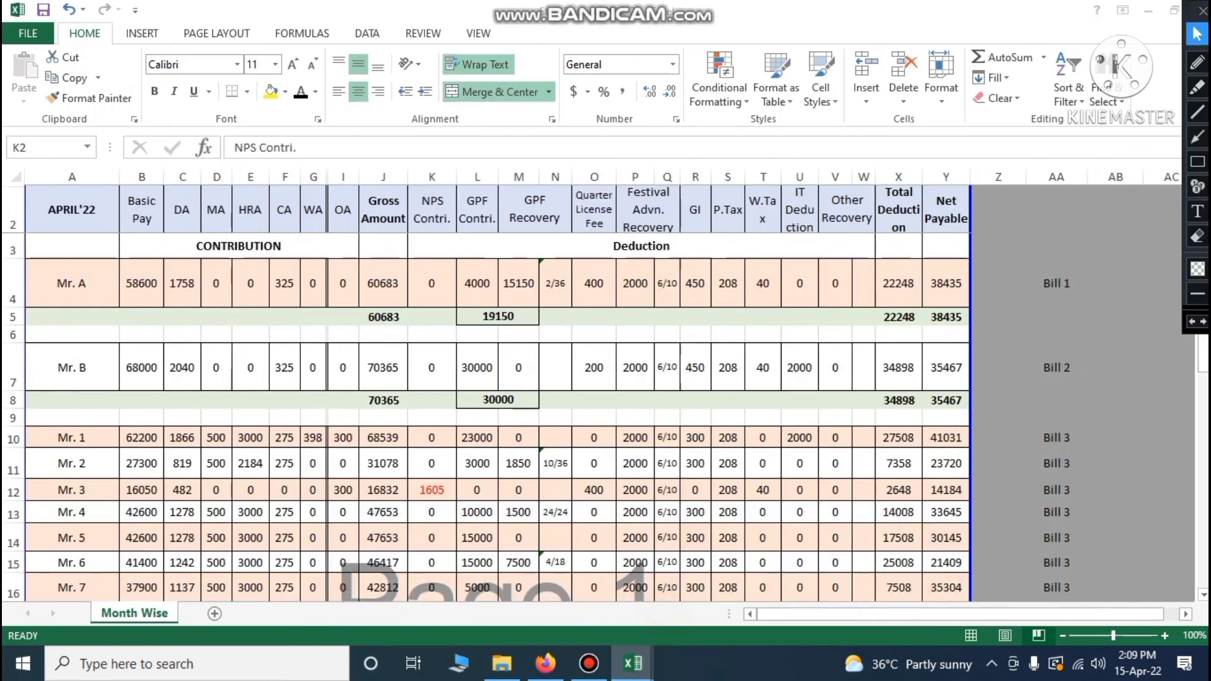
left_click(547, 288)
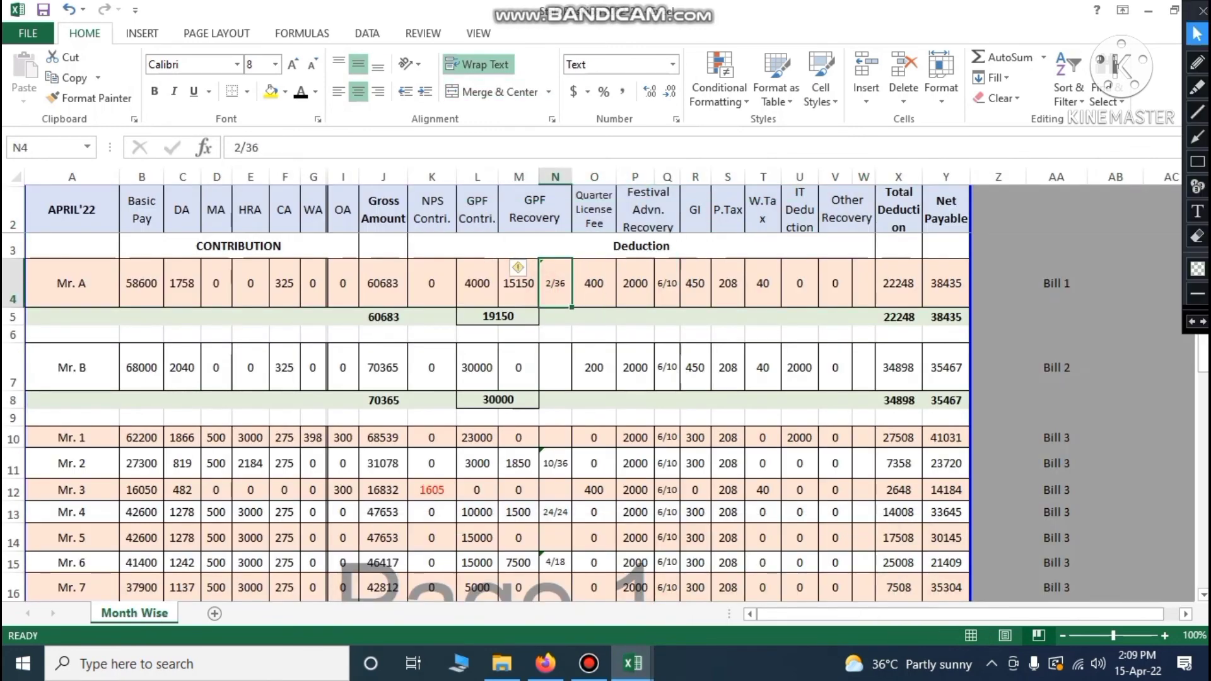
left_click_drag(477, 283, 519, 284)
left_click(501, 317)
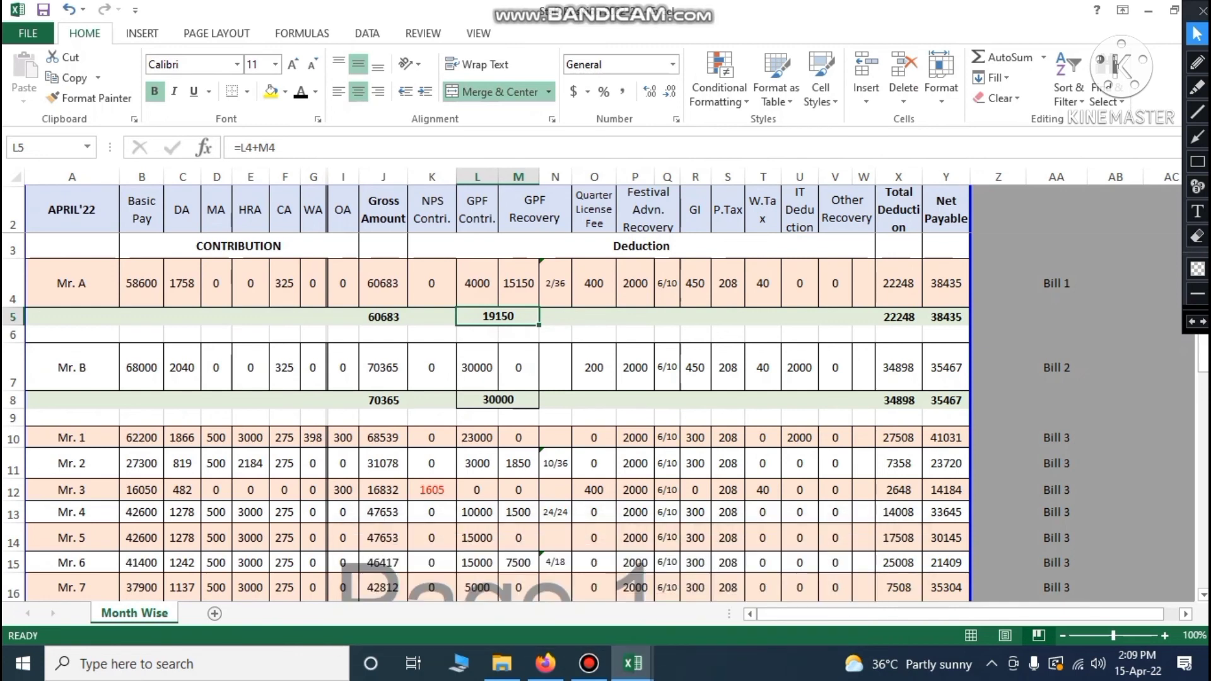
left_click(644, 282)
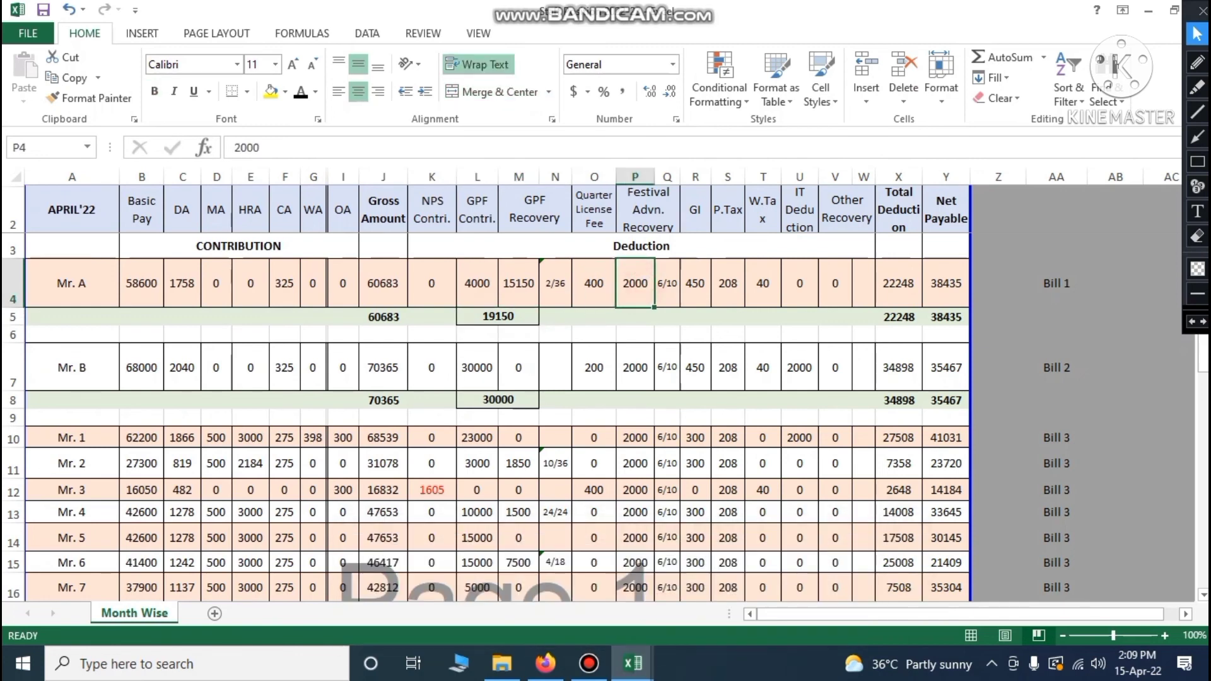
left_click(633, 663)
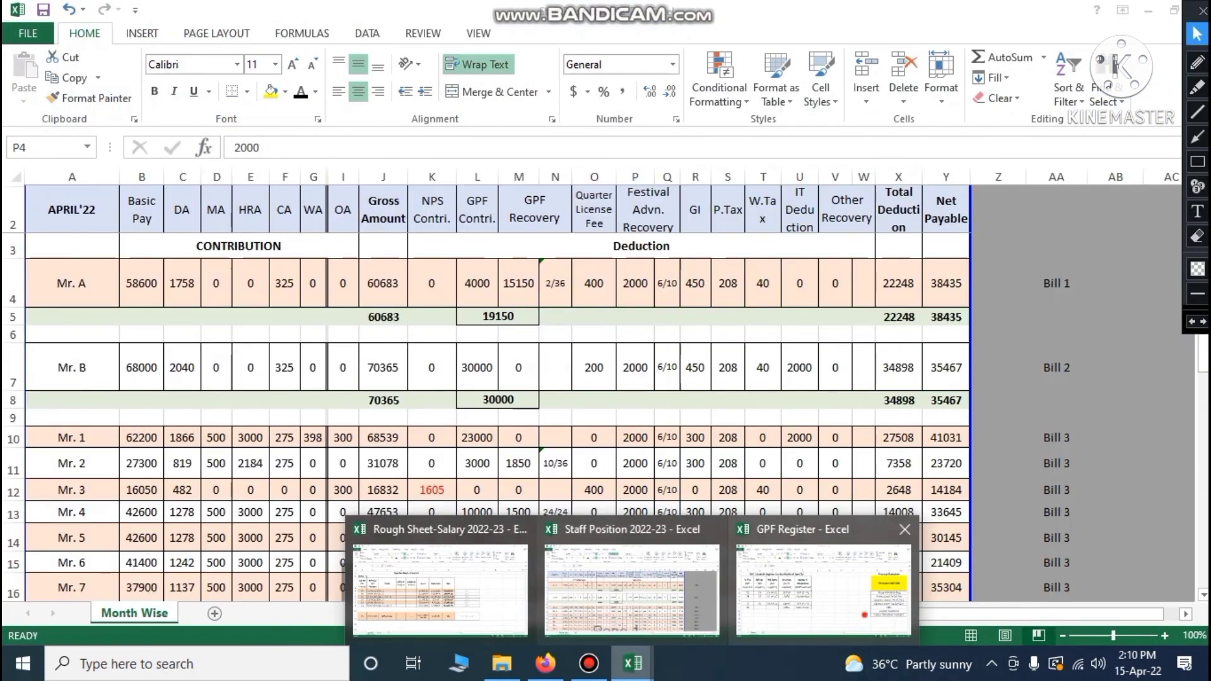
left_click(823, 590)
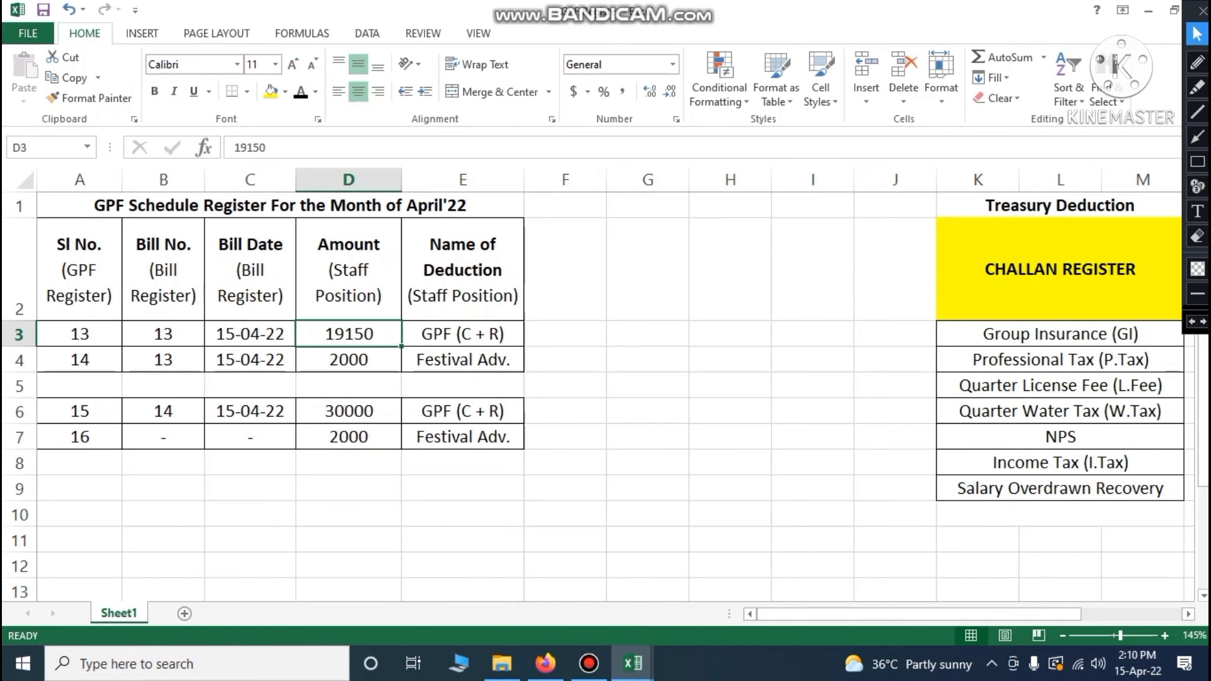
key("Down")
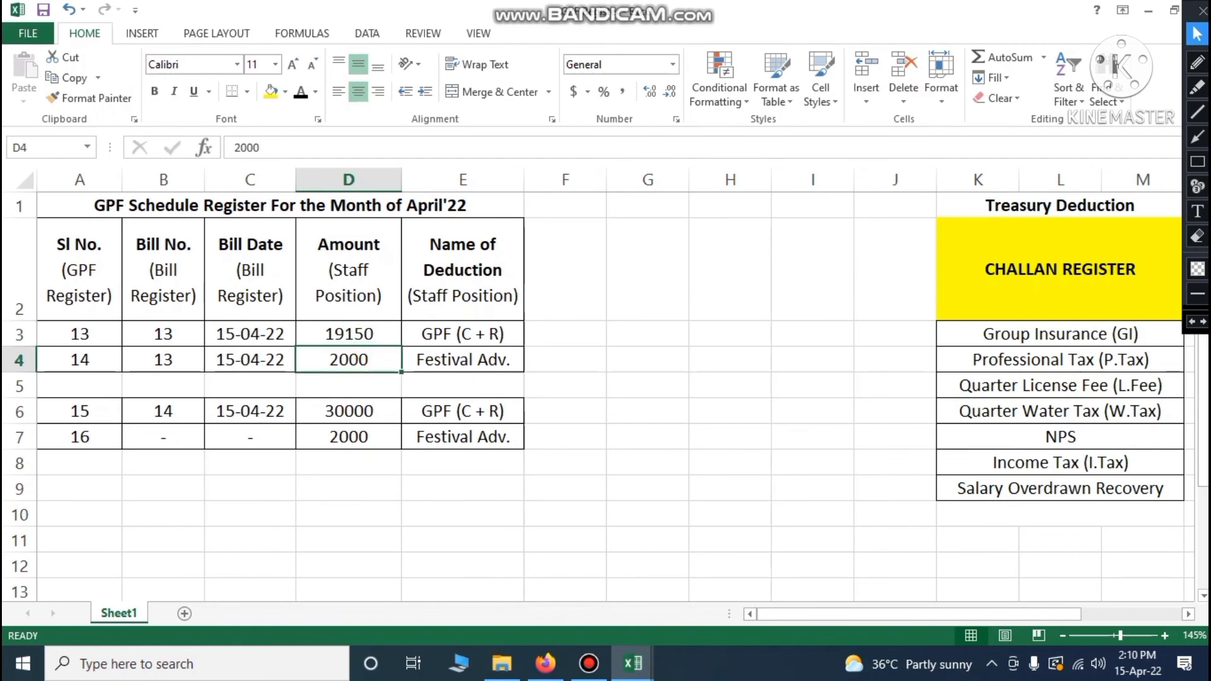
key("Right")
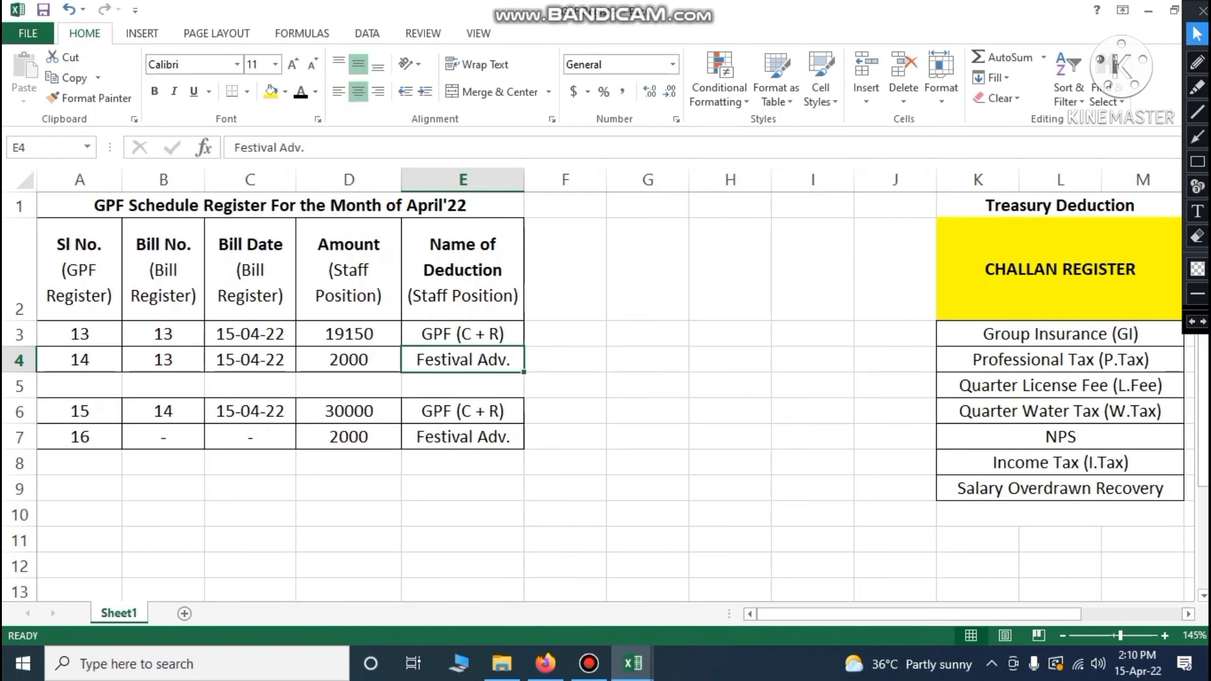
Merge F3:F4 and label it 'Bill 1'
double_click(565, 321)
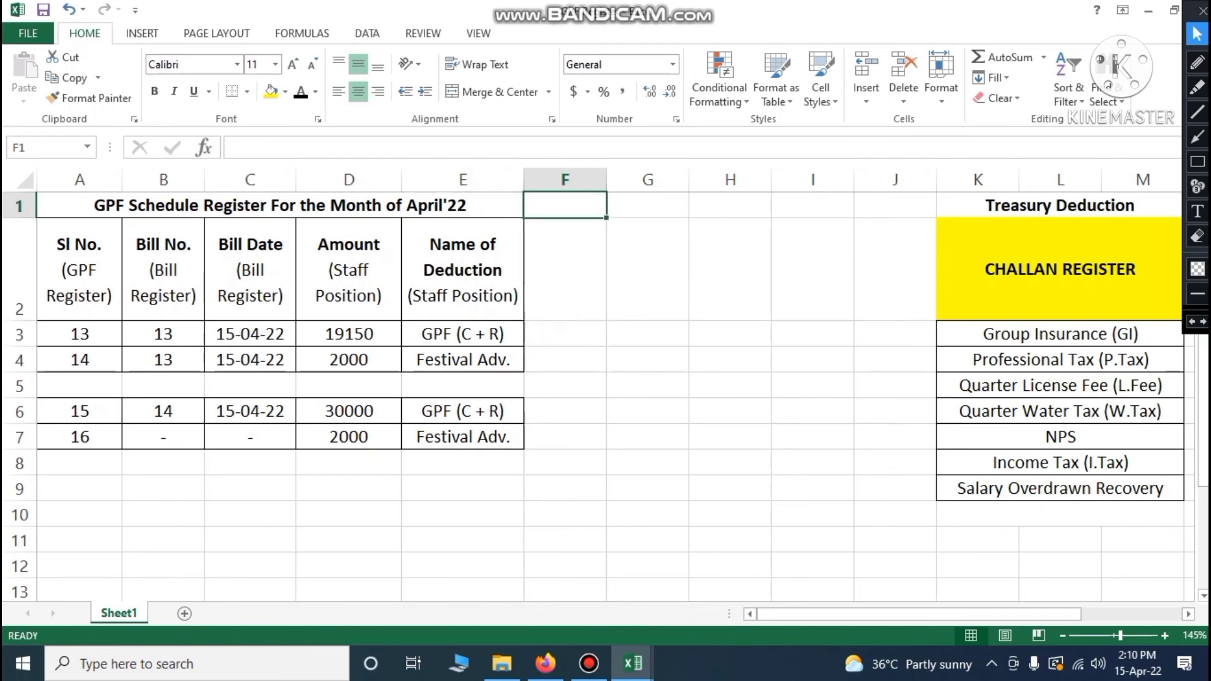
left_click_drag(566, 334, 565, 361)
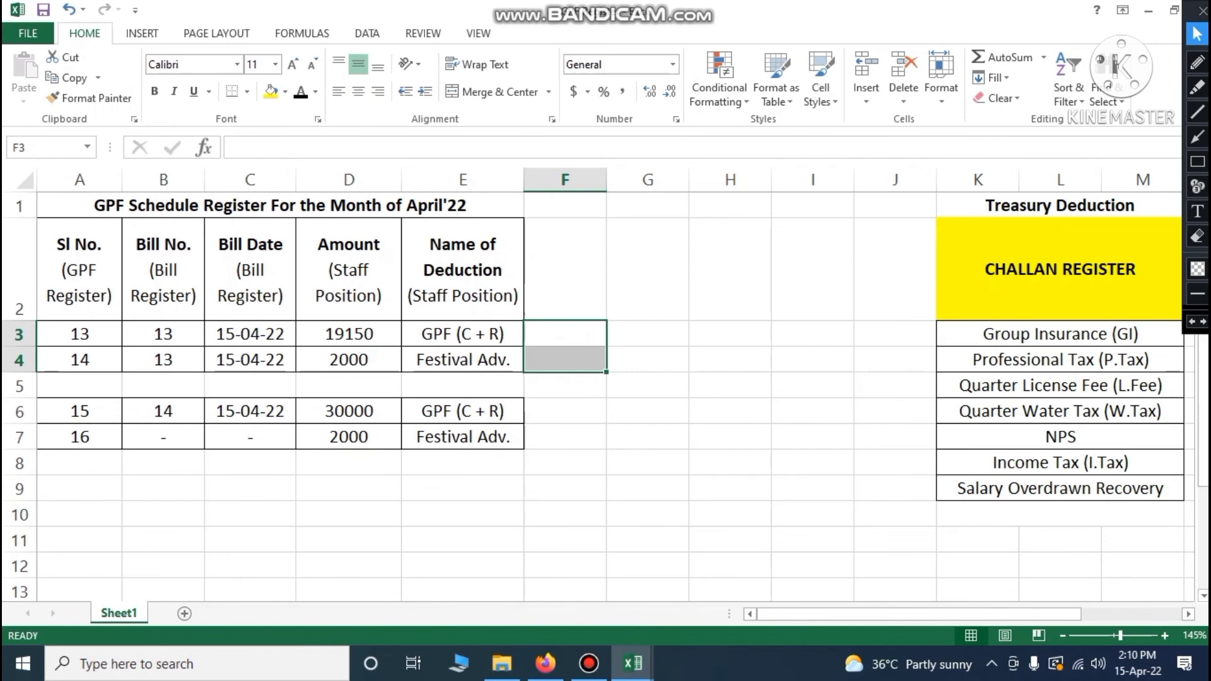
left_click(492, 92)
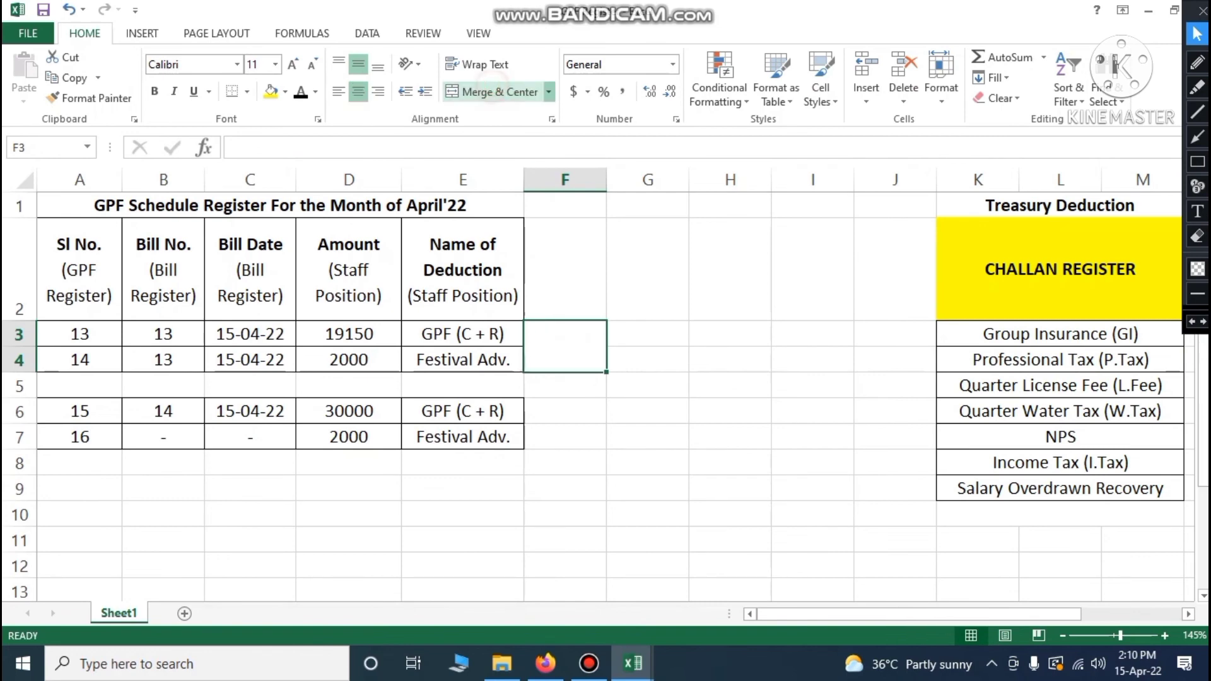
type("Bill 1")
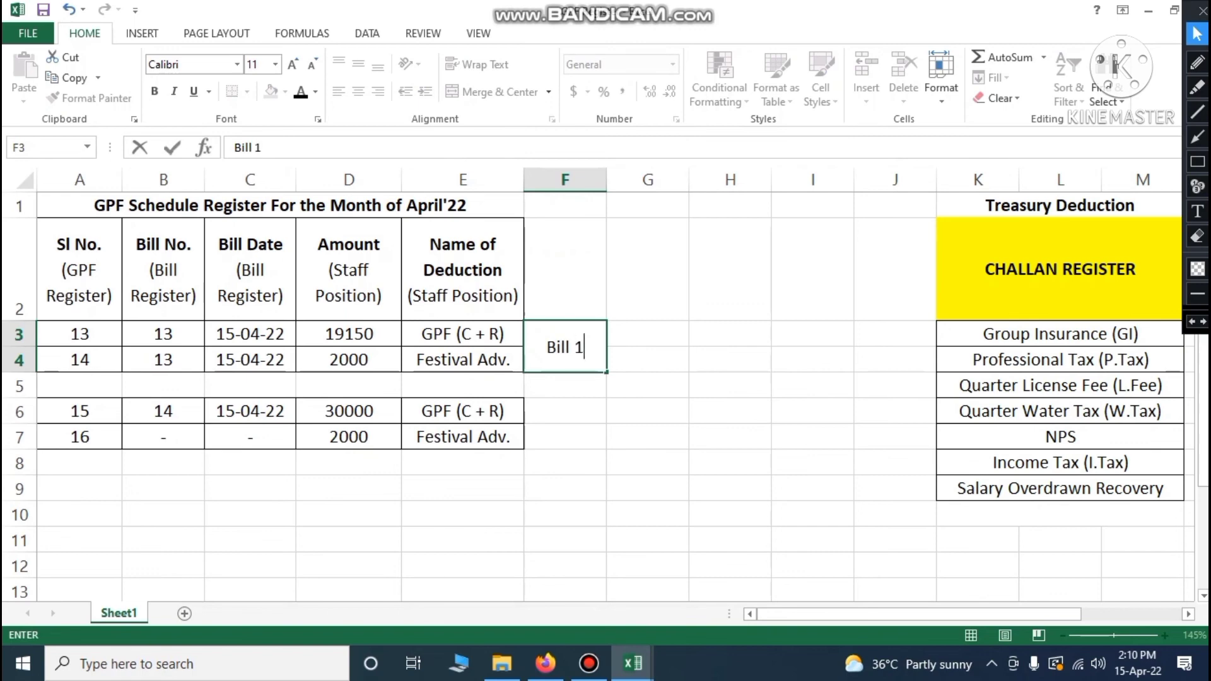
left_click(543, 392)
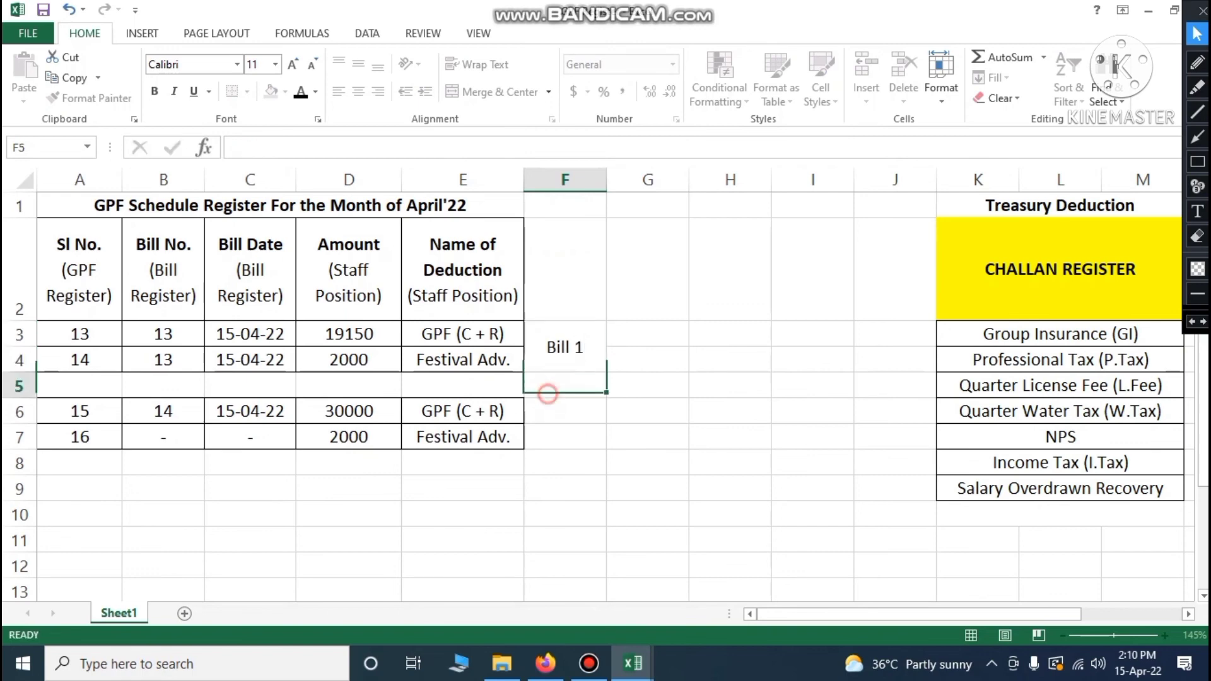
Copy the merged format onto F6:F7 with Format Painter and label it 'Bill 2'
left_click(563, 353)
left_click(94, 98)
left_click(564, 414)
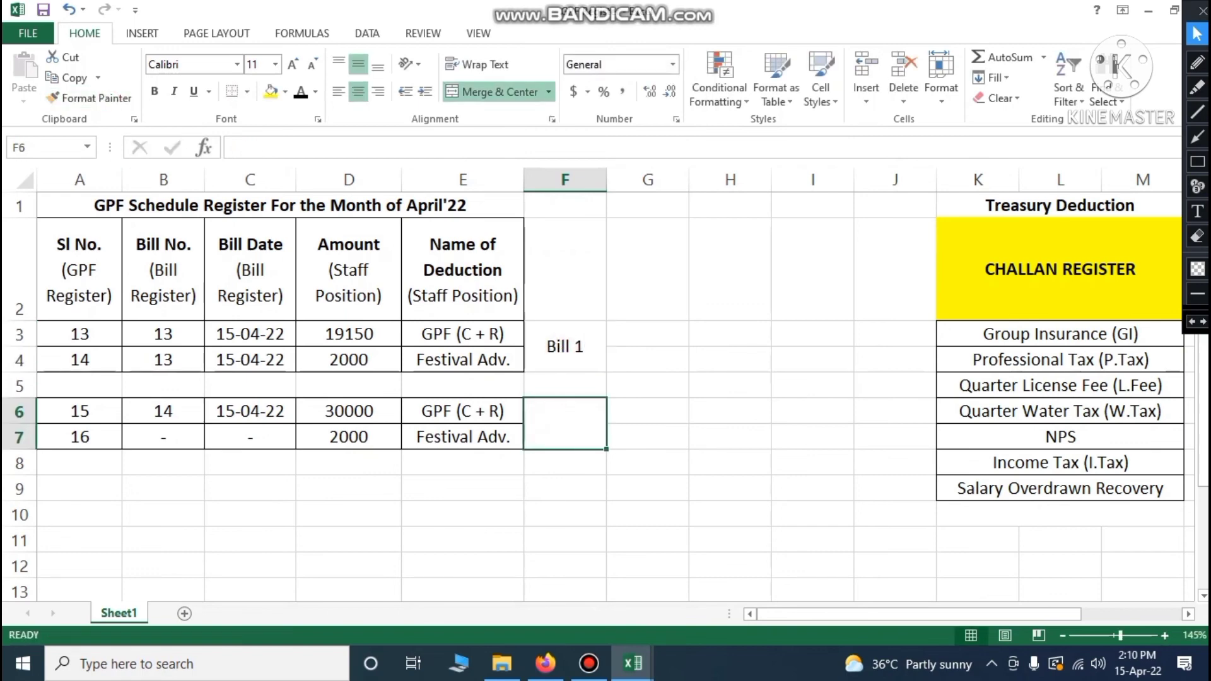
type("Bill 2")
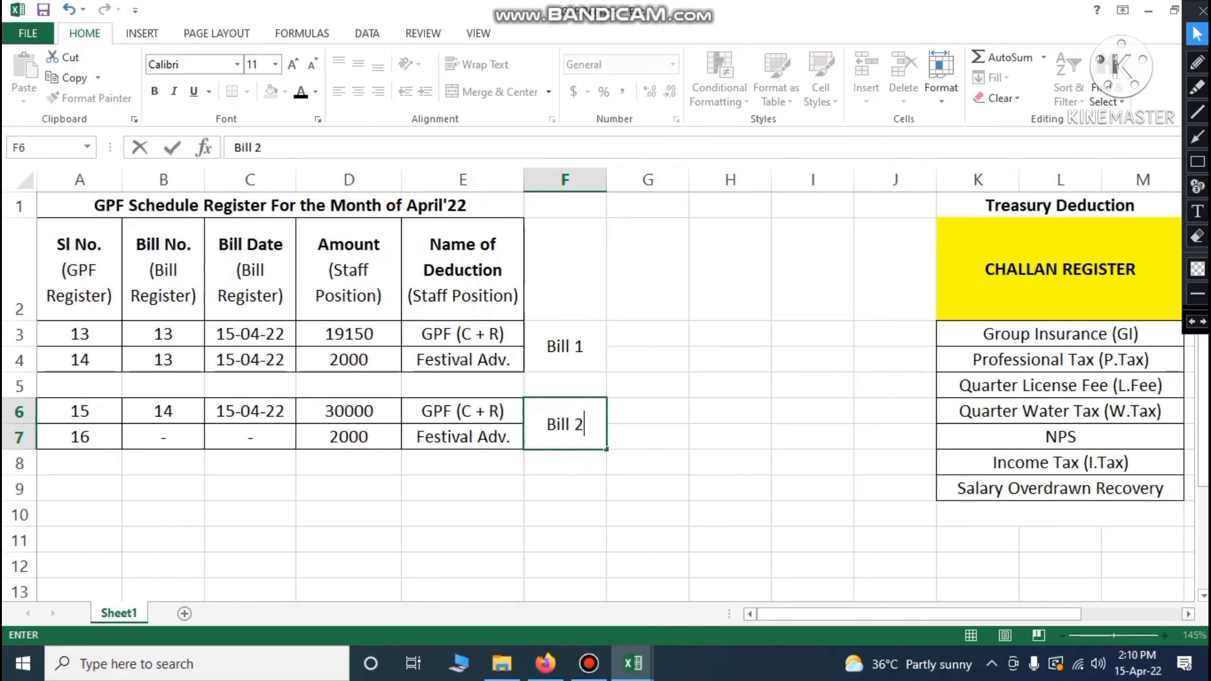
left_click(481, 496)
Check the 30000 GPF (C + R) and 2000 Festival Adv. amounts in rows 6–7
mouse_move(633, 662)
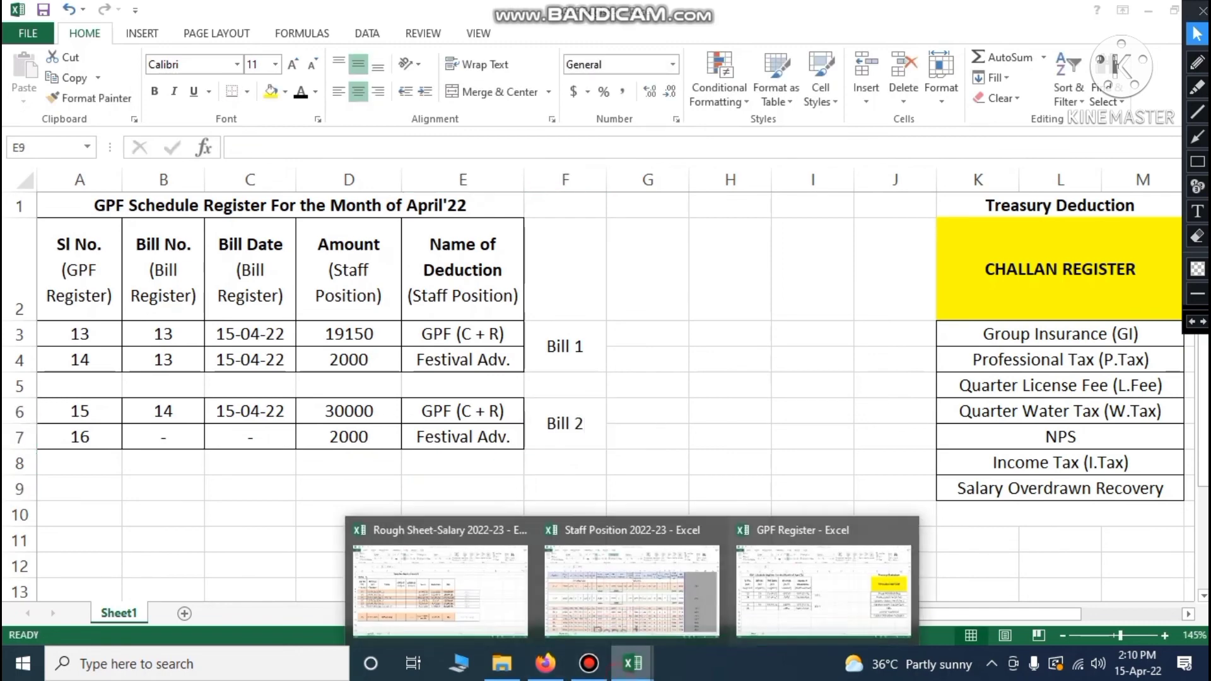
left_click(640, 566)
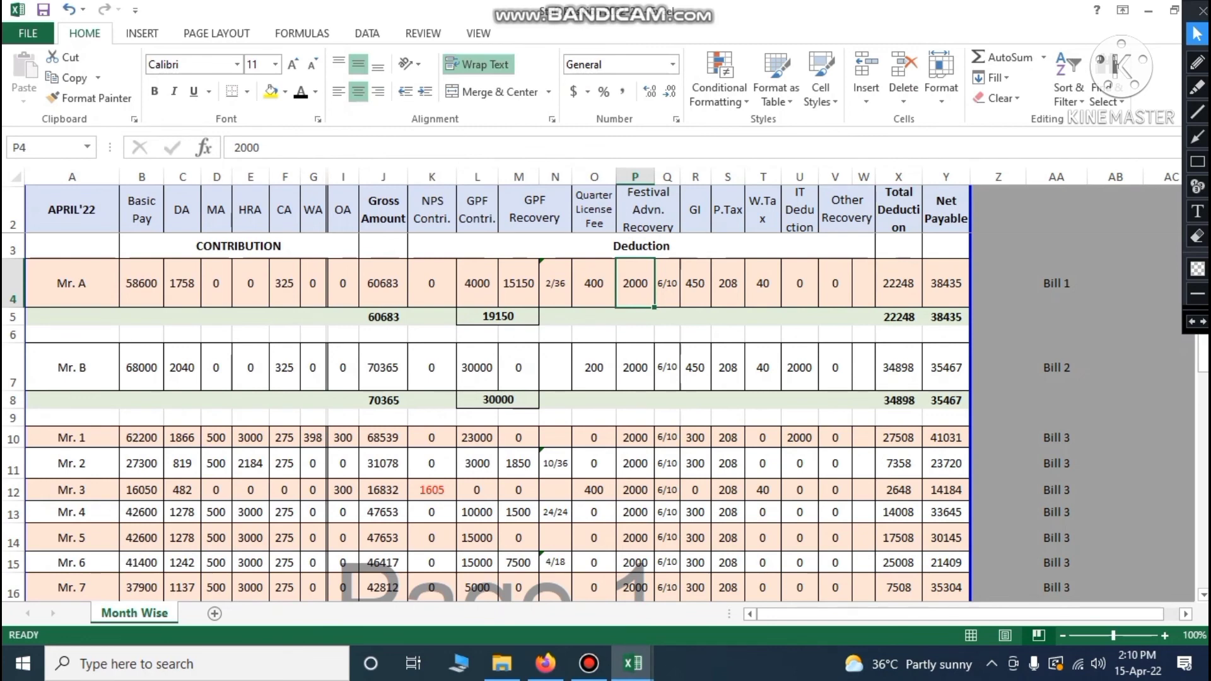
left_click(632, 663)
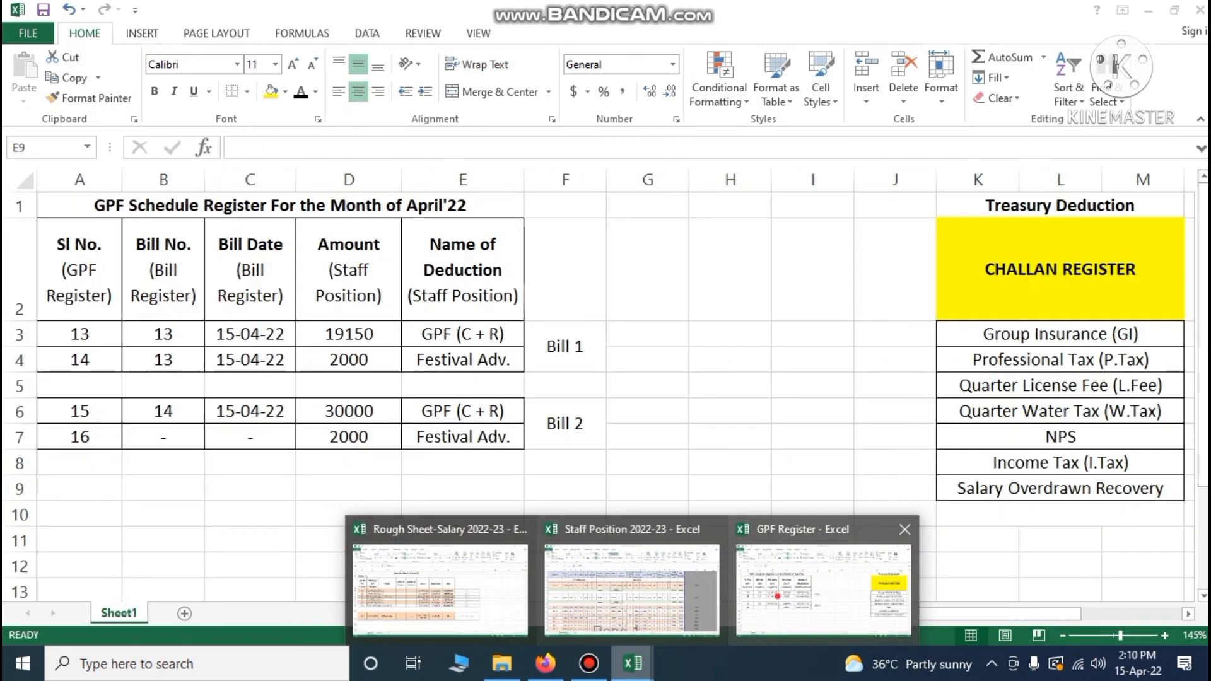
left_click(824, 590)
left_click(371, 412)
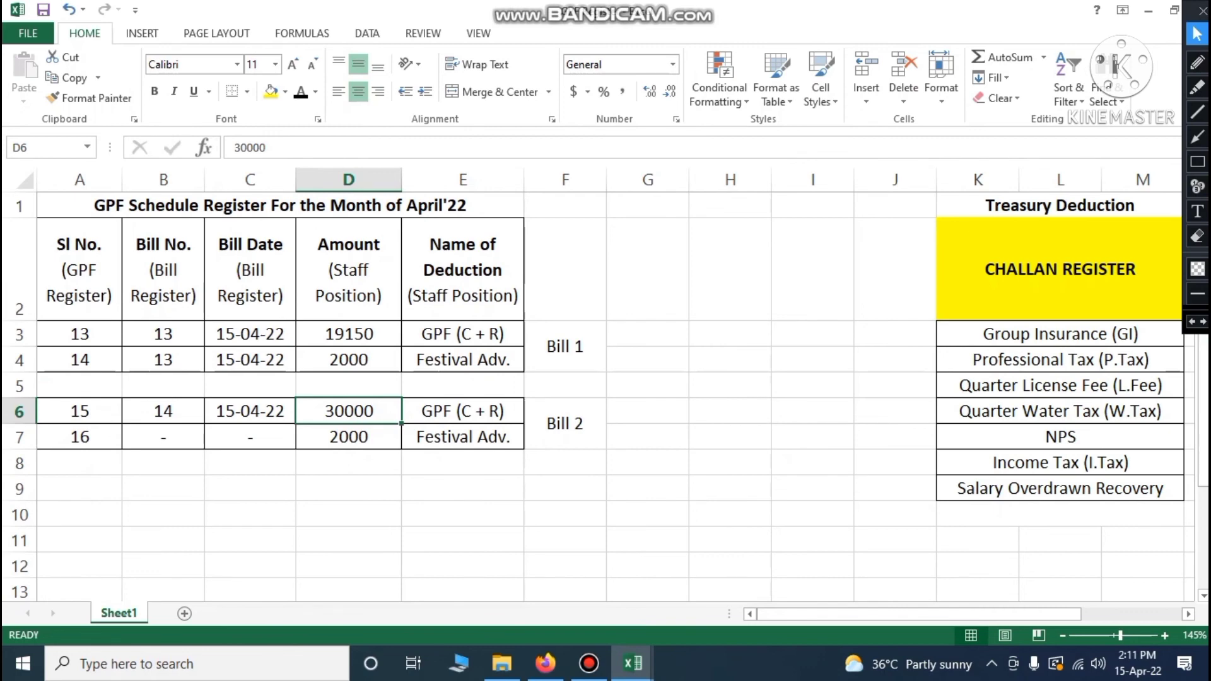
key("Right")
left_click(378, 412)
left_click(363, 437)
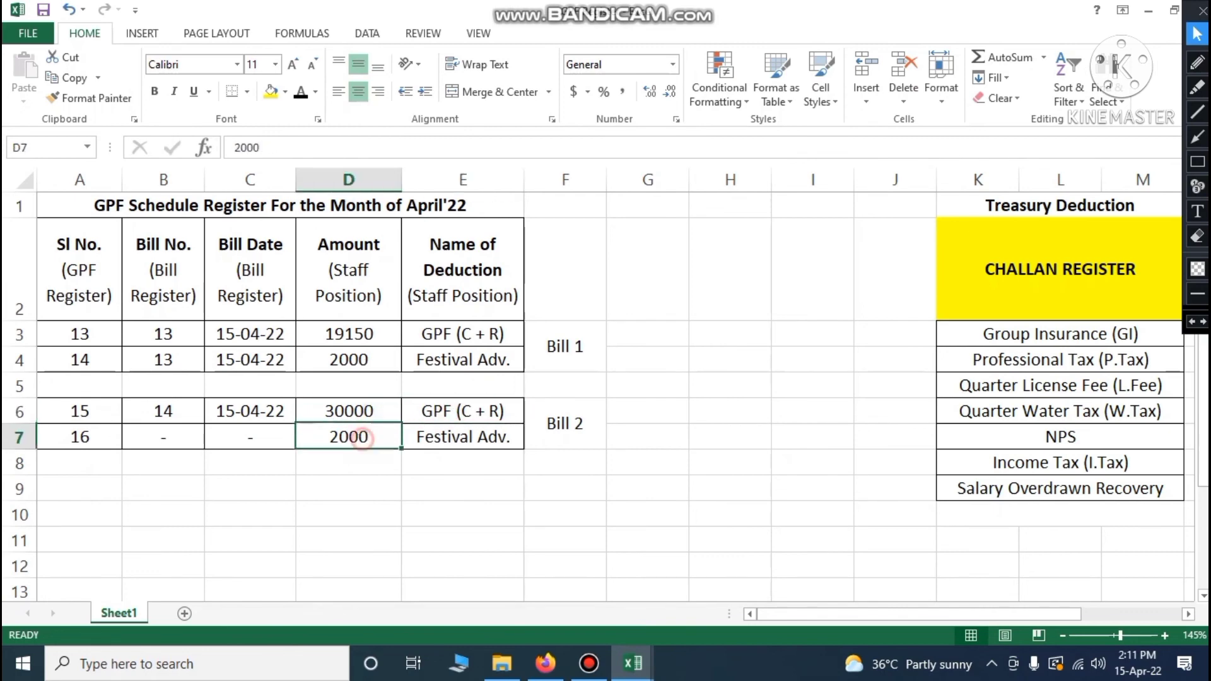
left_click(457, 436)
left_click(371, 437)
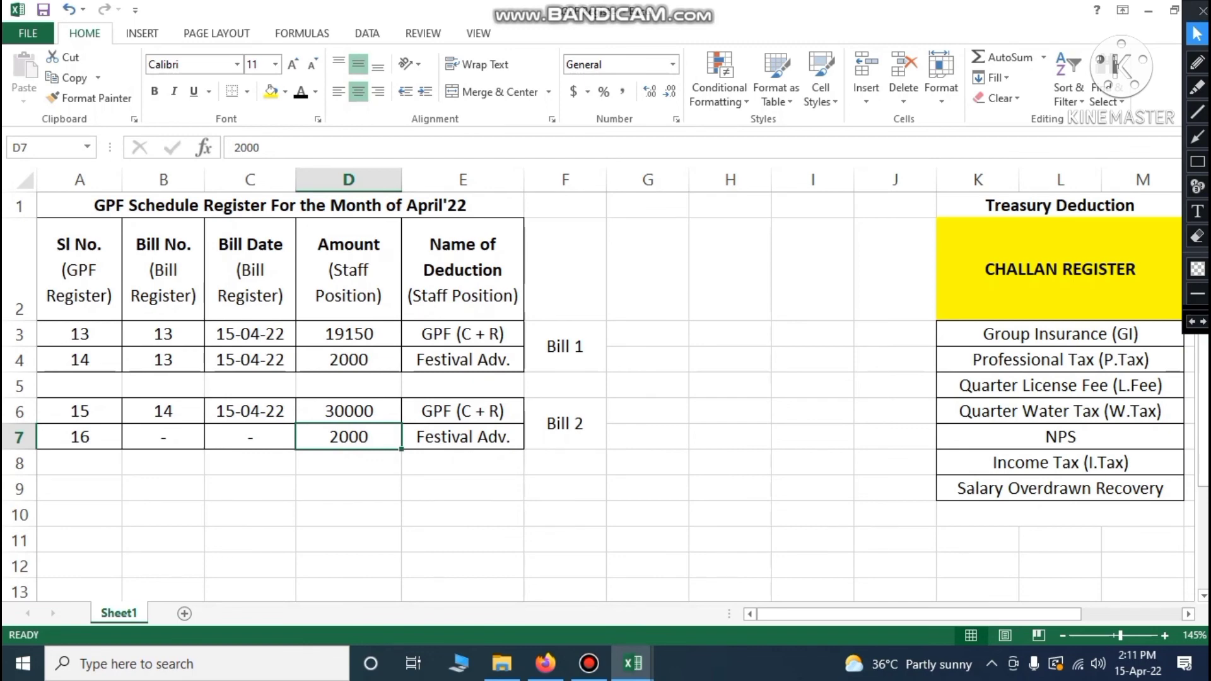
Review serial numbers 13–16 and bill number 14 for the Bill 2 entry
left_click(76, 334)
left_click(73, 367)
left_click(77, 337)
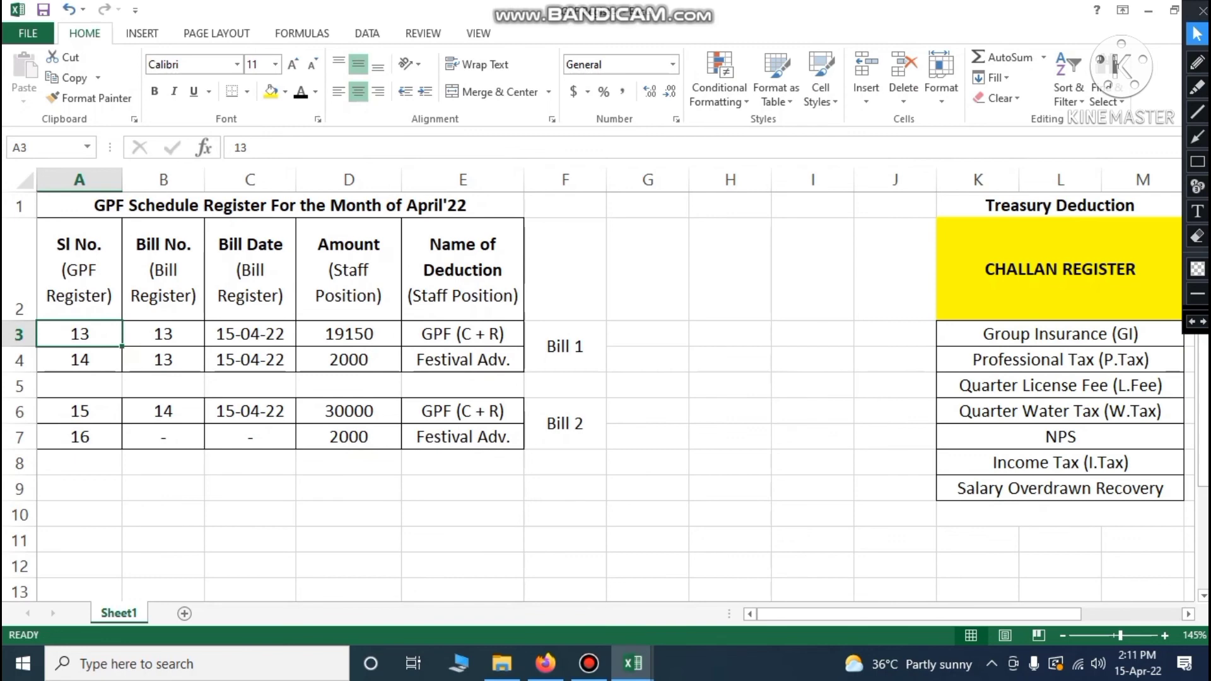
left_click(79, 357)
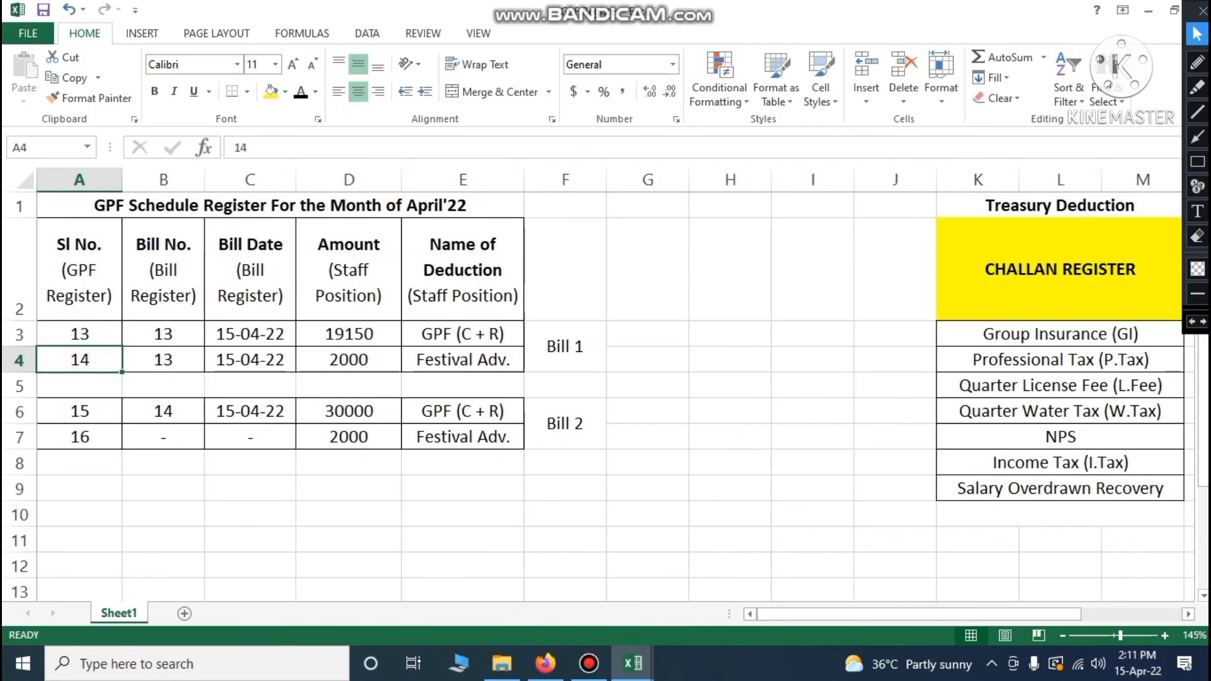
left_click(80, 411)
left_click(80, 436)
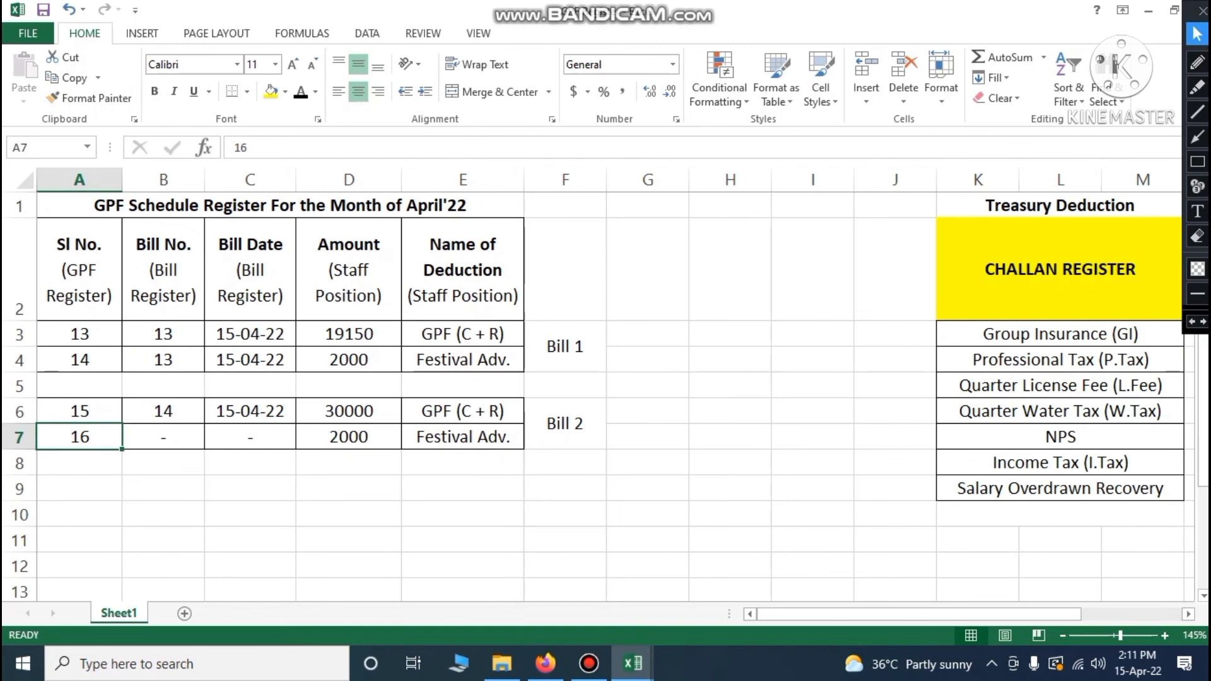
left_click(167, 411)
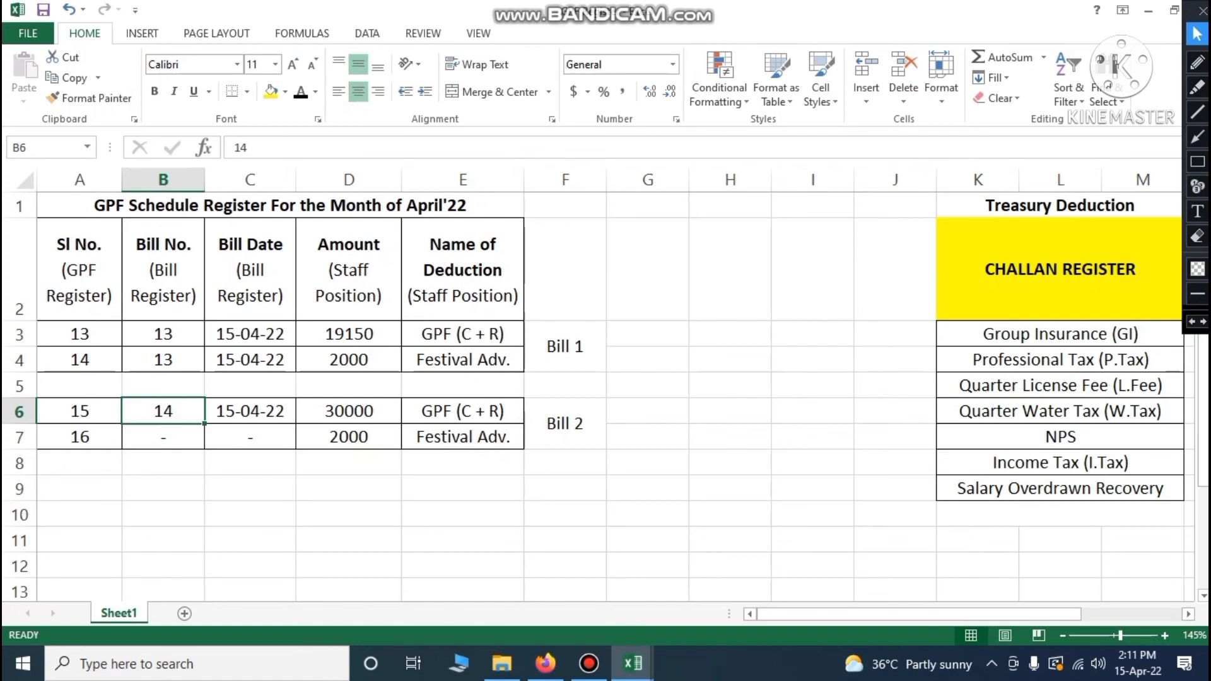
Verify bill number 14 in Rough Sheet-Salary, then check row 6–7 bill numbers and dates
left_click(632, 663)
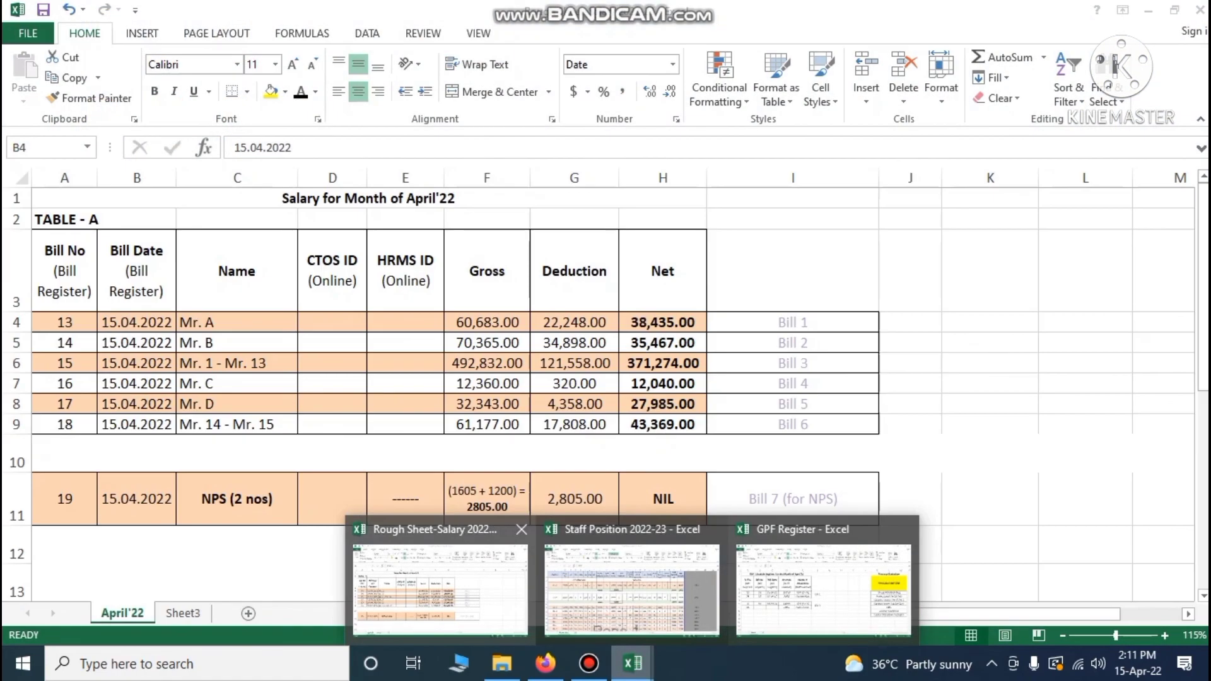
left_click(473, 580)
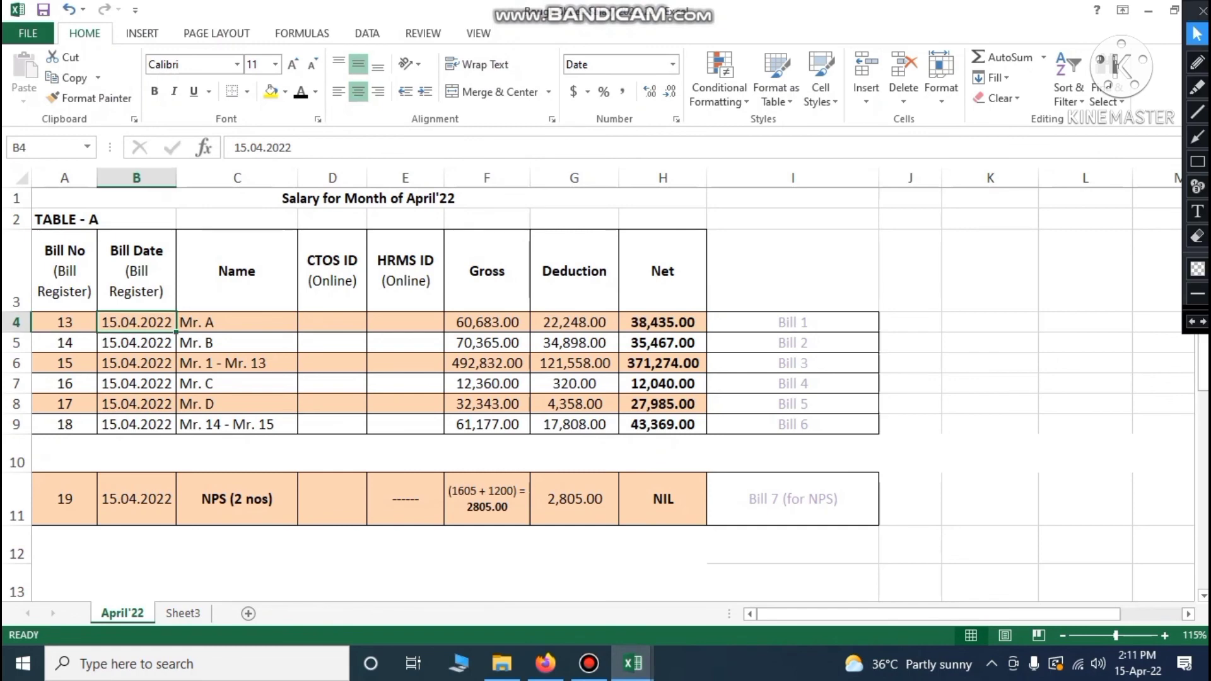
left_click(66, 342)
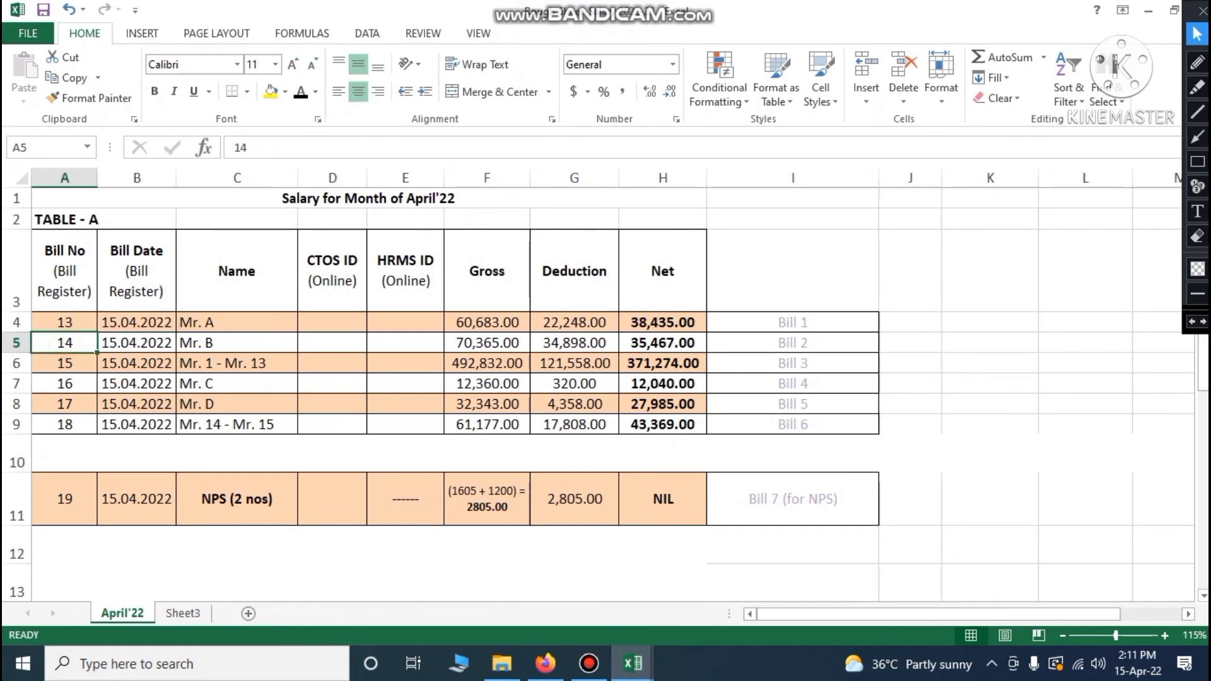
left_click(632, 664)
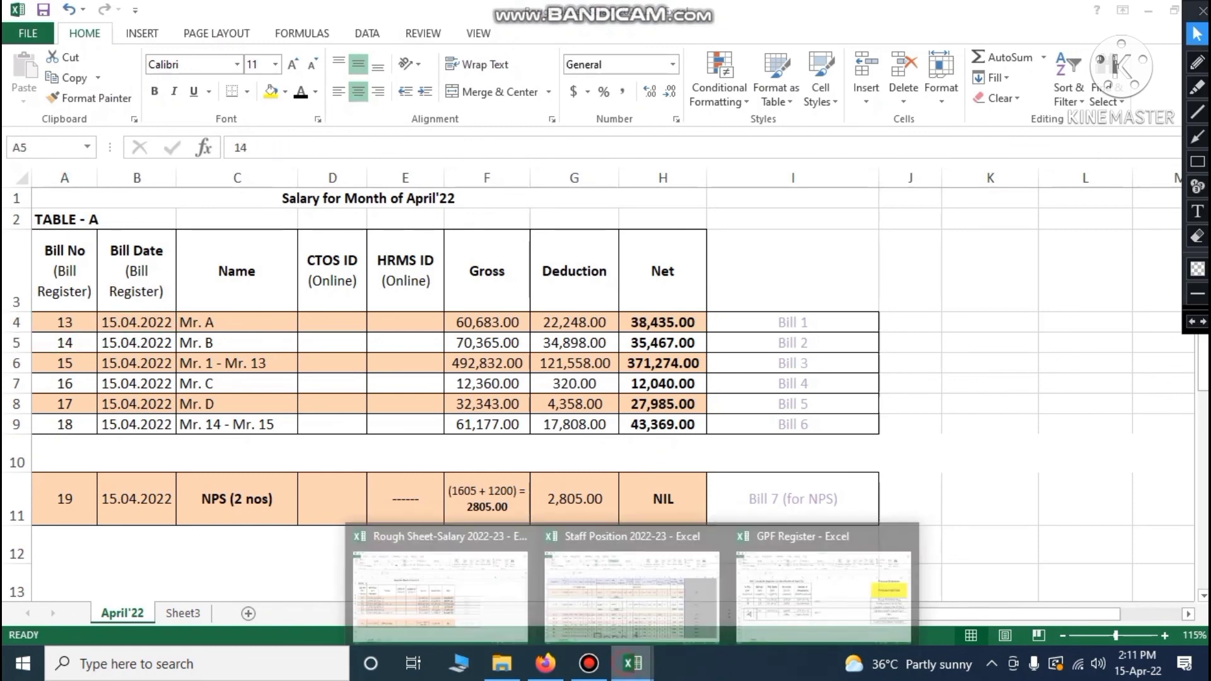
left_click(824, 590)
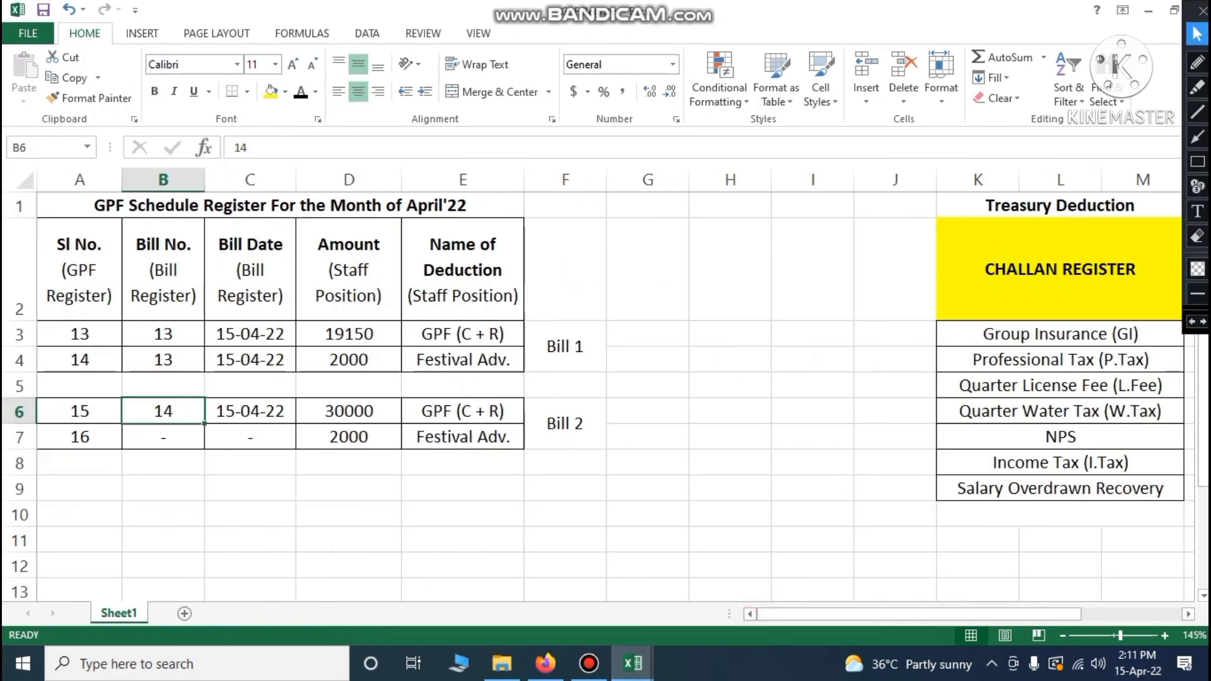
left_click(253, 411)
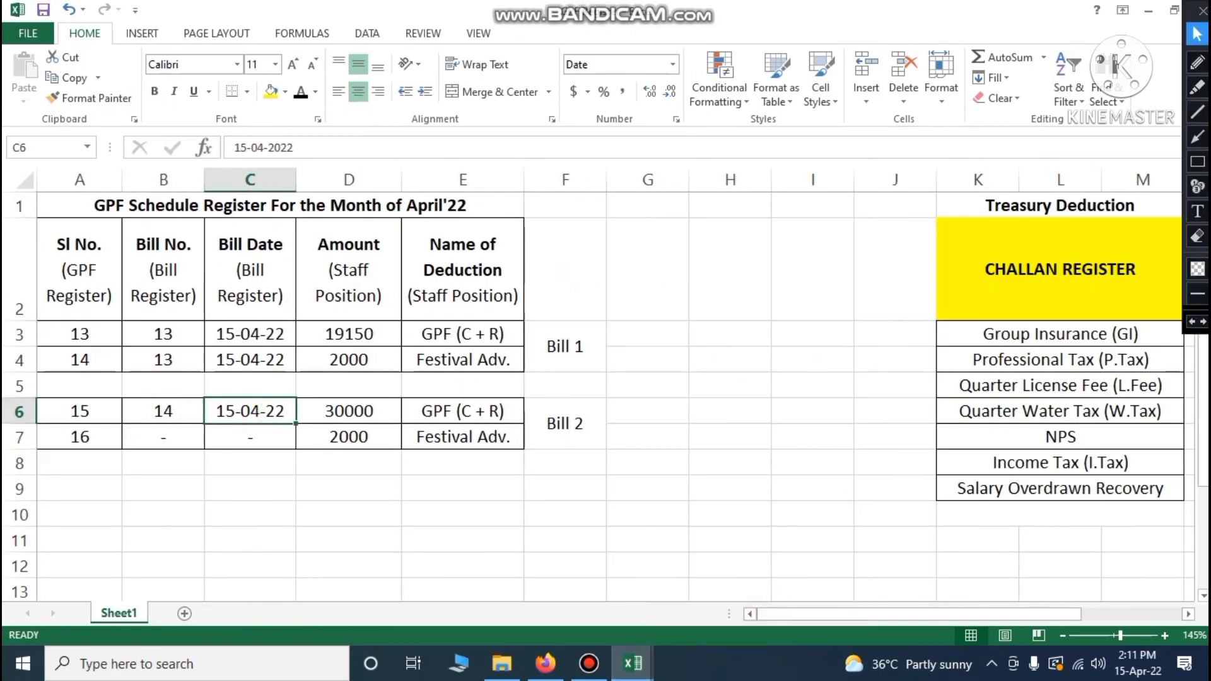
left_click(160, 438)
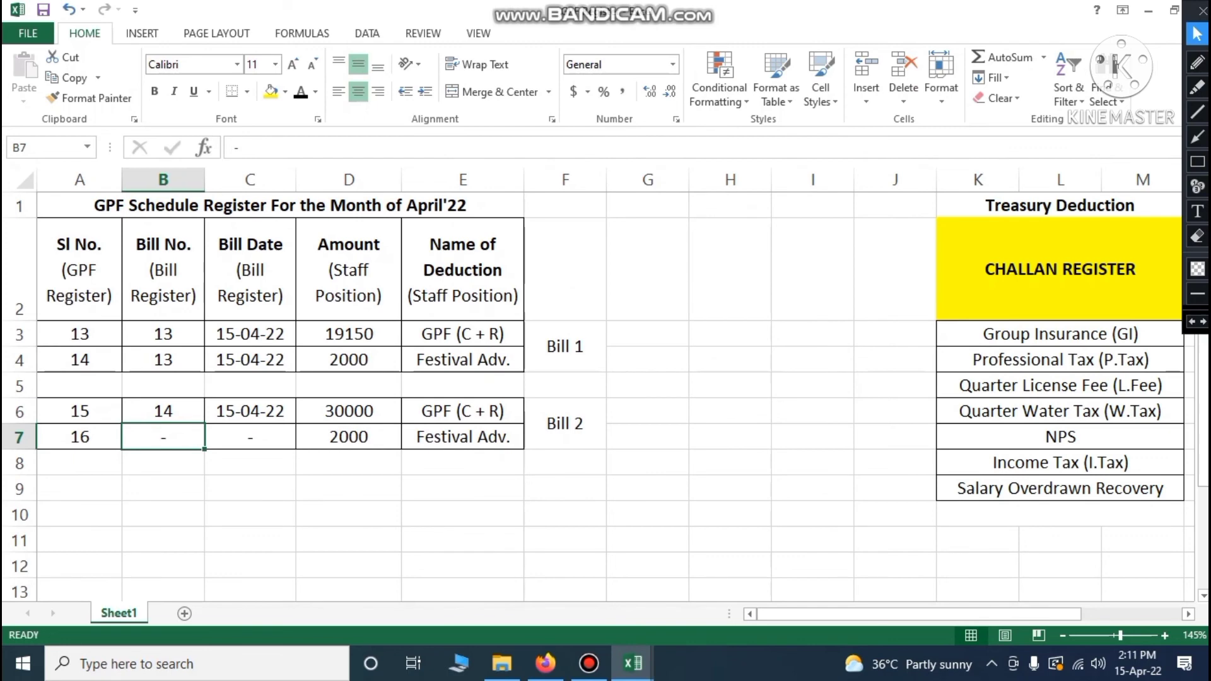
left_click(165, 443)
left_click(239, 439)
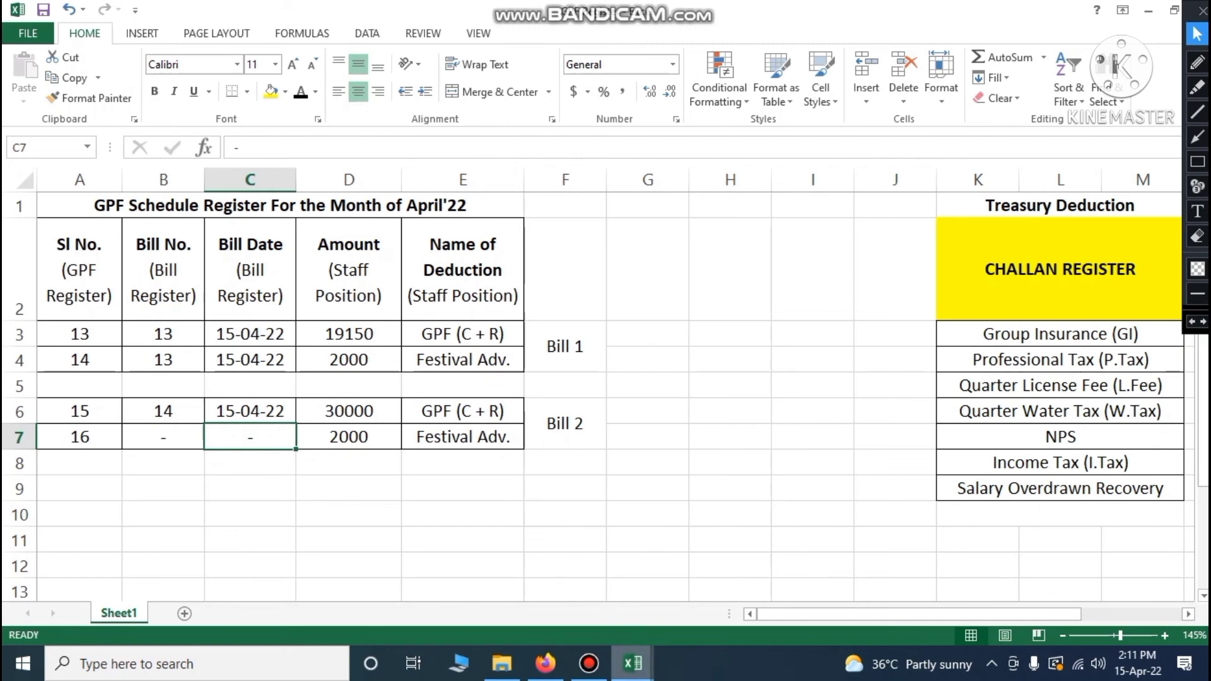
Read the combined GPF total 95850 on the Staff Position Month Wise sheet
mouse_move(632, 663)
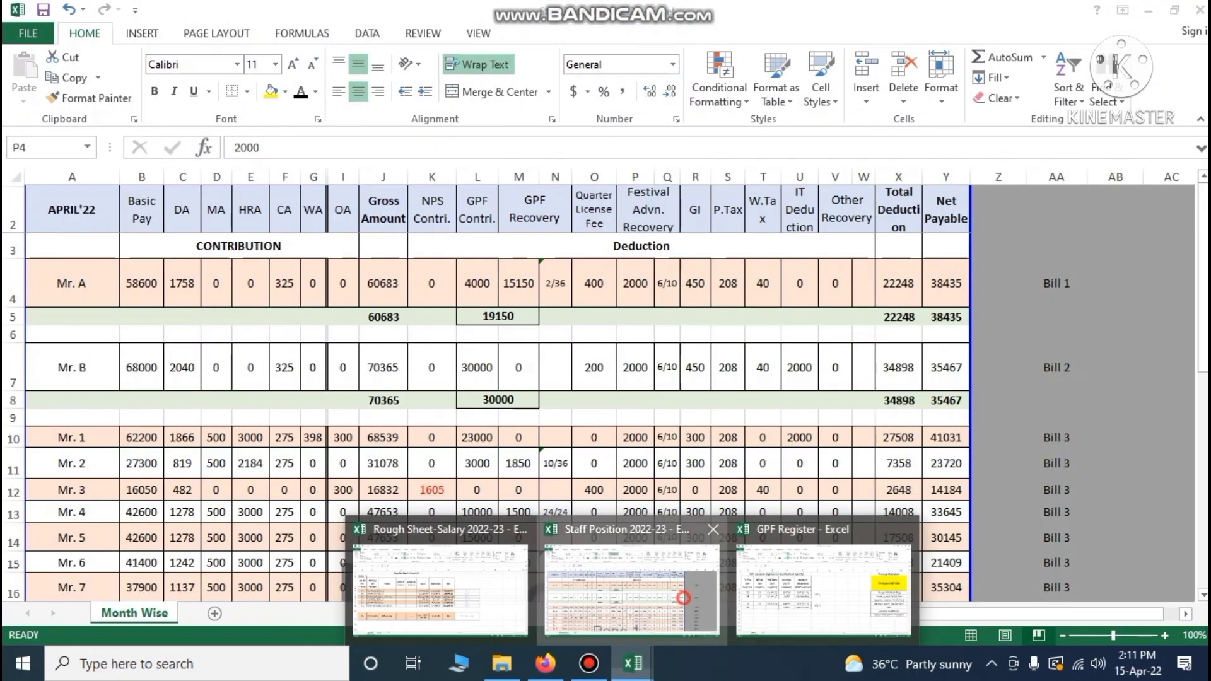
left_click(631, 590)
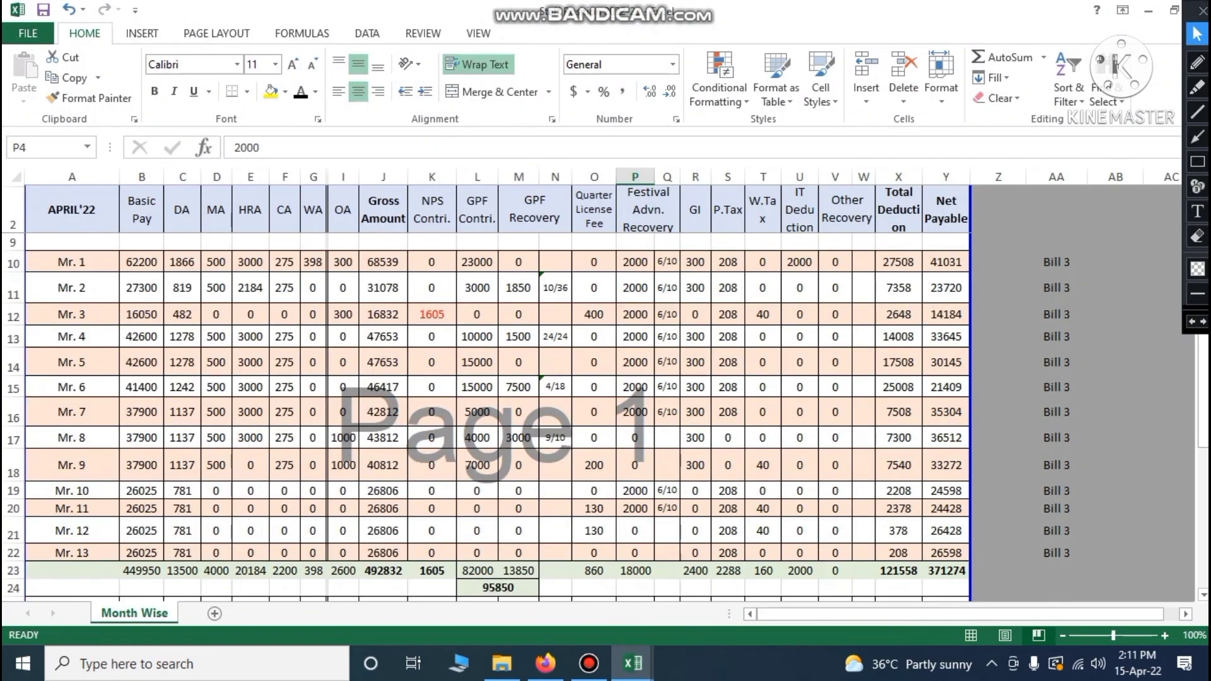
scroll(486, 417, "down", 1)
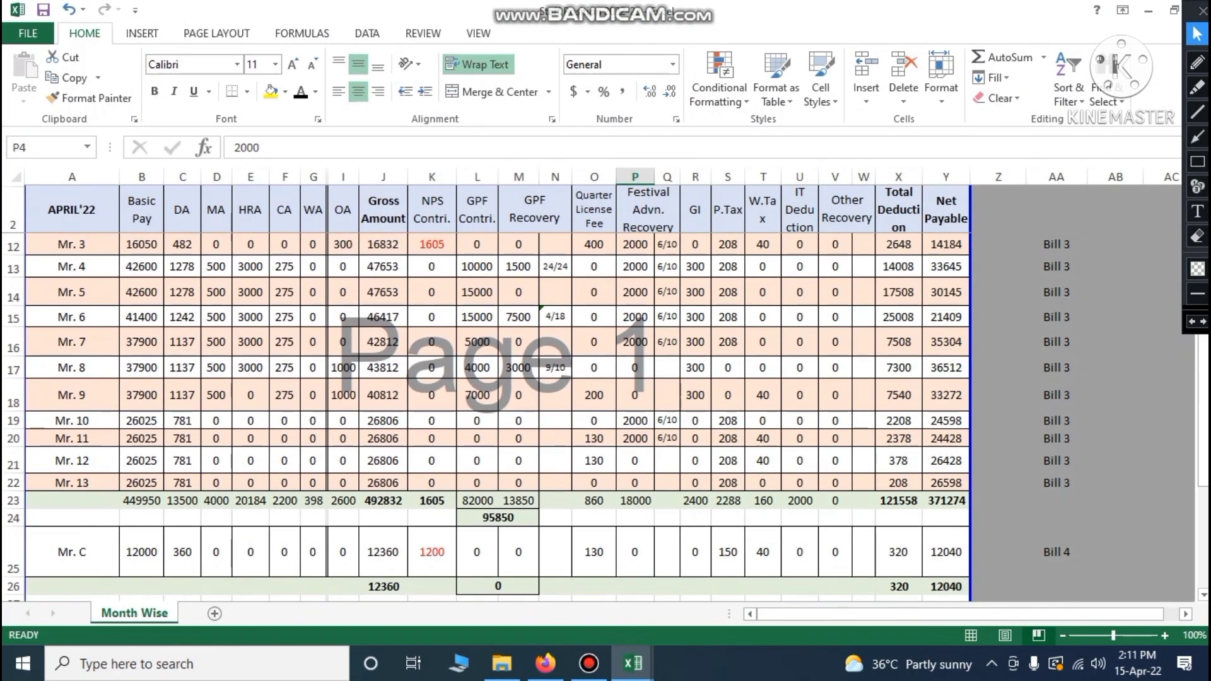
left_click(498, 518)
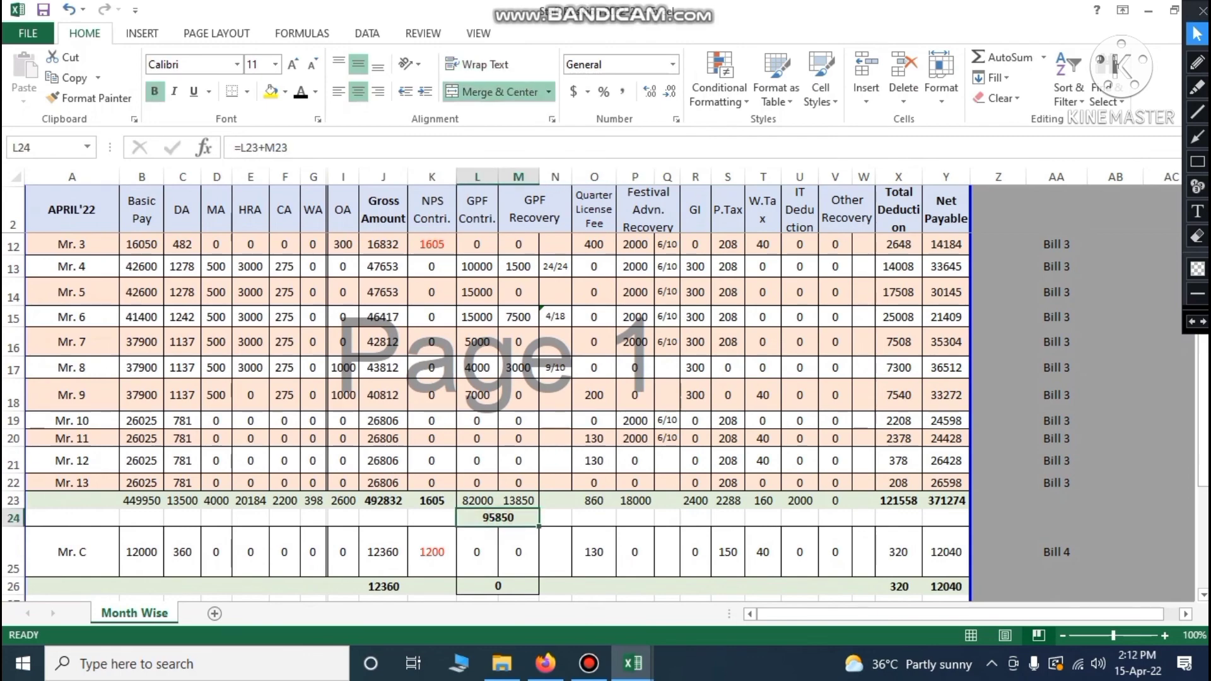
mouse_move(632, 663)
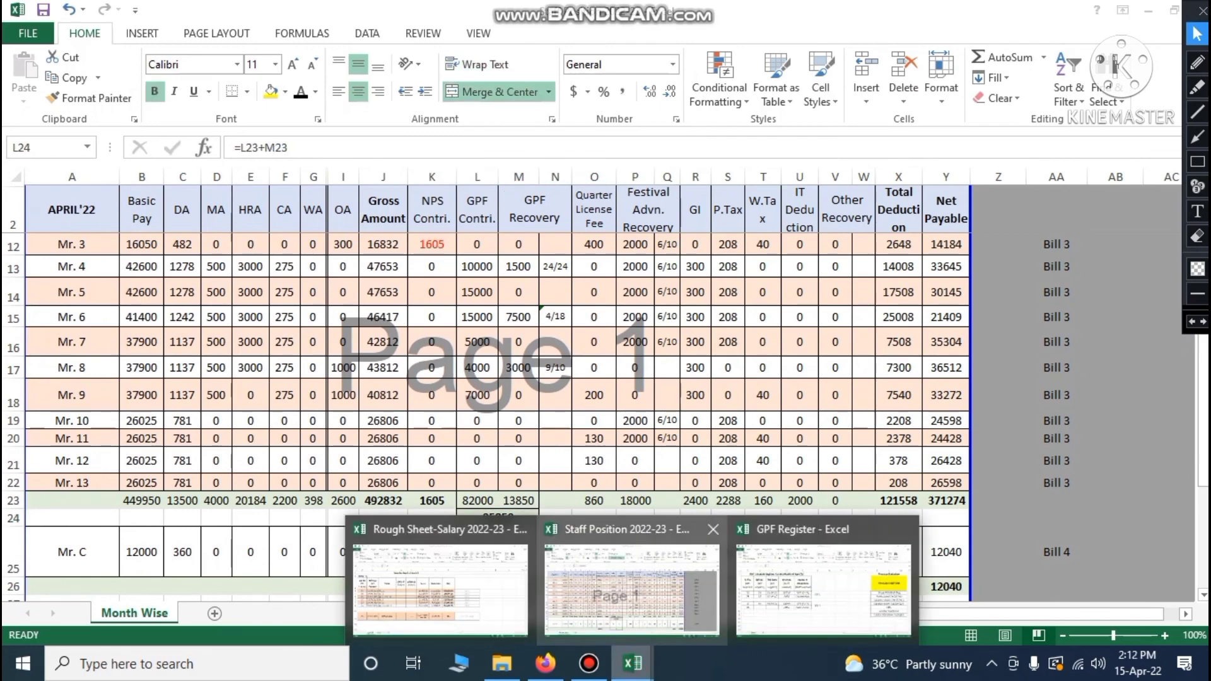
left_click(823, 589)
Enter 95850 in D9 and copy the GPF (C + R) deduction name from E3 into E9
left_click(348, 487)
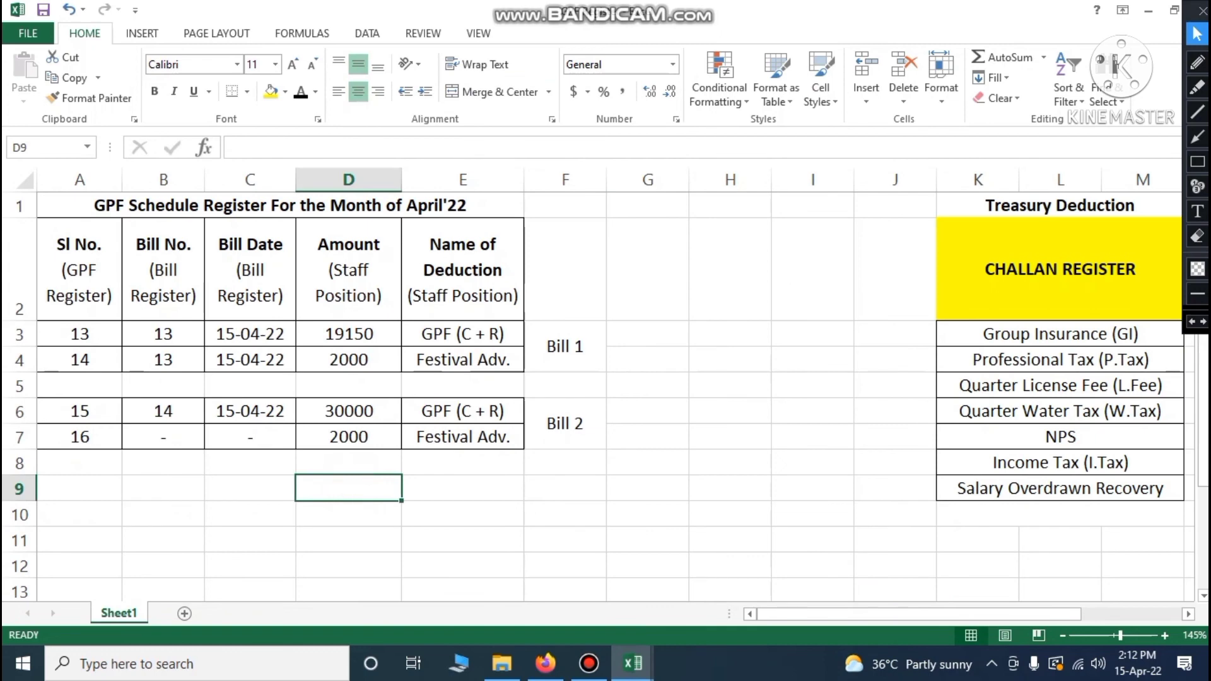
type("95850")
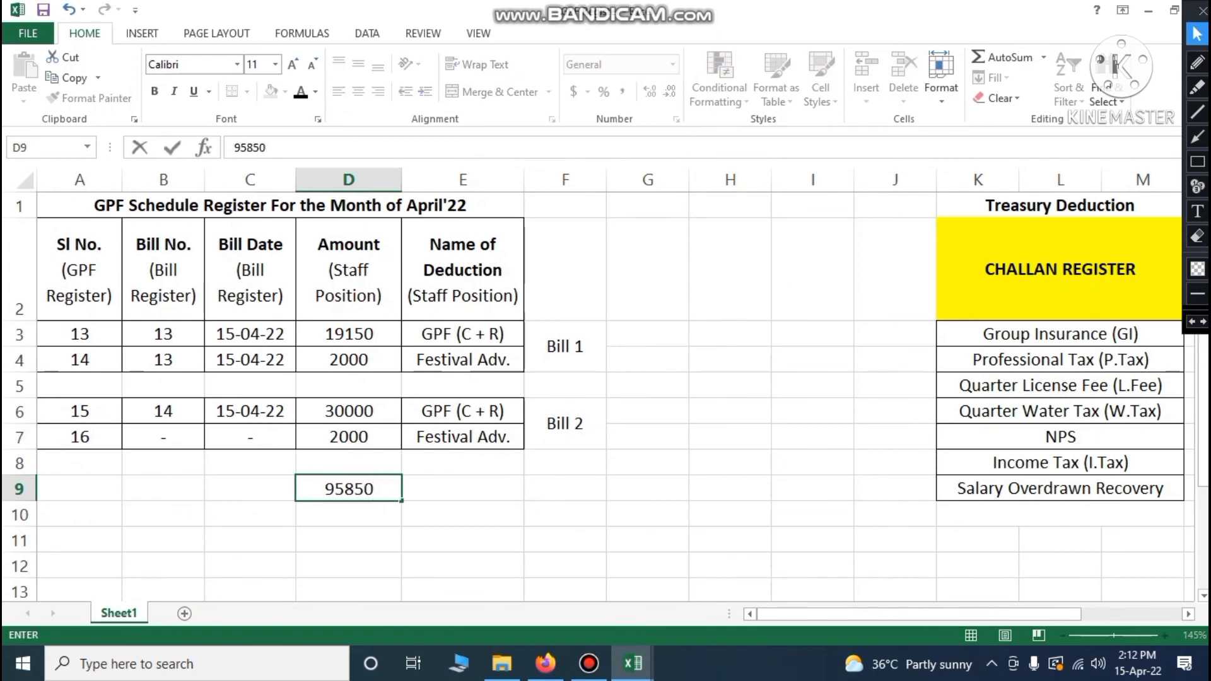
left_click(480, 521)
left_click(451, 334)
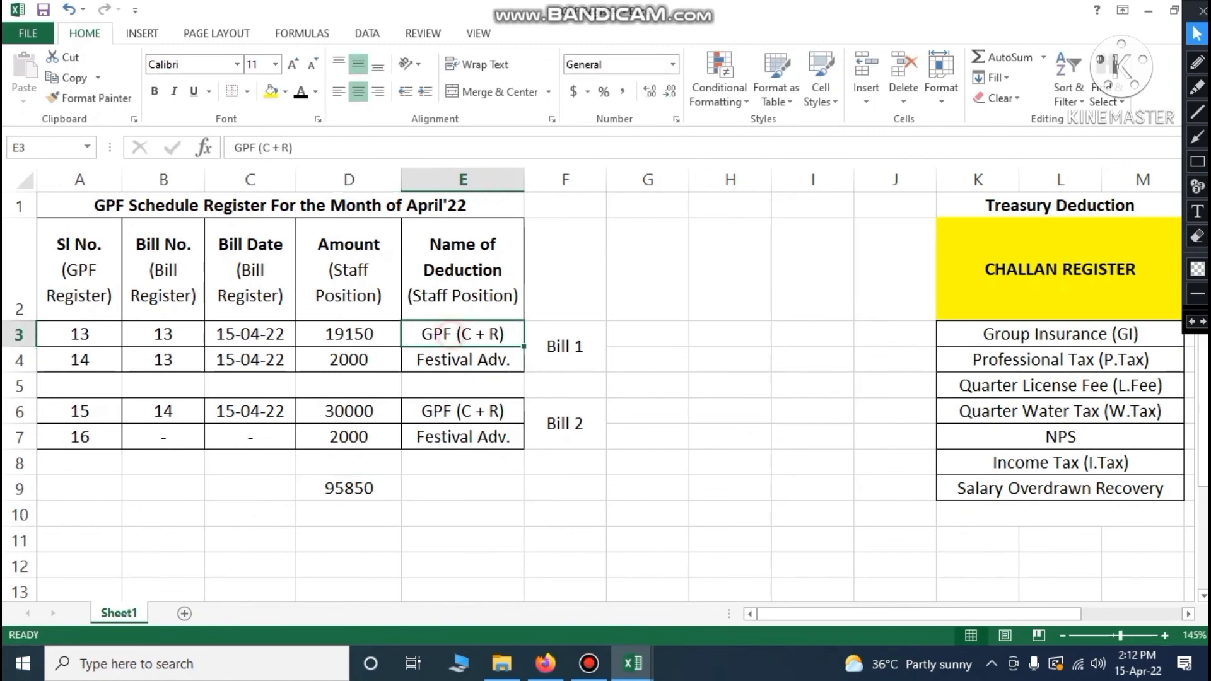
key("ctrl+c")
left_click(433, 485)
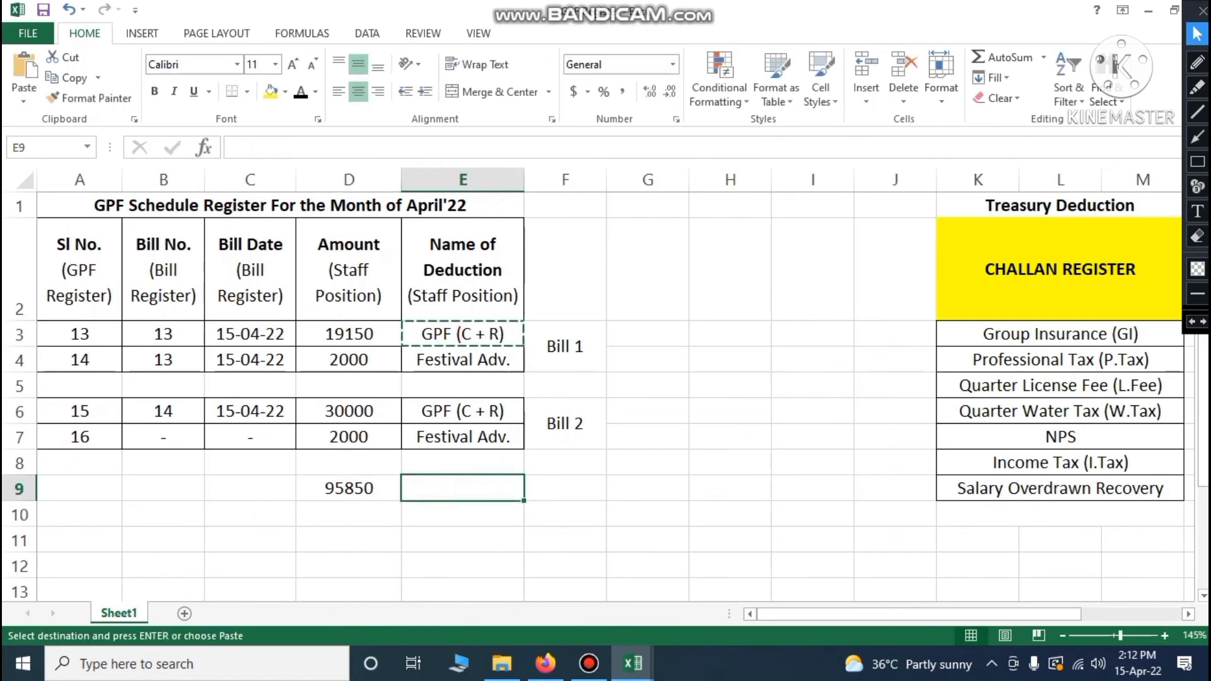
key("ctrl+v")
left_click(438, 521)
Look up the Festival Adv. total in the Staff Position workbook and enter 18000 in D10
mouse_move(633, 663)
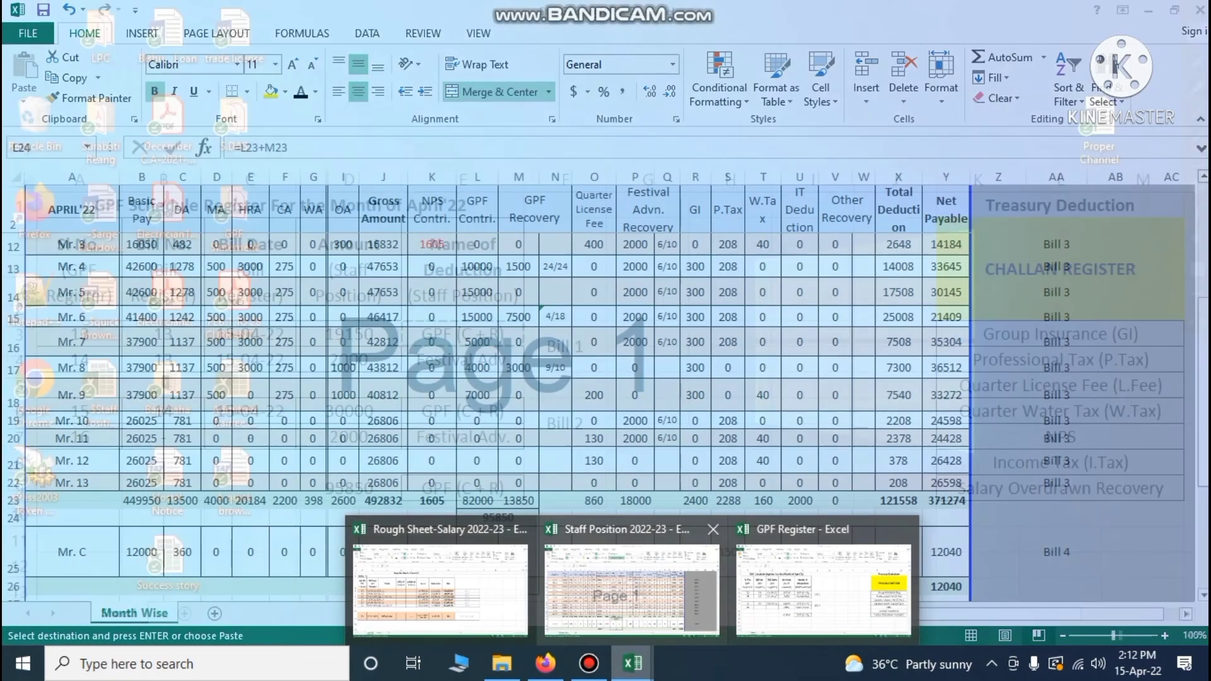
left_click(671, 594)
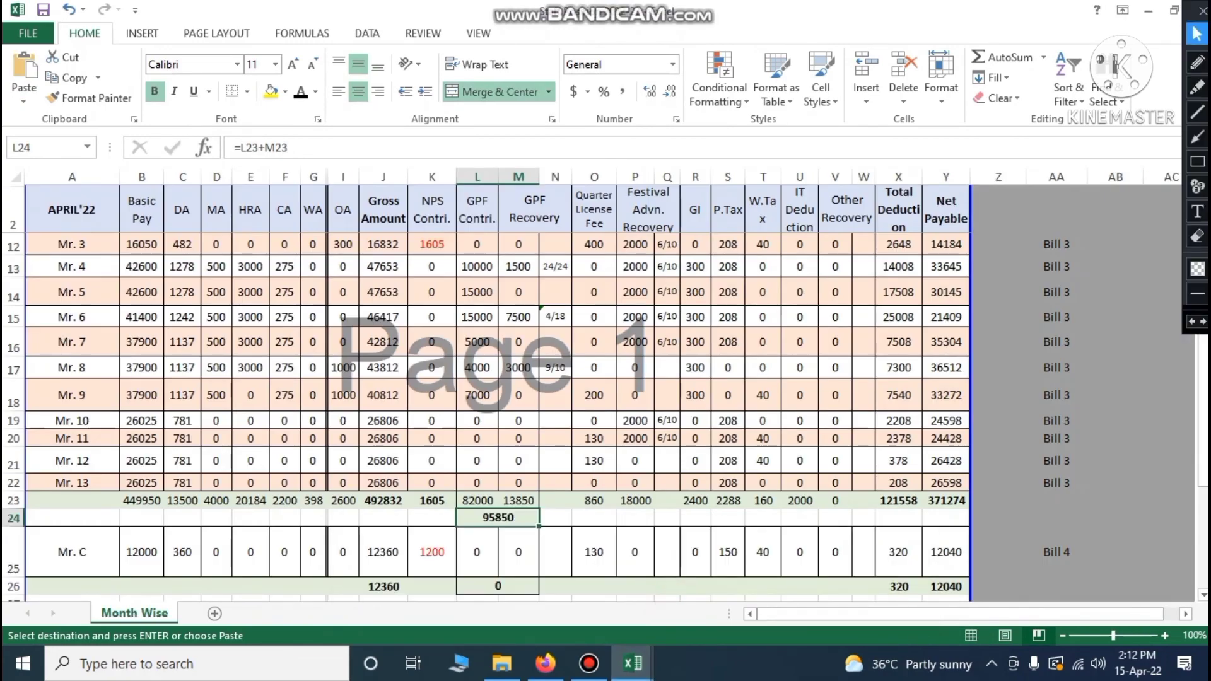
left_click(635, 500)
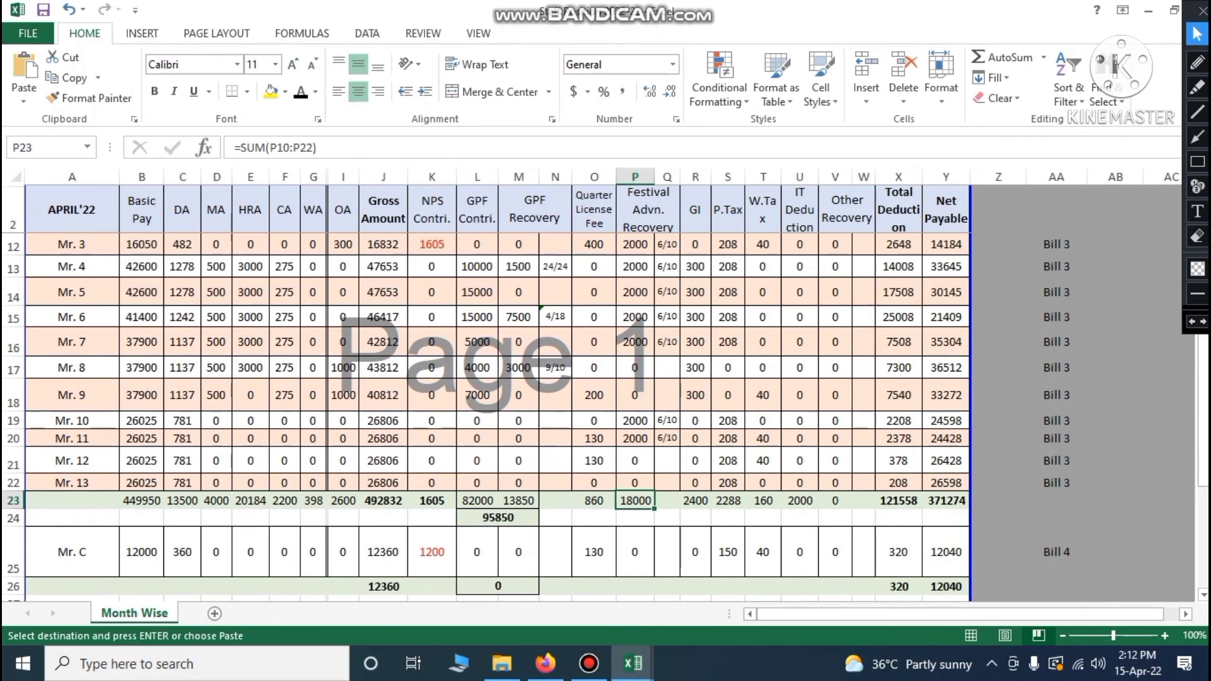
left_click(633, 664)
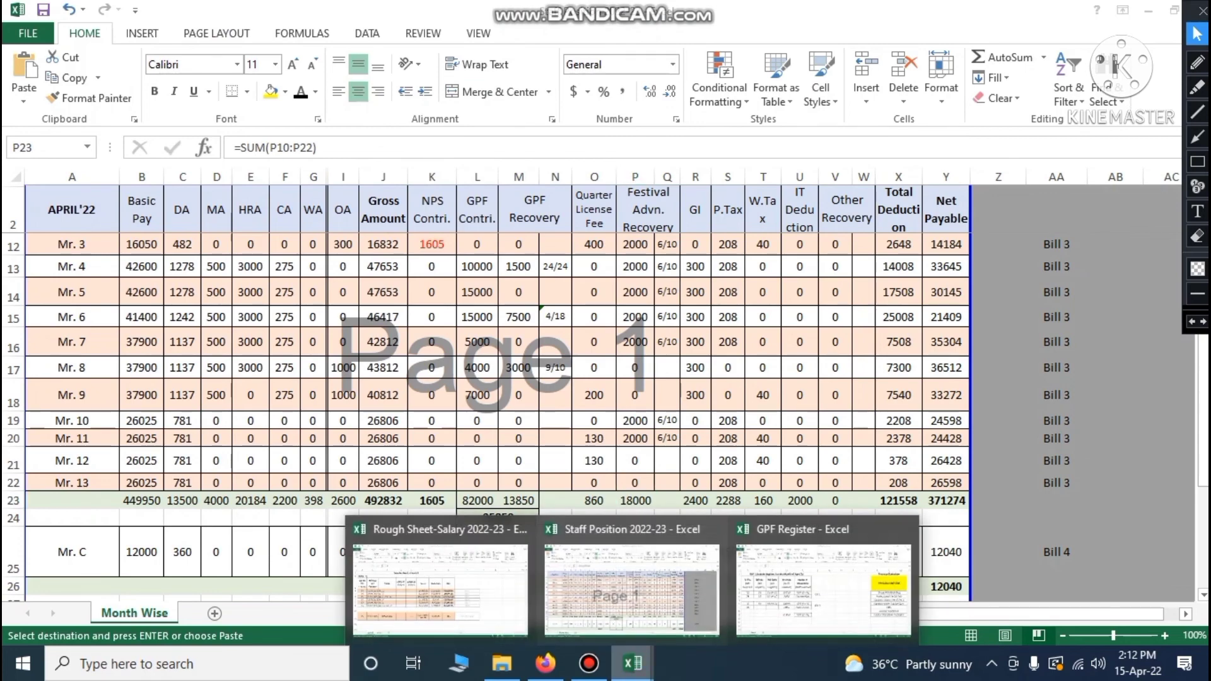
left_click(823, 587)
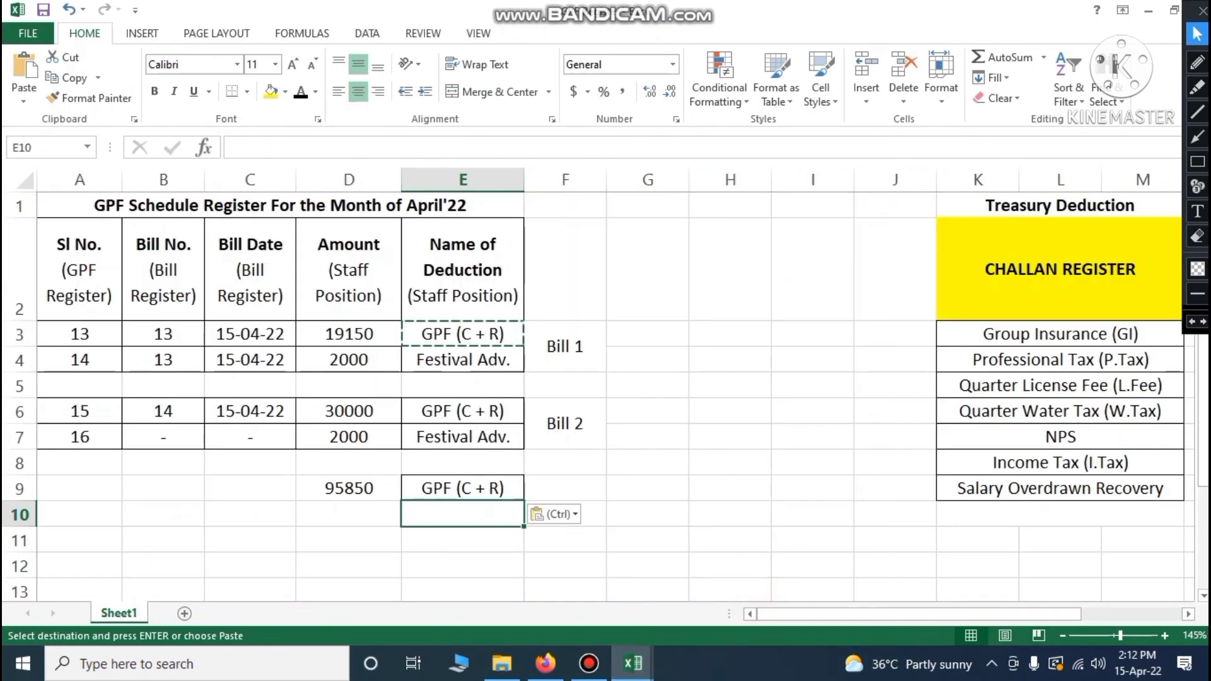
type("18")
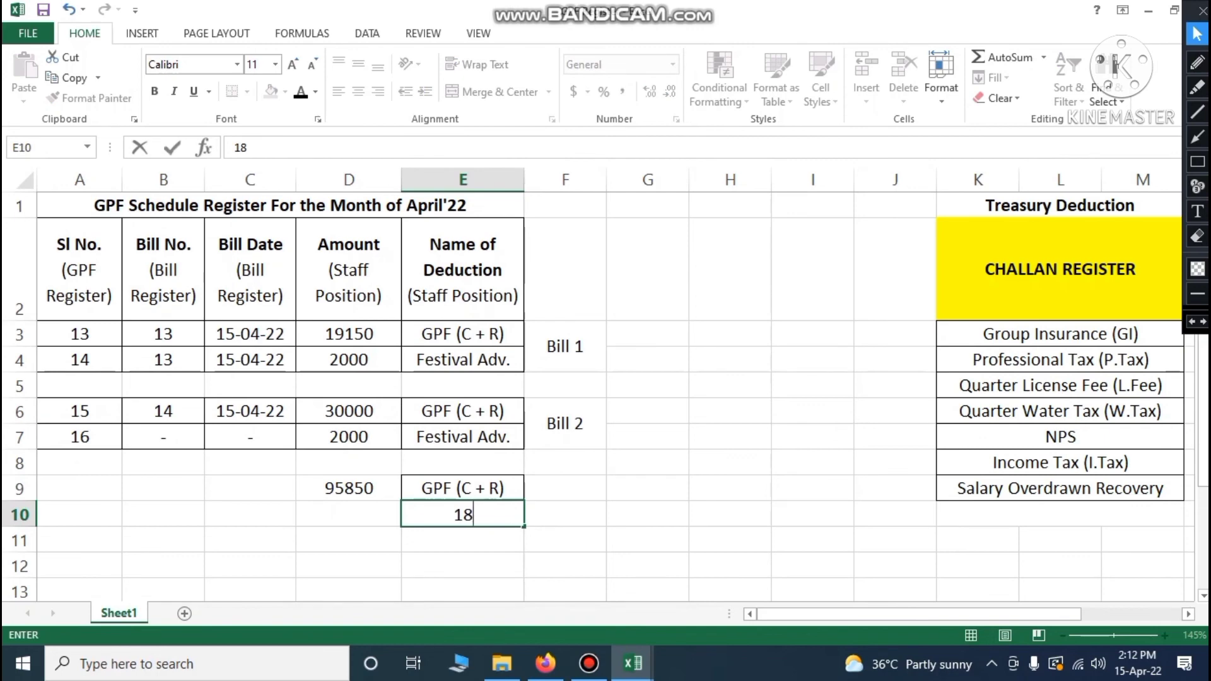
key("BackSpace")
key("BackSpace")
left_click(330, 515)
type("18000")
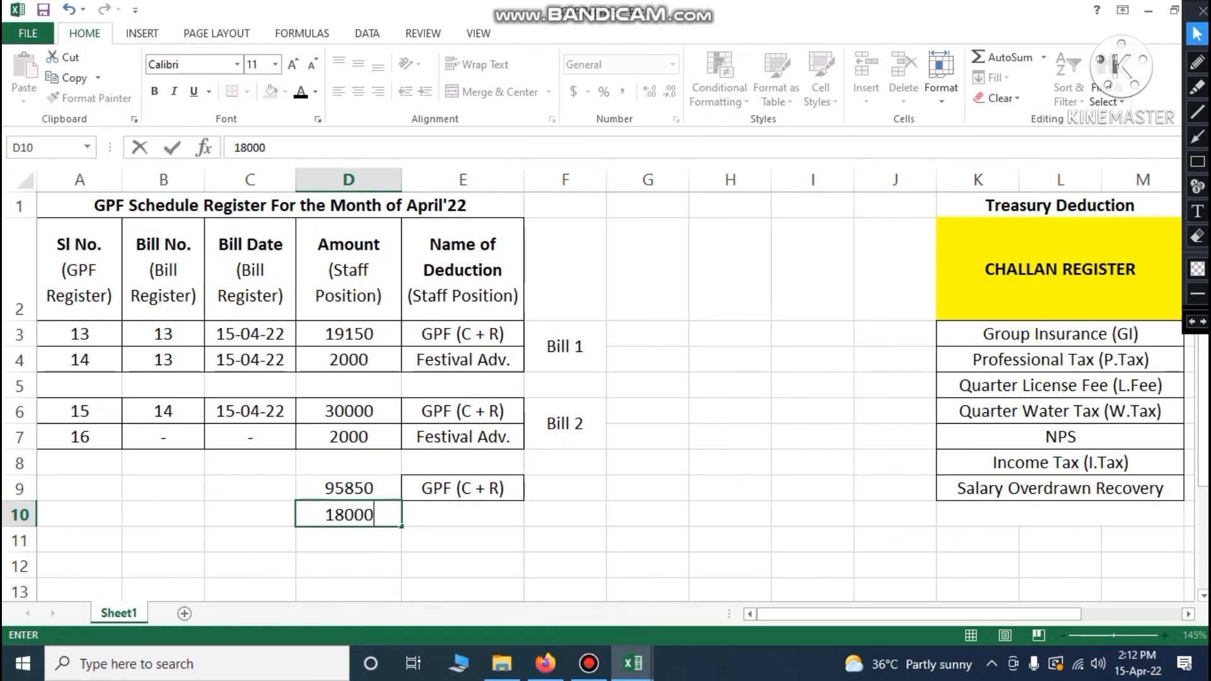
key("Tab")
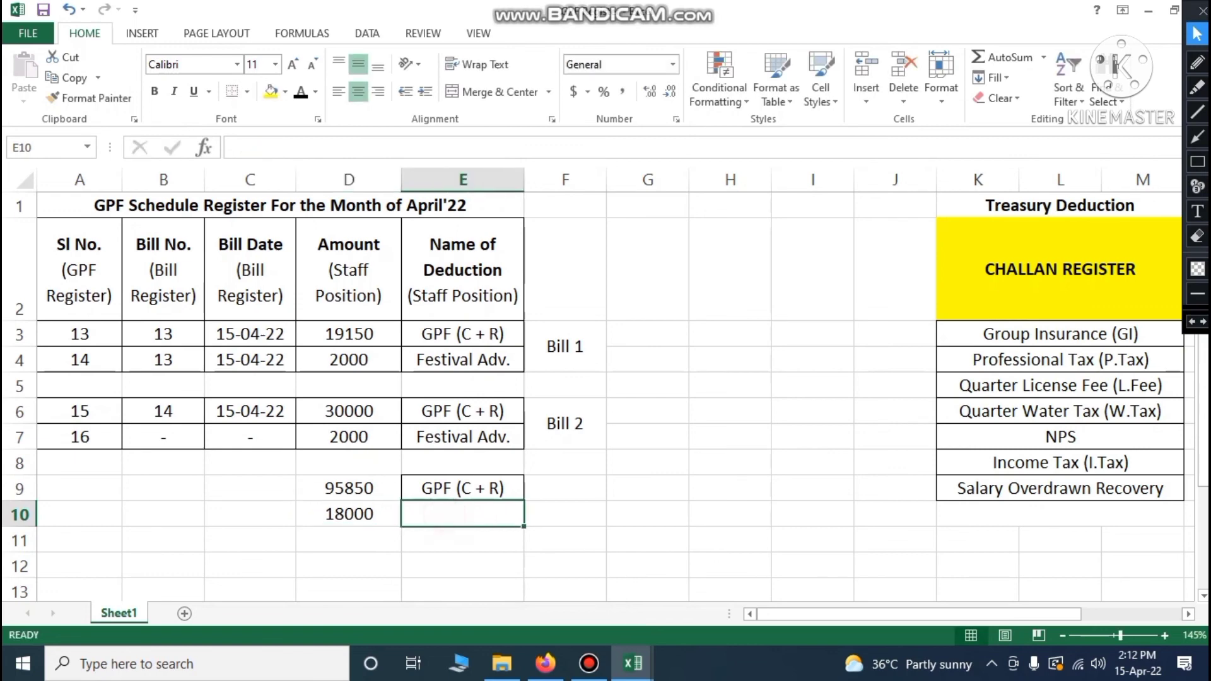
Copy the Festival Adv. deduction name from E7 into E10
left_click(440, 440)
key("ctrl+c")
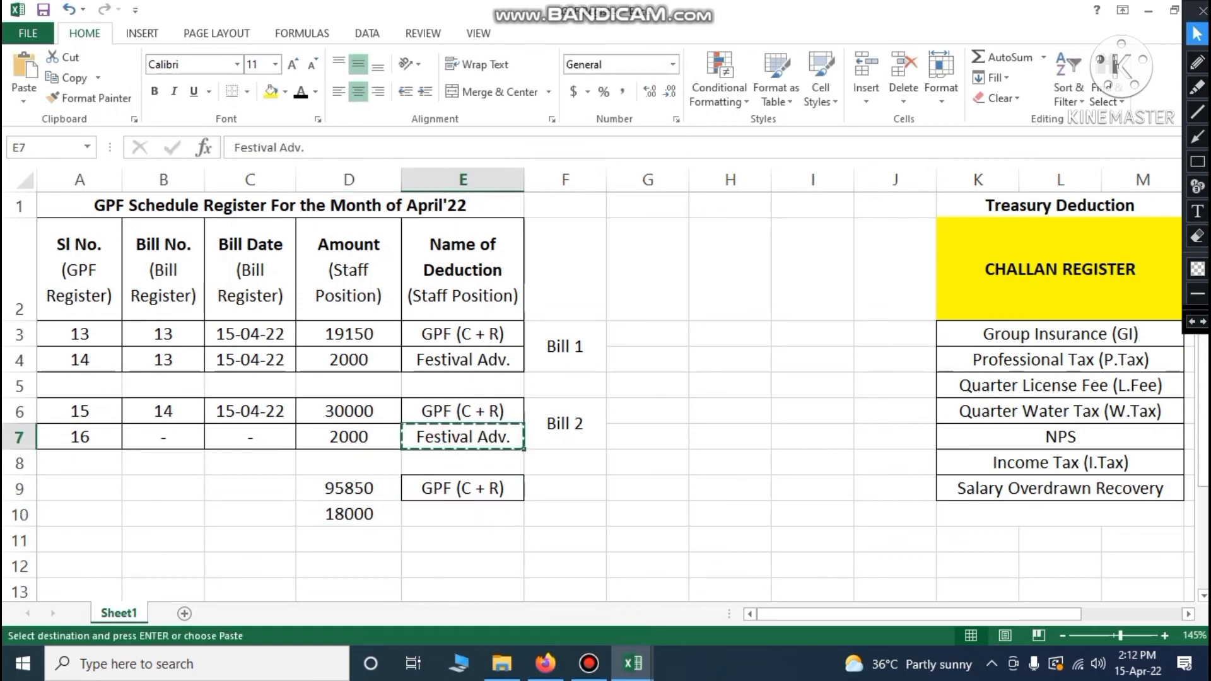
left_click(438, 518)
key("ctrl+v")
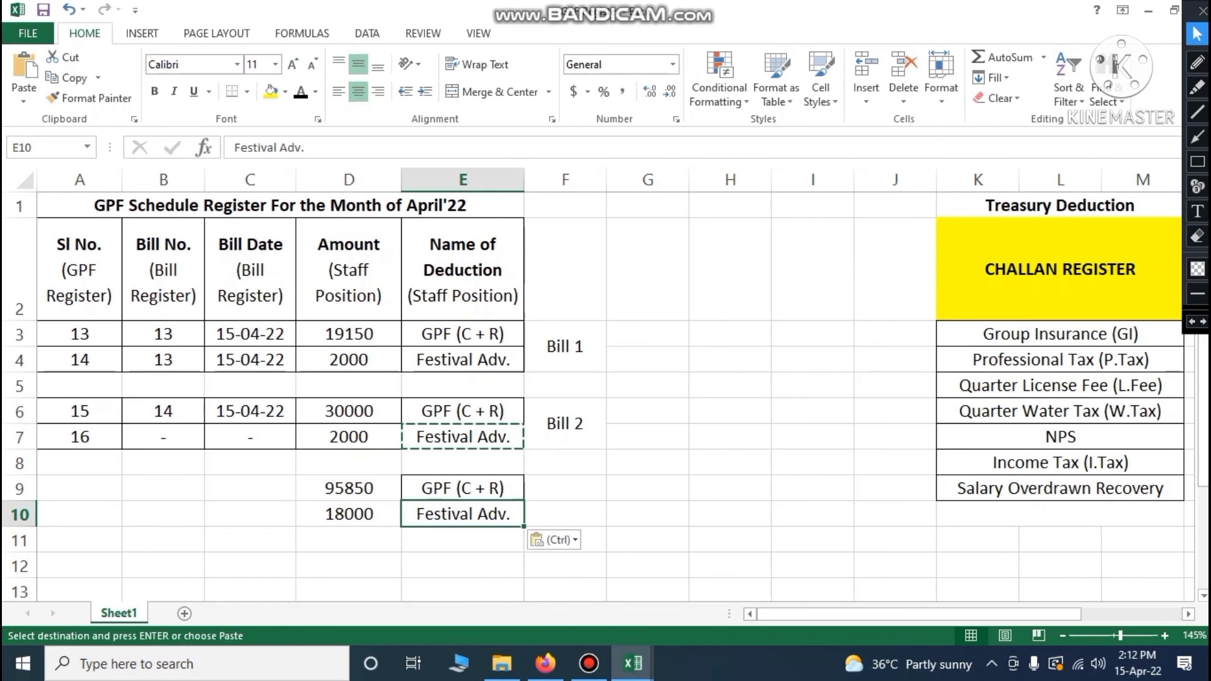
Paste the merged Bill 2 label into F9:F10 and change it to Bill 3
left_click(566, 424)
key("ctrl+c")
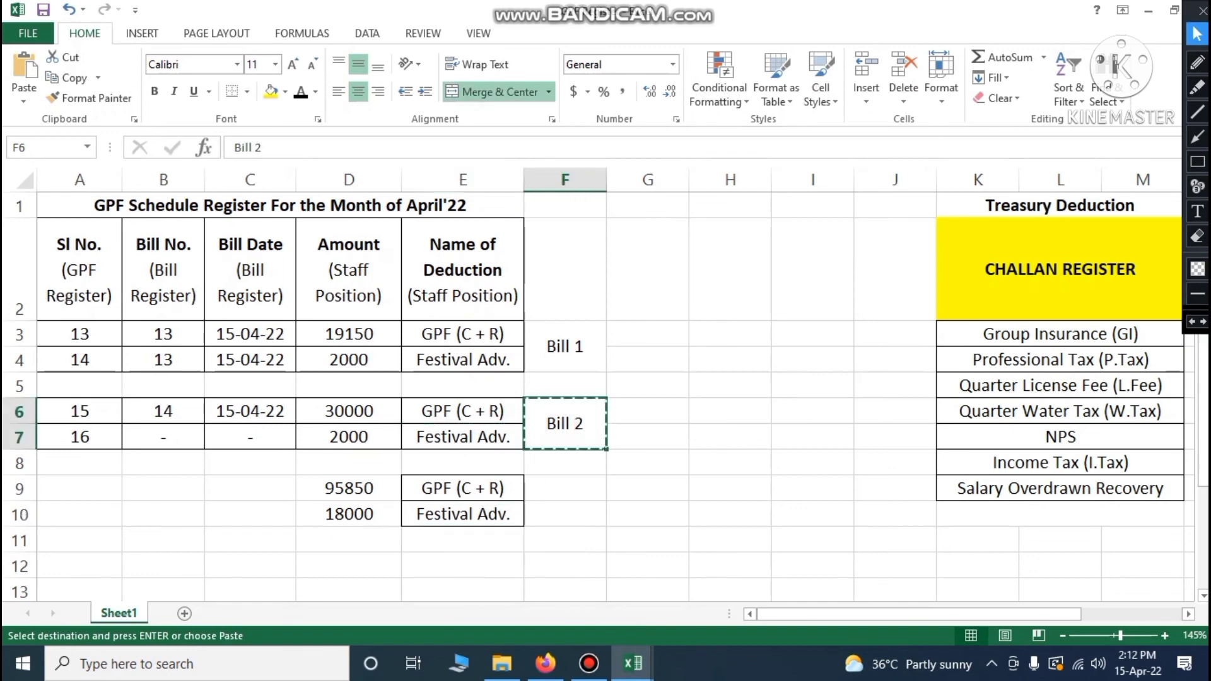
left_click_drag(549, 486, 555, 514)
key("ctrl+v")
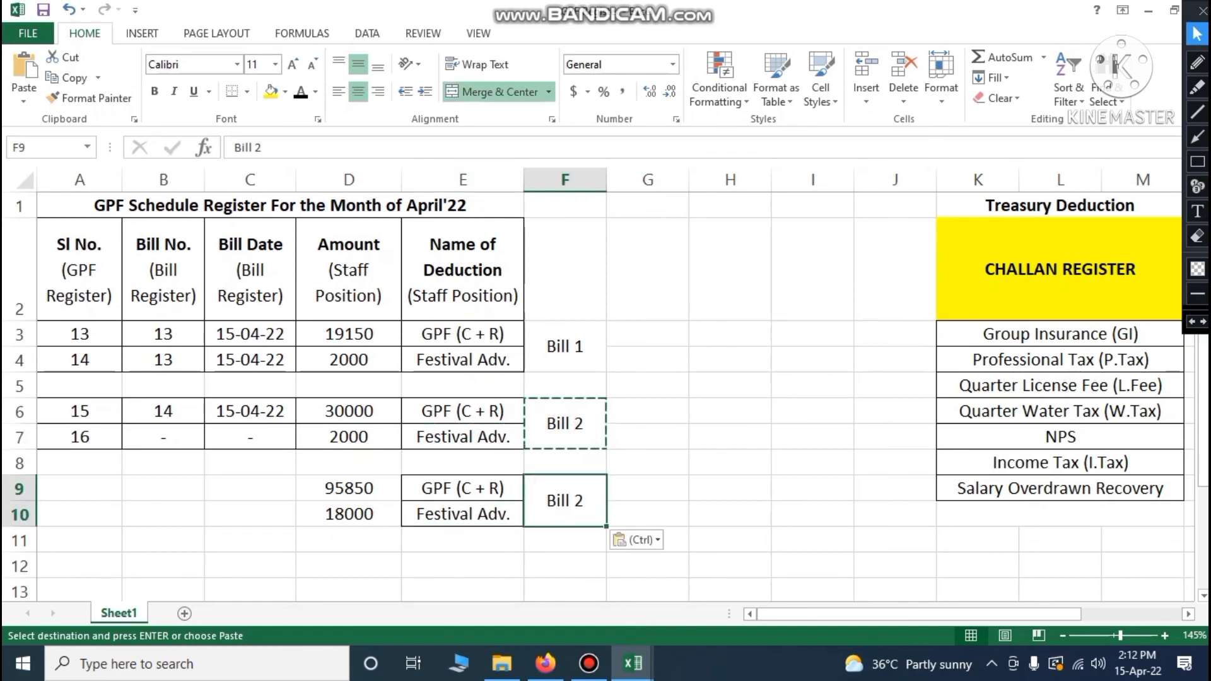
double_click(591, 492)
key("BackSpace")
type("3")
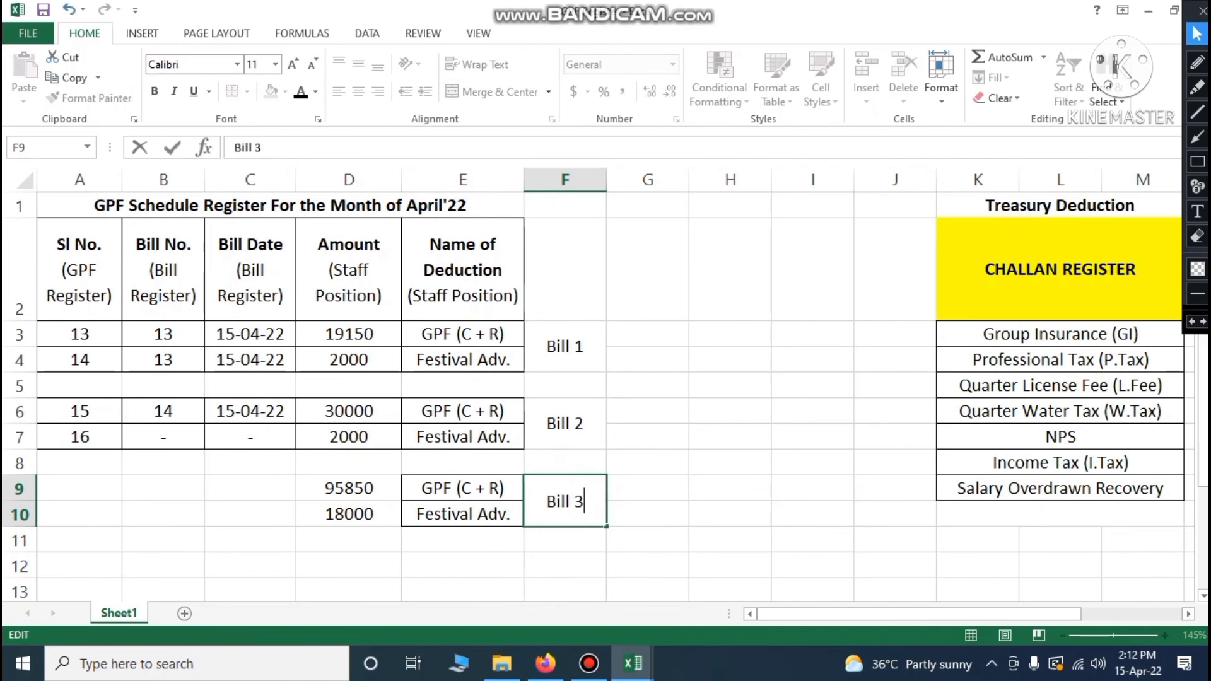
left_click(655, 458)
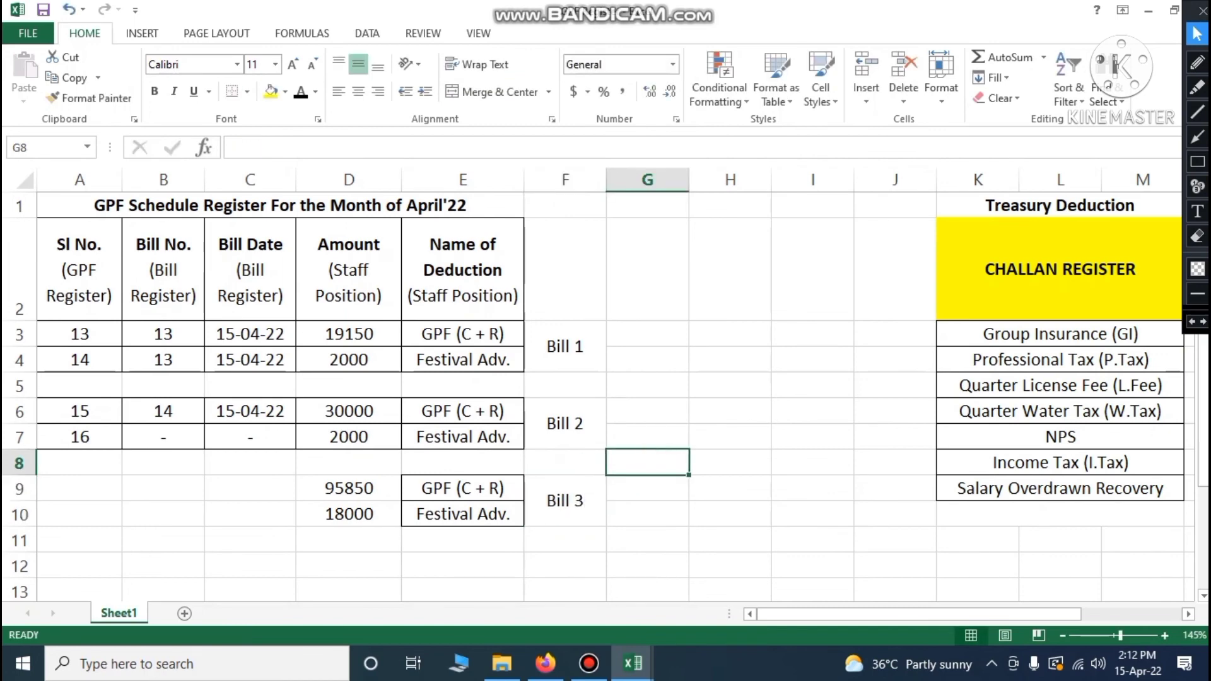
left_click(101, 487)
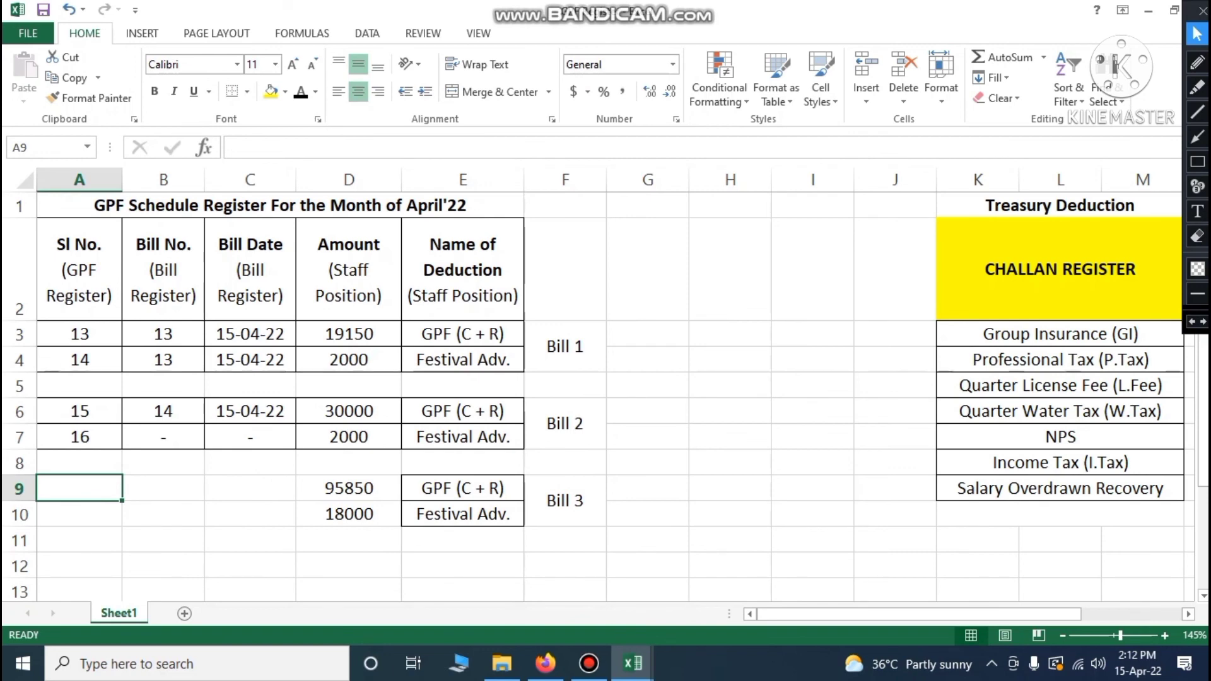
Enter serial numbers 17 in A9 and 18 in A10
left_click(76, 437)
left_click(76, 489)
type("17")
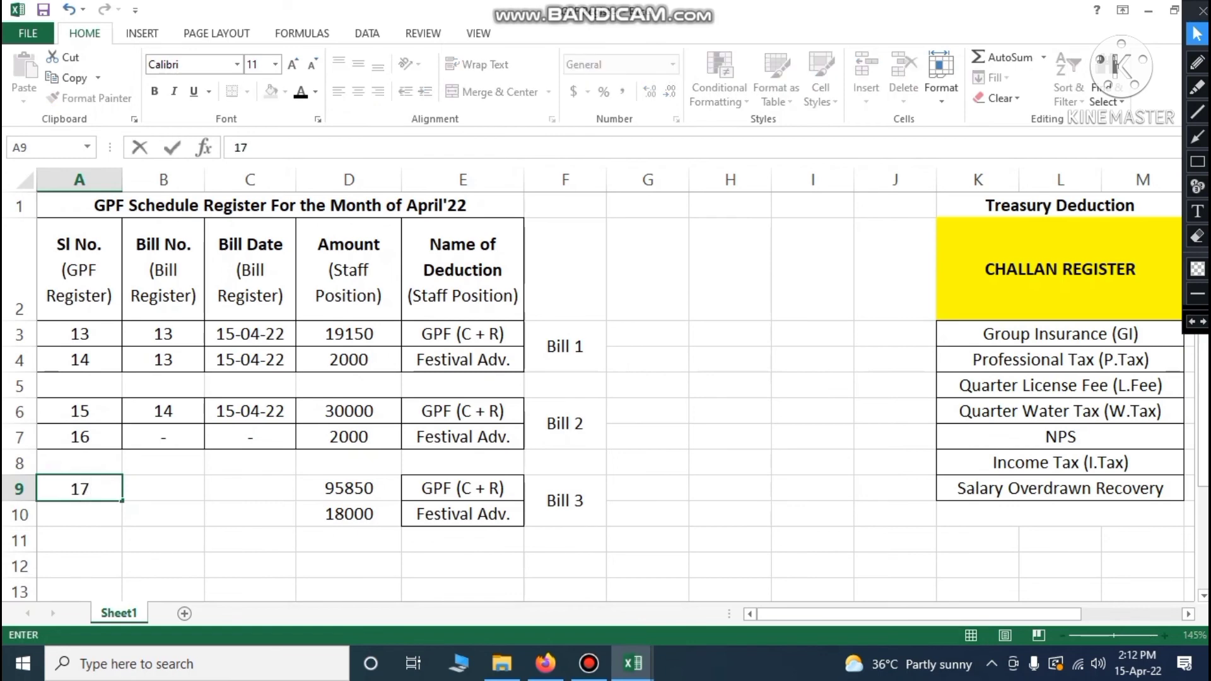
key("Return")
type("18")
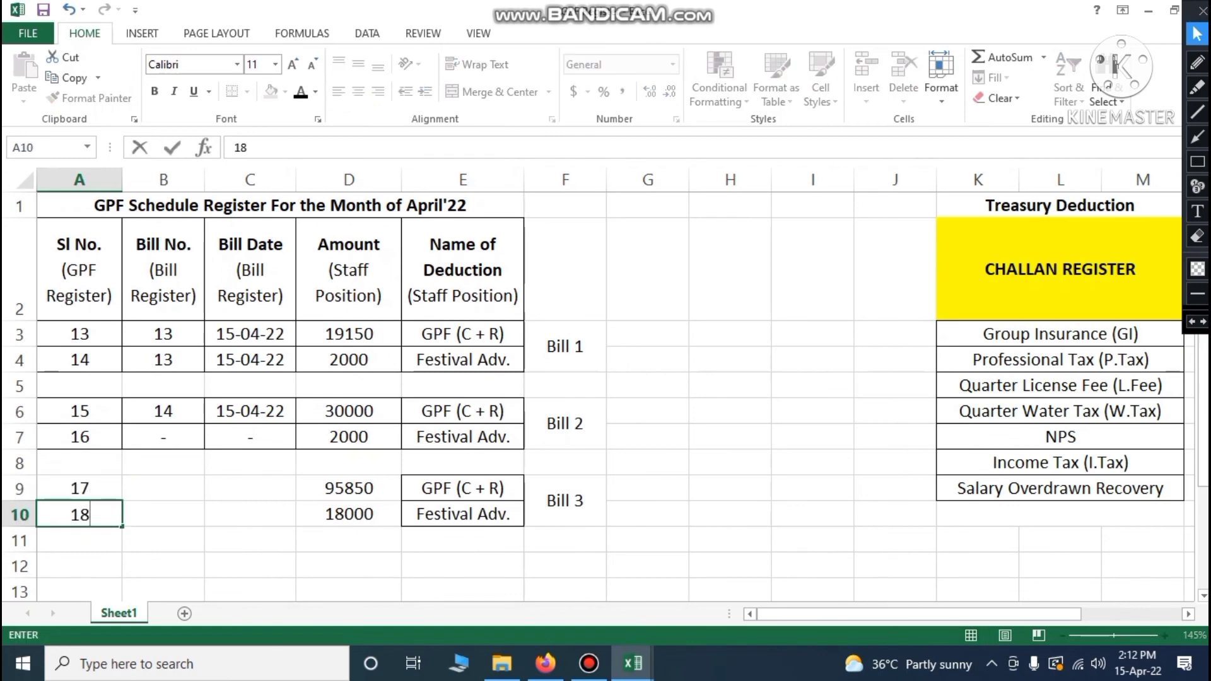
left_click(161, 503)
Apply All Borders to the Bill 3 block A9:E10
left_click_drag(74, 487, 466, 514)
left_click(246, 91)
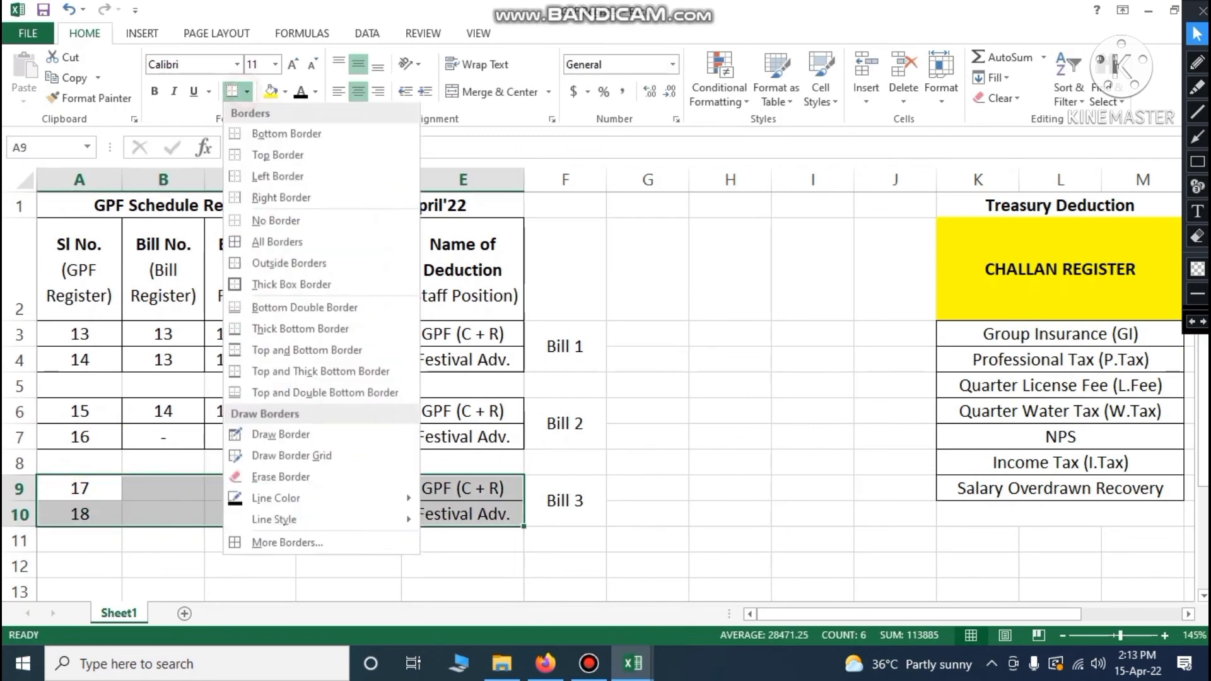
left_click(268, 233)
left_click(658, 492)
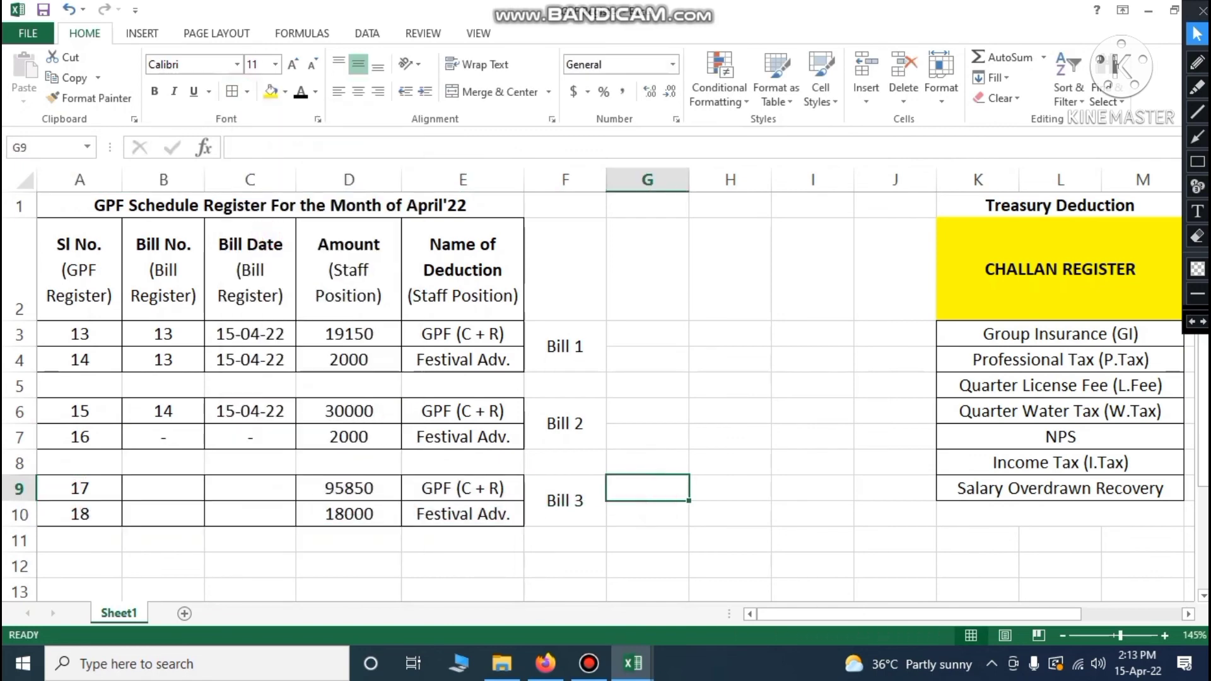
left_click(169, 488)
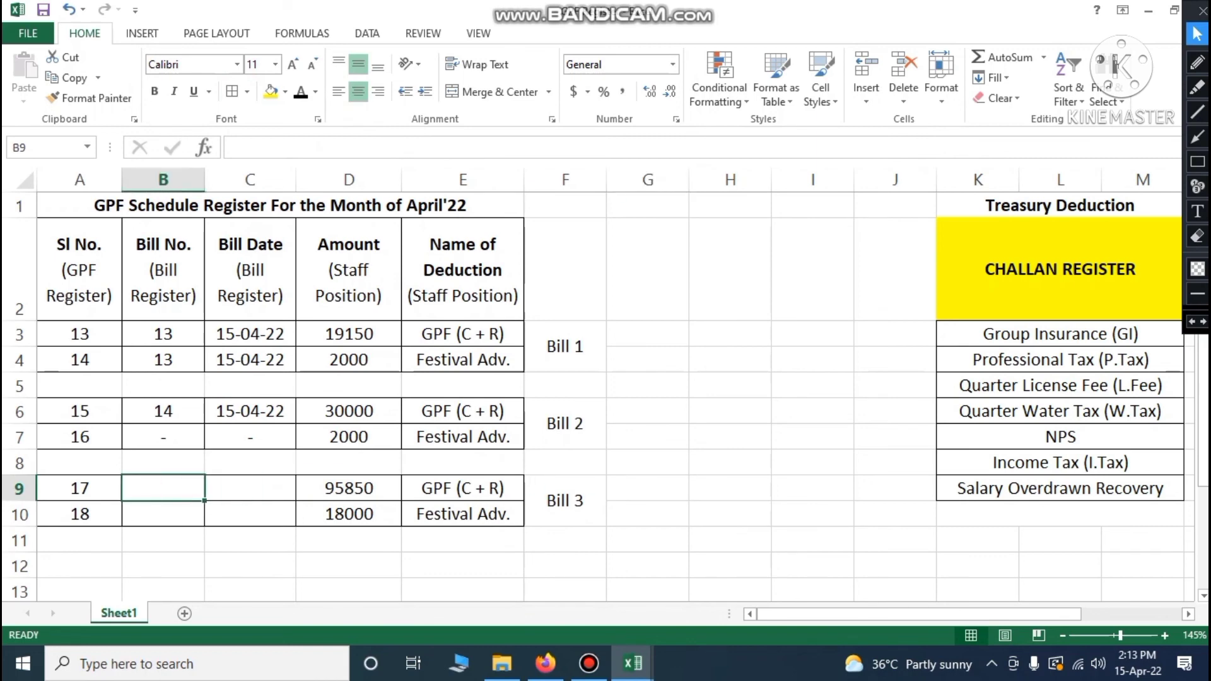
left_click(263, 489)
left_click(179, 491)
Check bill number 15 in the Rough Sheet-Salary workbook, then return to the GPF Register
left_click(633, 663)
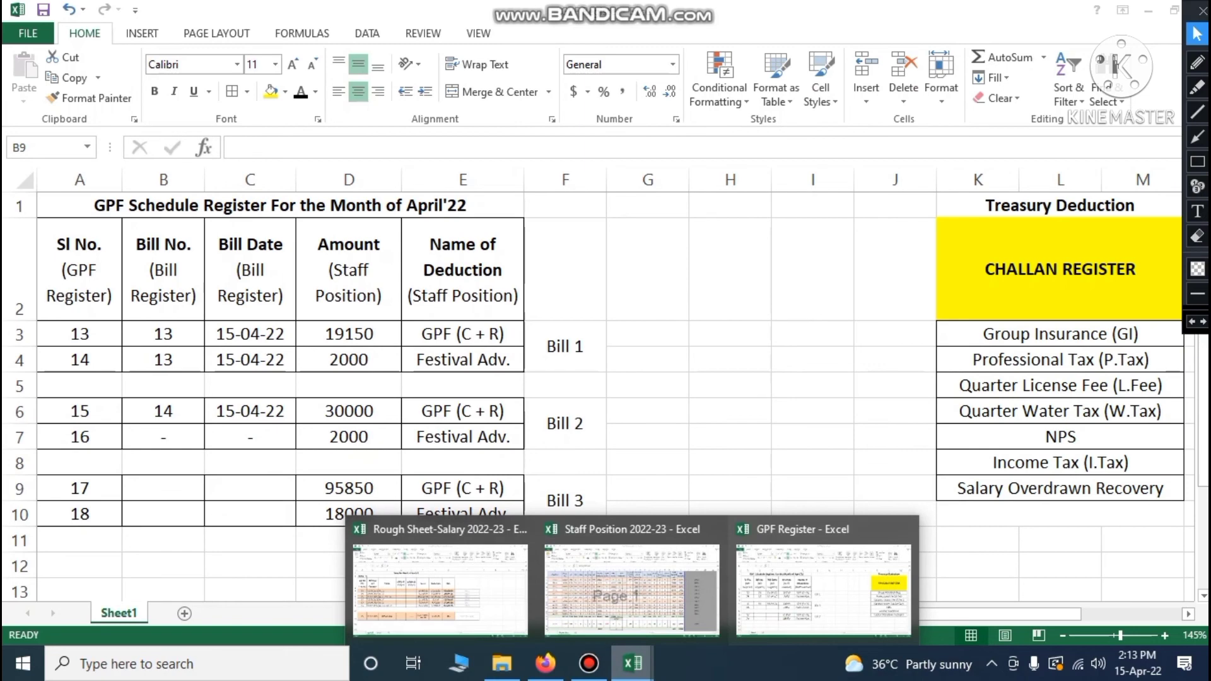
left_click(441, 580)
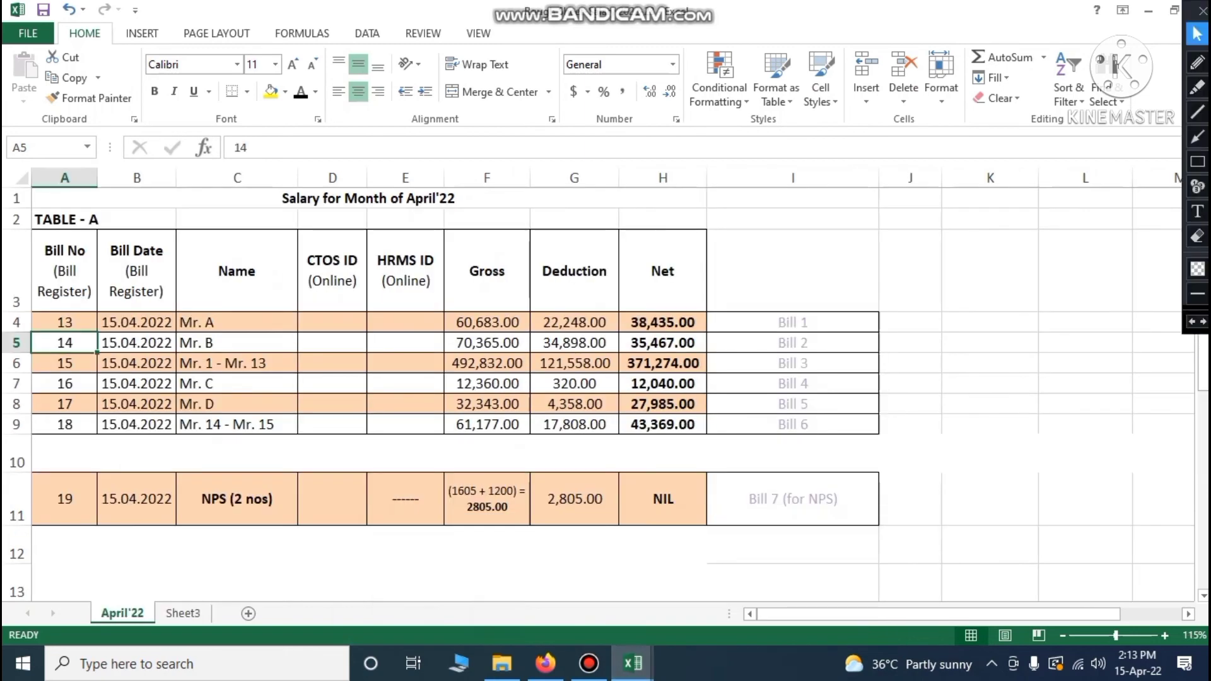
left_click(69, 366)
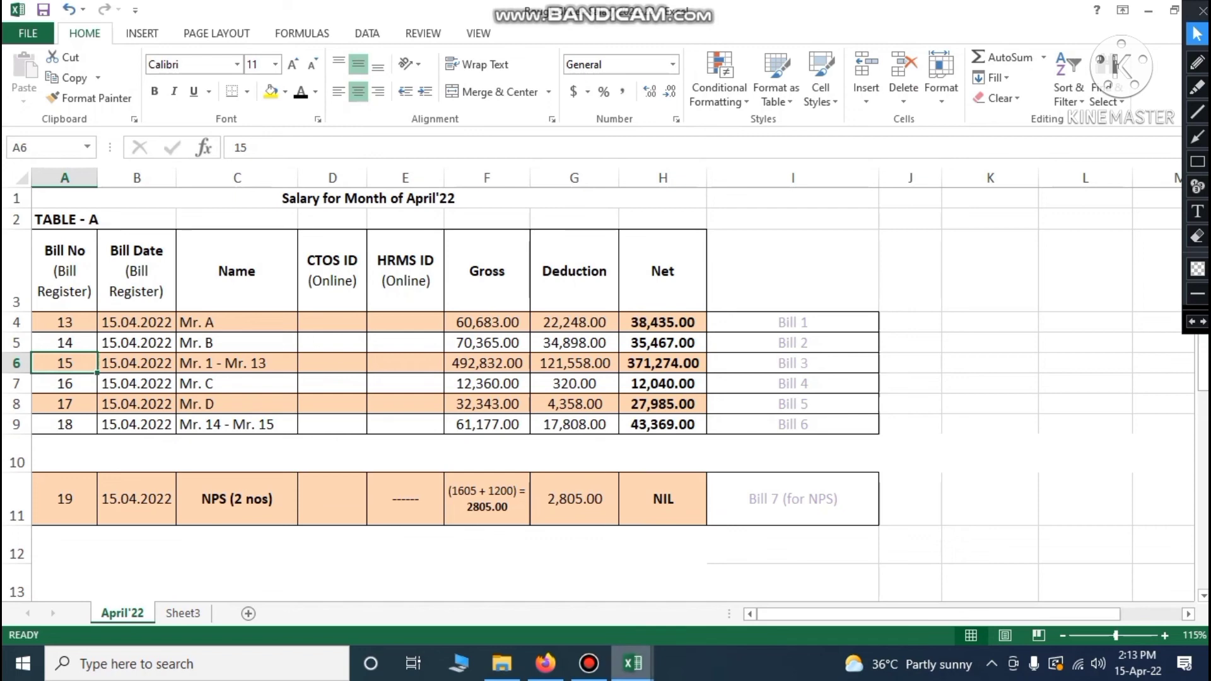
left_click(633, 664)
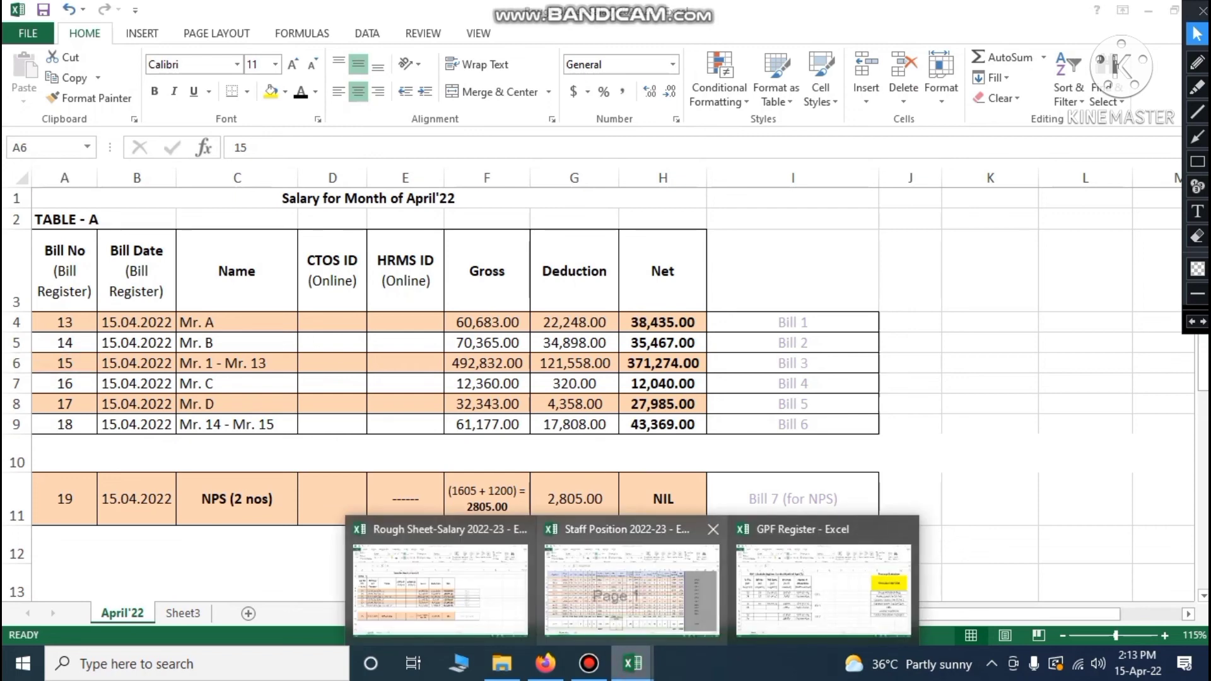
left_click(823, 587)
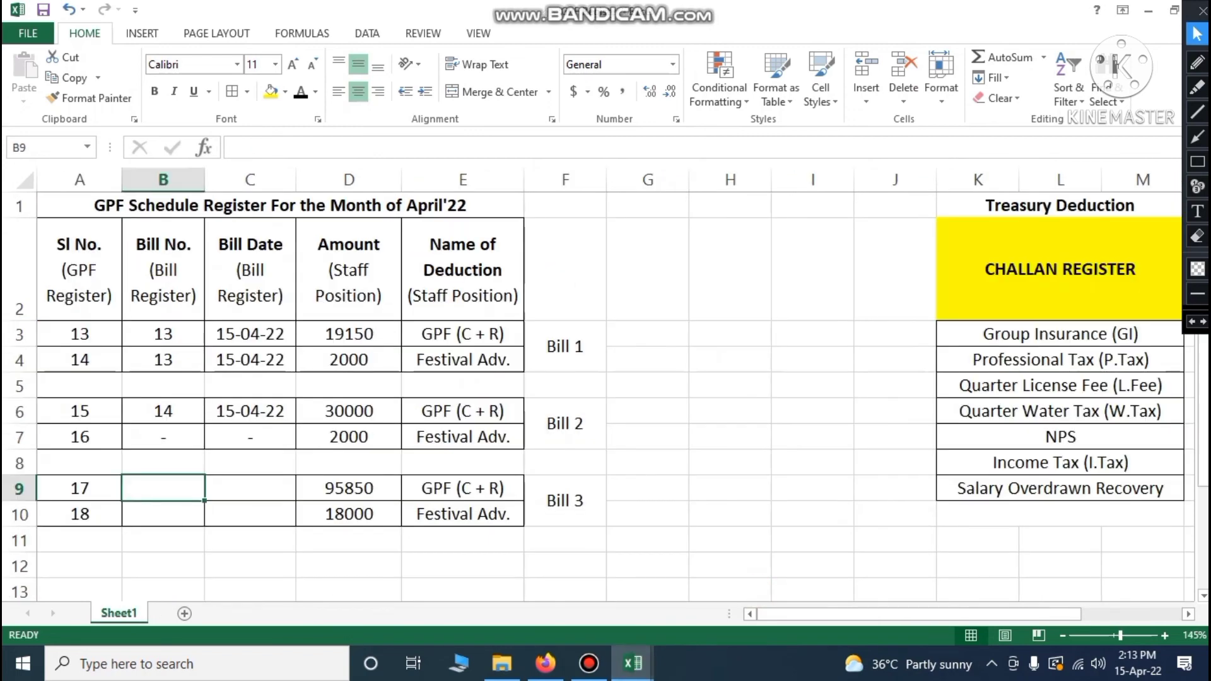
Enter bill number 15 and date 15-04-2022 in B9:C9 and B10:C10
type("15")
key("Tab")
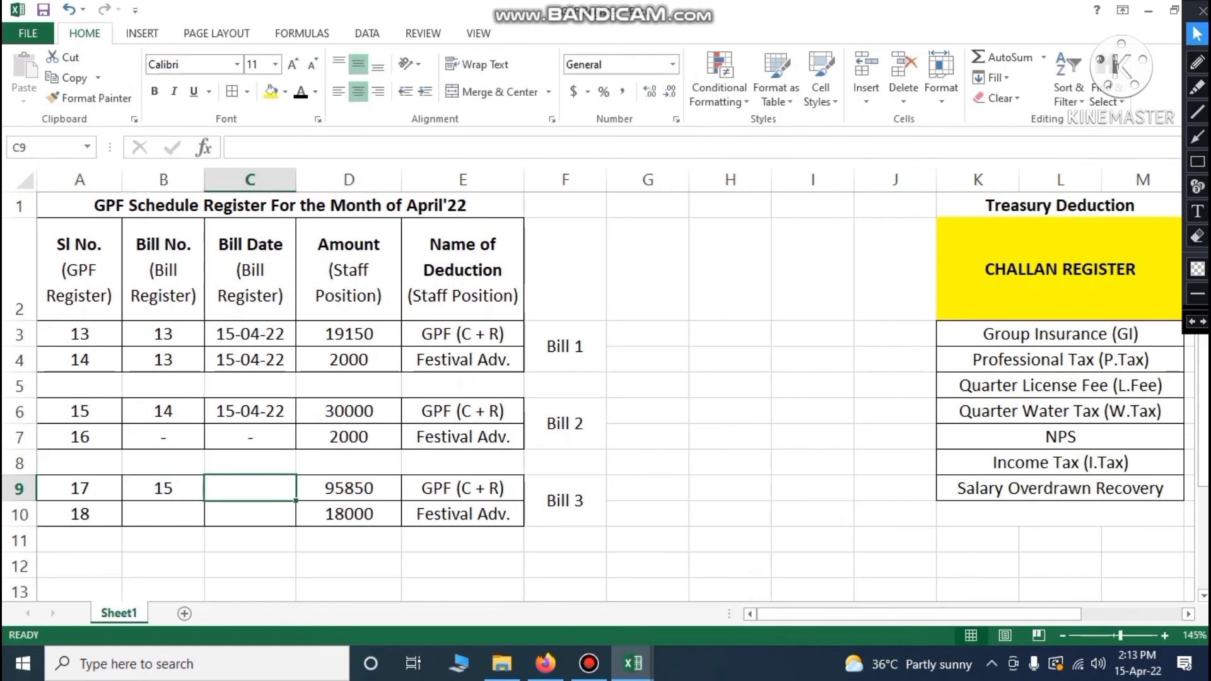
type("15-04-")
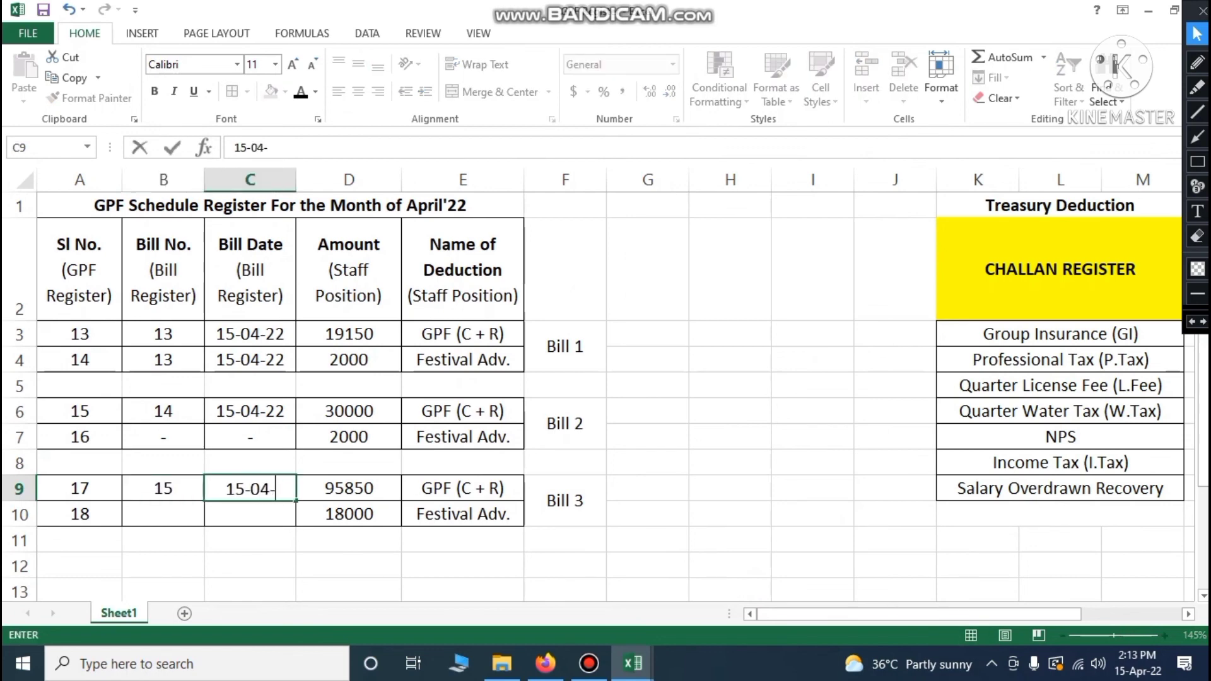
type("2022")
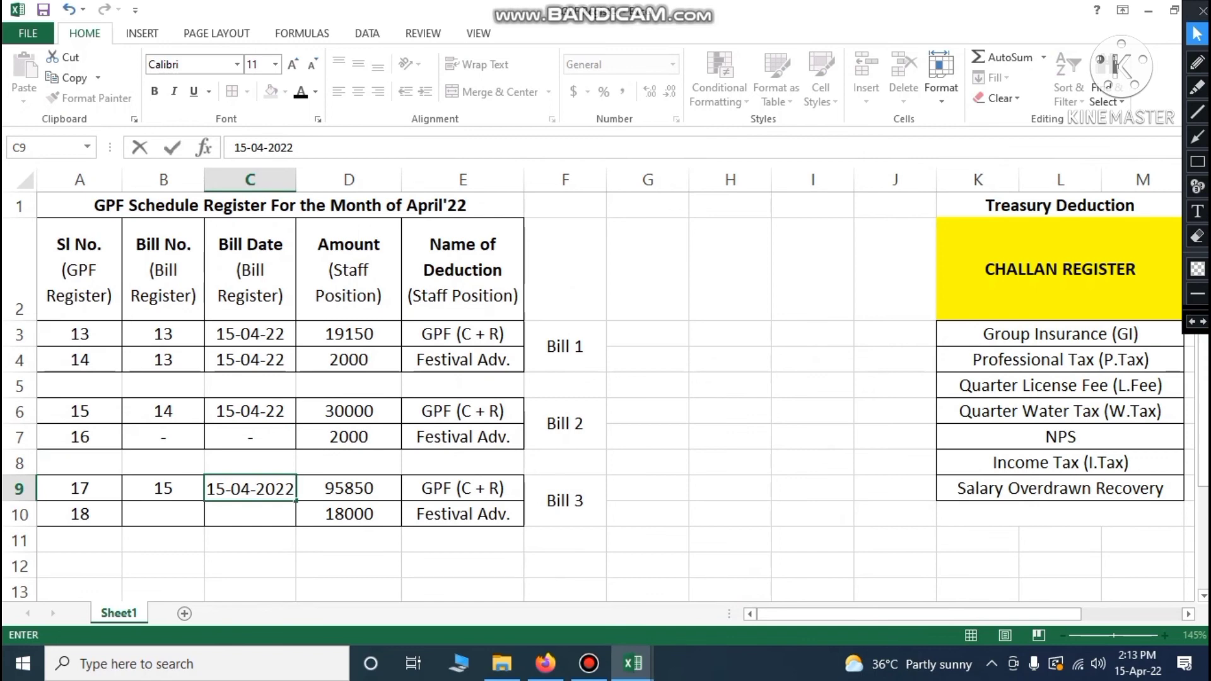
left_click(238, 513)
left_click(184, 514)
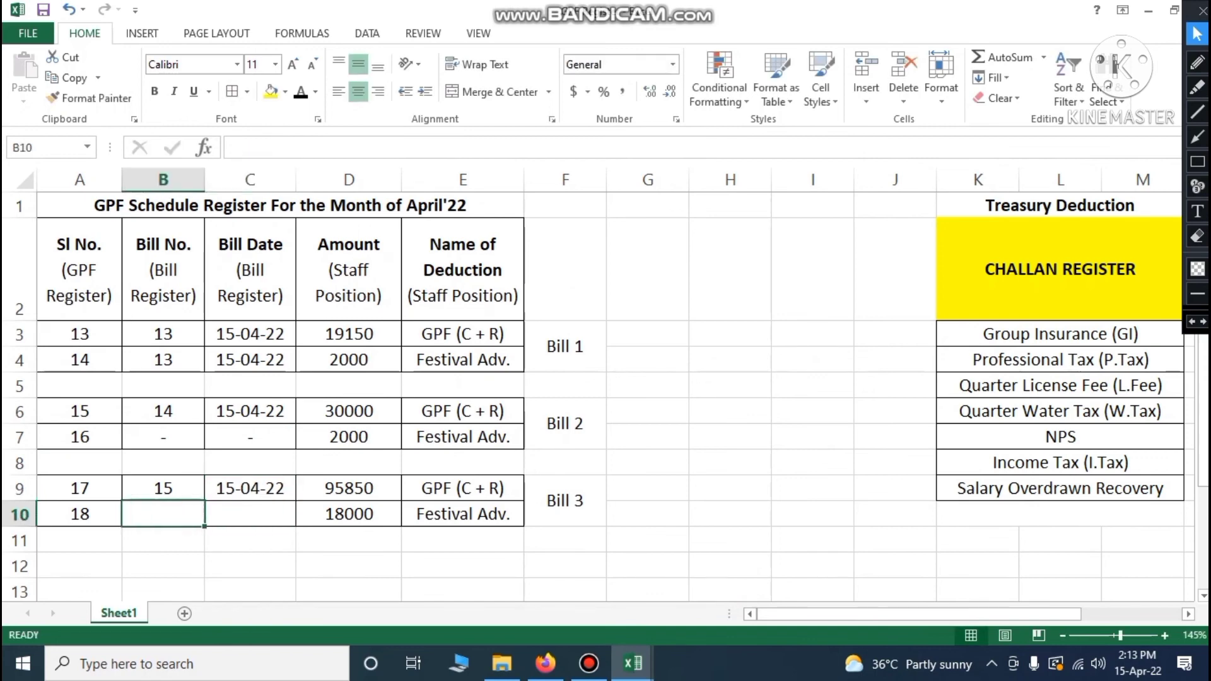
type("15")
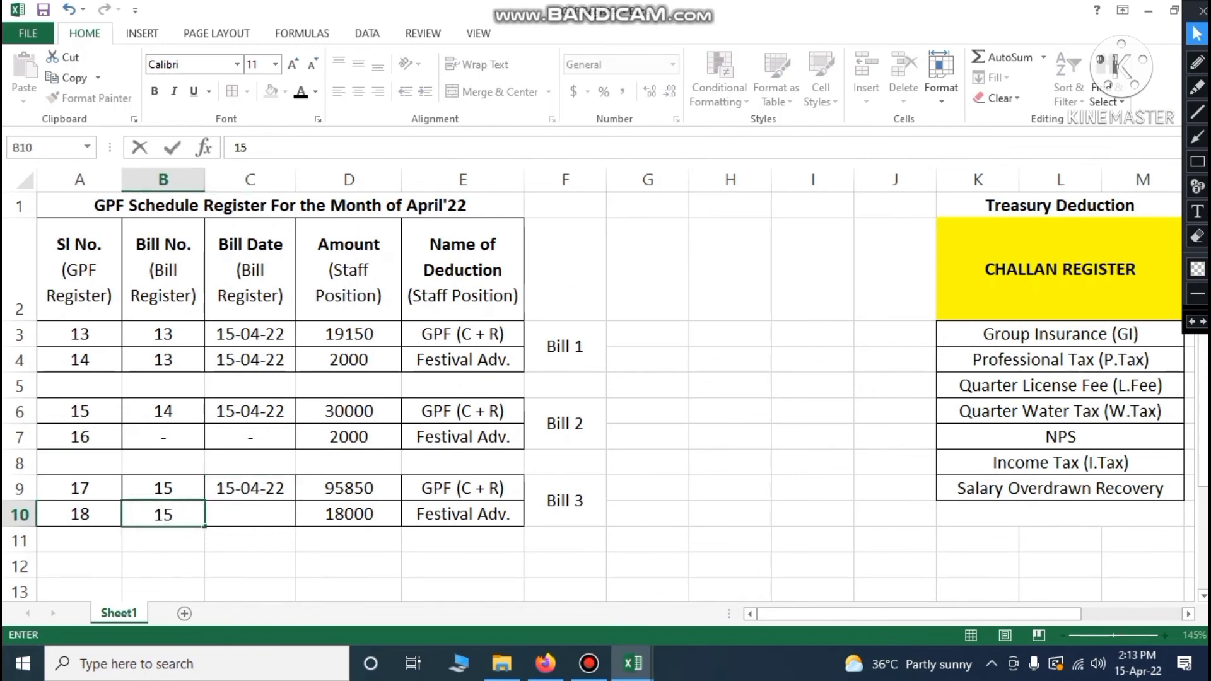
left_click(239, 521)
type("15-04-22")
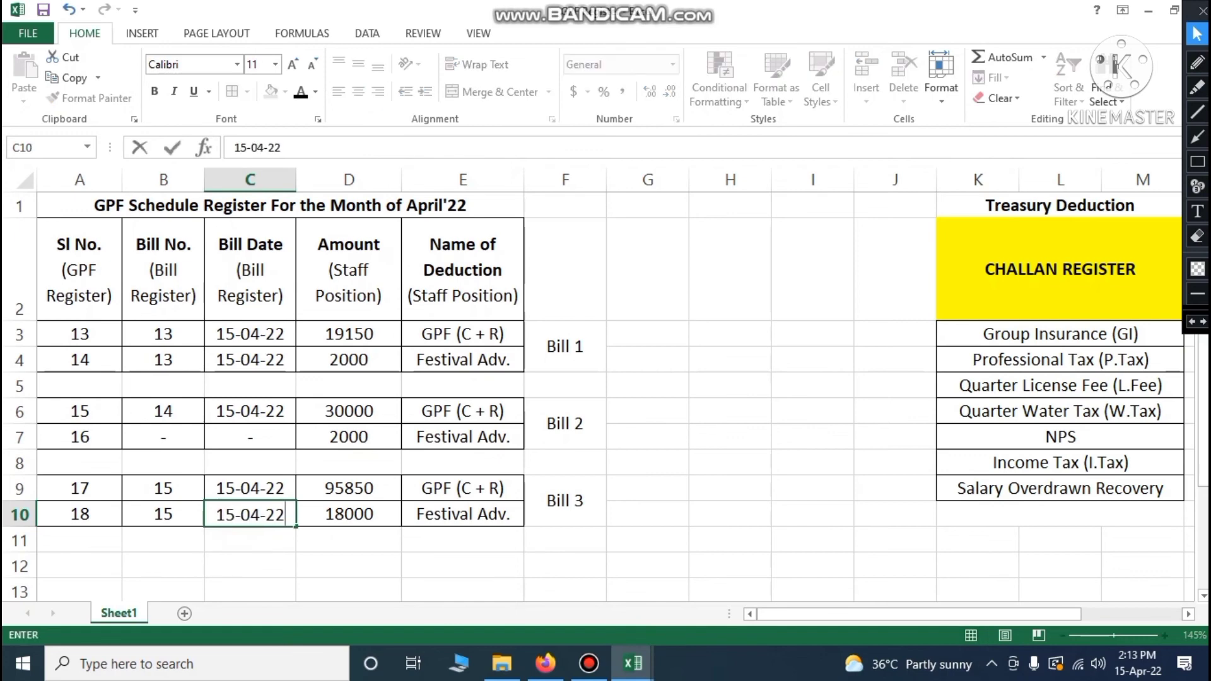
left_click(566, 541)
scroll(565, 540, "down", 1)
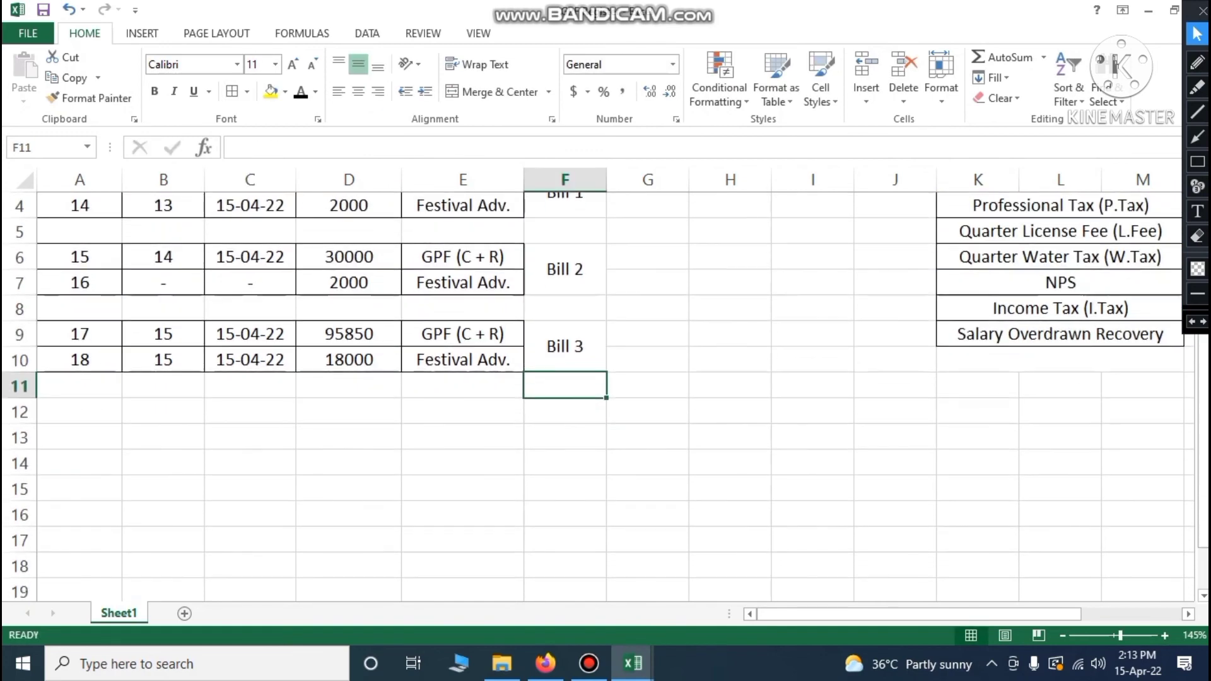
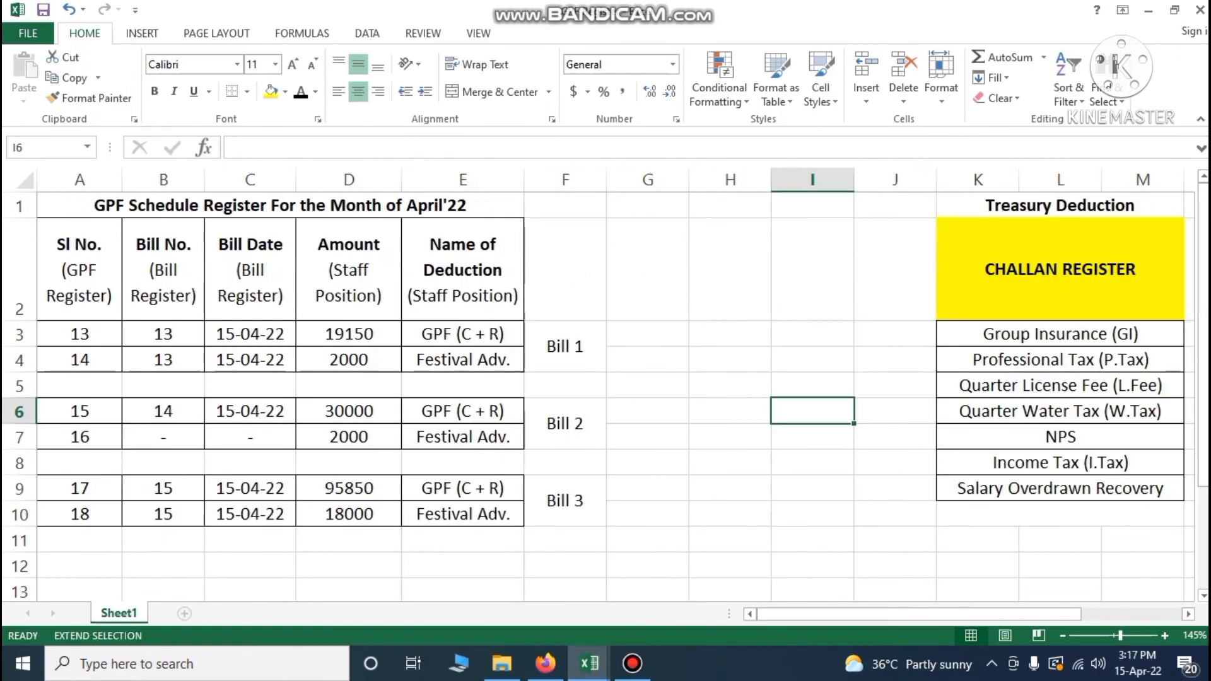
In the Staff Position salary workbook, review Mr. C's combined GPF total and festival advance recovery
left_click(589, 663)
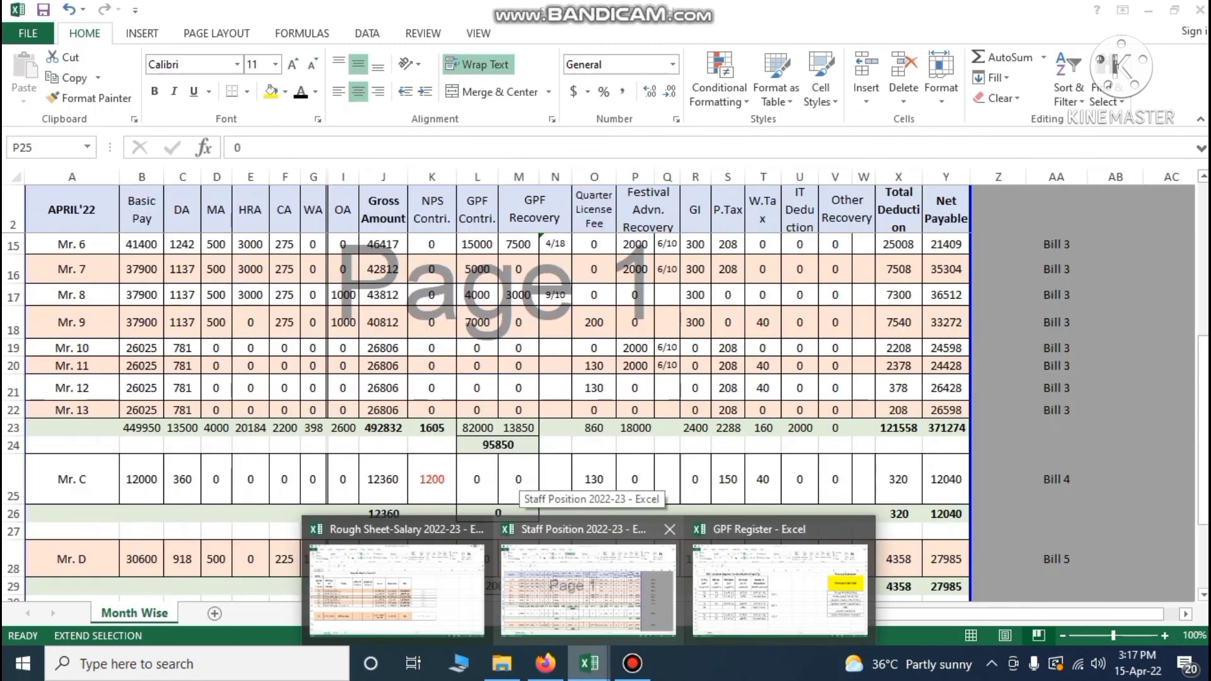
left_click(600, 603)
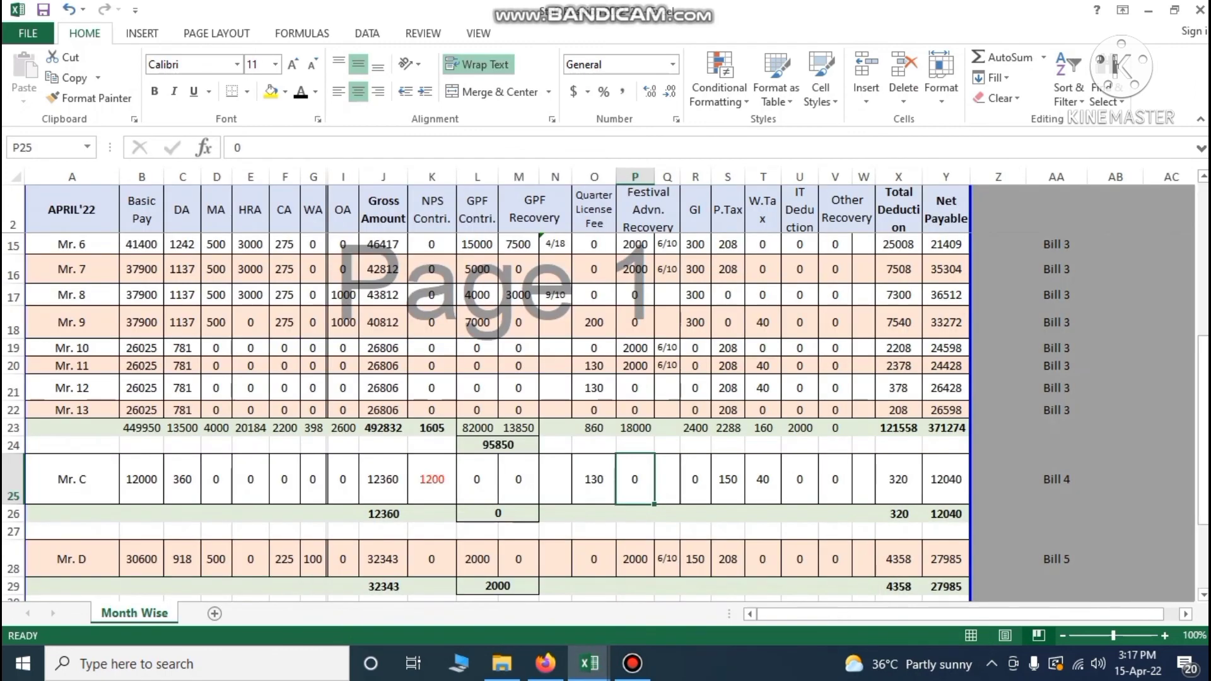
left_click(13, 481)
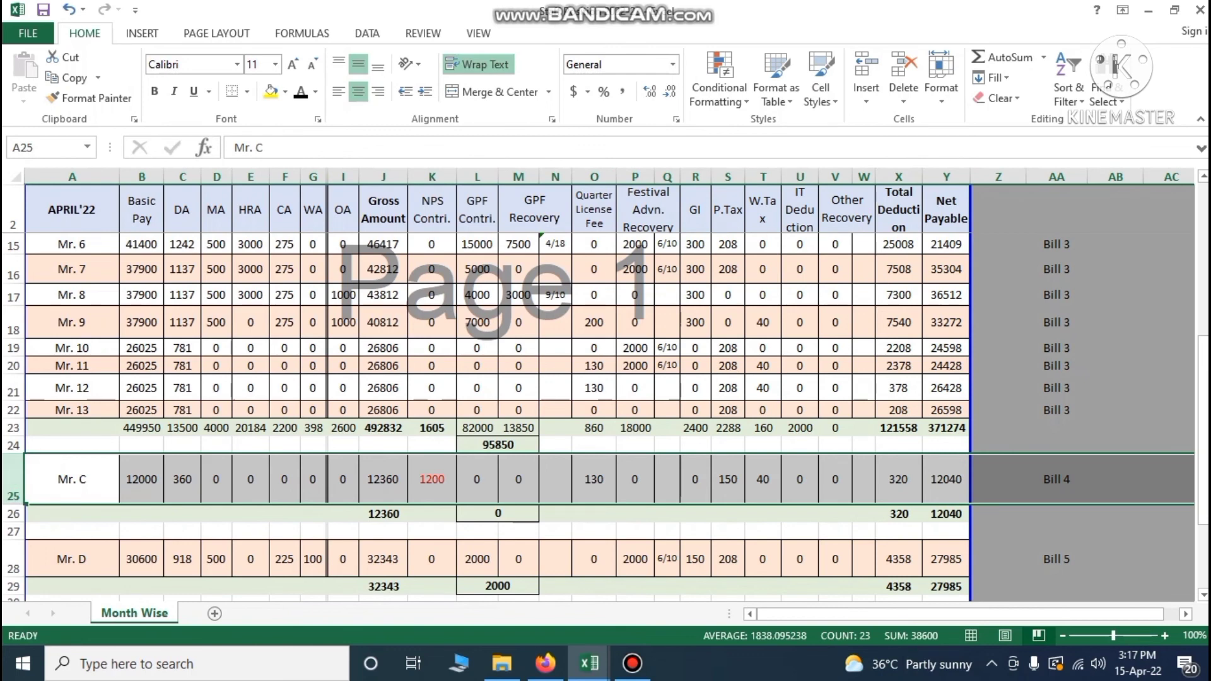
left_click(489, 512)
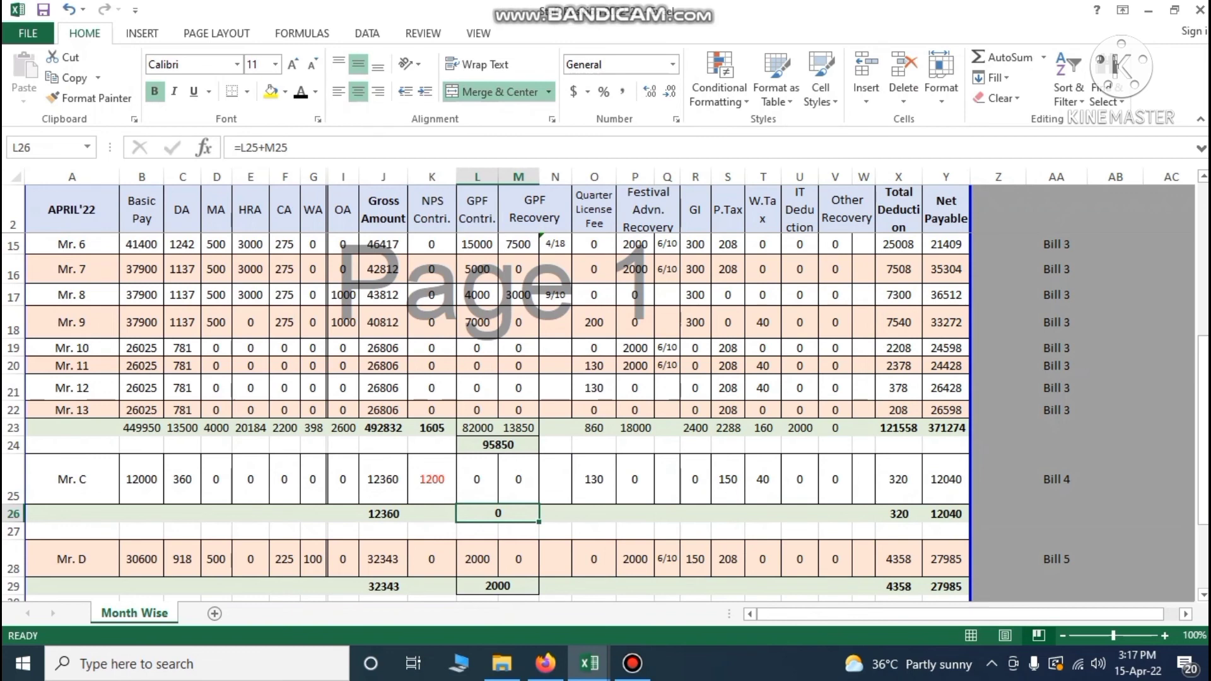
left_click(639, 491)
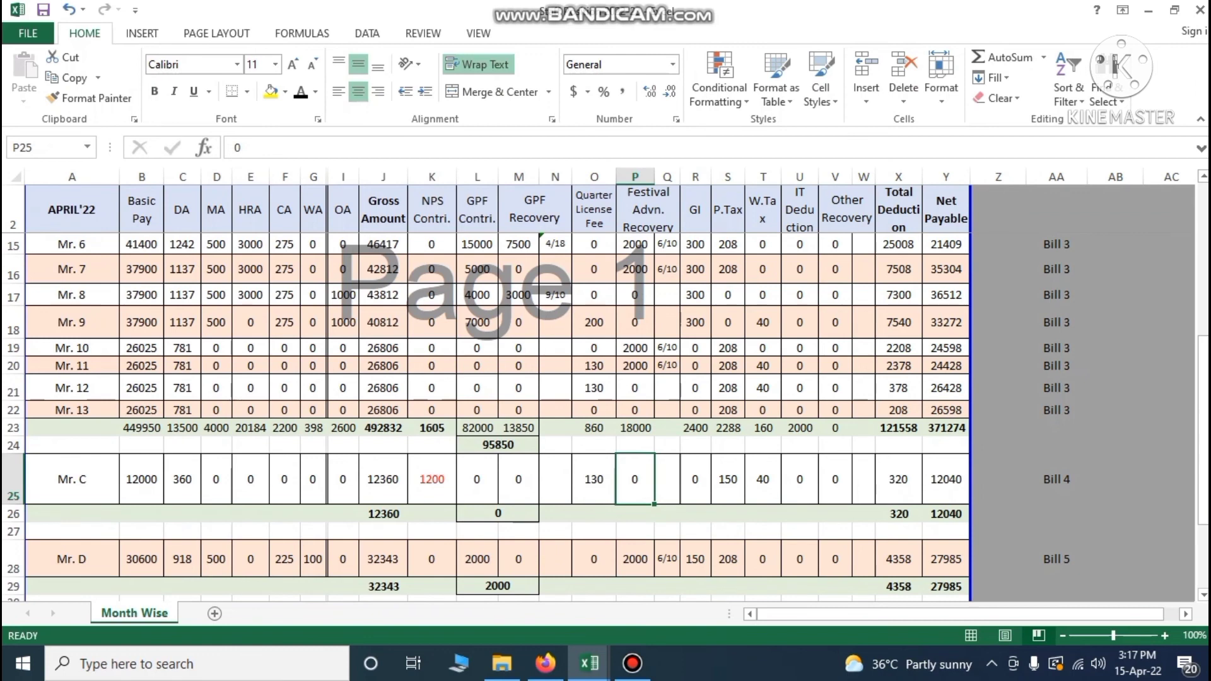
left_click(491, 516)
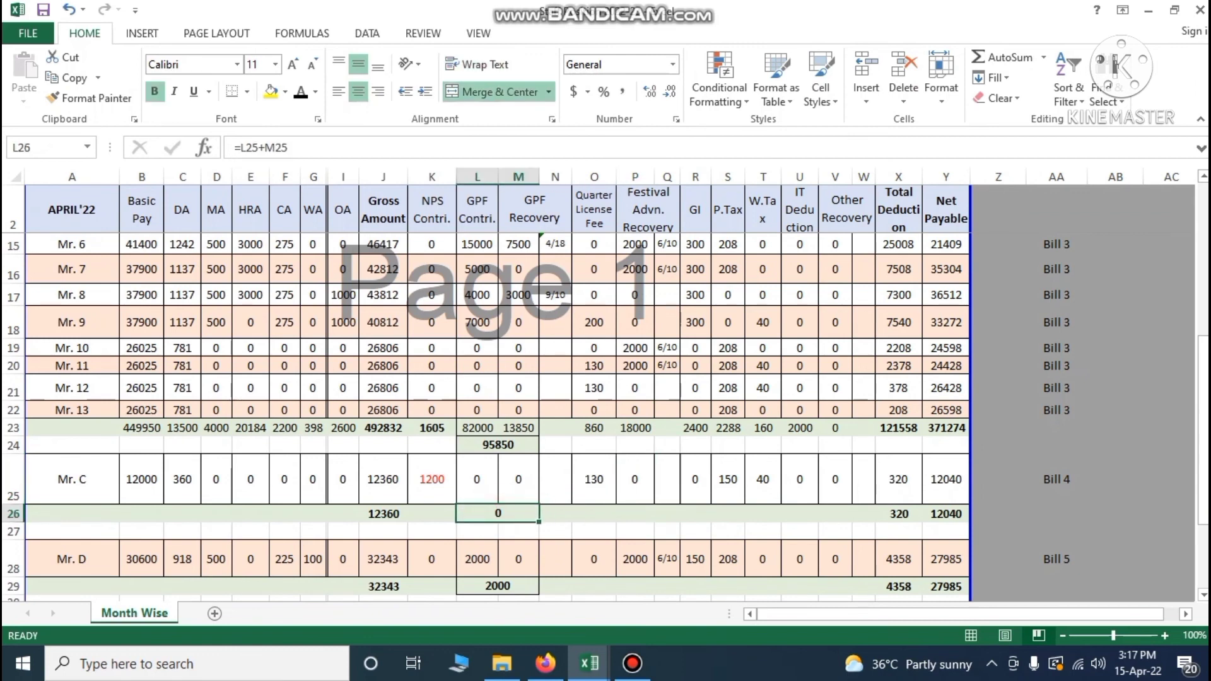
left_click(630, 490)
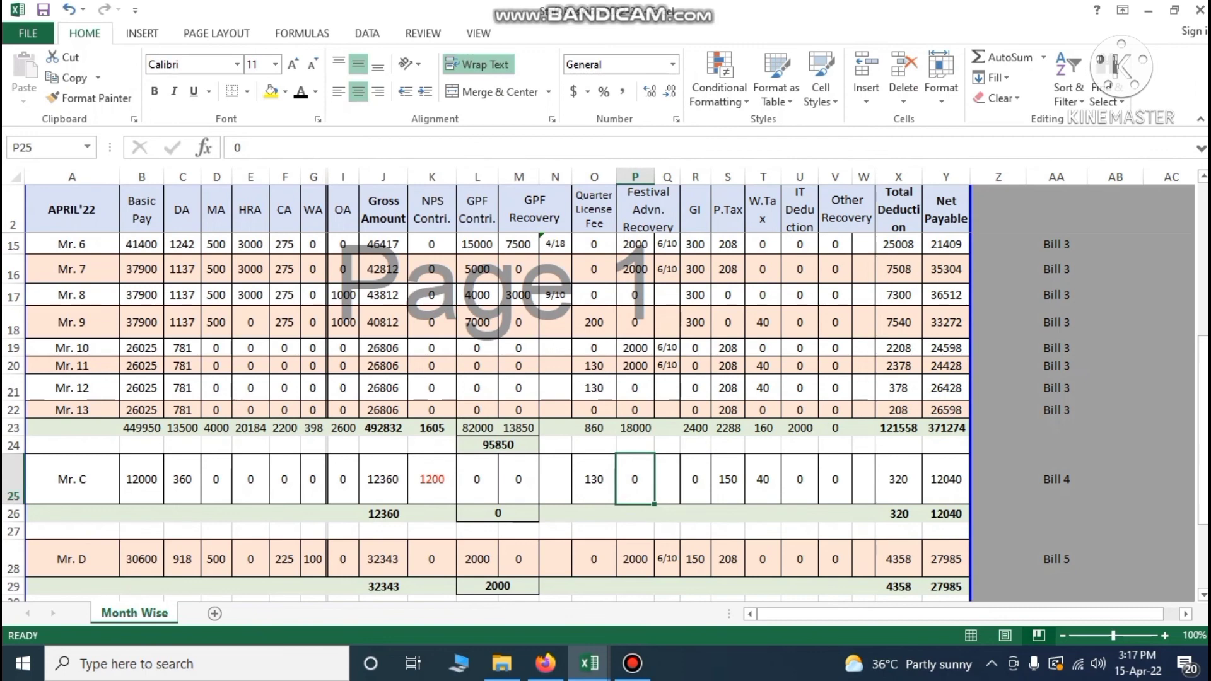
Review Mr. D's GPF contribution of 2000, GPF recovery and festival advance of 2000
scroll(606, 416, "down", 1)
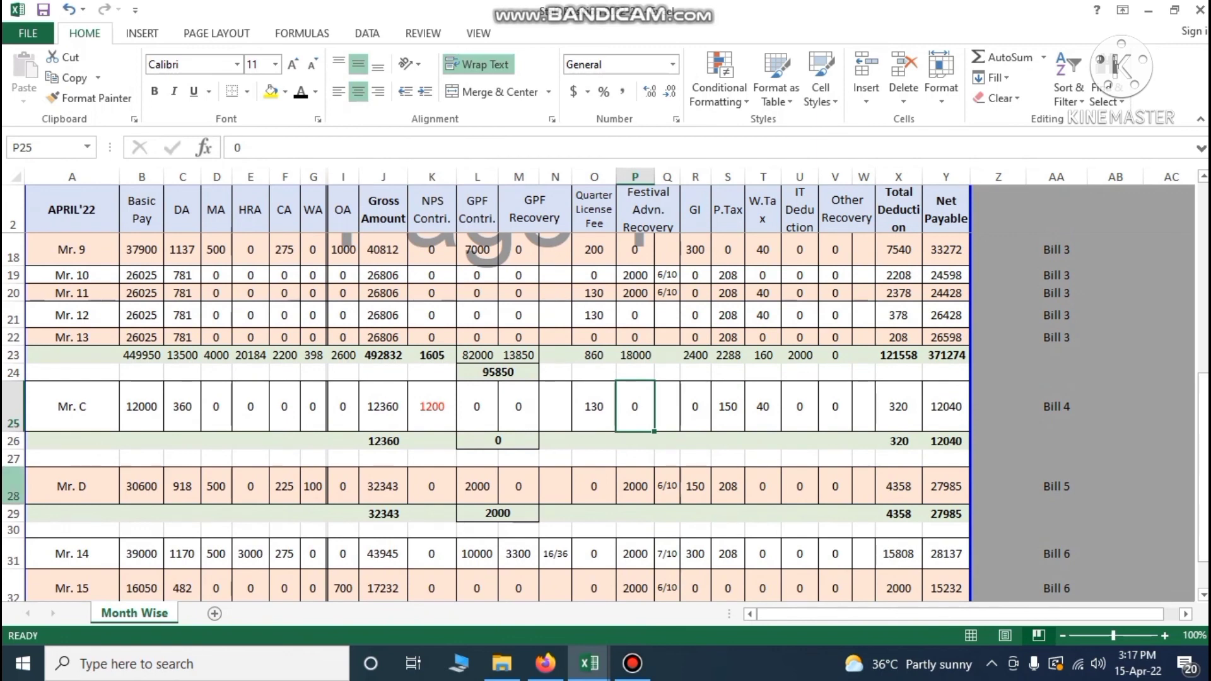
left_click(13, 487)
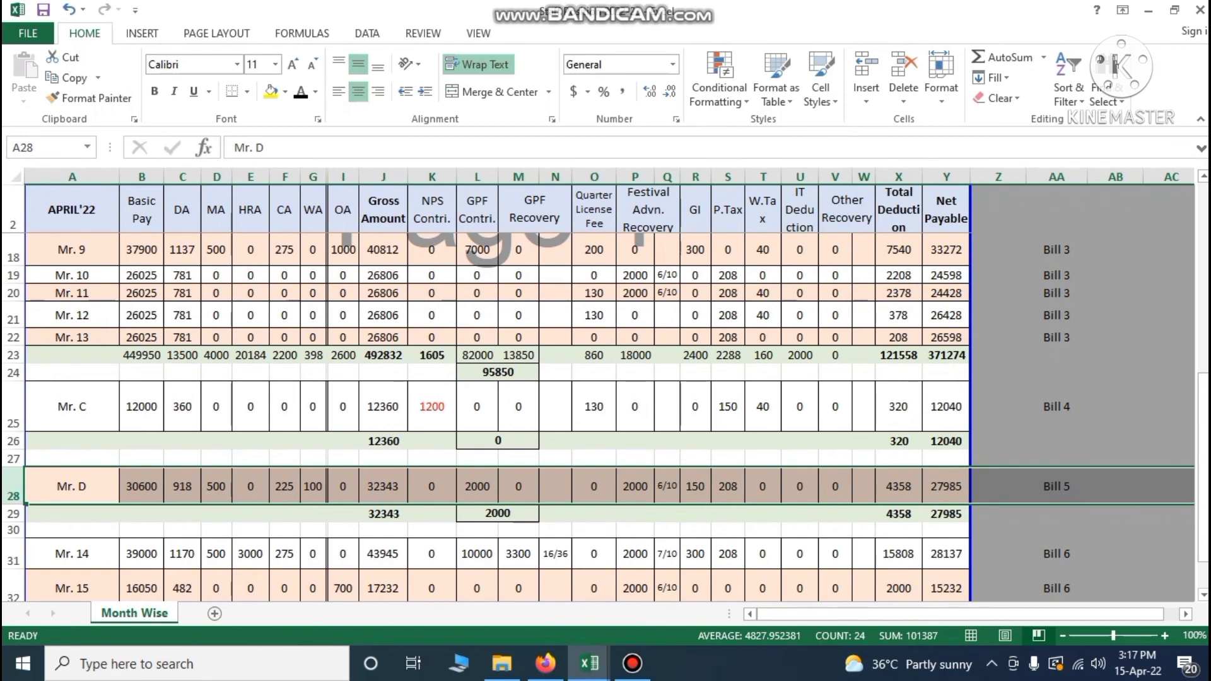
left_click(495, 515)
left_click(477, 485)
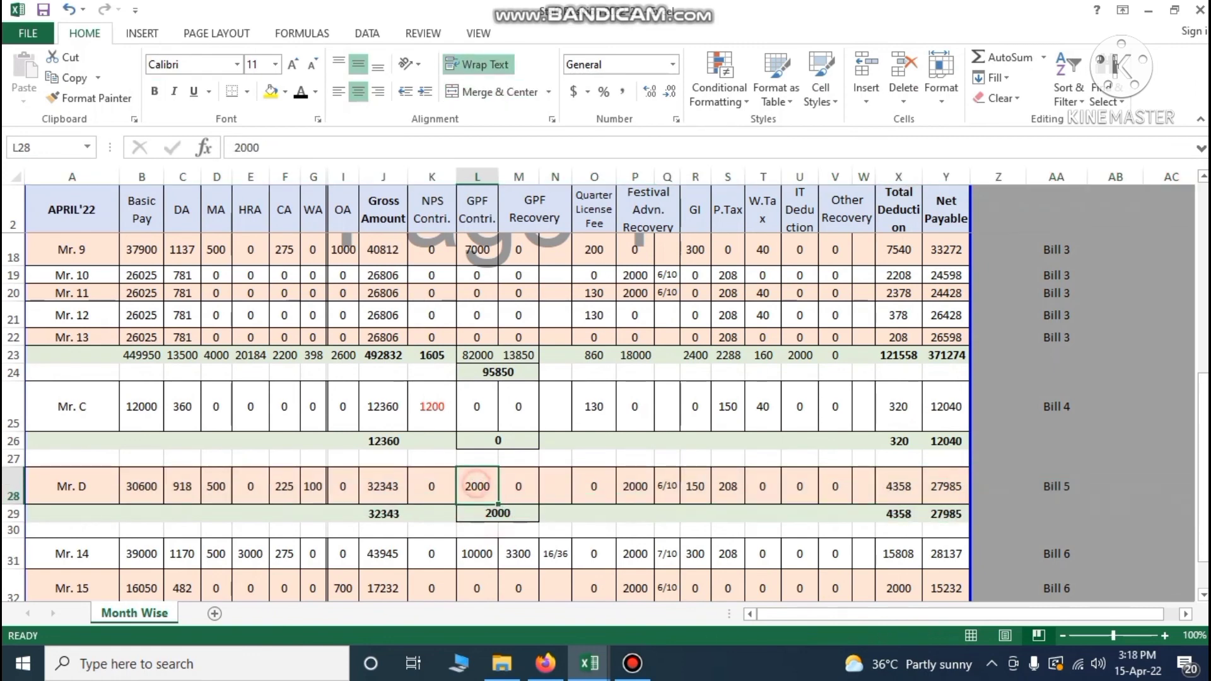
left_click(516, 487)
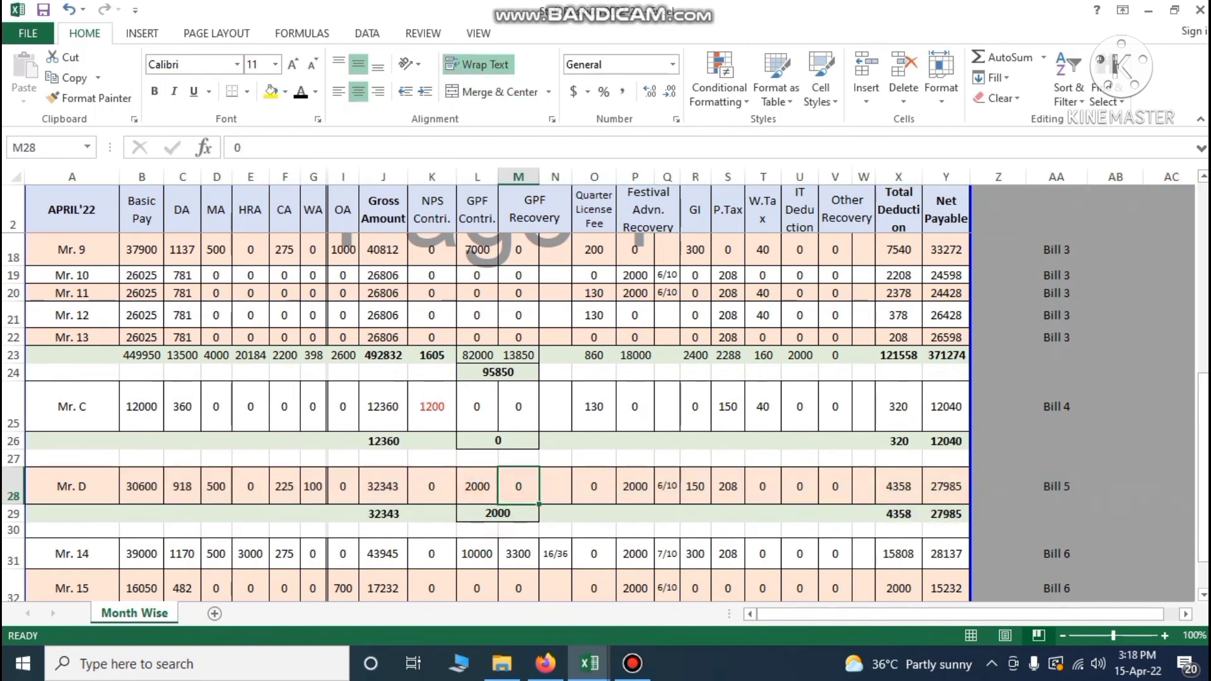
left_click(499, 514)
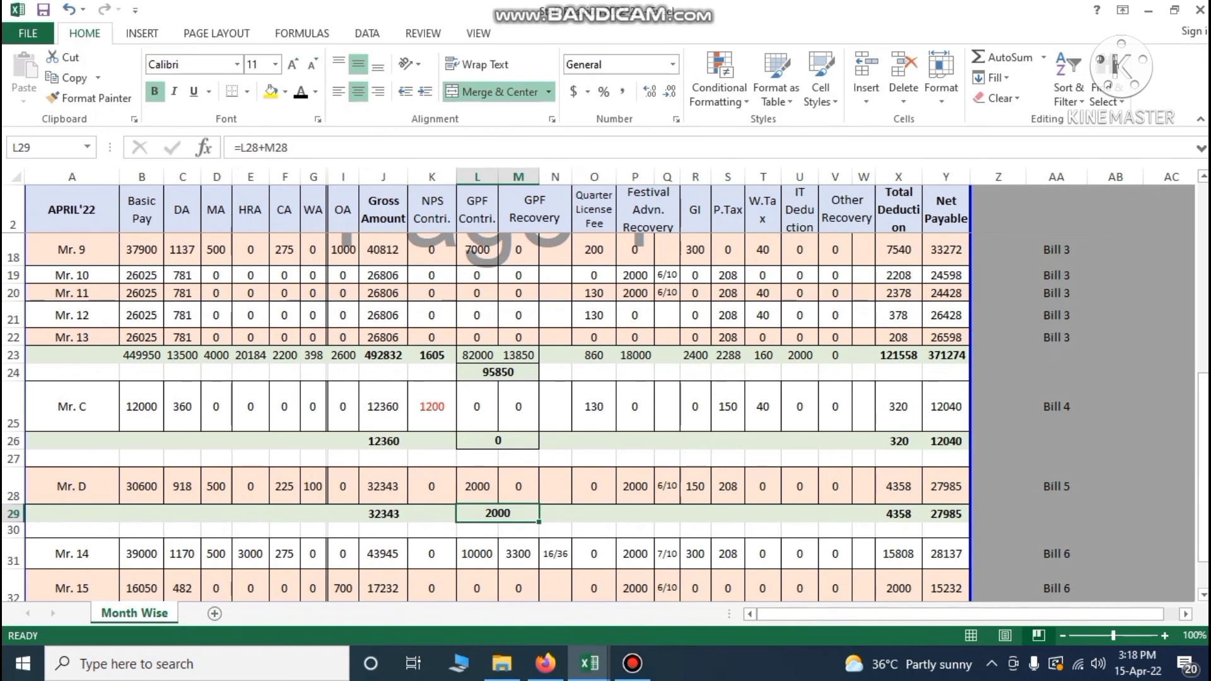
left_click(635, 489)
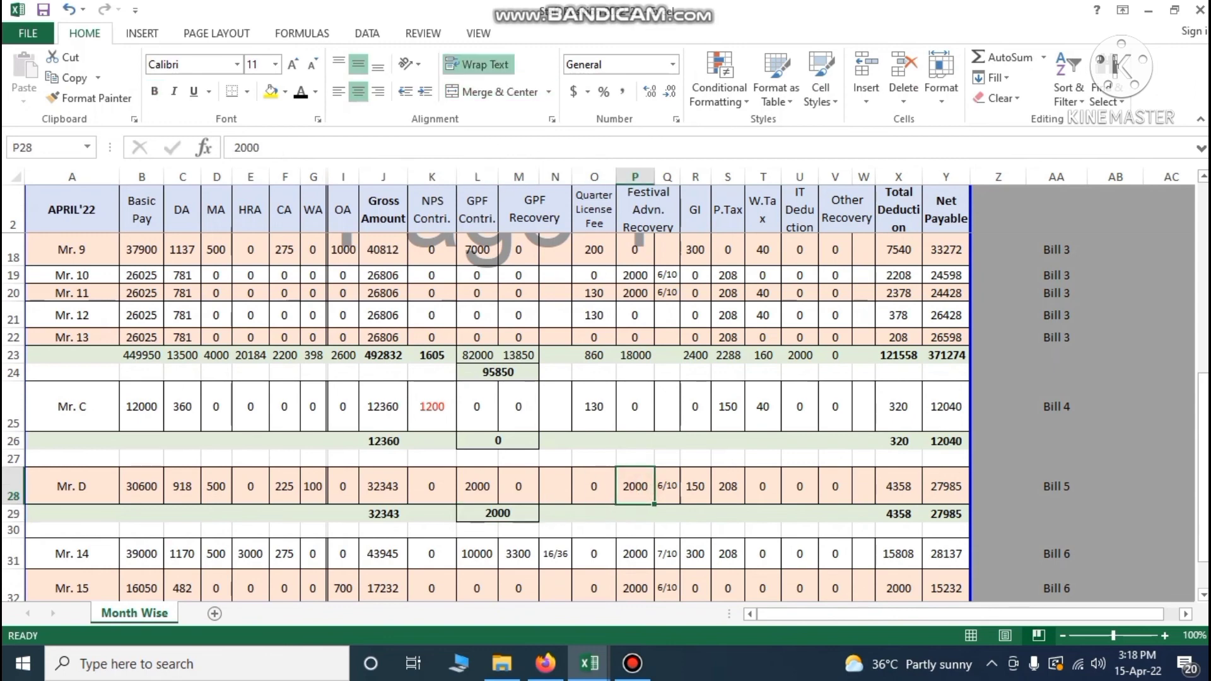
In the GPF Register, enter 2000 with deduction GPF (C) in row 12 and 2000 in D13
mouse_move(590, 663)
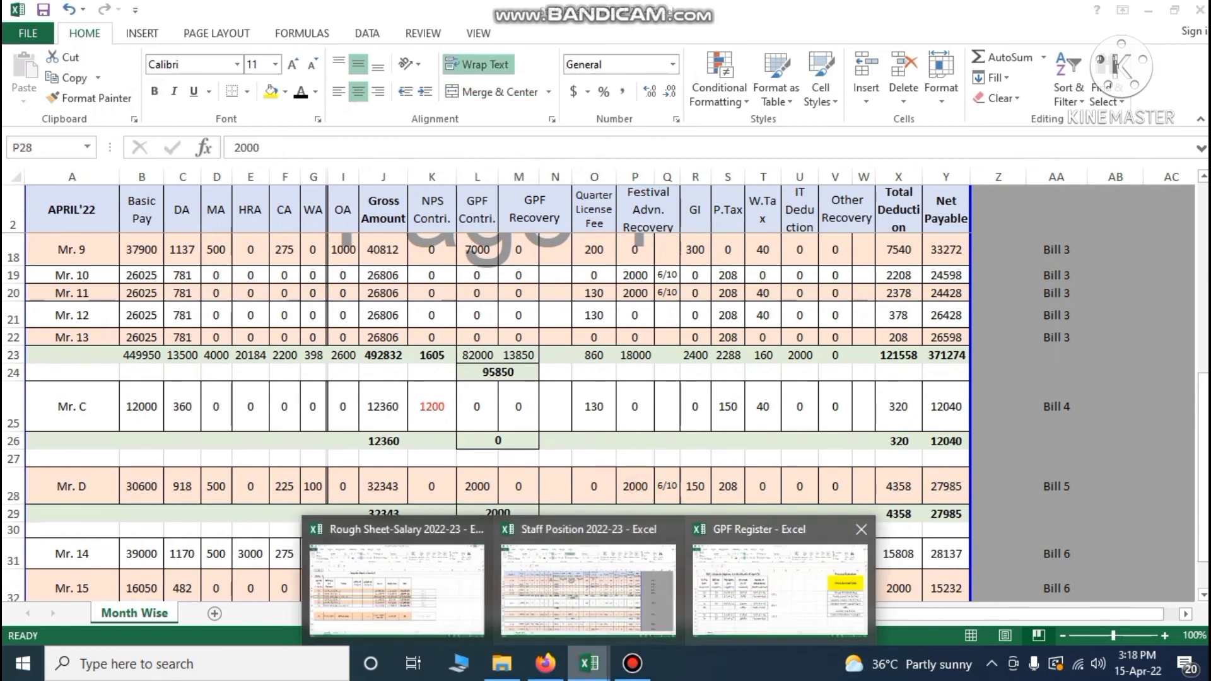
left_click(720, 604)
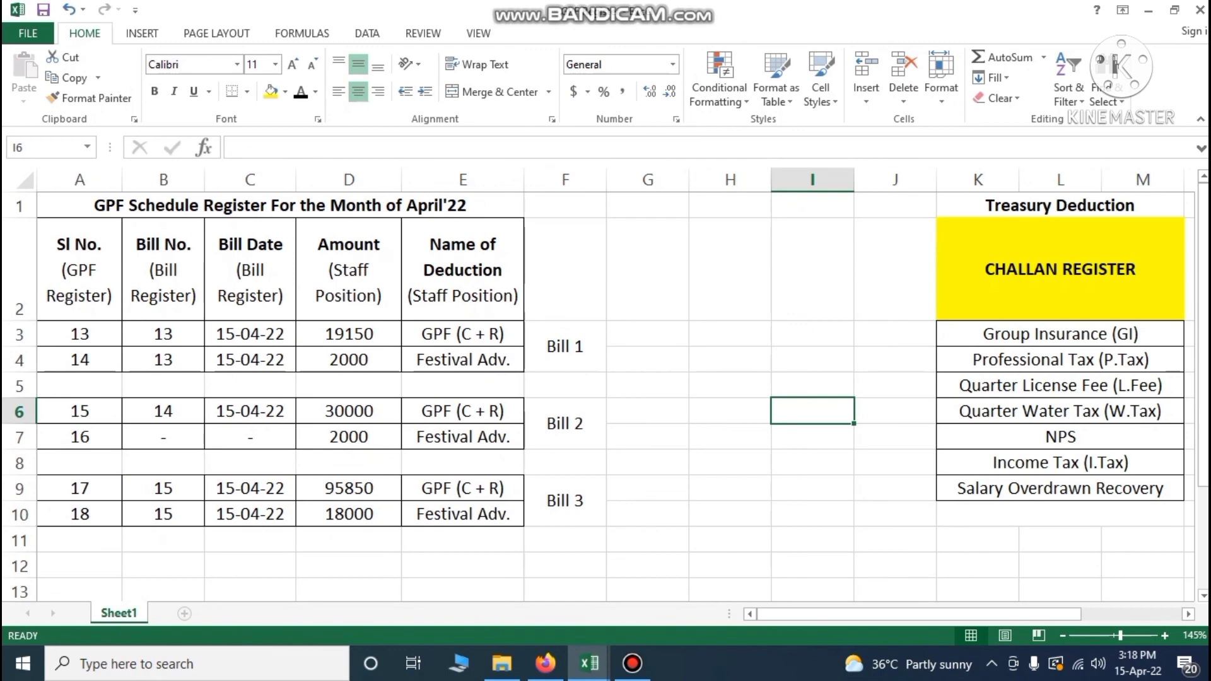
left_click(351, 558)
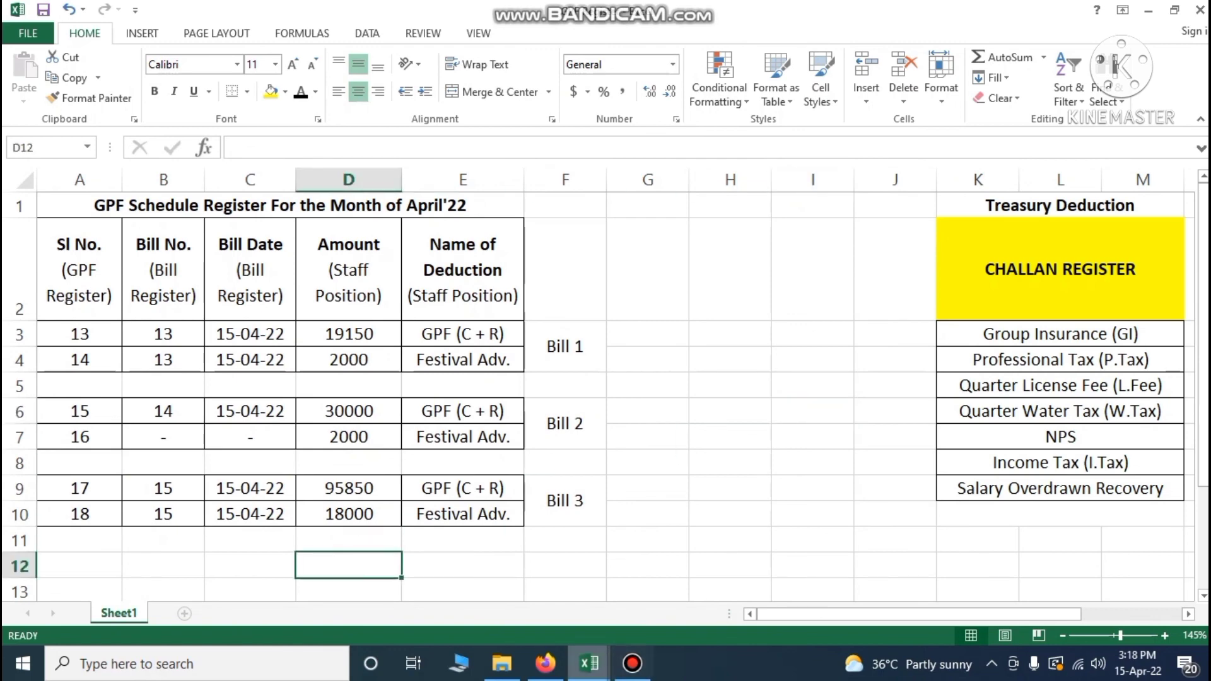
mouse_move(590, 664)
left_click(445, 578)
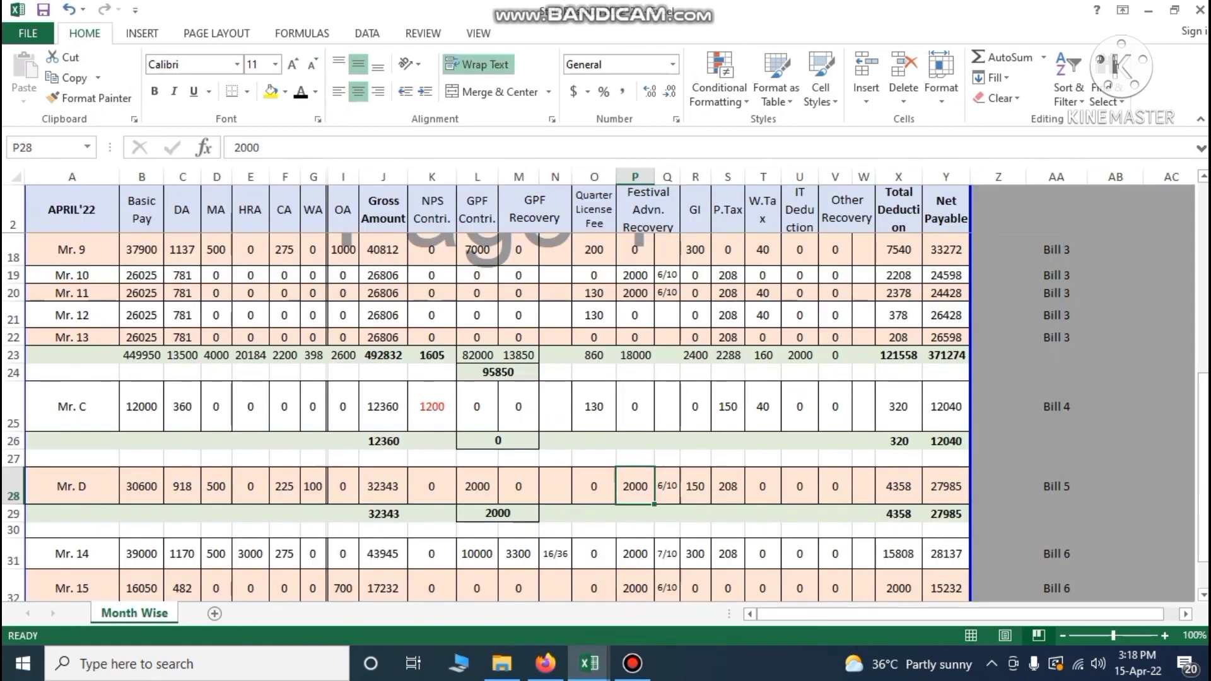
left_click(780, 587)
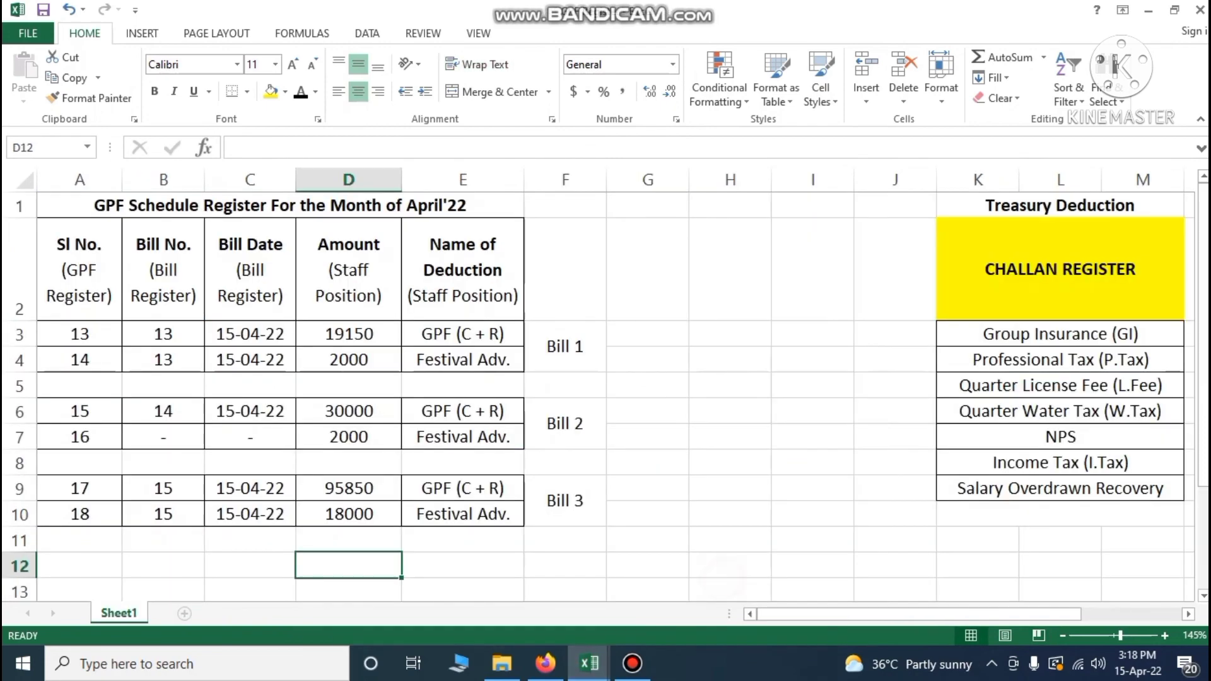
type("2000")
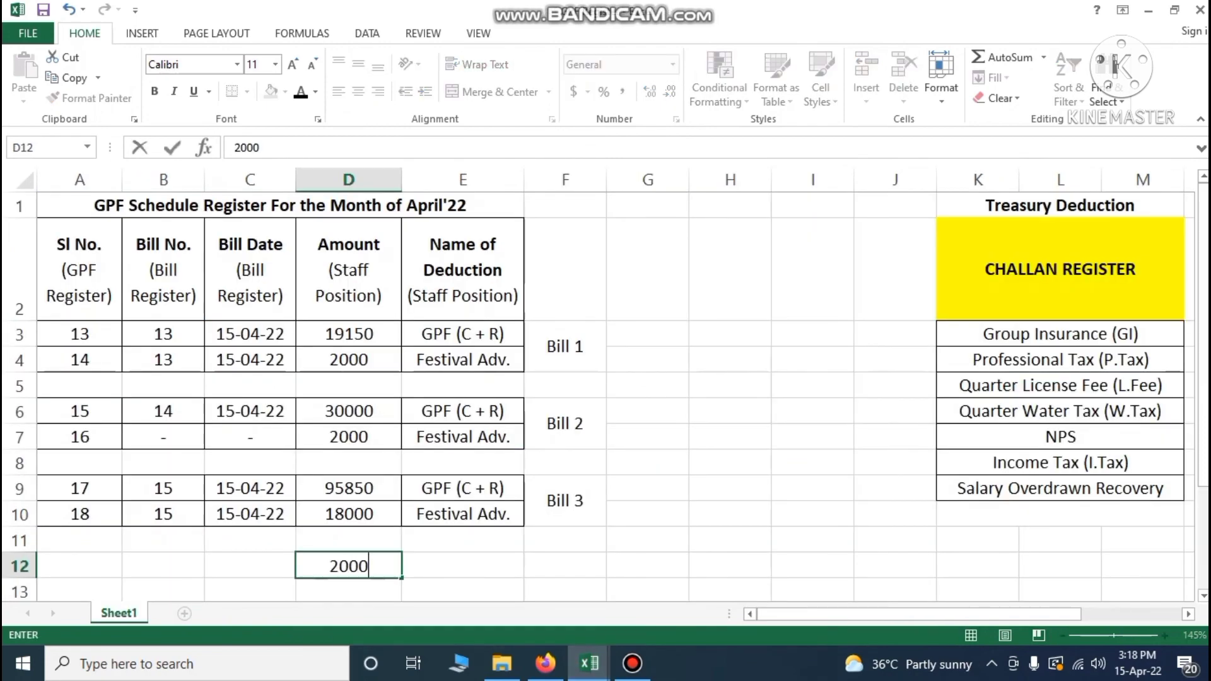
left_click(442, 554)
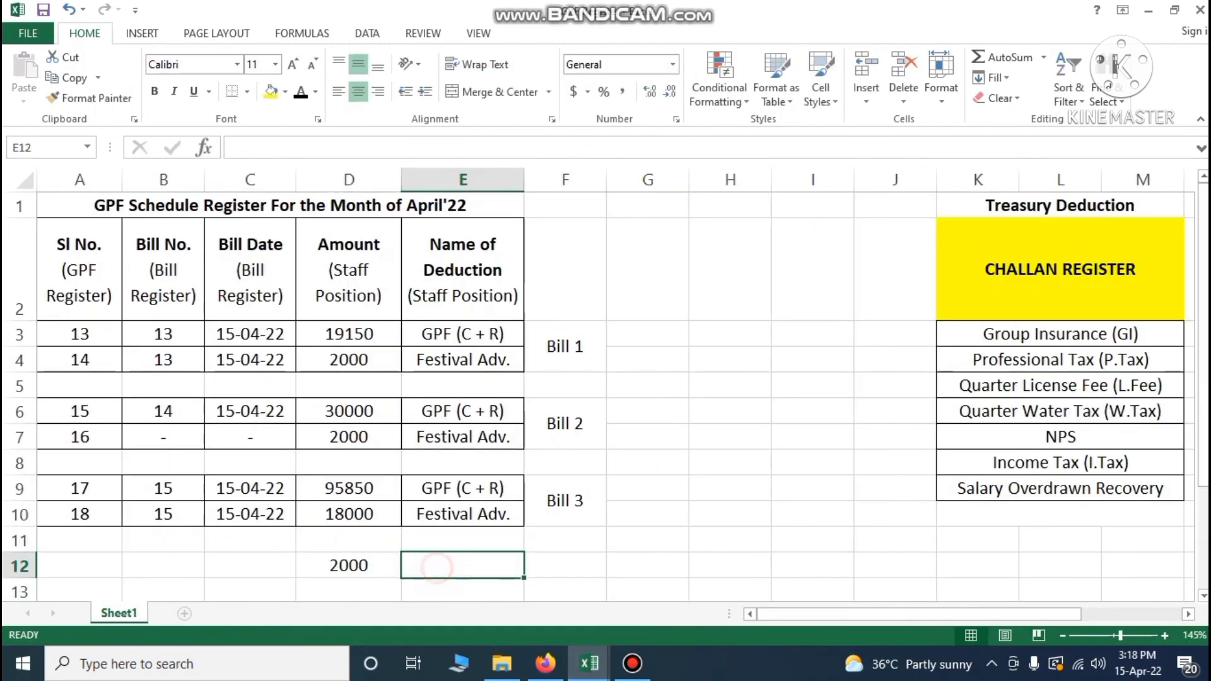
type("G")
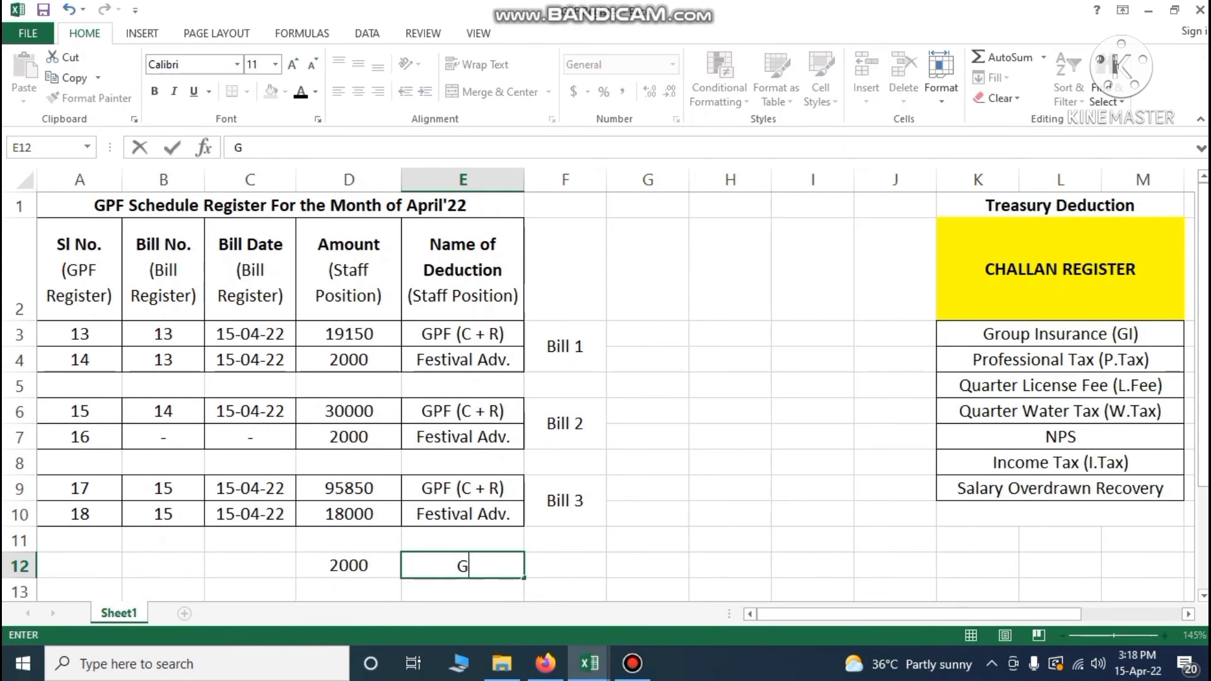
type("PF (C)")
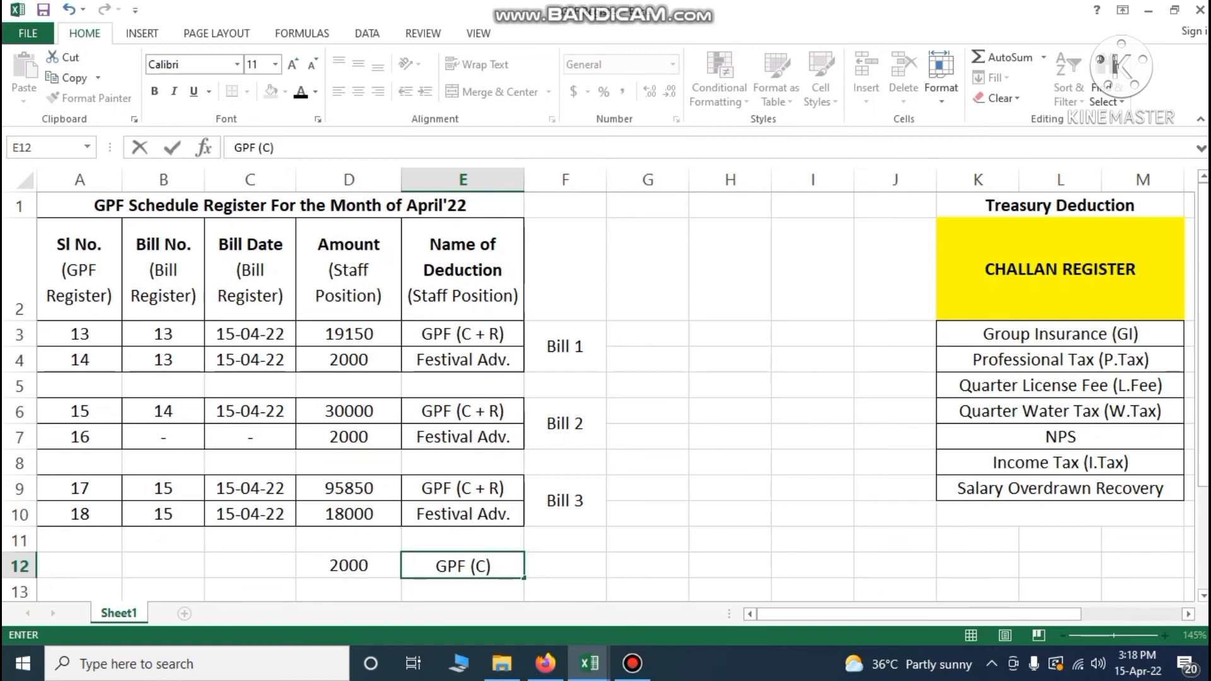
key("Return")
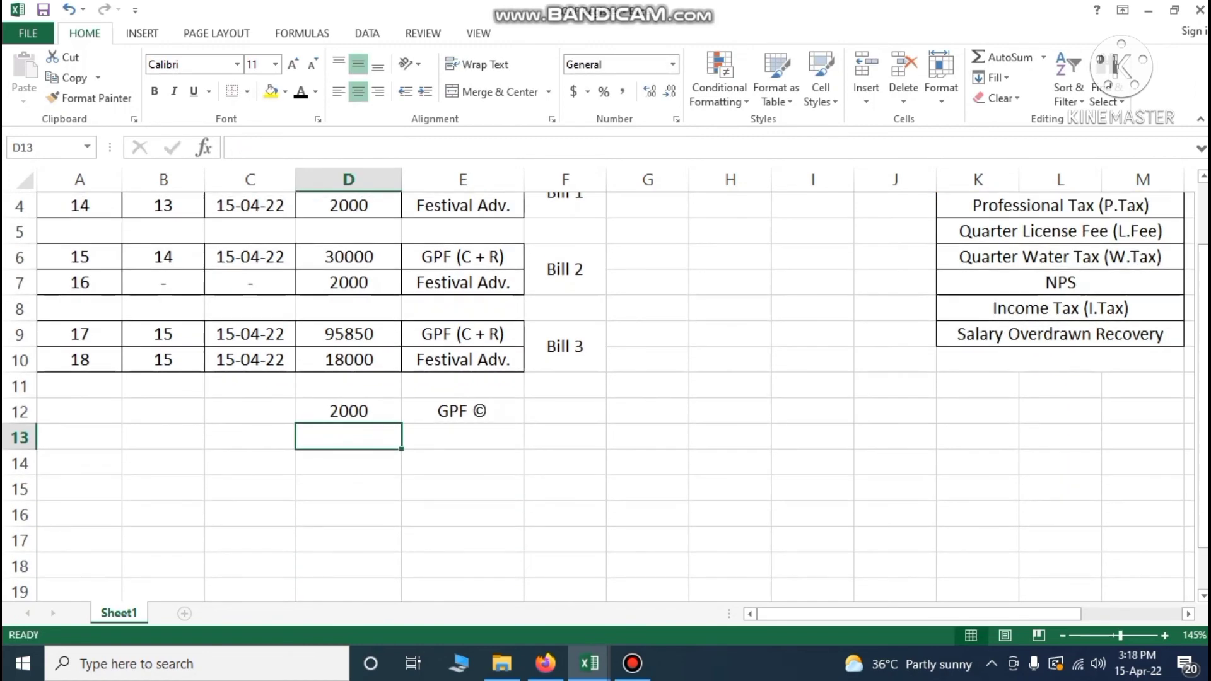
type("2000")
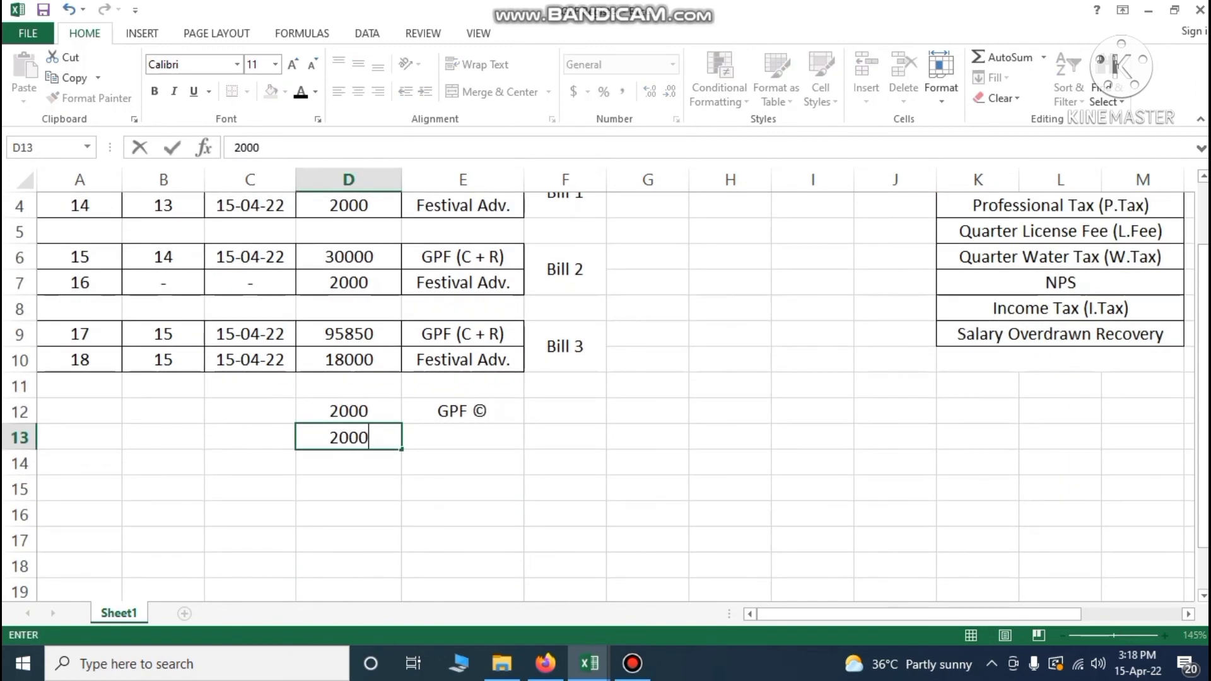
key("Tab")
Copy the Festival Adv. label into E13 and apply All Borders to A12:E13
left_click(458, 361)
key("ctrl+c")
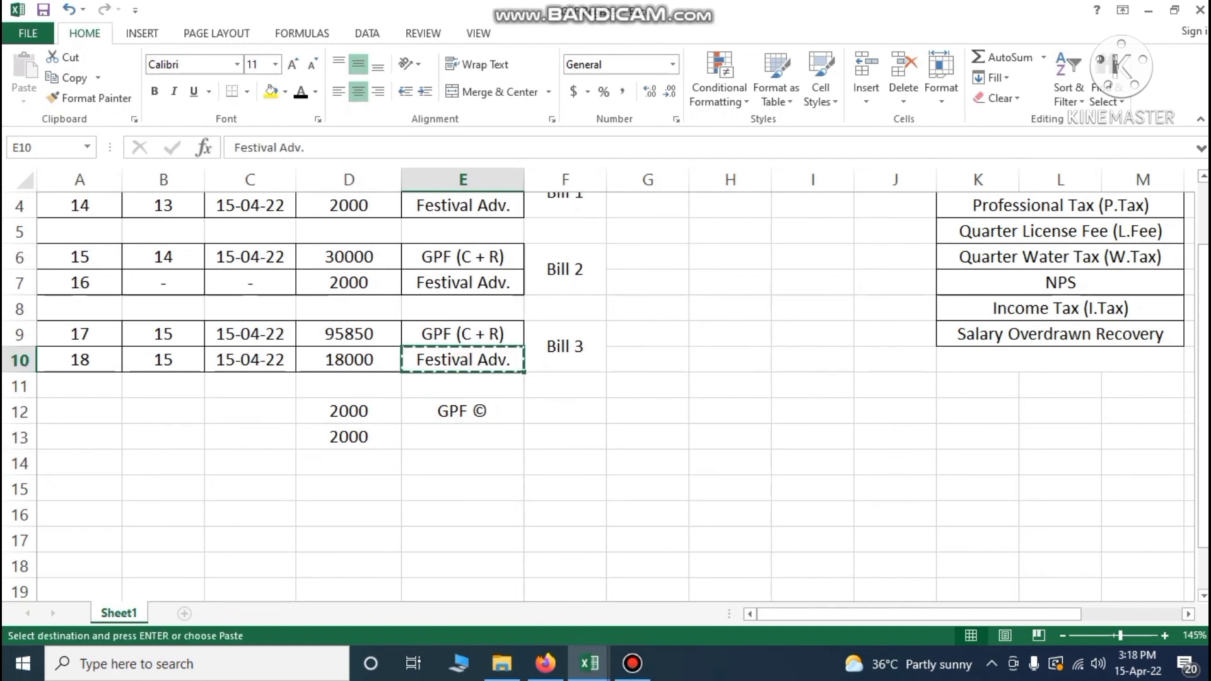
left_click(451, 431)
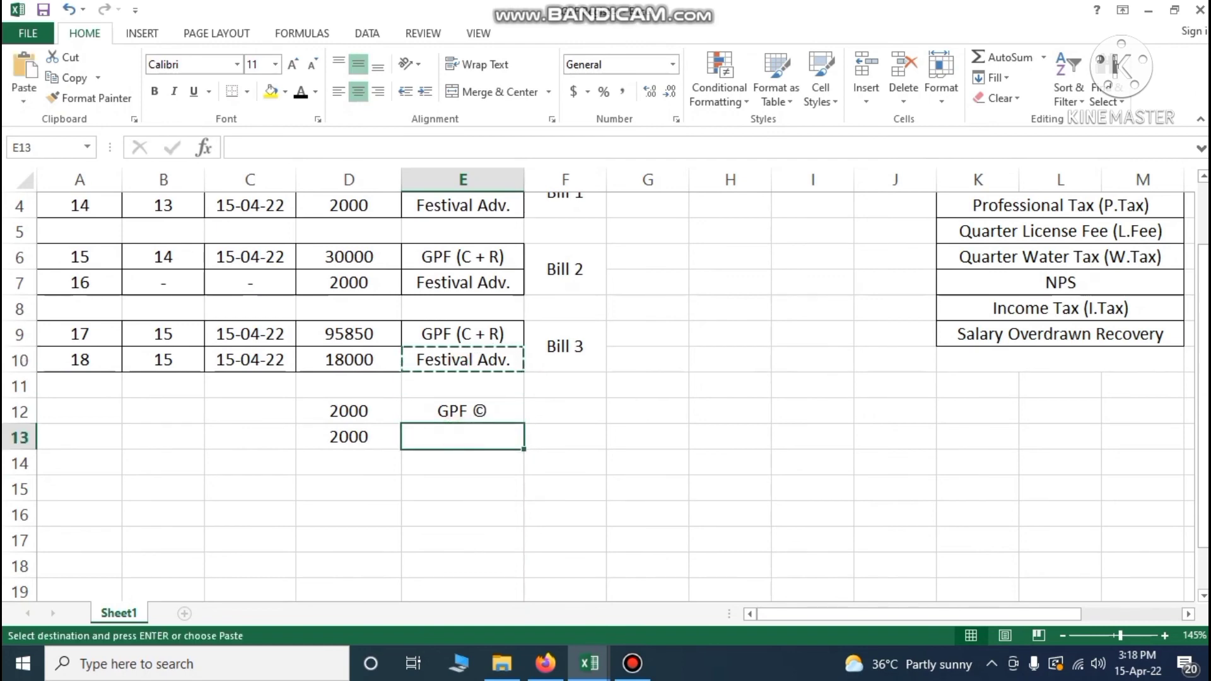
key("ctrl+v")
left_click_drag(44, 411, 463, 437)
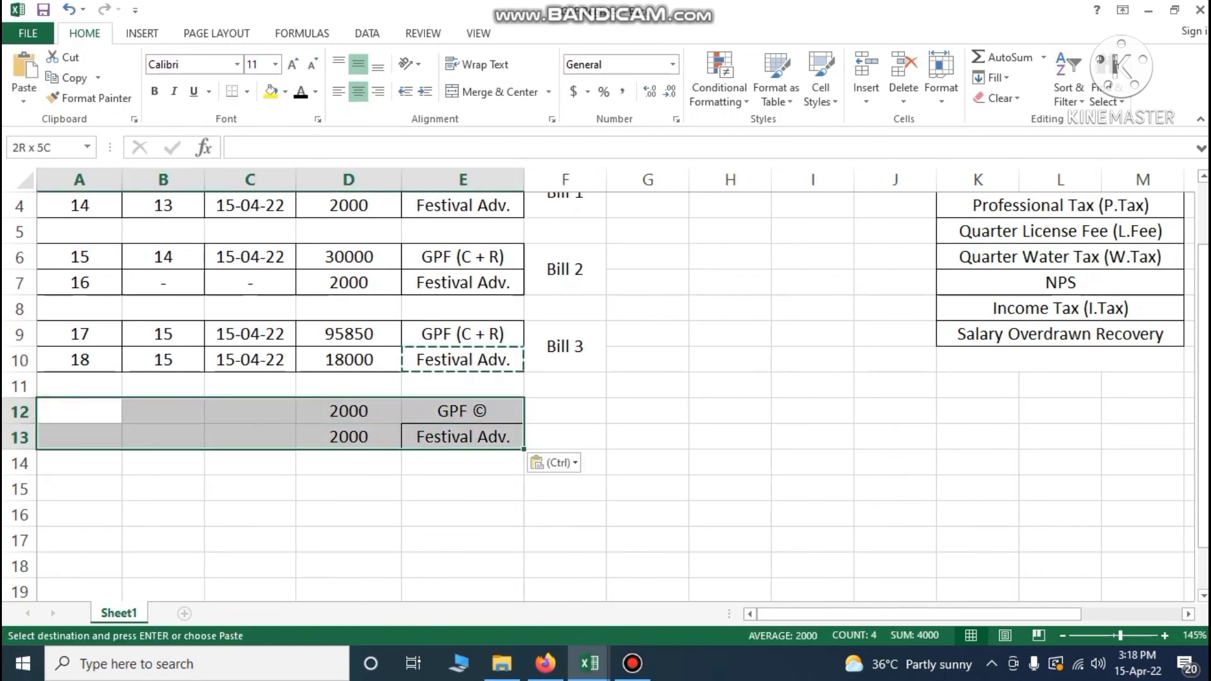
left_click(247, 91)
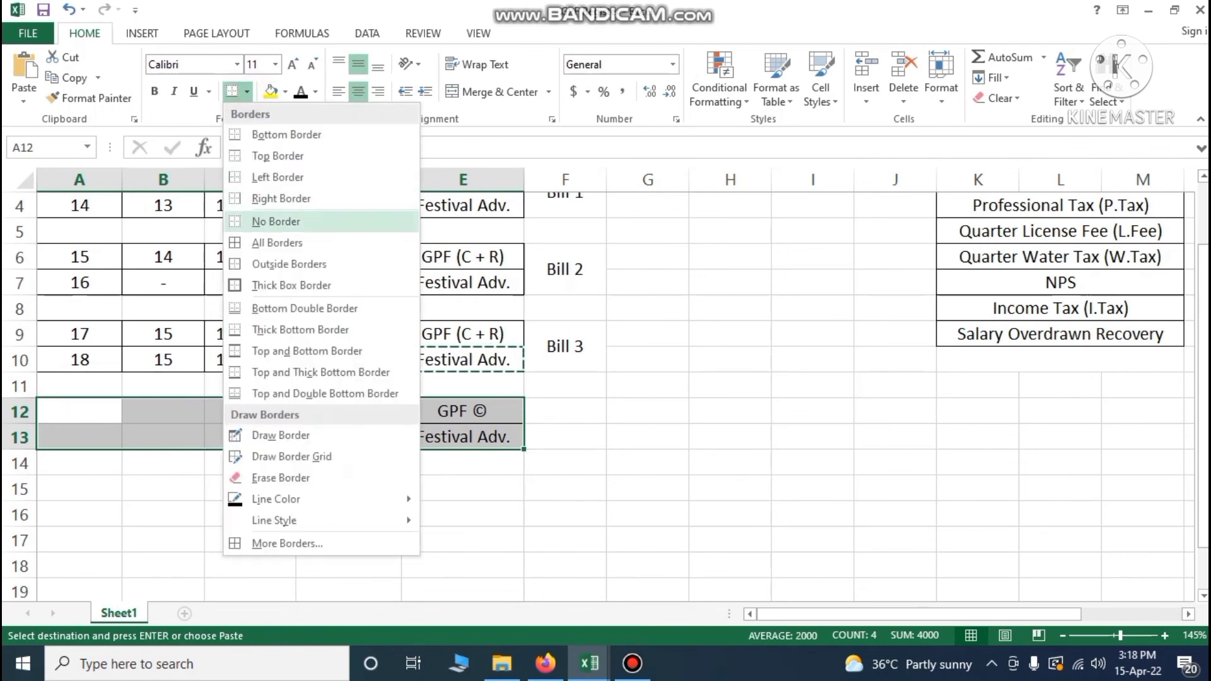
left_click(277, 242)
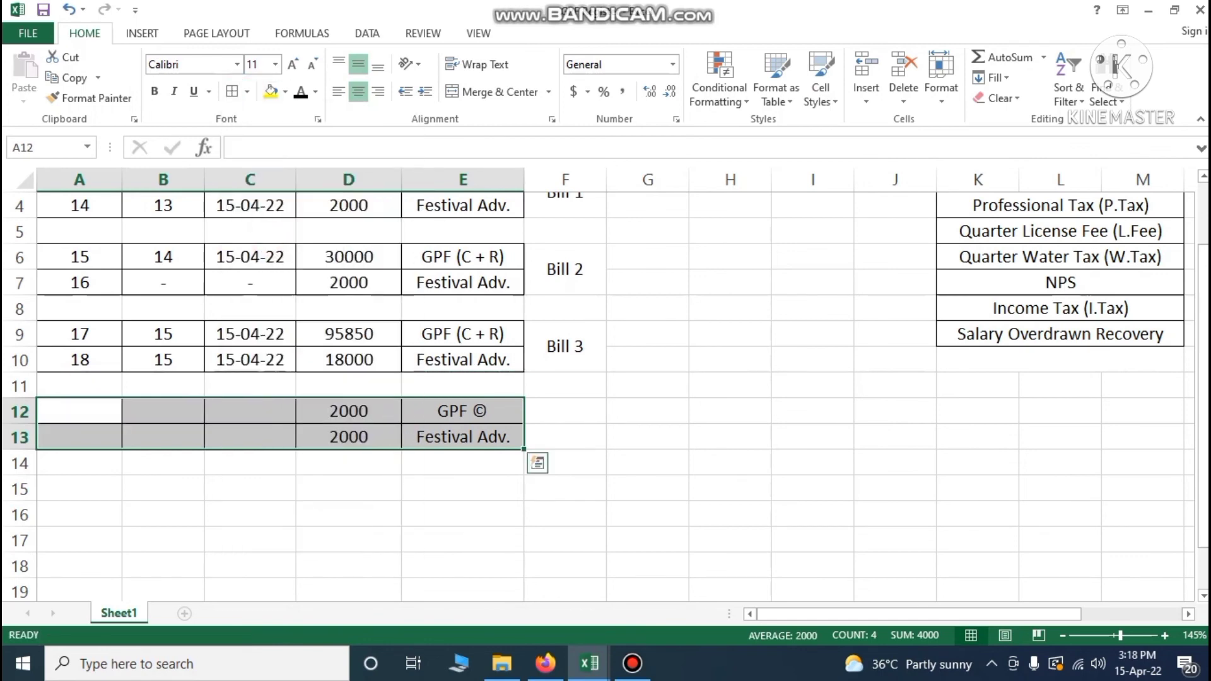
Copy the merged Bill 3 label to F12 and change it to Bill 5
left_click(566, 348)
key("ctrl+c")
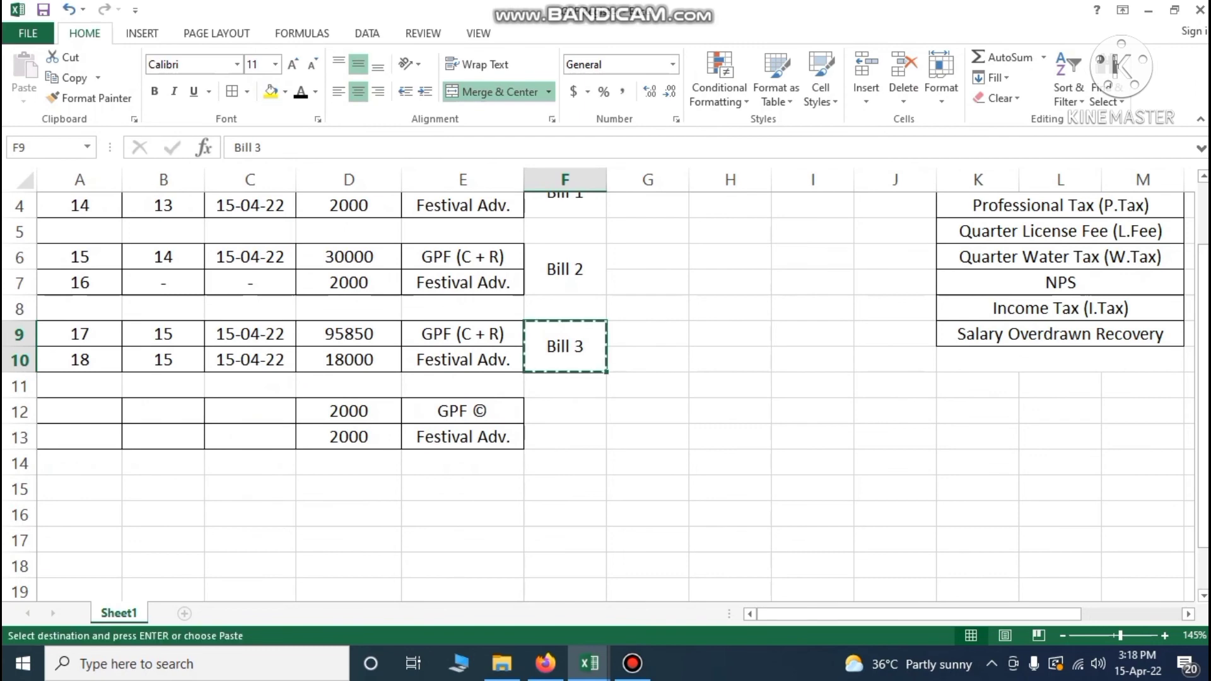
left_click(562, 411)
key("ctrl+v")
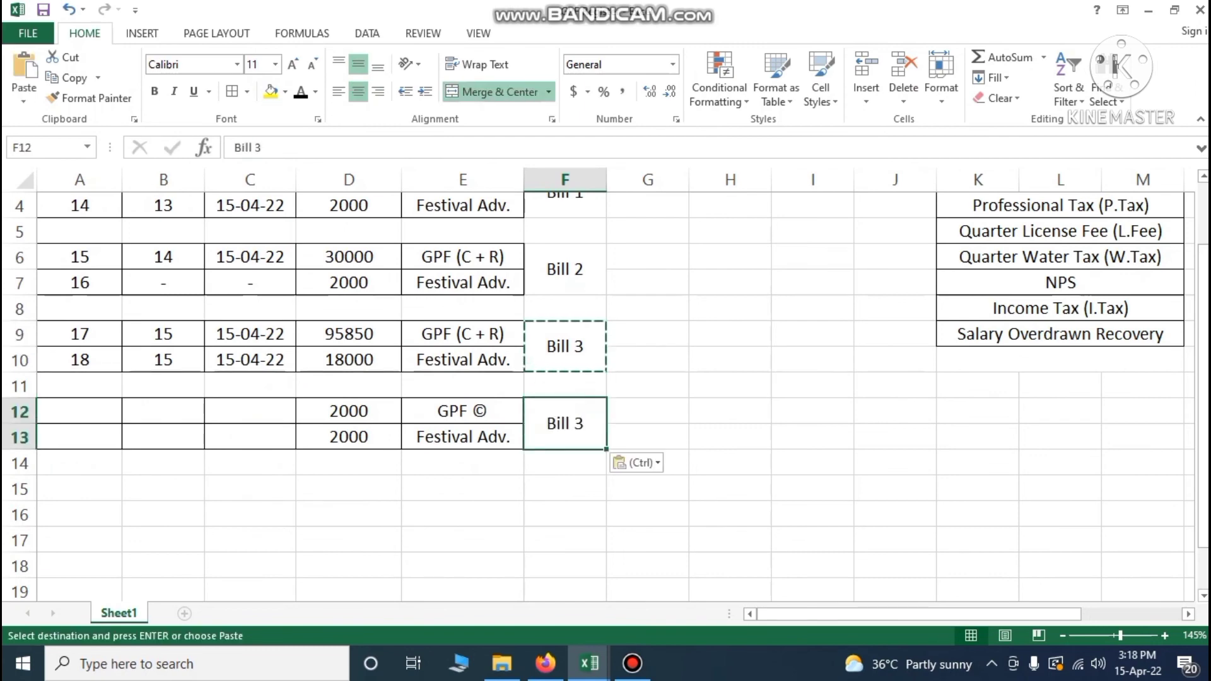
double_click(581, 424)
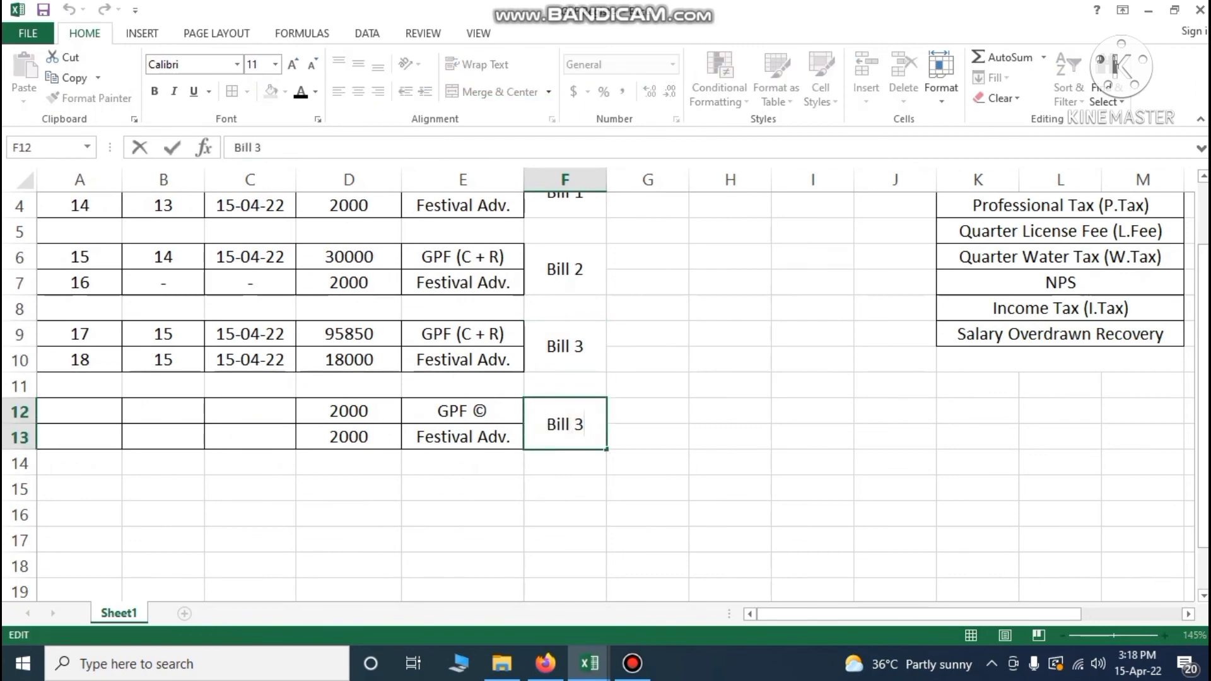
key("BackSpace")
type("5")
left_click(564, 591)
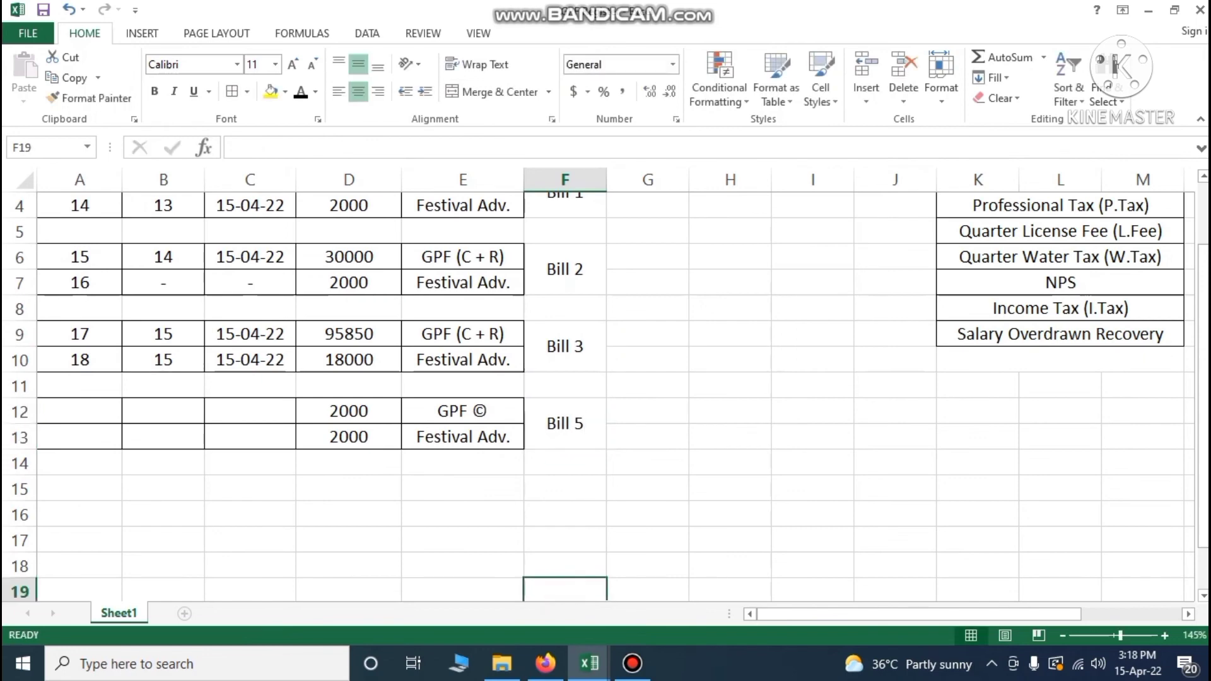
Enter serial numbers 19 in A12 and 20 in A13
left_click(106, 414)
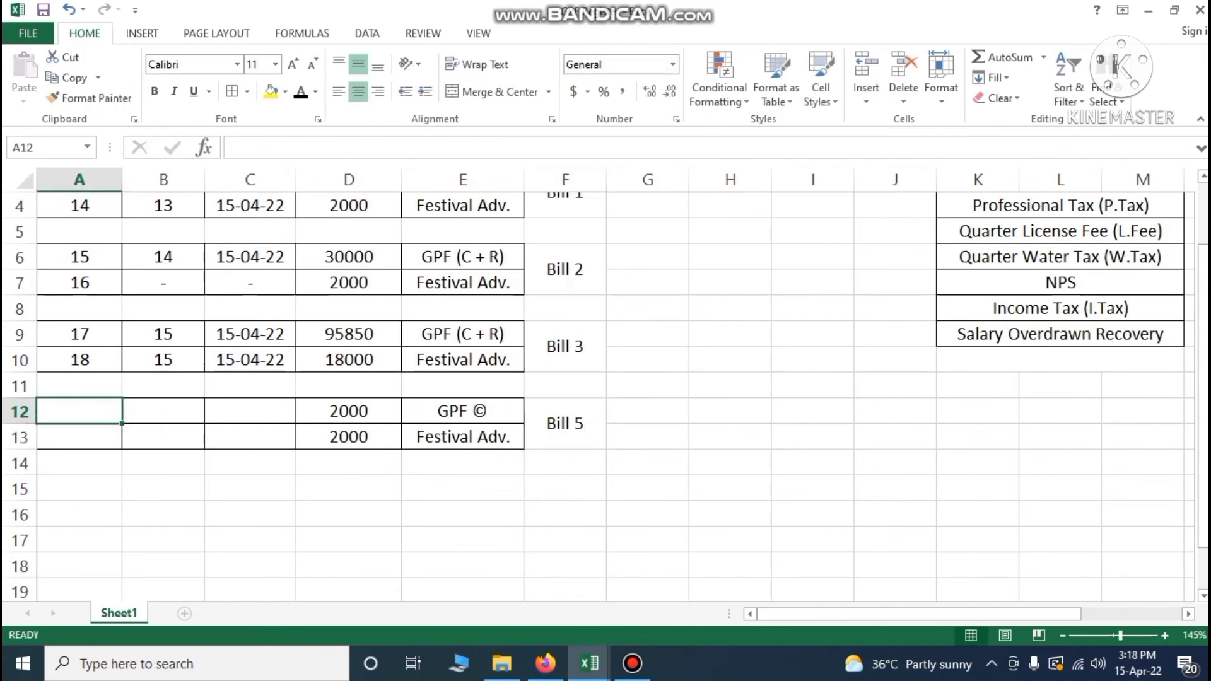
left_click(80, 359)
left_click(89, 405)
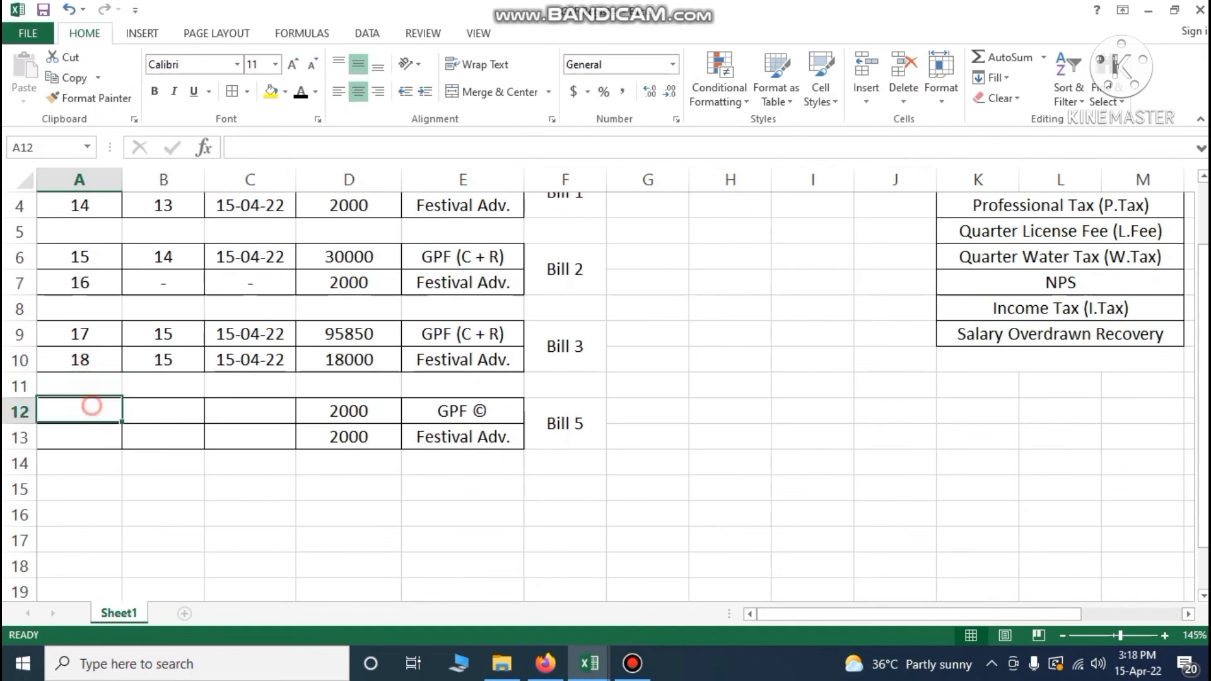
type("19")
key("Return")
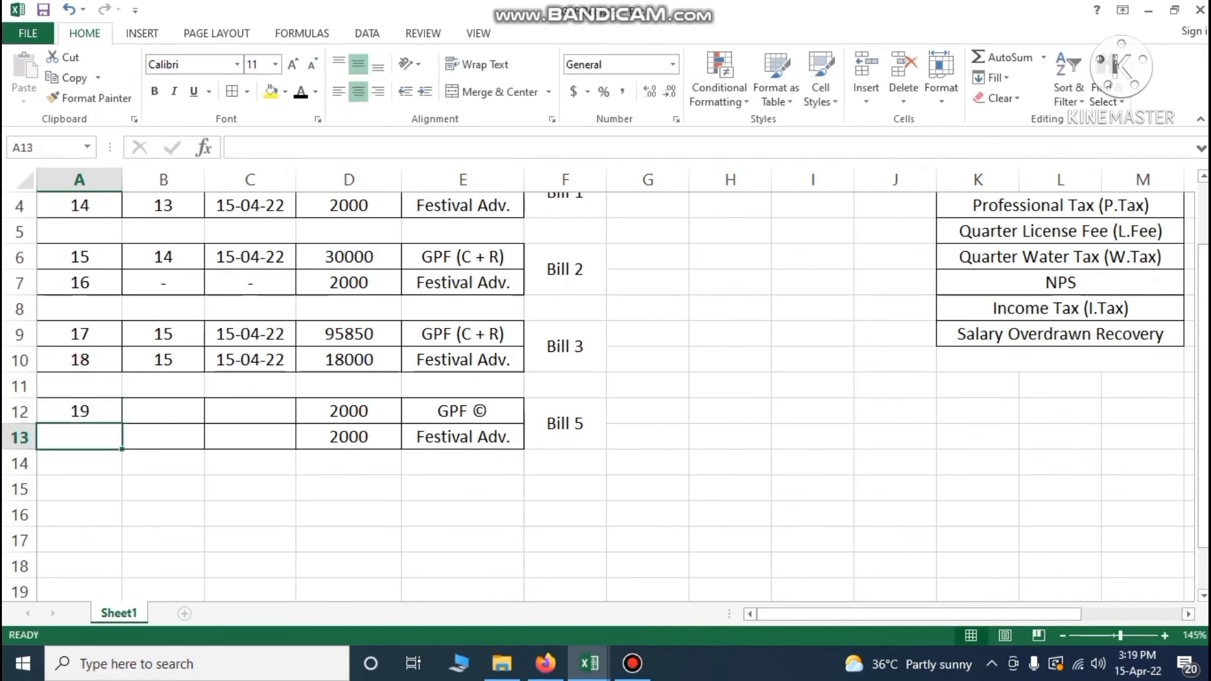
type("20")
key("Tab")
key("Up")
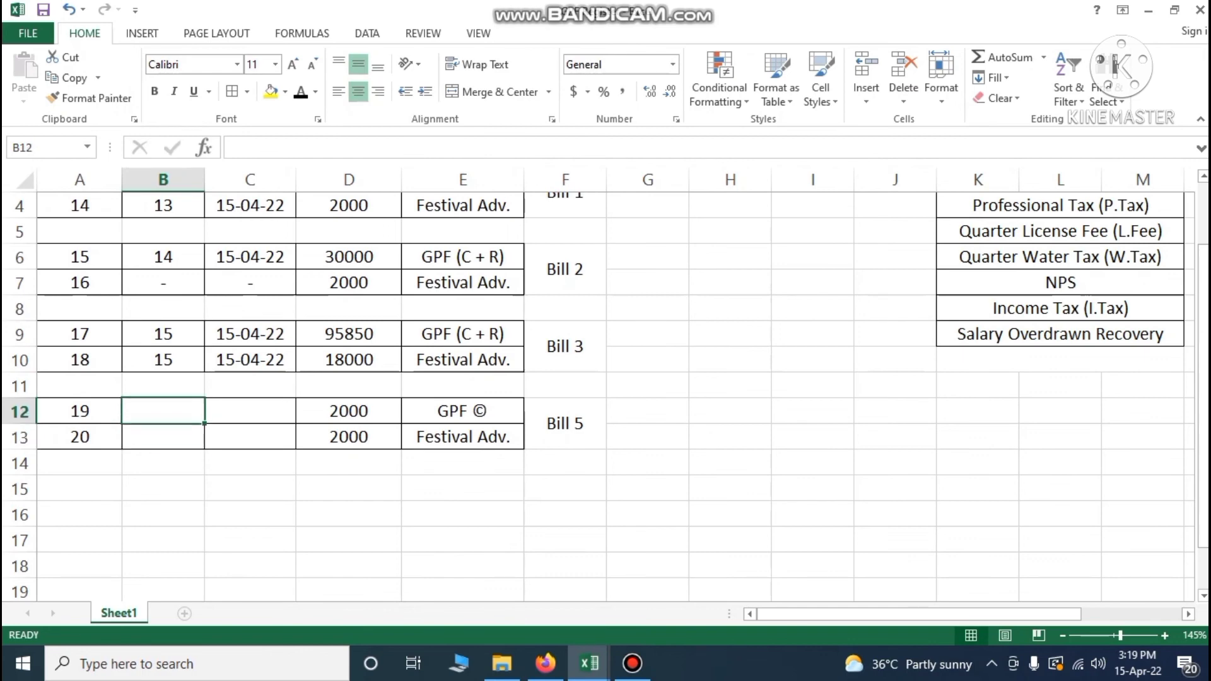
left_click(589, 664)
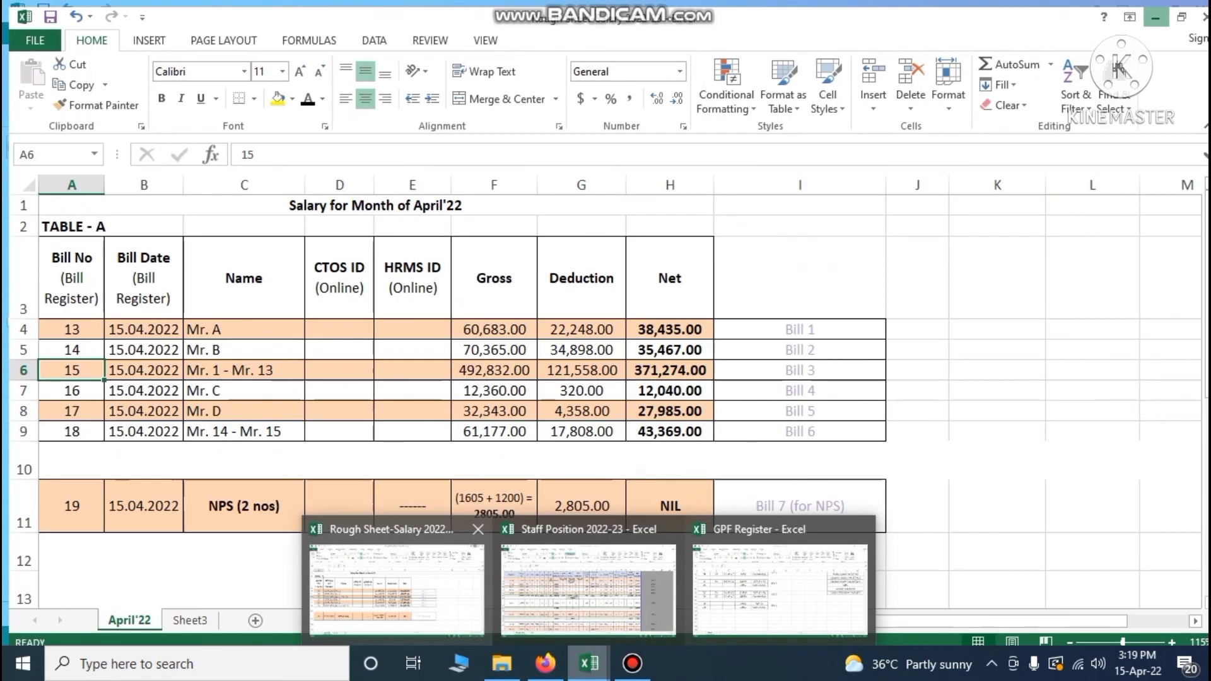
left_click(398, 588)
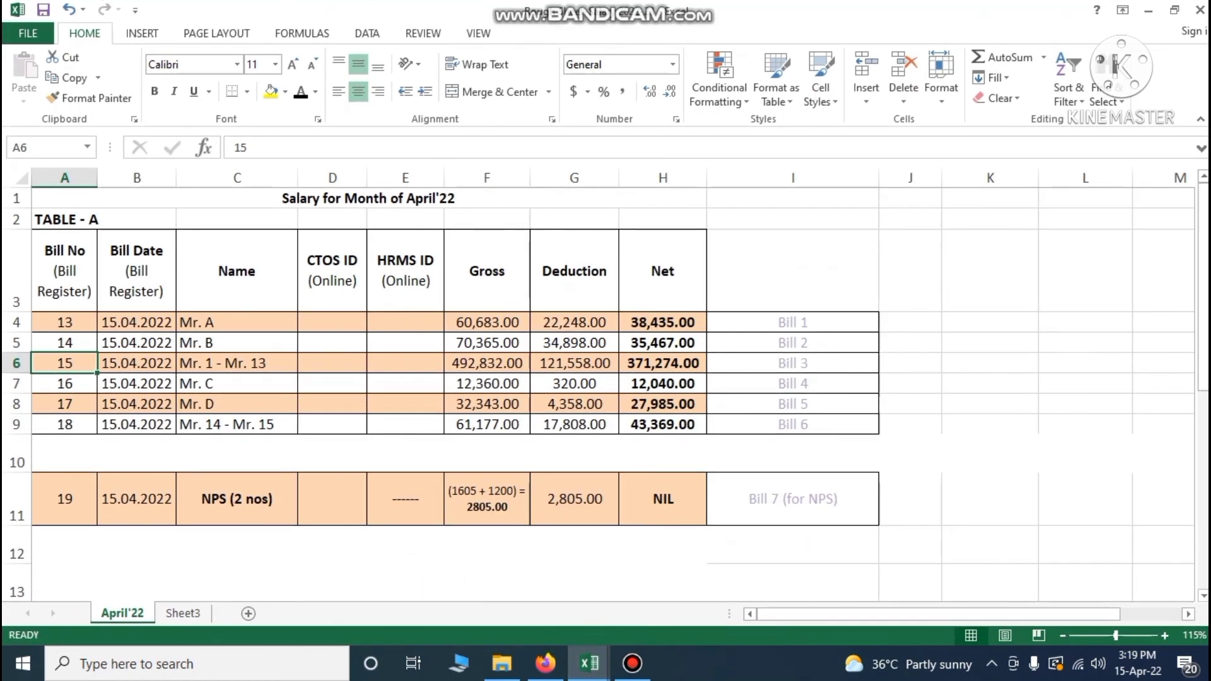
left_click(134, 403)
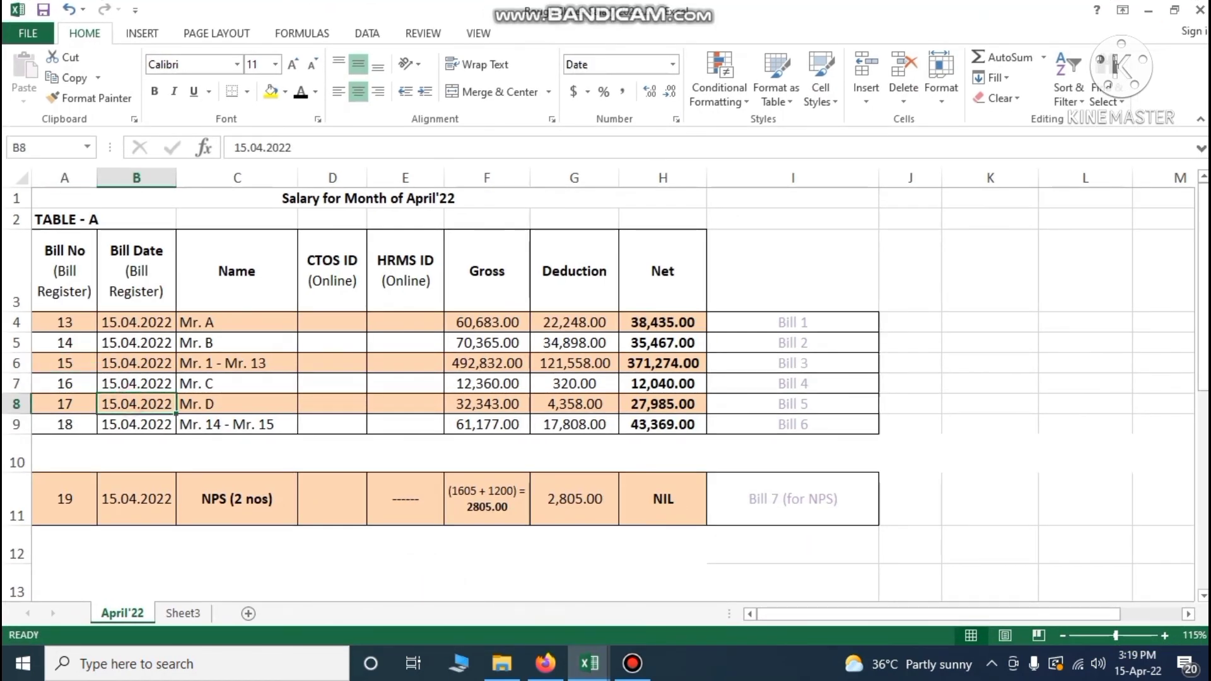
left_click(65, 404)
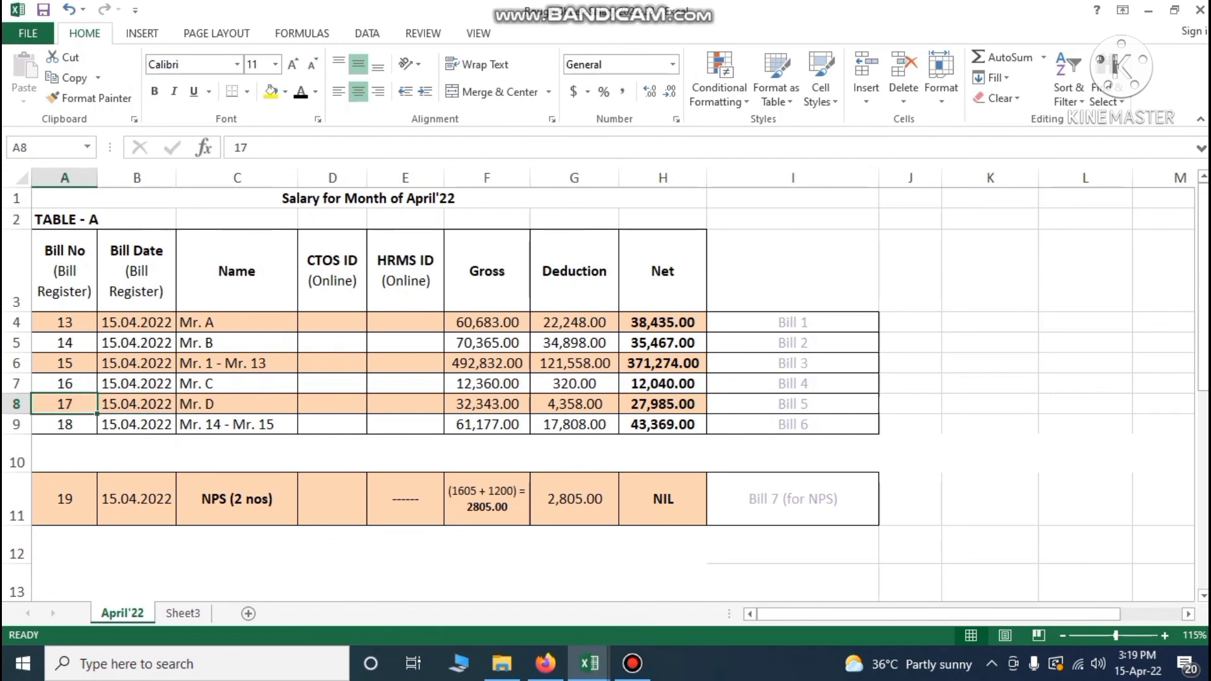
mouse_move(589, 663)
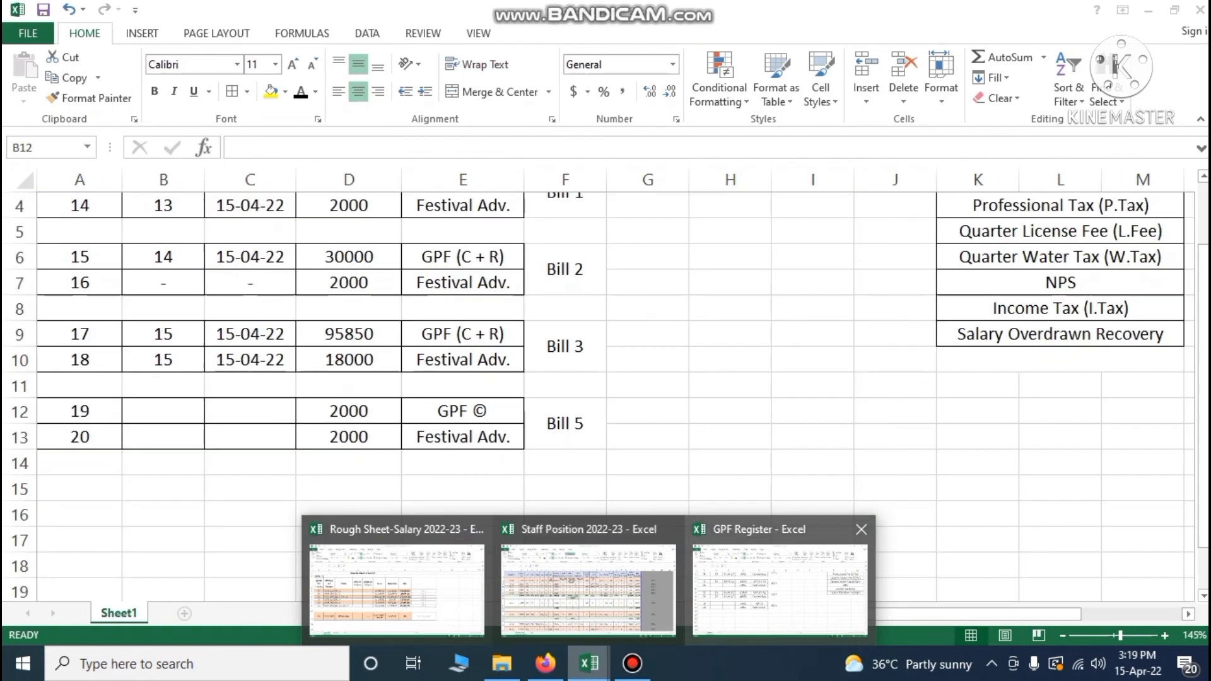
left_click(707, 599)
Enter bill number 17 in B12 and copy the 15-04-22 date from C10 into C12
type("17")
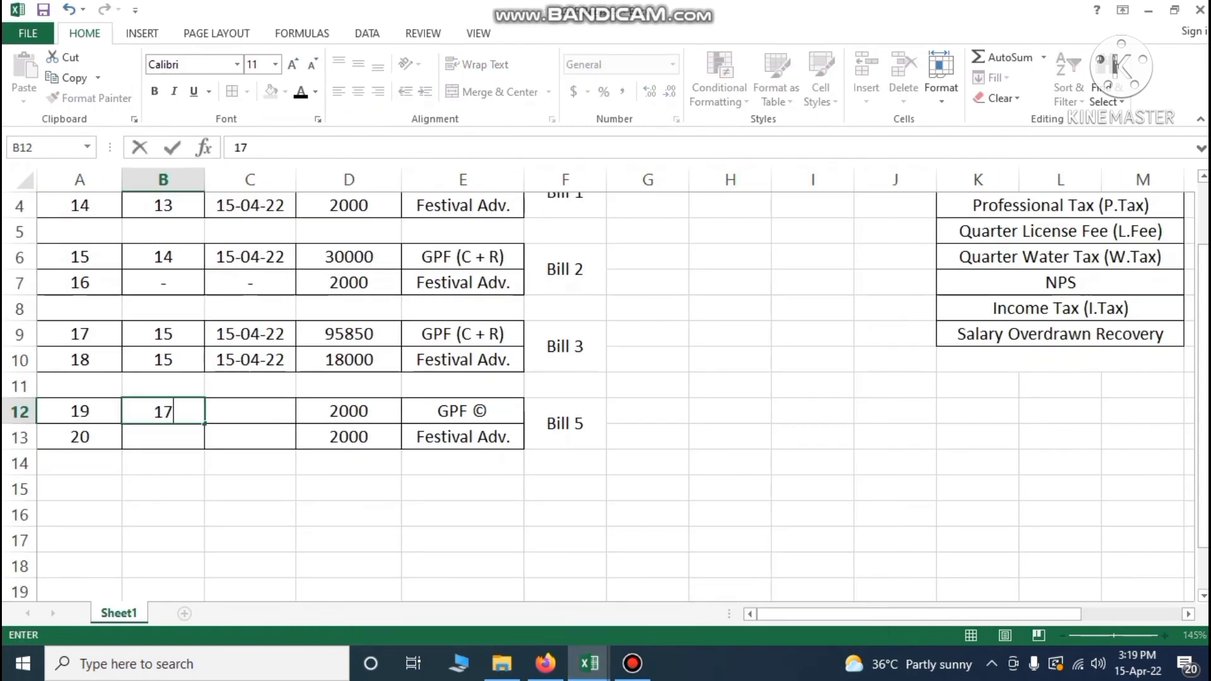
key("Tab")
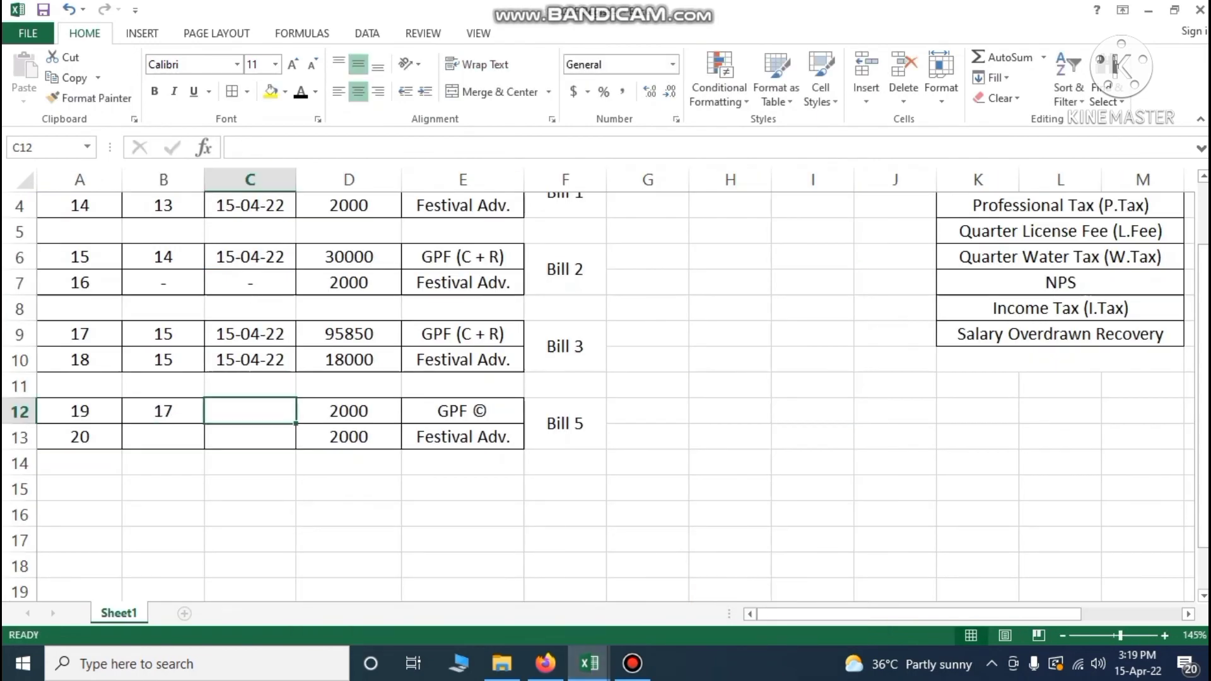
left_click(250, 358)
key("ctrl+c")
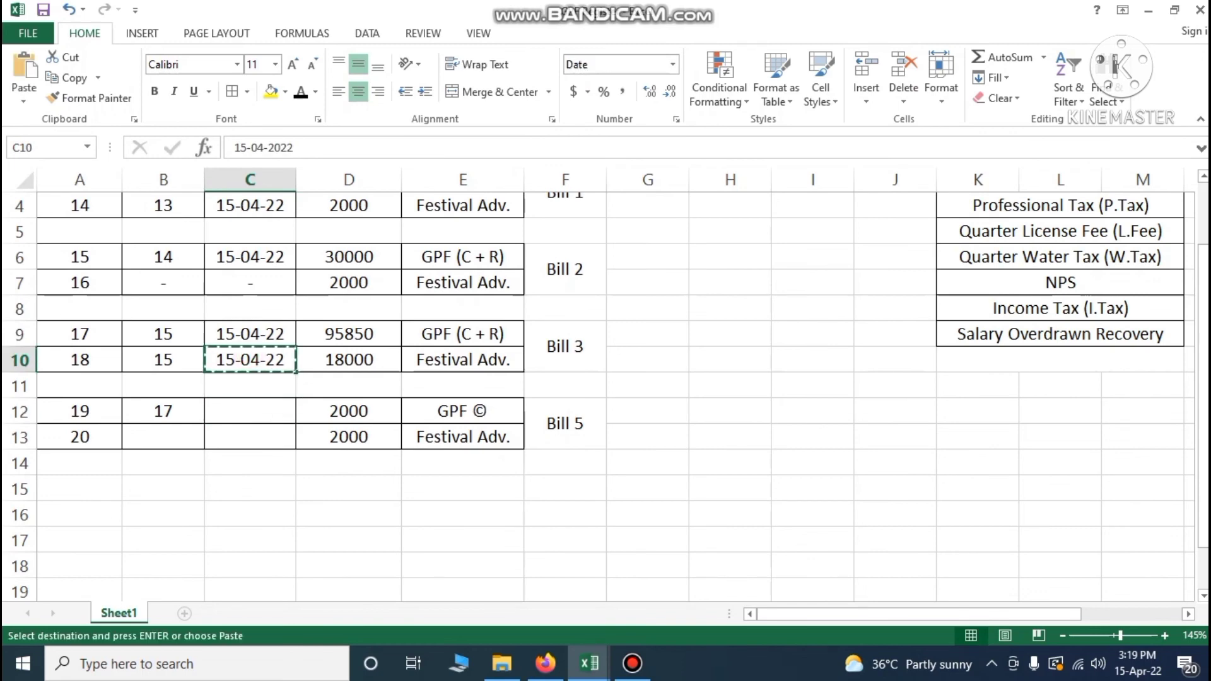
left_click(228, 409)
key("ctrl+v")
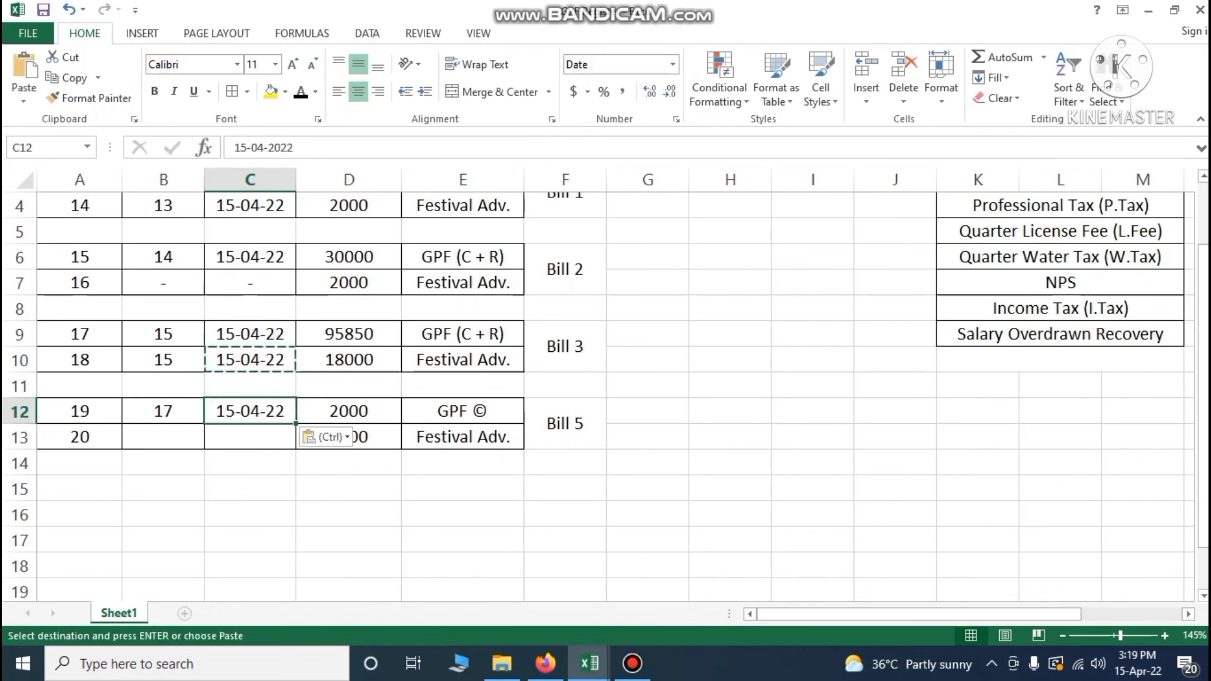
Put dashes in B13 and C13 for the Festival Adv. row and save the workbook
left_click(165, 436)
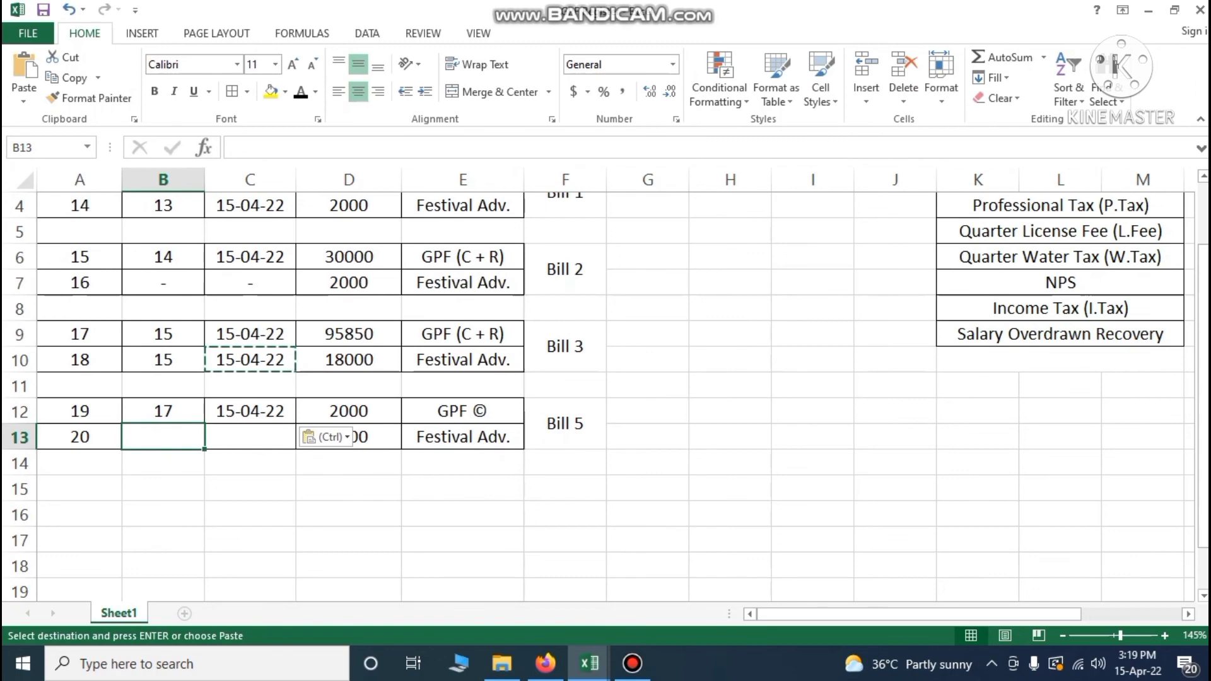
type("-")
key("Return")
left_click(250, 434)
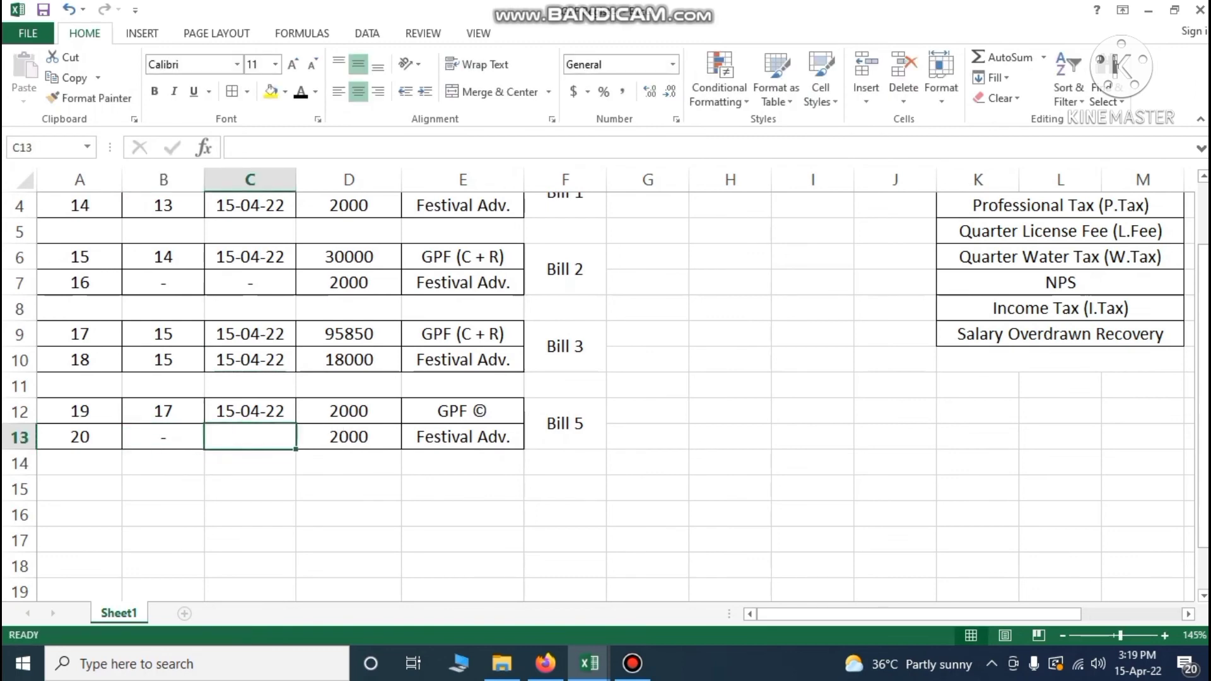
type("-")
key("Return")
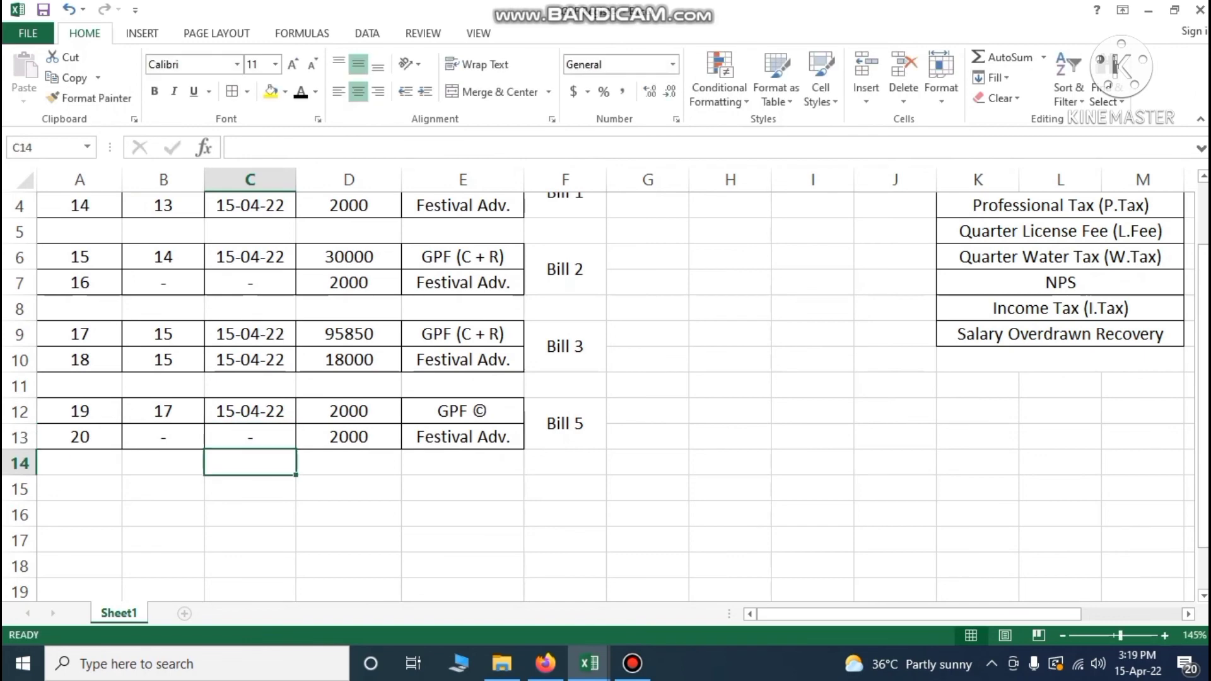
left_click(357, 473)
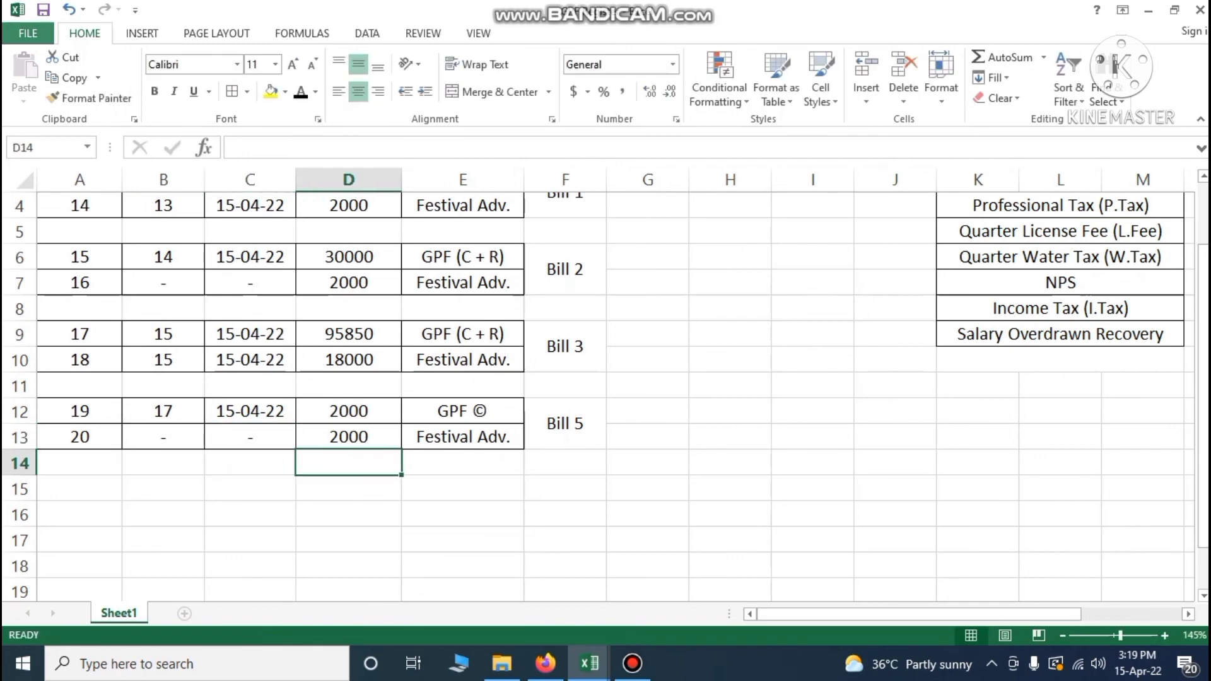
left_click(42, 9)
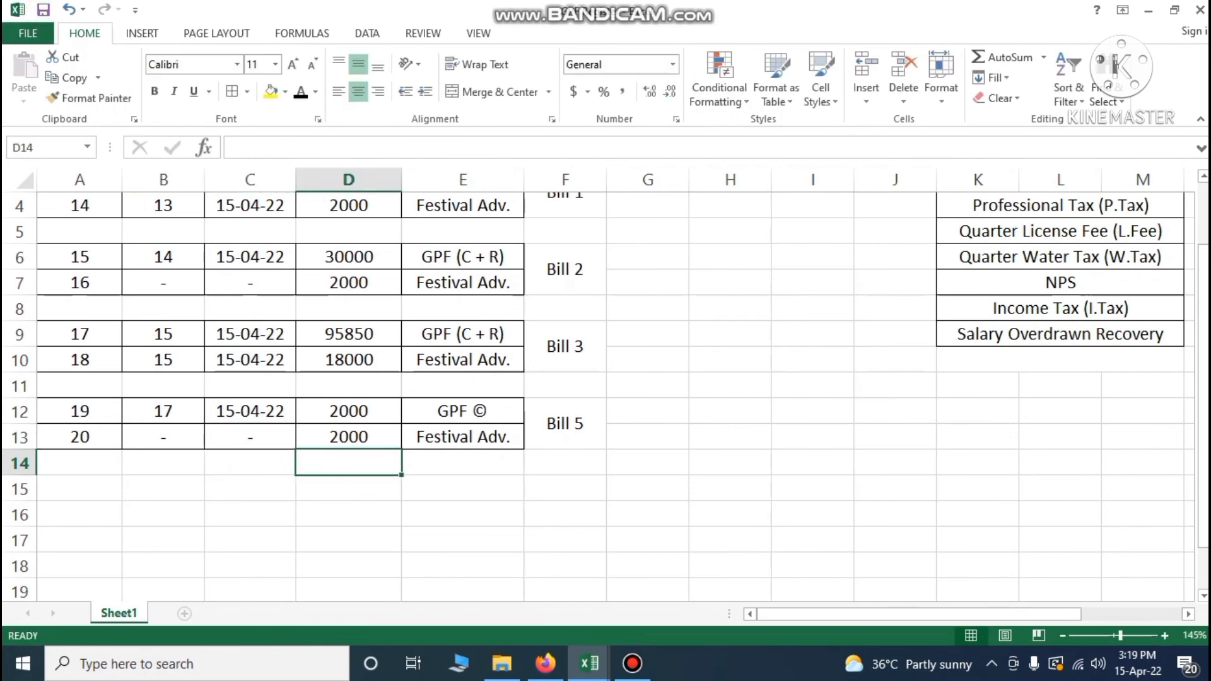
Check the 13300 GPF total in L34 of the salary workbook's Month Wise sheet
mouse_move(590, 663)
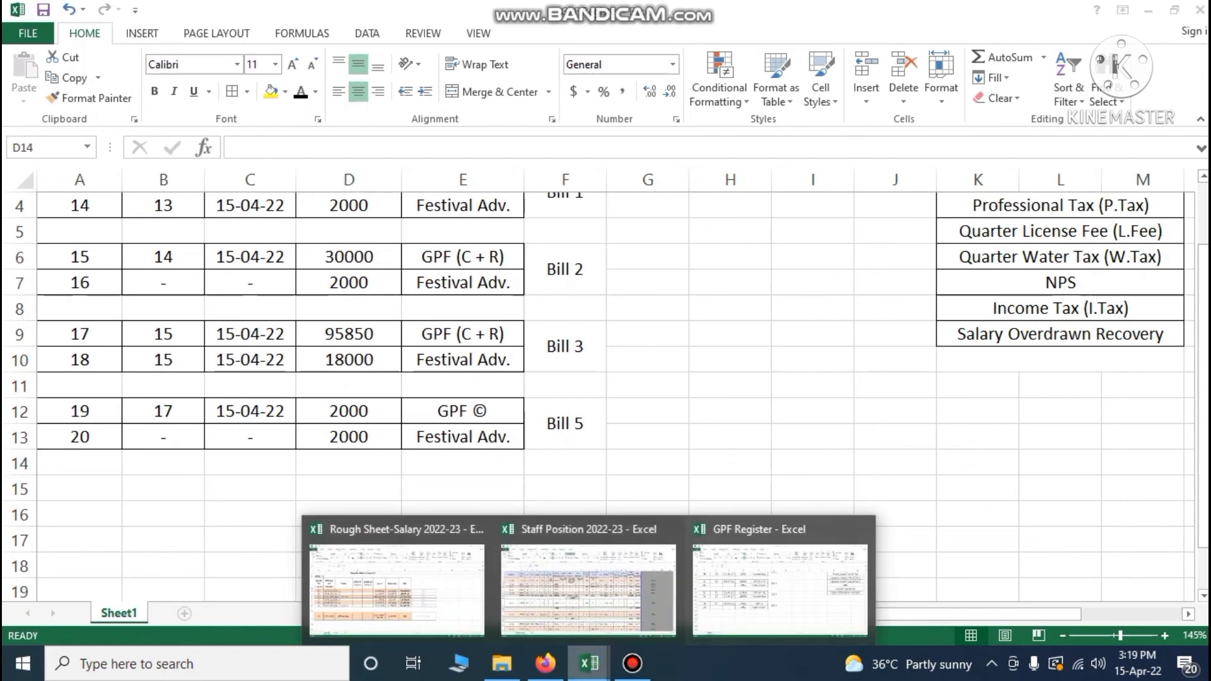
left_click(408, 600)
scroll(606, 416, "down", 1)
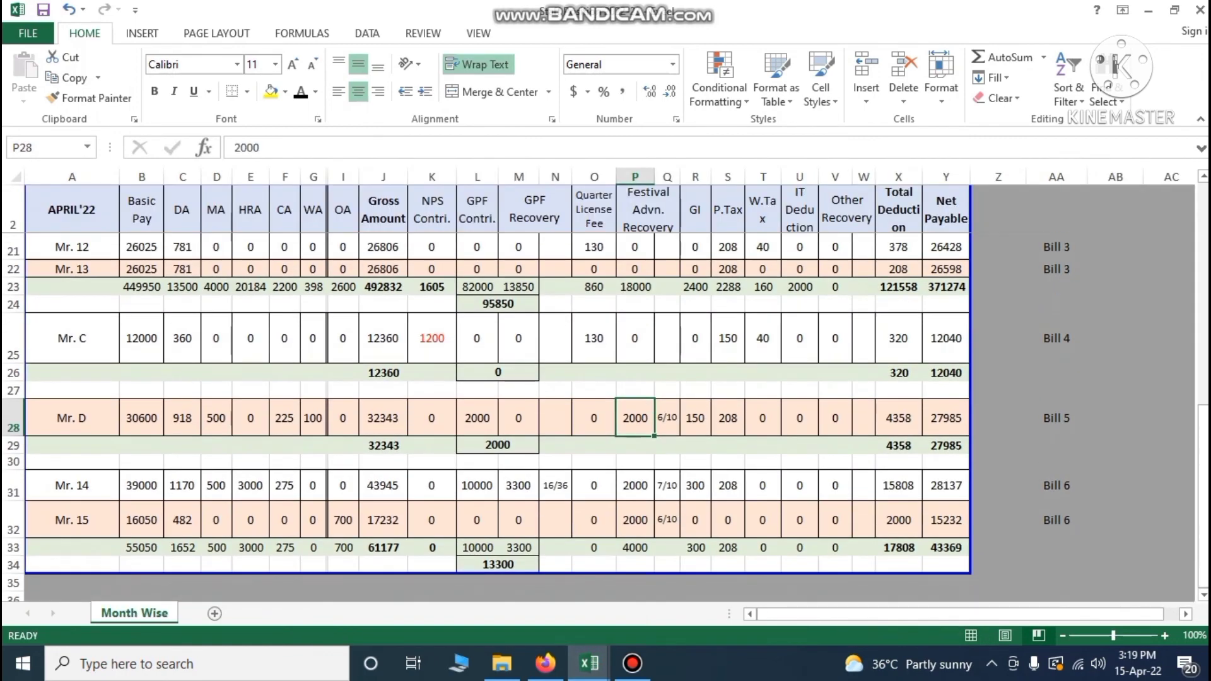
left_click(496, 564)
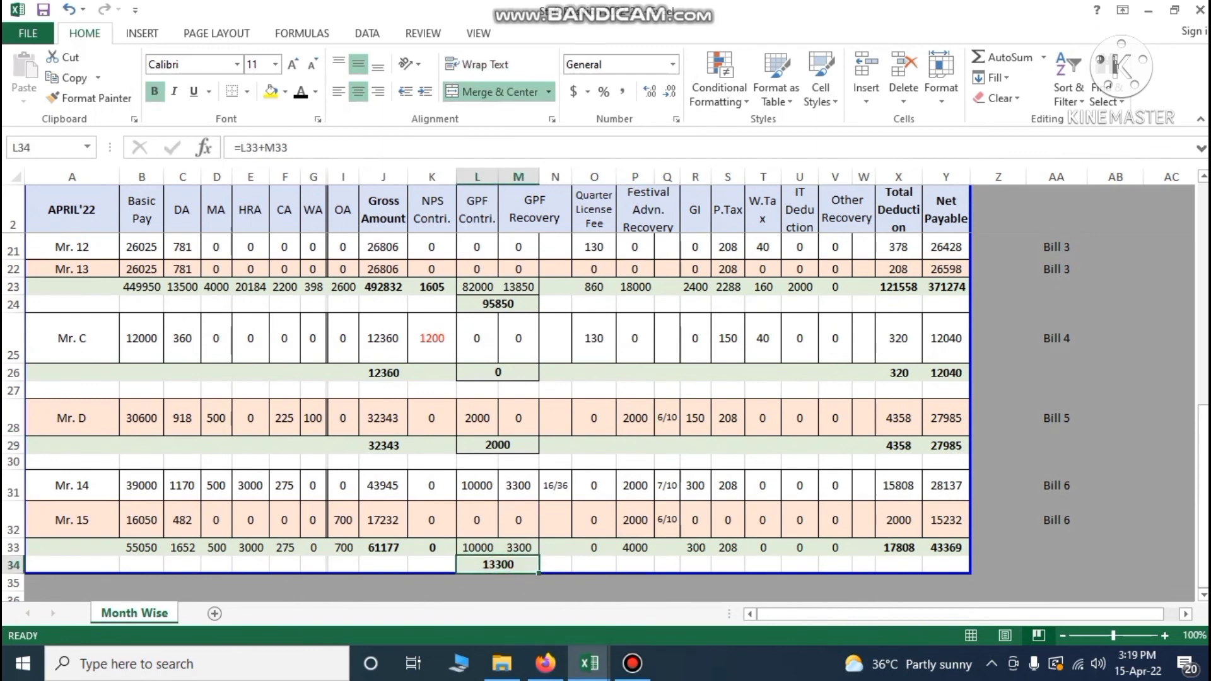
mouse_move(589, 663)
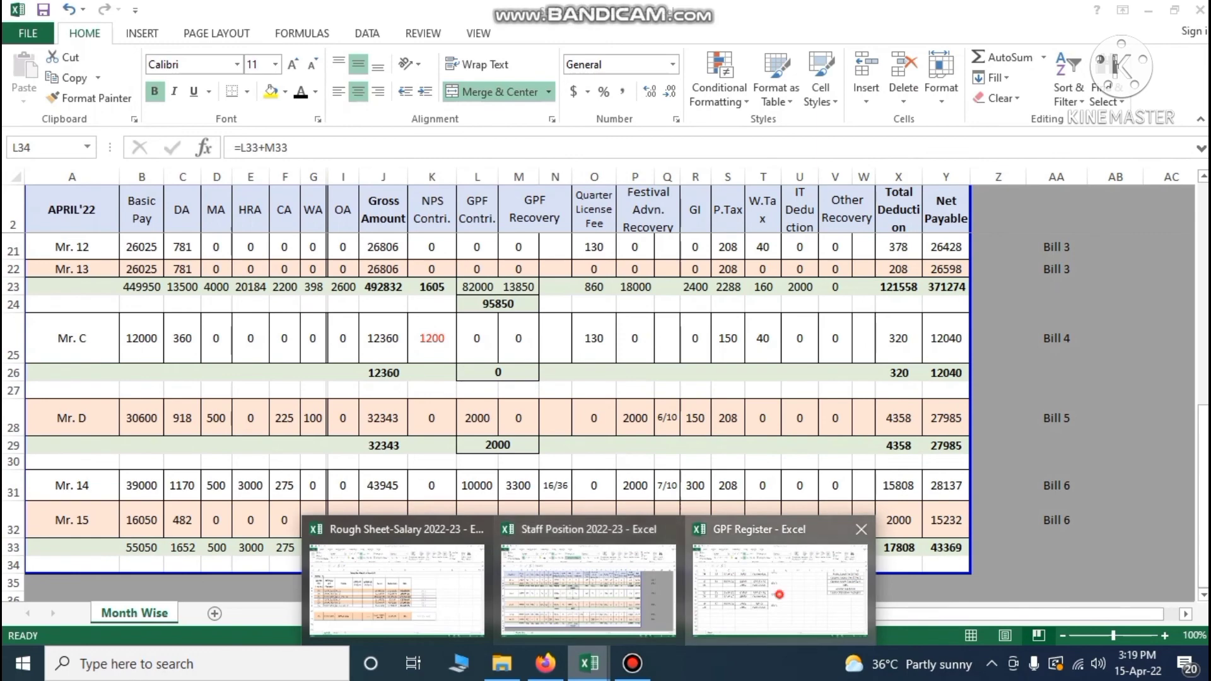
left_click(779, 594)
Enter 13300 in D15, removing it from E15 where it was first typed
left_click(463, 489)
type("133")
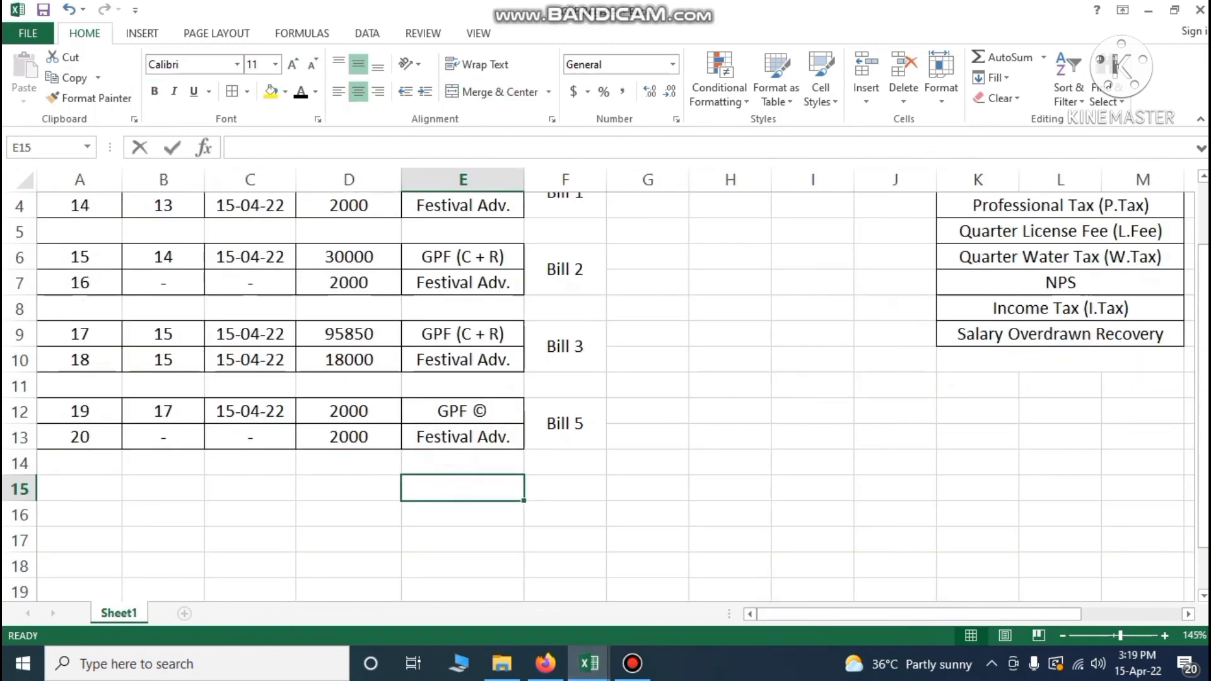
type("00")
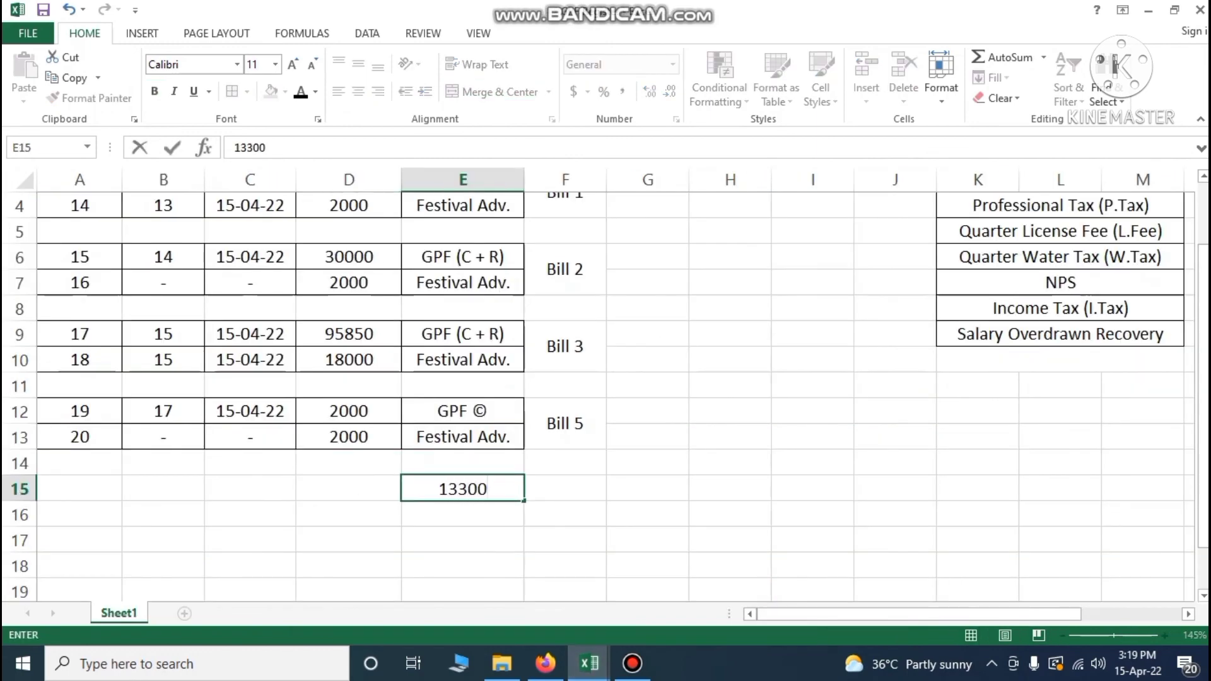
left_click_drag(487, 489, 373, 491)
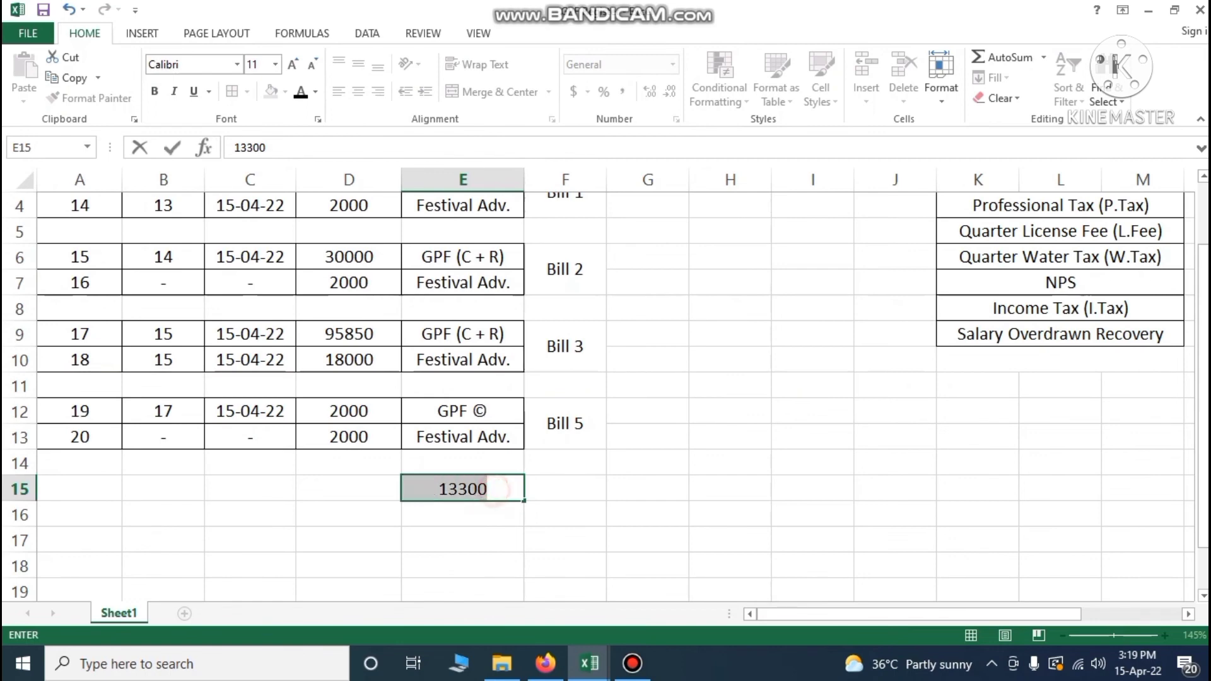
key("BackSpace")
left_click(373, 492)
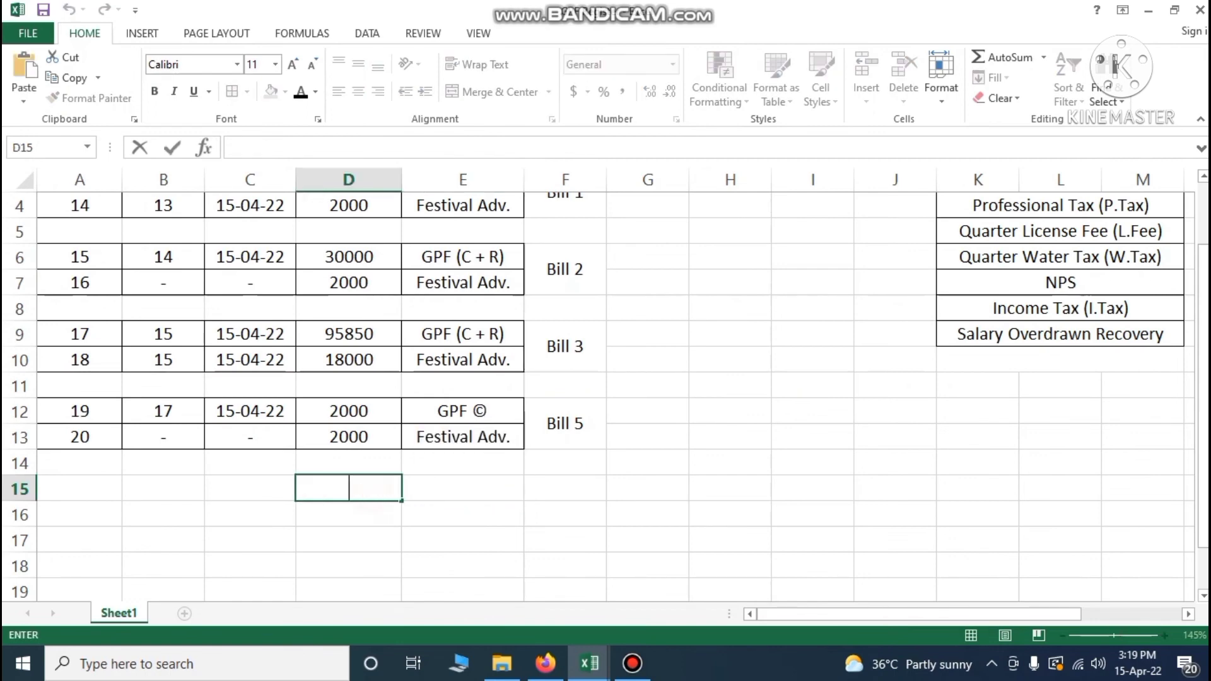
type("13300")
key("Return")
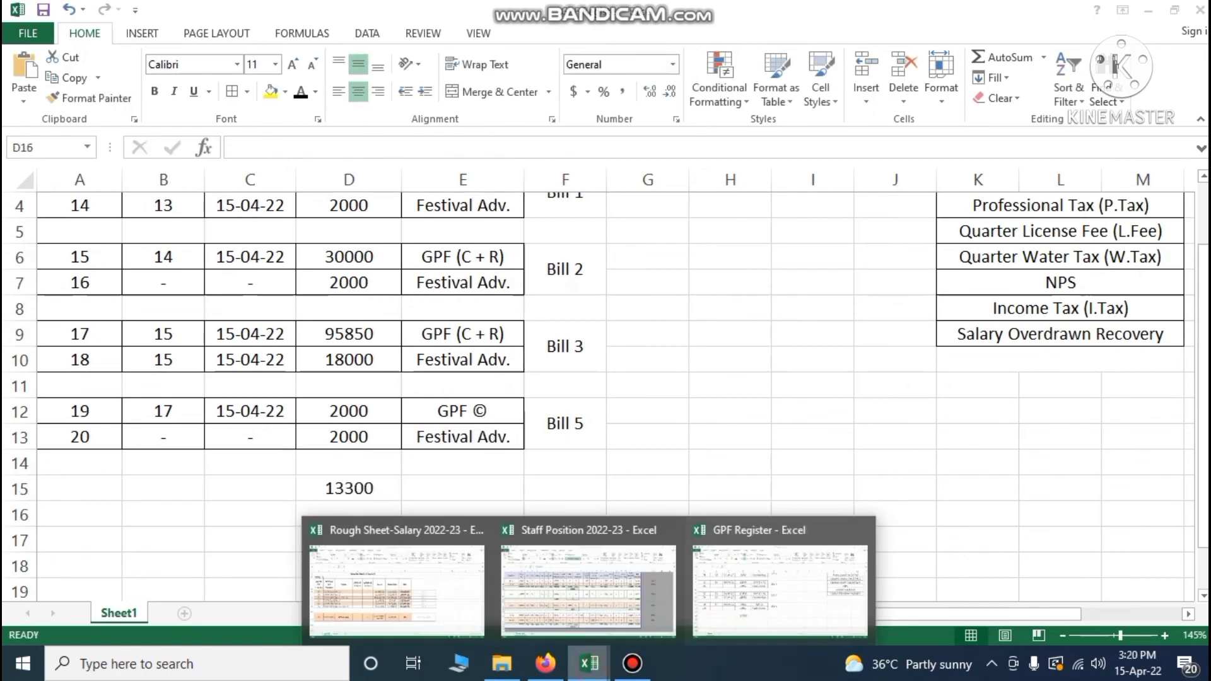
Recheck the Month Wise sheet, then enter 4000 in D16 of the GPF Register
left_click(573, 664)
left_click(611, 598)
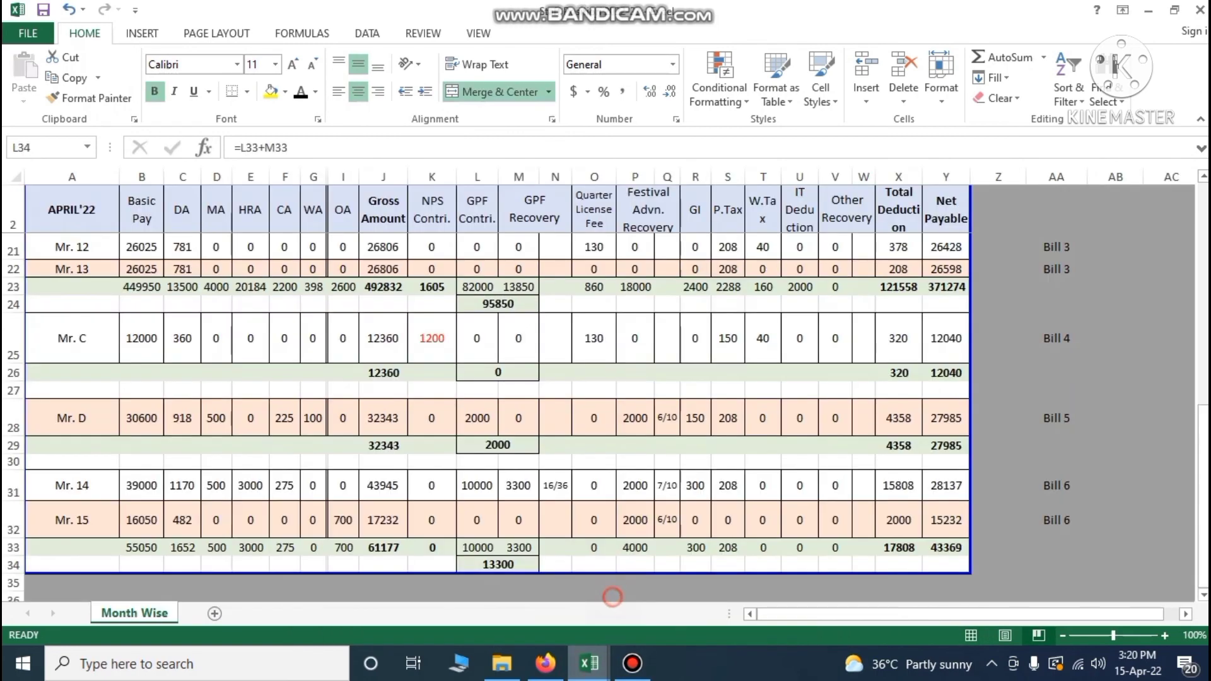
left_click(590, 664)
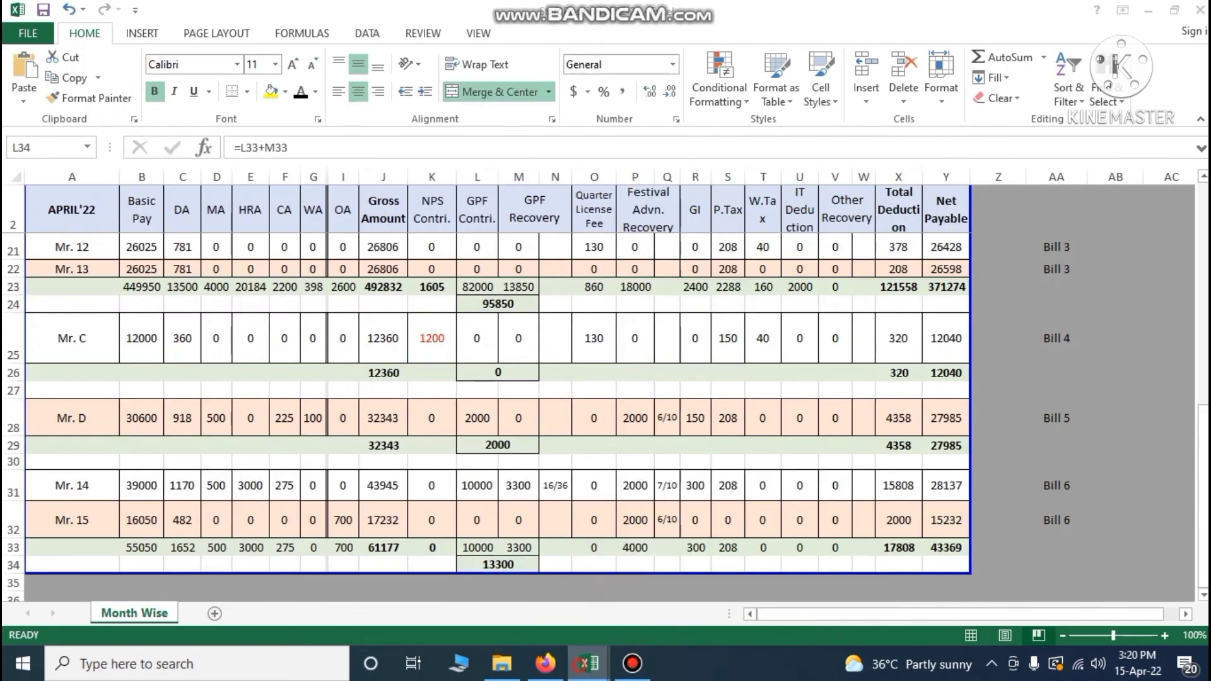
left_click(710, 549)
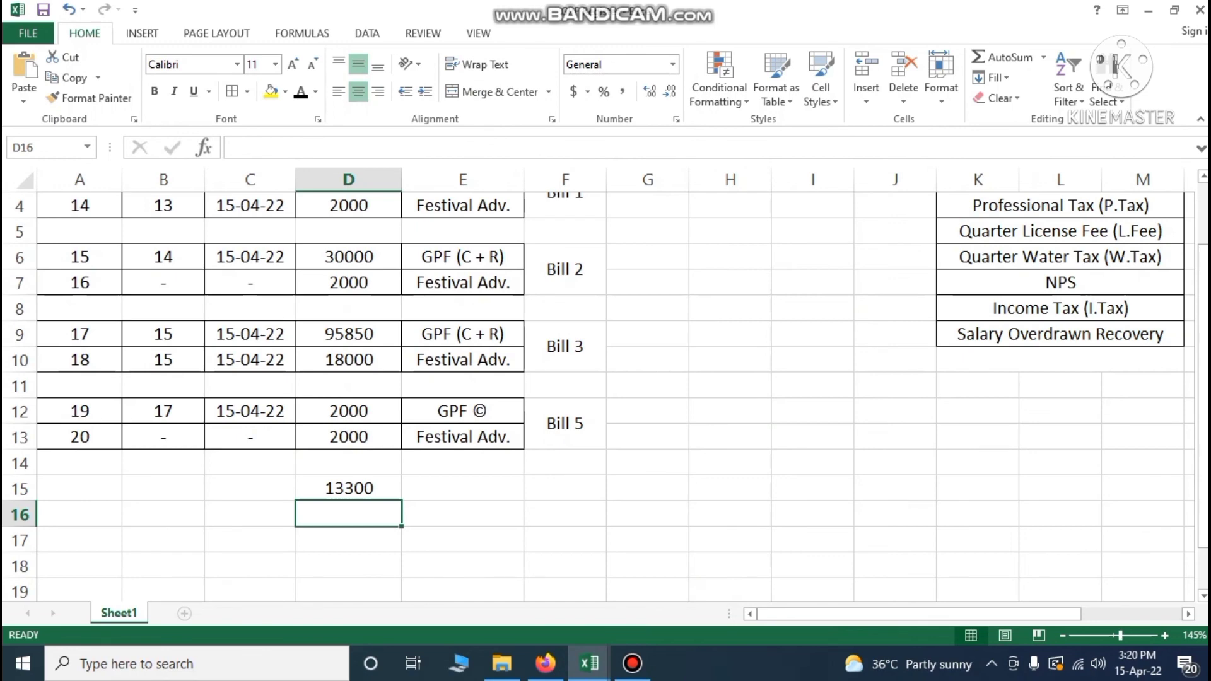
type("4000")
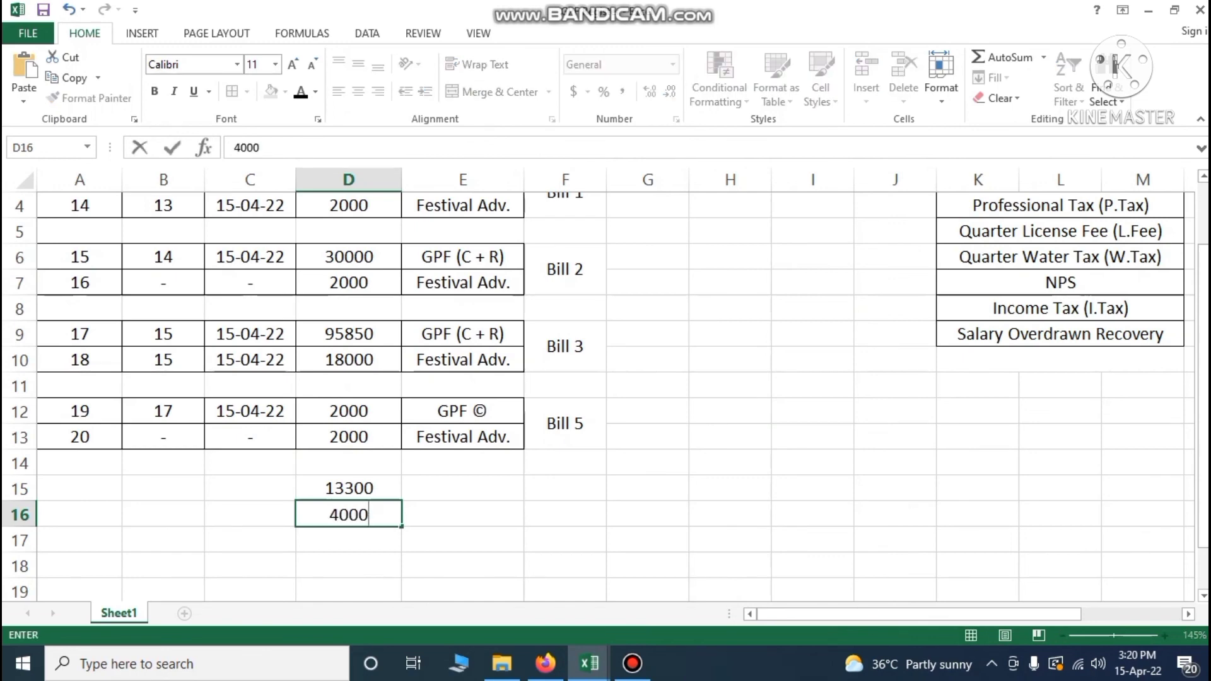
left_click(485, 491)
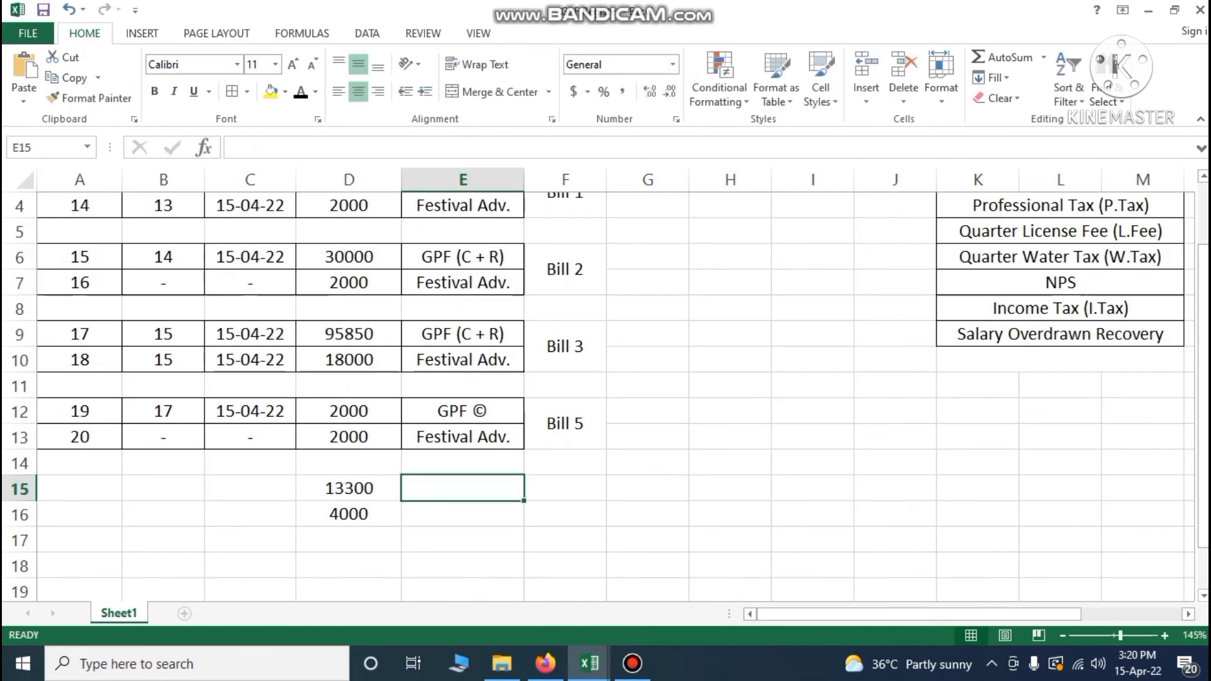
Copy the GPF (C + R) and Festival Adv. deduction names into E15 and E16
key("Up")
key("Up")
key("Up")
key("Up")
key("Up")
key("Up")
key("ctrl+c")
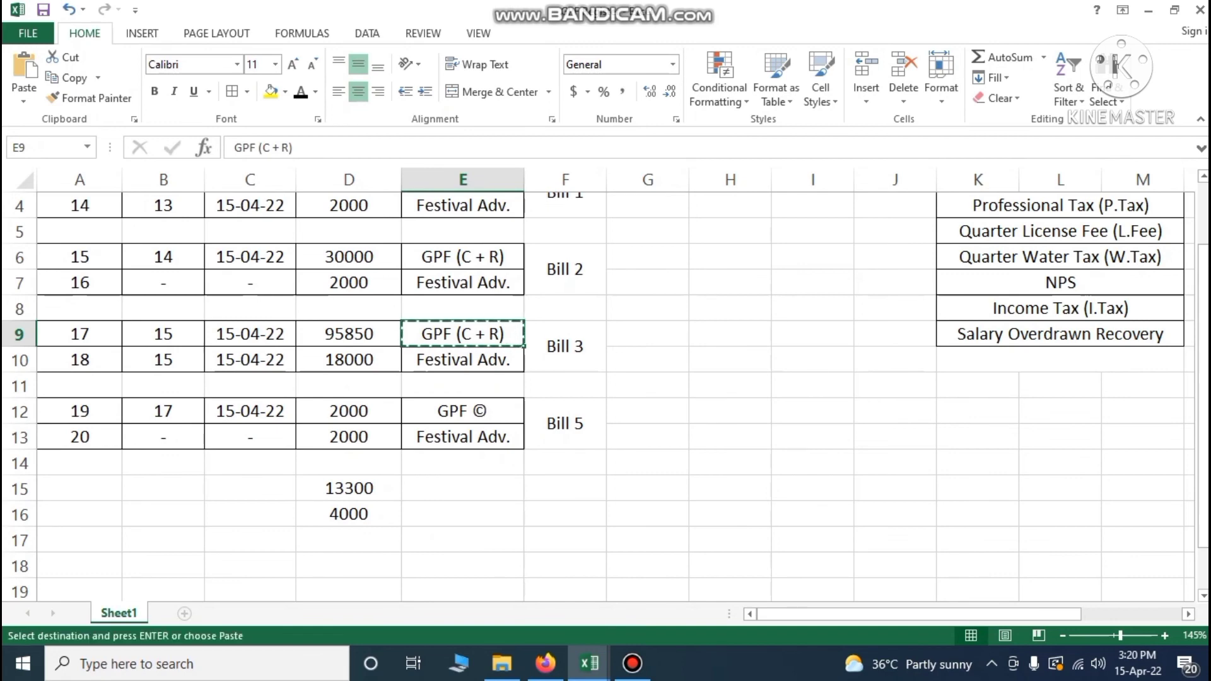
left_click(462, 489)
key("ctrl+v")
left_click(451, 435)
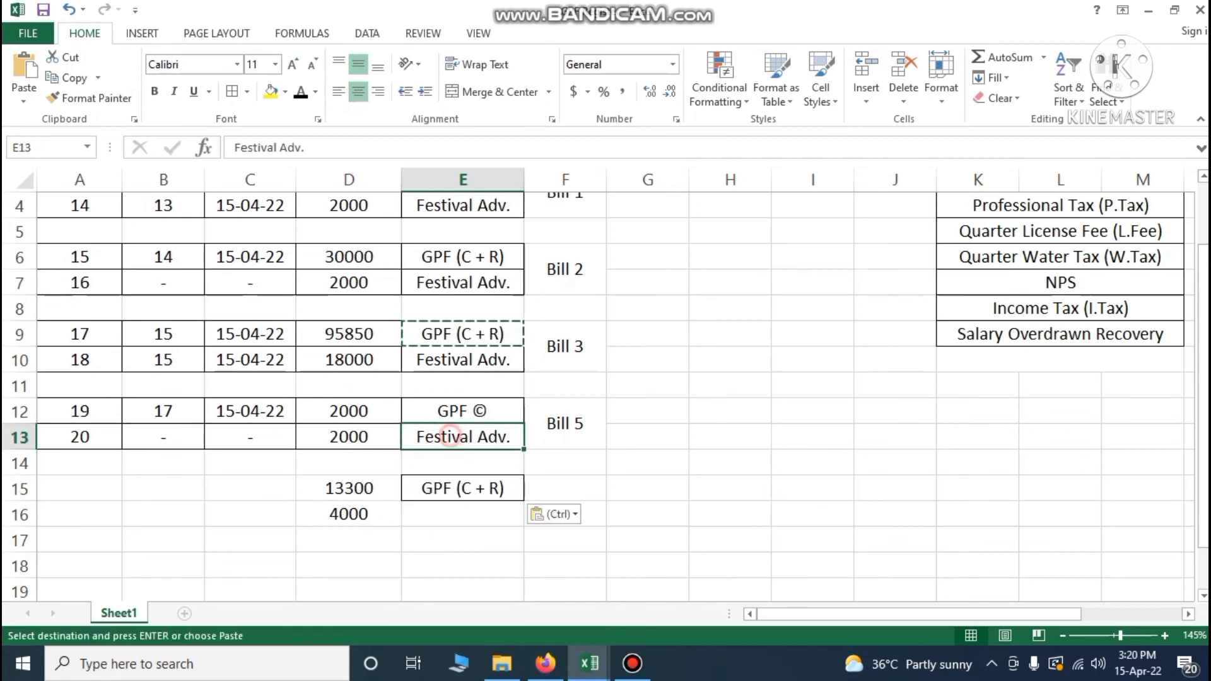
key("ctrl+c")
left_click(447, 516)
key("ctrl+v")
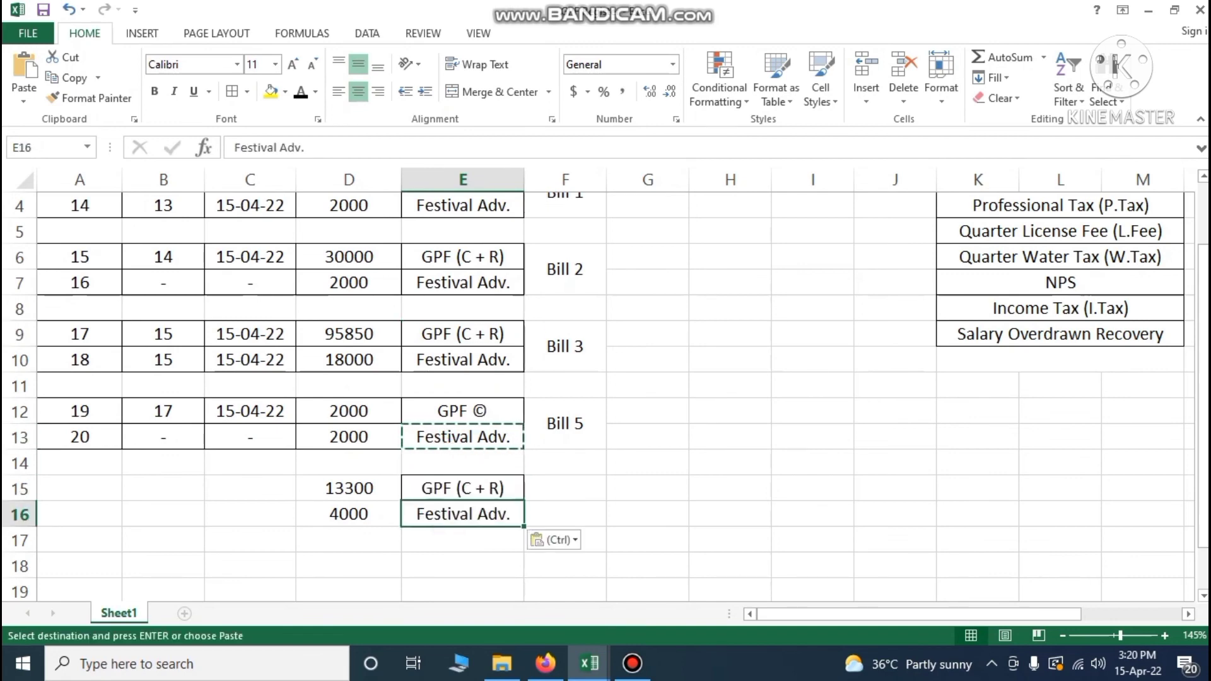
Apply All Borders to the new rows A15:E16
left_click_drag(94, 489, 479, 514)
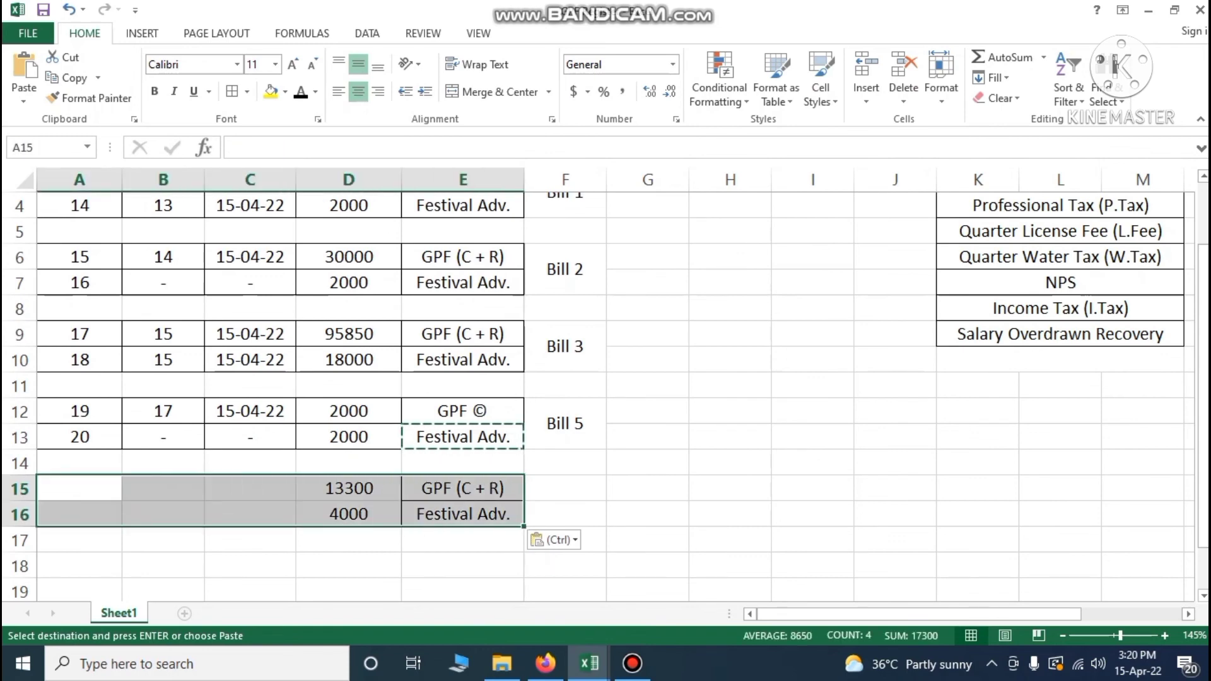
left_click(233, 92)
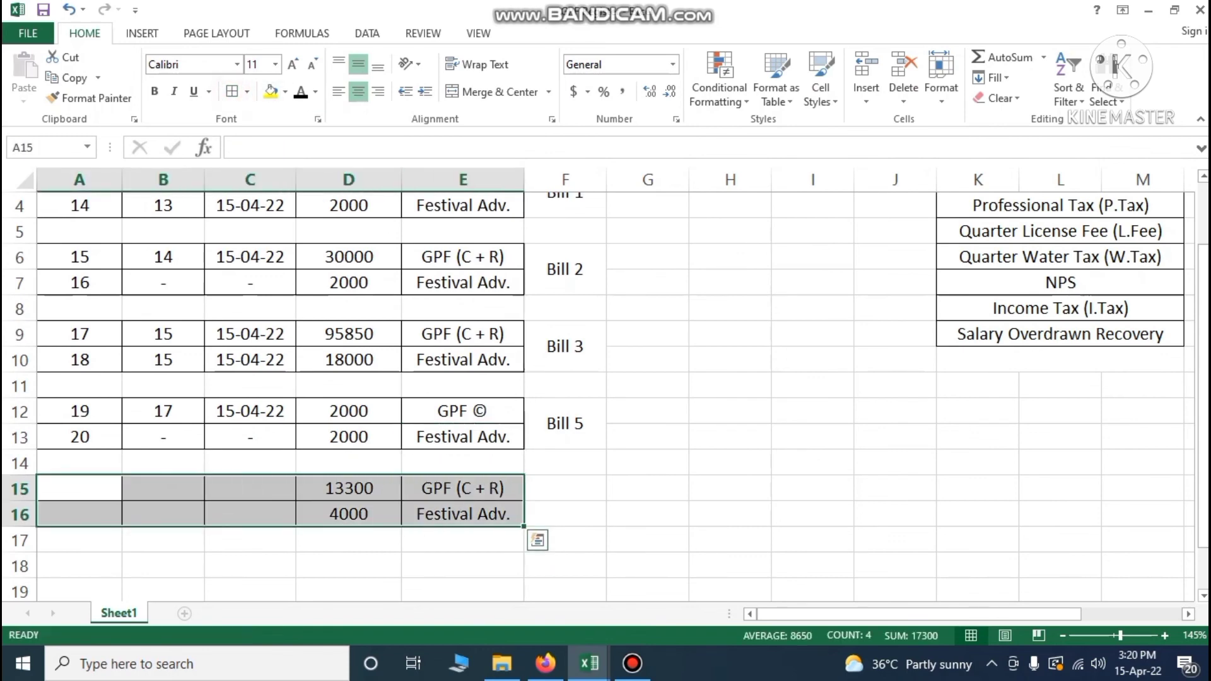
left_click(563, 513)
Enter serial numbers 21 in A15 and 22 in A16
left_click(89, 489)
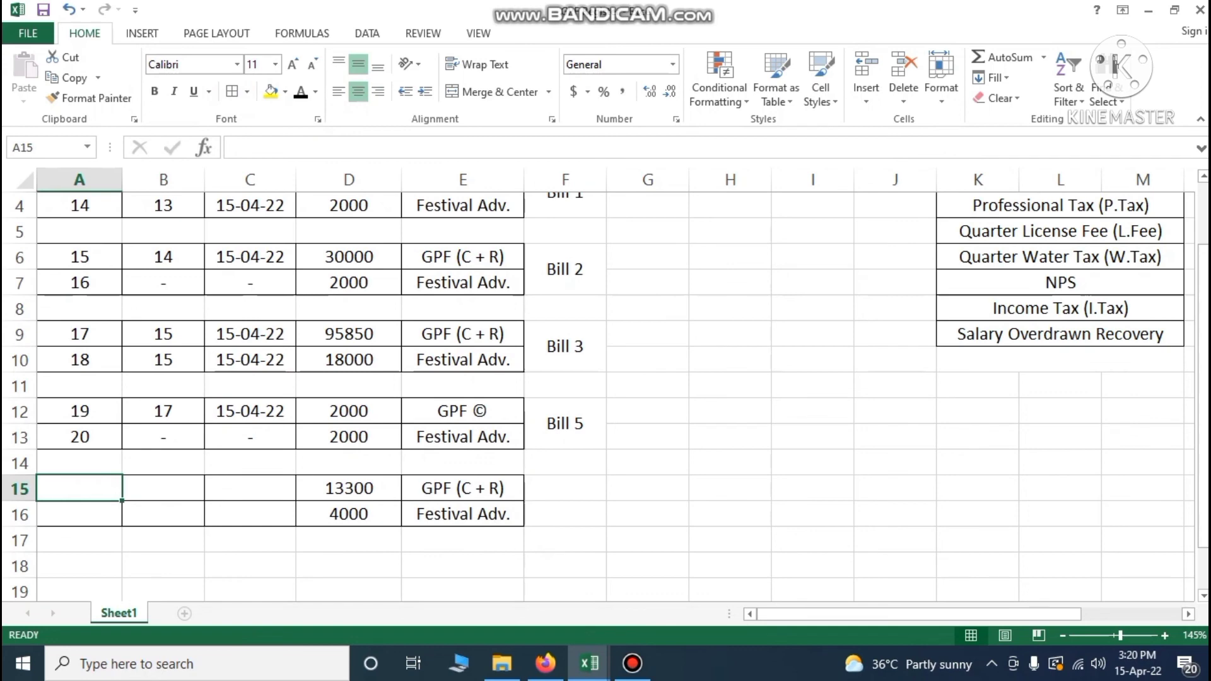
type("21")
key("Return")
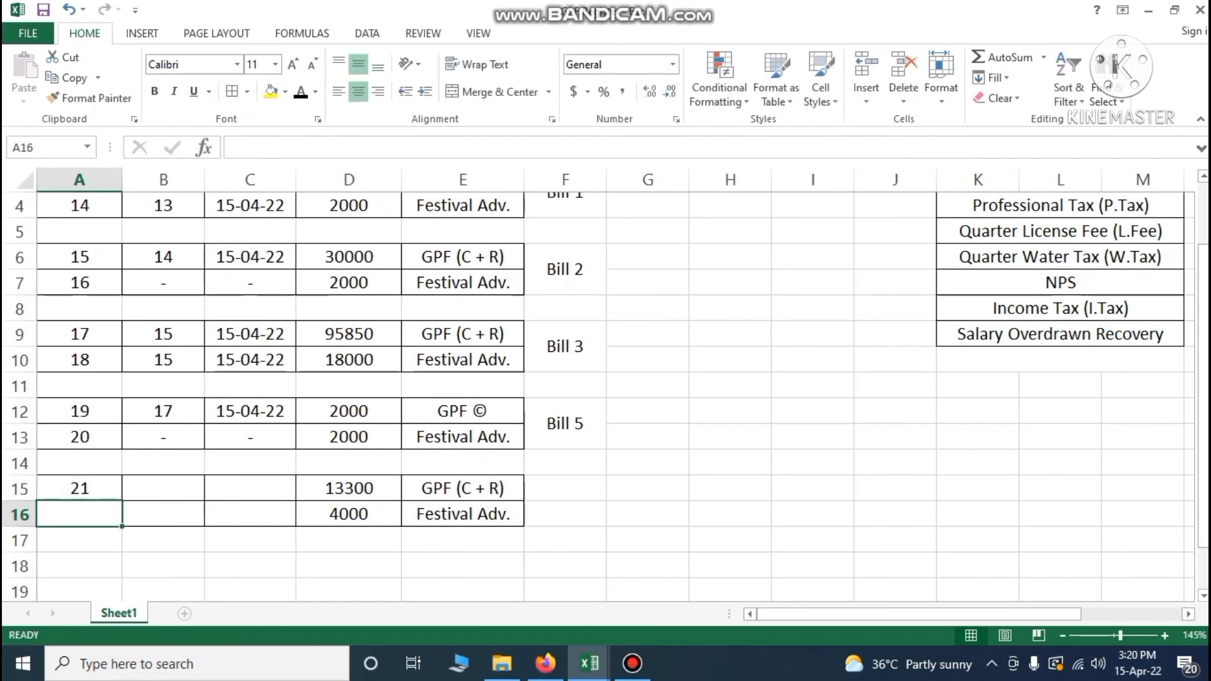
type("22")
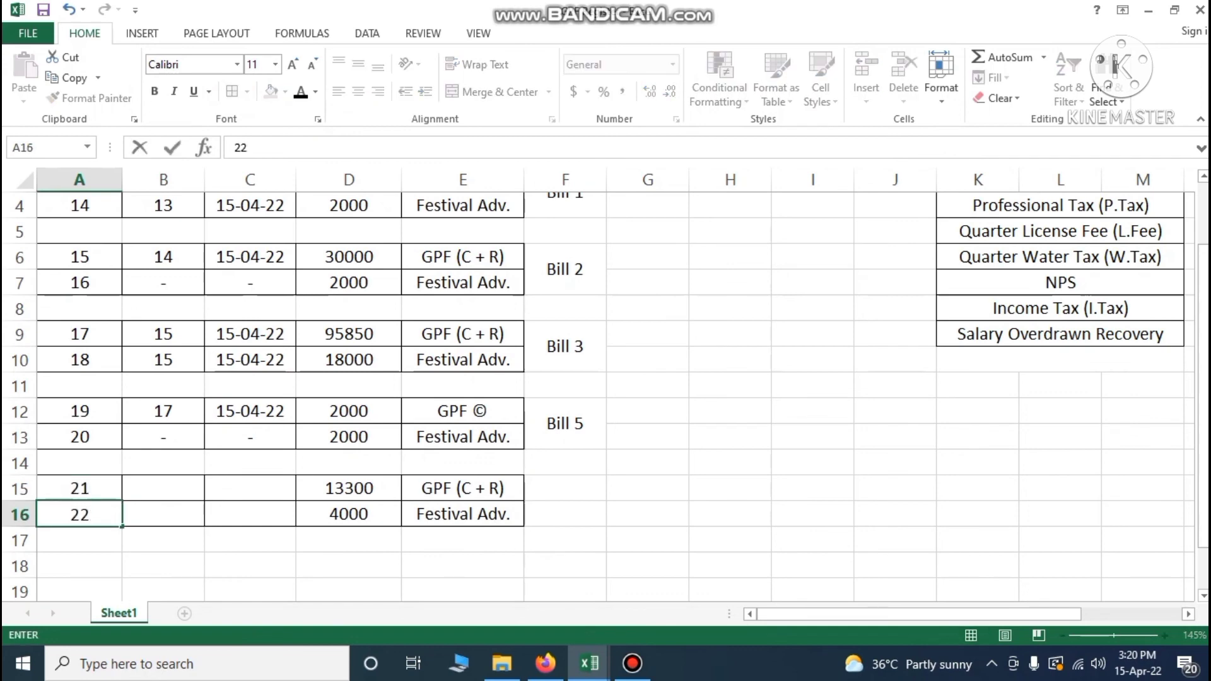
left_click(135, 479)
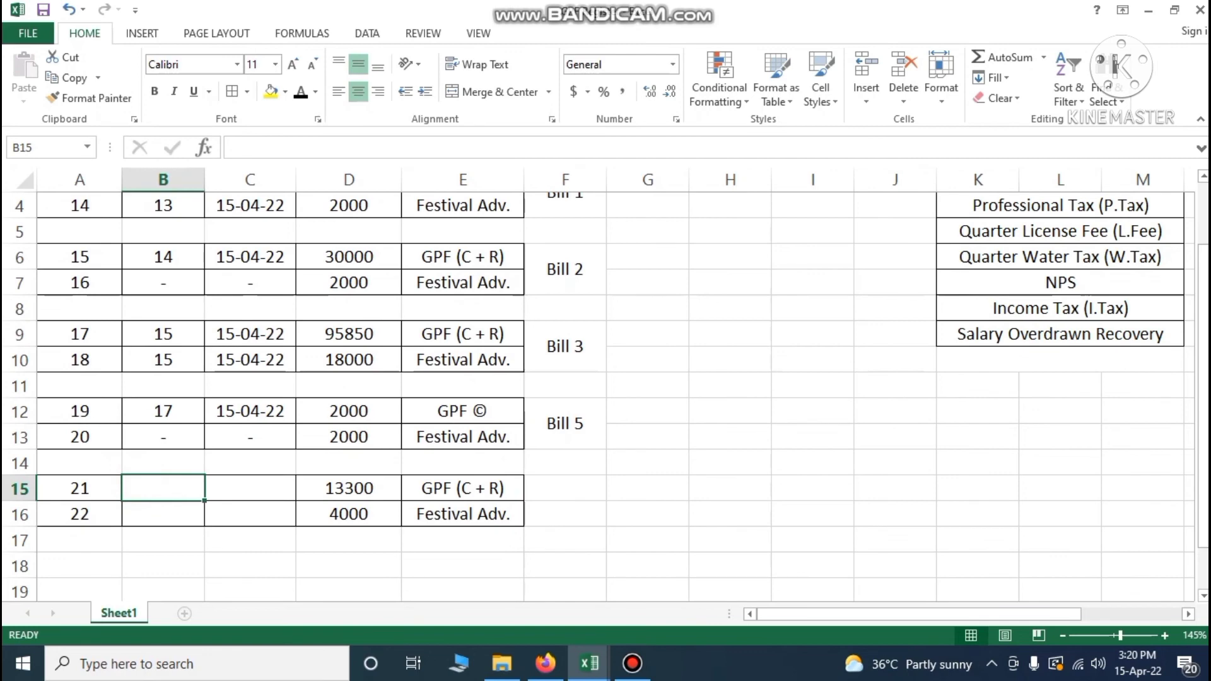
Format Painter the merged Bill 5 label onto F15:F16 and label it Bill 6
left_click(565, 423)
left_click(90, 98)
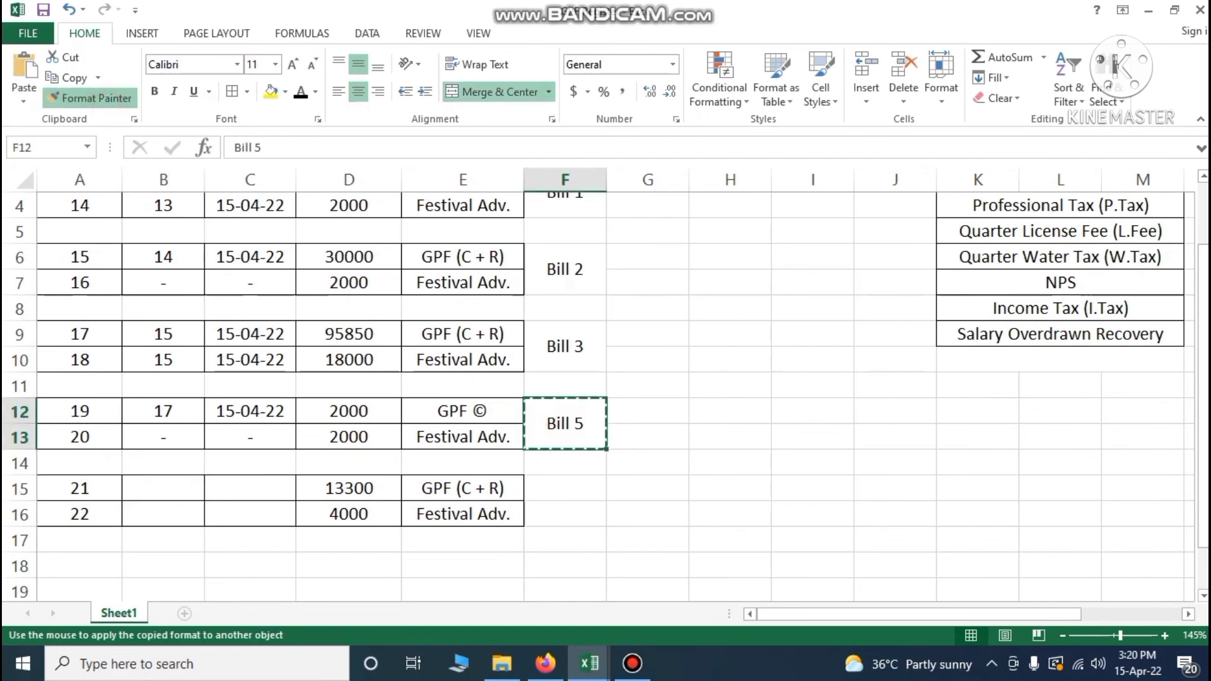
left_click(564, 497)
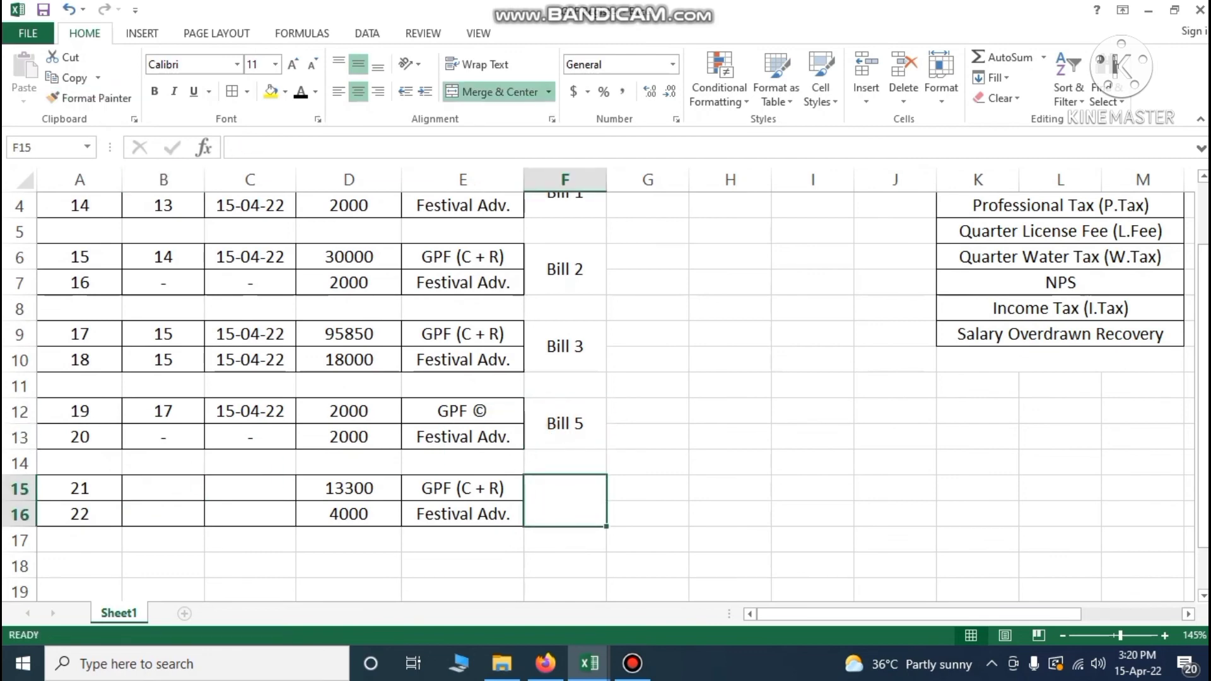
type("Bill 6")
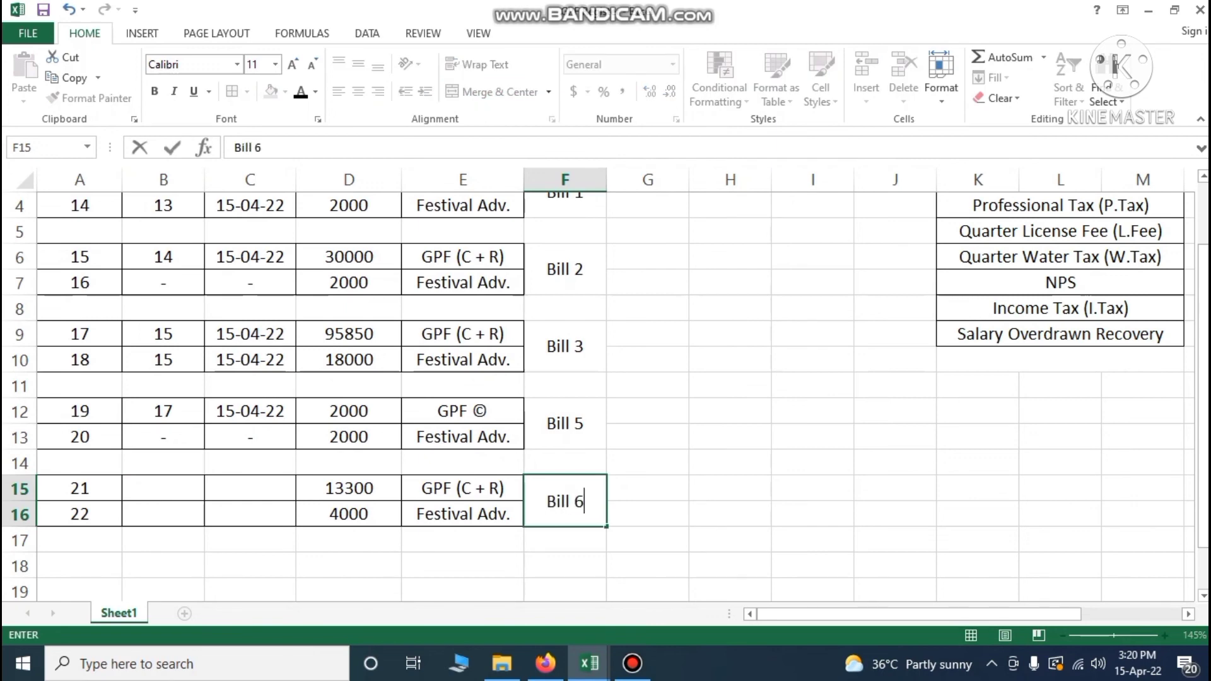
left_click(617, 481)
left_click(577, 495)
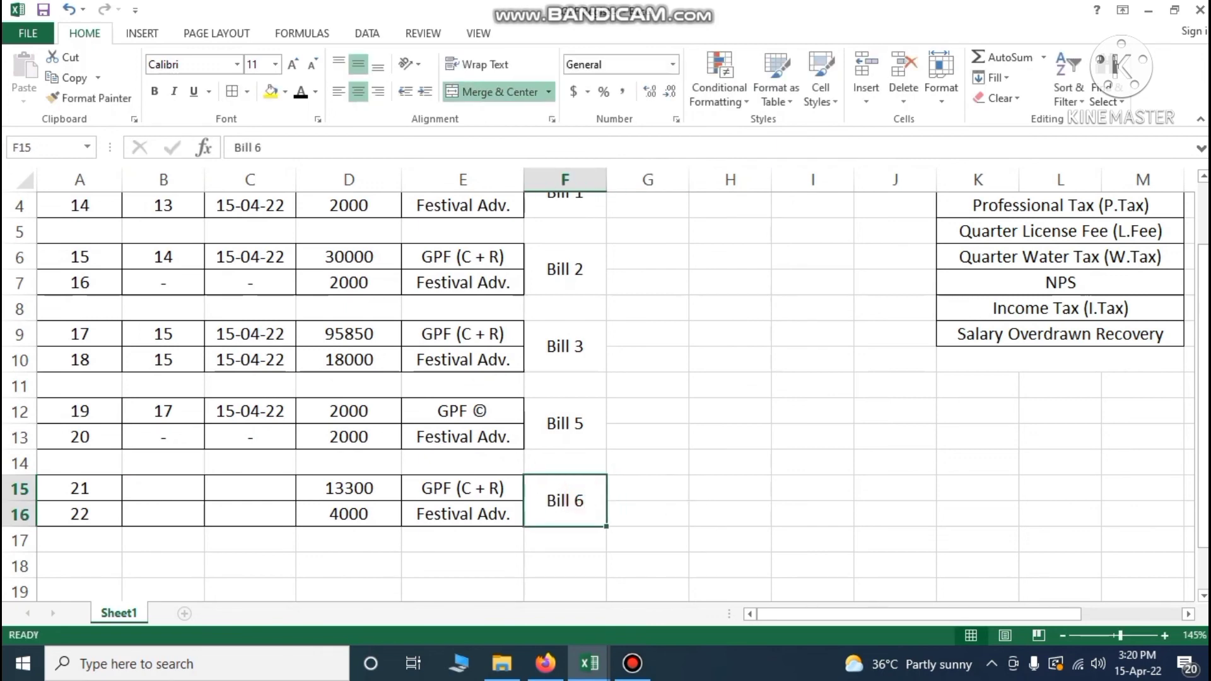
left_click(163, 488)
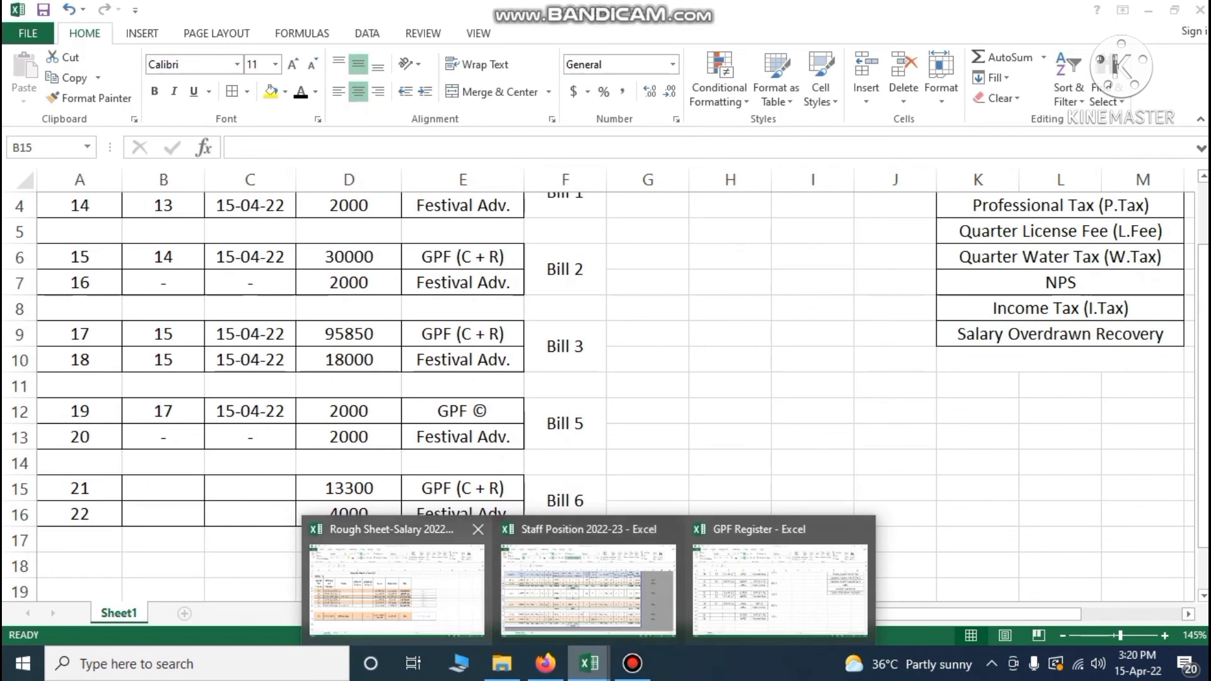
Look up Bill 6's bill number and date in the Rough Sheet-Salary workbook
left_click(396, 587)
left_click(132, 424)
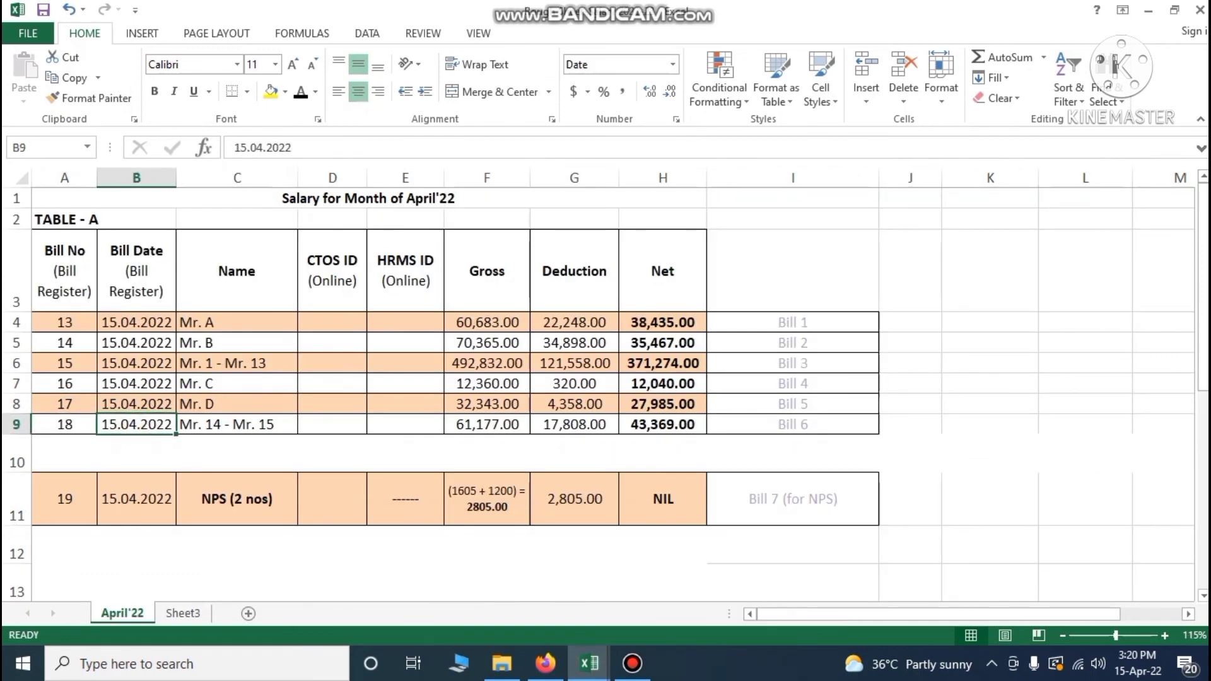
left_click(51, 425)
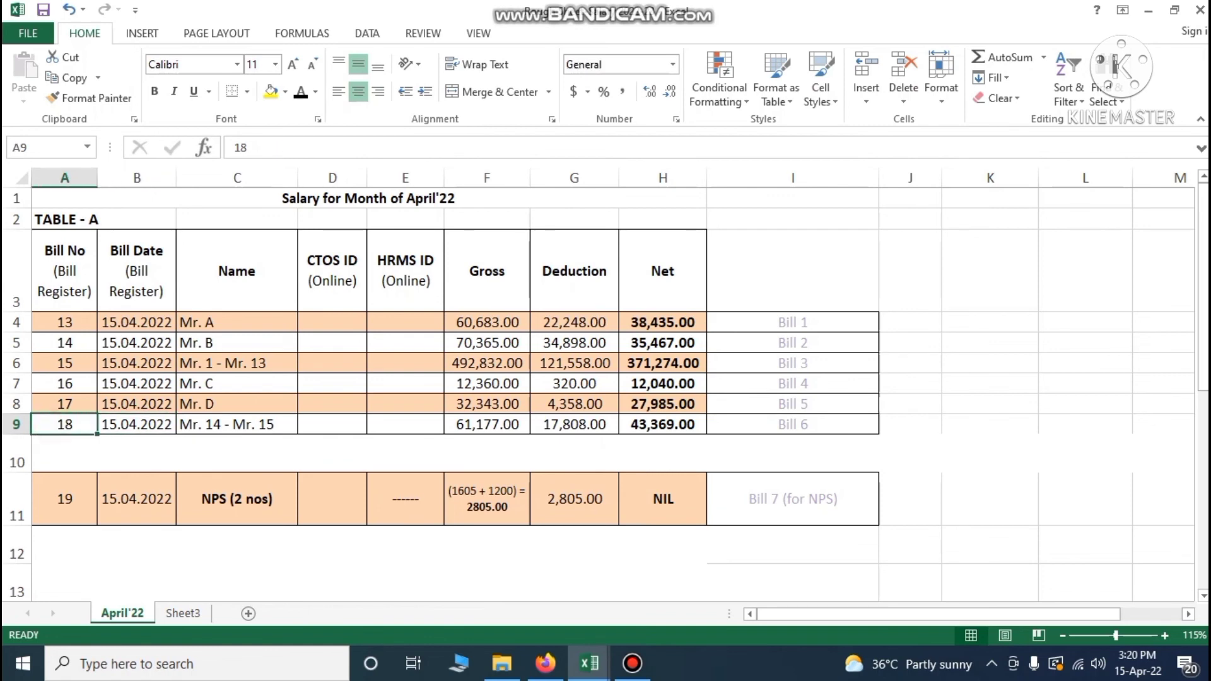
mouse_move(589, 664)
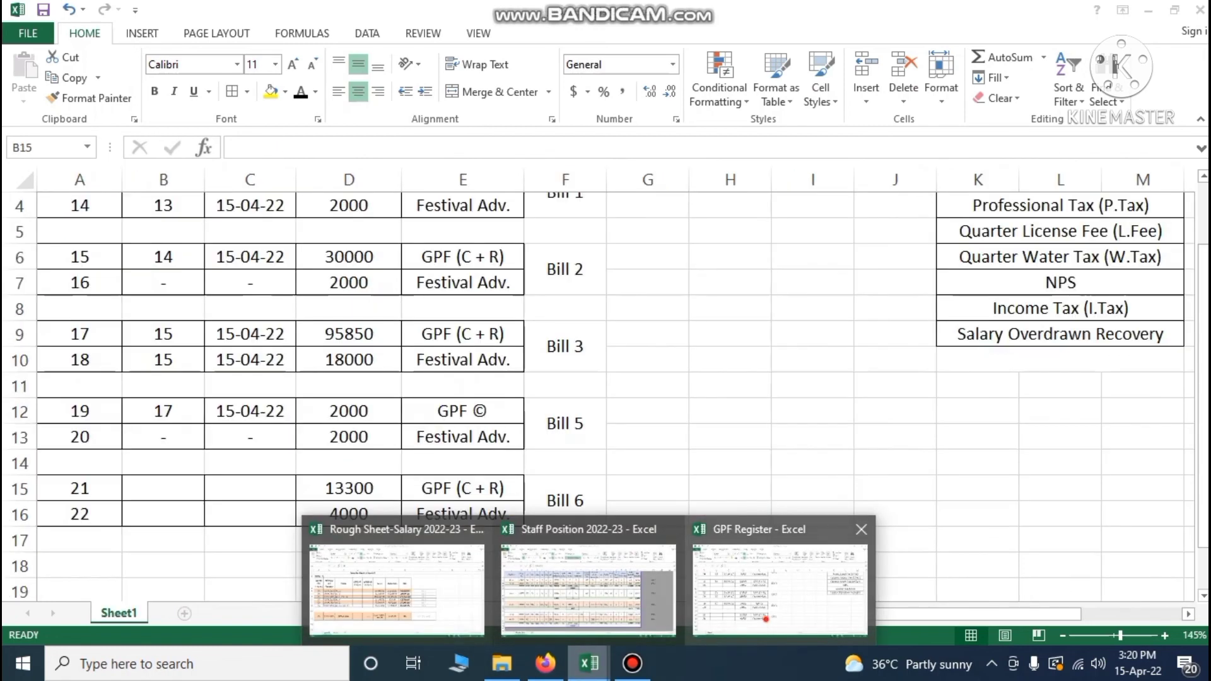
left_click(767, 619)
Enter bill number 18 and date 15-04 in row 15, formatted like C12 as 15-04-22
type("18")
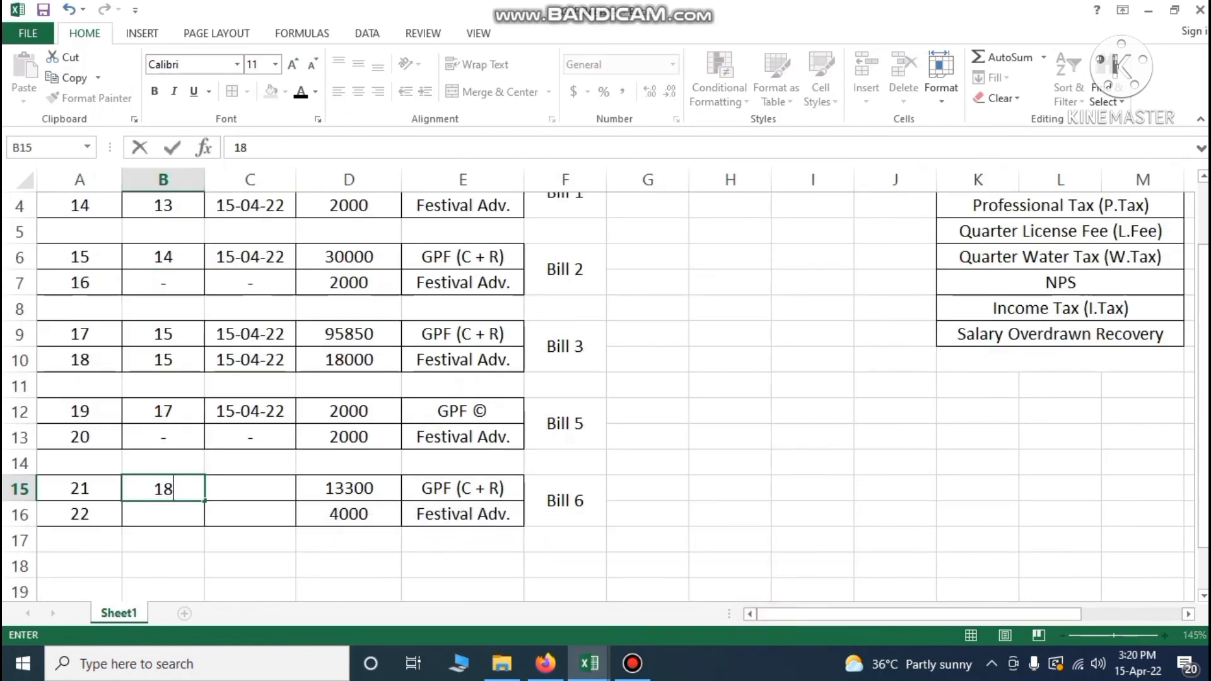
key("Tab")
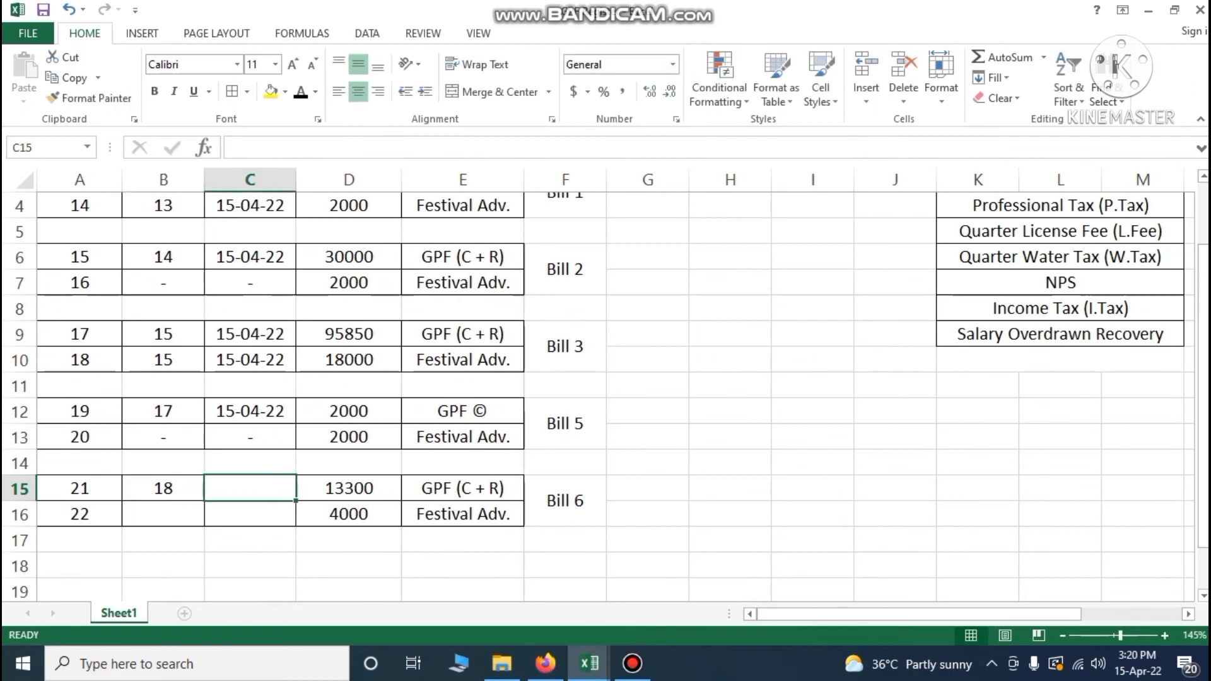
type("15-04")
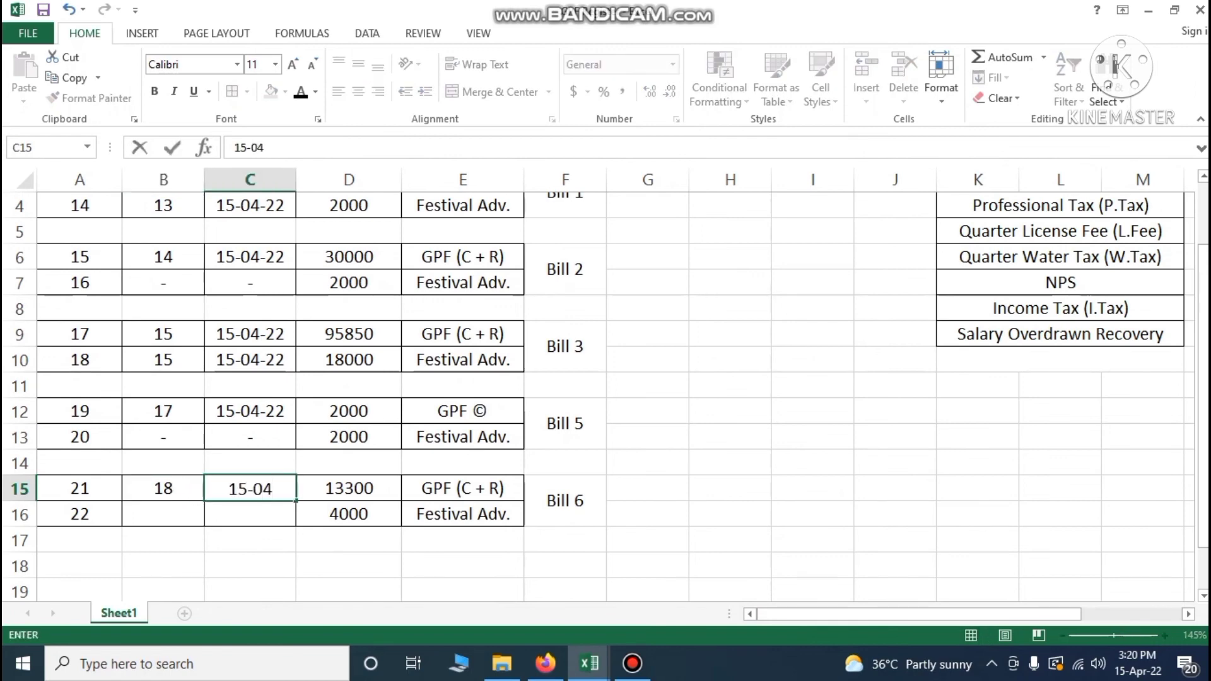
key("Return")
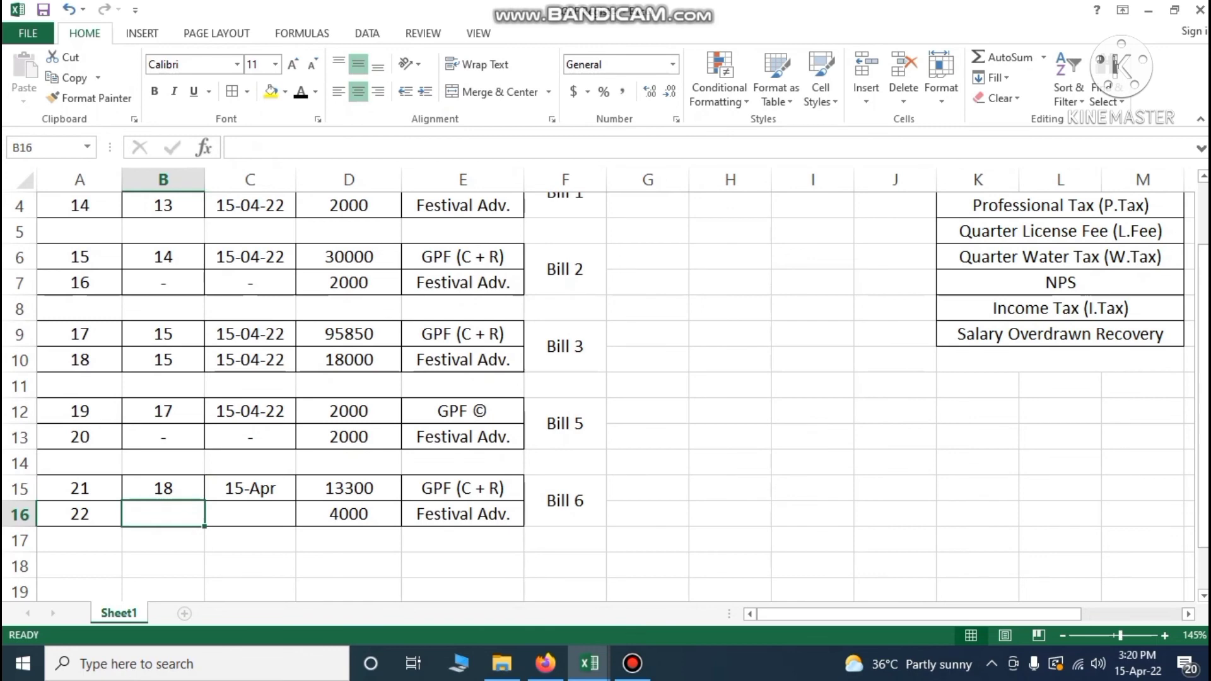
double_click(249, 489)
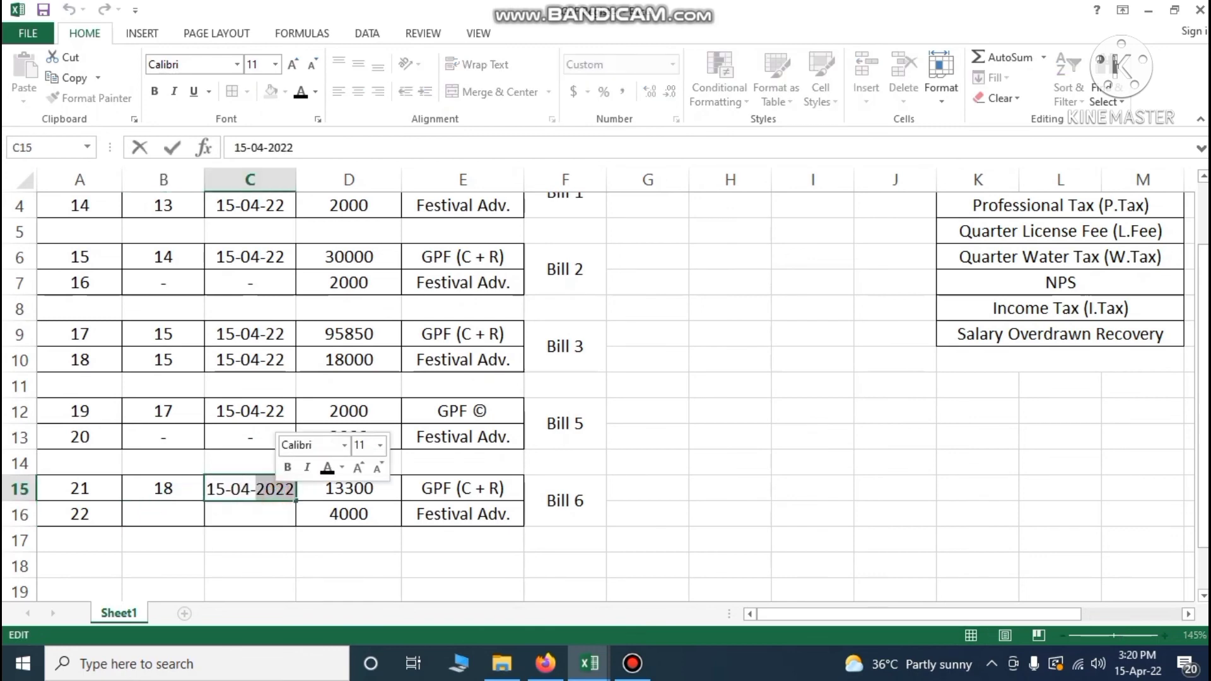
left_click(248, 514)
left_click(251, 411)
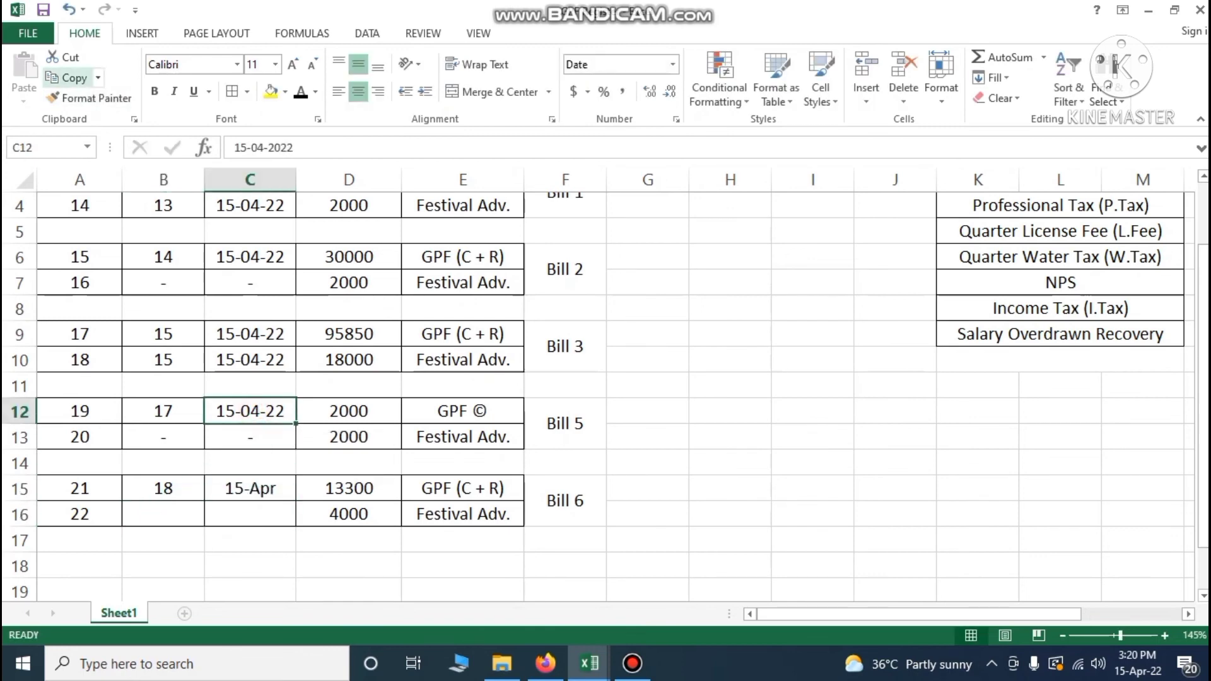
left_click(90, 98)
left_click(251, 489)
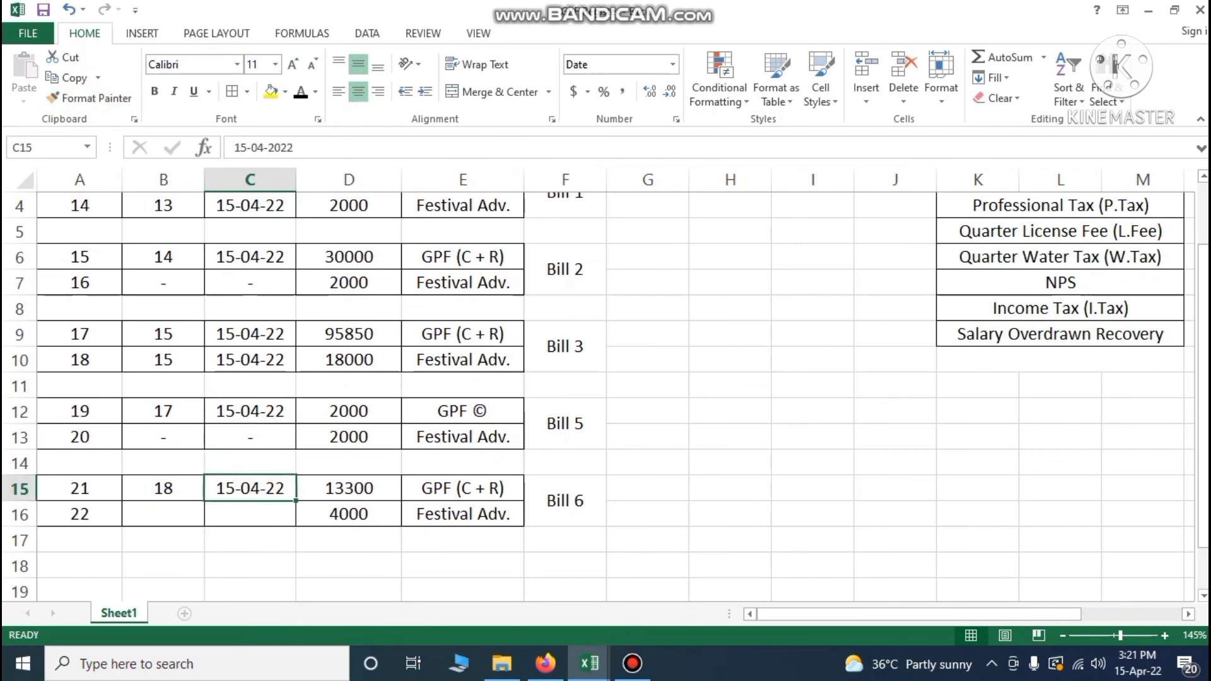
Put dashes in B16 and C16 for the Festival Adv. row
left_click(172, 510)
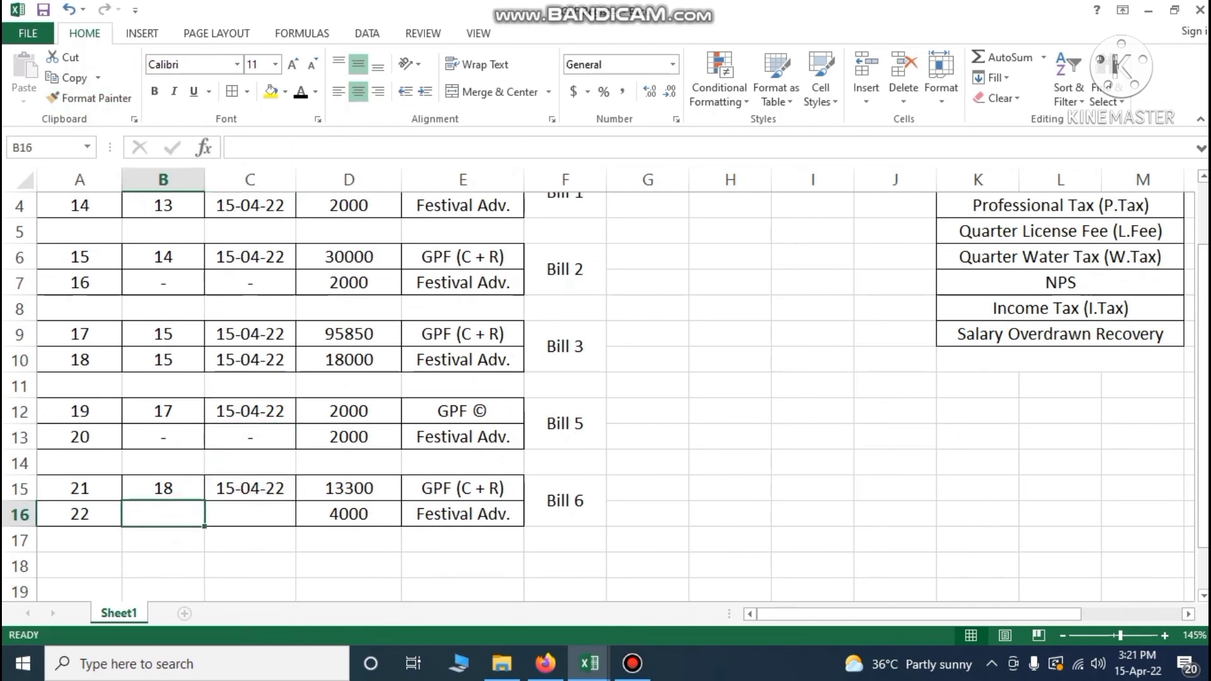
type("-")
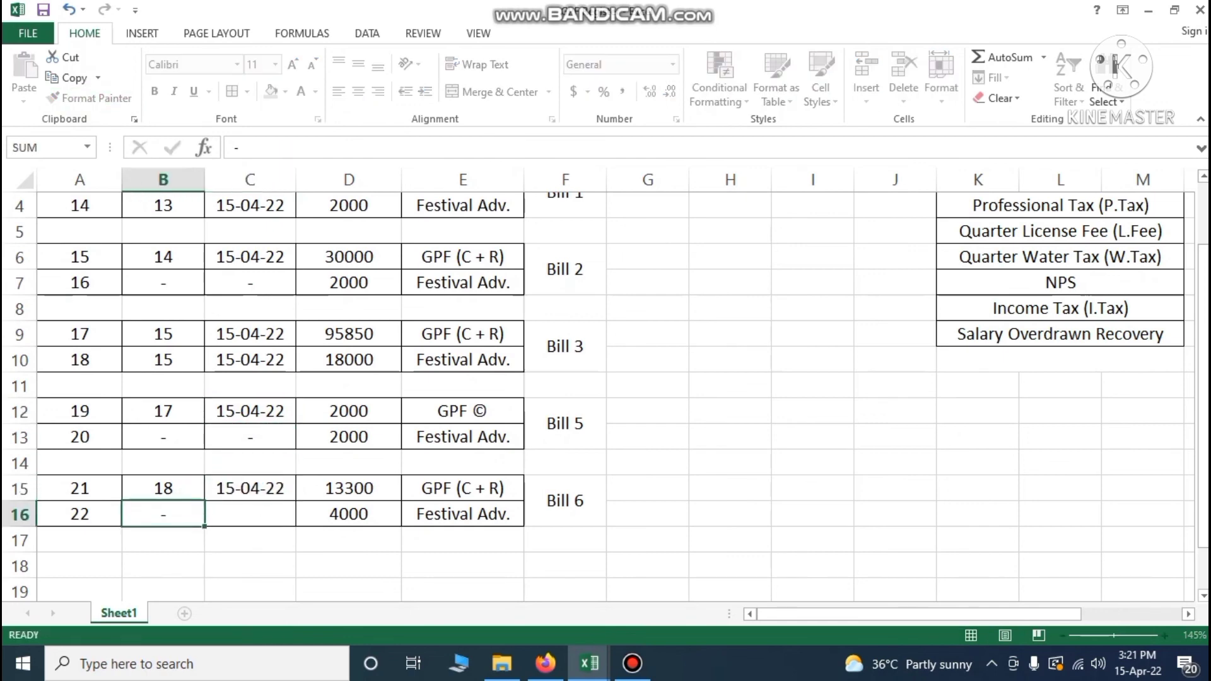
key("Return")
left_click(244, 515)
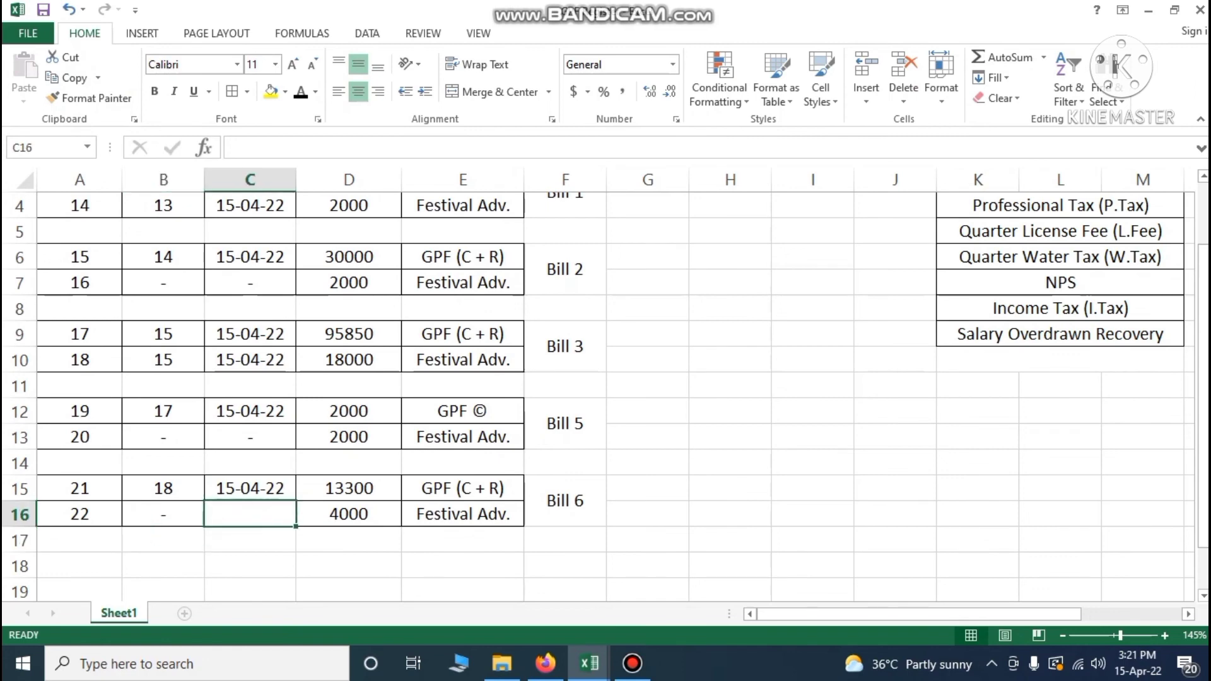
type("-")
key("Return")
left_click(429, 576)
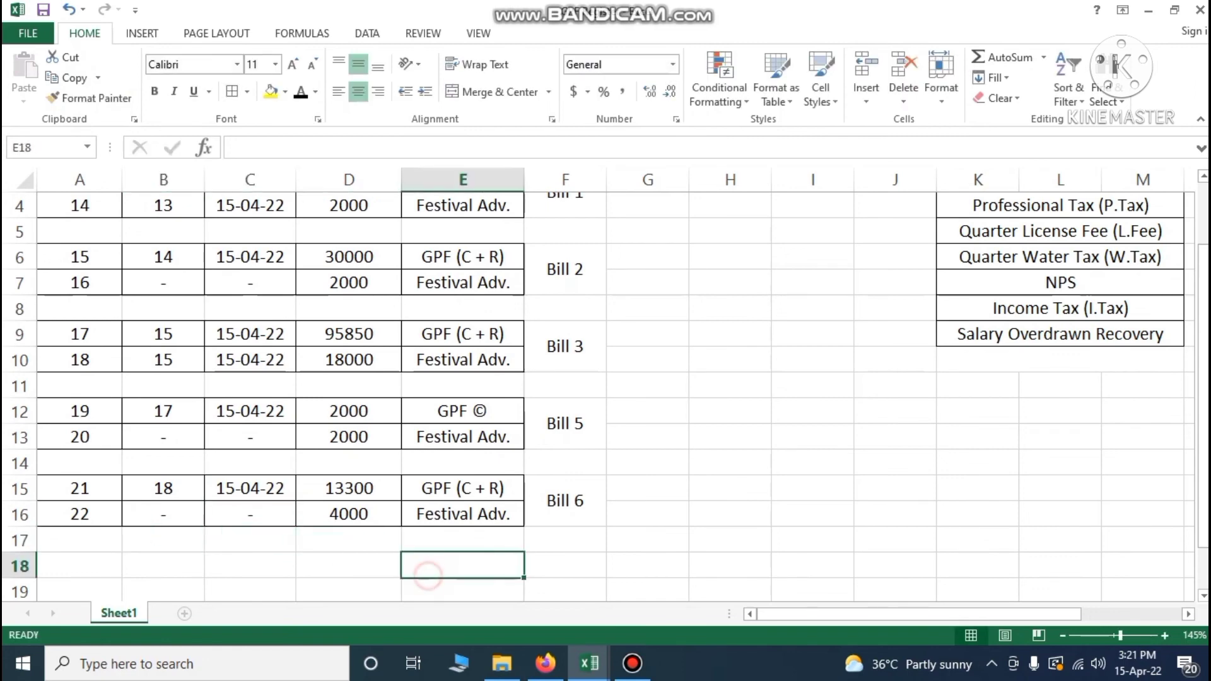
Scroll through the finished GPF Schedule Register and close its window
scroll(429, 576, "up", 1)
scroll(429, 576, "down", 1)
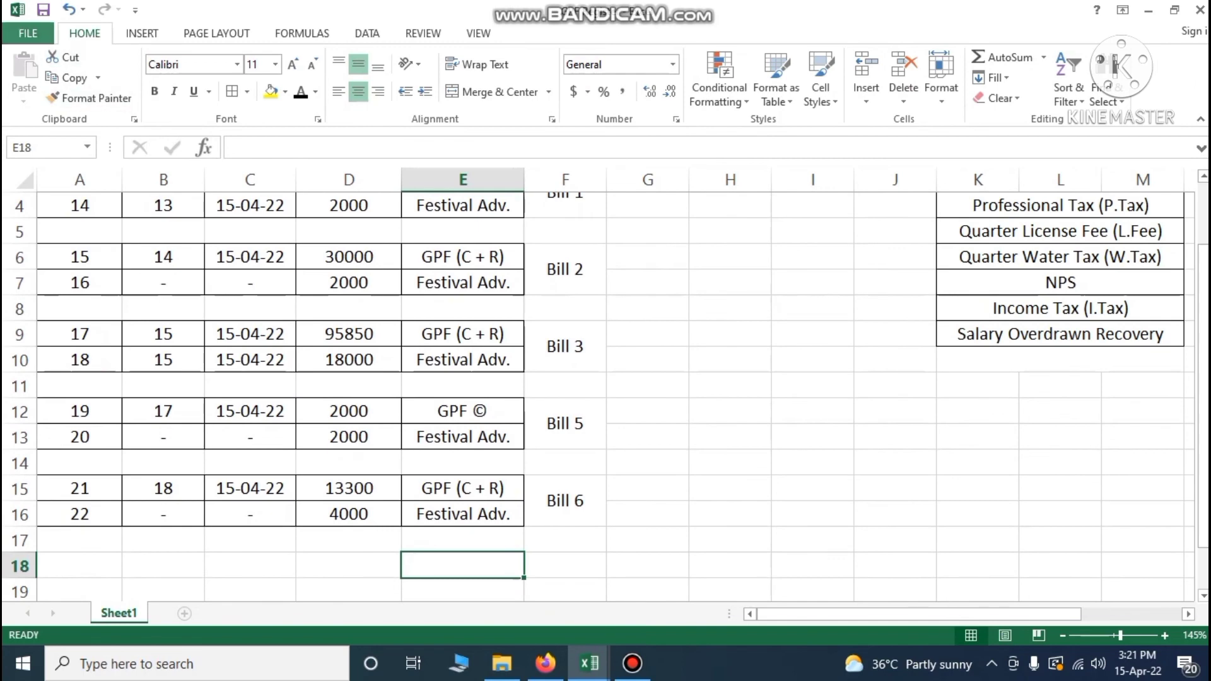
scroll(599, 379, "up", 1)
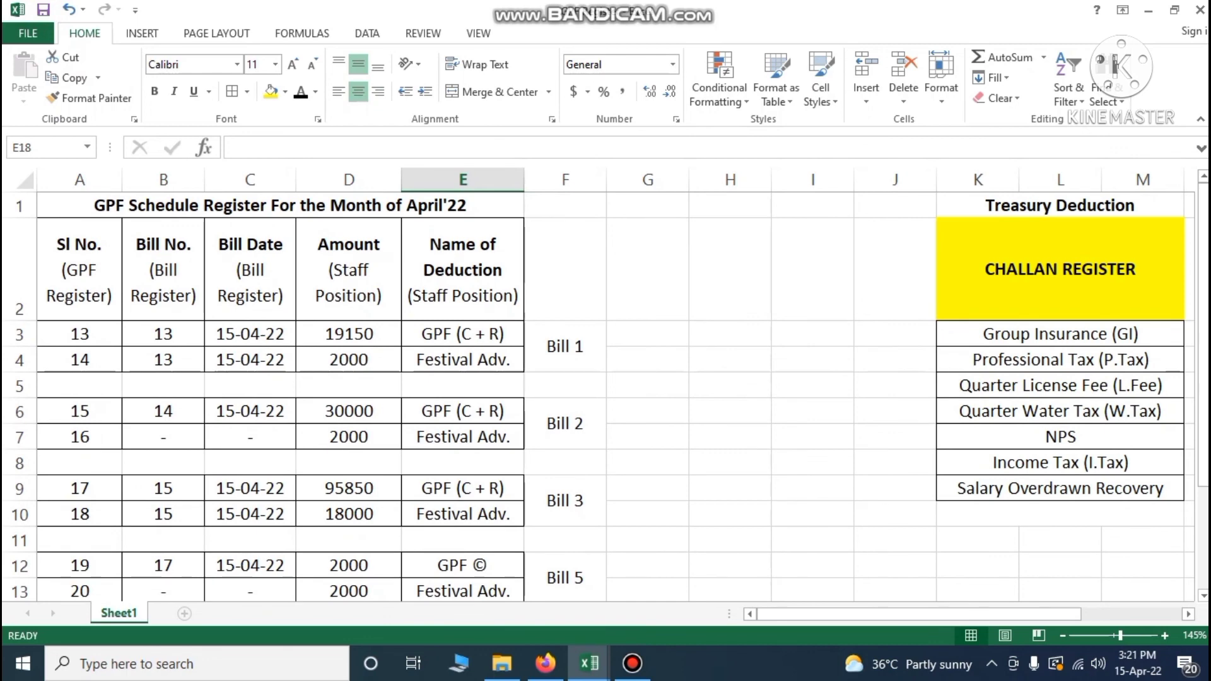
scroll(605, 391, "down", 1)
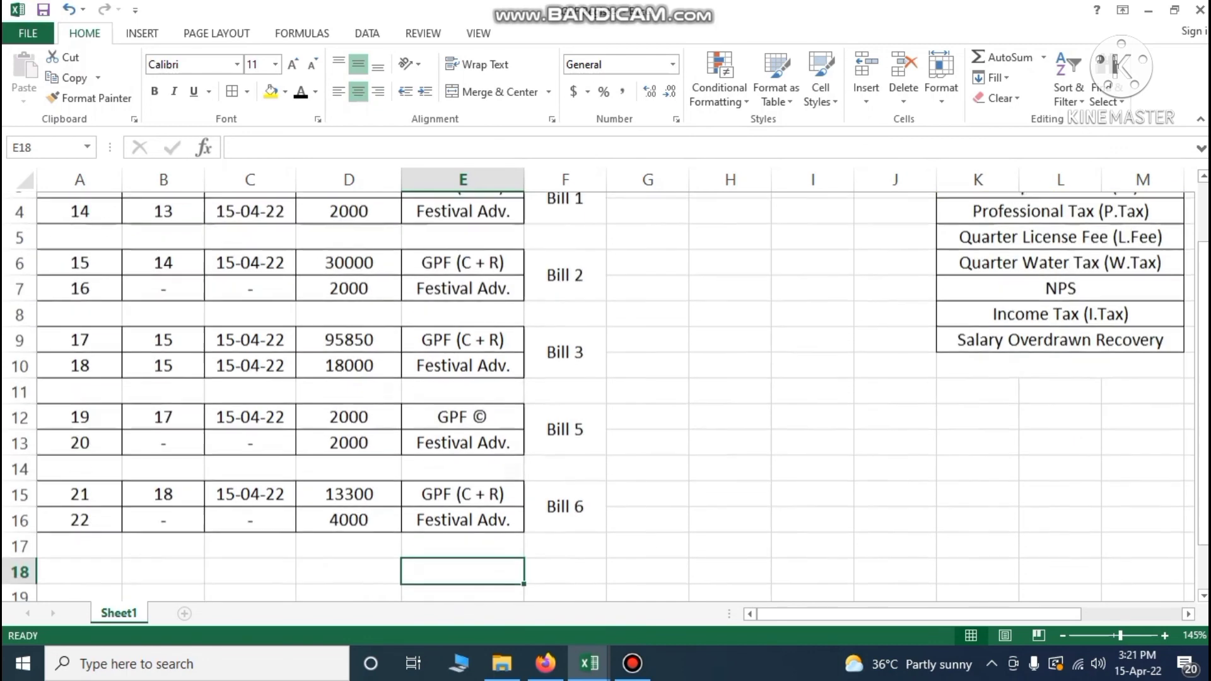
scroll(605, 391, "up", 1)
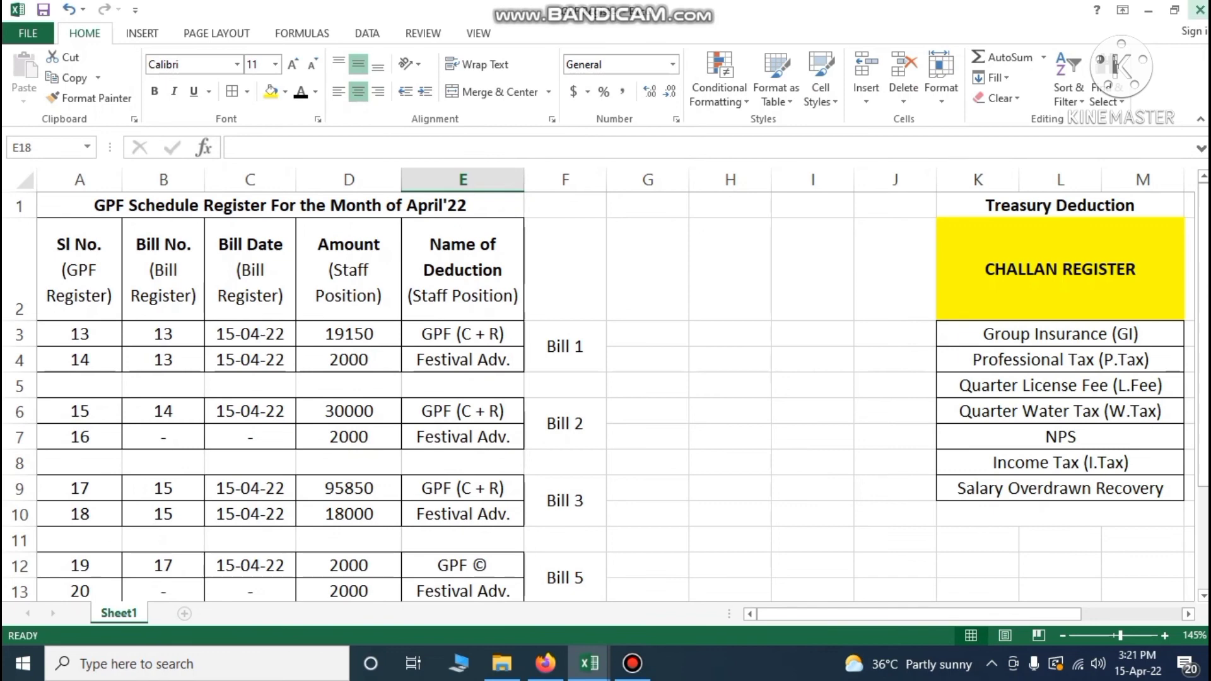
left_click(1200, 9)
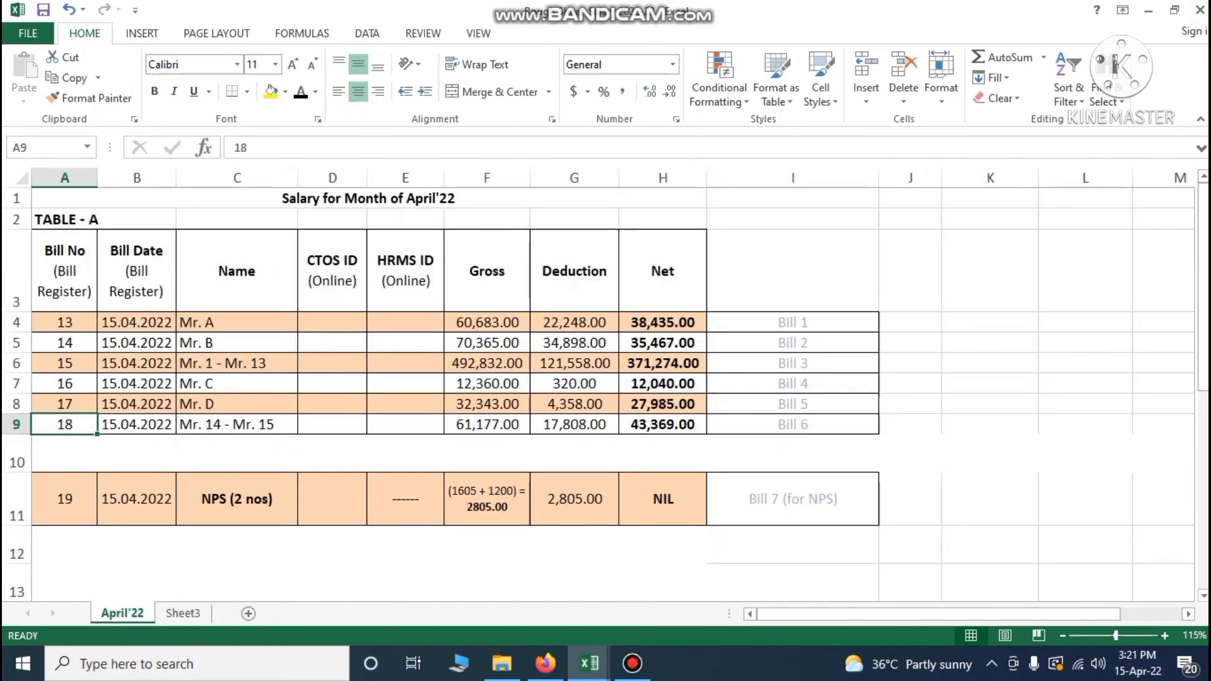
From the Hrms video folder in File Explorer, open the Challan Register workbook
left_click(589, 664)
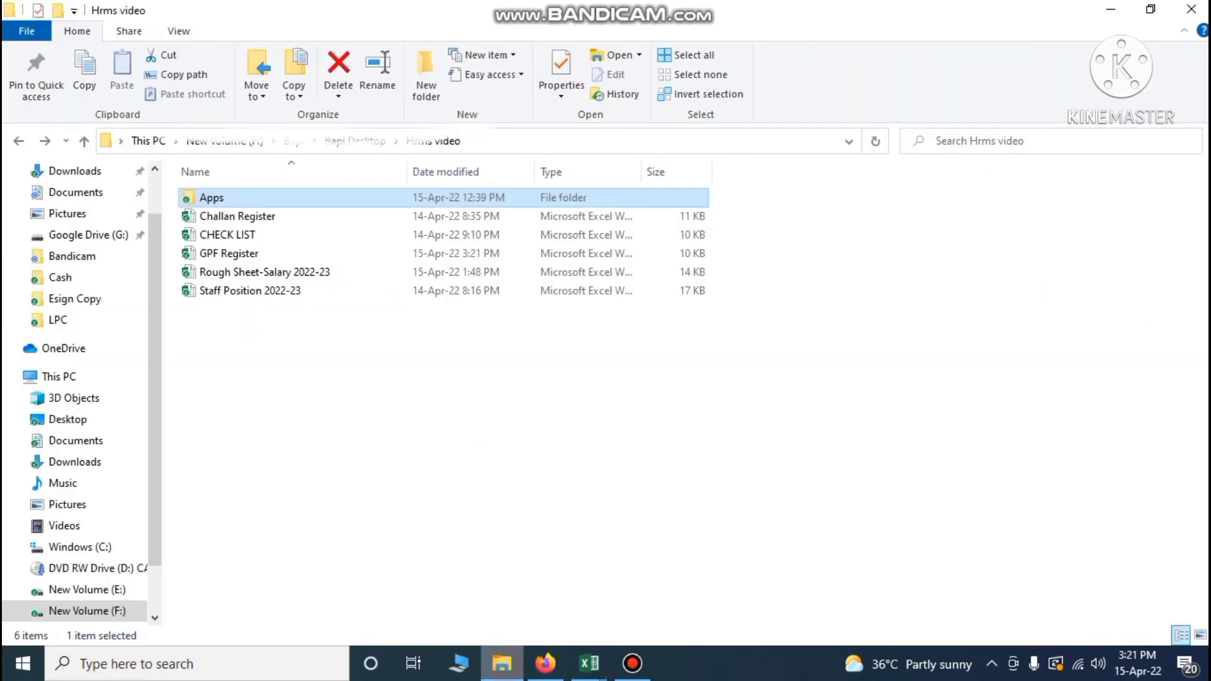
left_click(502, 663)
left_click(255, 217)
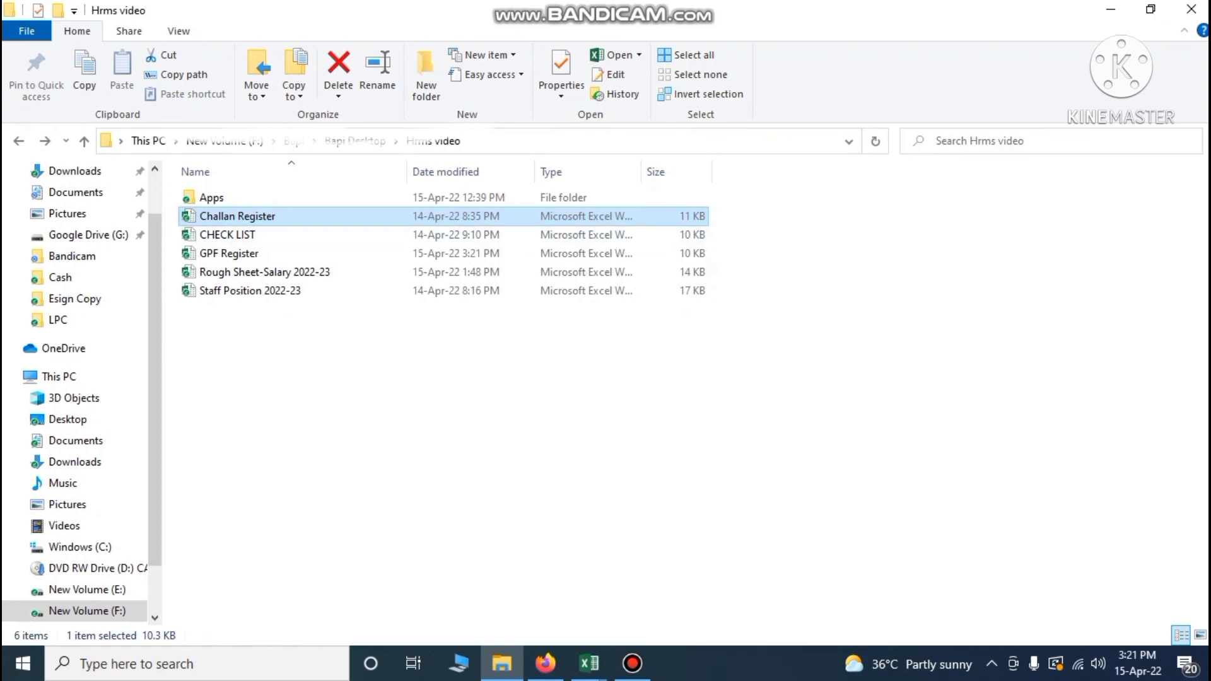
double_click(260, 216)
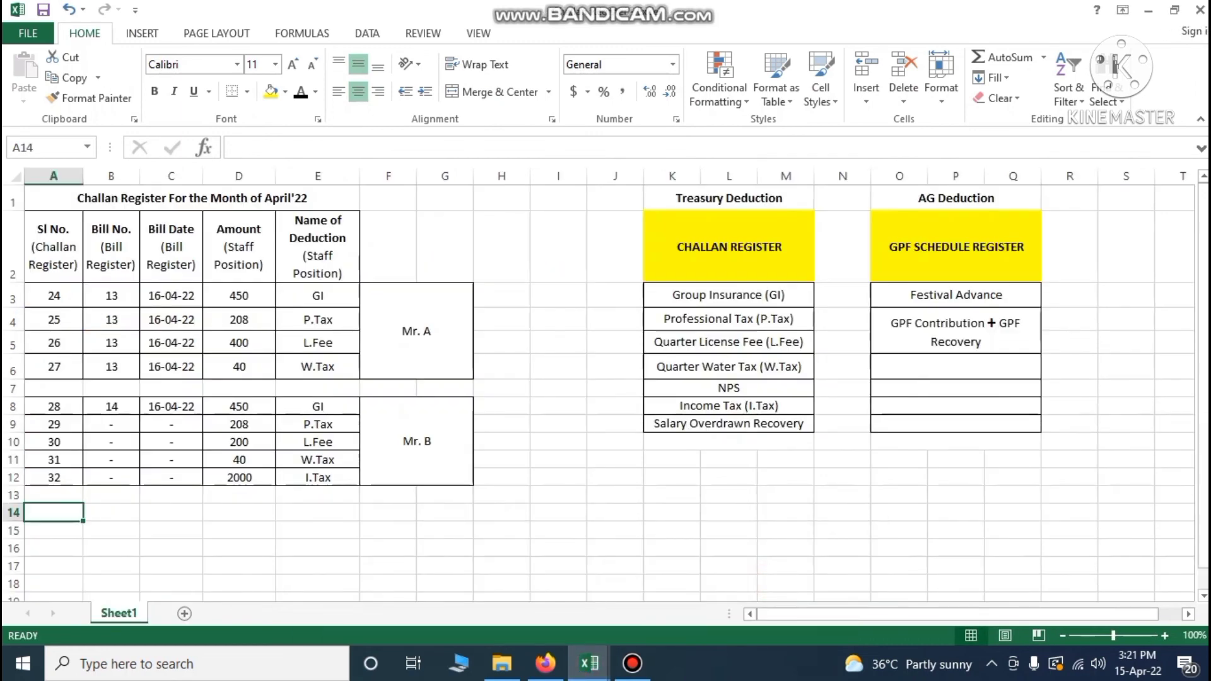
left_click(470, 545)
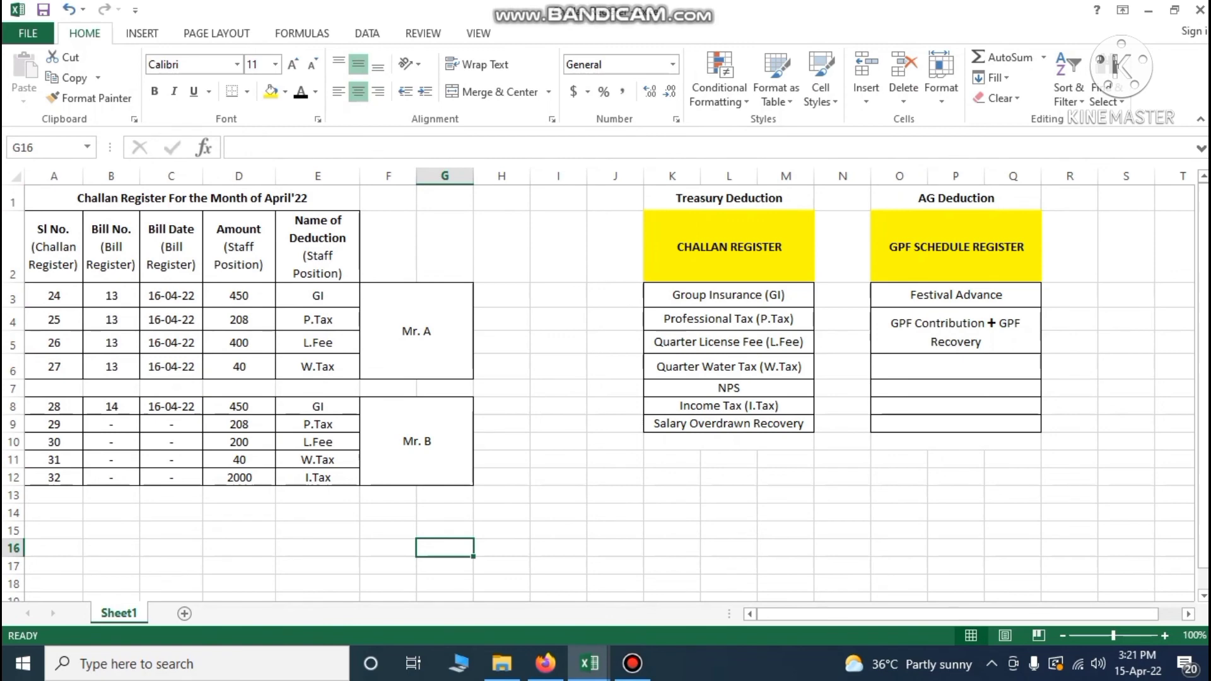
left_click_drag(675, 176, 786, 176)
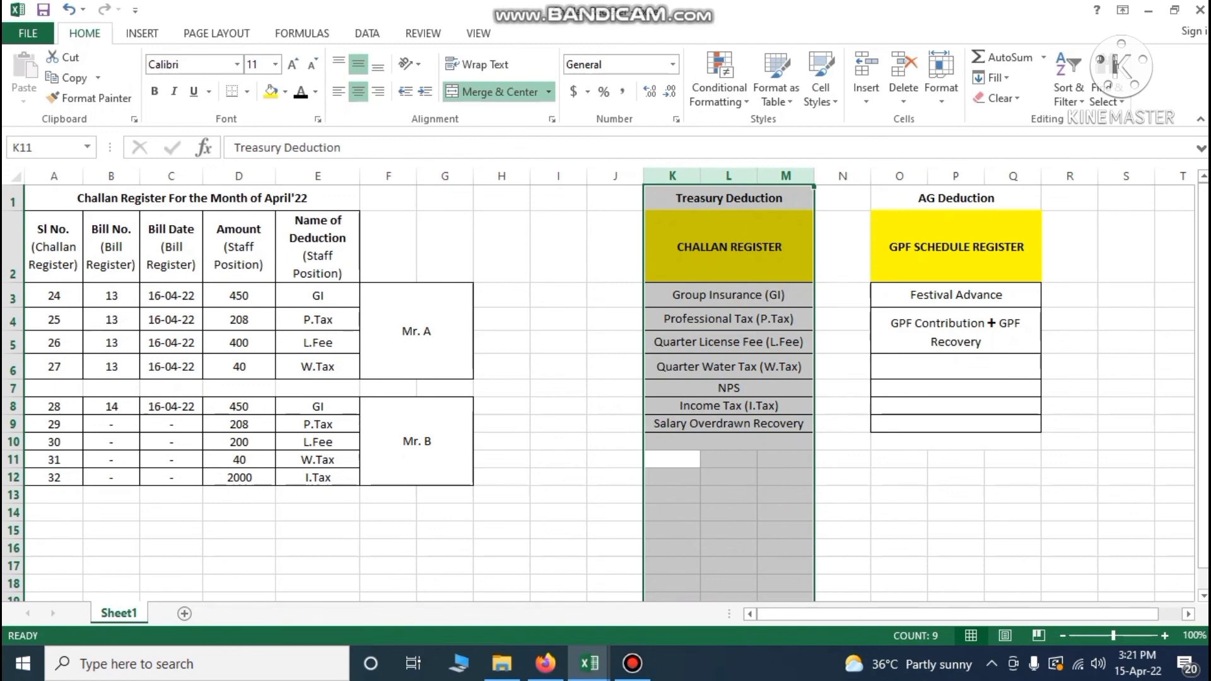
left_click(730, 207)
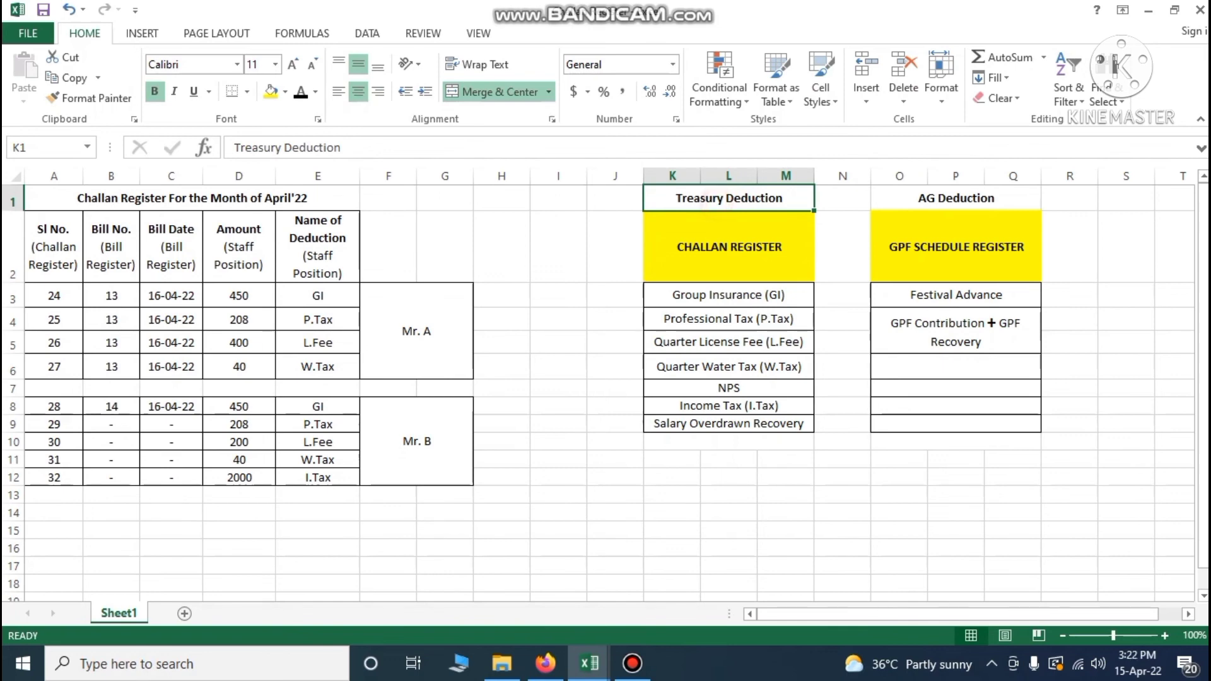
left_click(717, 243)
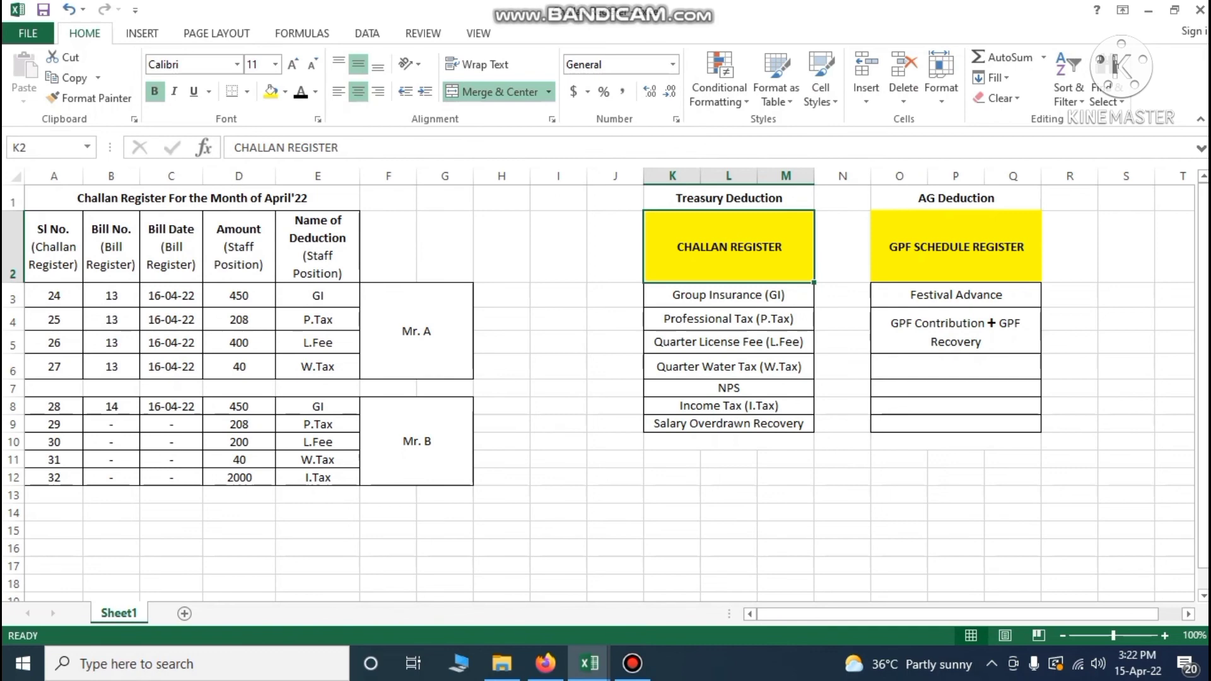
type("d")
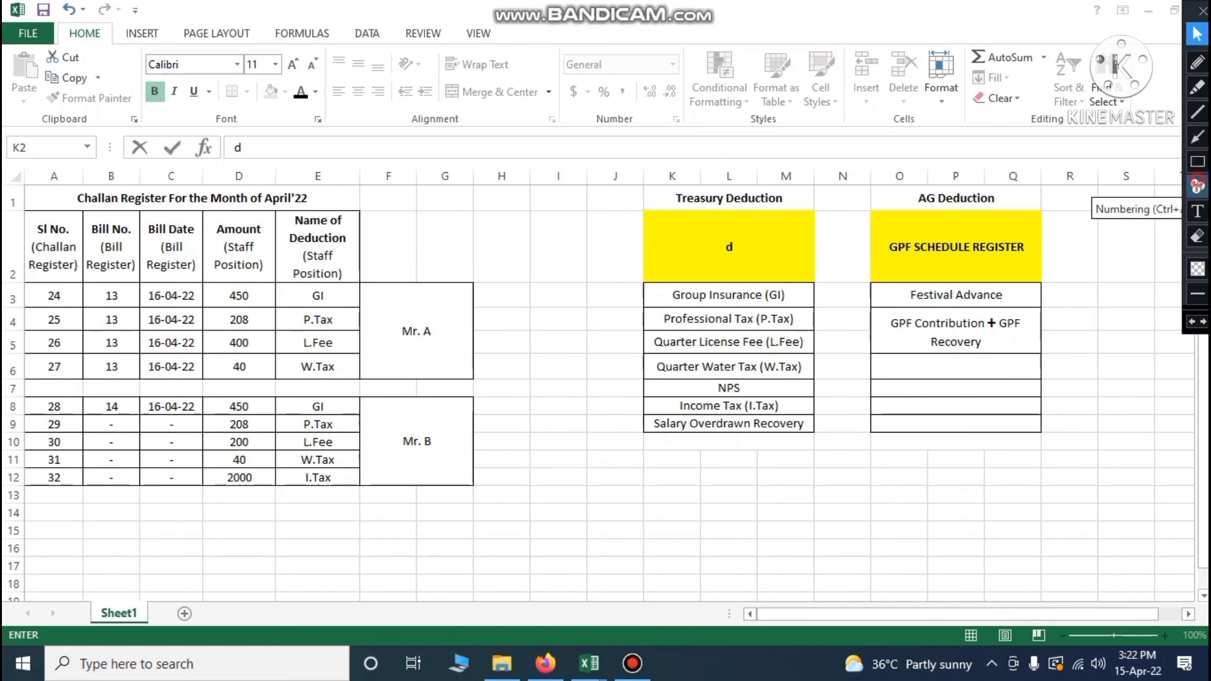
left_click(1197, 186)
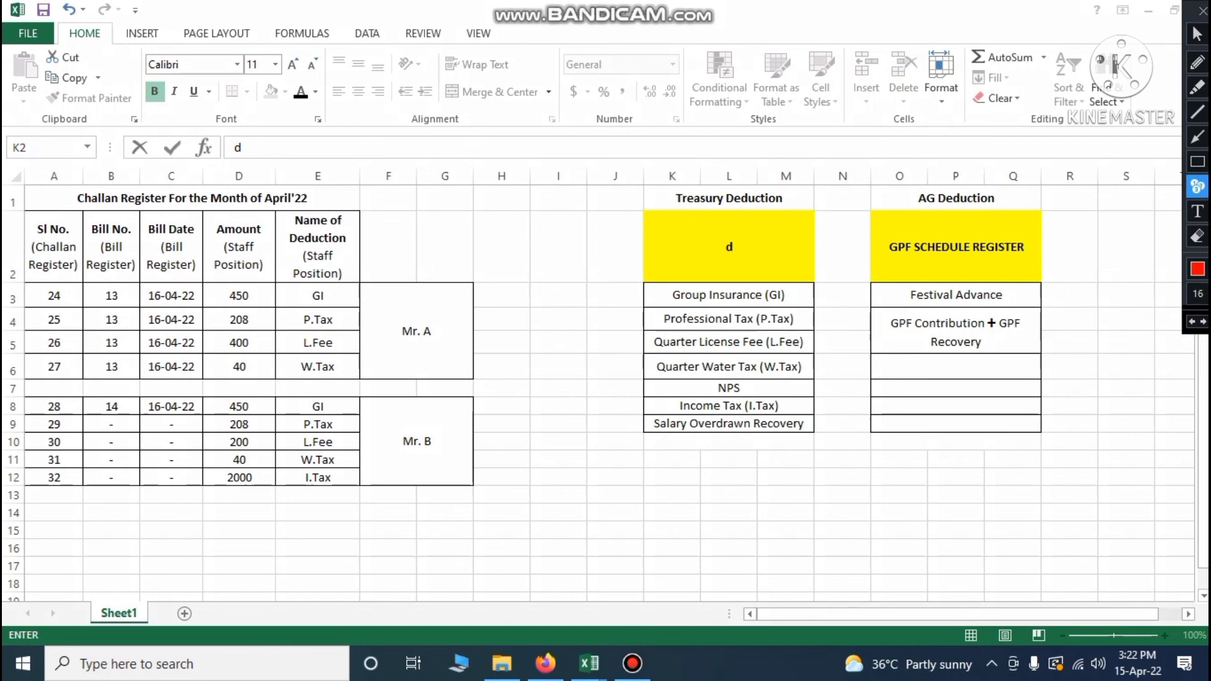
left_click(799, 295)
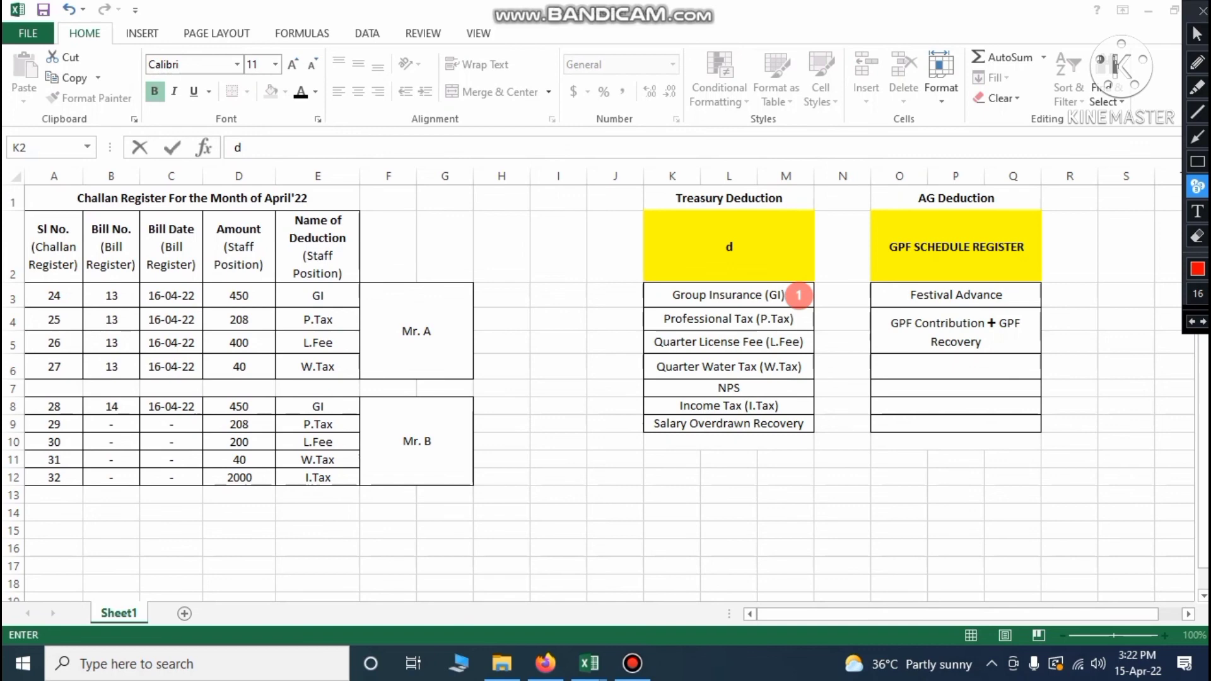
left_click(809, 320)
left_click(809, 339)
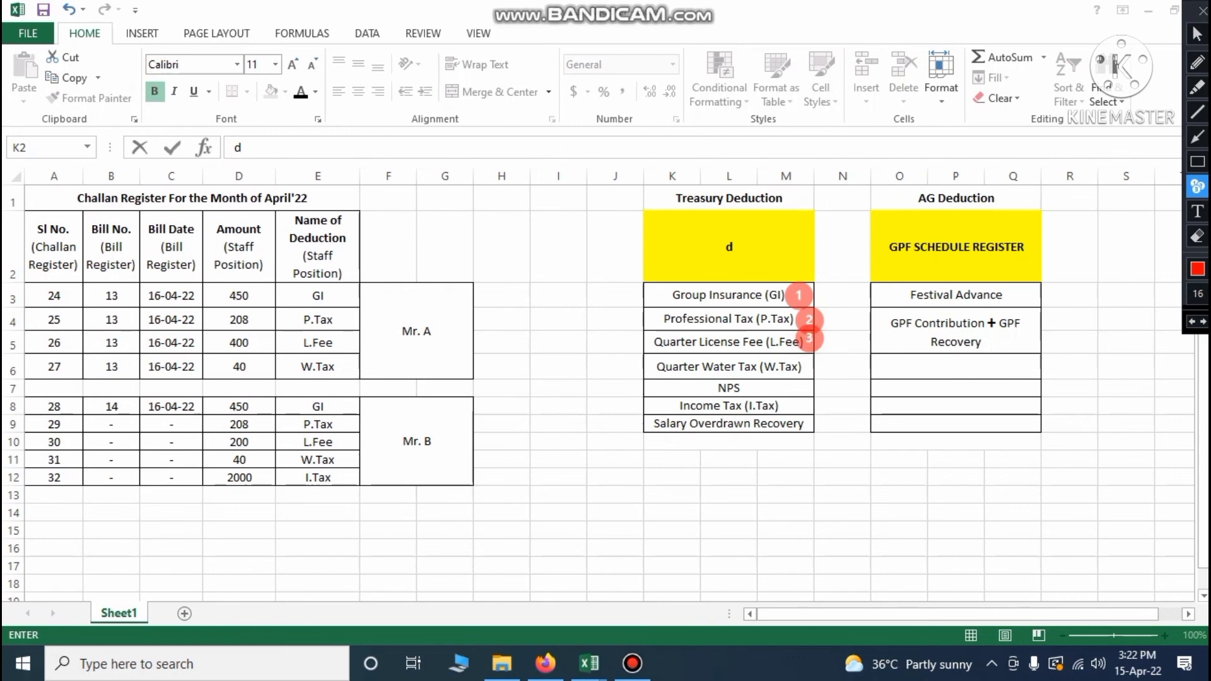
left_click(819, 362)
left_click(806, 381)
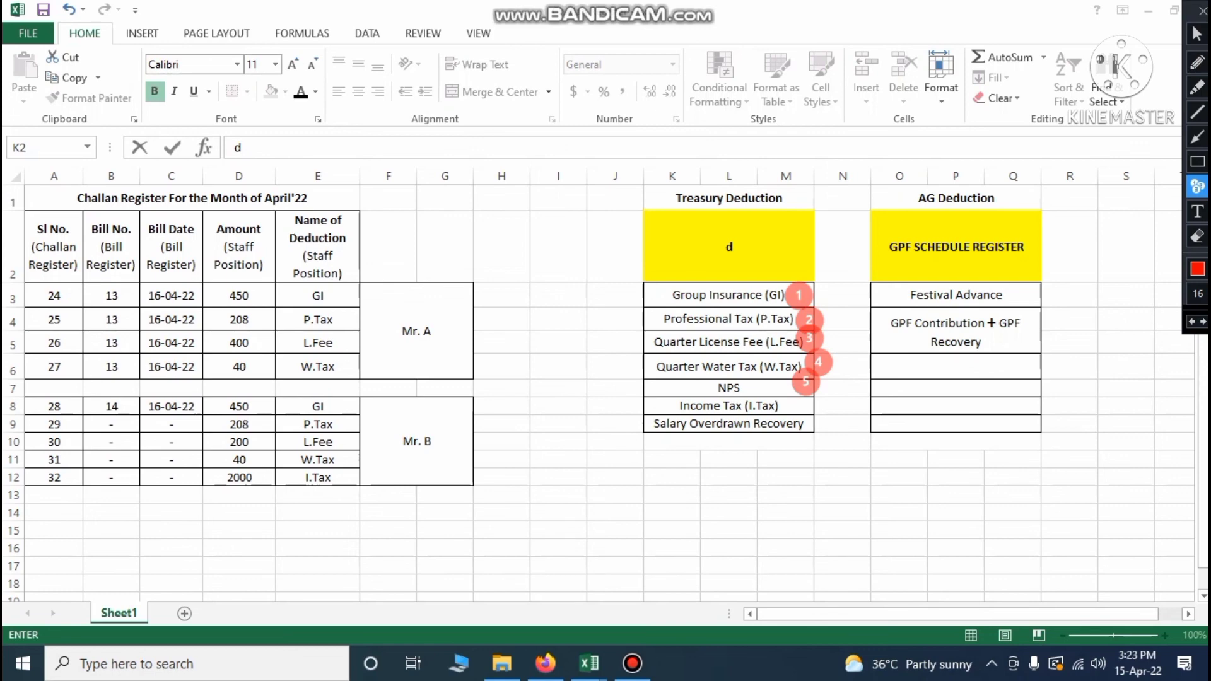
left_click(808, 404)
left_click(819, 420)
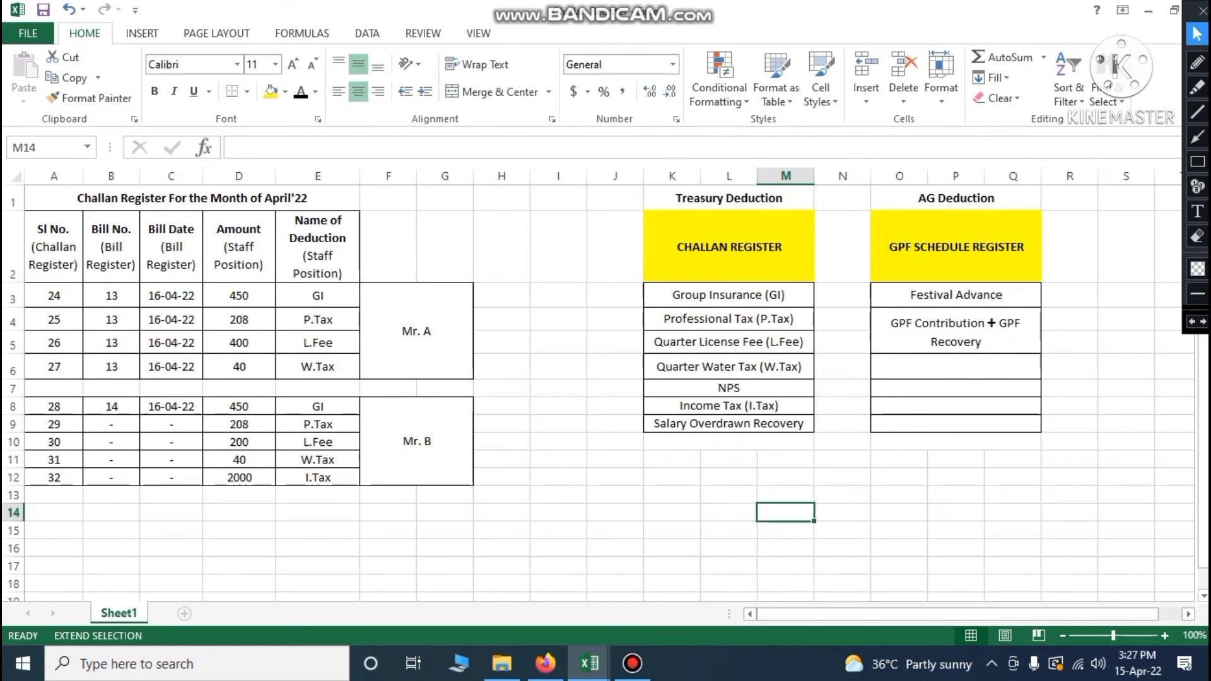
scroll(598, 385, "up", 1)
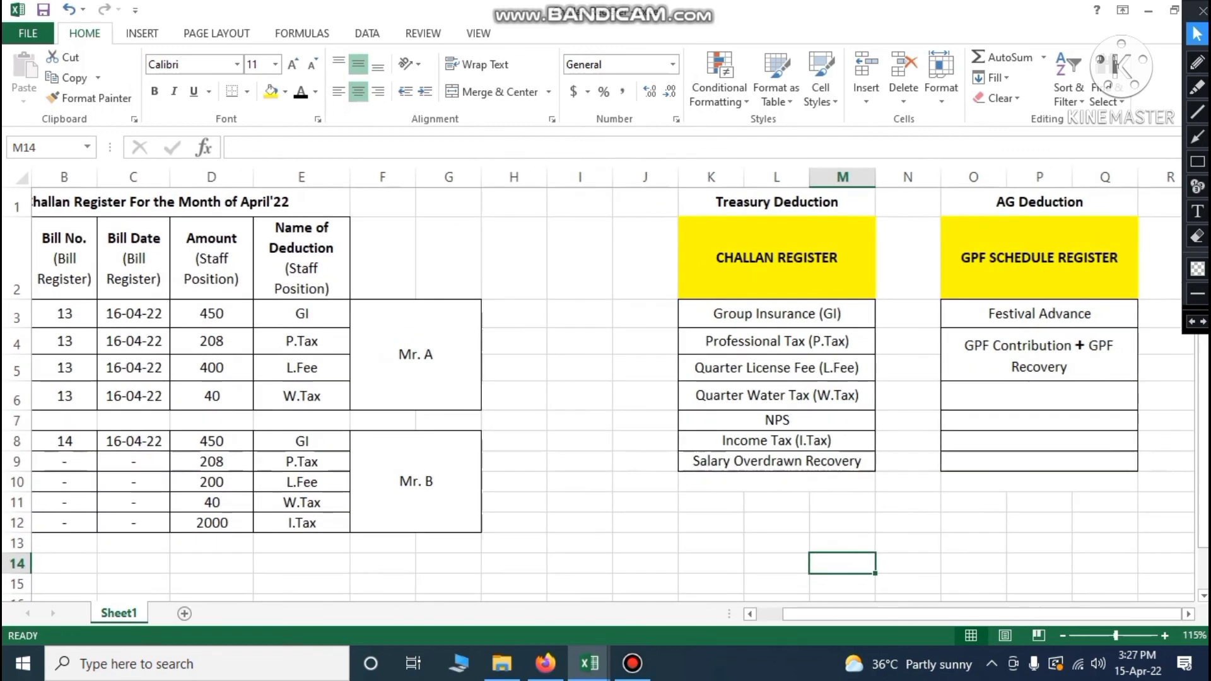
left_click_drag(912, 615, 887, 615)
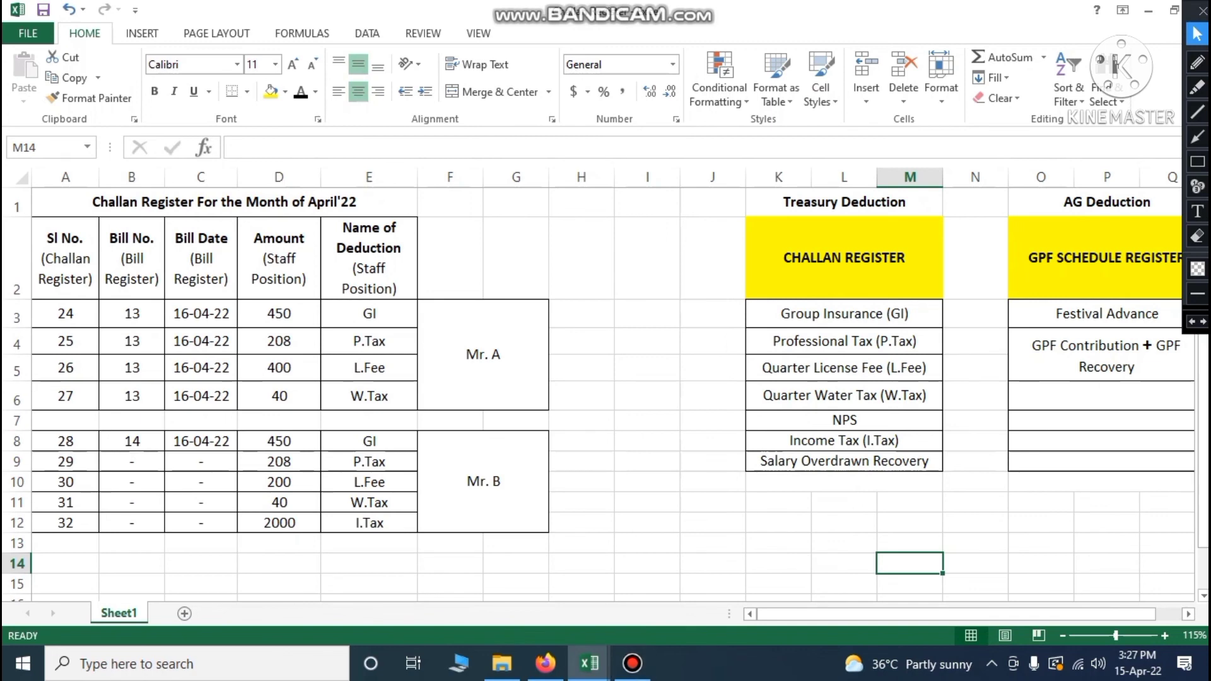
left_click(72, 261)
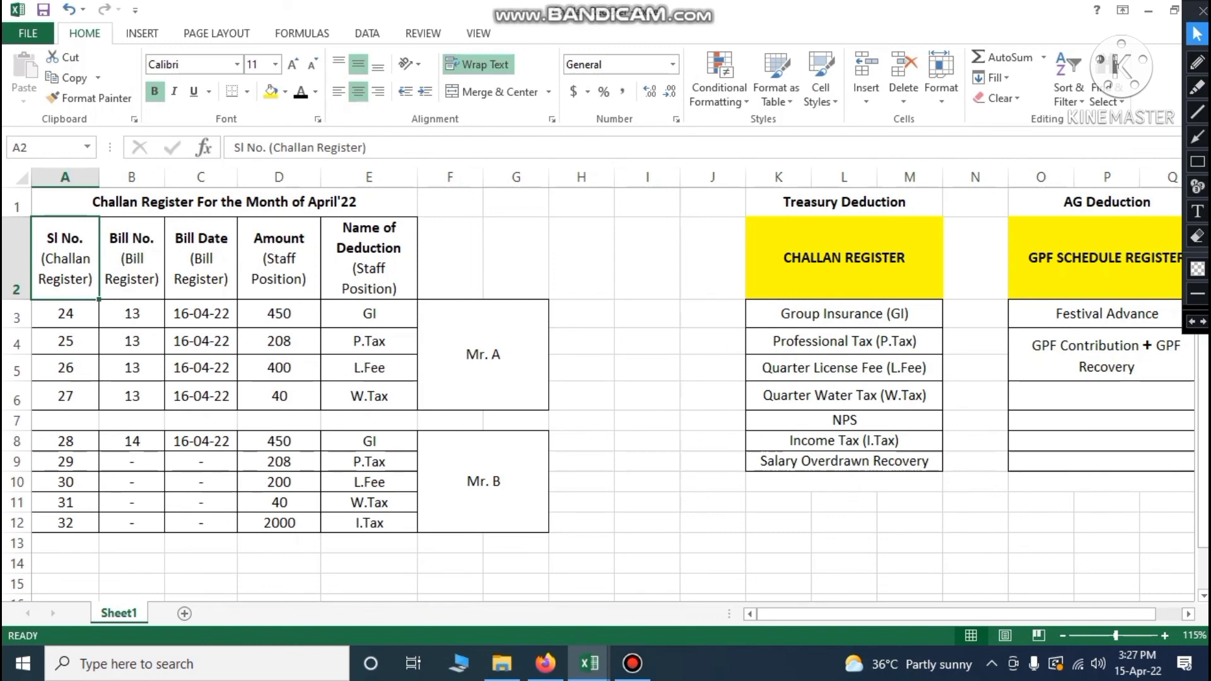
left_click(80, 307)
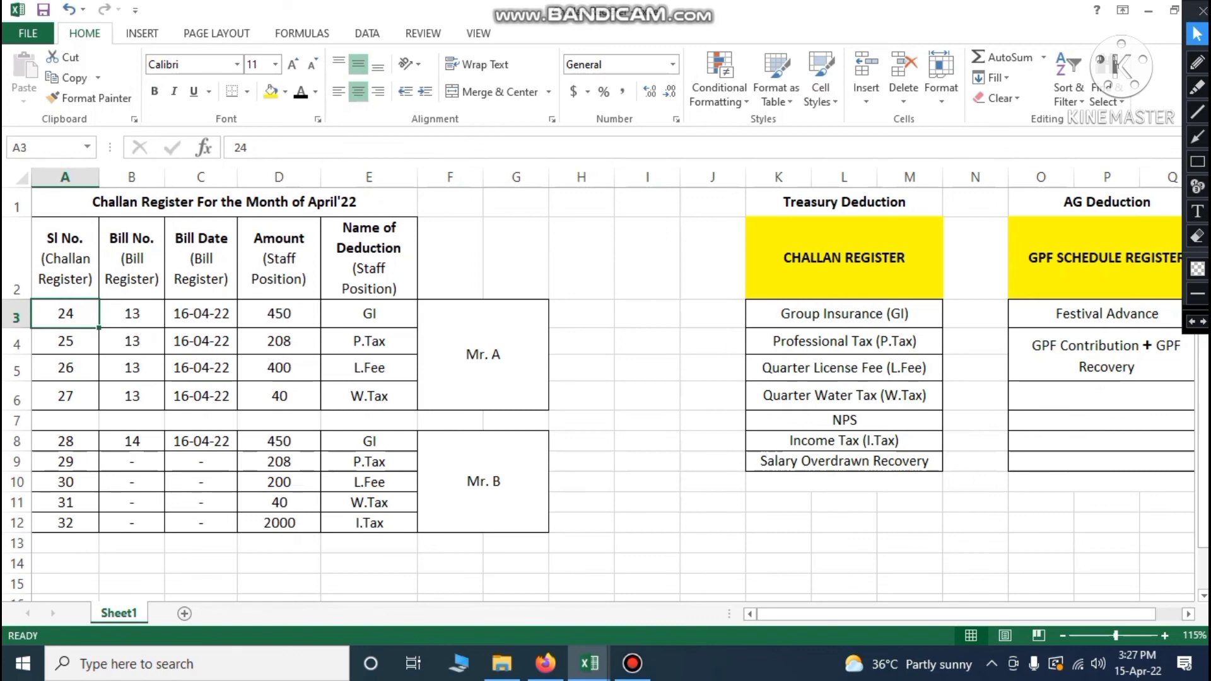
left_click(137, 259)
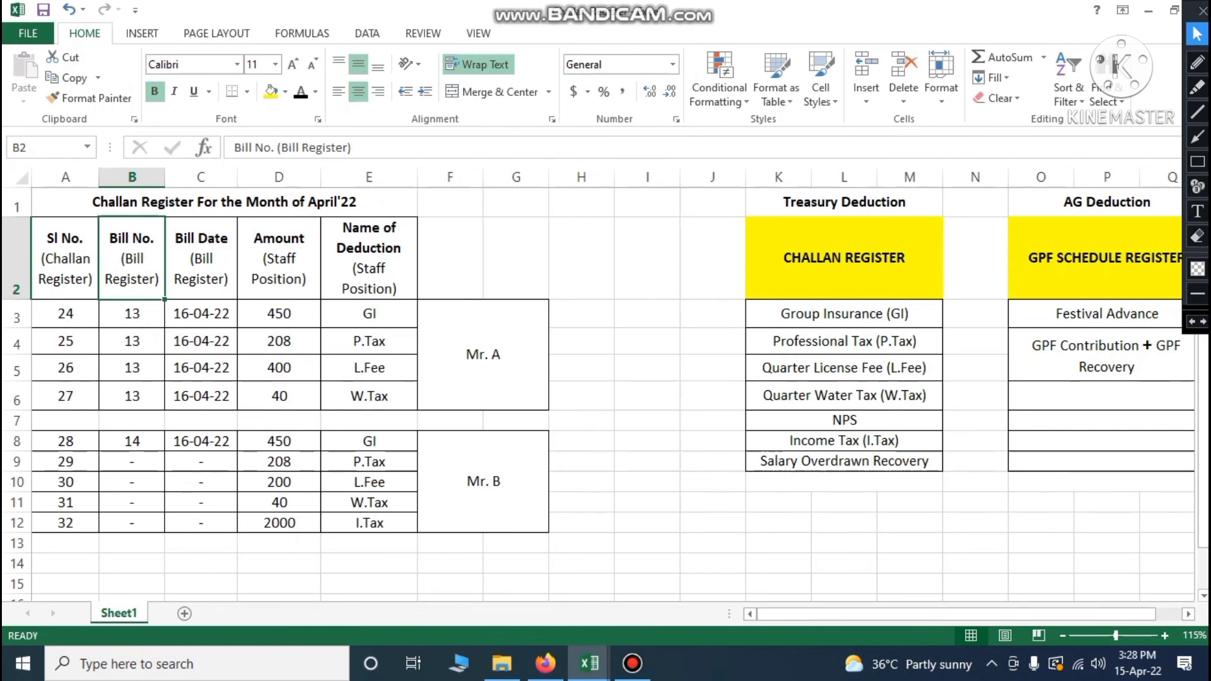
left_click(201, 259)
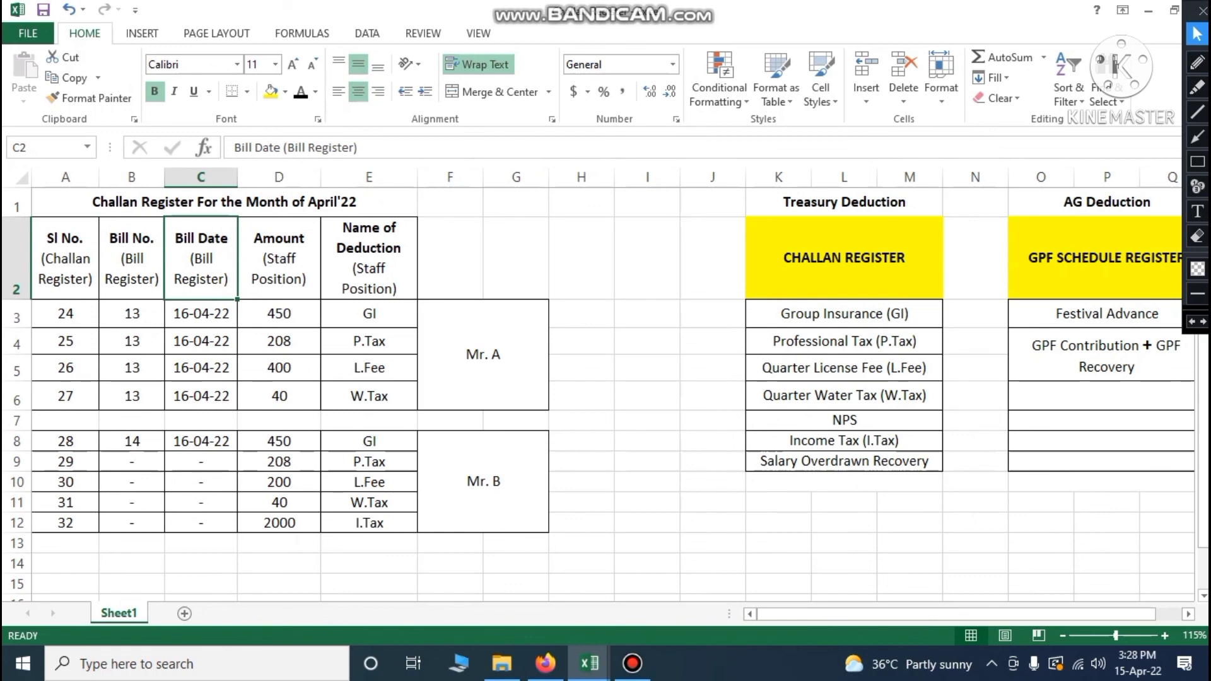
left_click(278, 258)
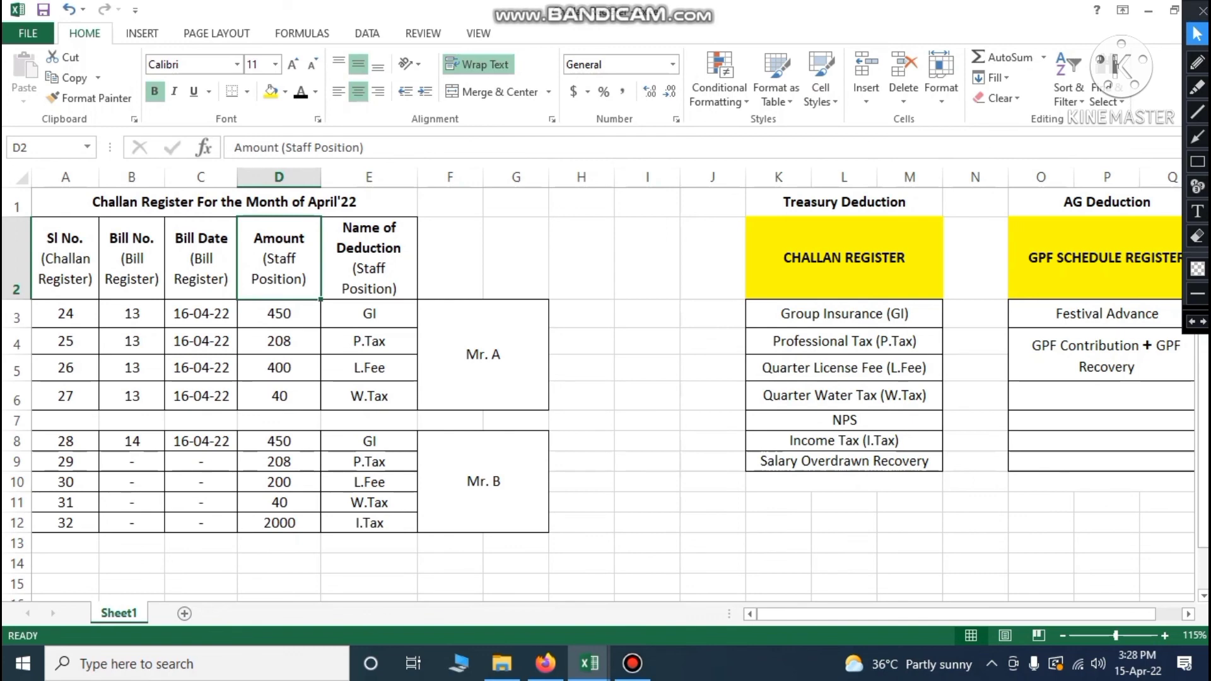
left_click(279, 314)
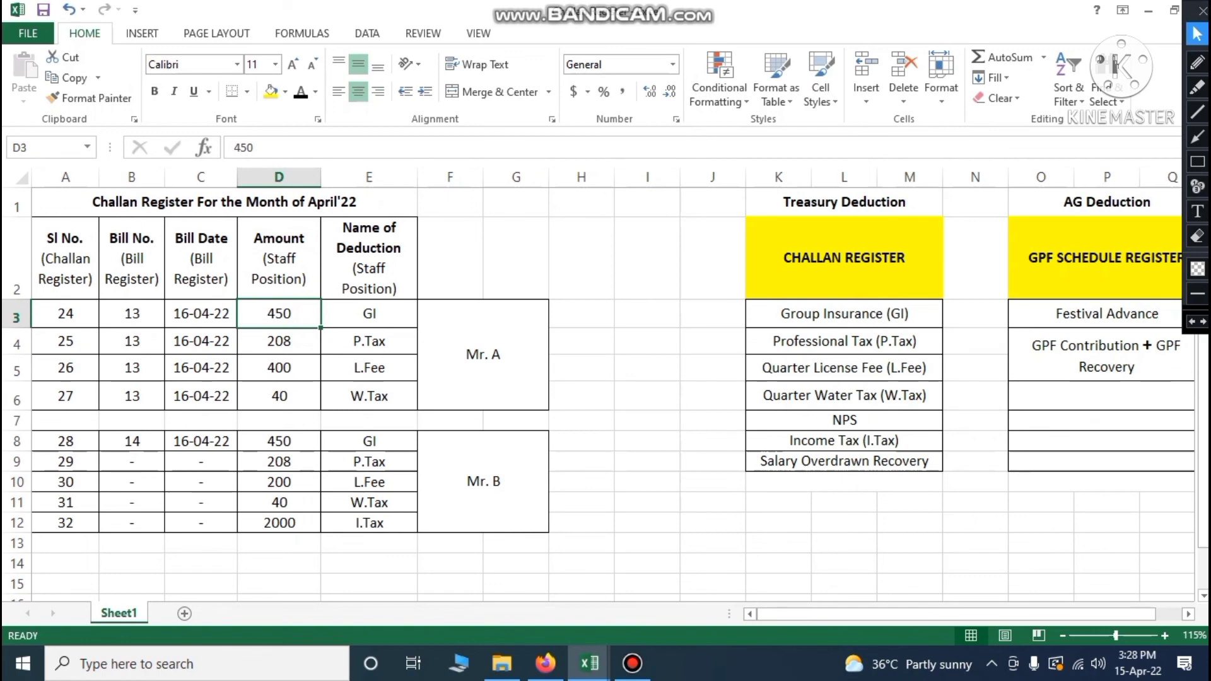
left_click(354, 310)
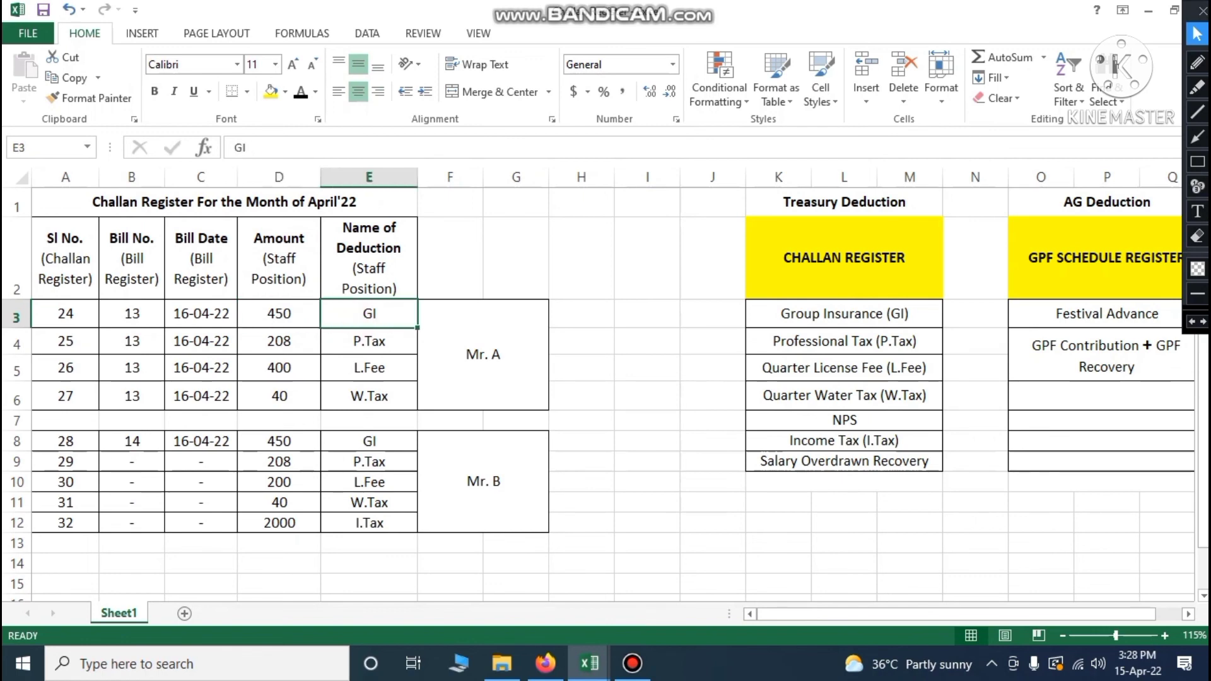
left_click(478, 355)
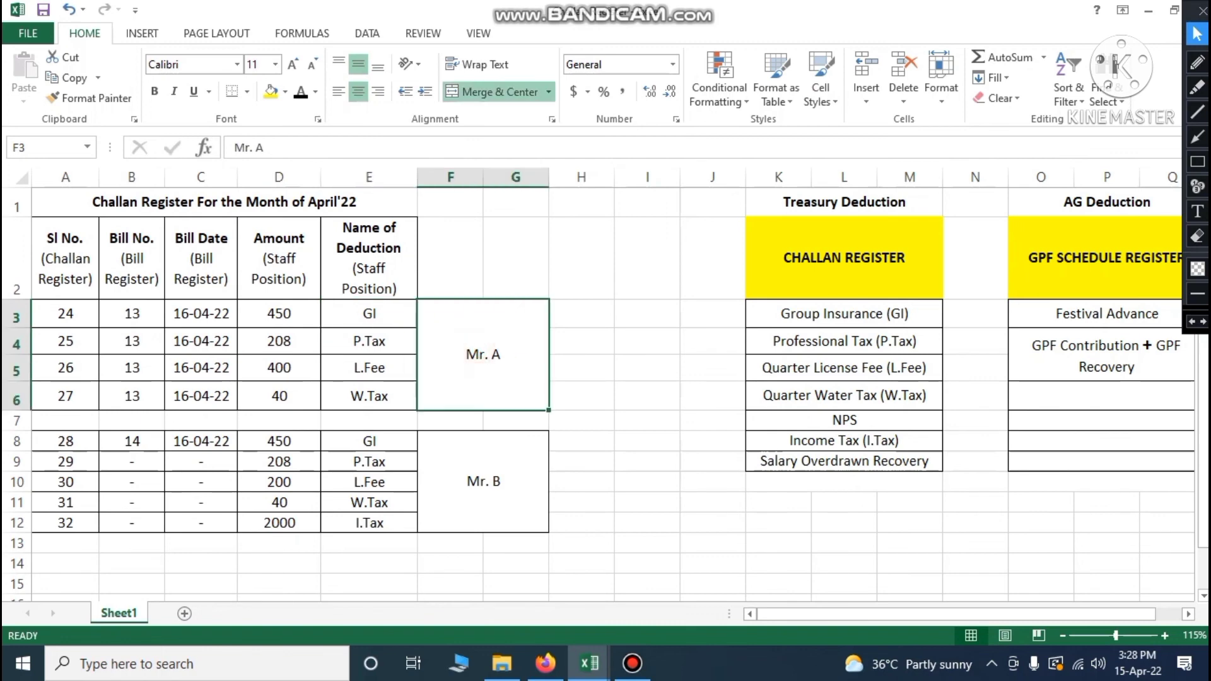
left_click(81, 319)
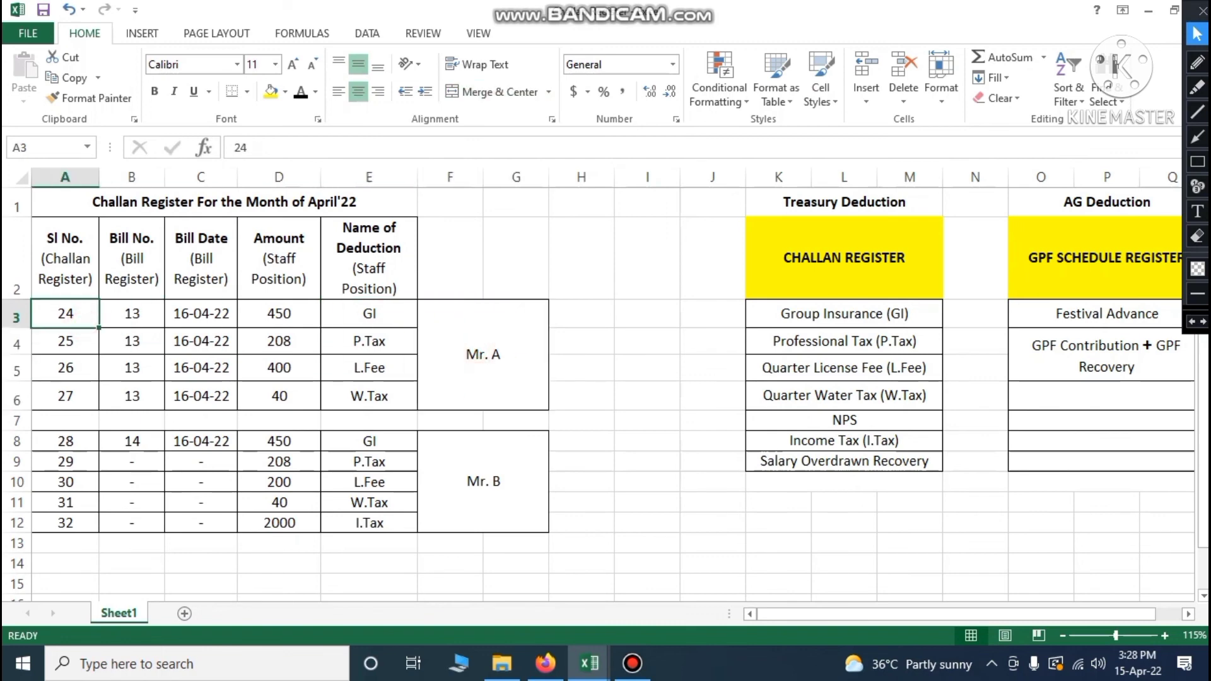
left_click(306, 324)
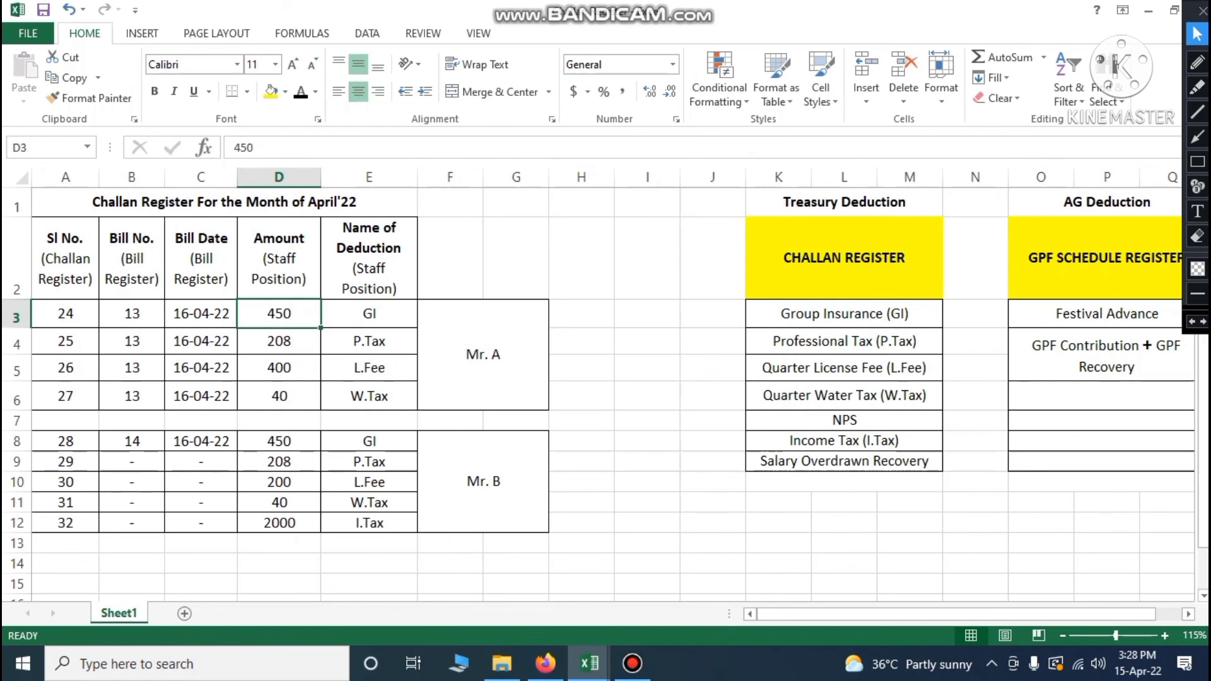
left_click(481, 354)
type("Bill 1")
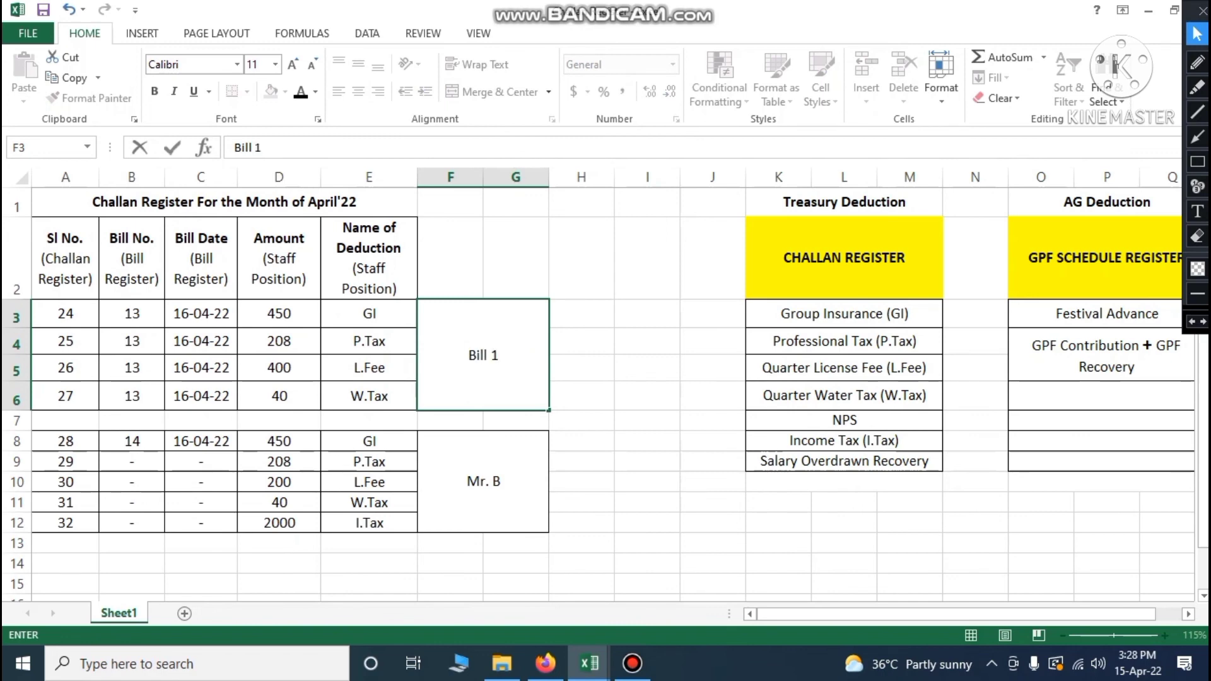
left_click(580, 396)
left_click(503, 381)
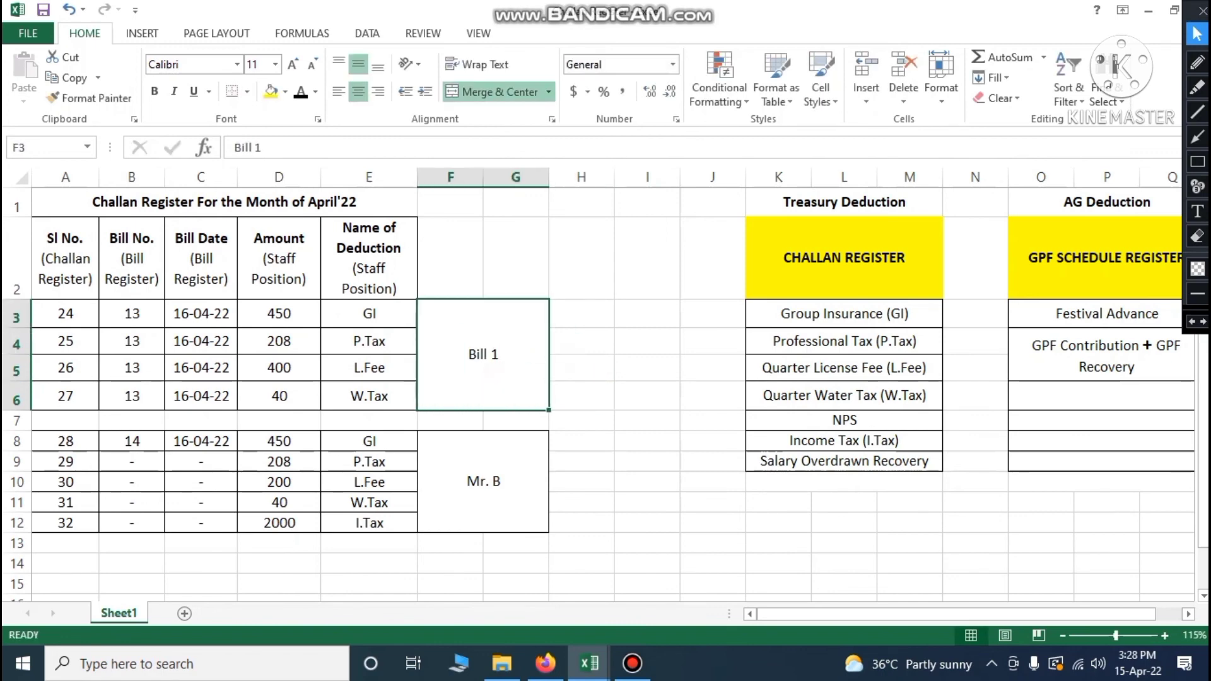
left_click_drag(66, 314, 67, 396)
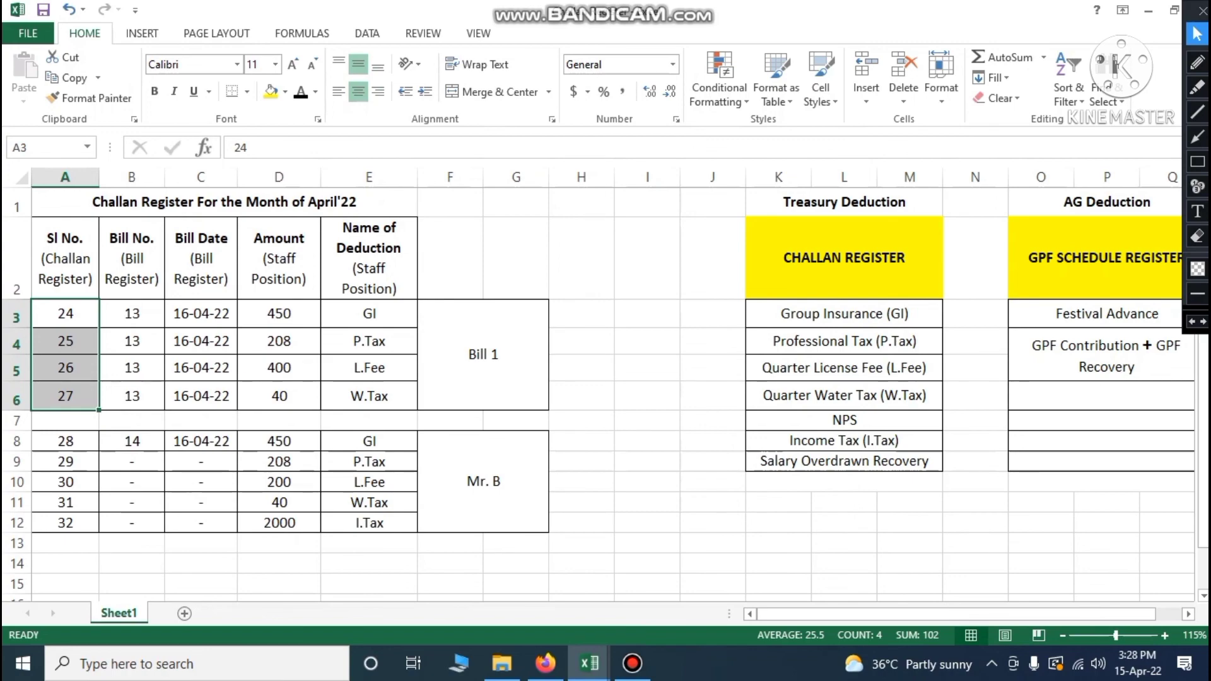
left_click(573, 420)
mouse_move(589, 663)
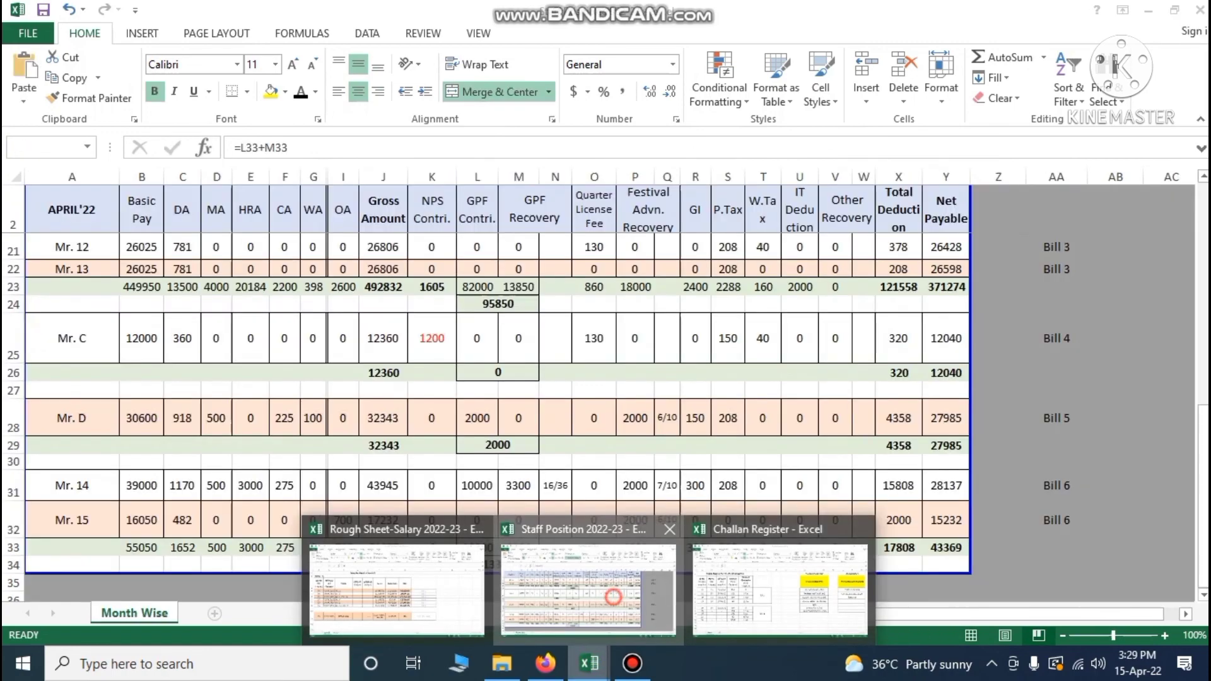
left_click(587, 615)
scroll(486, 416, "up", 6)
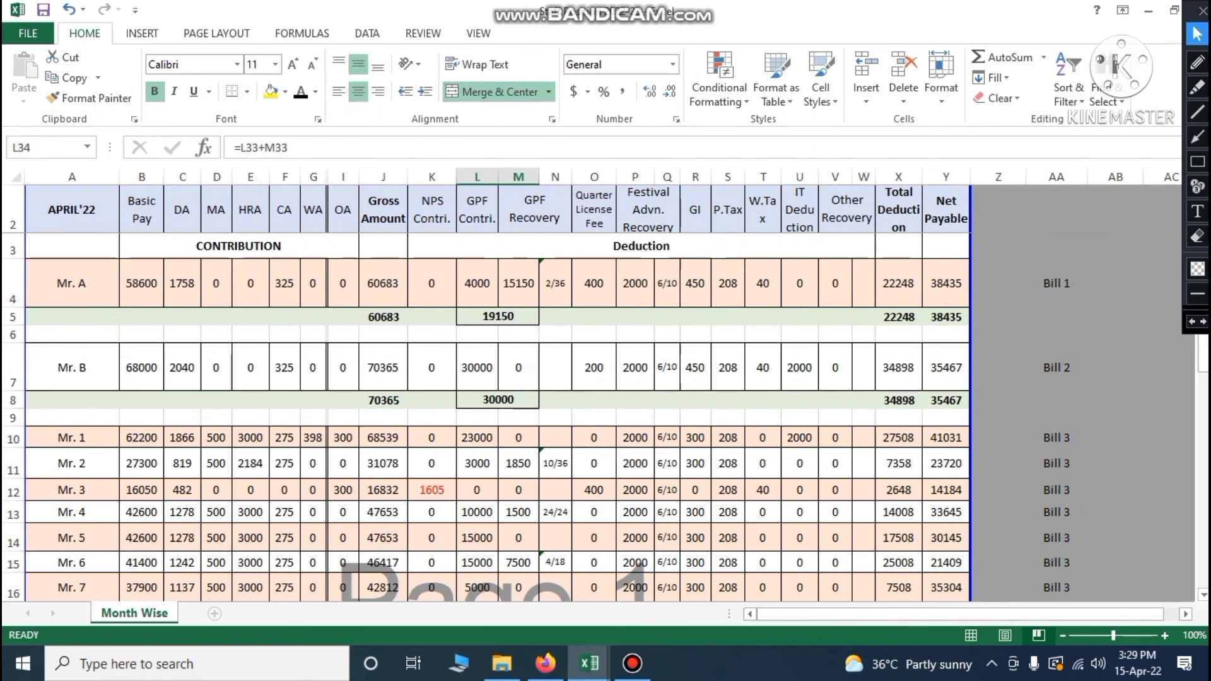
left_click(8, 276)
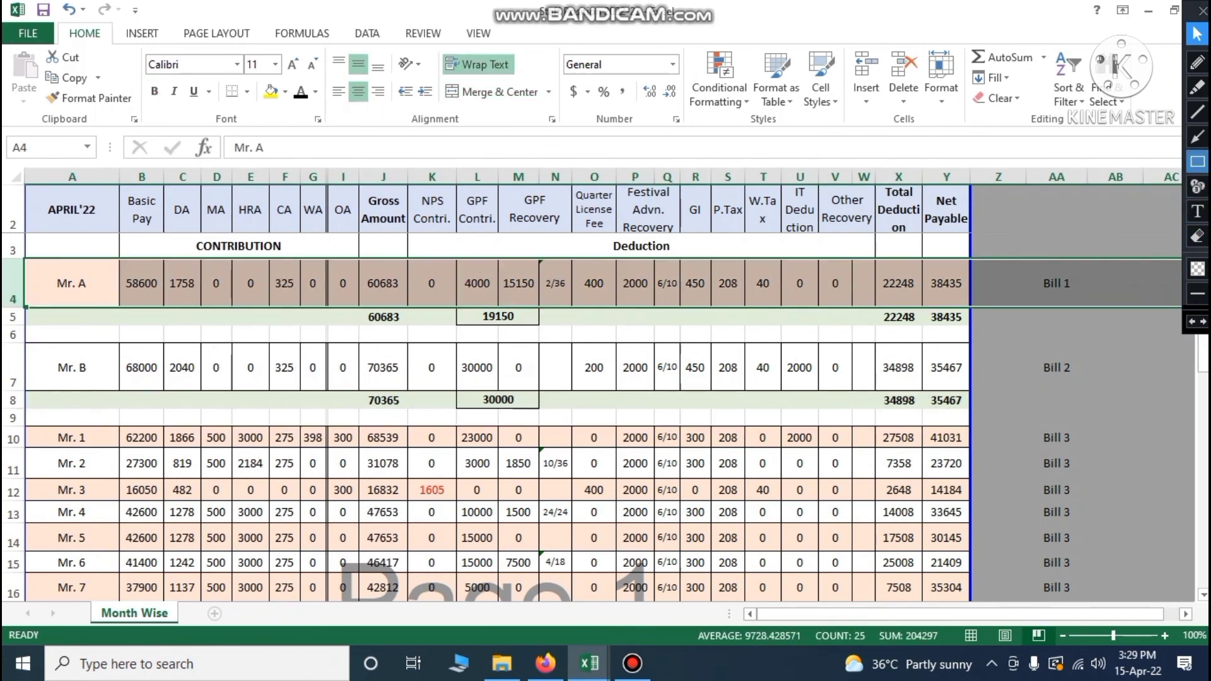
left_click(1198, 62)
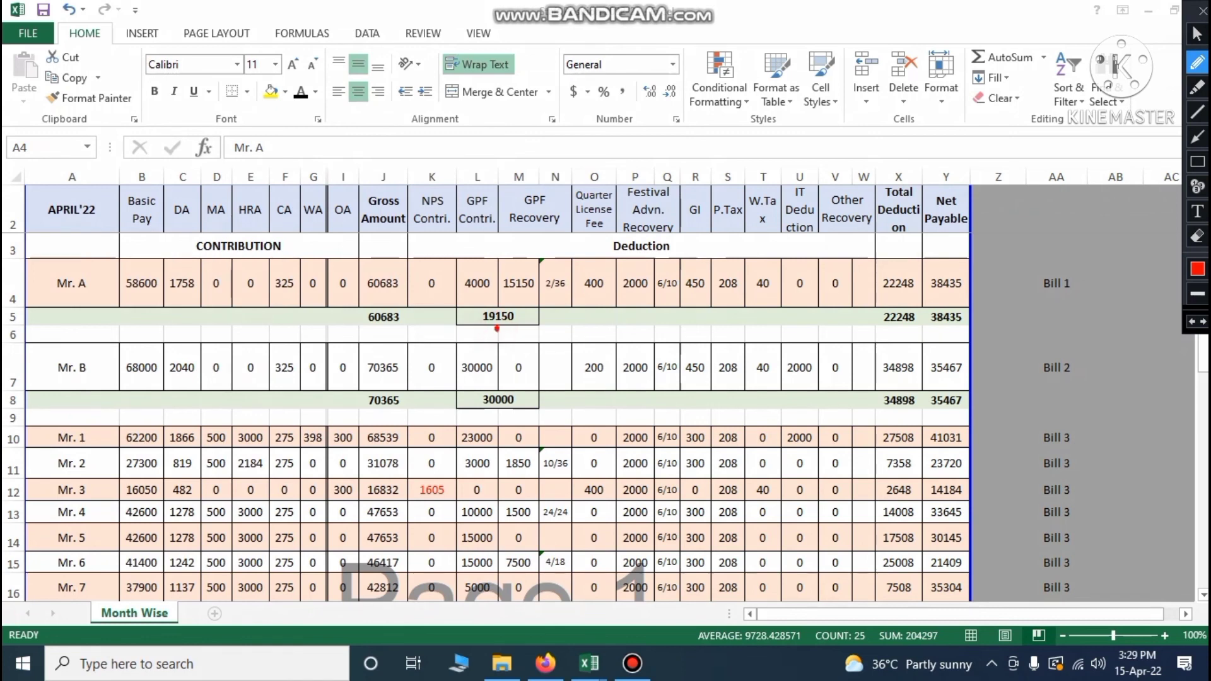
left_click_drag(497, 333, 527, 325)
left_click_drag(636, 306, 673, 299)
mouse_move(596, 260)
left_mouse_down()
mouse_move(574, 272)
mouse_move(591, 302)
mouse_move(611, 267)
mouse_move(587, 264)
left_mouse_up()
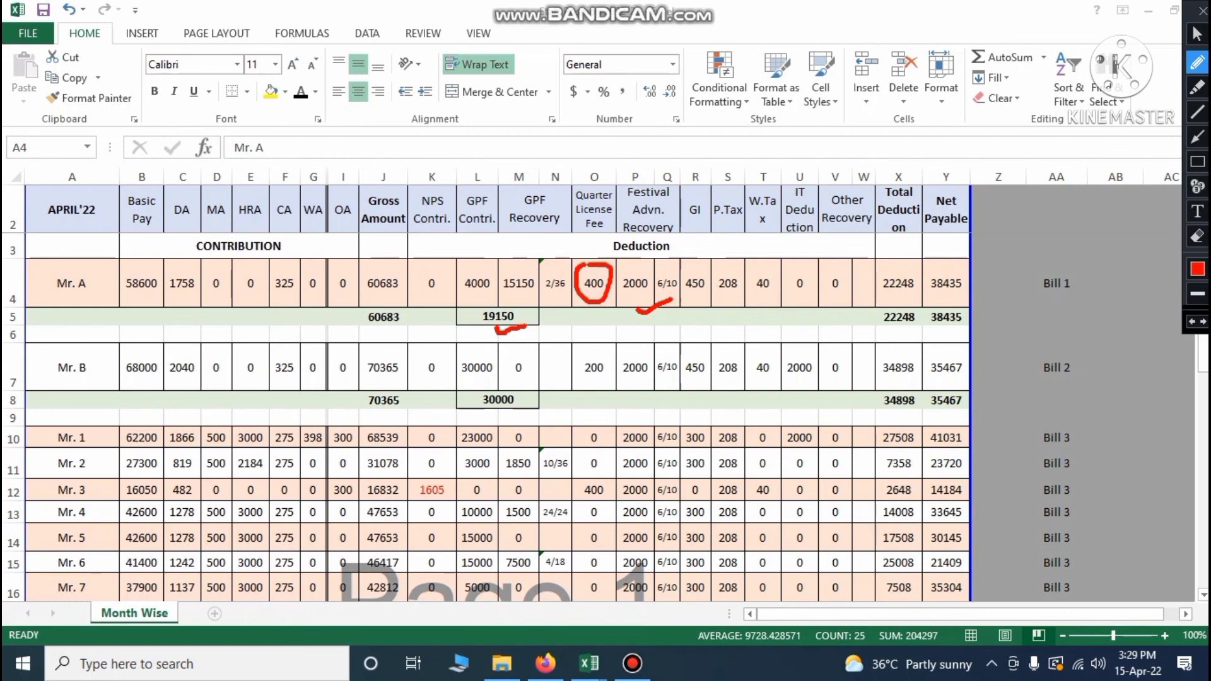
mouse_move(694, 261)
left_mouse_down()
mouse_move(682, 282)
mouse_move(702, 299)
mouse_move(707, 268)
mouse_move(717, 298)
mouse_move(744, 292)
mouse_move(735, 265)
mouse_move(760, 301)
mouse_move(775, 281)
mouse_move(767, 267)
left_mouse_up()
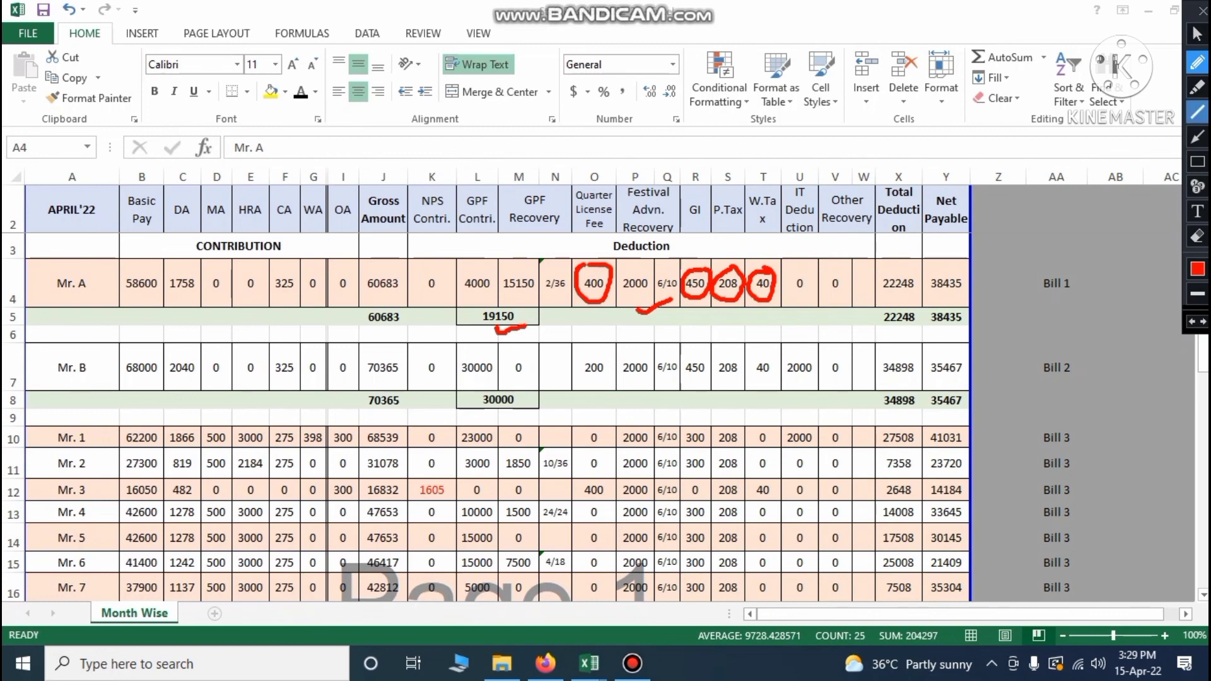
left_click(1198, 34)
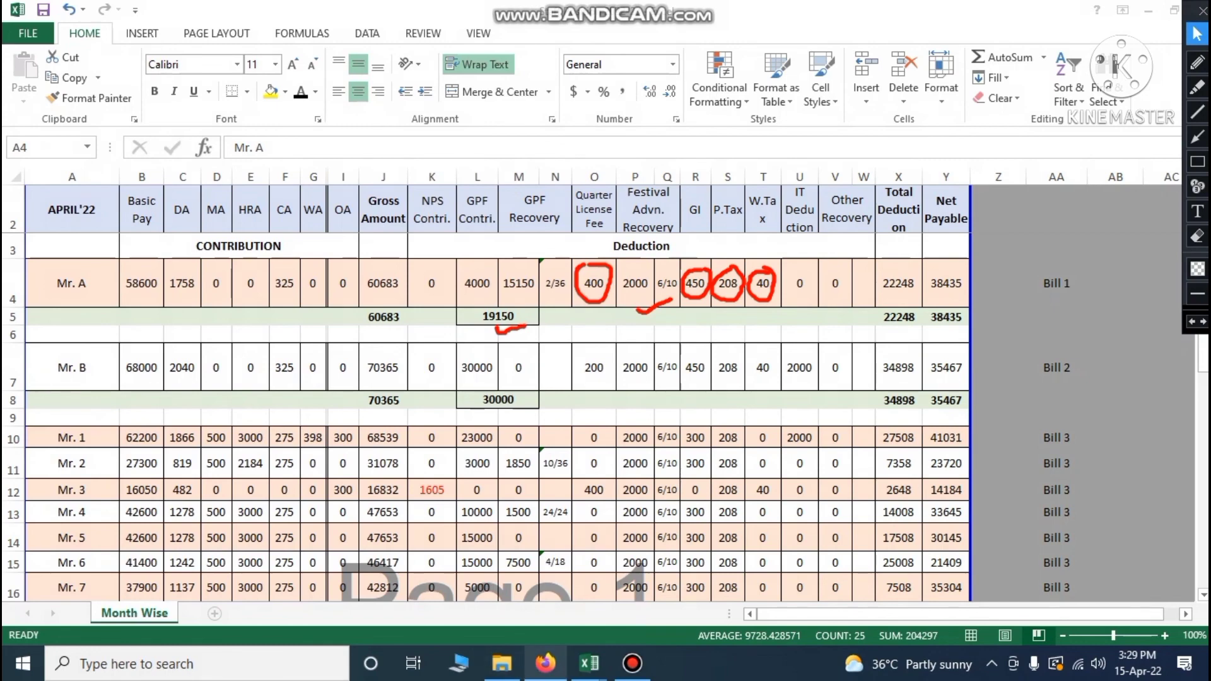
Review Bill 1 in the Challan Register: serials 24–27, GI 450, P.Tax 208, L.Fee 400, W.Tax 40
mouse_move(589, 663)
left_click(761, 588)
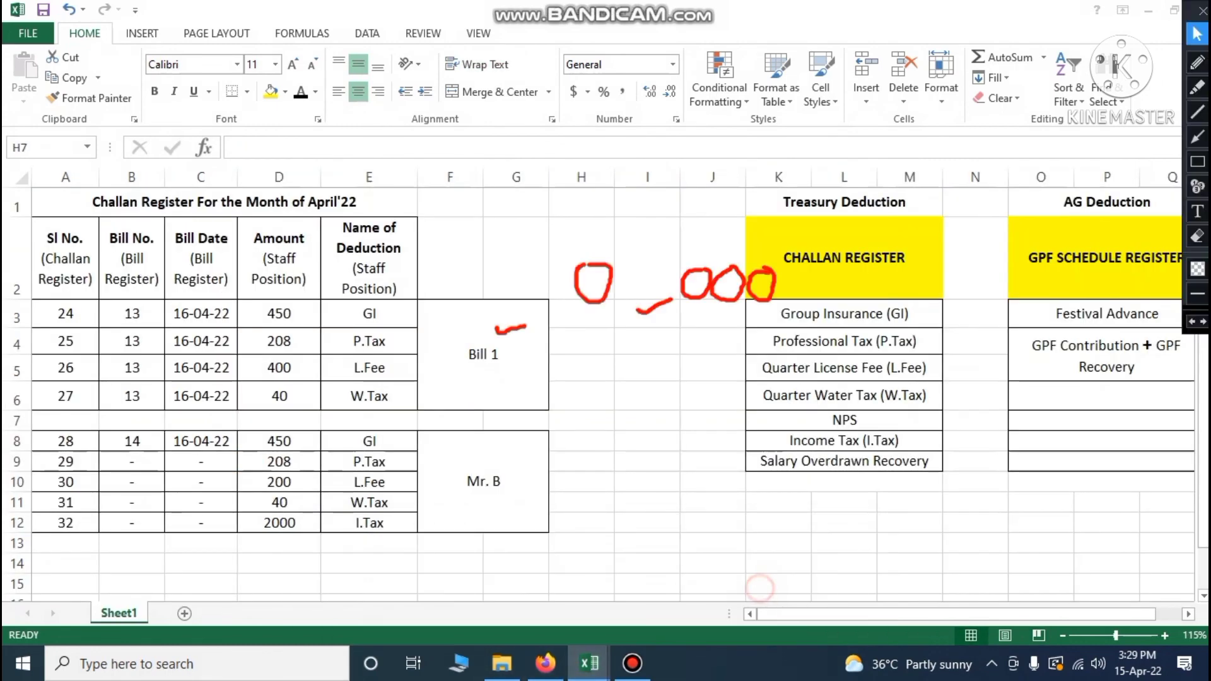
left_click(365, 314)
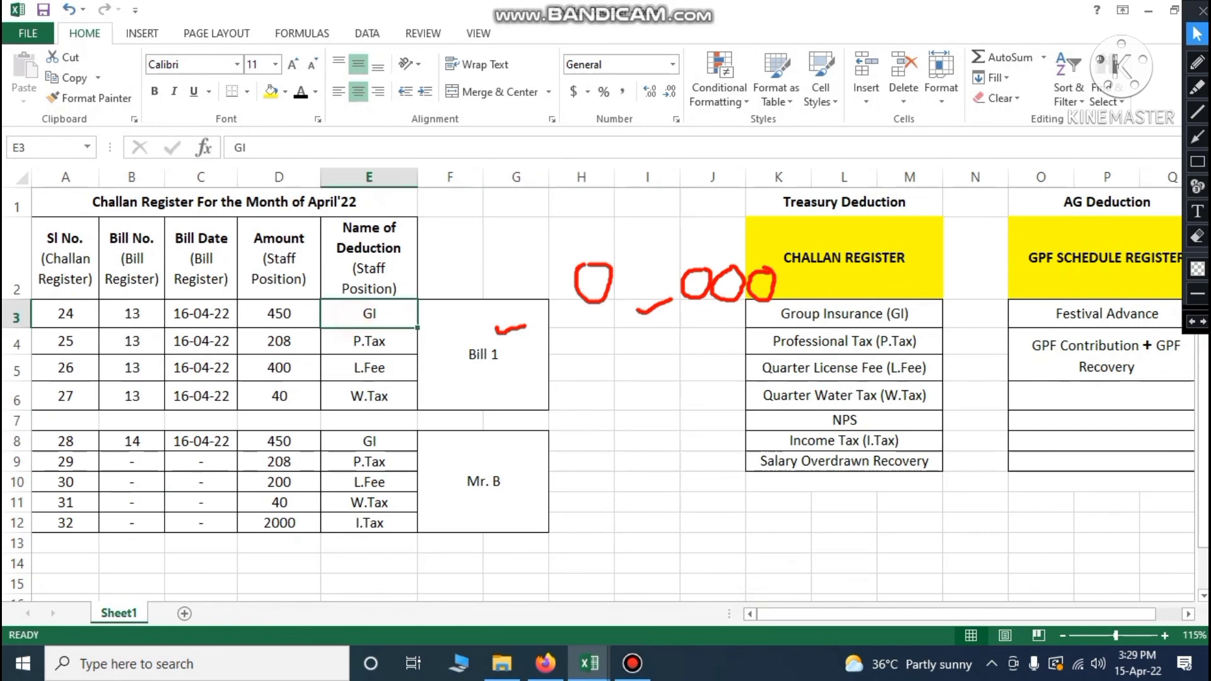
key("Down")
key("Down")
key("Down")
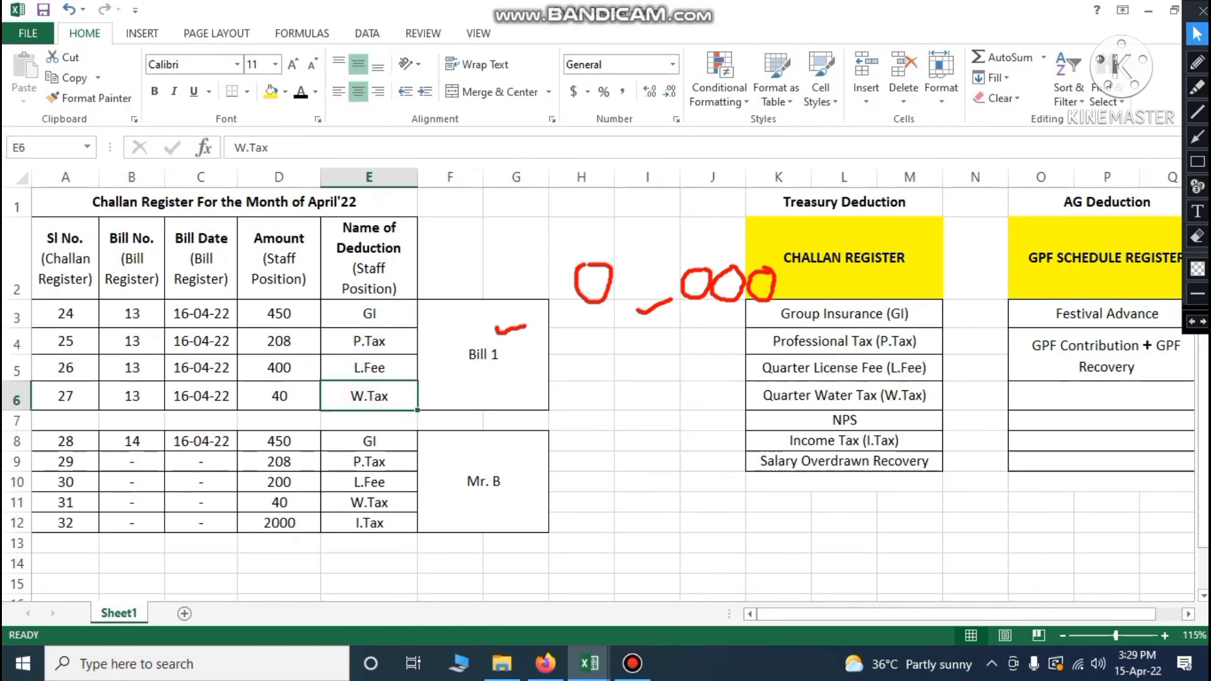
left_click(285, 316)
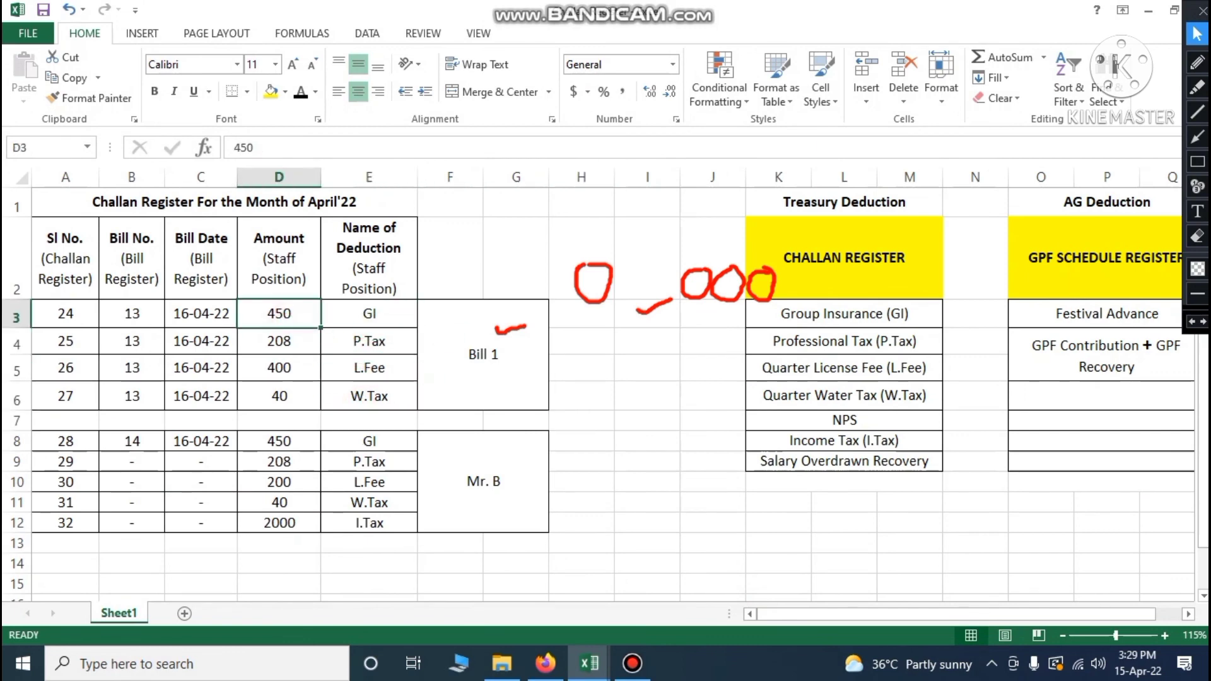
left_click(301, 342)
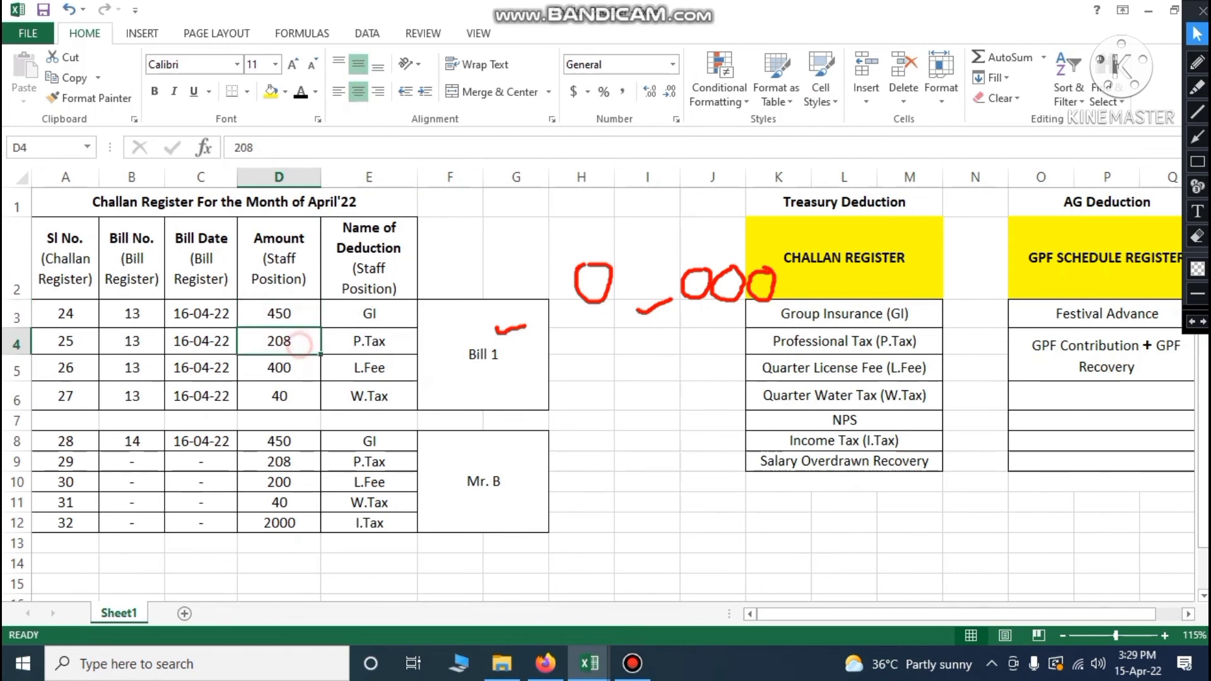
left_click(292, 368)
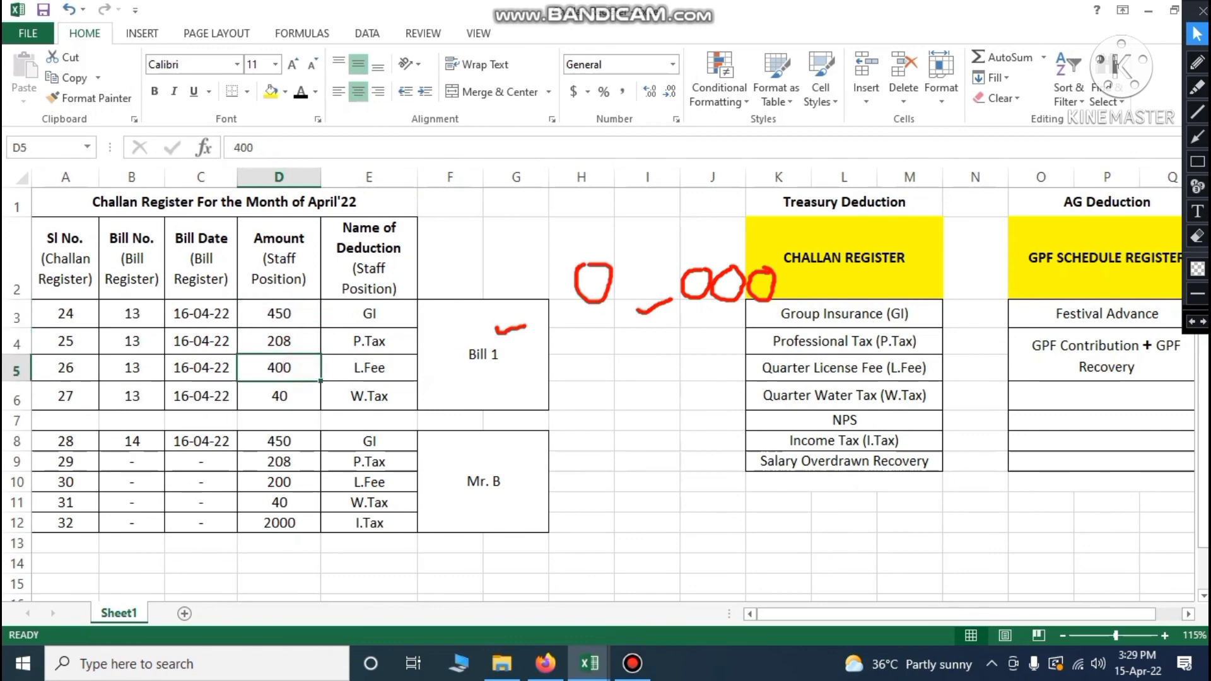
left_click(291, 397)
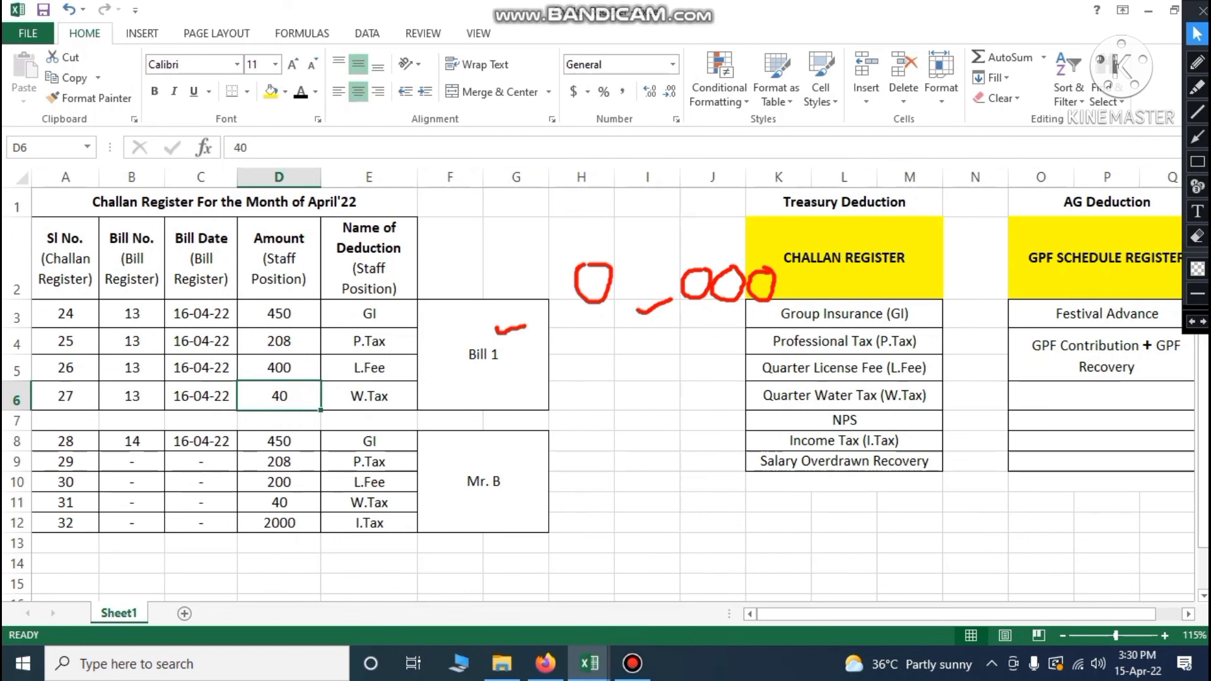
left_click_drag(399, 314, 400, 396)
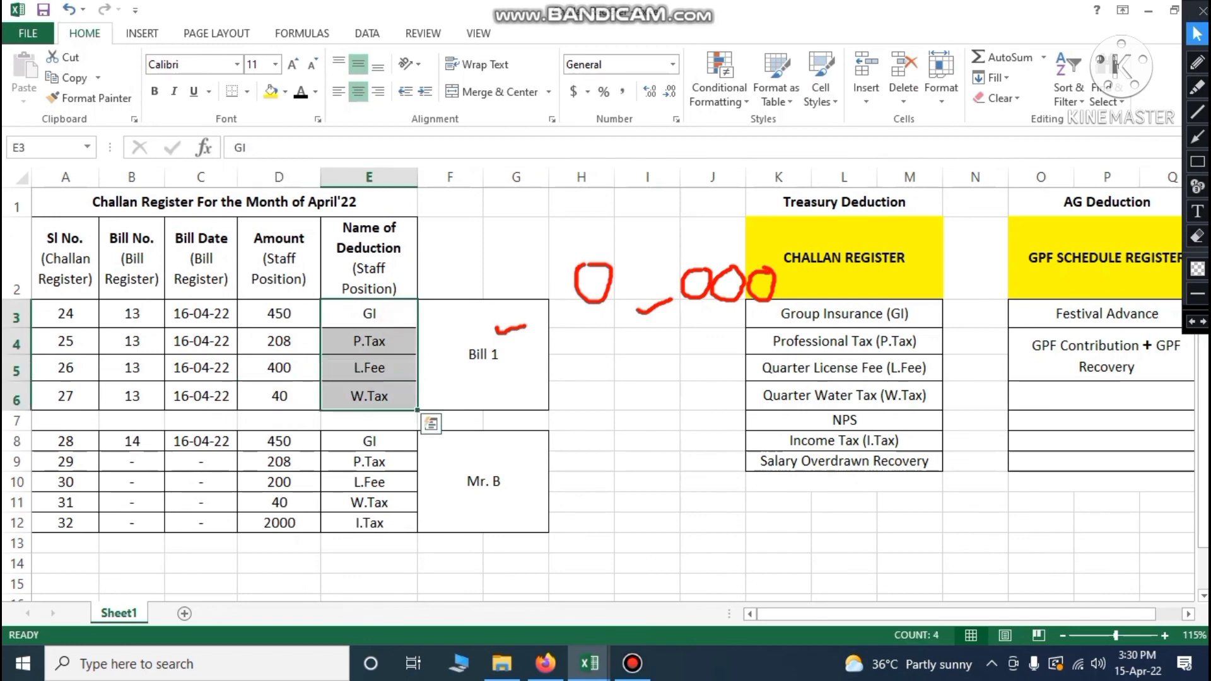
left_click_drag(65, 314, 65, 396)
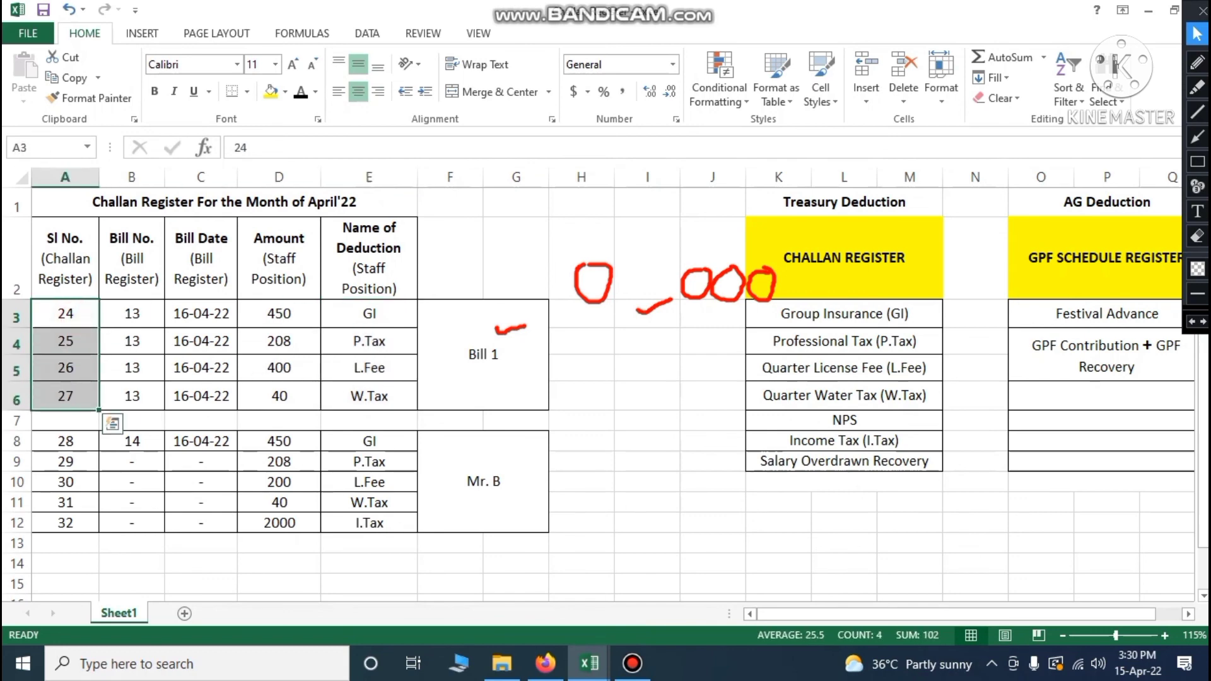
left_click(483, 369)
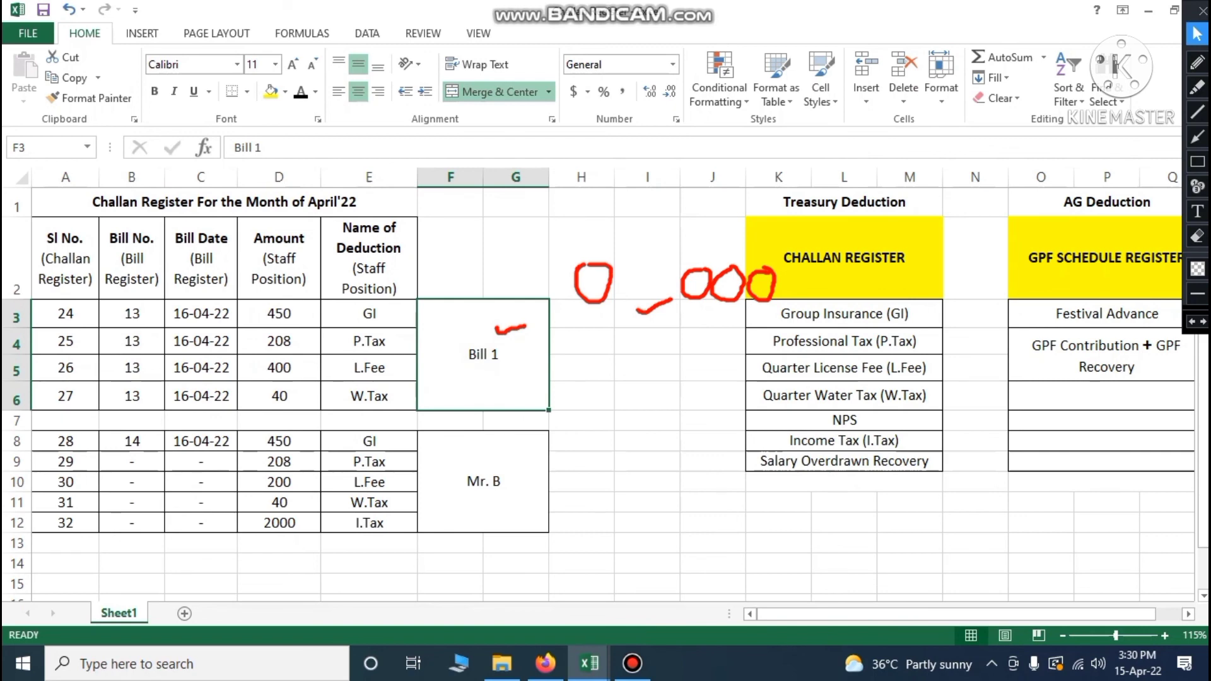
Glance at the Rough Sheet-Salary 2022-23 workbook, then come back to the Challan Register
left_click(589, 663)
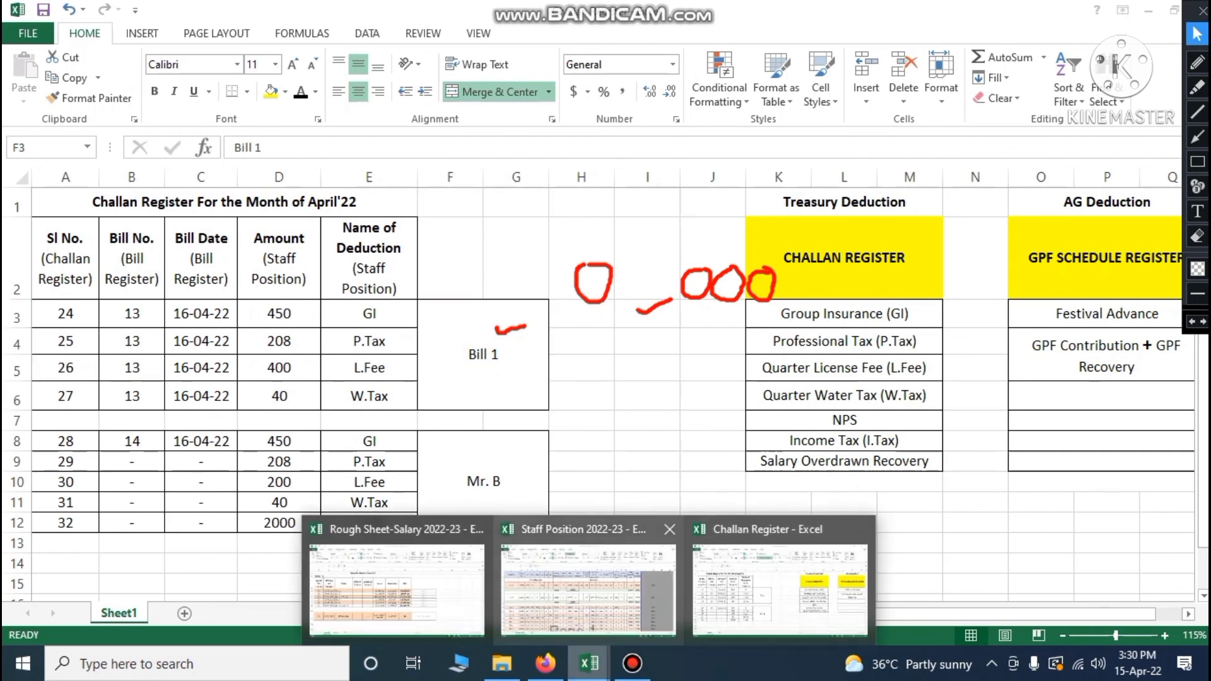
left_click(470, 598)
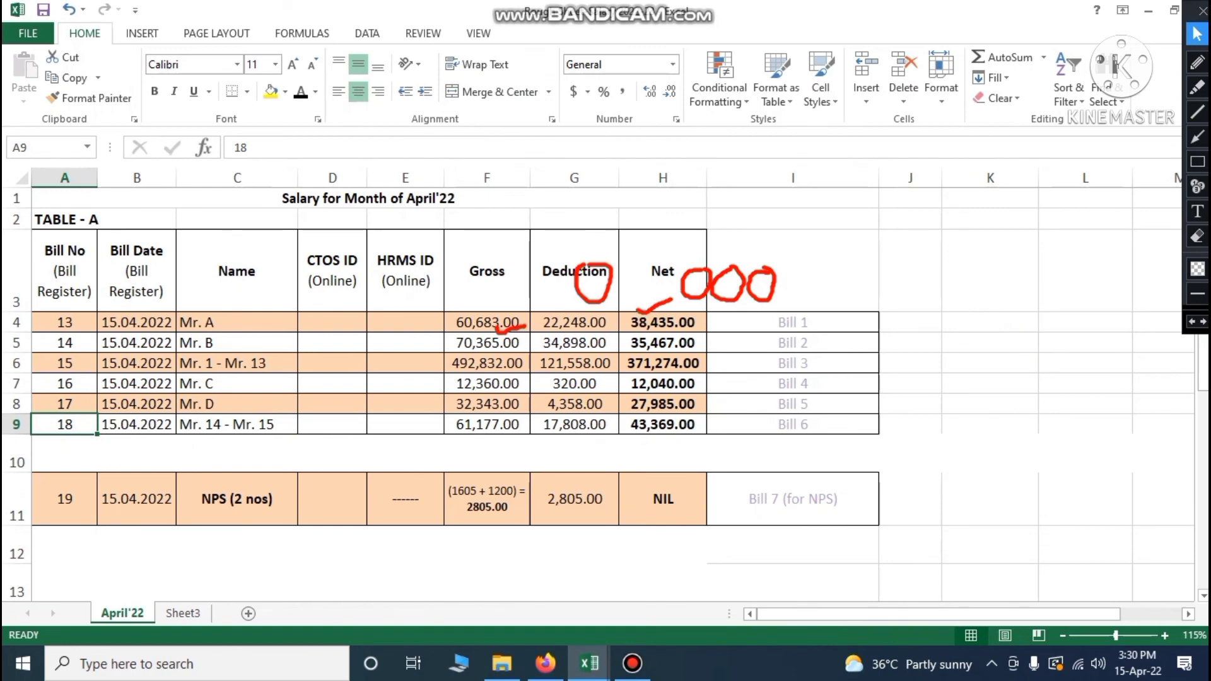
left_click(589, 664)
left_click(710, 593)
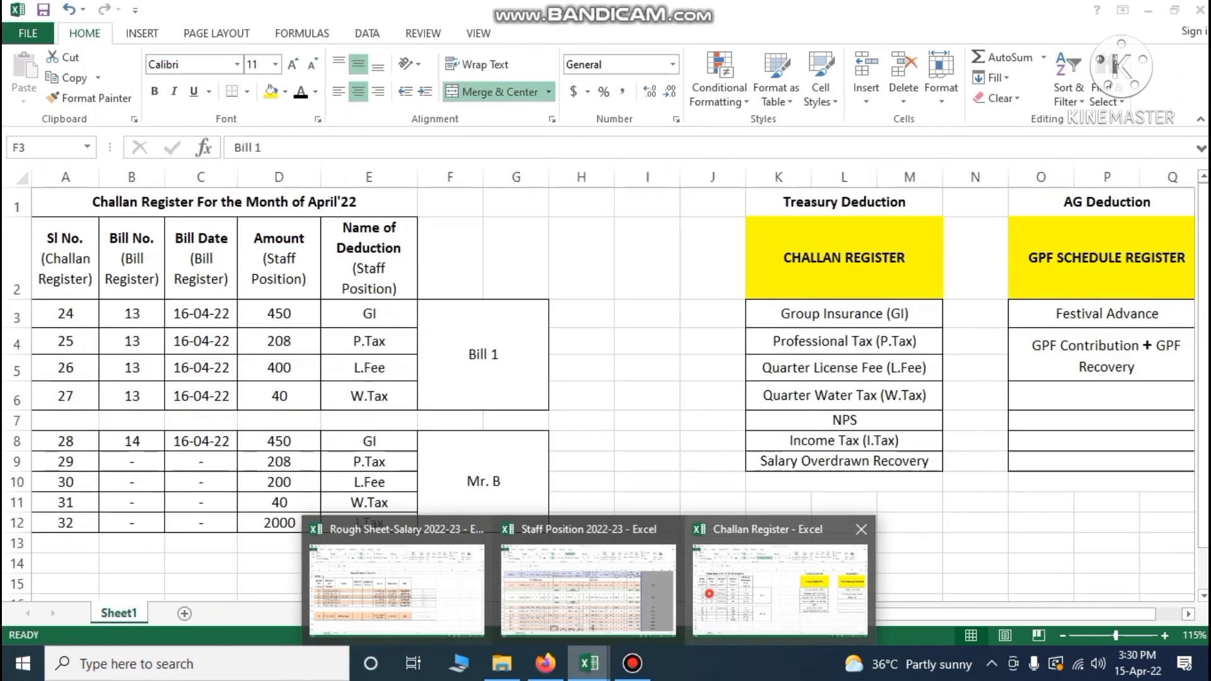
Correct the bill date in C3 from 16-04-22 to 15-04-22
left_click(130, 318)
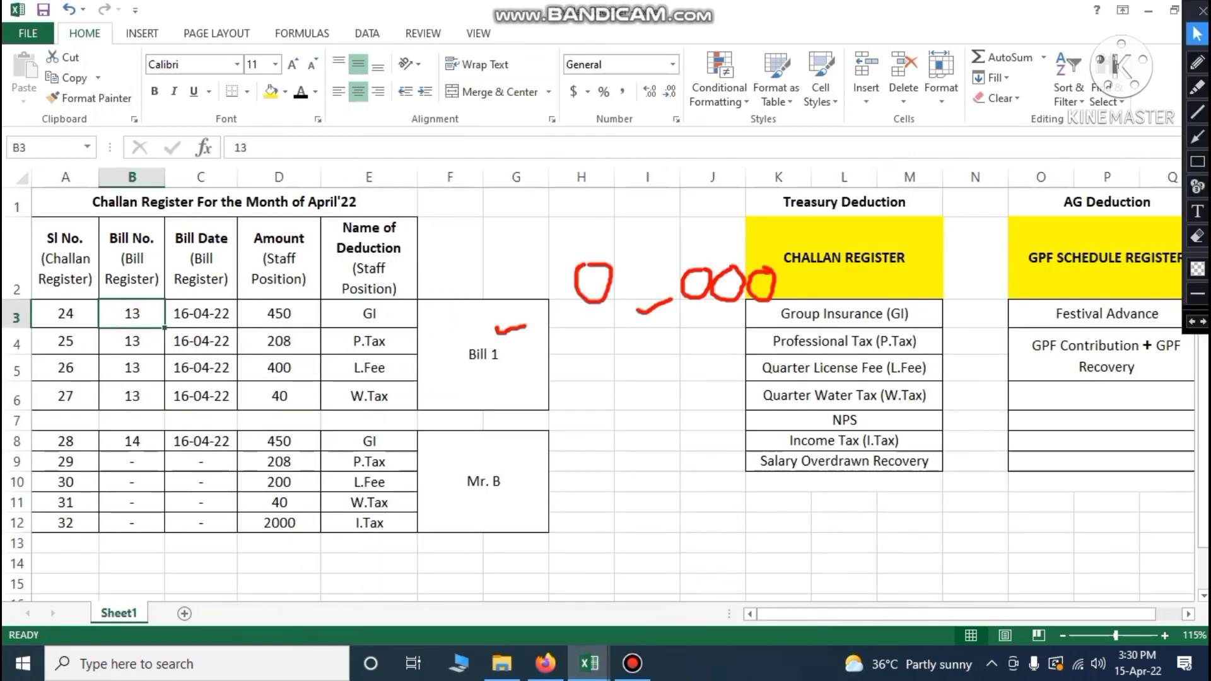
double_click(184, 313)
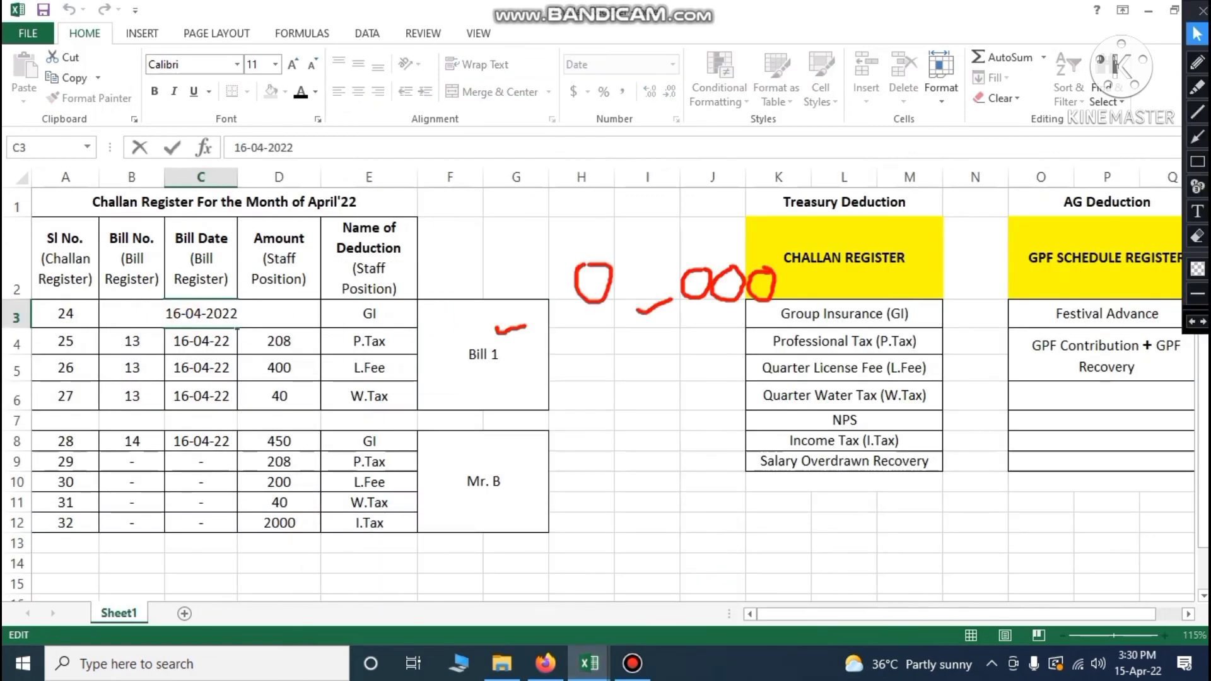
key("BackSpace")
type("5")
left_click(578, 436)
Copy the 15-04-22 date into C4:C6 and C8, and save the workbook
left_click(202, 314)
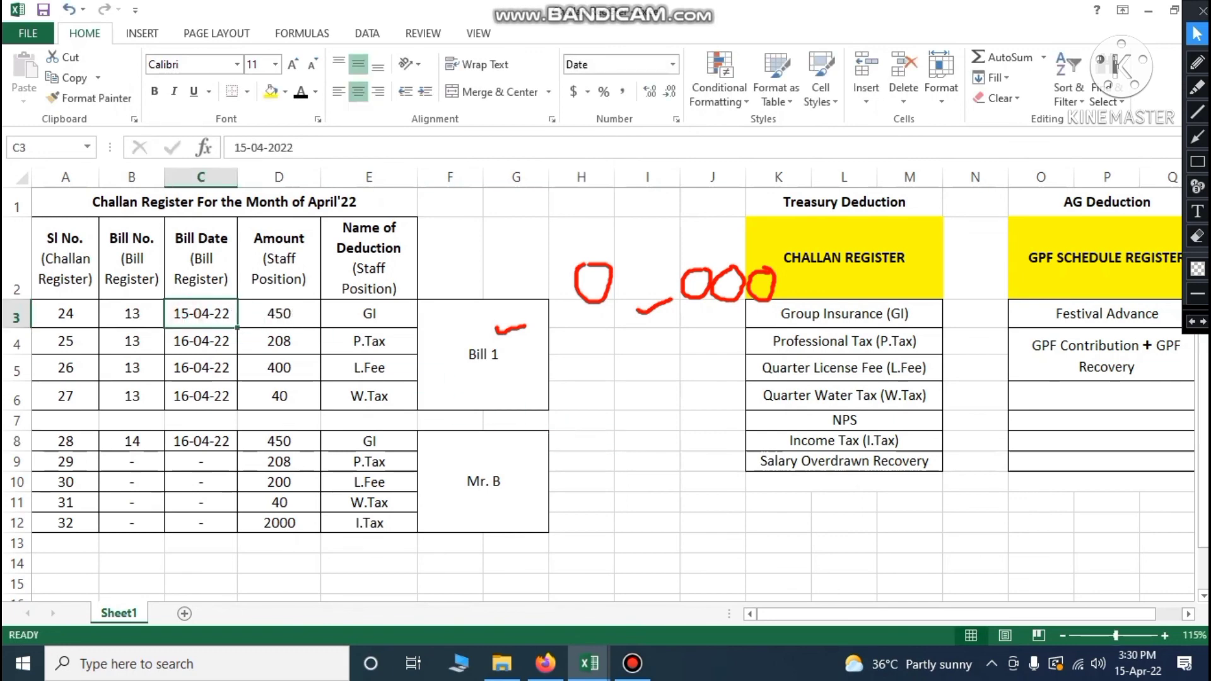
key("ctrl+c")
left_click_drag(197, 341, 200, 397)
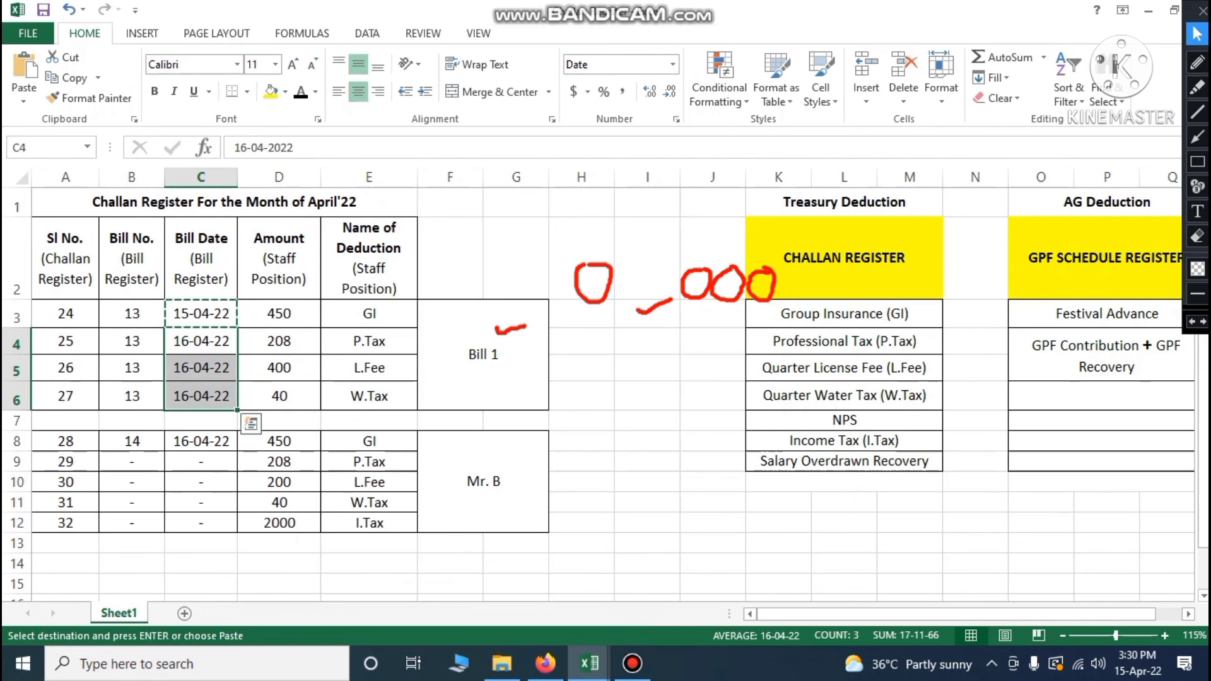
key("ctrl+v")
left_click(202, 440)
key("ctrl+v")
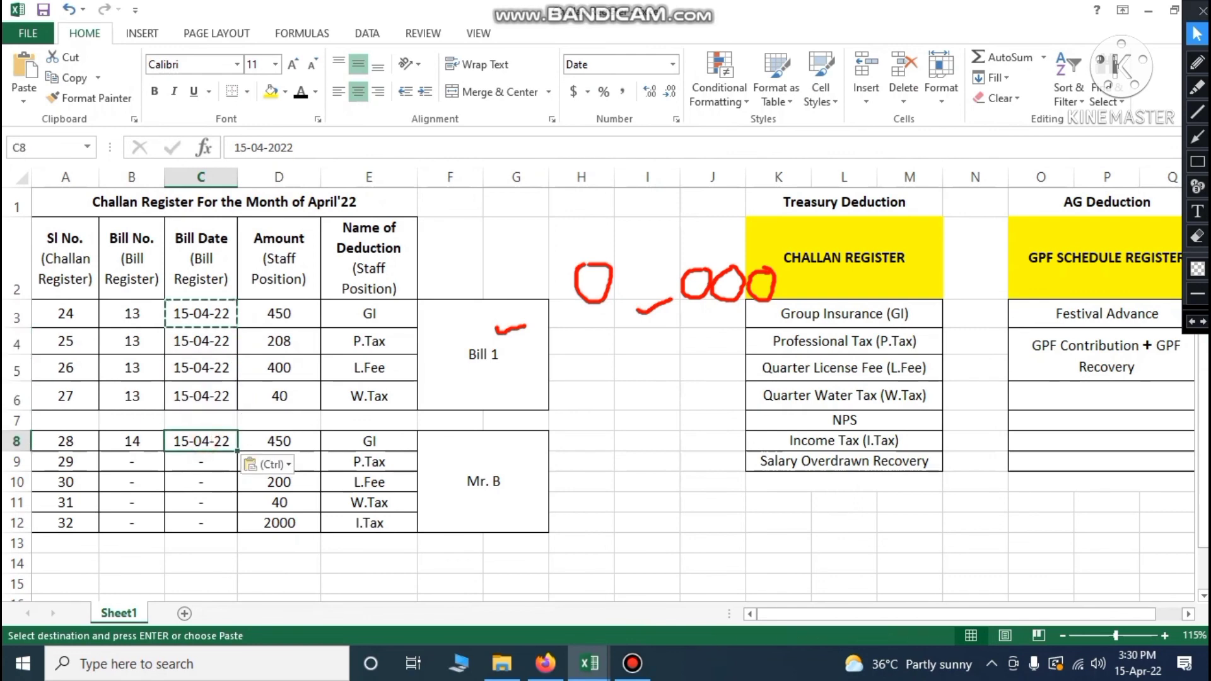
left_click(598, 521)
left_click(43, 10)
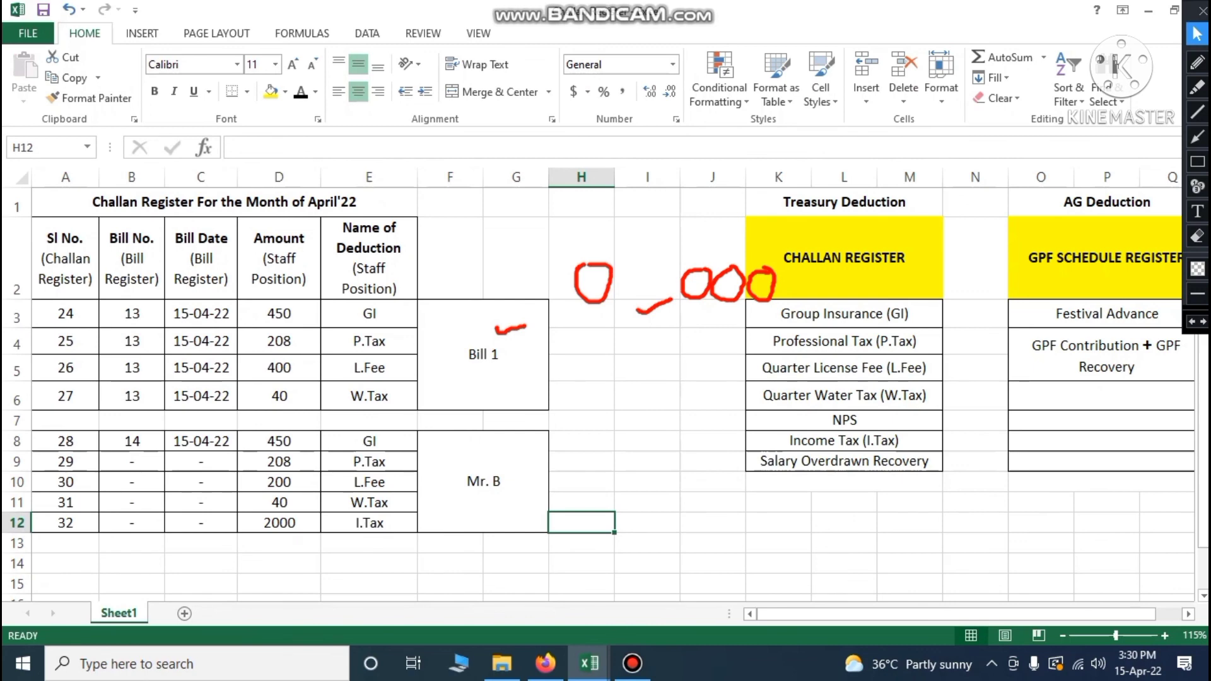
Relabel the second group from Mr. B to 'Bill 2' and compare serials 28 and 27
left_click(469, 484)
type("B")
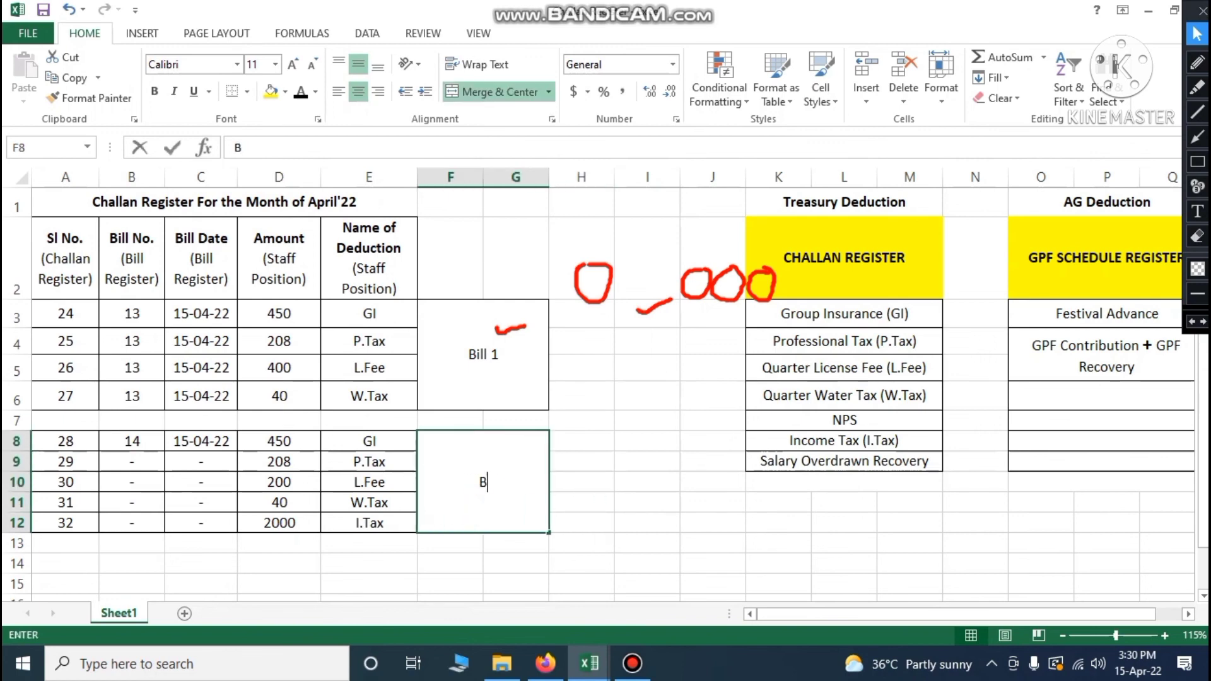
type("ill 2")
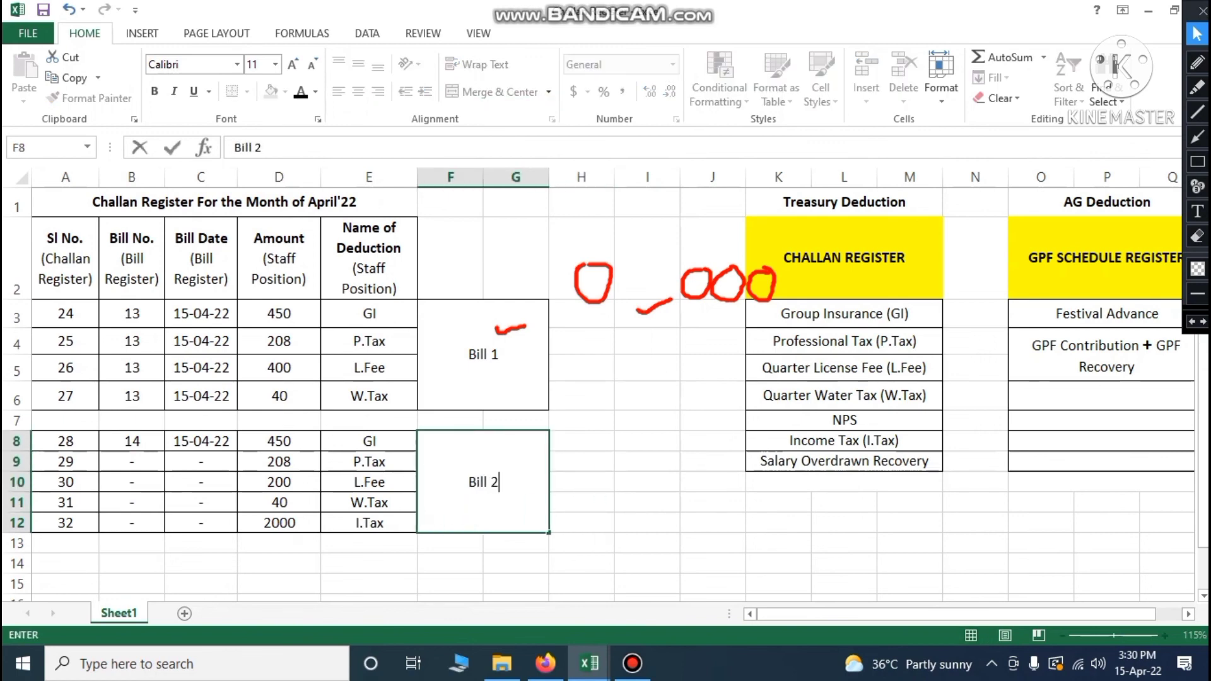
left_click(581, 502)
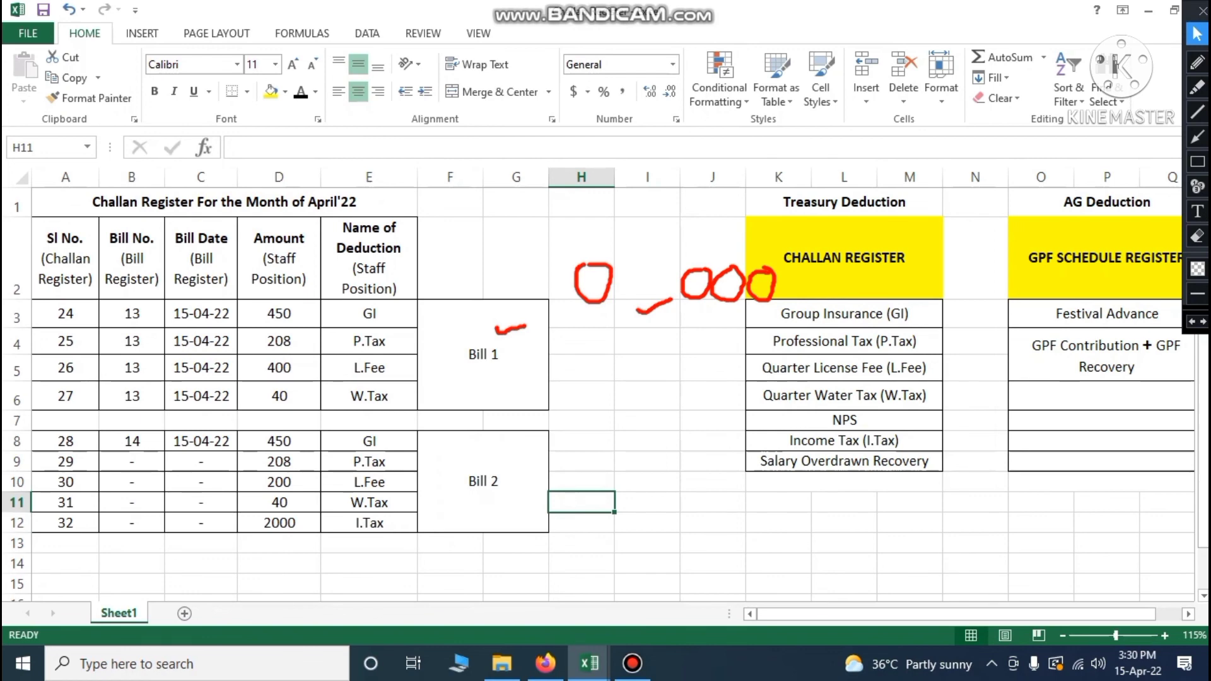
left_click(65, 441)
left_click(65, 400)
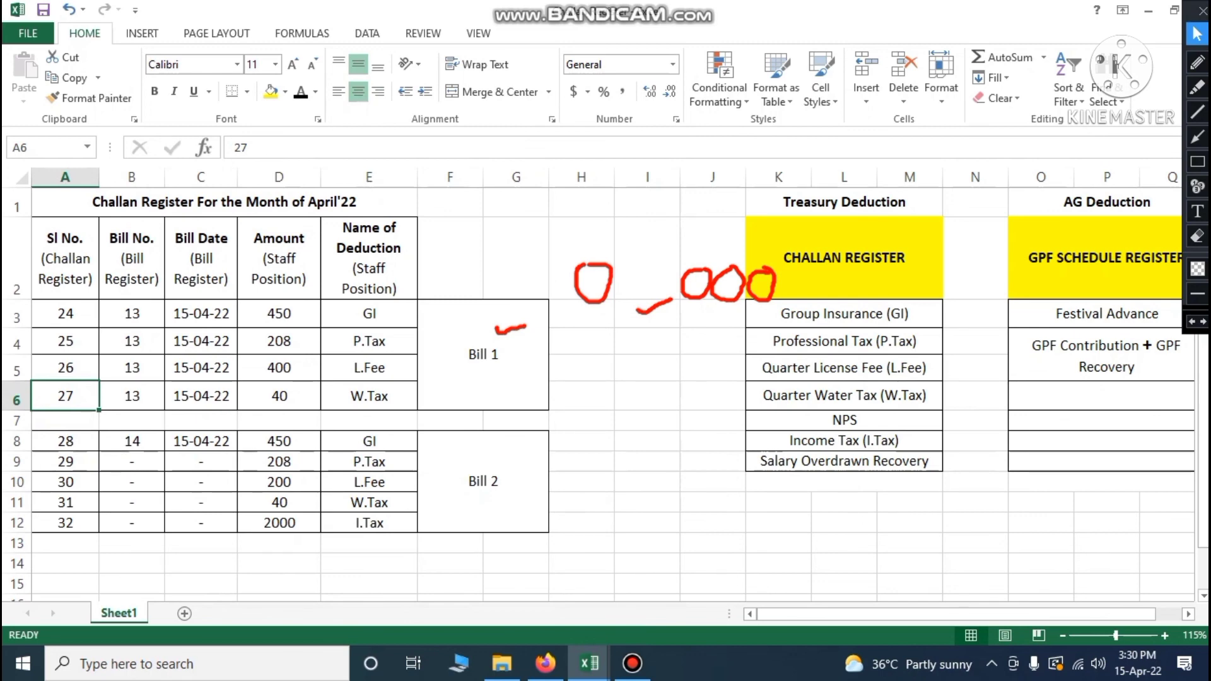
Review Bill 2's GI, P.Tax, L.Fee, W.Tax and I.Tax rows, then bring up Staff Position
left_click(369, 441)
left_click(367, 462)
left_click(367, 483)
left_click(369, 503)
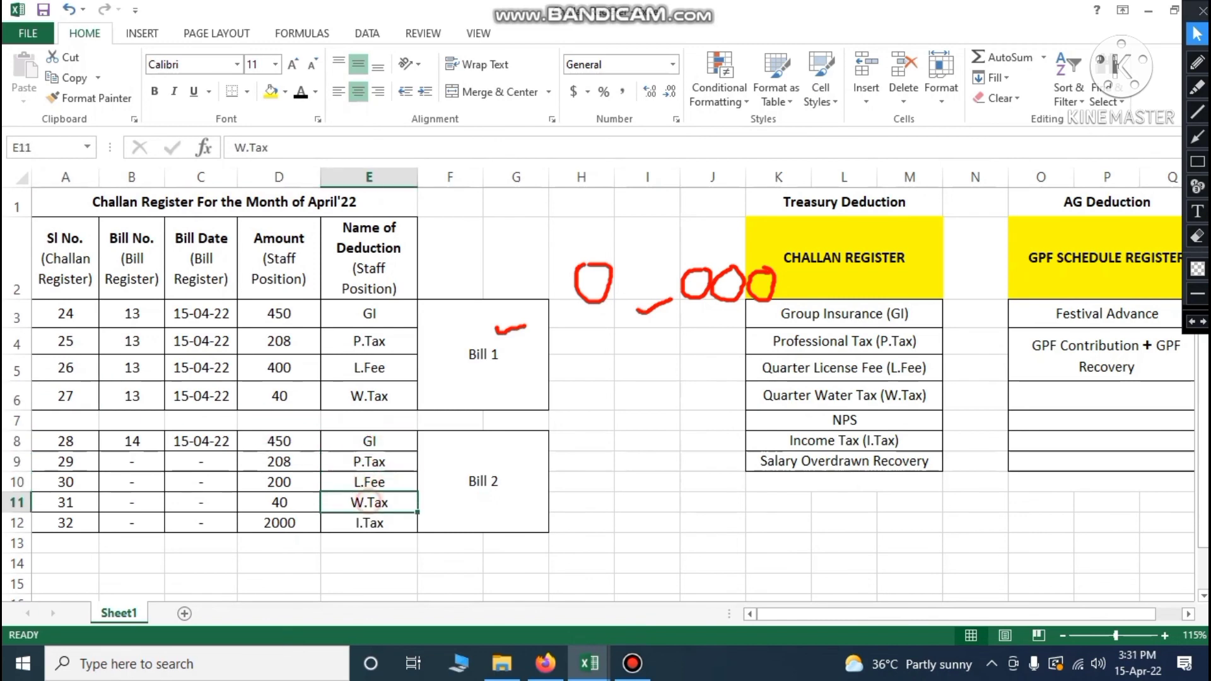
left_click(369, 522)
left_click(592, 662)
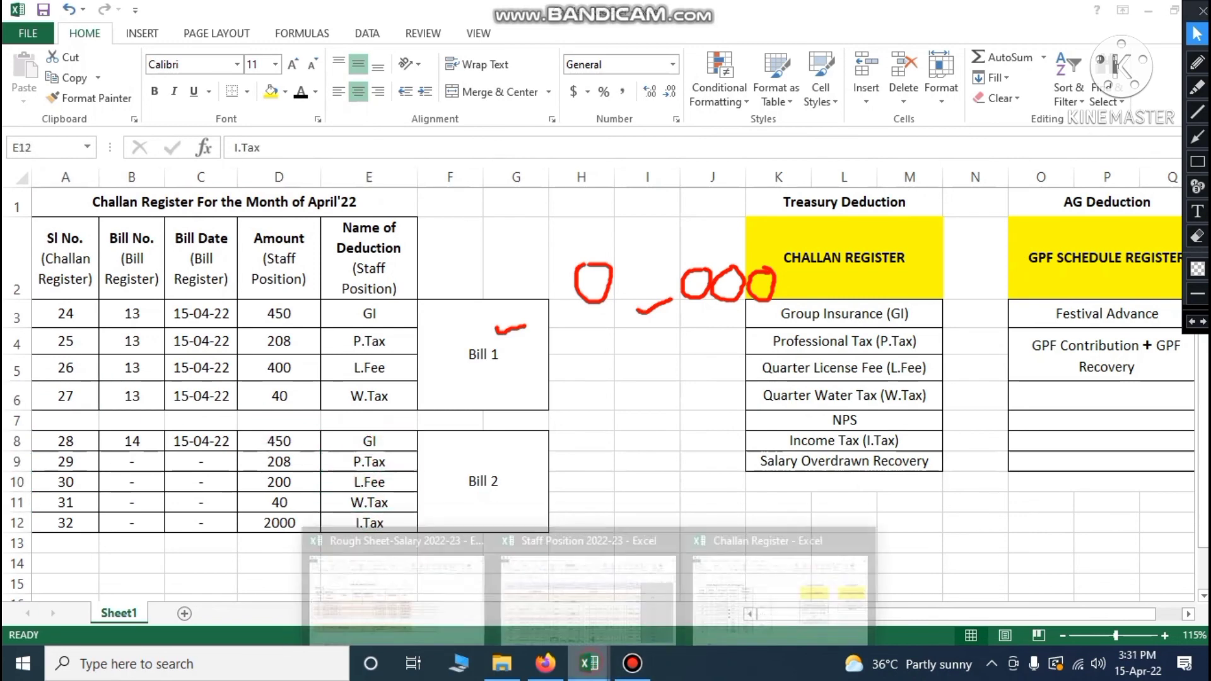
left_click(606, 606)
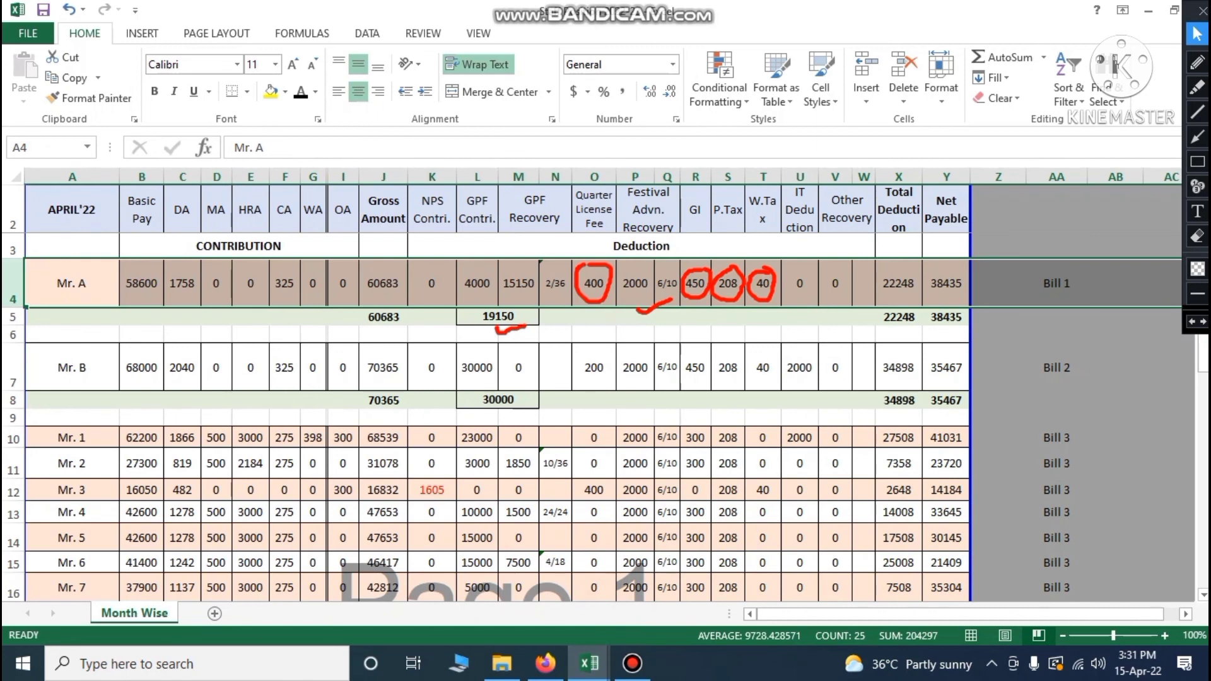
Undo the earlier red pen marks on Mr. A's row
left_click(1193, 322)
left_click(1193, 322)
left_click(1192, 322)
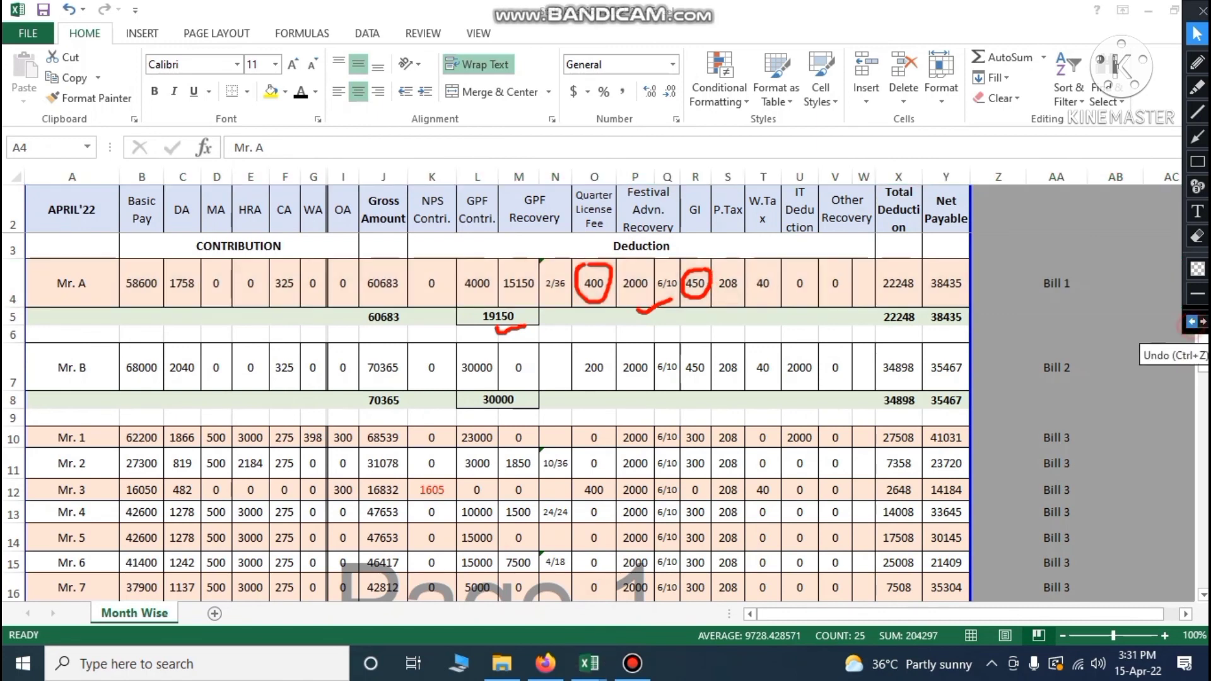
left_click(1193, 321)
left_click(1192, 322)
left_click(1193, 322)
left_click(1193, 322)
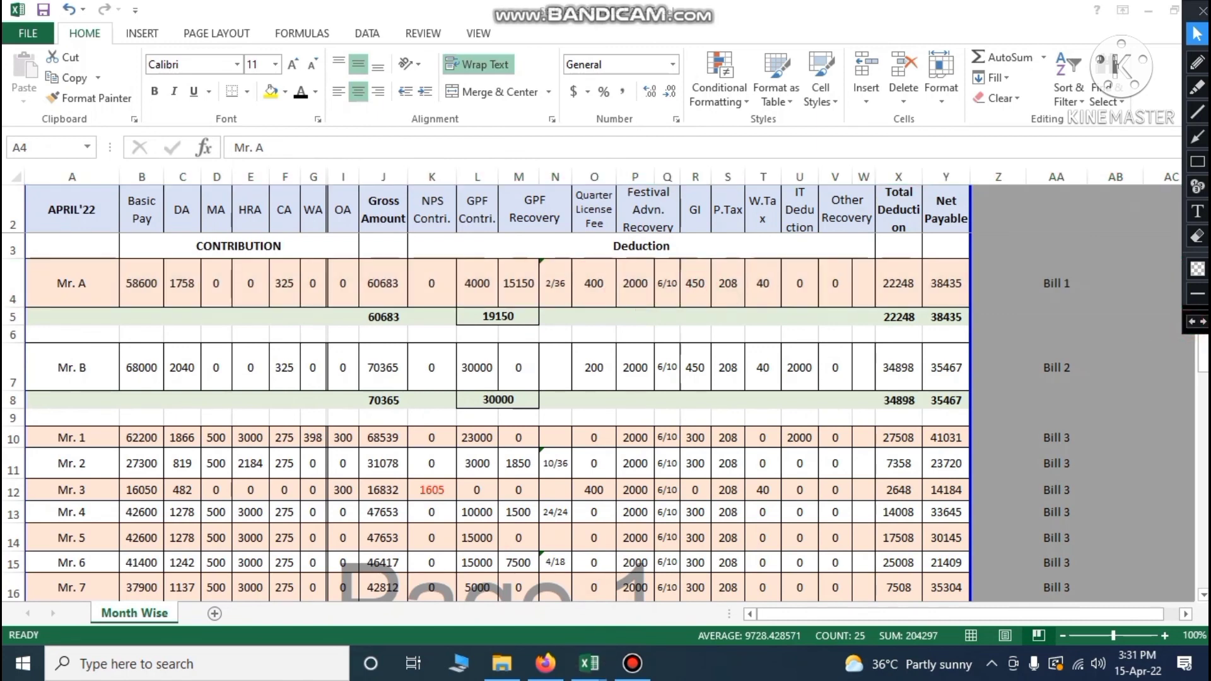
Mark Mr. B's figures in red: GPF 30000, festival advance 2000, licence fee 200, GI 450
left_click(1197, 62)
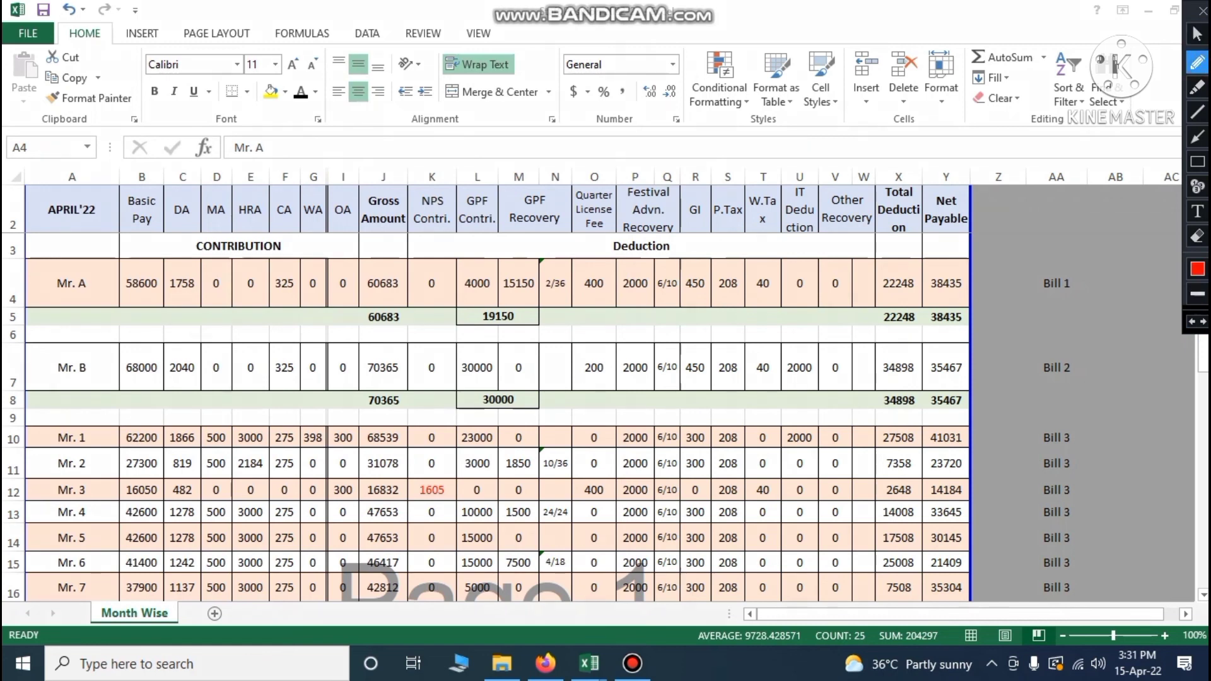
left_click_drag(495, 412, 526, 405)
left_click_drag(632, 396, 668, 393)
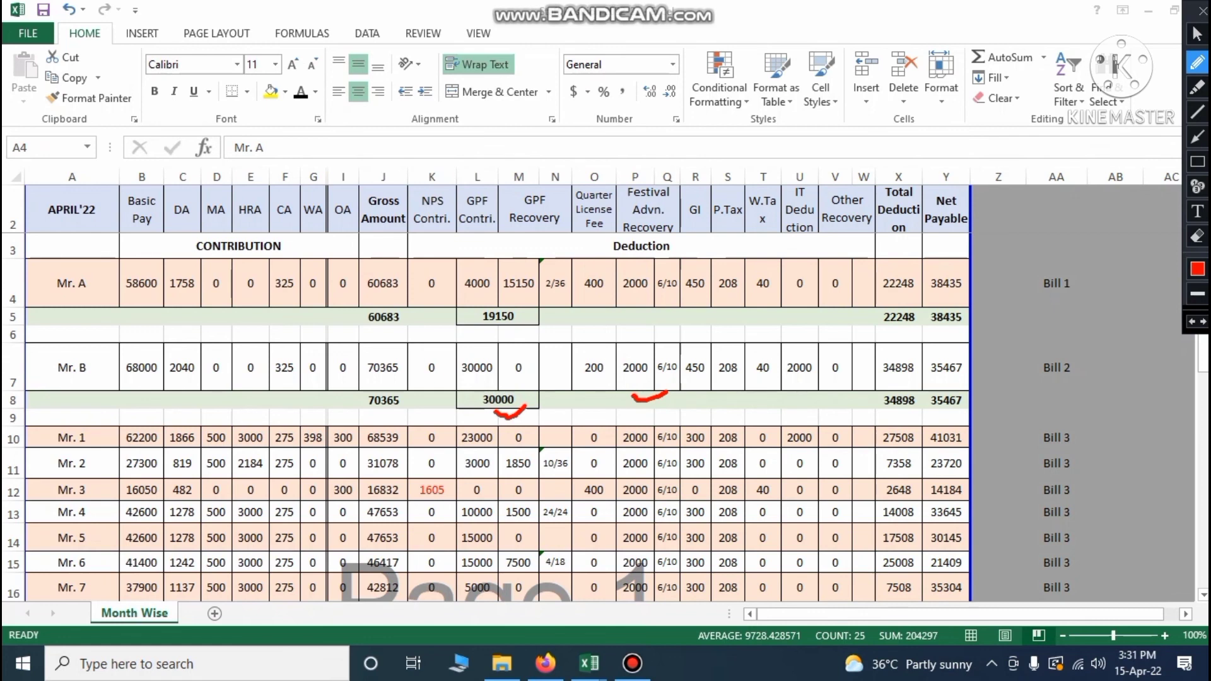
mouse_move(593, 351)
left_mouse_down()
mouse_move(575, 360)
mouse_move(598, 384)
mouse_move(616, 355)
mouse_move(587, 350)
left_mouse_up()
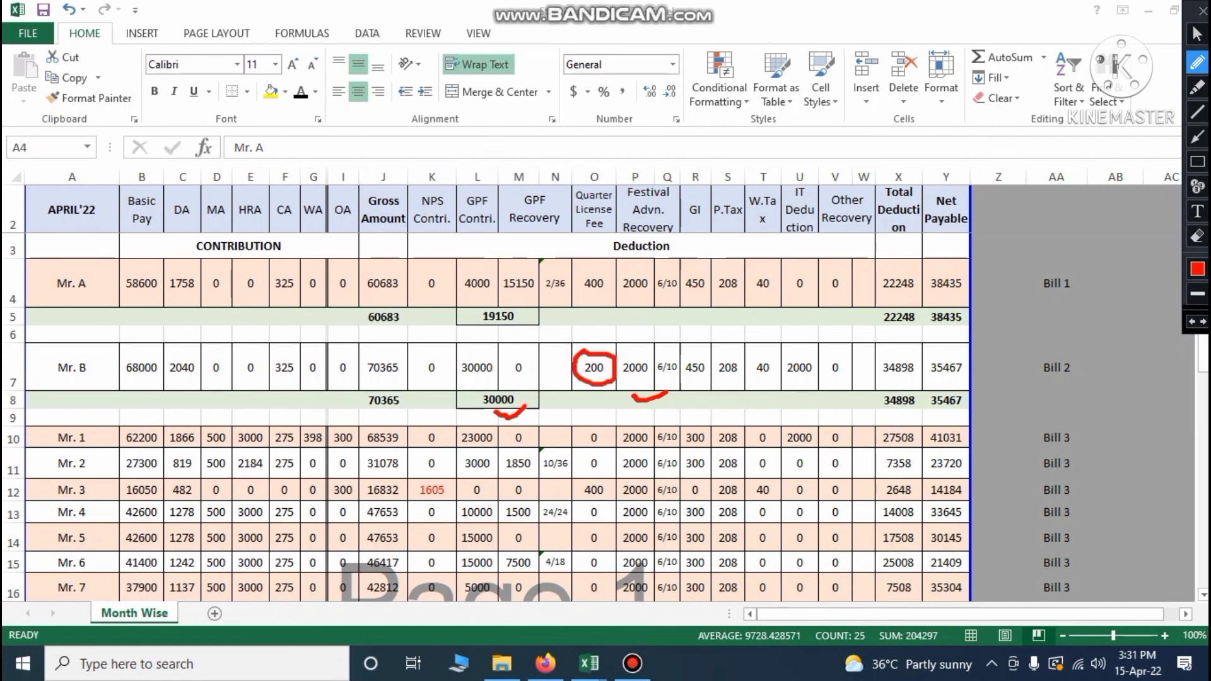
mouse_move(696, 348)
left_mouse_down()
mouse_move(683, 367)
mouse_move(705, 381)
mouse_move(711, 349)
mouse_move(688, 350)
mouse_move(739, 384)
mouse_move(731, 351)
mouse_move(749, 372)
mouse_move(777, 377)
mouse_move(762, 351)
mouse_move(792, 381)
mouse_move(824, 375)
mouse_move(792, 351)
left_mouse_up()
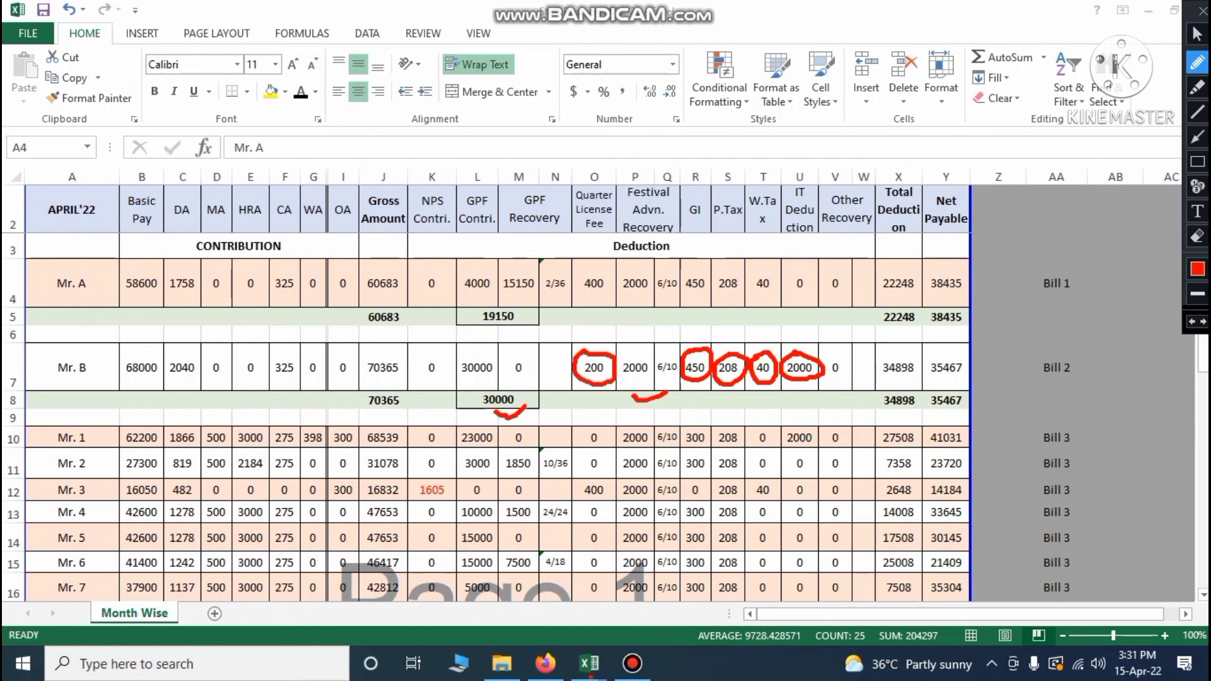
left_click(1197, 33)
In the Challan Register, review Bill 2's serials 28–32, amounts 450 to 2000 and deduction names
mouse_move(589, 664)
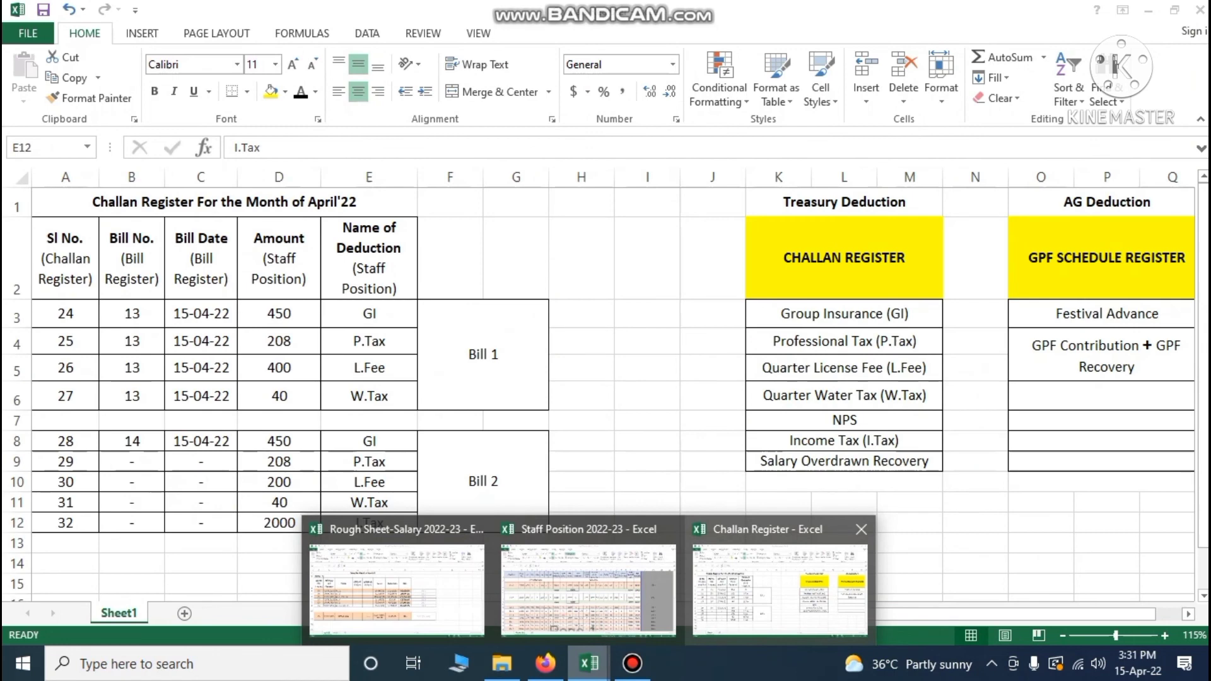
left_click(780, 587)
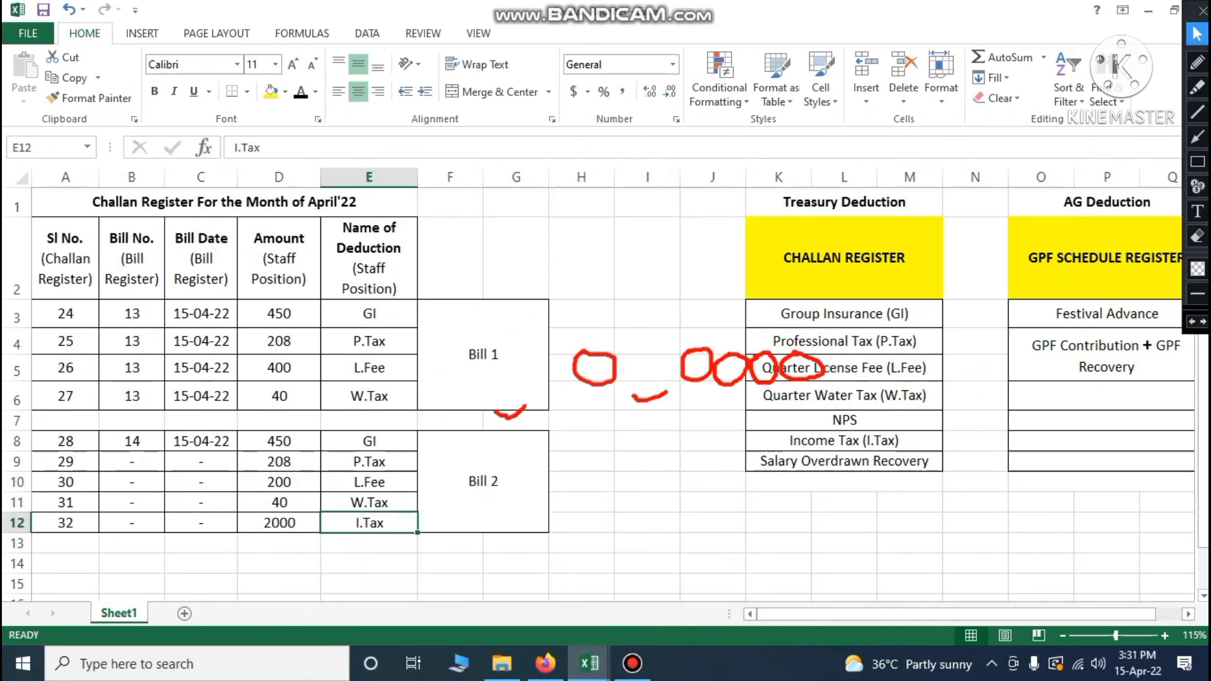
left_click_drag(65, 441, 65, 523)
left_click(305, 441)
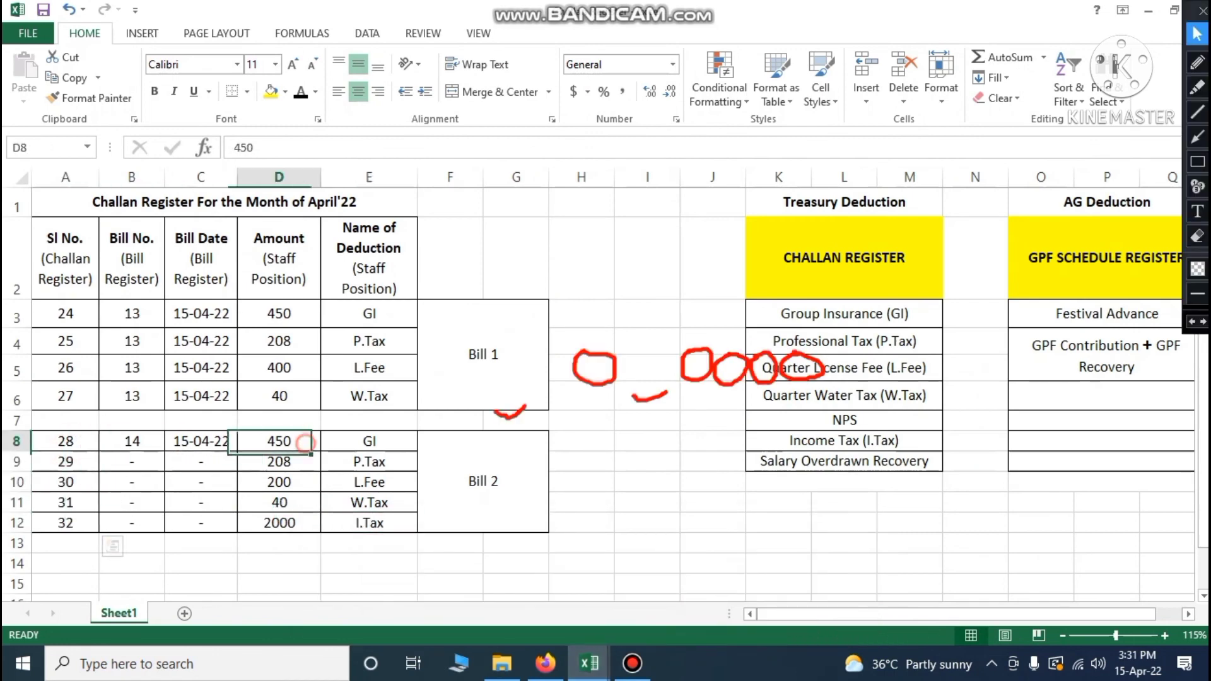
left_click_drag(305, 442, 305, 523)
left_click_drag(369, 441, 369, 523)
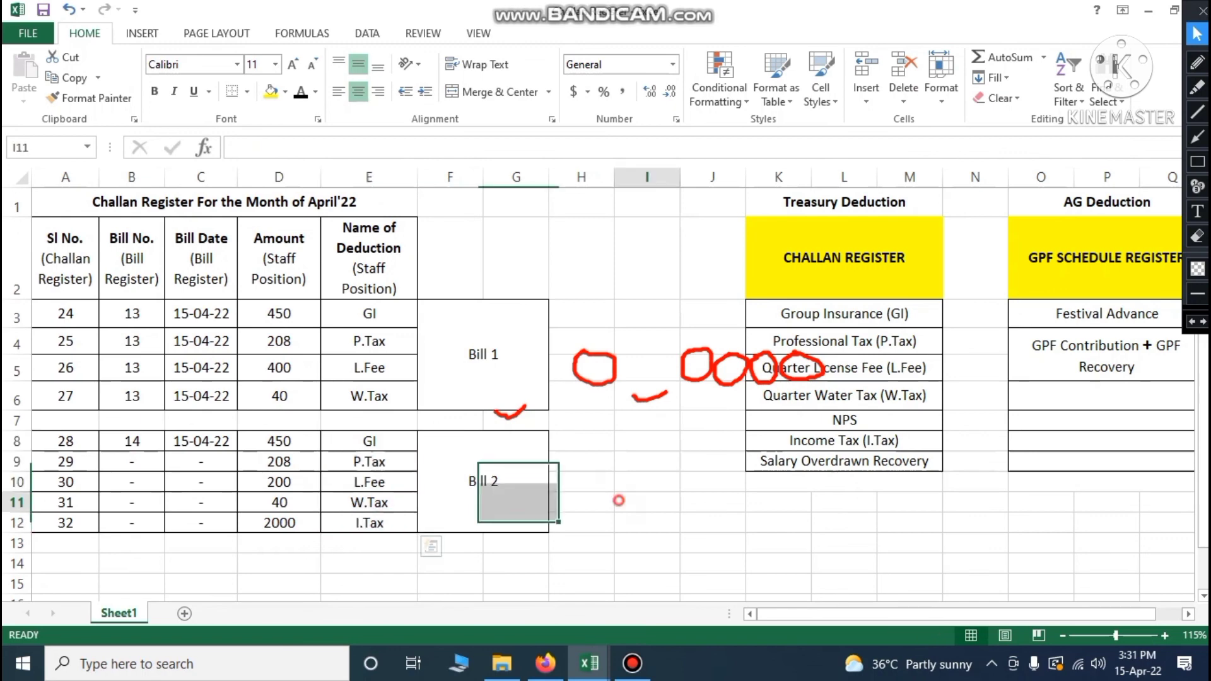
left_click(646, 502)
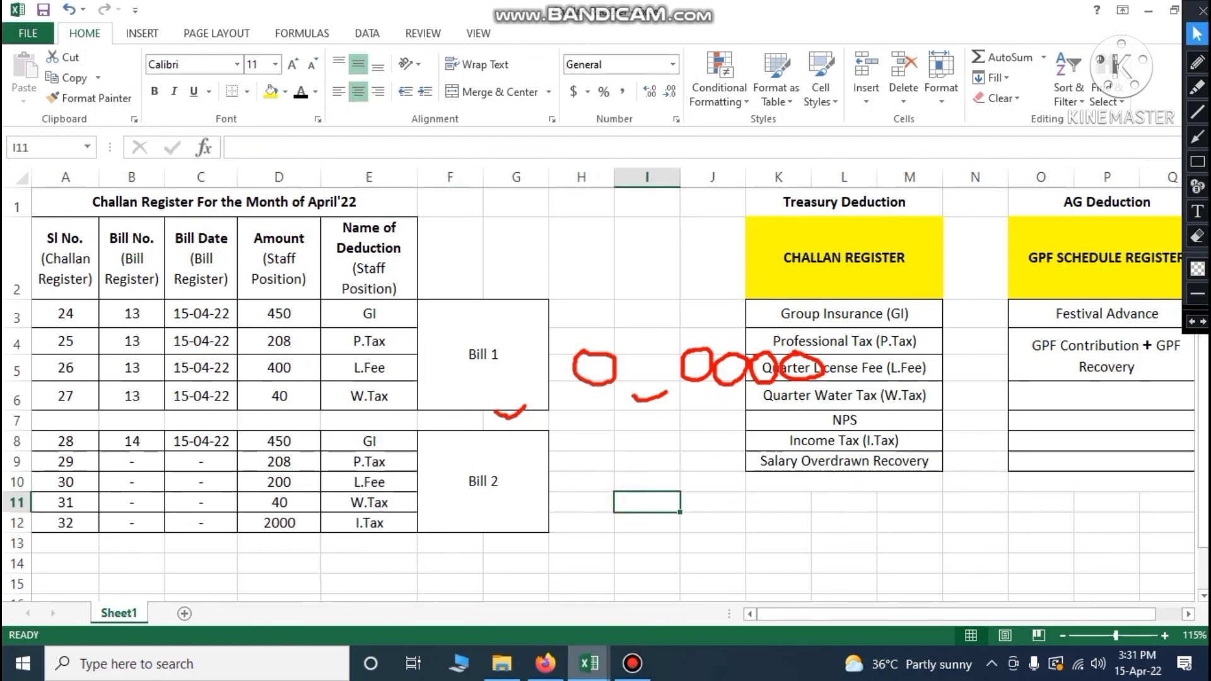
Confirm in Rough Sheet-Salary that Mr. B's bill is number 14 dated 15.04.2022
left_click(589, 663)
left_click(396, 587)
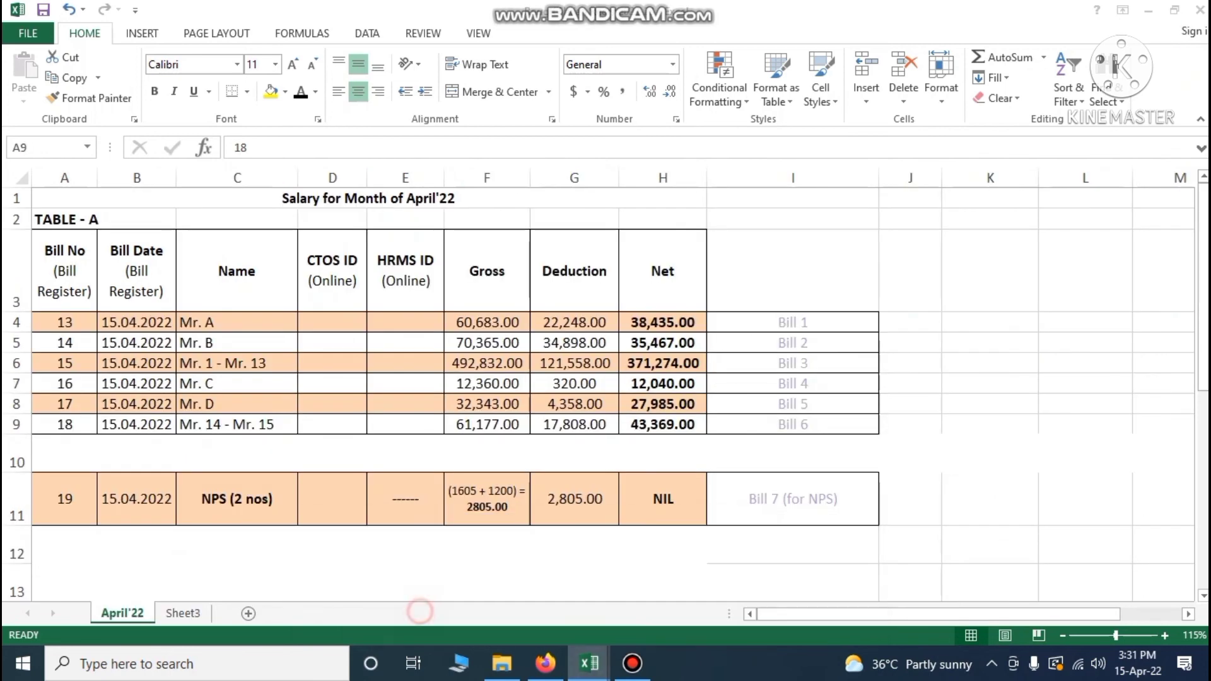
left_click(237, 342)
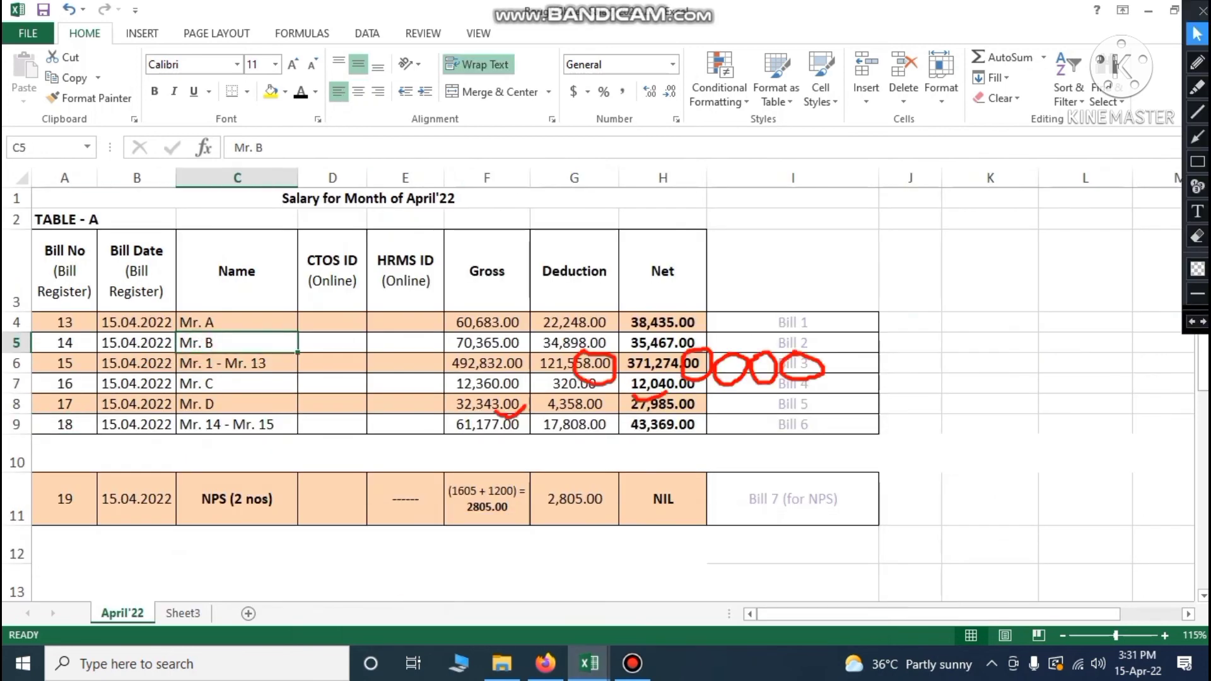
left_click(82, 343)
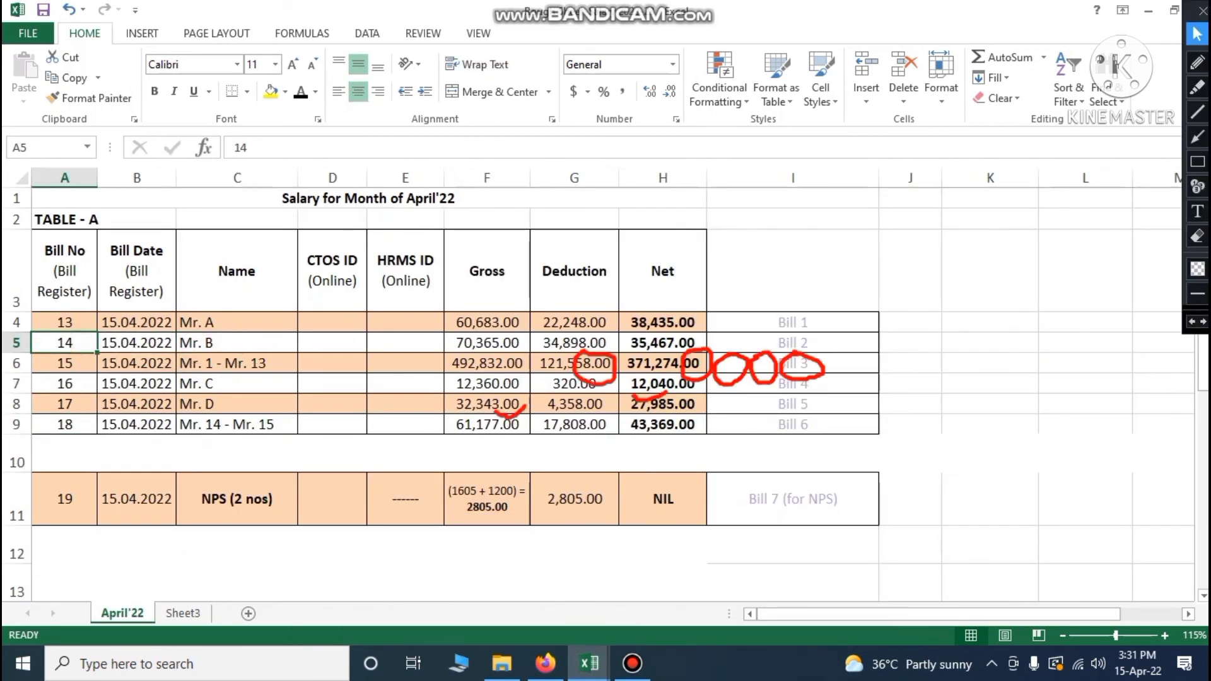
left_click(123, 349)
left_click(589, 664)
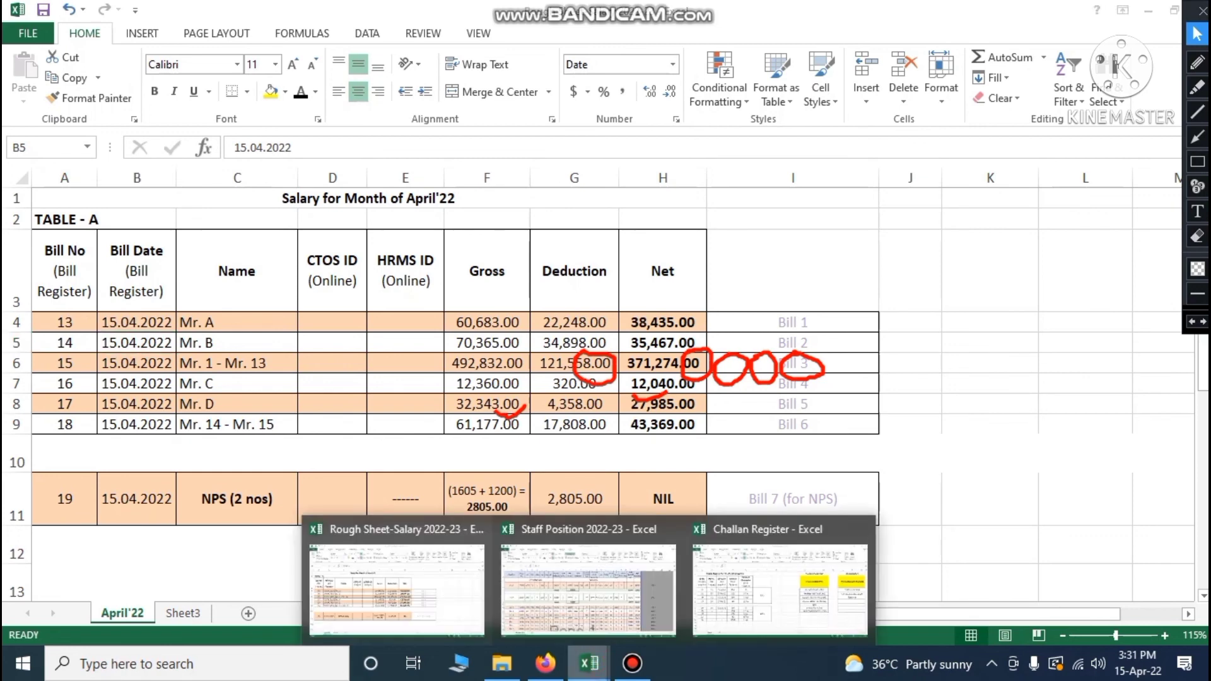
left_click(777, 606)
Check Bill 2's bill number 14 and date 15-04-22, and the dashed cells for challans 29–32
left_click(130, 441)
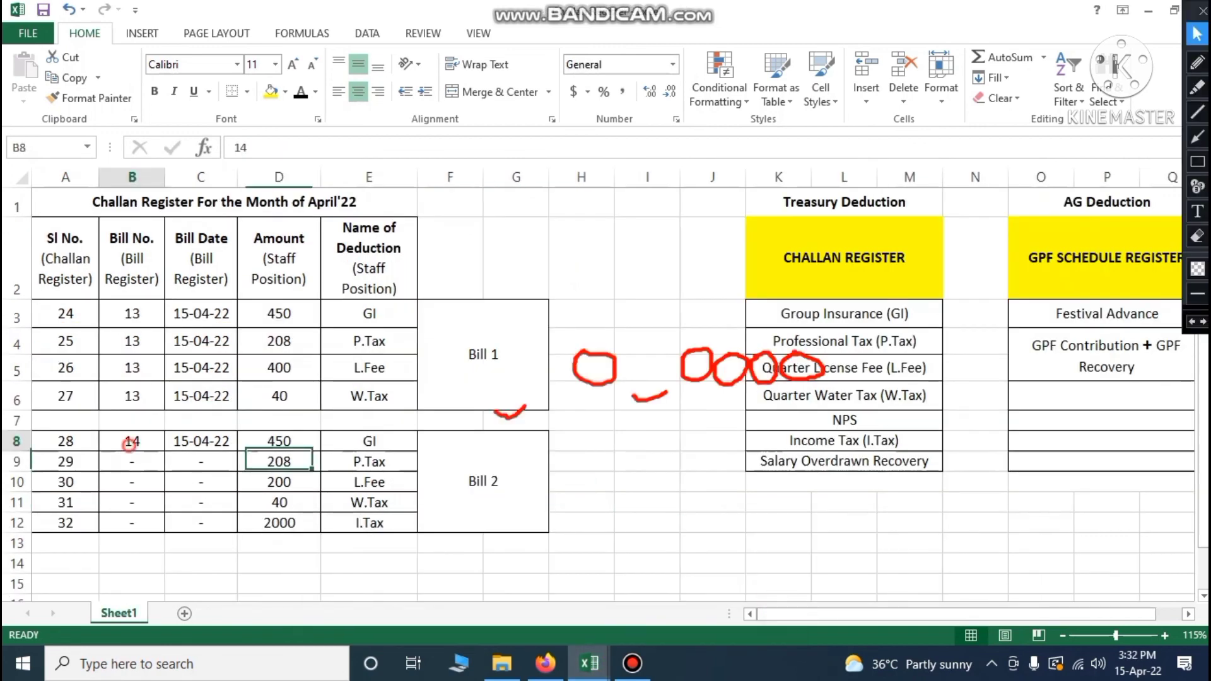
left_click(178, 442)
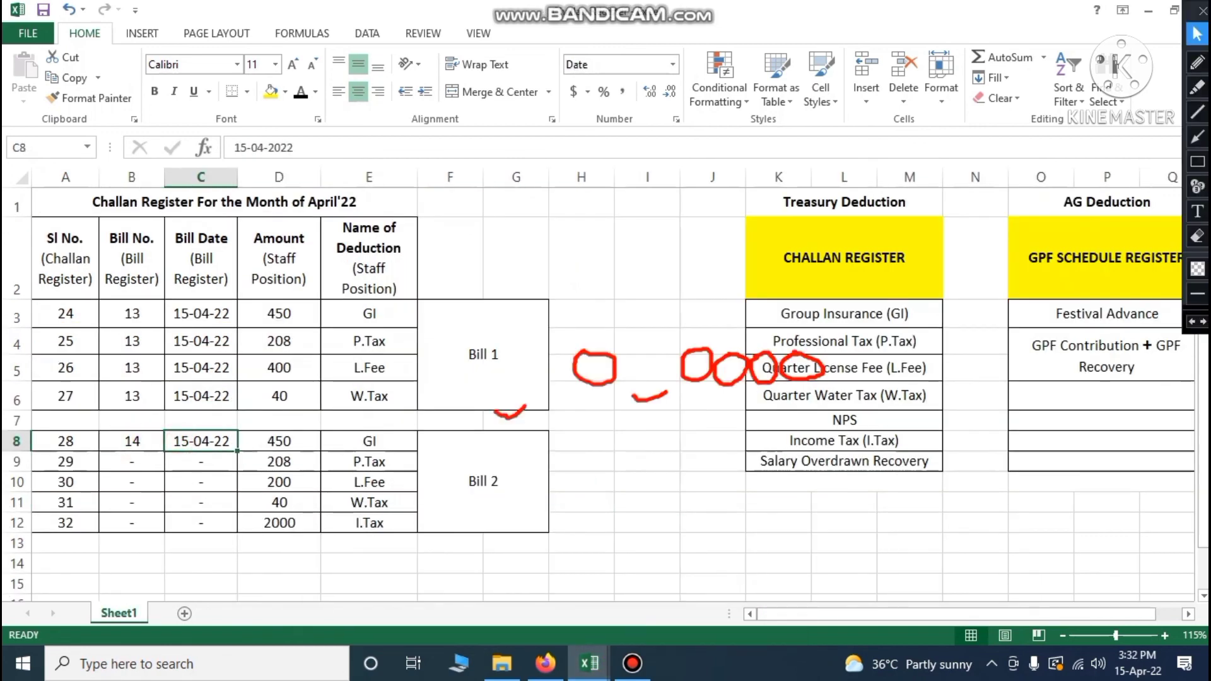
left_click(139, 460)
left_click_drag(139, 459, 133, 523)
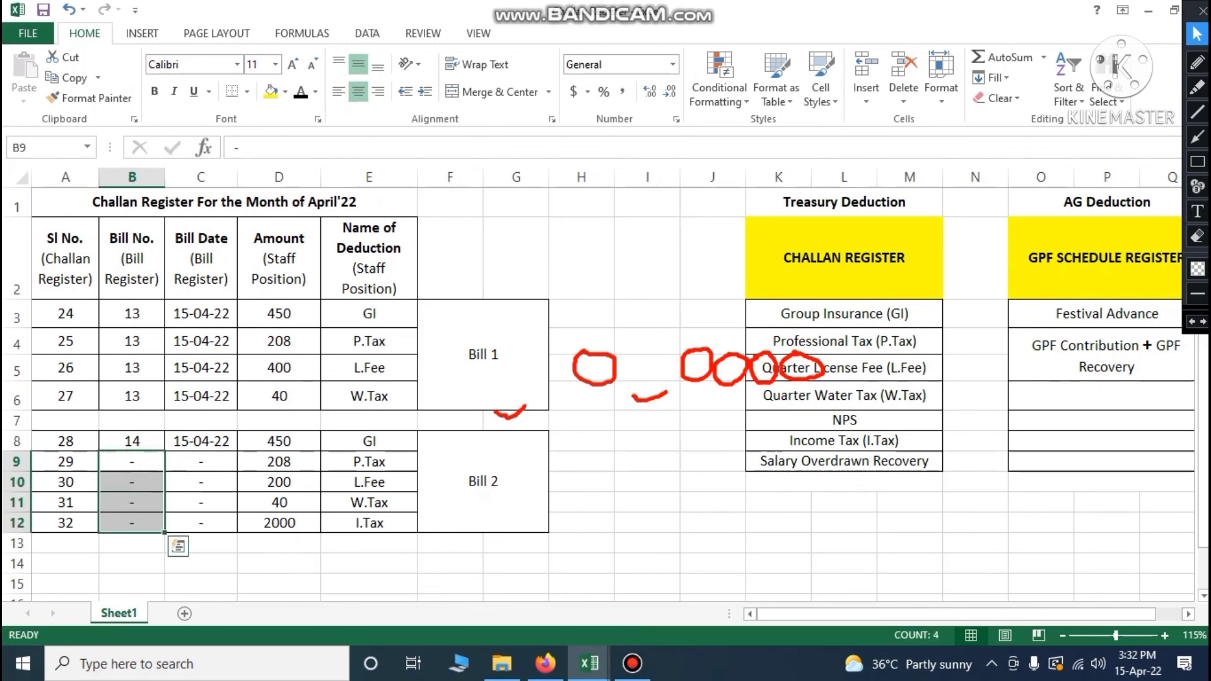
left_click_drag(201, 462, 202, 522)
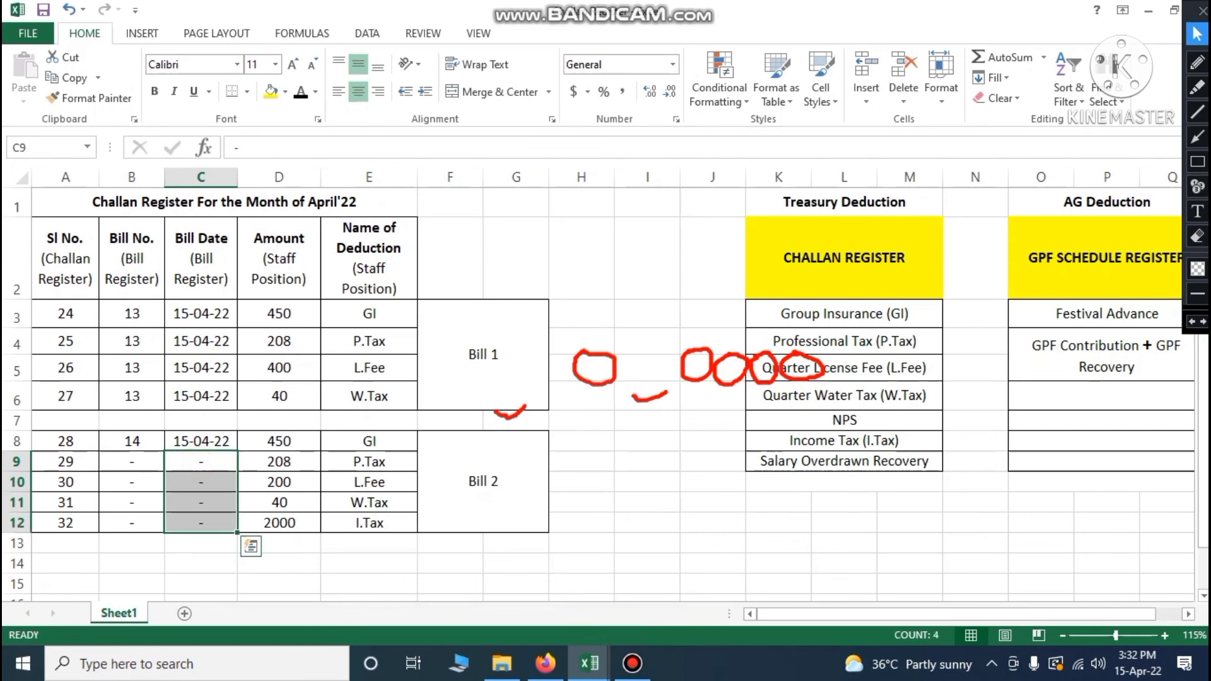
left_click(369, 564)
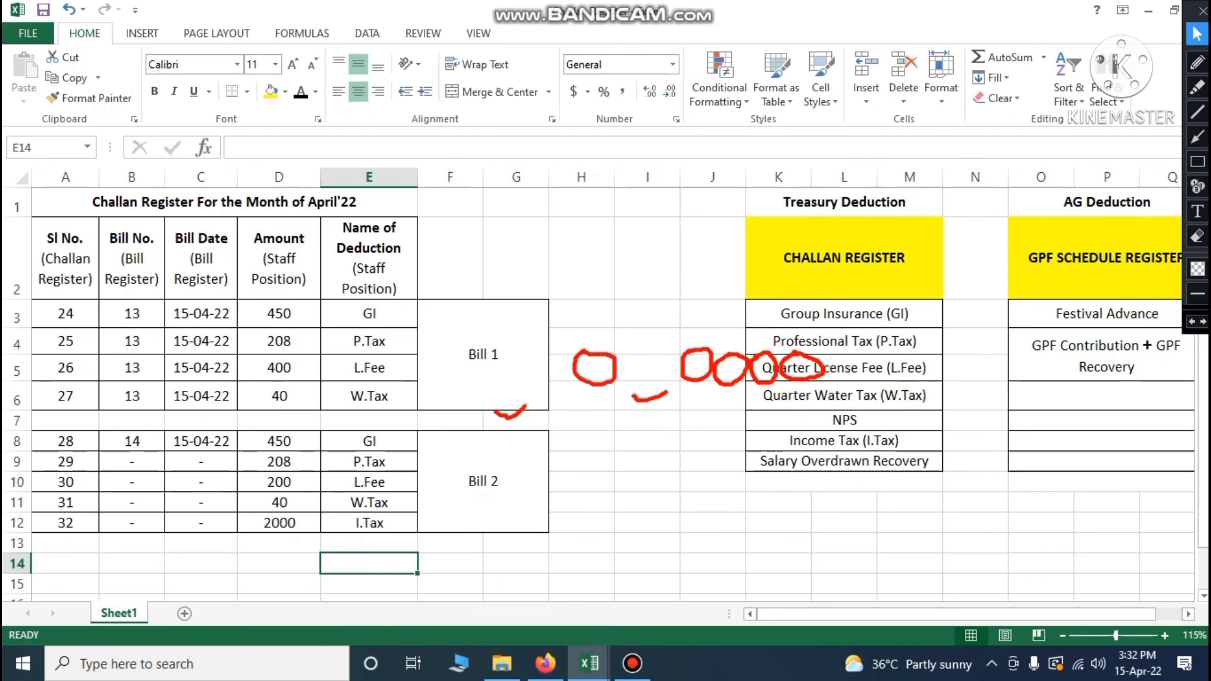
left_click(596, 668)
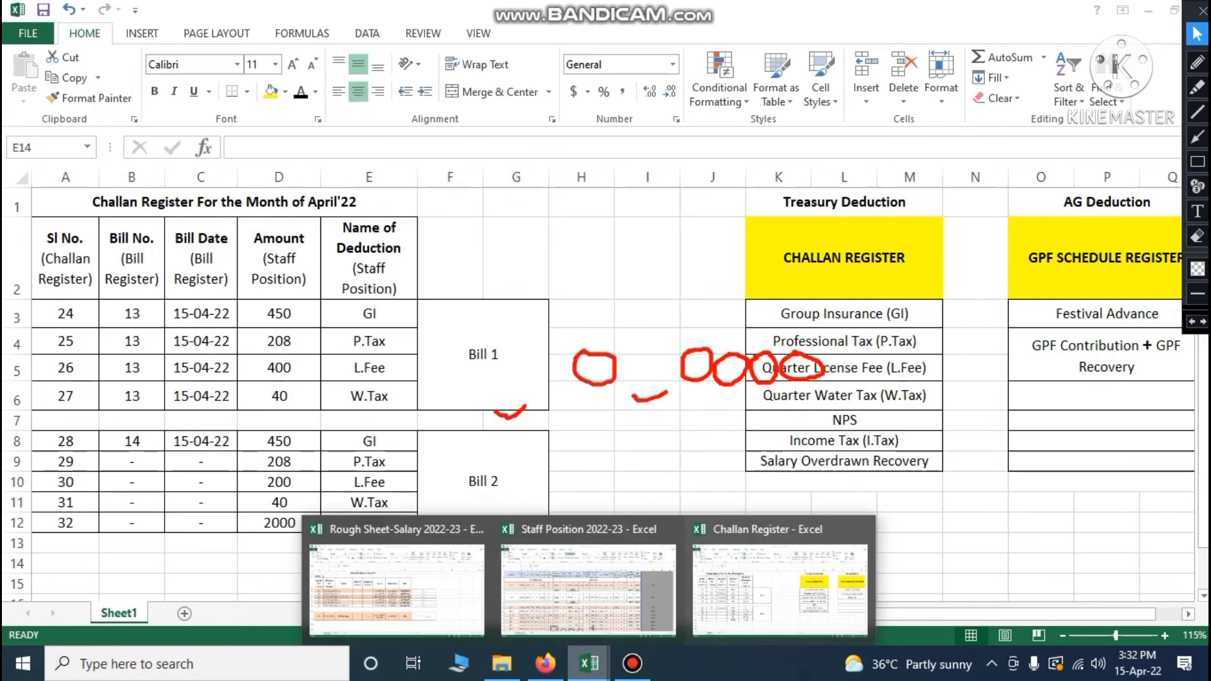
In Staff Position, clear the red marks on Mr. B's row and scroll to the Bill 3 totals
left_click(588, 590)
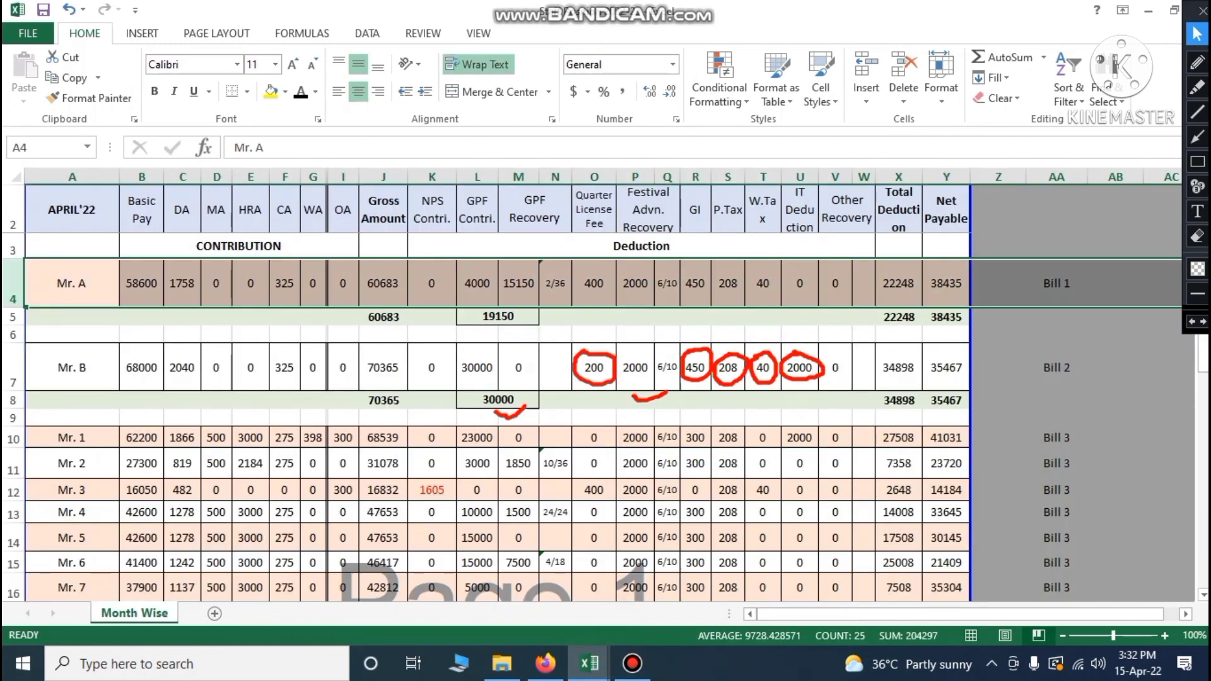
left_click(1192, 322)
left_click(1192, 322)
left_click(1192, 322)
left_click(1193, 321)
left_click(1193, 321)
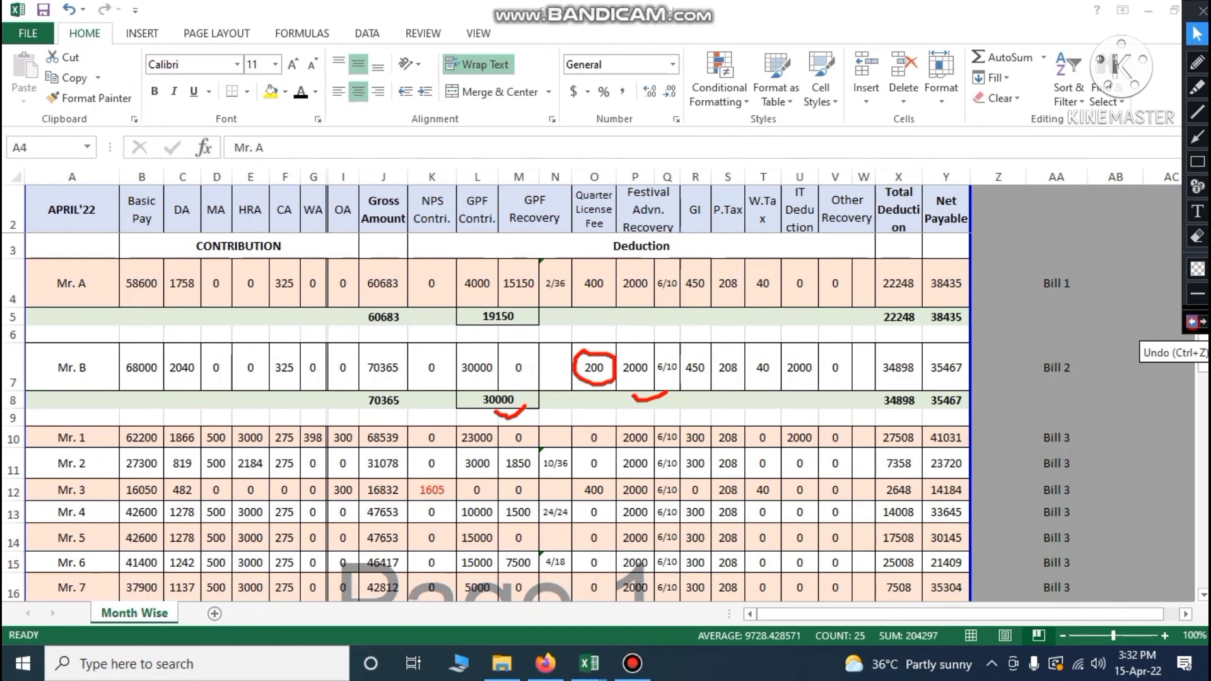
left_click(1192, 322)
left_click(1192, 321)
left_click(1193, 322)
scroll(486, 391, "down", 1)
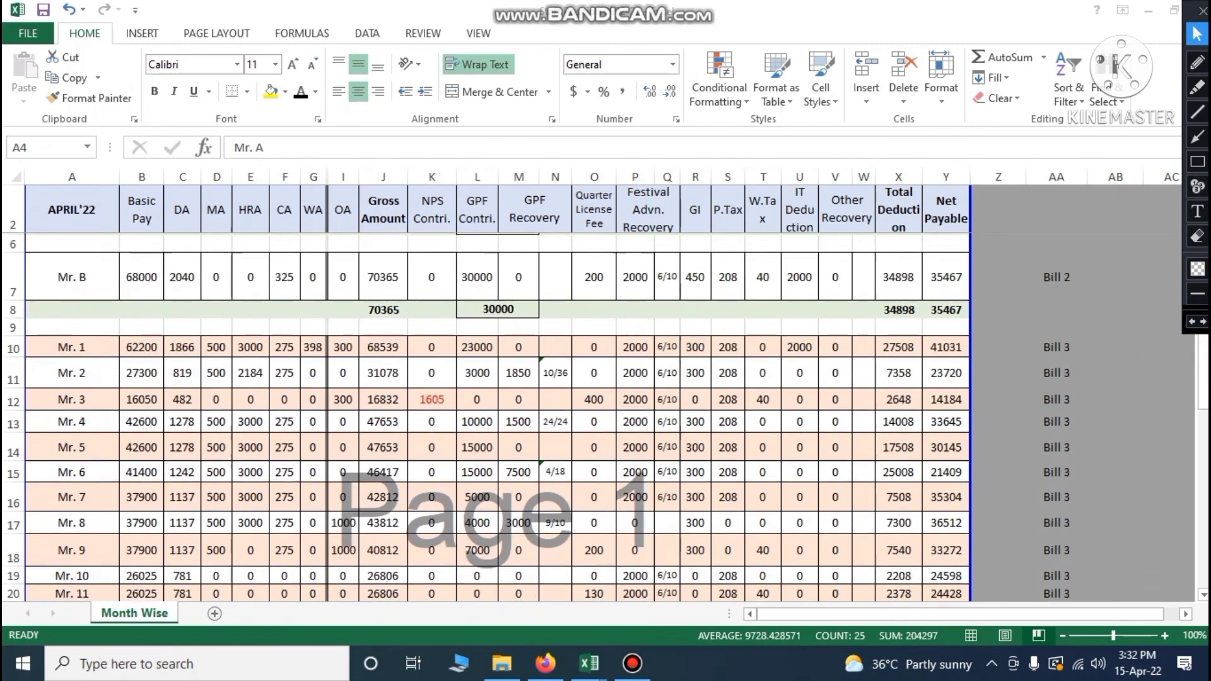
scroll(486, 391, "down", 2)
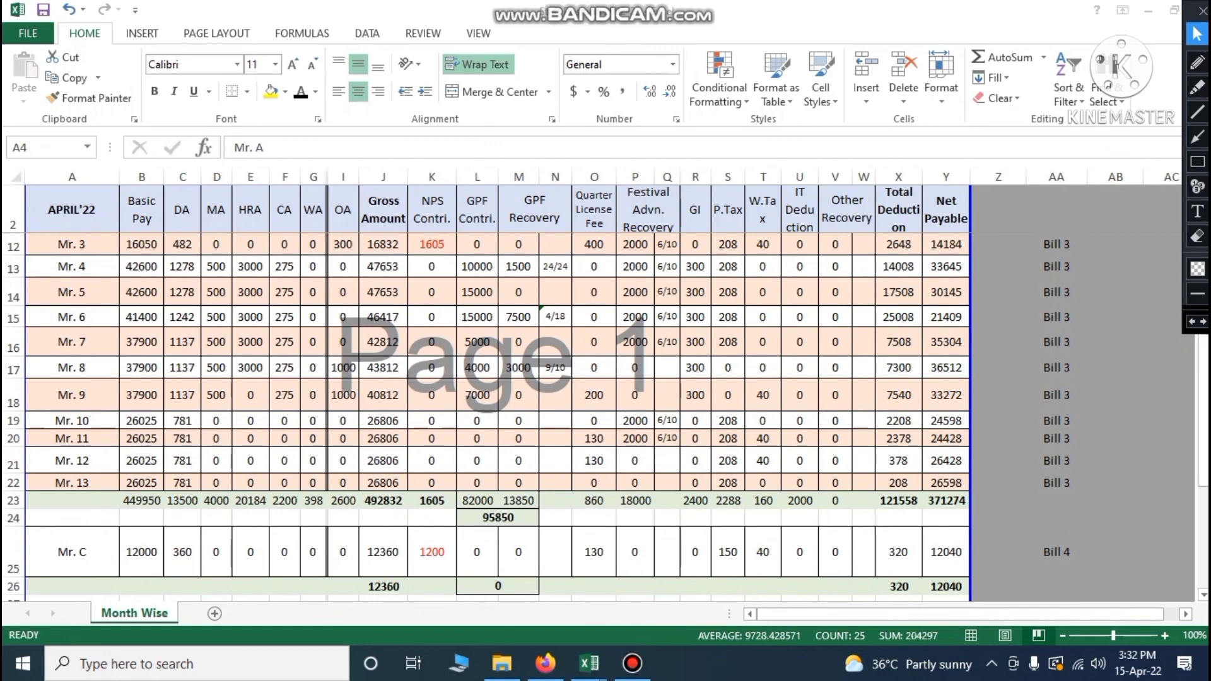
Mark Bill 3's totals in red (95850, 18000, 1605, 860, 2400) and return to the Challan Register
left_click(1198, 61)
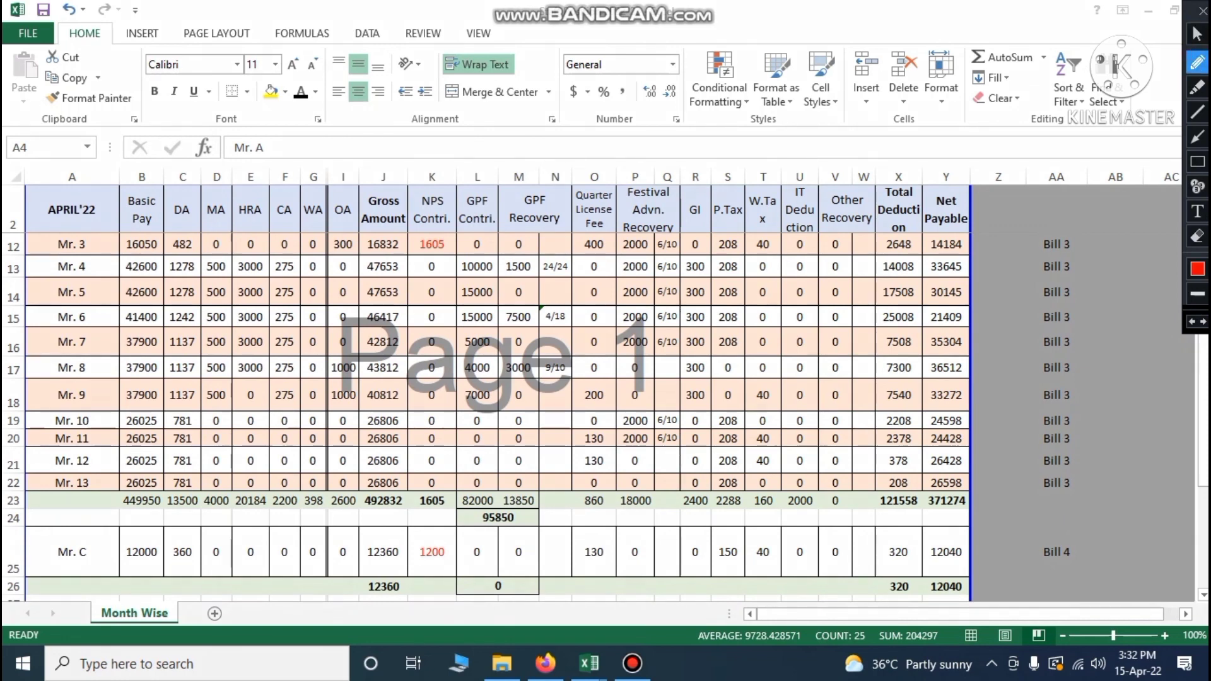
mouse_move(483, 511)
left_mouse_down()
mouse_move(474, 518)
mouse_move(507, 531)
mouse_move(533, 518)
mouse_move(486, 509)
left_mouse_up()
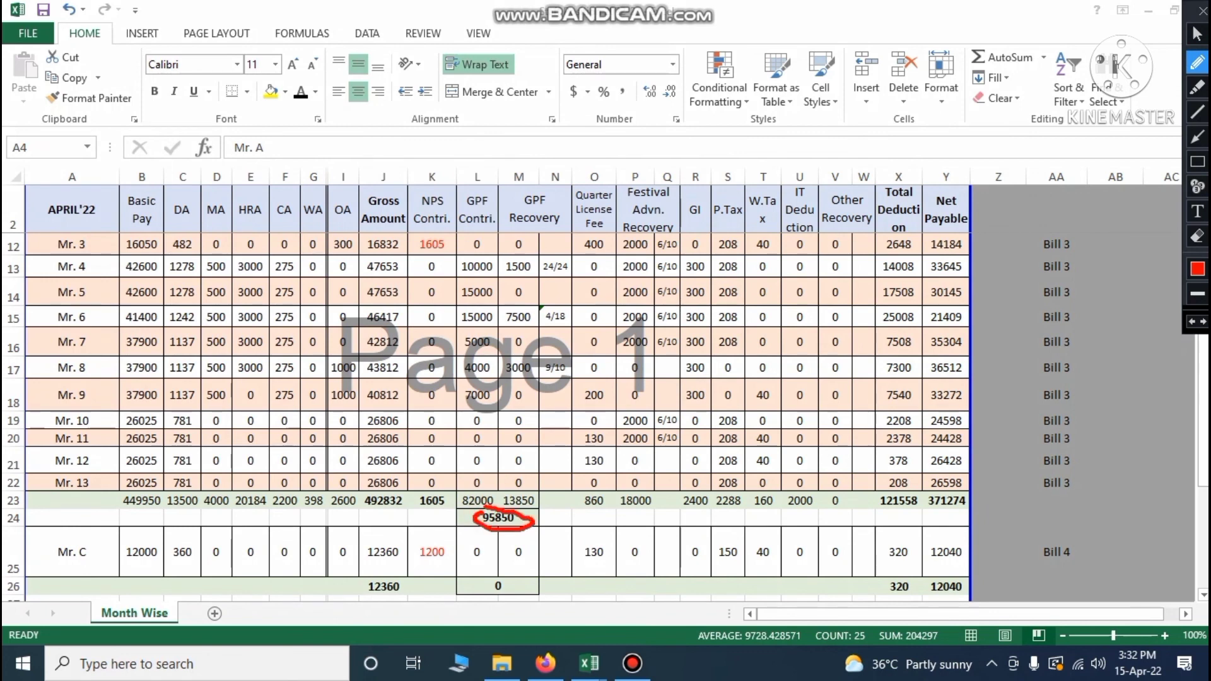
mouse_move(626, 492)
left_mouse_down()
mouse_move(656, 513)
mouse_move(664, 497)
mouse_move(630, 491)
left_mouse_up()
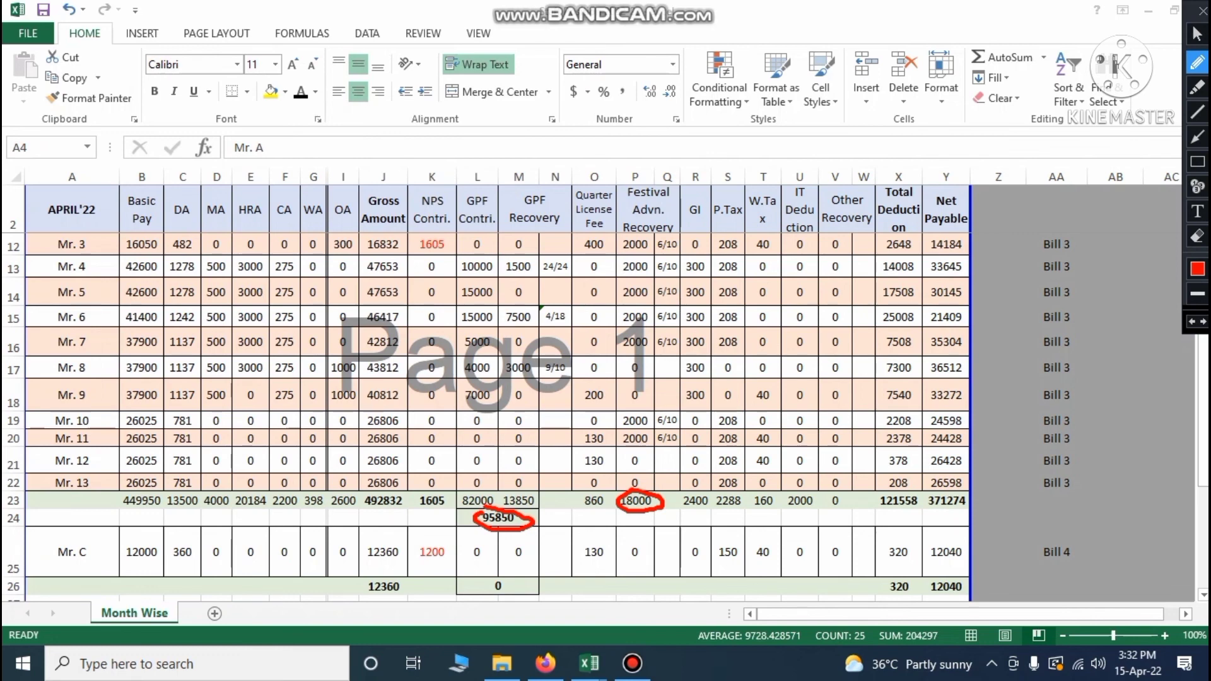
left_click_drag(418, 507, 452, 506)
left_click_drag(582, 513, 608, 505)
left_click_drag(690, 512, 812, 514)
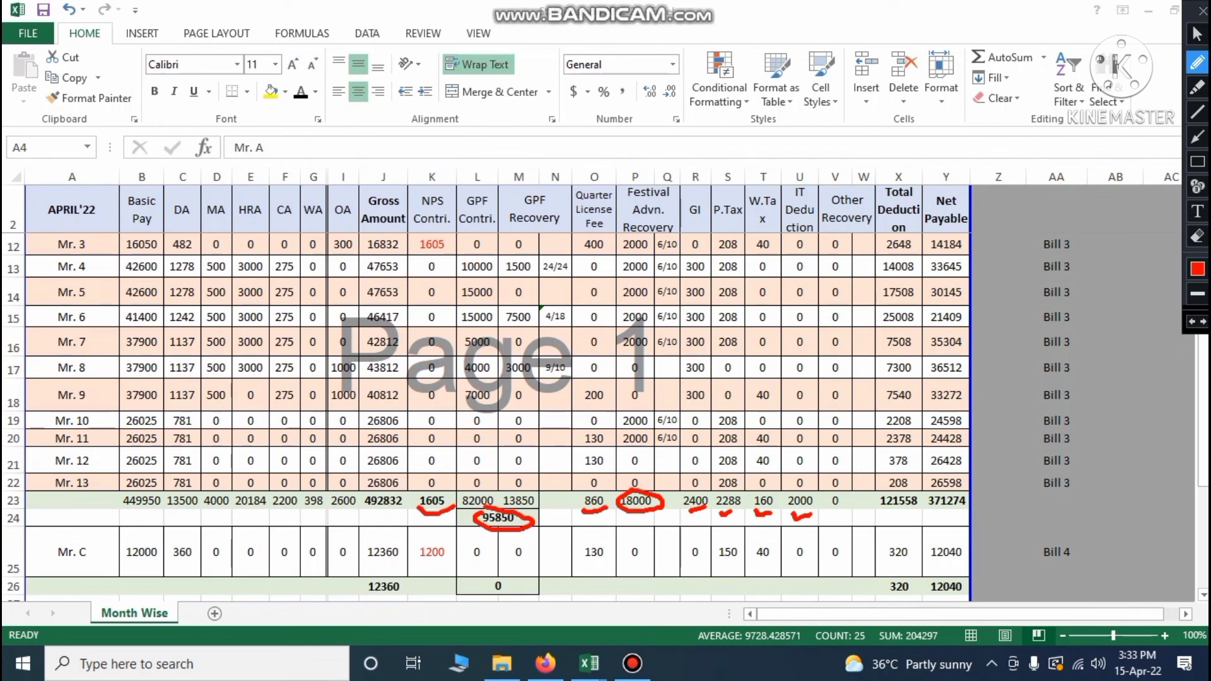
left_click(1196, 33)
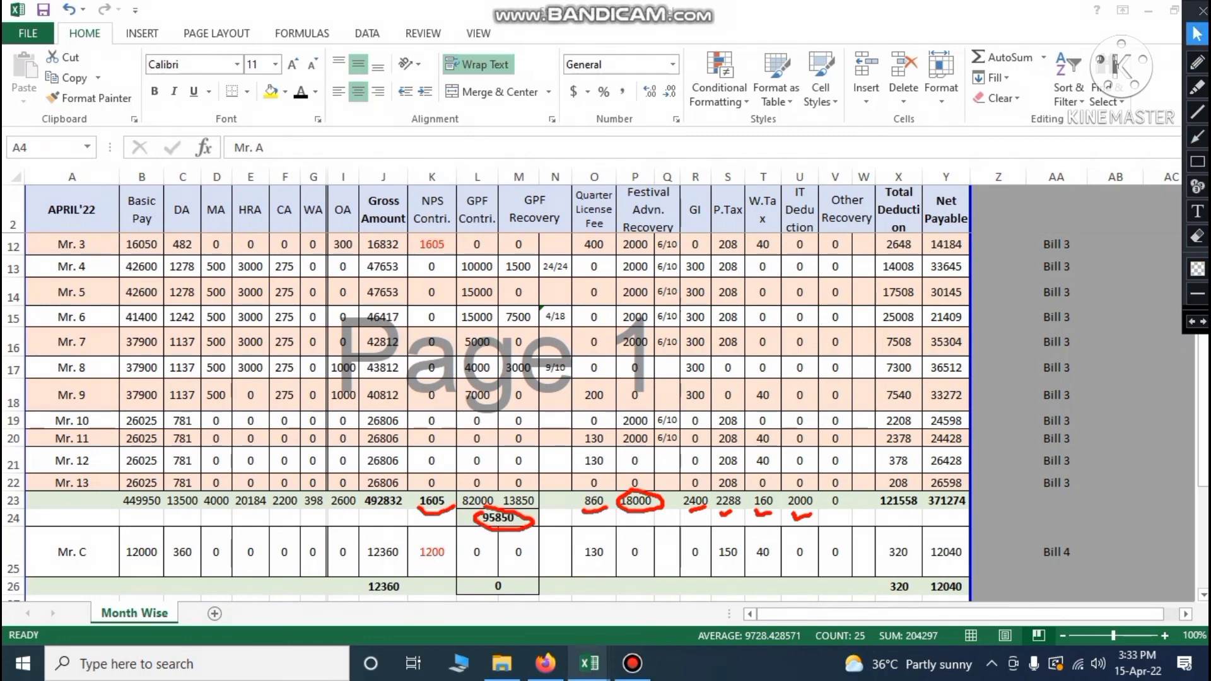
mouse_move(590, 663)
left_click(519, 595)
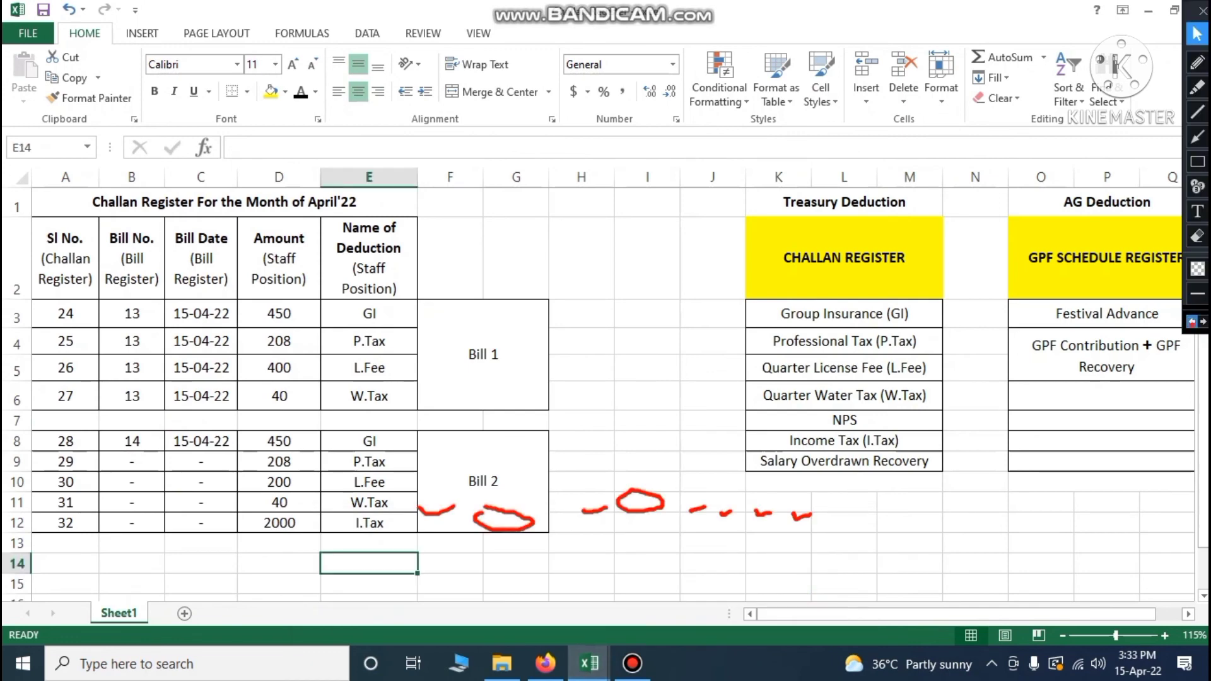
Erase the leftover red pen marks from the screen
left_click(1191, 322)
left_click(1191, 322)
left_click(1191, 322)
left_click(1191, 322)
left_click(1192, 322)
left_click(1191, 321)
left_click(1192, 321)
left_click(1192, 321)
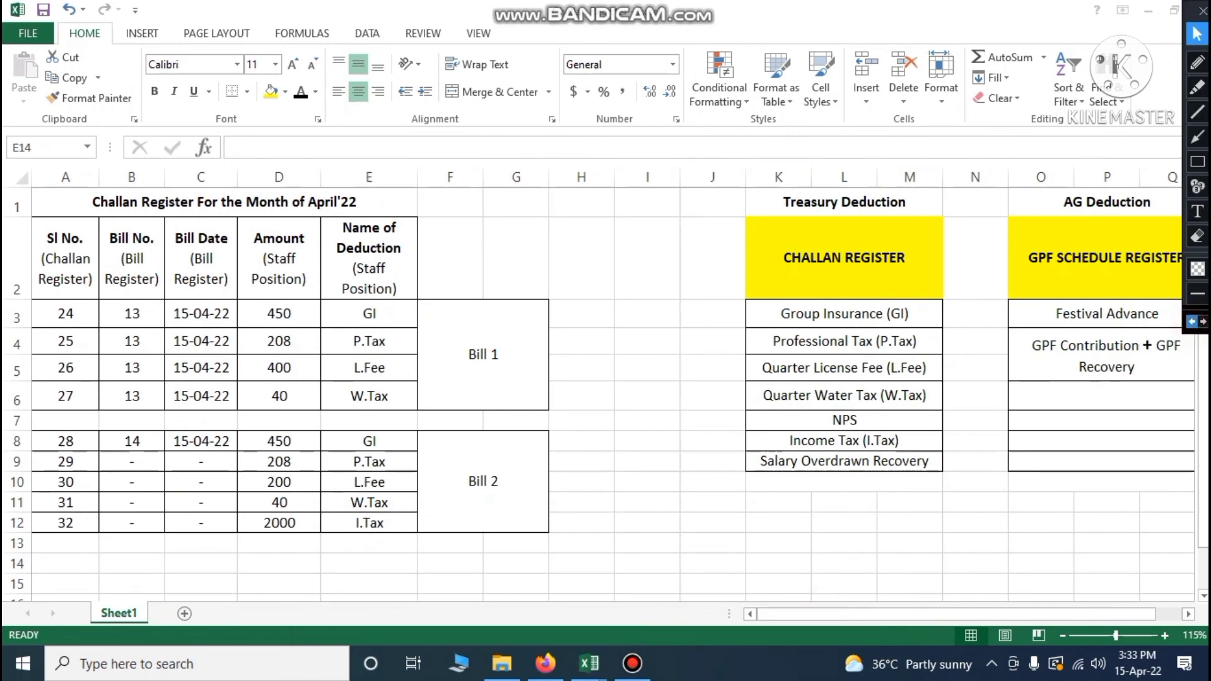
double_click(65, 561)
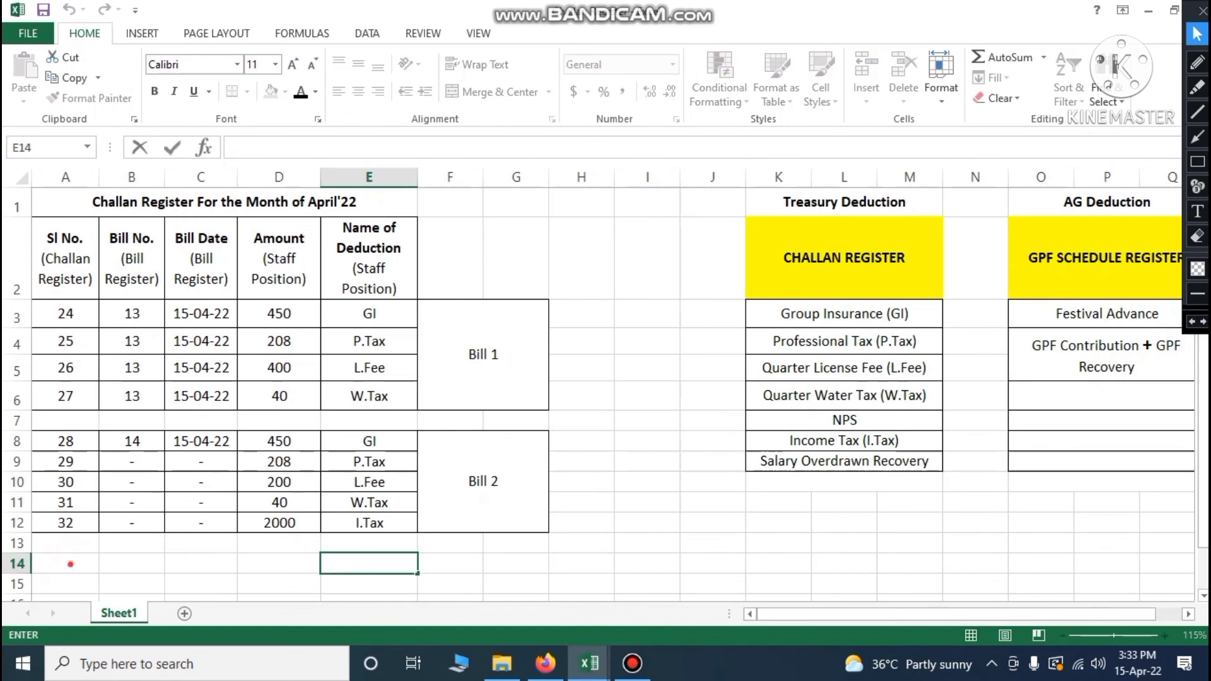
Enter serial numbers 33 through 38 in A14:A19
left_click(66, 561)
type("33")
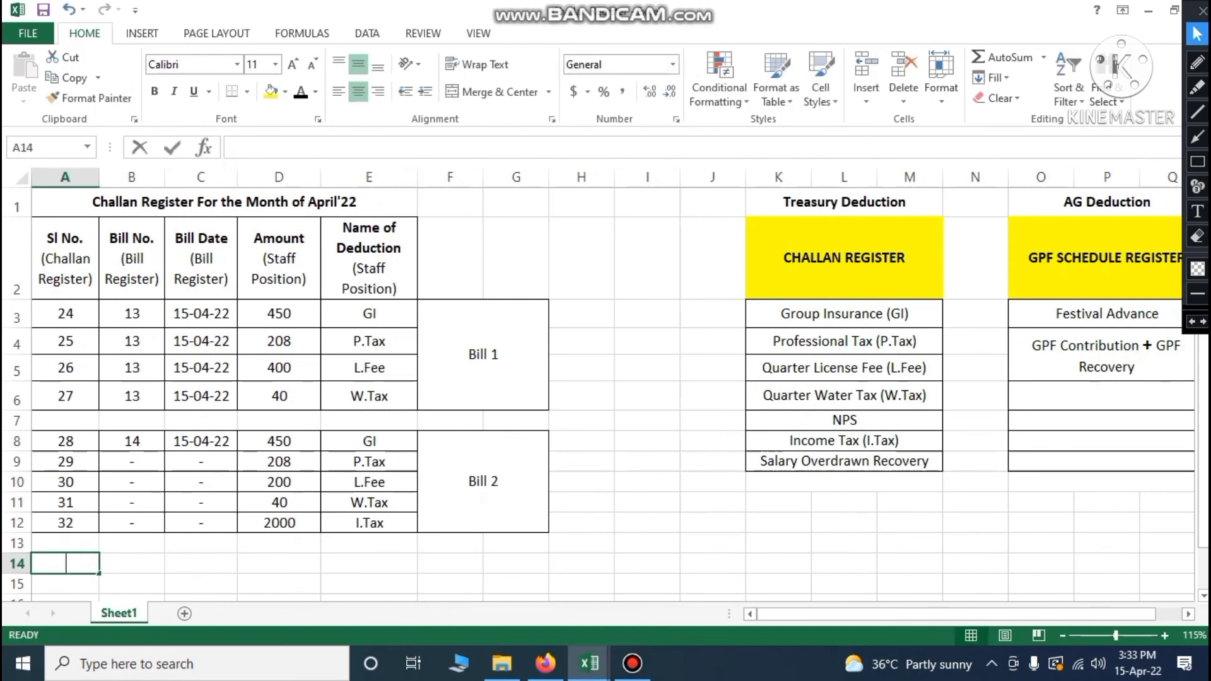
key("Return")
type("34")
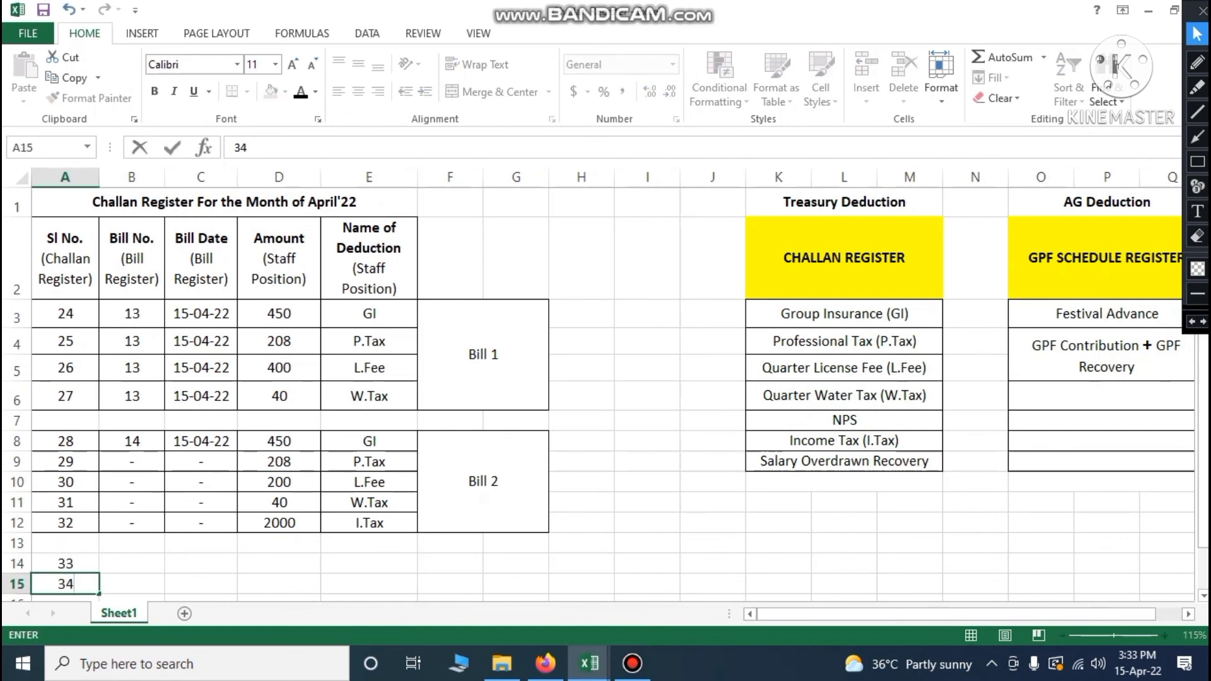
key("Return")
type("35")
key("Return")
type("36")
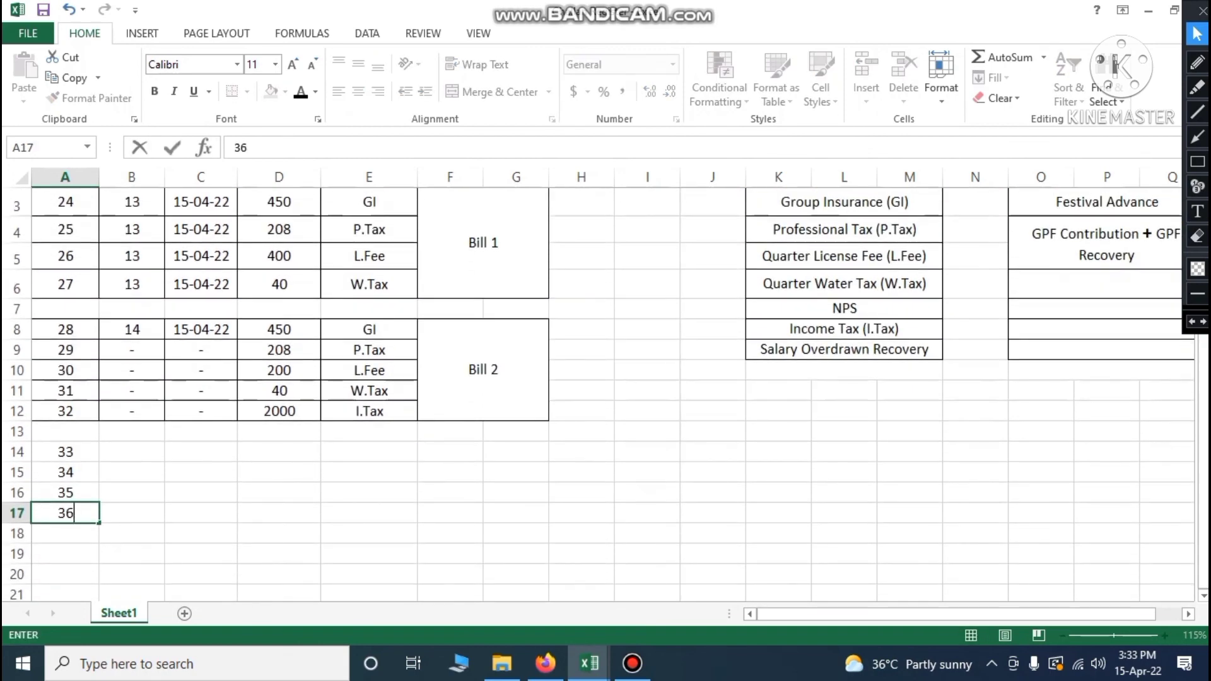
key("Return")
type("37")
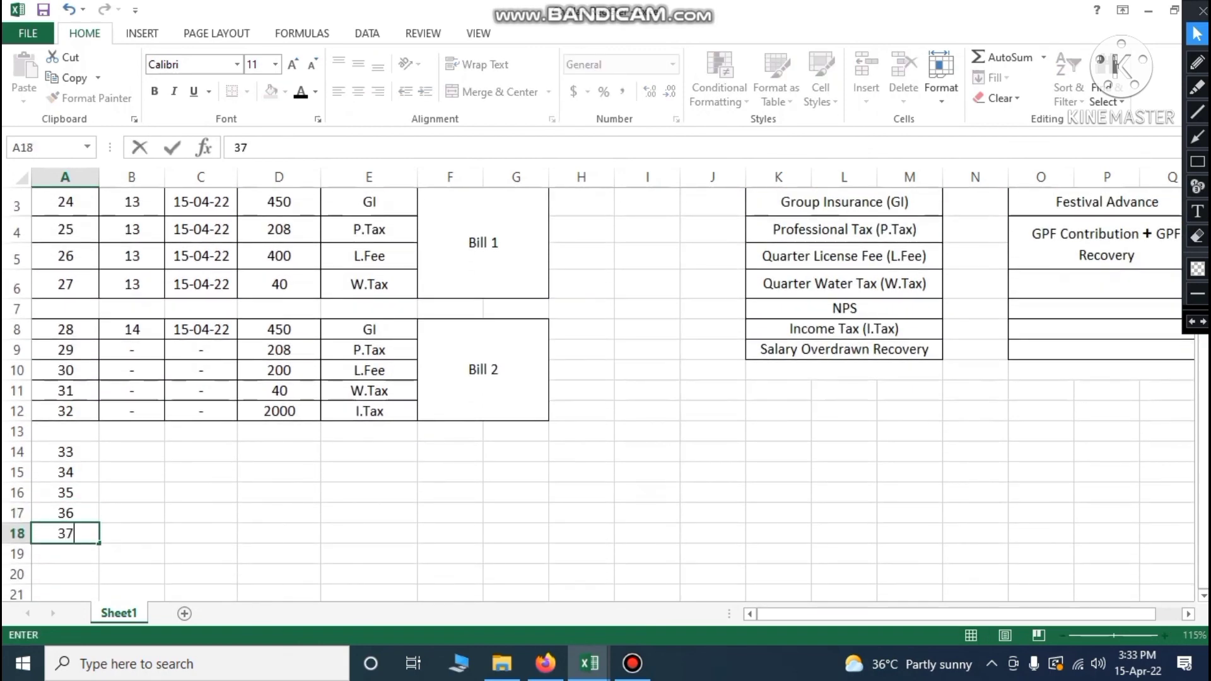
key("Return")
type("38")
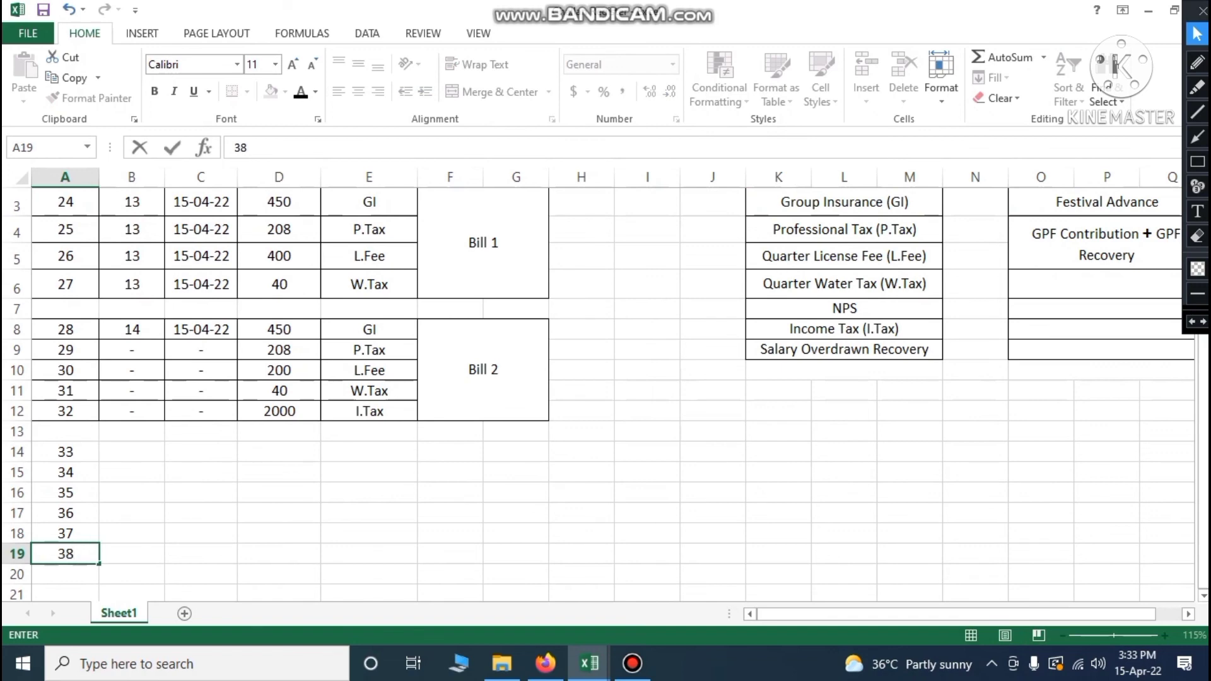
left_click(297, 450)
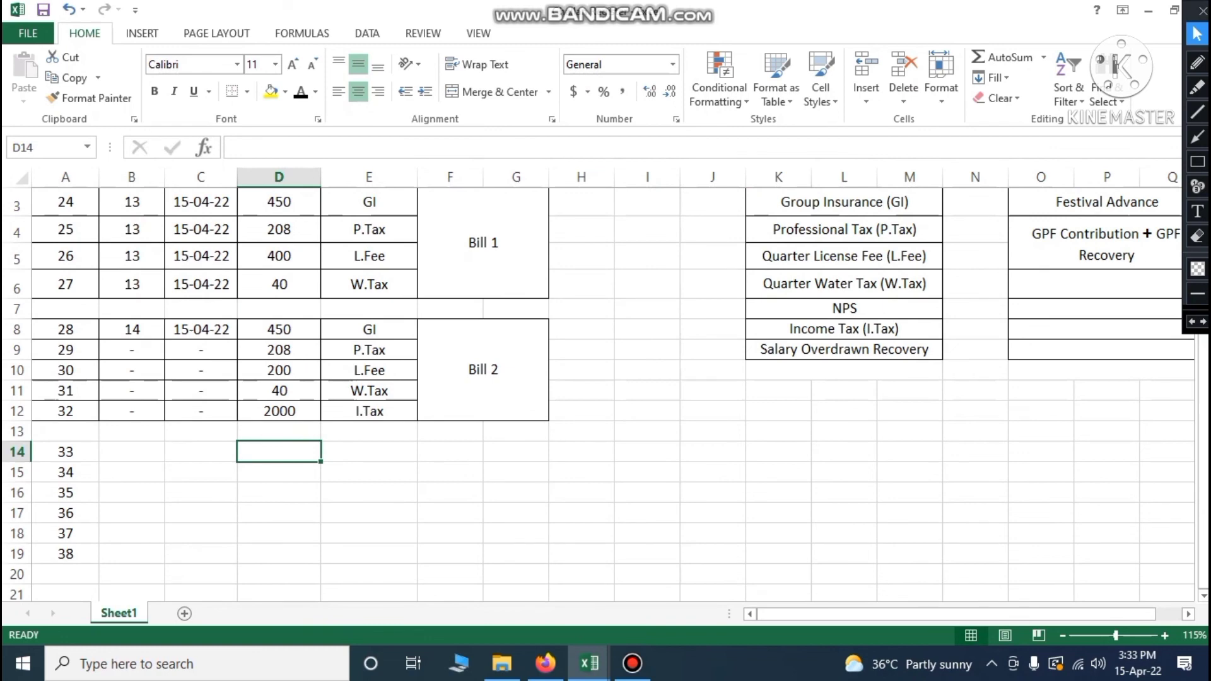
left_click(362, 444)
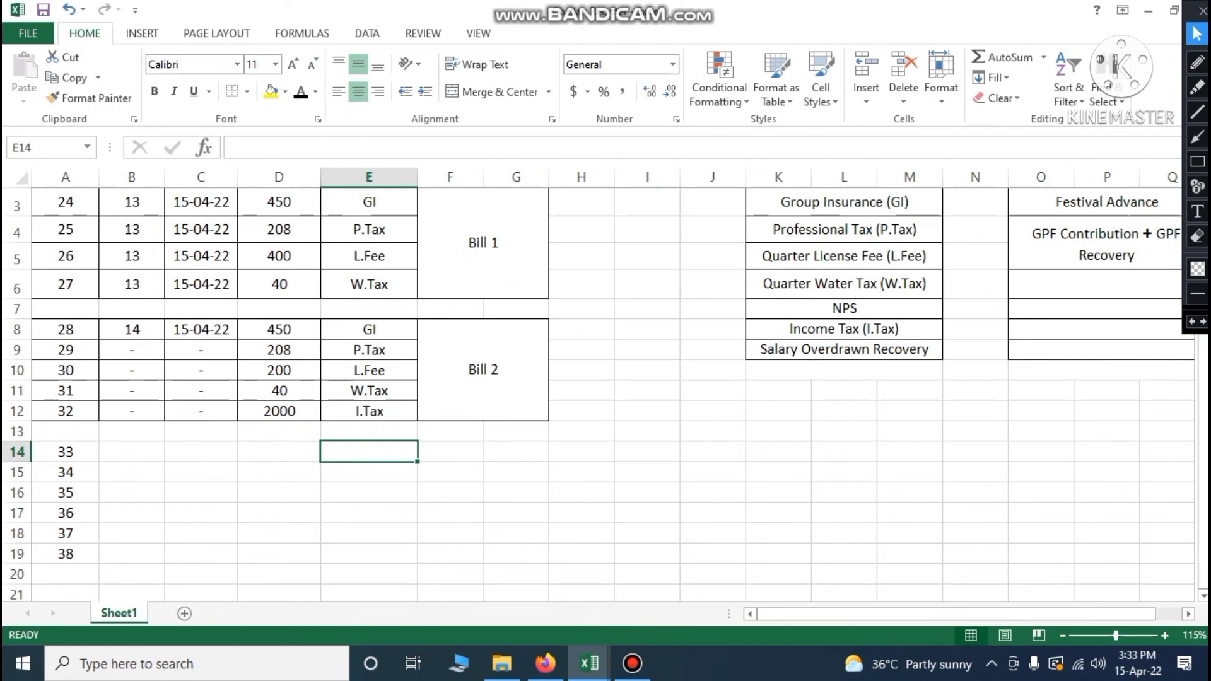
Copy Bill 2's deduction names, GI through I.Tax, into E14:E18
left_click_drag(369, 329, 369, 411)
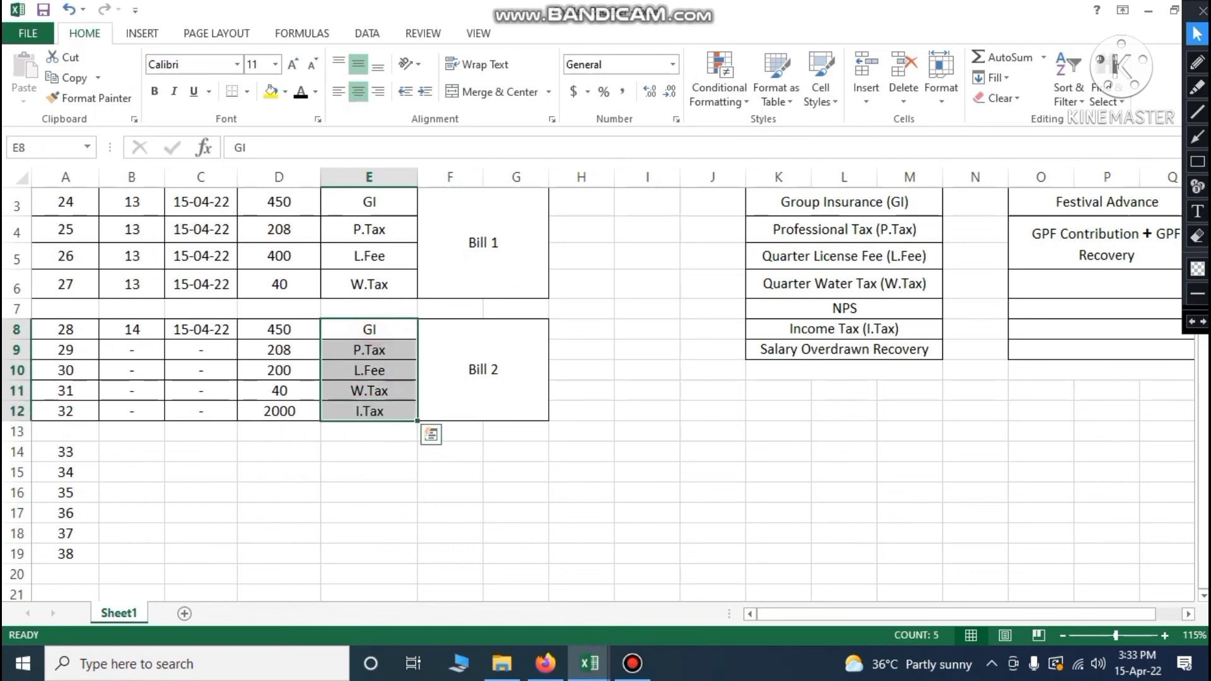
key("ctrl+c")
left_click(369, 457)
key("ctrl+v")
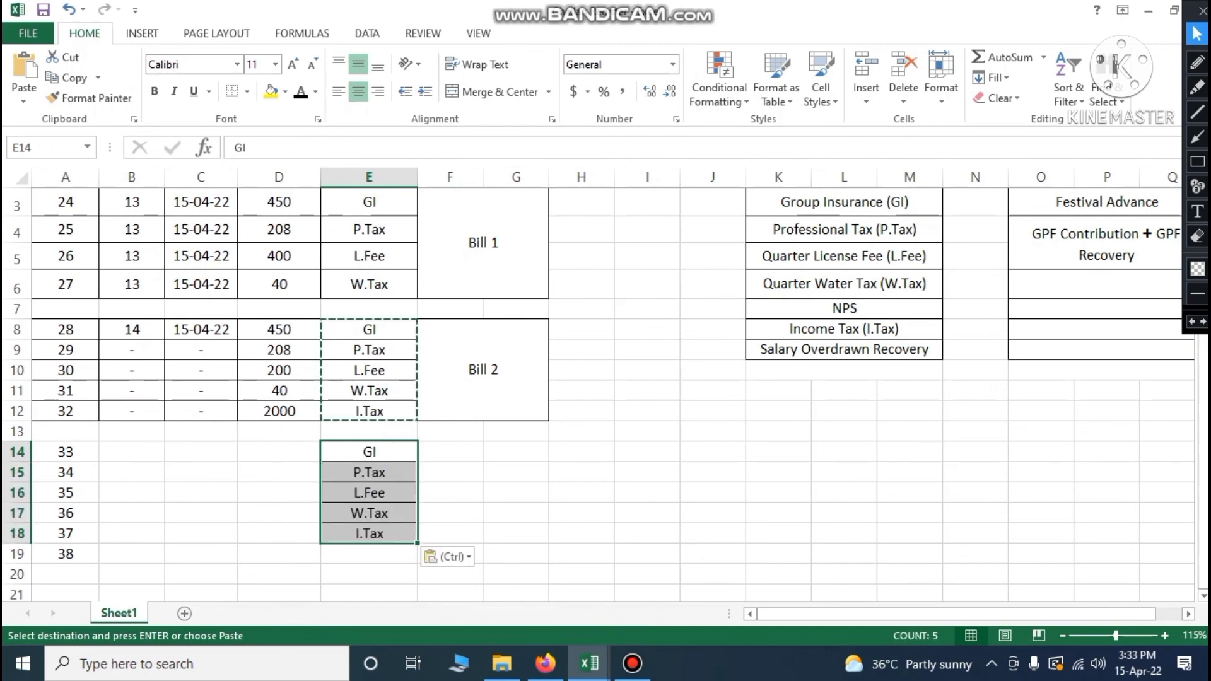
Change row 18 to NPS and add I.Tax in row 19
left_click(369, 533)
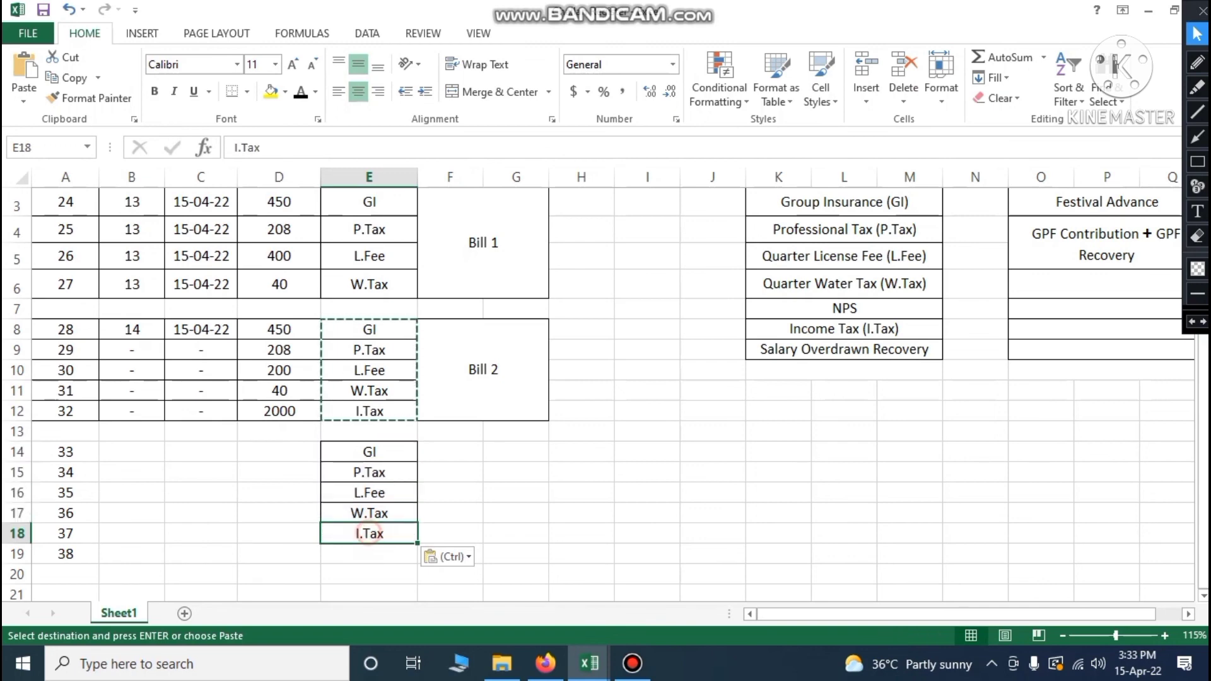
key("Delete")
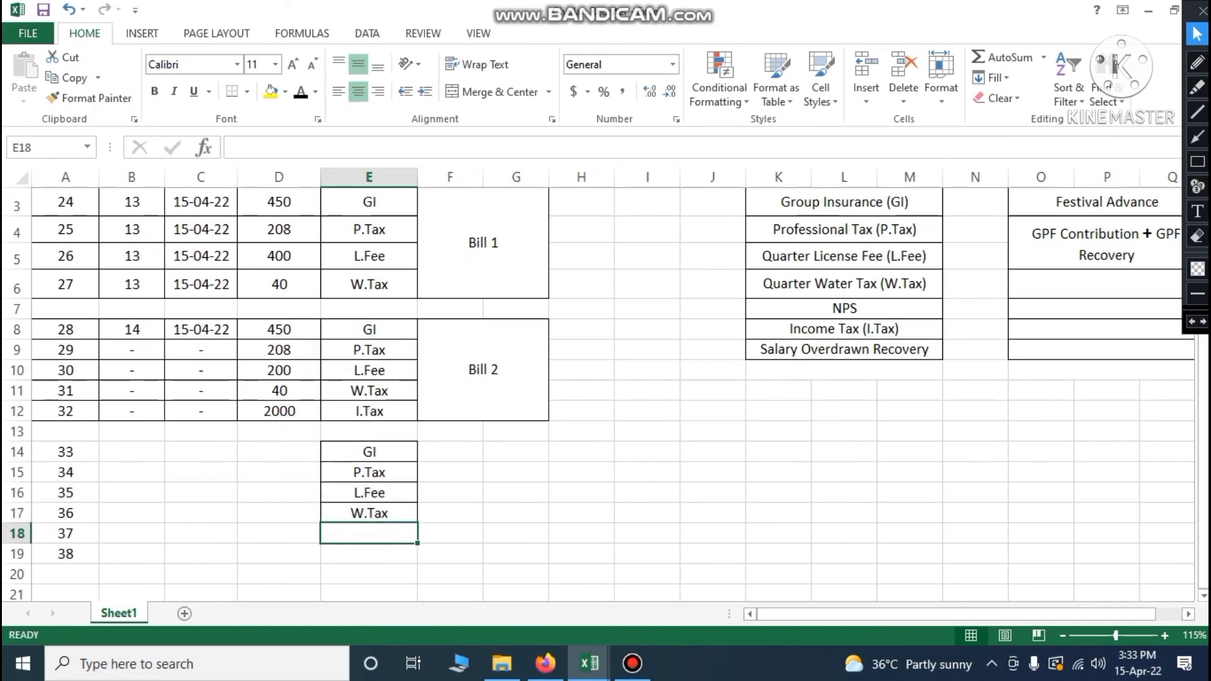
type("NPS")
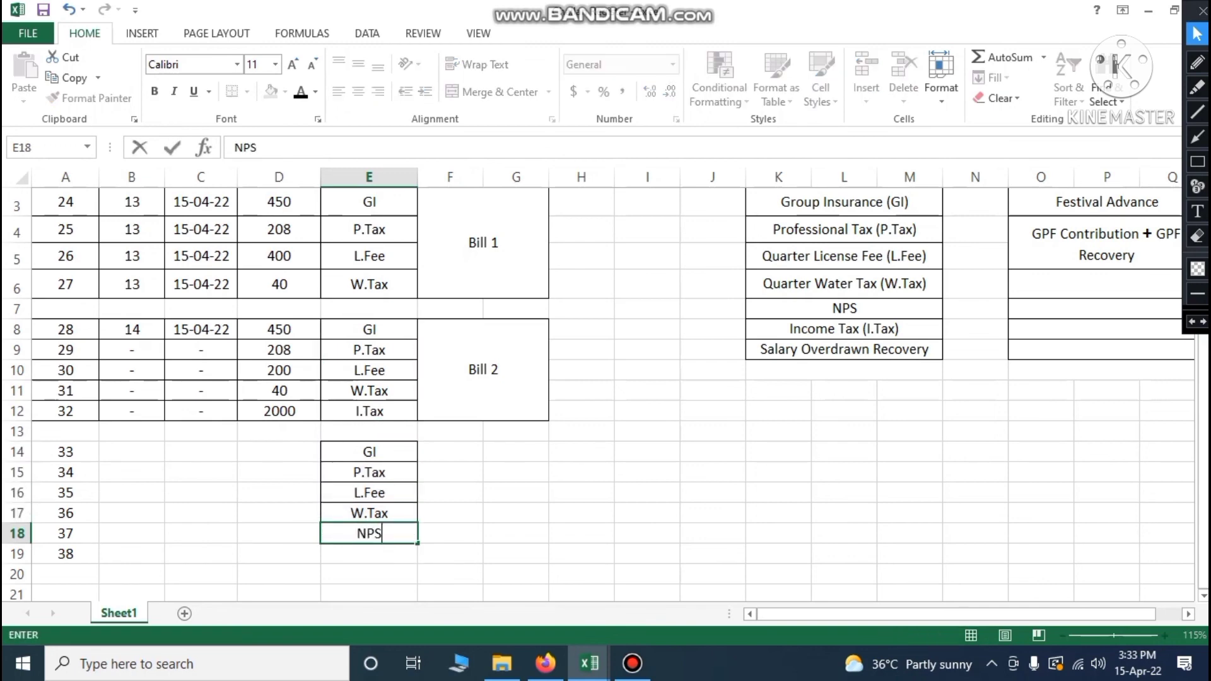
key("Return")
type("I.Tax")
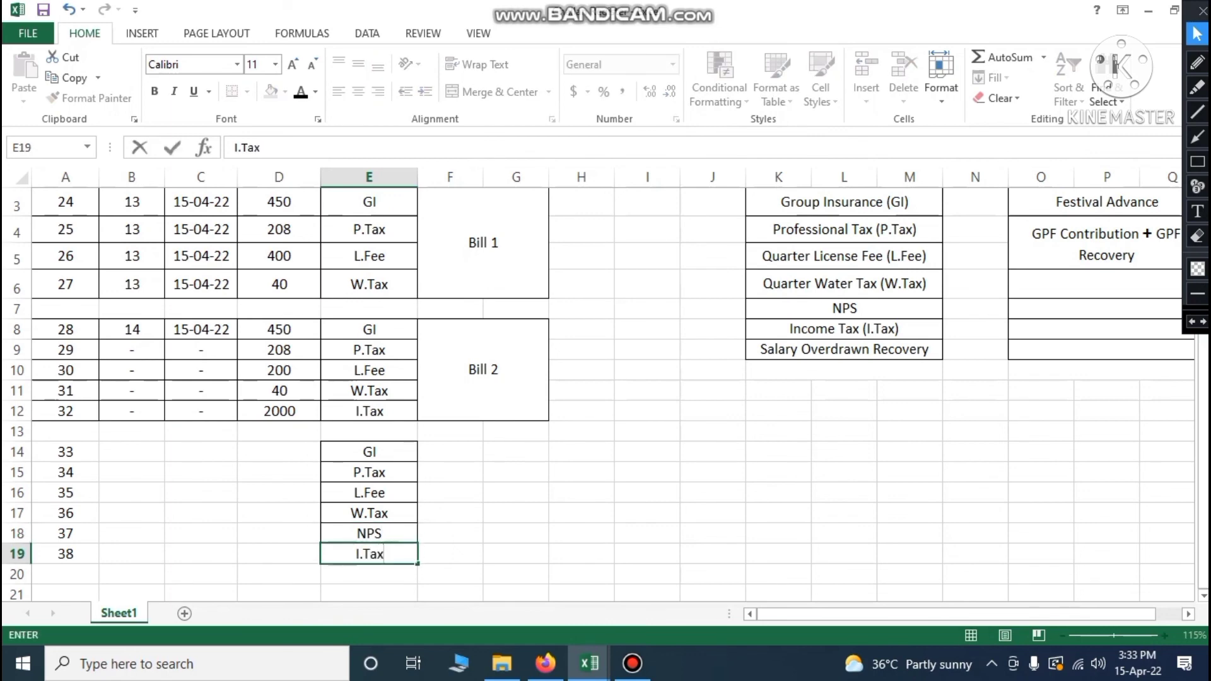
left_click(438, 515)
left_click_drag(445, 449, 514, 556)
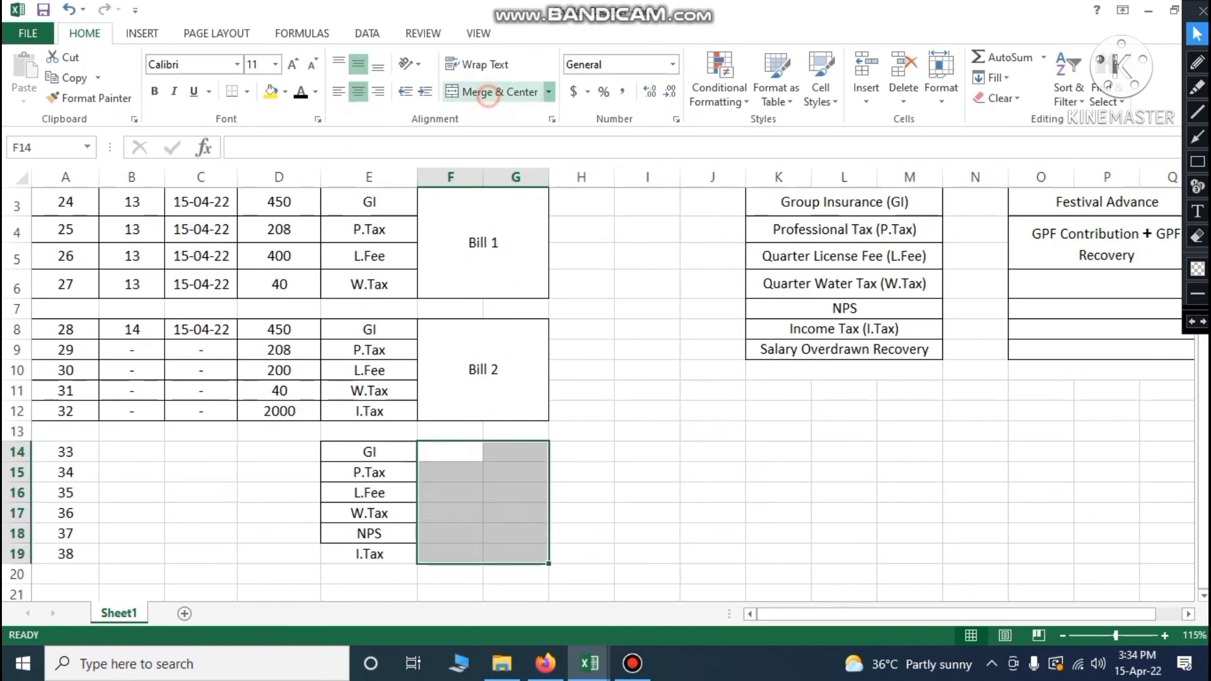
Merge F14:G19 with the label 'Bill 3' and give A14:E19 all borders
left_click(489, 93)
type("Bi")
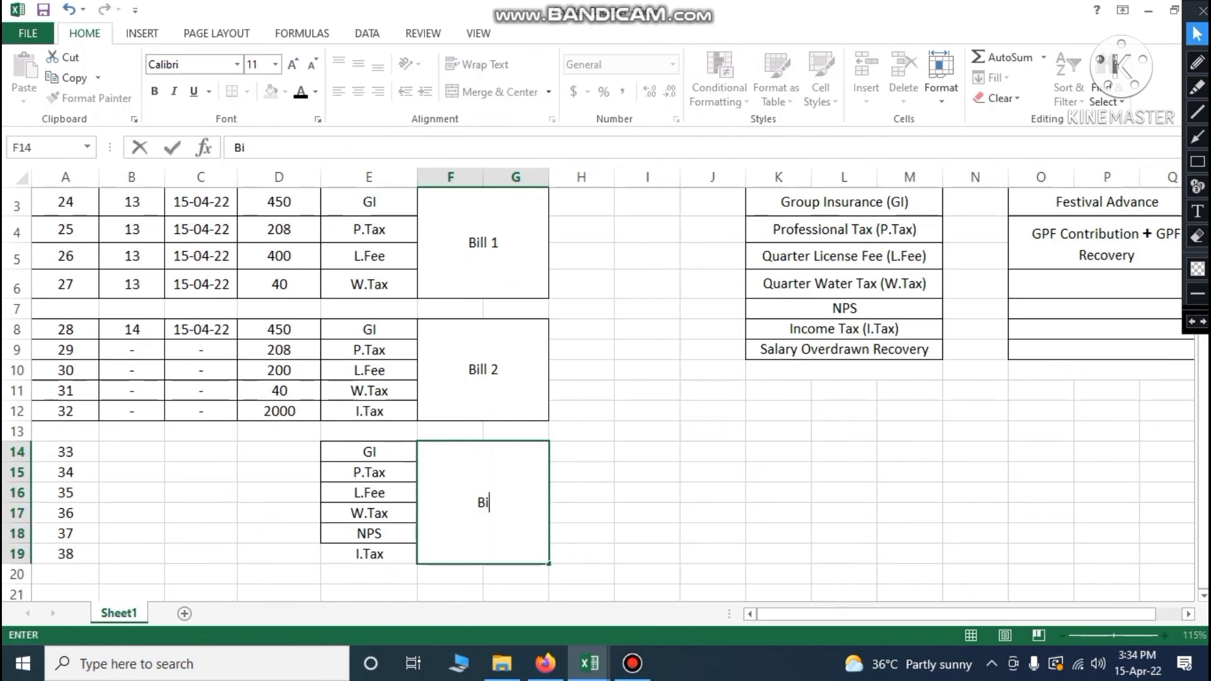
type("ll 3")
left_click(631, 453)
left_click(69, 452)
left_click_drag(71, 452, 379, 554)
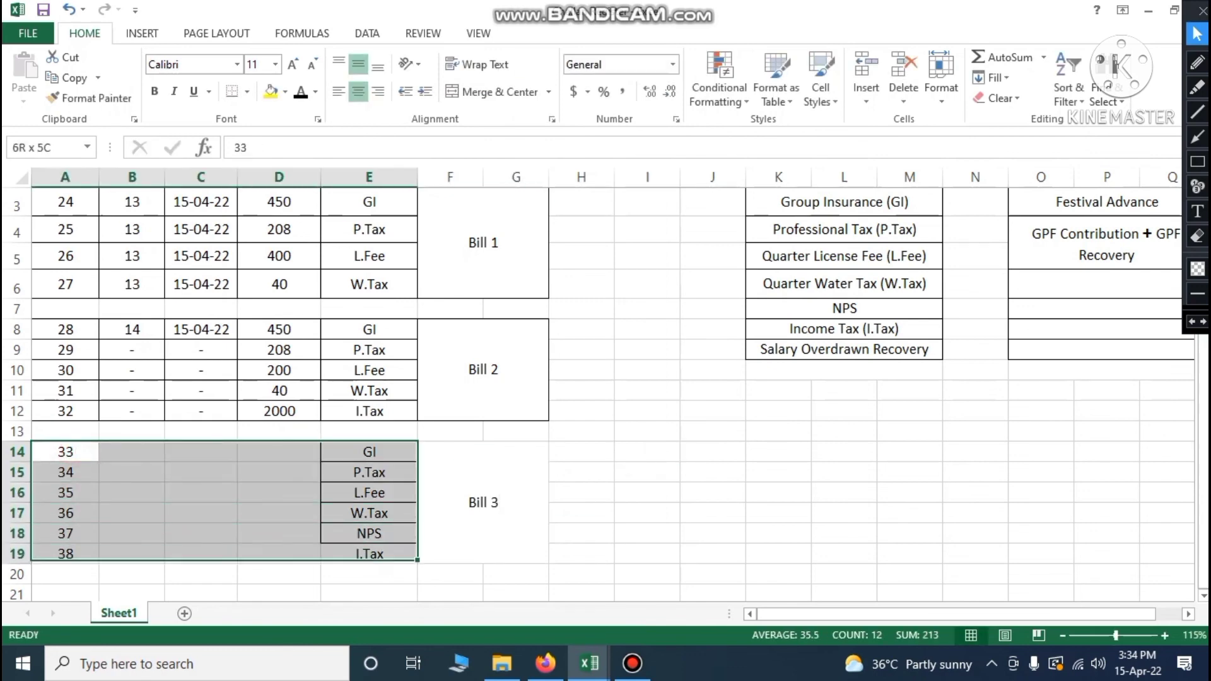
left_click(246, 92)
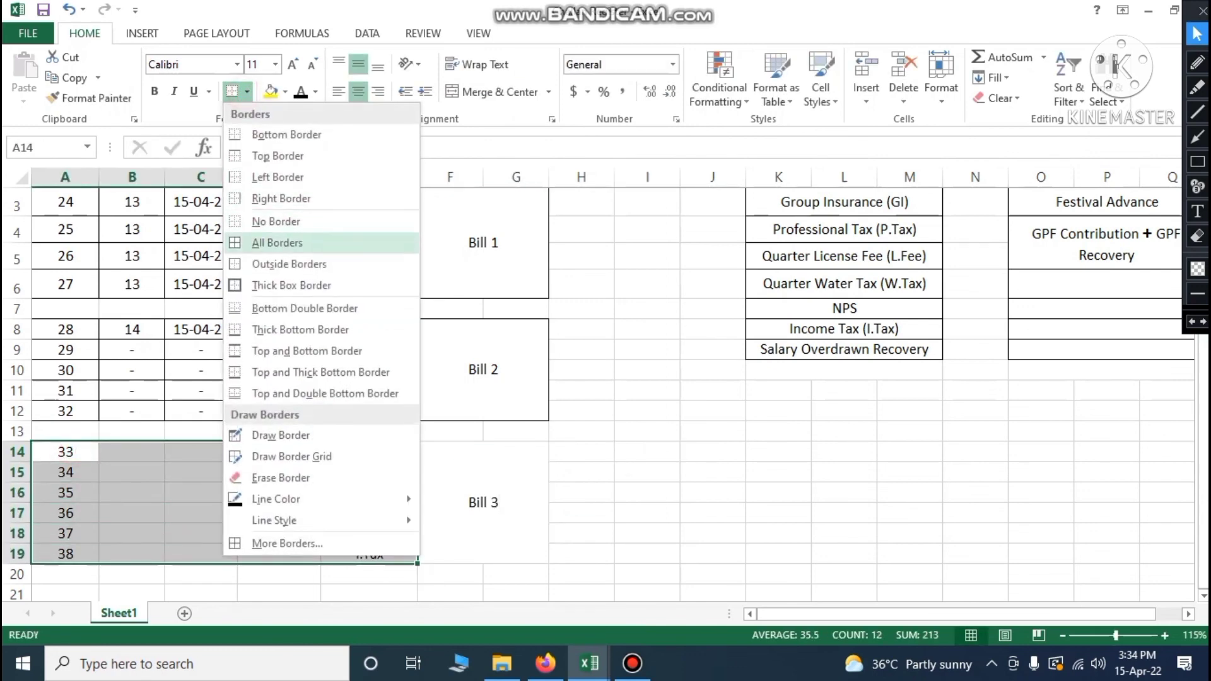
left_click(284, 238)
left_click(644, 571)
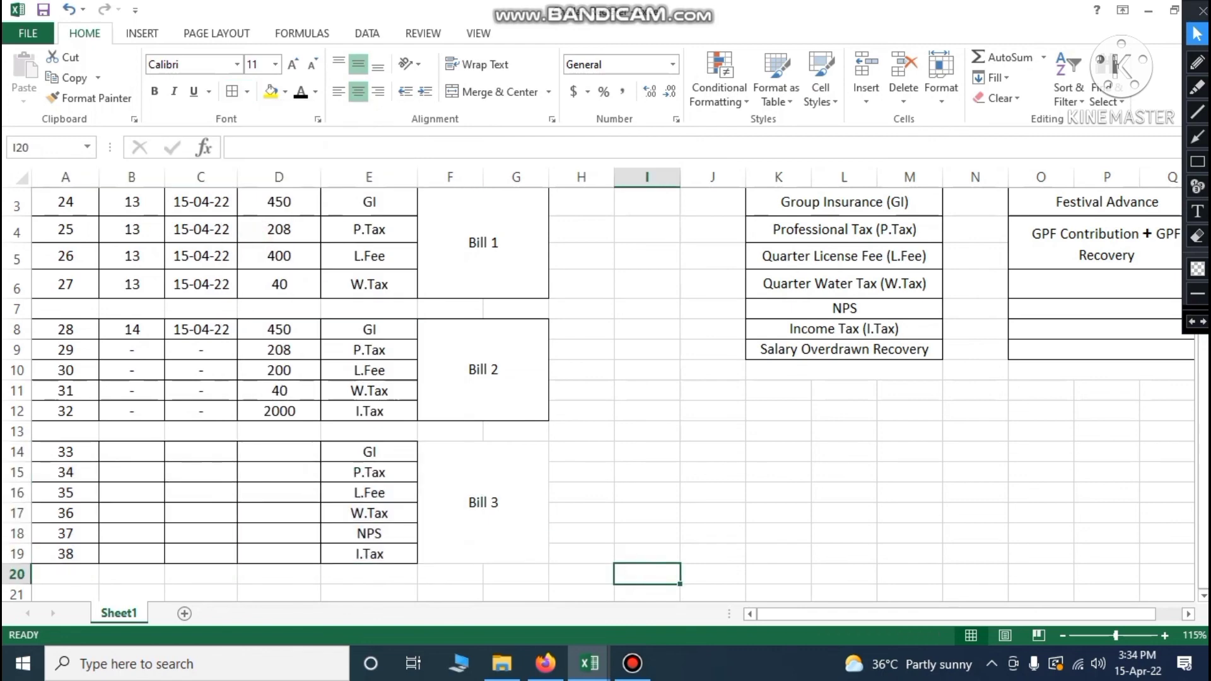
left_click(284, 453)
Check the GI total of 2400 in Staff Position, then return to the Challan Register
left_click(589, 663)
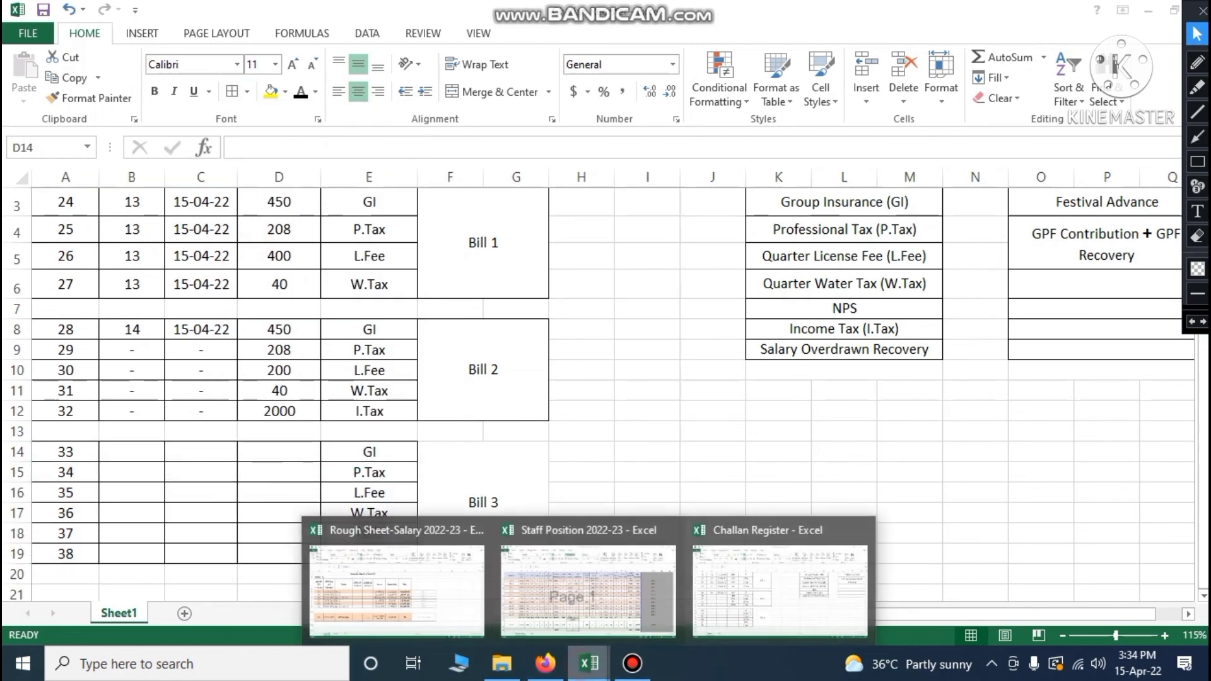
left_click(623, 612)
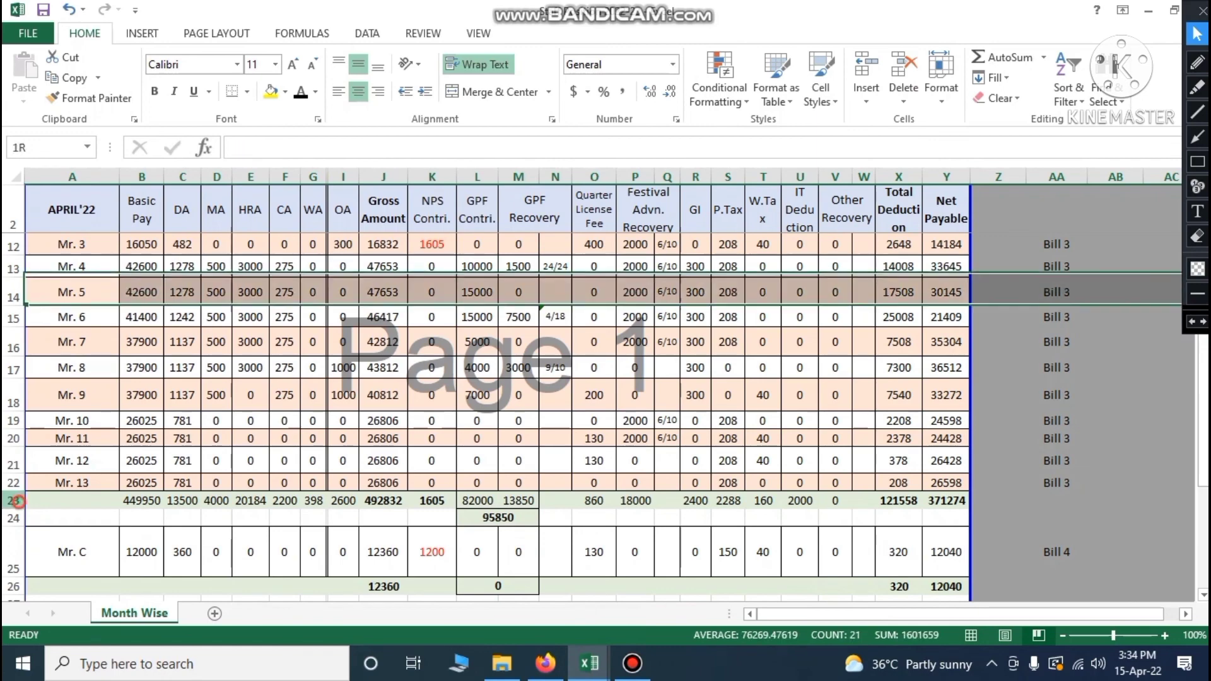
left_click(14, 500)
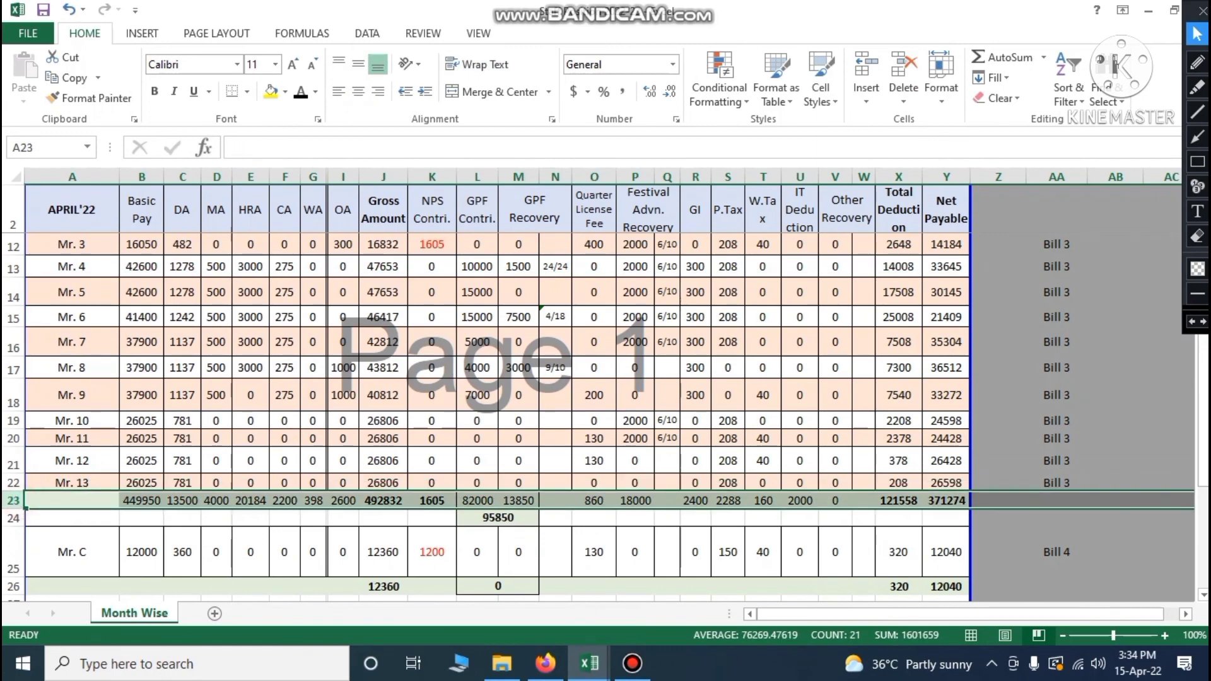
left_click(699, 503)
mouse_move(590, 662)
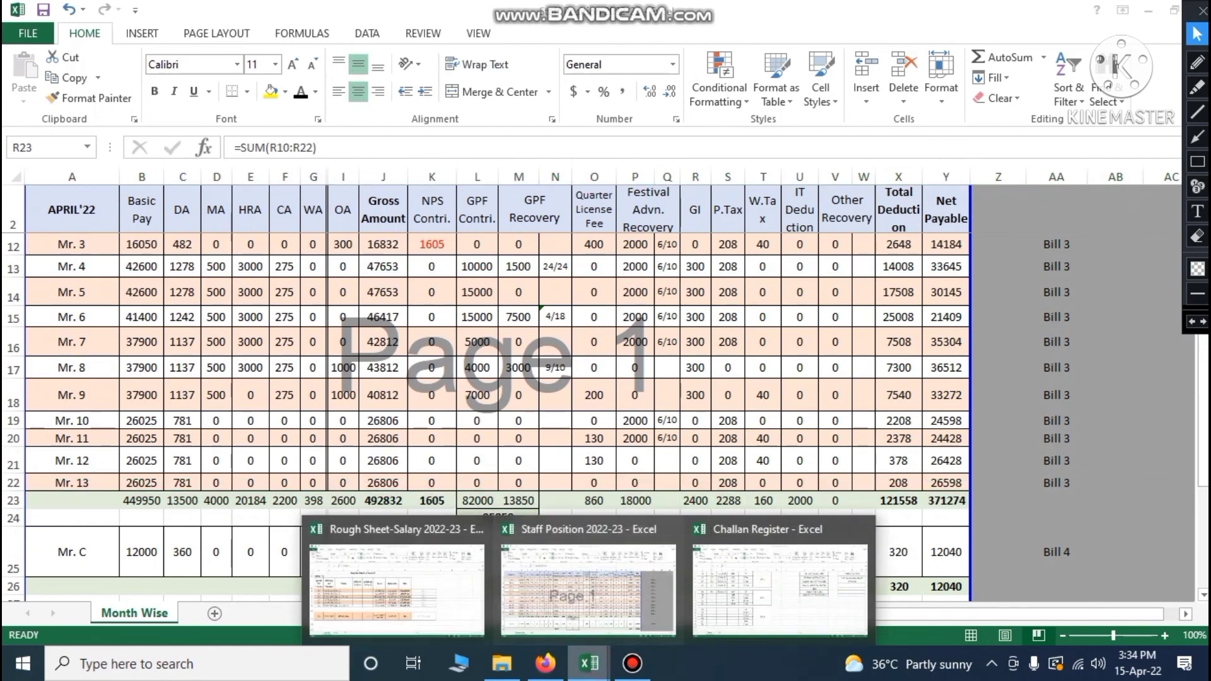
left_click(757, 590)
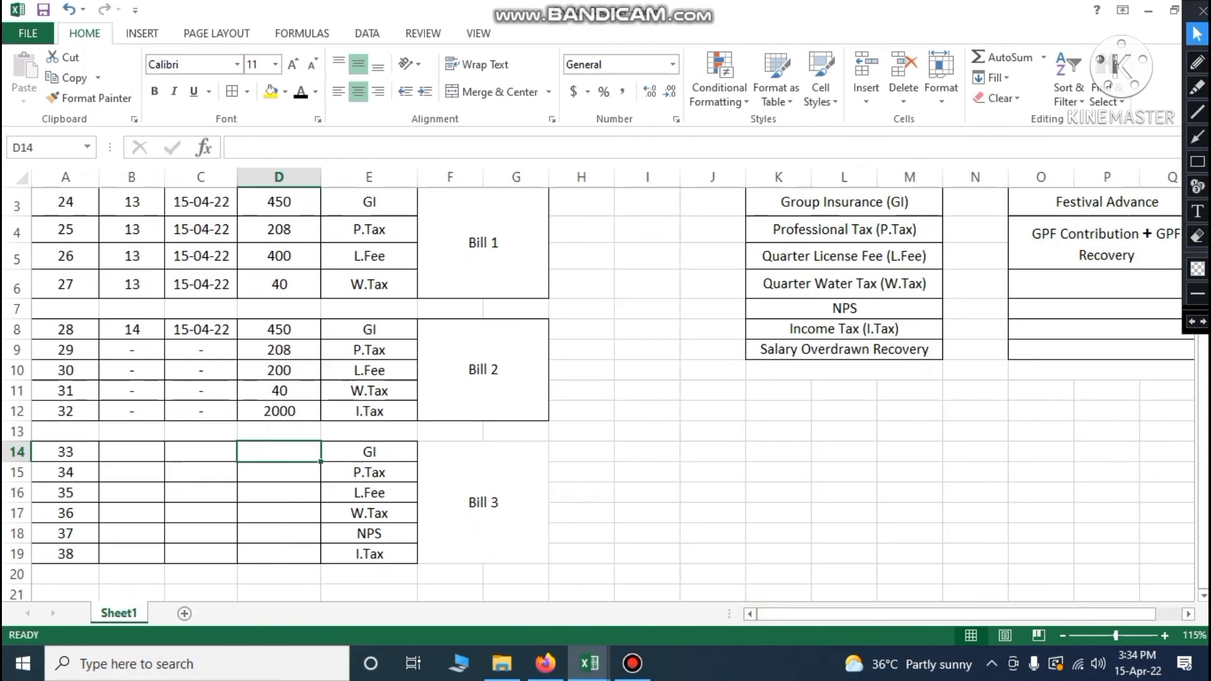
Enter 2400 as Bill 3's GI and 2288 as P.Tax, using the Staff Position total
type("00")
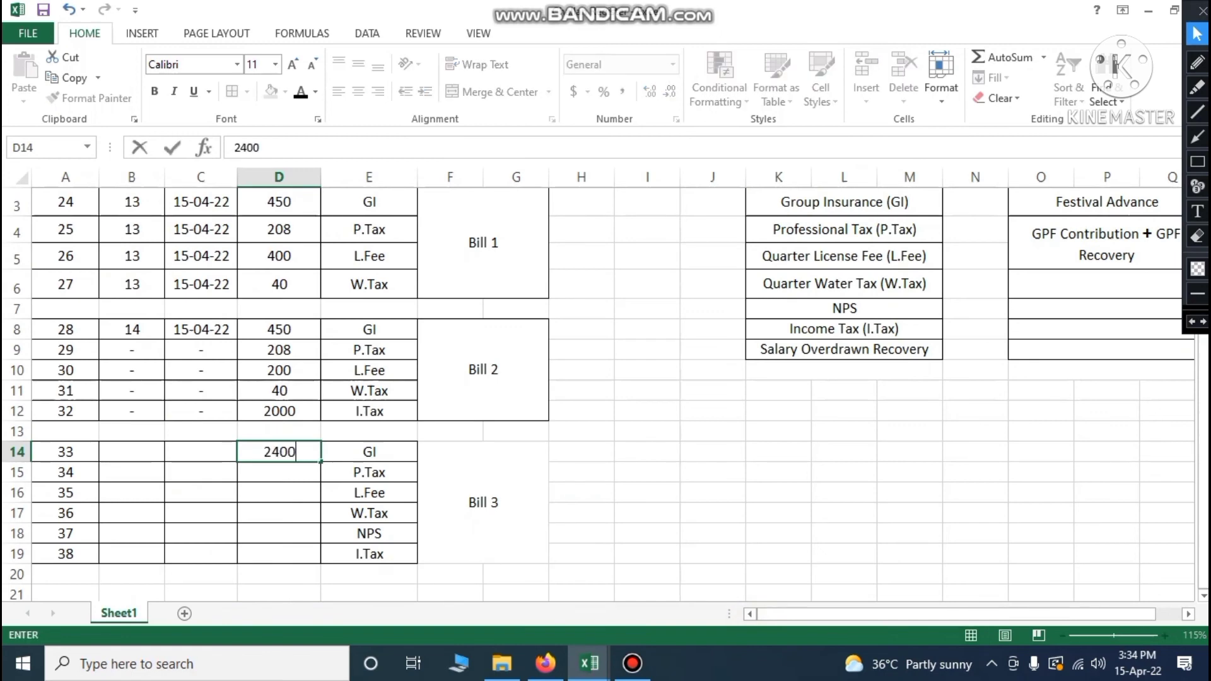
key("Return")
left_click(589, 663)
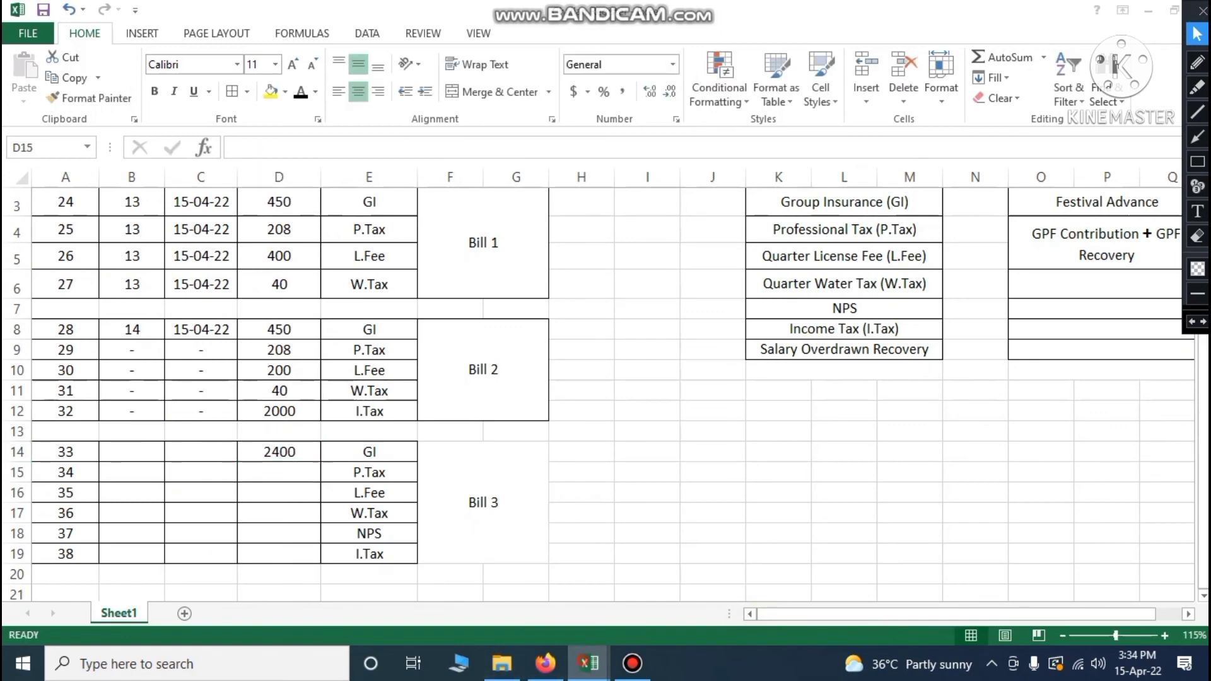
left_click(653, 585)
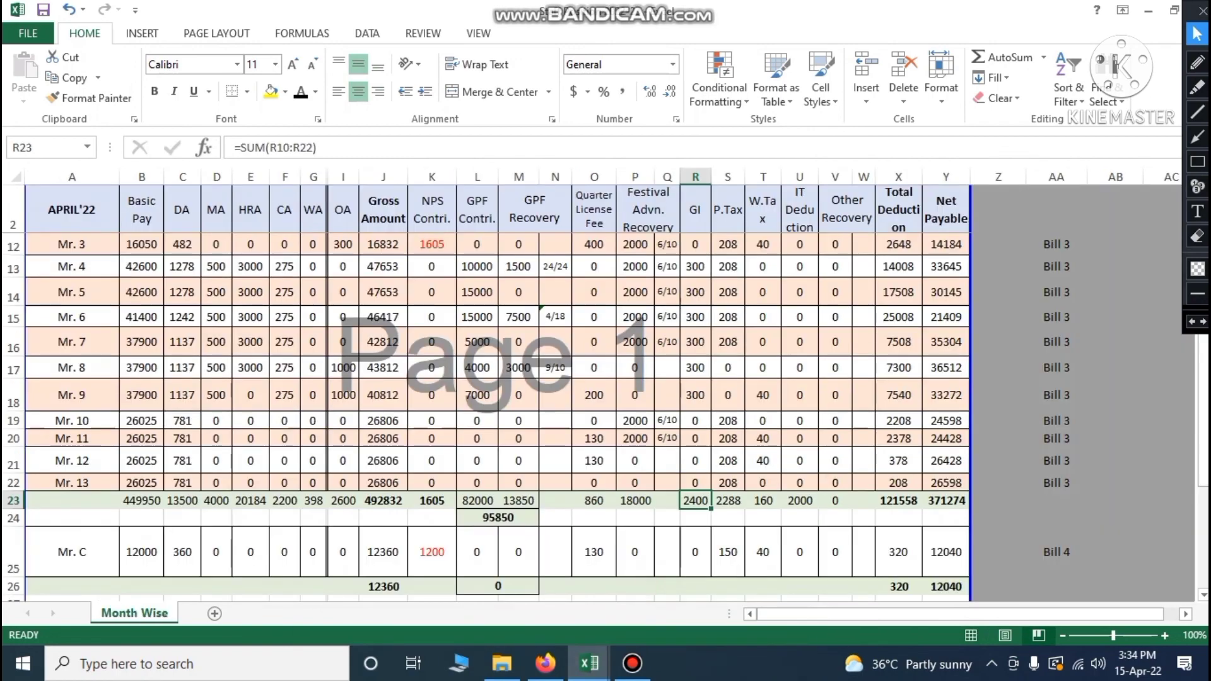
left_click(728, 501)
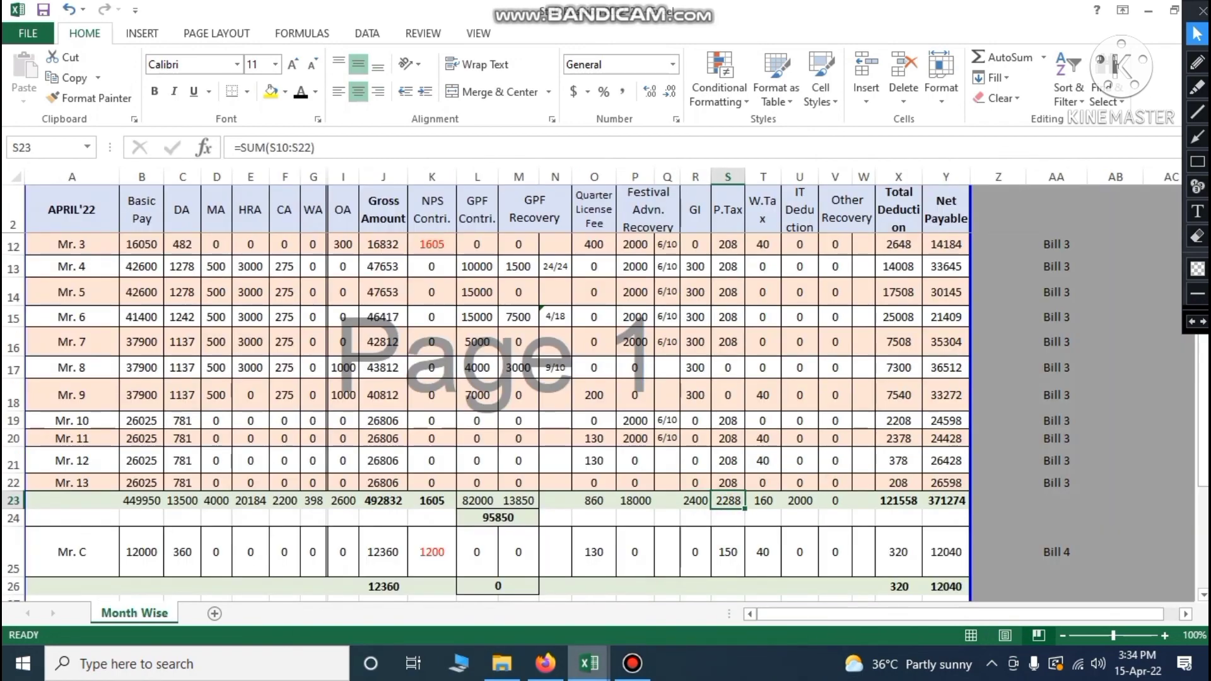
left_click(589, 663)
left_click(781, 590)
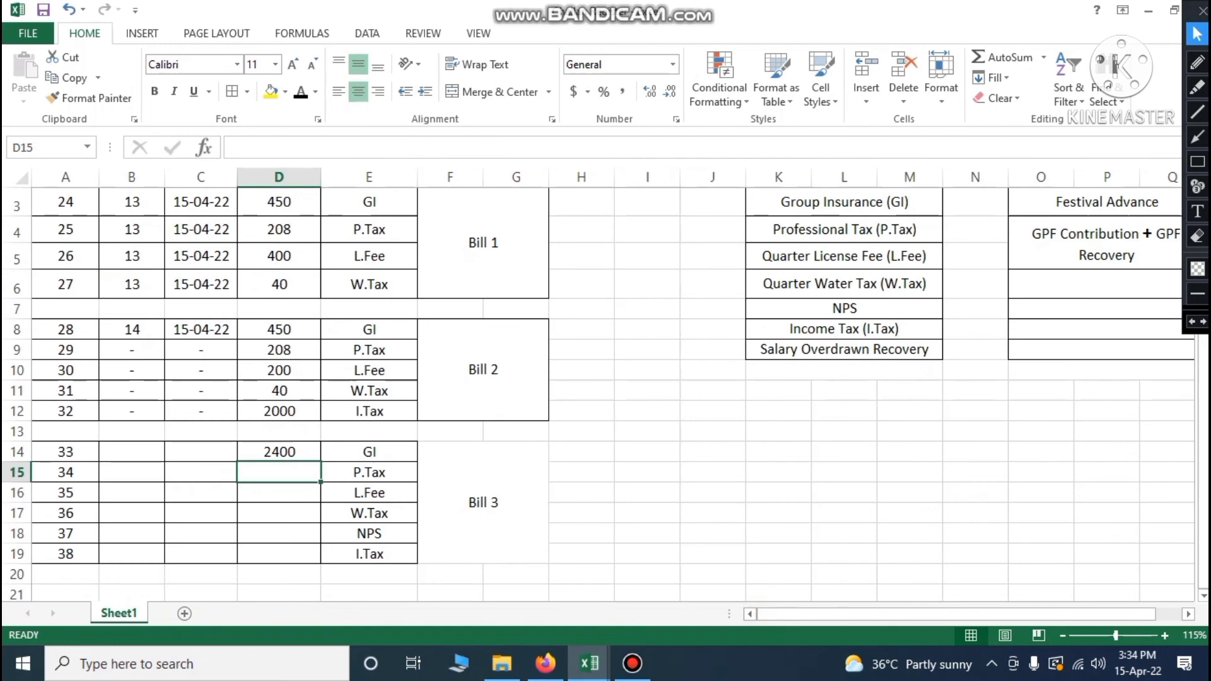
type("2288")
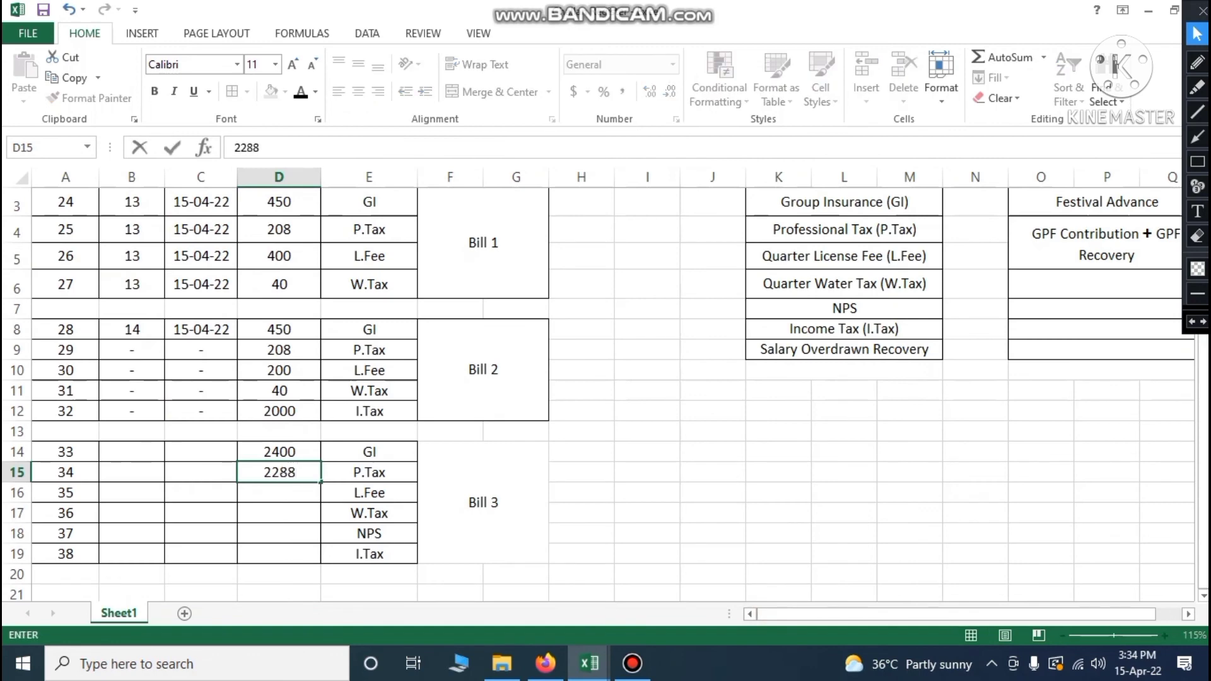
key("Return")
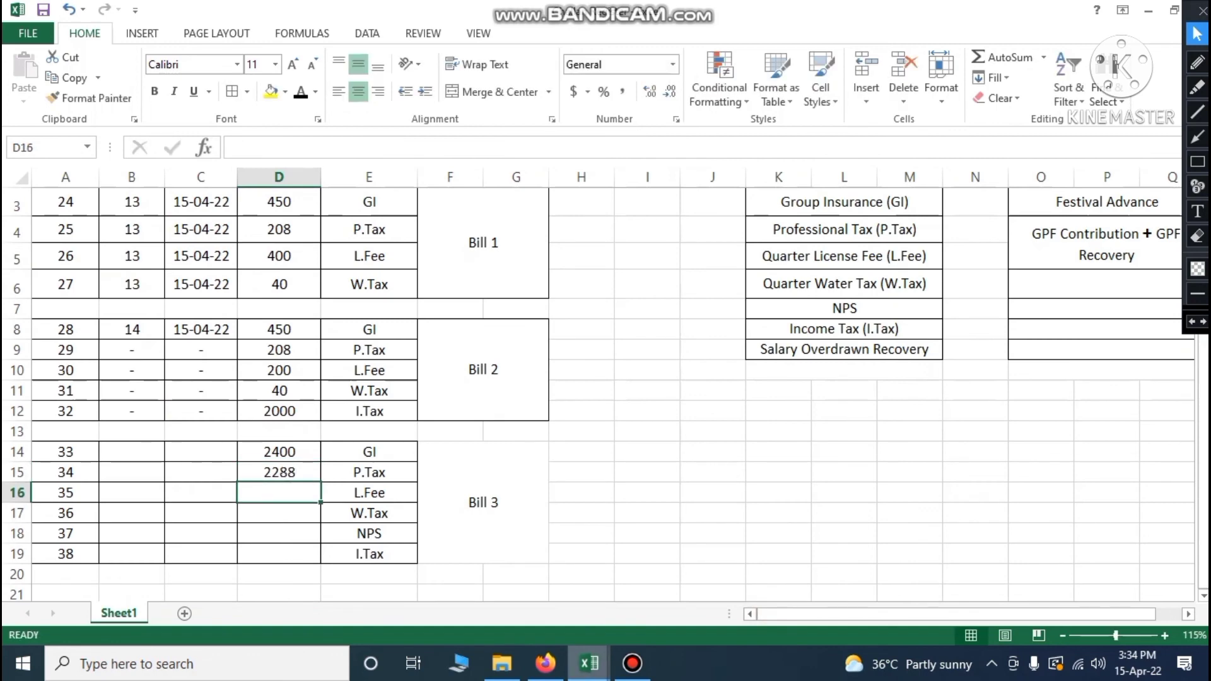
Enter 860 as Bill 3's L.Fee, matching Staff Position's Quarter License Fee total
left_click(588, 663)
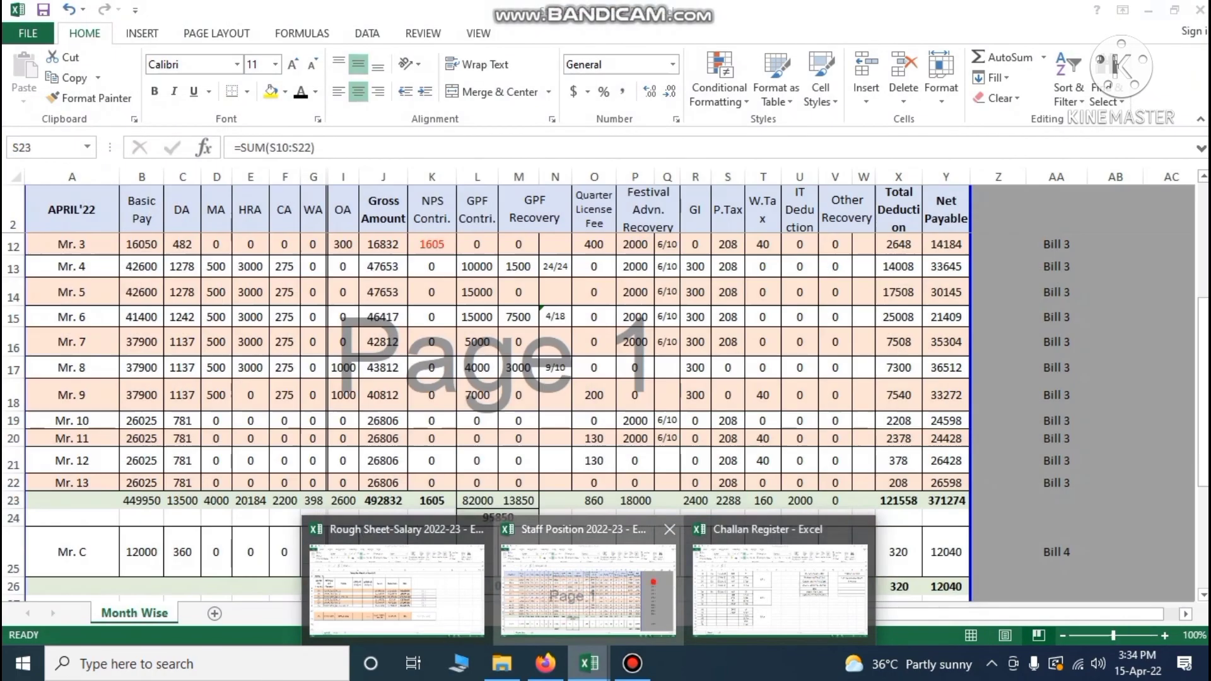
left_click(646, 533)
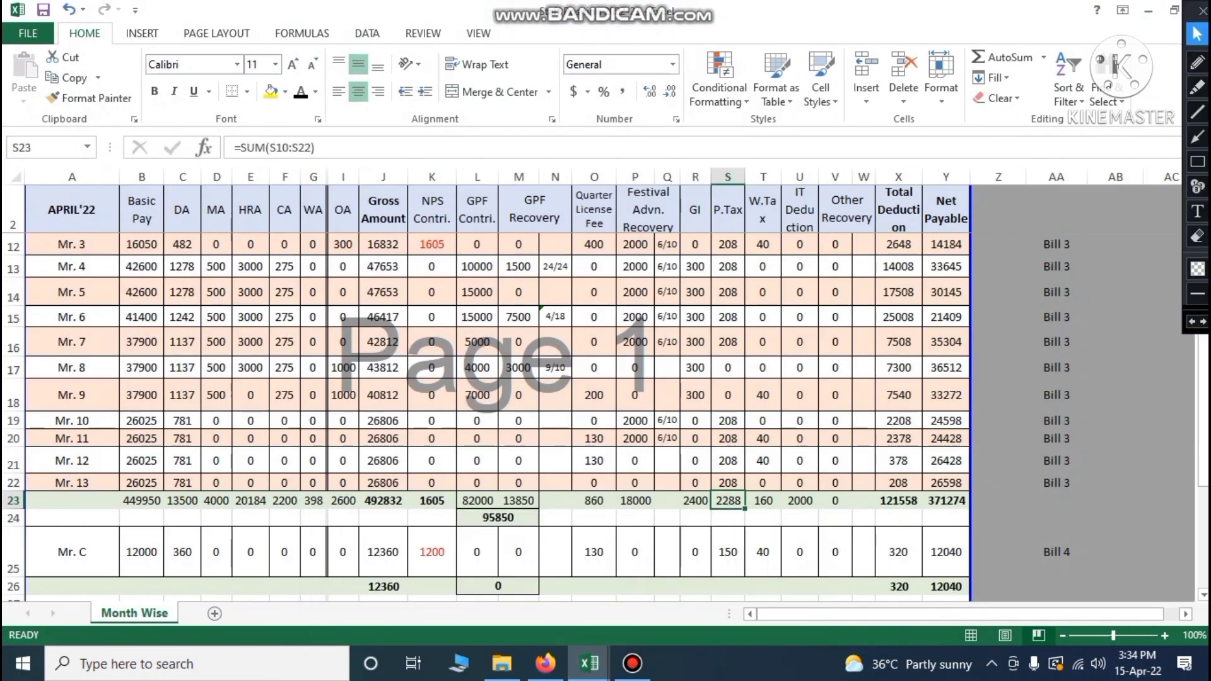
left_click(594, 218)
left_click(594, 501)
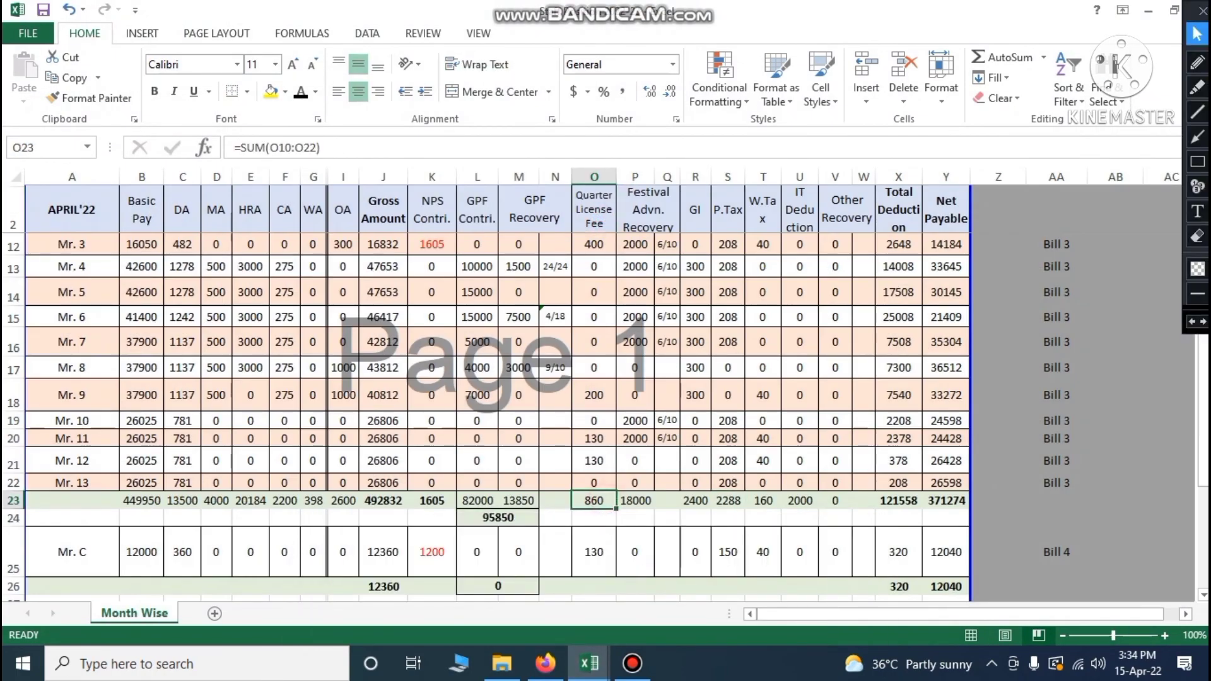
left_click(589, 663)
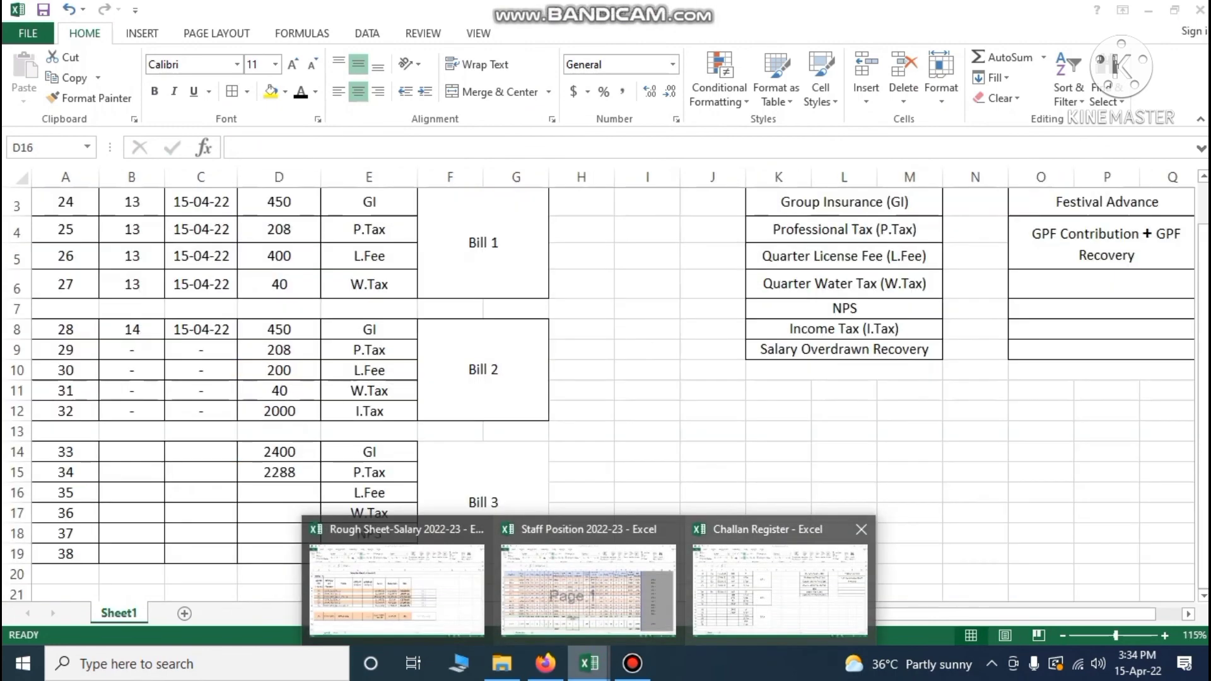
left_click(780, 587)
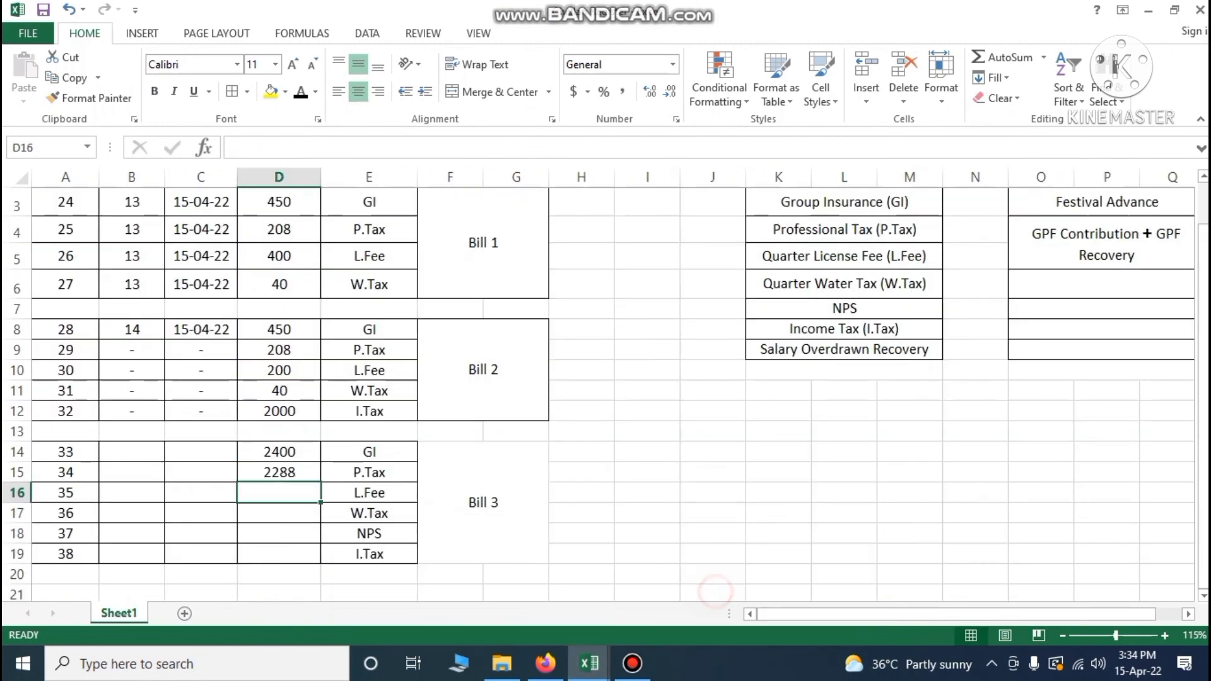
type("860")
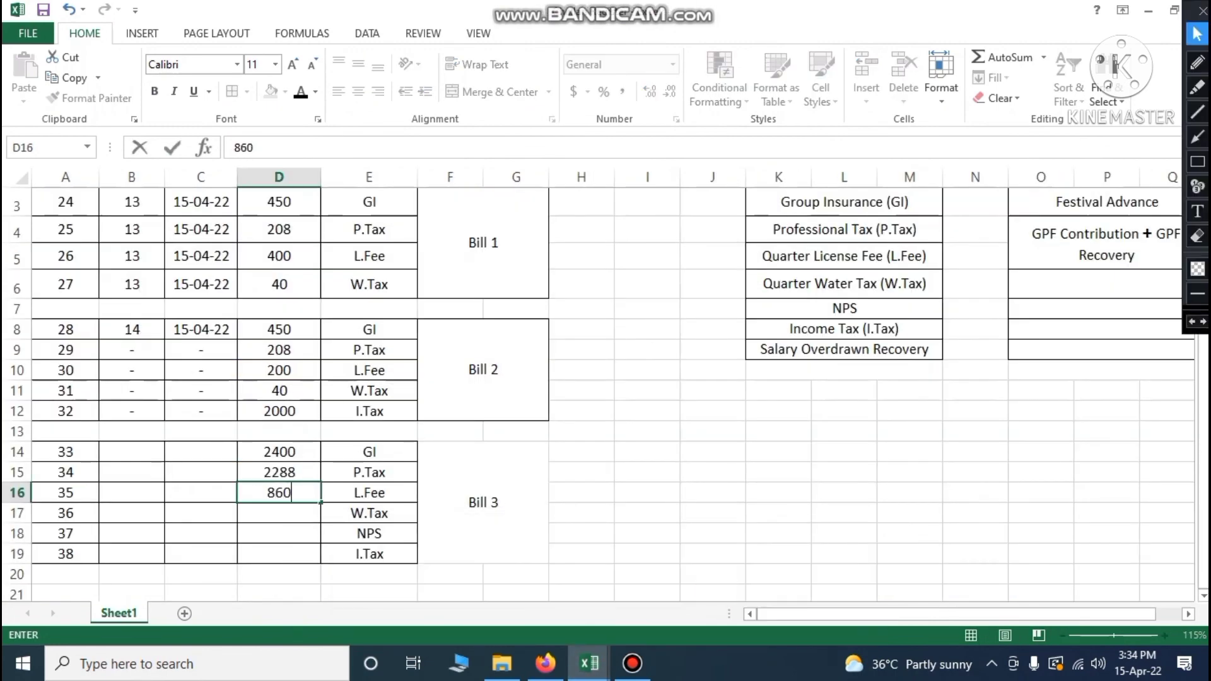
key("Return")
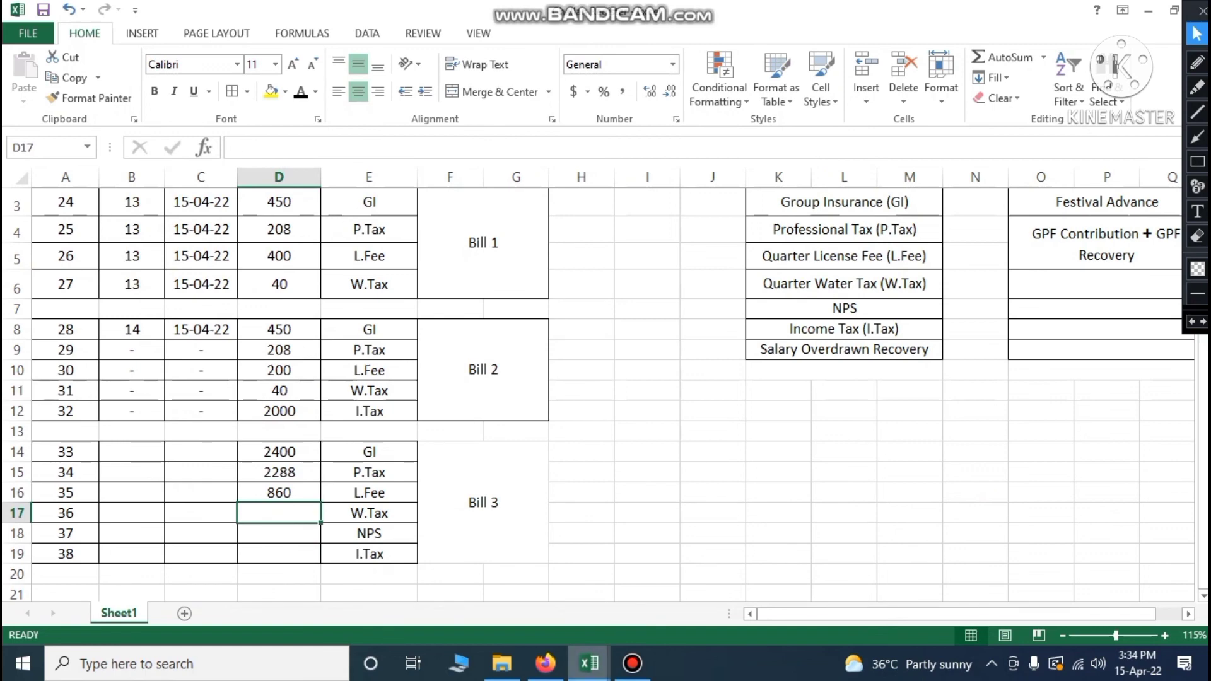
Look up the W.Tax 160, NPS 1605 and IT Deduction 2000 totals in Staff Position
mouse_move(589, 663)
left_click(752, 573)
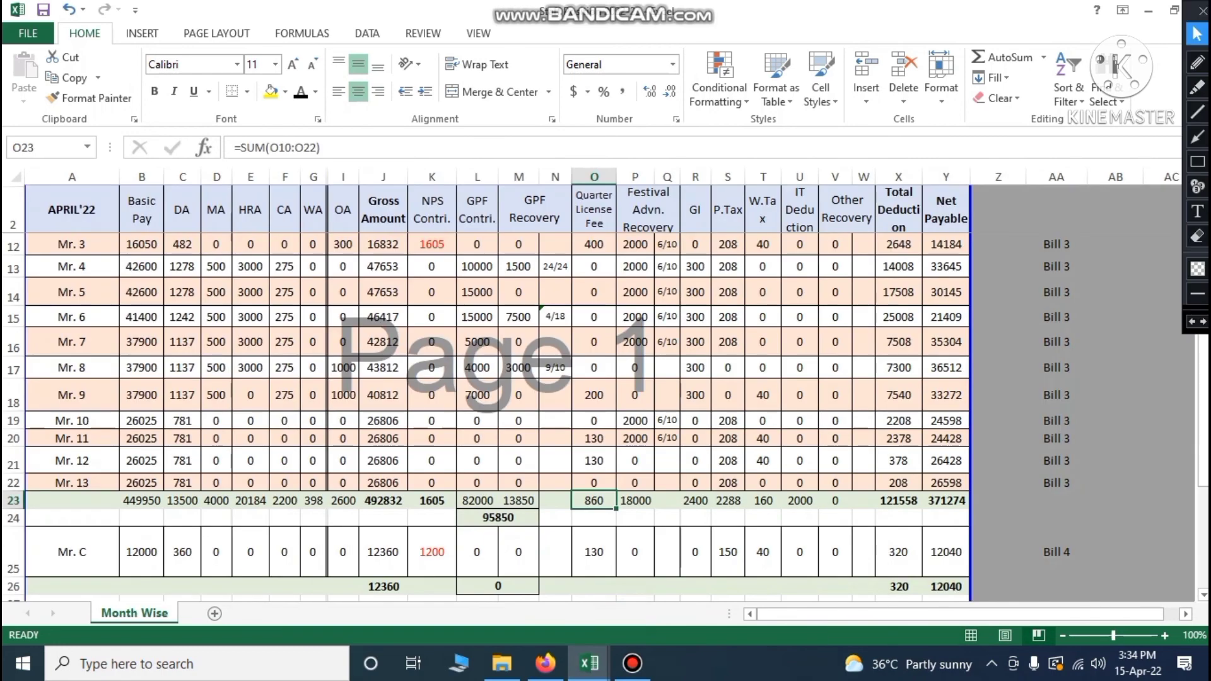
left_click(764, 501)
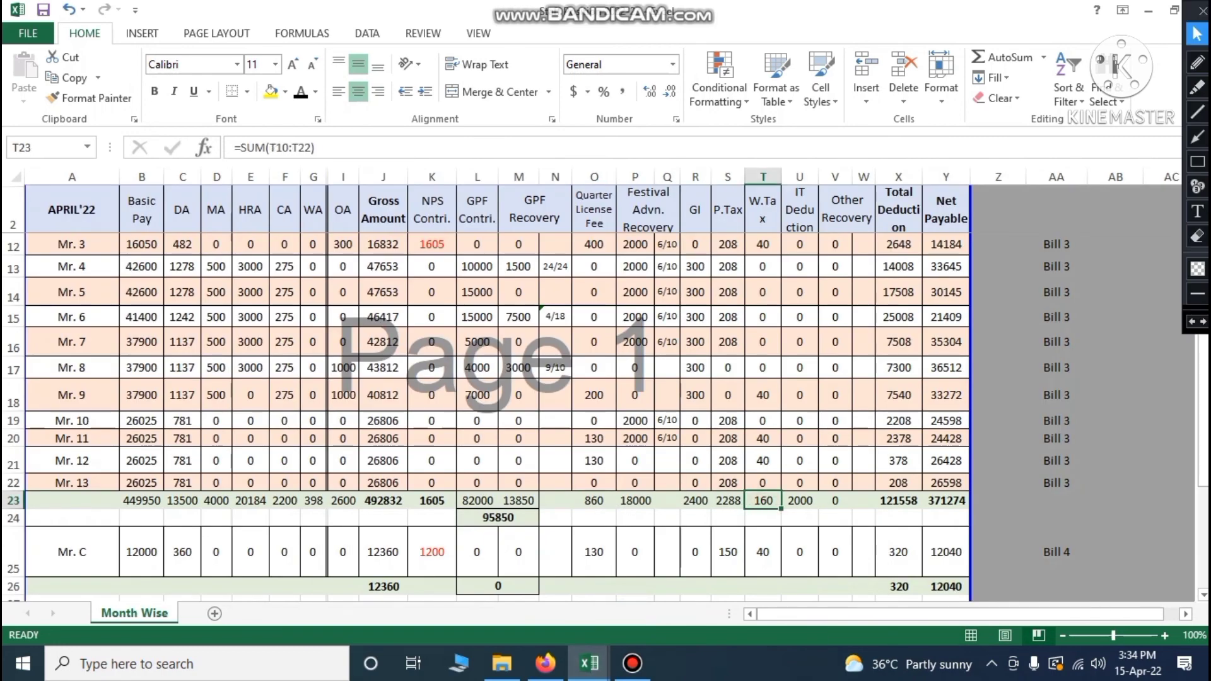
left_click(440, 501)
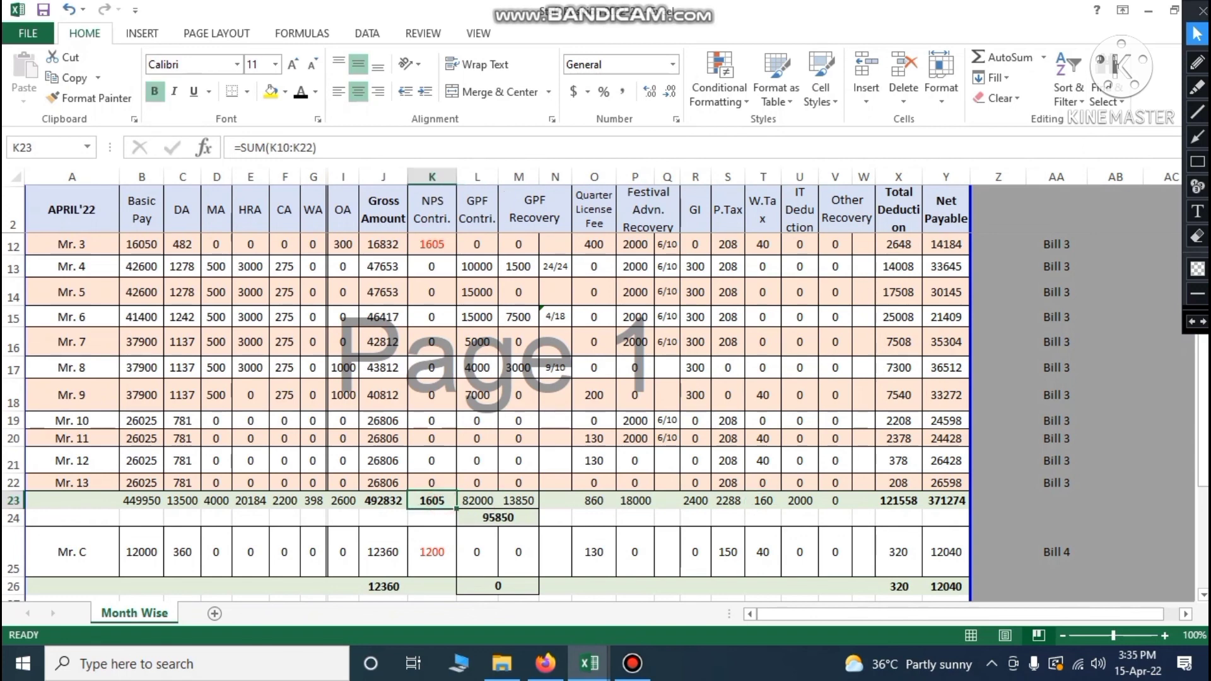
left_click(800, 211)
left_click(801, 506)
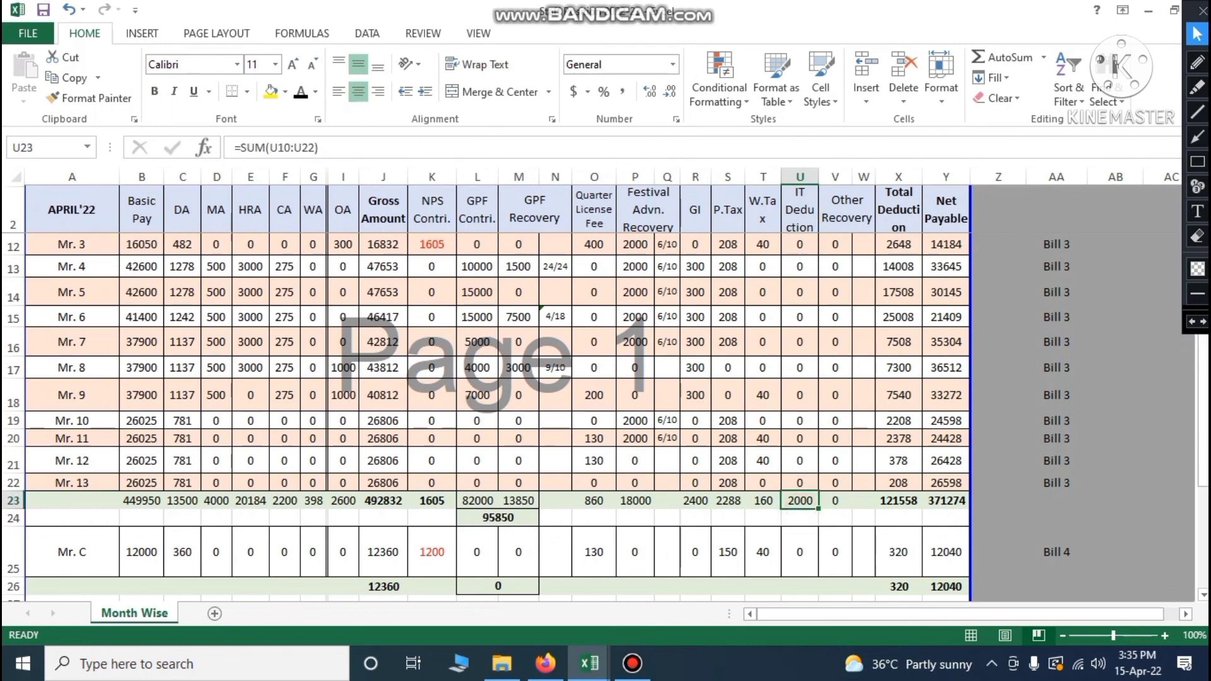
mouse_move(590, 663)
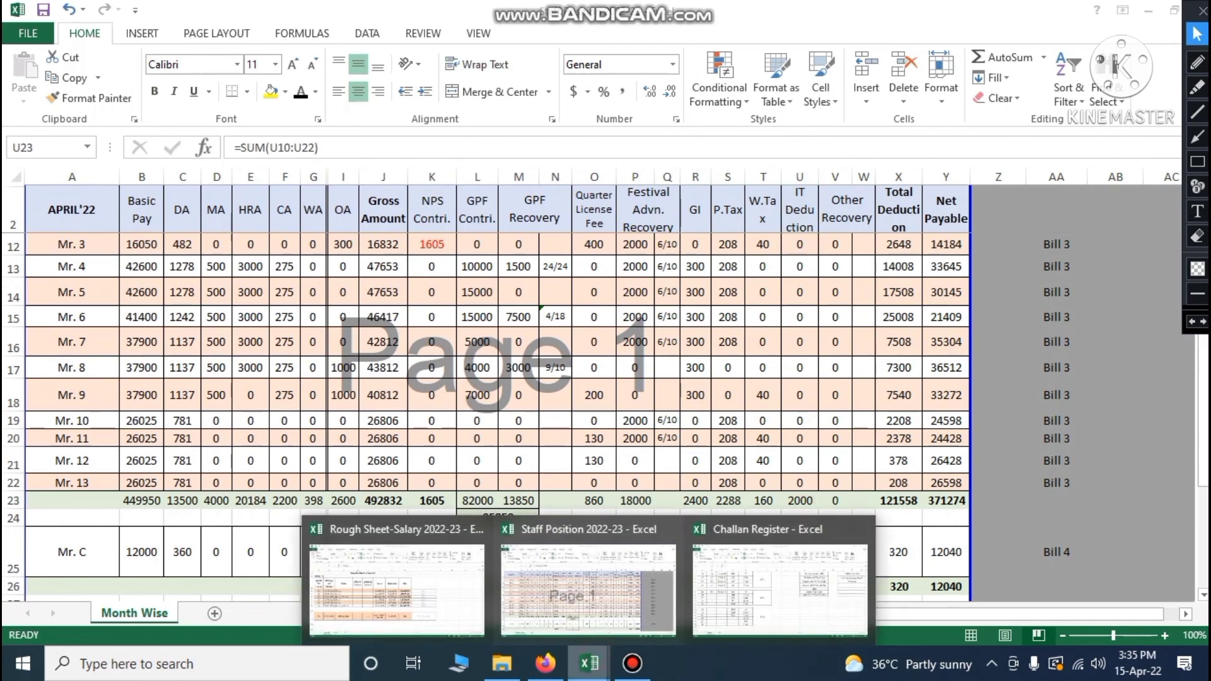
left_click(752, 585)
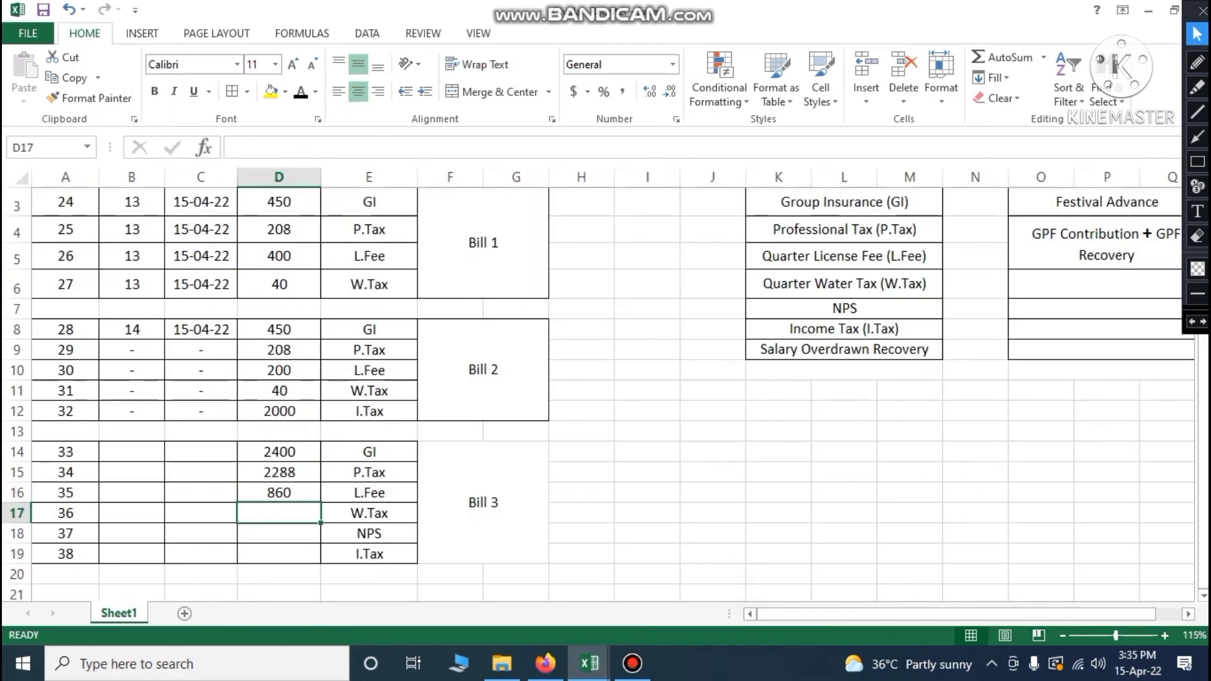
Enter Bill 3's W.Tax 160, NPS 1605 and I.Tax 2000 in the Challan Register
type("160")
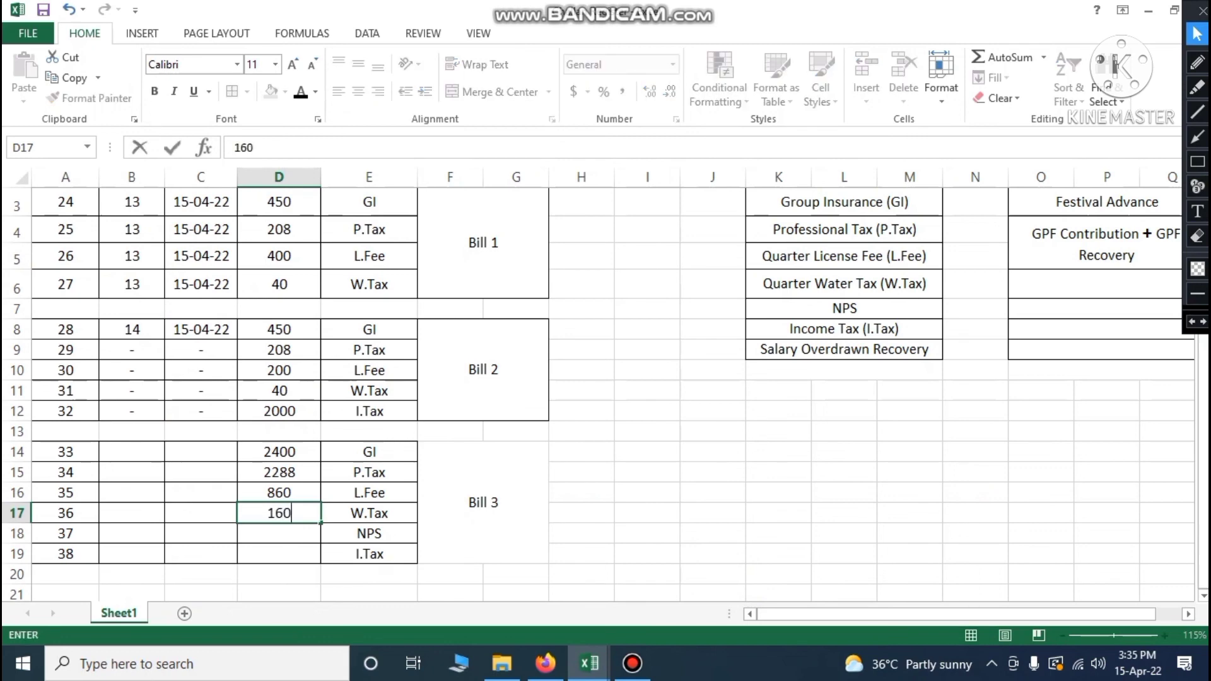
key("Return")
type("1605")
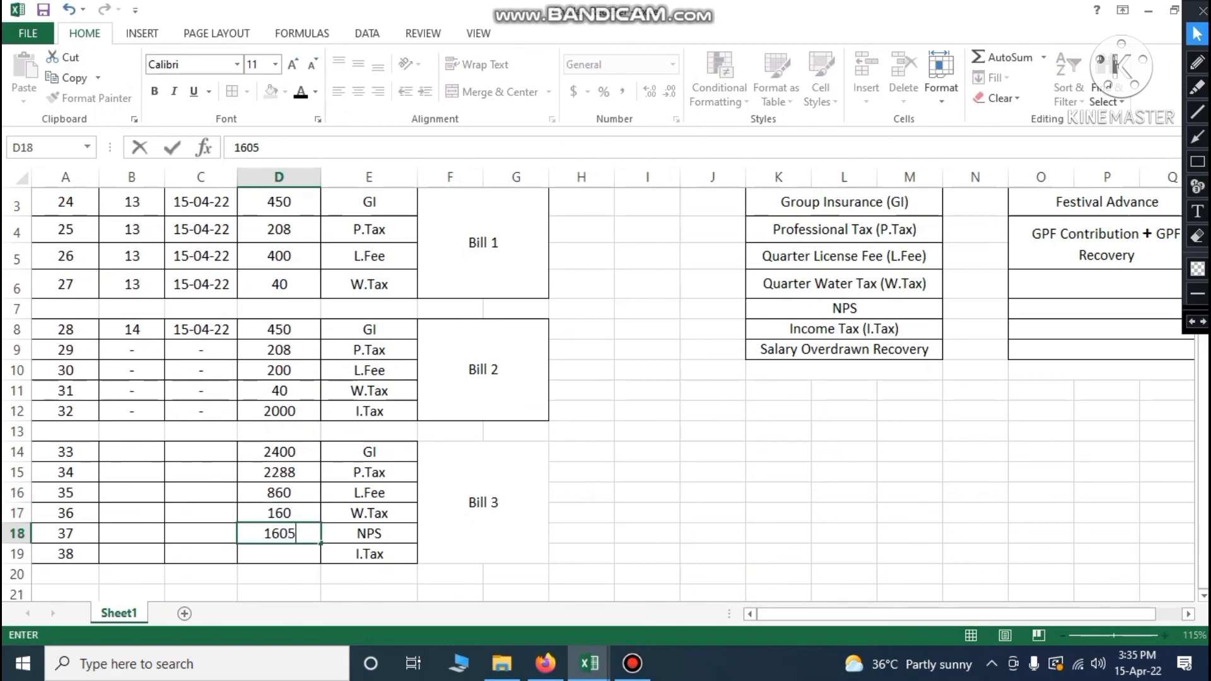
key("Return")
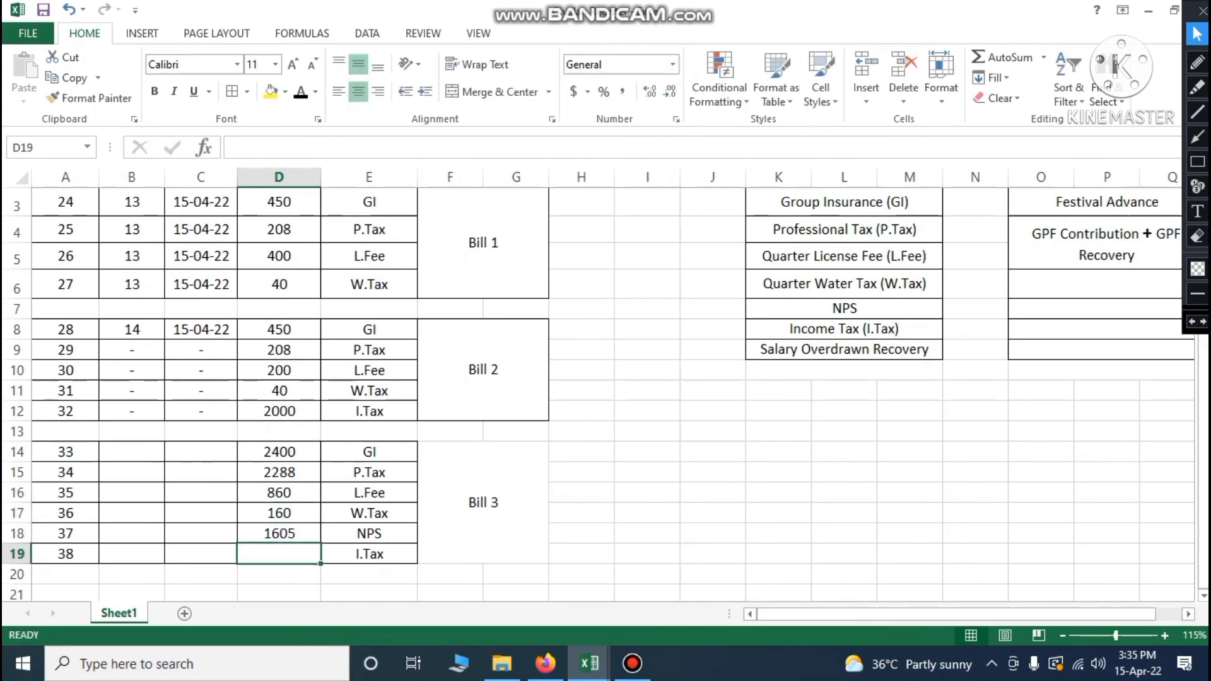
type("2000")
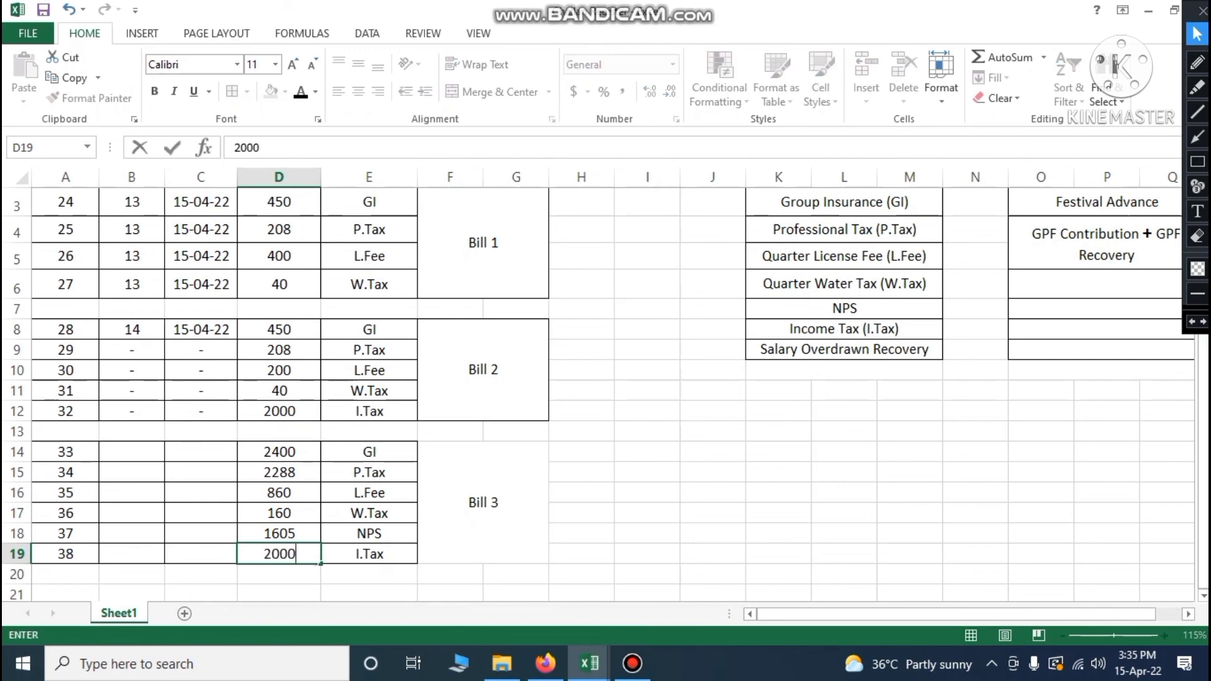
left_click(600, 463)
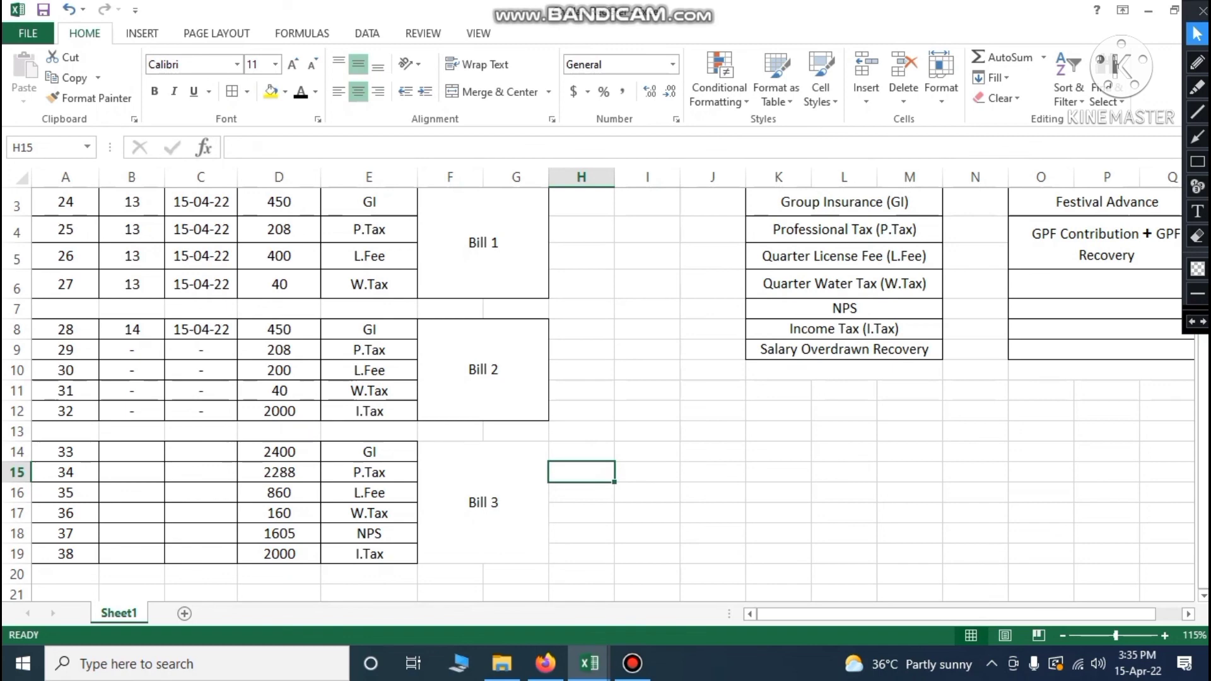
Enter Bill 3's bill number 15 and date 15-04-22, as found in Rough Sheet-Salary
left_click(120, 450)
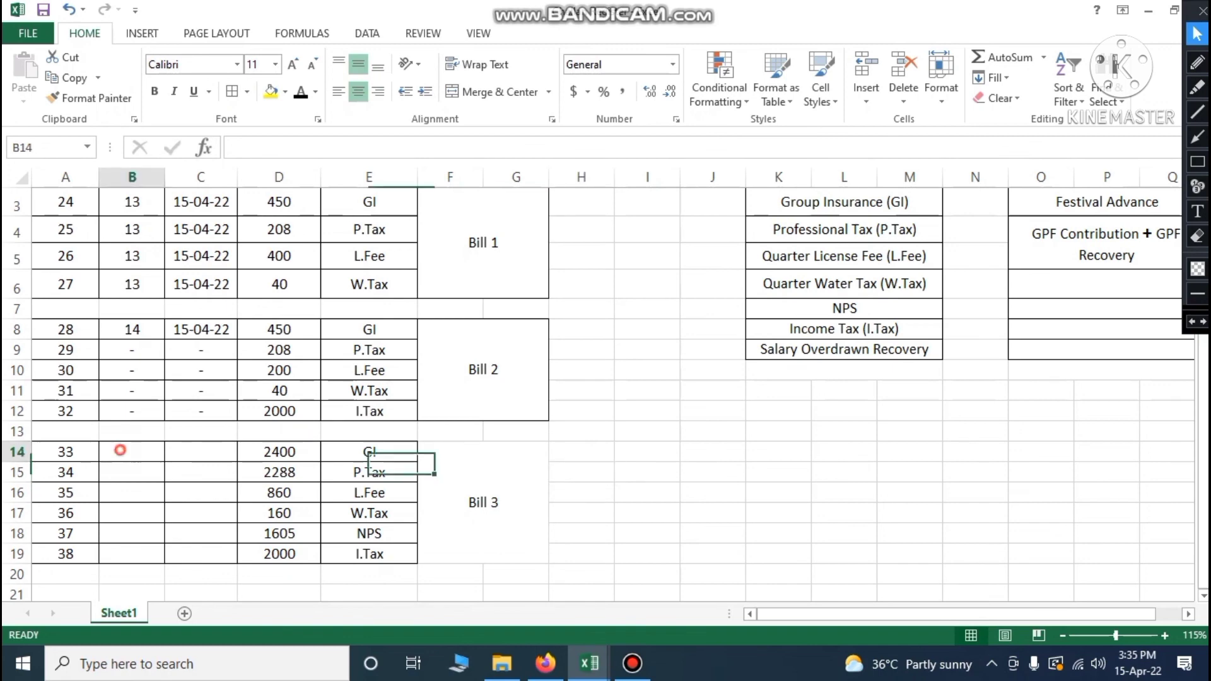
mouse_move(590, 663)
left_click(372, 565)
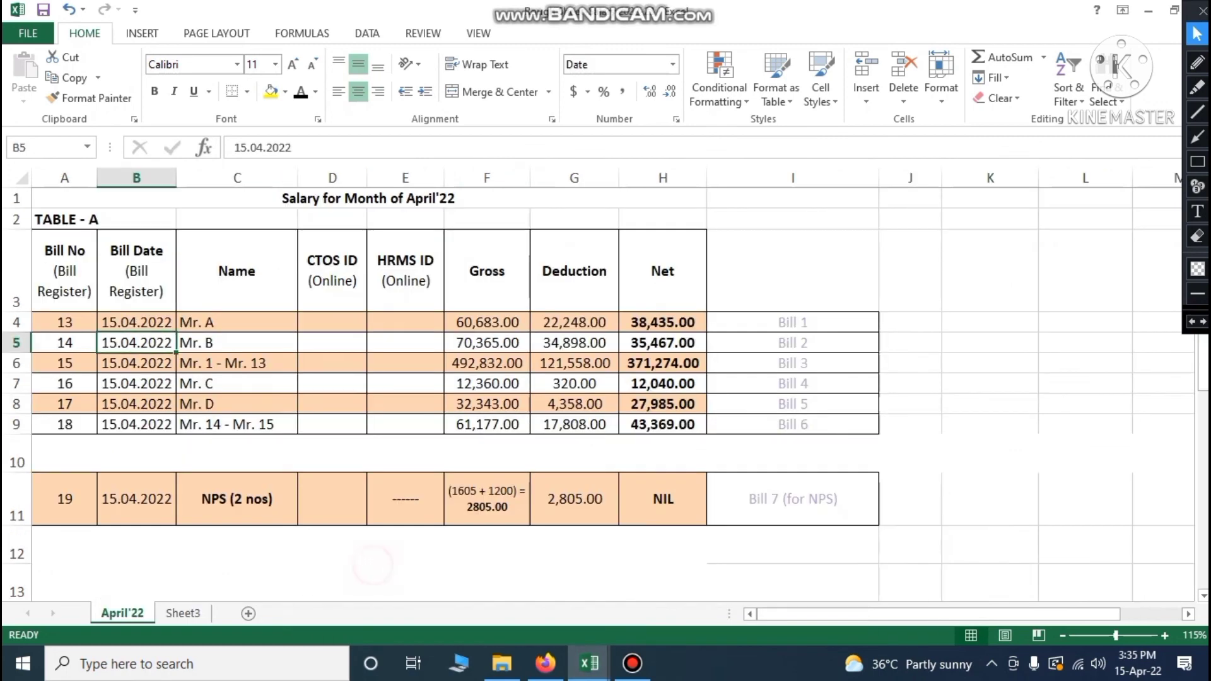
left_click(74, 364)
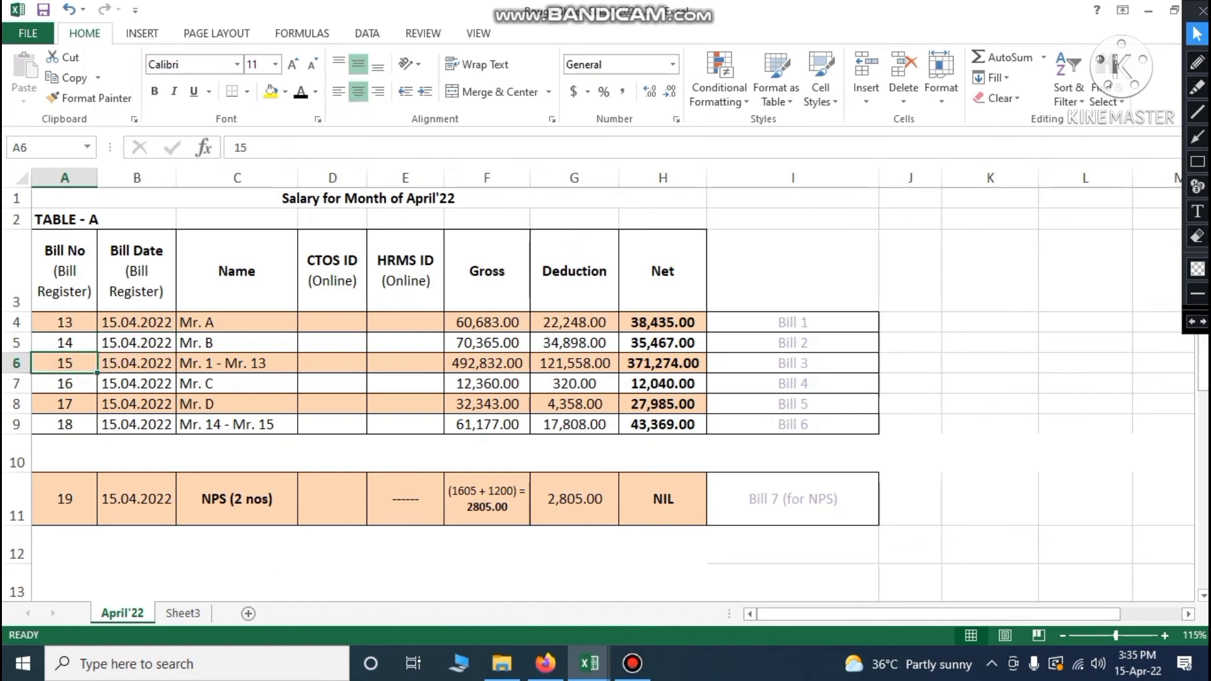
left_click(137, 368)
left_click(589, 664)
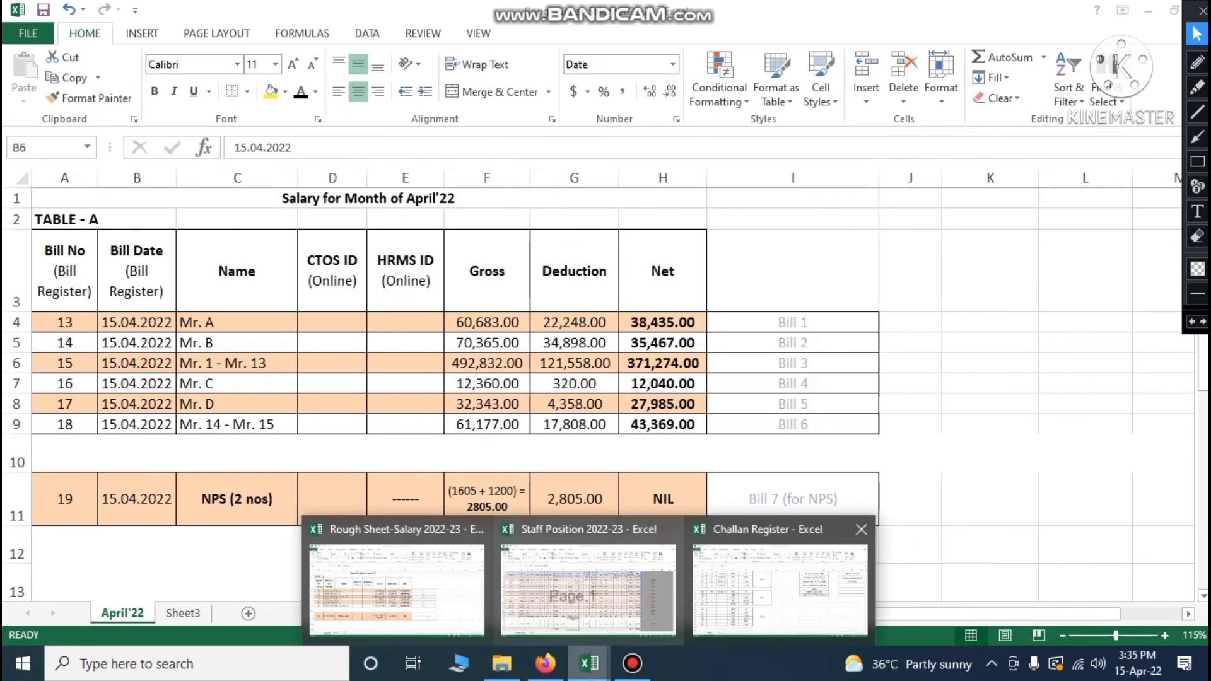
left_click(780, 587)
type("15")
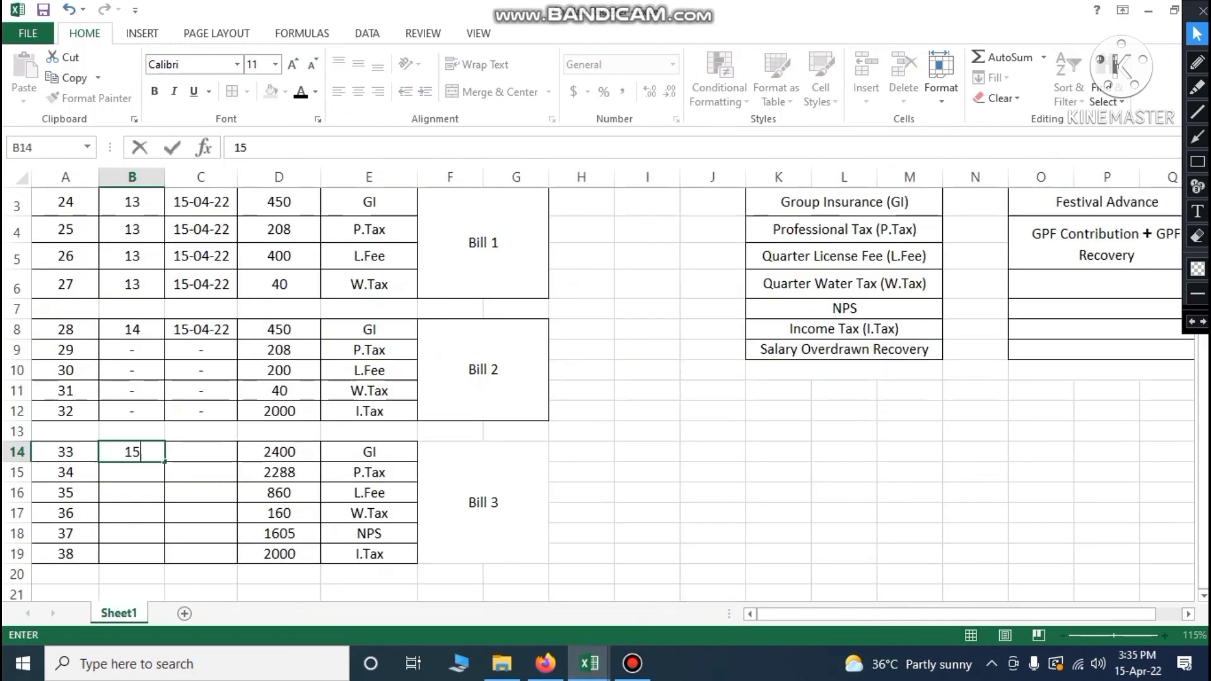
key("Tab")
type("15-04-22")
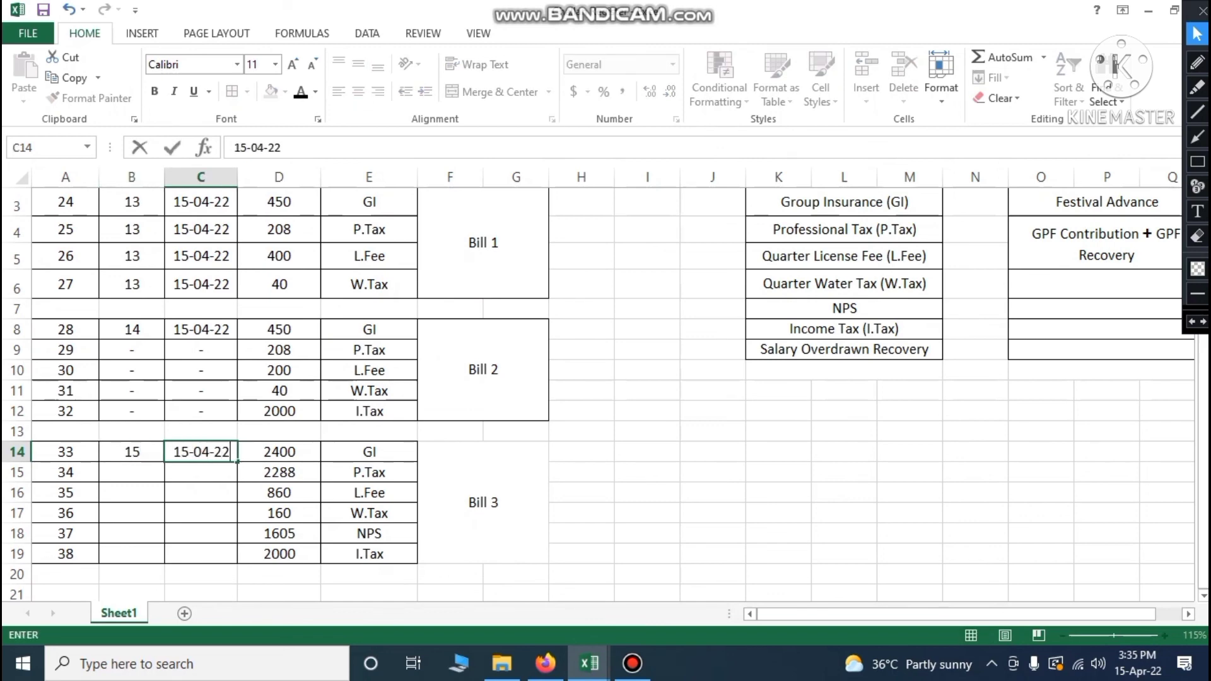
key("Return")
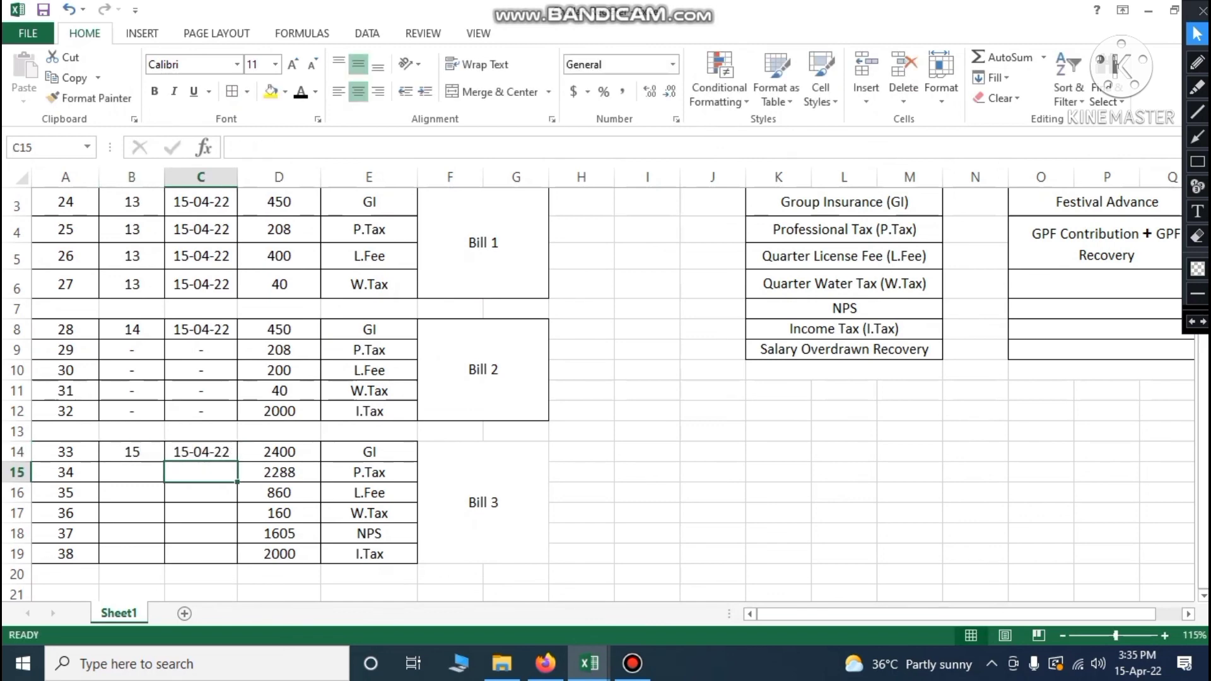
Fill Bill 3's remaining bill no and date cells with dashes copied from Bill 2, and save
left_click_drag(132, 410, 201, 411)
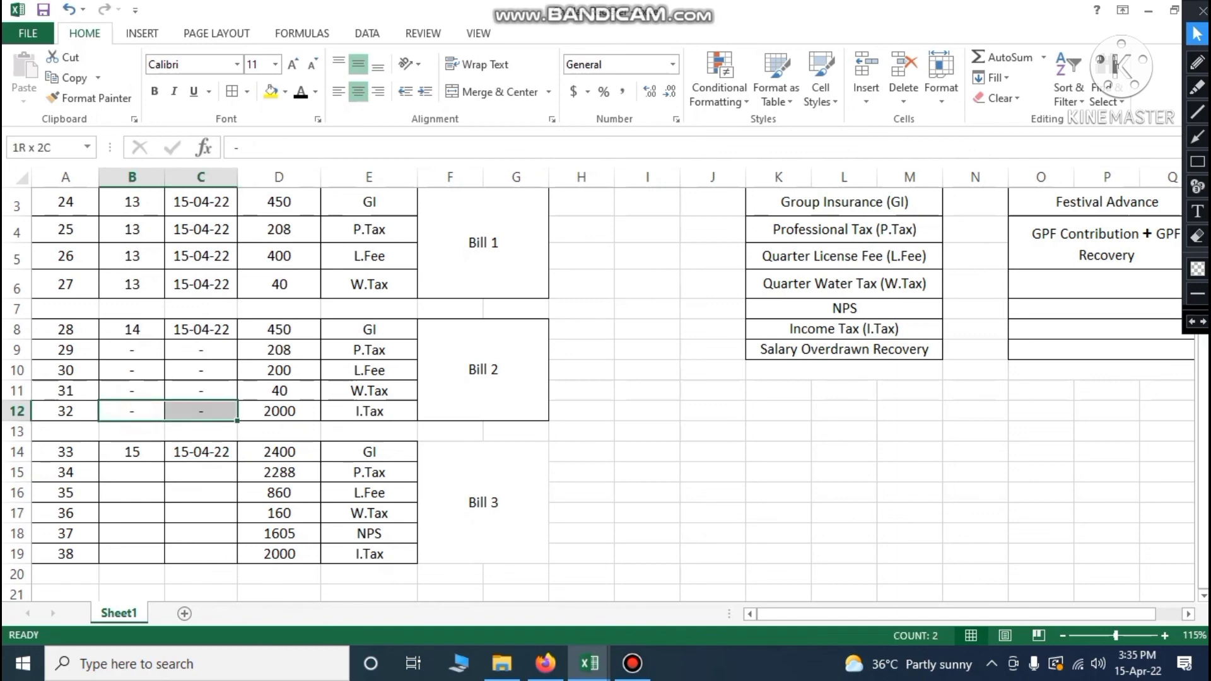
key("ctrl+c")
left_click_drag(131, 473, 201, 555)
key("ctrl+v")
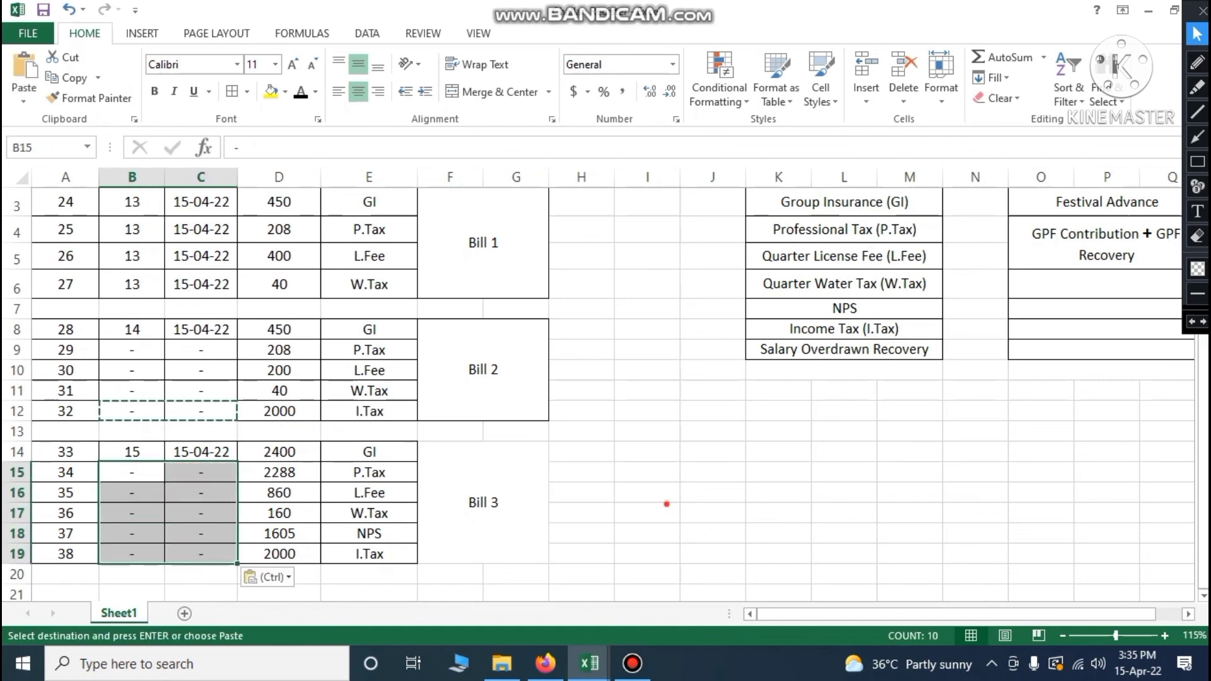
left_click(664, 508)
left_click(43, 10)
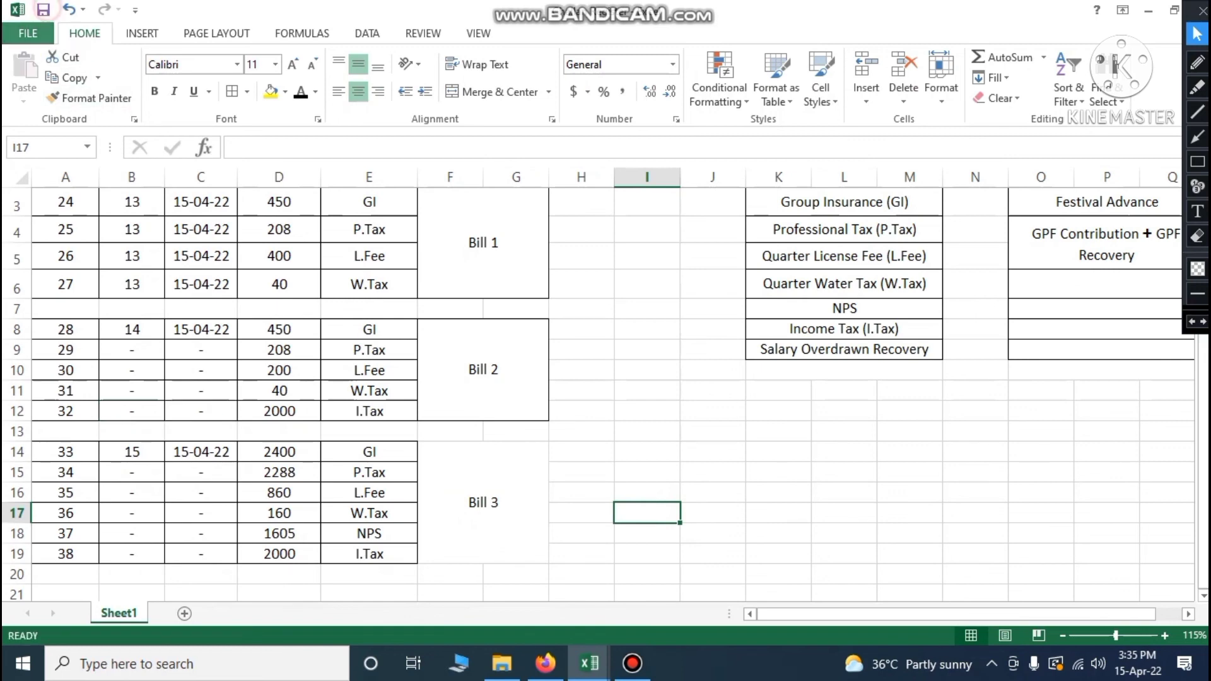
Bring up Staff Position's Month Wise sheet, scrolled down to the Bill 4–6 rows
left_click(711, 488)
scroll(599, 391, "down", 1)
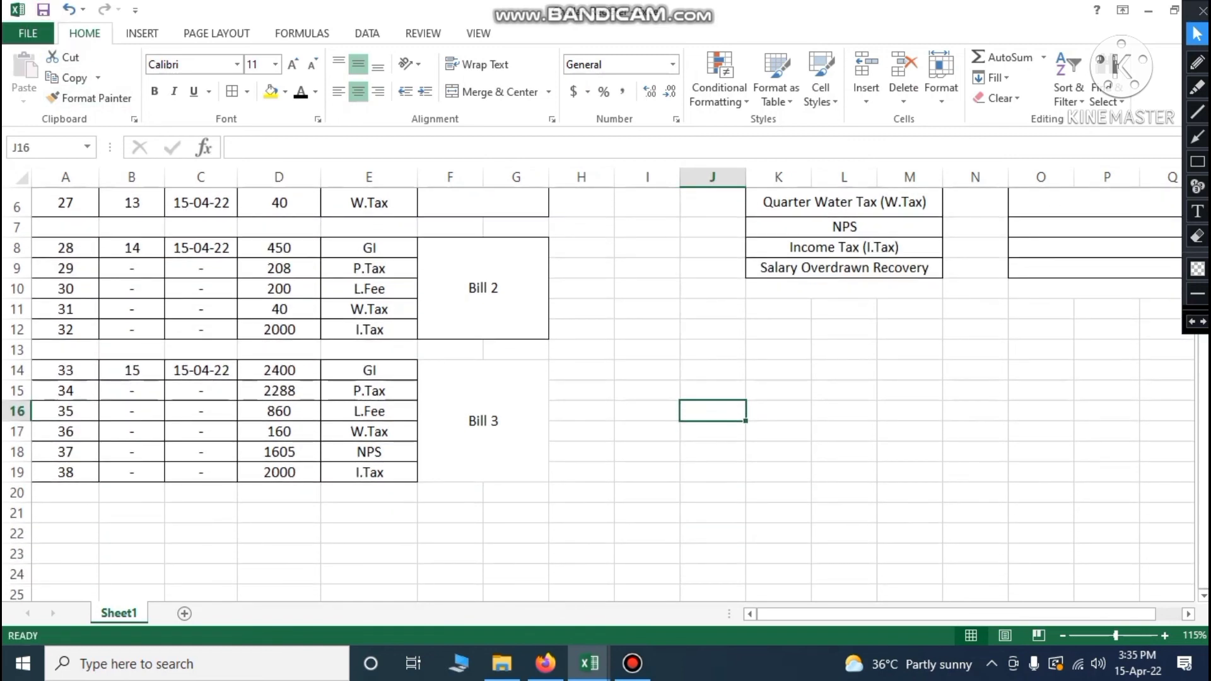
left_click(589, 664)
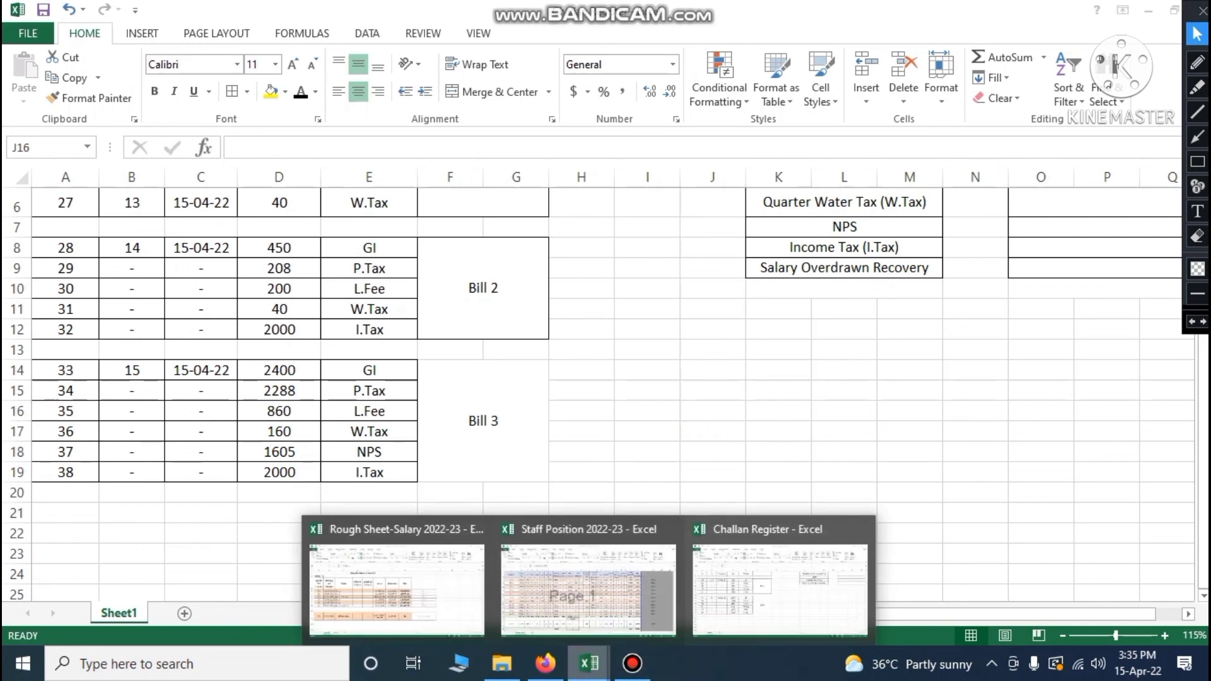
left_click(712, 592)
left_click(590, 663)
left_click(593, 603)
scroll(486, 391, "down", 2)
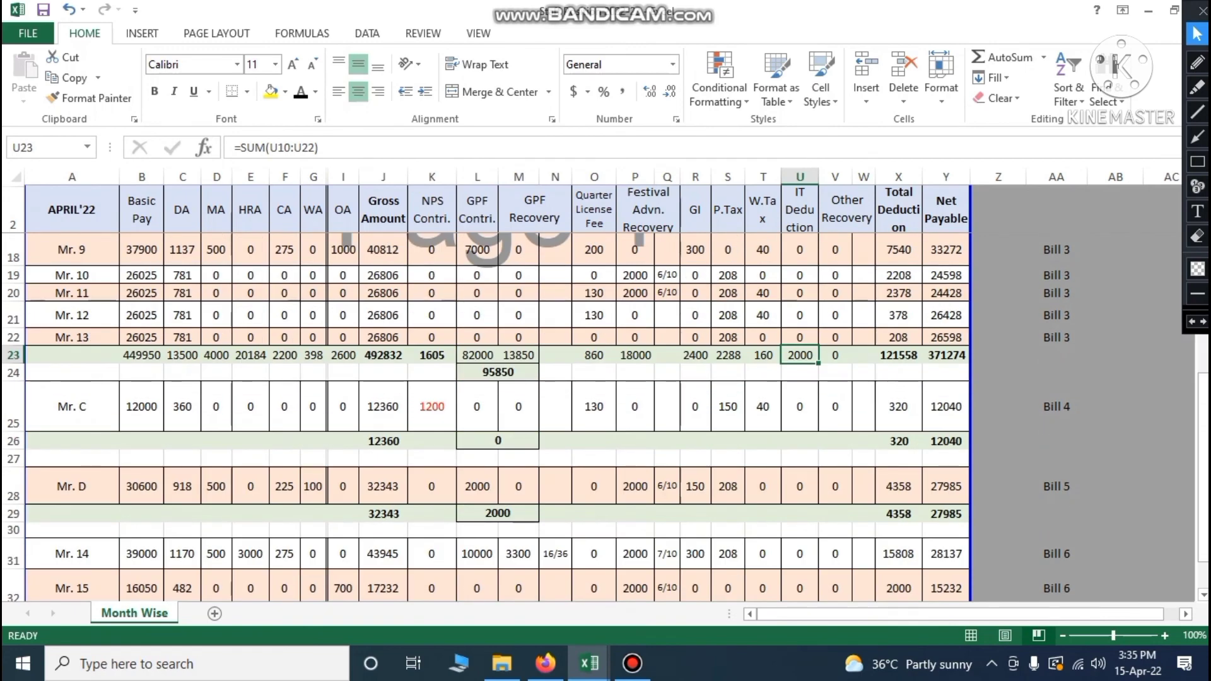
Check row 25's deductions by ticking NPS 1200, L.Fee 130, P.Tax 150 and W.Tax 40 in red, then erase the ticks
left_click(497, 441)
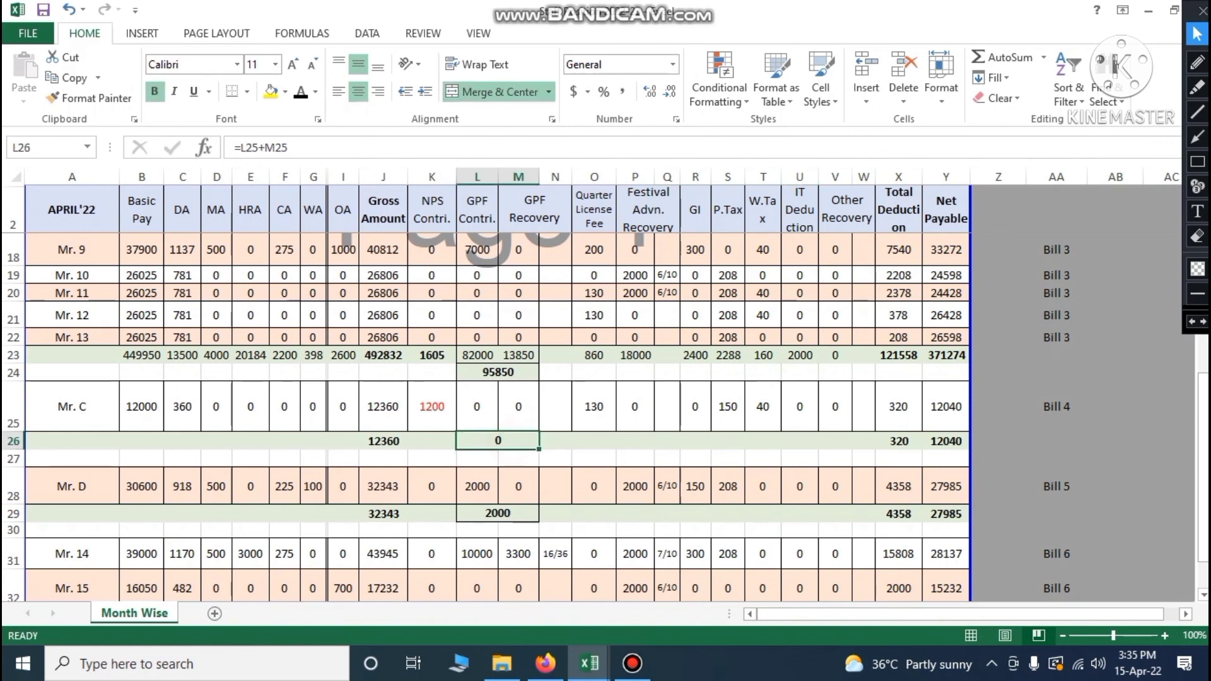
left_click(634, 407)
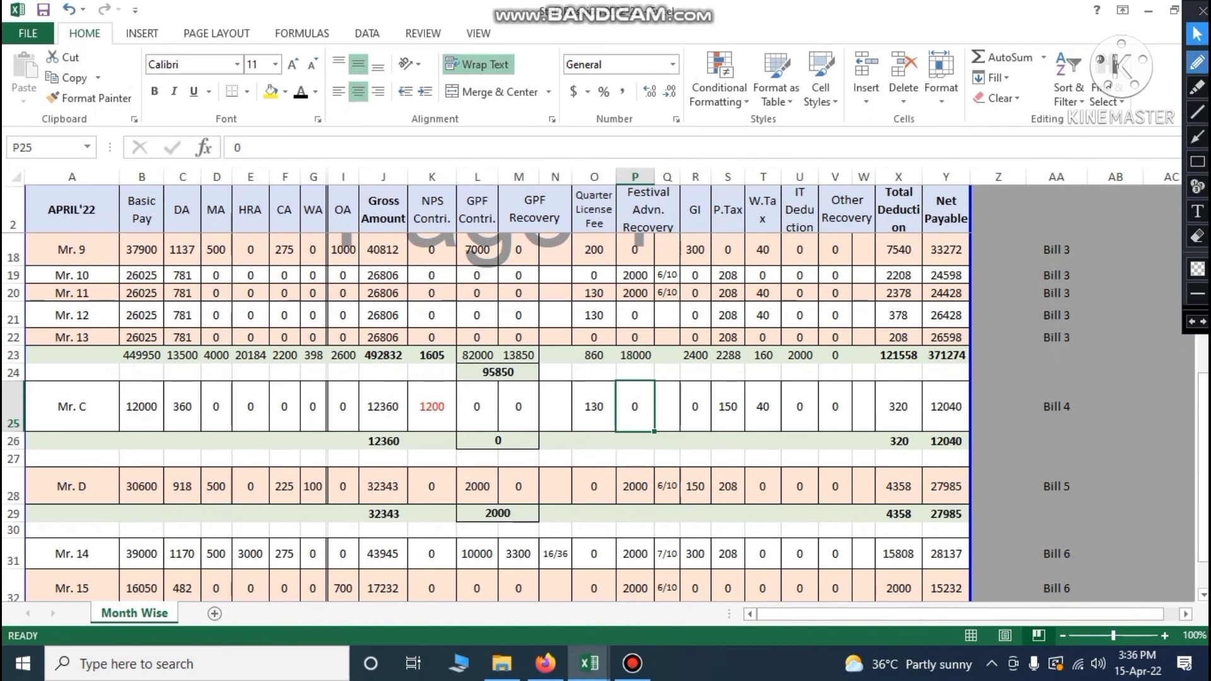
left_click(1198, 62)
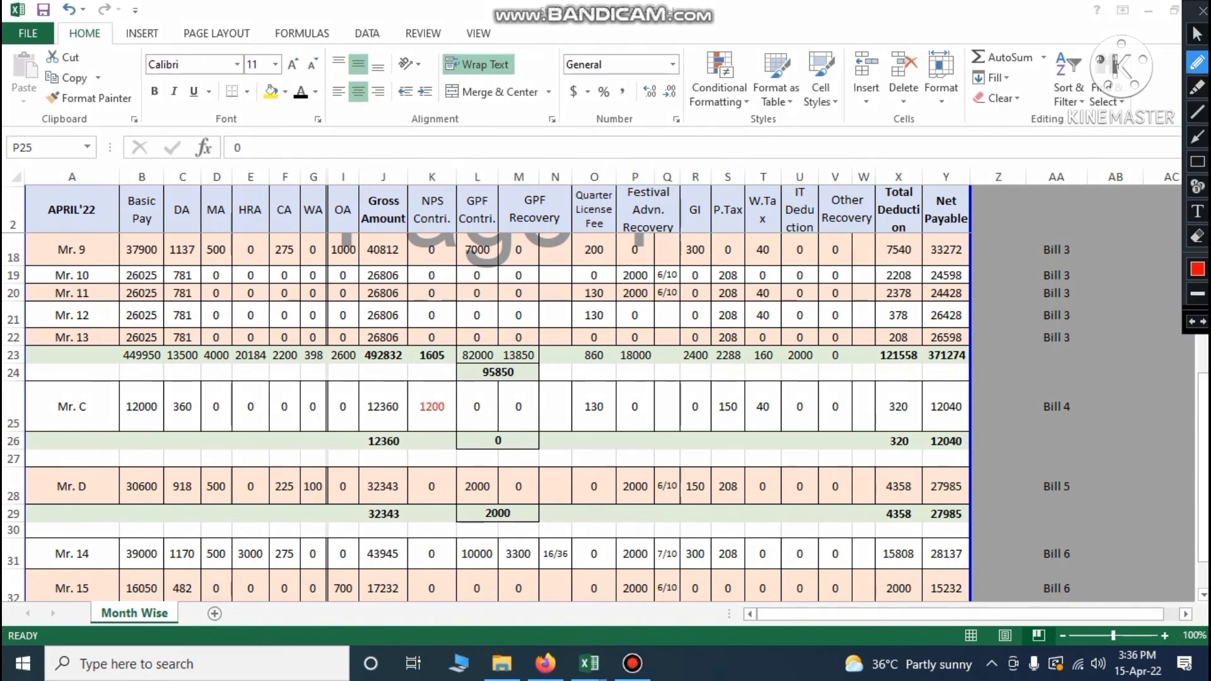
left_click_drag(414, 421, 441, 418)
left_click_drag(586, 424, 620, 420)
left_click_drag(719, 421, 742, 421)
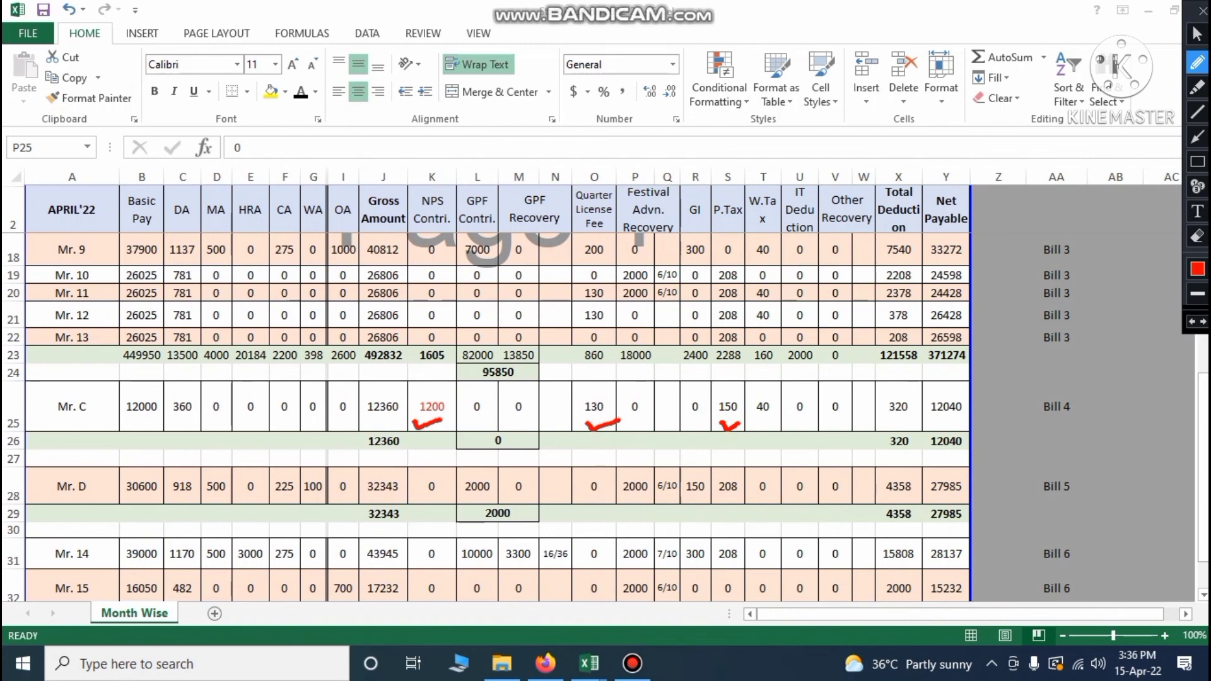
left_click_drag(756, 423, 784, 418)
left_click(1190, 321)
left_click(1190, 322)
left_click(1191, 321)
left_click(1191, 321)
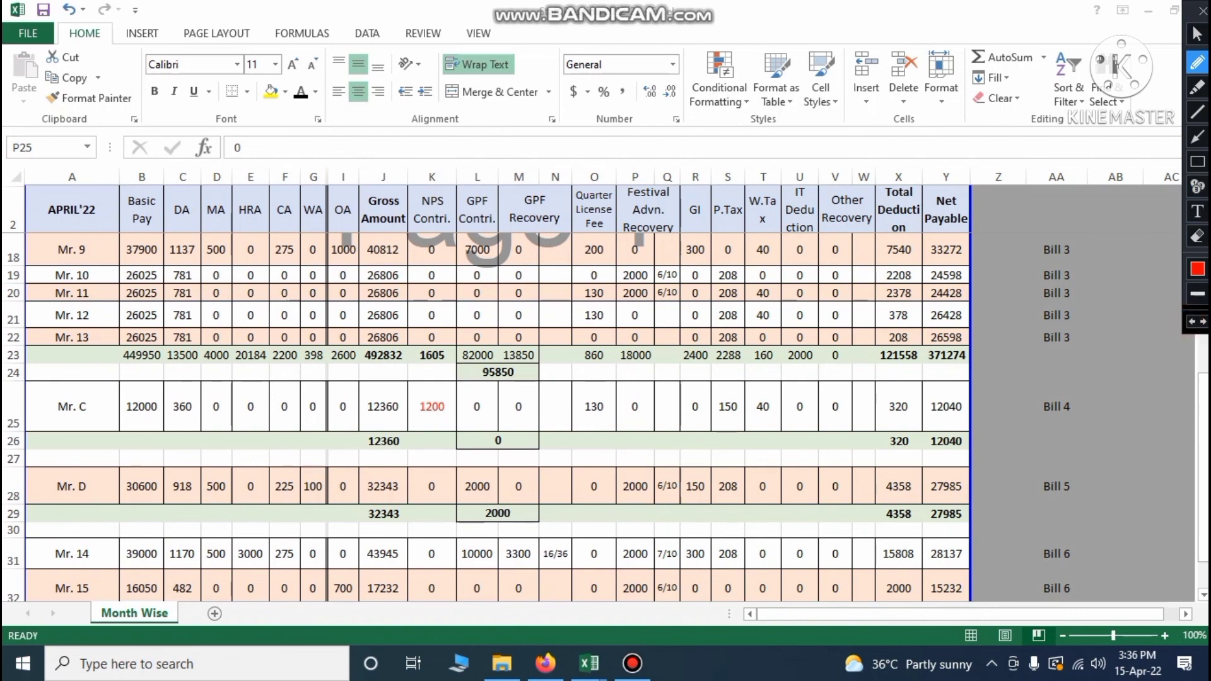
left_click(1198, 34)
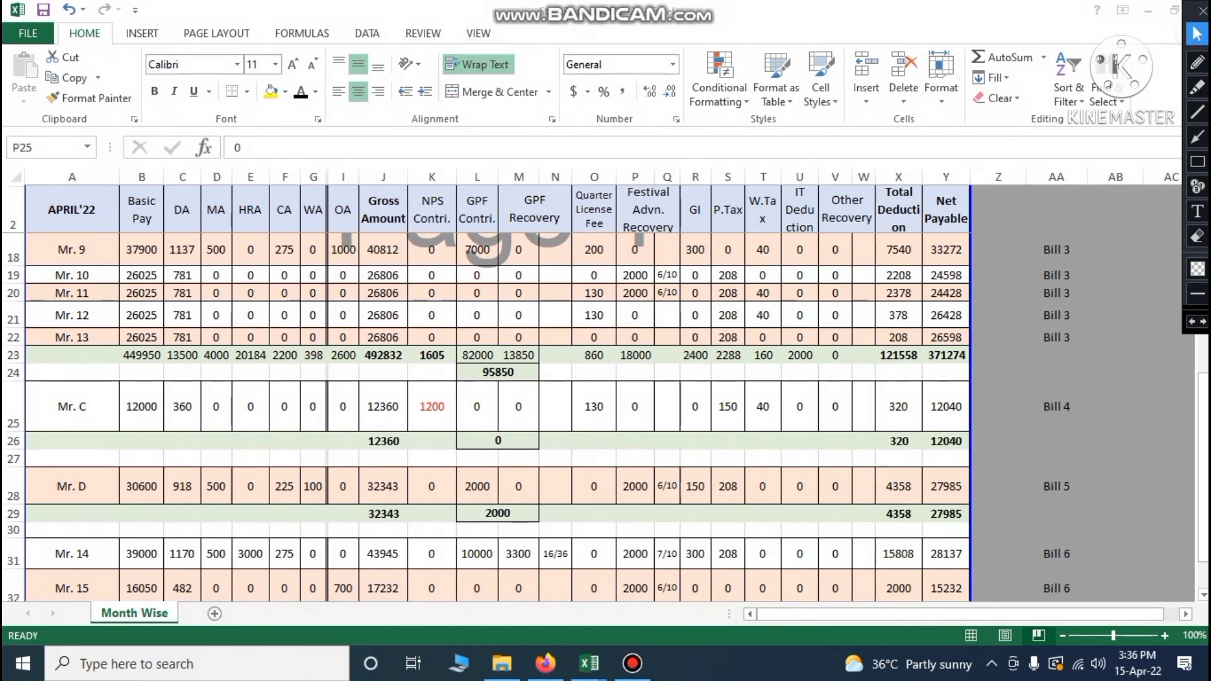
In Challan Register, copy Bill 3's P.Tax–NPS labels into E21:E24
mouse_move(589, 662)
left_click(834, 584)
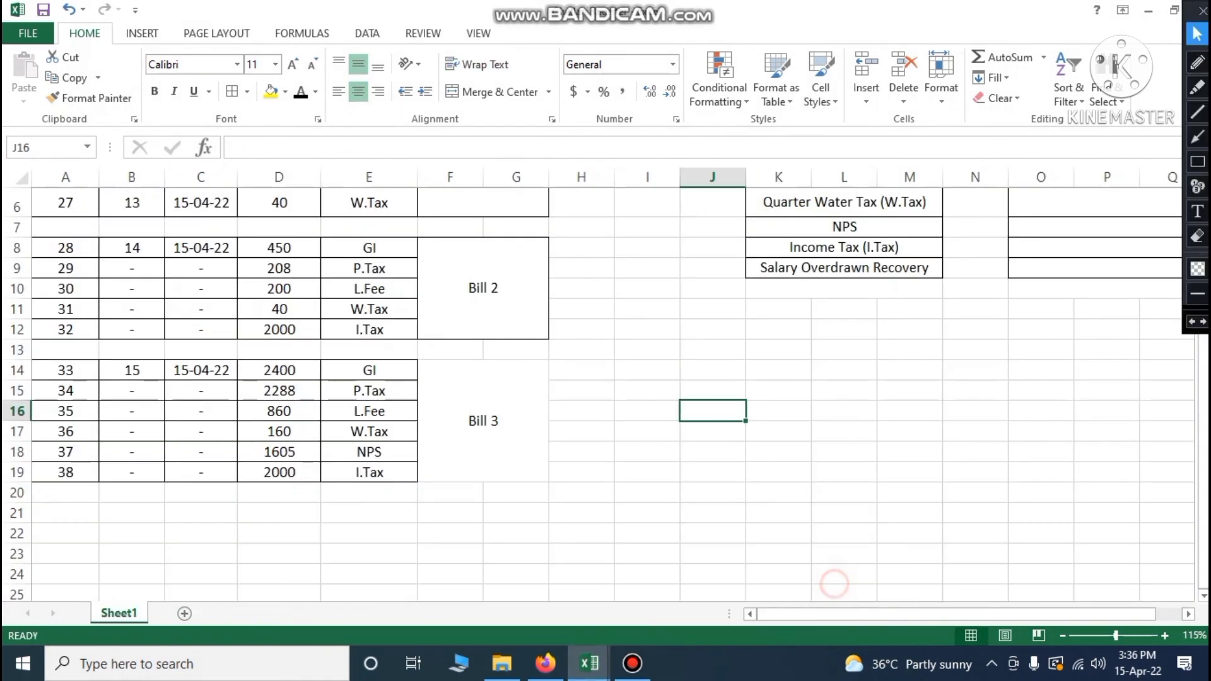
left_click(362, 514)
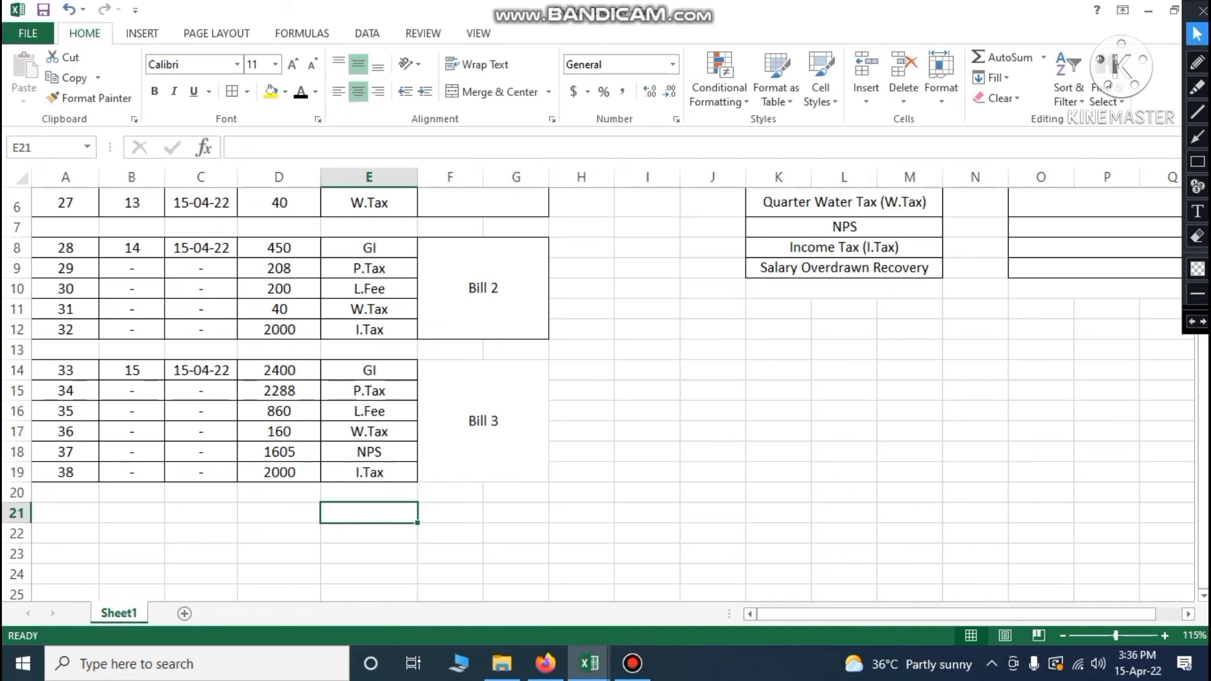
left_click_drag(369, 390, 369, 451)
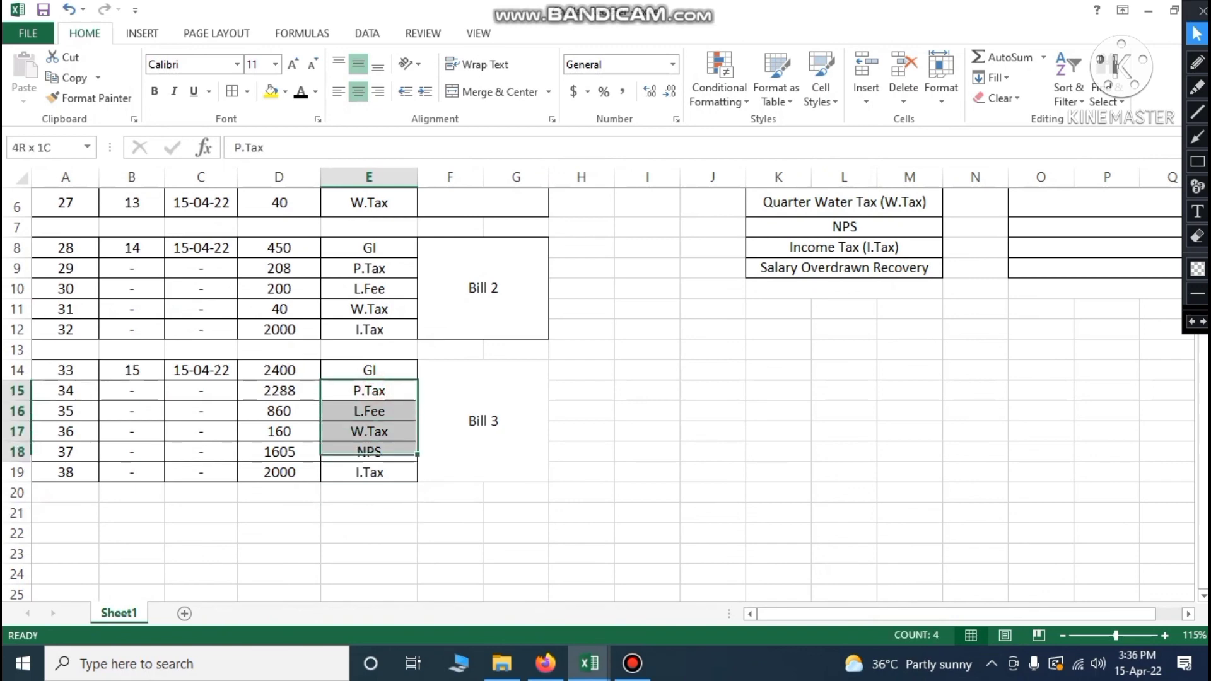
key("ctrl+c")
left_click(373, 511)
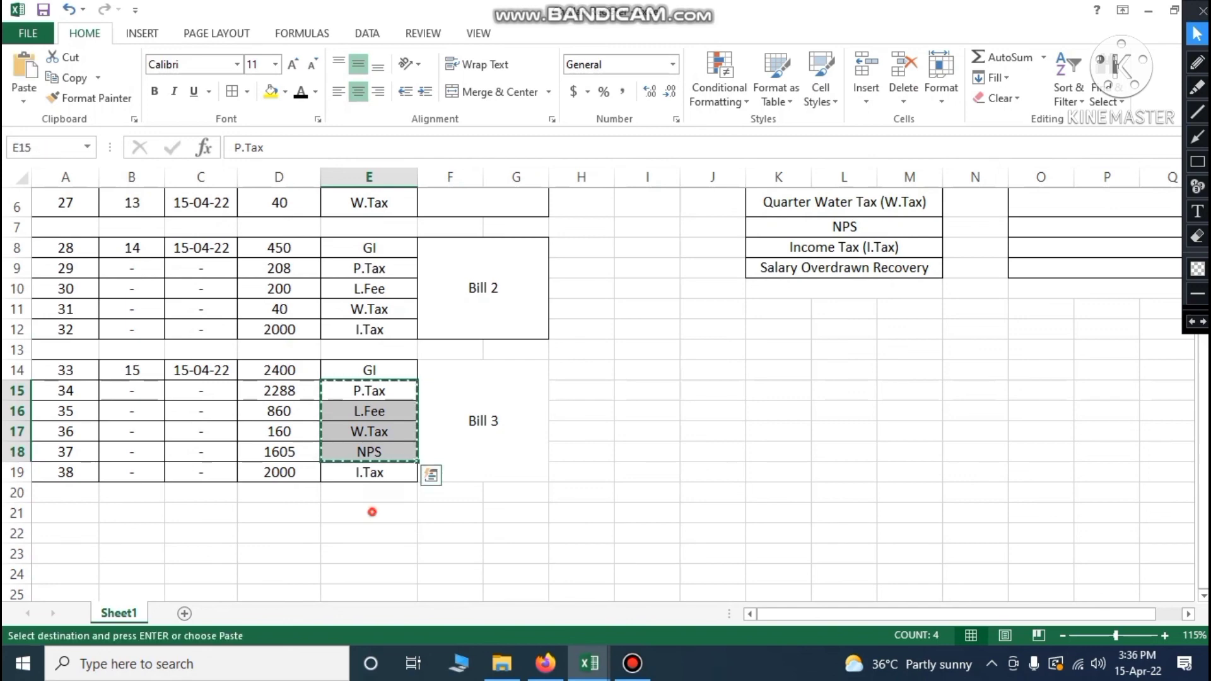
key("ctrl+v")
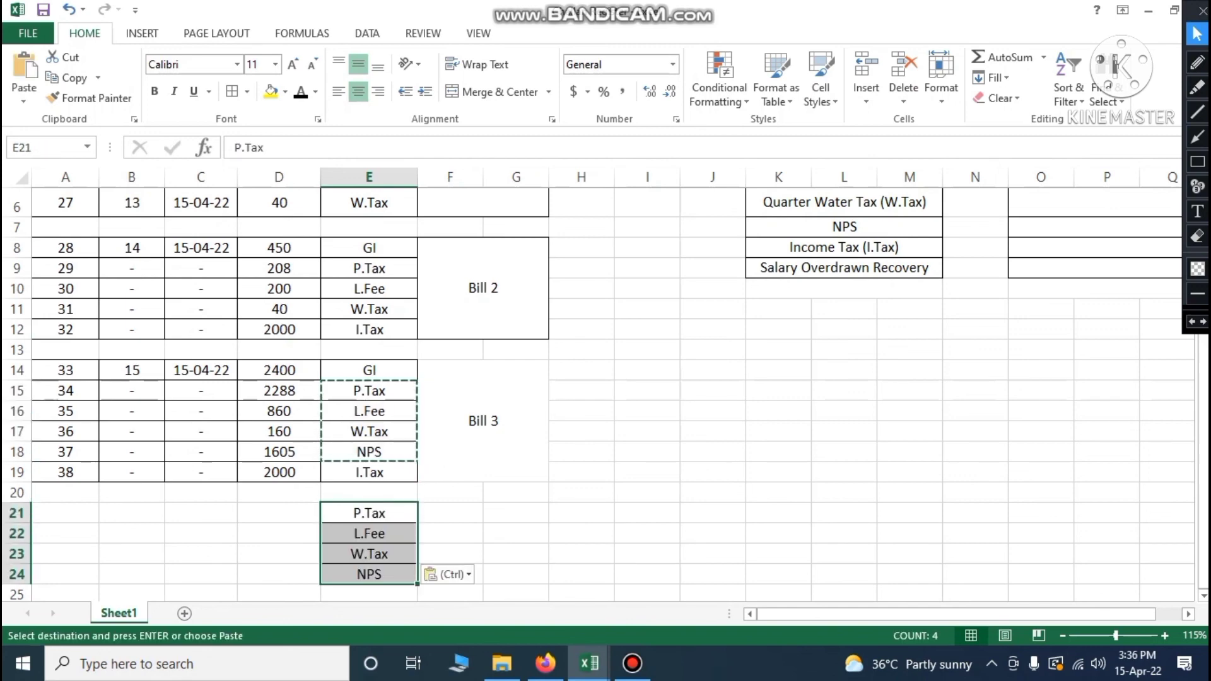
Number the new rows A21:A24 as 39, 40, 41 and 42
left_click(66, 513)
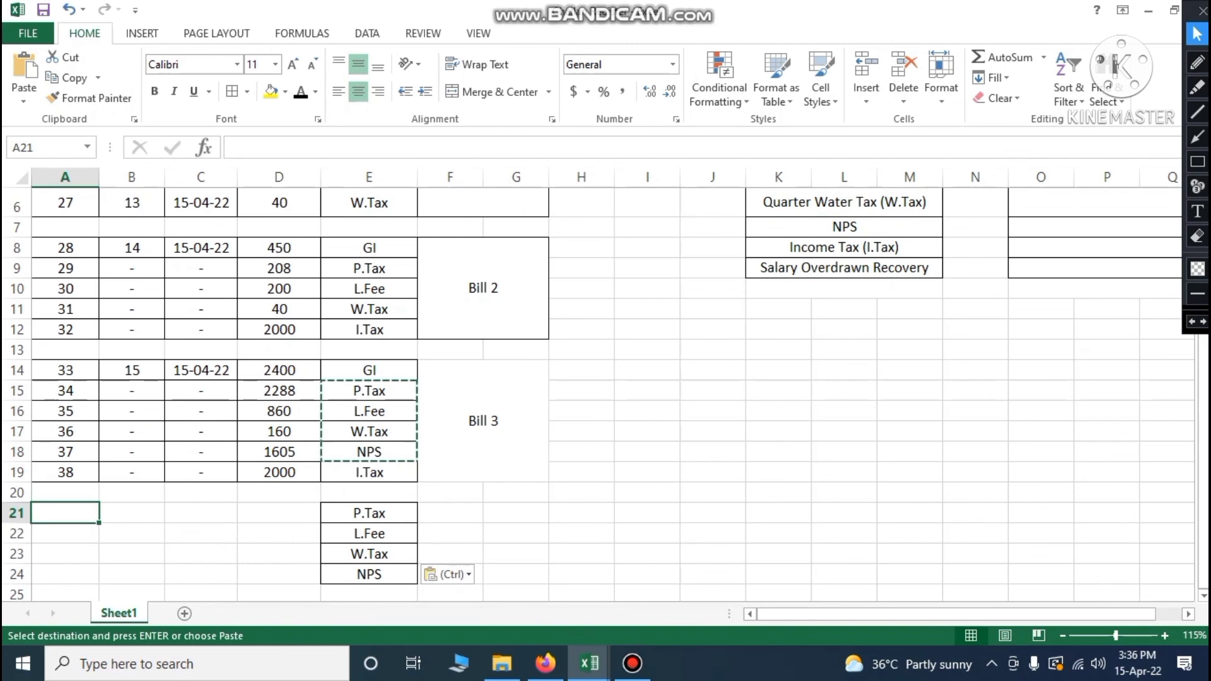
type("39")
key("Return")
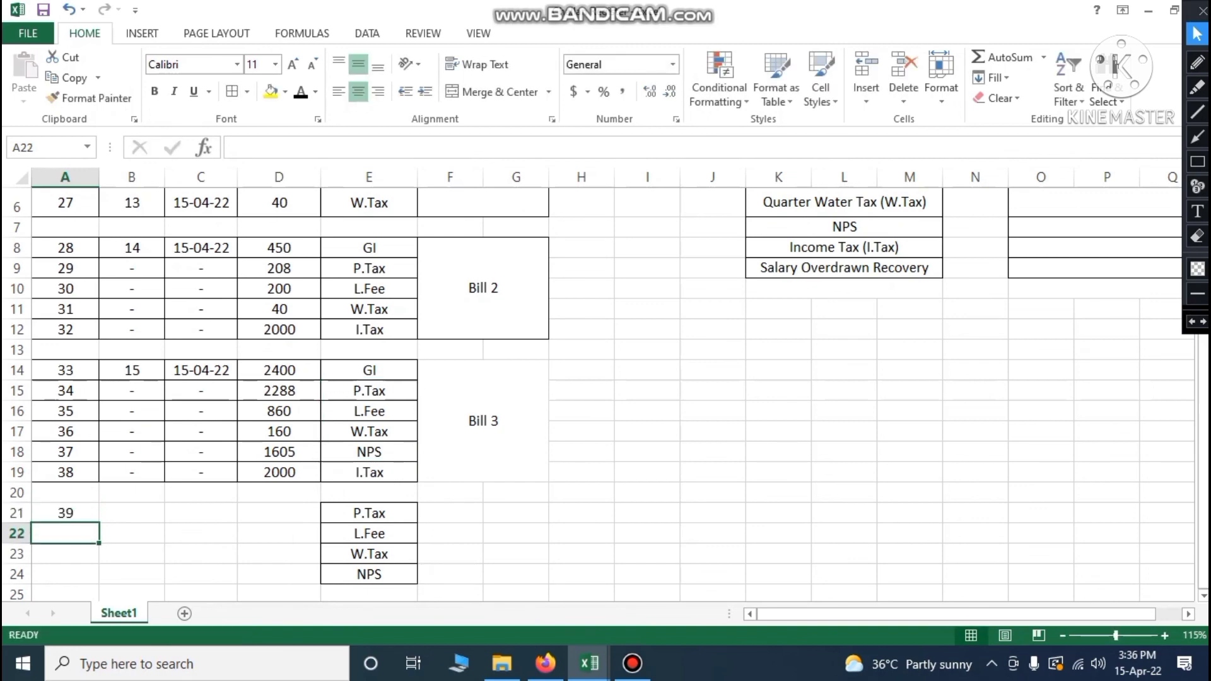
type("40")
key("Return")
type("41")
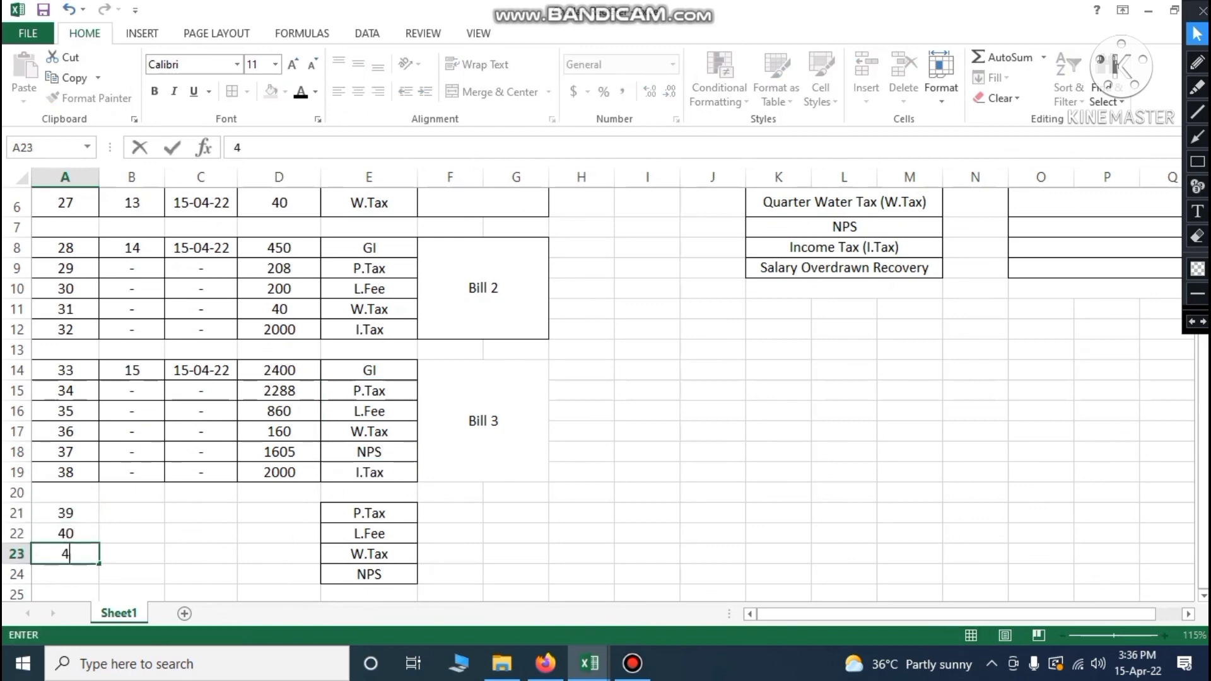
key("Return")
type("42")
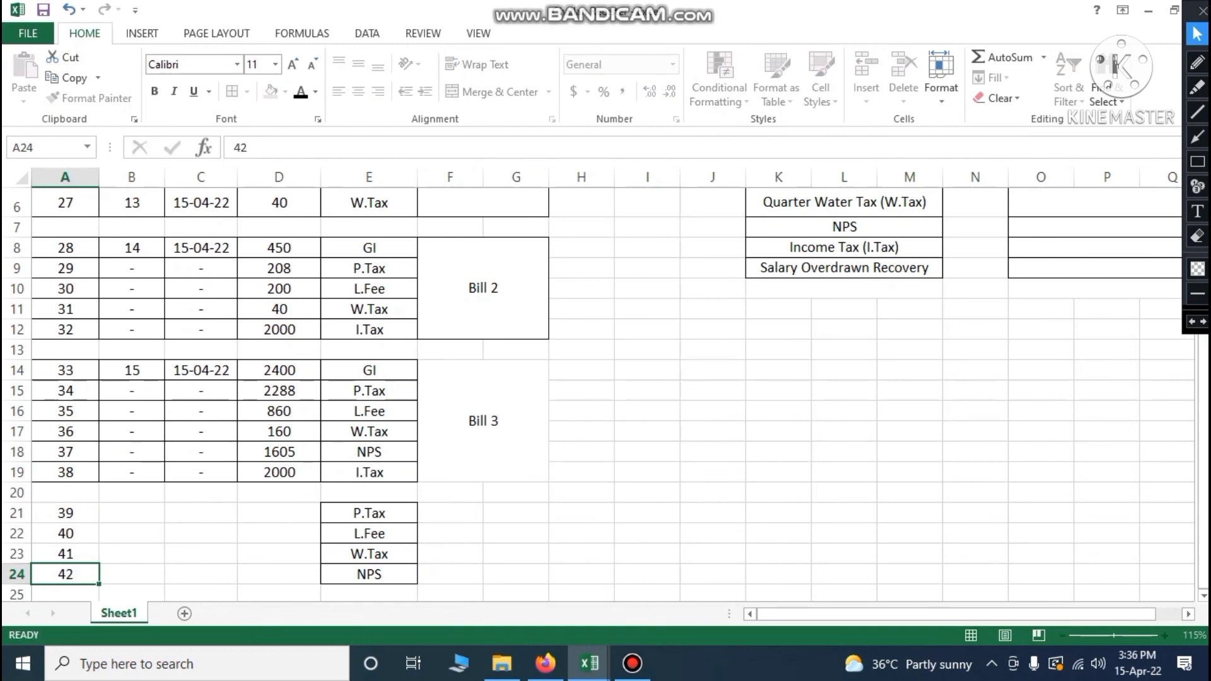
key("Tab")
Give A21:E24 all borders and label merged F21:G24 'Bill 4', then return to the salary workbook
left_click_drag(66, 514, 372, 574)
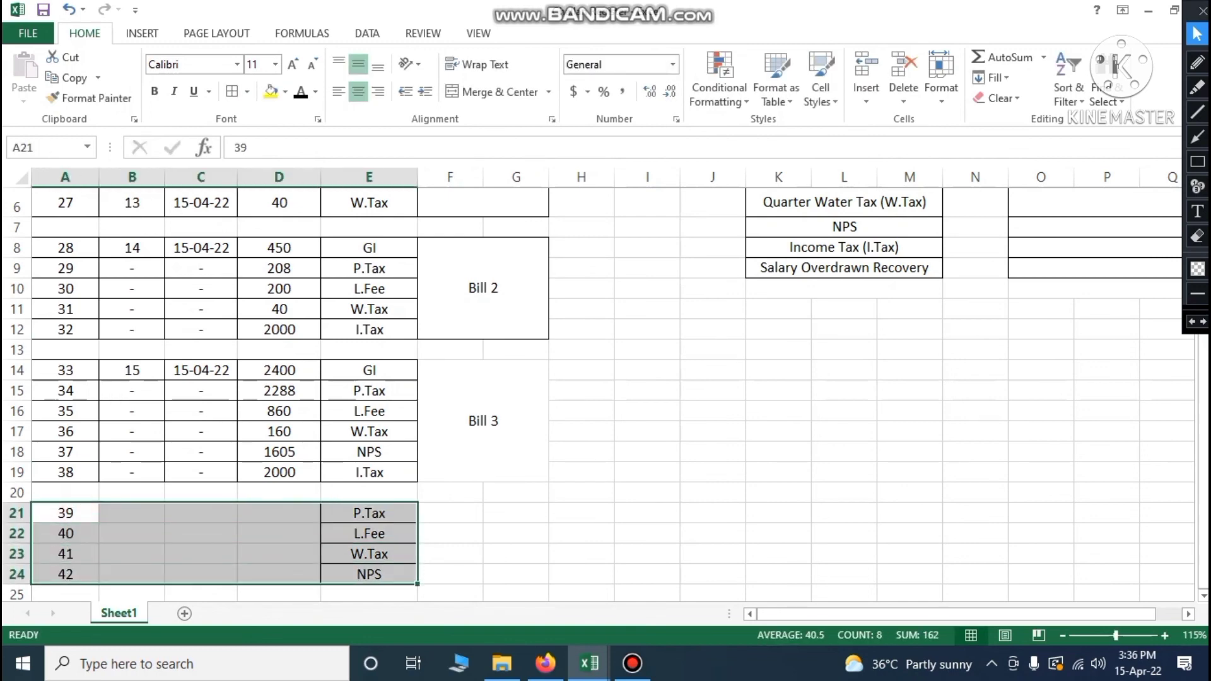
left_click(233, 91)
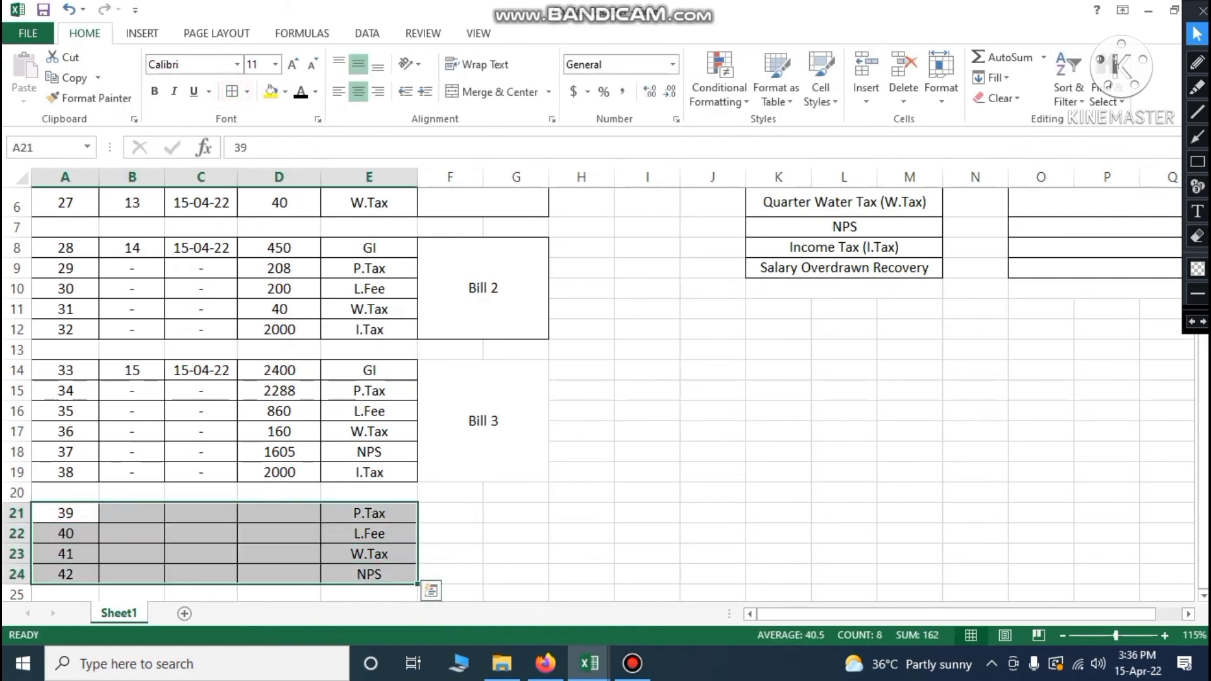
left_click_drag(450, 514, 516, 574)
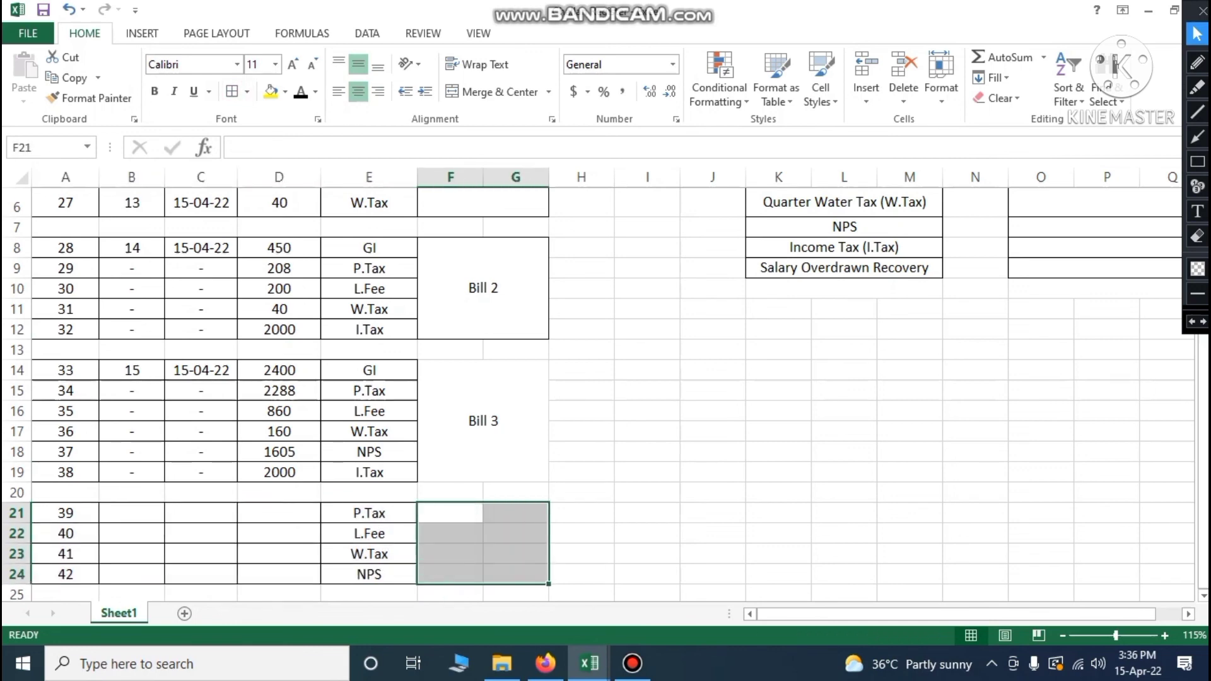
left_click(487, 94)
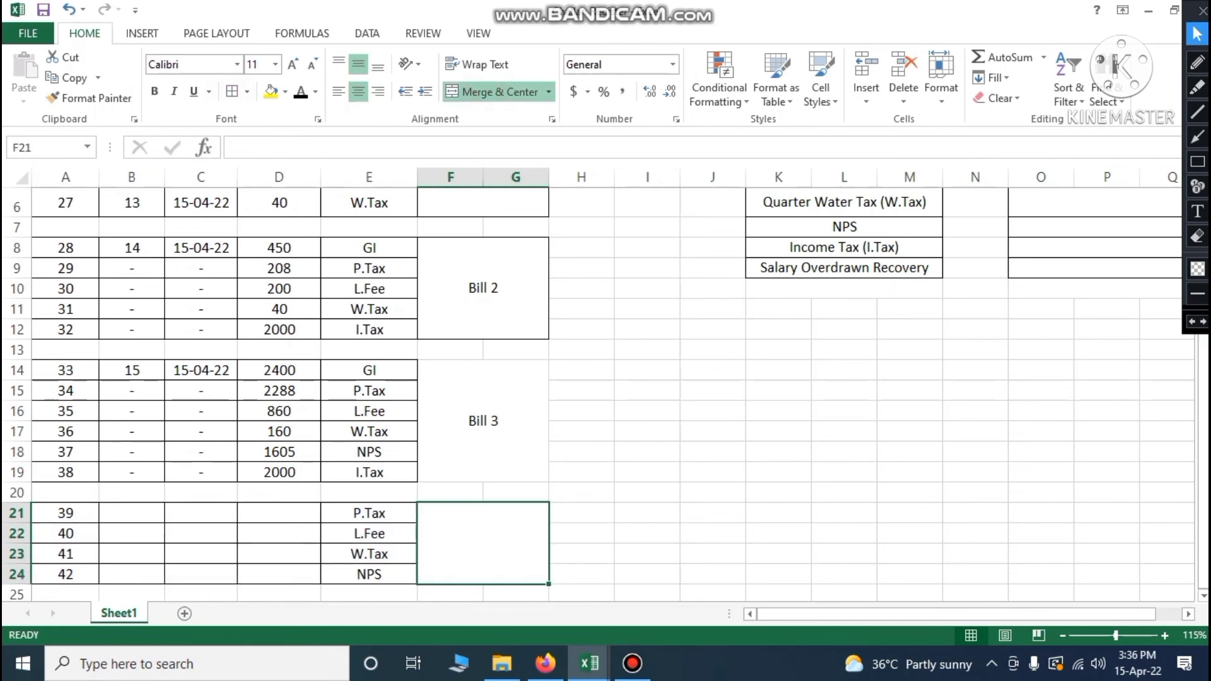
type("Bill 4")
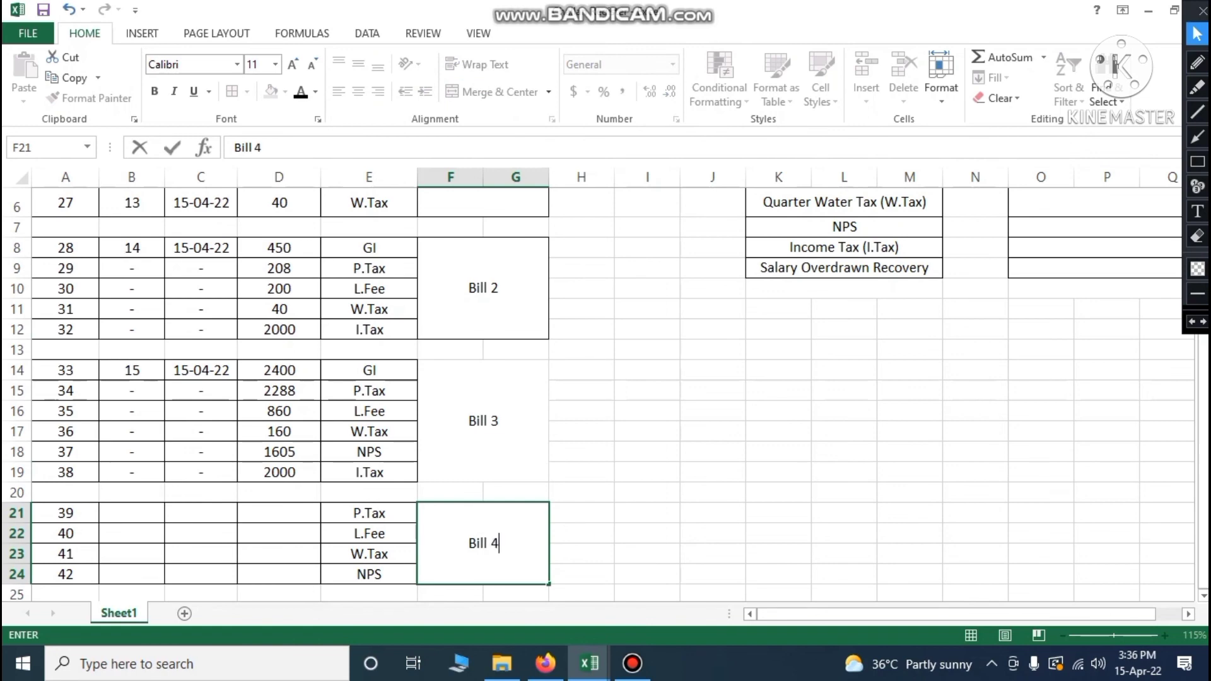
left_click(647, 513)
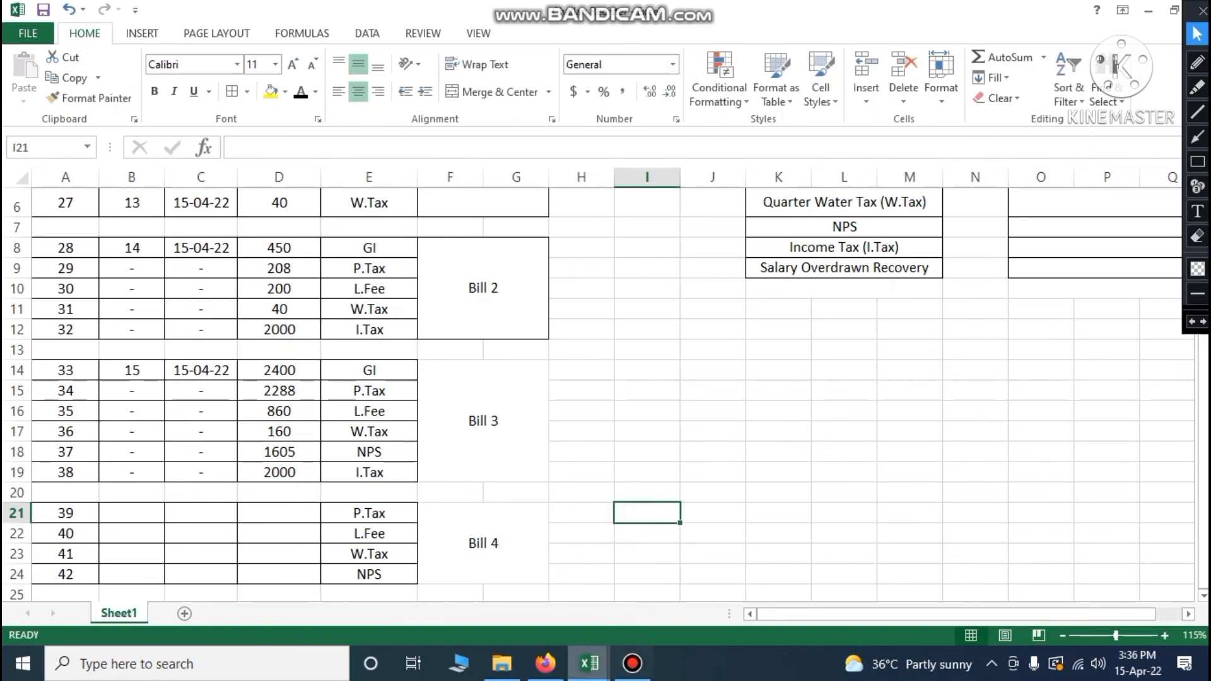
mouse_move(589, 662)
left_click(588, 594)
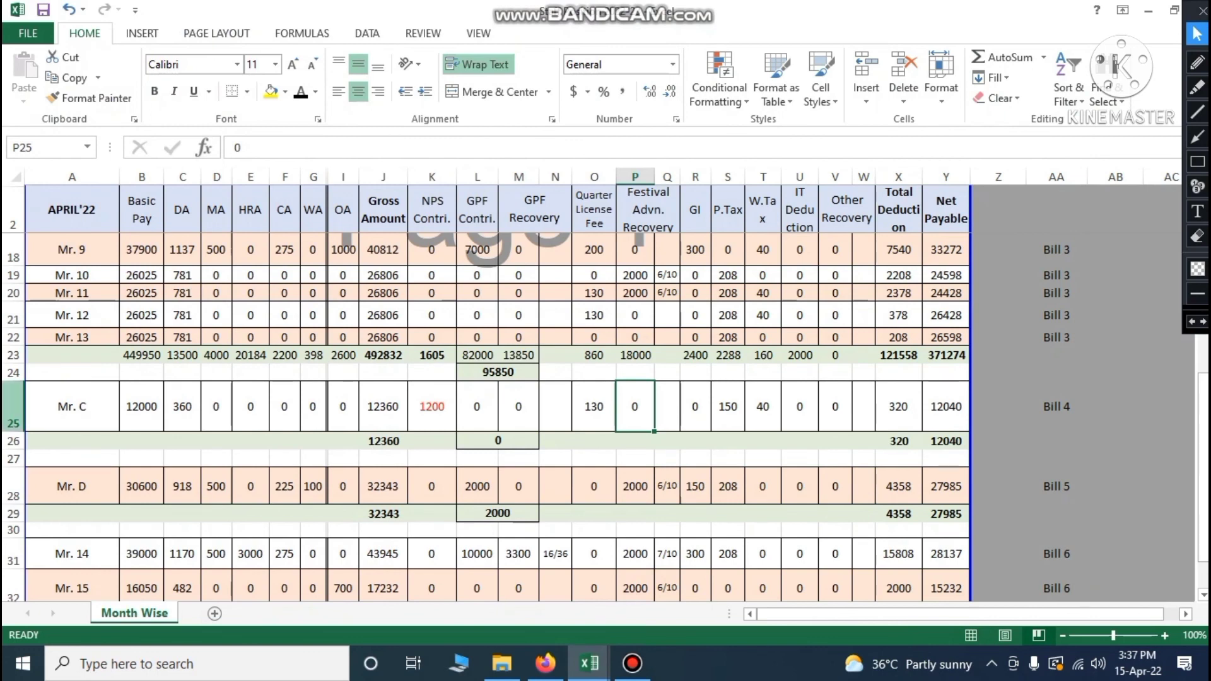
Read row 25's L.Fee 130, P.Tax 150 and W.Tax 40, then go back to Challan Register
left_click(13, 407)
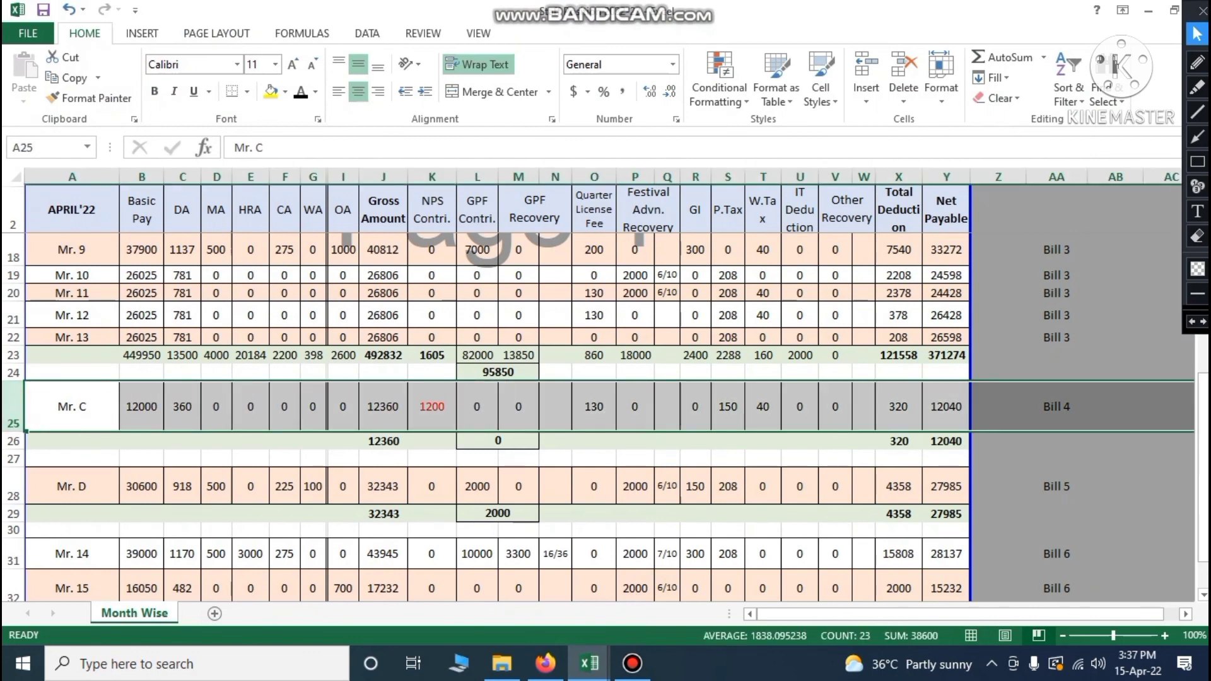
left_click(998, 407)
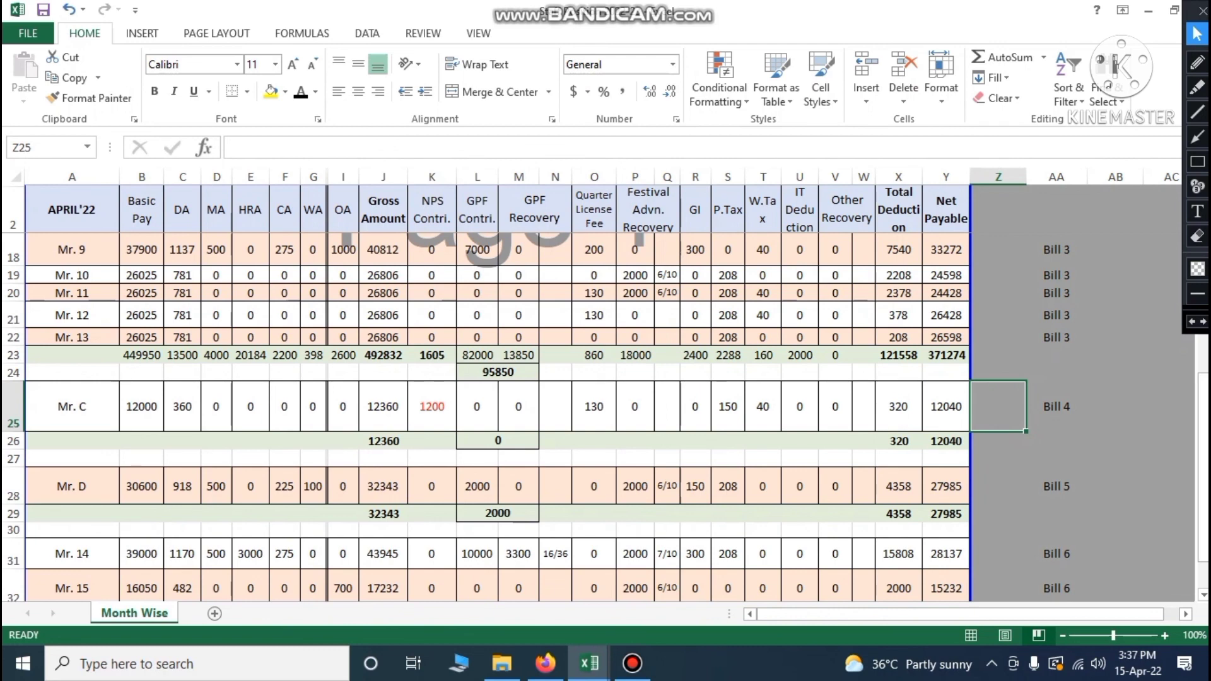
left_click(595, 422)
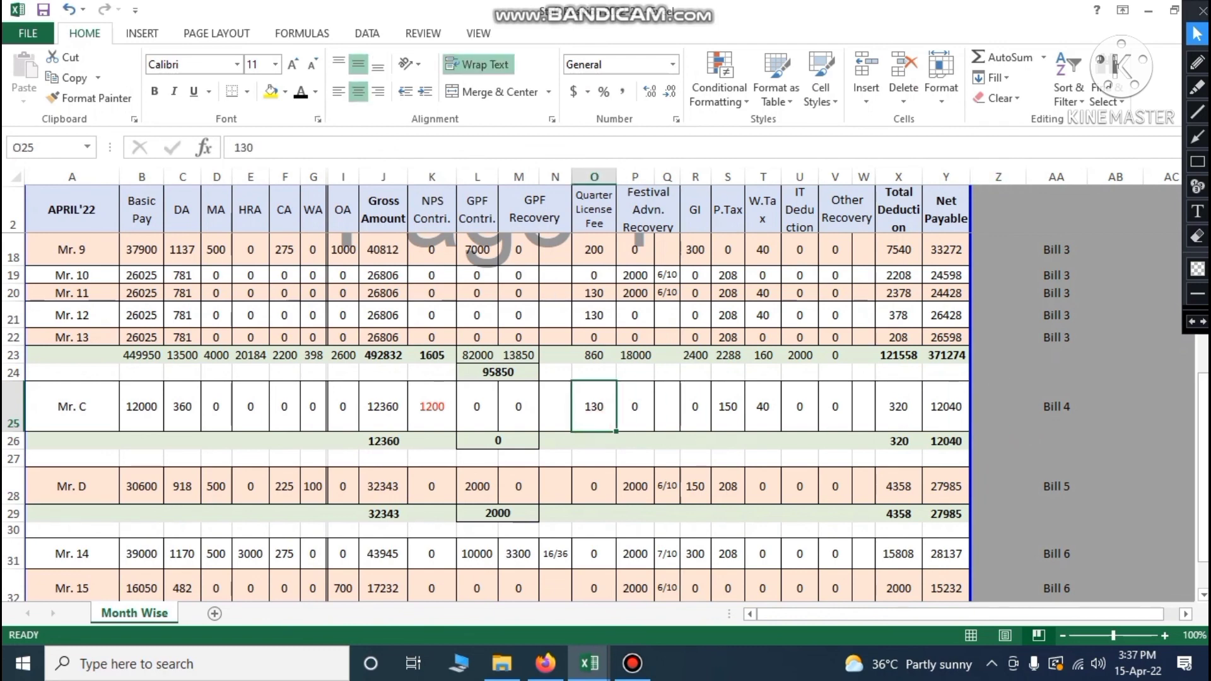
left_click(725, 427)
left_click(764, 416)
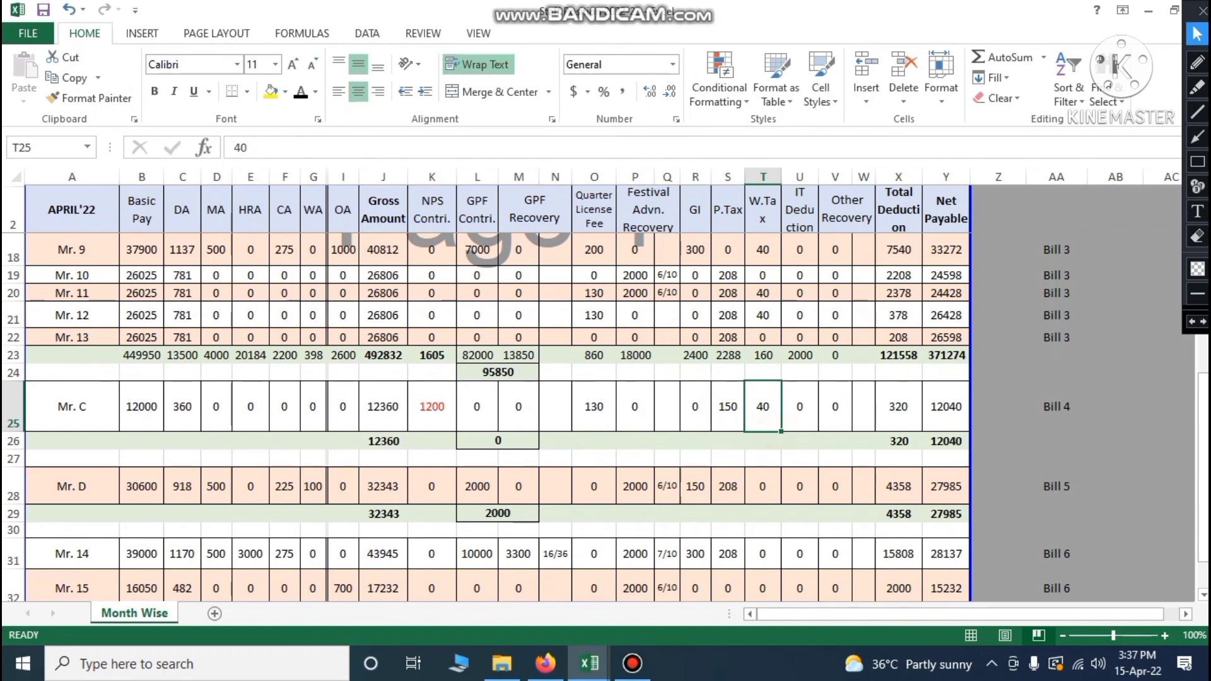
left_click(589, 663)
left_click(780, 584)
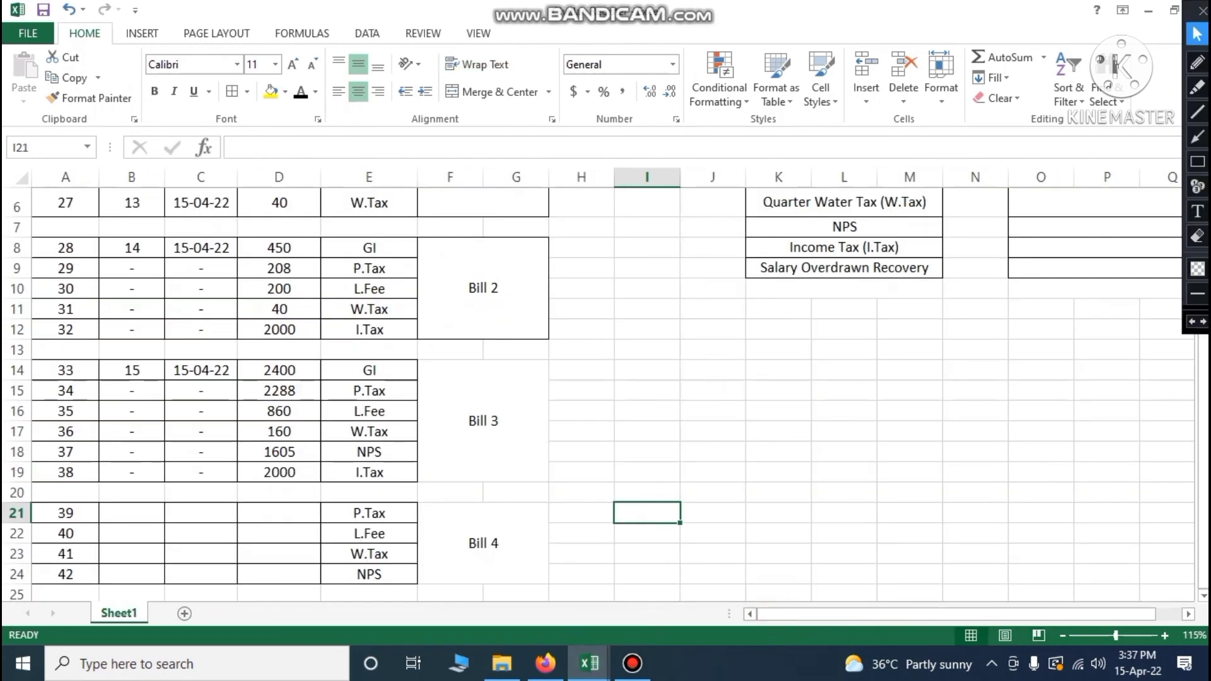
Enter Bill 4 amounts in D21:D24: P.Tax 150, L.Fee 130, W.Tax 40, NPS 1200
left_click(299, 515)
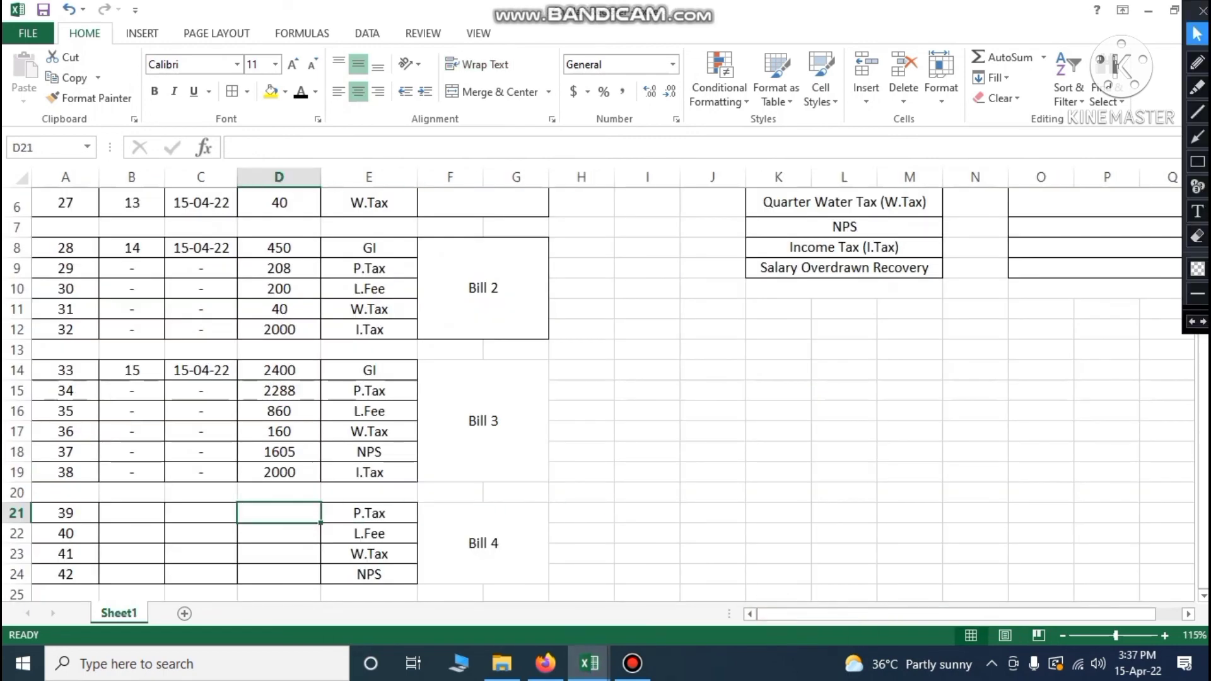
type("150")
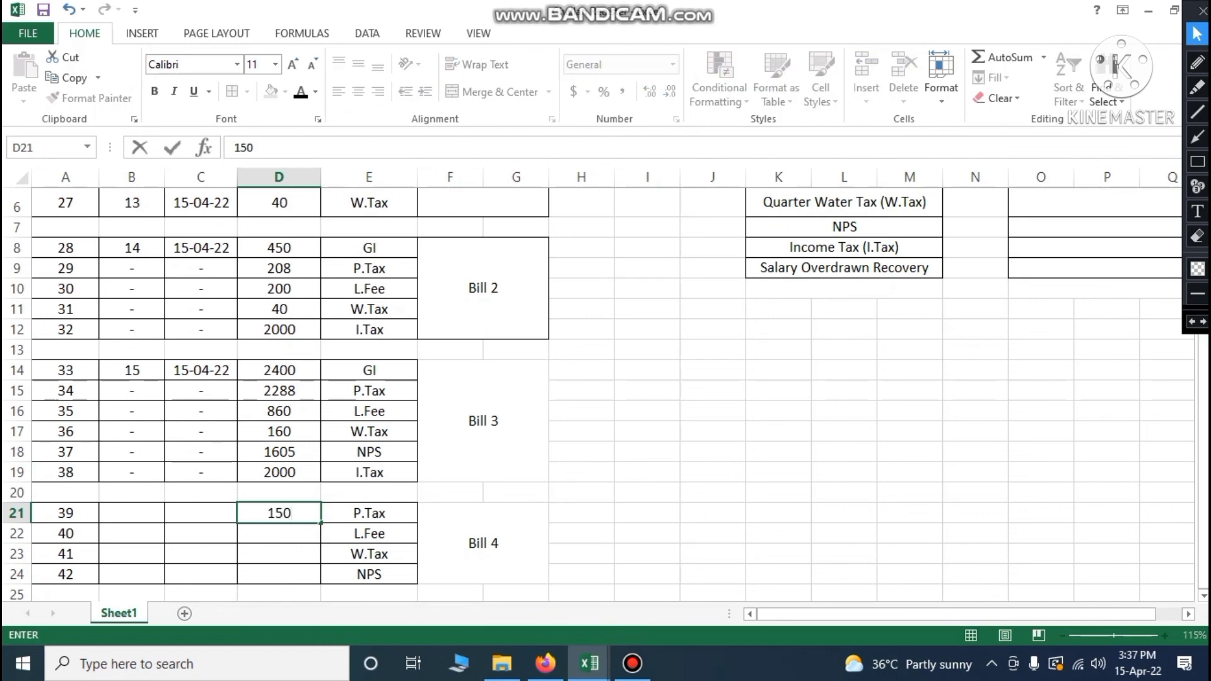
key("Return")
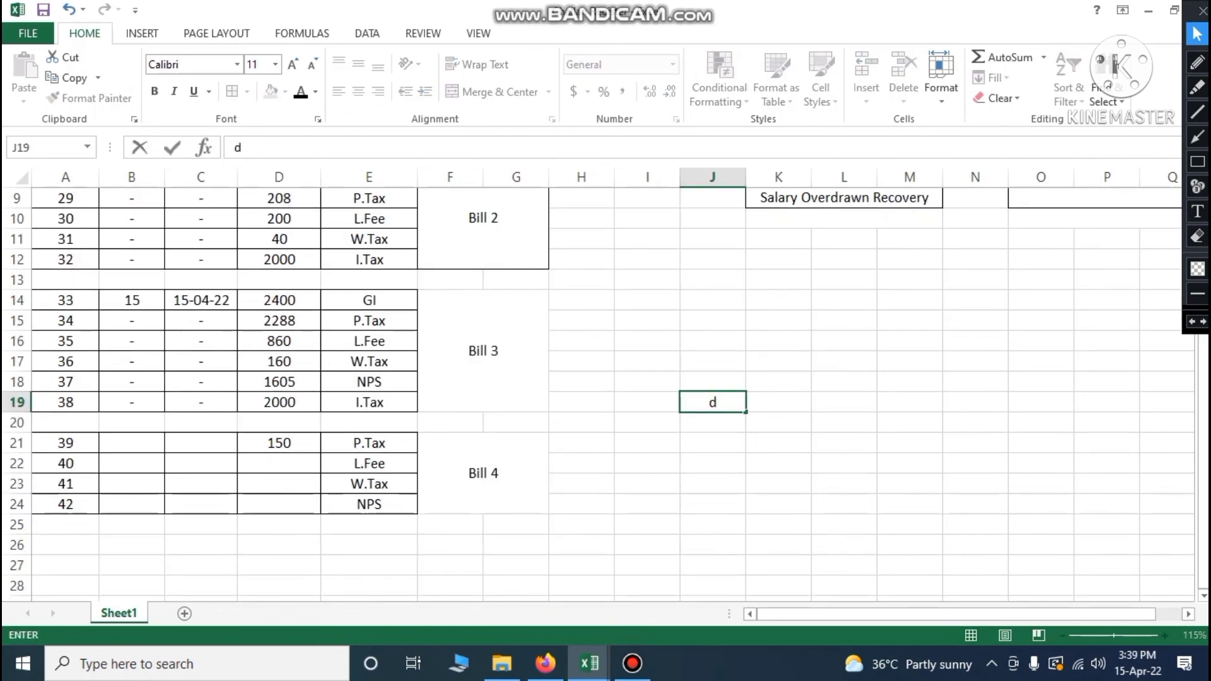
left_click(289, 465)
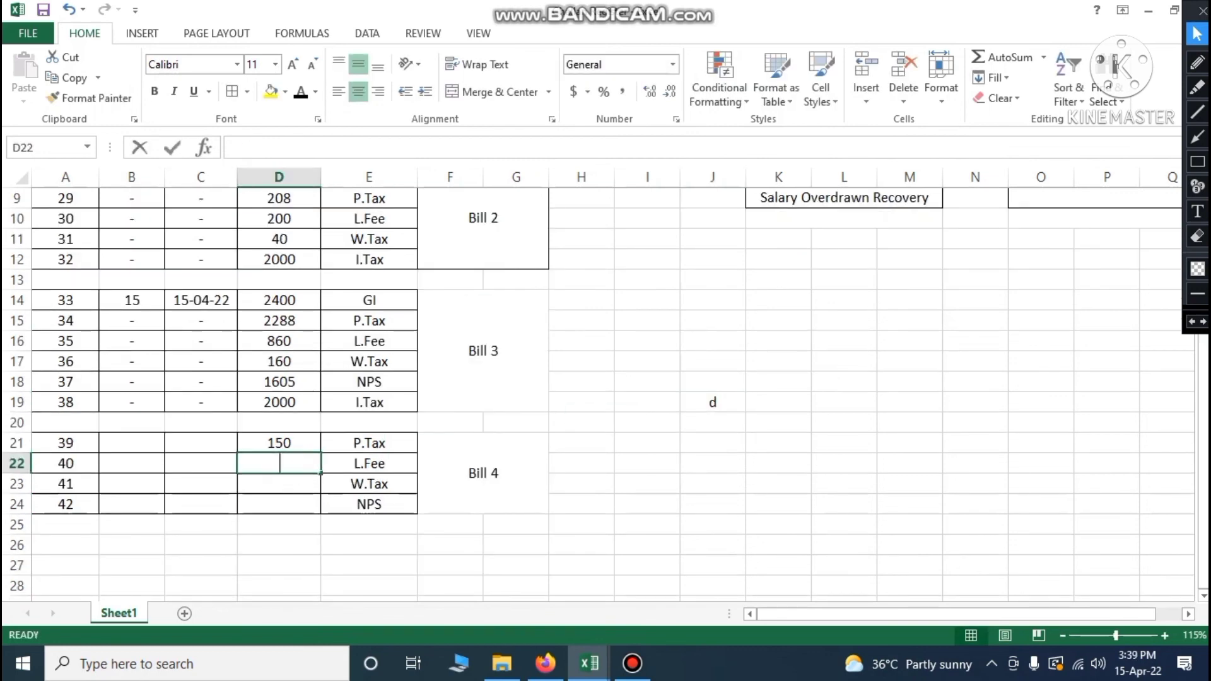
type("130")
key("Return")
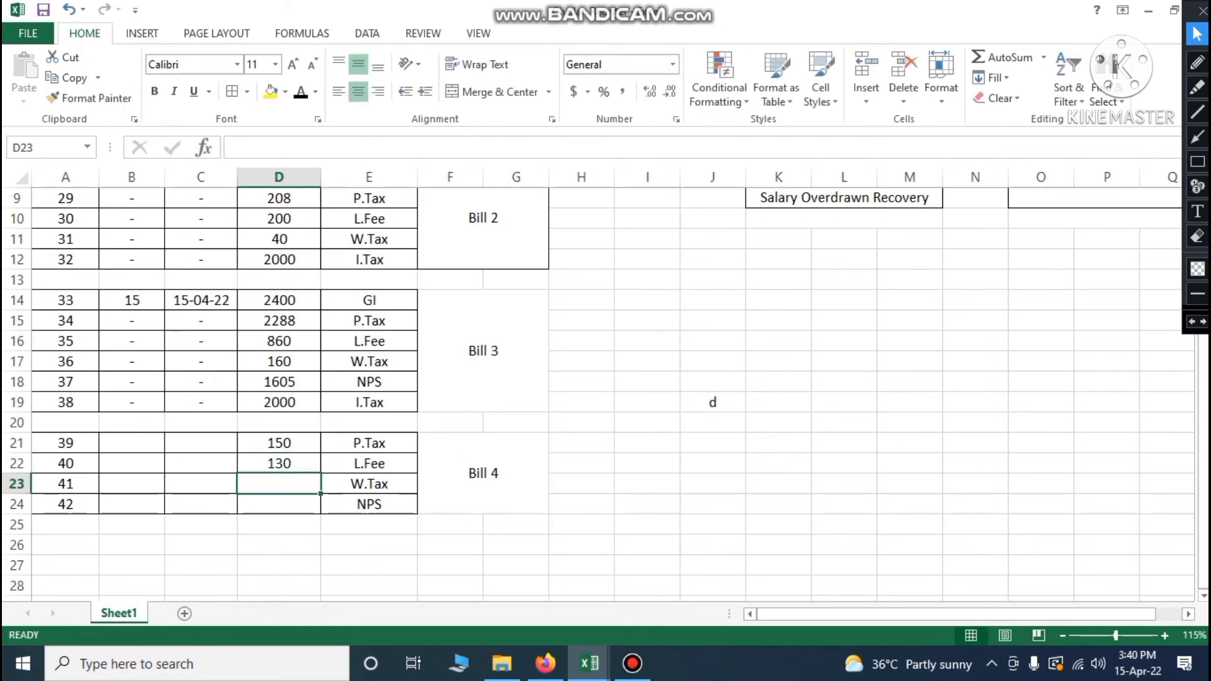
type("40")
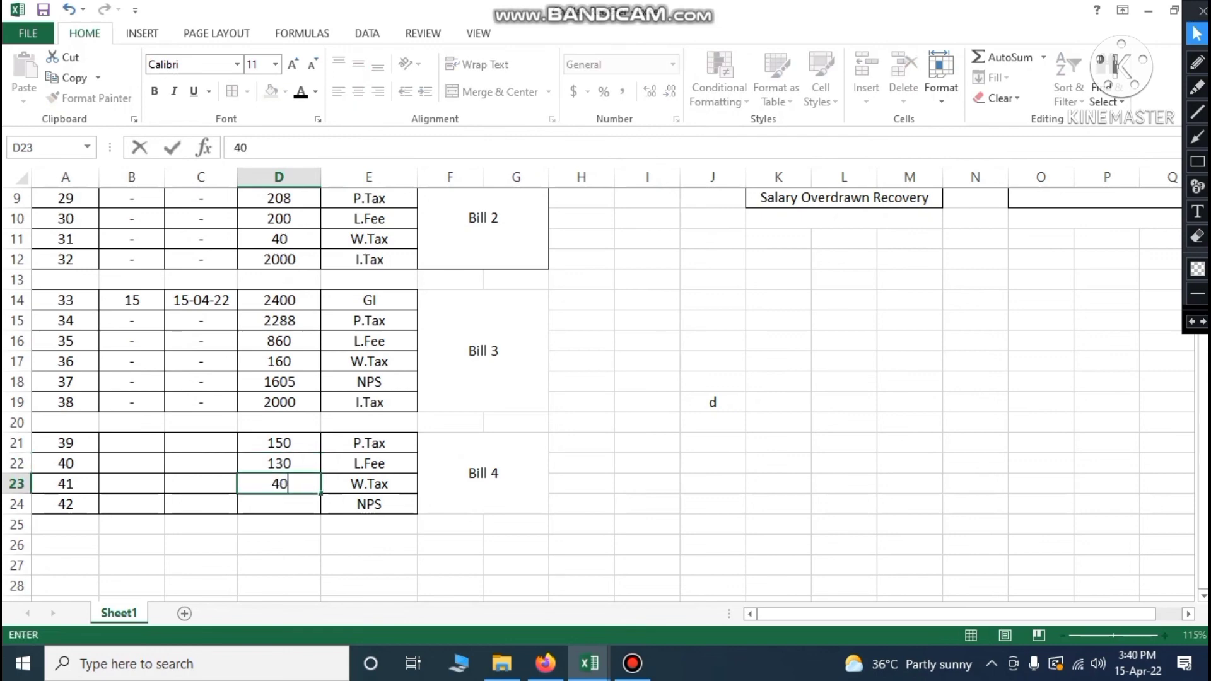
key("Return")
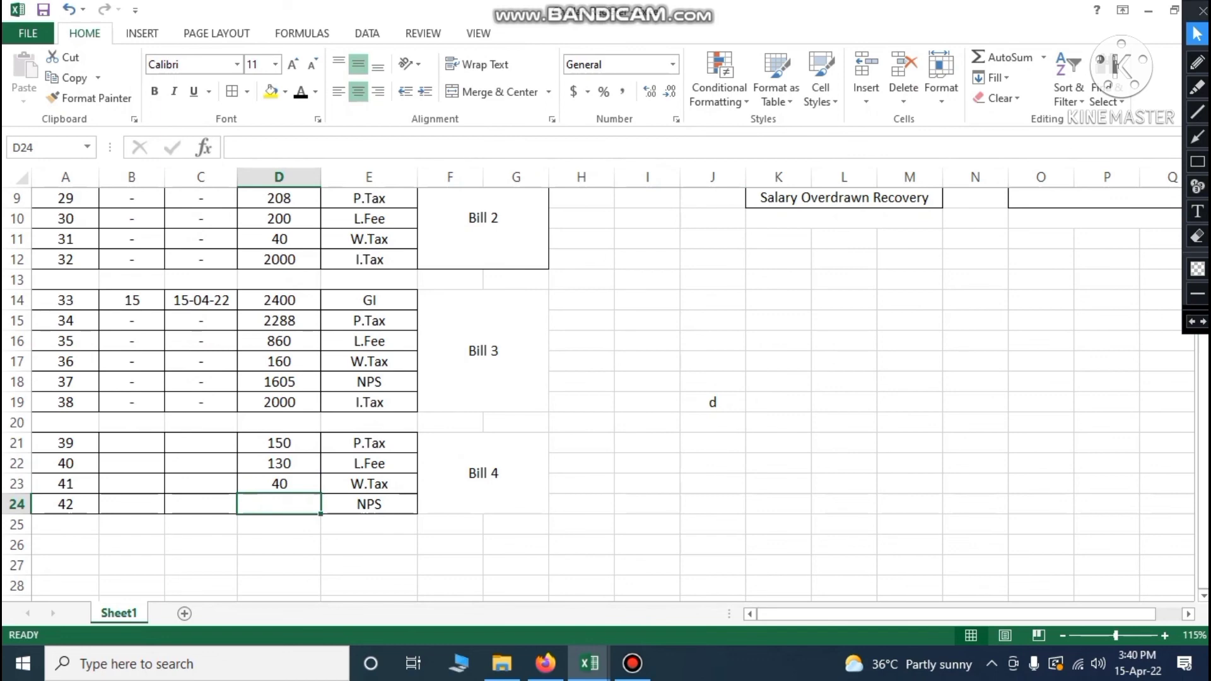
type("1200")
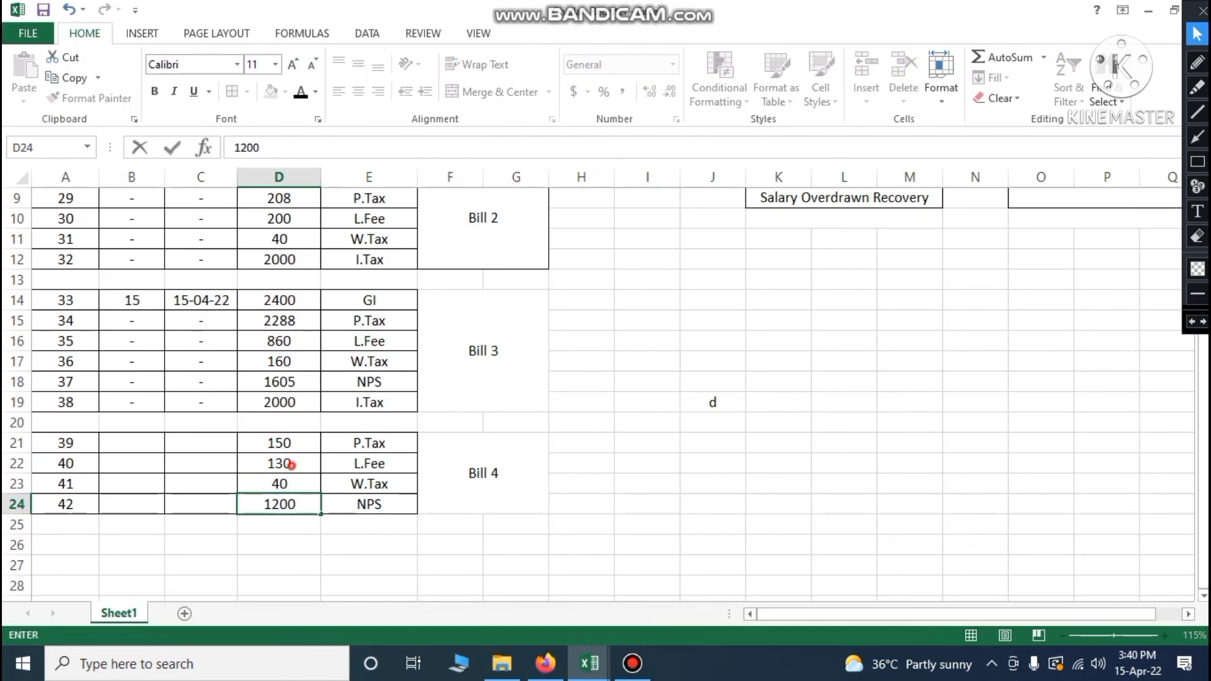
left_click(291, 465)
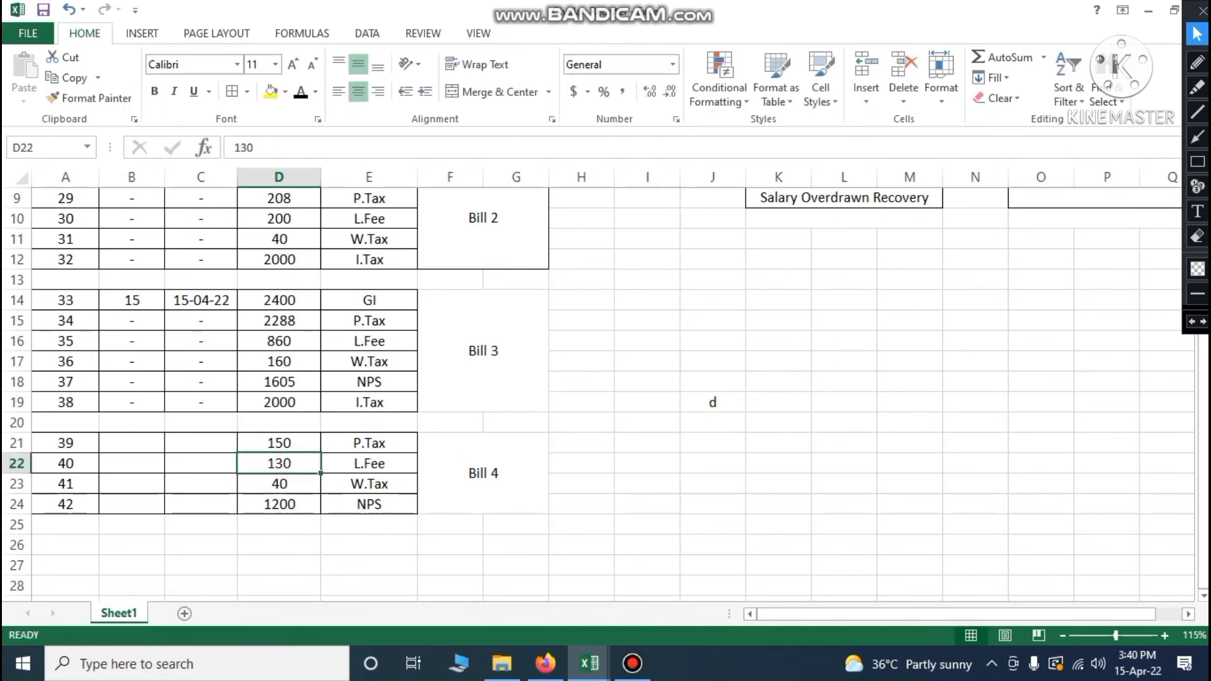
Mark the figures on screen in red, then erase the marks
left_click(1198, 62)
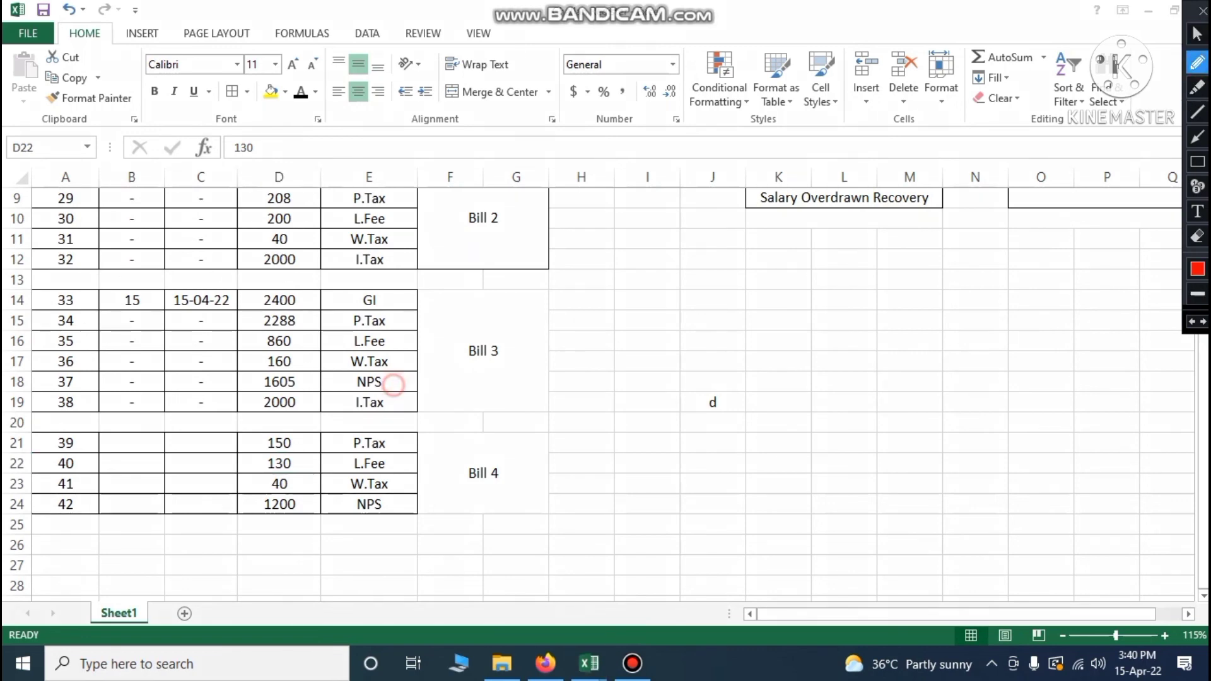
left_click_drag(392, 386, 408, 377)
left_click_drag(396, 504, 420, 506)
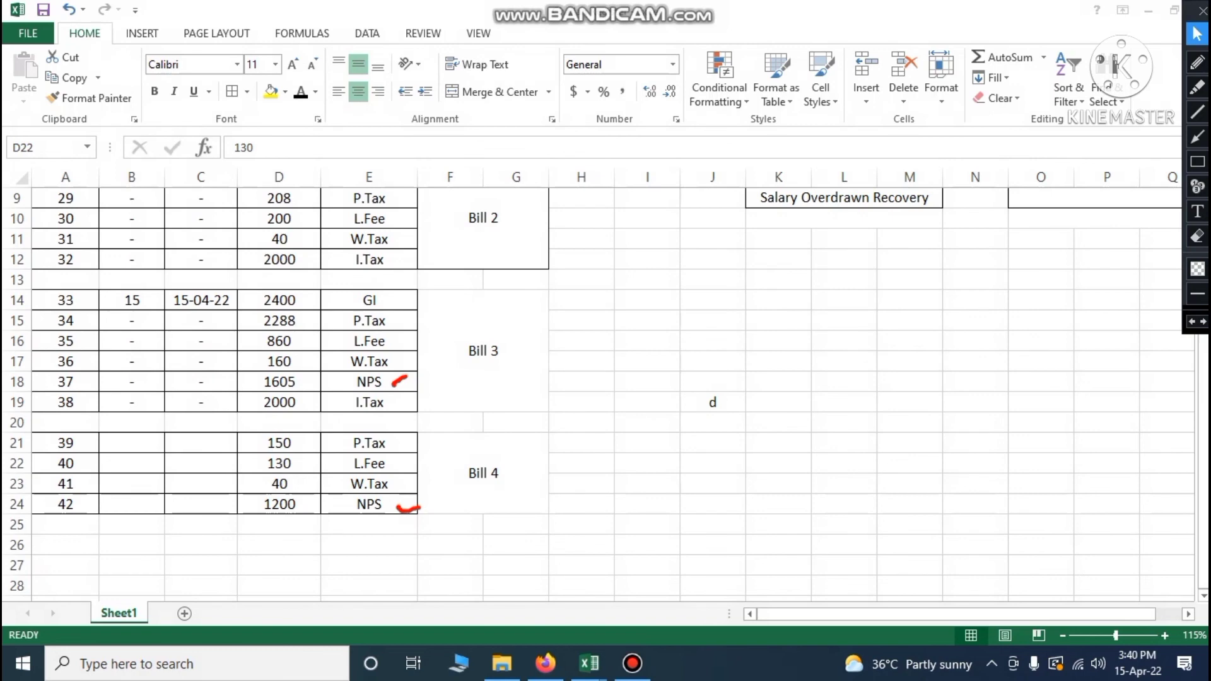
left_click(1192, 322)
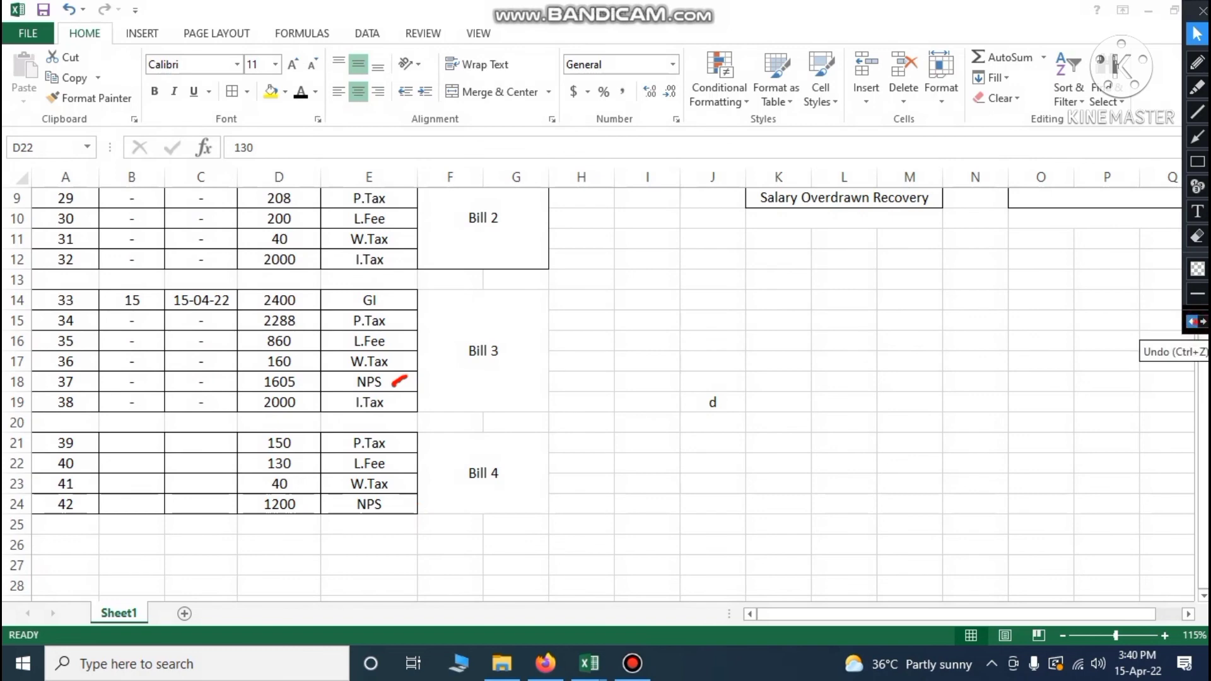
left_click(1192, 322)
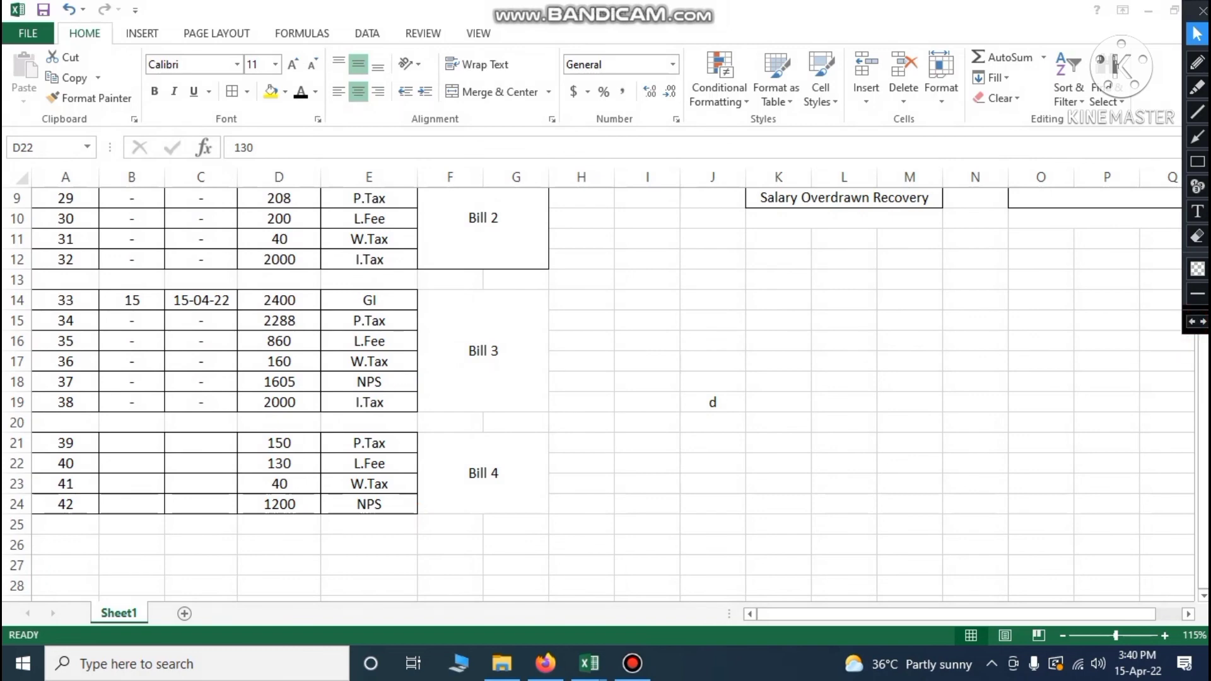
mouse_move(590, 663)
left_click(627, 587)
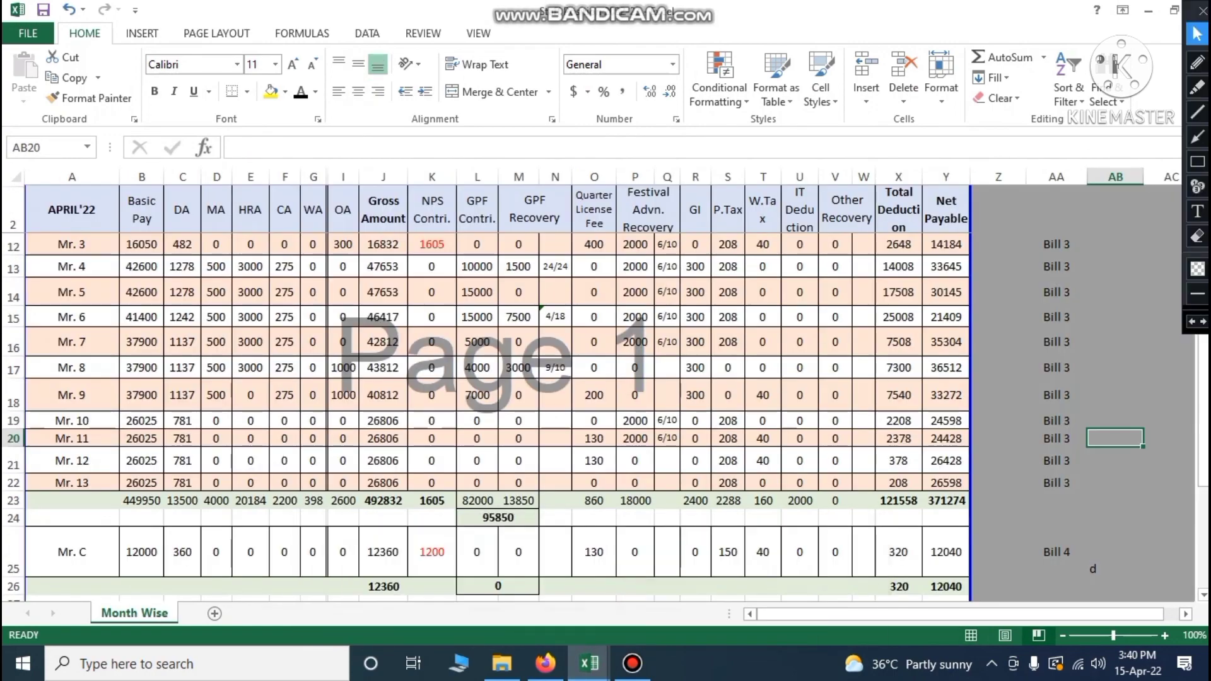
scroll(600, 391, "down", 1)
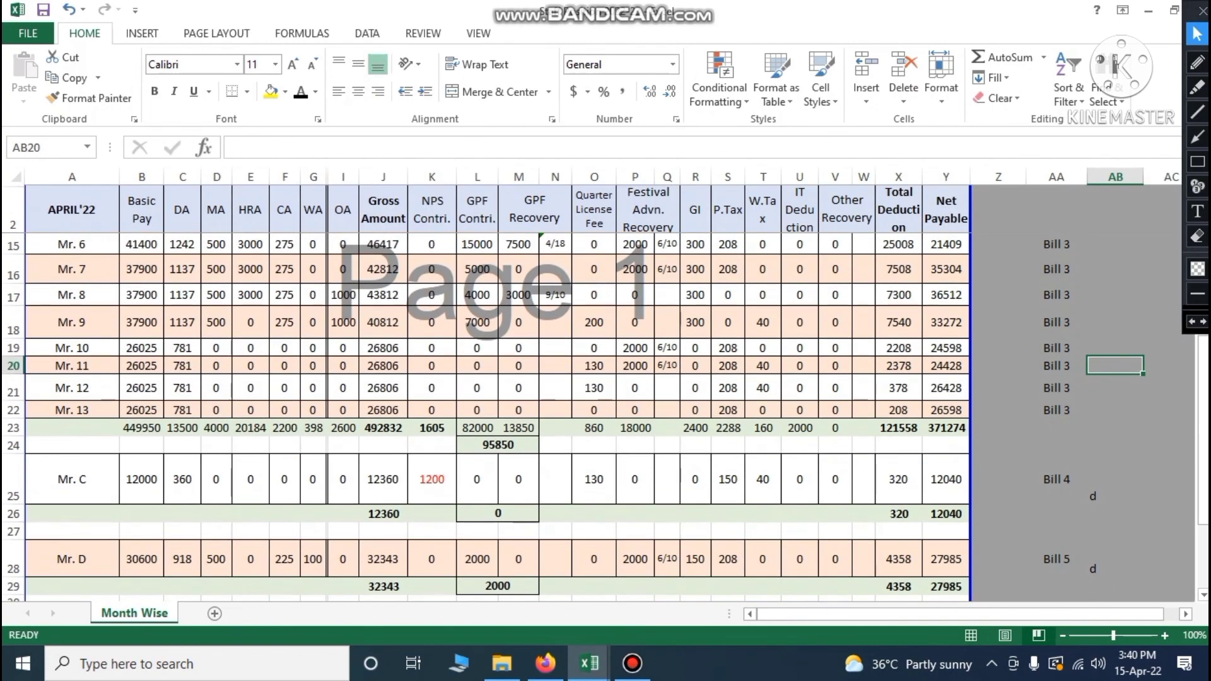
scroll(486, 369, "down", 1)
left_click(14, 489)
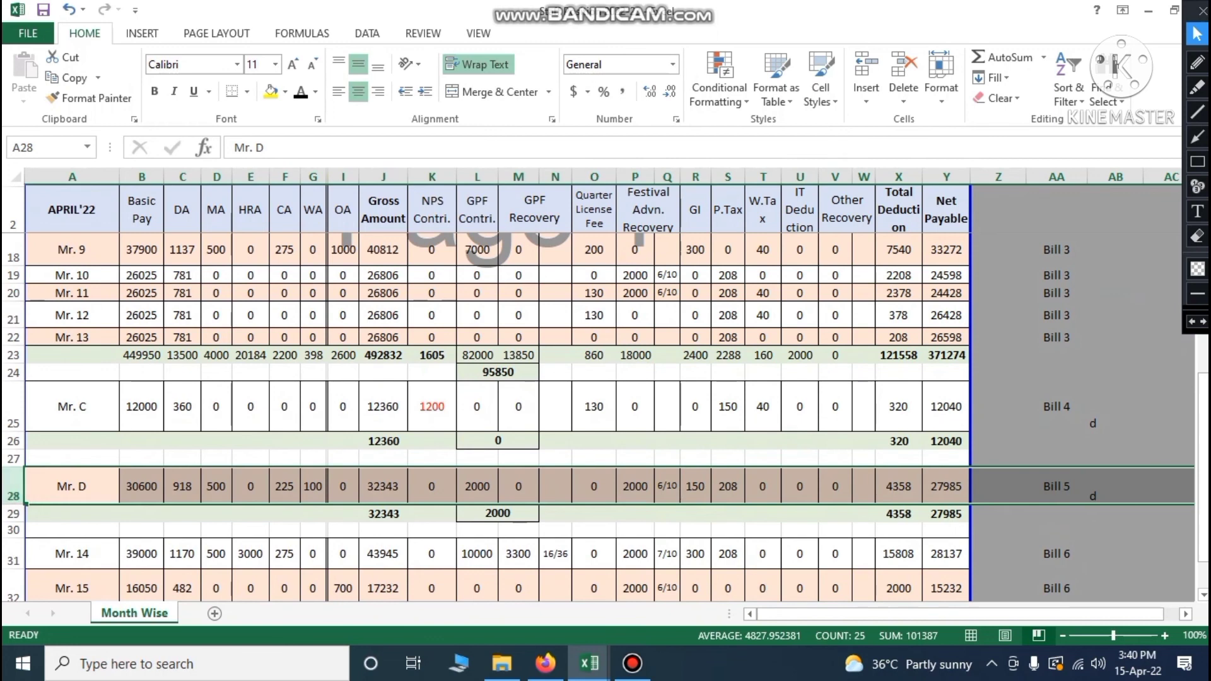
left_click(1197, 62)
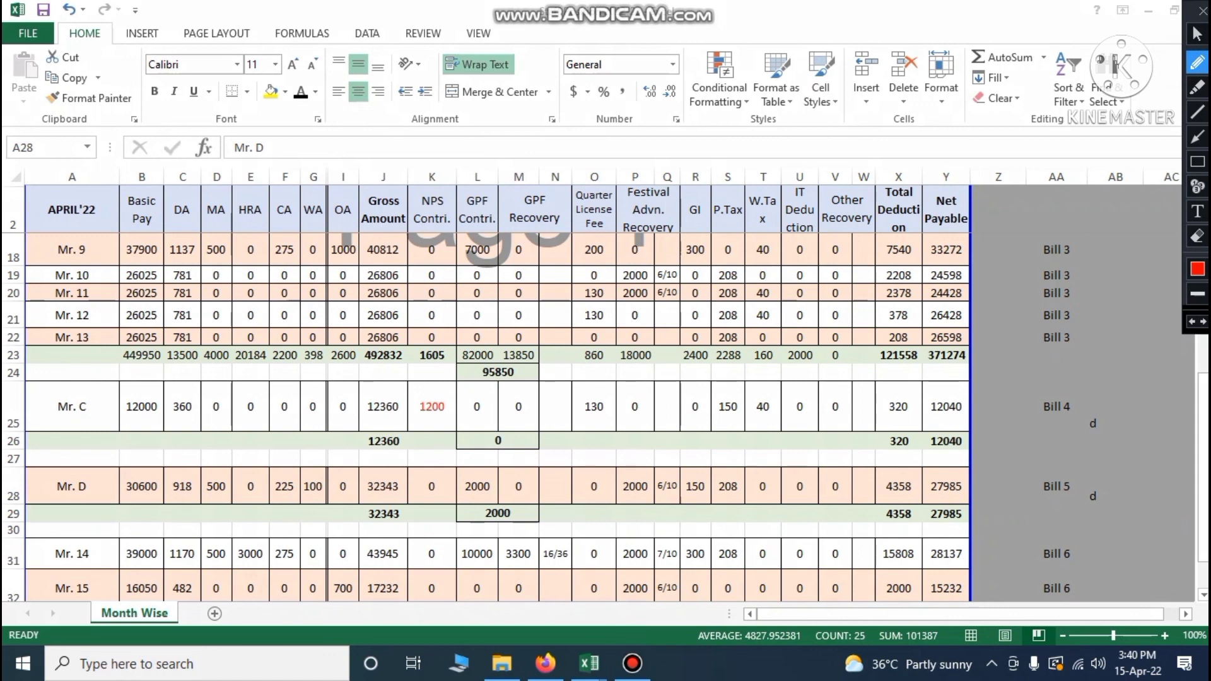
mouse_move(481, 503)
left_mouse_down()
mouse_move(495, 530)
mouse_move(516, 502)
left_mouse_up()
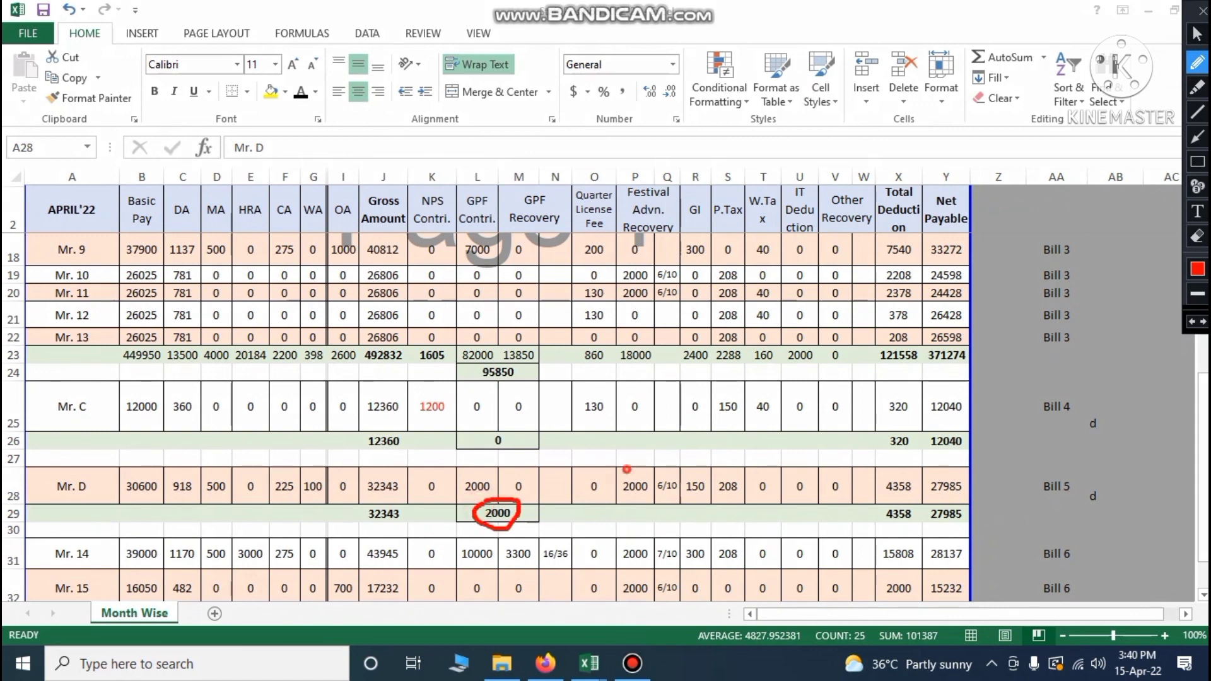
mouse_move(627, 469)
left_mouse_down()
mouse_move(630, 502)
mouse_move(647, 480)
left_mouse_up()
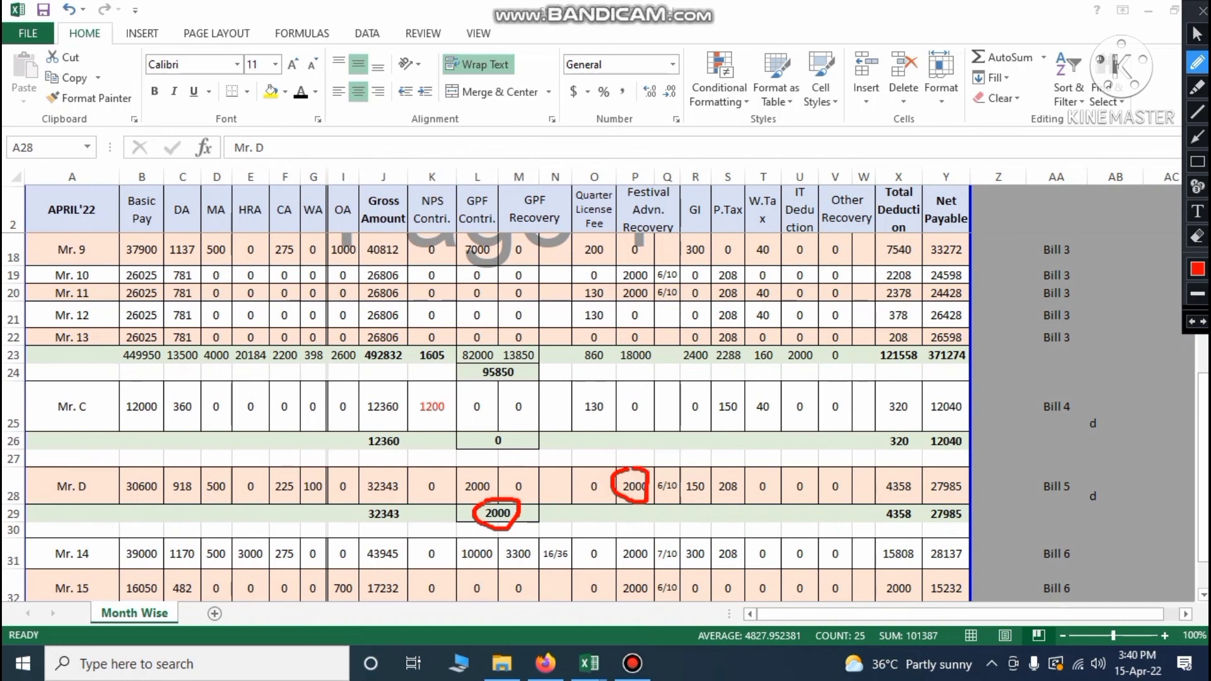
left_click_drag(692, 503, 745, 496)
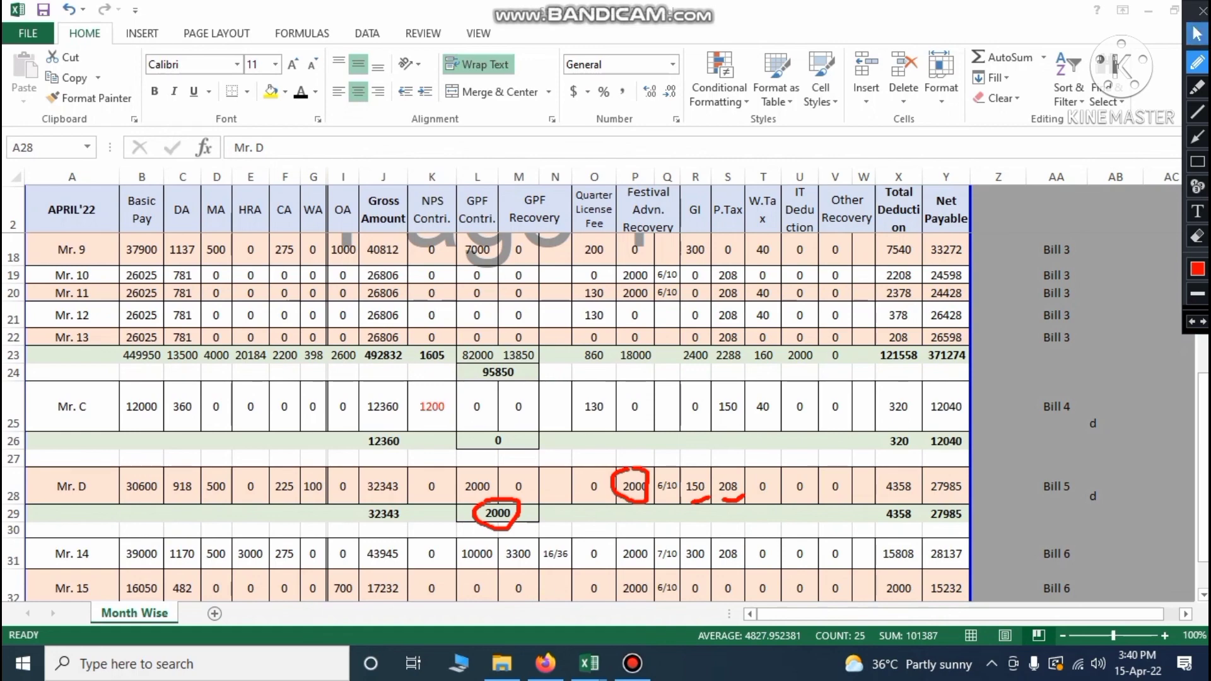
left_click(1197, 34)
mouse_move(589, 663)
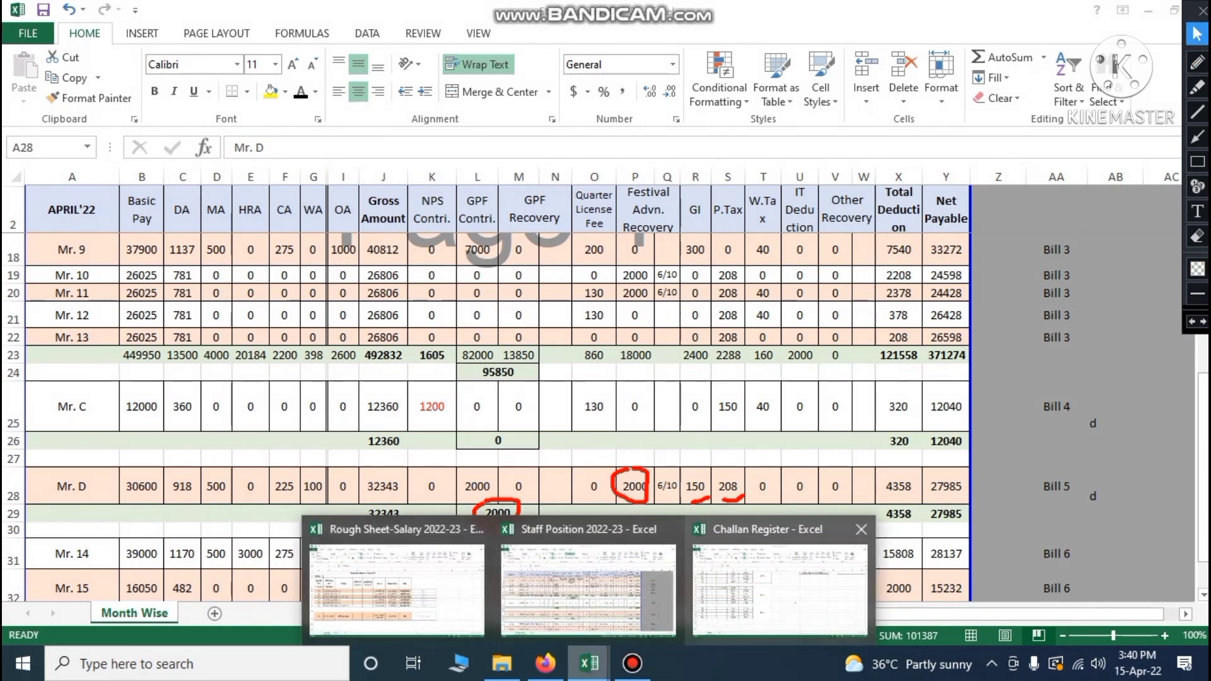
left_click(788, 587)
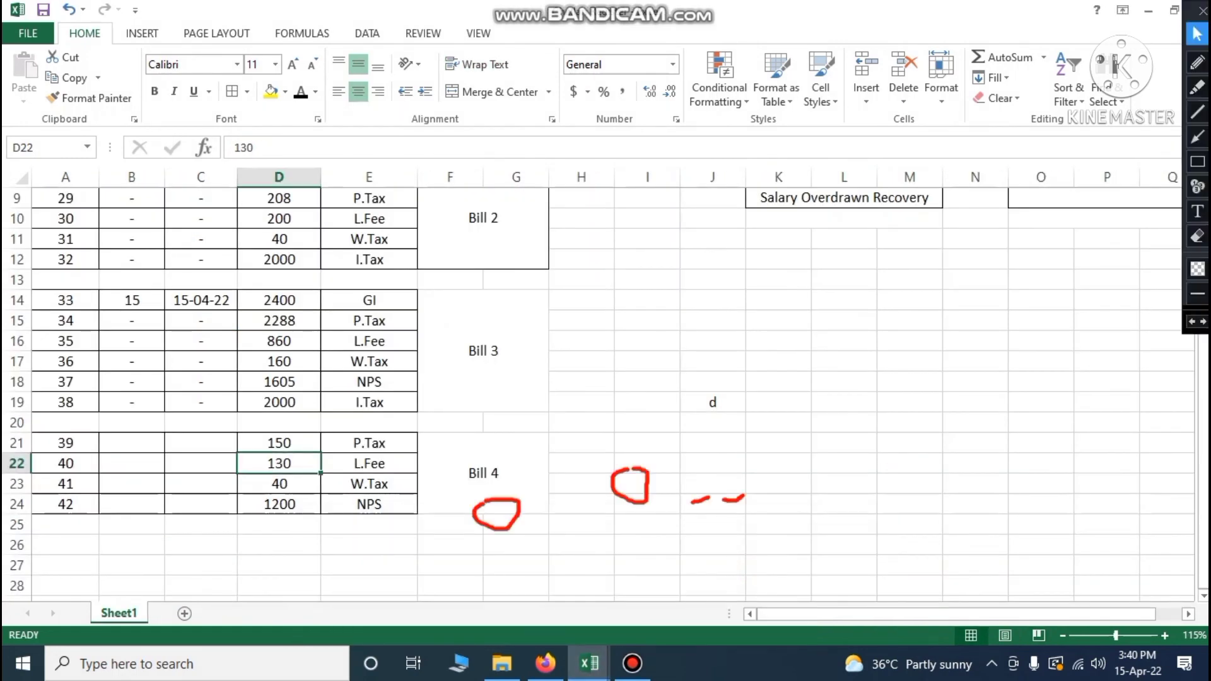
Copy the GI and P.Tax labels from E14:E15 into E26:E27
left_click(279, 545)
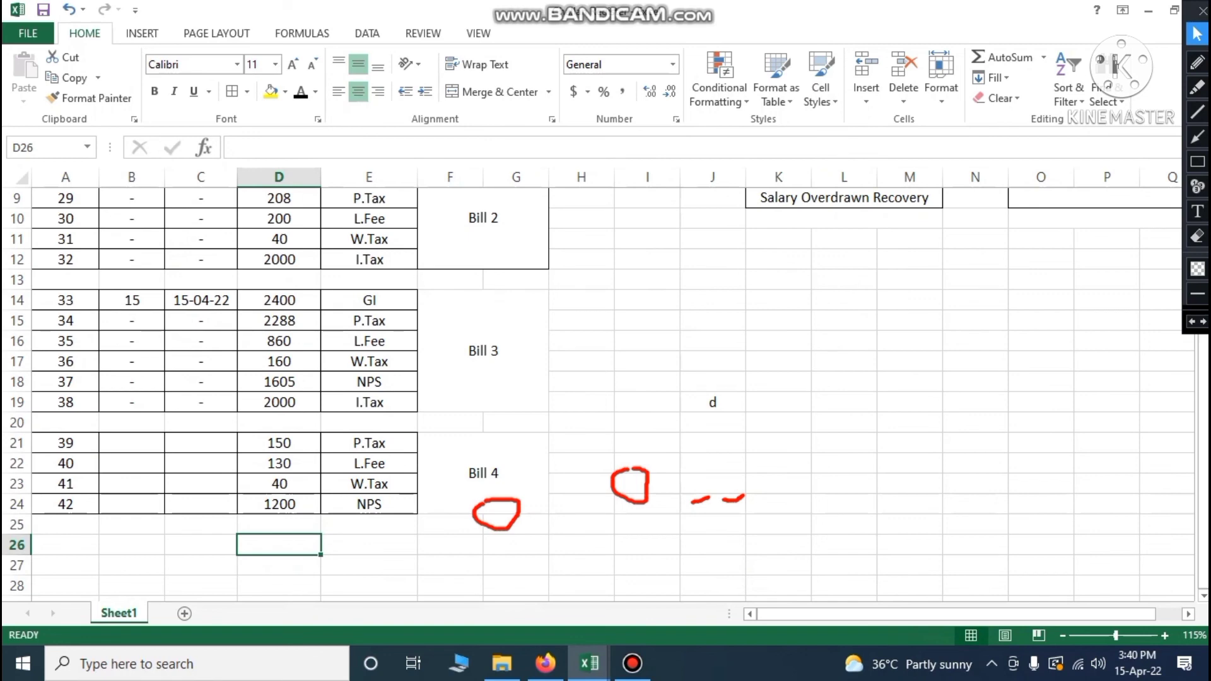
left_click_drag(370, 301, 371, 318)
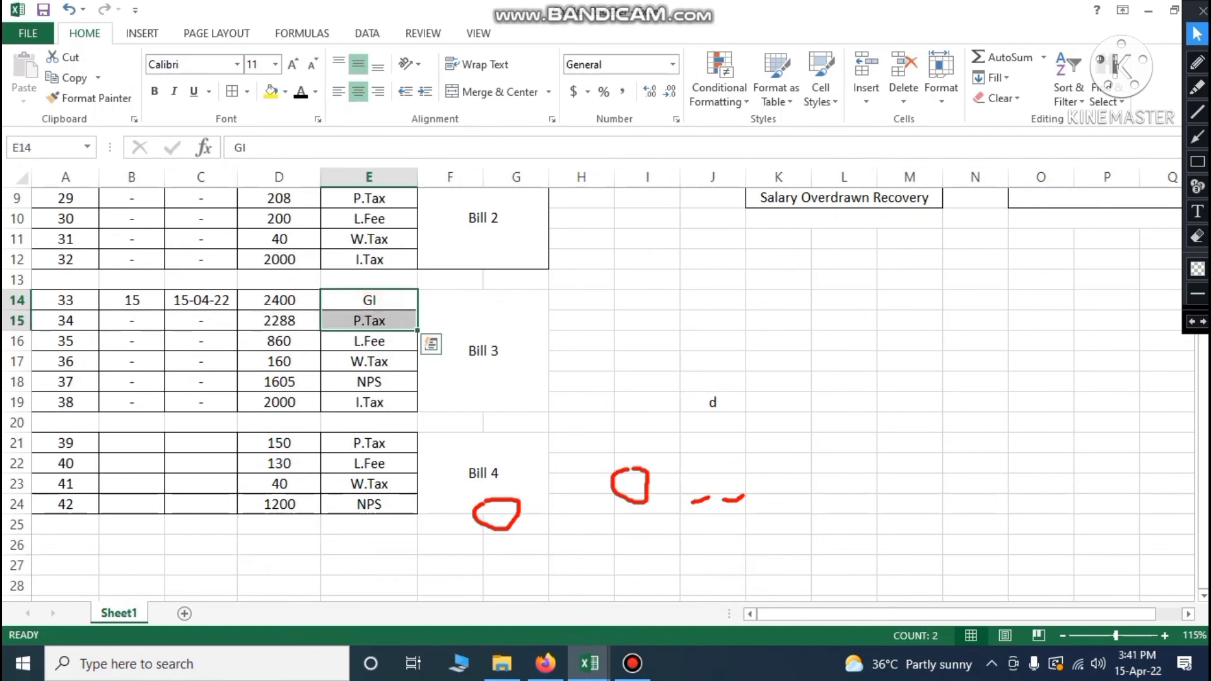
key("ctrl+c")
left_click(360, 544)
key("ctrl+v")
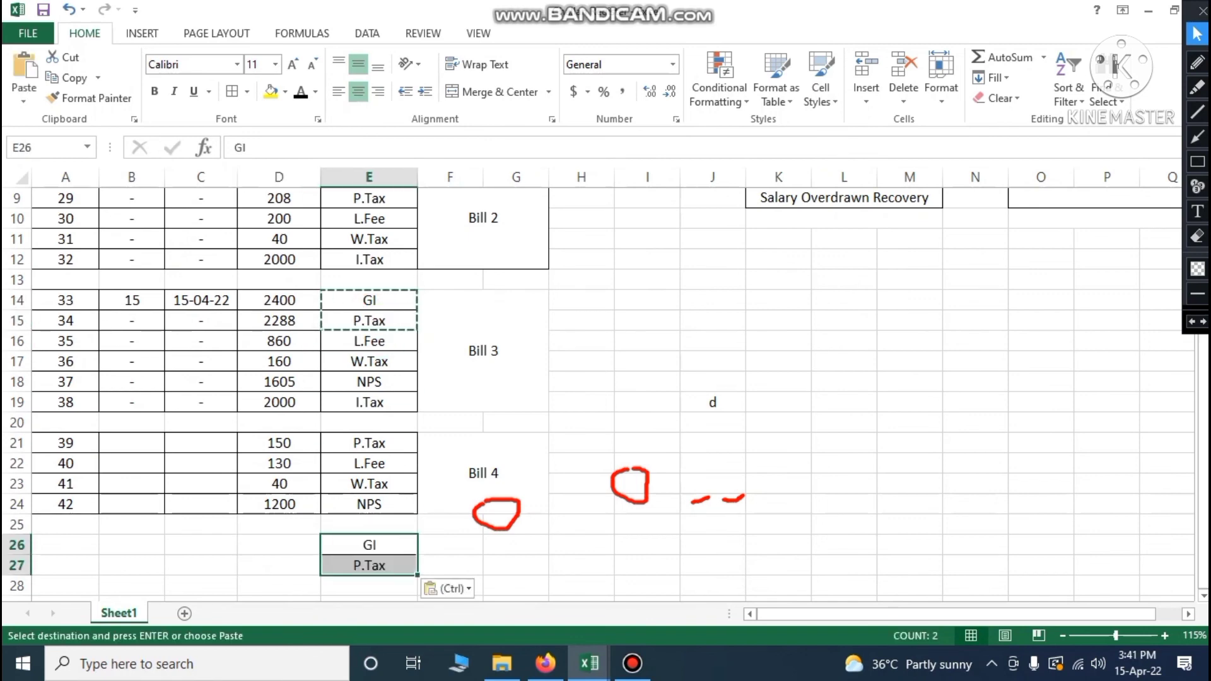
left_click(1194, 322)
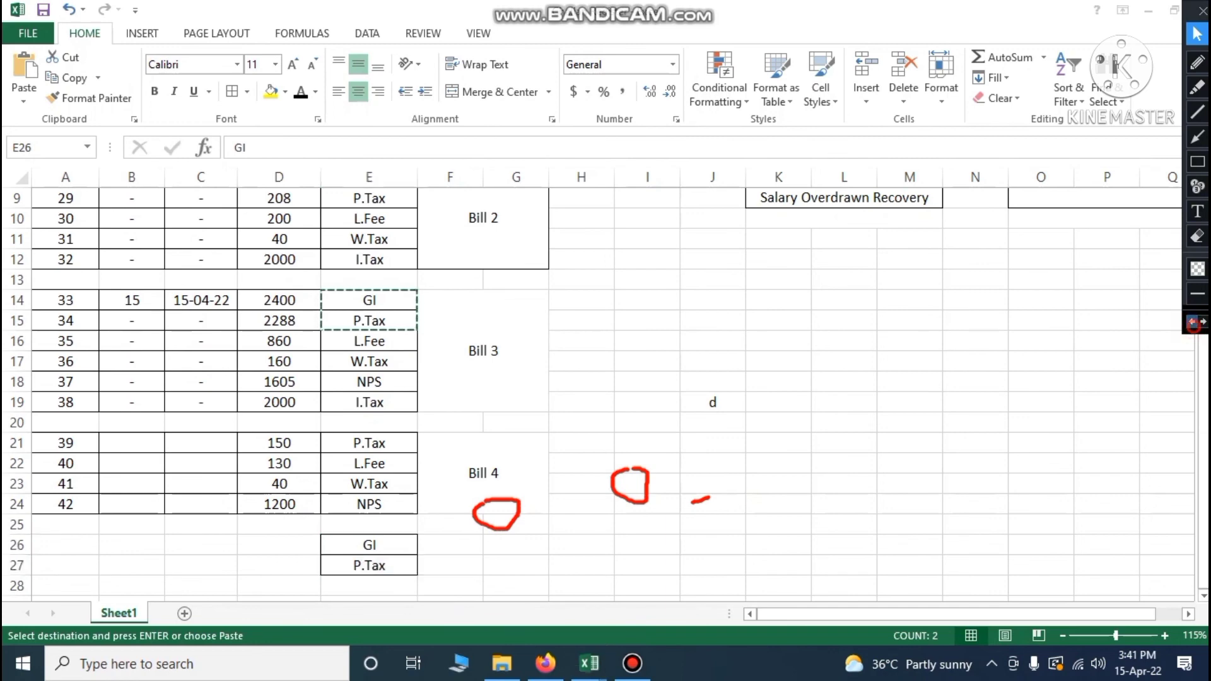
left_click(1194, 322)
left_click(1195, 321)
Enter GI 150 and P.Tax 208 in D26:D27
left_click(293, 544)
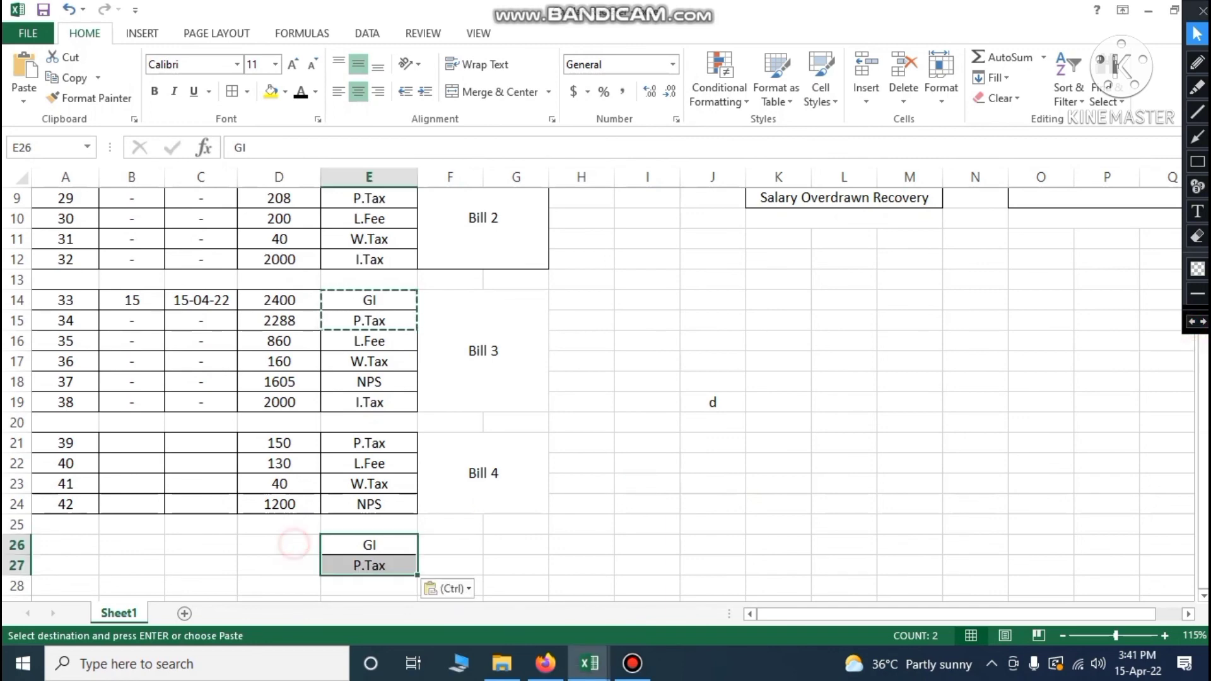
left_click(294, 544)
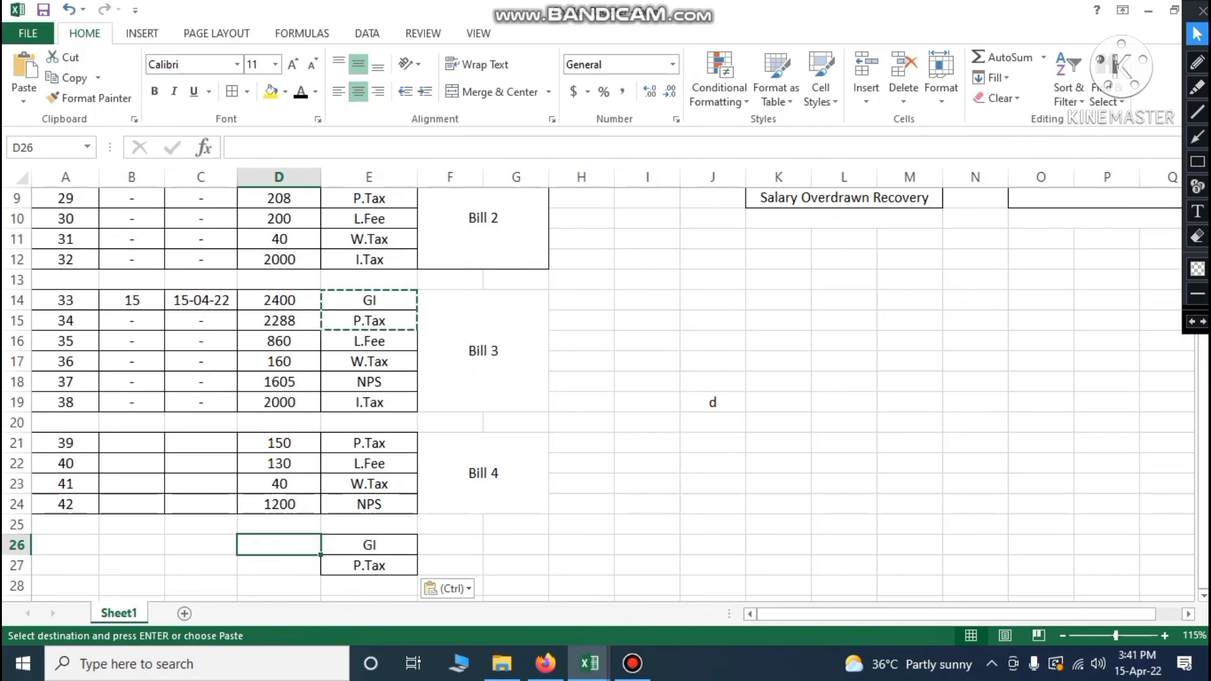
type("150")
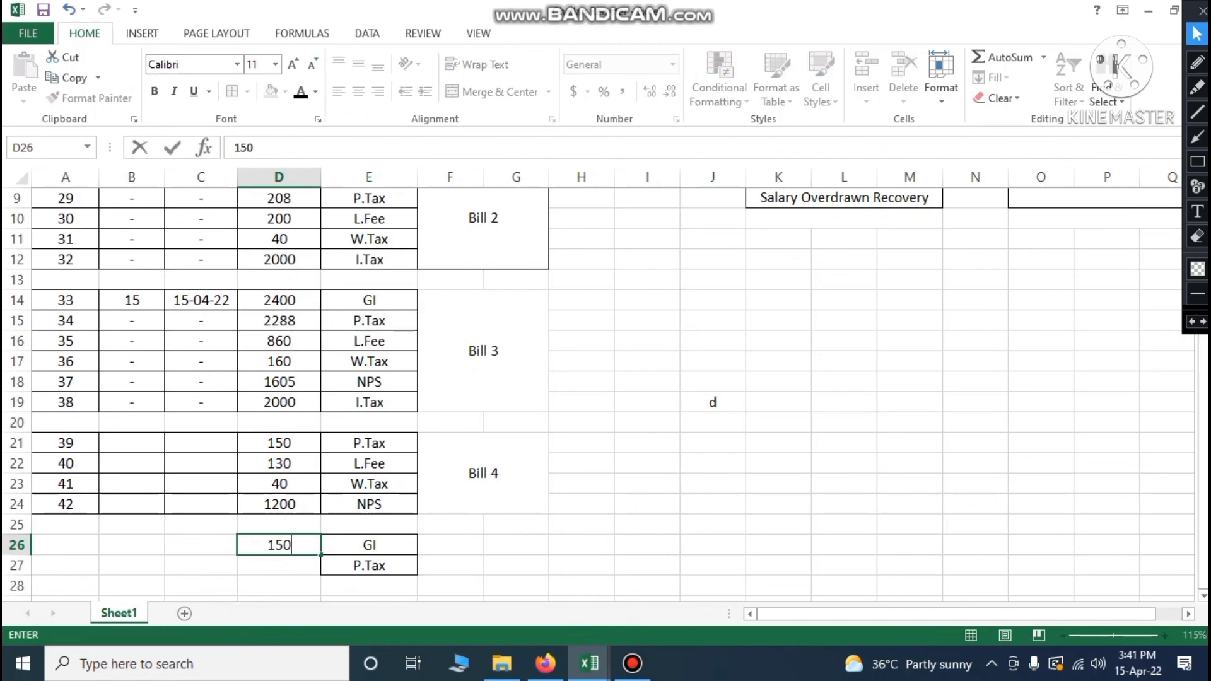
key("Return")
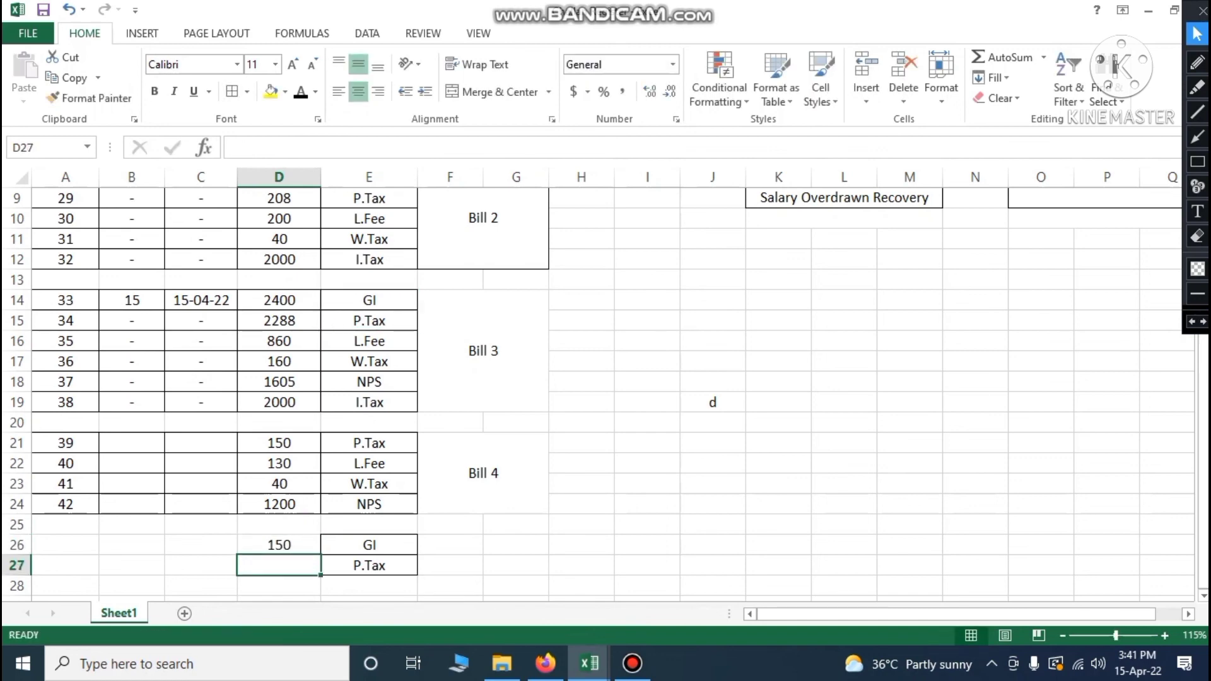
type("208")
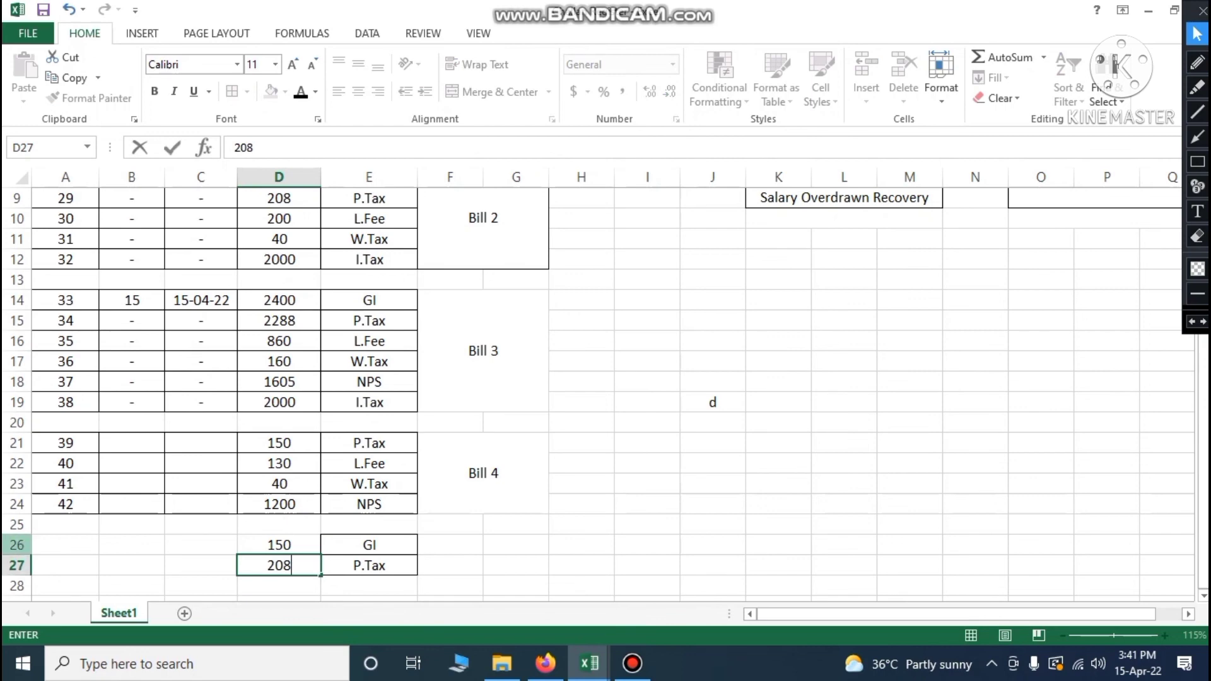
left_click(60, 545)
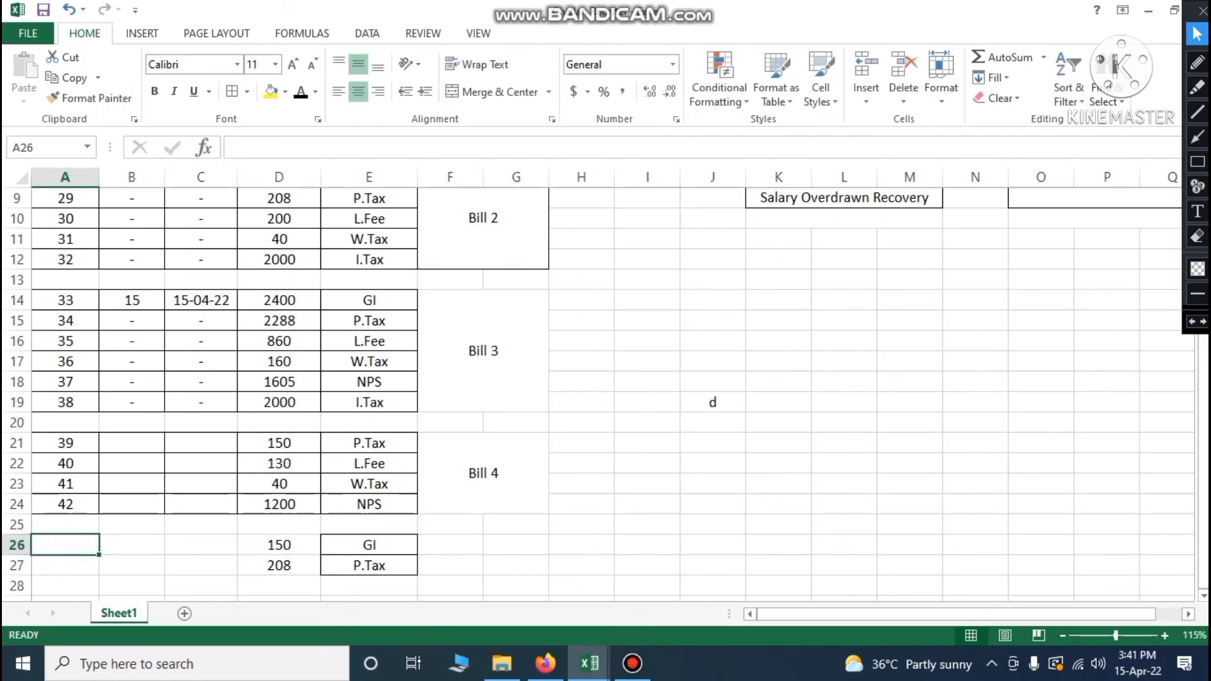
Number rows 26–27 as 43 and 44 and label merged F26:G27 'Bill 5'
type("43")
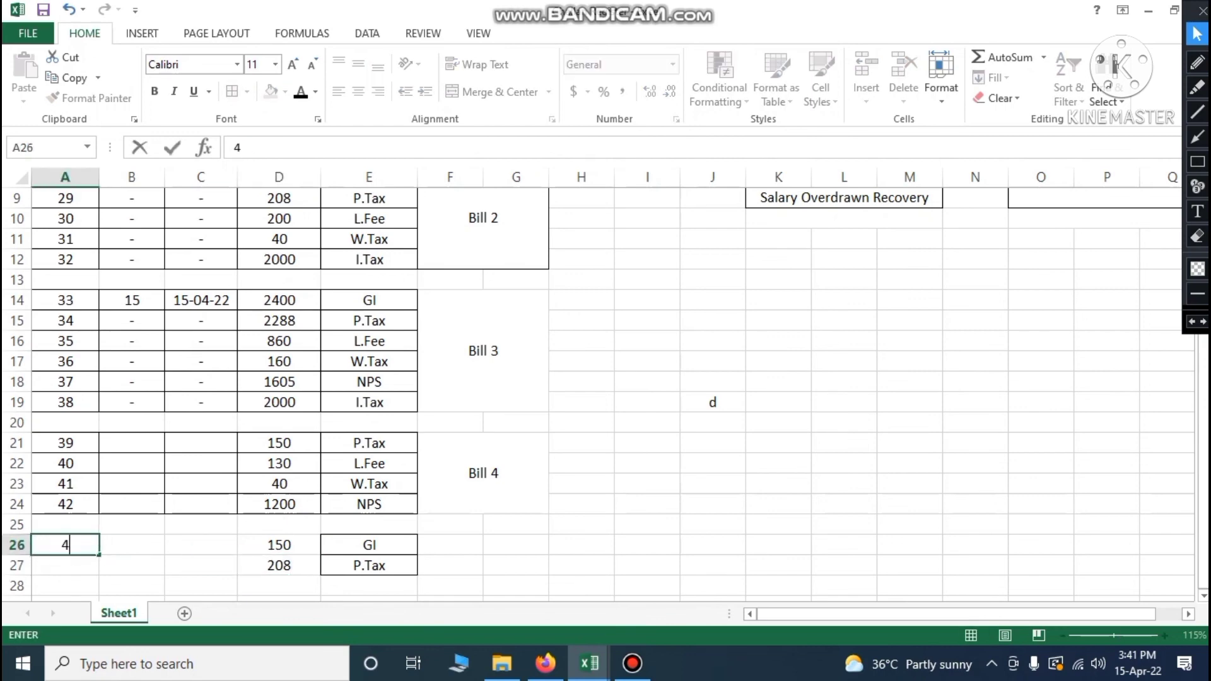
key("Return")
type("44")
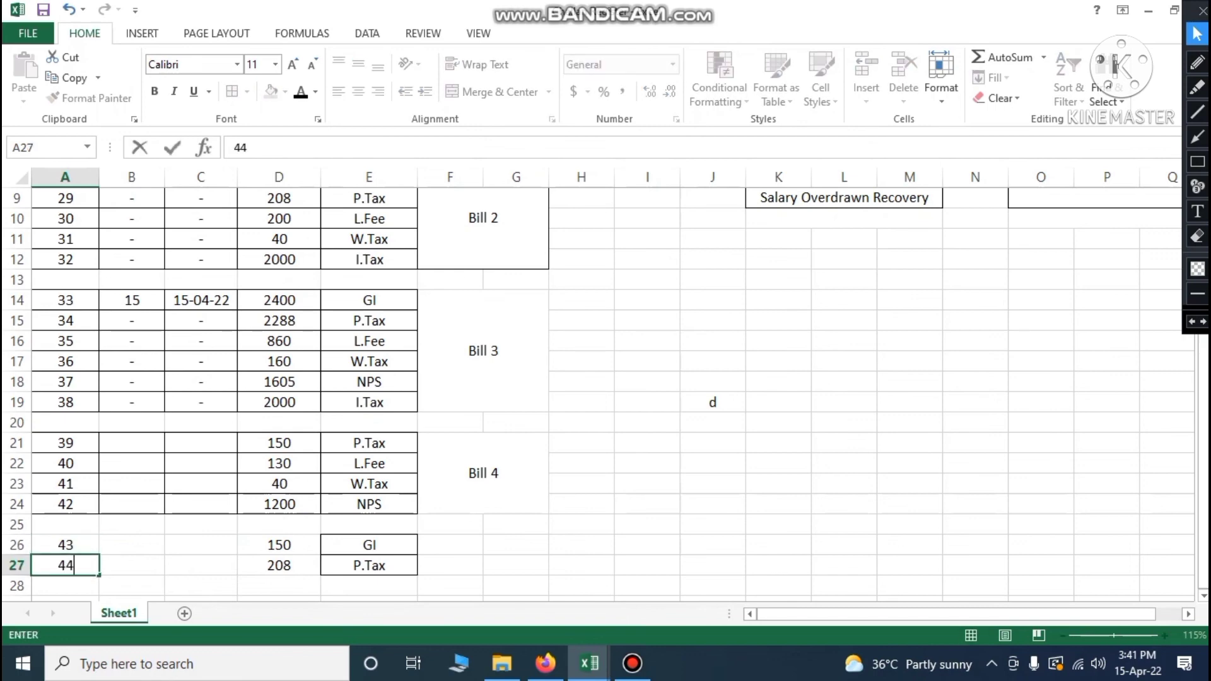
left_click_drag(66, 545, 369, 565)
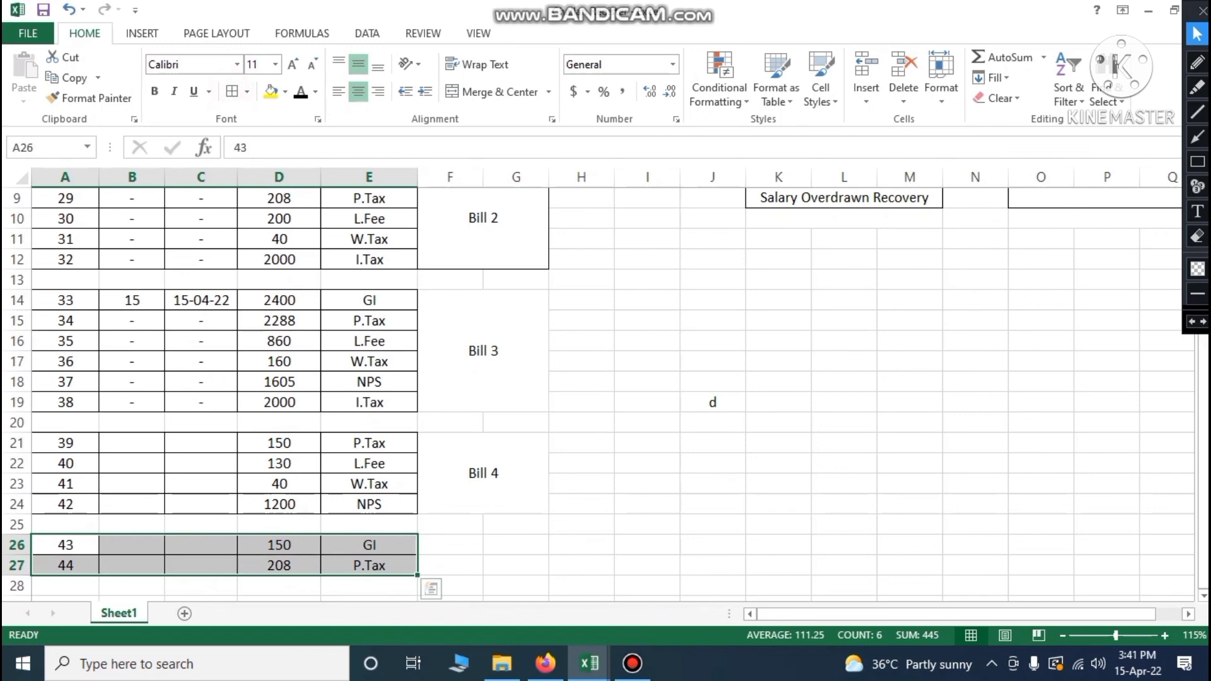
left_click_drag(450, 545, 516, 565)
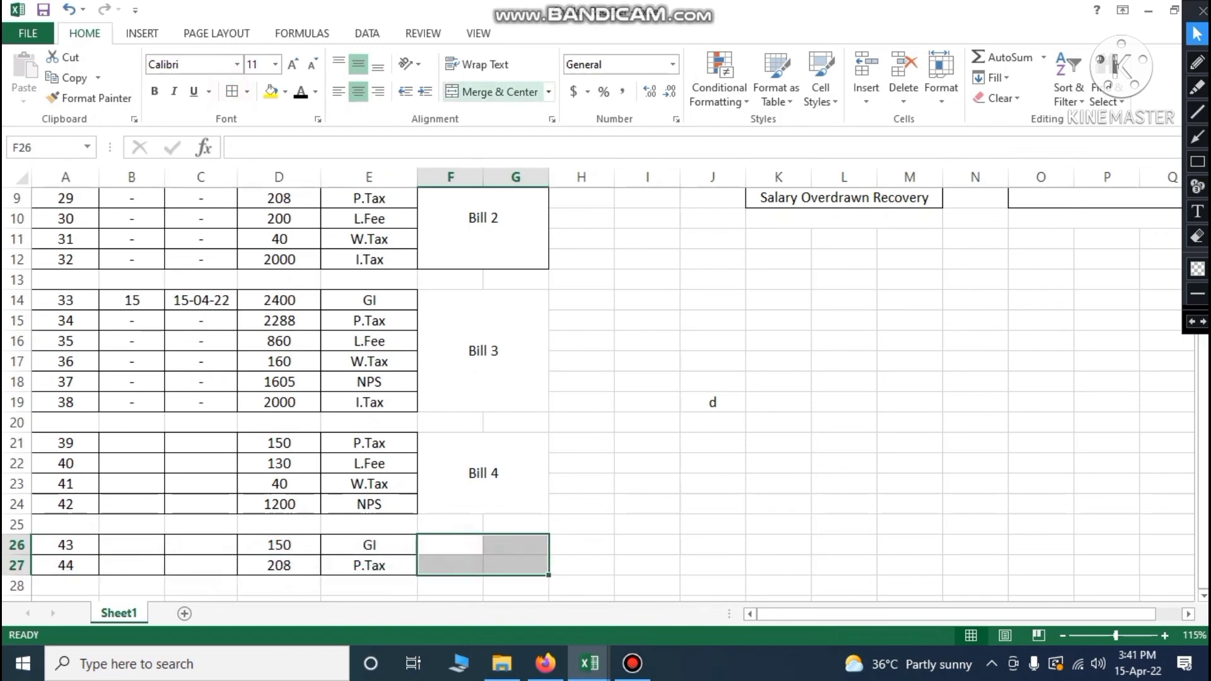
left_click(492, 92)
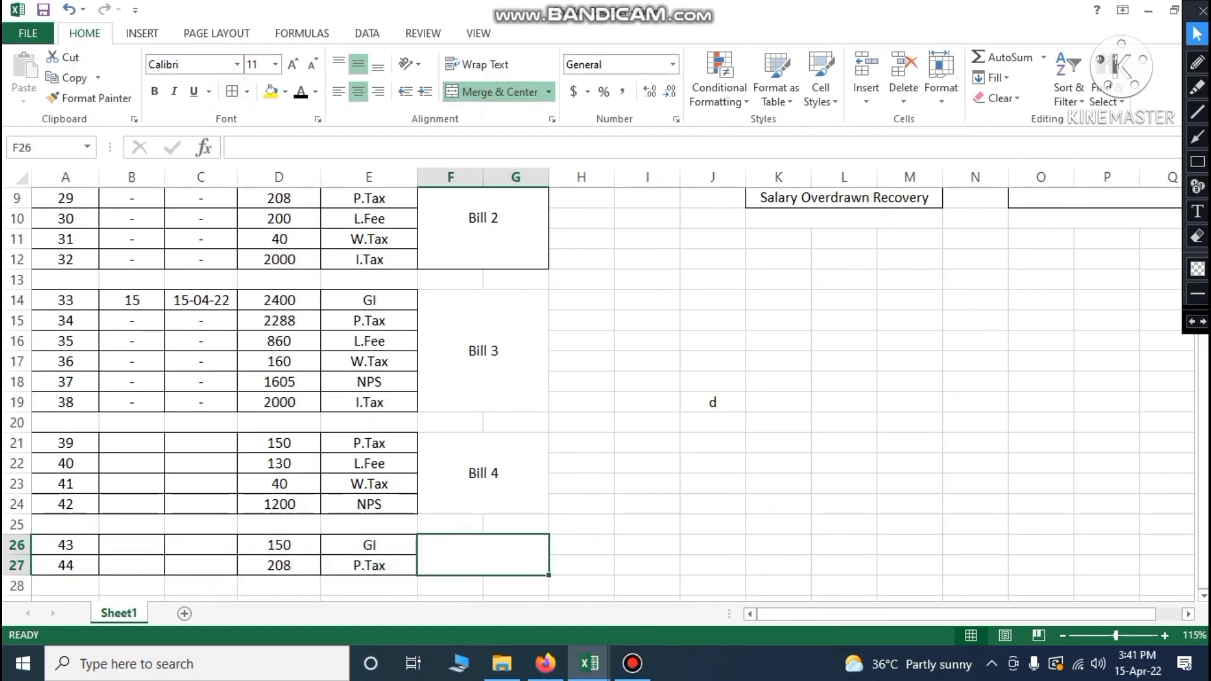
type("Bill 5")
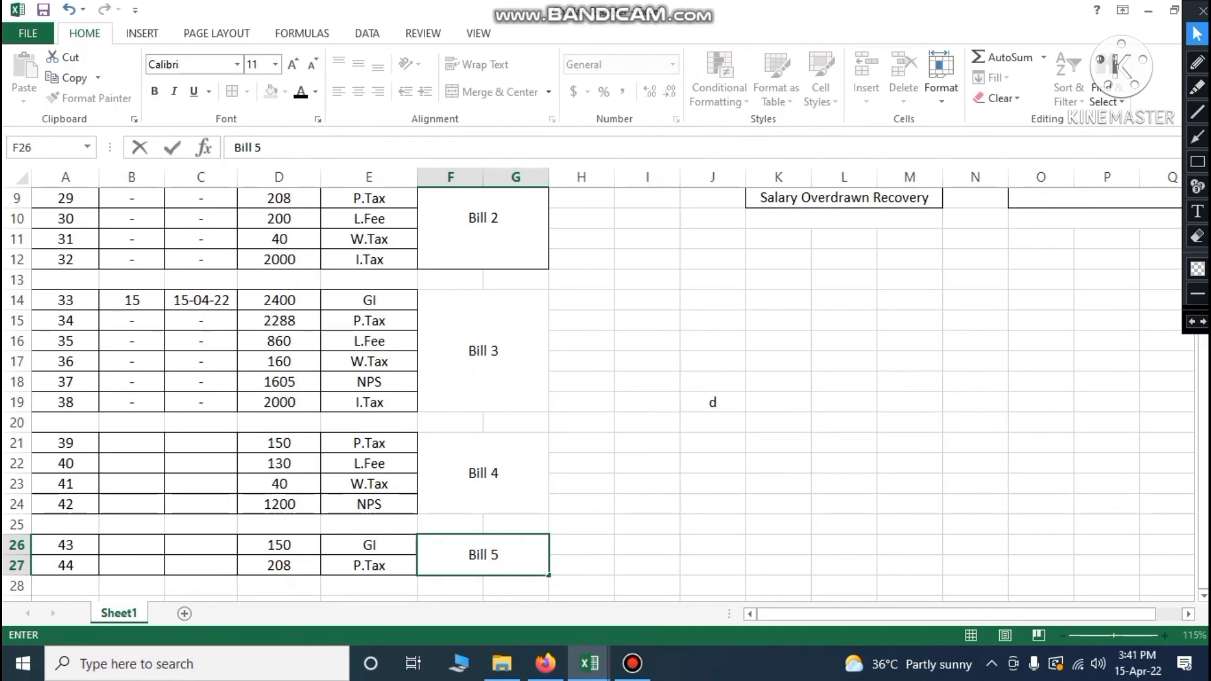
left_click(792, 462)
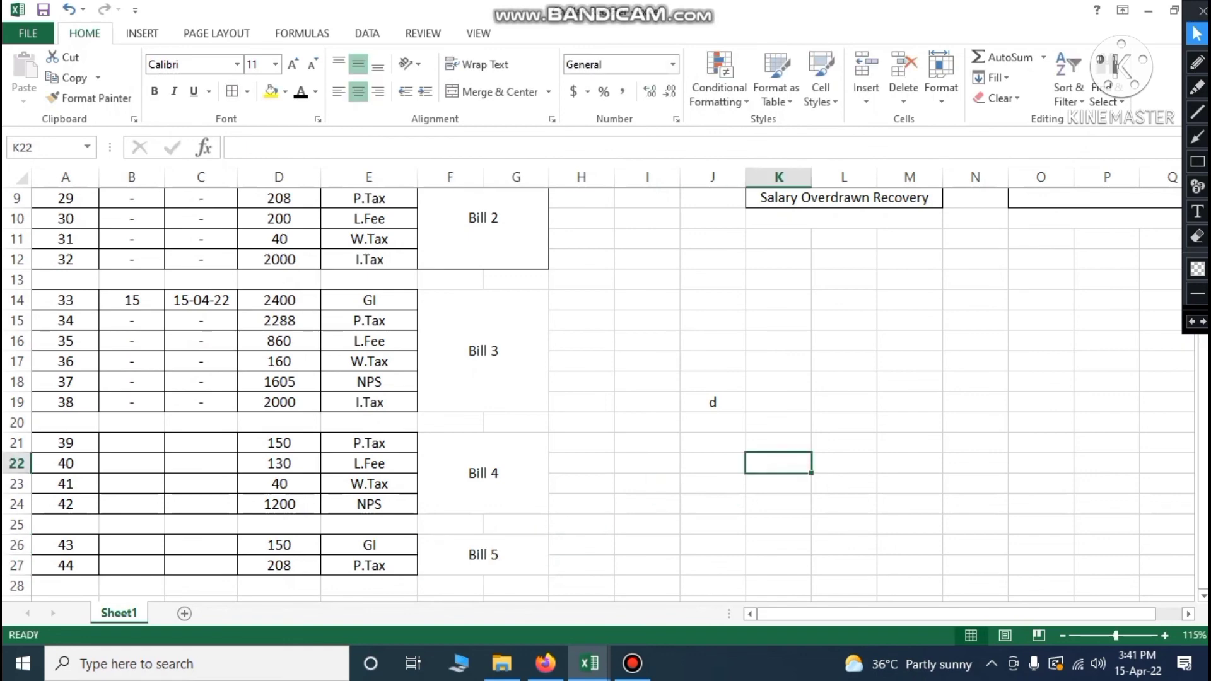
After checking the salary sheet, give Bill 5 number 17 dated 15/04/2022 in B26:C26
mouse_move(590, 664)
left_click(456, 600)
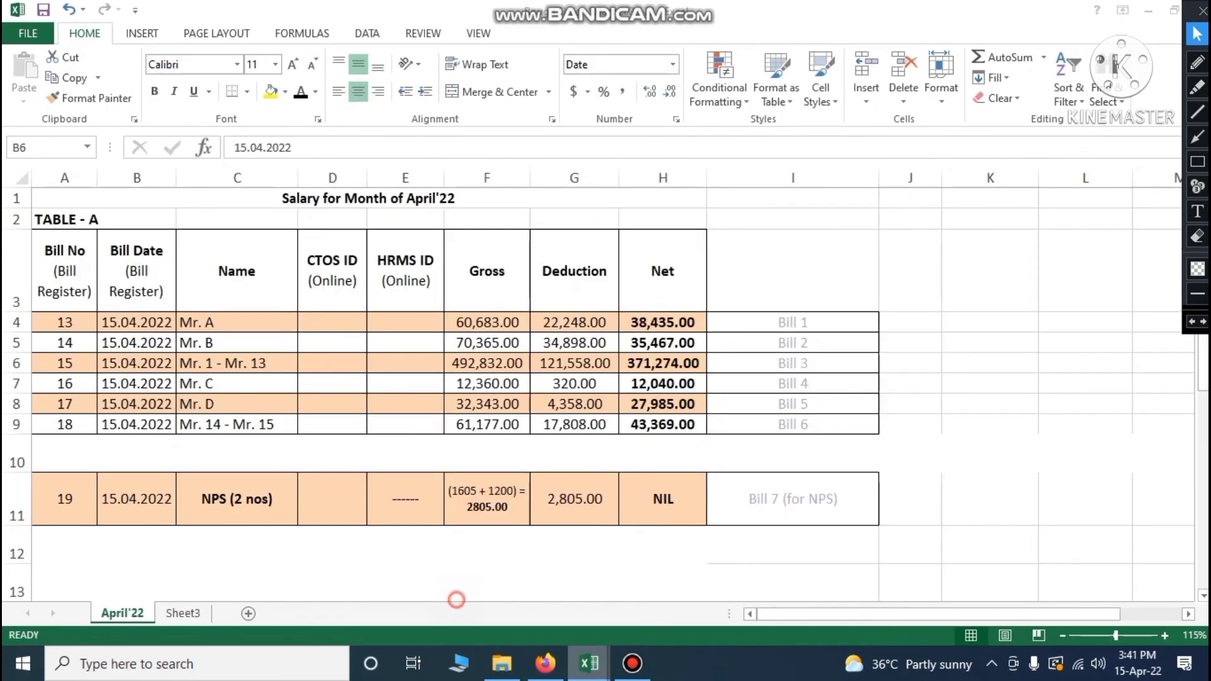
left_click(194, 407)
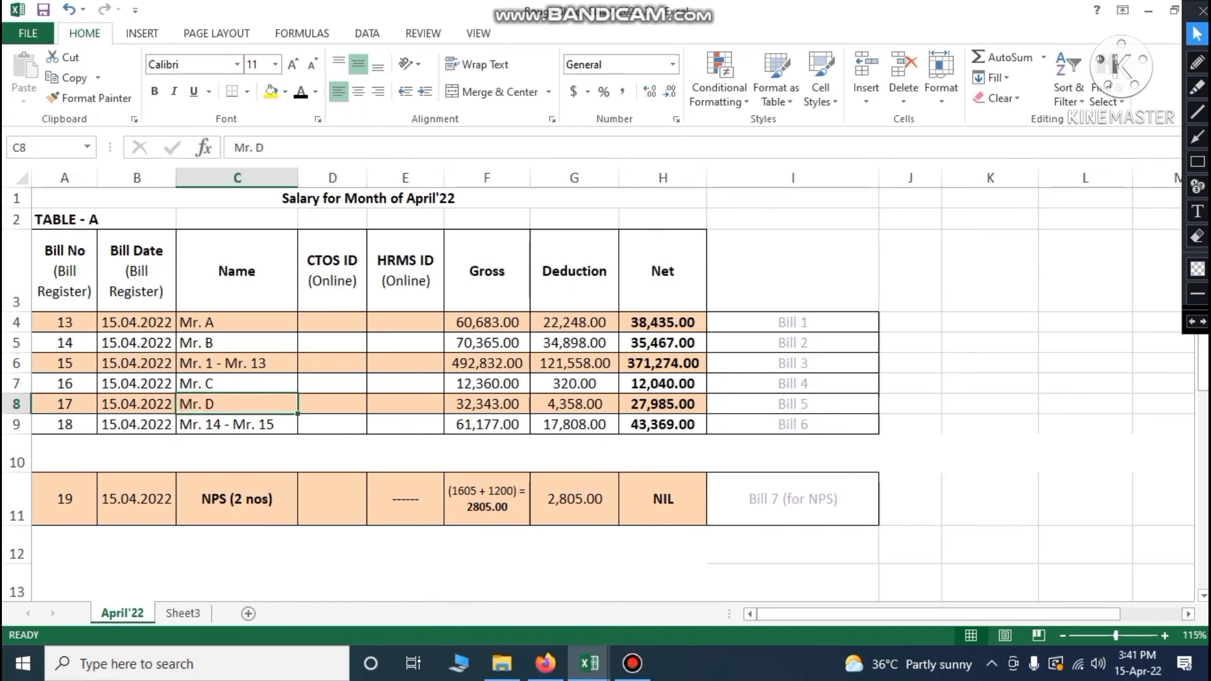
mouse_move(590, 663)
left_click(730, 613)
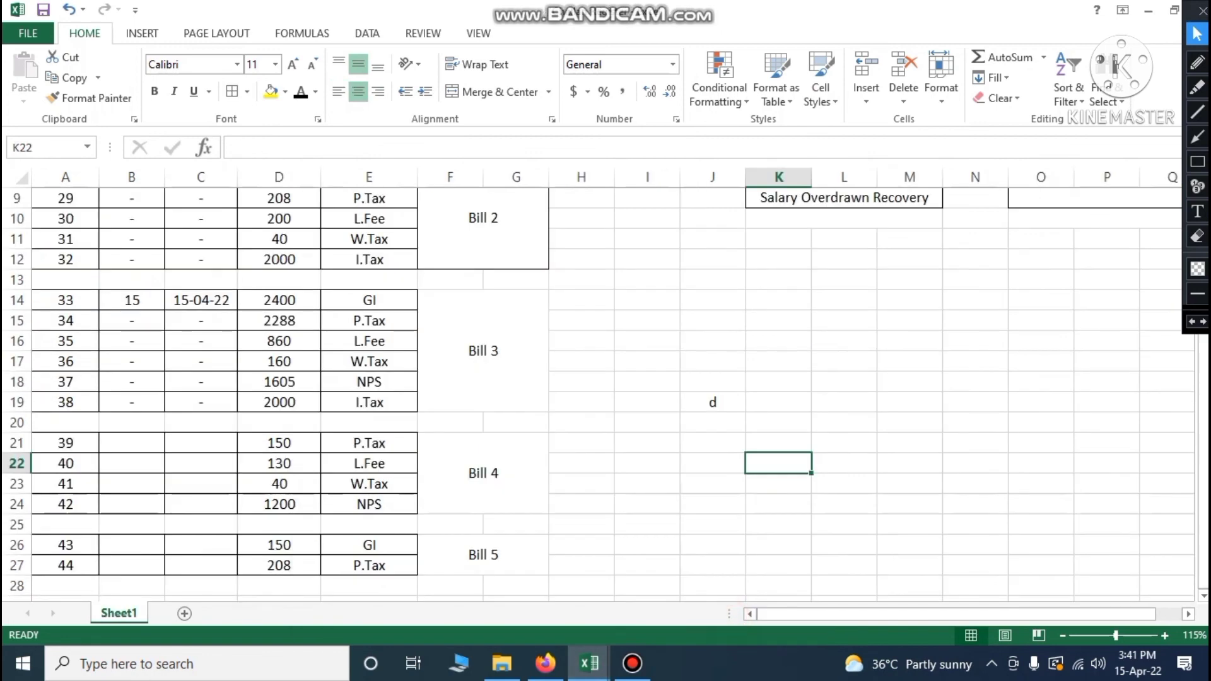
left_click(143, 549)
type("17")
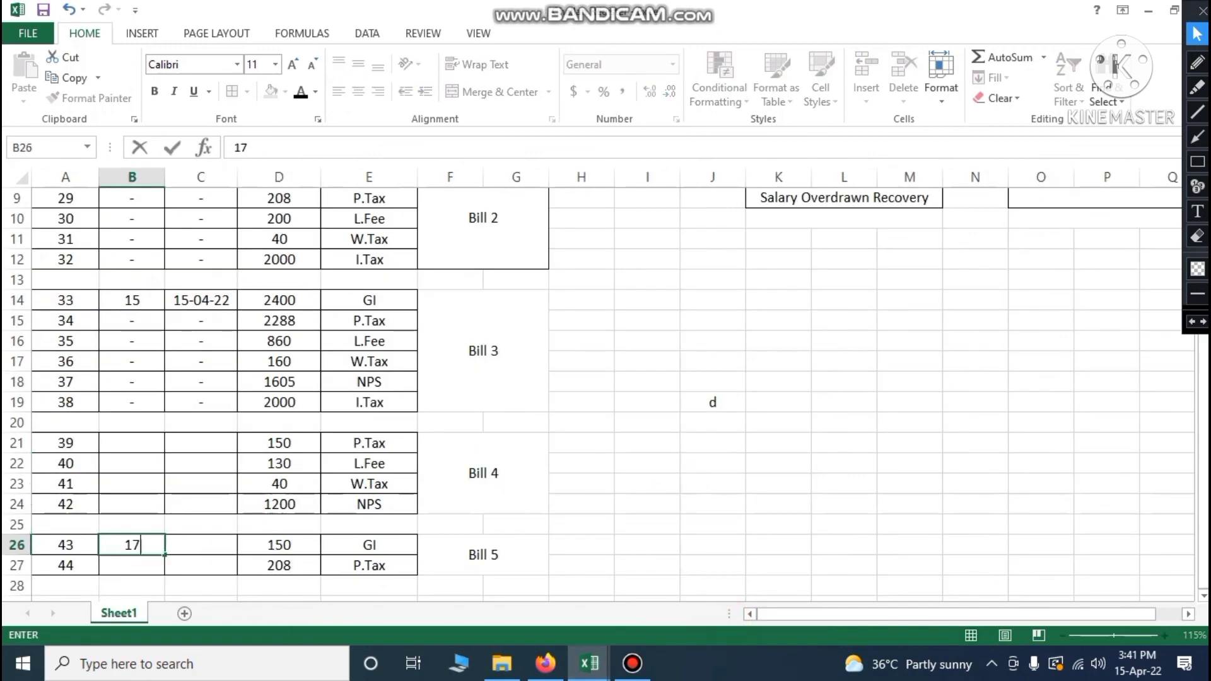
key("Tab")
type("15/")
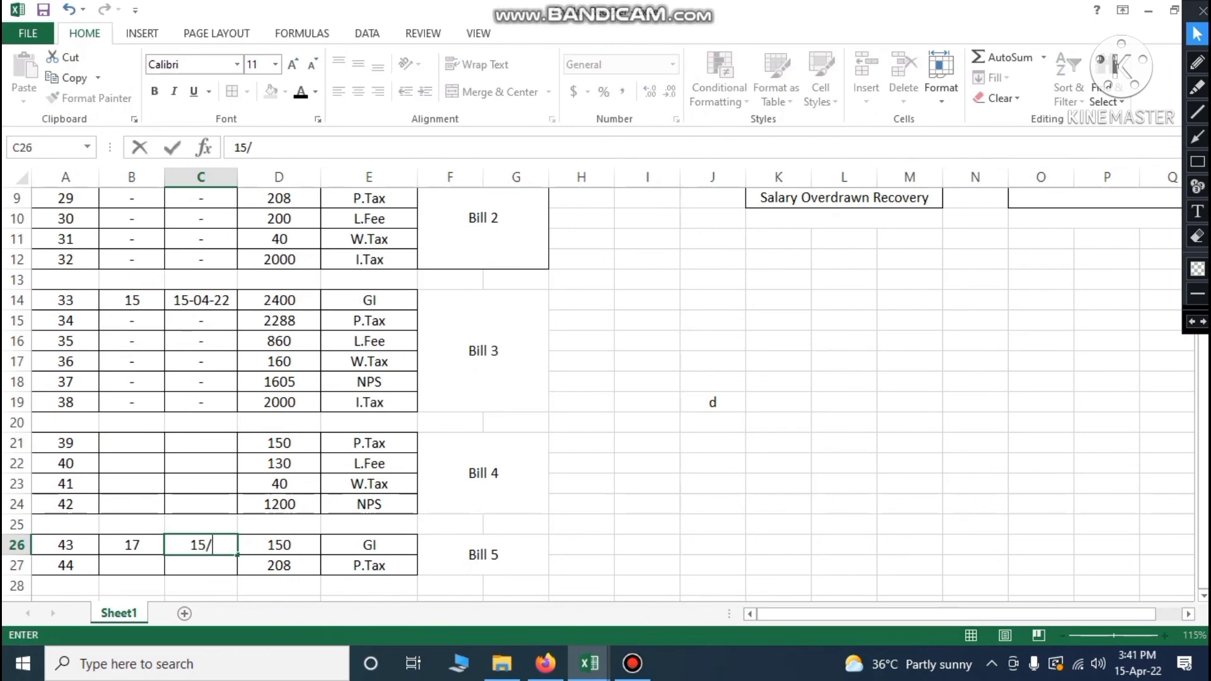
type("04/2022")
left_click(602, 440)
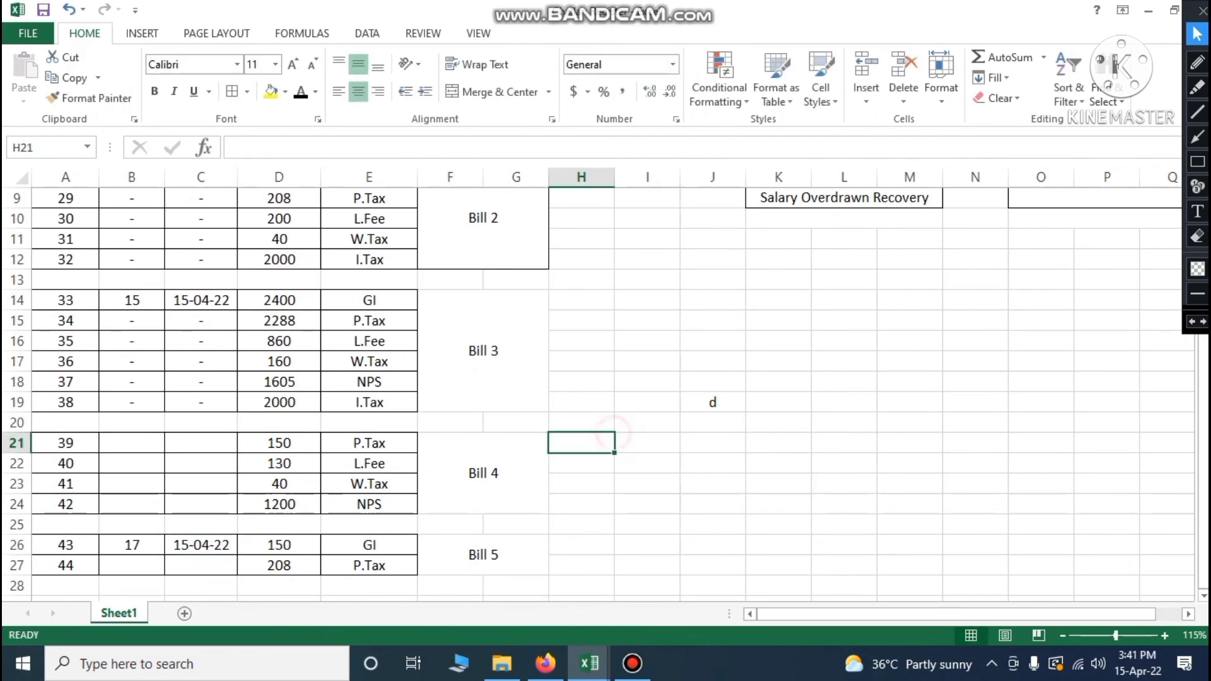
Fill B27:C27 with the dashes copied from B19:C19
left_click_drag(133, 404, 201, 402)
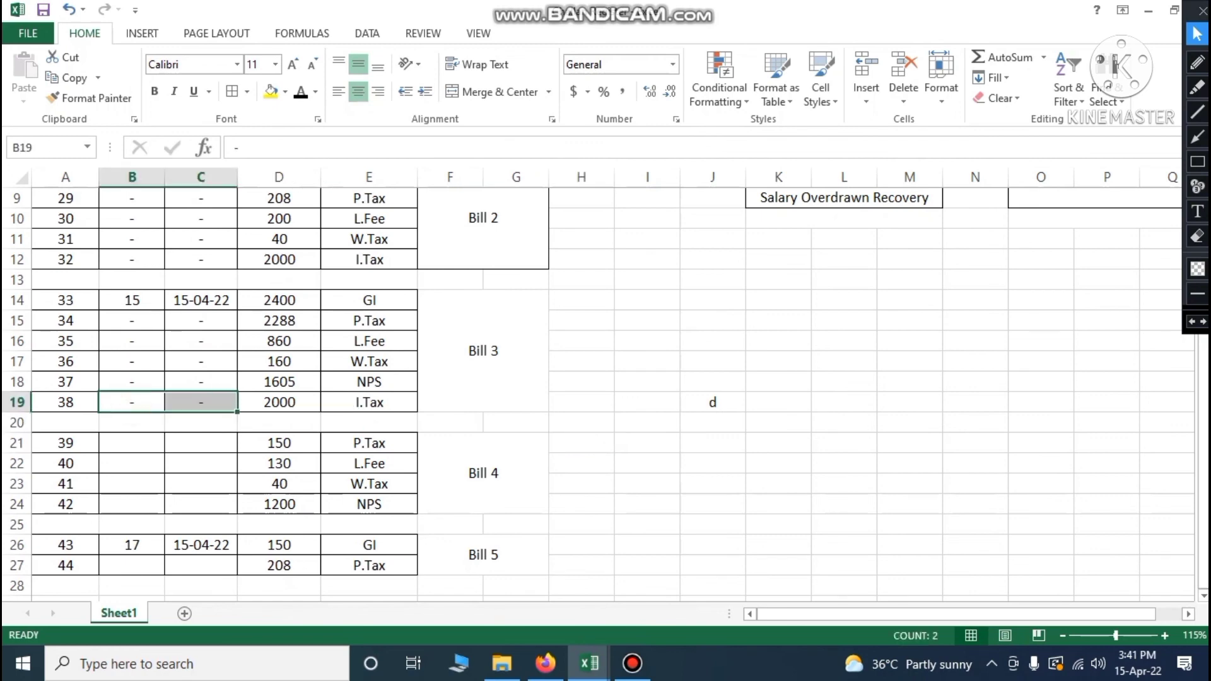
key("ctrl+c")
left_click_drag(132, 566, 201, 565)
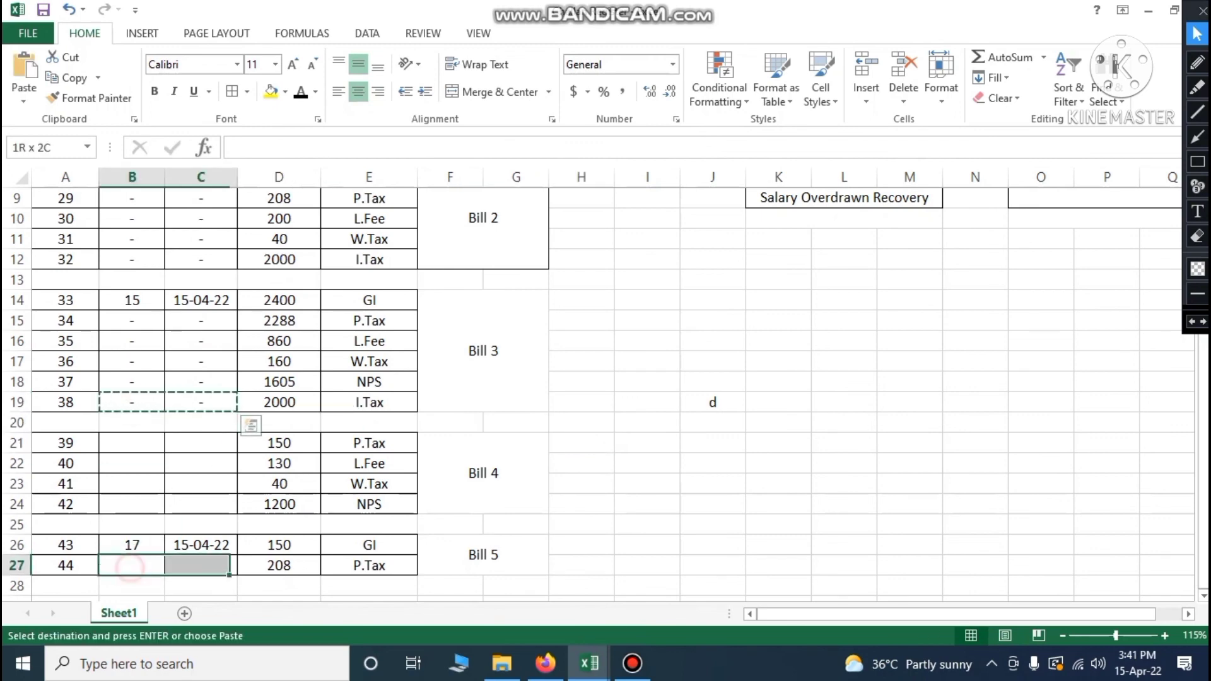
key("ctrl+v")
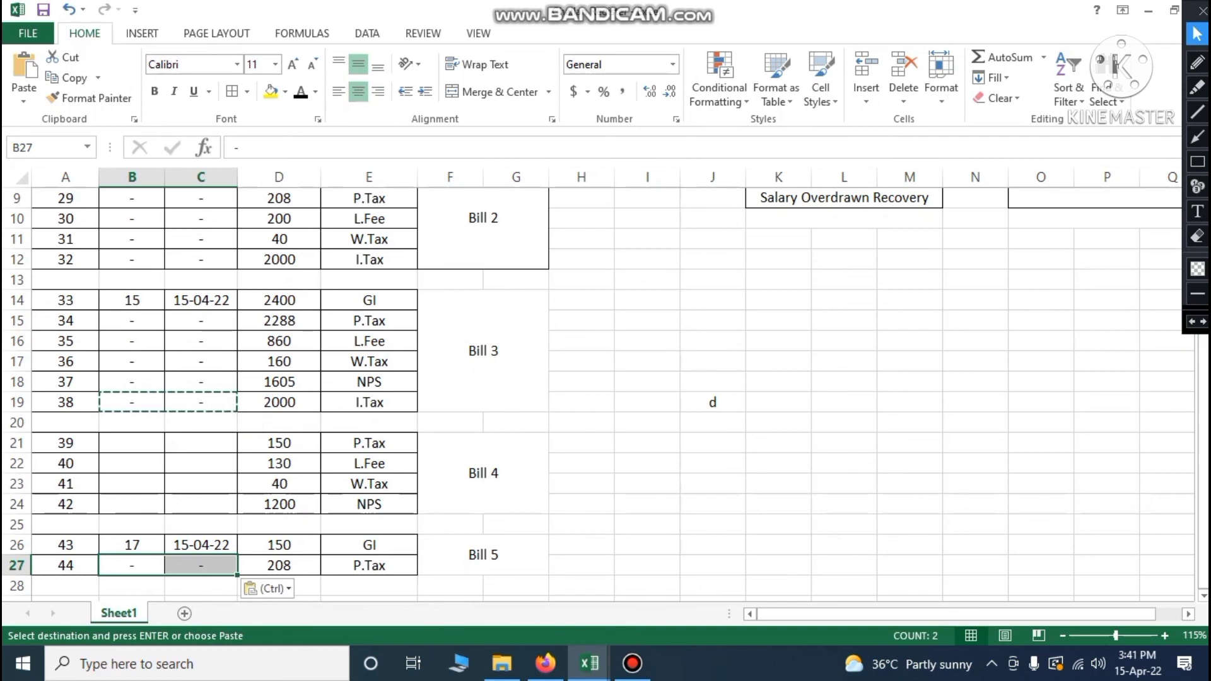
left_click(369, 545)
left_click(619, 498)
Give Bill 4 number 16 dated 15/04/2022 in B21:C21
left_click(119, 448)
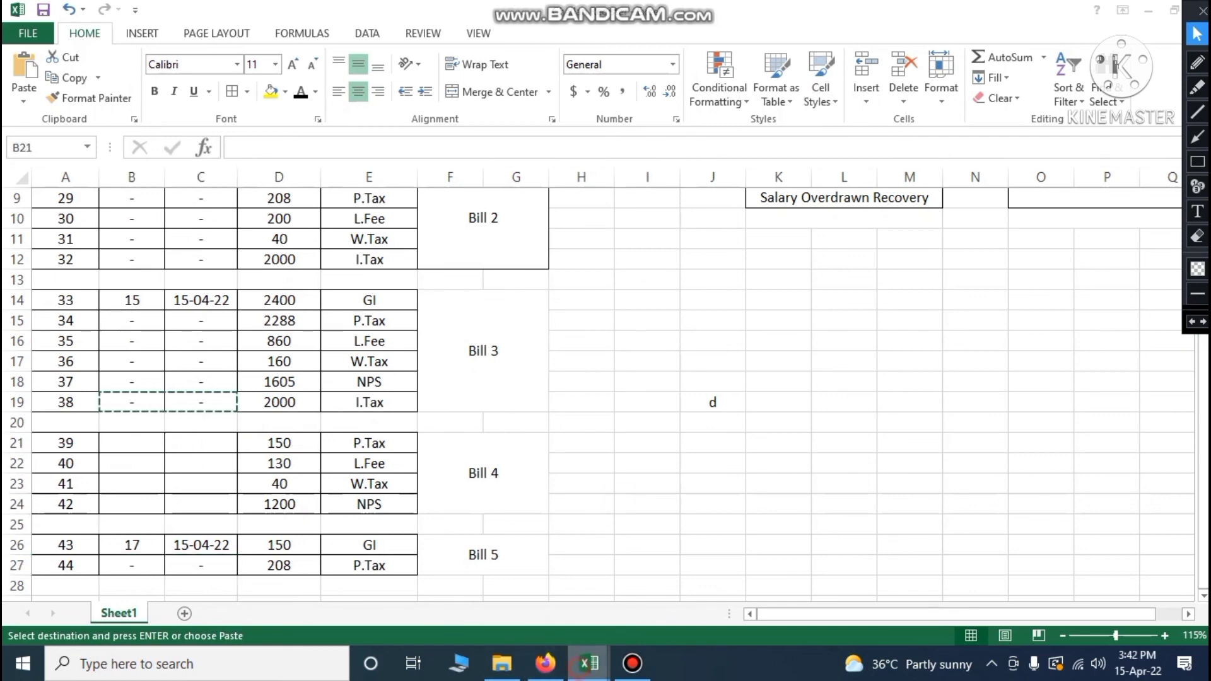
mouse_move(589, 663)
left_click(419, 587)
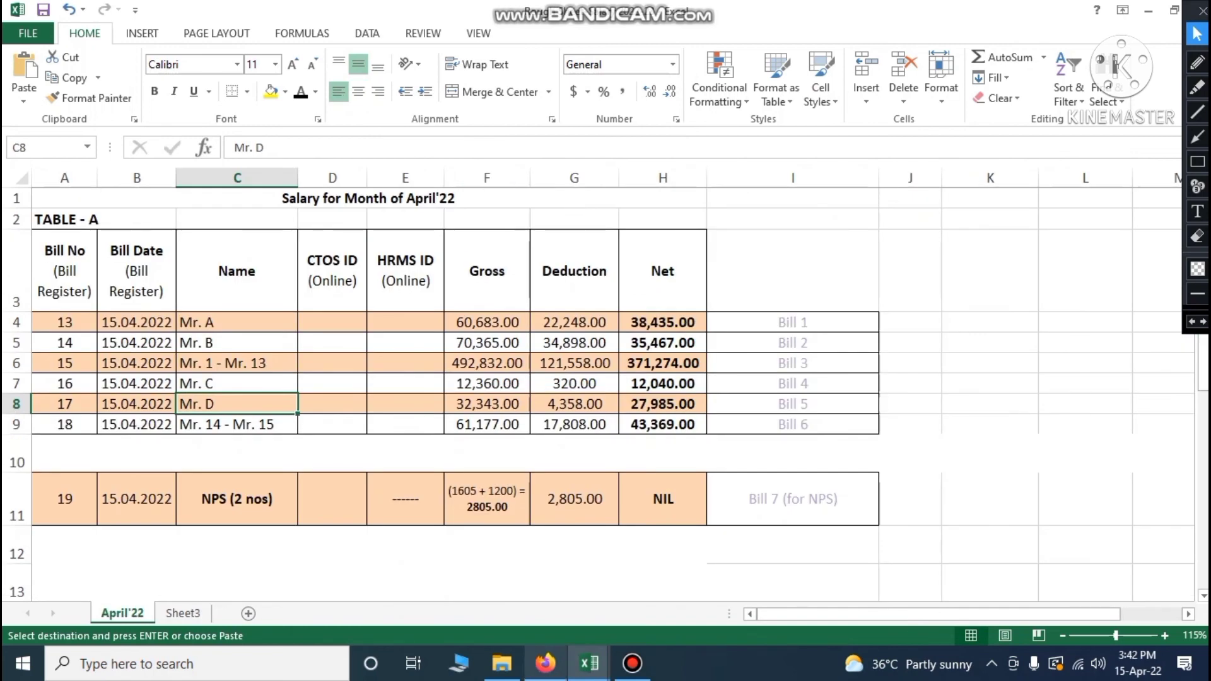
mouse_move(590, 663)
left_click(735, 600)
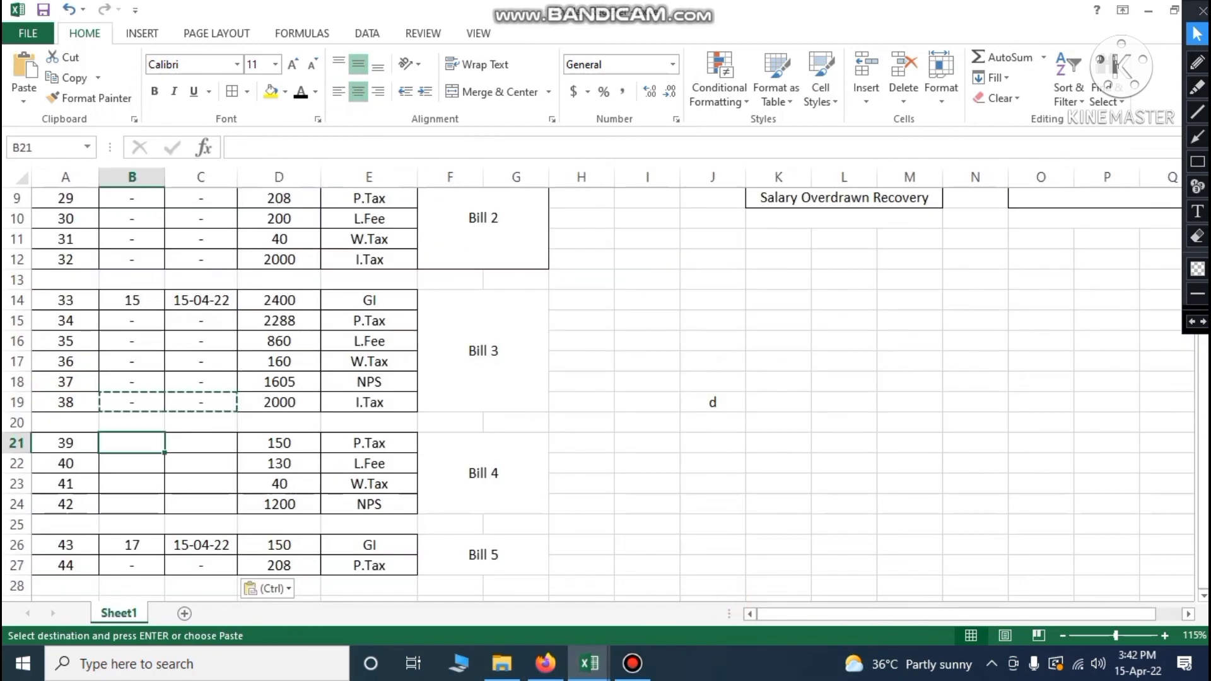
type("16")
key("Tab")
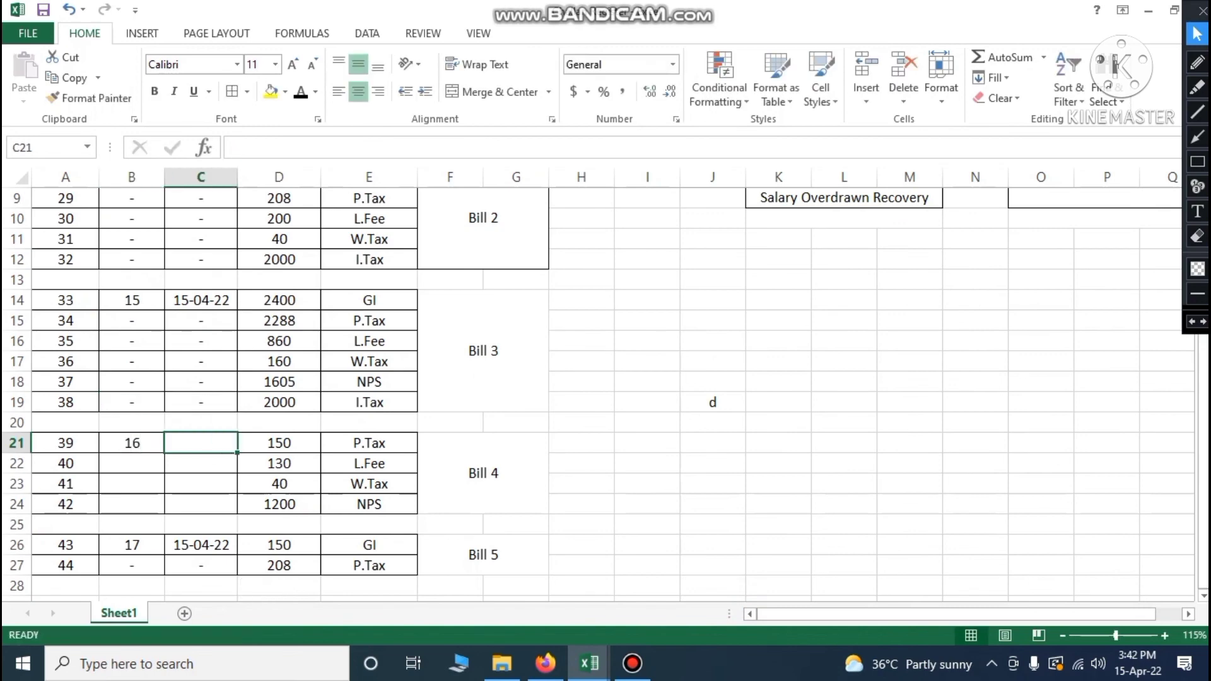
type("15/04")
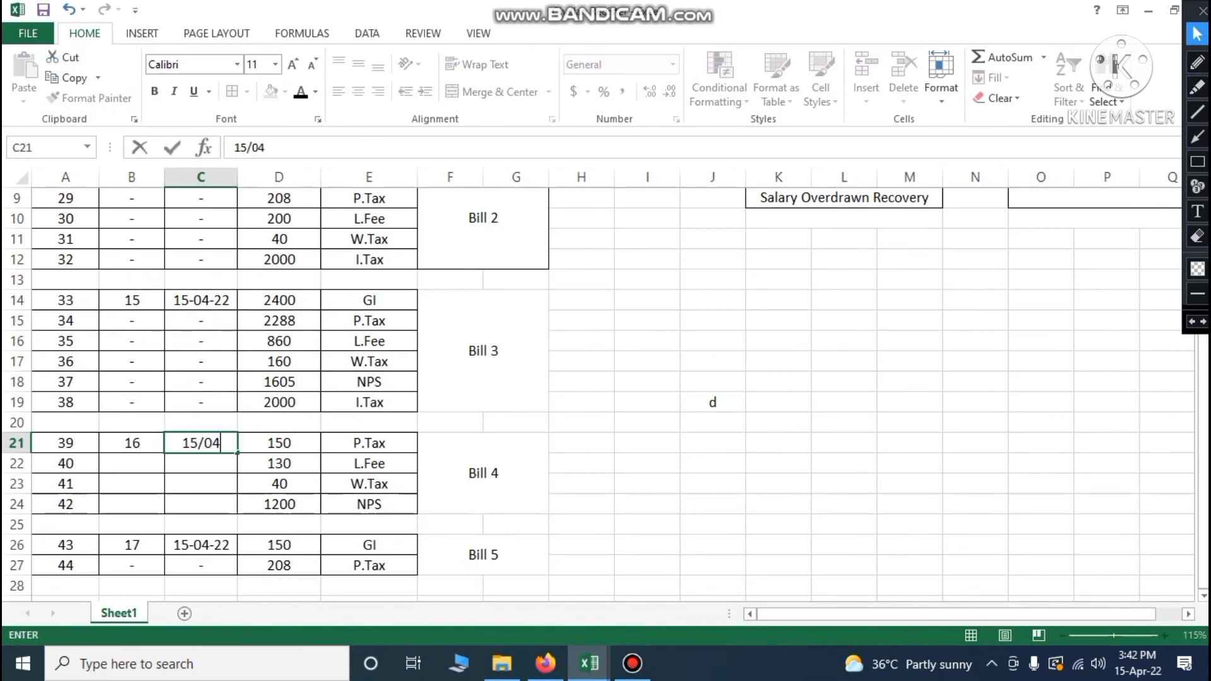
type("/2022")
key("Return")
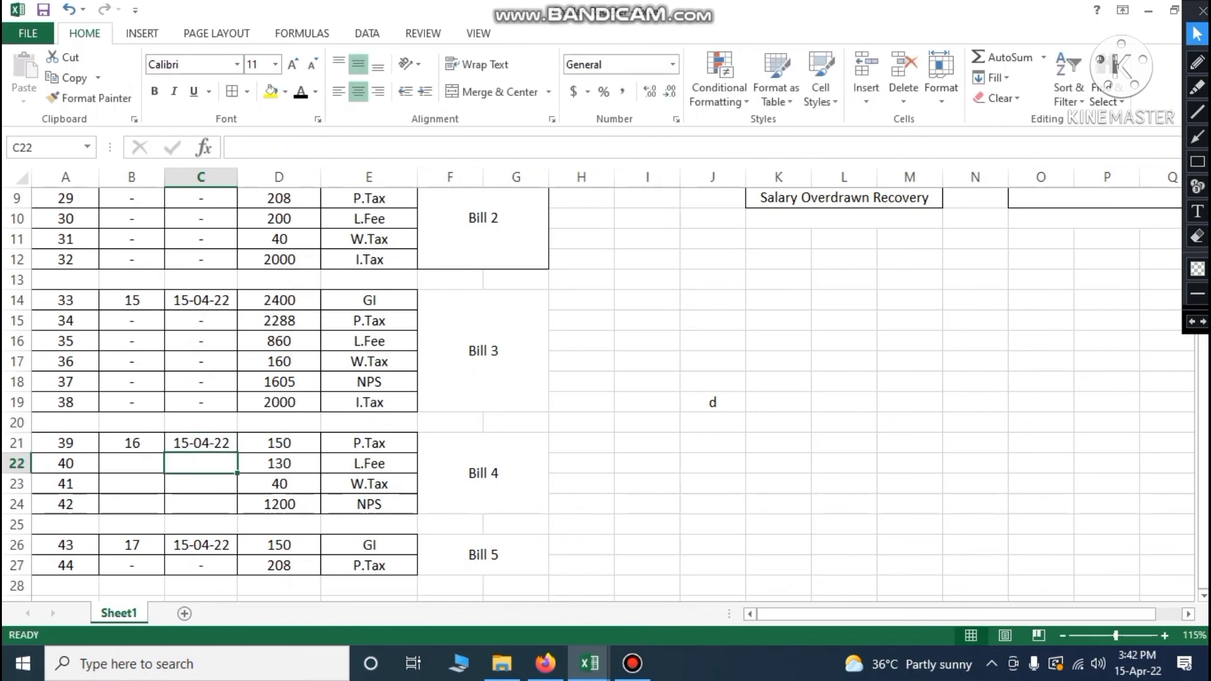
Fill B22:C24 with the dashes copied from B19:C19
left_click_drag(142, 404, 200, 403)
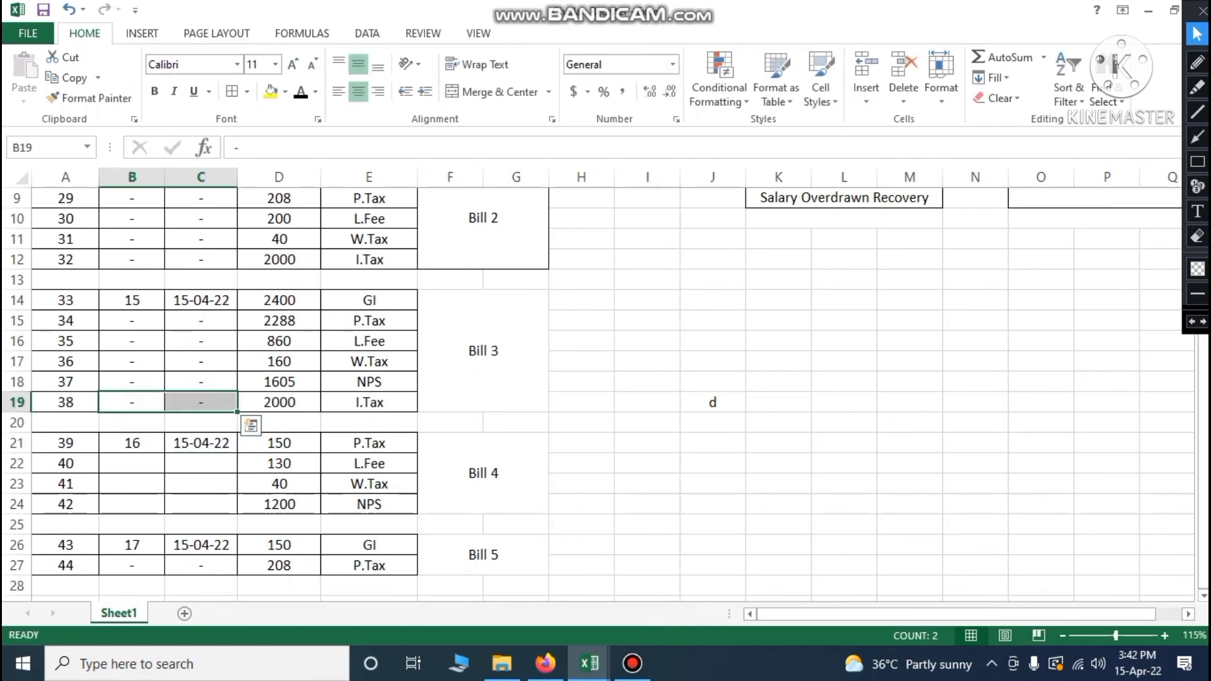
key("ctrl+c")
left_click_drag(135, 465, 200, 504)
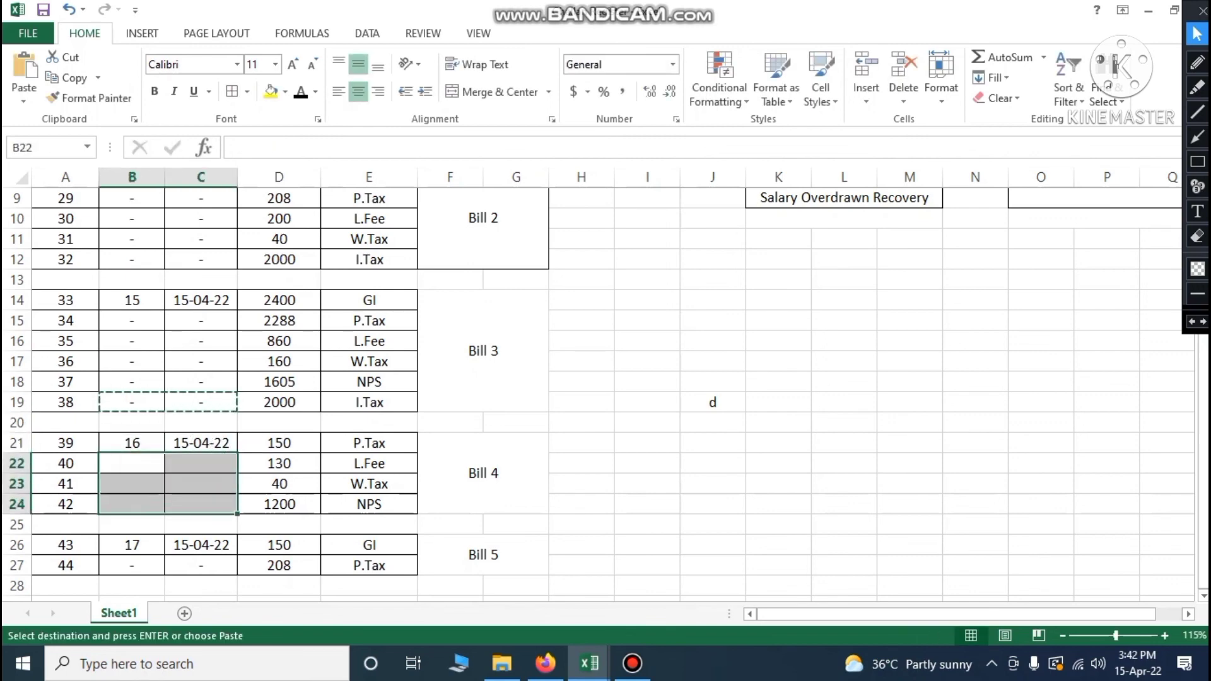
key("ctrl+v")
left_click(770, 463)
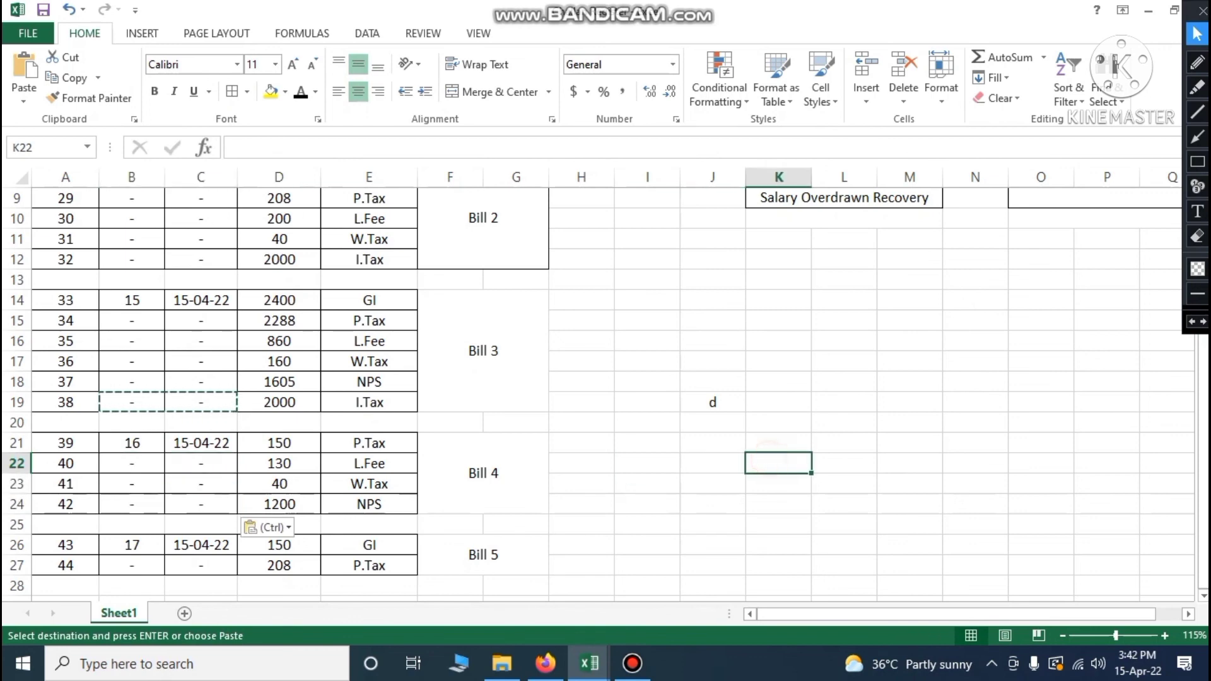
Delete the stray 'd' from J19 and return to the Month Wise salary sheet
left_click(713, 402)
key("Delete")
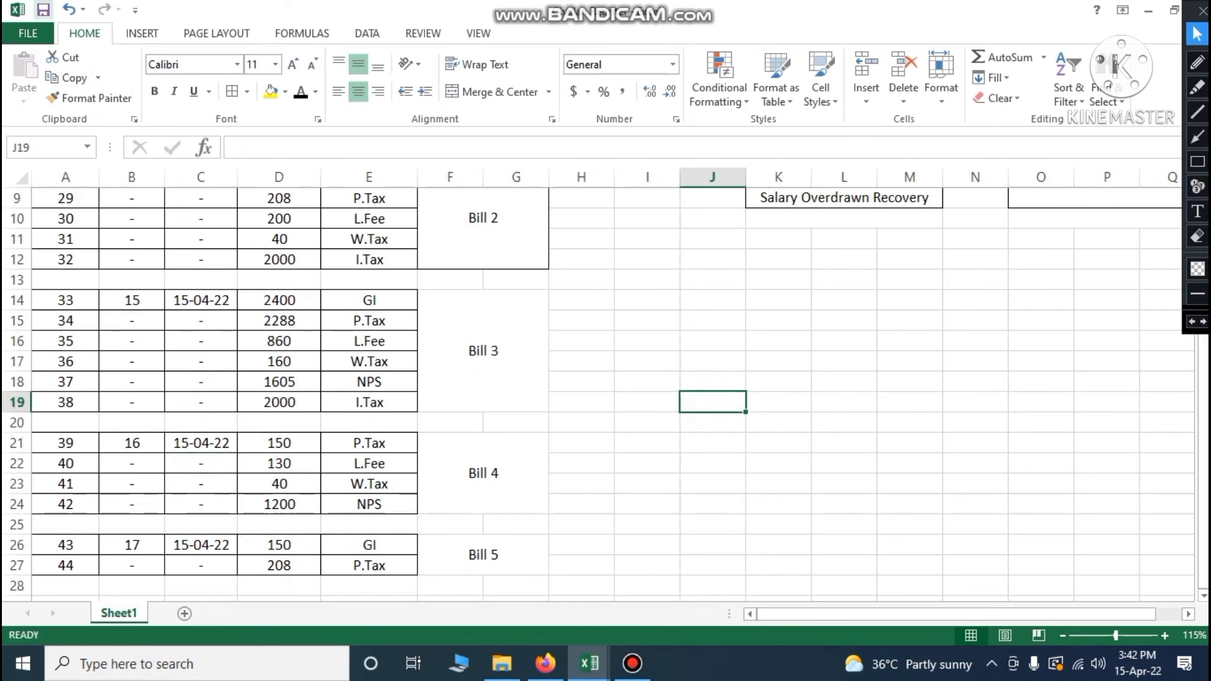
scroll(606, 391, "up", 3)
scroll(606, 392, "down", 4)
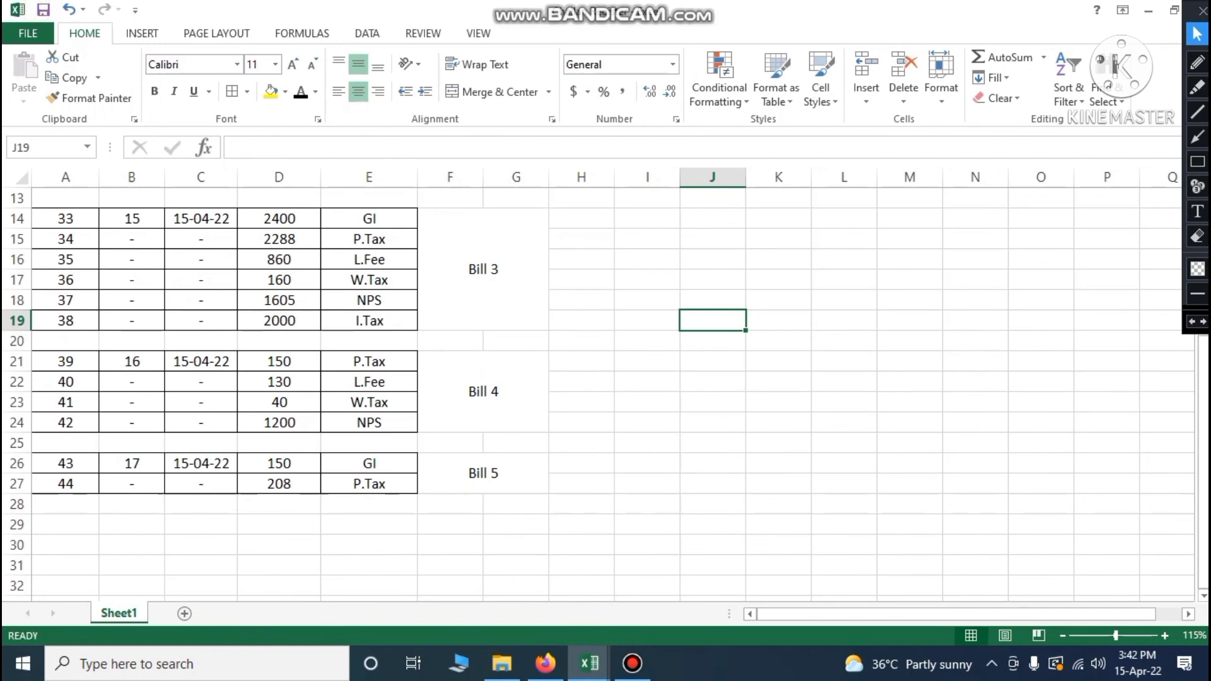
left_click(72, 523)
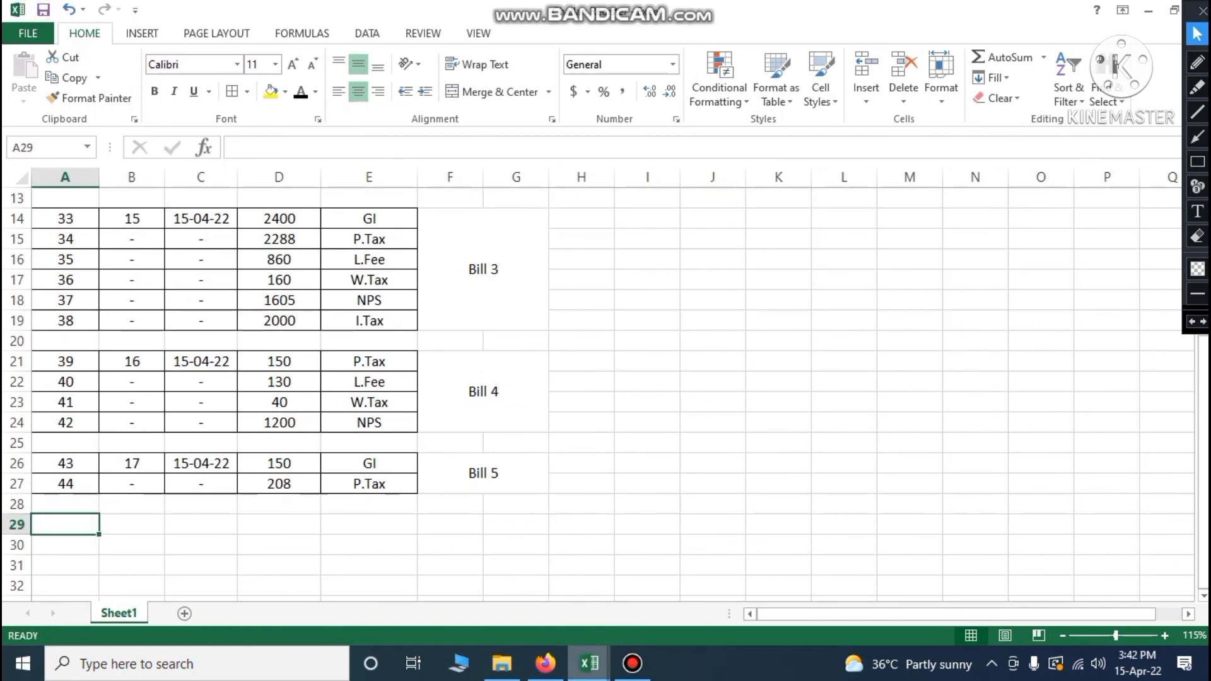
mouse_move(589, 663)
left_click(587, 568)
scroll(606, 417, "down", 2)
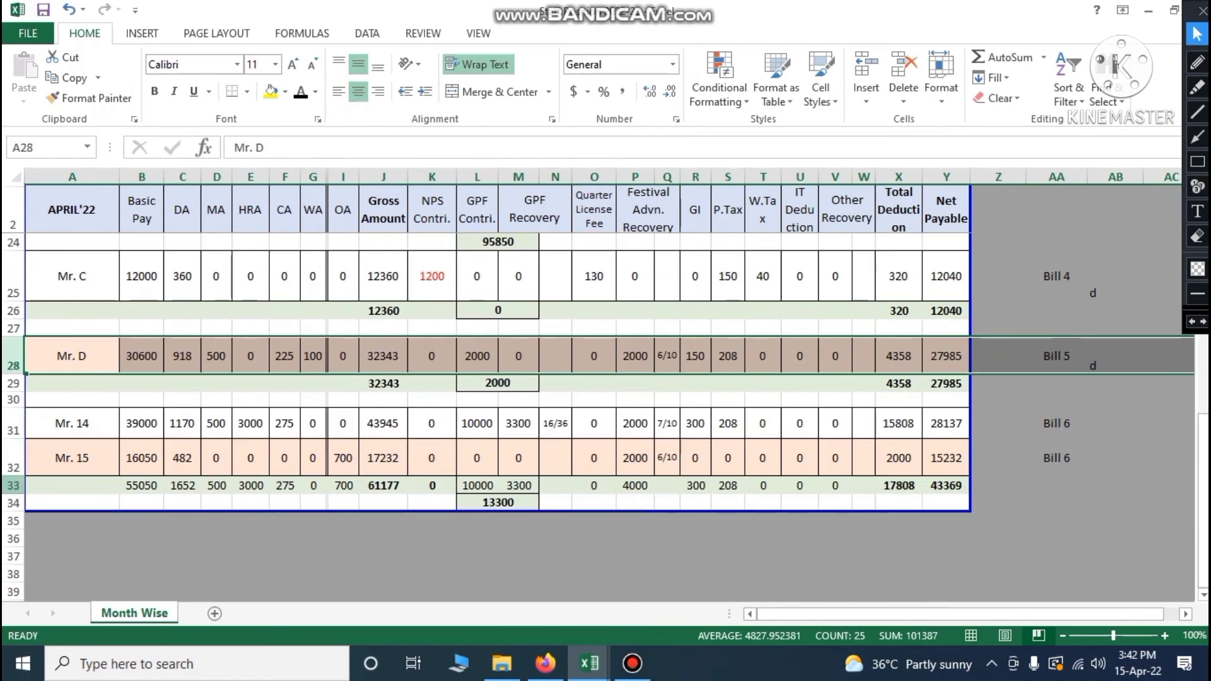
left_click(13, 485)
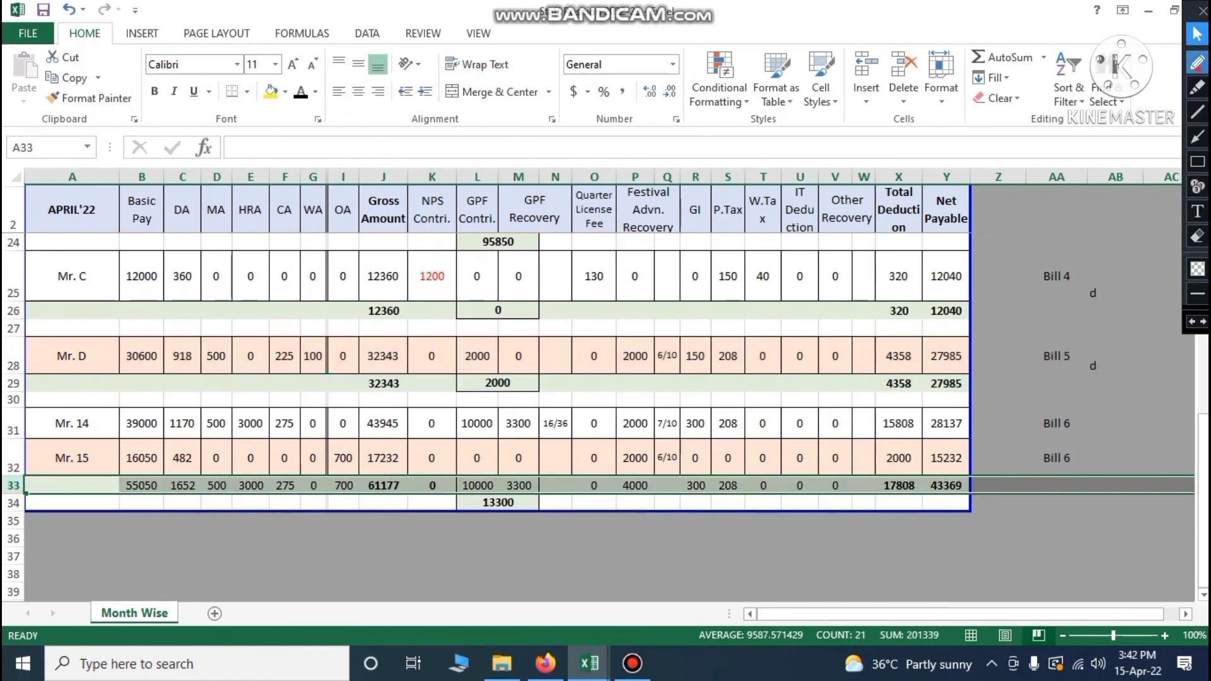
left_click(1198, 63)
mouse_move(484, 496)
left_mouse_down()
mouse_move(478, 509)
mouse_move(516, 518)
left_mouse_up()
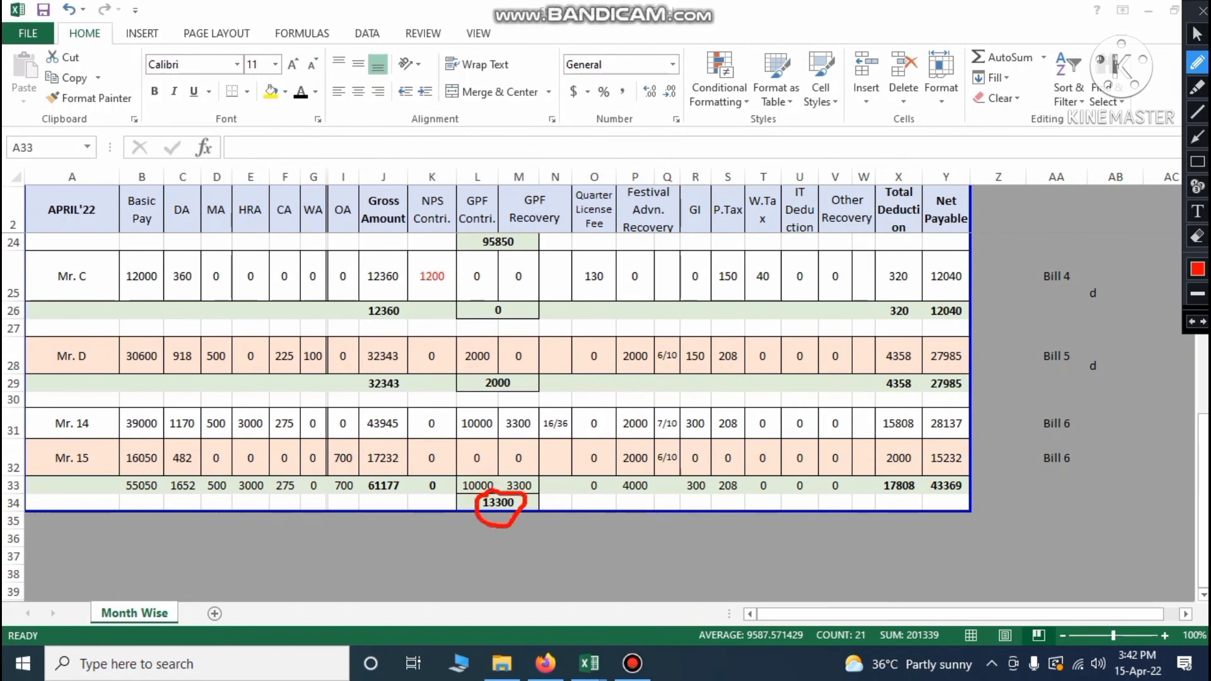
left_click_drag(626, 475, 626, 497)
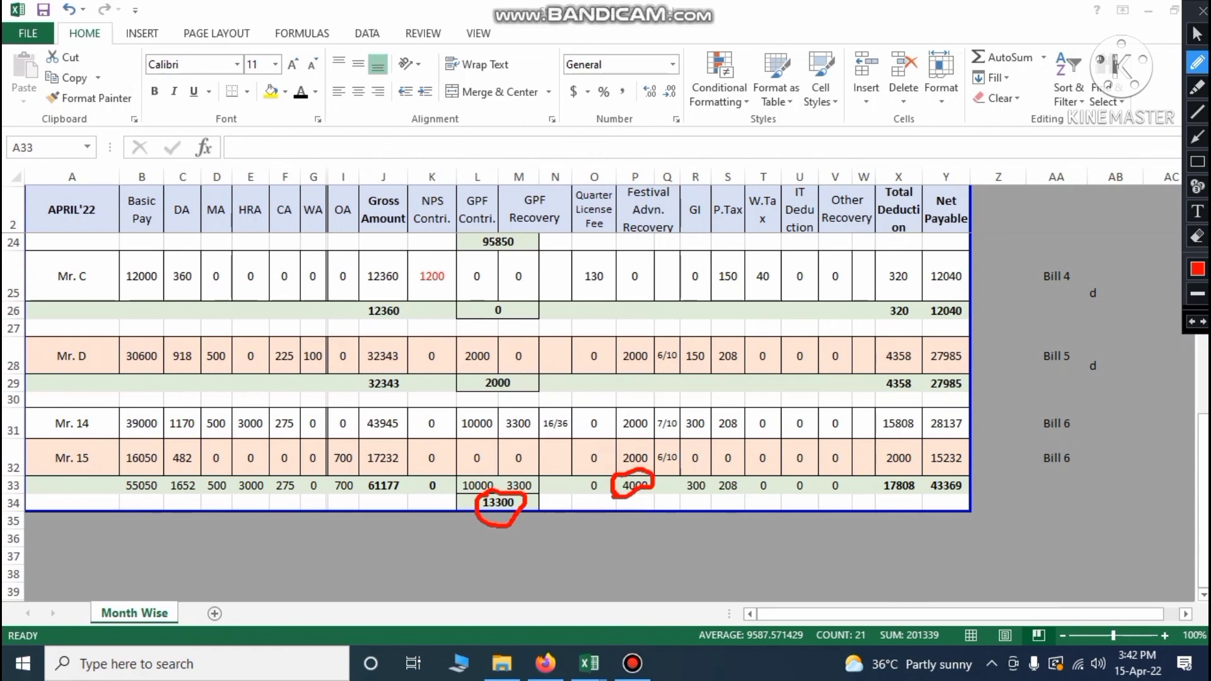
mouse_move(699, 500)
left_mouse_down()
mouse_move(687, 502)
mouse_move(748, 499)
left_mouse_up()
left_click(1198, 35)
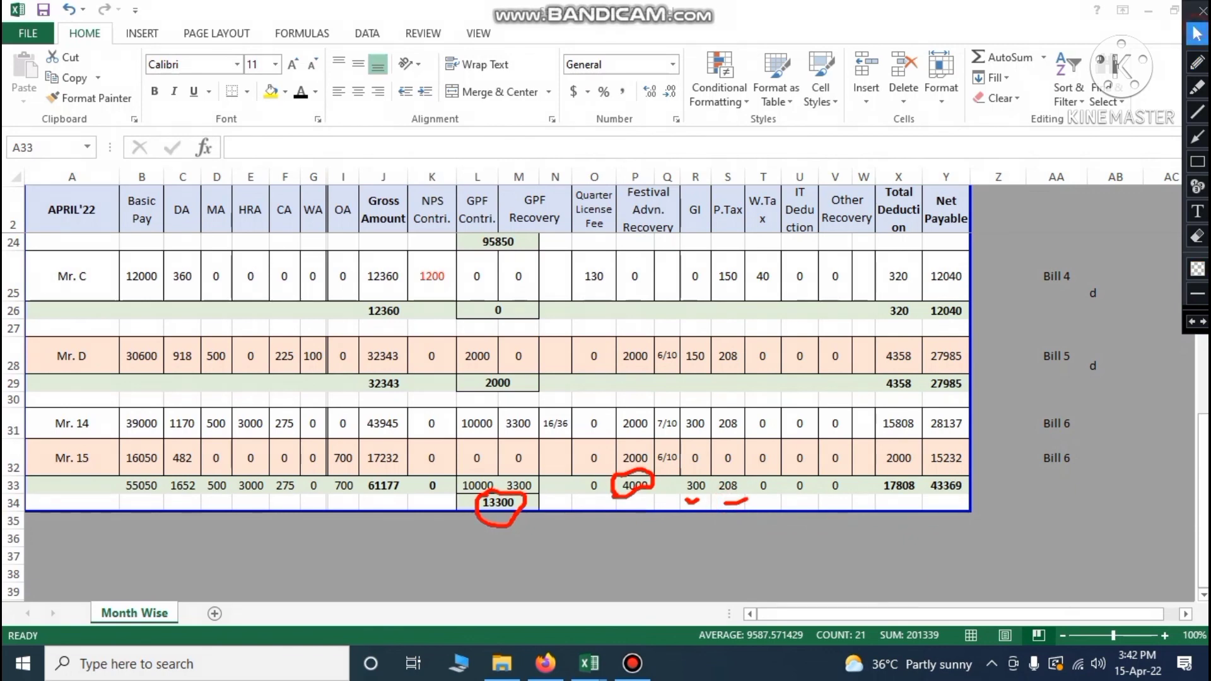
In Challan Register, copy Bill 5's GI and P.Tax labels into E29:E30
mouse_move(590, 664)
left_click(781, 586)
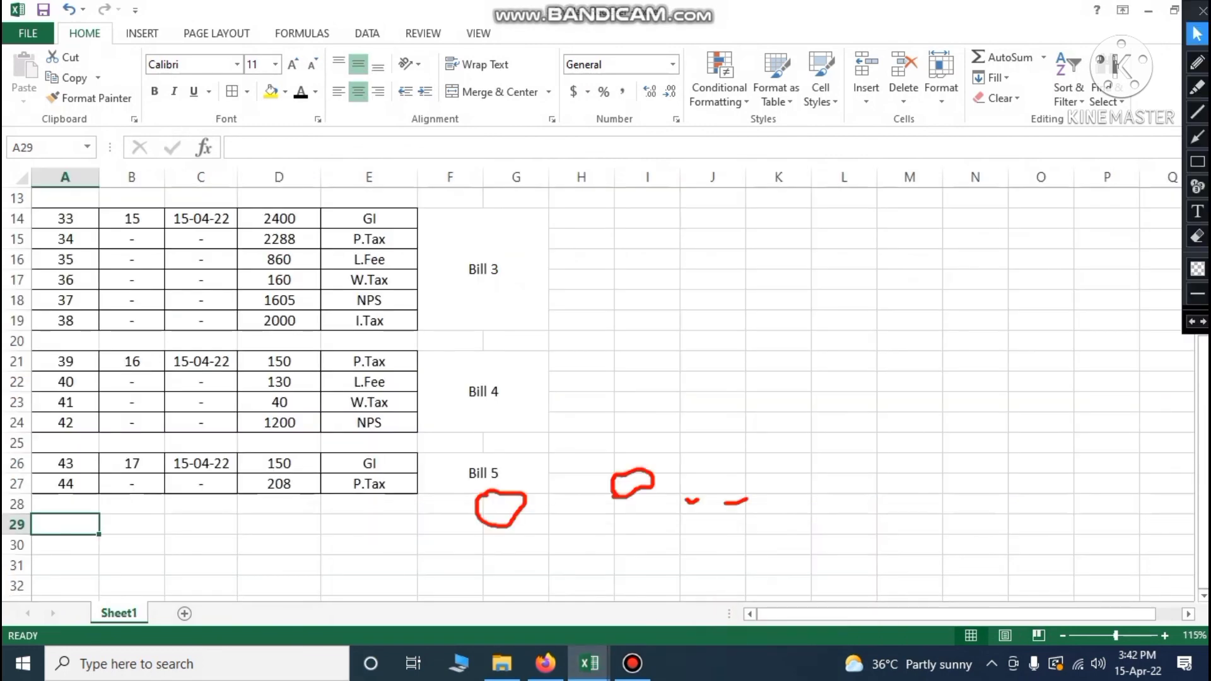
left_click(364, 530)
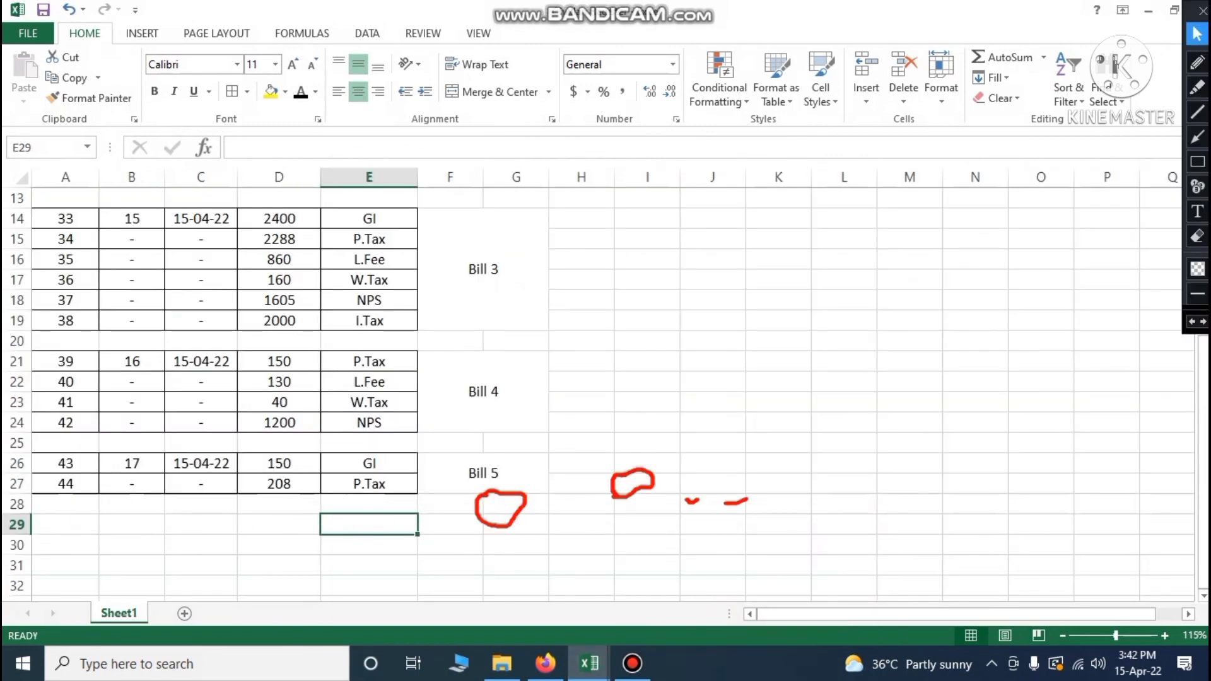
left_click_drag(369, 463, 369, 484)
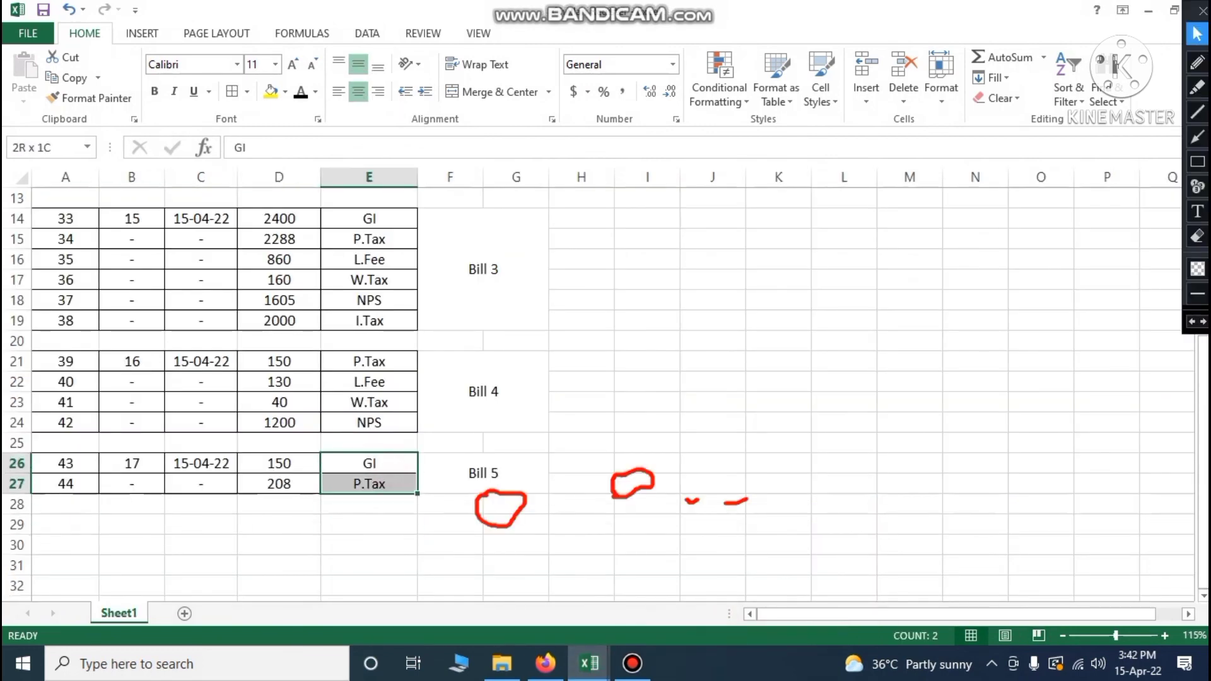
key("ctrl+c")
left_click(376, 529)
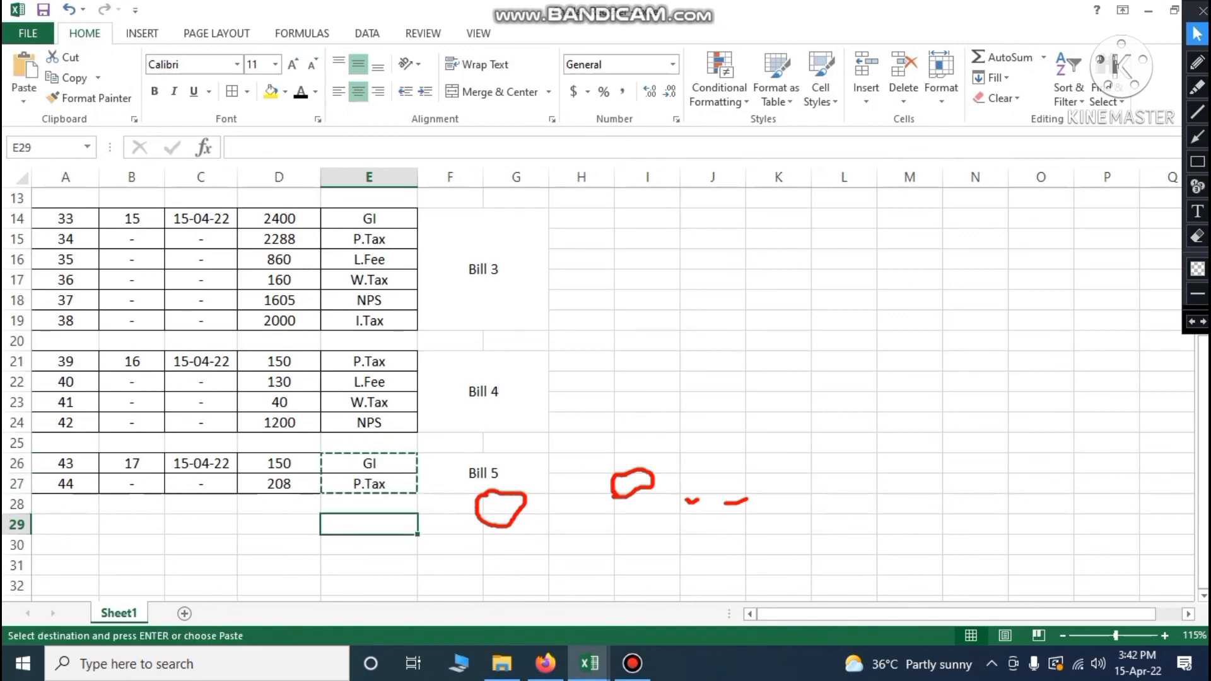
key("ctrl+v")
Enter GI 300 and P.Tax 208 in D29:D30
left_click(268, 529)
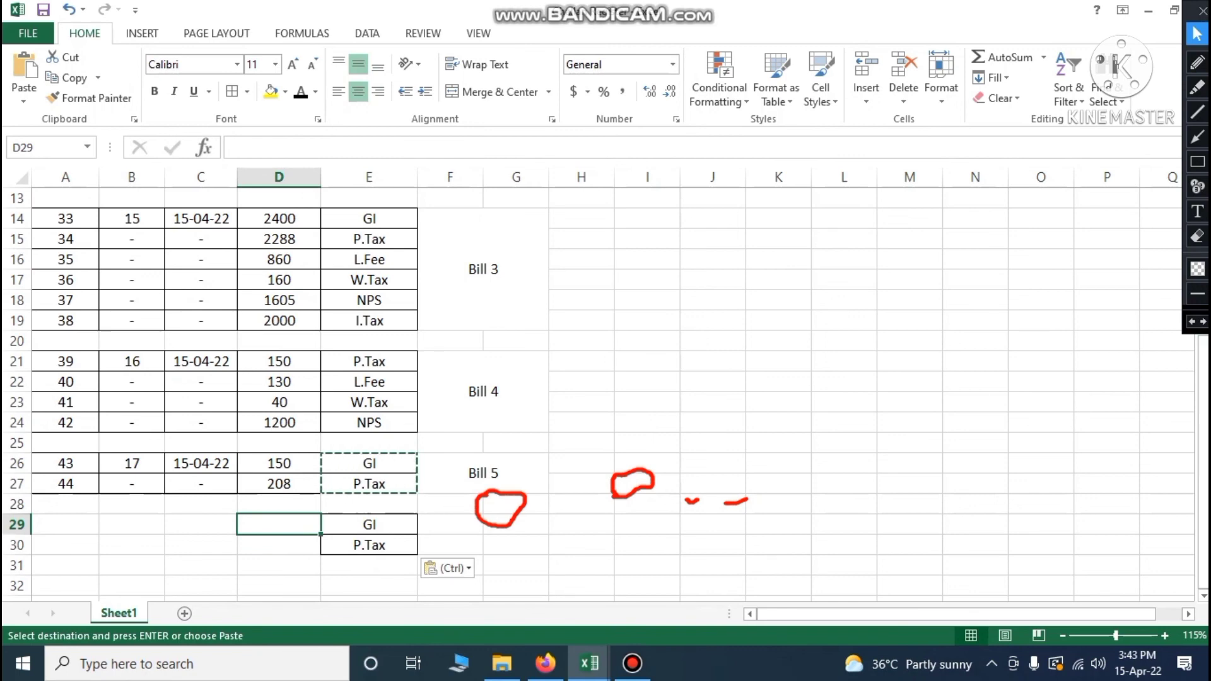
type("300")
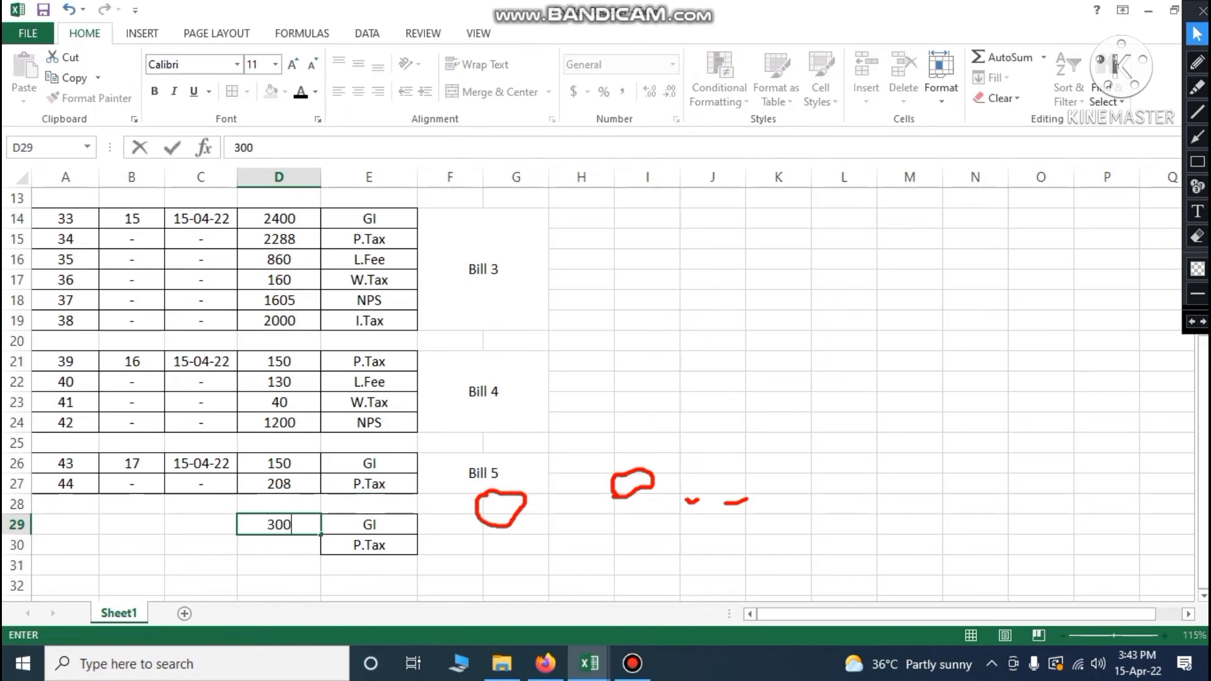
key("Return")
type("208")
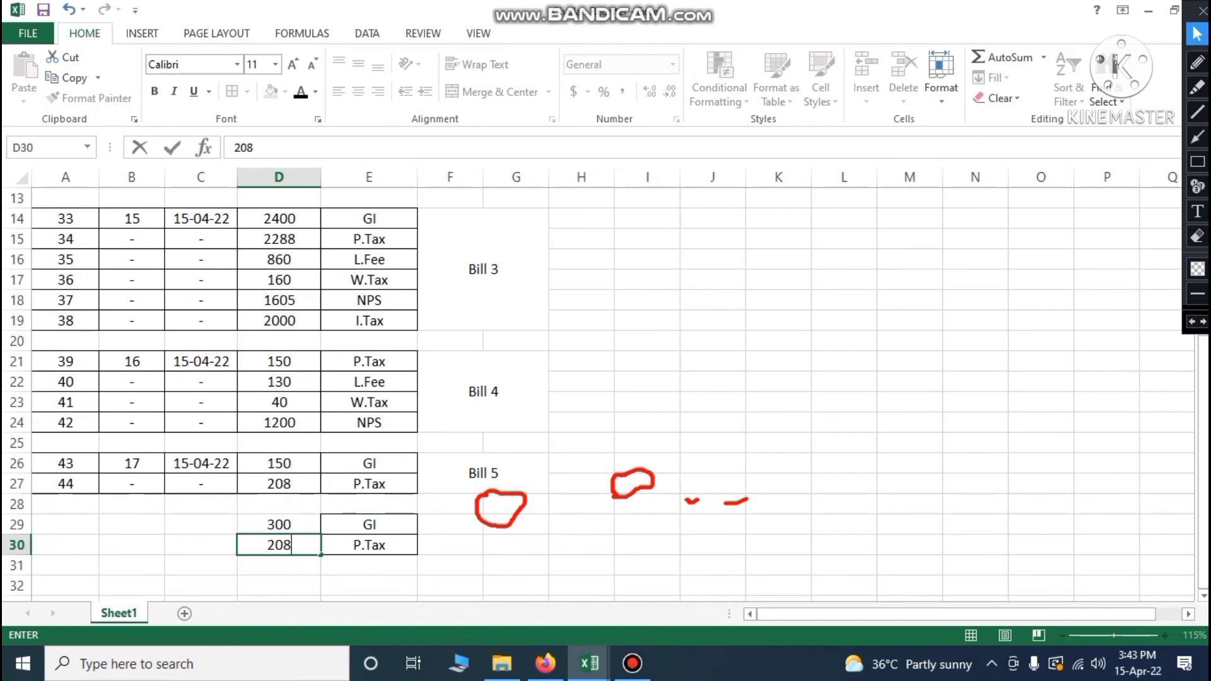
left_click(200, 525)
Number the new entries in A29:A30 as 45 and 46
left_click(95, 524)
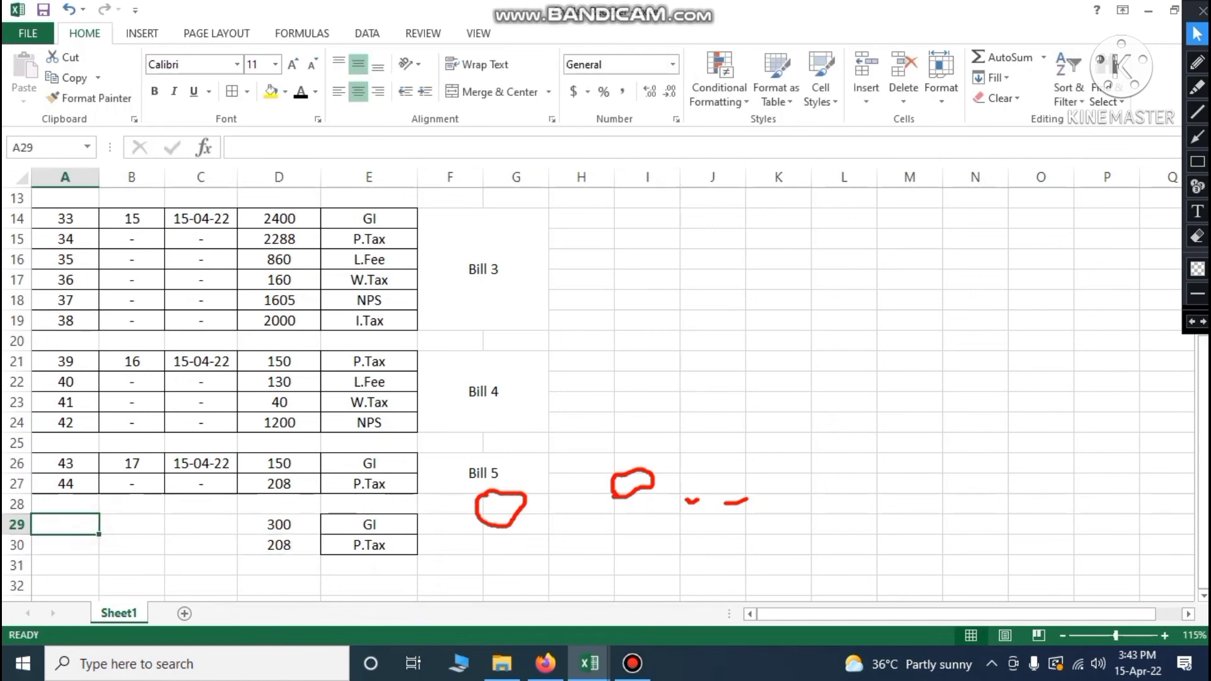
type("45")
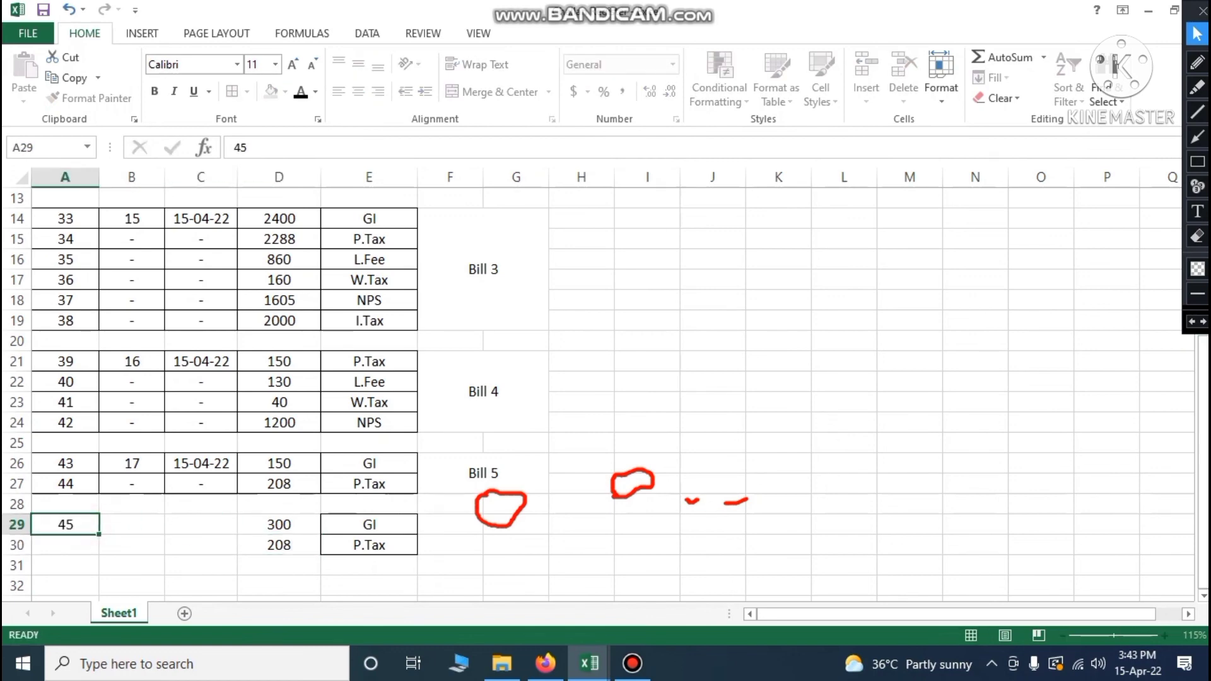
key("Return")
type("46")
left_click(532, 571)
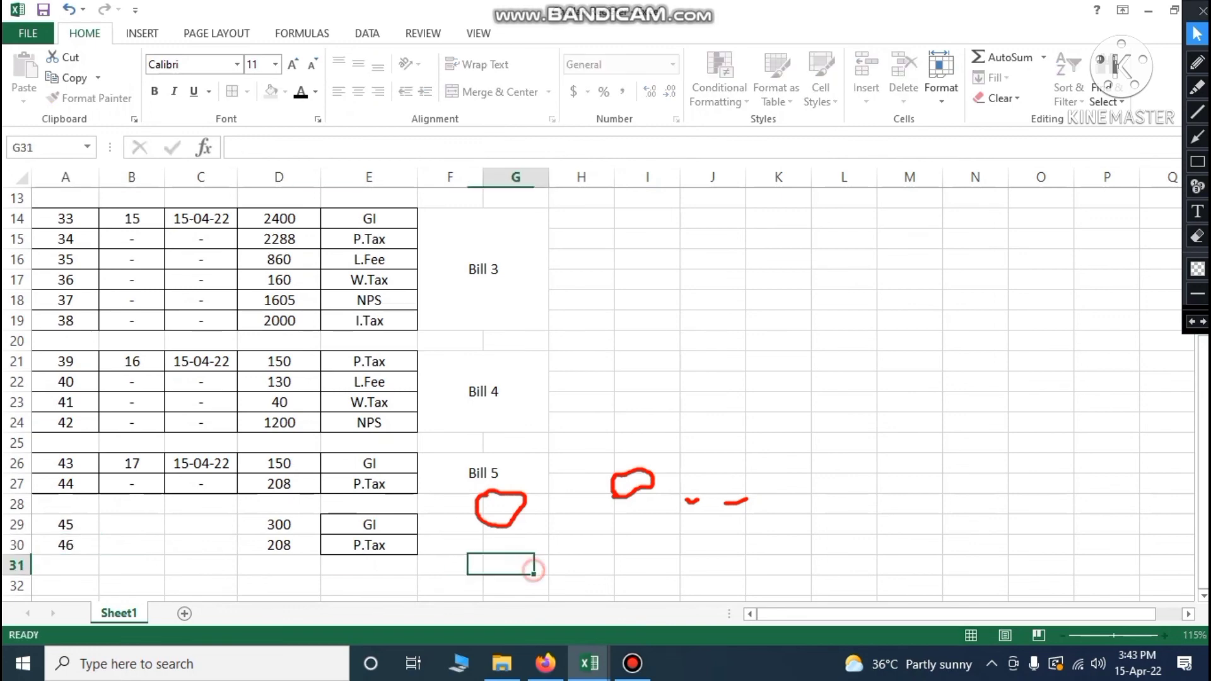
left_click_drag(73, 525, 369, 545)
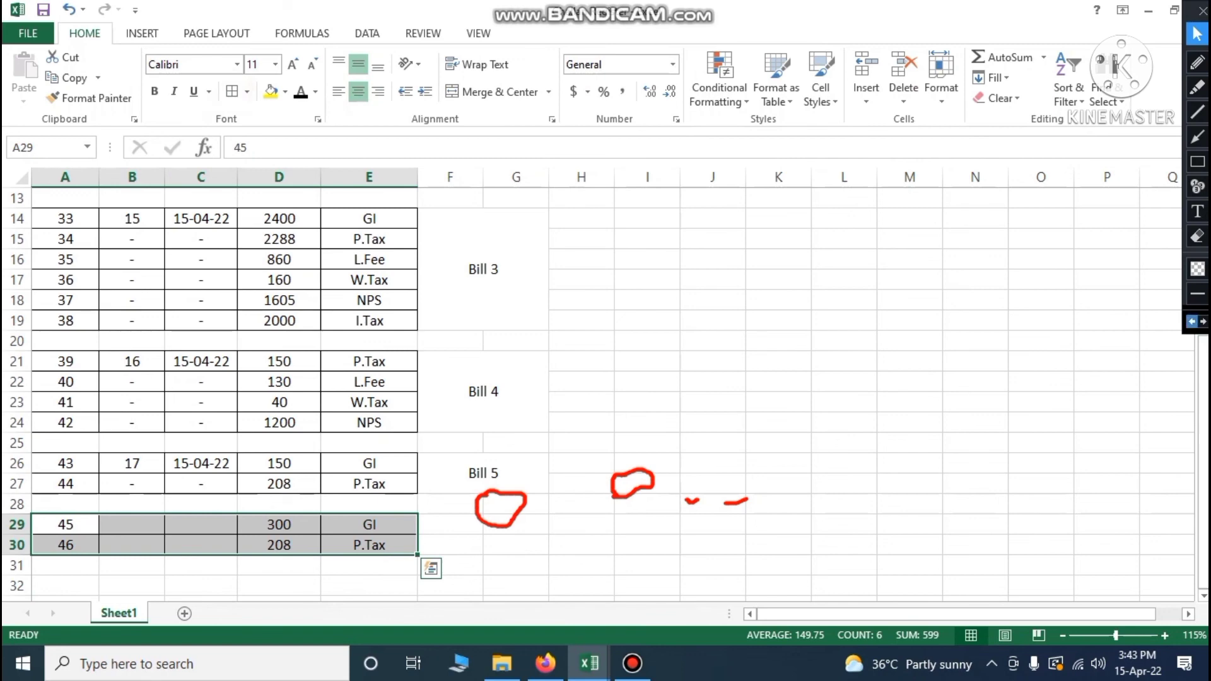
Merge F29:G30 and label the merged cell 'Bill 6'
left_click(1192, 322)
left_click(1192, 322)
left_click(1192, 322)
left_click(1191, 322)
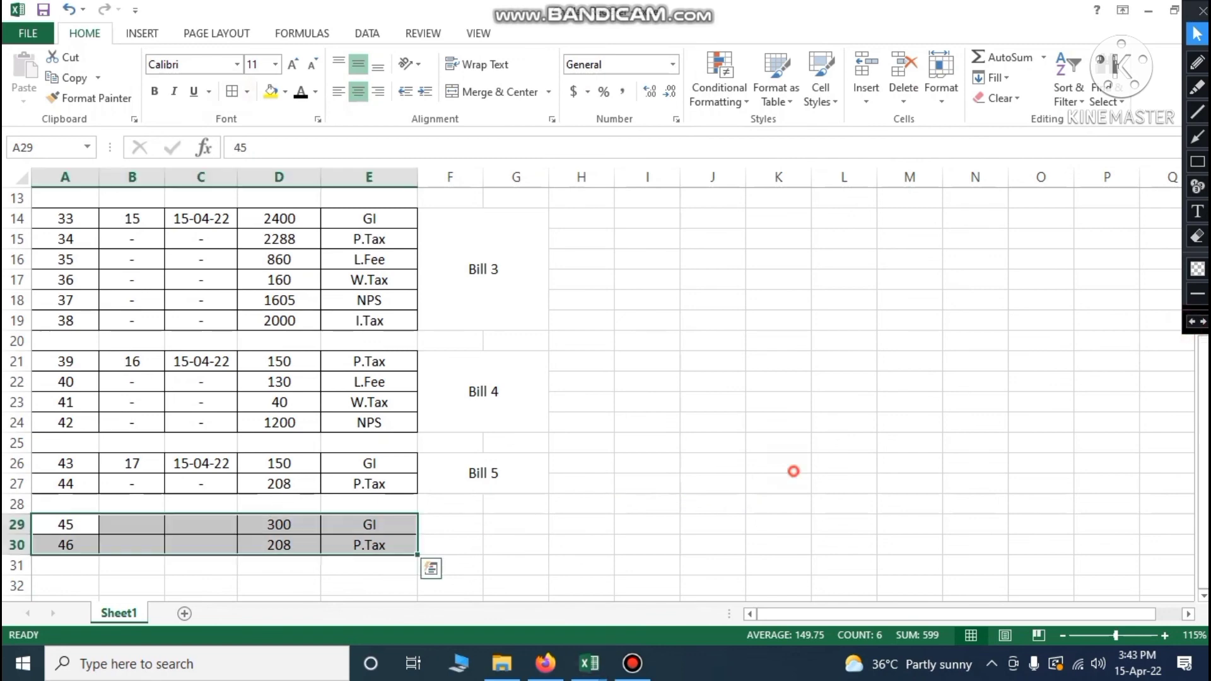
left_click_drag(474, 524, 517, 545)
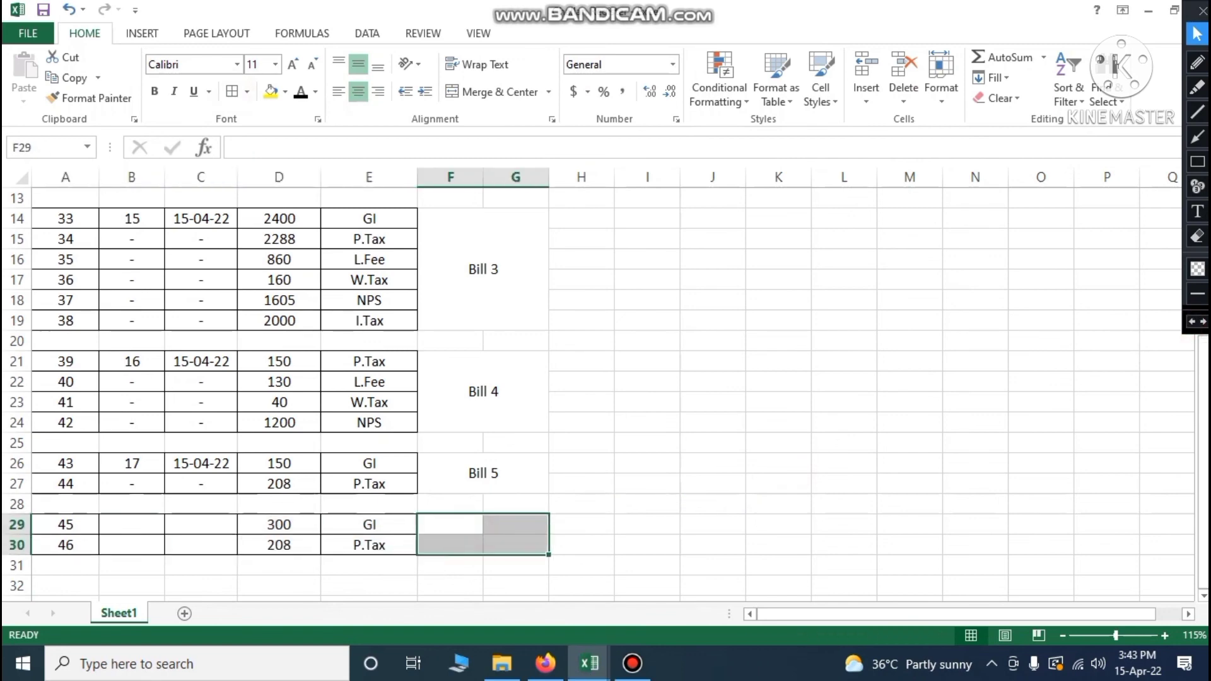
left_click(492, 92)
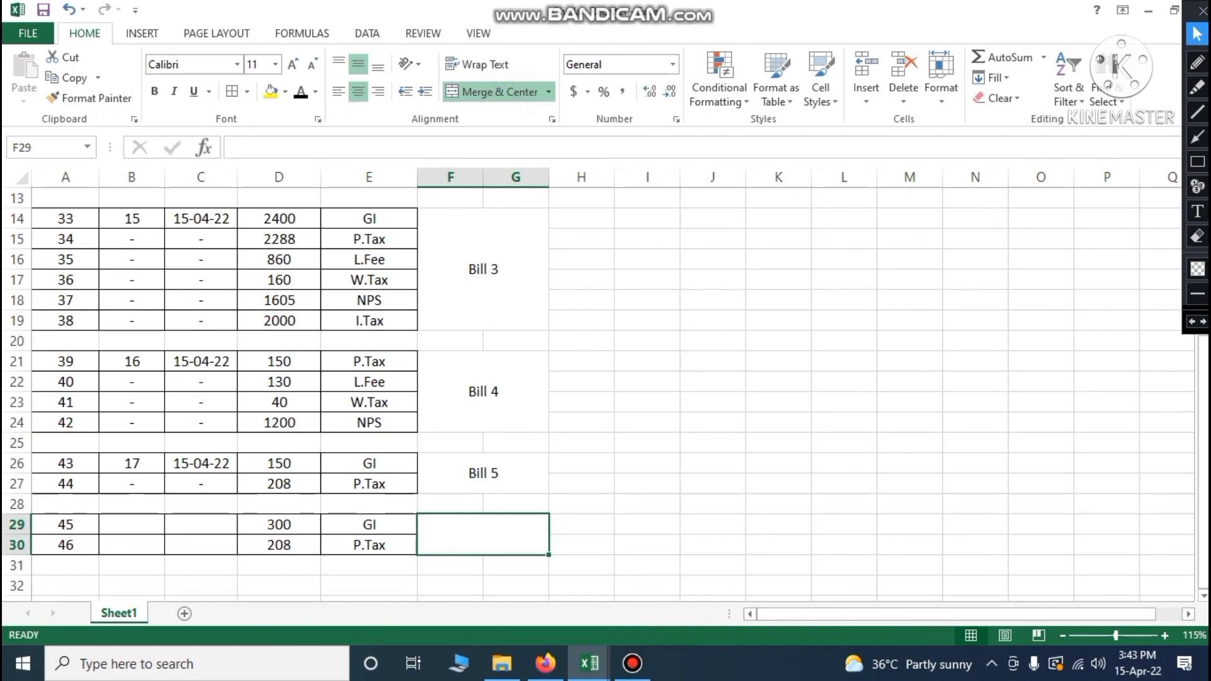
type("Bill 6")
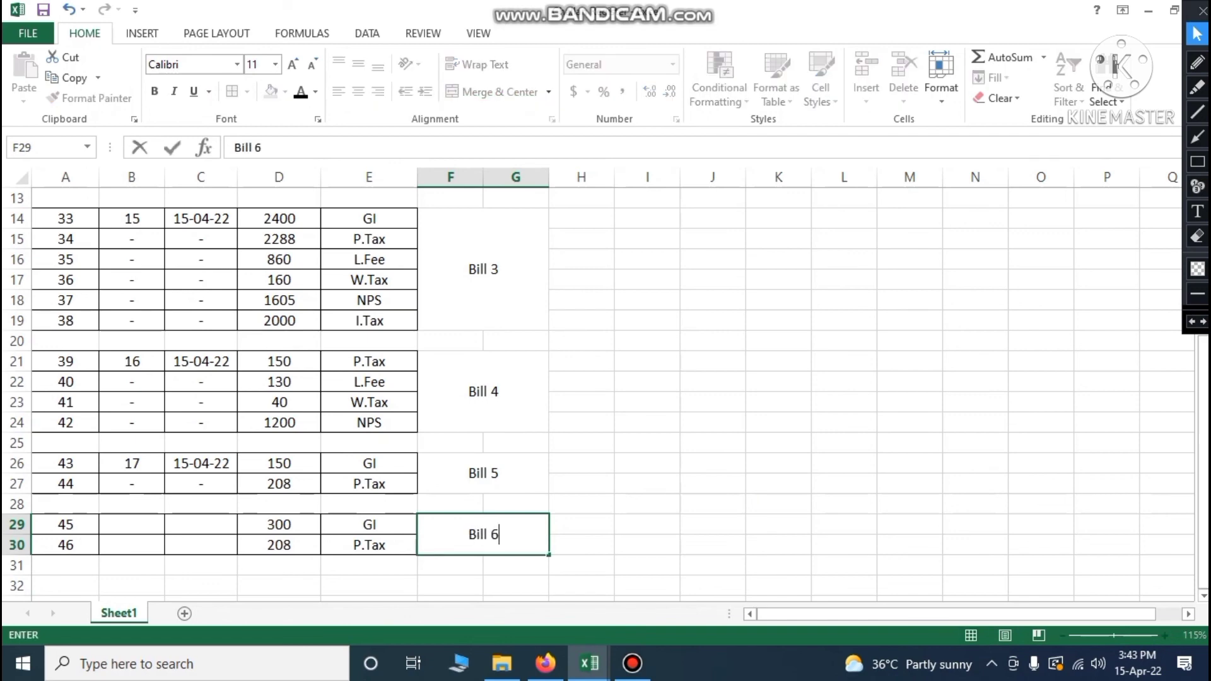
left_click(675, 504)
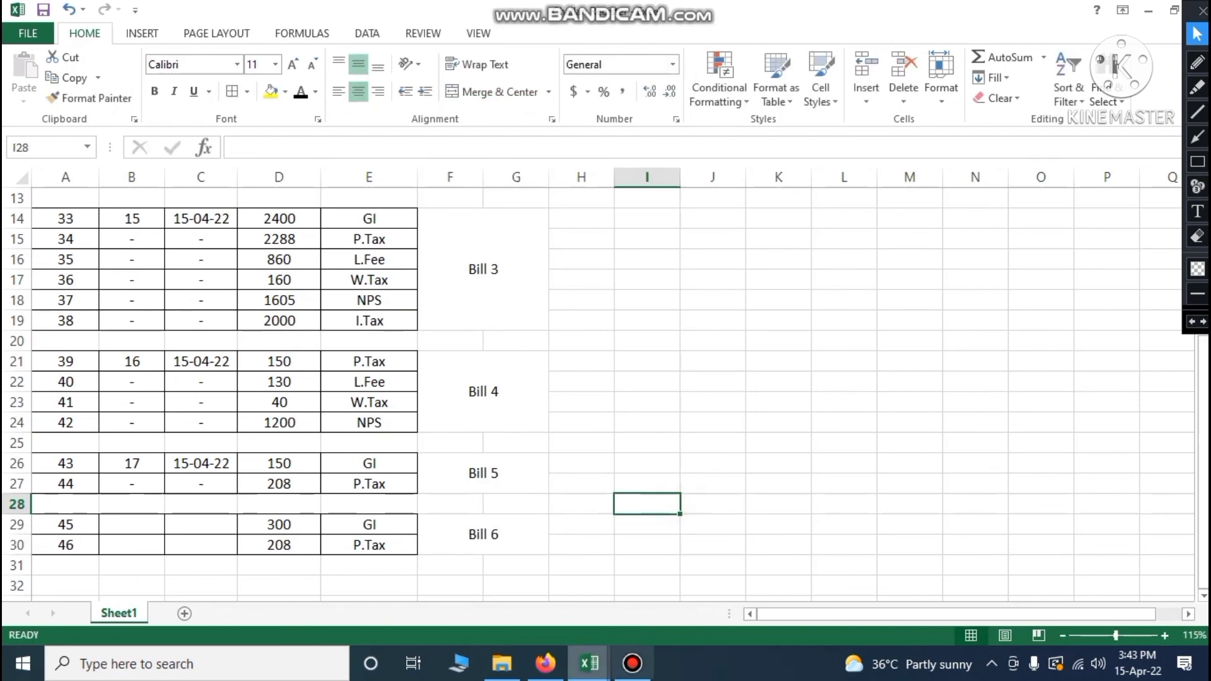
Check Bill 6 in the salary rough sheet and enter bill 18, dated 15-04-22, in row 29
mouse_move(590, 663)
left_click(399, 586)
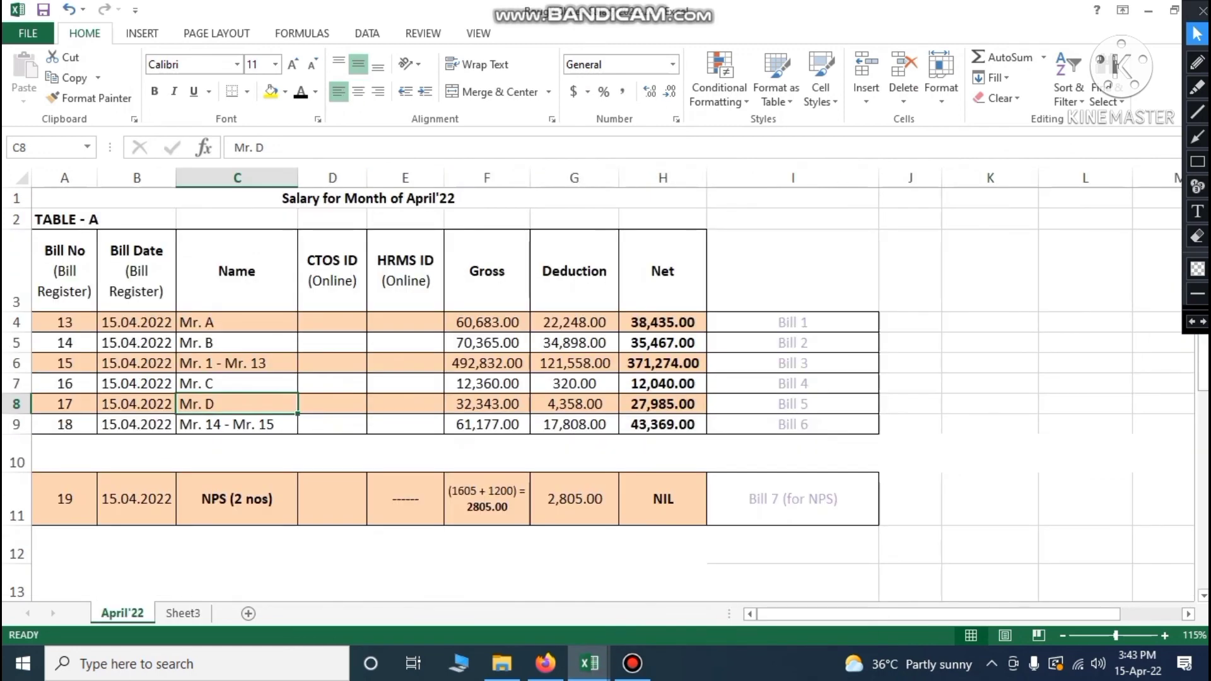
left_click(79, 425)
left_click(120, 424)
left_click(588, 666)
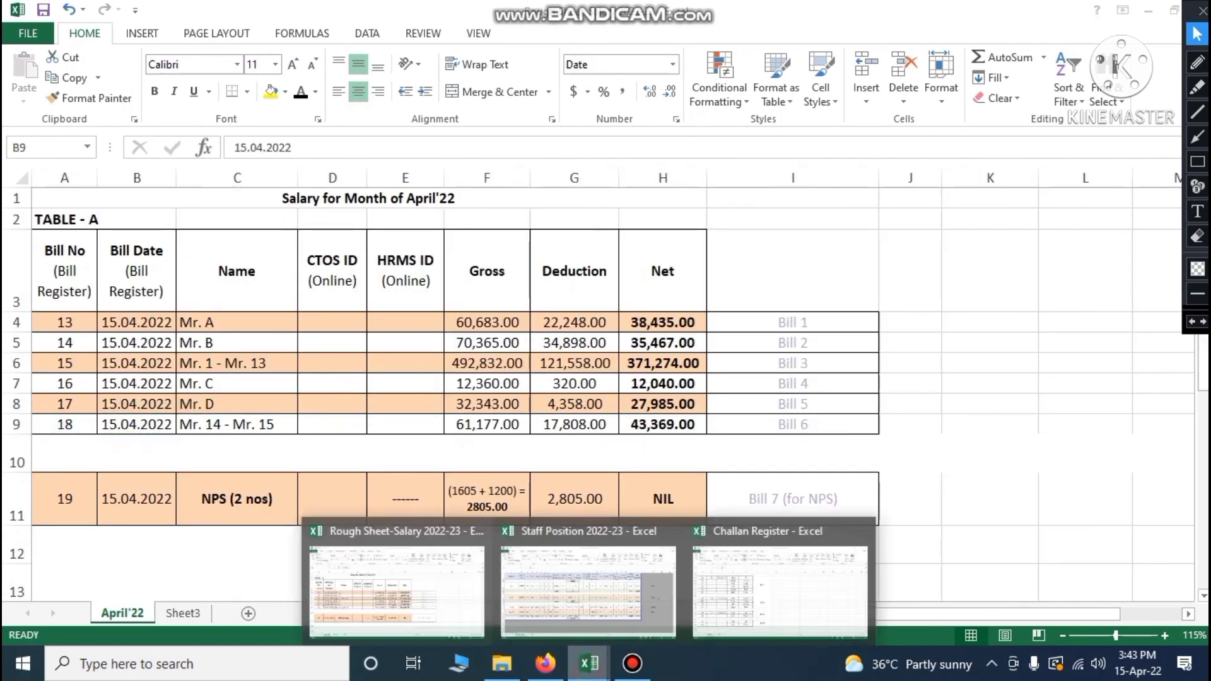
left_click(780, 590)
left_click(133, 525)
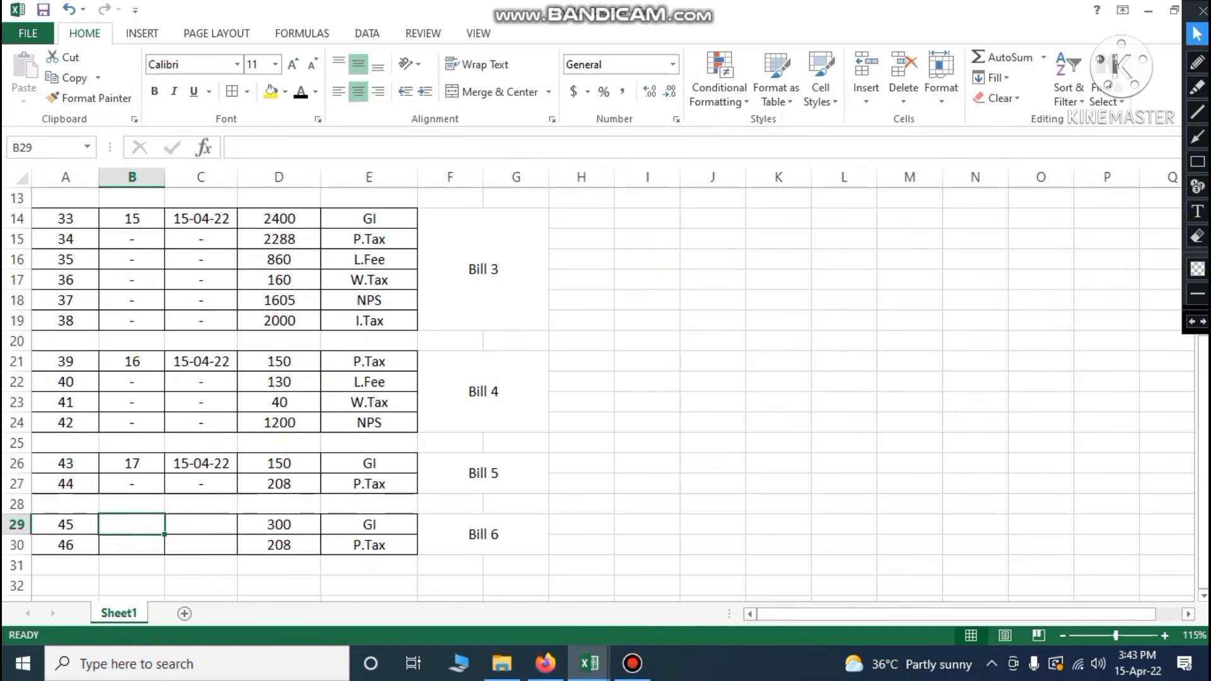
type("18")
key("Tab")
type("1")
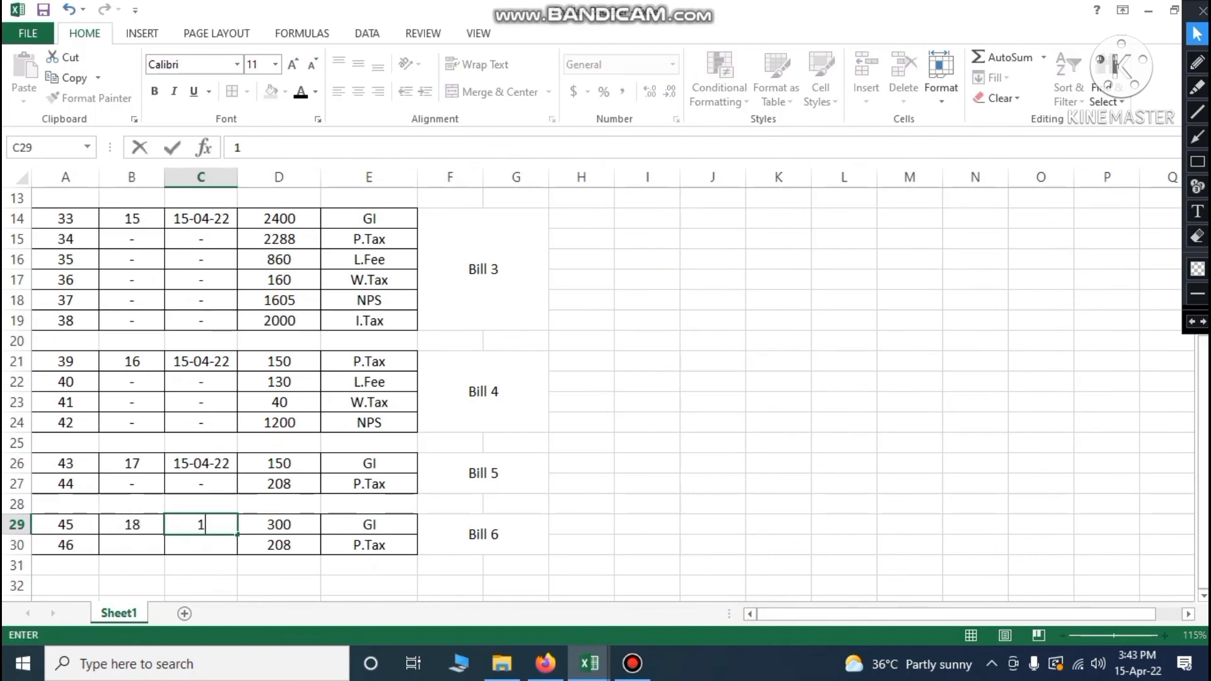
type("5/04/22")
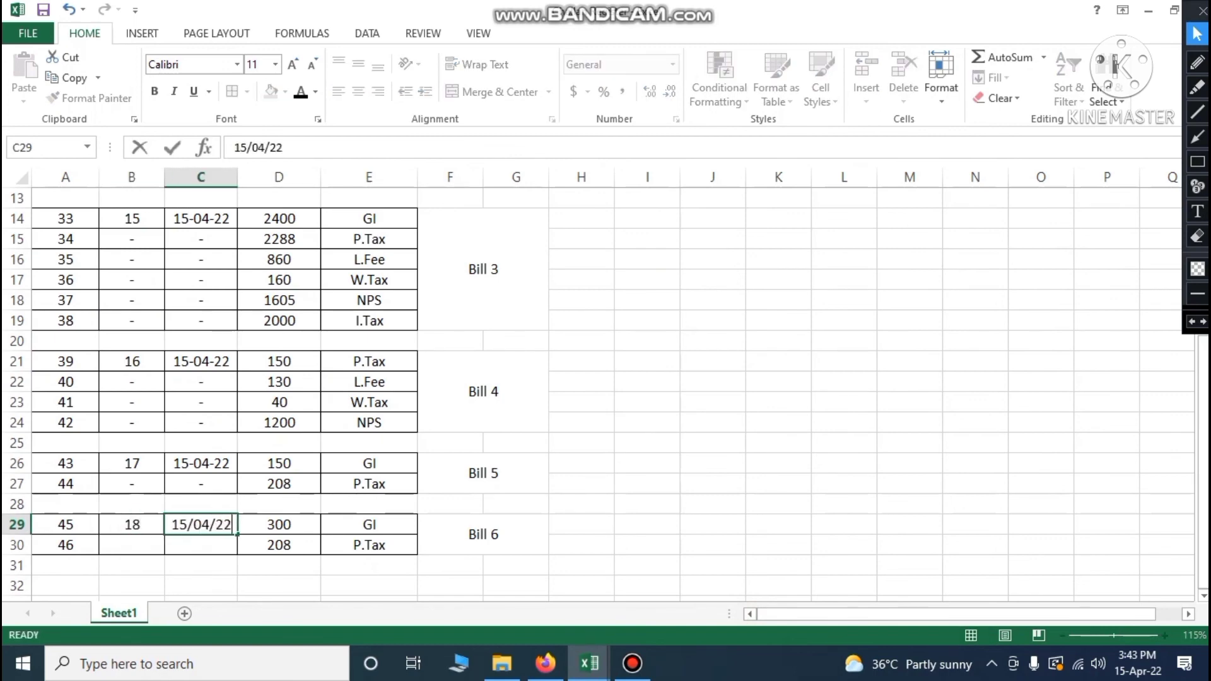
key("Return")
Enter bill 18 and the date 15-04-22 in row 30
left_click(139, 559)
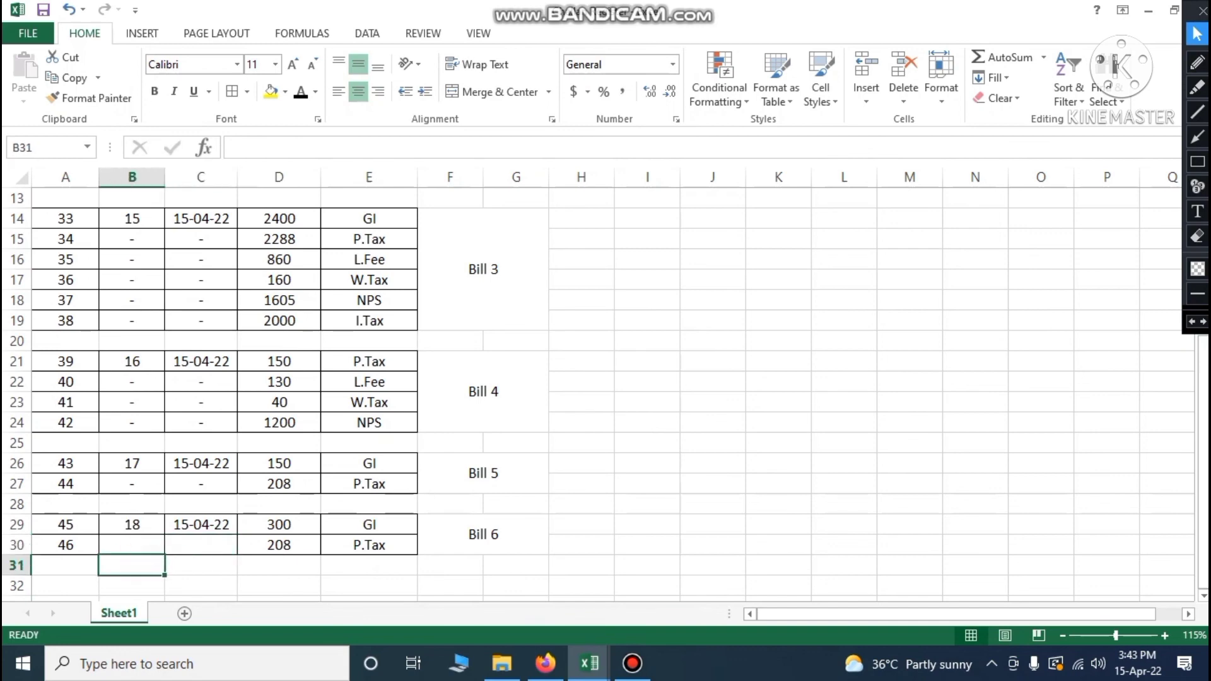
left_click(146, 548)
key("Tab")
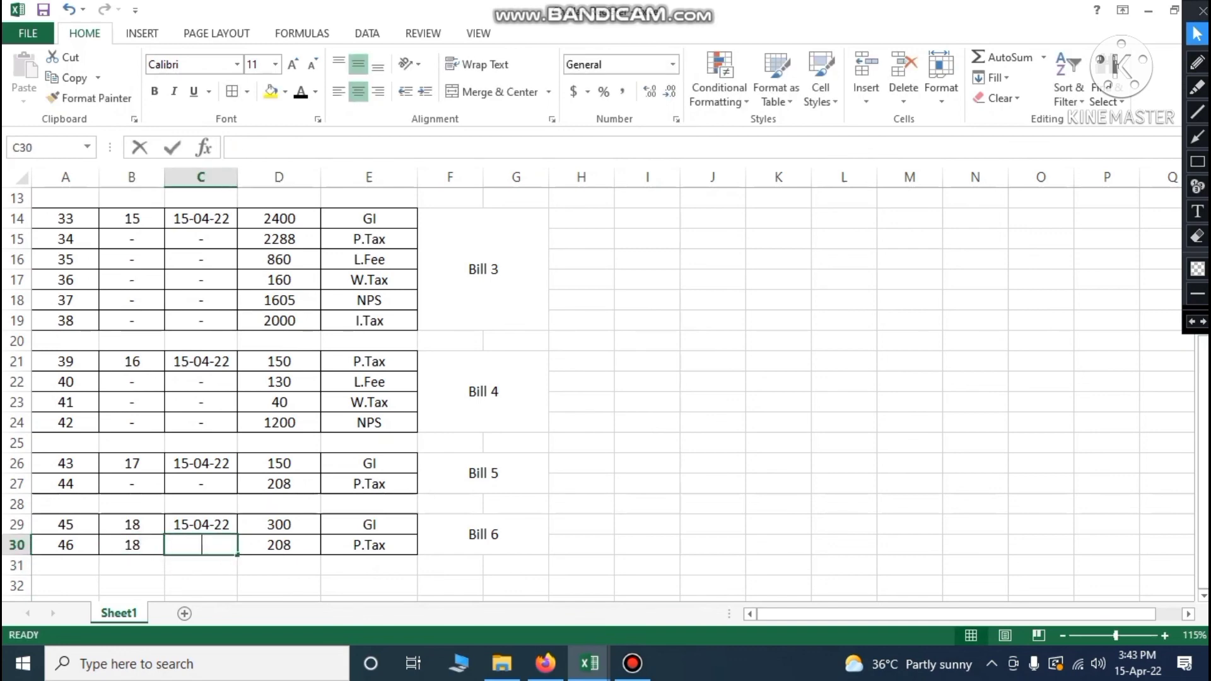
type("15/04/22")
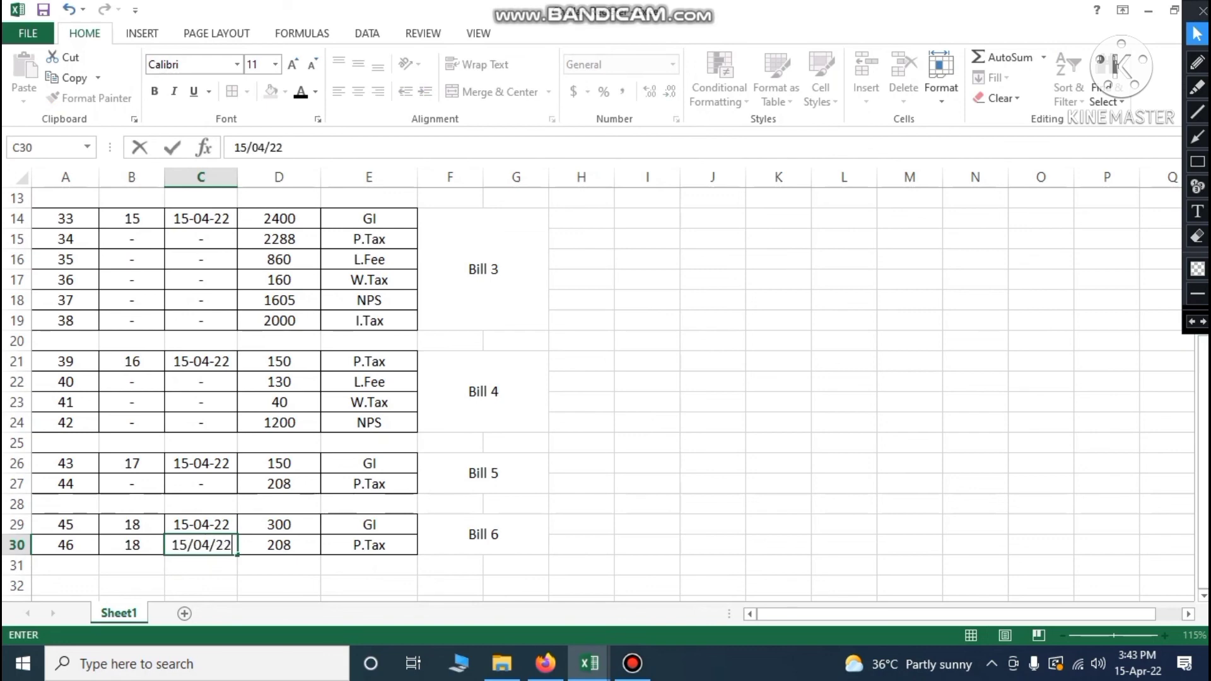
key("Tab")
left_click(579, 500)
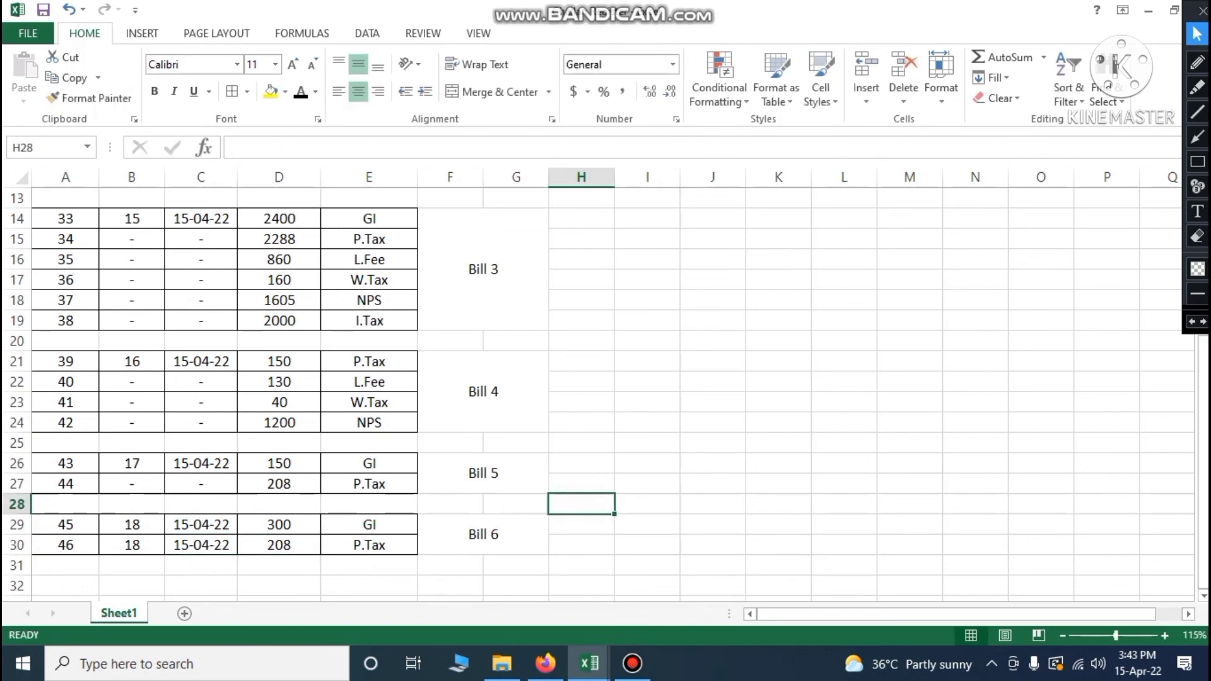
left_click(724, 389)
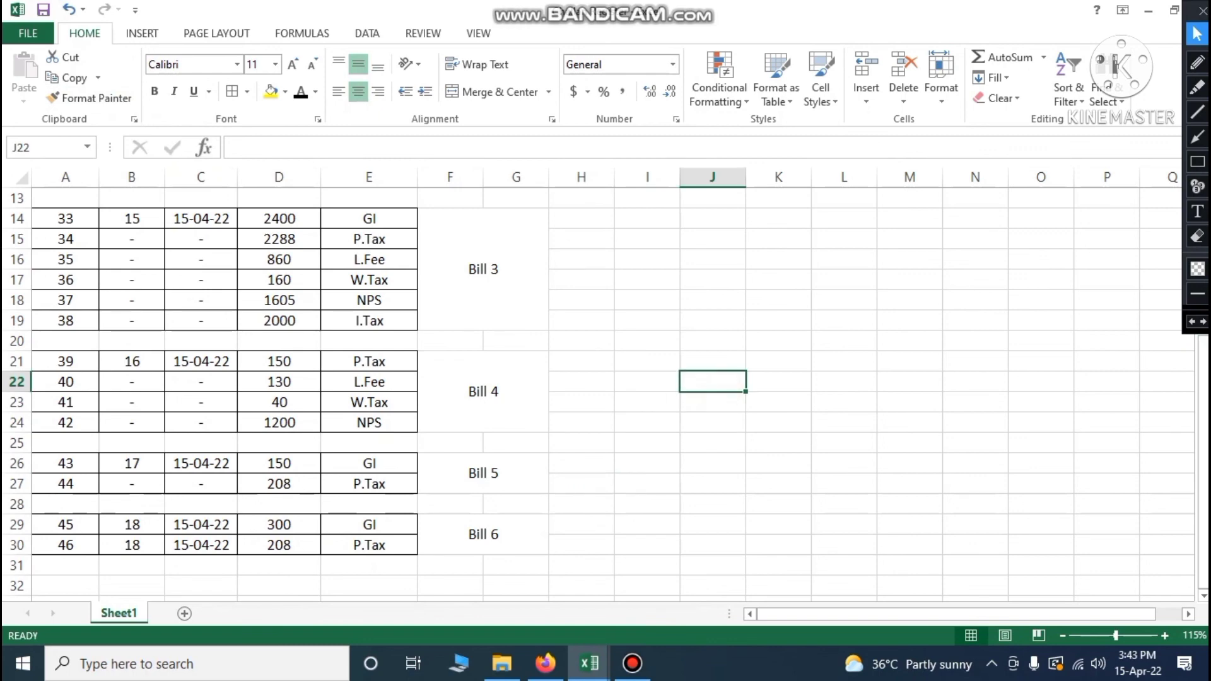
scroll(723, 389, "up", 2)
scroll(724, 388, "up", 2)
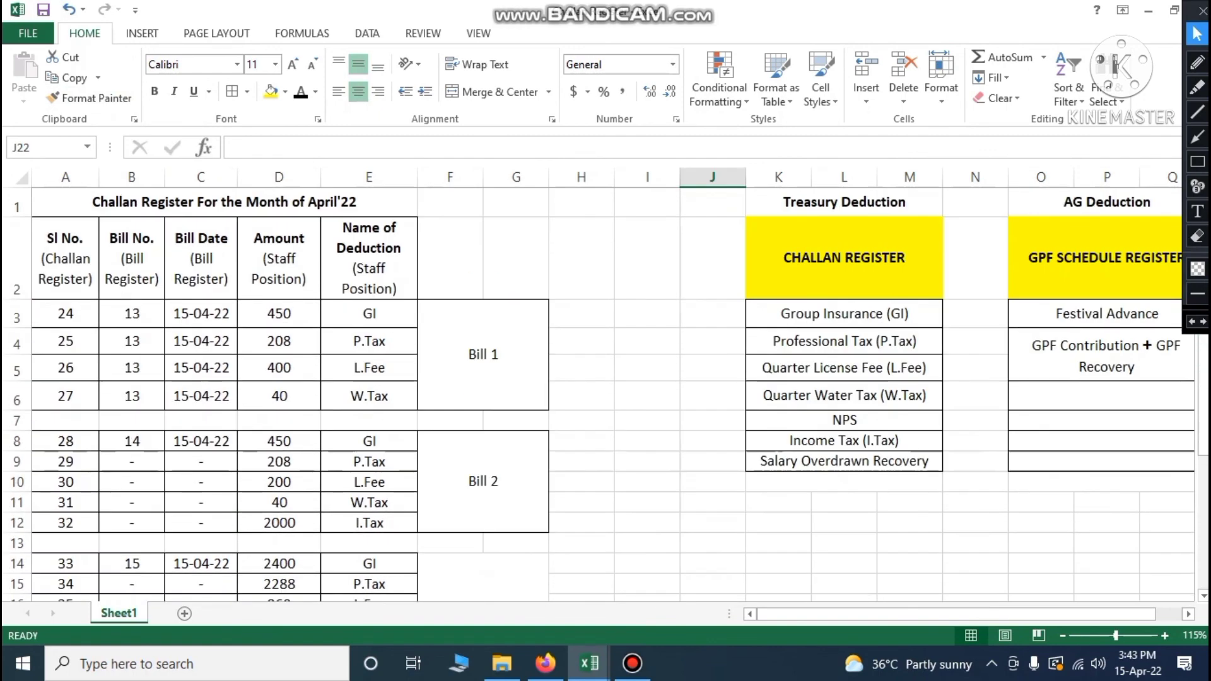
scroll(606, 394, "down", 5)
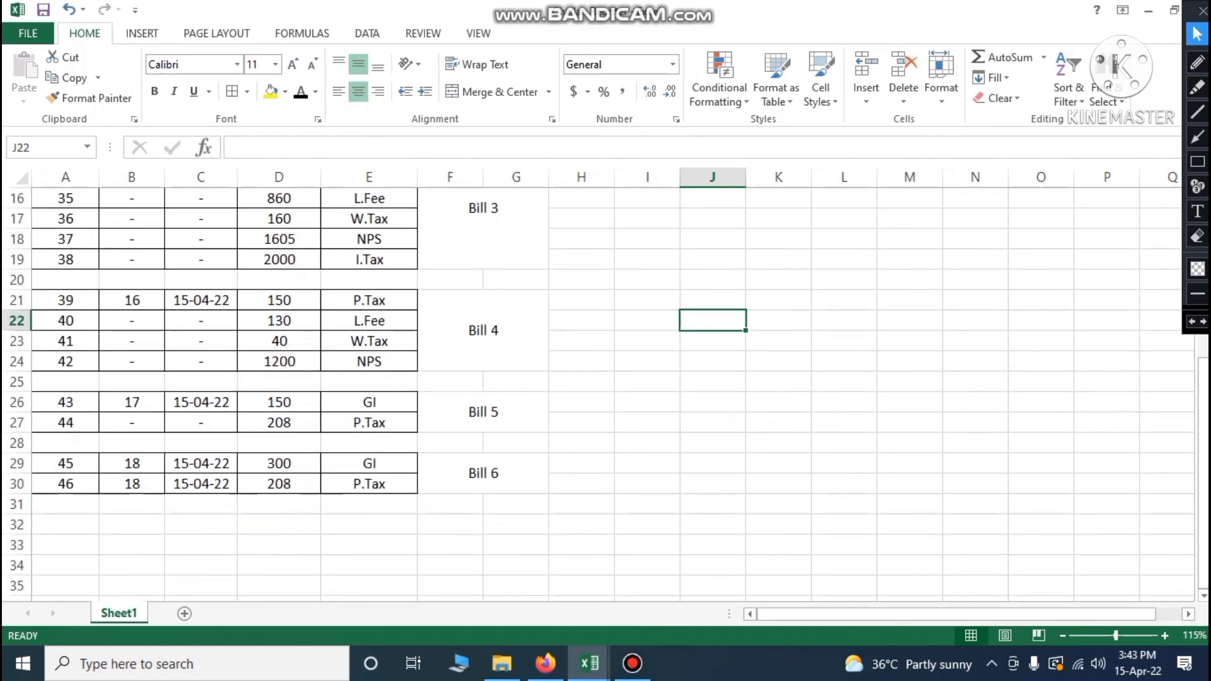
scroll(606, 391, "up", 5)
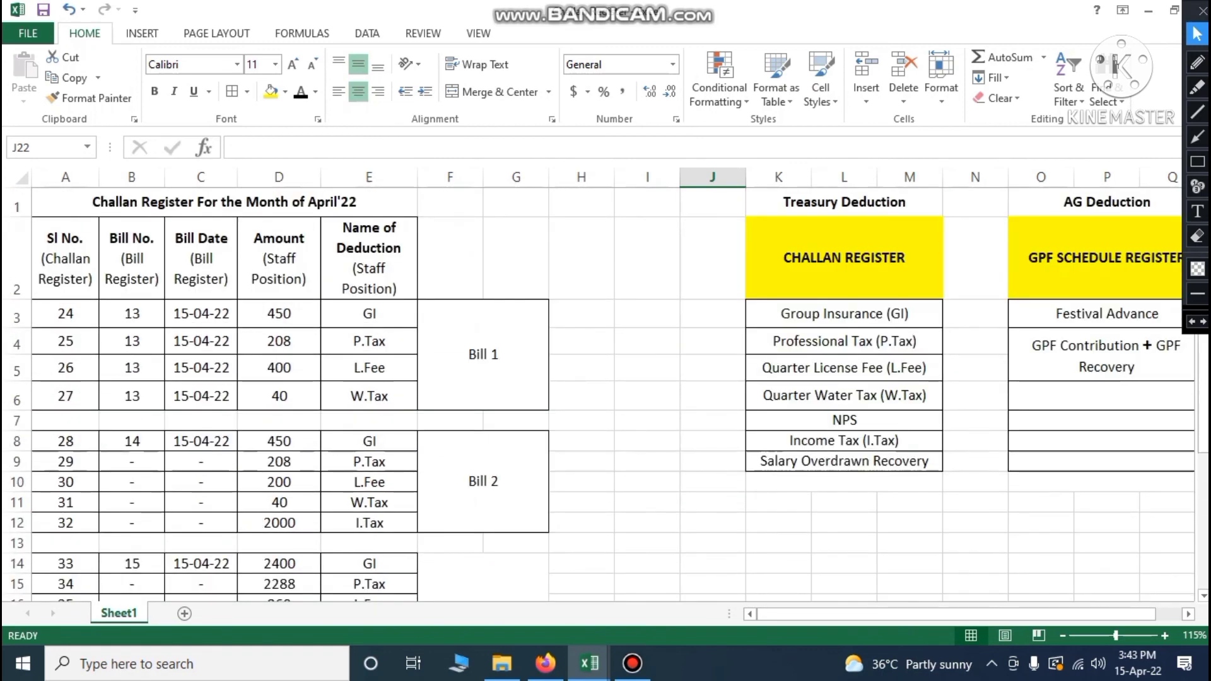
left_click(831, 420)
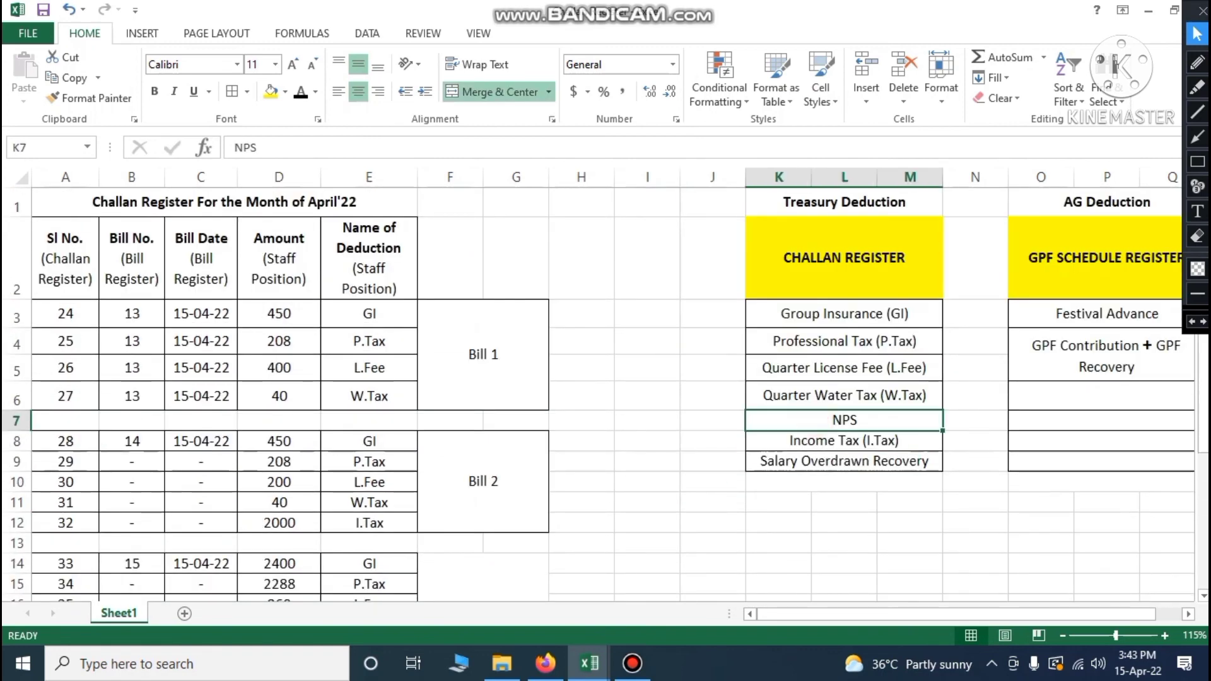
left_click(852, 503)
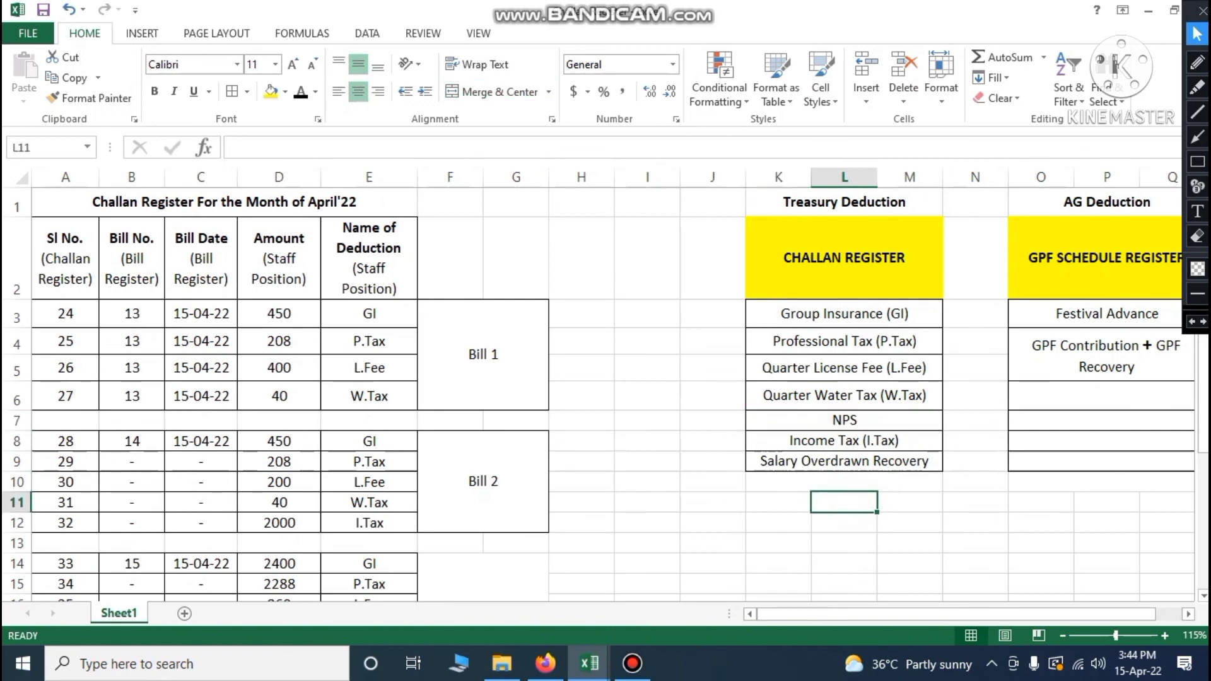
left_click(839, 419)
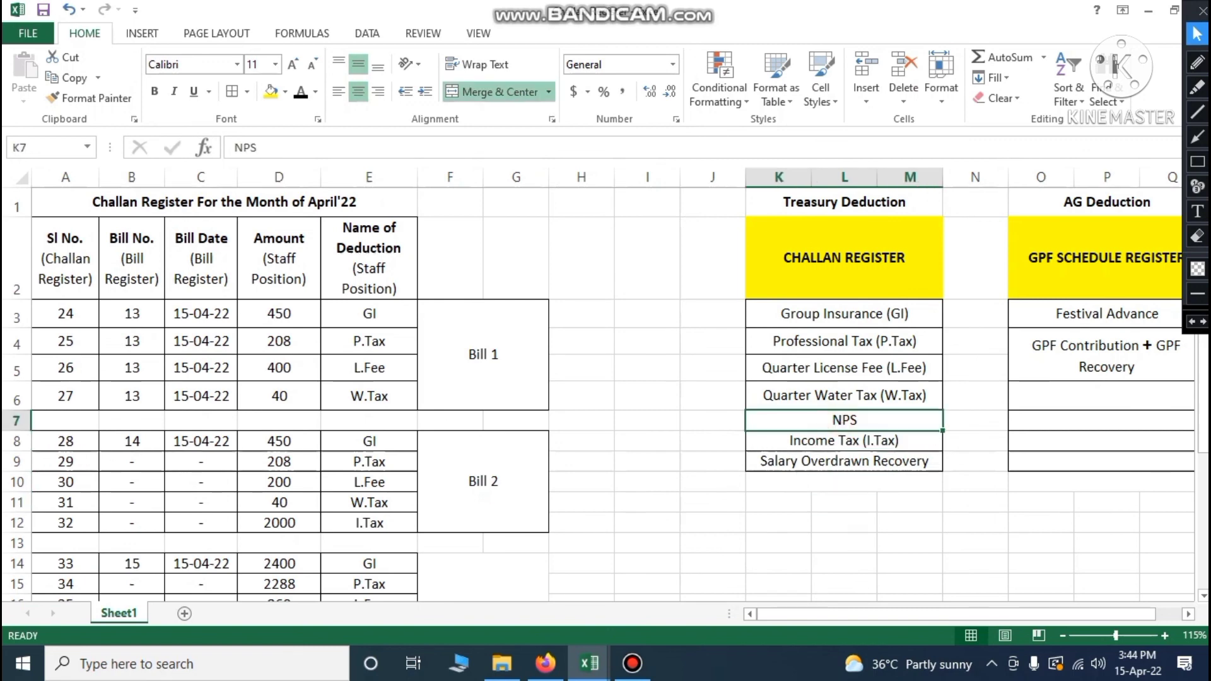
scroll(599, 391, "down", 5)
scroll(599, 391, "down", 1)
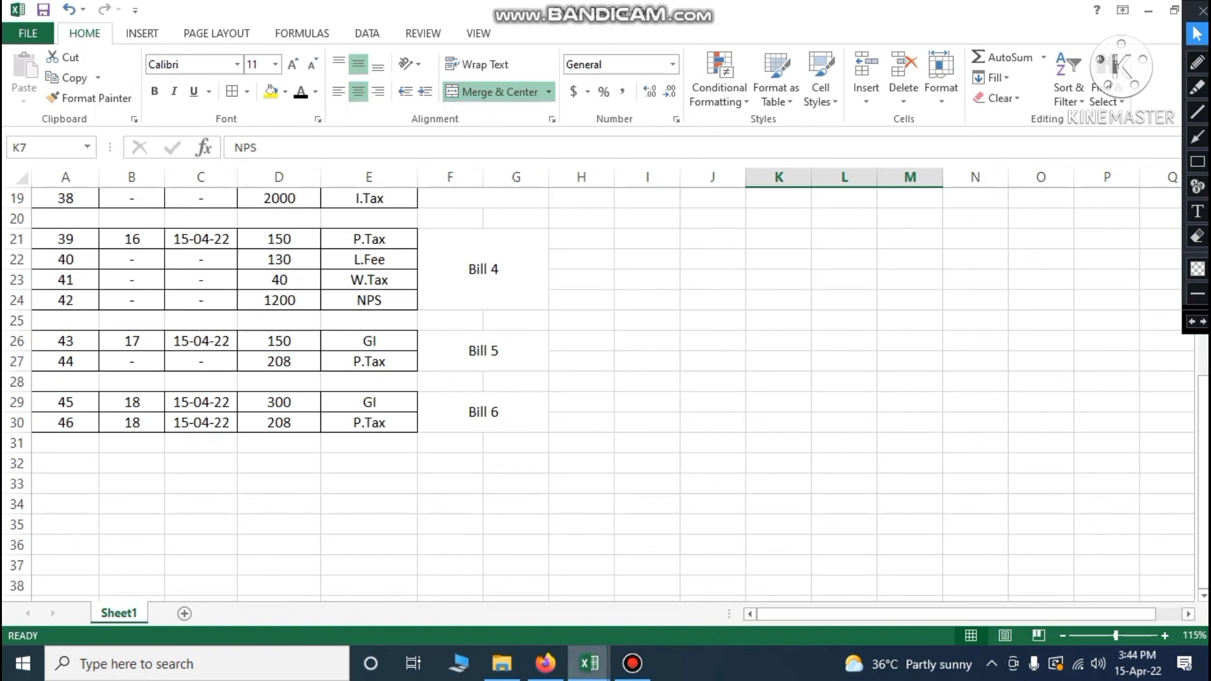
Locate the NPS bill row in the salary sheet and enter serial 47 in row 32
mouse_move(589, 663)
left_click(413, 580)
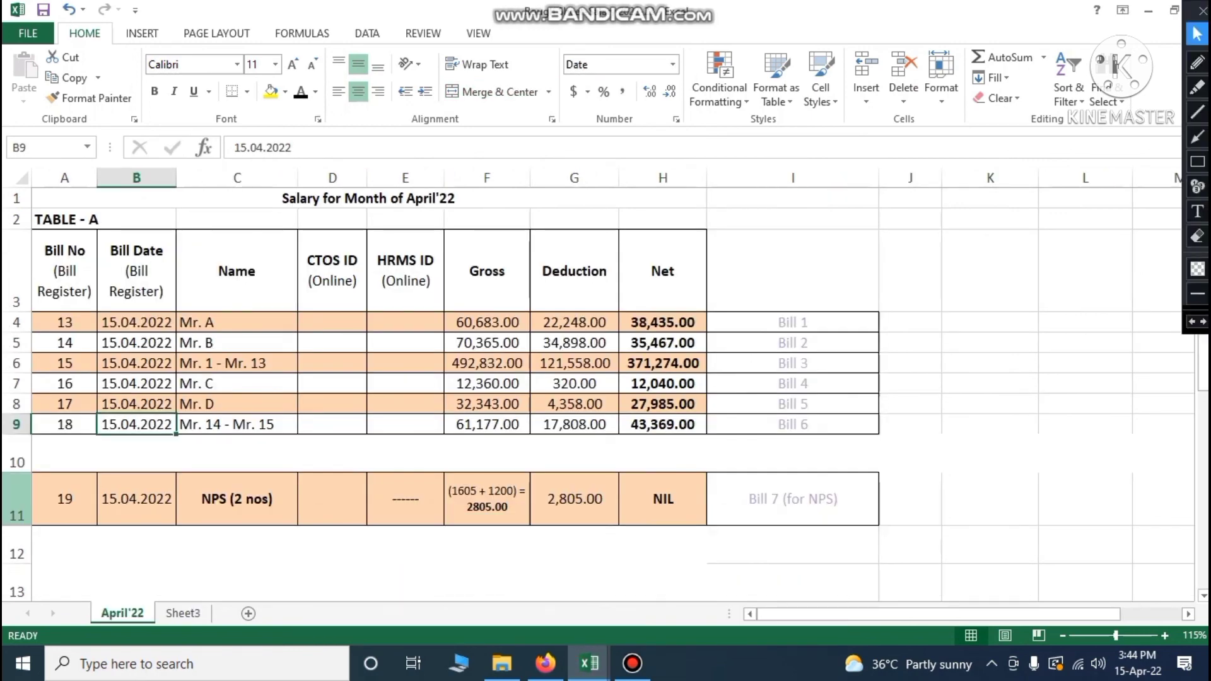
left_click(17, 499)
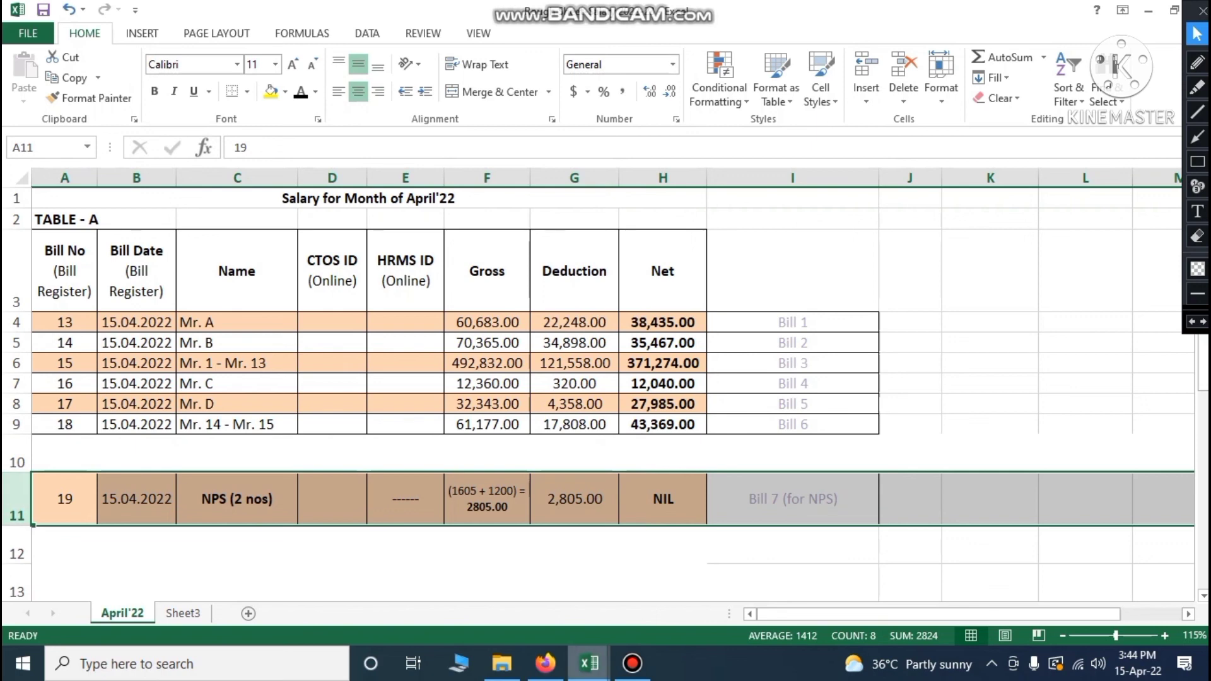
mouse_move(589, 663)
left_click(782, 581)
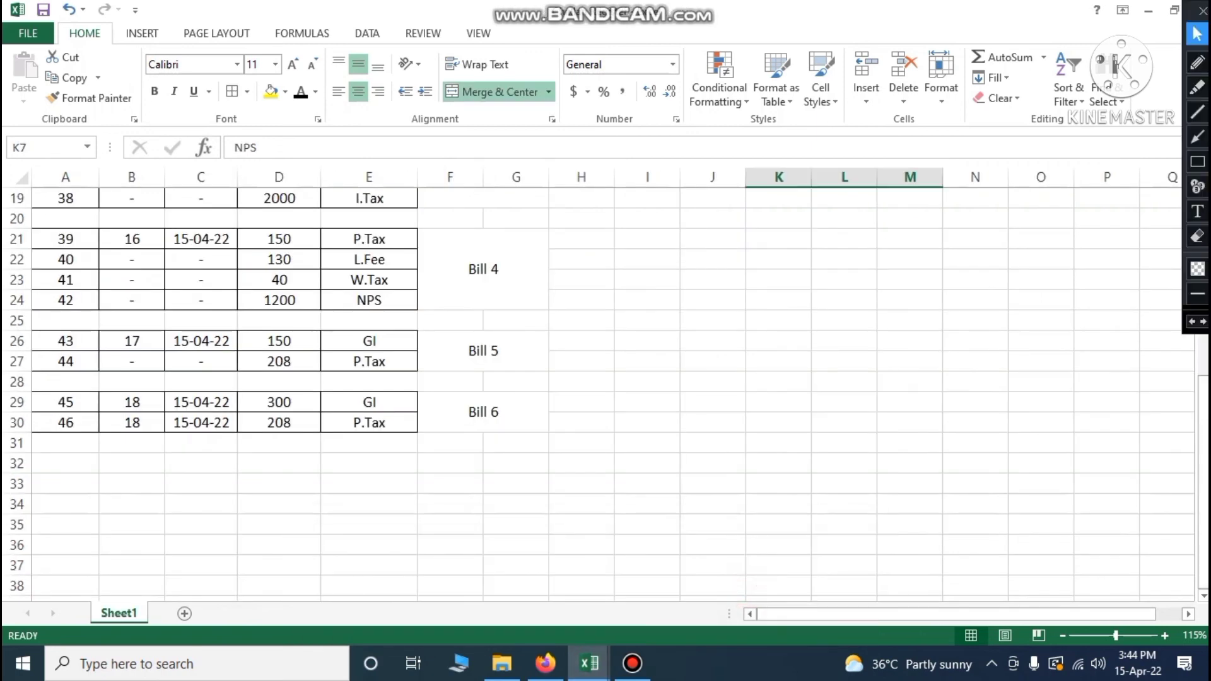
left_click(72, 467)
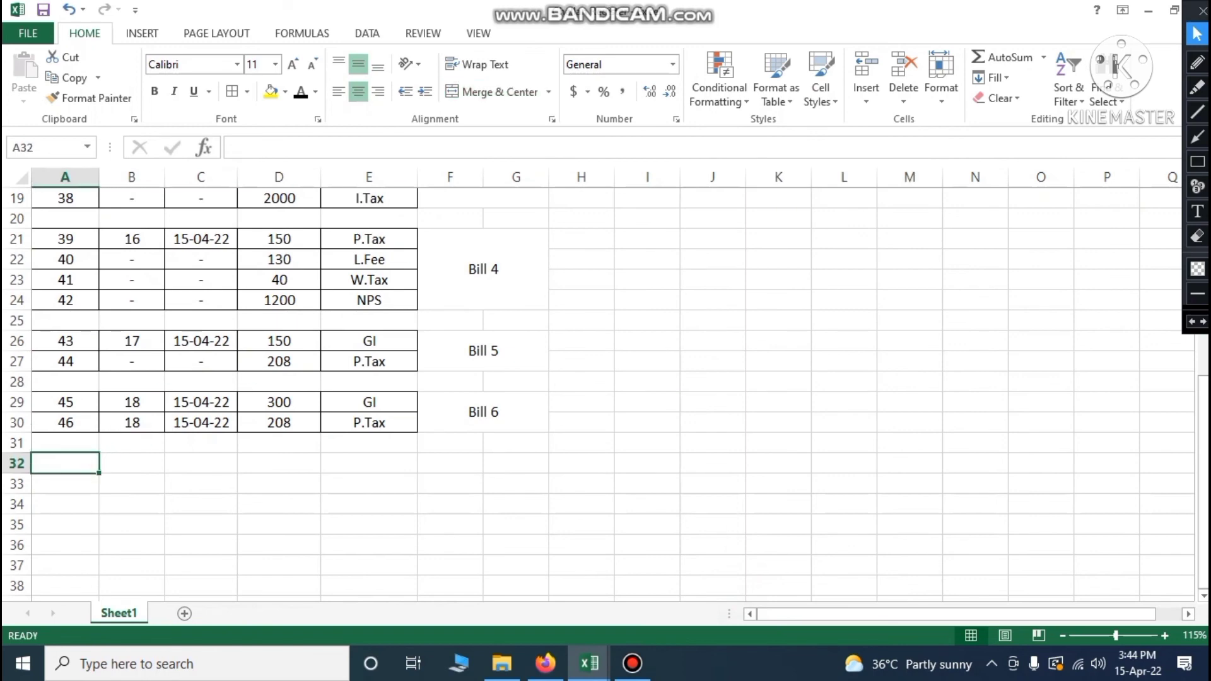
type("47")
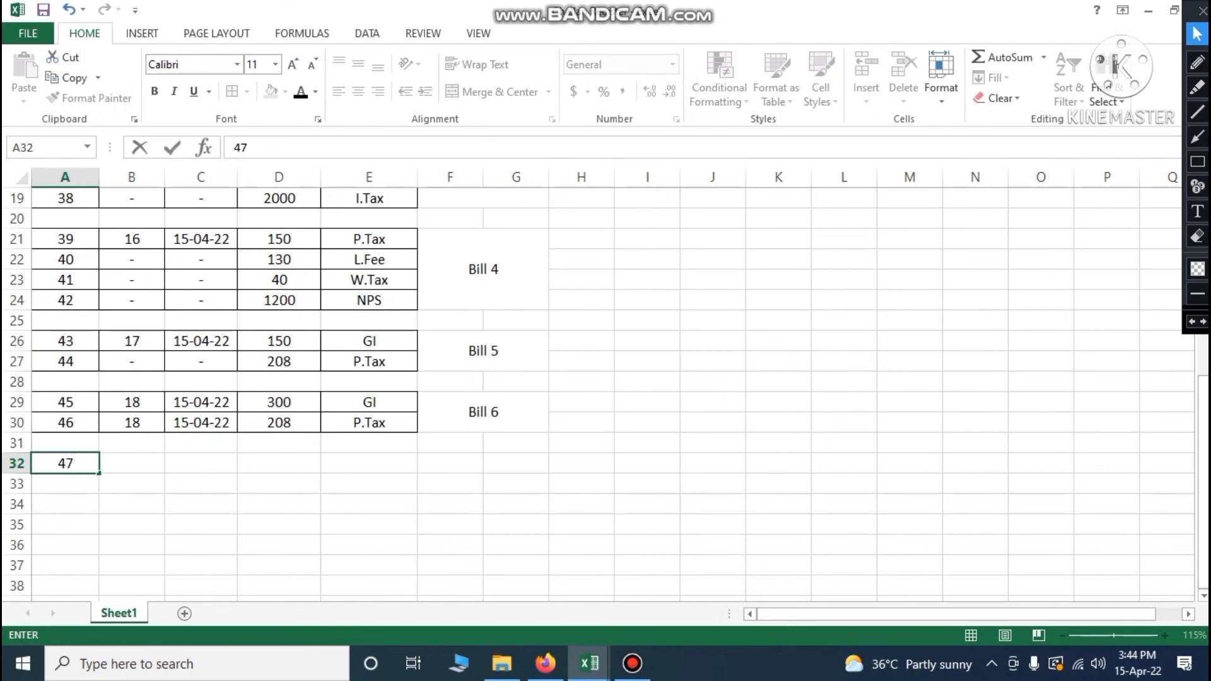
key("Tab")
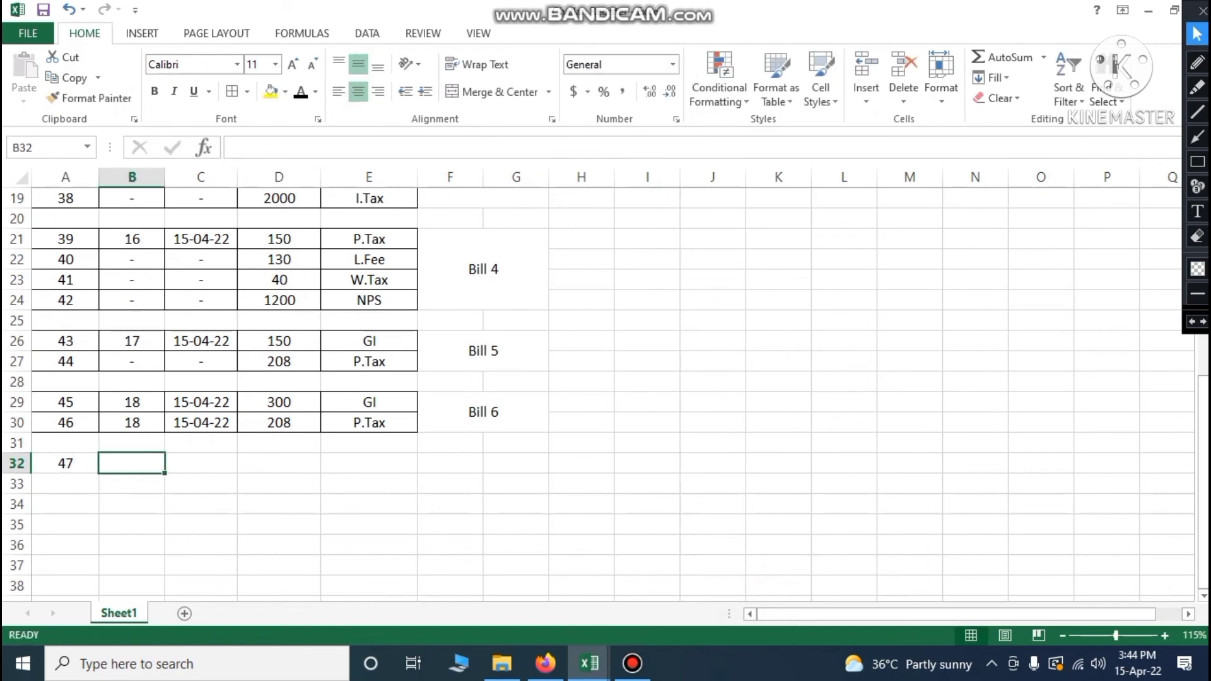
Copy the NPS bill's number 19 and date 15-04-22 into row 32
mouse_move(588, 663)
left_click(429, 587)
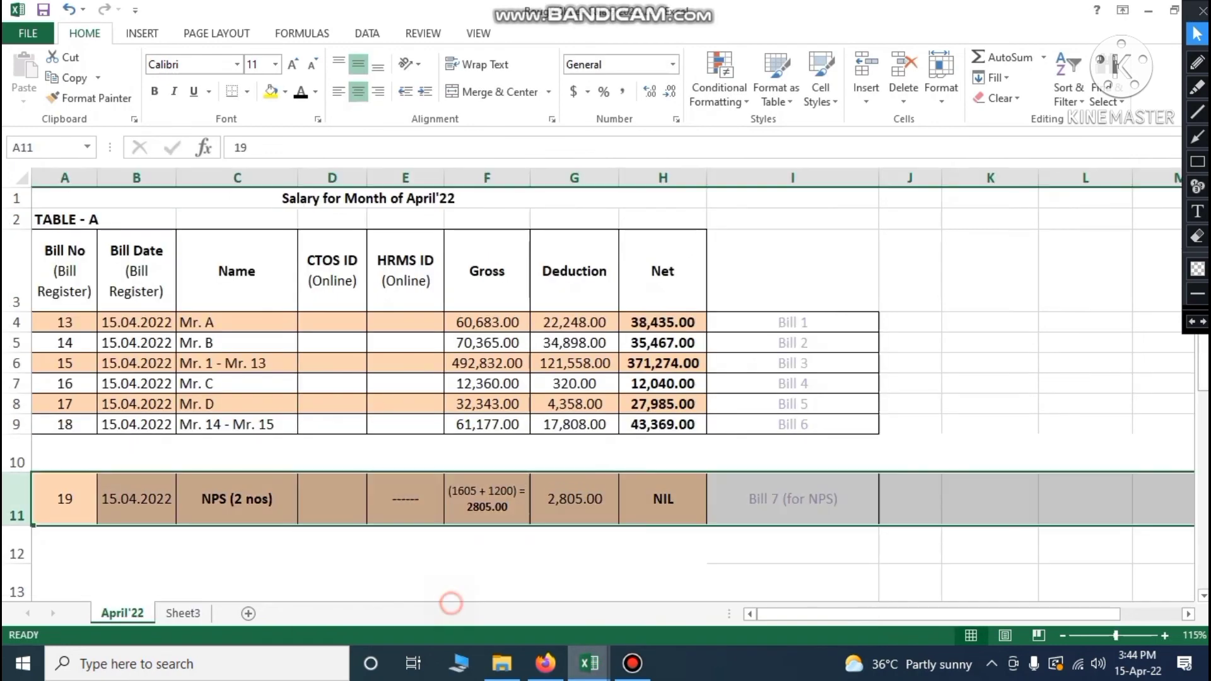
left_click(69, 503)
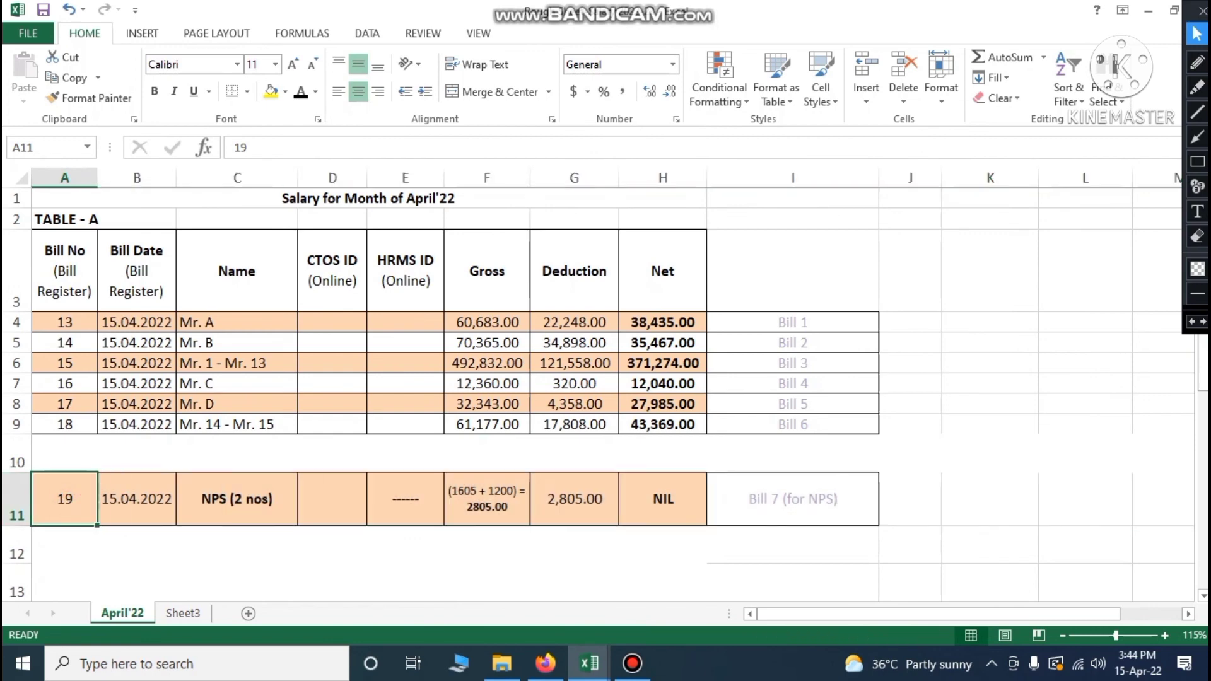
left_click(133, 512)
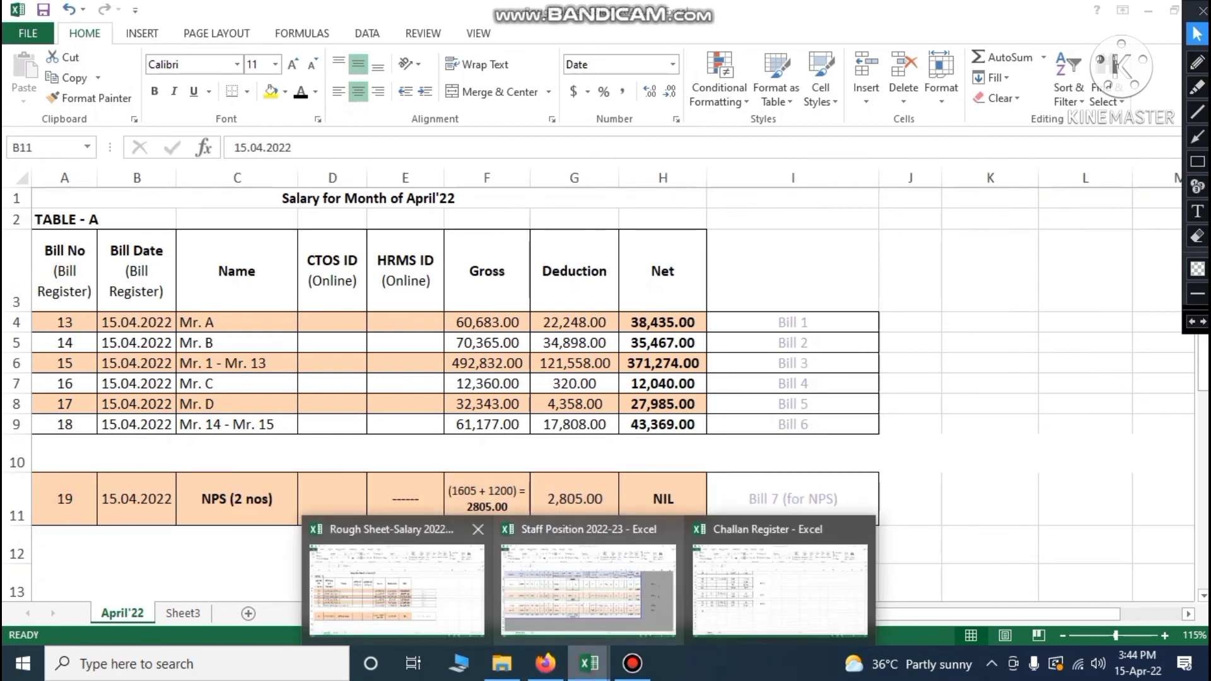
mouse_move(588, 663)
left_click(727, 599)
type("19")
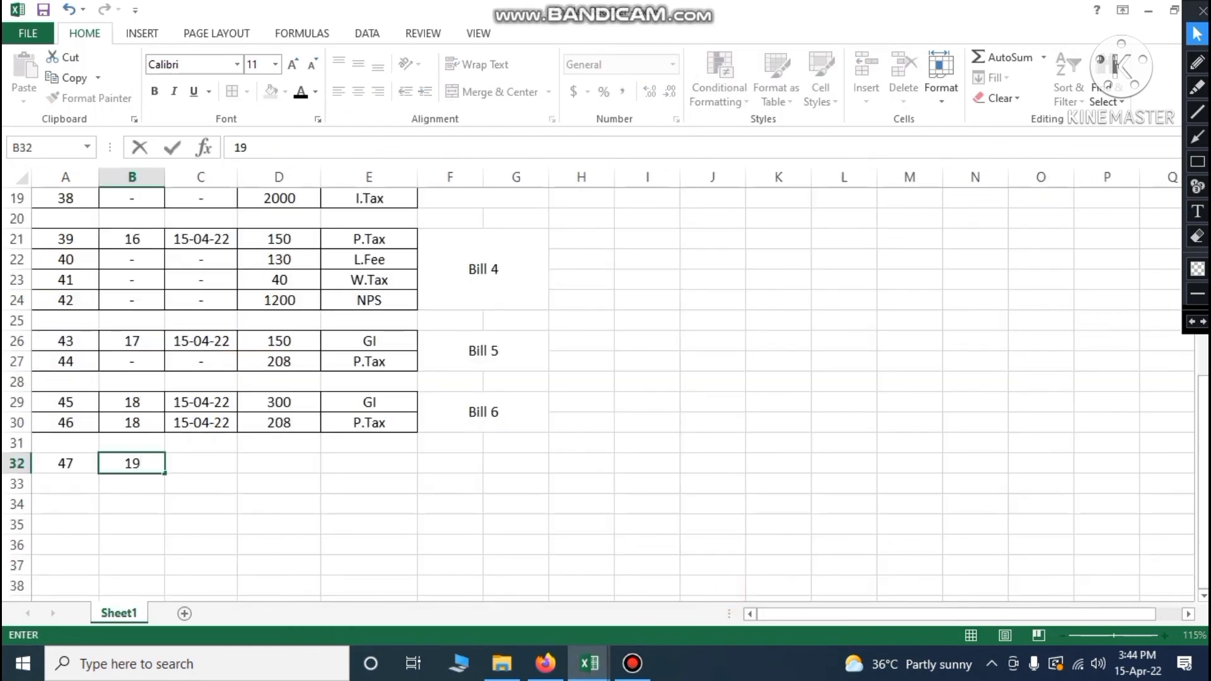
key("Tab")
type("15/04/22")
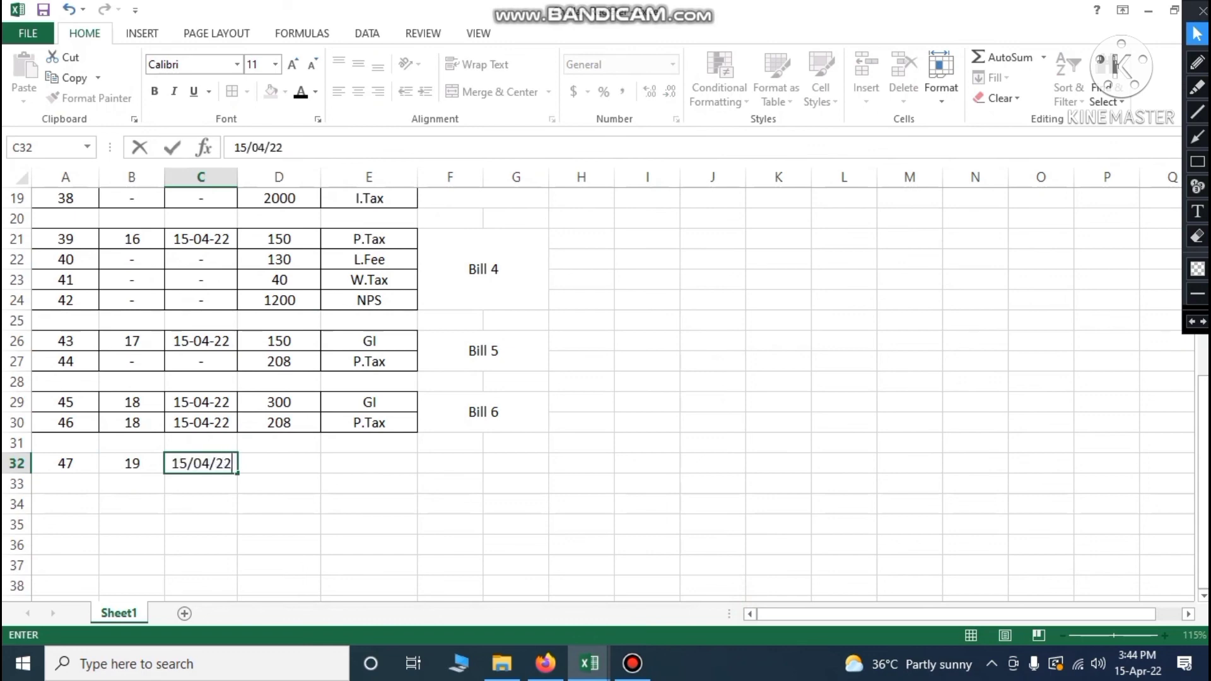
key("Tab")
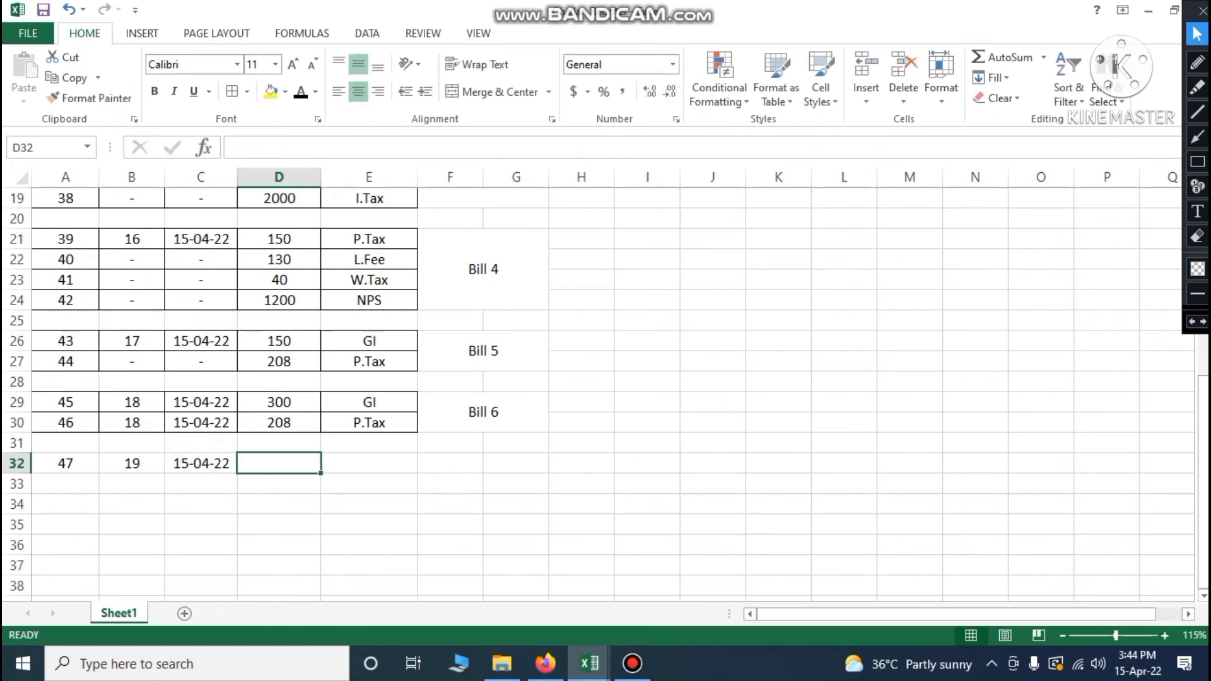
Enter the NPS amount 2805 and the description 'NPS of 2 nos Staff'
scroll(606, 391, "up", 1)
scroll(606, 391, "down", 1)
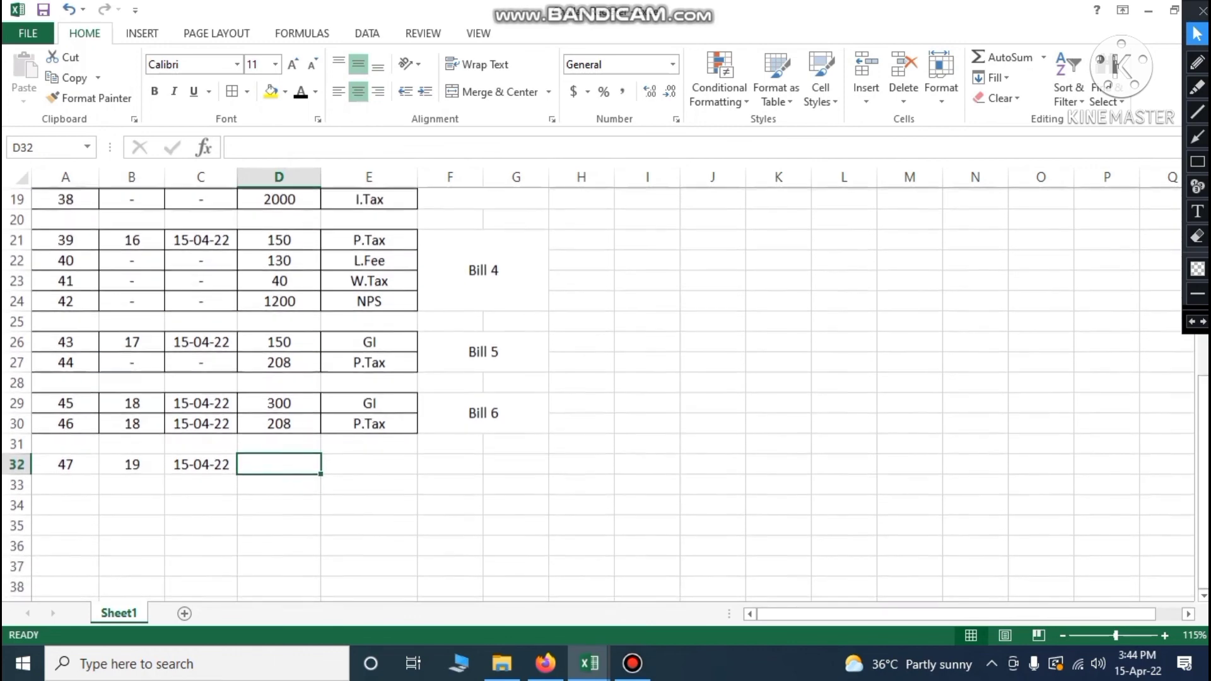
left_click(589, 663)
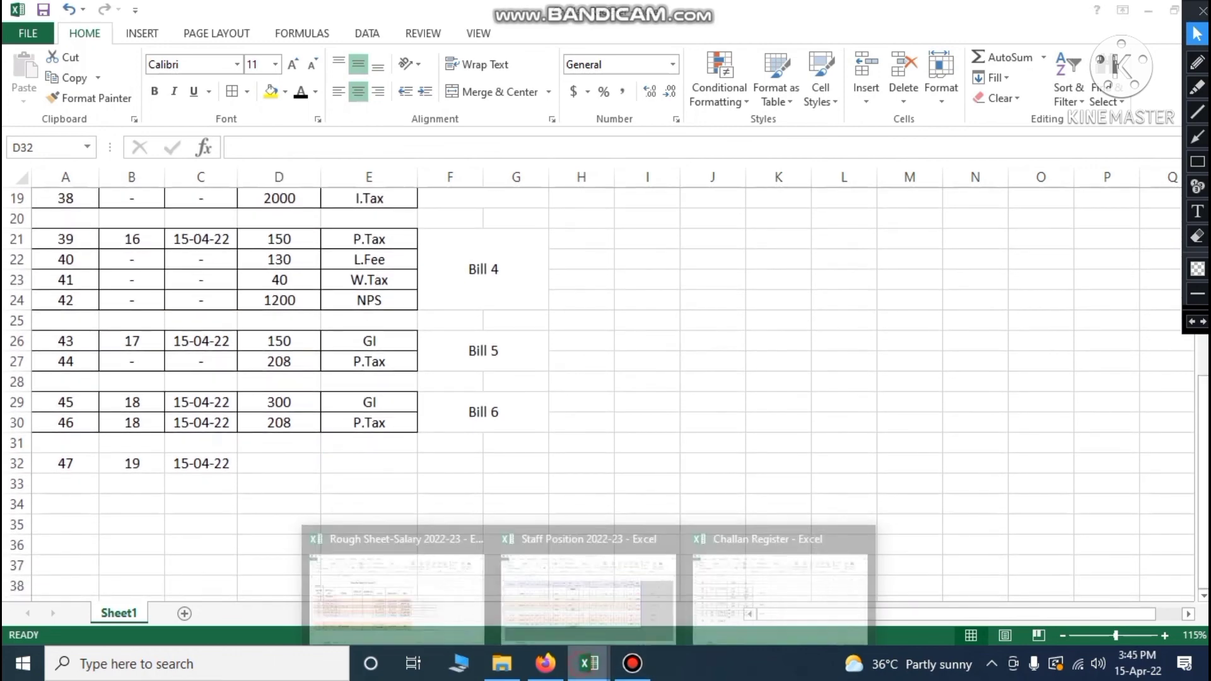
left_click(417, 576)
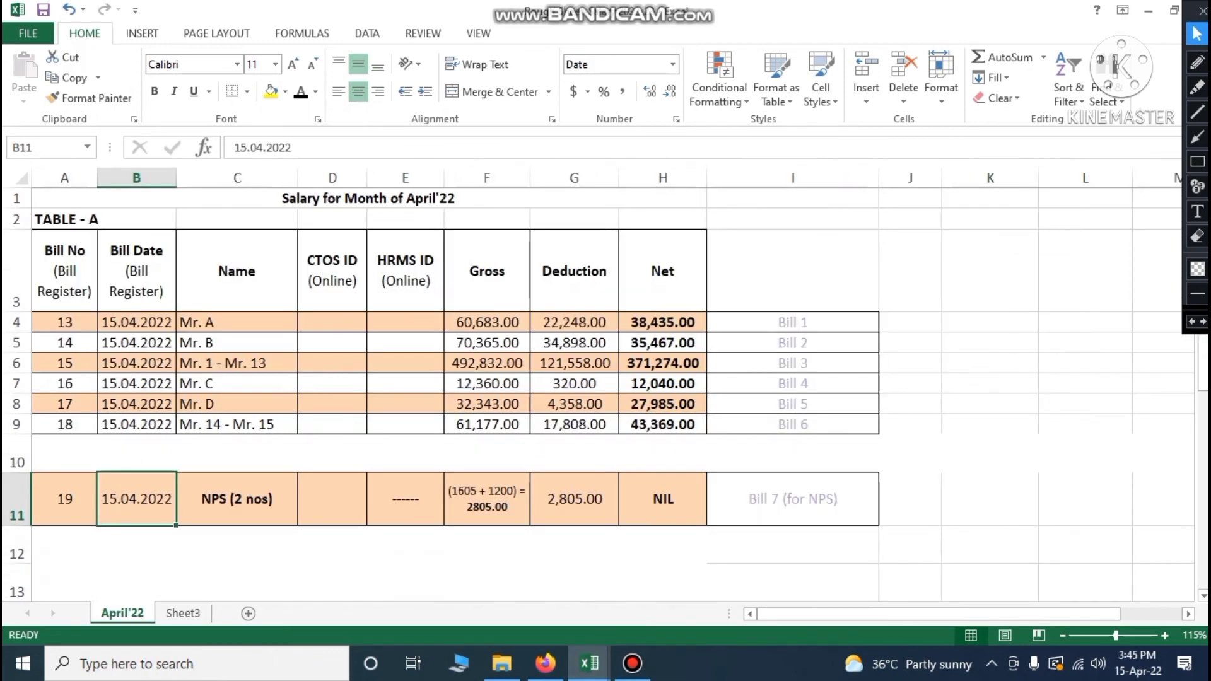
left_click(487, 500)
left_click(560, 504)
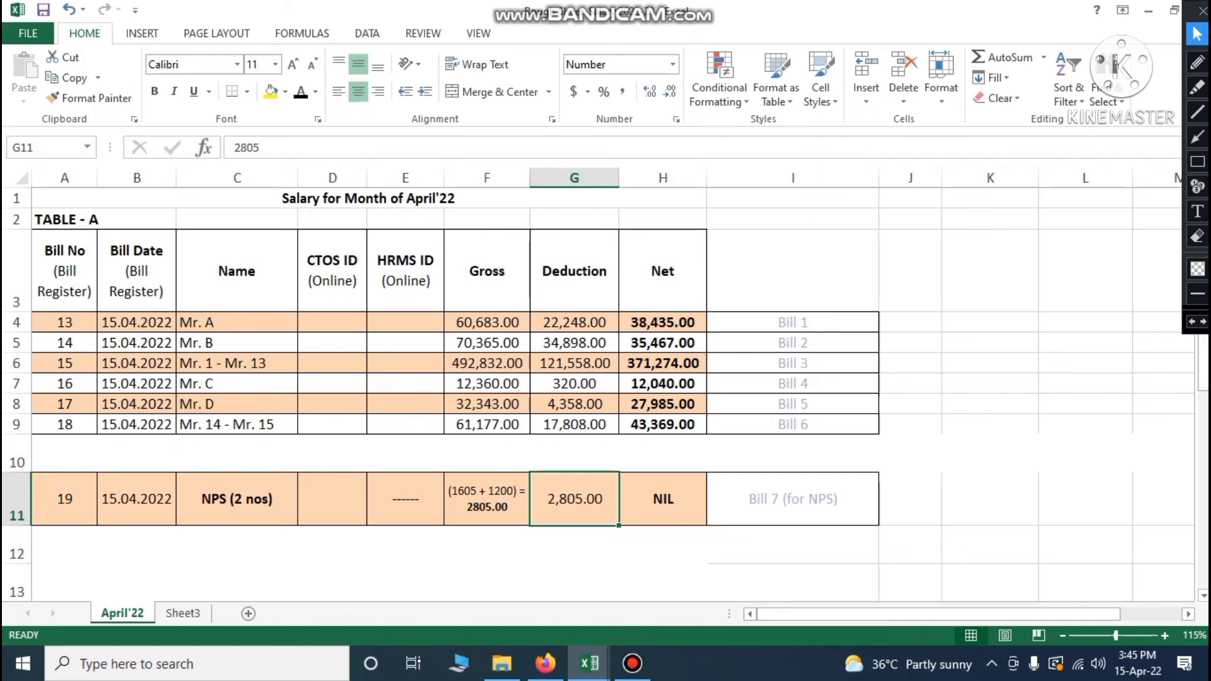
left_click(588, 663)
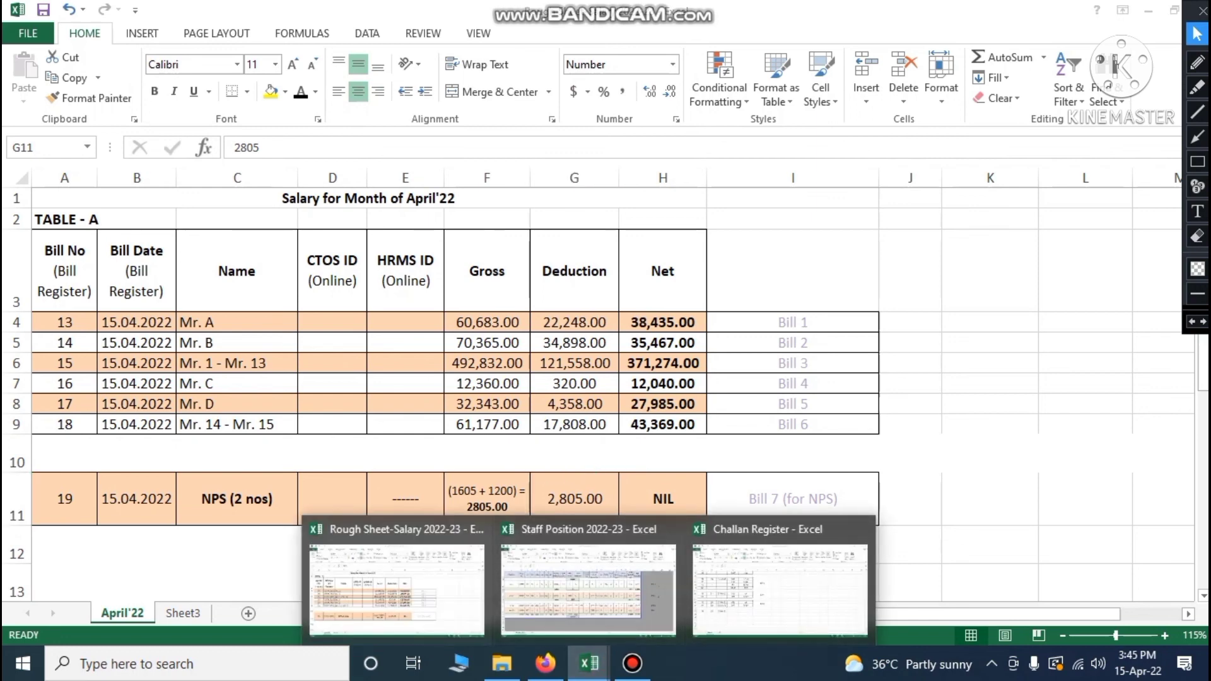
left_click(751, 581)
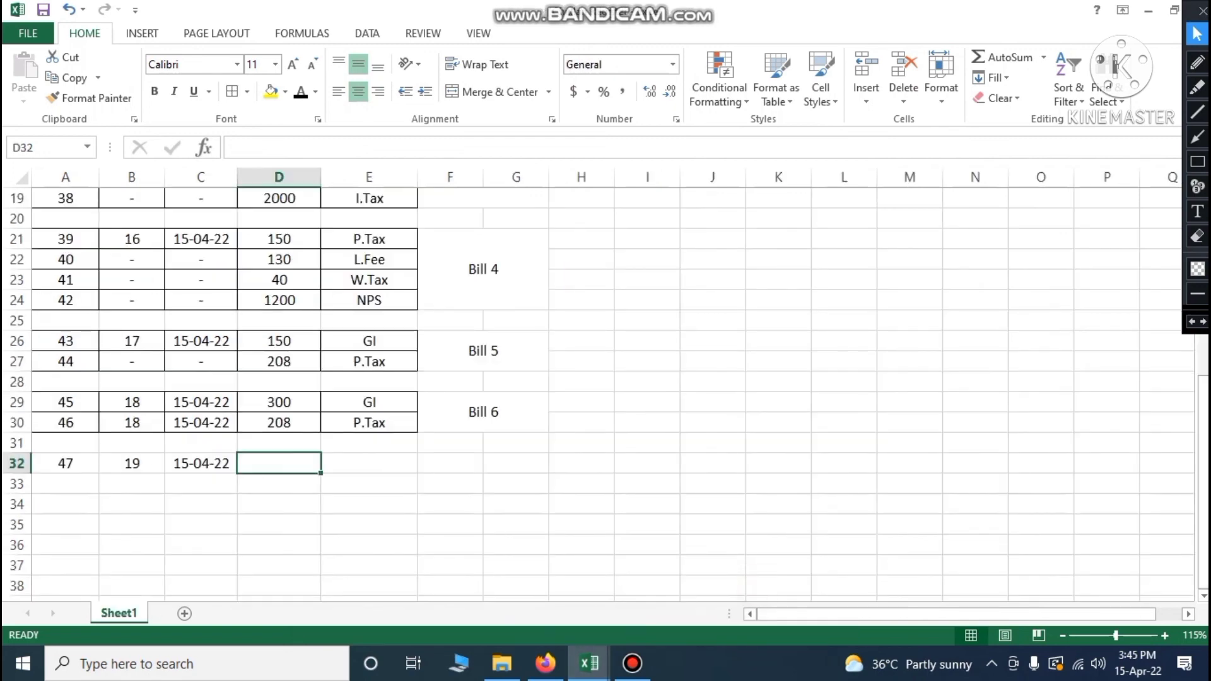
type("28")
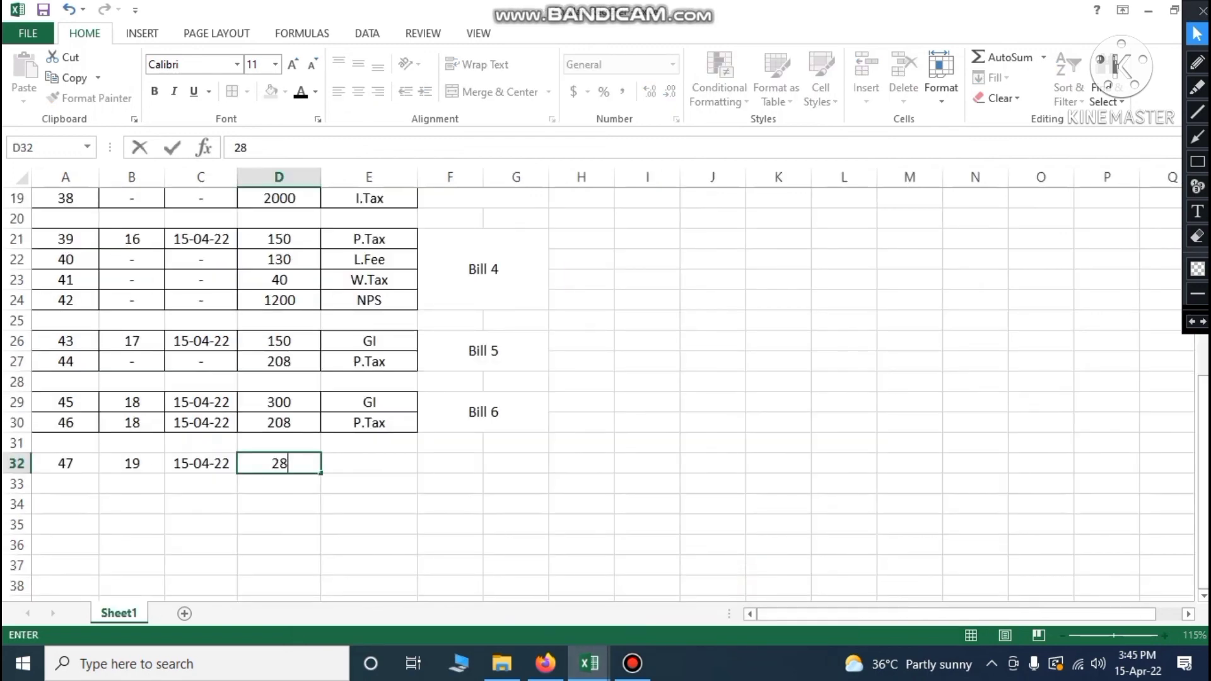
type("05")
key("Tab")
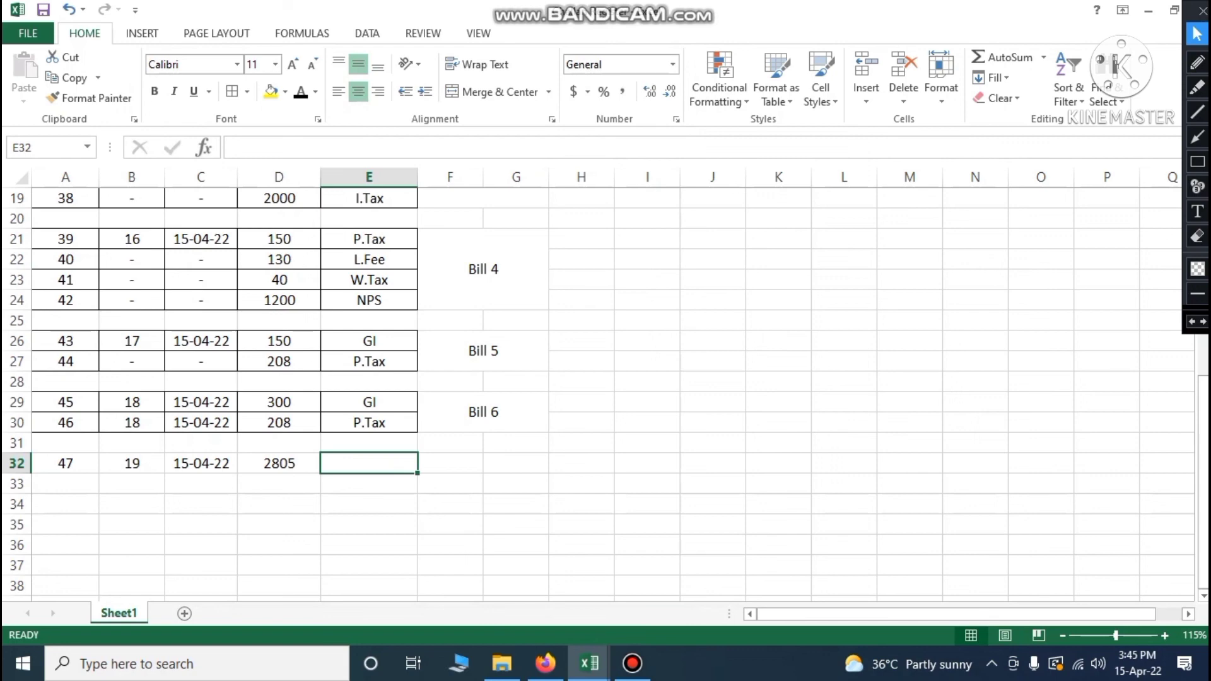
type("NPS")
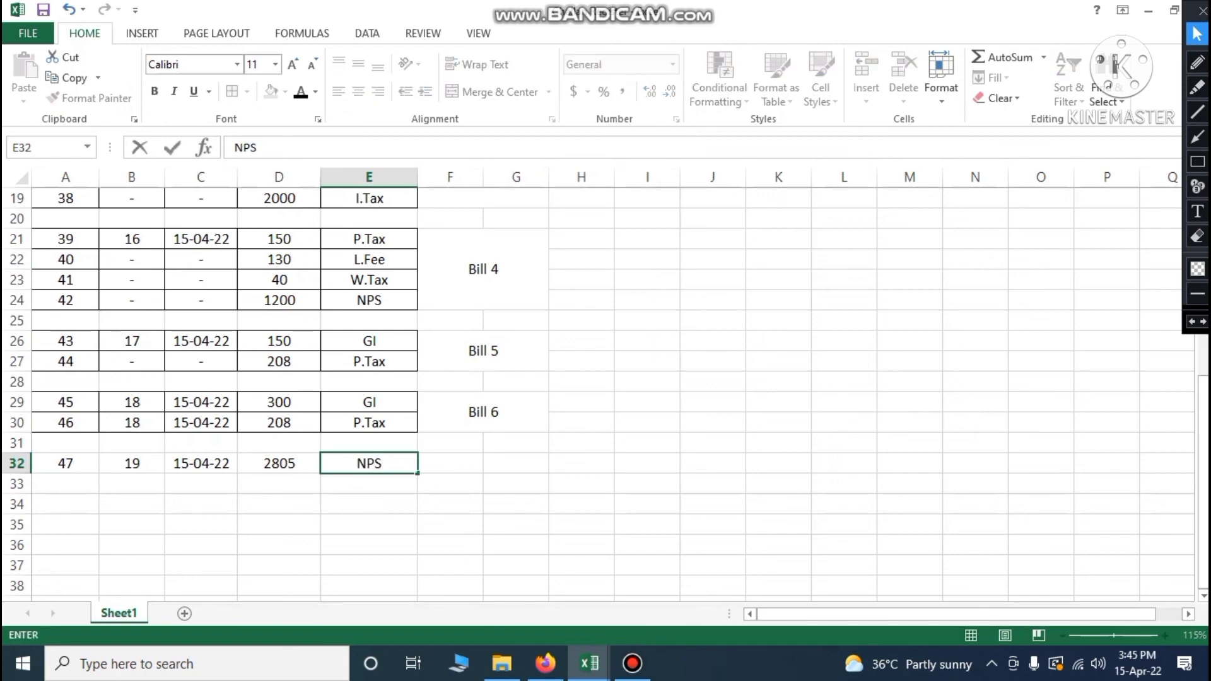
type(" of 2")
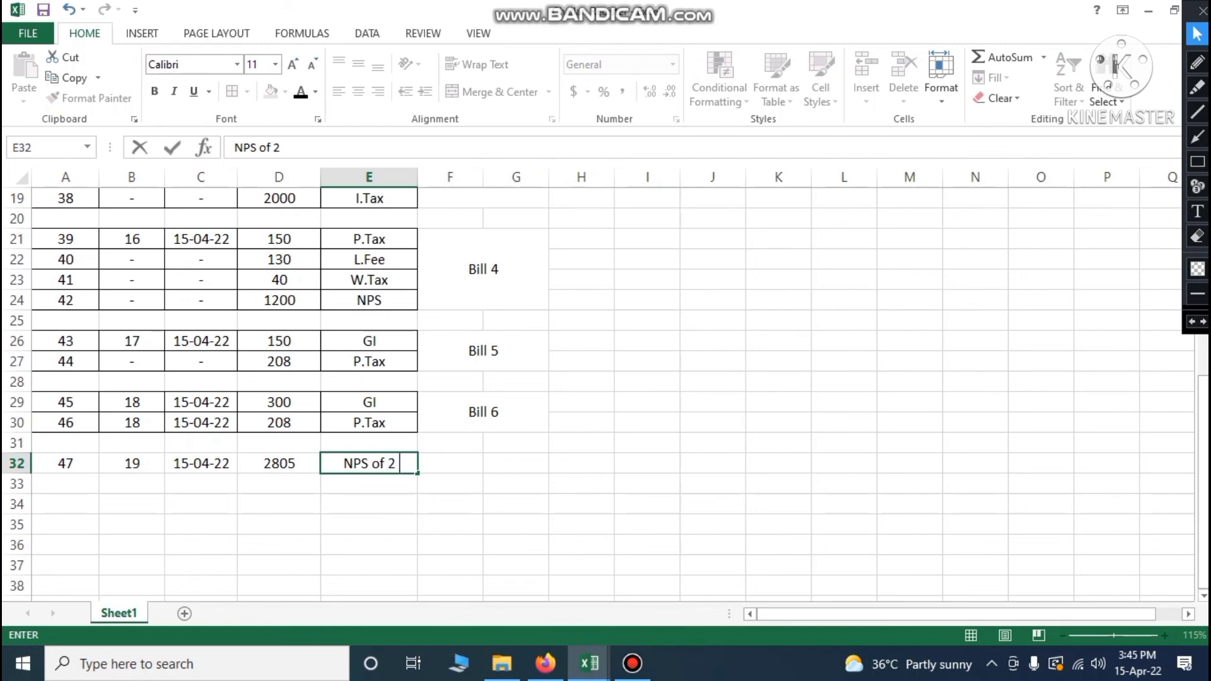
type(" nos S")
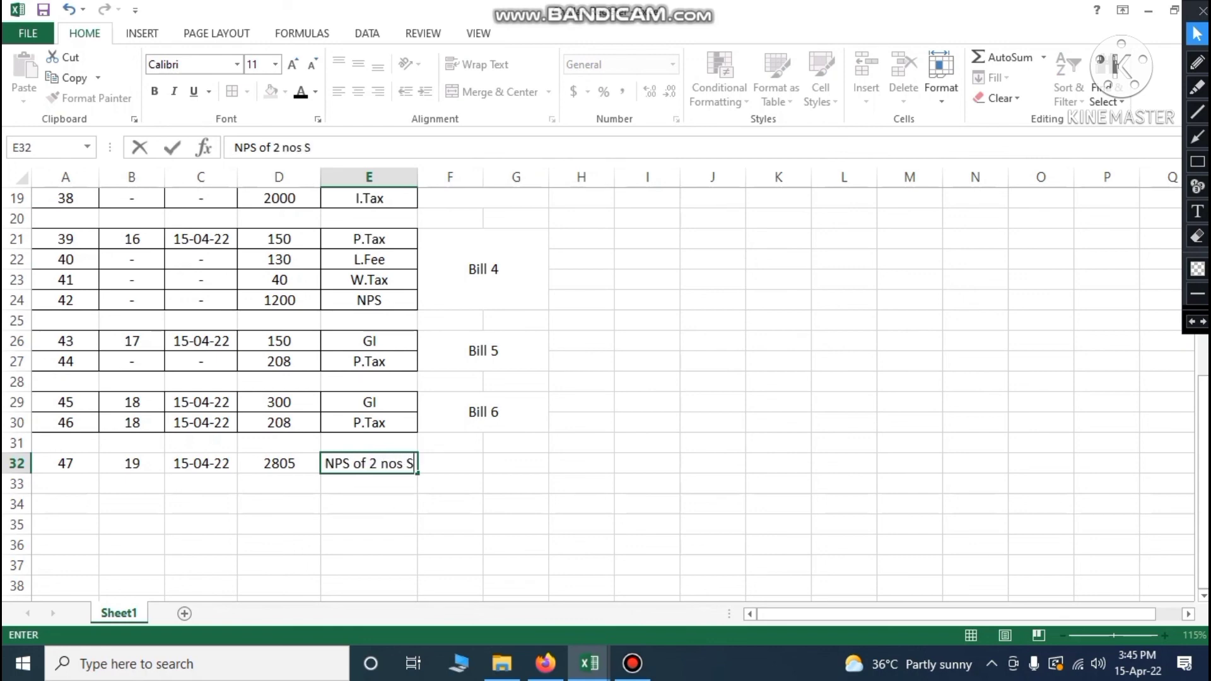
type("taff")
left_click(369, 504)
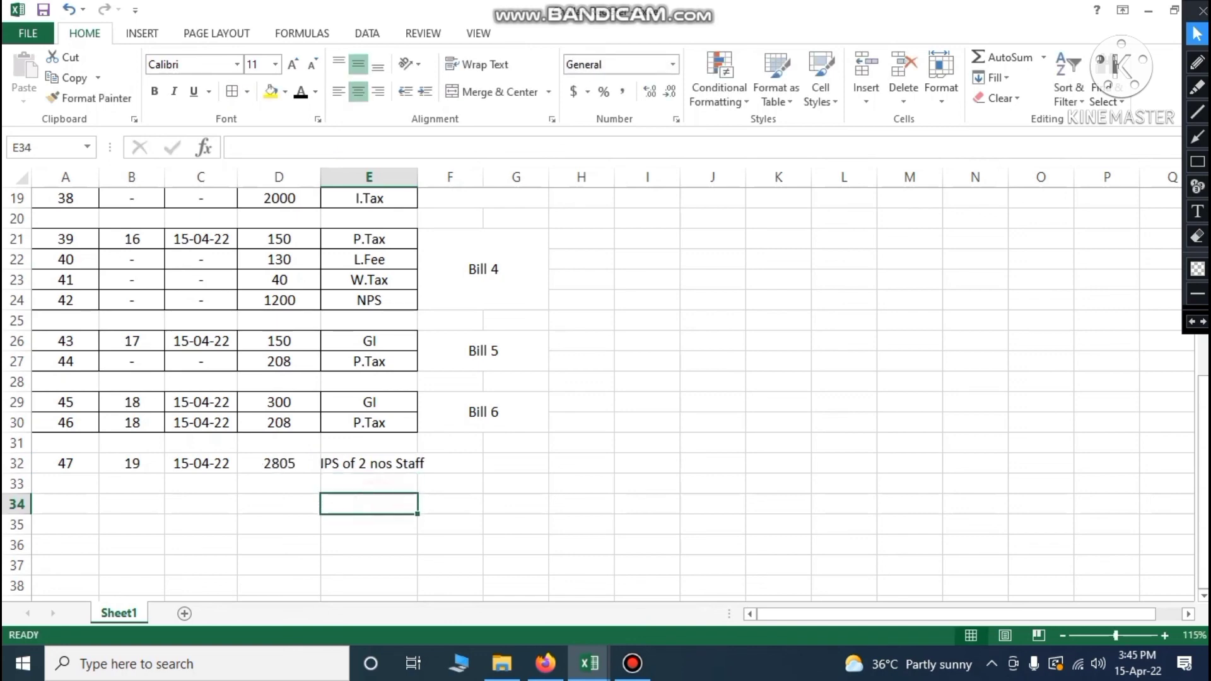
Wrap the text in E32 and label merged F32:G32 as 'Bill 7'
left_click(401, 463)
left_click(480, 63)
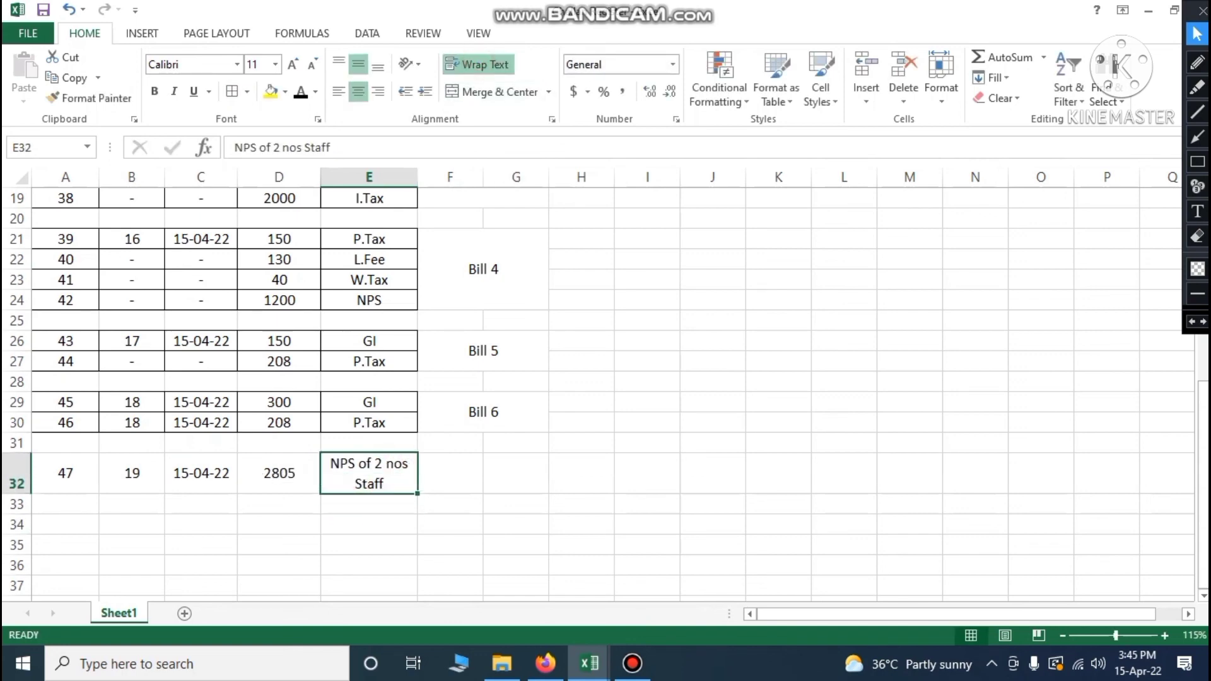
left_click_drag(463, 467, 514, 473)
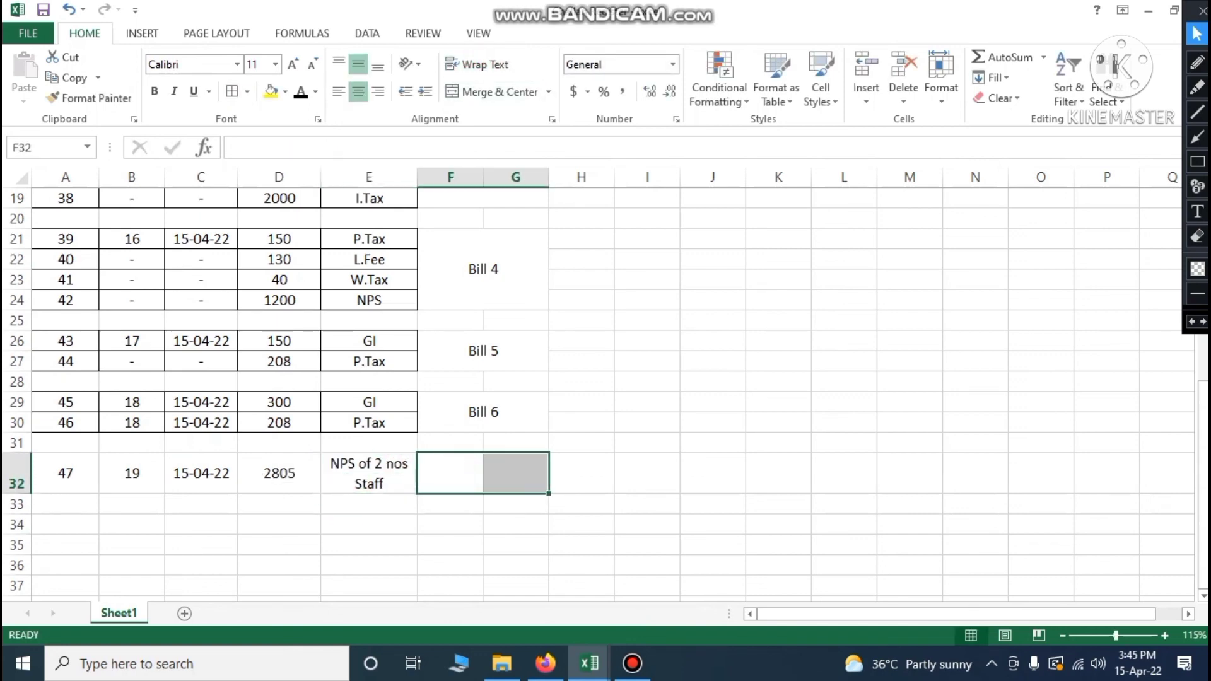
left_click(492, 91)
left_click(489, 466)
type("B")
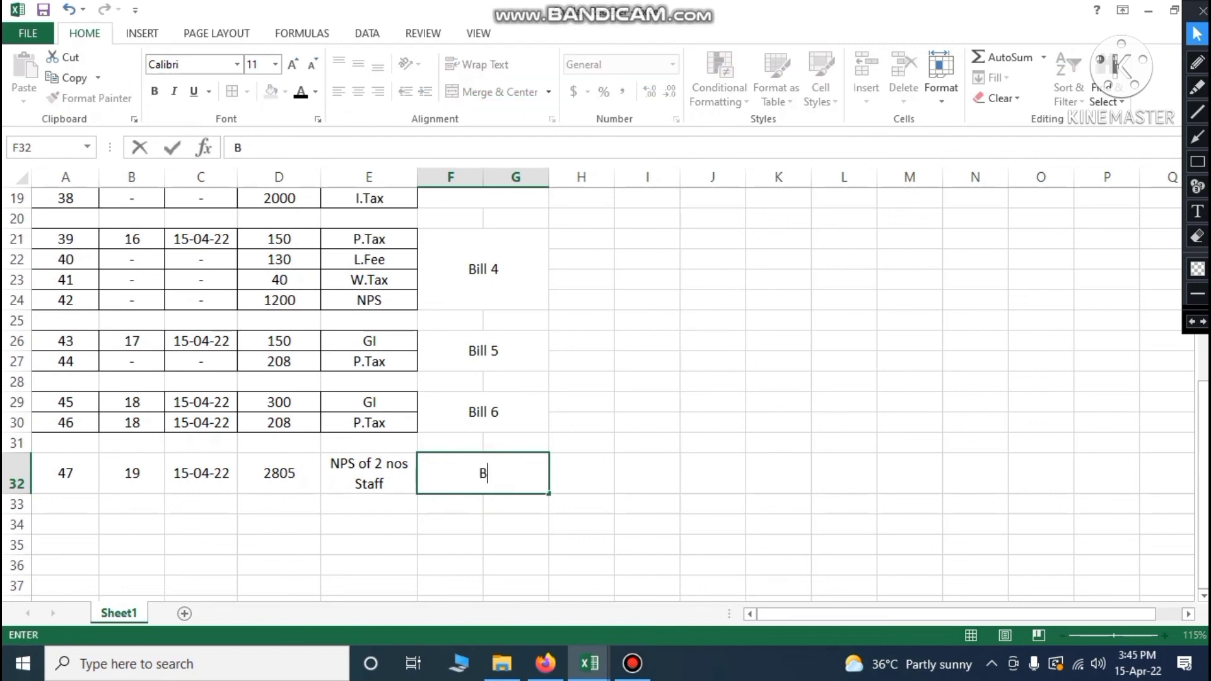
type("ill 7")
left_click(682, 467)
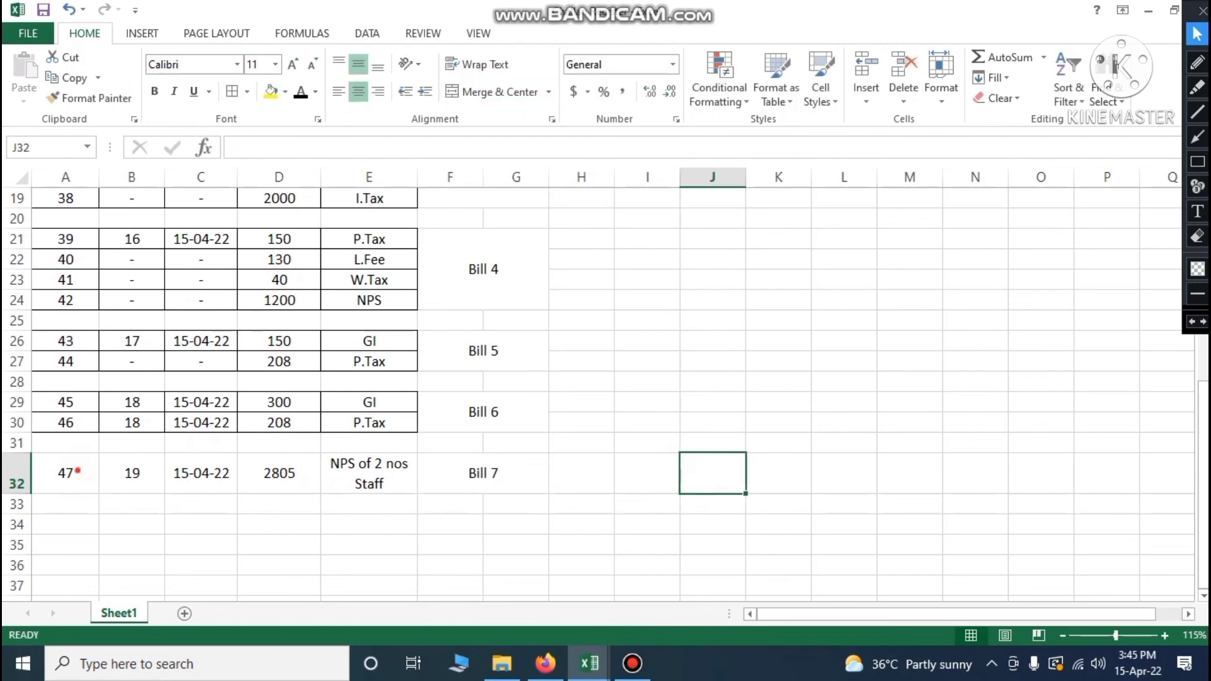
Apply All Borders to cells A32:E32
left_click_drag(75, 470, 382, 474)
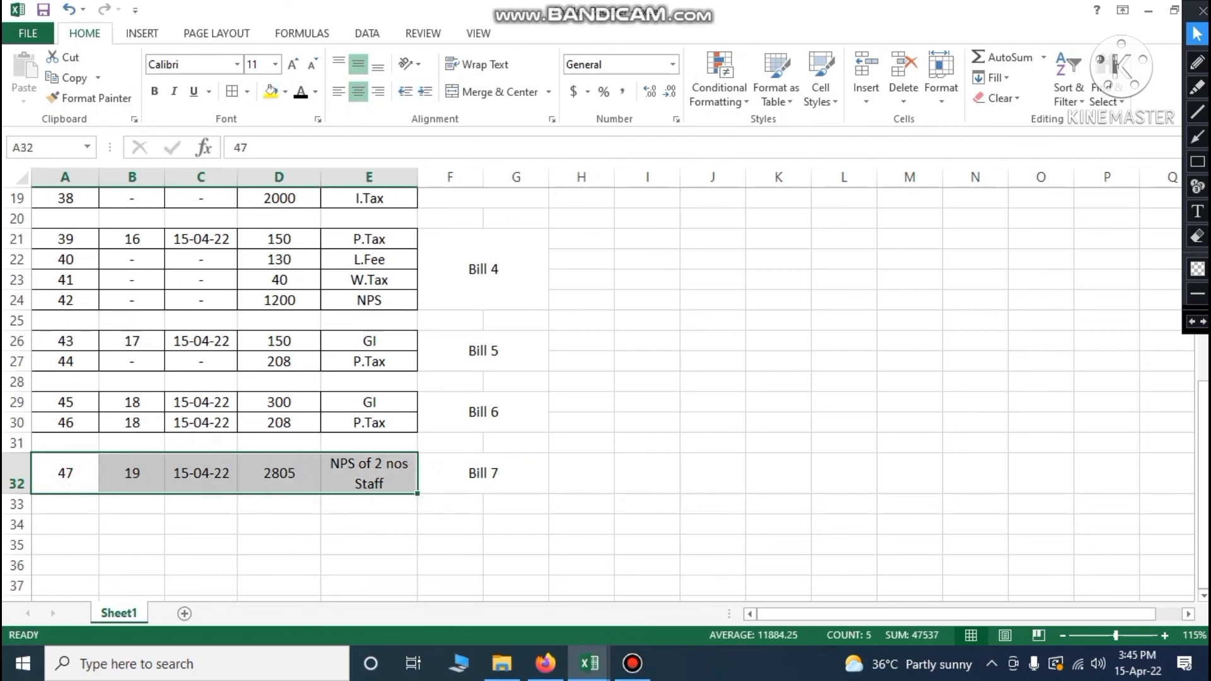
left_click(232, 92)
left_click(649, 421)
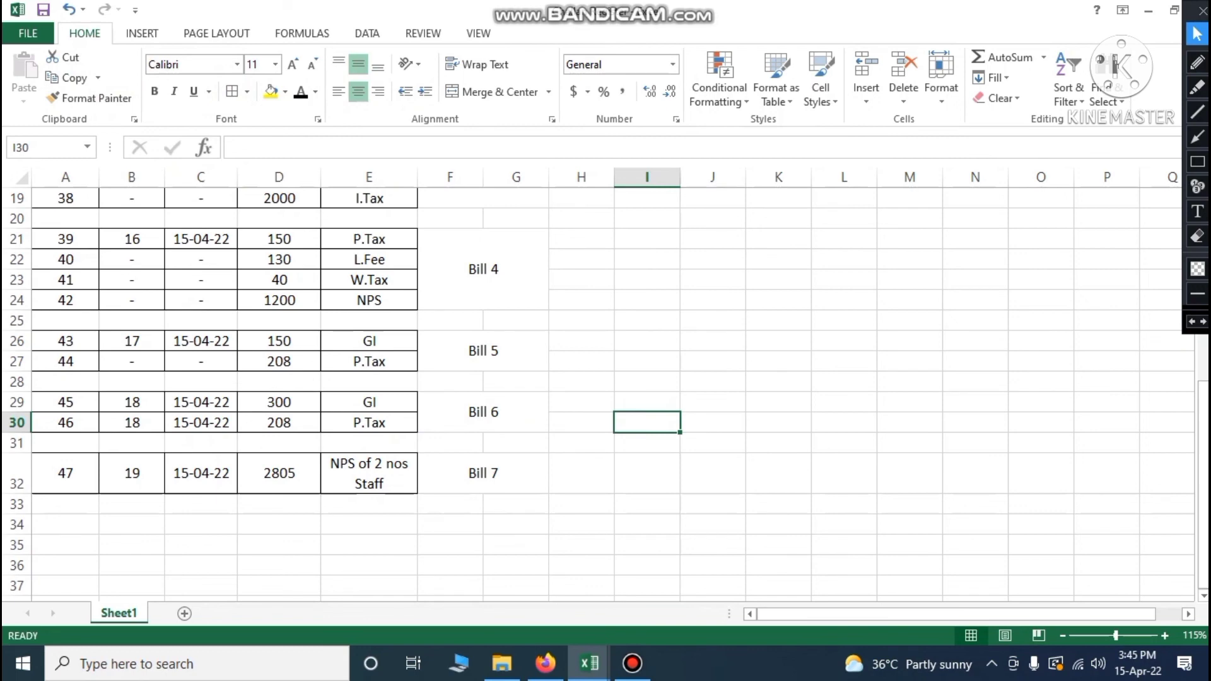
Cross-check row 32 (bill 19, 2805, Bill 7) against the salary sheet and save
mouse_move(589, 664)
left_click(397, 587)
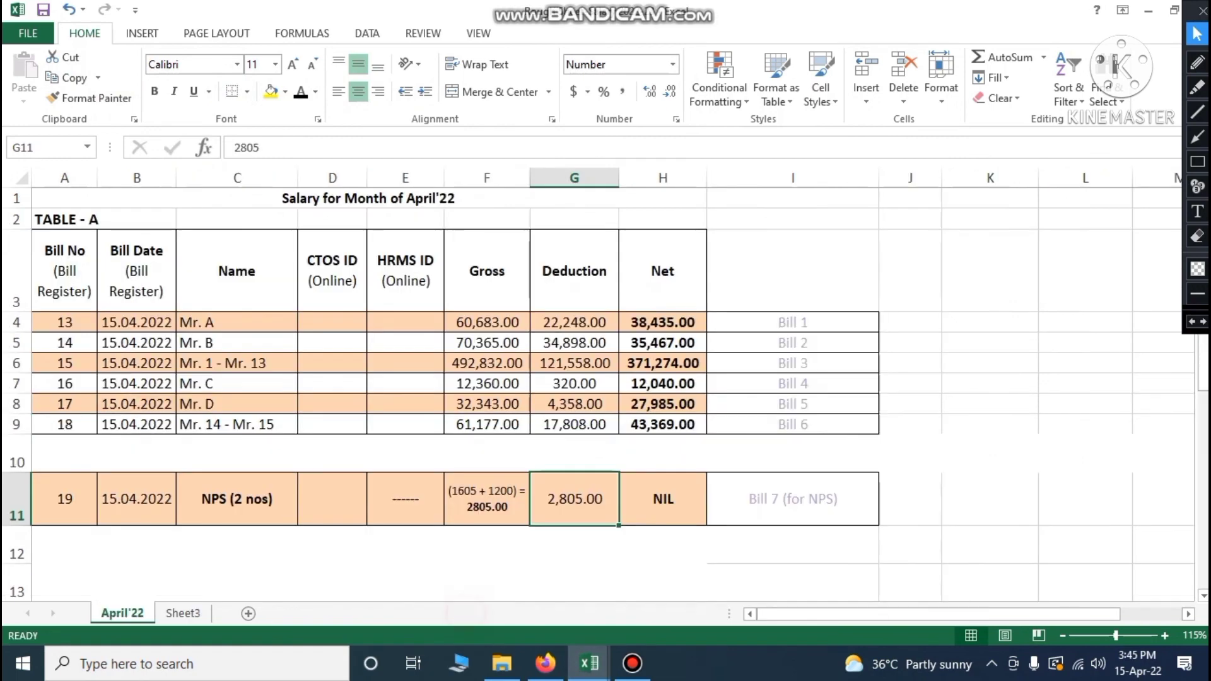
left_click(17, 499)
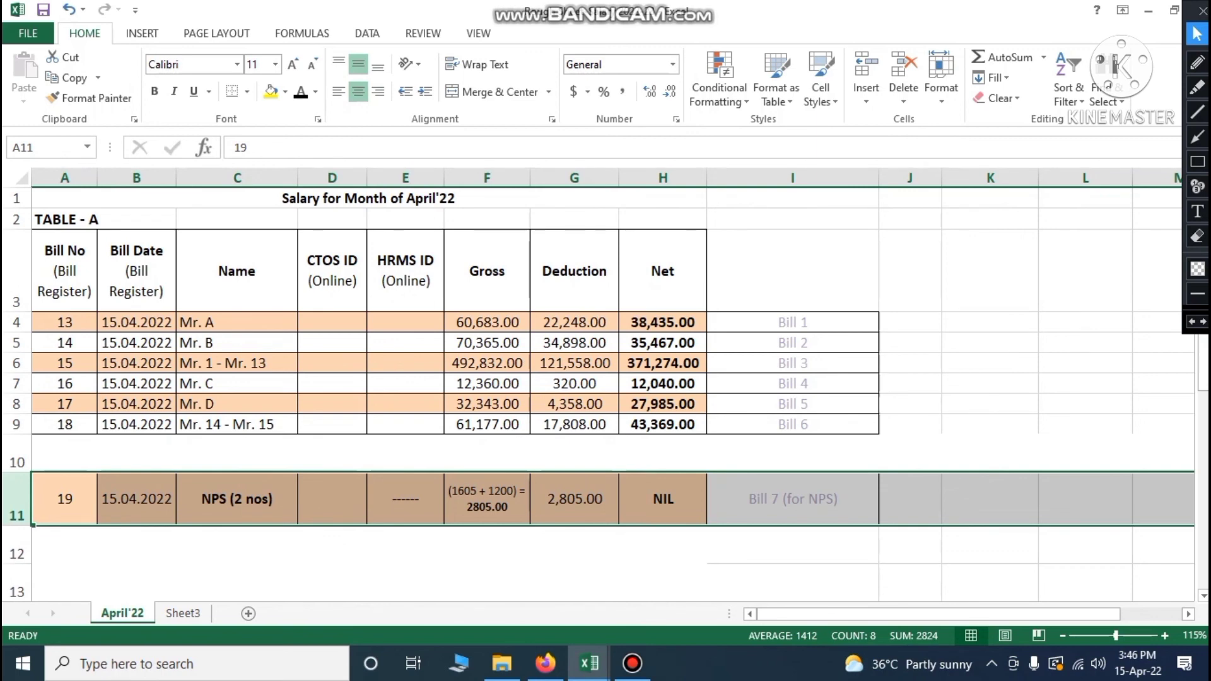
left_click(590, 663)
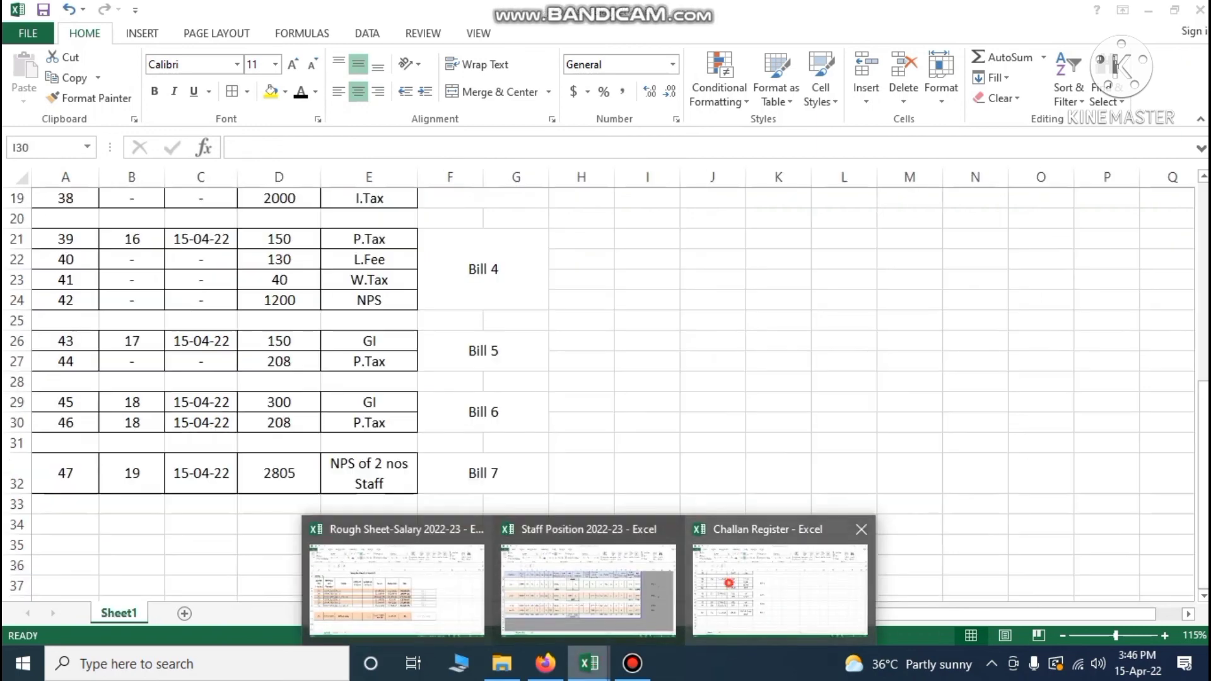
left_click(587, 593)
left_click(17, 474)
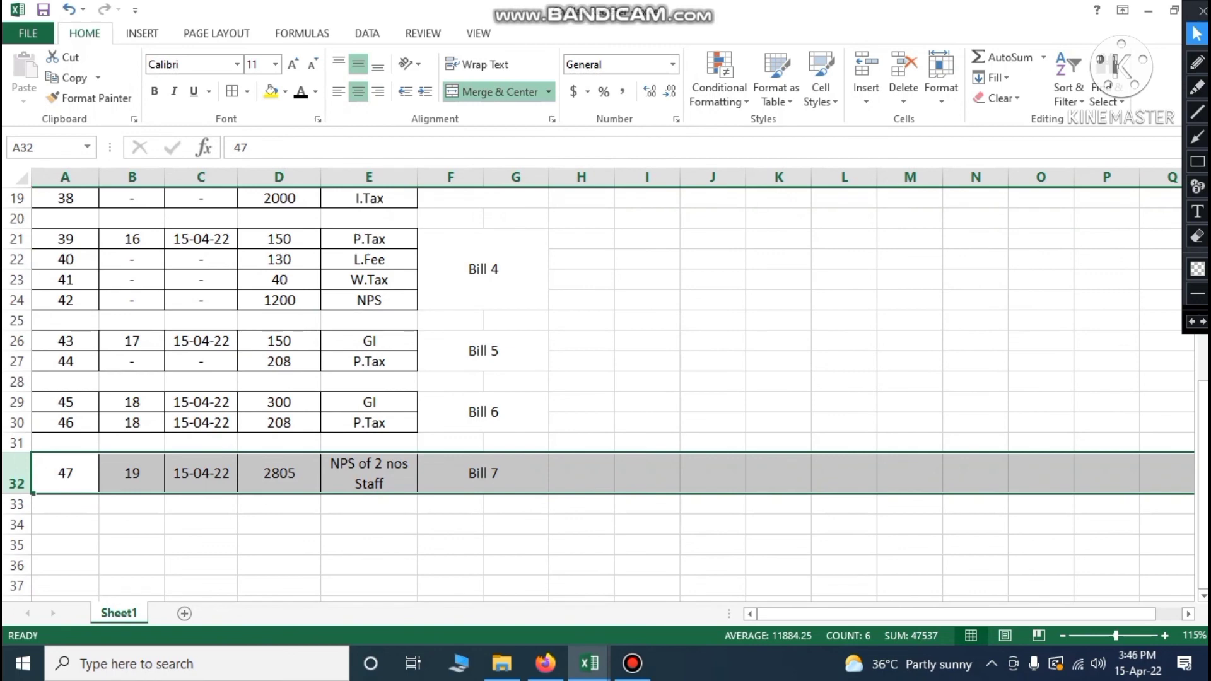
left_click(135, 479)
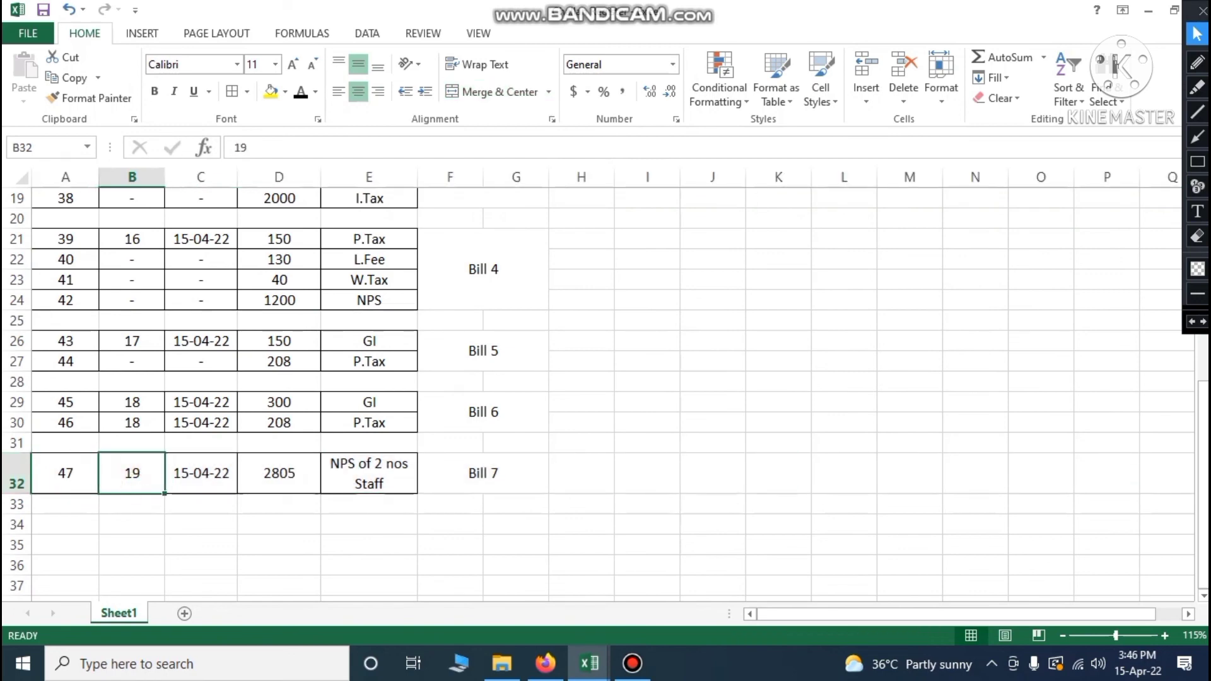
left_click(278, 474)
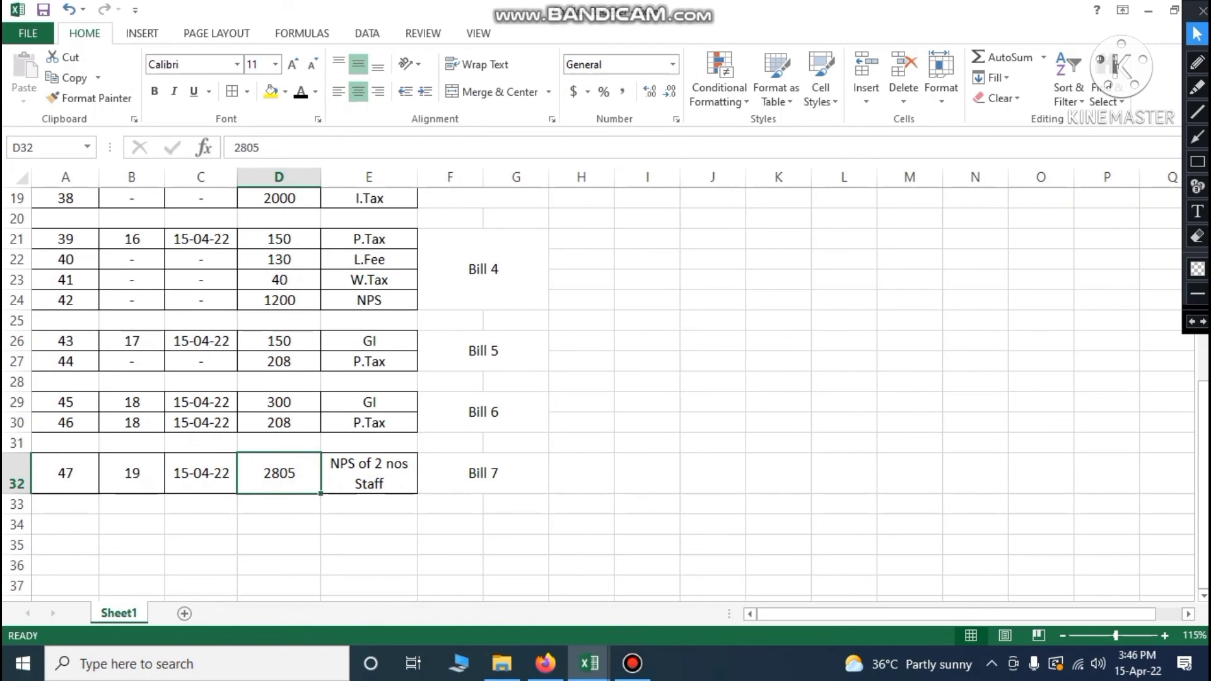
left_click(504, 487)
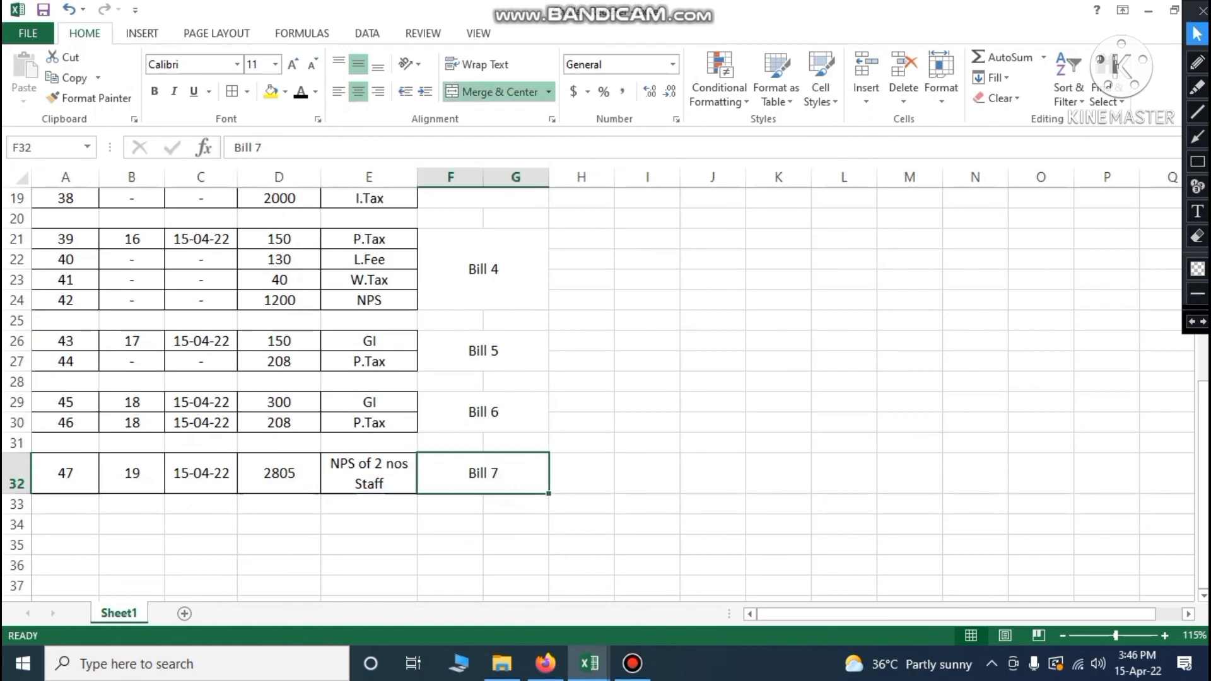
left_click(42, 10)
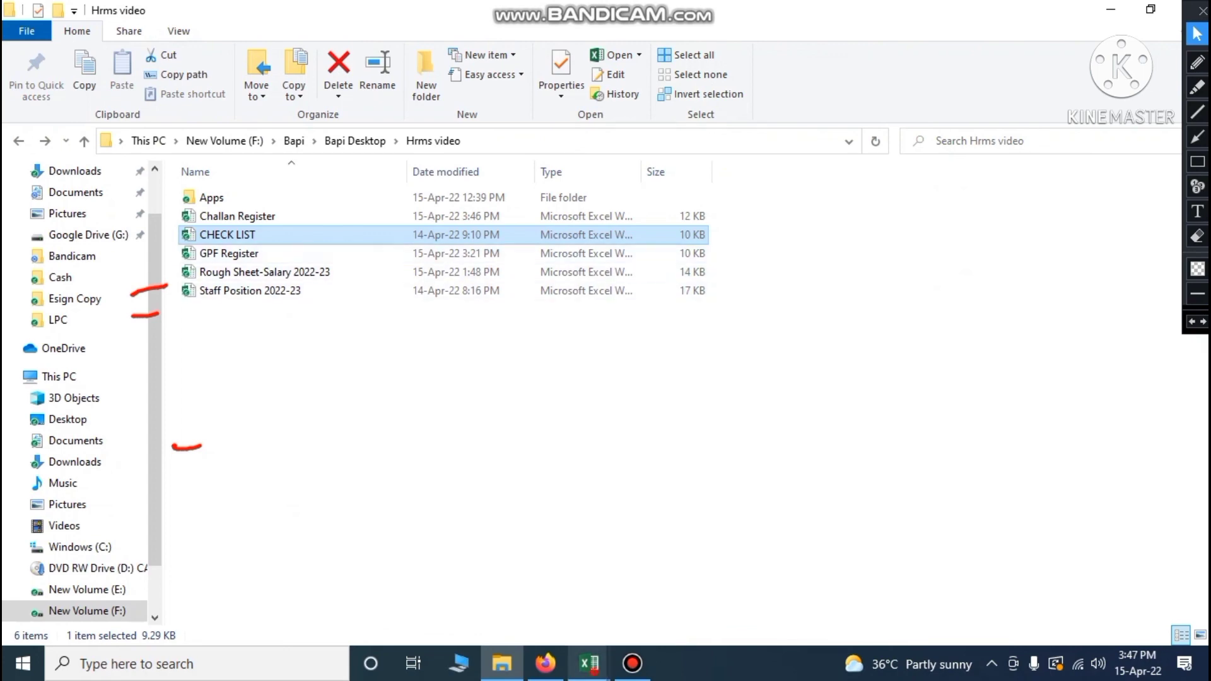
Bring the CHECK LIST workbook with its List of Physical Registers to the front
left_click(589, 663)
left_click(749, 594)
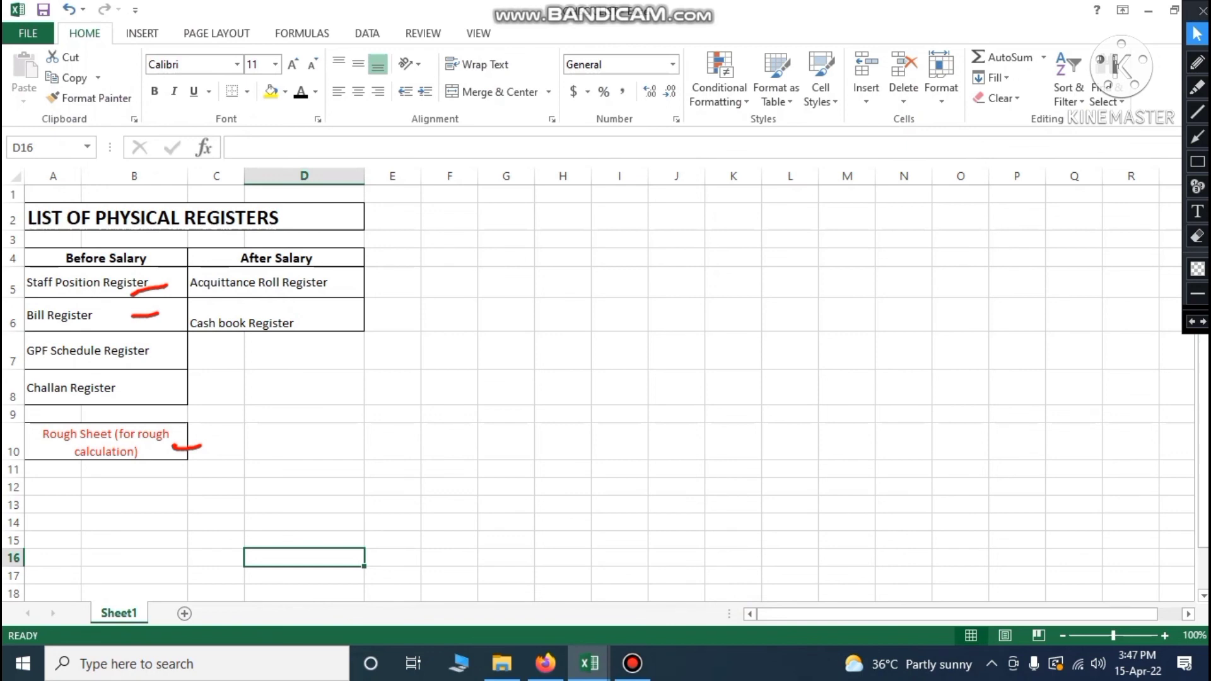
Underline GPF Schedule Register and Challan Register in red with the screen pen
left_click(1197, 62)
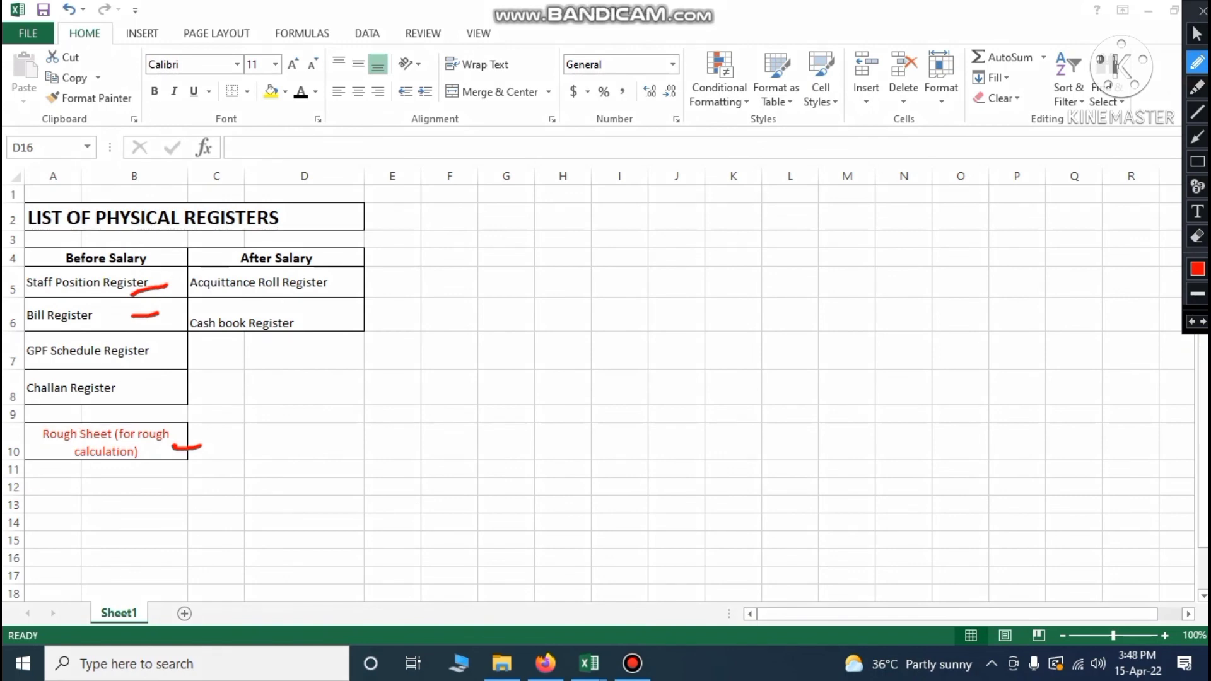
left_click_drag(153, 361, 190, 355)
left_click_drag(146, 388, 226, 381)
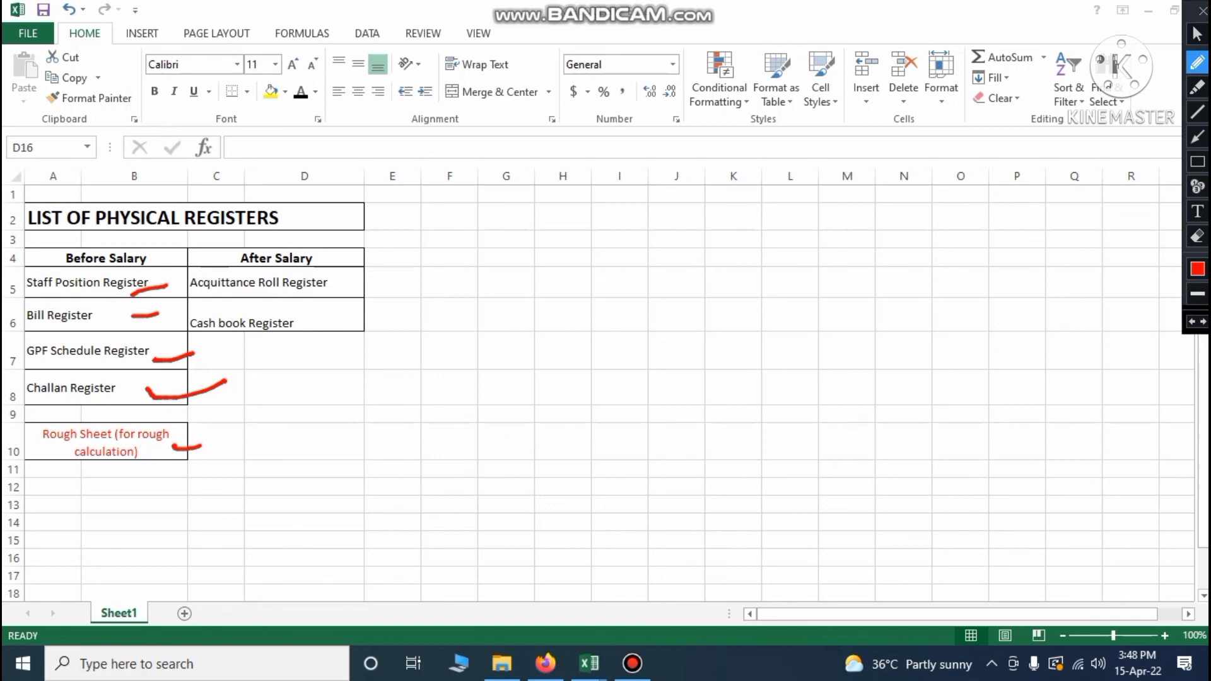
left_click(1197, 34)
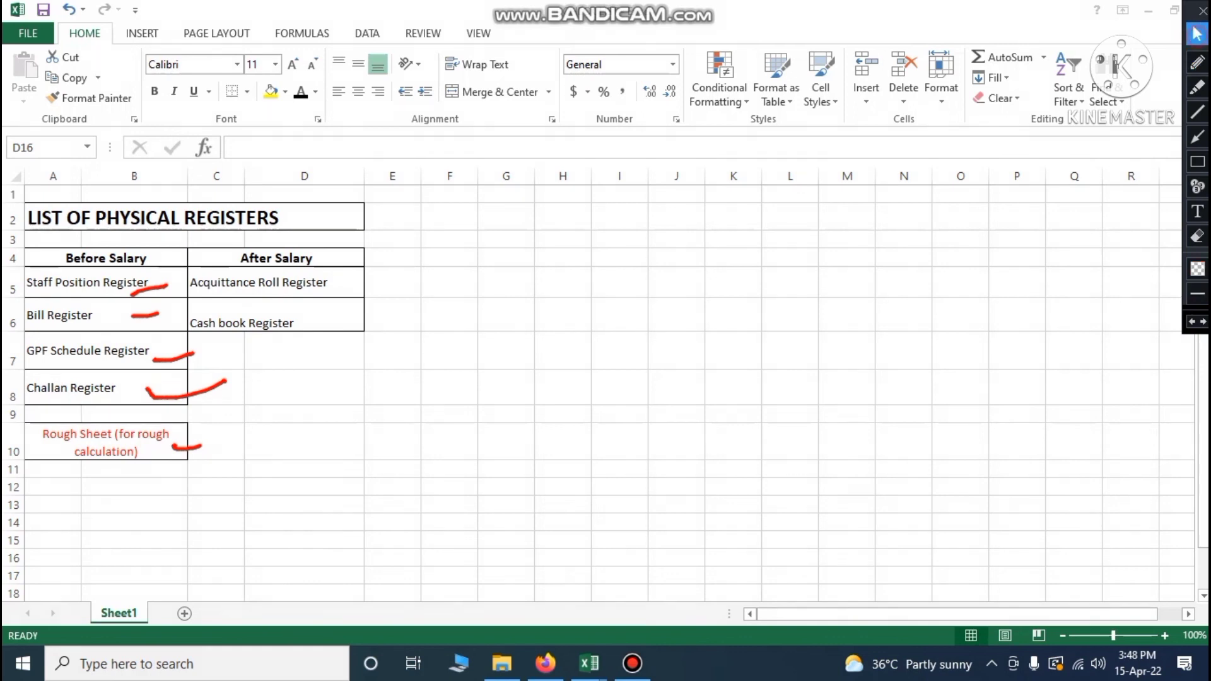
In the Rough Sheet, erase the red marks and highlight the empty CTOS ID and HRMS ID cells
mouse_move(588, 663)
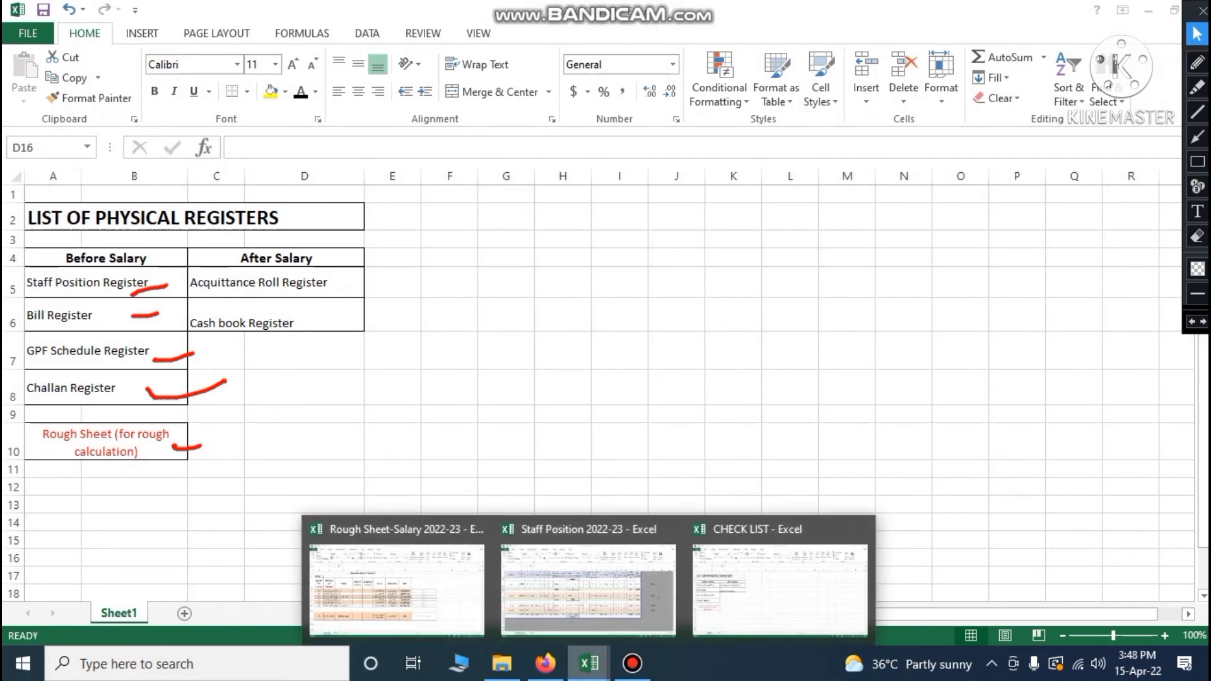
left_click(433, 600)
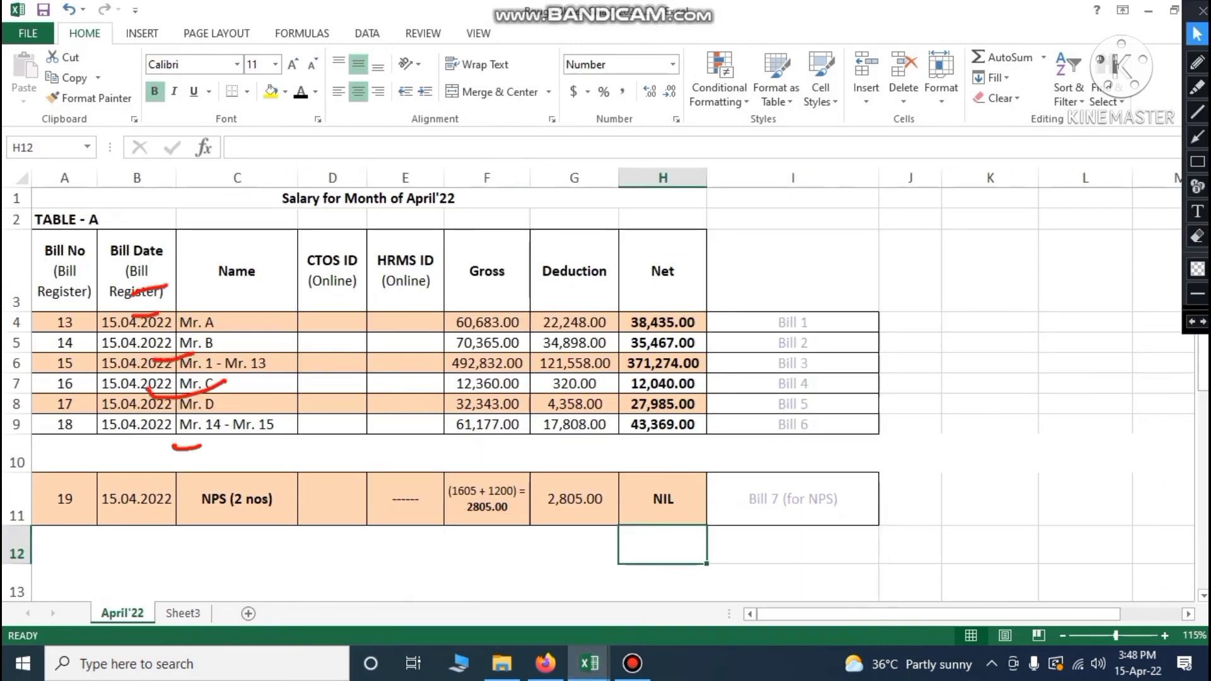
left_click(1192, 321)
left_click(1191, 322)
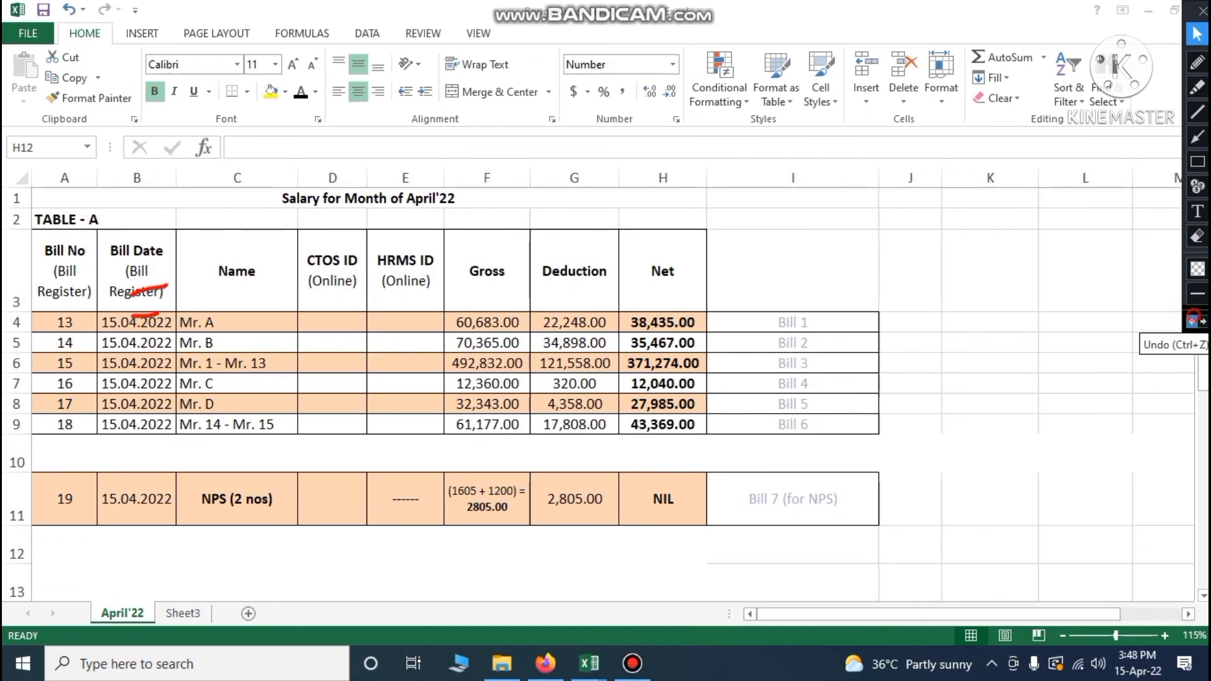
left_click(1192, 322)
left_click(1192, 322)
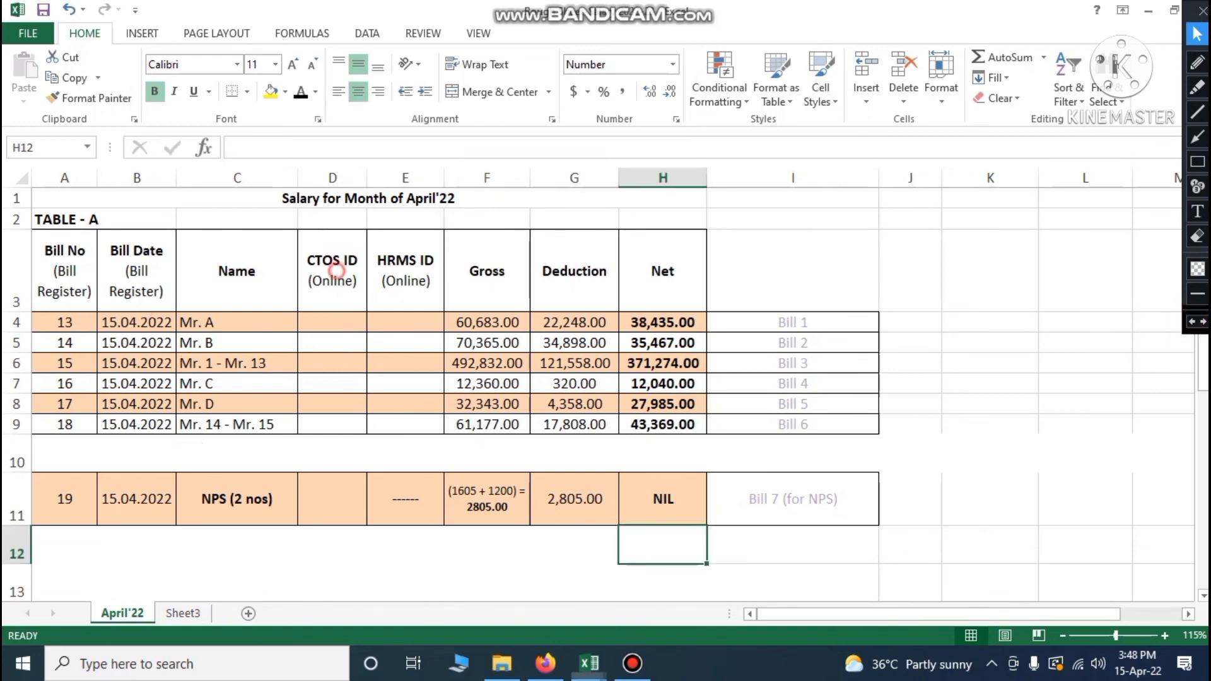
left_click(335, 277)
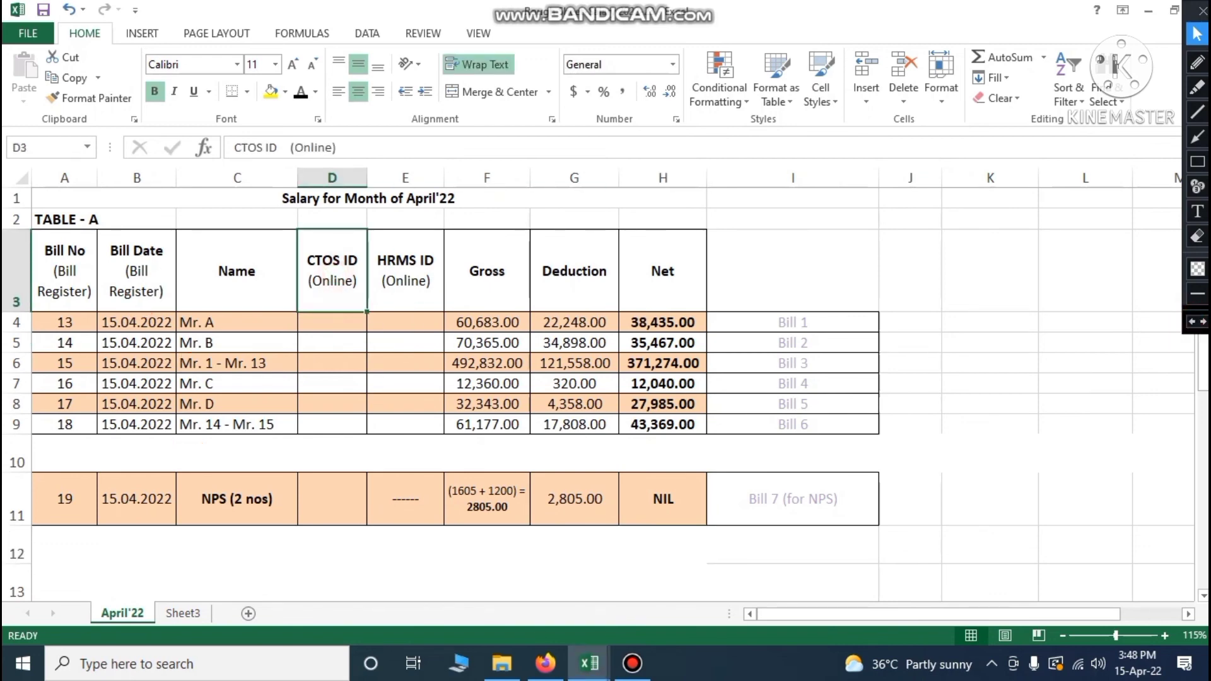
left_click_drag(332, 322, 332, 499)
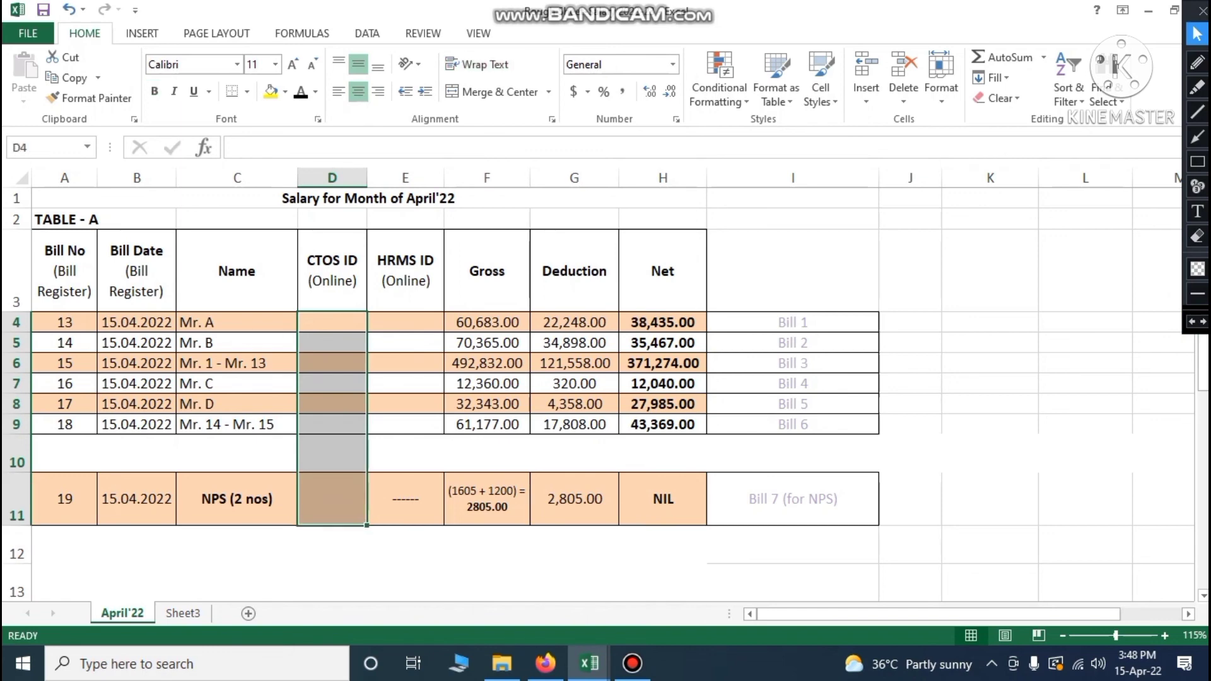
left_click_drag(406, 322, 406, 424)
Load hrms.tripura.gov.in in the browser
left_click(1041, 433)
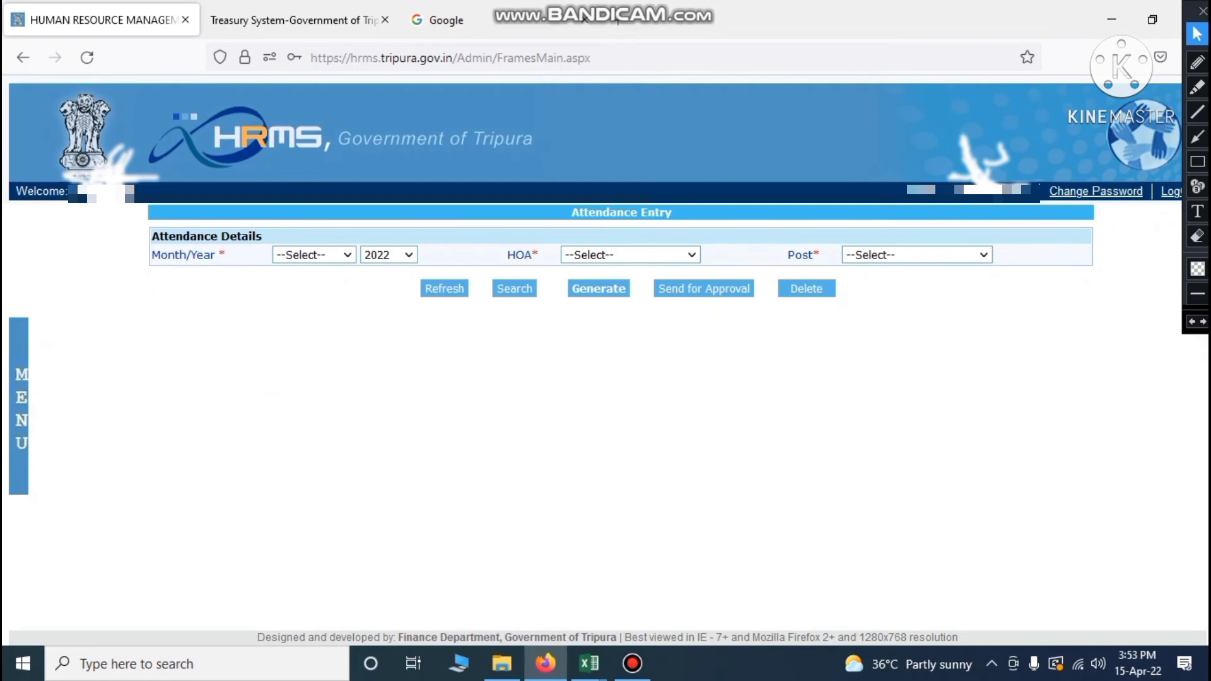
left_click(454, 58)
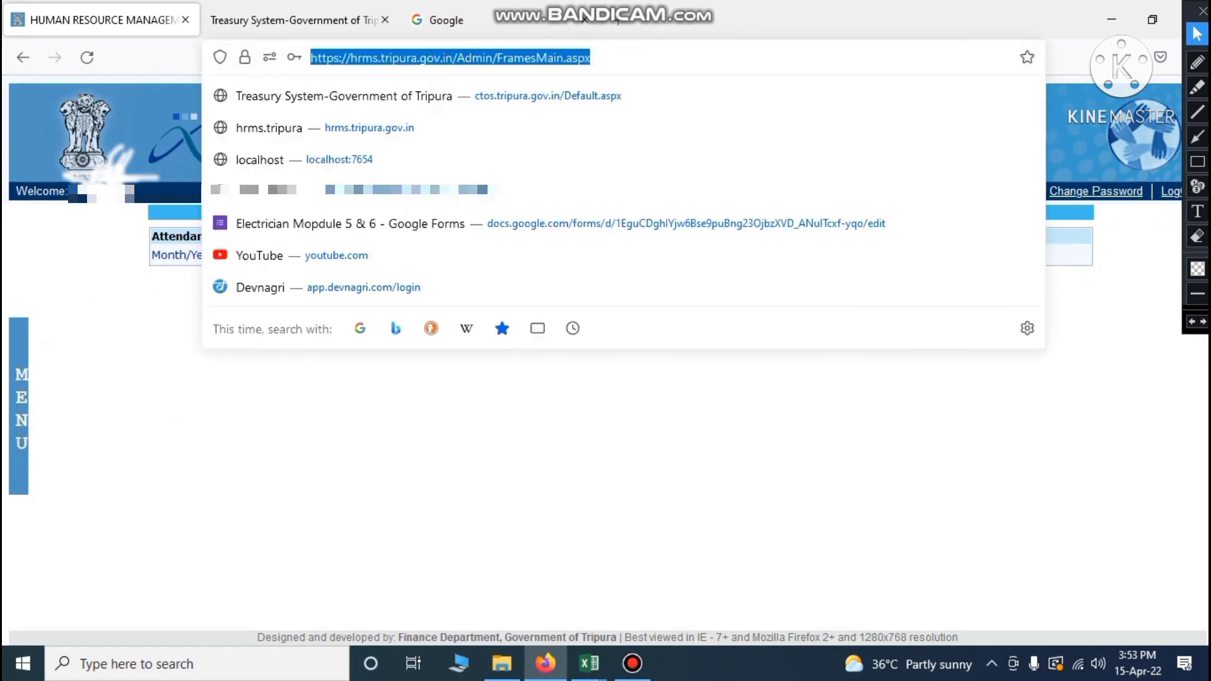
type("hrms.")
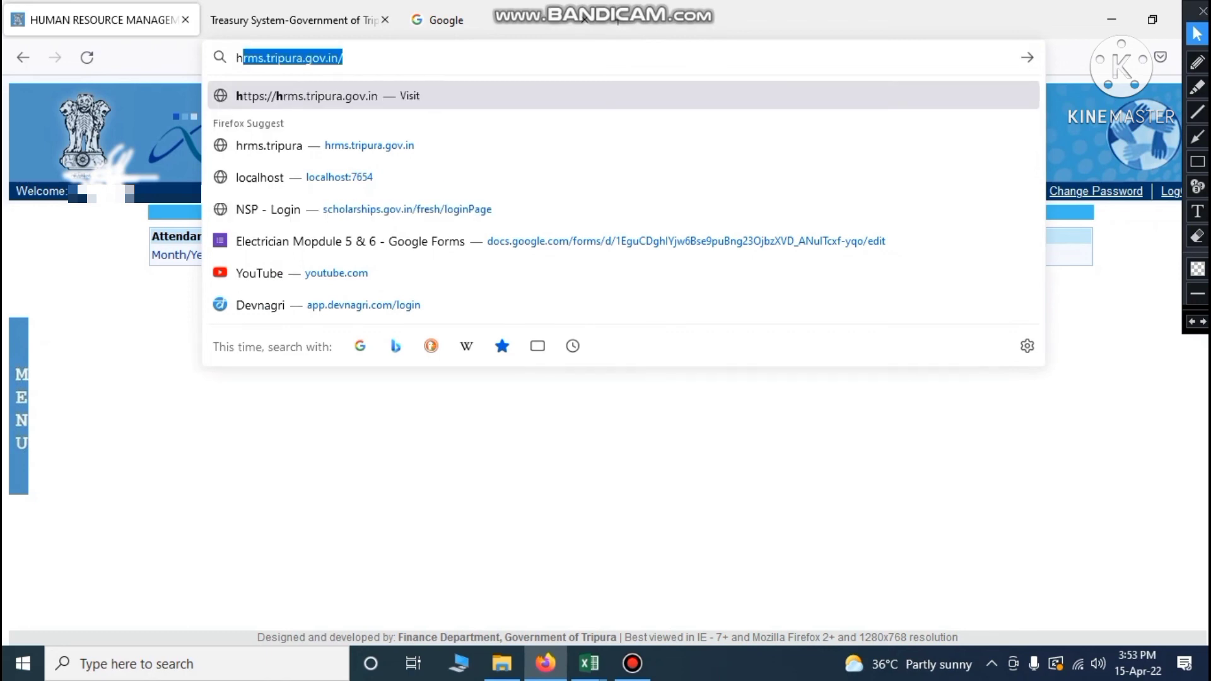
type("tripura")
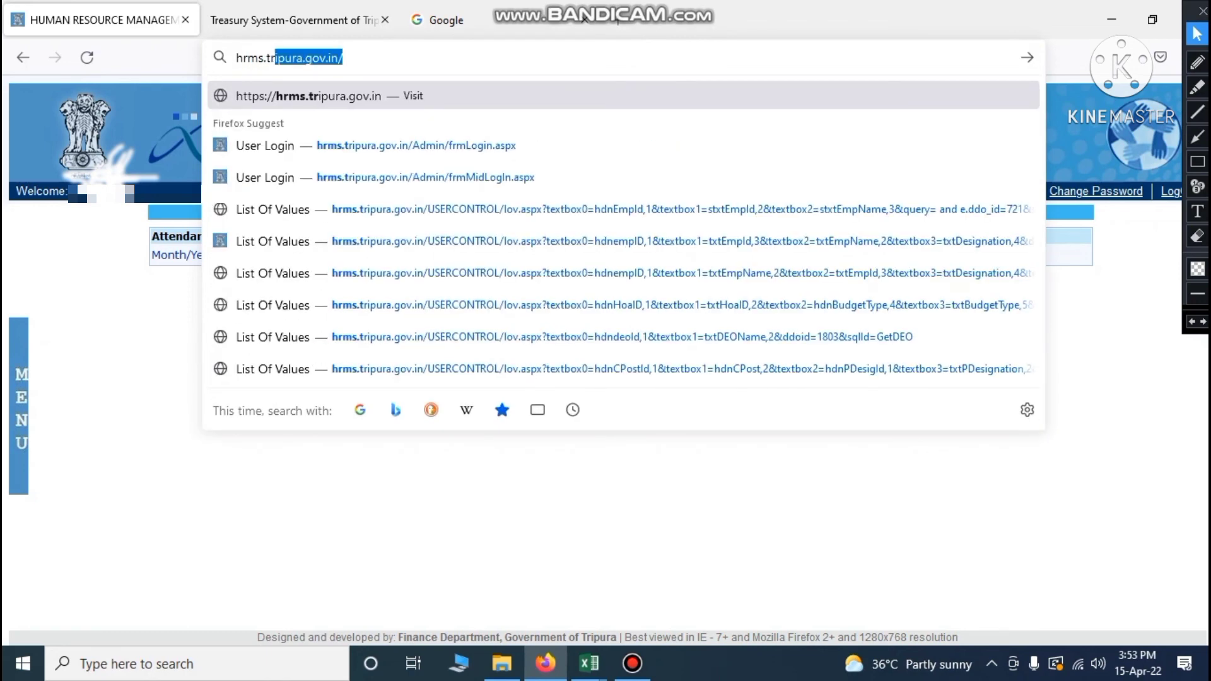
type(".gov.i")
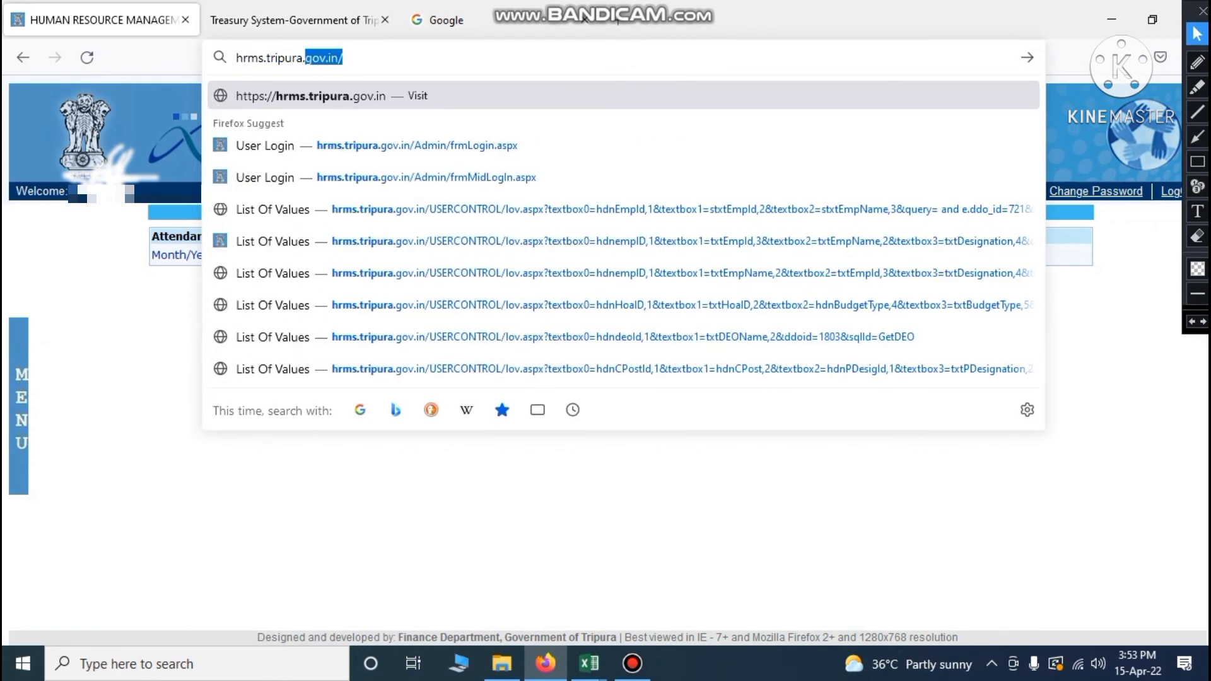
type("n")
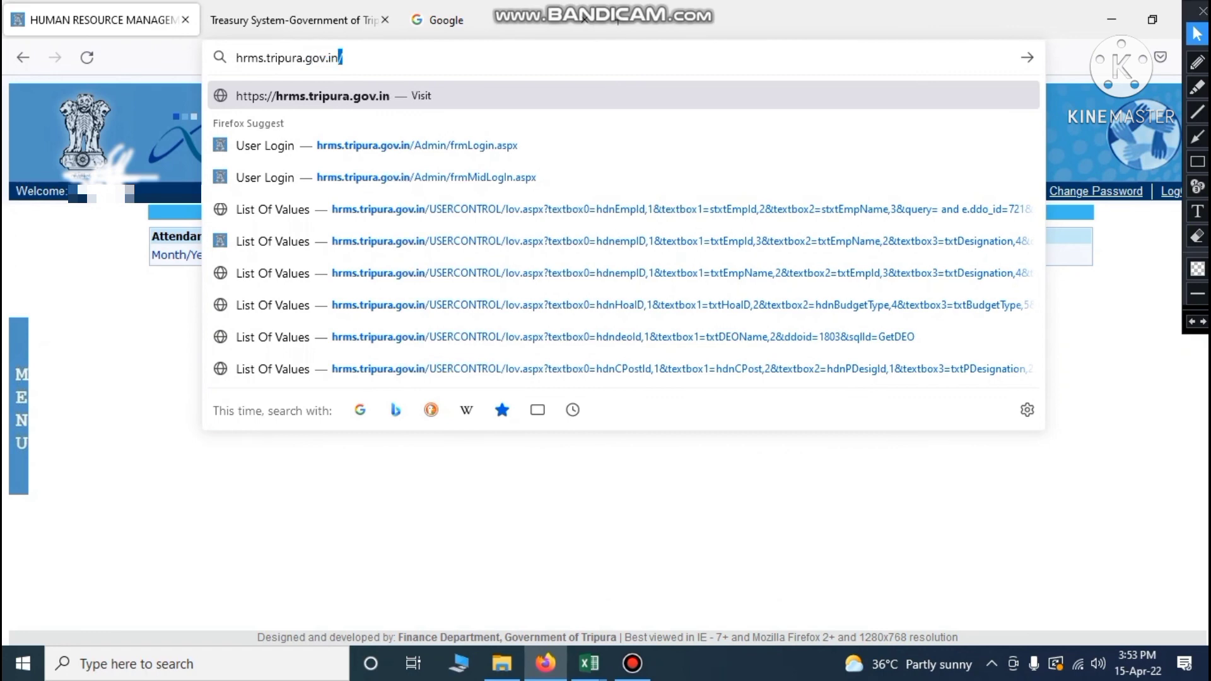
key("Return")
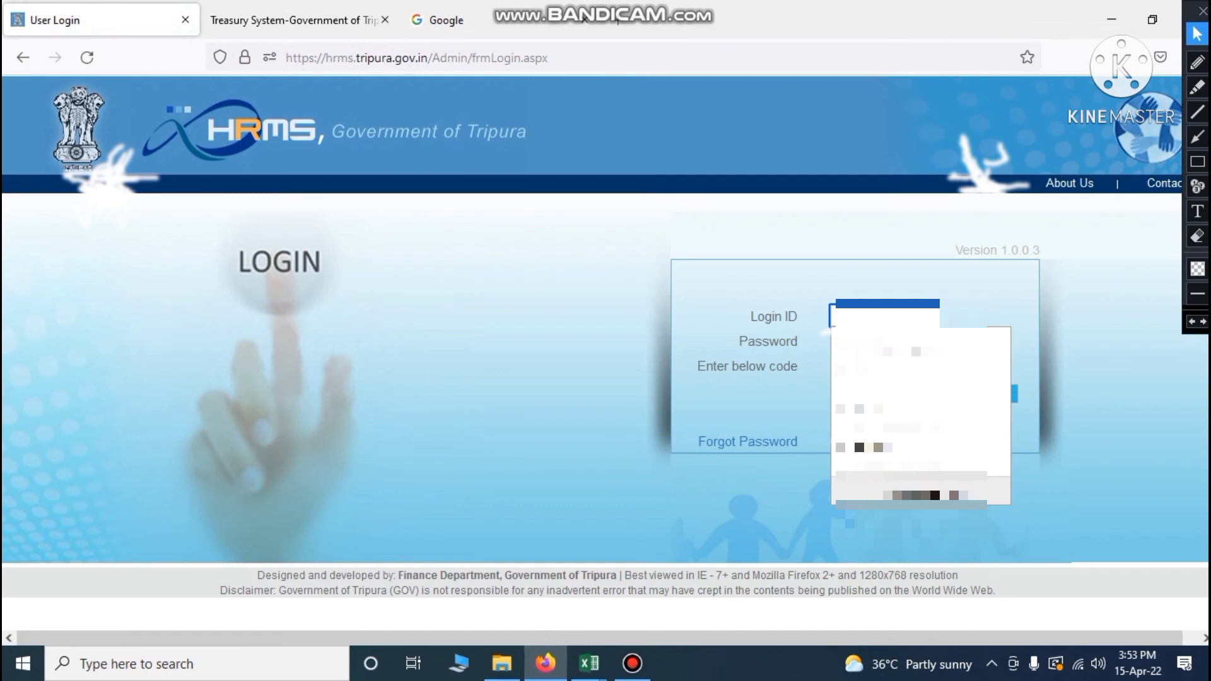
Fill the login ID and password from the saved login, ready for the verification code
left_click(562, 311)
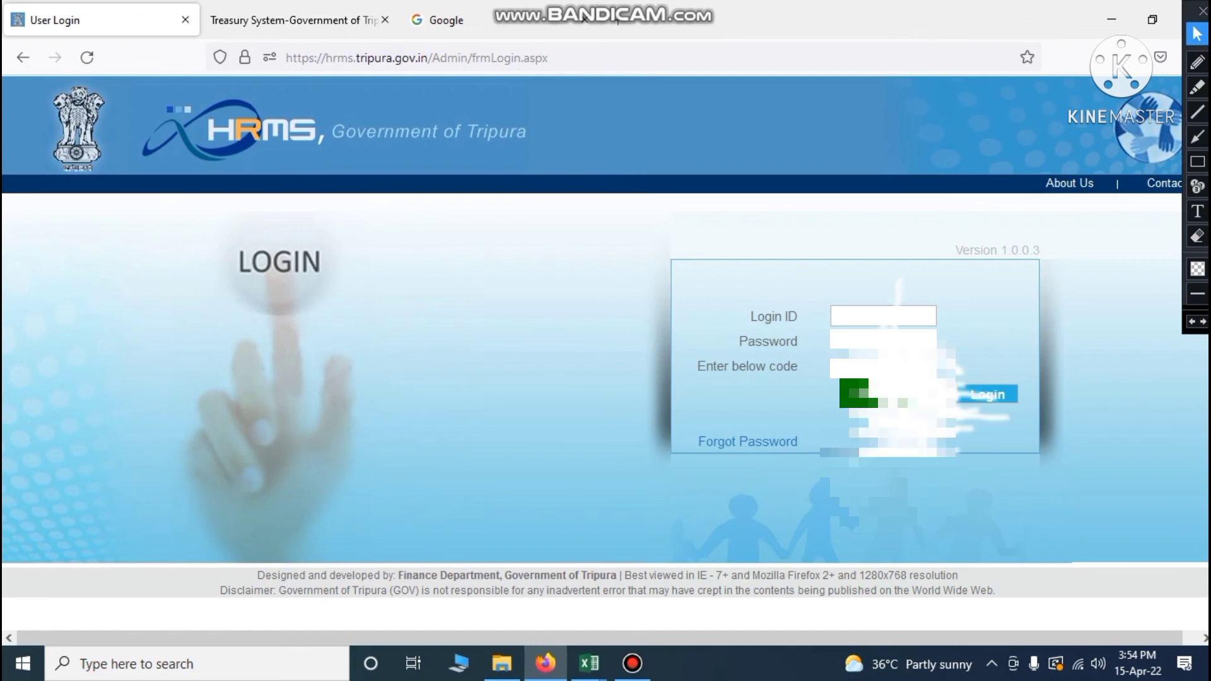
left_click(884, 316)
left_click(896, 383)
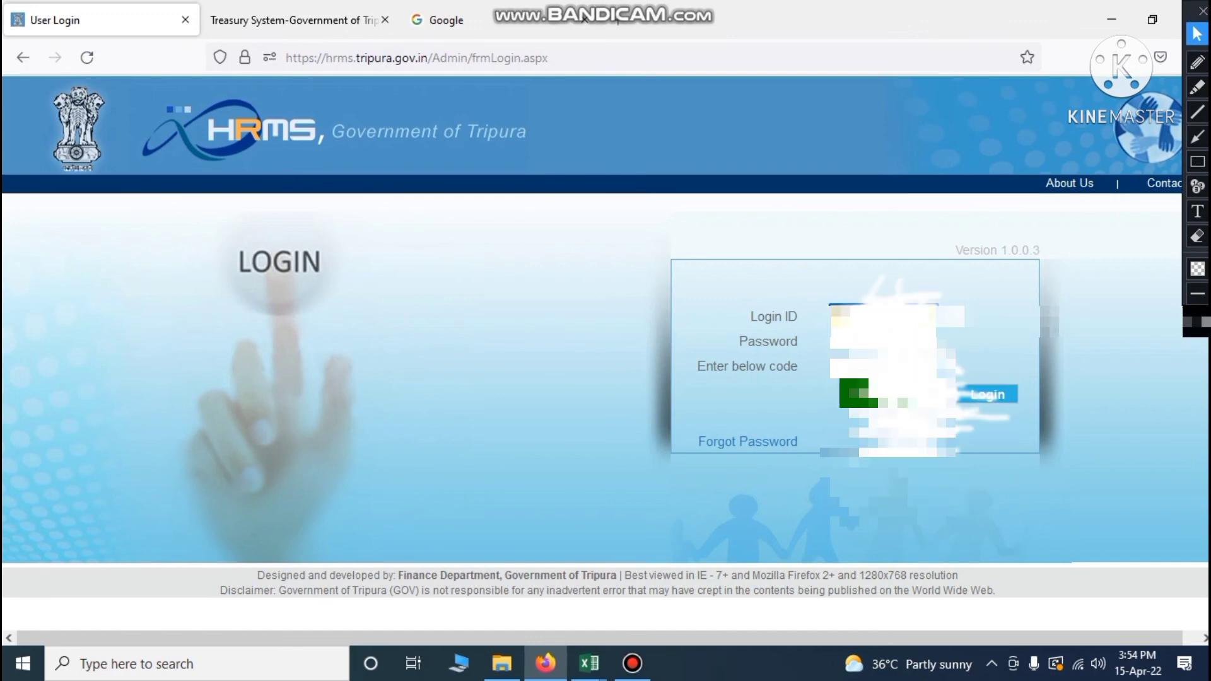
left_click(890, 341)
left_click(899, 407)
left_click(849, 368)
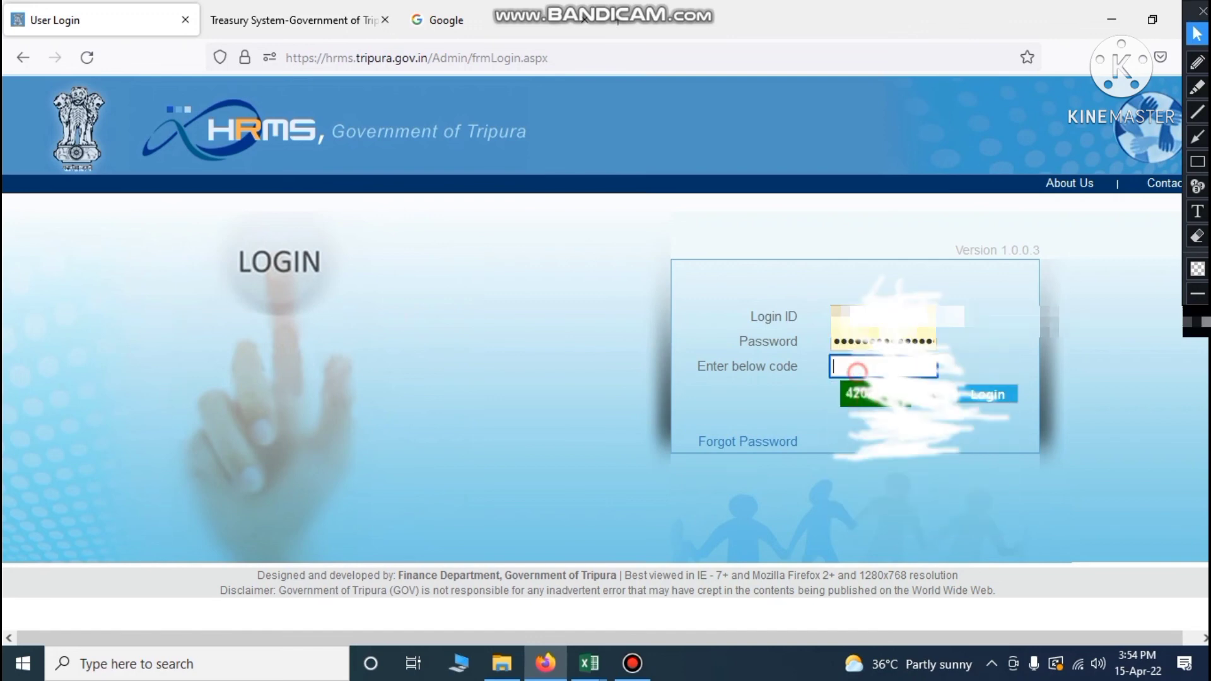
Enter the verification code, log in, choose a role, and open Attendance Entry
type("42038")
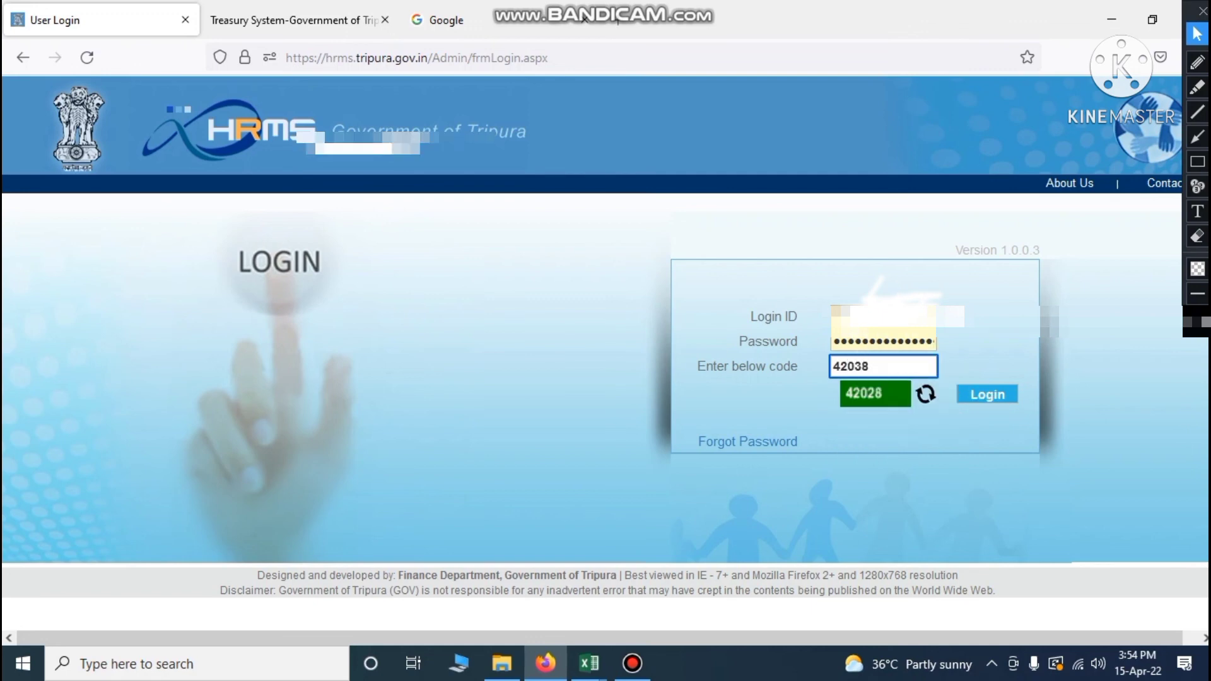
left_click(995, 394)
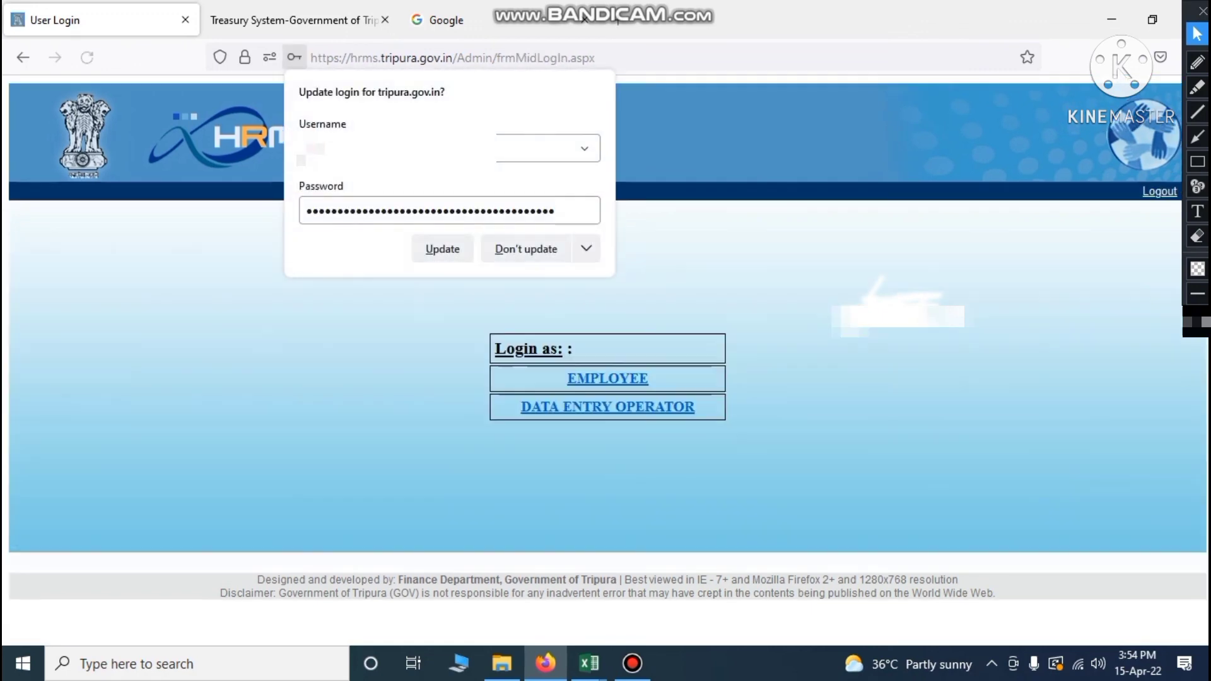
left_click(851, 355)
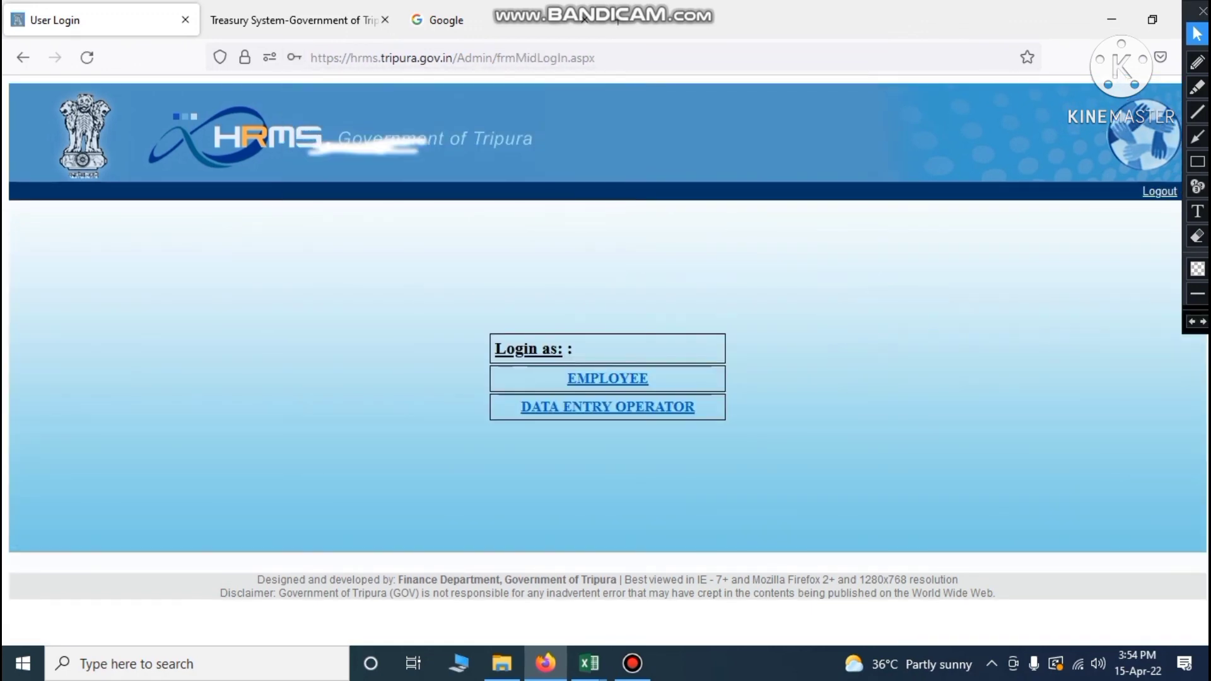
left_click(631, 407)
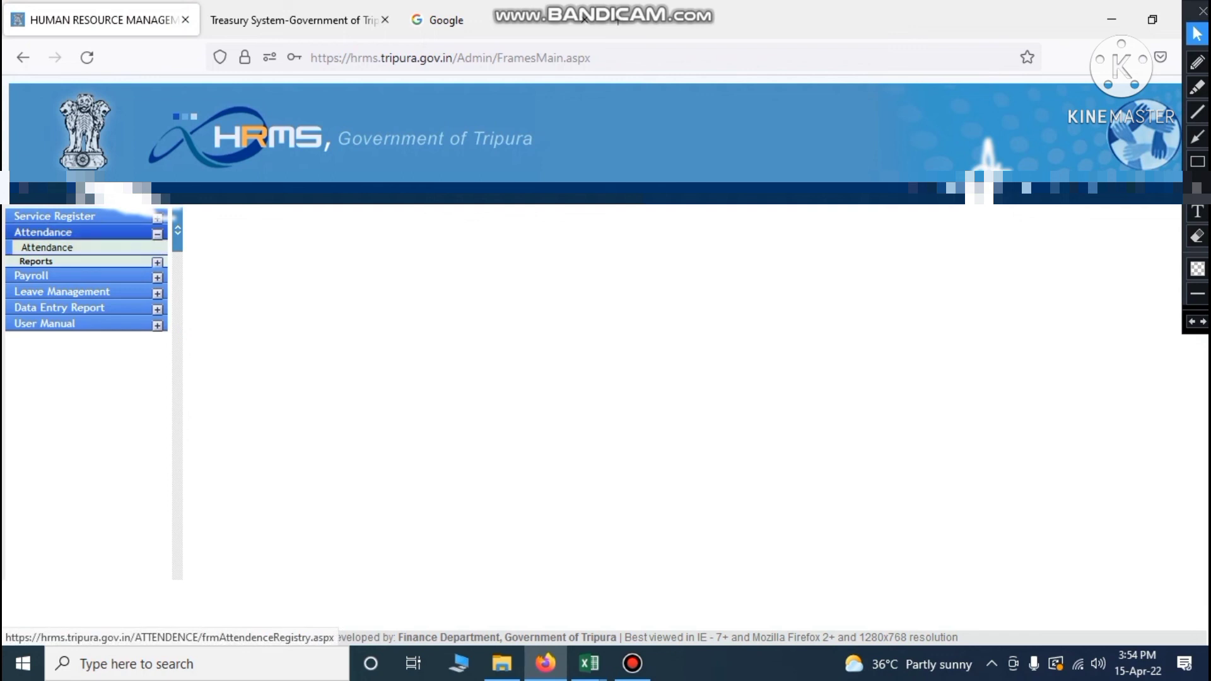
left_click(157, 234)
left_click(157, 234)
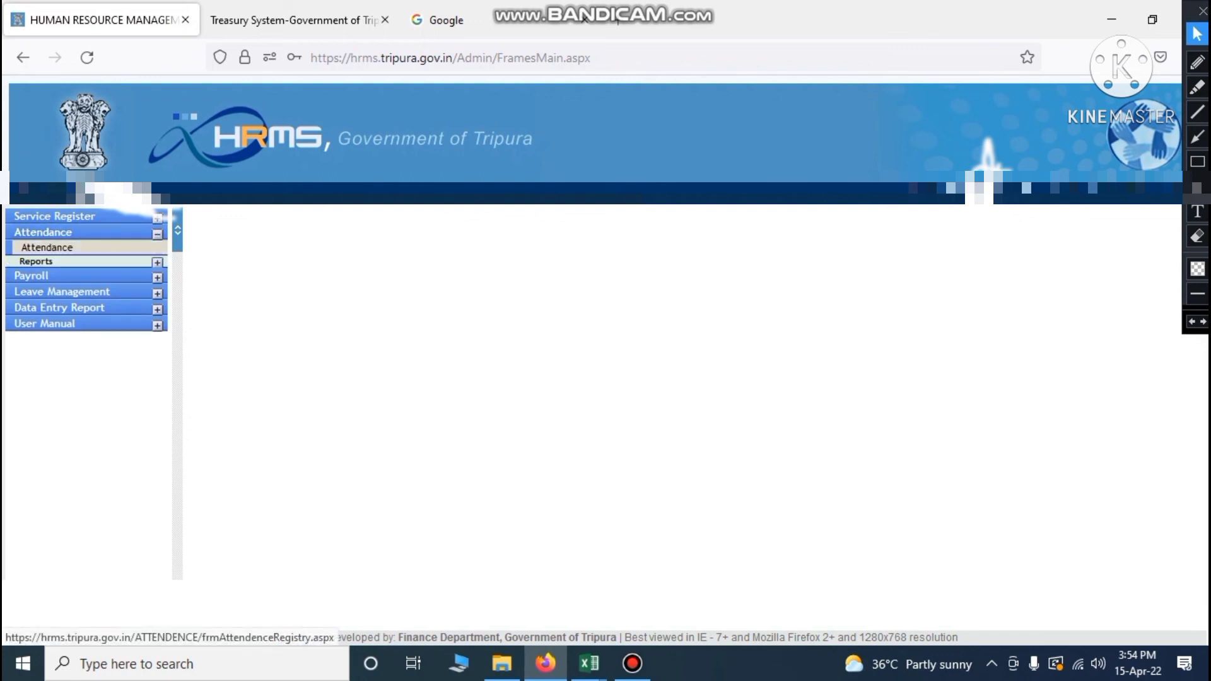
left_click(47, 247)
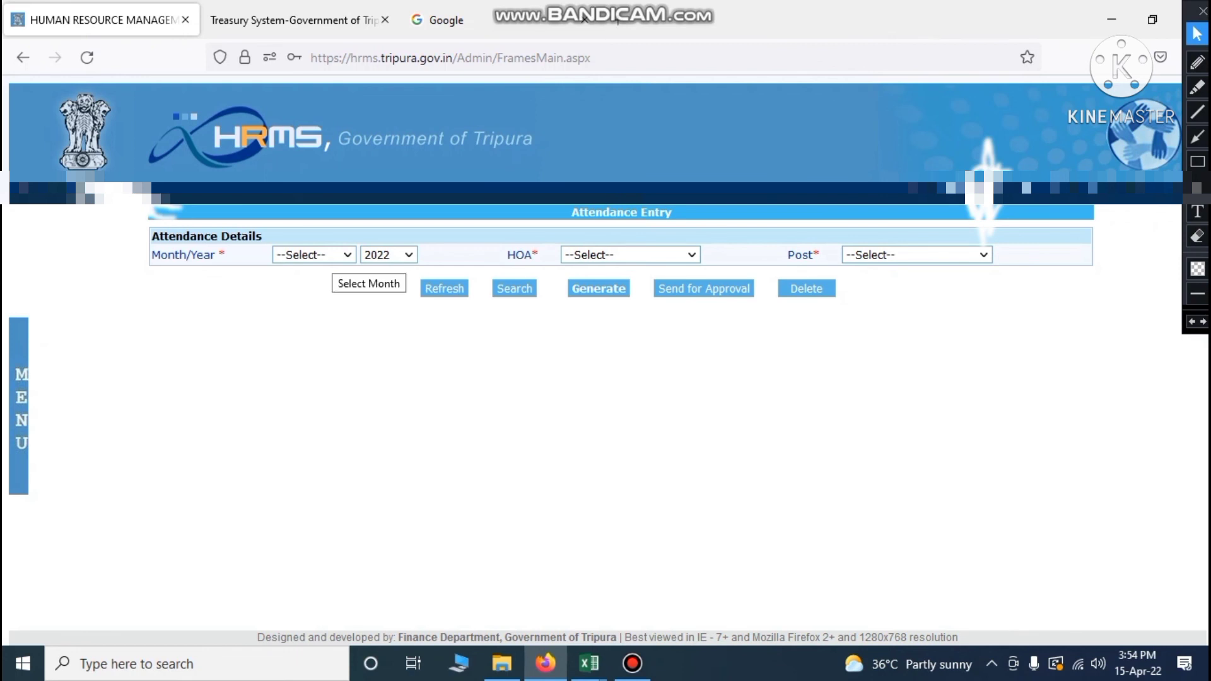
Set the attendance month to April
left_click(332, 255)
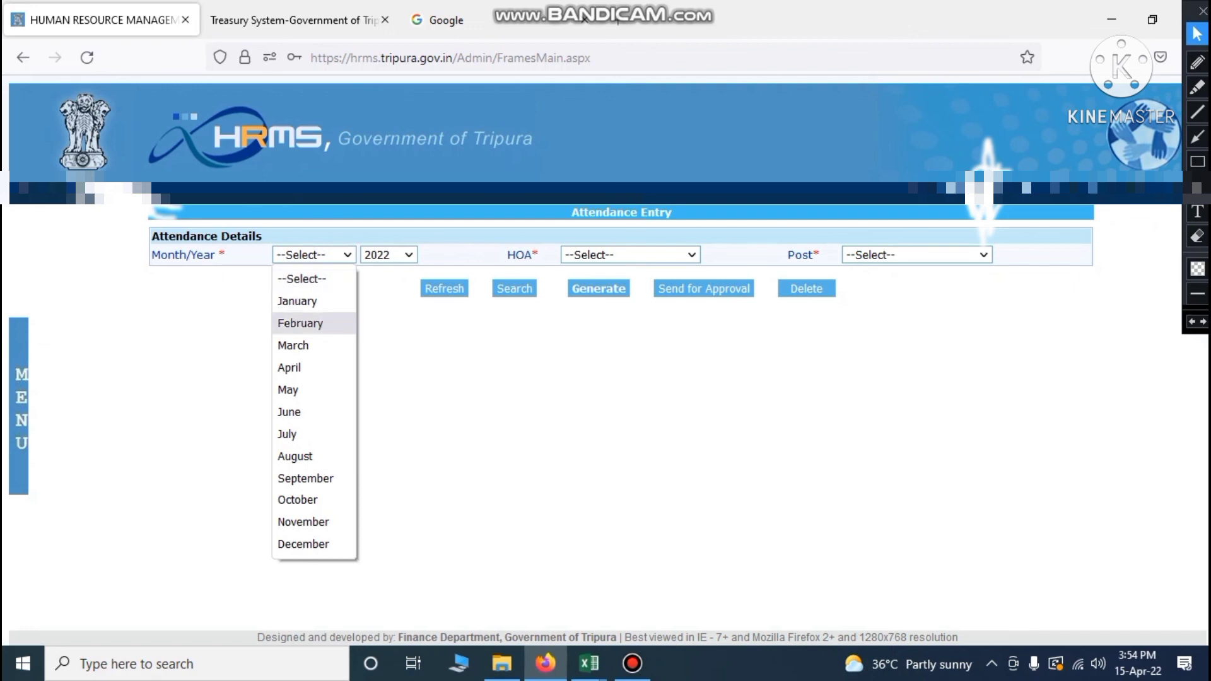
left_click(311, 366)
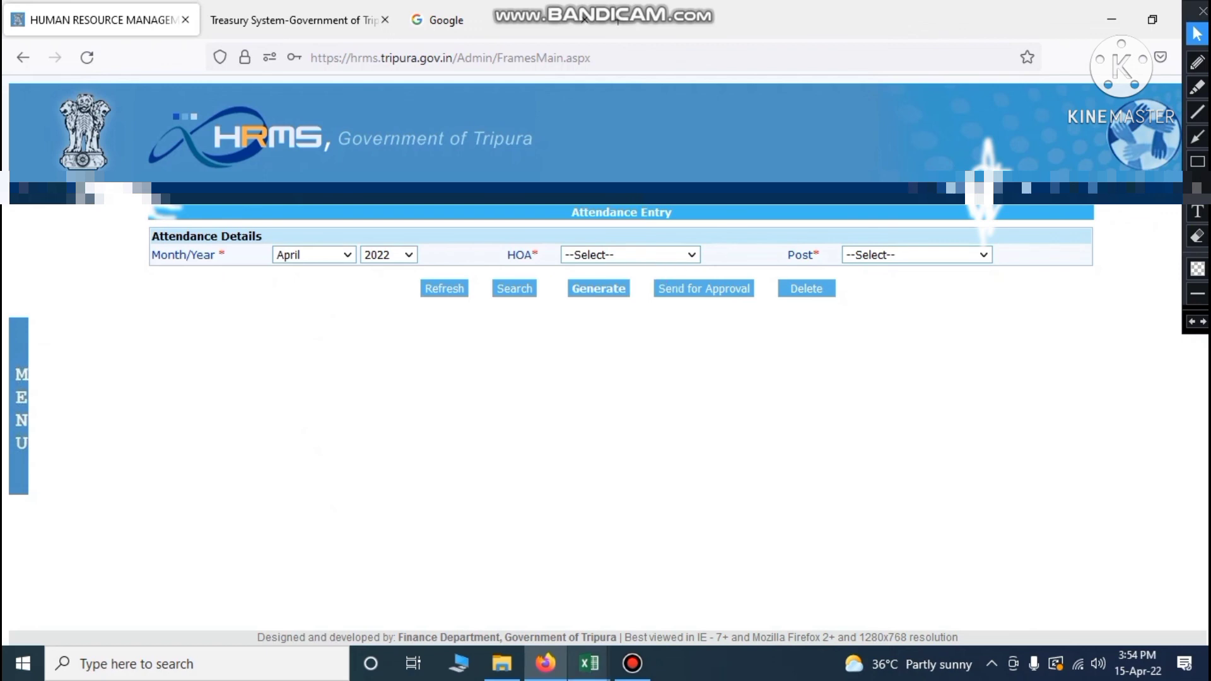
Show the Rough Sheet-Salary Table B salary heads in a small window over the HRMS page
mouse_move(590, 663)
mouse_move(683, 583)
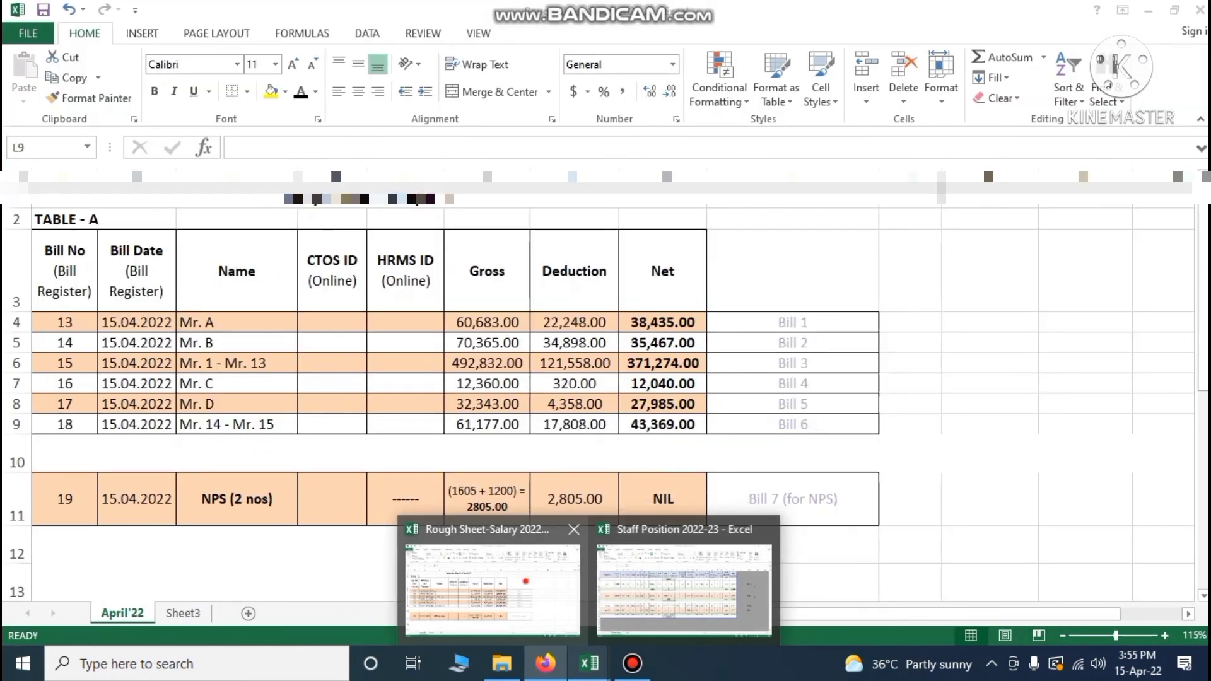
left_click(492, 586)
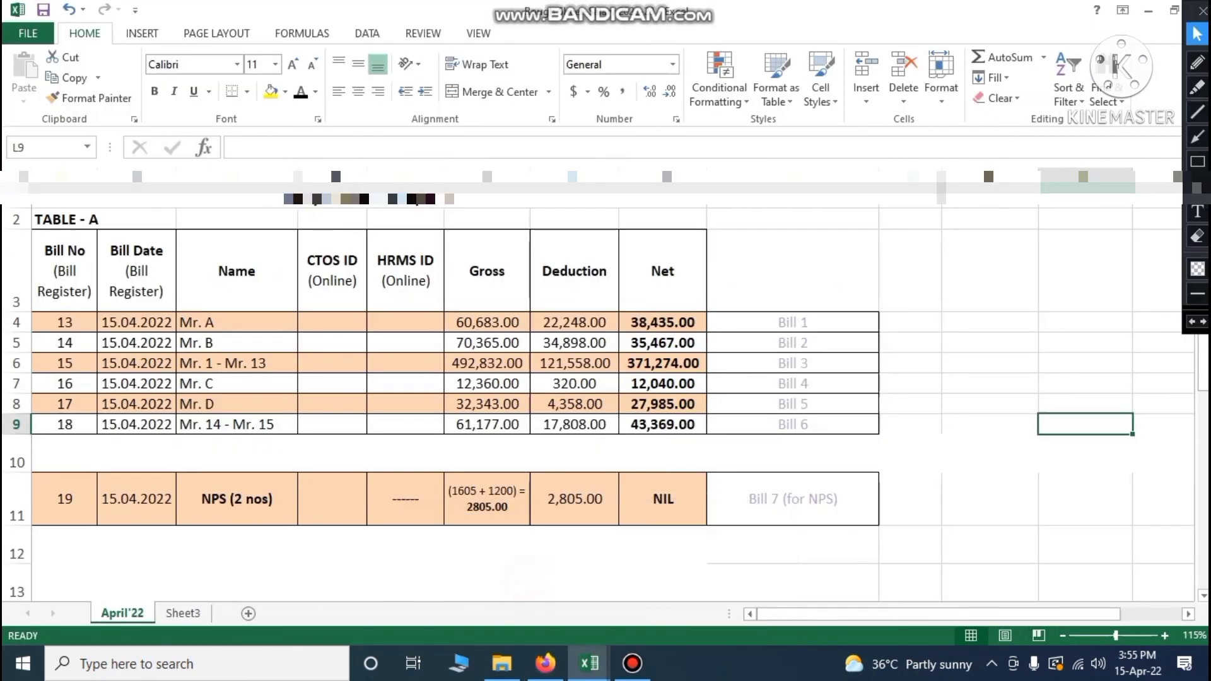
scroll(605, 391, "down", 5)
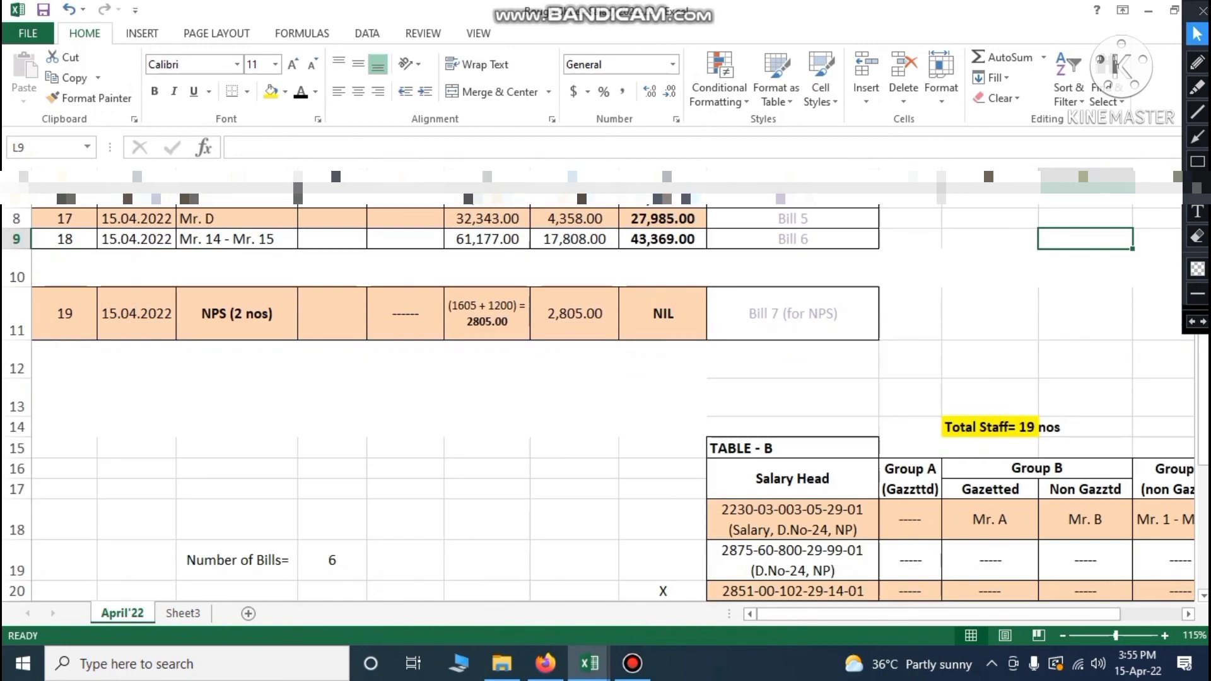
left_click_drag(867, 615, 928, 614)
scroll(605, 392, "up", 2)
scroll(605, 392, "down", 1)
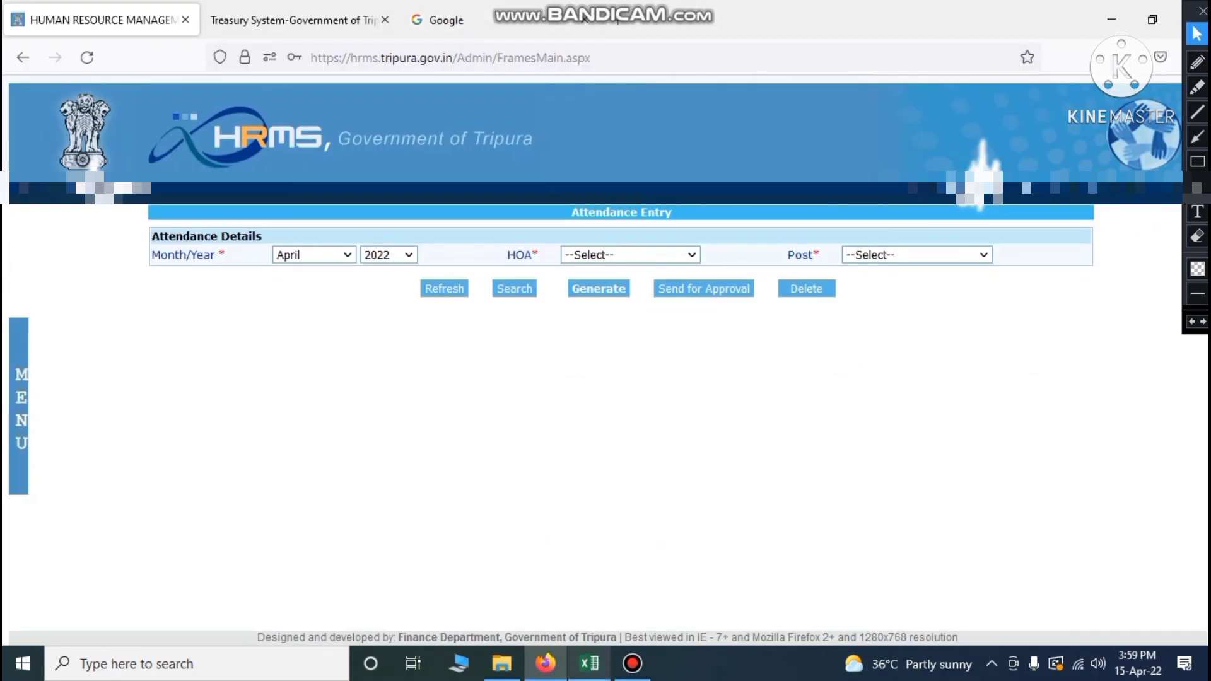
left_click(589, 664)
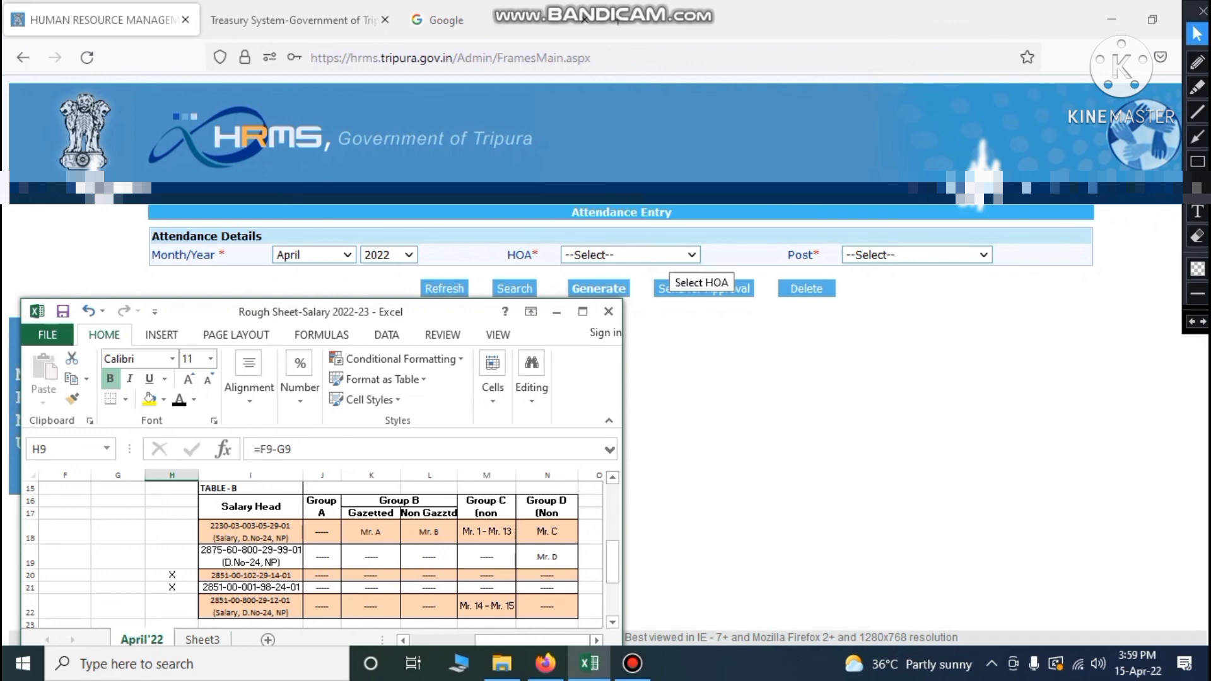
left_click(667, 255)
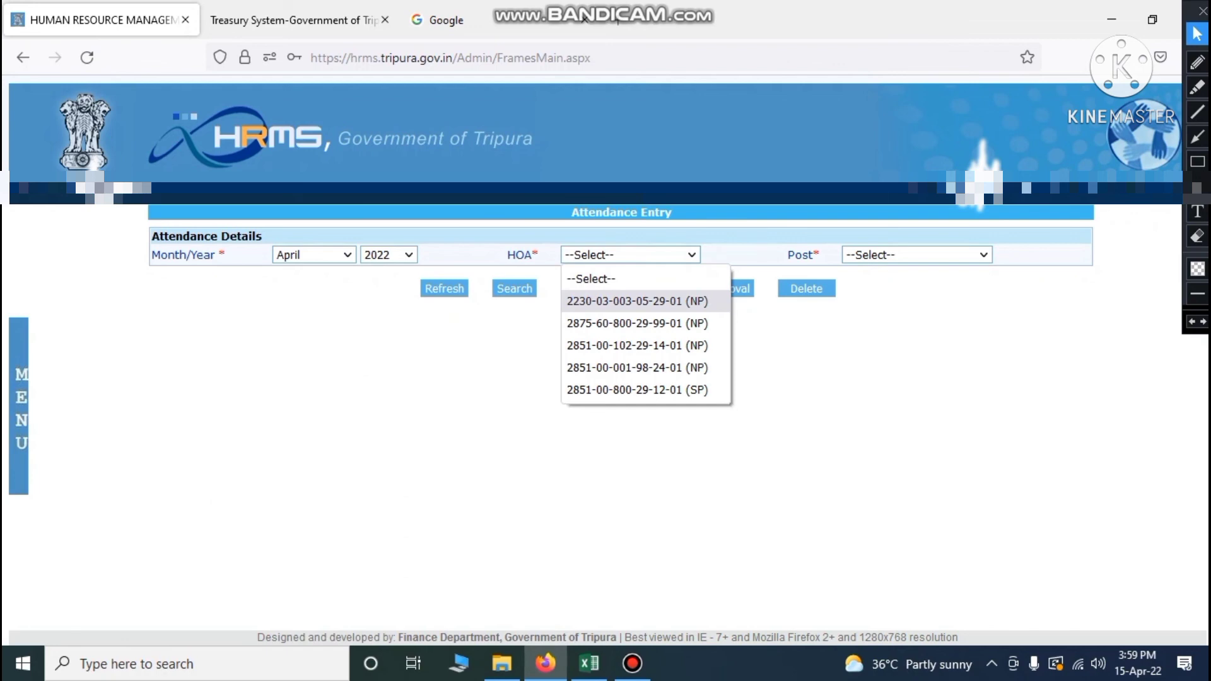
left_click(634, 301)
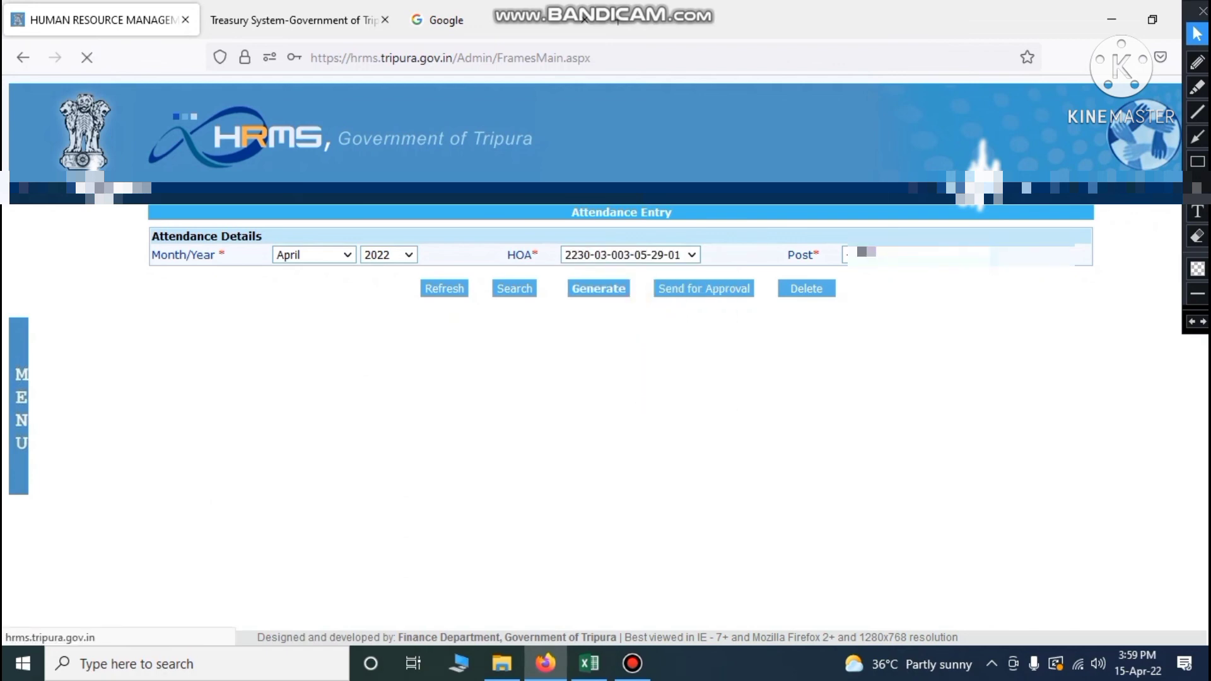
left_click(960, 255)
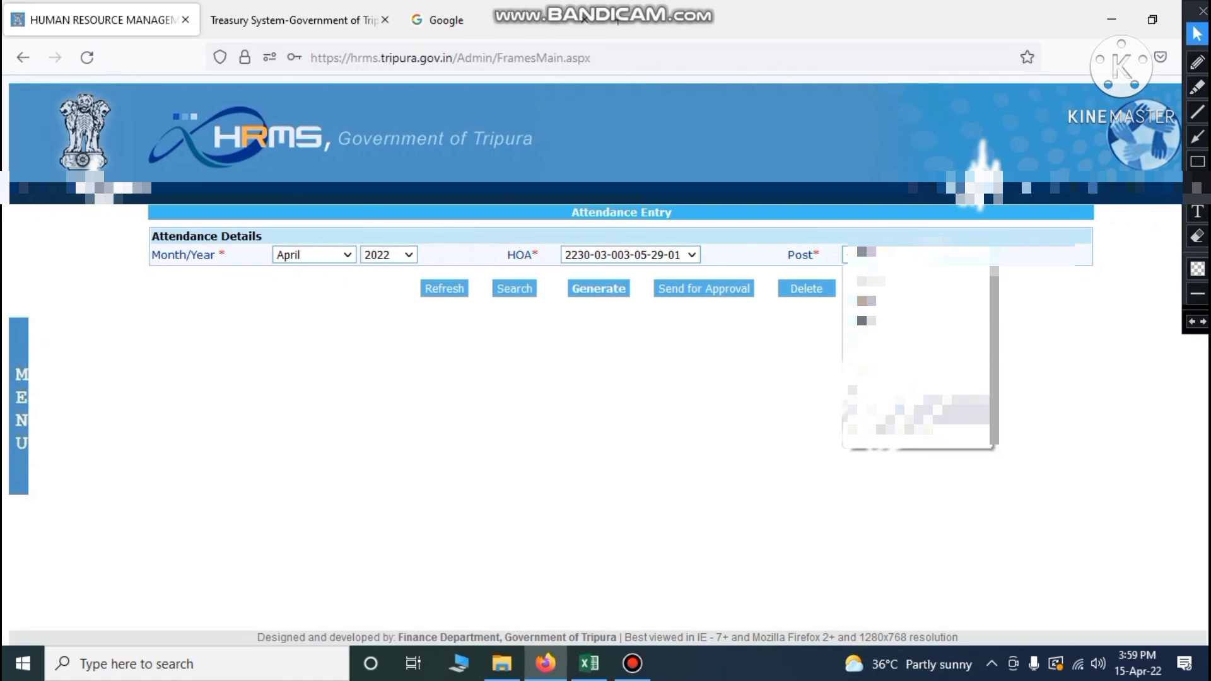
left_click(923, 410)
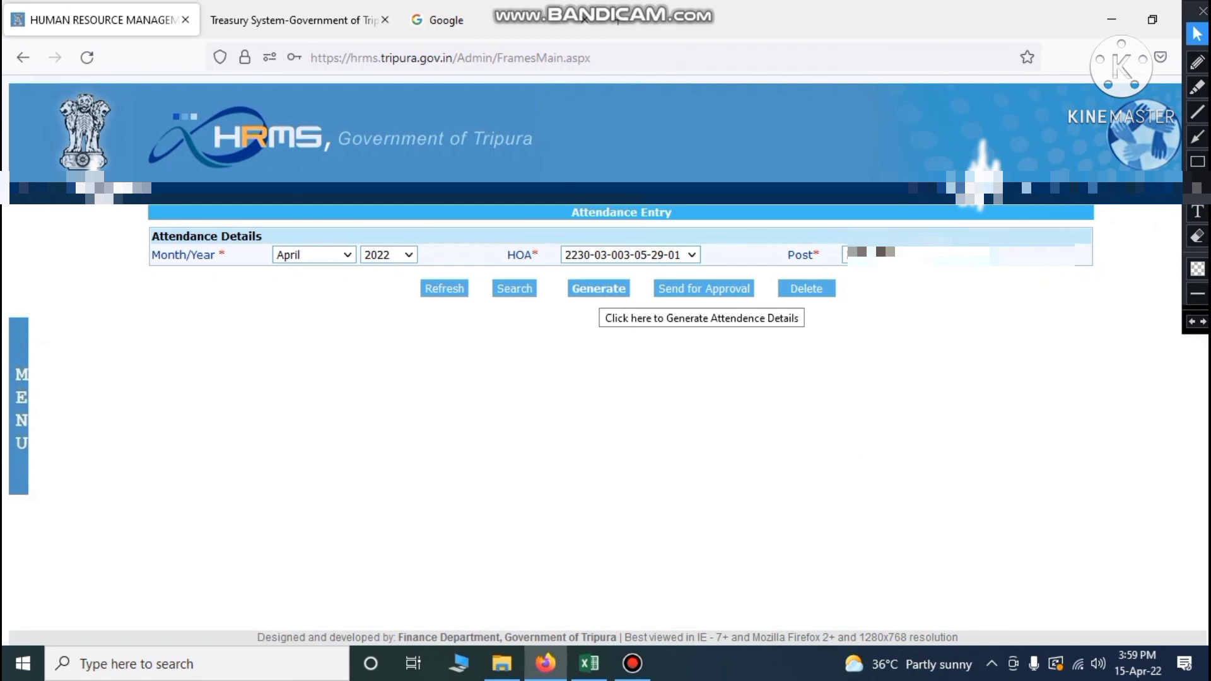
left_click(599, 288)
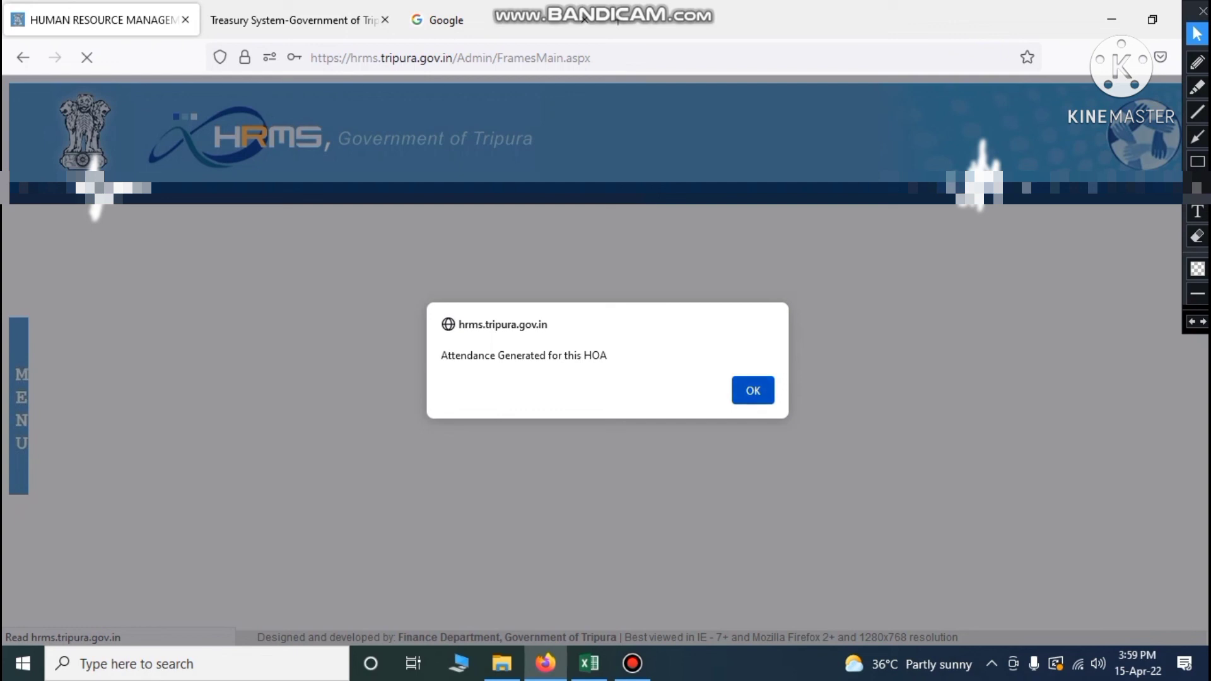
left_click(754, 390)
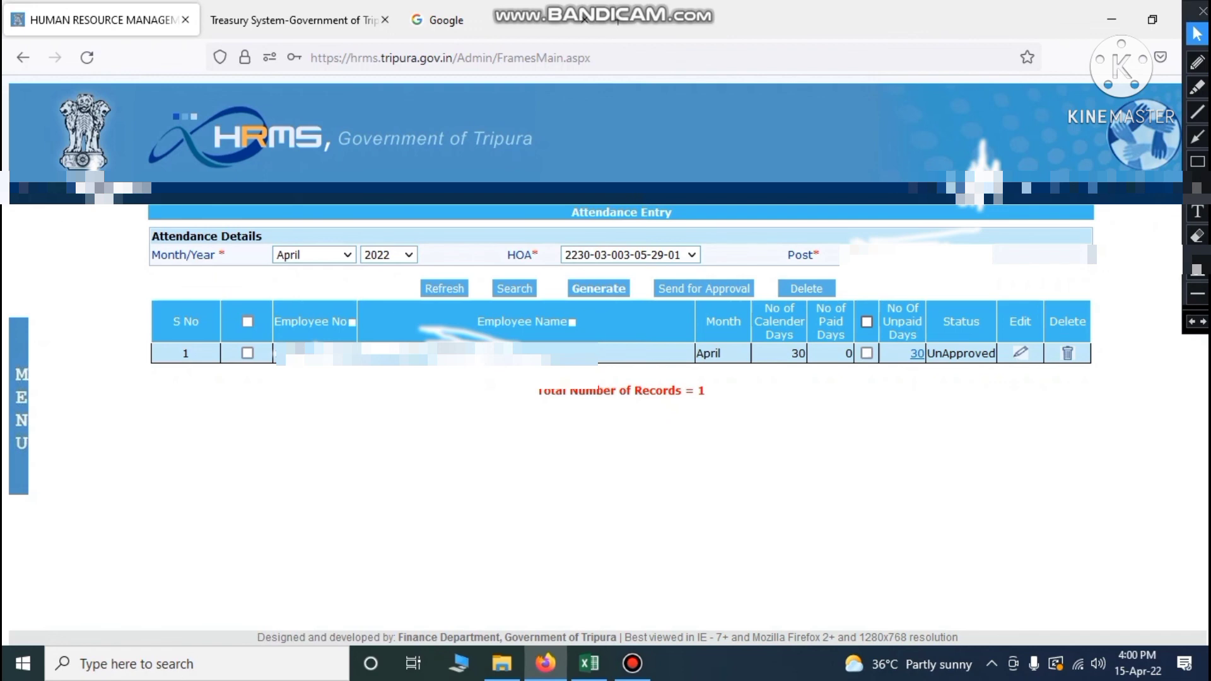
Mark the employee's 30 days as paid, send the April 2022 attendance for approval, and bring back the salary workbook
left_click(867, 353)
left_click(248, 322)
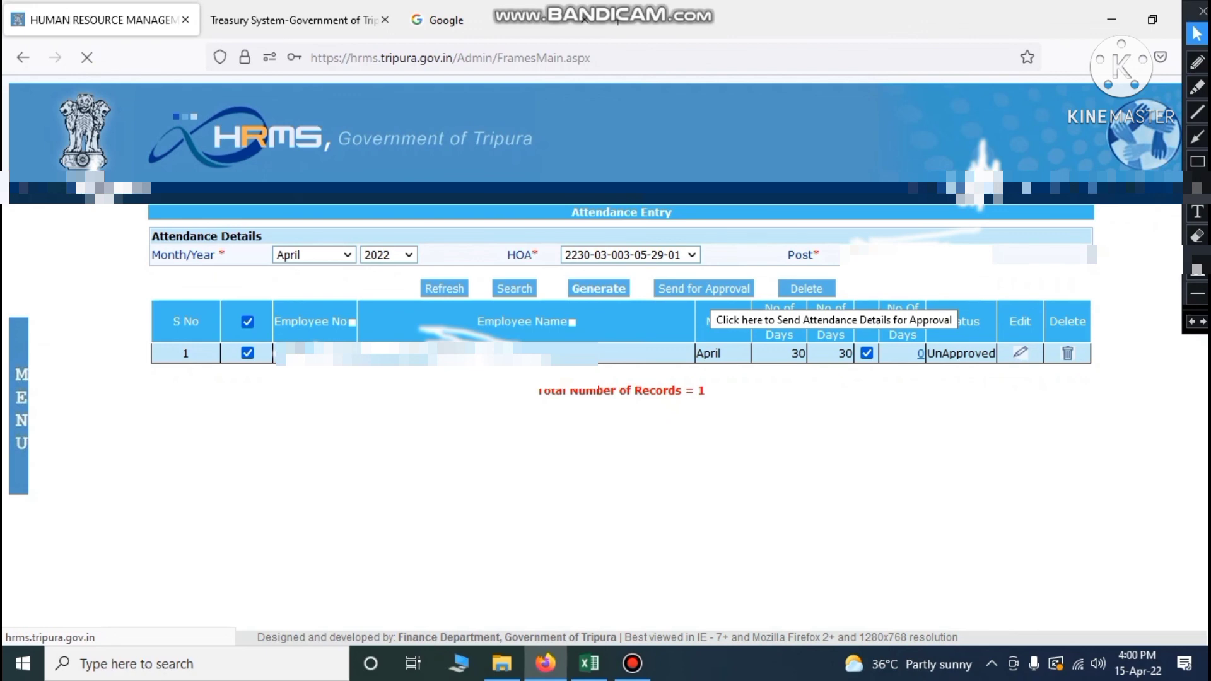
left_click(705, 292)
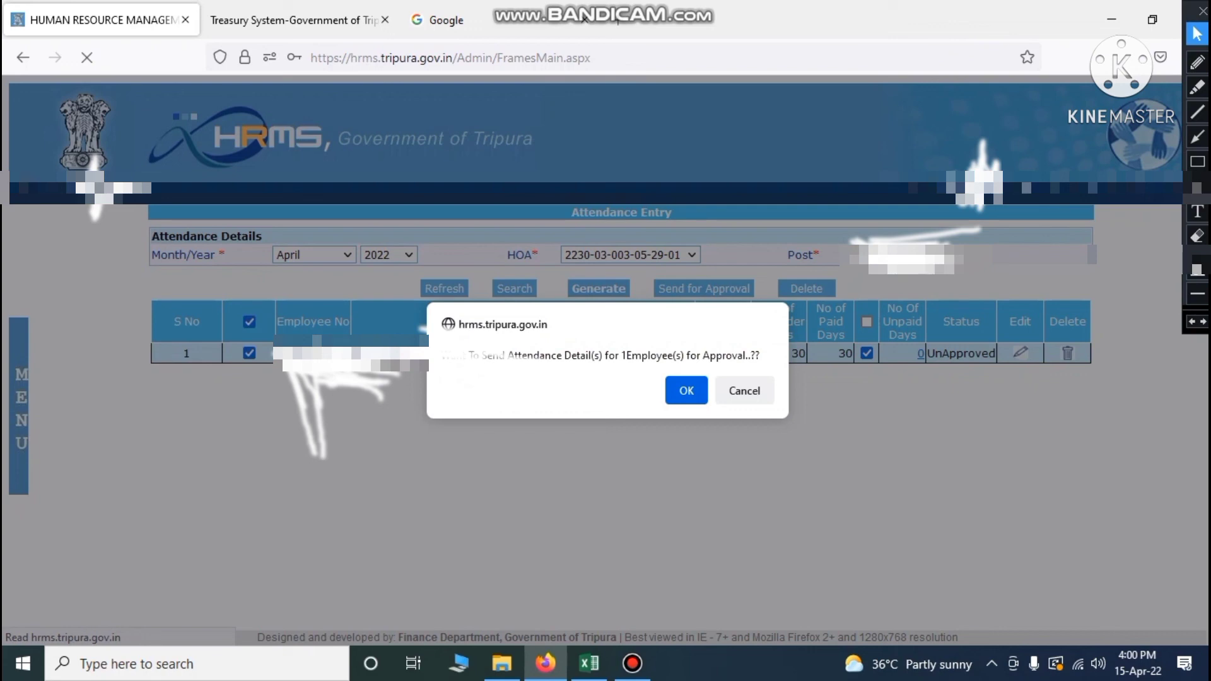
key("Return")
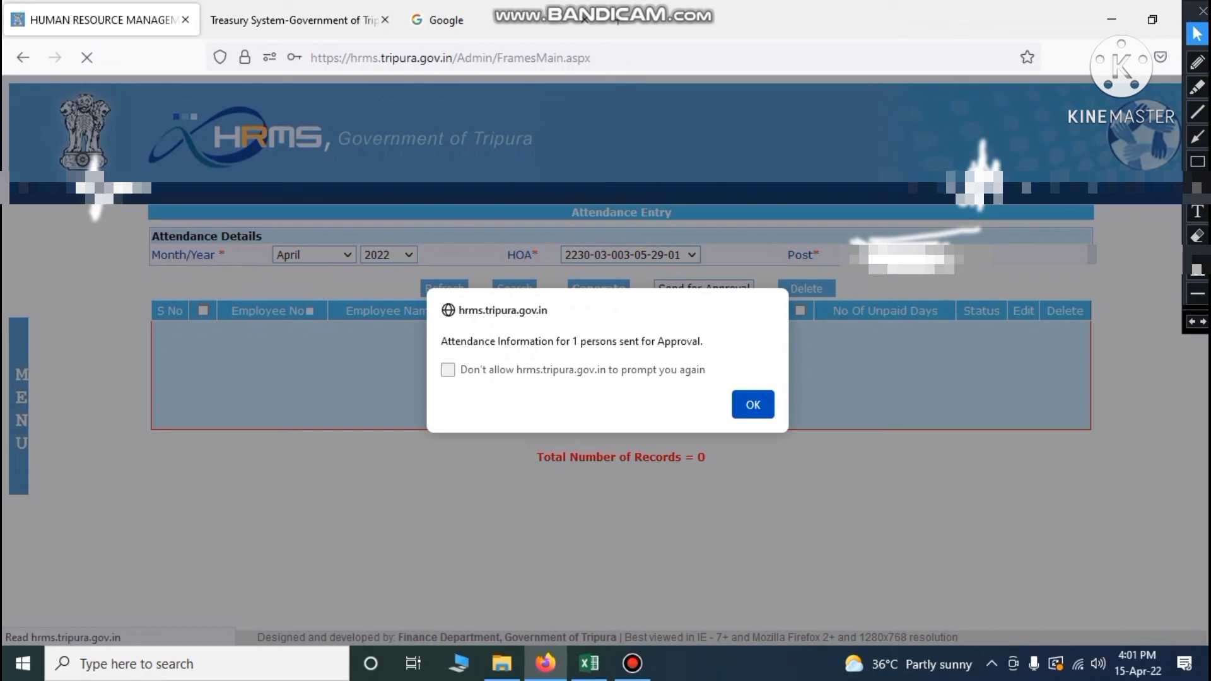
left_click(750, 405)
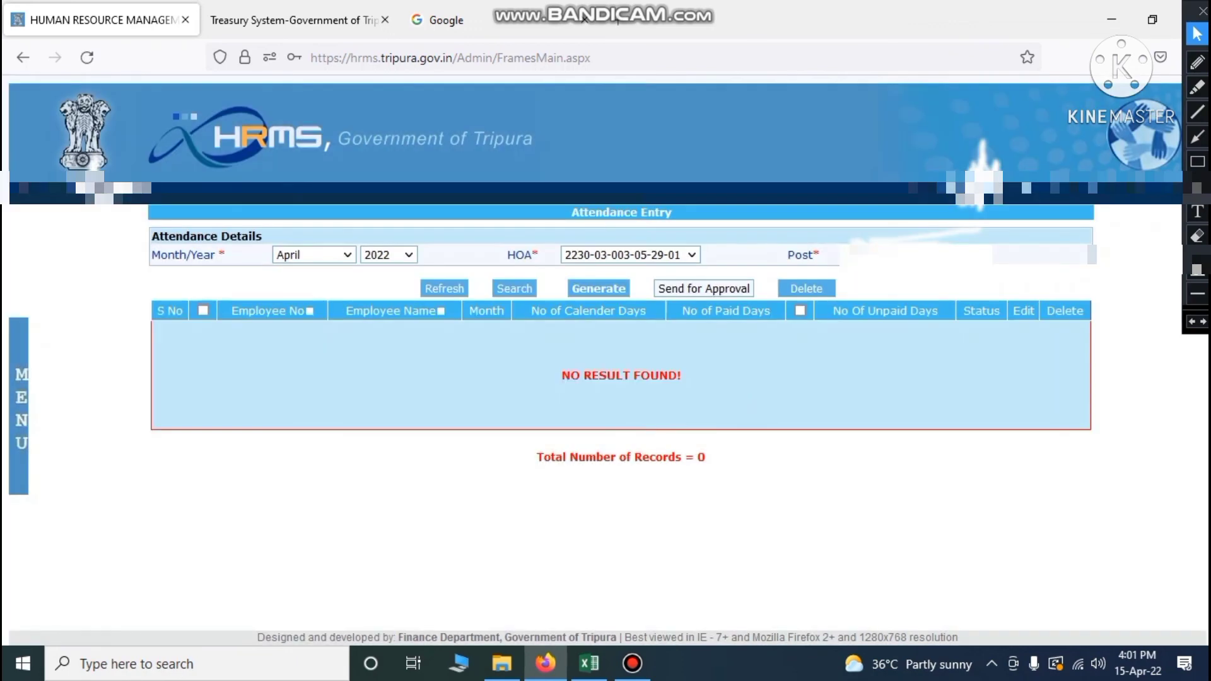
left_click(589, 664)
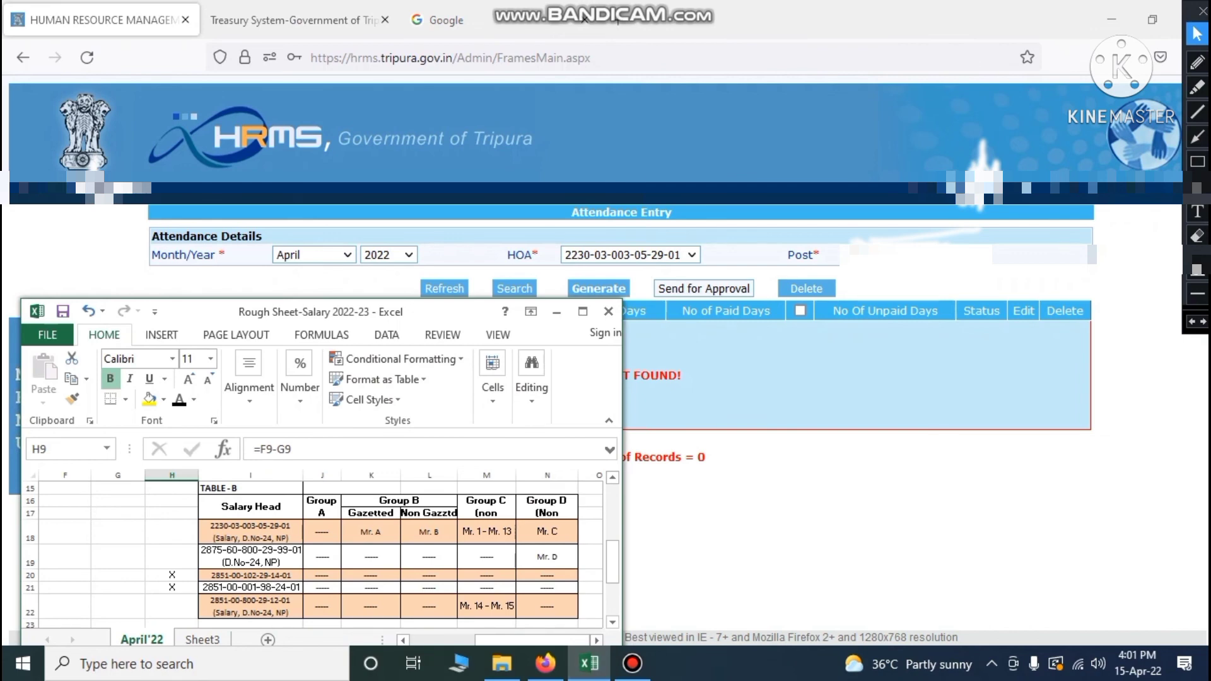
left_click_drag(30, 488, 30, 612)
left_click(117, 556)
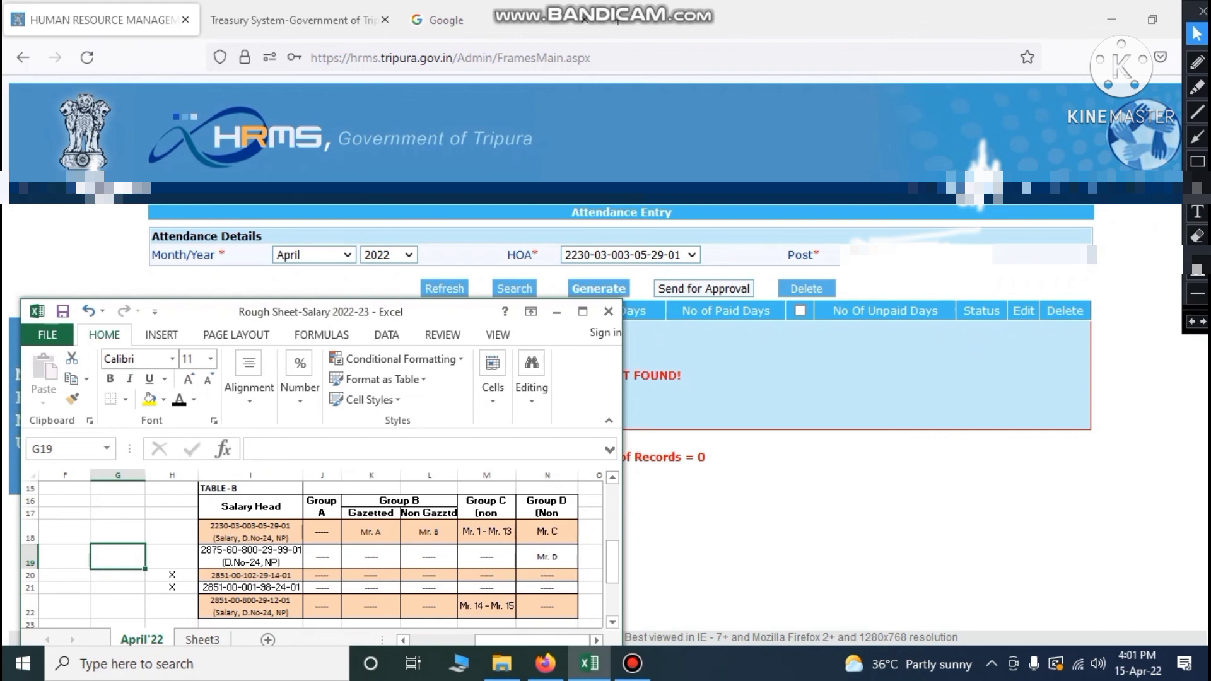
left_click(429, 533)
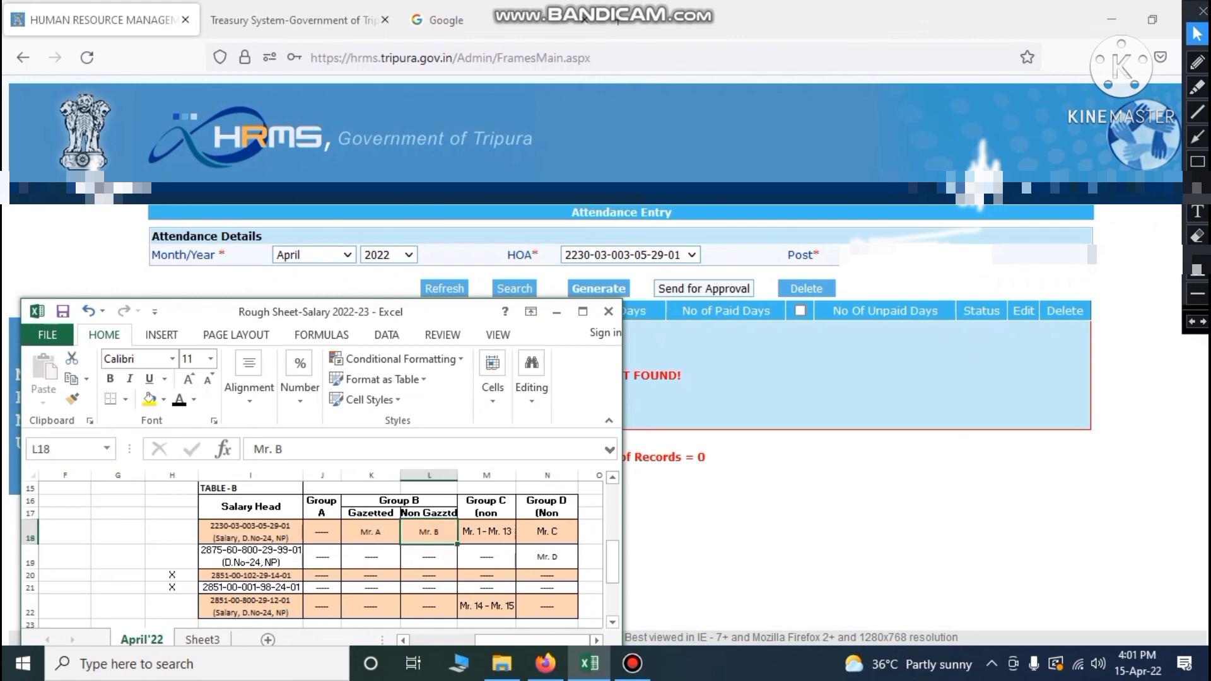
left_click(252, 532)
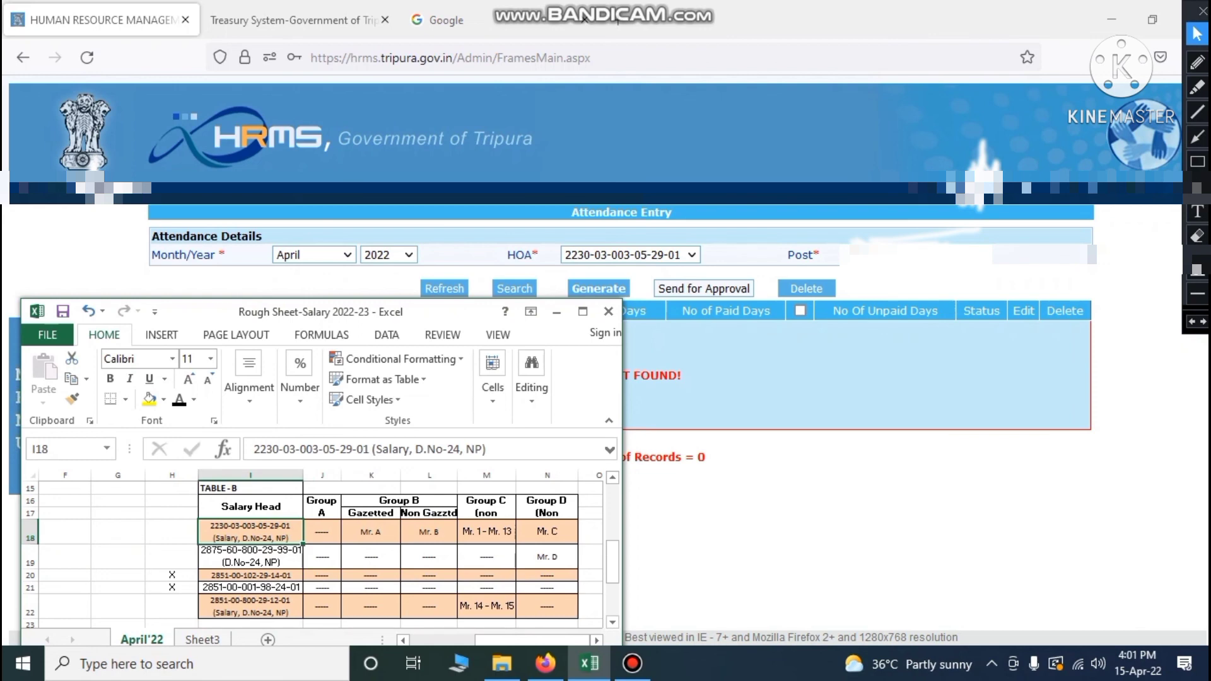
left_click(429, 513)
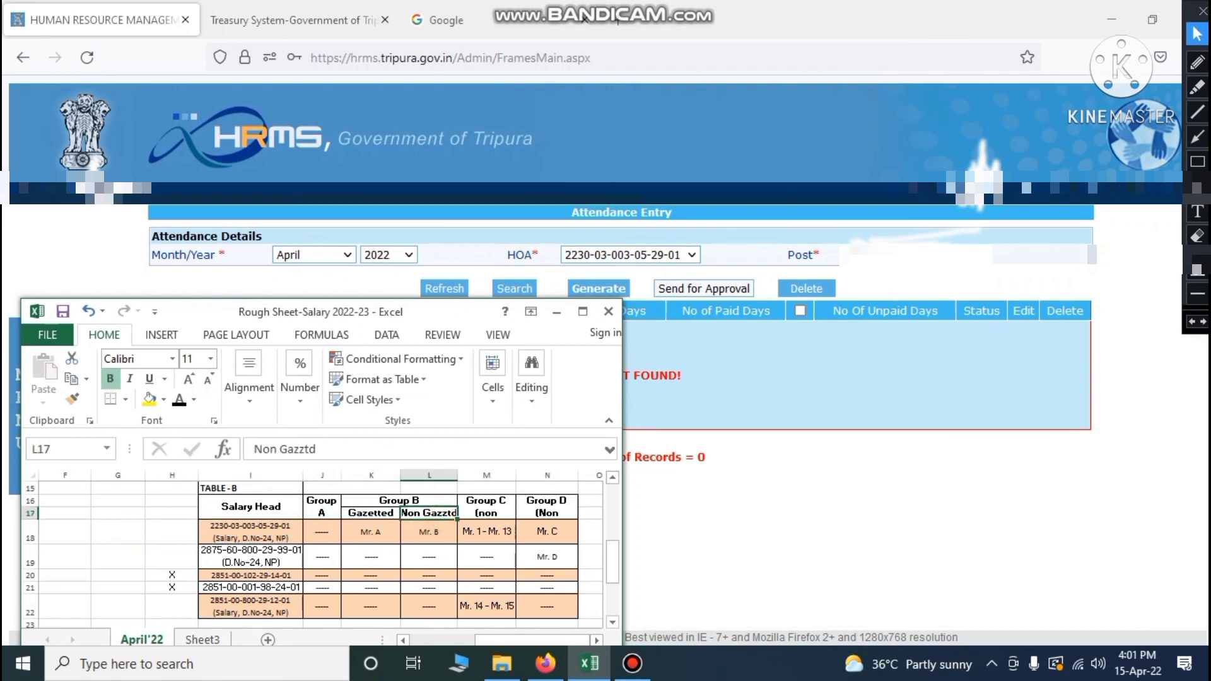
left_click(429, 532)
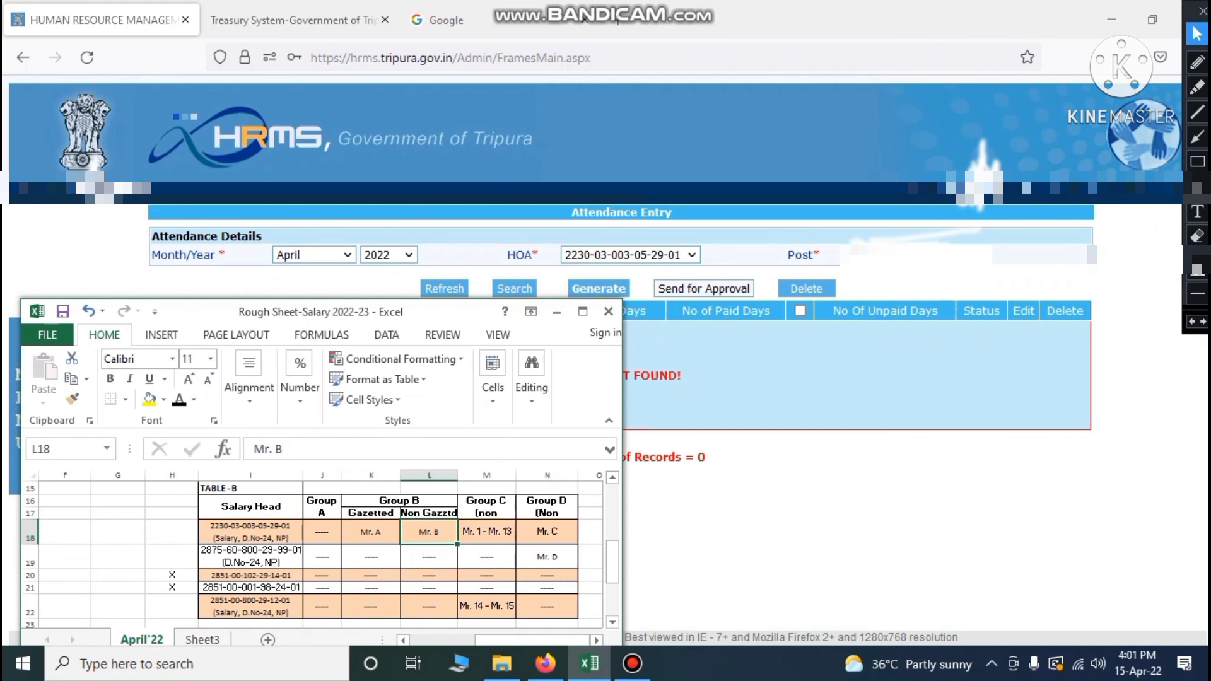
left_click(556, 312)
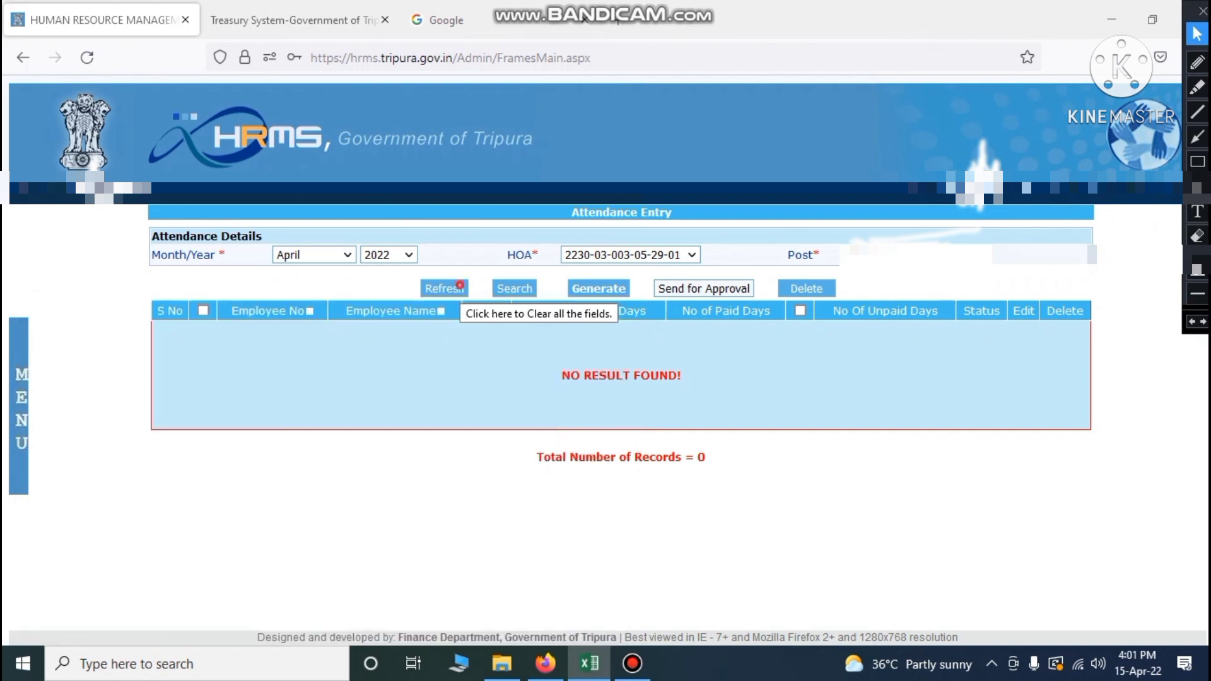
left_click(444, 288)
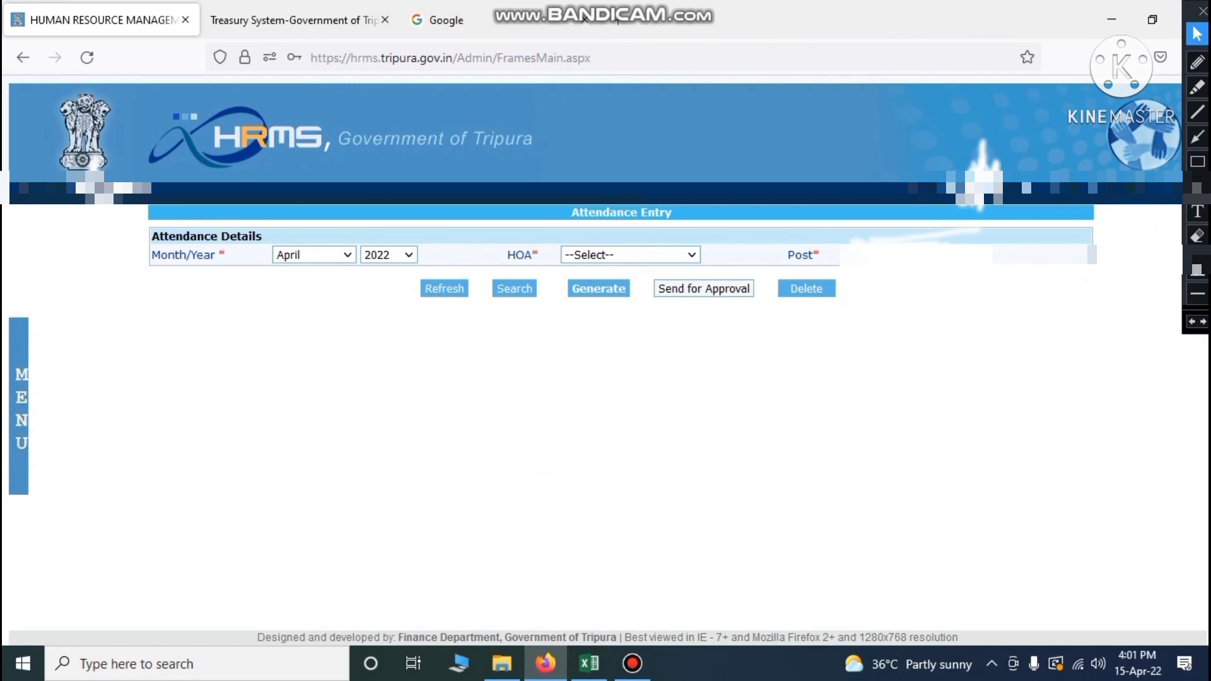
left_click(692, 255)
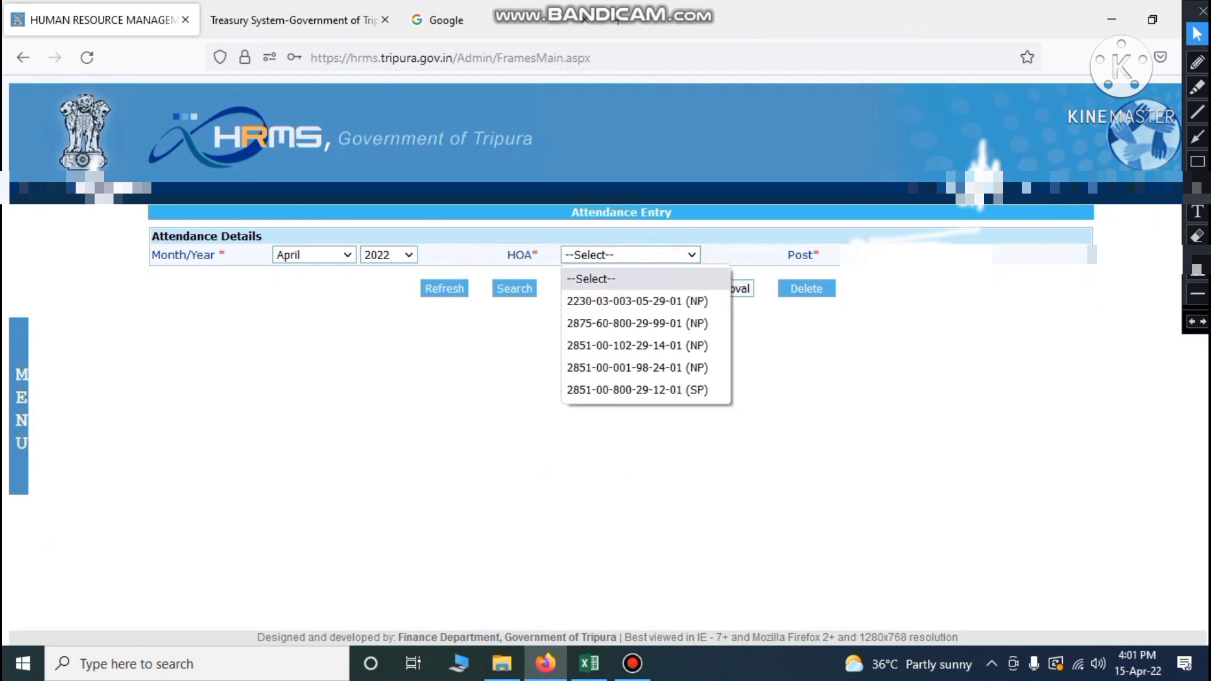
left_click(650, 298)
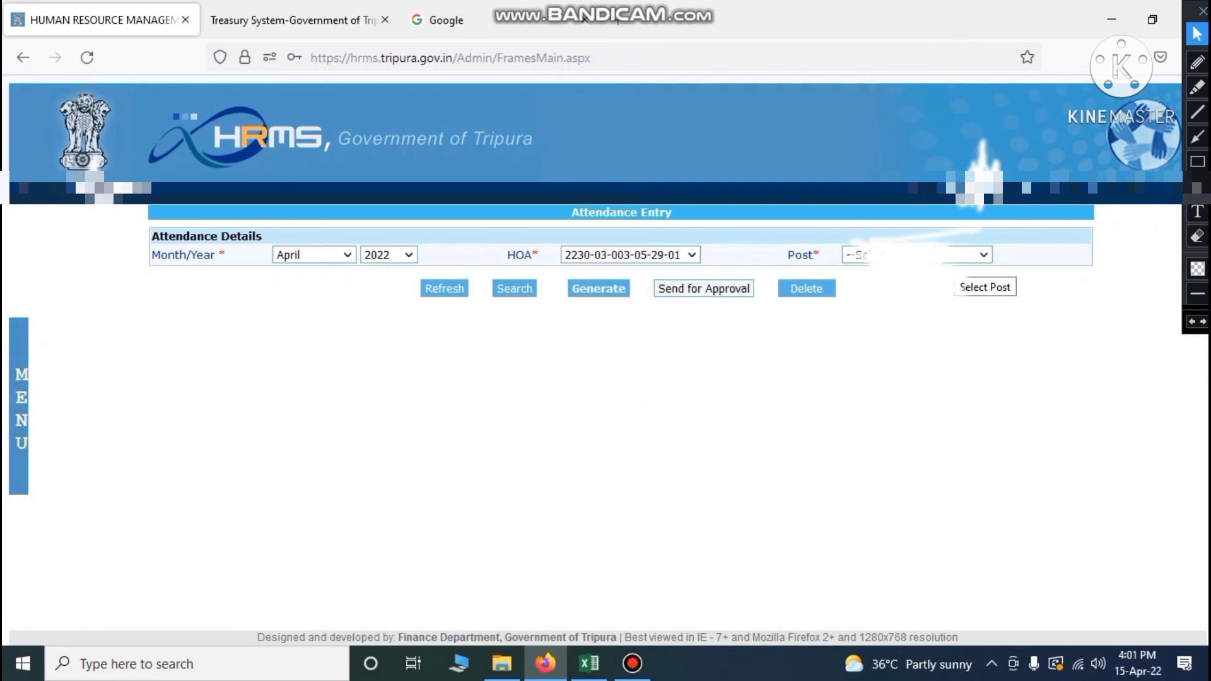
left_click(963, 257)
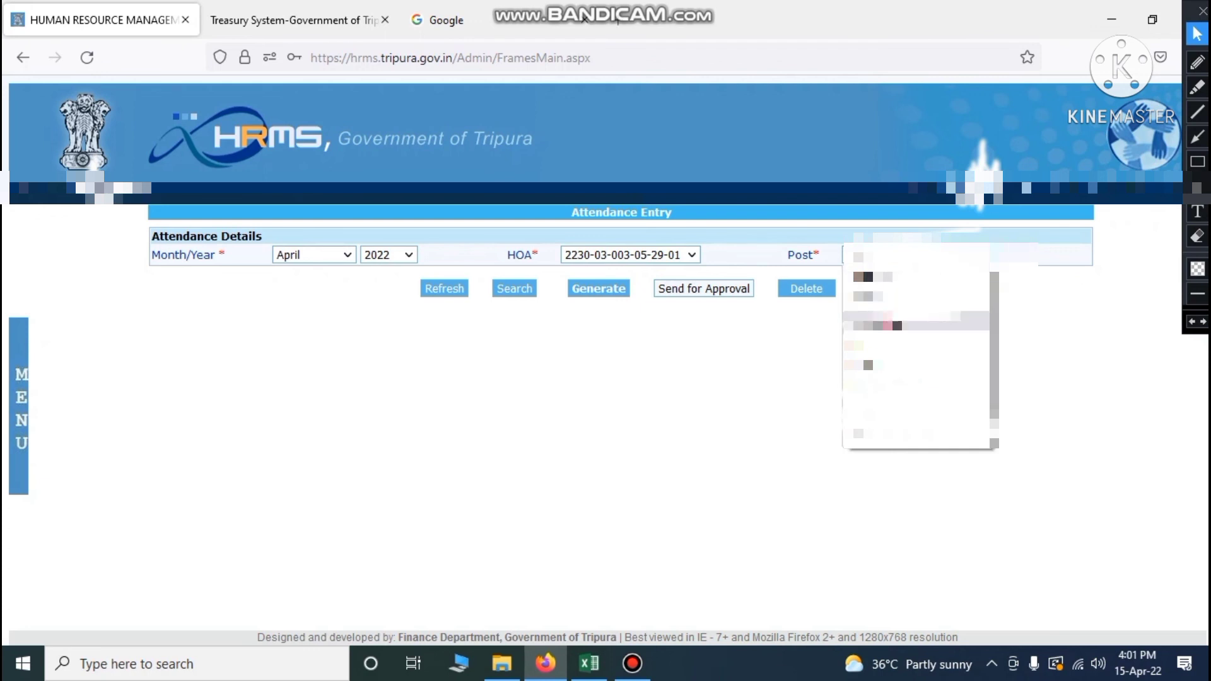
left_click(896, 325)
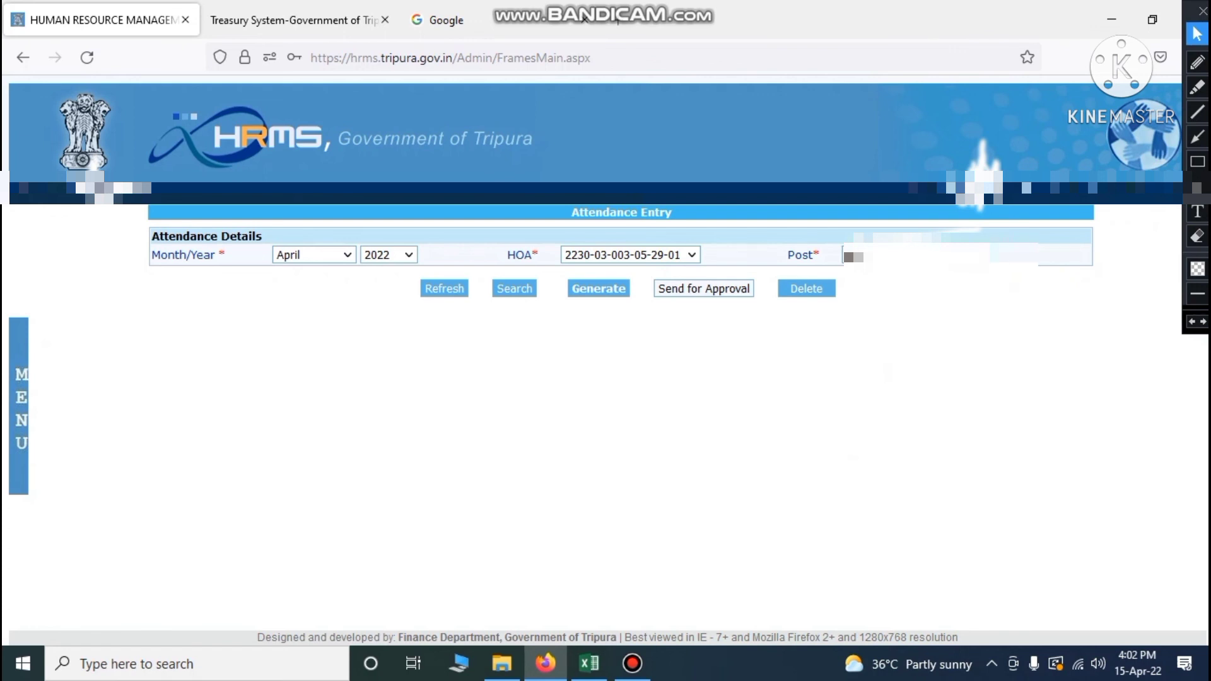
left_click(597, 288)
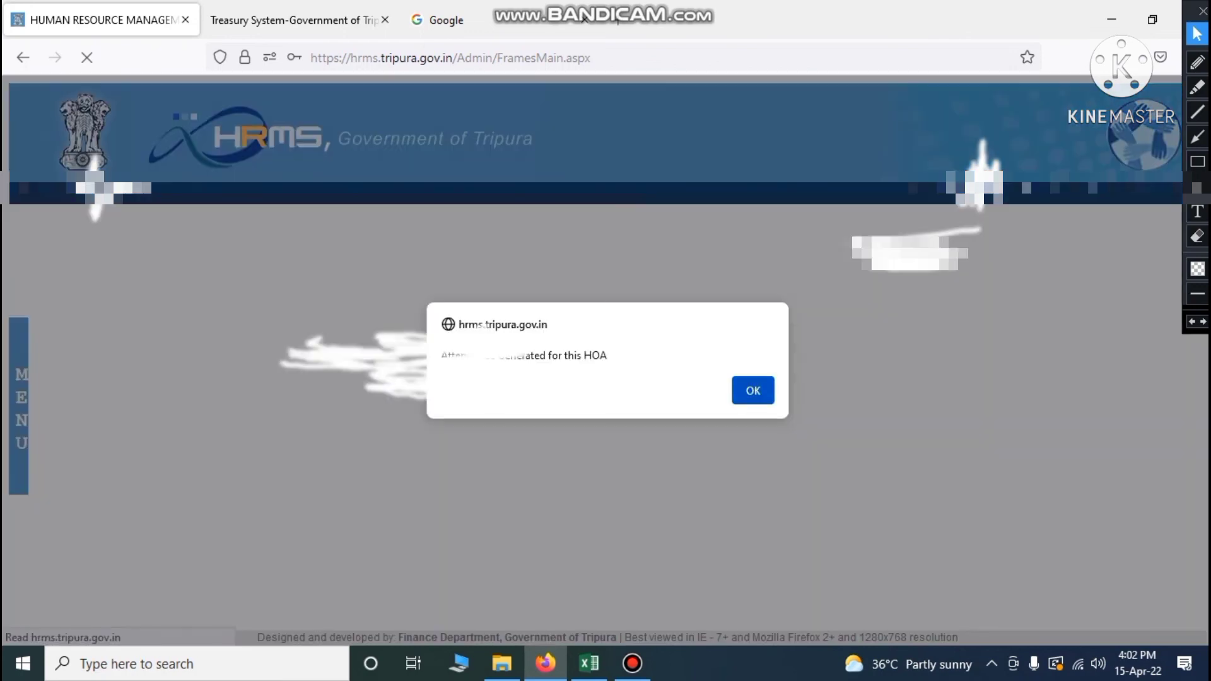
left_click(753, 394)
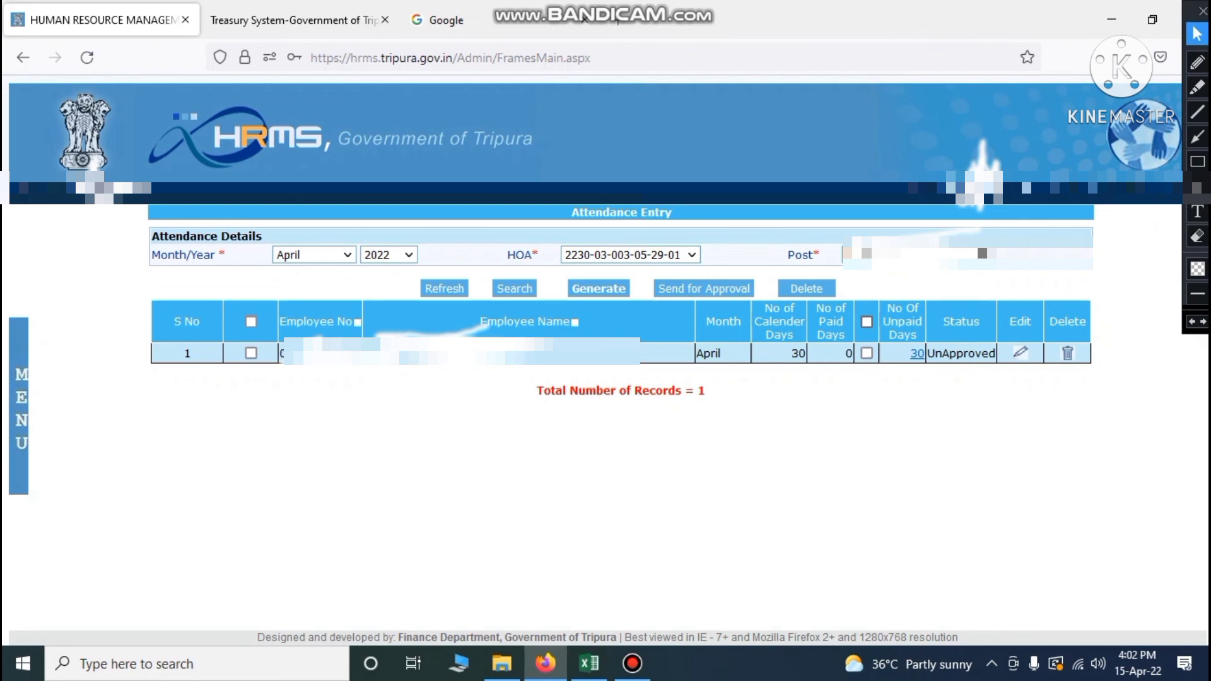
Mark all 30 days as paid, send the selected record for approval, and clear the attendance form
left_click(867, 323)
left_click(251, 321)
left_click(688, 288)
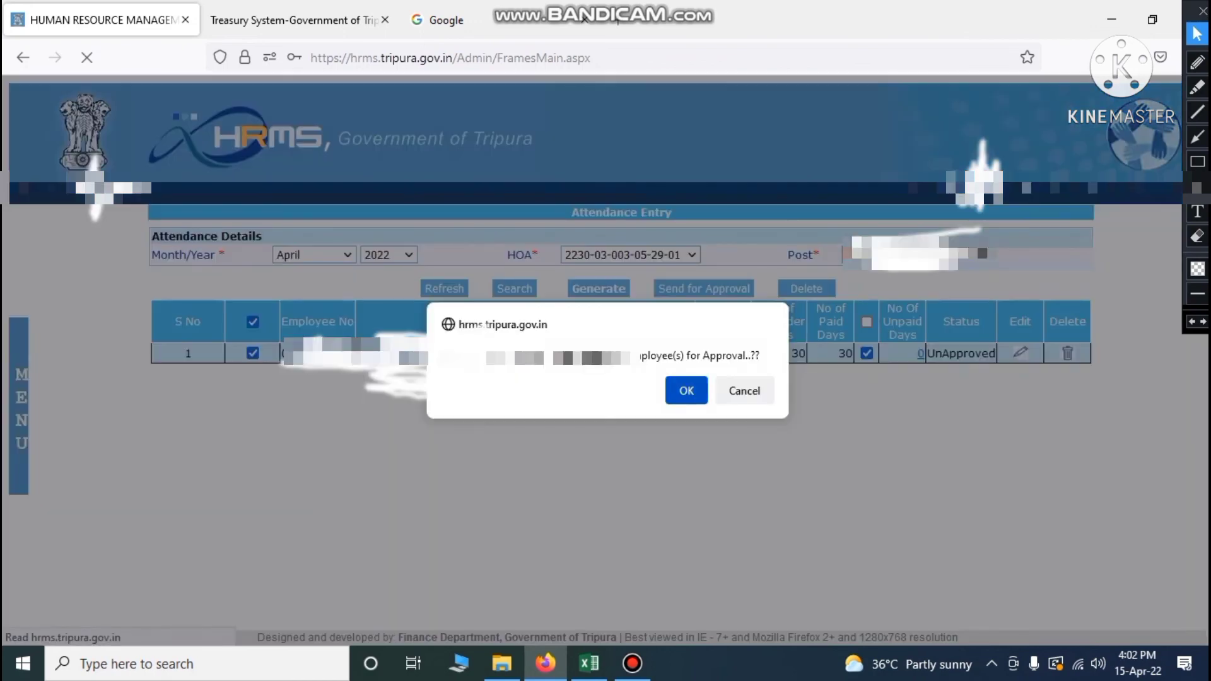
left_click(687, 386)
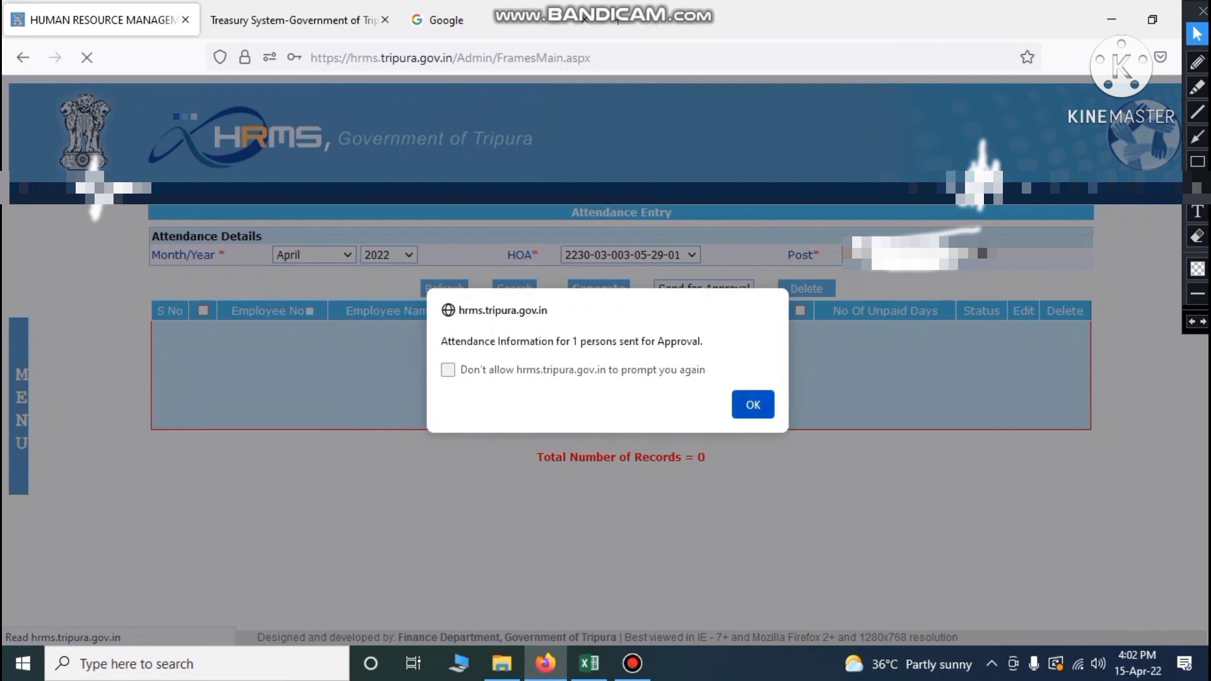
left_click(754, 404)
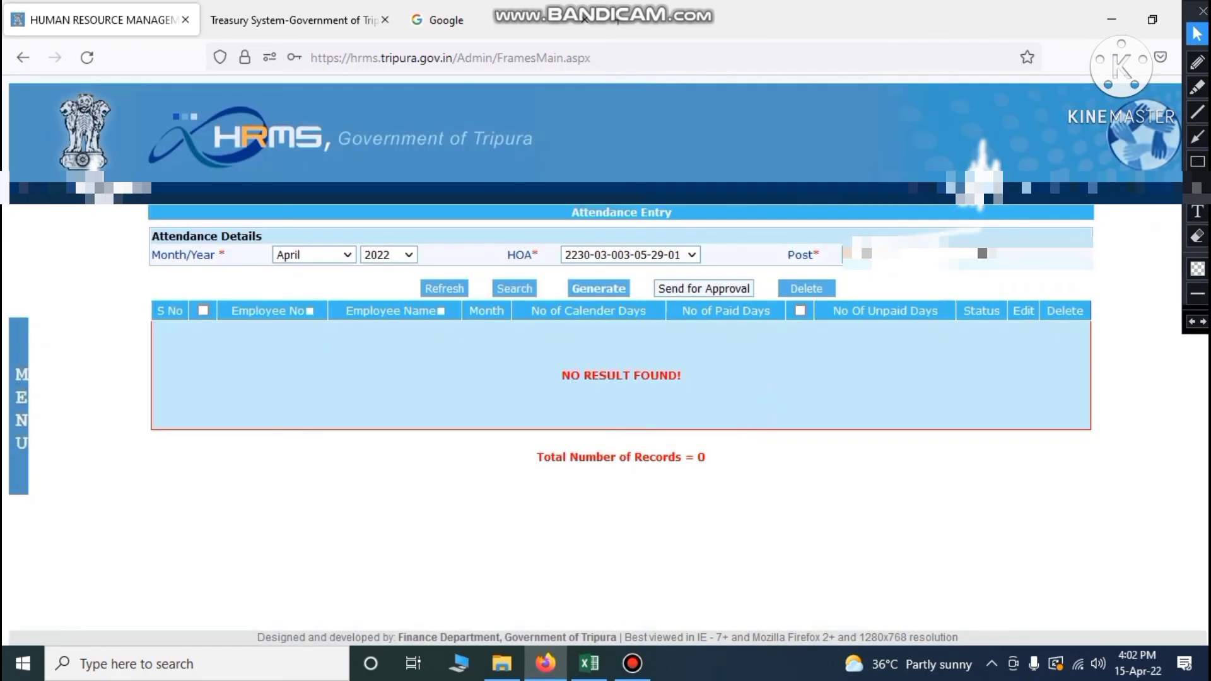
left_click(446, 287)
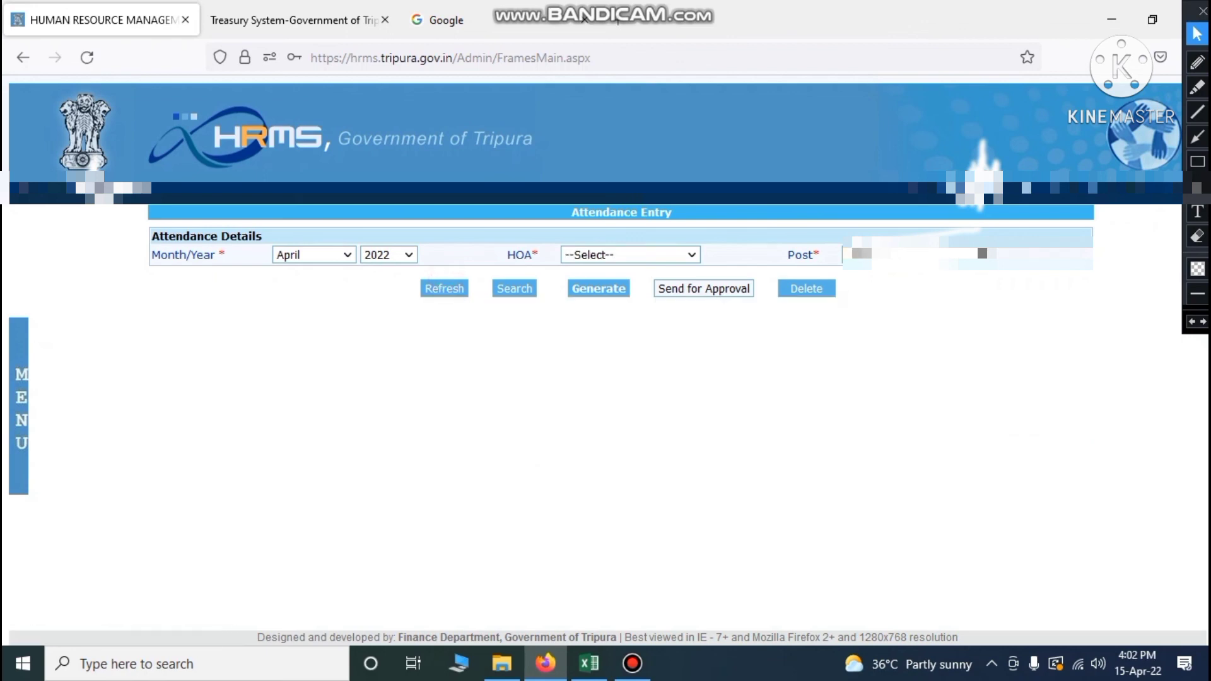
Check the salary rough sheet in Excel, then return to the HRMS attendance page
mouse_move(589, 663)
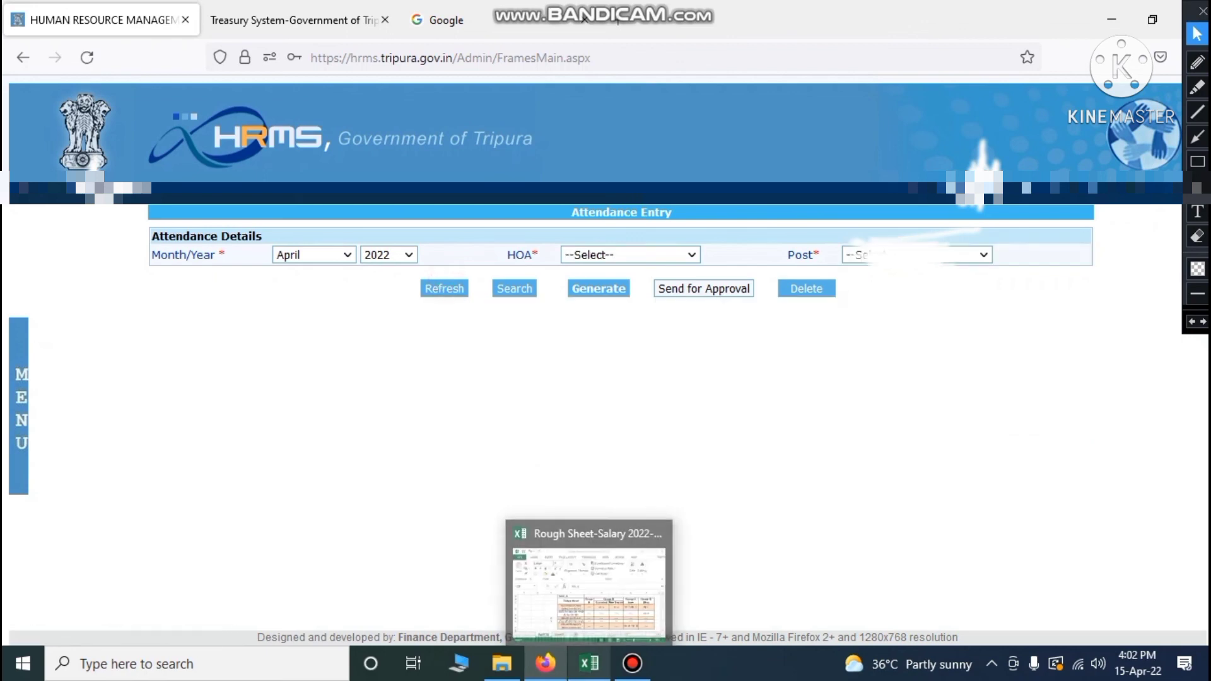
left_click(589, 581)
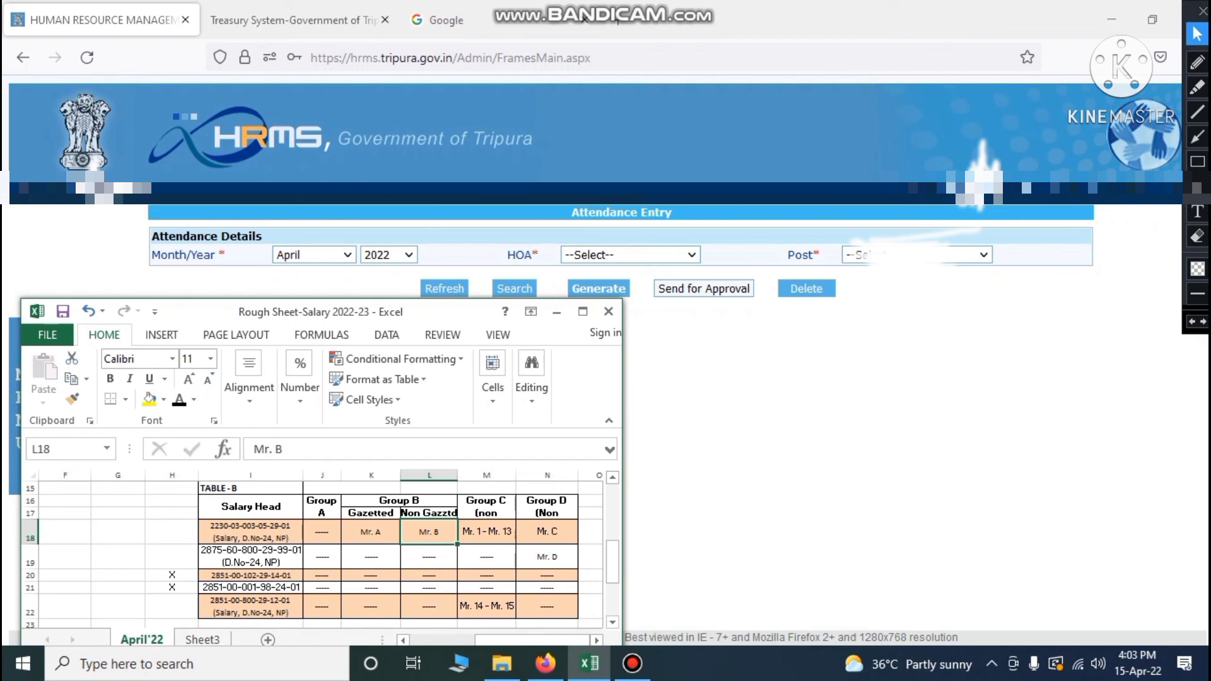
left_click(717, 503)
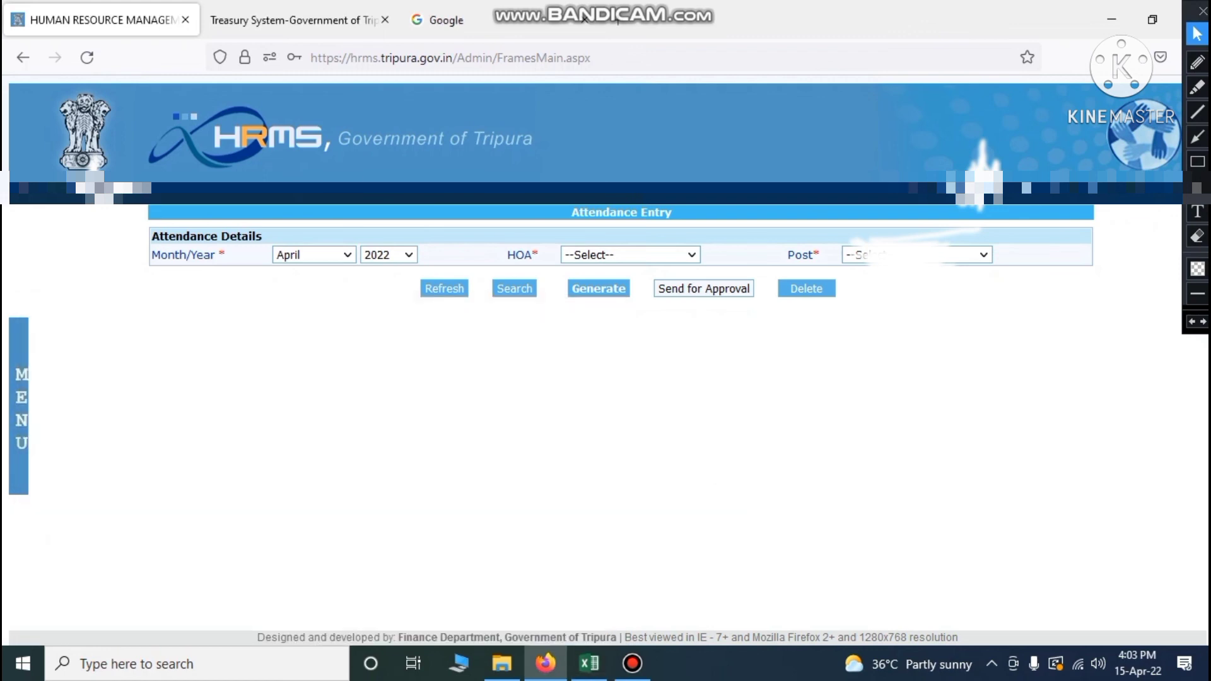
left_click(692, 255)
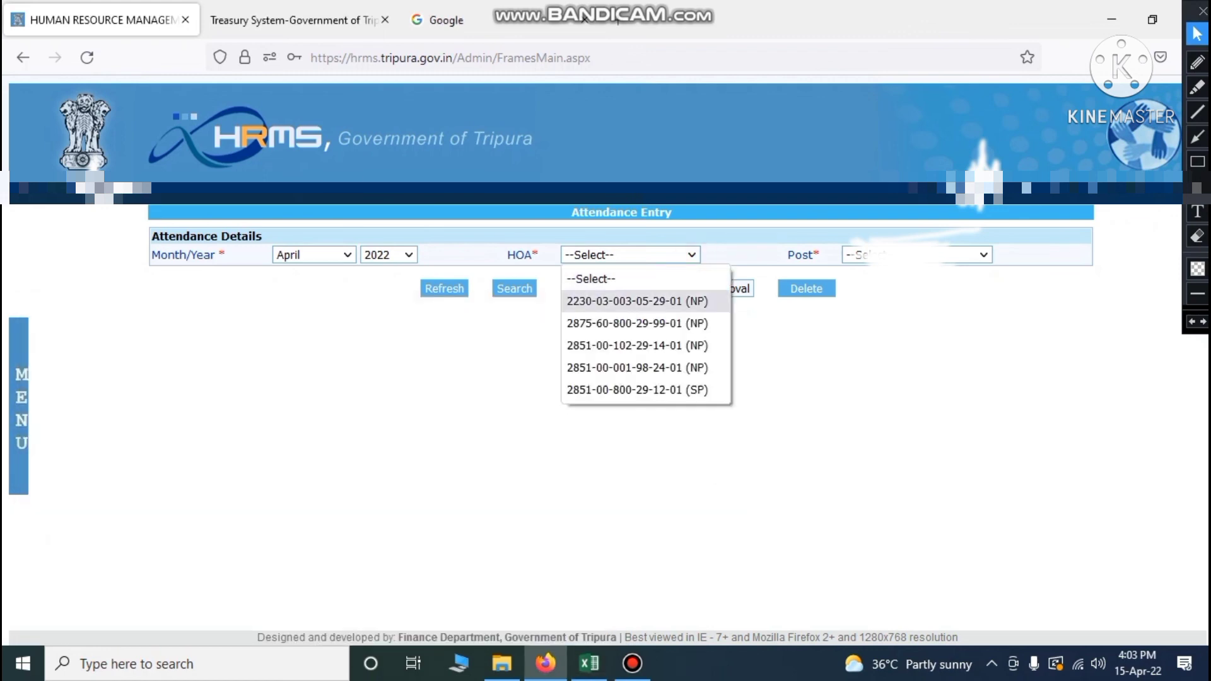
left_click(643, 301)
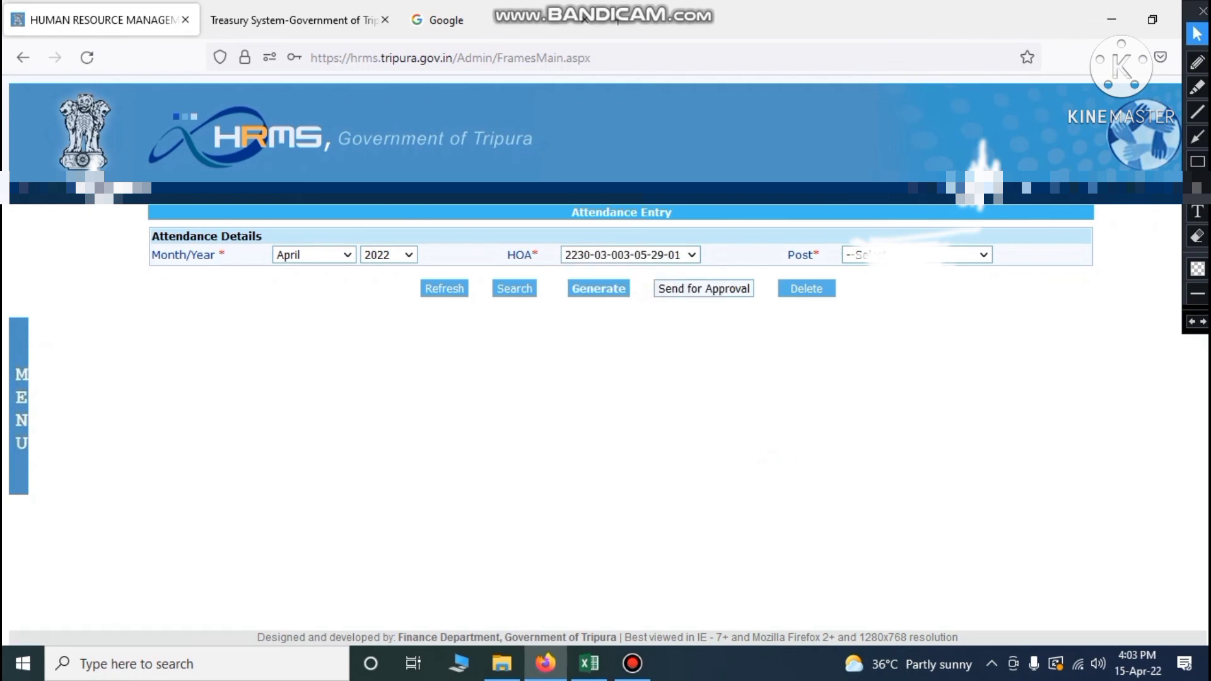
left_click(983, 255)
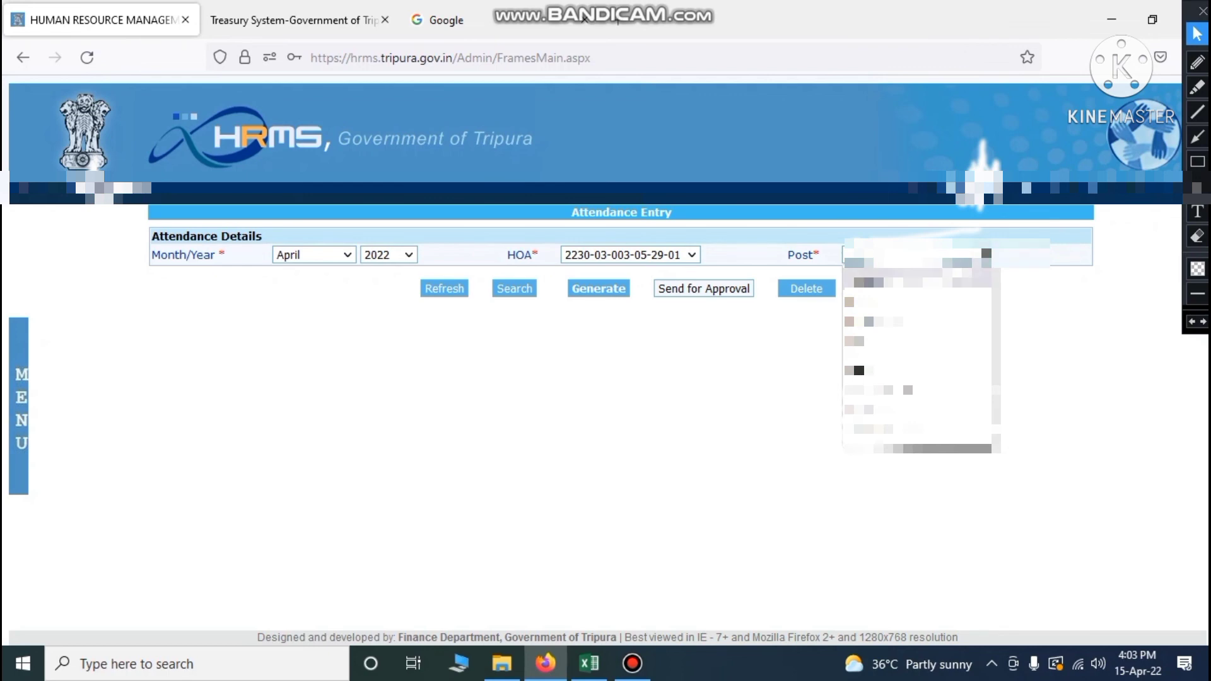
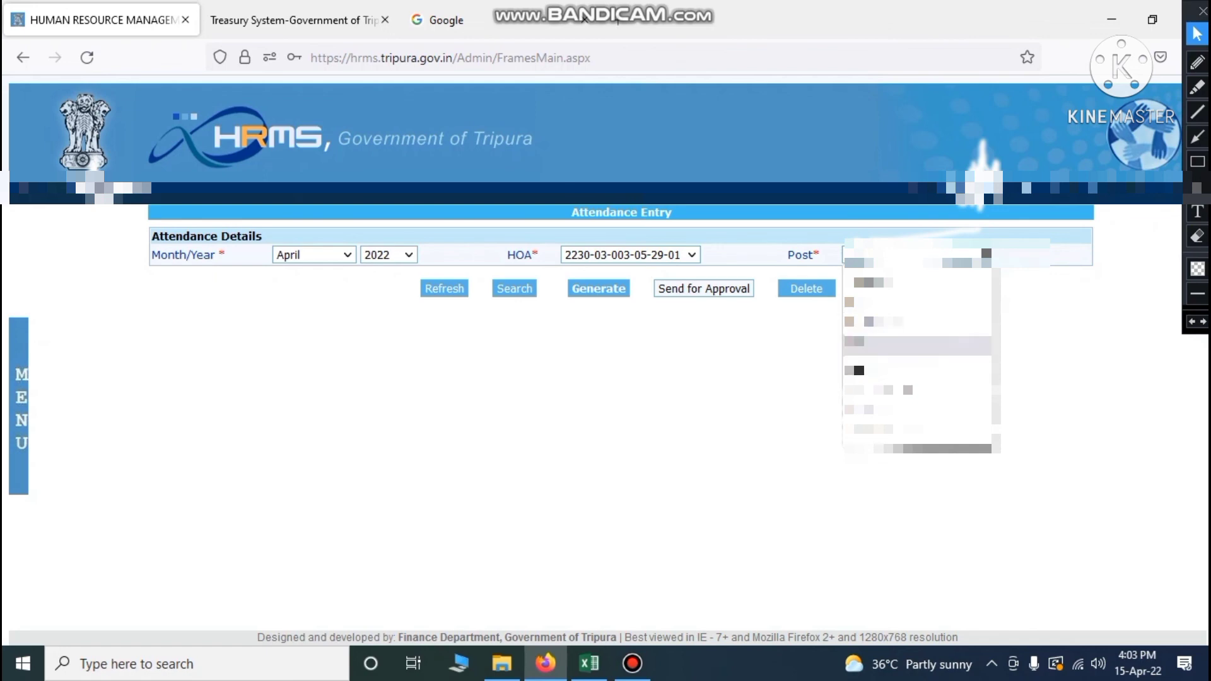
Generate April attendance for the first post with 30 paid days and send it for approval
left_click(874, 348)
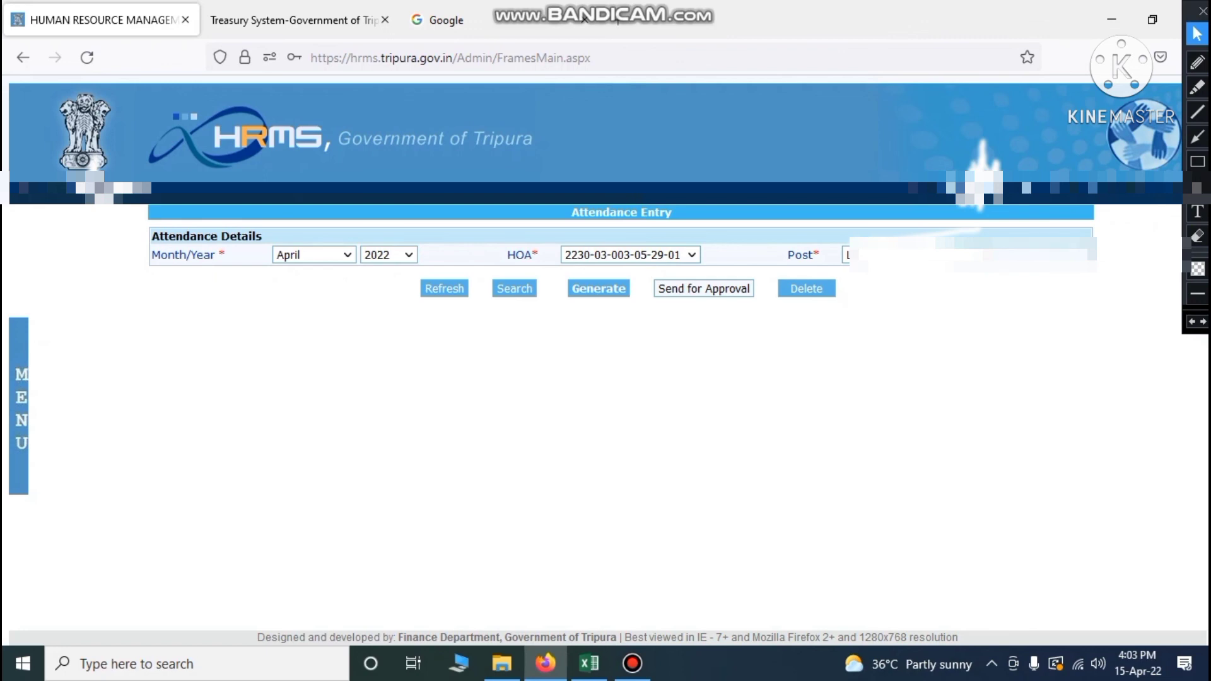
left_click(598, 289)
left_click(751, 389)
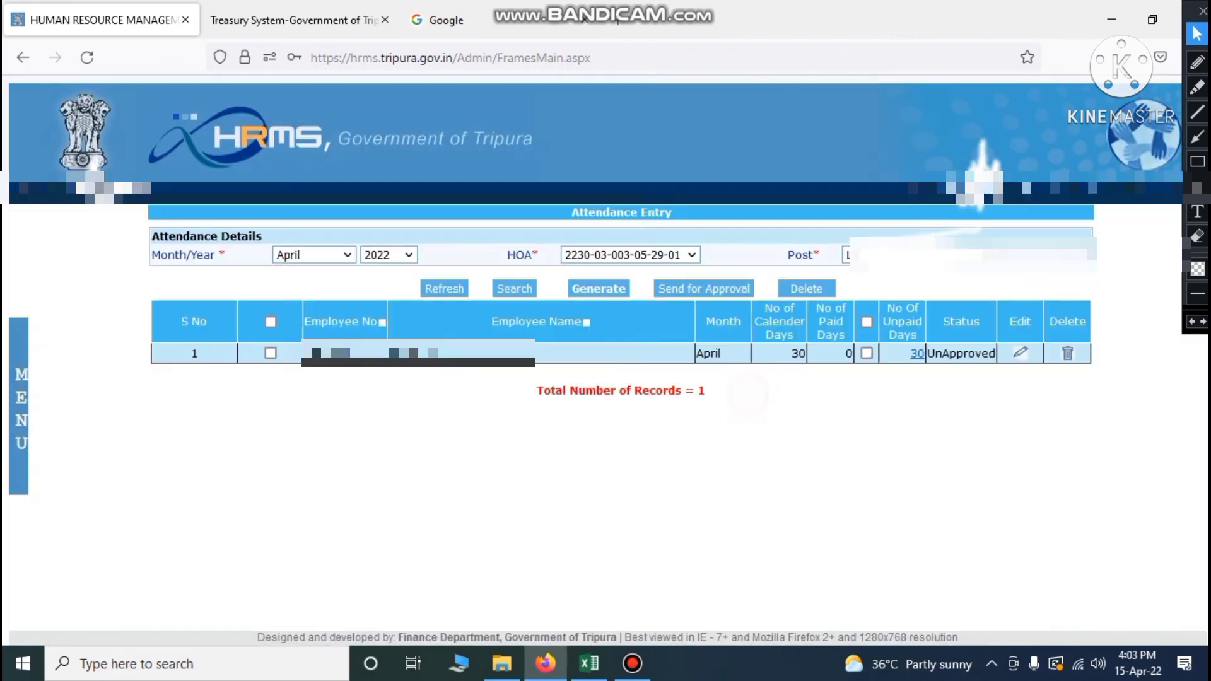
left_click(868, 322)
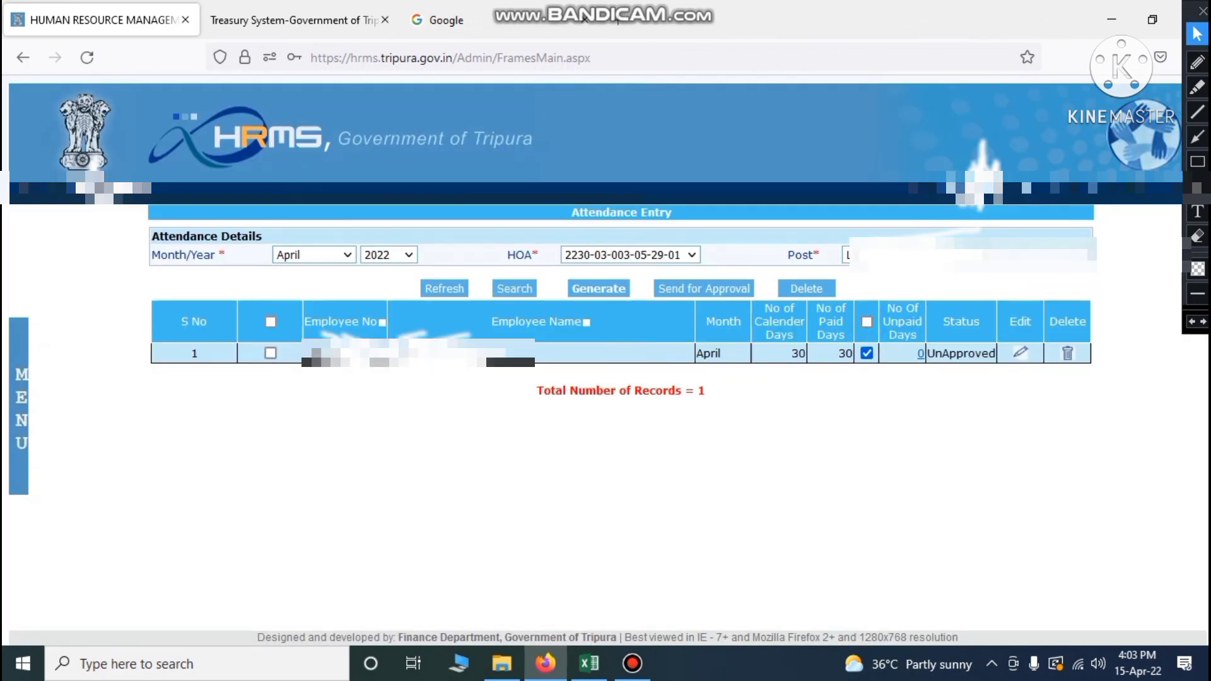
left_click(271, 322)
left_click(704, 289)
left_click(684, 389)
Generate the next post's April attendance with 30 paid days and send it for approval
left_click(979, 256)
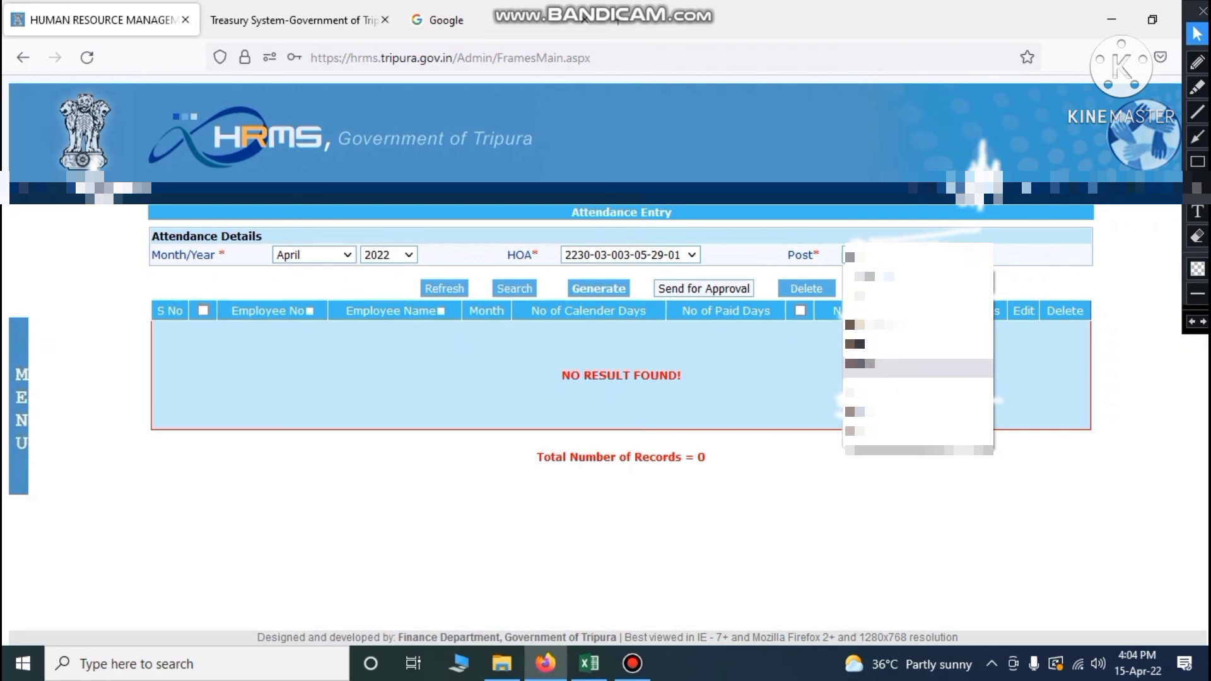
left_click(908, 380)
left_click(605, 289)
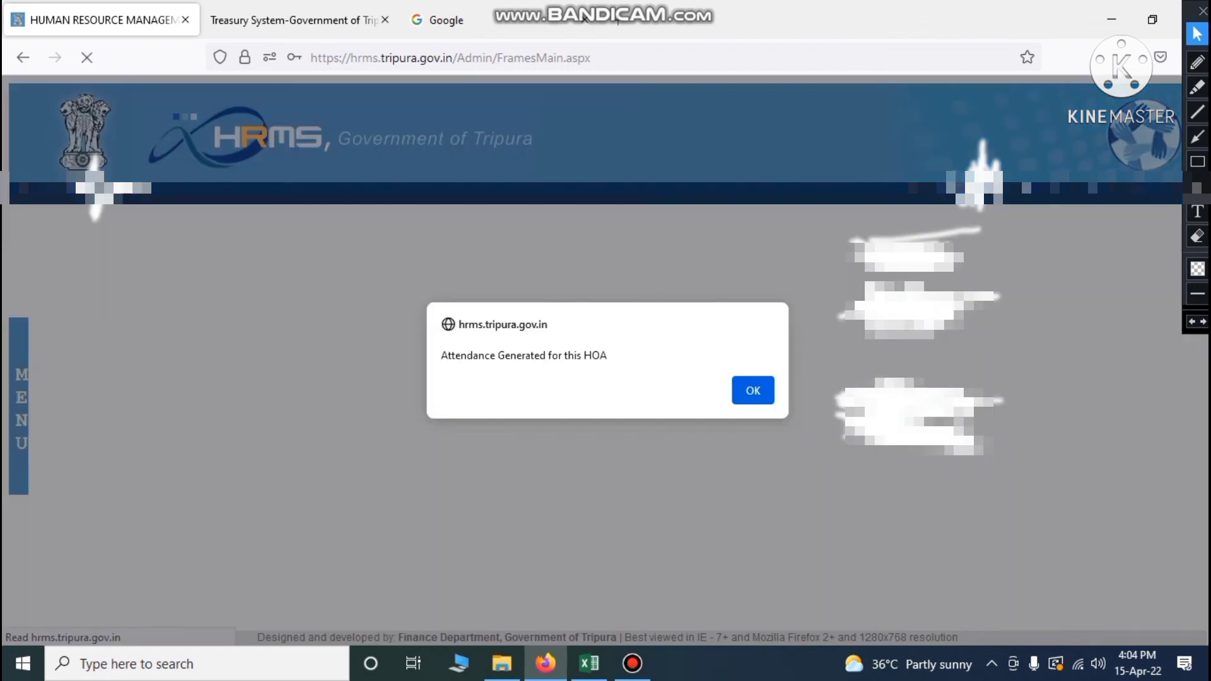
left_click(753, 389)
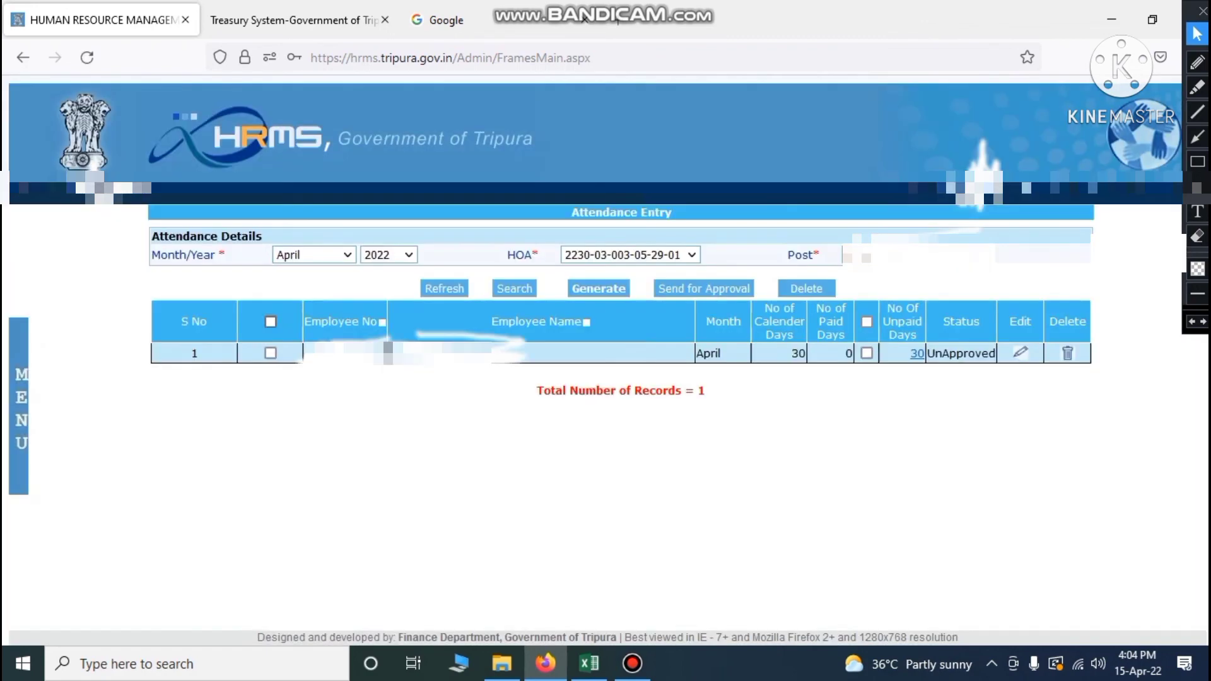
left_click(867, 322)
left_click(271, 322)
left_click(711, 288)
left_click(686, 390)
left_click(752, 404)
Give all ten employees of the third post 30 paid days and send their attendance for approval
left_click(918, 255)
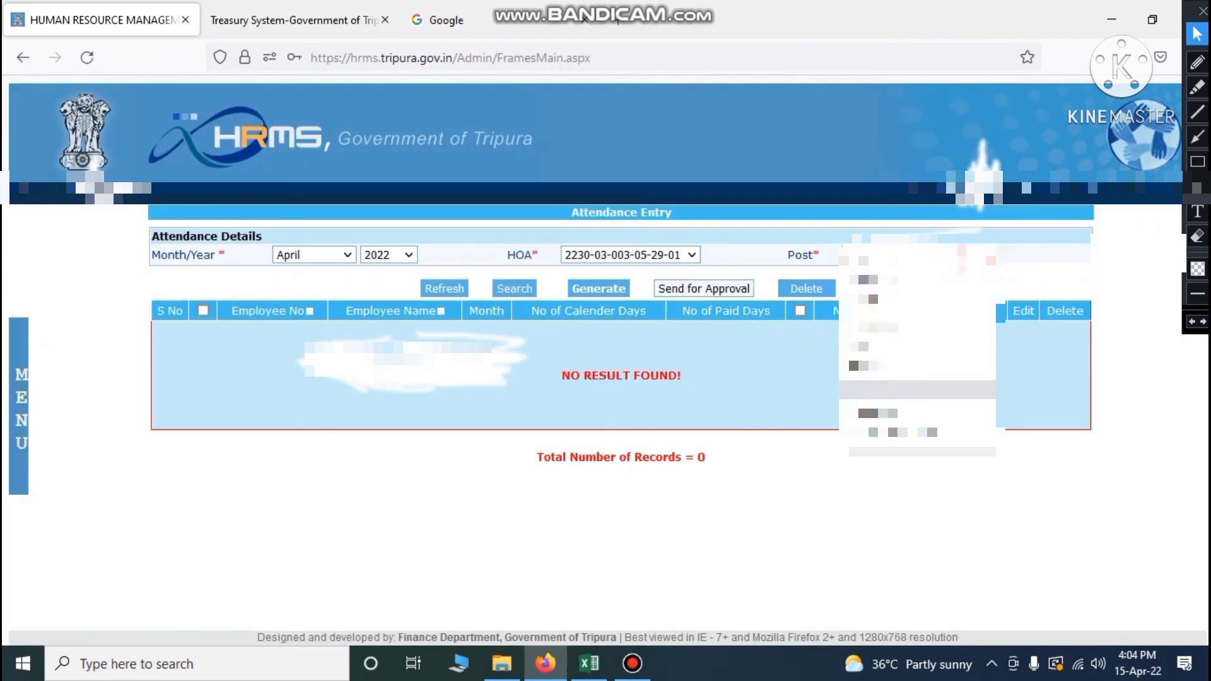
left_click(918, 433)
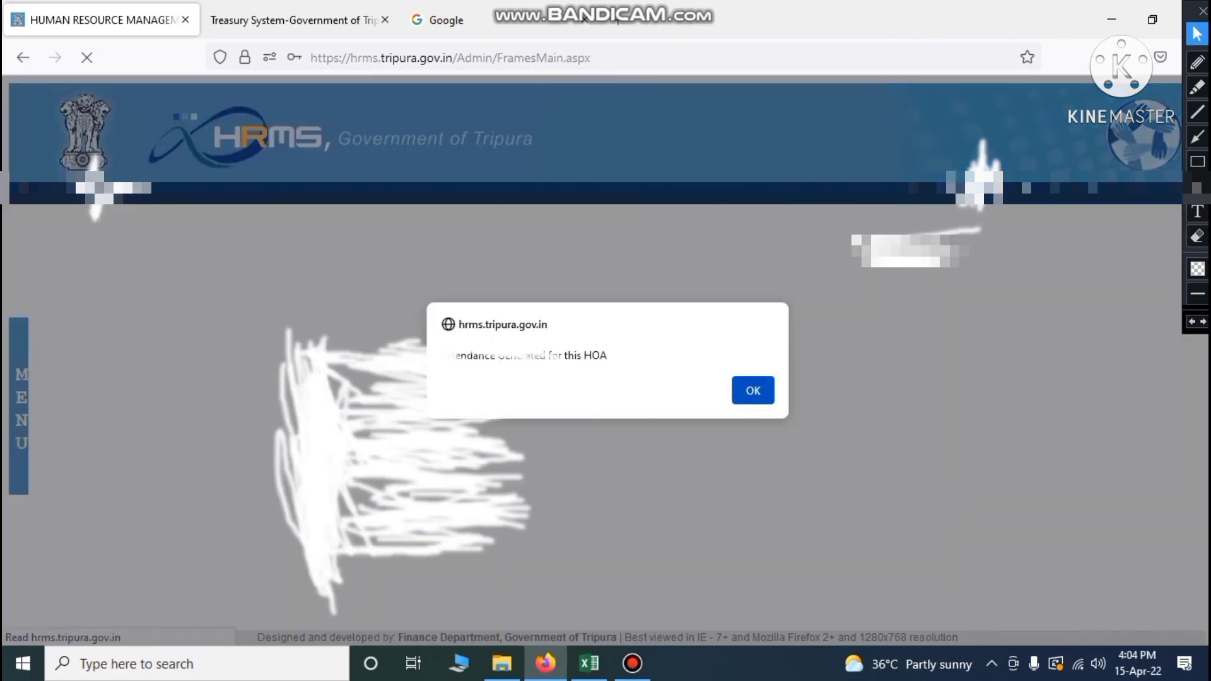
left_click(752, 390)
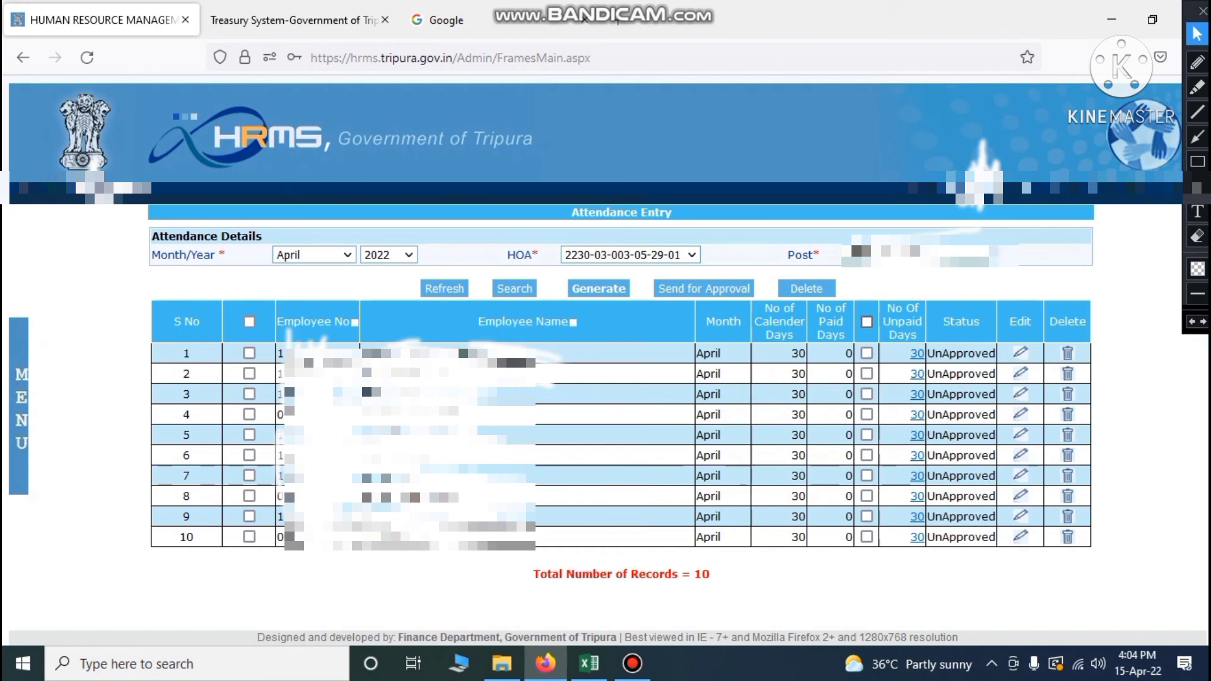
left_click(868, 322)
left_click(748, 585)
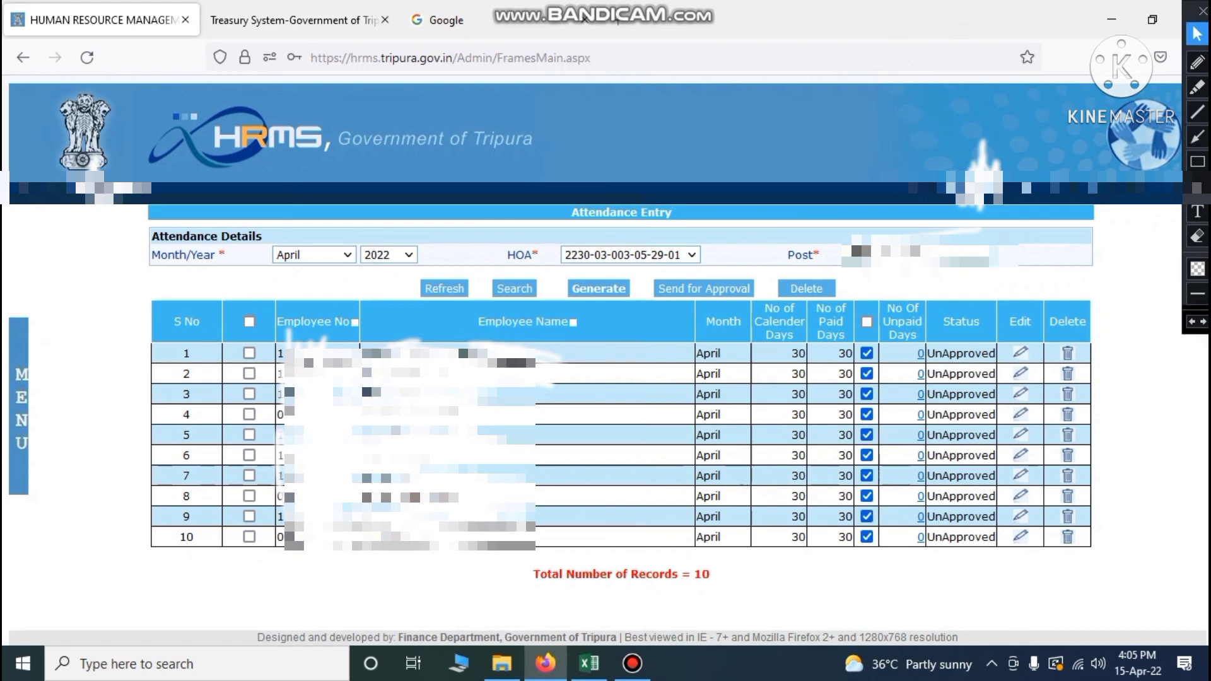
left_click(249, 322)
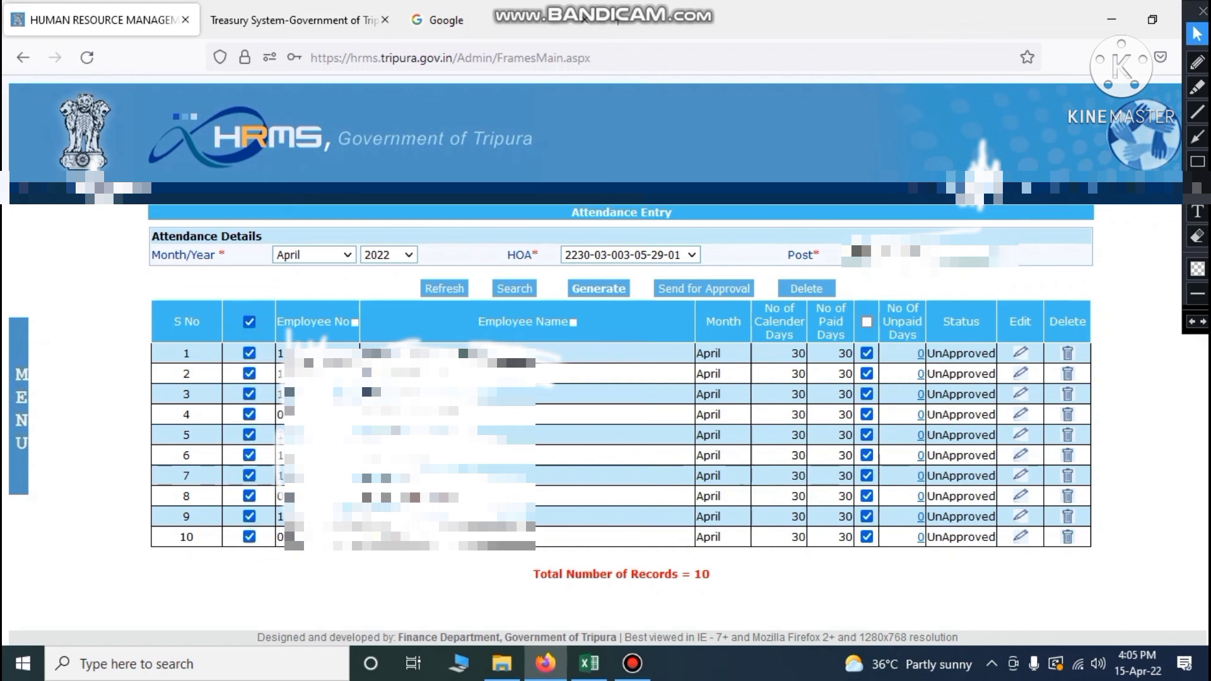
left_click(710, 289)
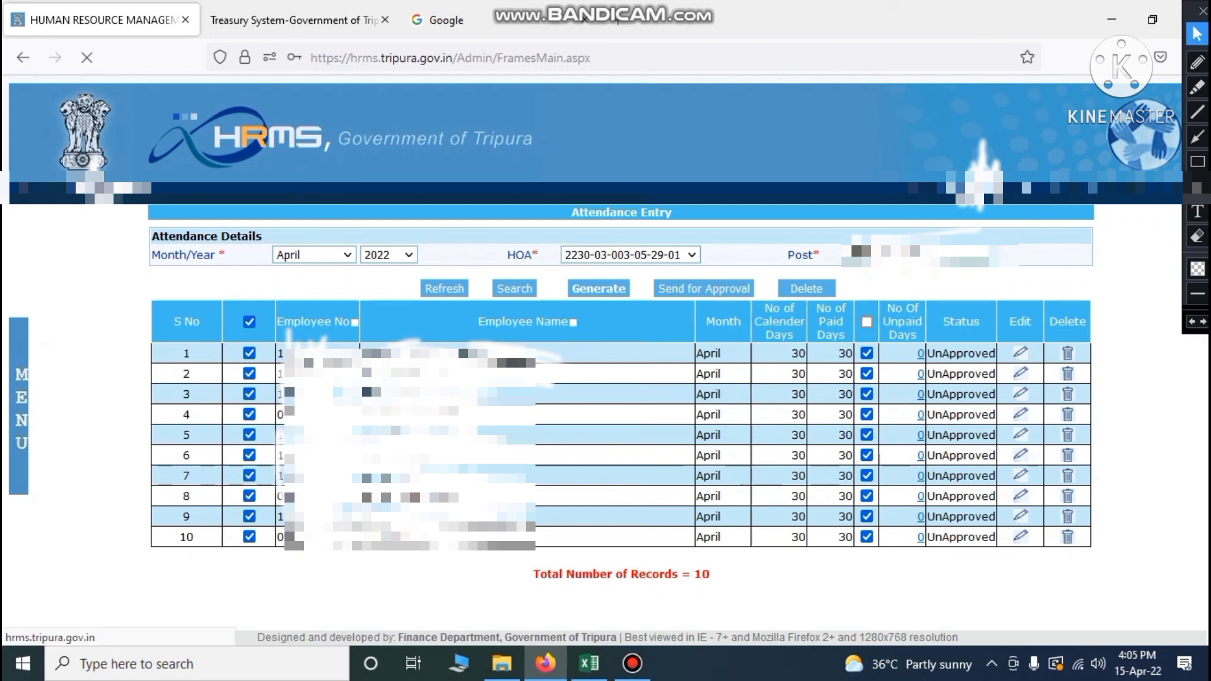
key("Return")
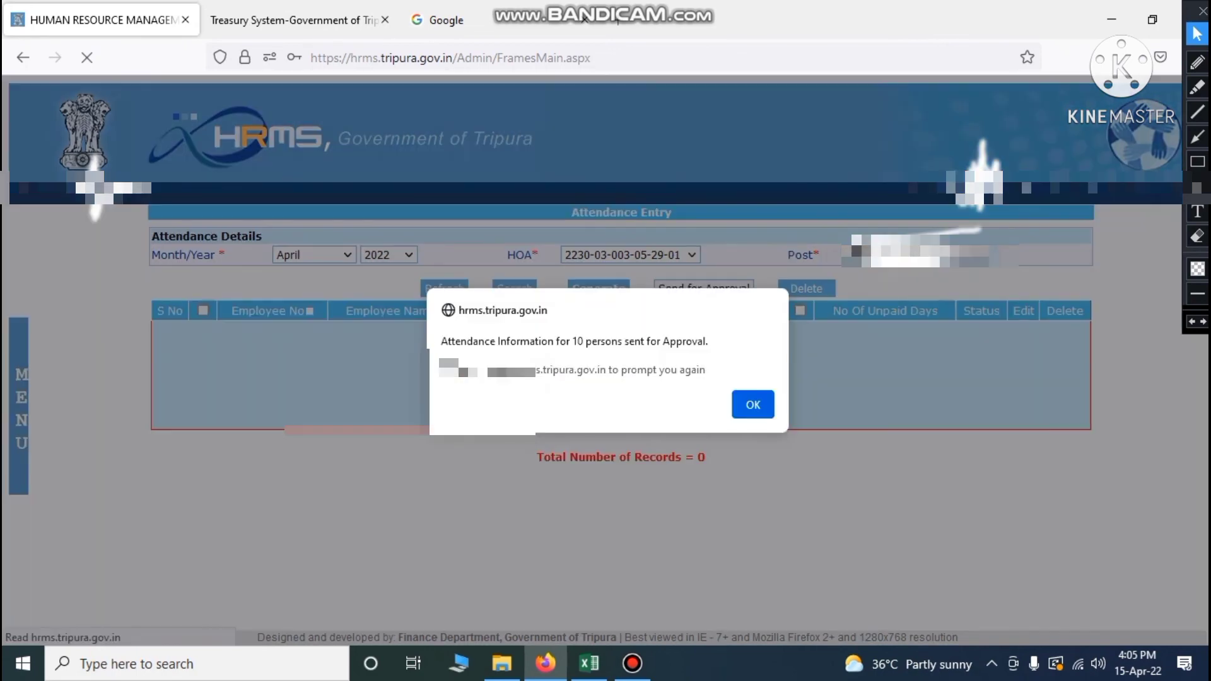
key("Return")
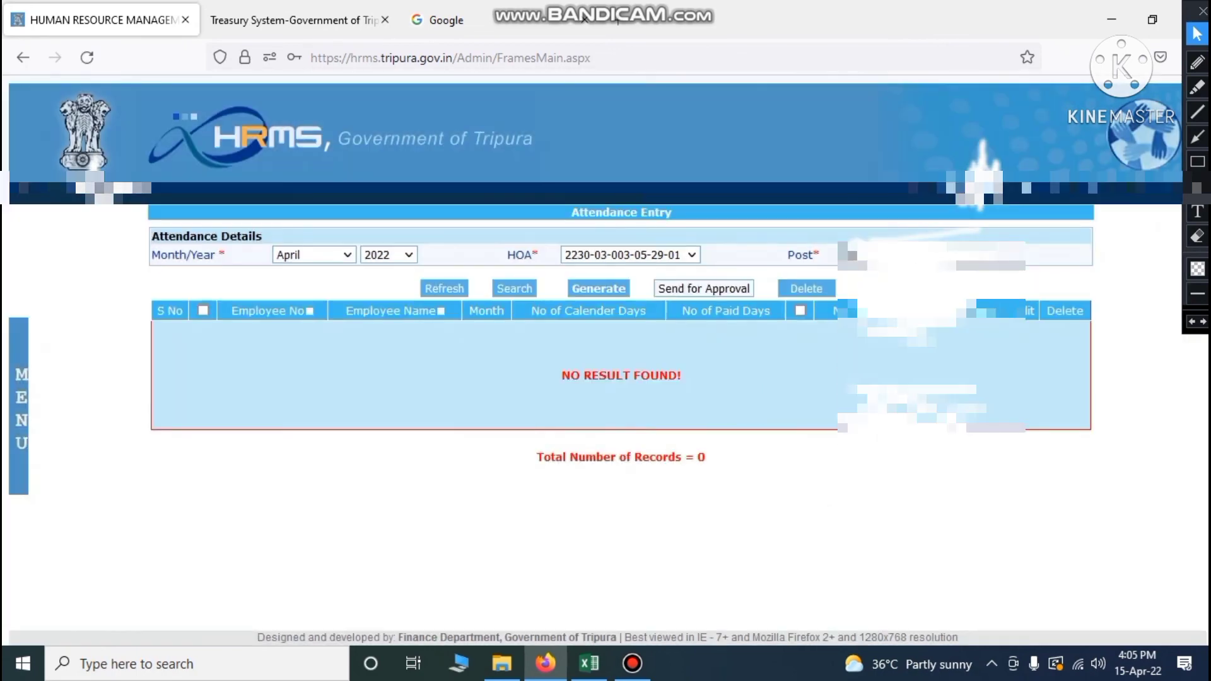
key("alt+Tab")
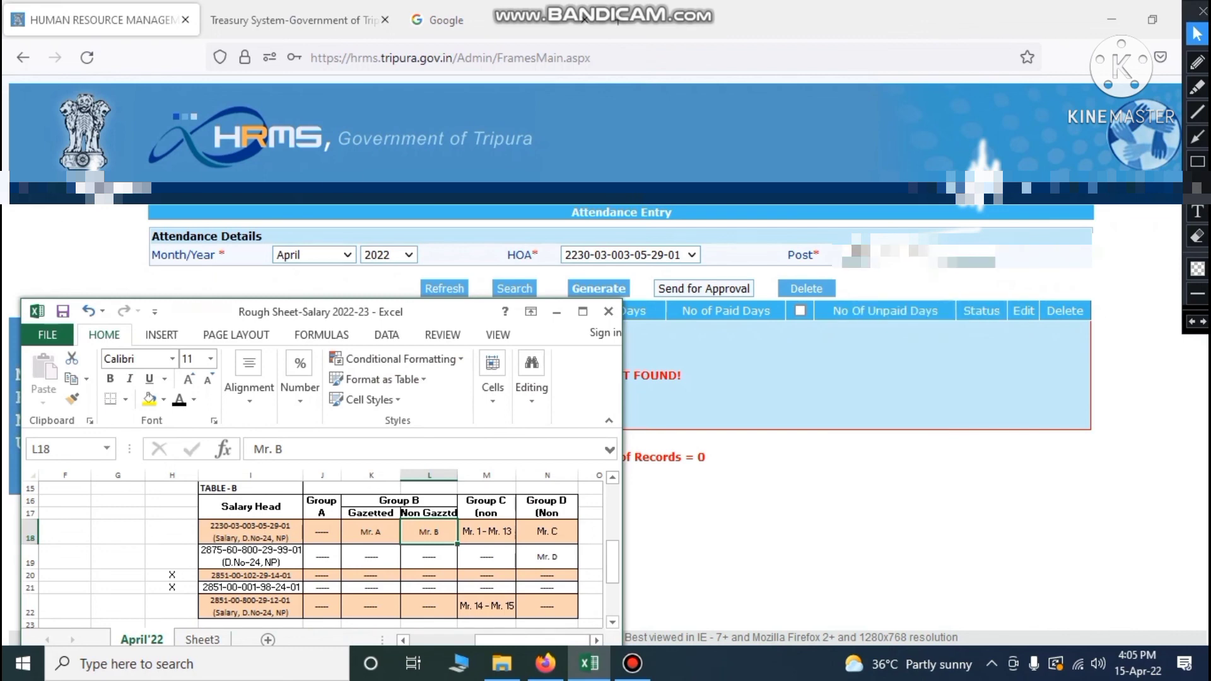
left_click(250, 558)
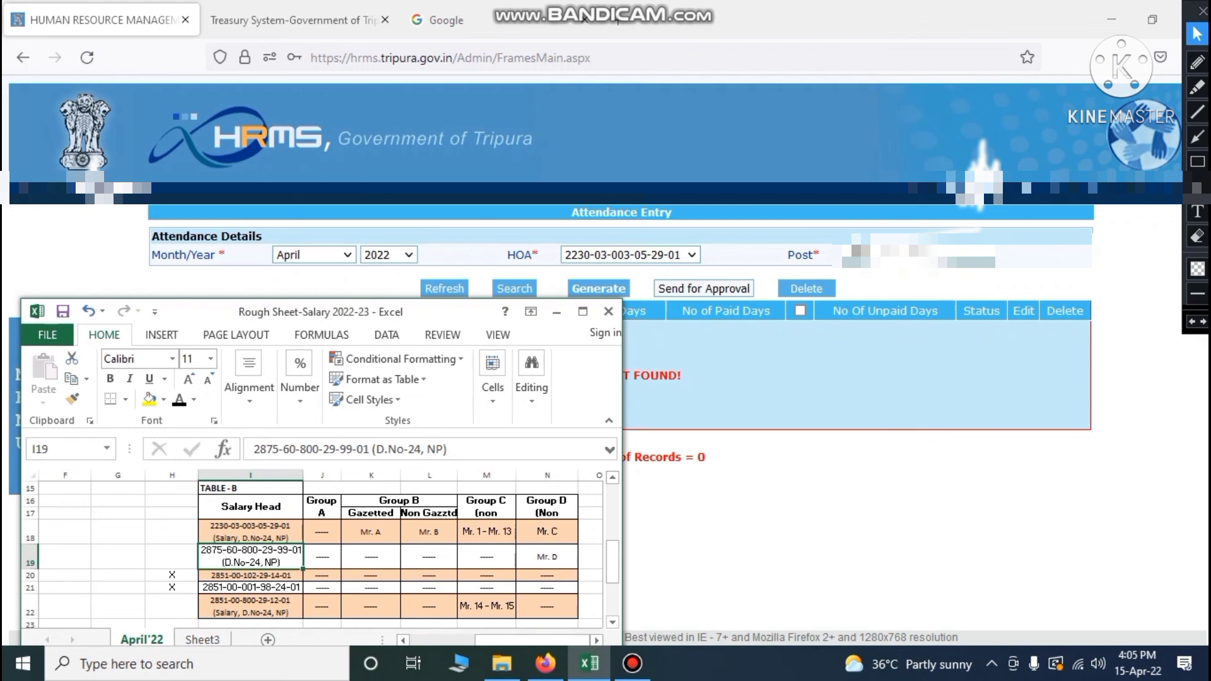
left_click(716, 519)
left_click(452, 290)
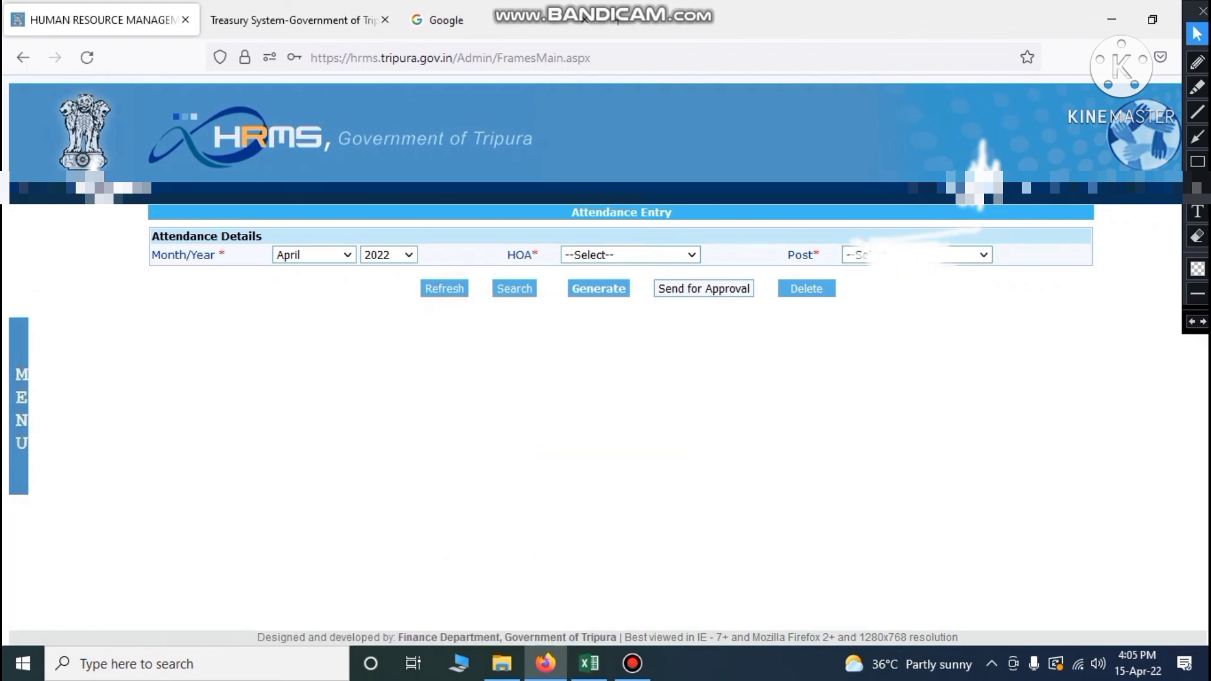
left_click(631, 255)
left_click(609, 322)
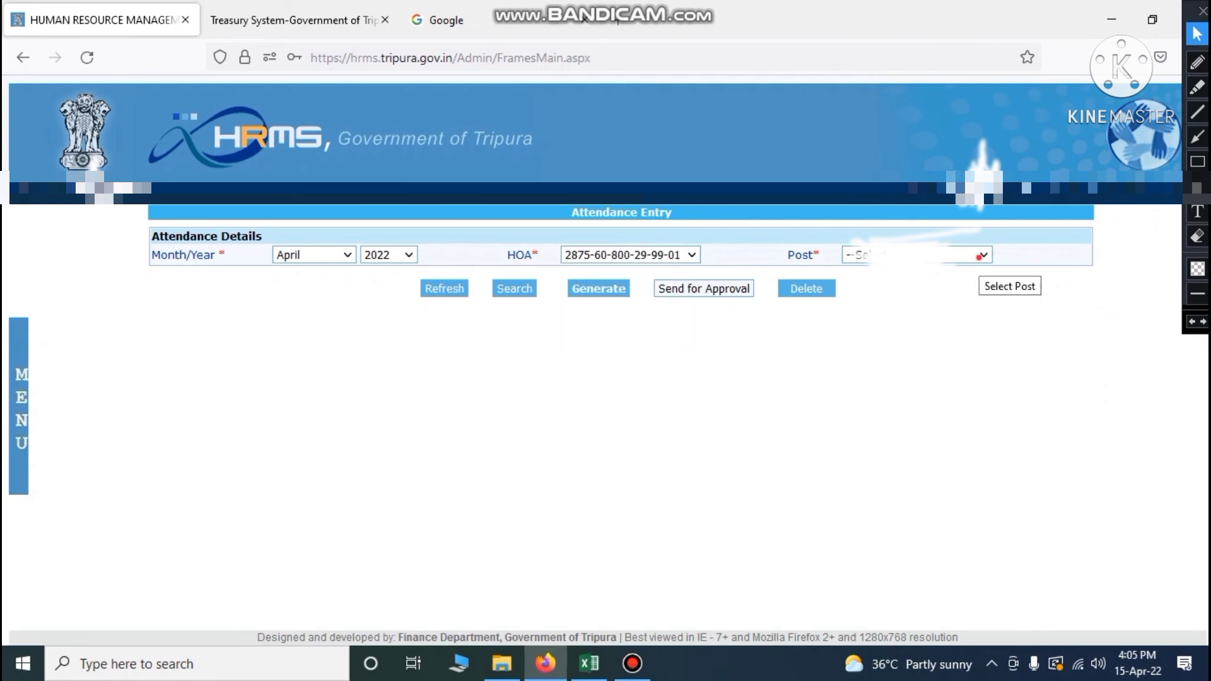
Generate April attendance for the PEON post with 30 paid days and send it for approval
left_click(981, 255)
left_click(895, 303)
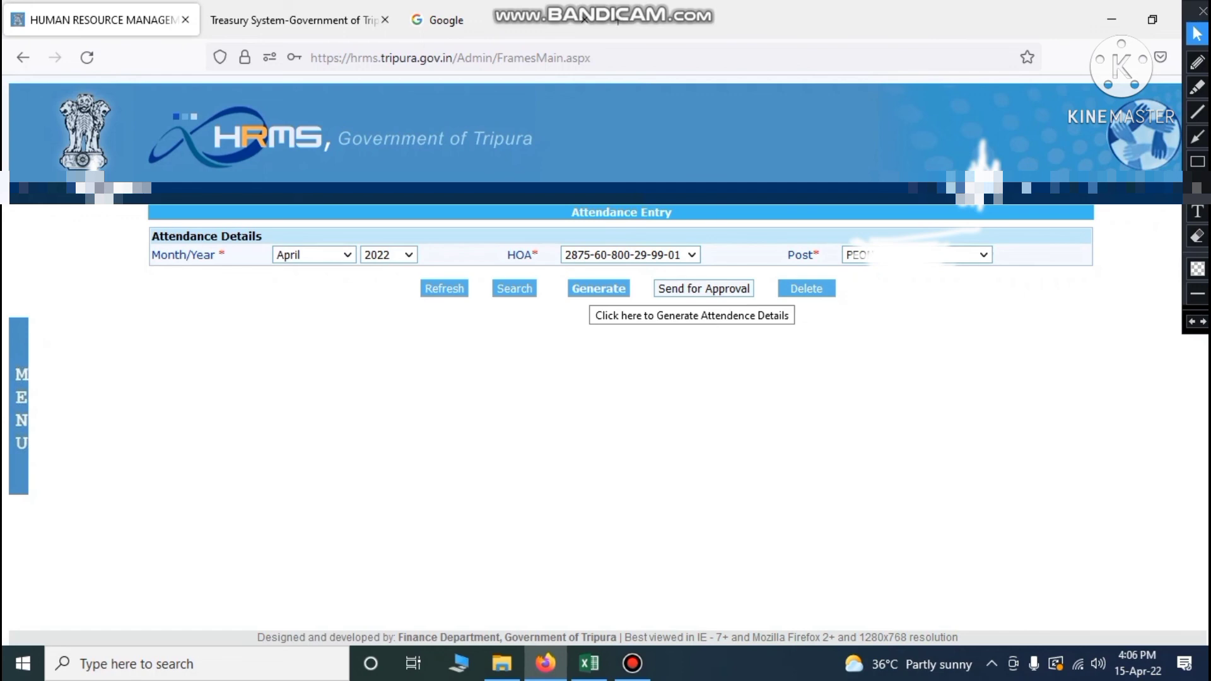
left_click(590, 289)
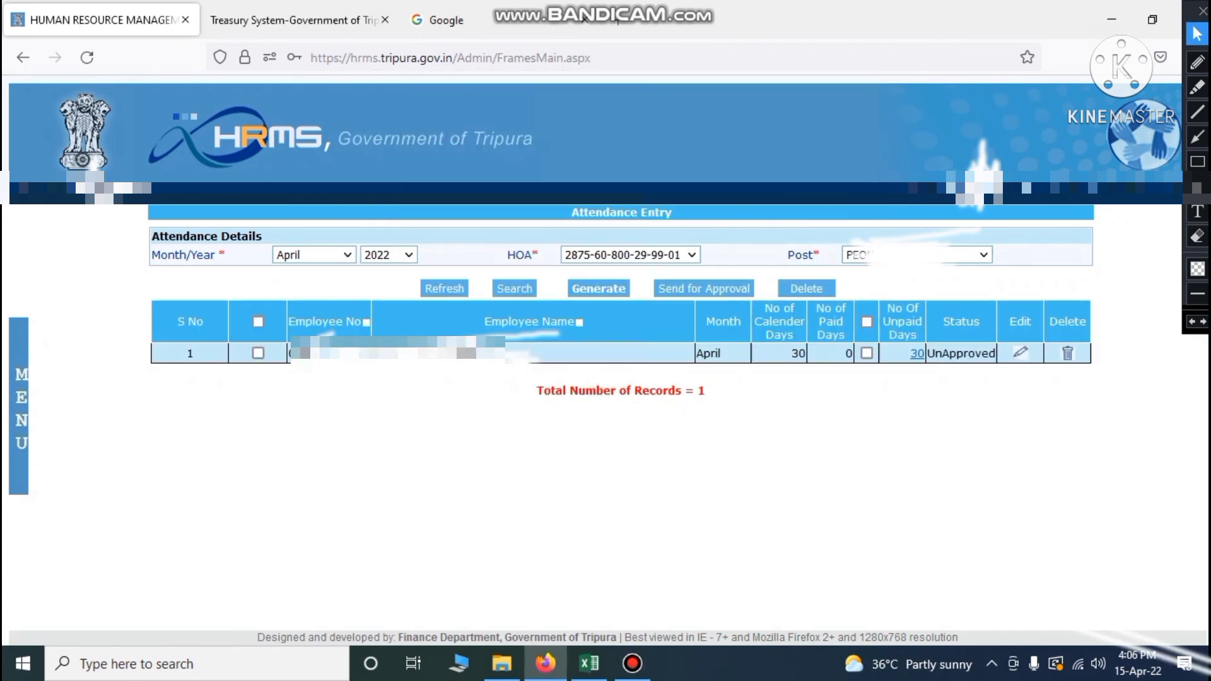
left_click(867, 321)
left_click(258, 322)
left_click(692, 287)
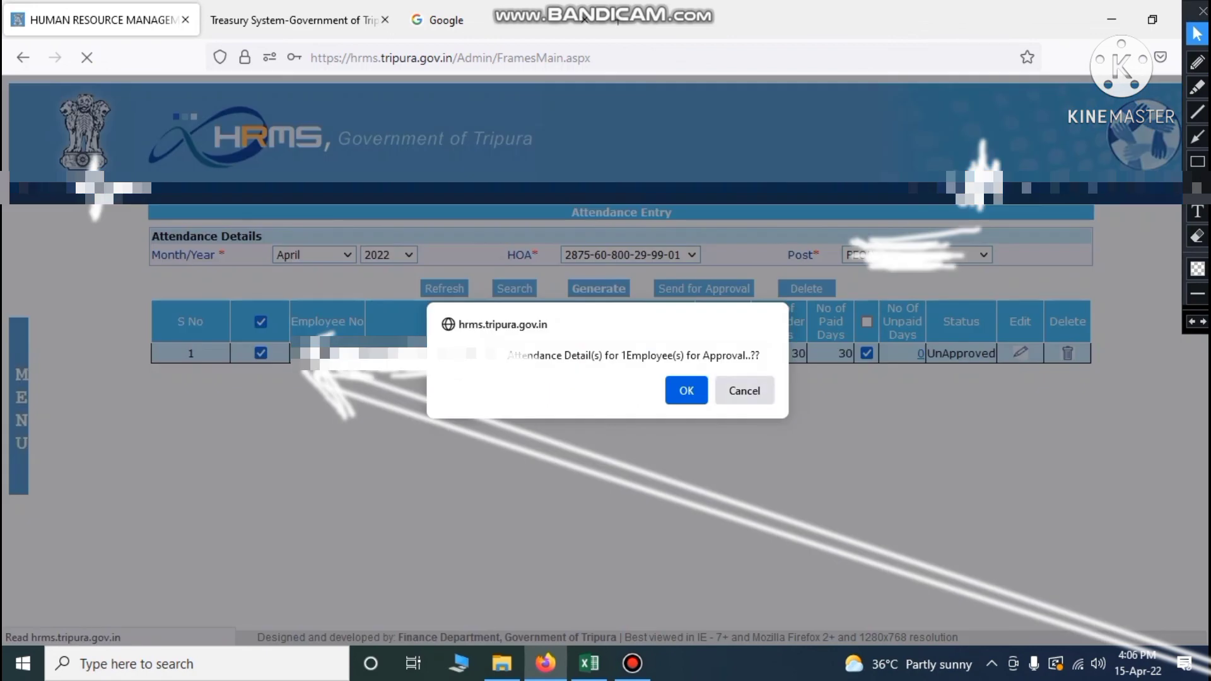
left_click(687, 390)
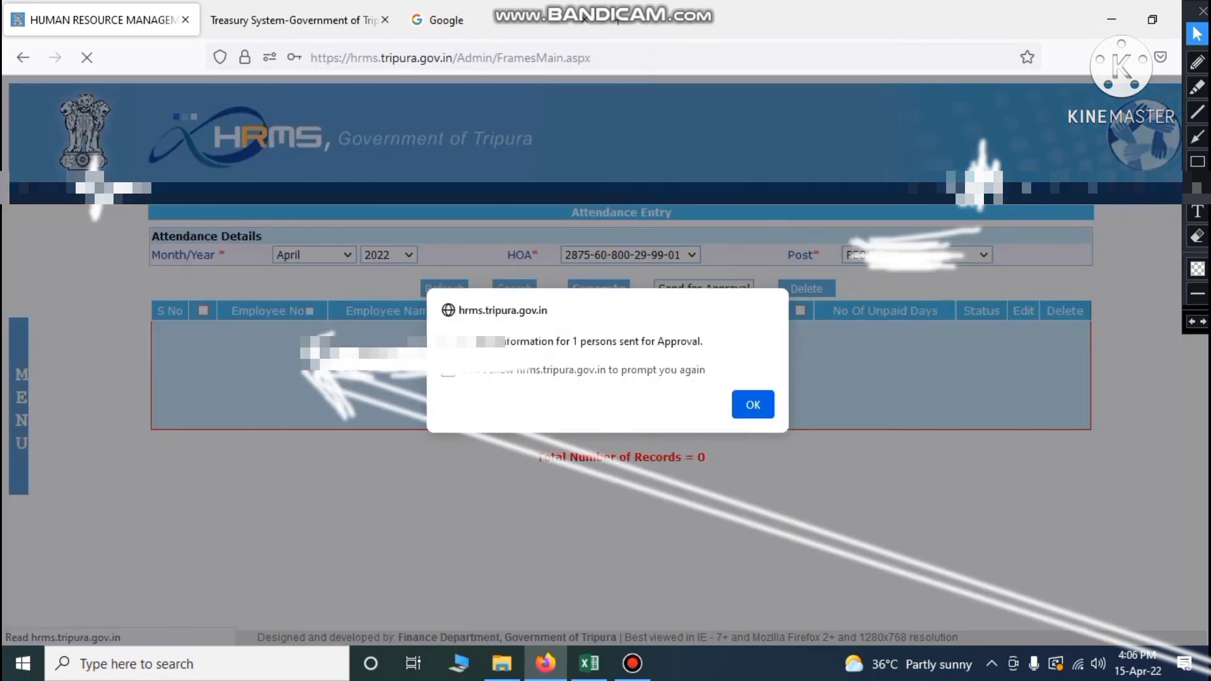
left_click(752, 405)
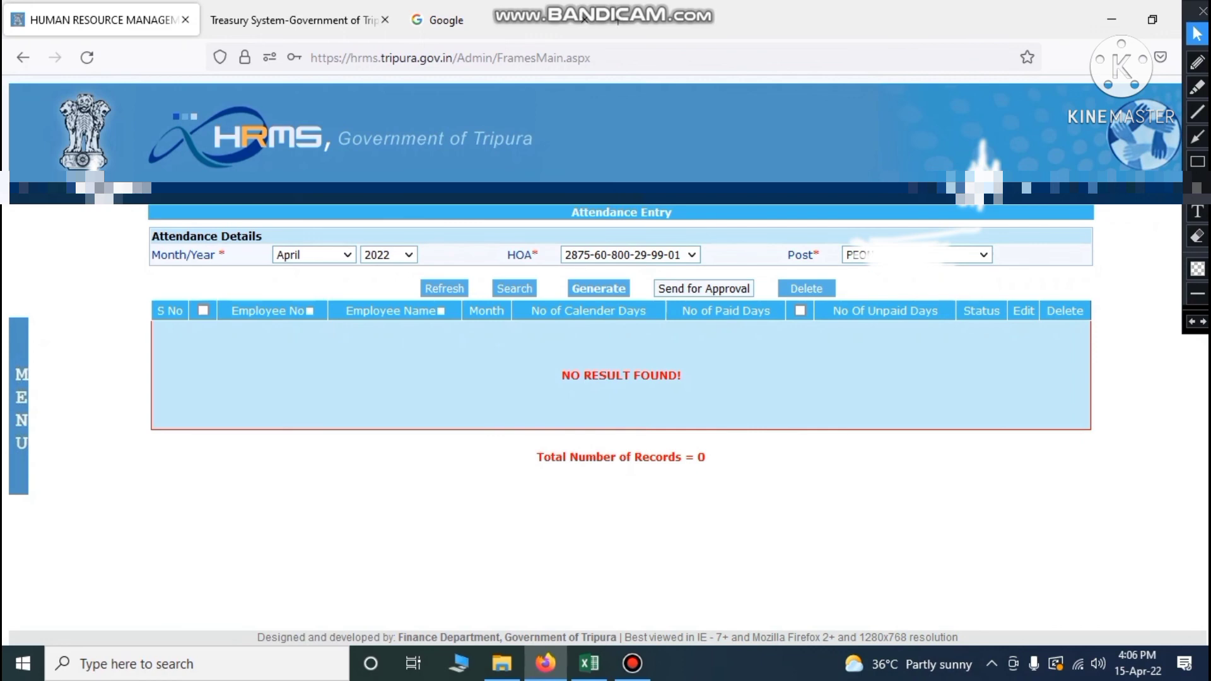
left_click(590, 663)
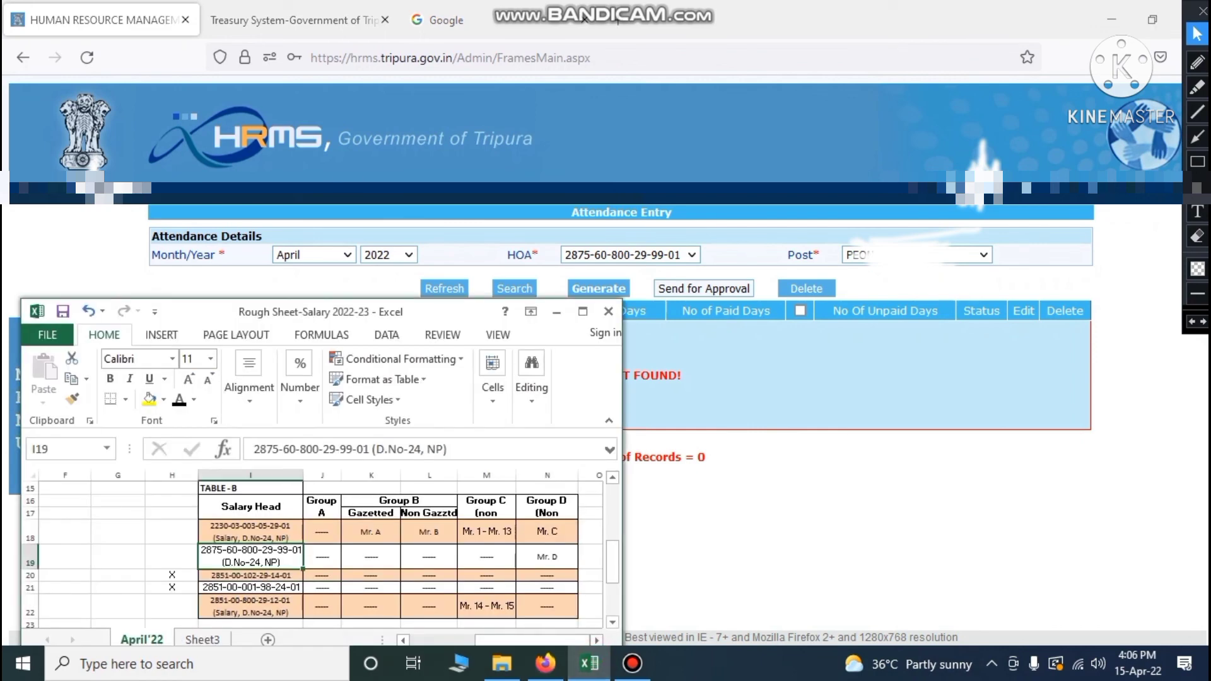
left_click(263, 576)
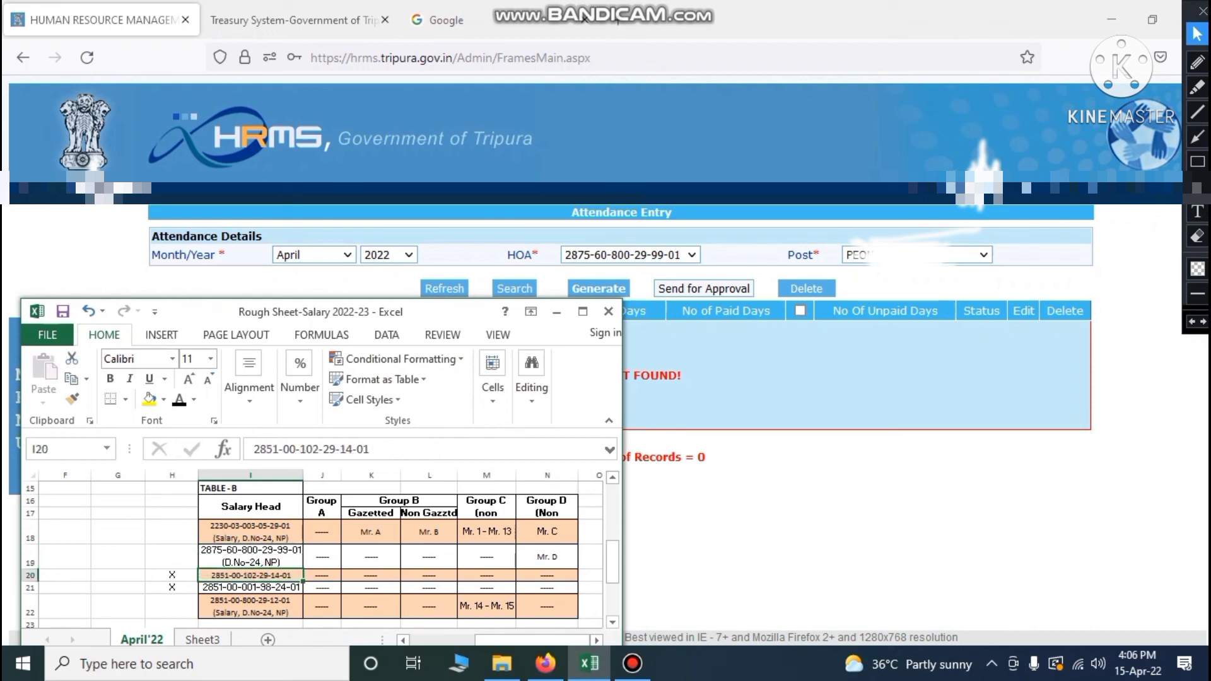
left_click(29, 575)
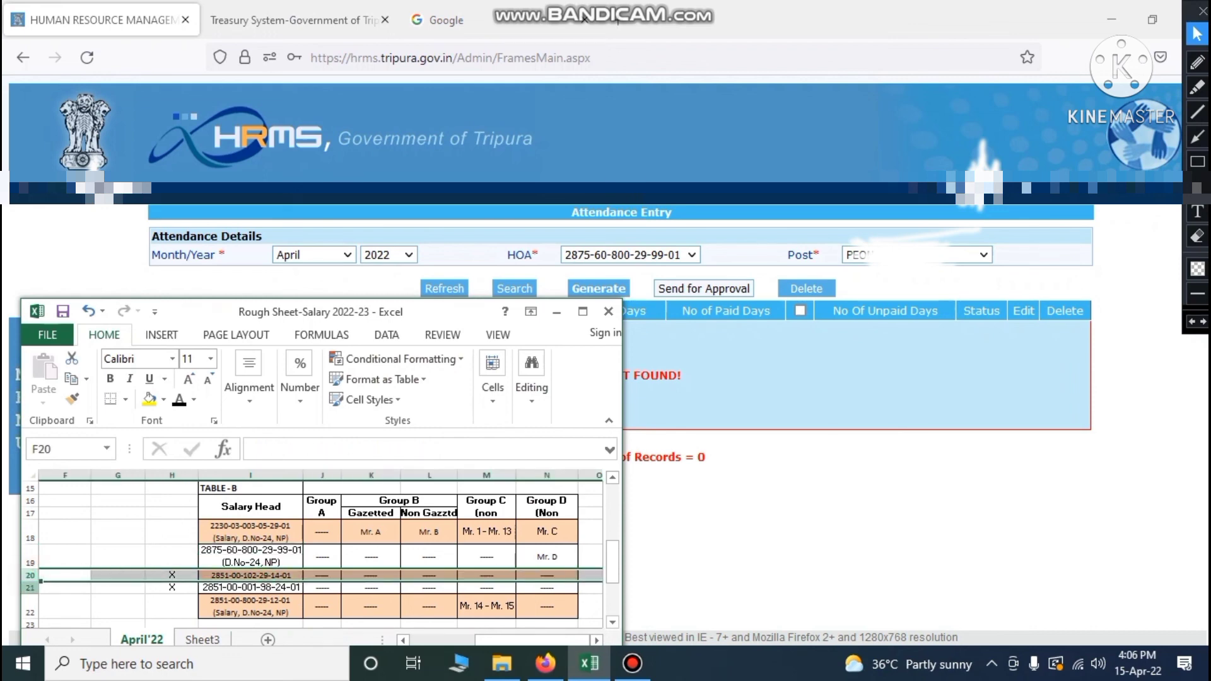
left_click(29, 588)
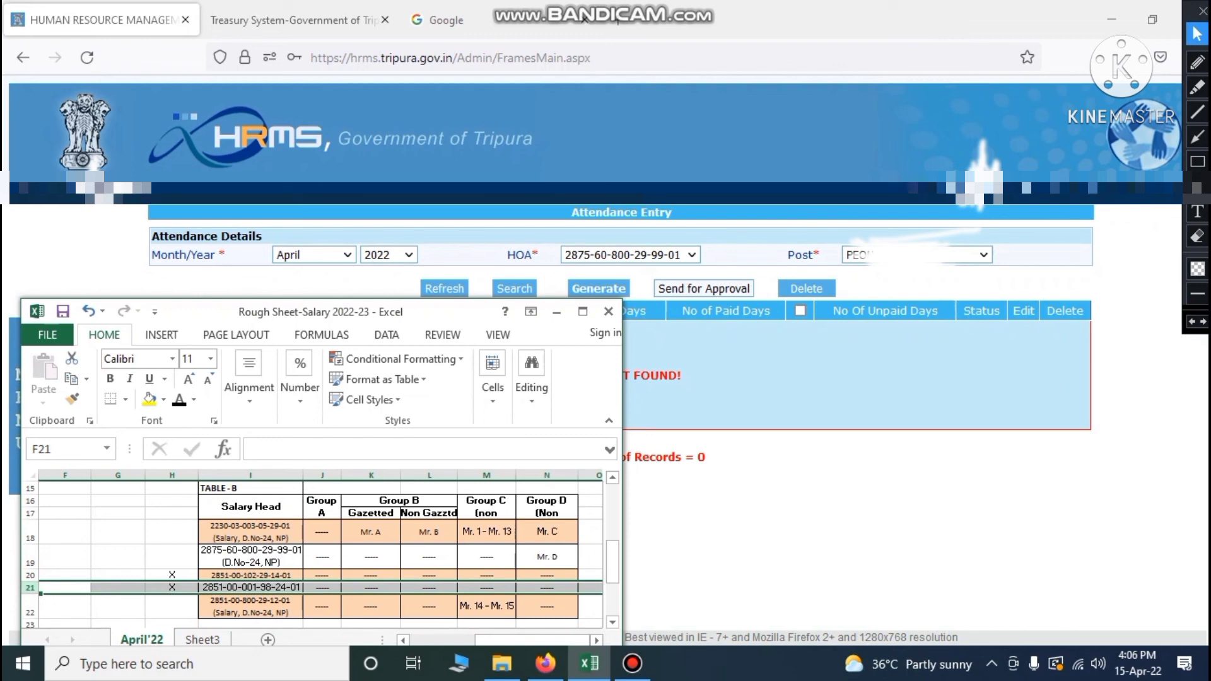
left_click(30, 607)
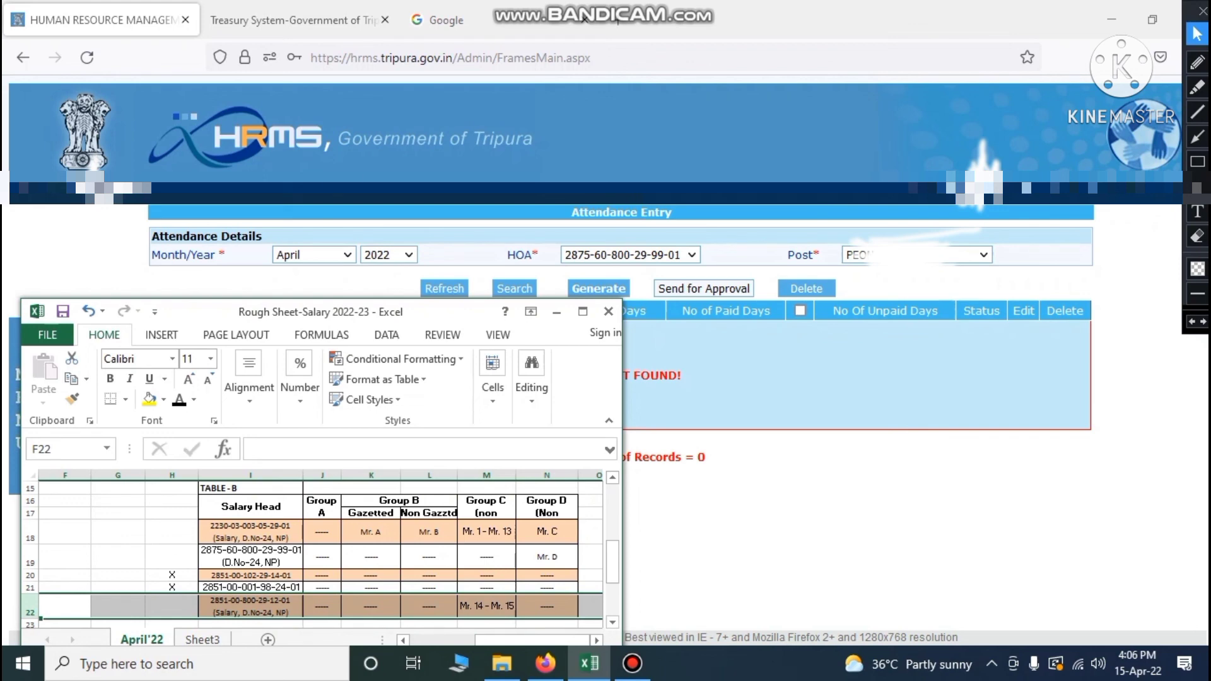
left_click(690, 248)
left_click(692, 255)
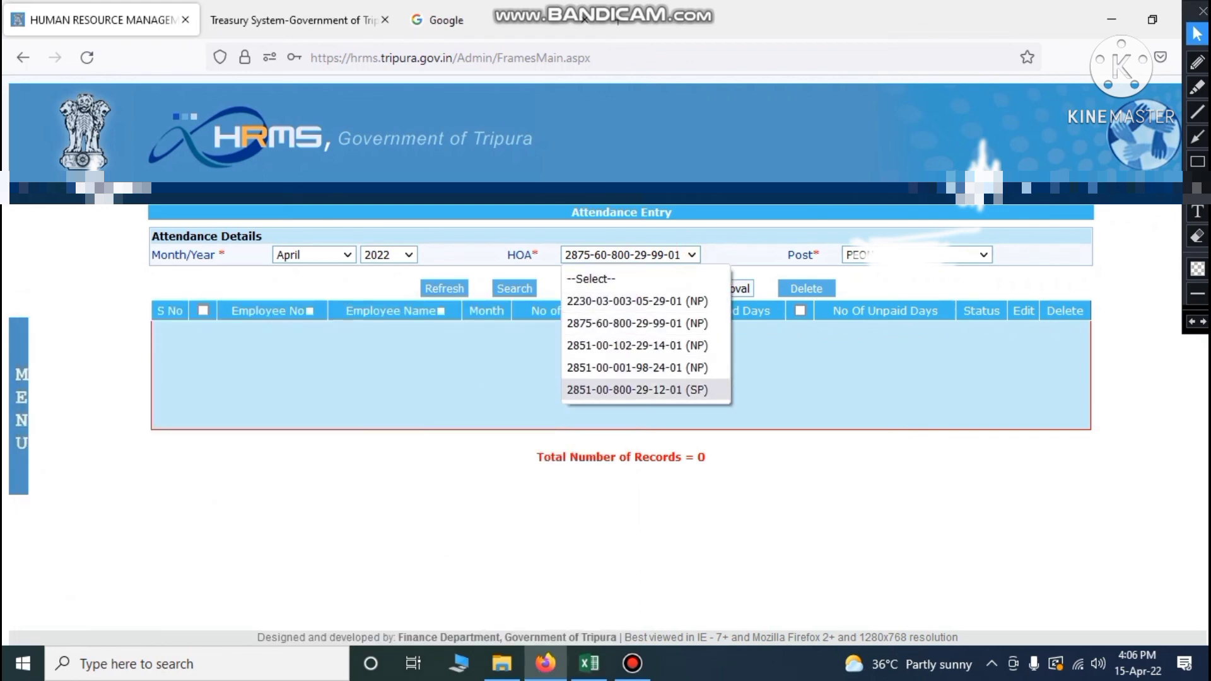
left_click(637, 390)
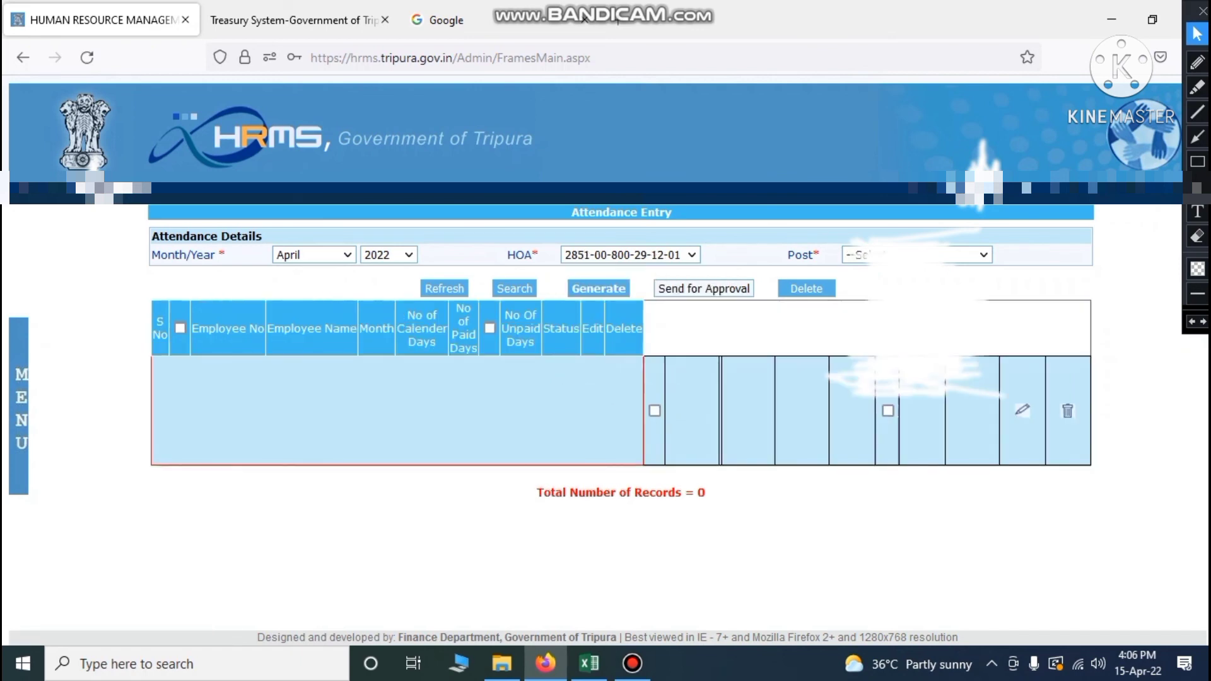
left_click(983, 255)
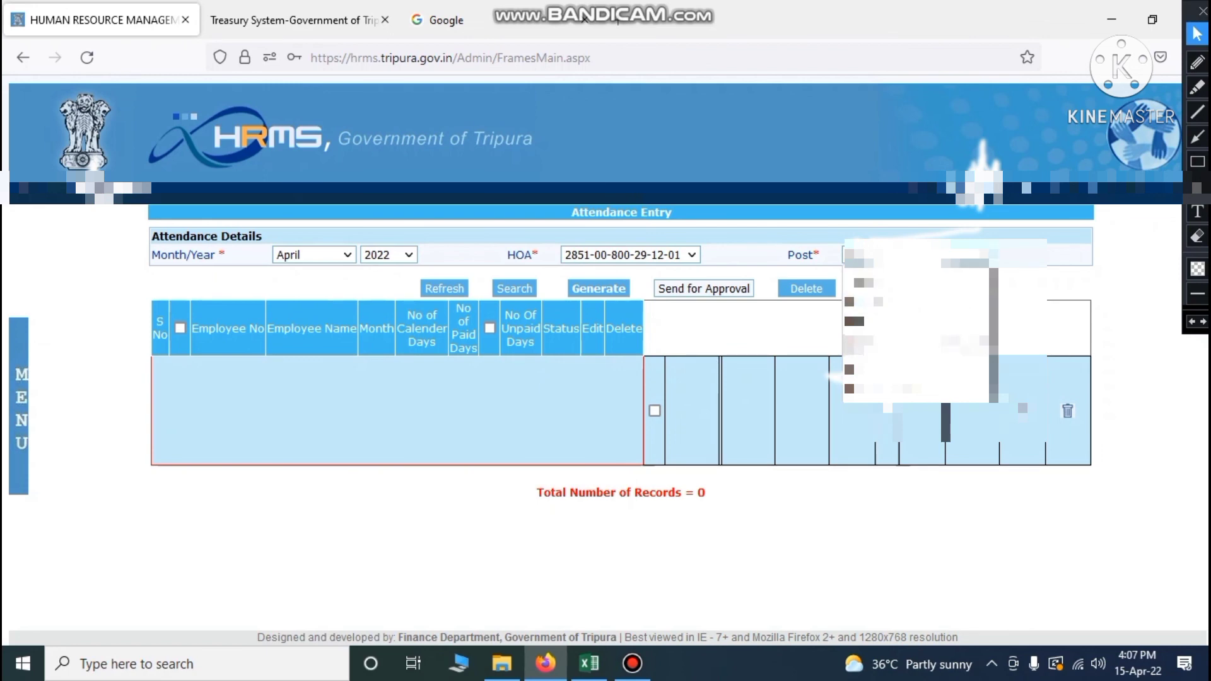
left_click(952, 304)
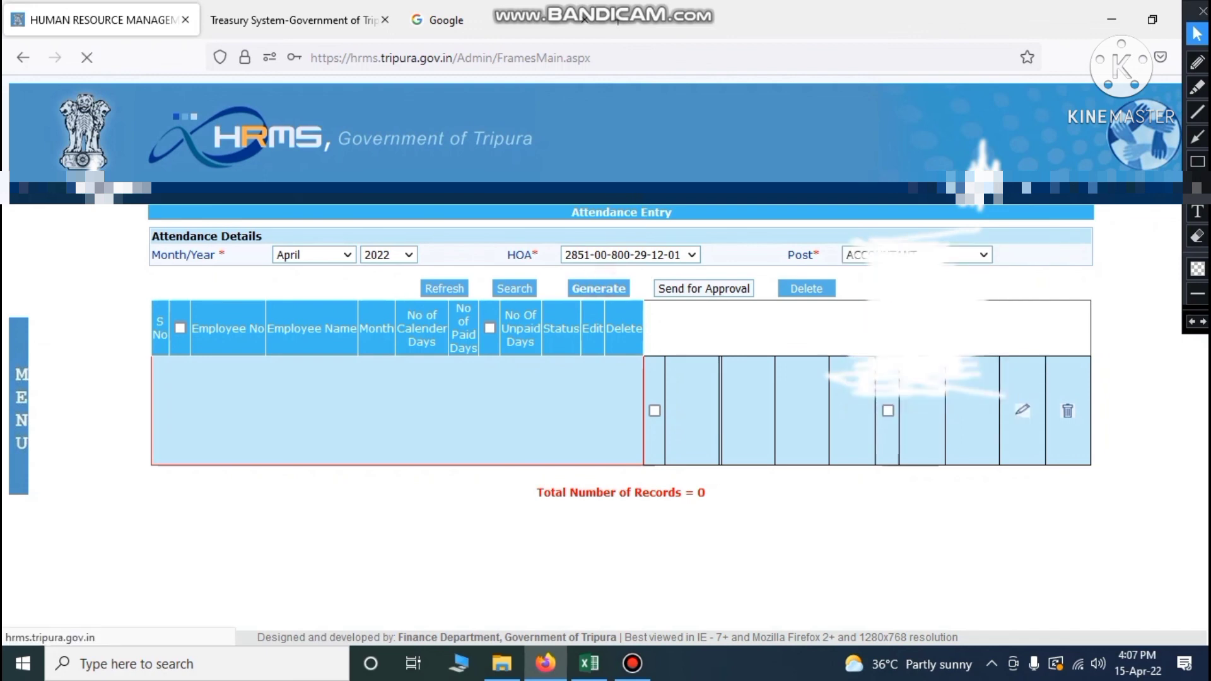
key("Return")
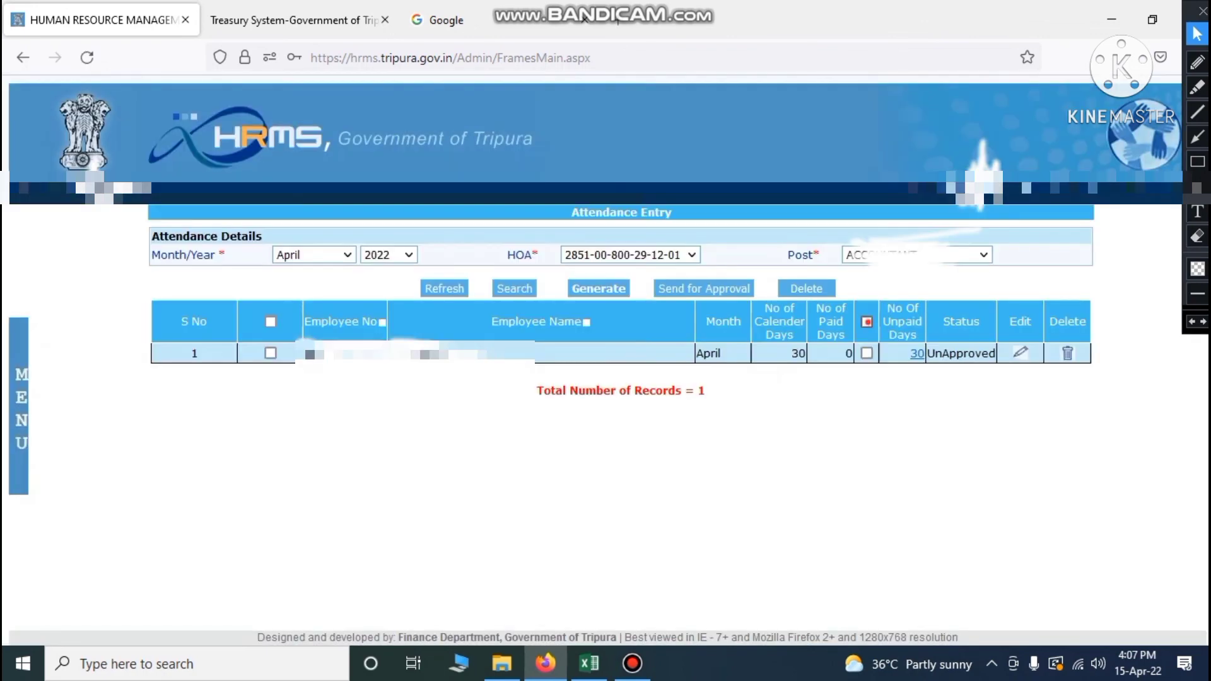
left_click(867, 322)
left_click(270, 322)
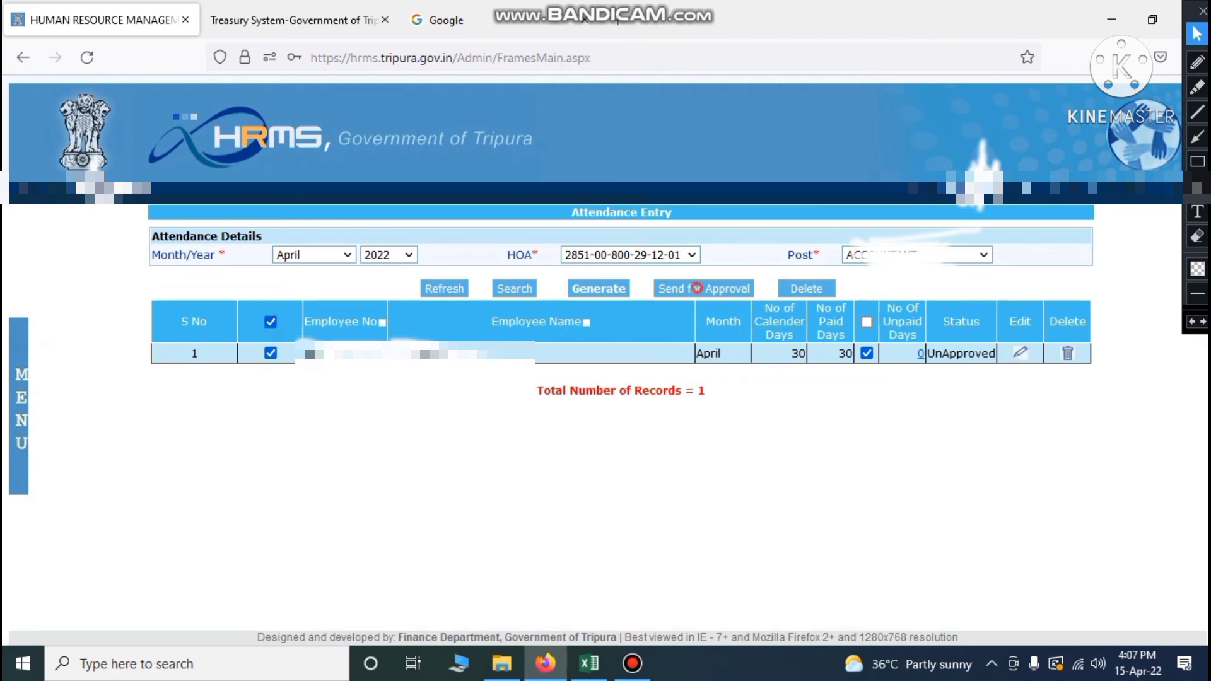
left_click(695, 287)
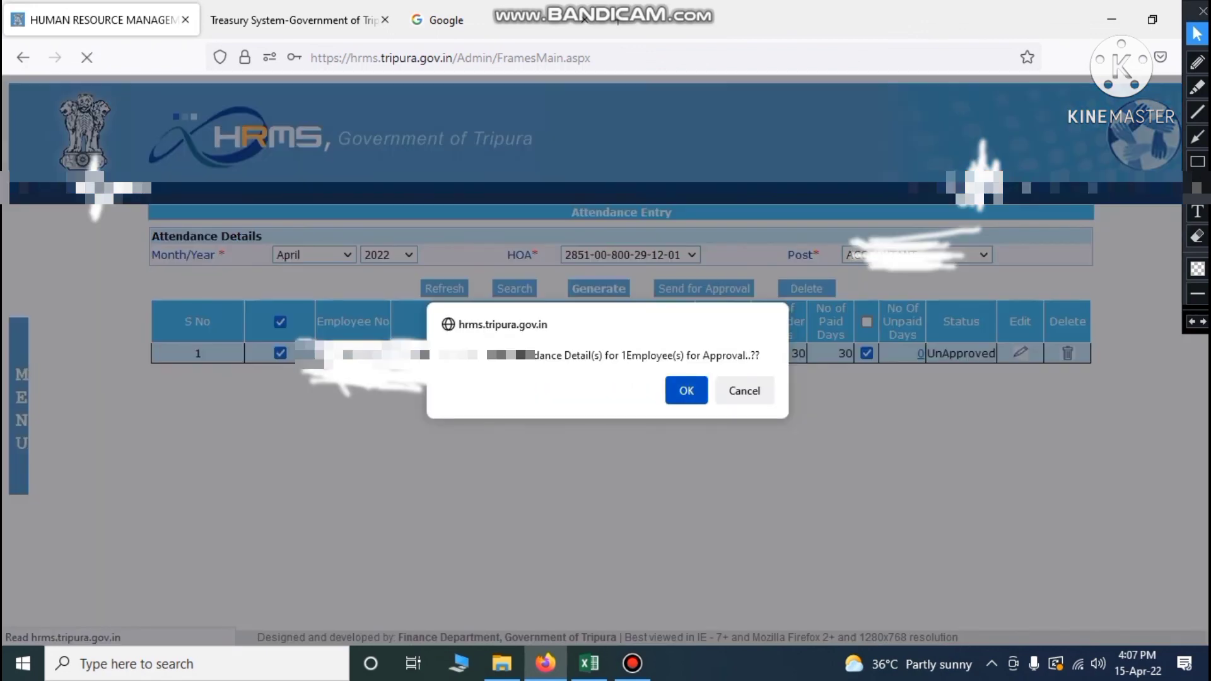
left_click(684, 389)
left_click(753, 404)
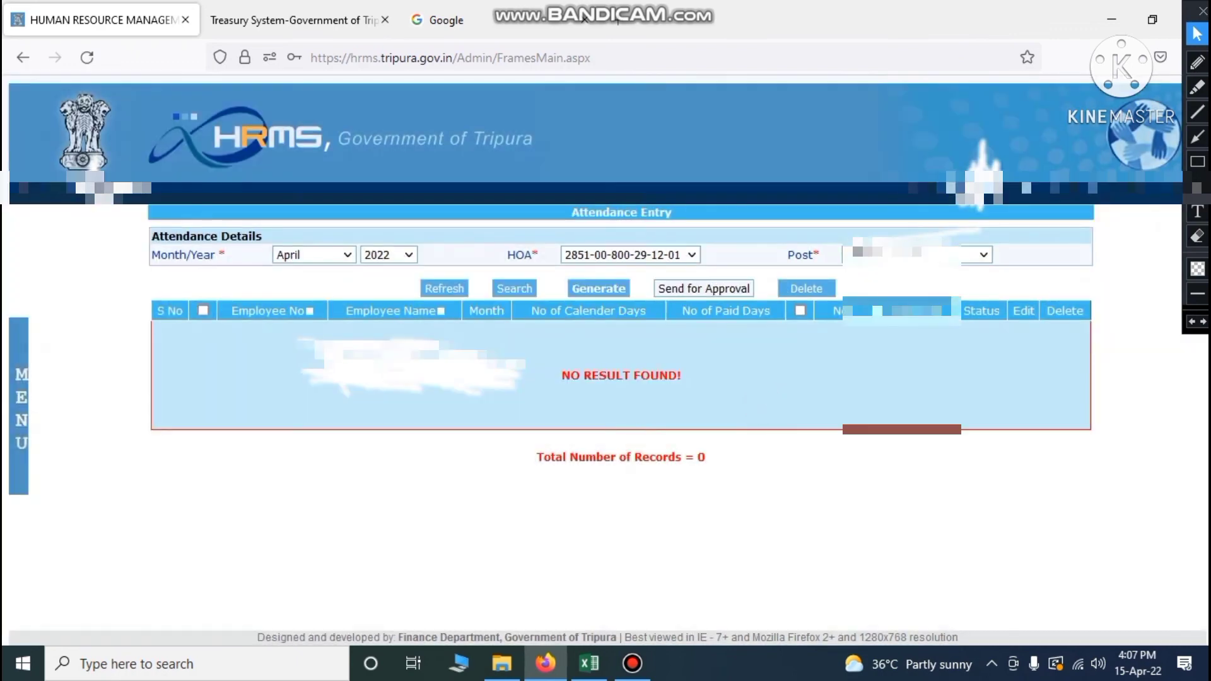
Generate the second post's April attendance with 30 paid days and send it for approval
left_click(975, 256)
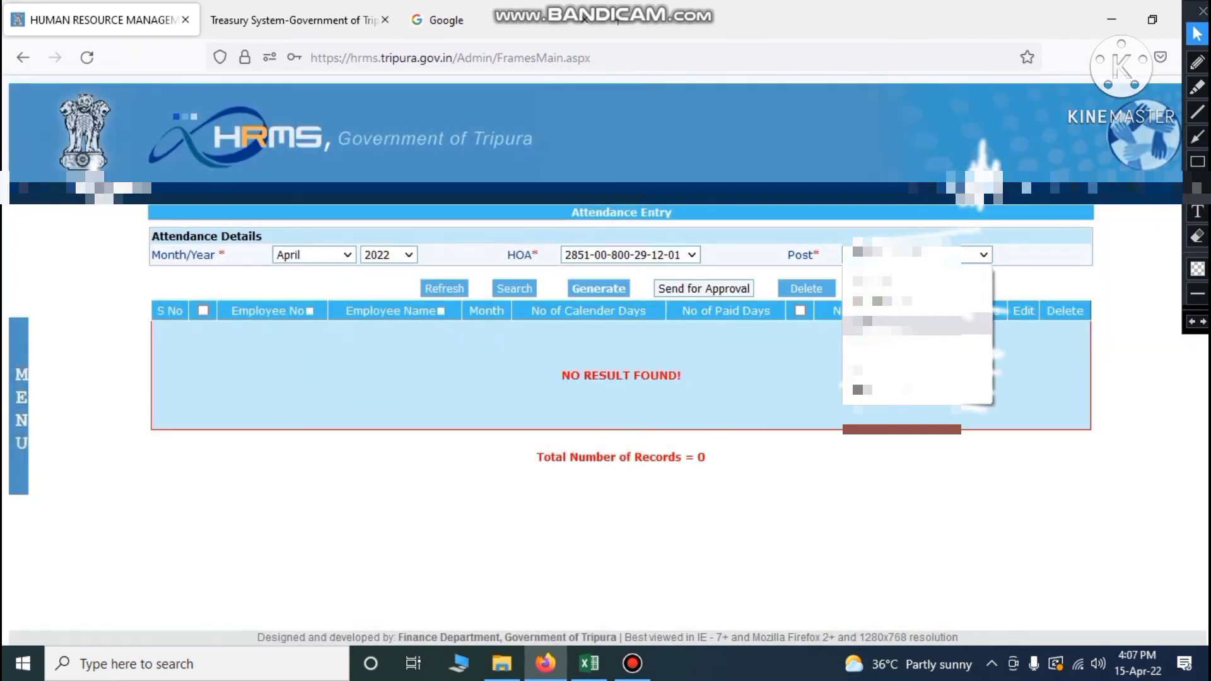
left_click(881, 323)
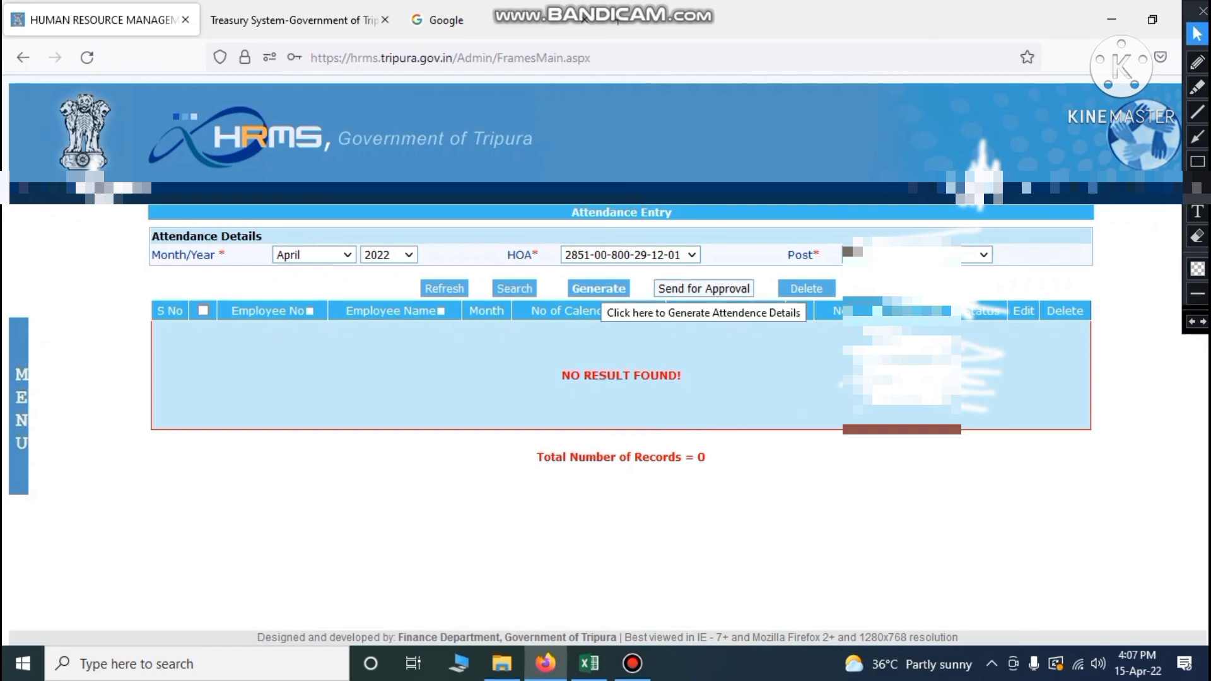
left_click(599, 289)
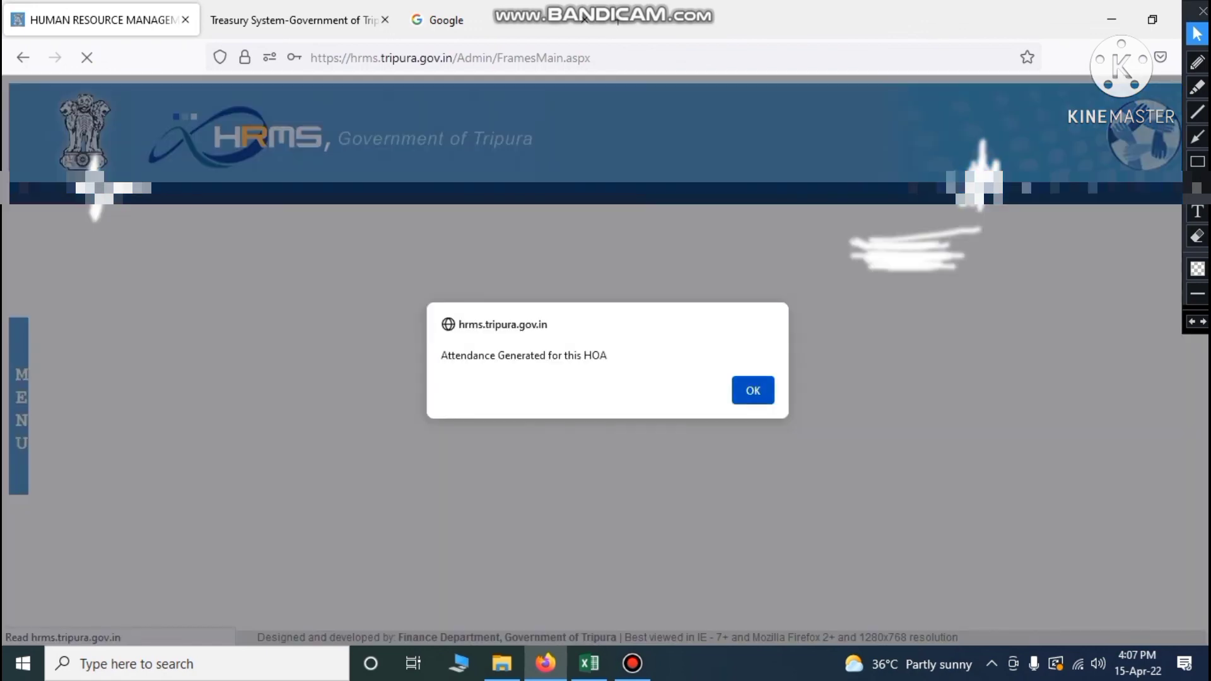
left_click(752, 389)
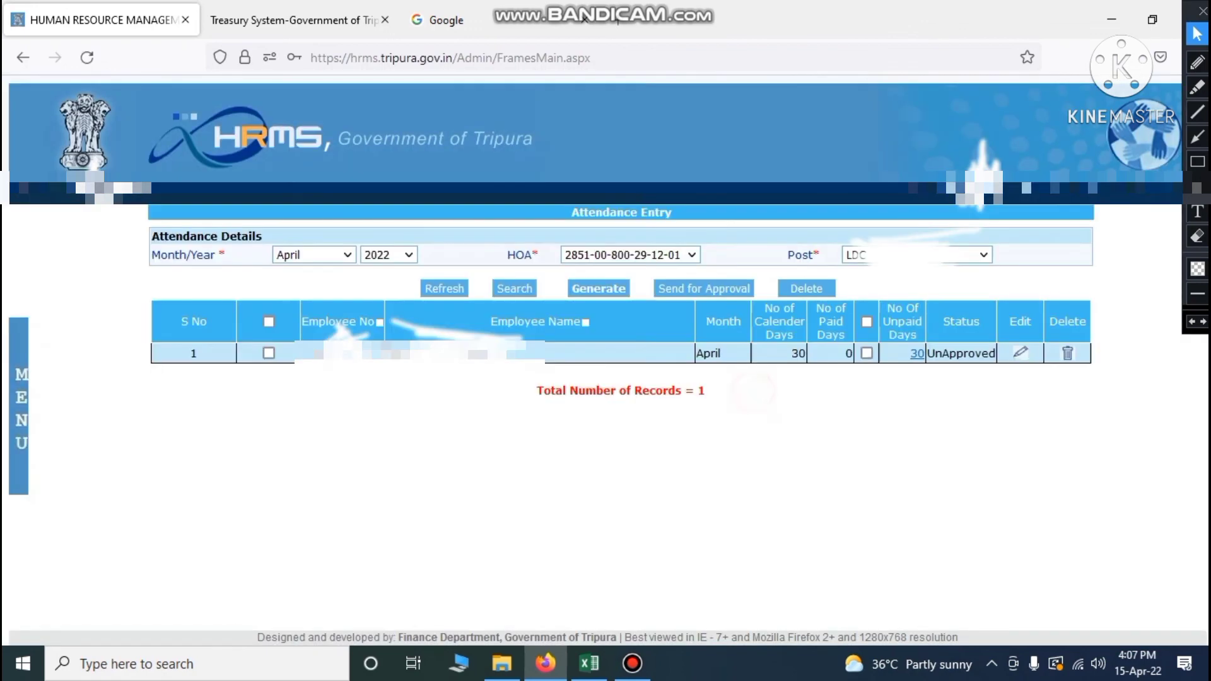
left_click(867, 322)
left_click(269, 322)
left_click(707, 288)
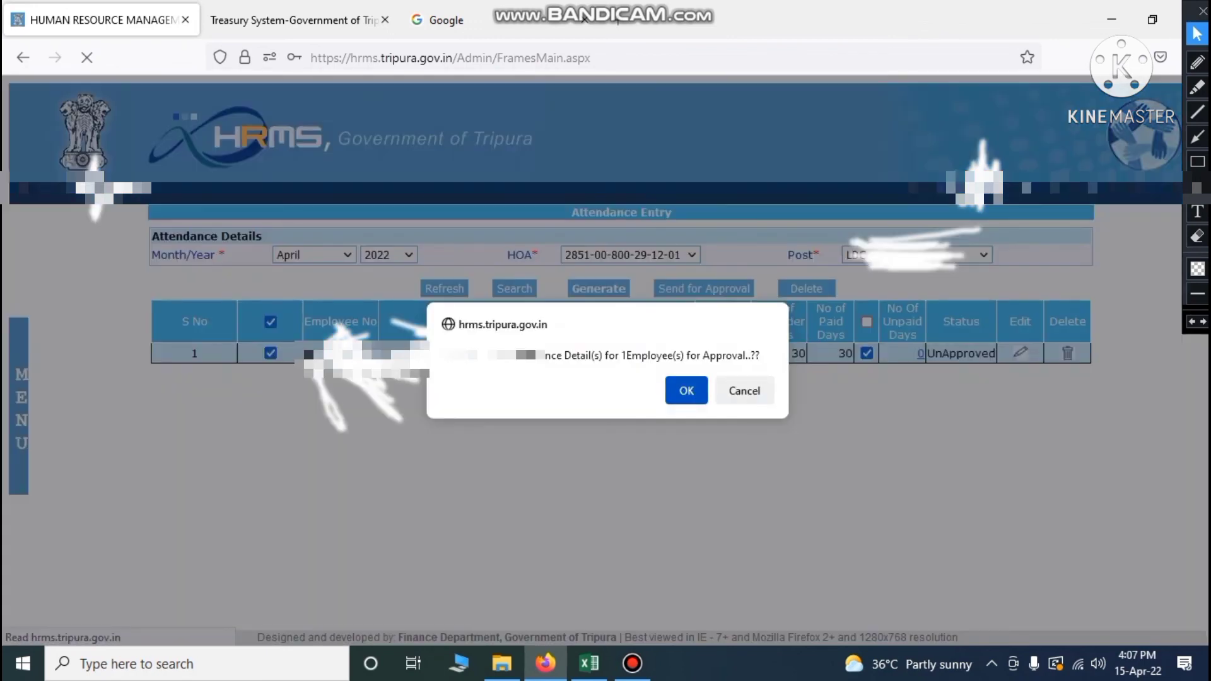
left_click(684, 390)
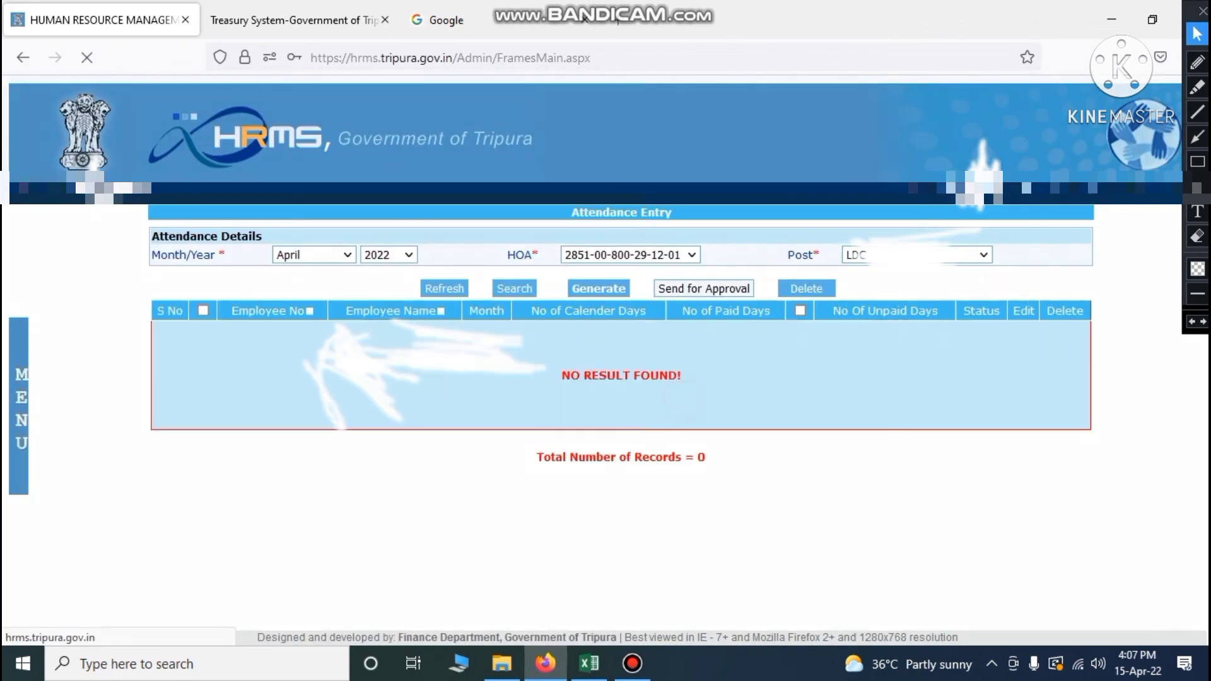
left_click(753, 406)
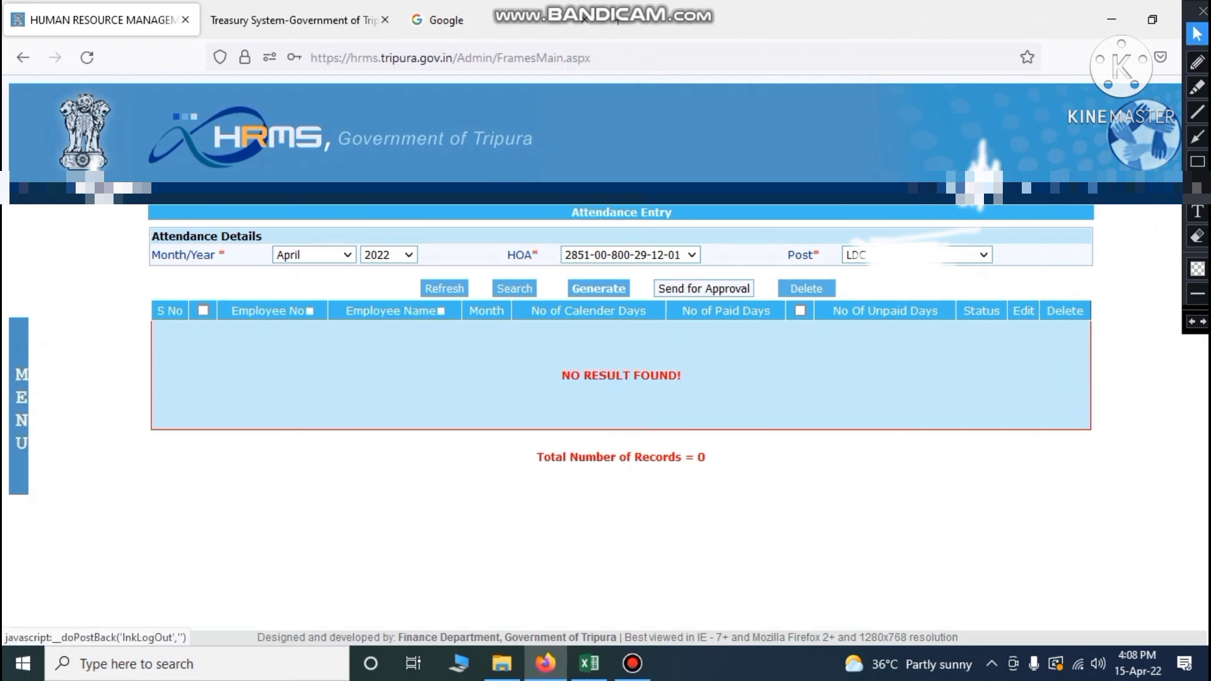
Log out, then log back in using the saved login ID, password and the captcha code
left_click(1159, 187)
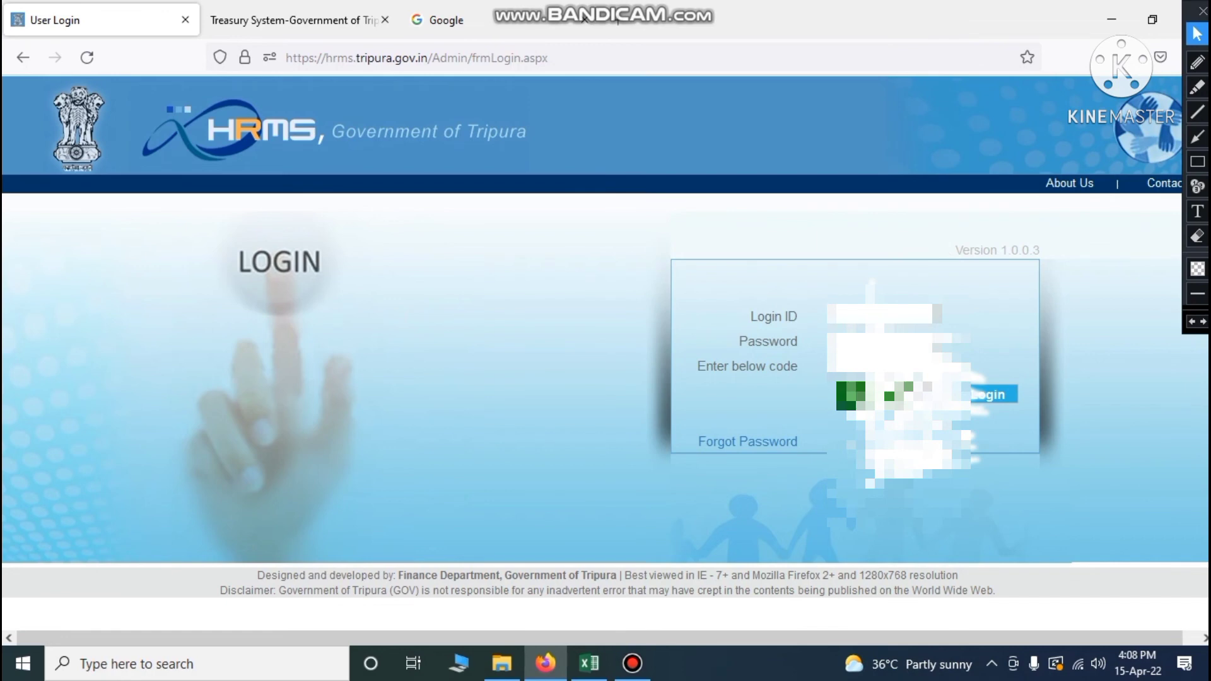
left_click(889, 317)
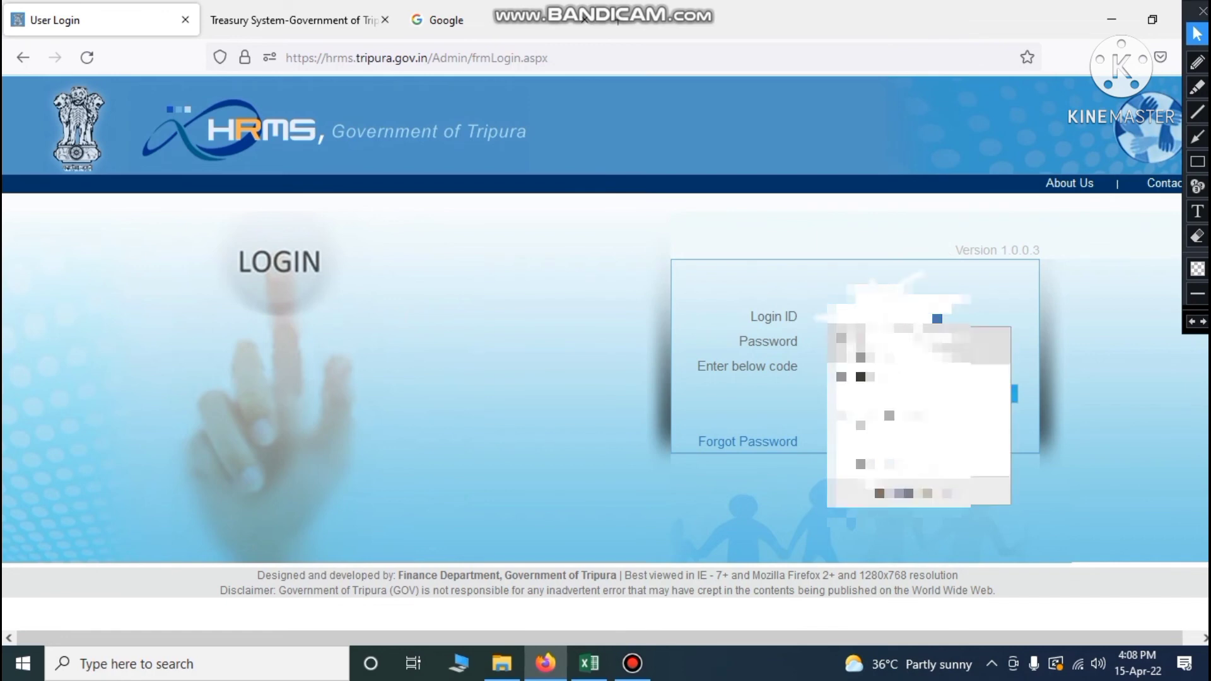
left_click(902, 343)
left_click(896, 341)
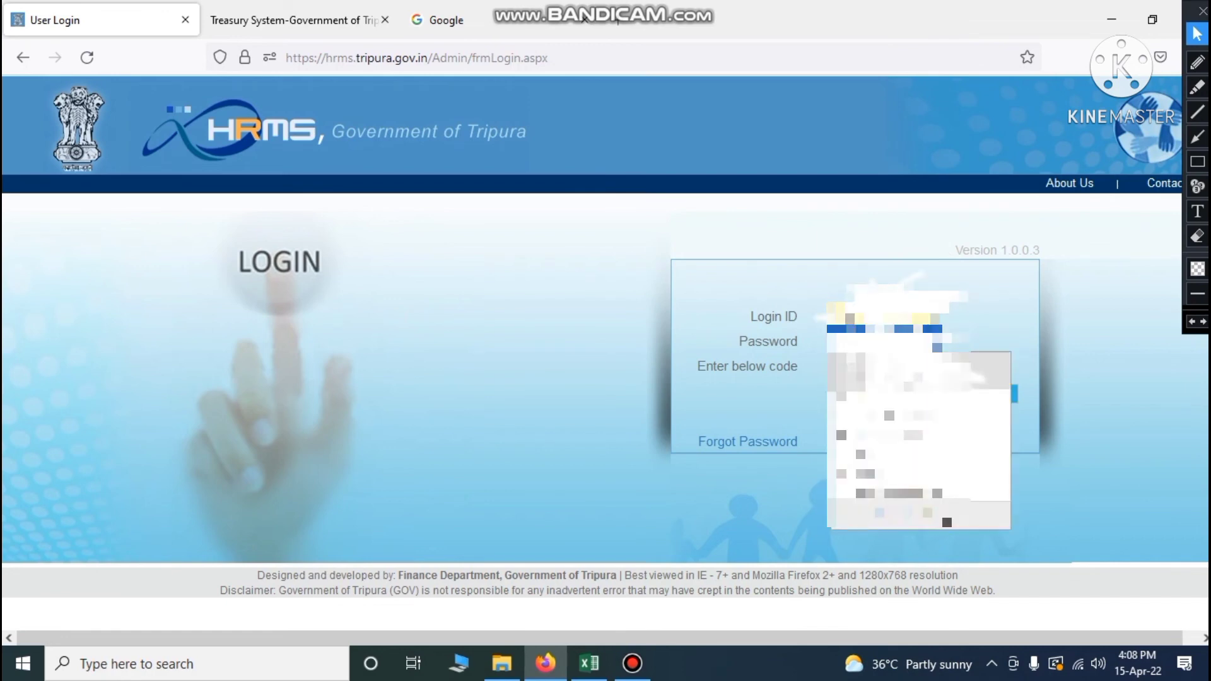
left_click(896, 371)
left_click(1018, 339)
left_click(889, 367)
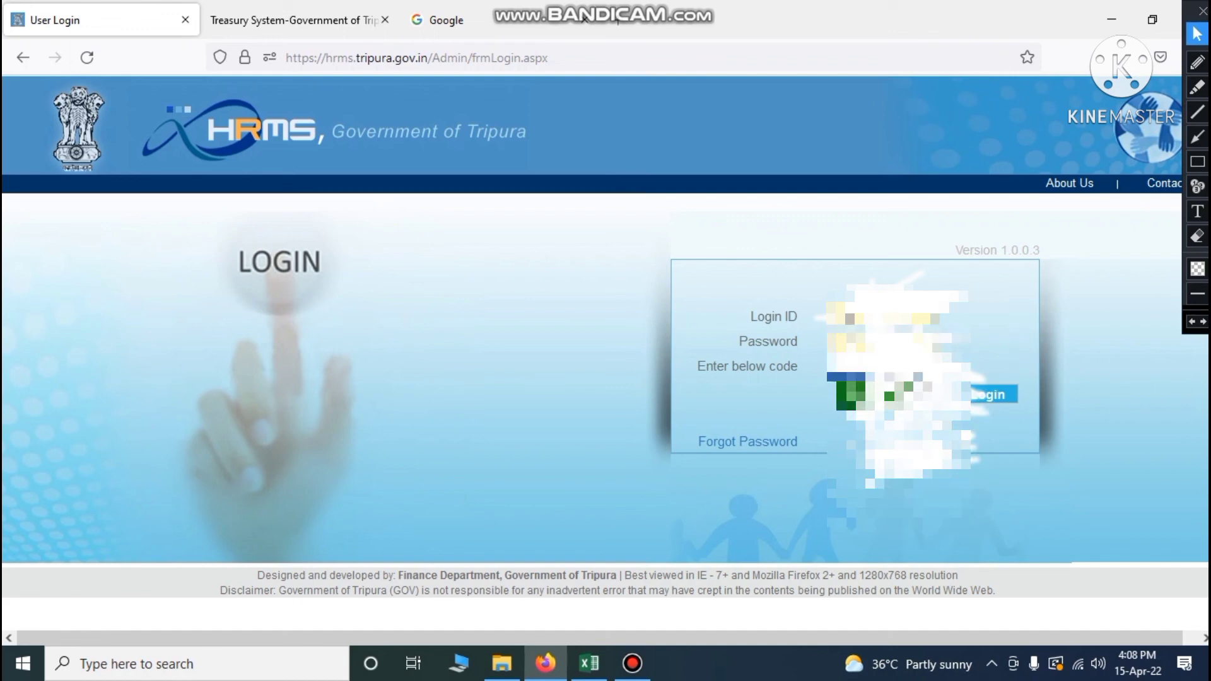
type("14016")
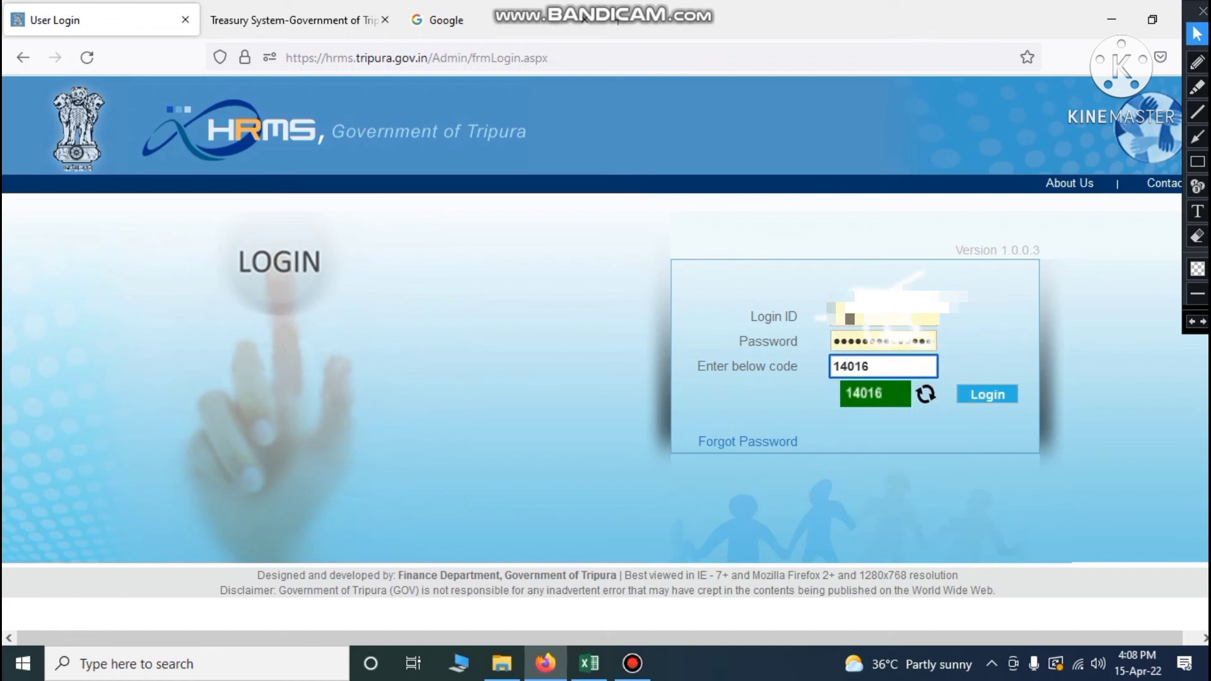
key("Return")
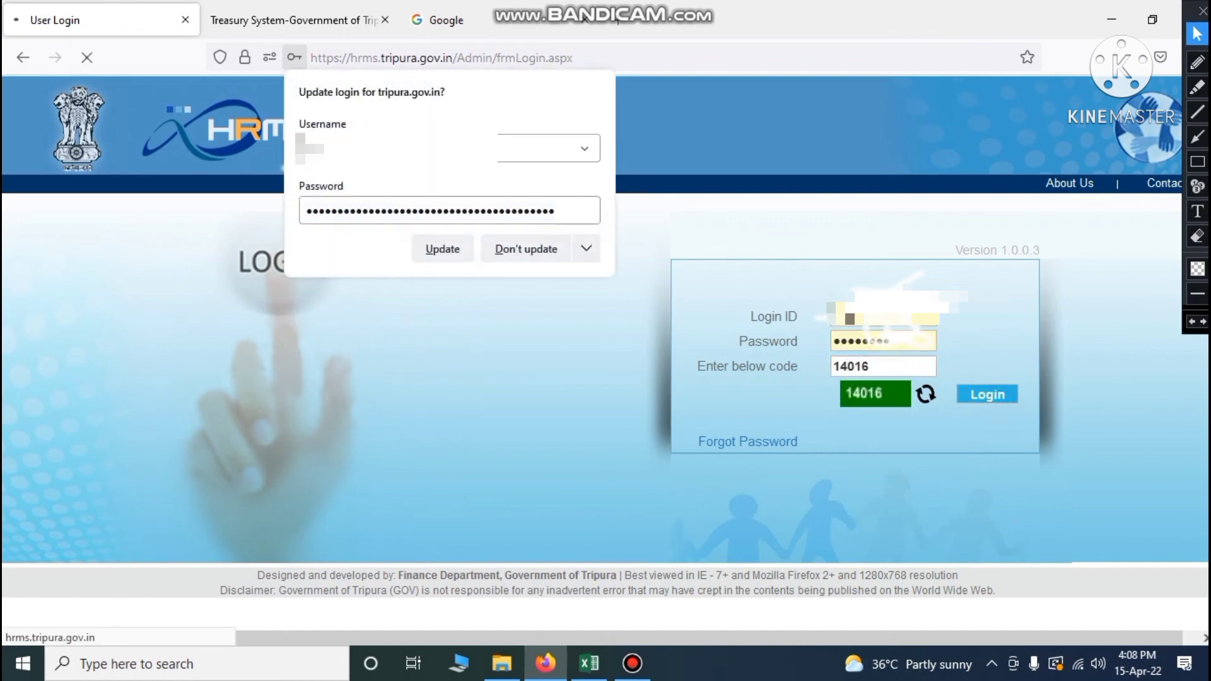
left_click(490, 422)
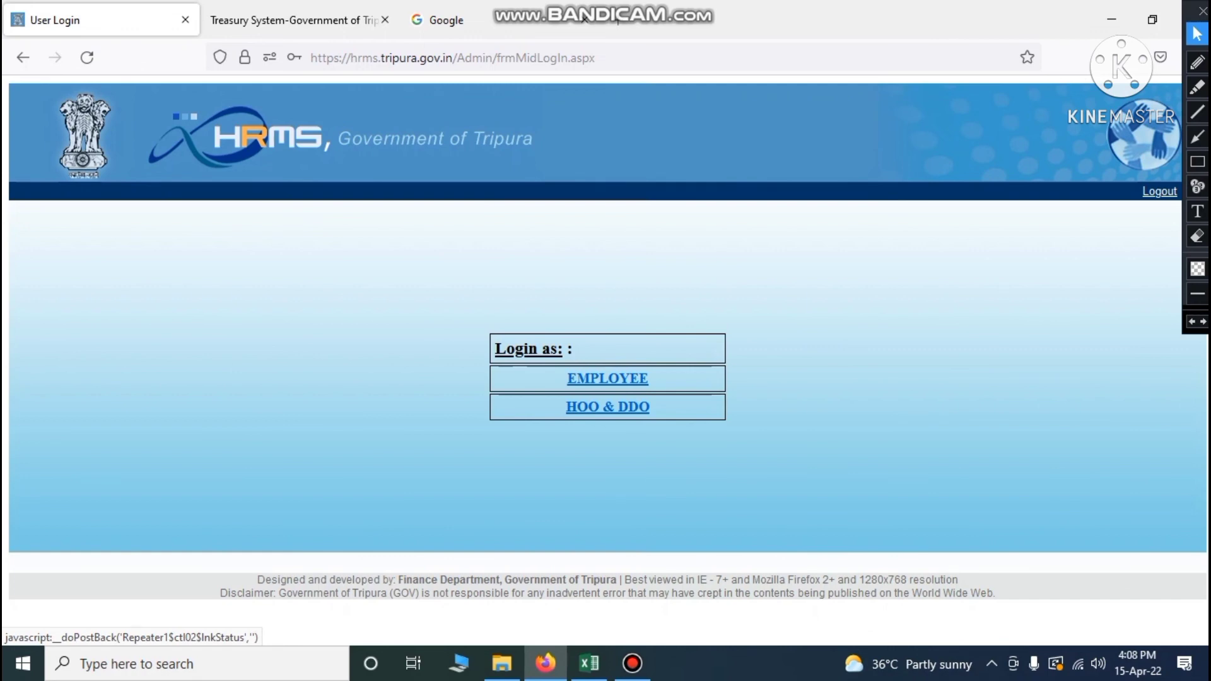
Continue as HOO & DDO and go to Attendance > Attendance in the menu
left_click(615, 407)
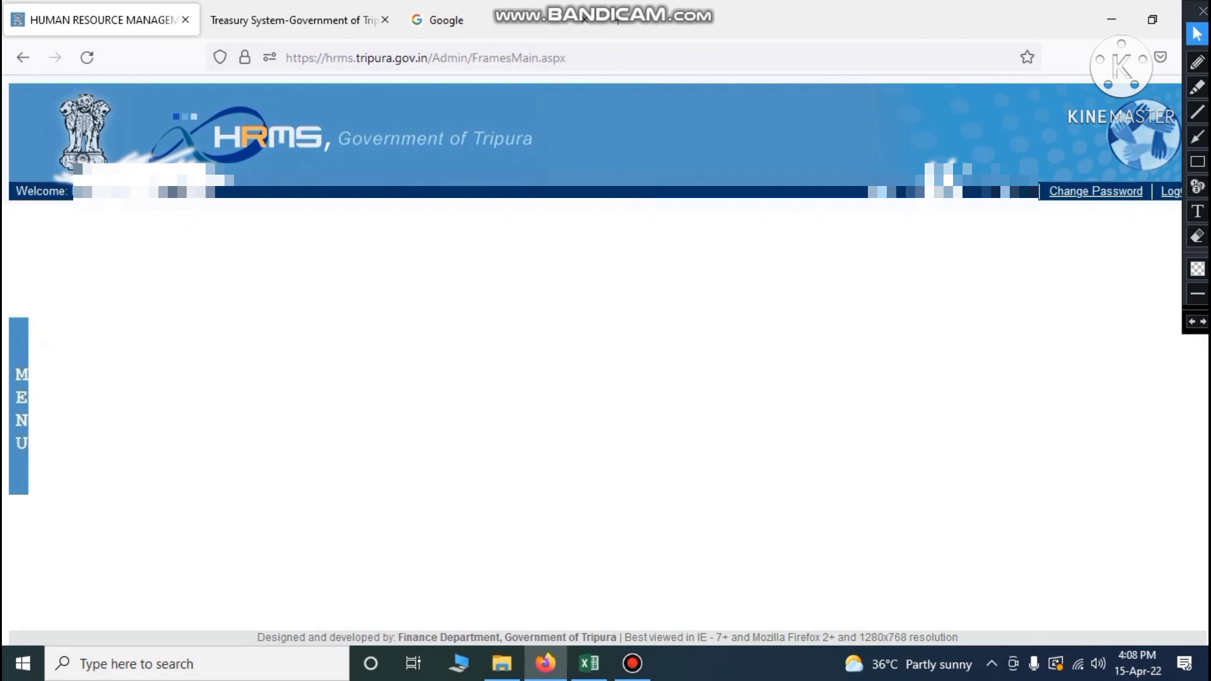
mouse_move(20, 401)
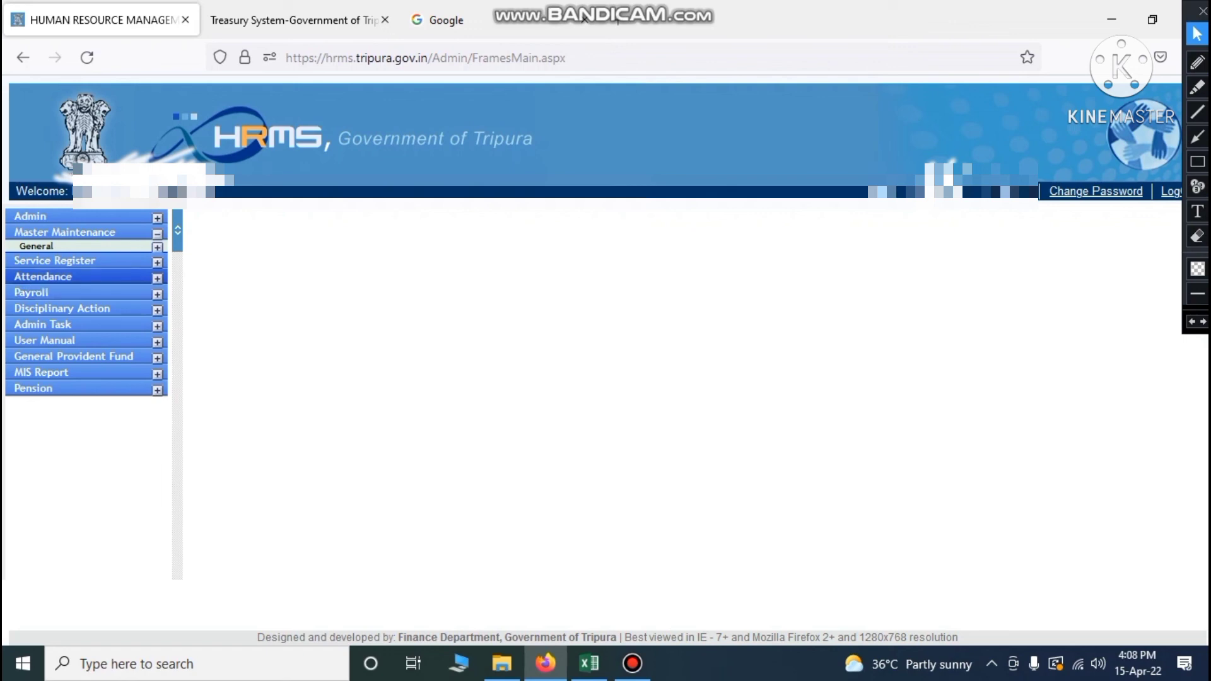
left_click(157, 278)
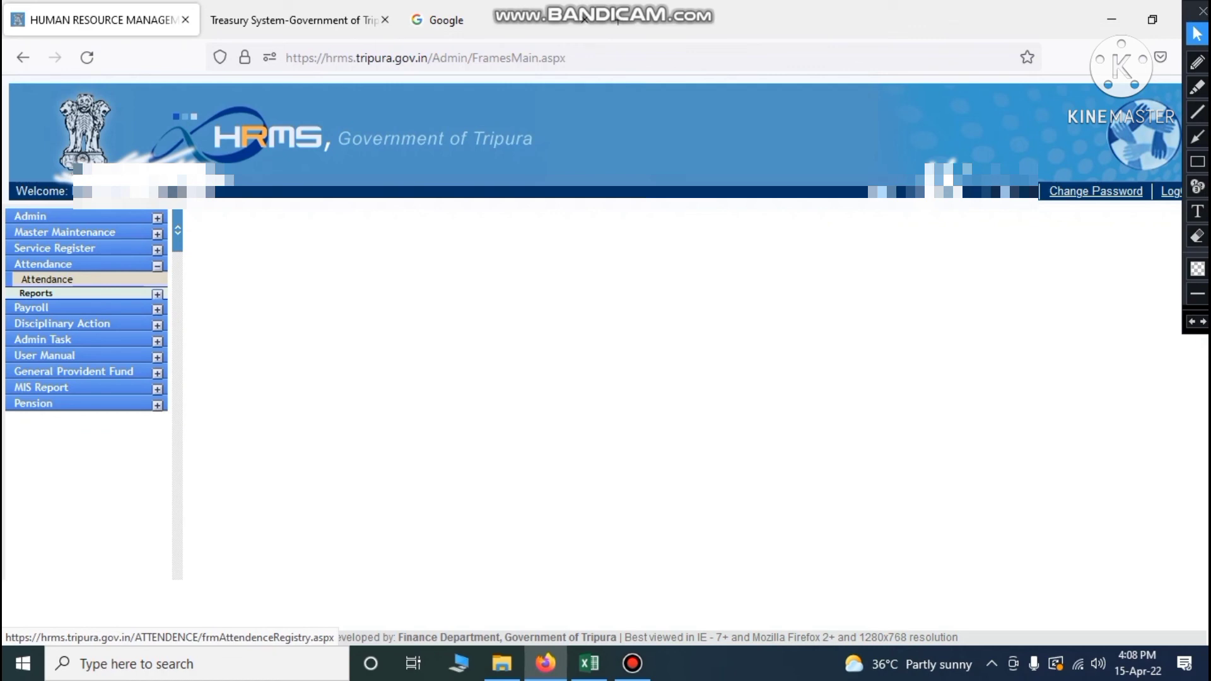
left_click(48, 279)
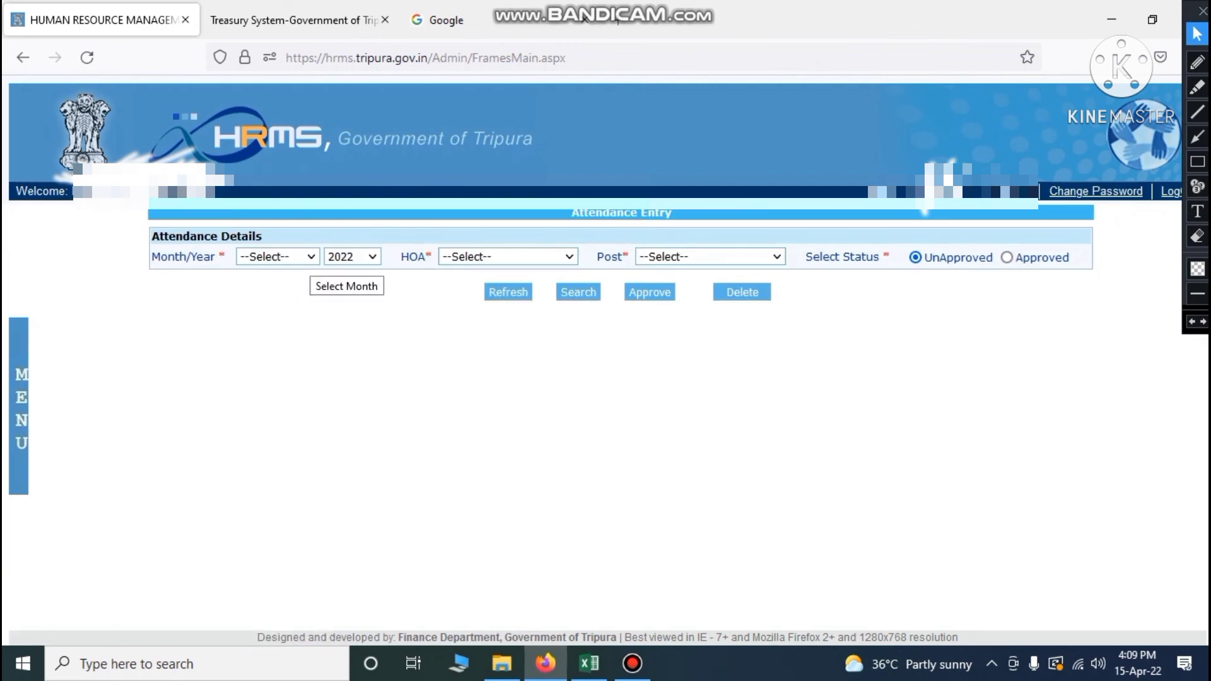
left_click(309, 258)
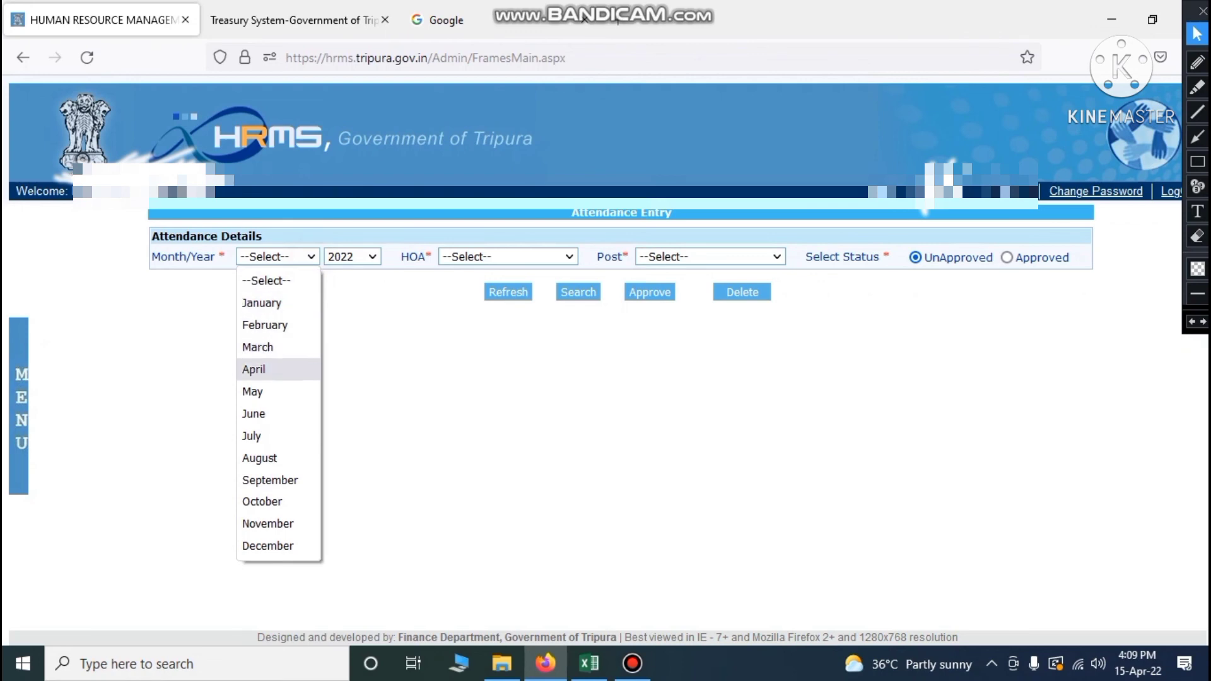
left_click(259, 369)
left_click(388, 332)
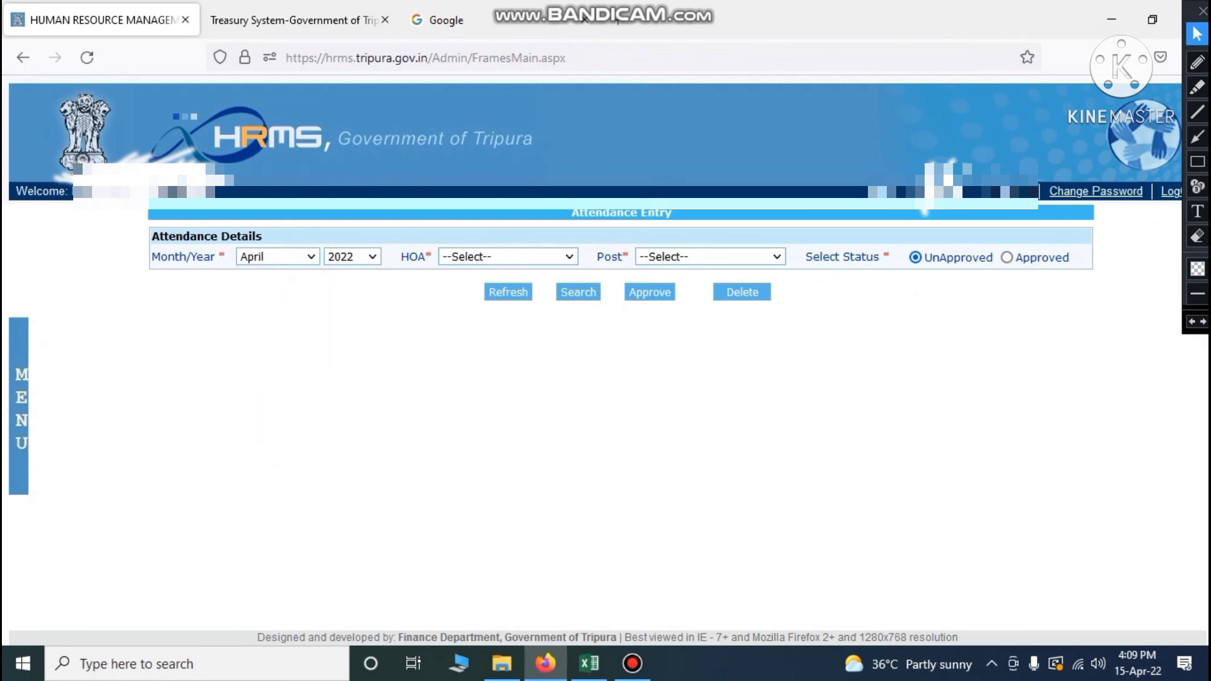
left_click(589, 663)
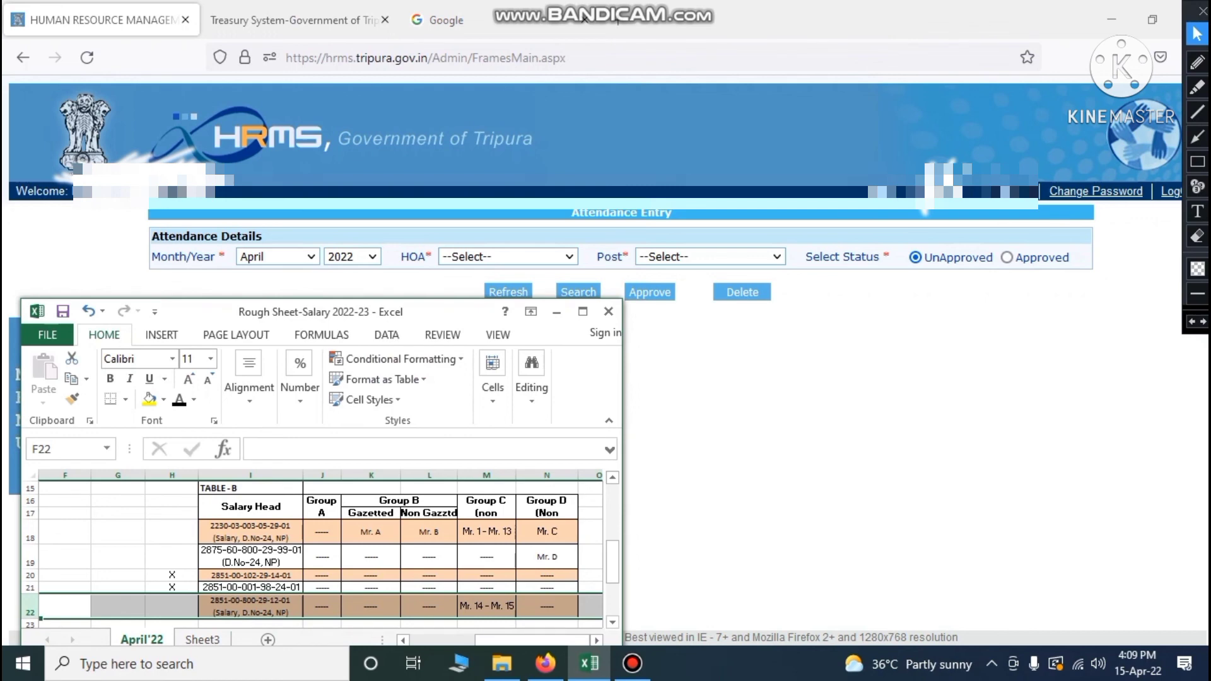
left_click(725, 511)
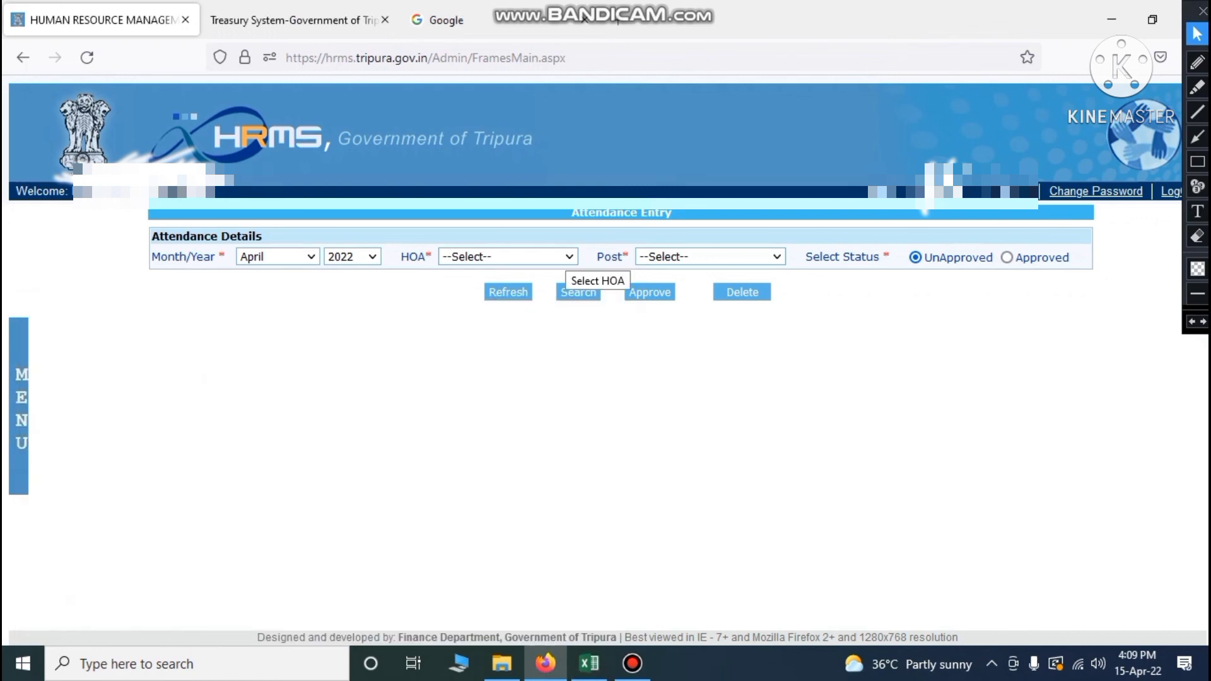
left_click(565, 253)
left_click(516, 304)
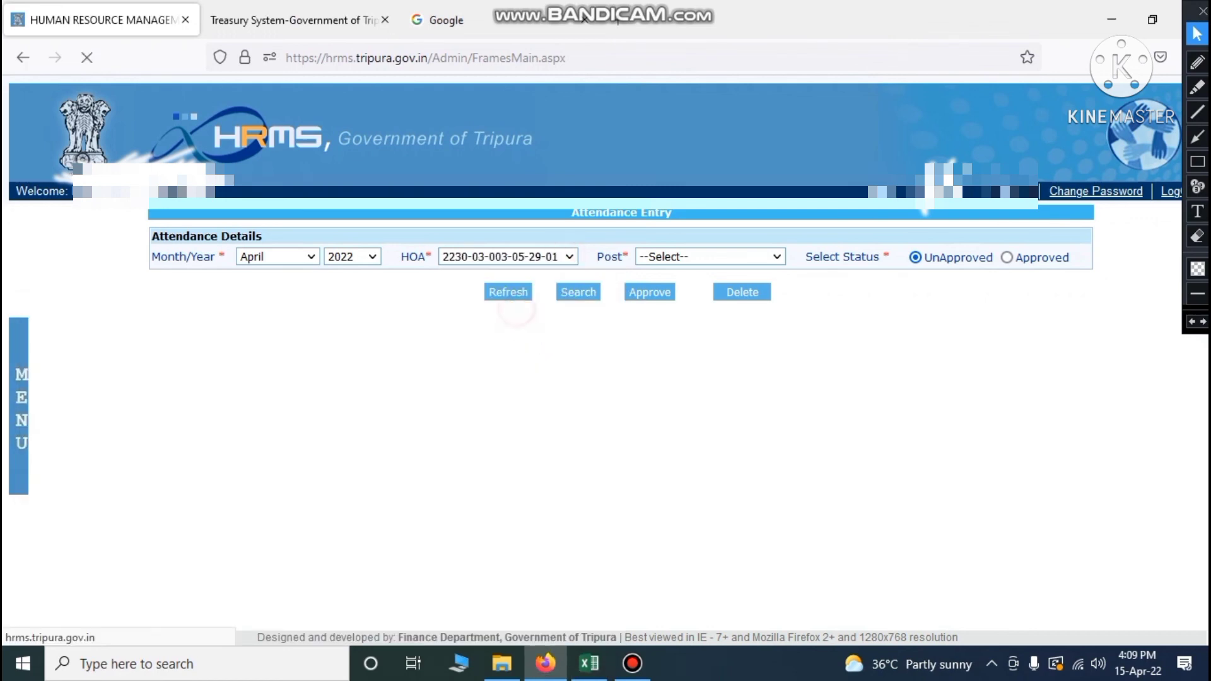
left_click(765, 255)
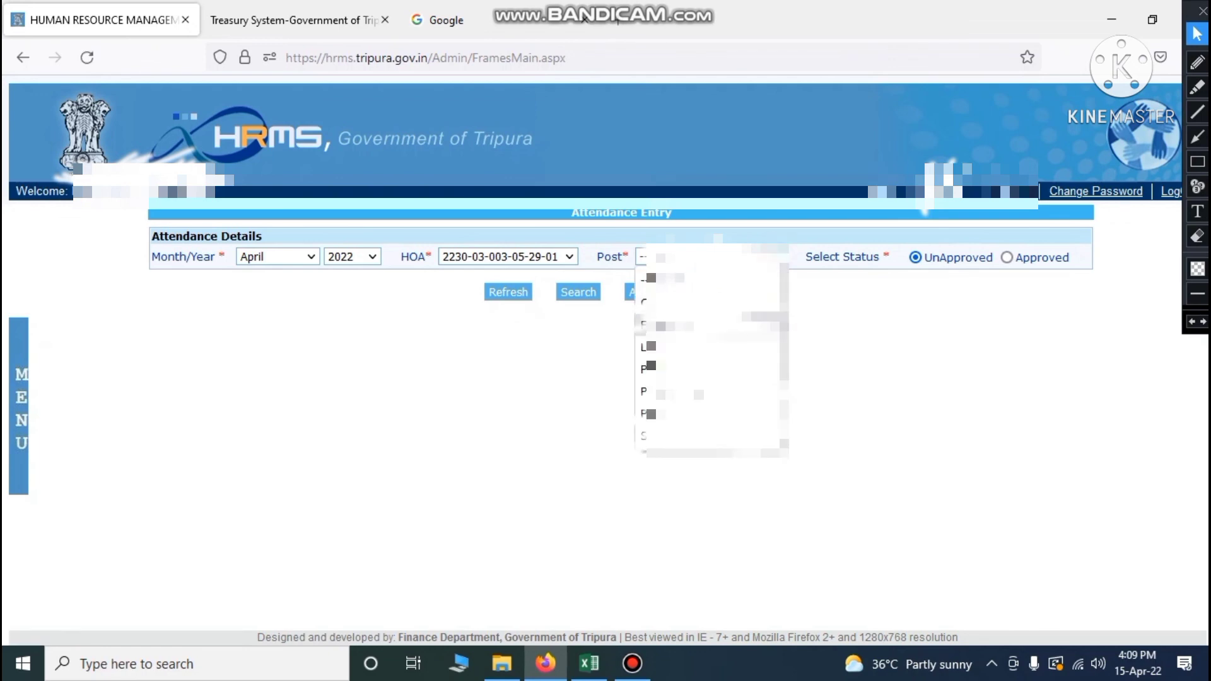
left_click(650, 414)
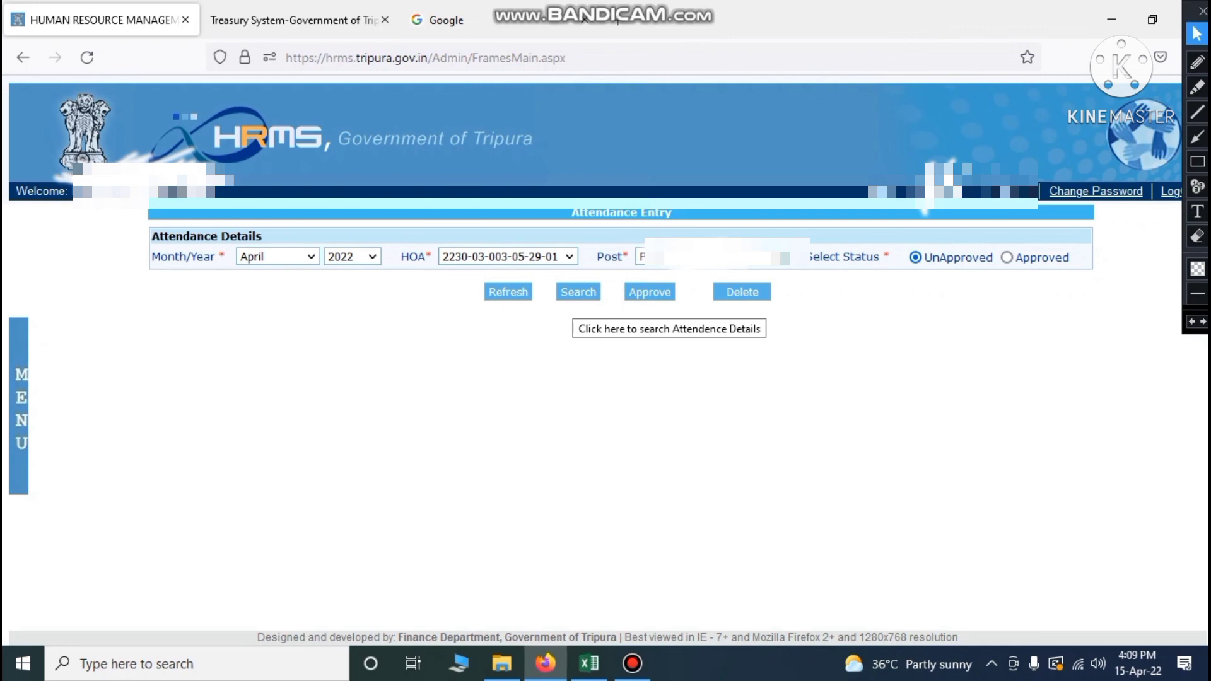
Search and approve the post's single April attendance record
left_click(578, 292)
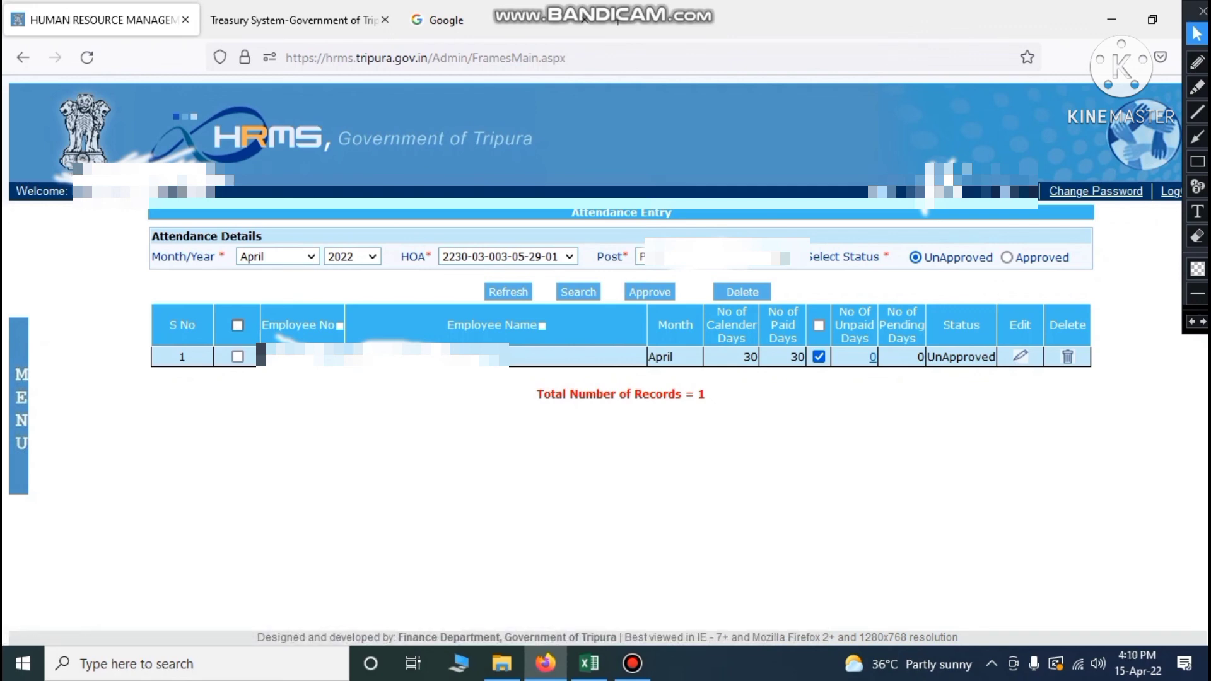
left_click(237, 325)
left_click(650, 292)
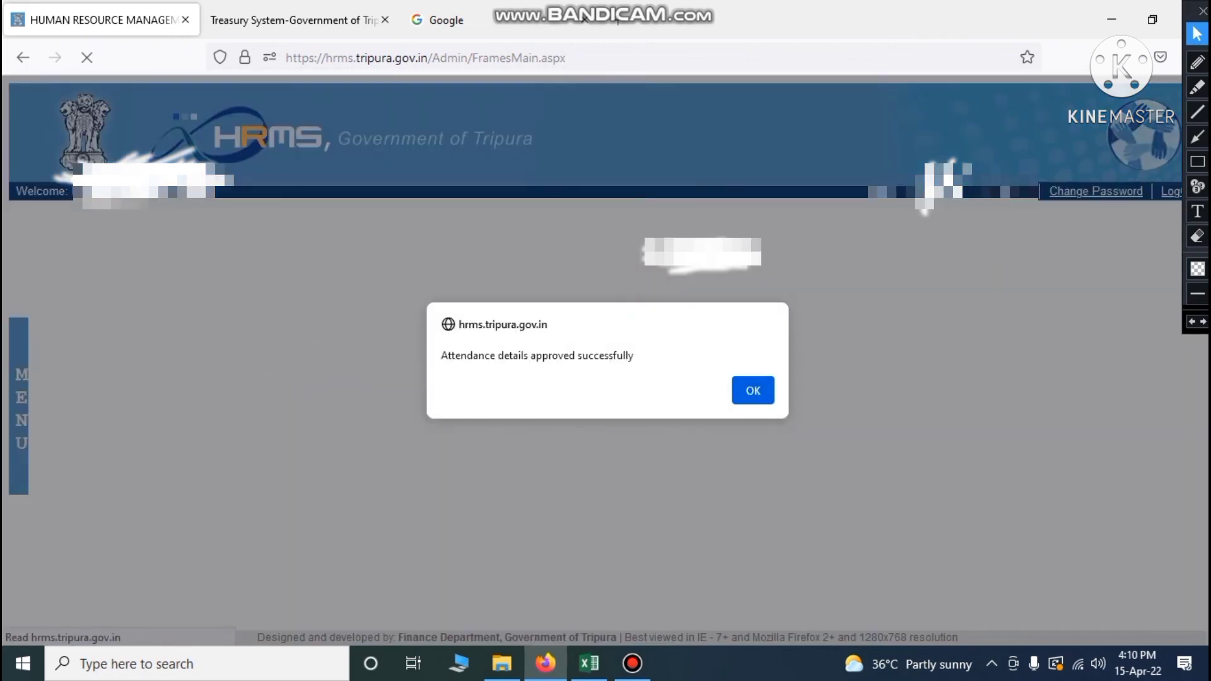
left_click(753, 390)
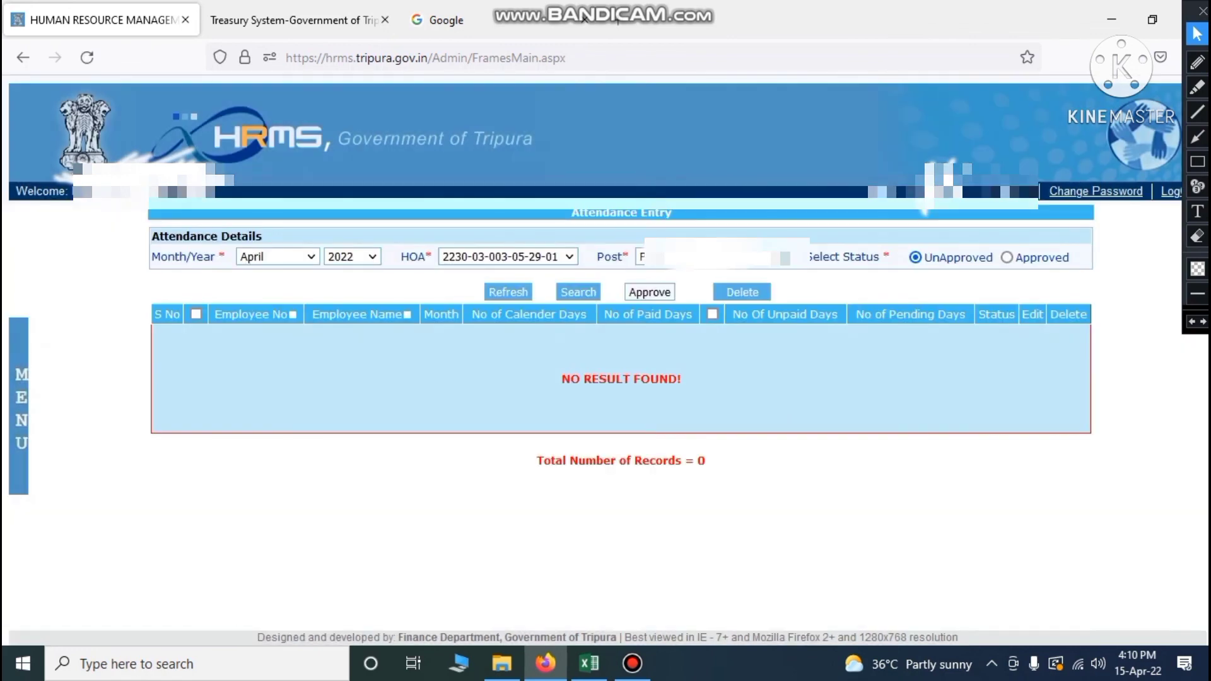
left_click(508, 291)
left_click(508, 257)
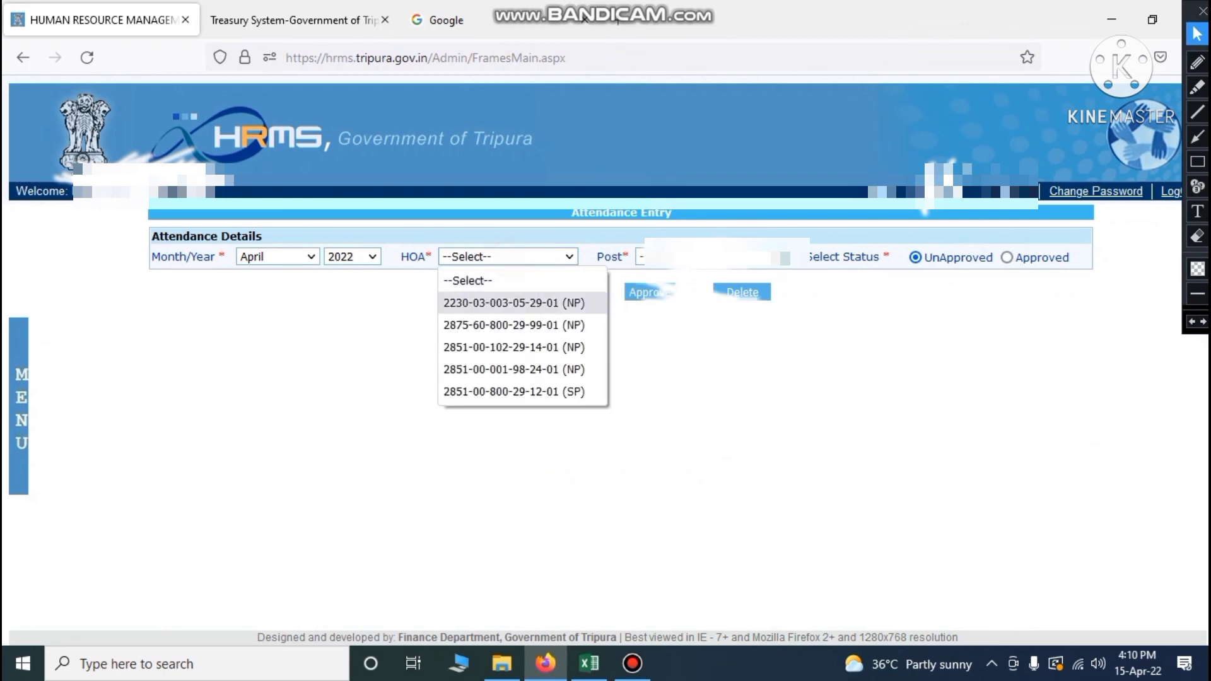
left_click(489, 300)
left_click(757, 258)
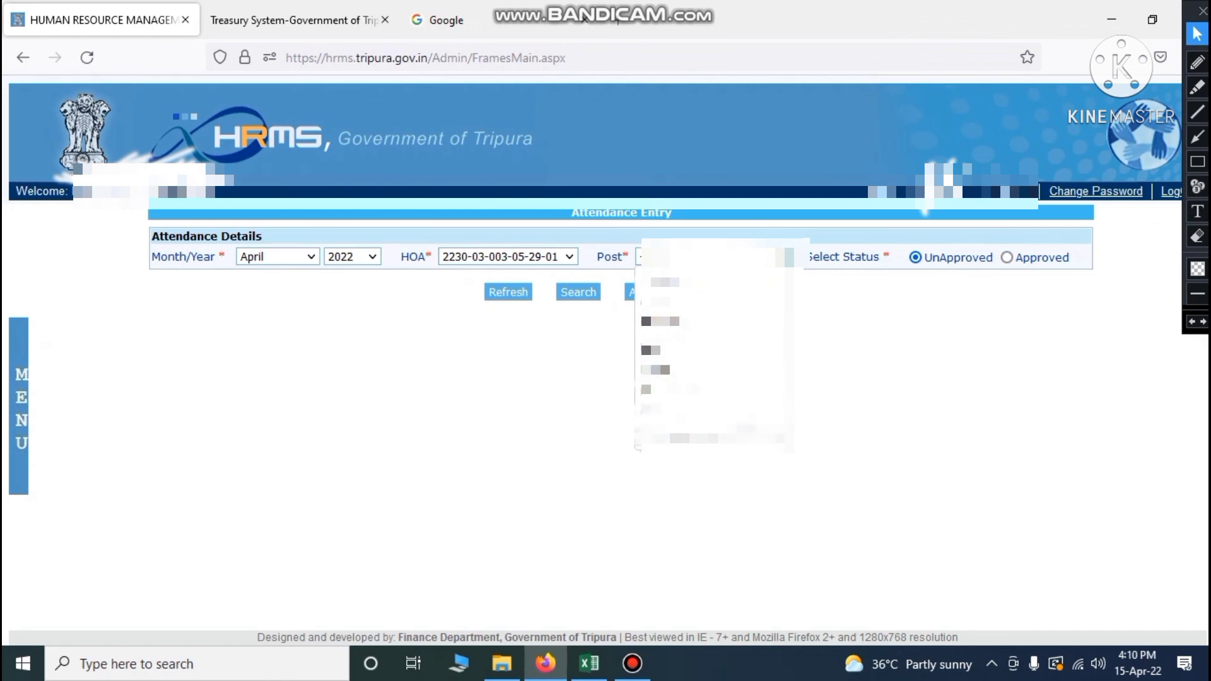
left_click(684, 328)
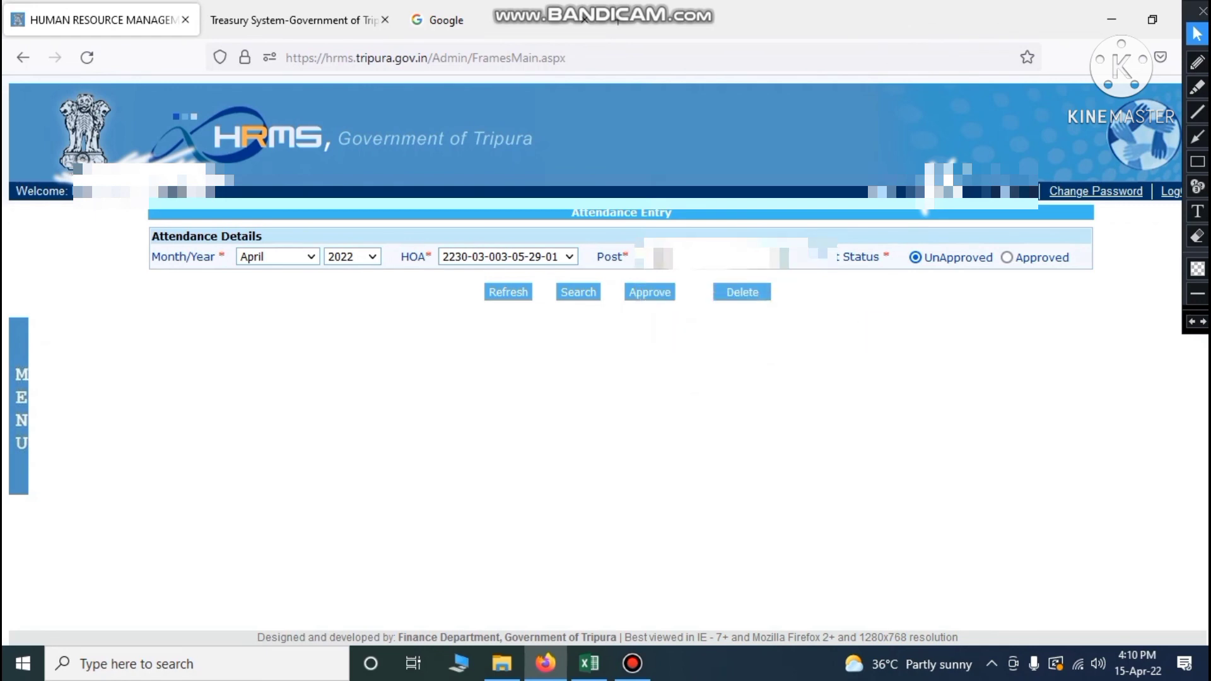
left_click(578, 292)
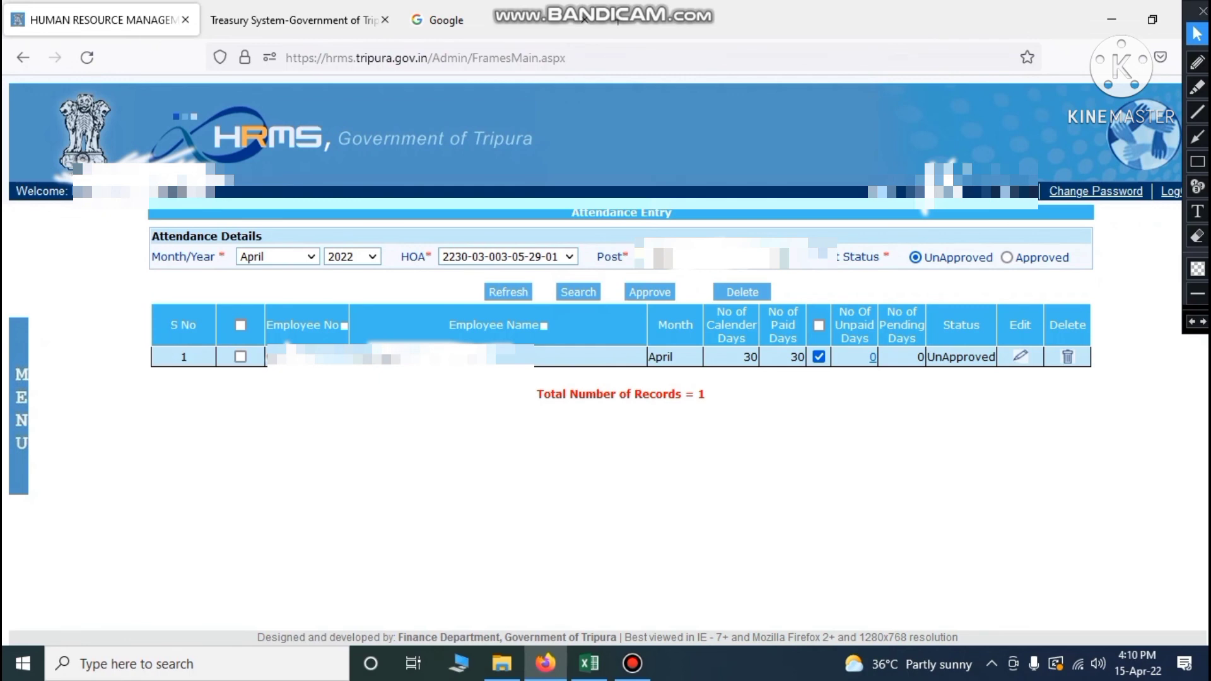
left_click(241, 325)
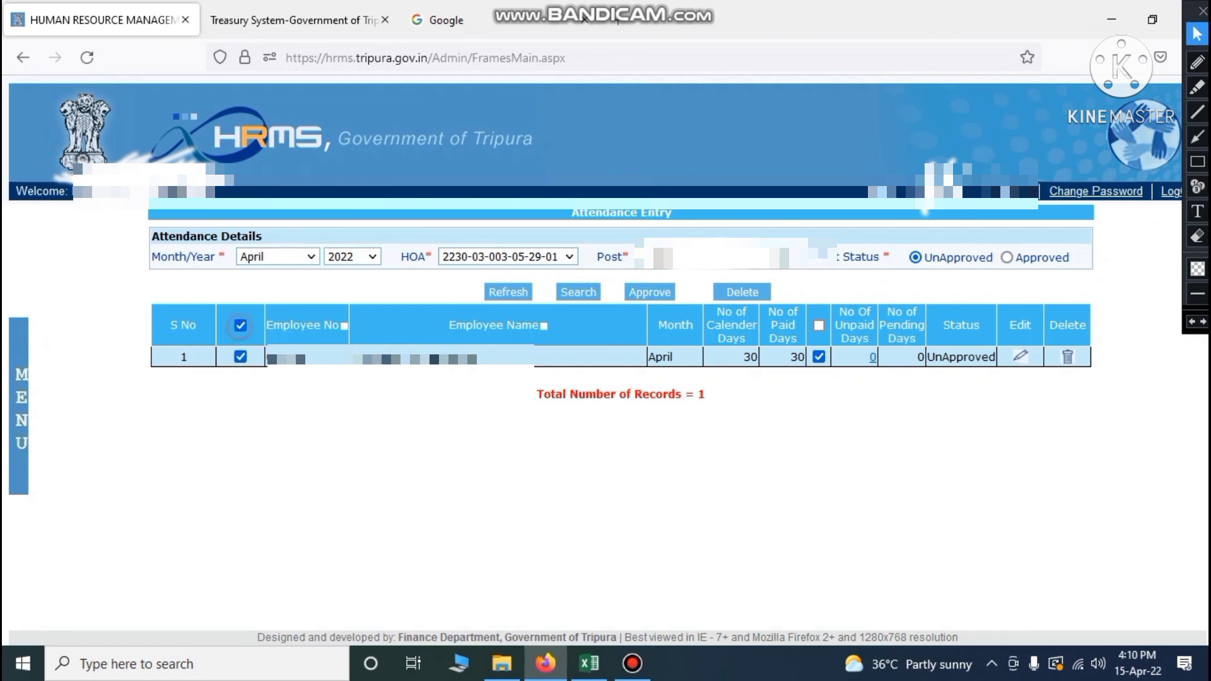
left_click(659, 291)
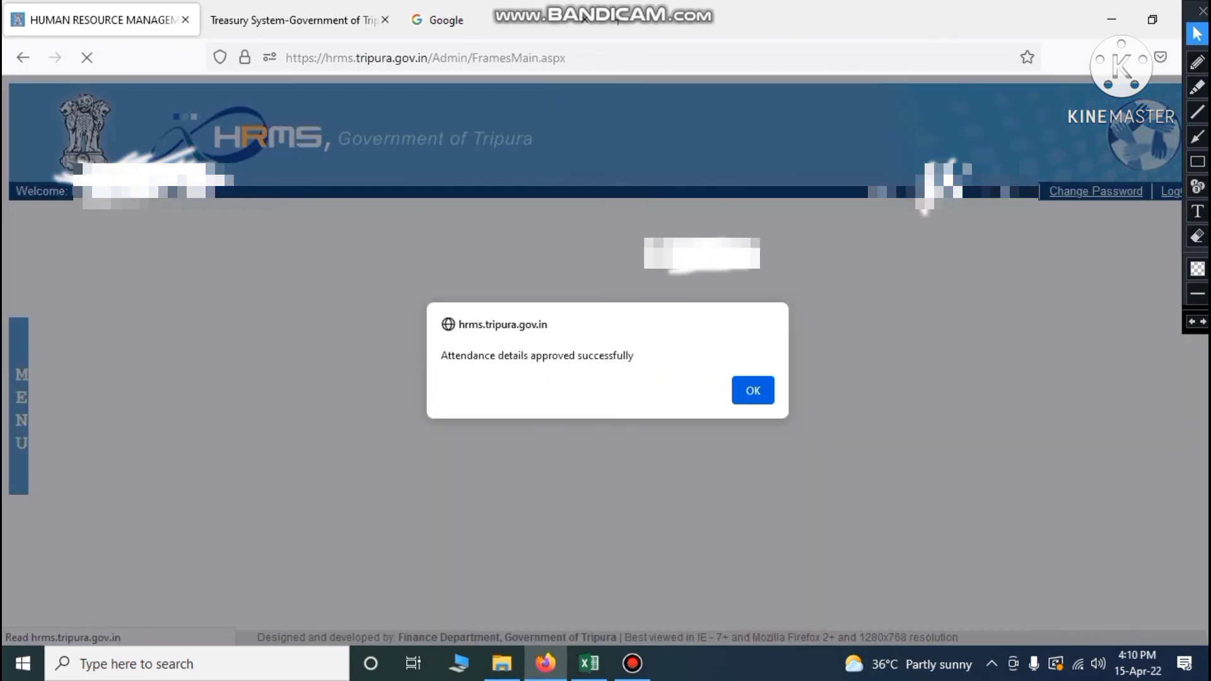
left_click(748, 397)
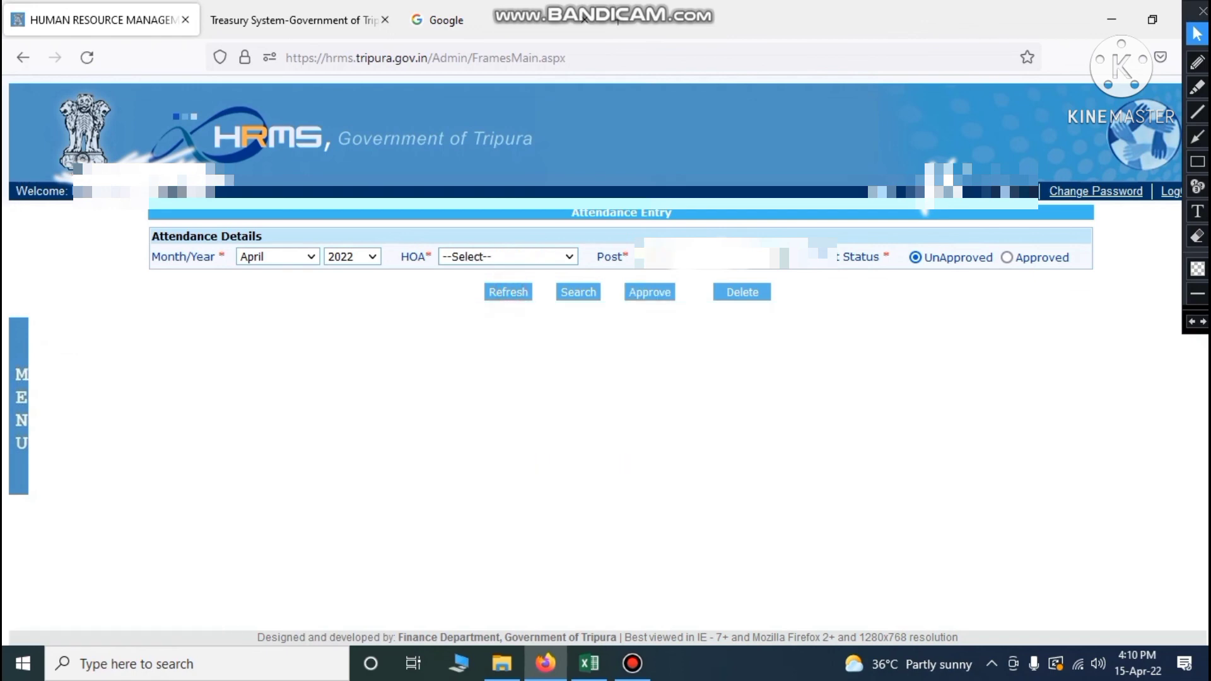
left_click(565, 257)
left_click(514, 303)
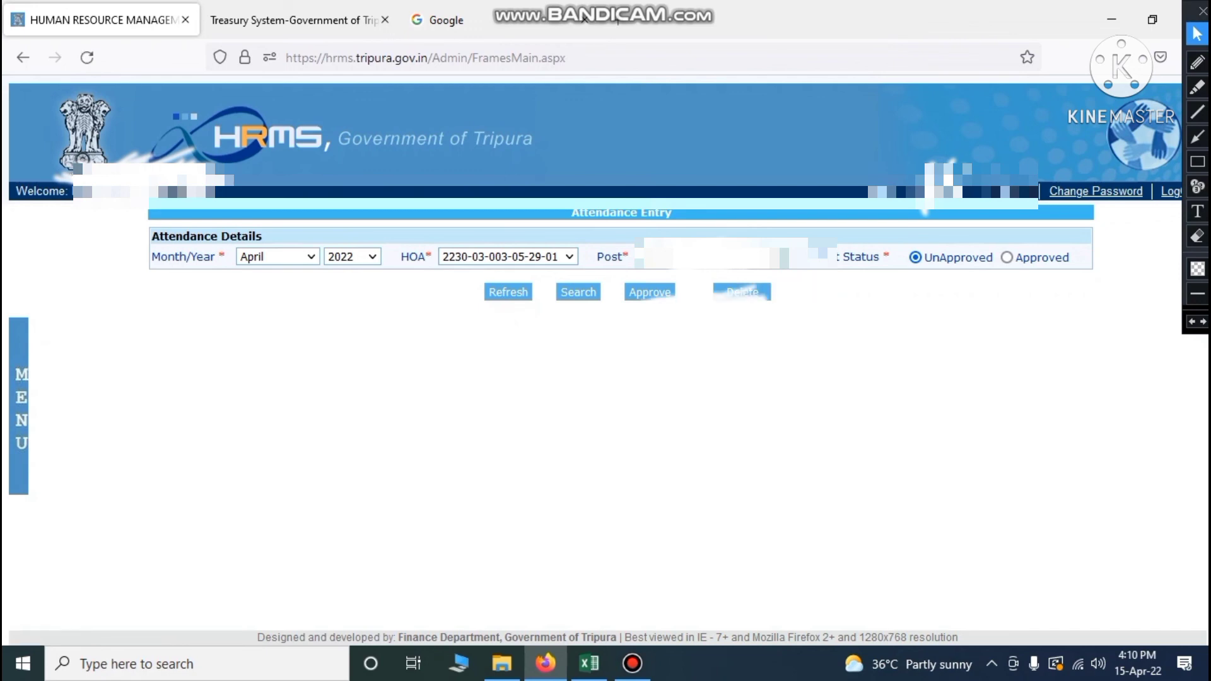
left_click(752, 257)
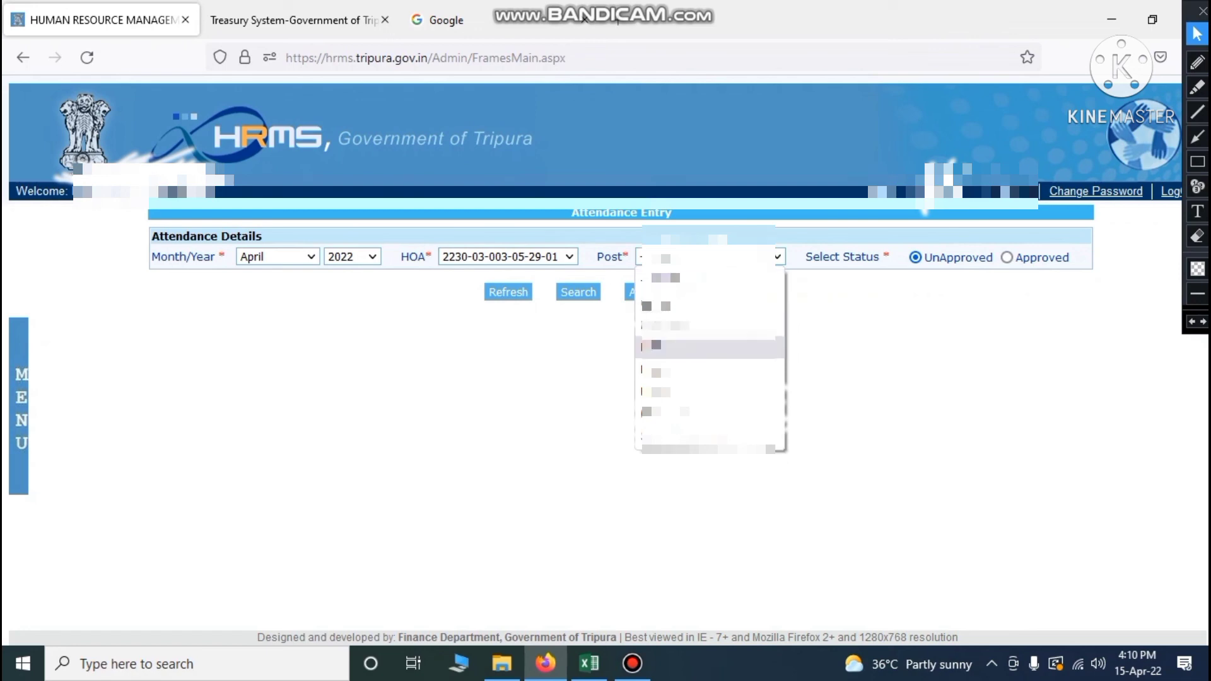
key("Return")
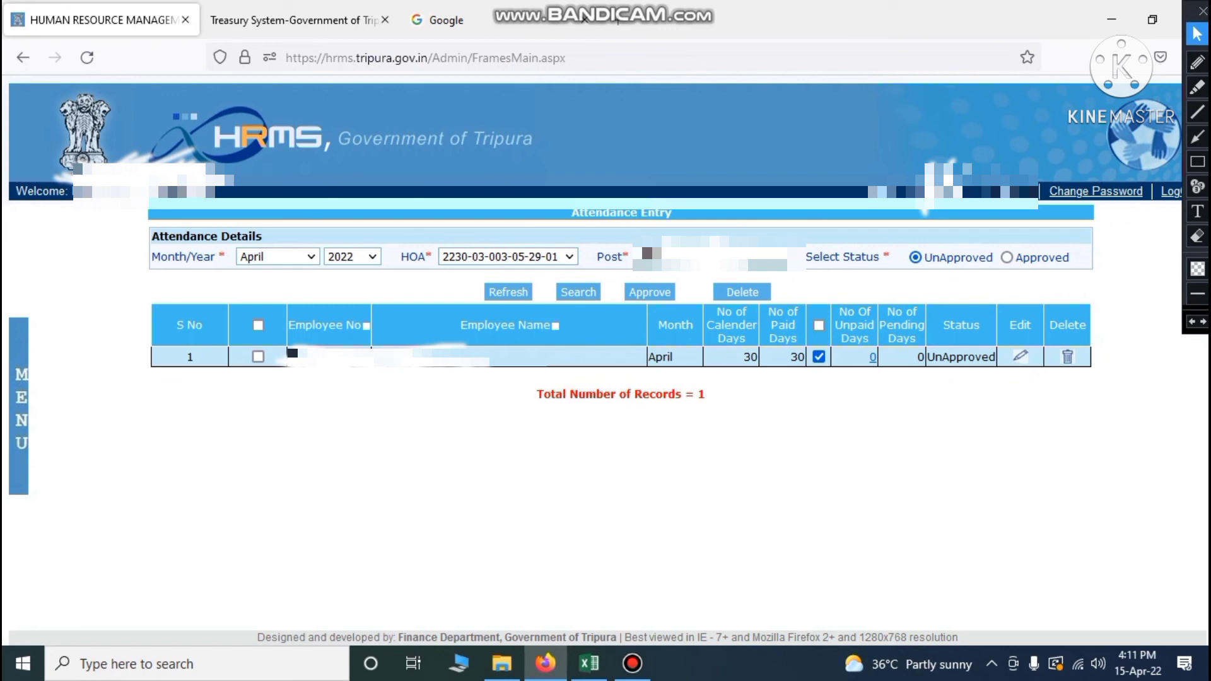
left_click(258, 325)
left_click(656, 291)
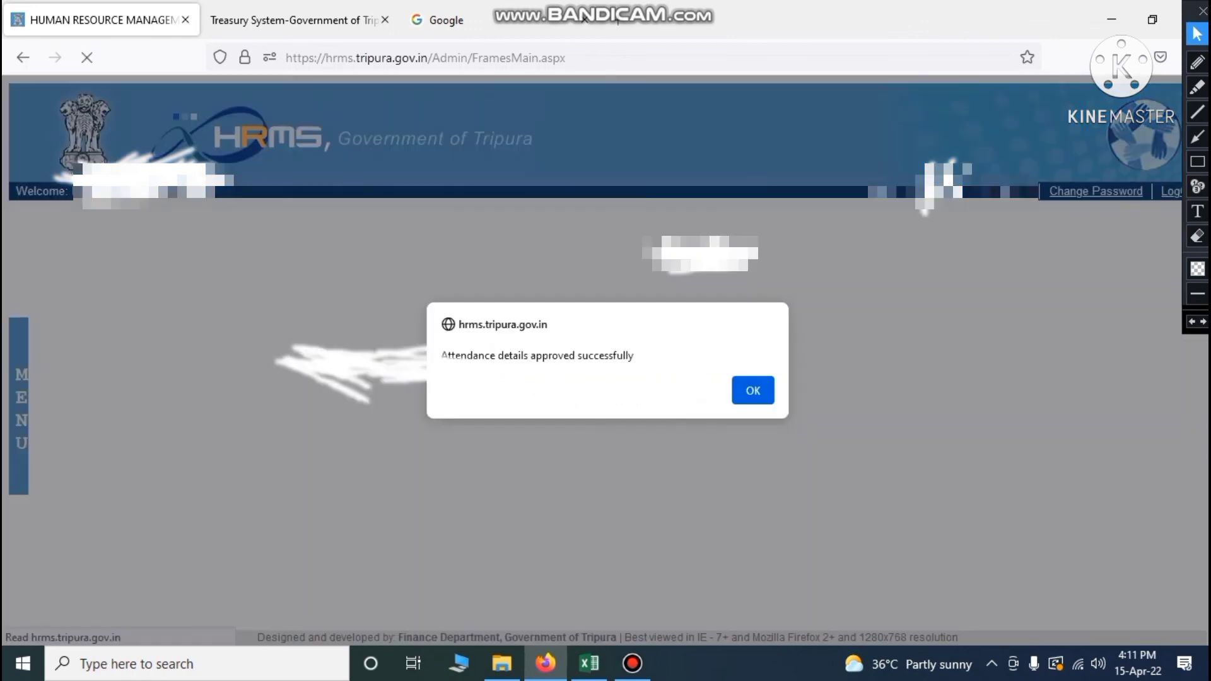
left_click(751, 389)
Search and approve another post's single April attendance record
left_click(766, 257)
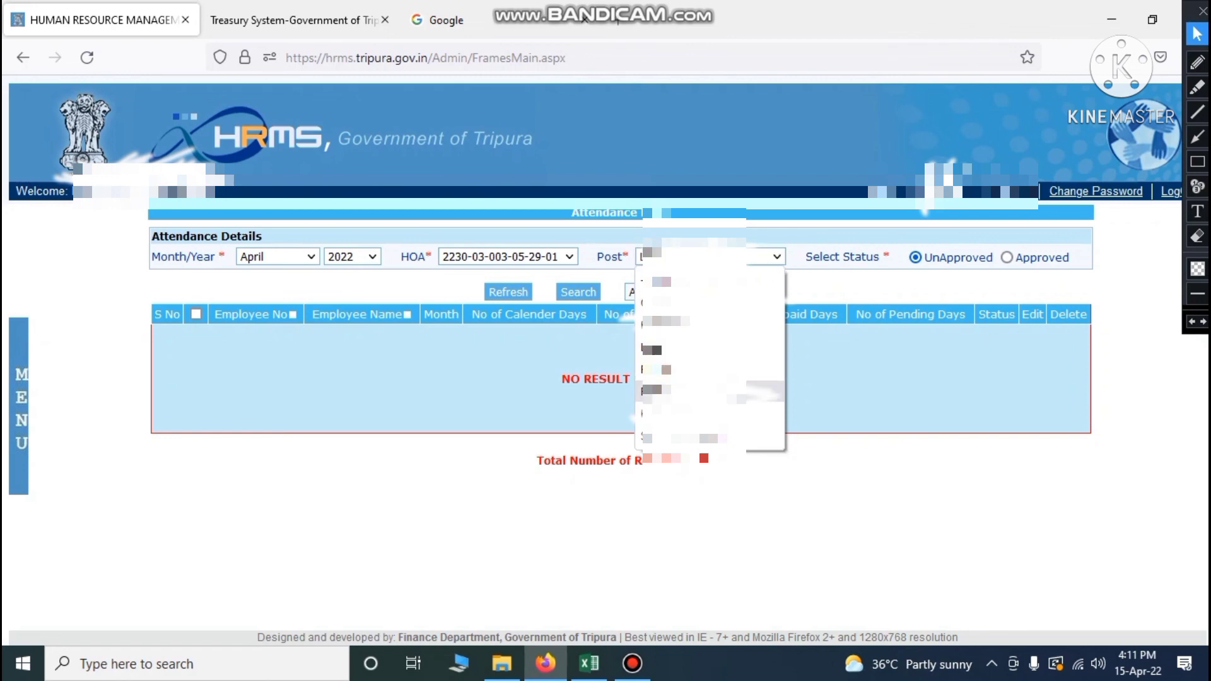
left_click(653, 389)
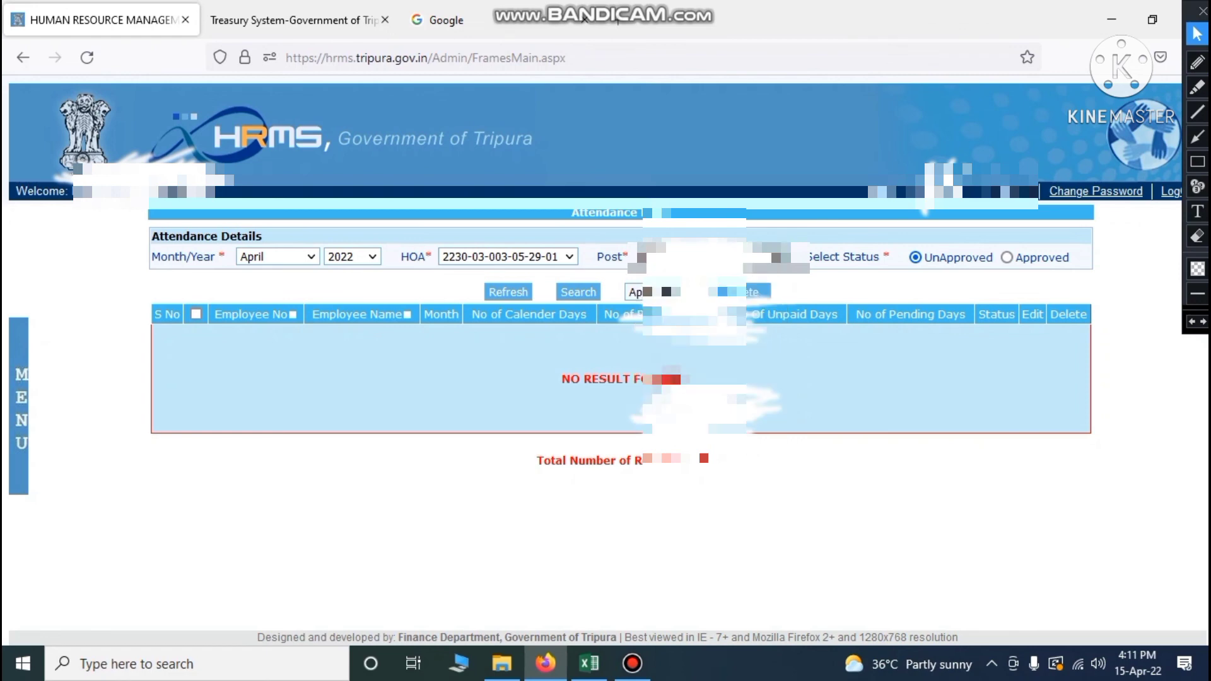
left_click(579, 291)
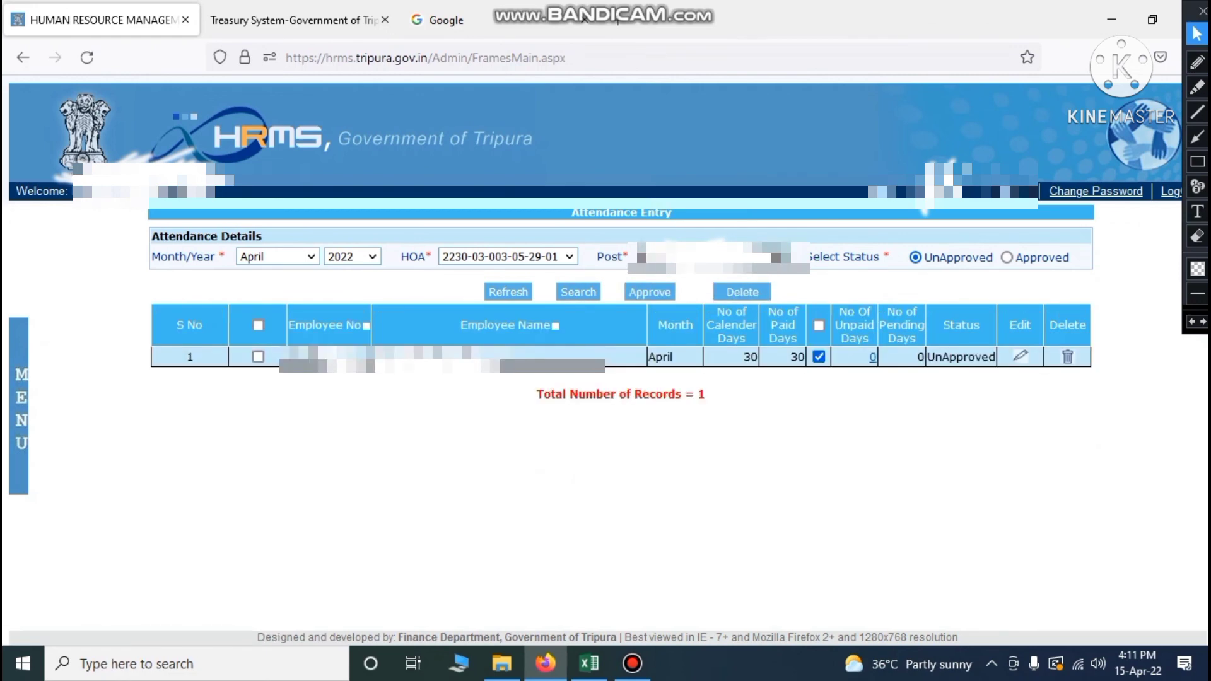
left_click(258, 326)
left_click(649, 292)
left_click(753, 389)
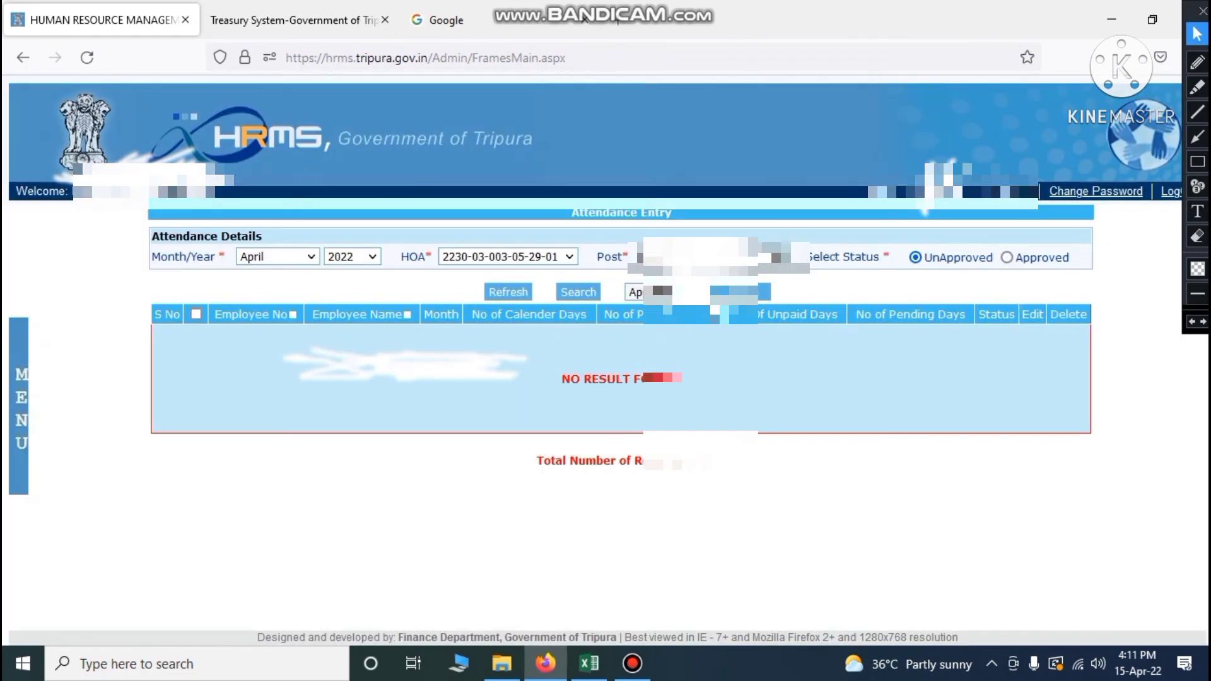
Load the last post's ten April records, select them all and approve
left_click(714, 256)
left_click(701, 436)
left_click(579, 292)
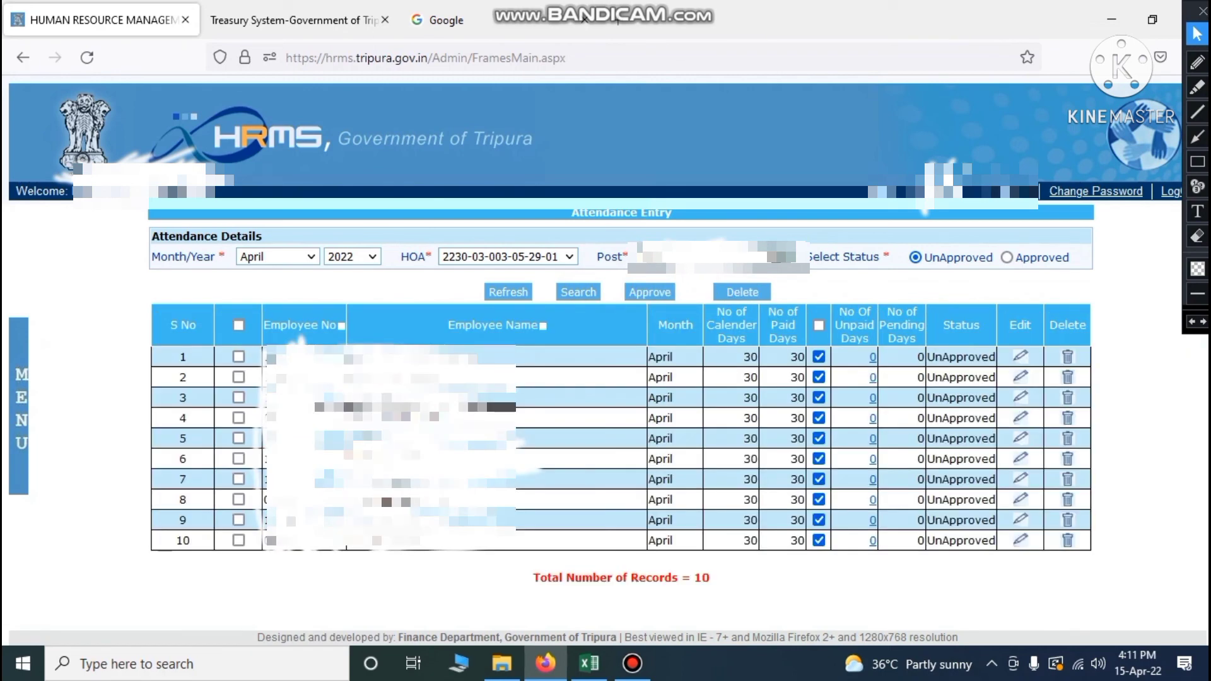
left_click(238, 326)
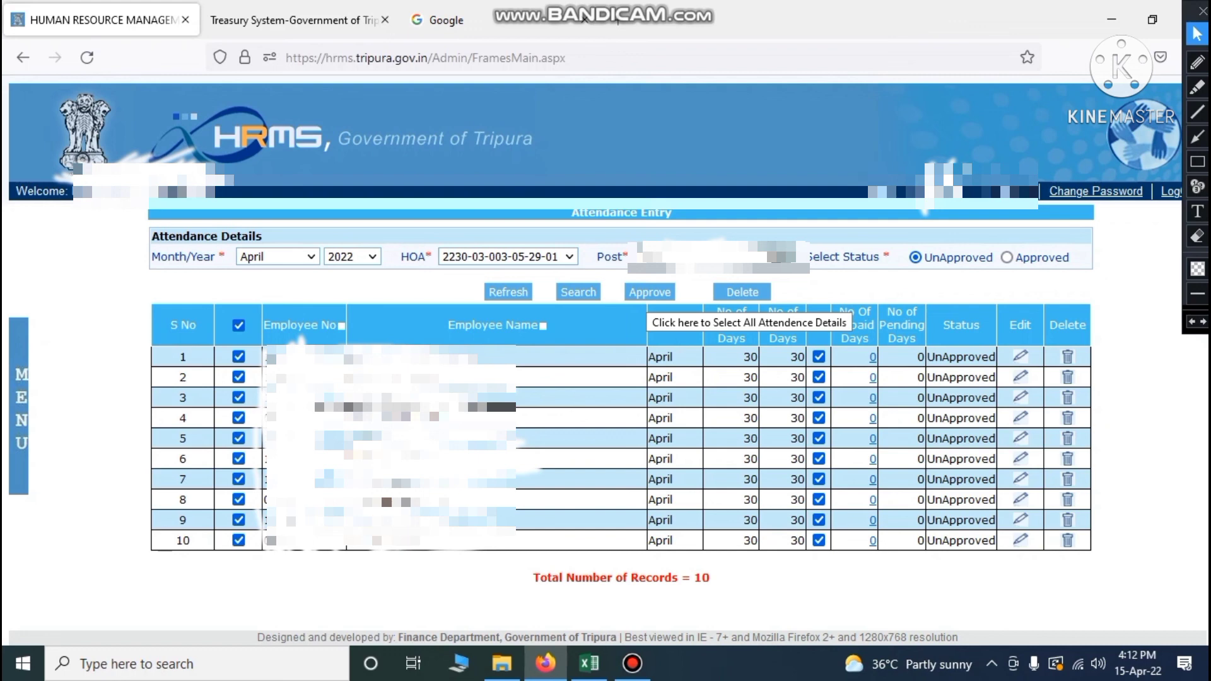
left_click(648, 293)
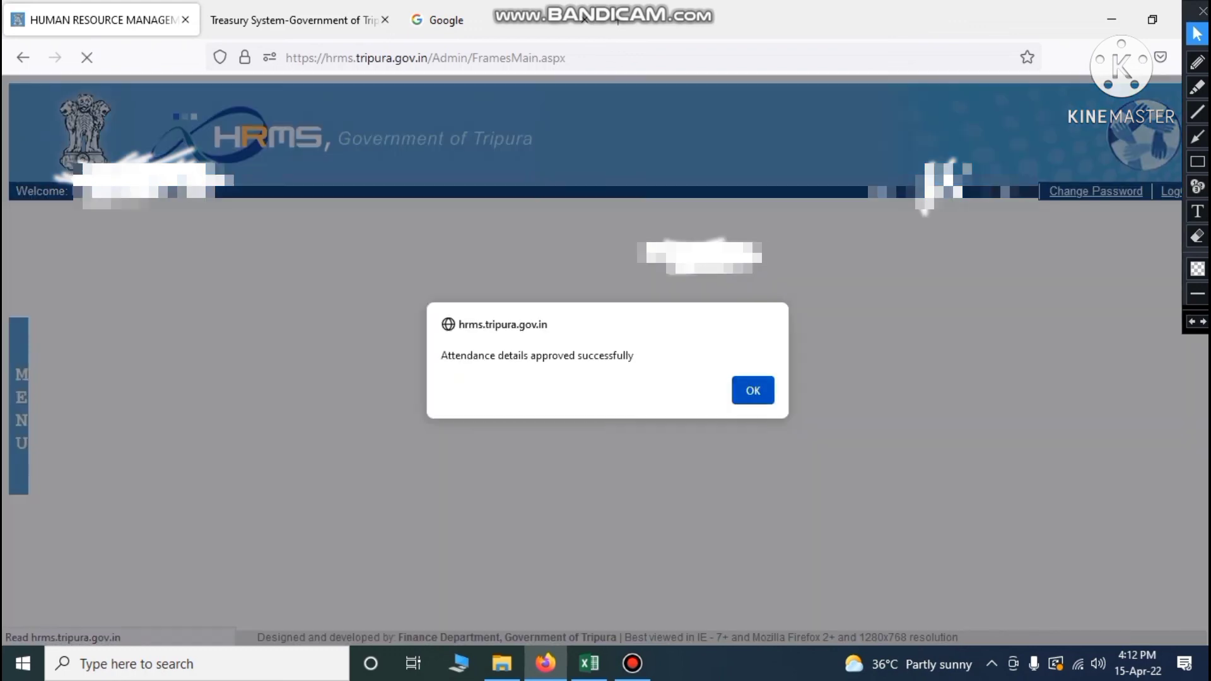
key("Return")
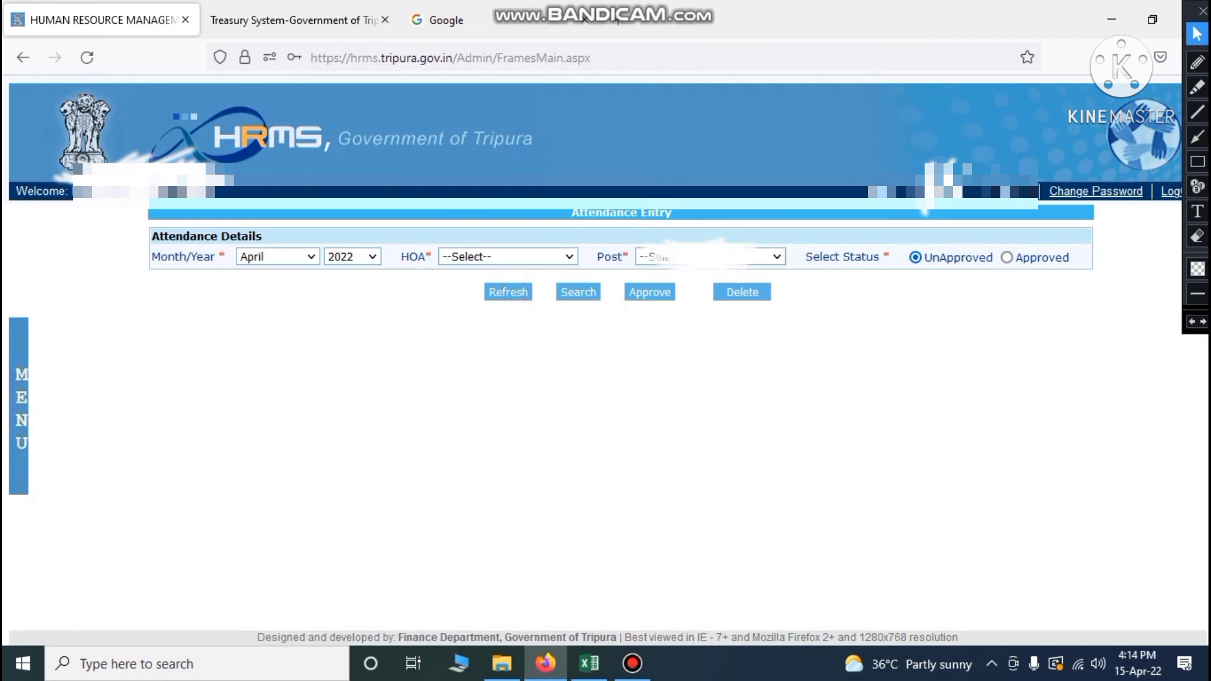
left_click(530, 257)
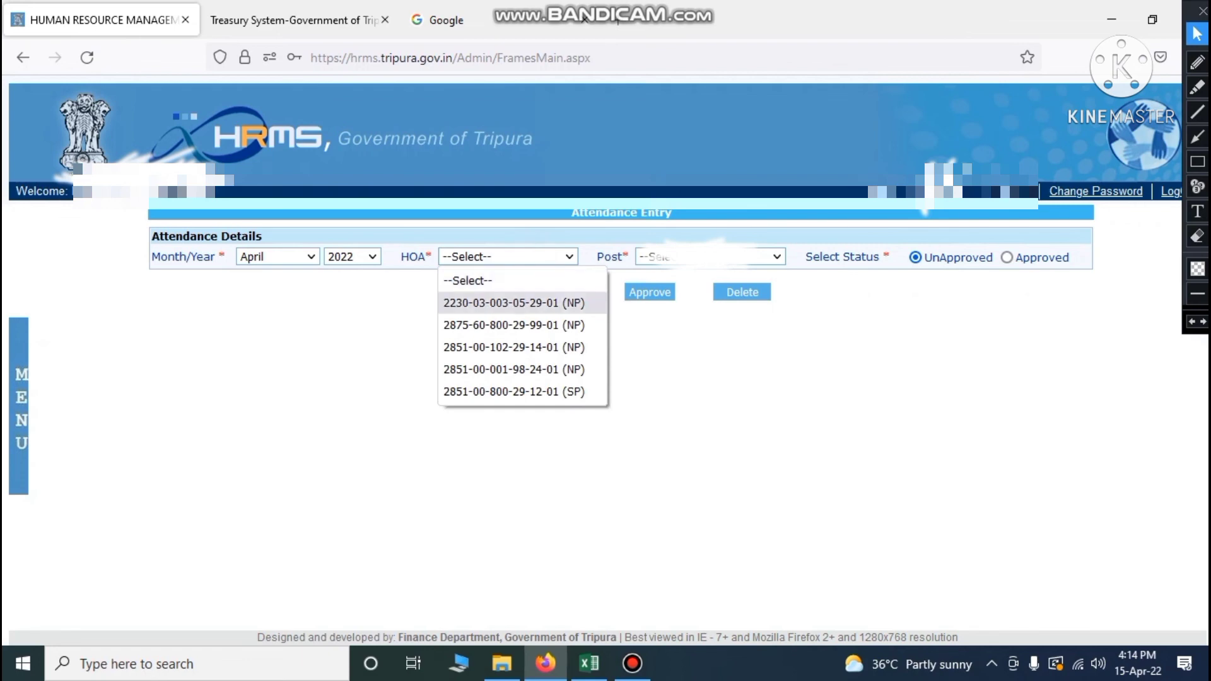
left_click(489, 303)
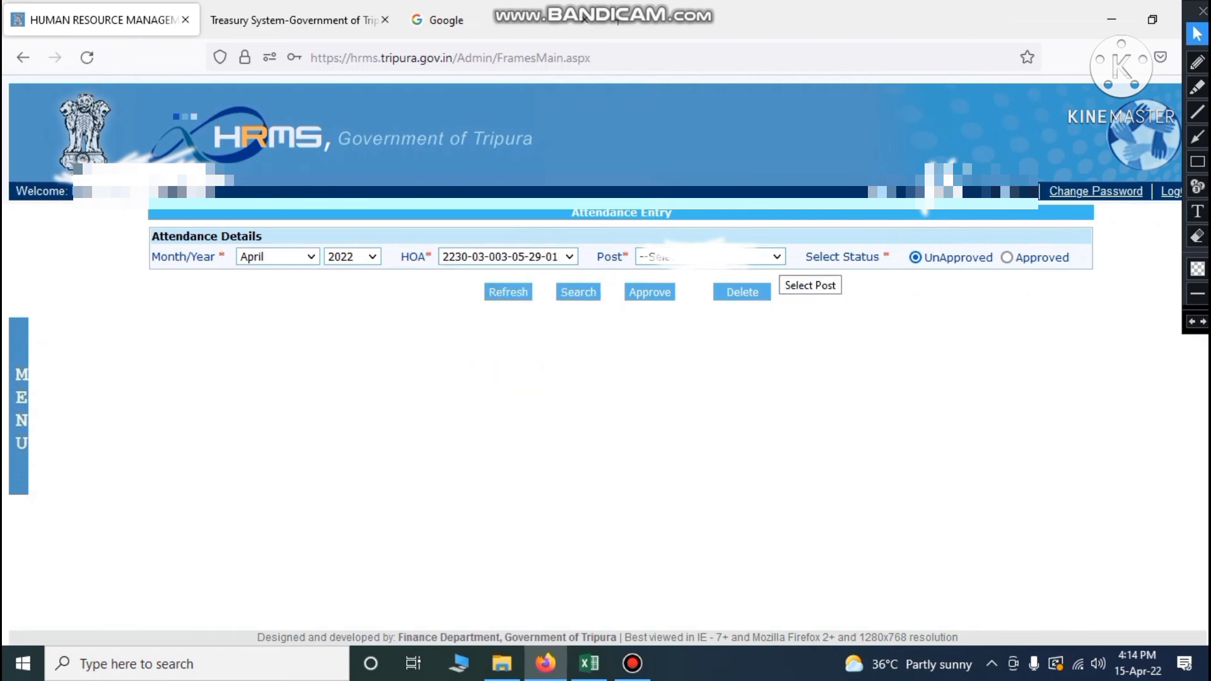
left_click(777, 257)
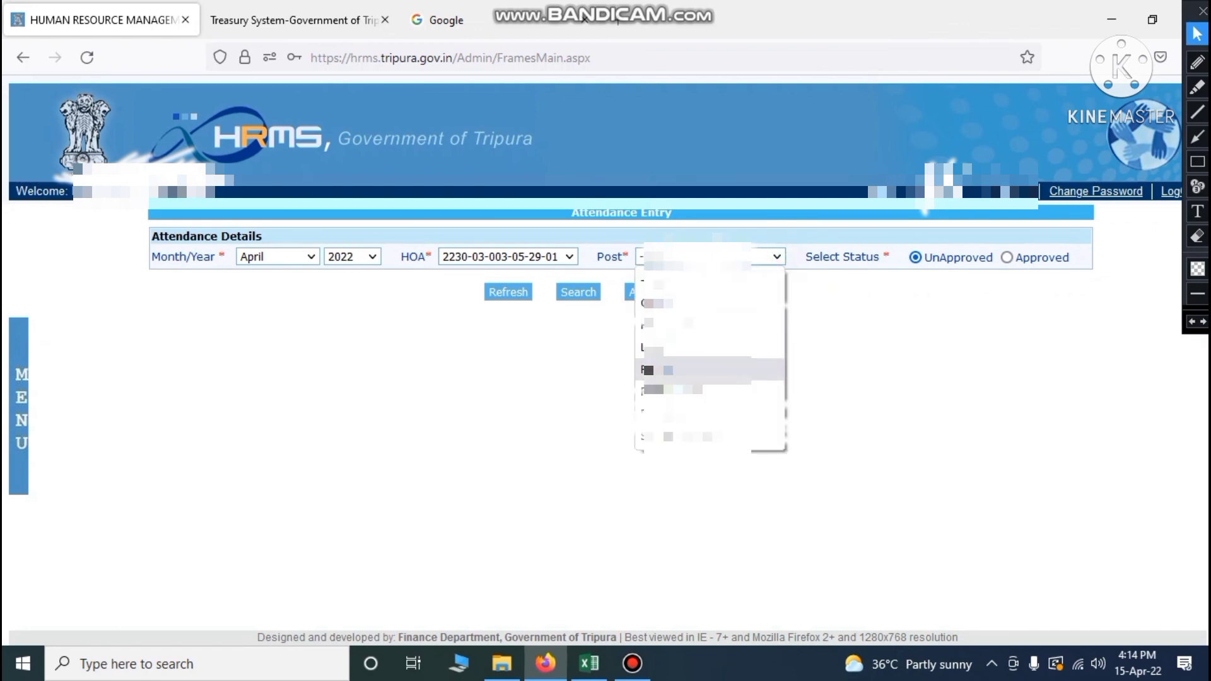
left_click(688, 370)
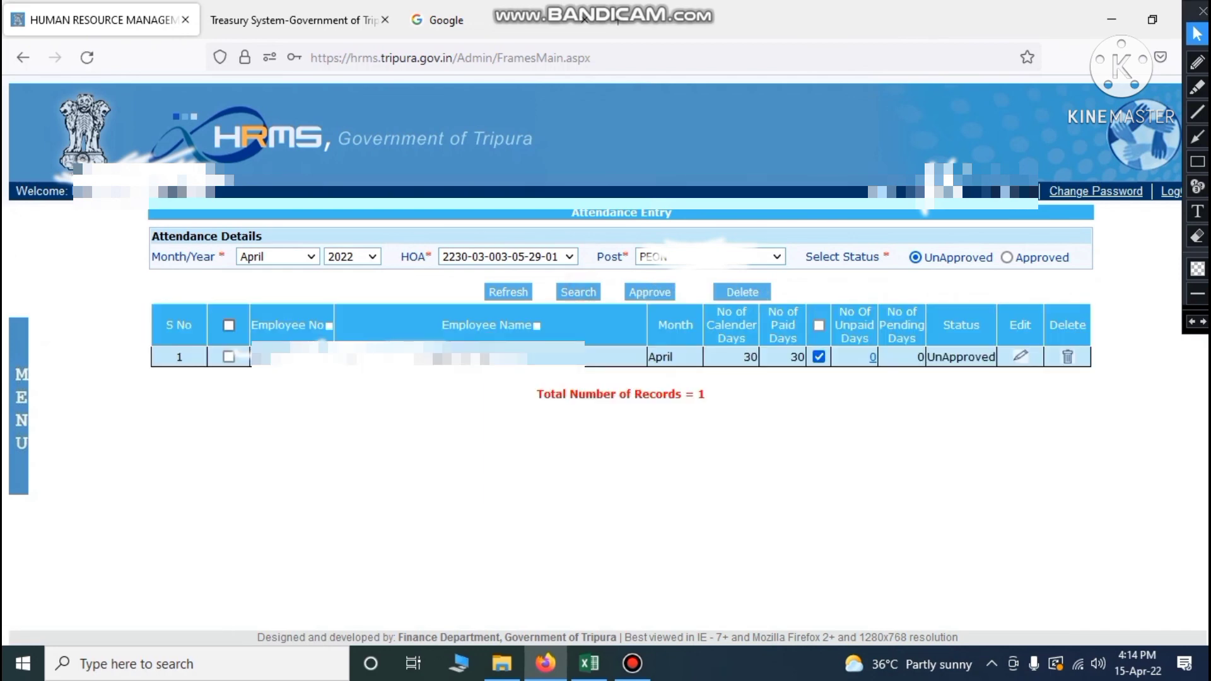
left_click(229, 325)
left_click(649, 293)
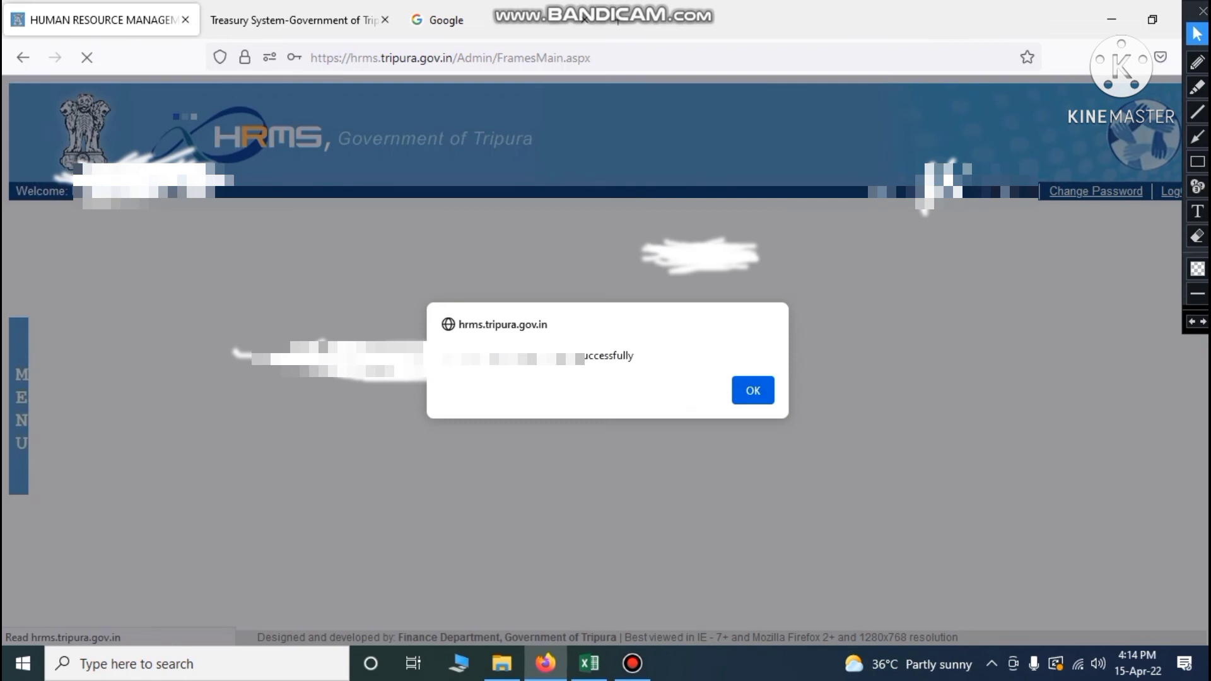
left_click(754, 391)
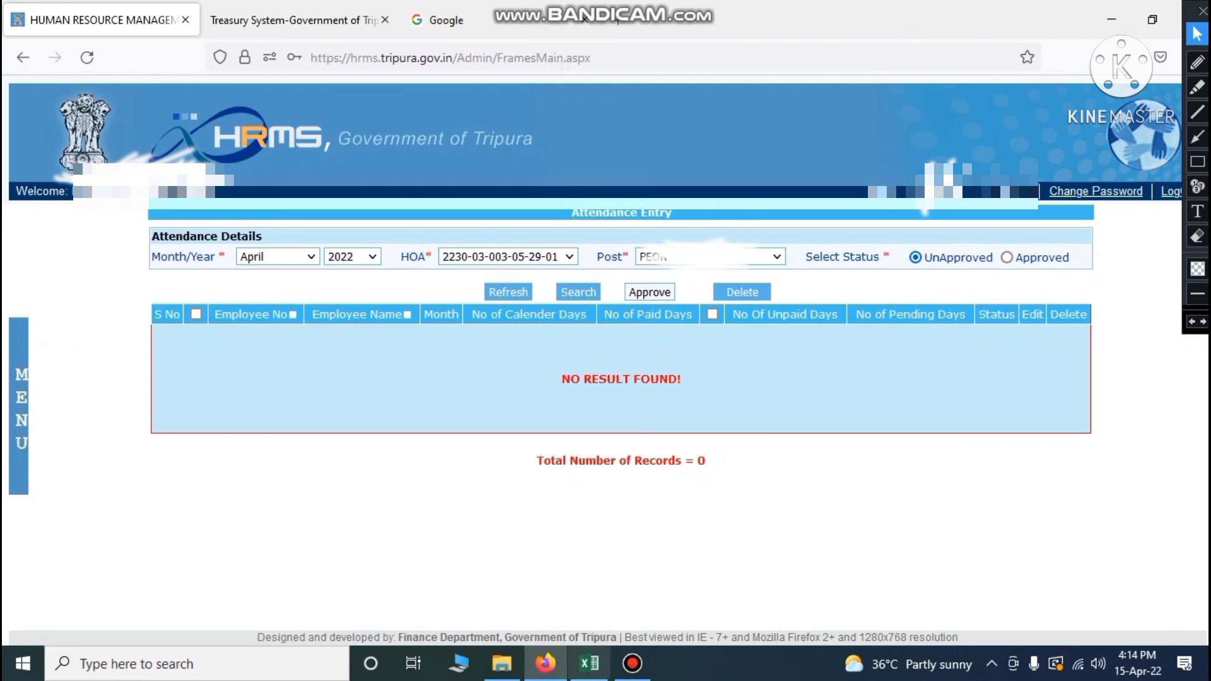
left_click(589, 663)
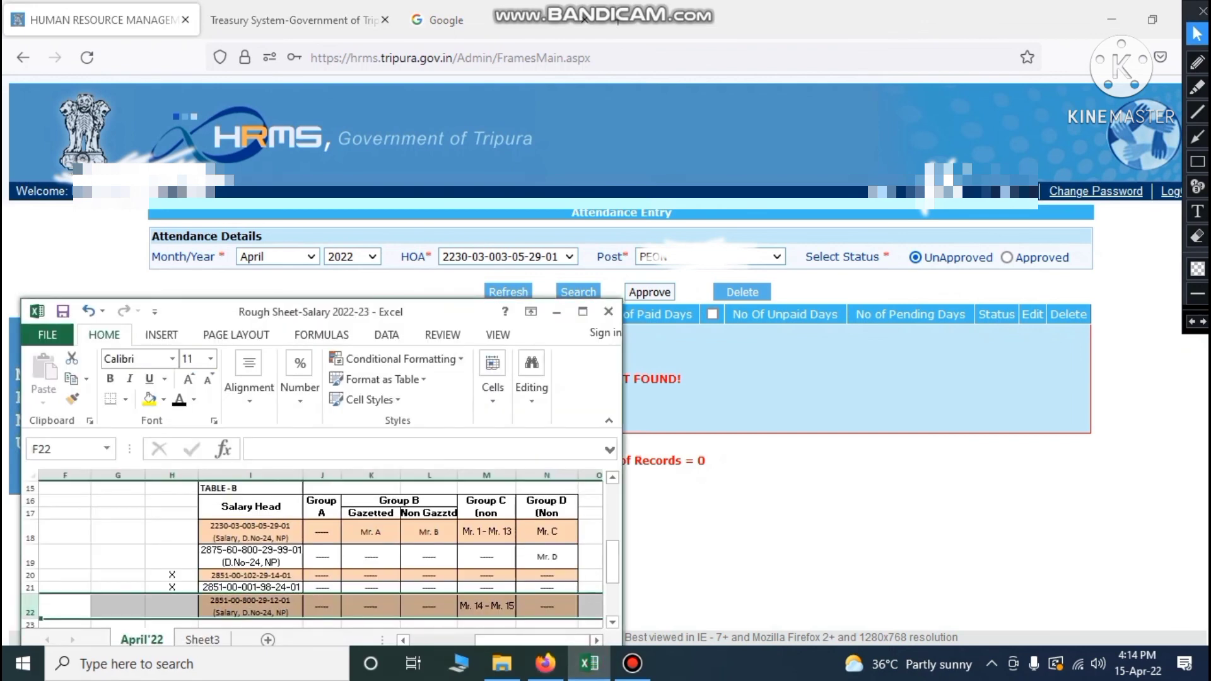
left_click(524, 535)
left_click(547, 557)
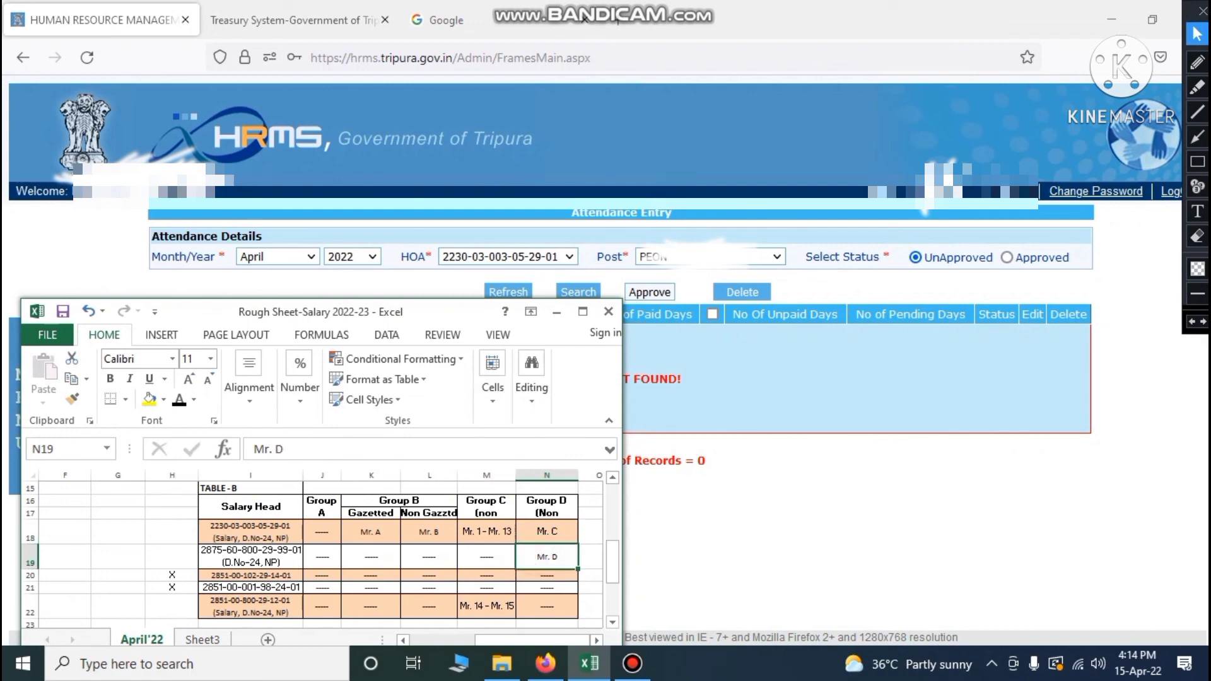
left_click(518, 293)
left_click(521, 255)
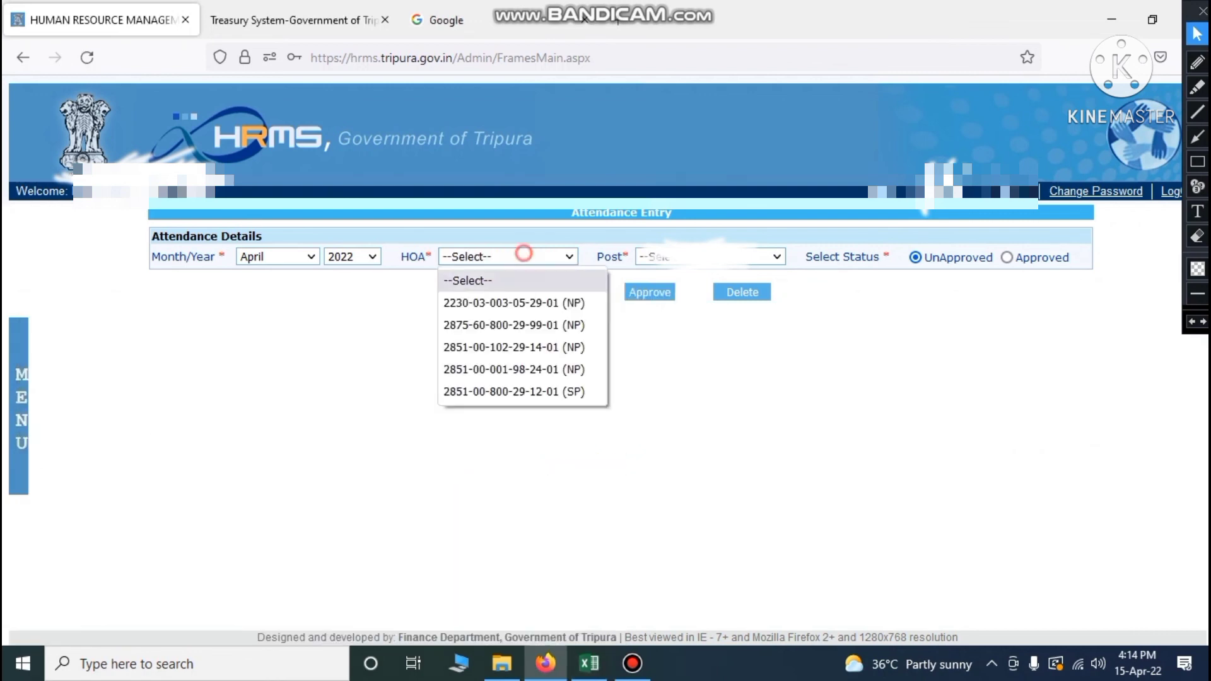
left_click(494, 319)
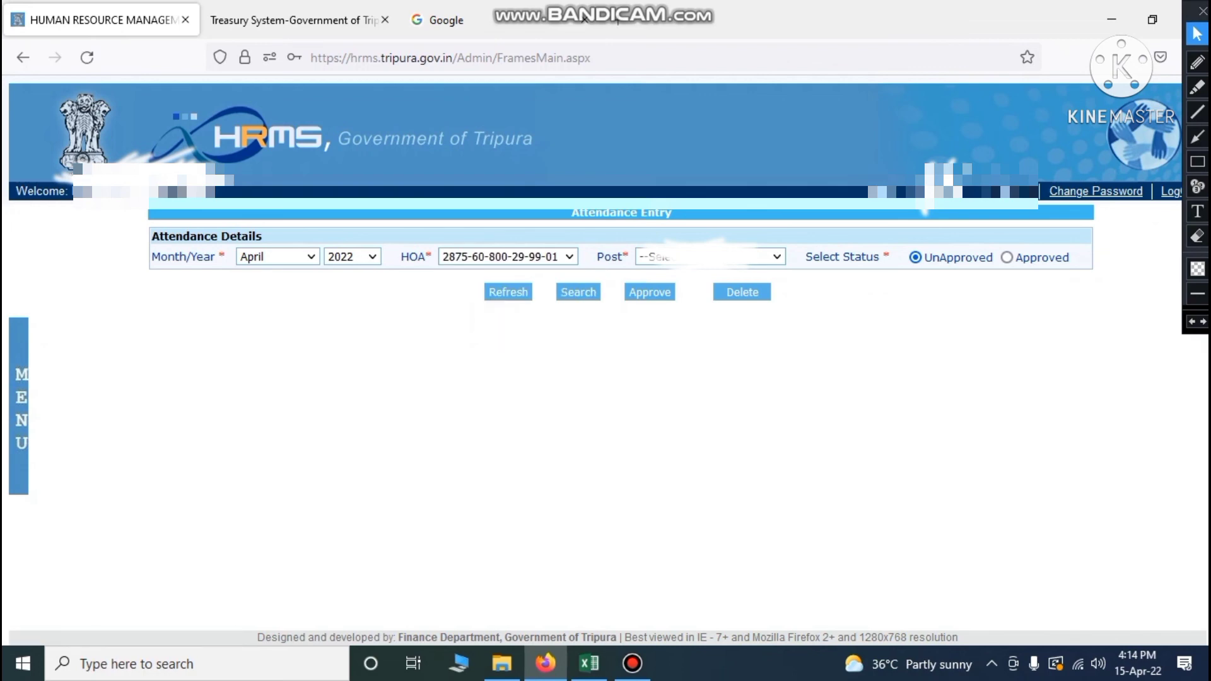
left_click(590, 663)
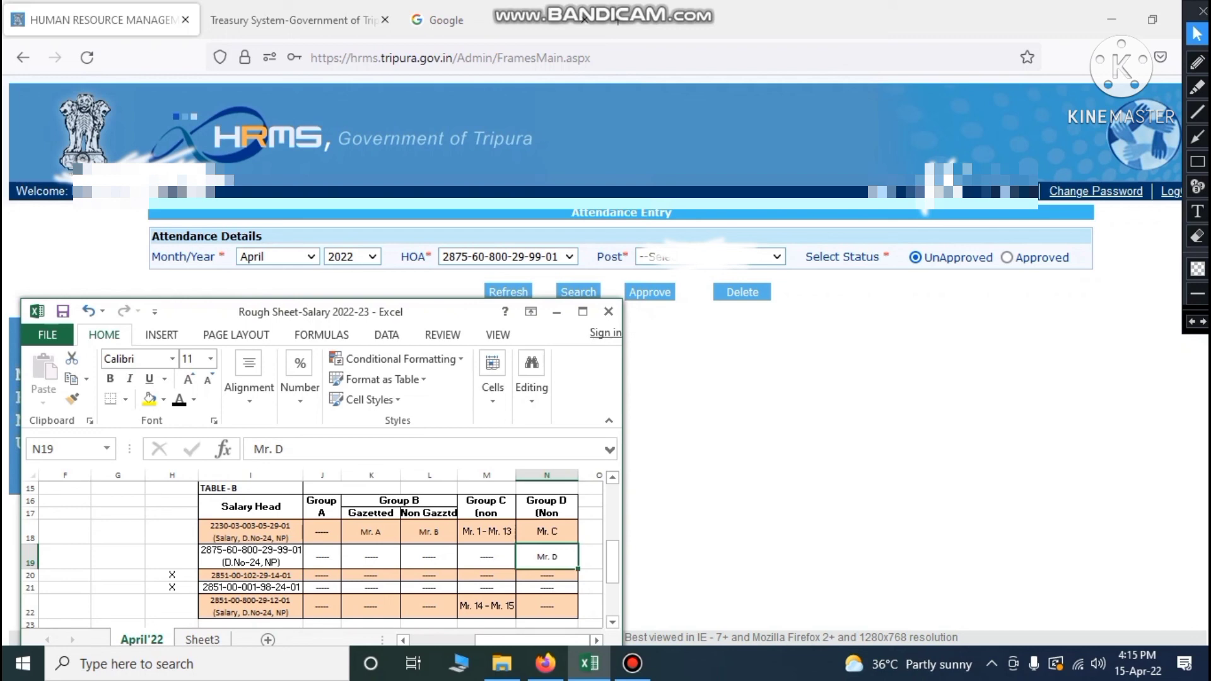
Approve all unapproved April 2022 attendance records for the PEON post
left_click(709, 256)
left_click(702, 302)
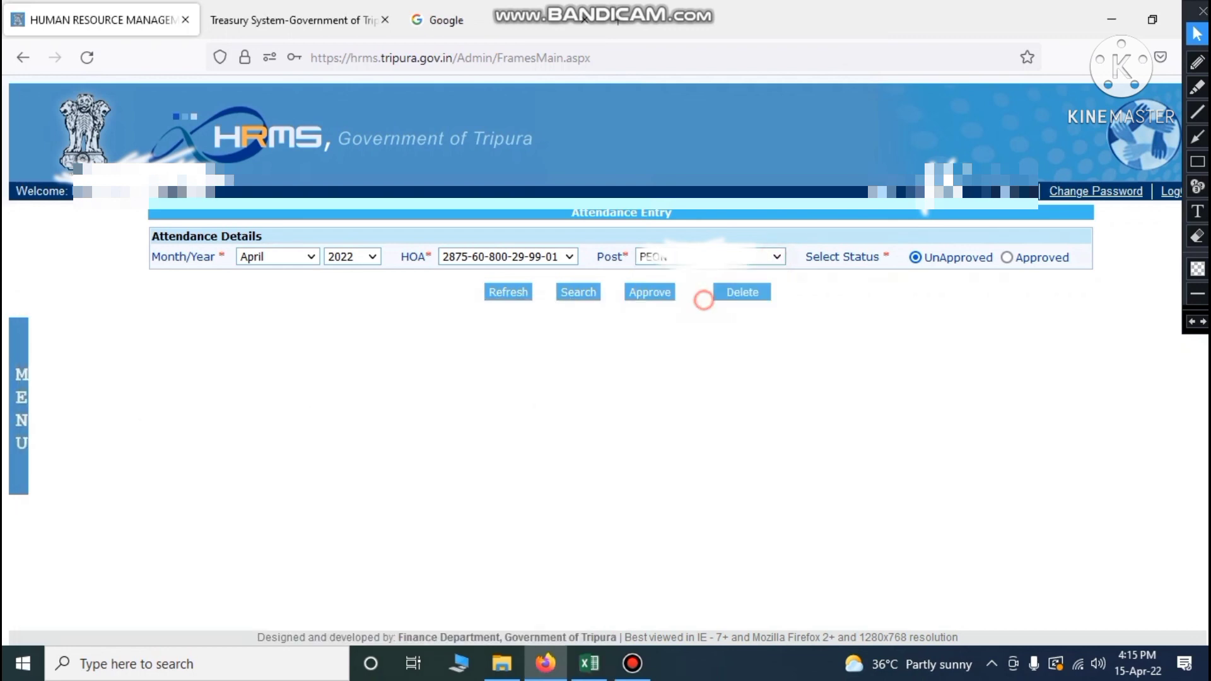
left_click(579, 292)
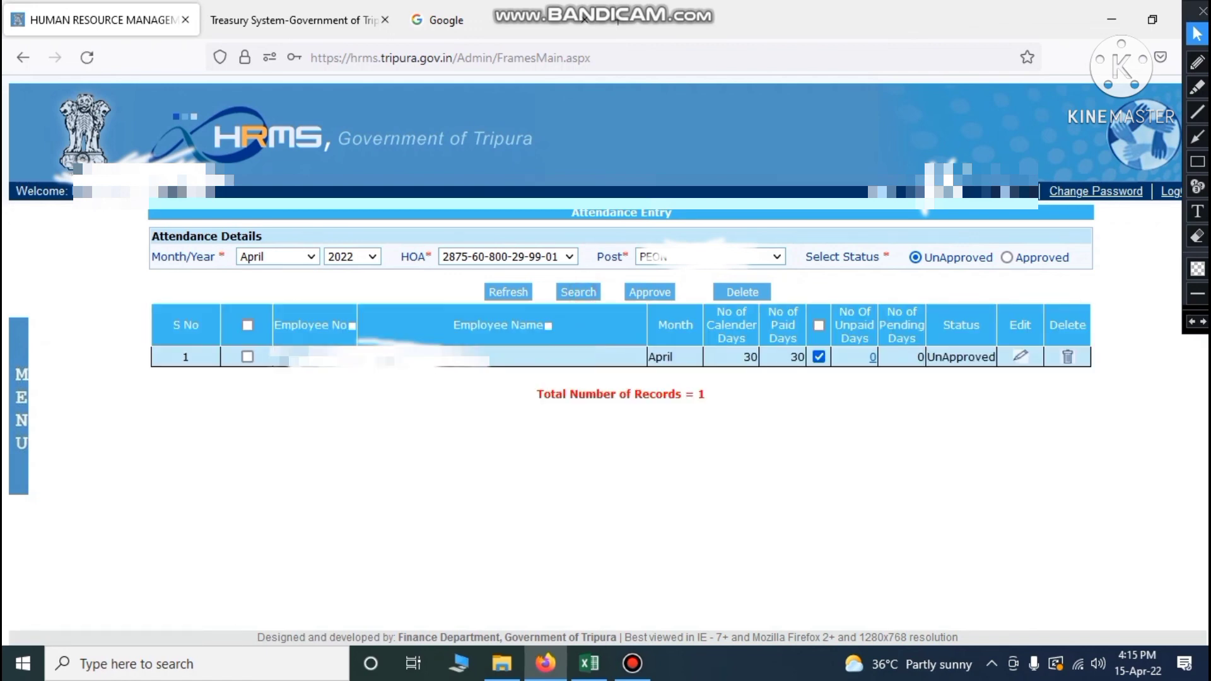
left_click(247, 325)
left_click(639, 292)
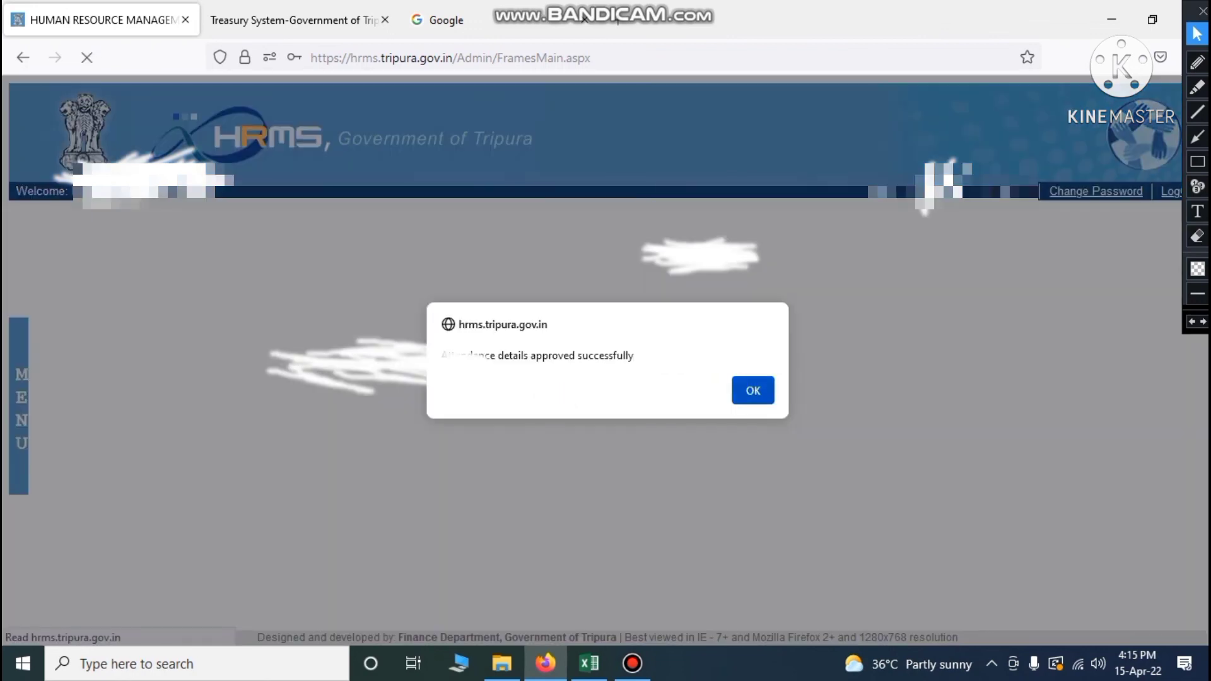
key("Return")
left_click(590, 663)
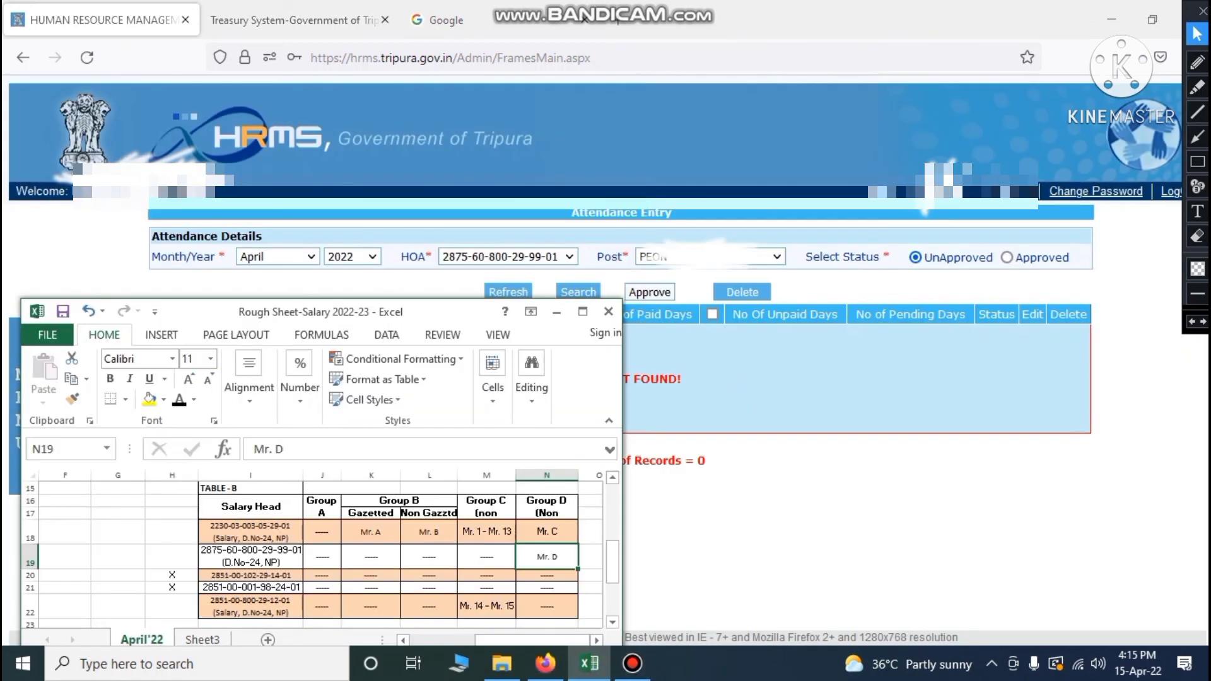
left_click(490, 611)
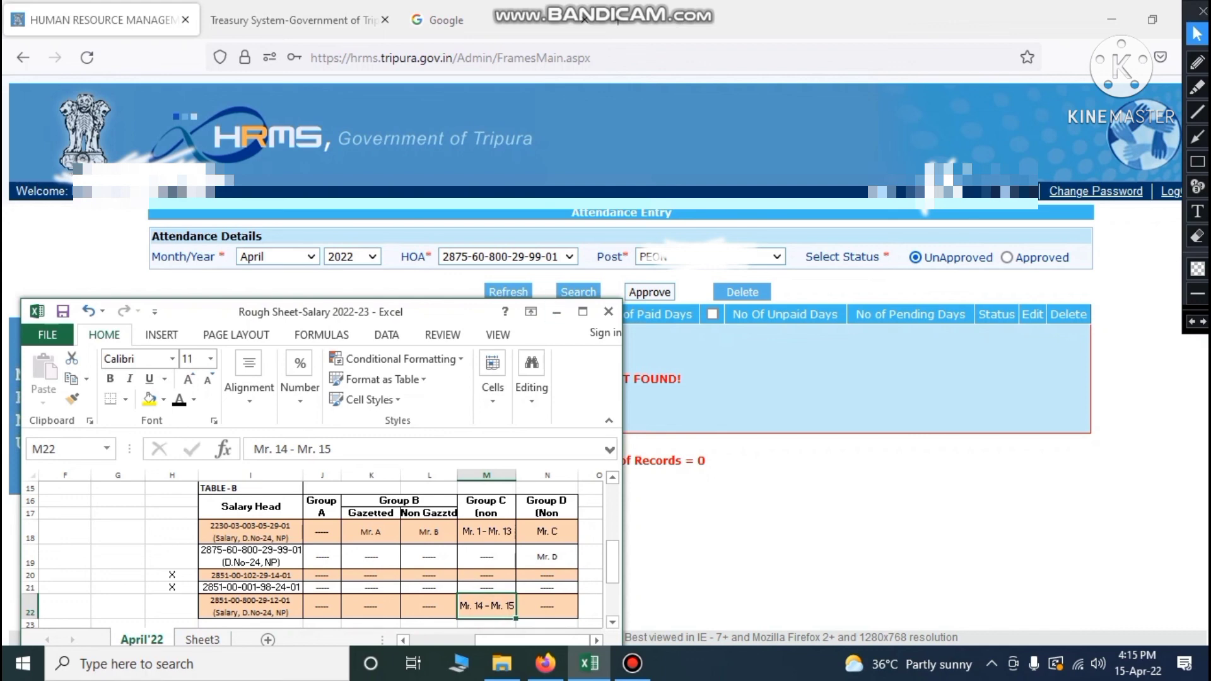
left_click(508, 292)
left_click(507, 256)
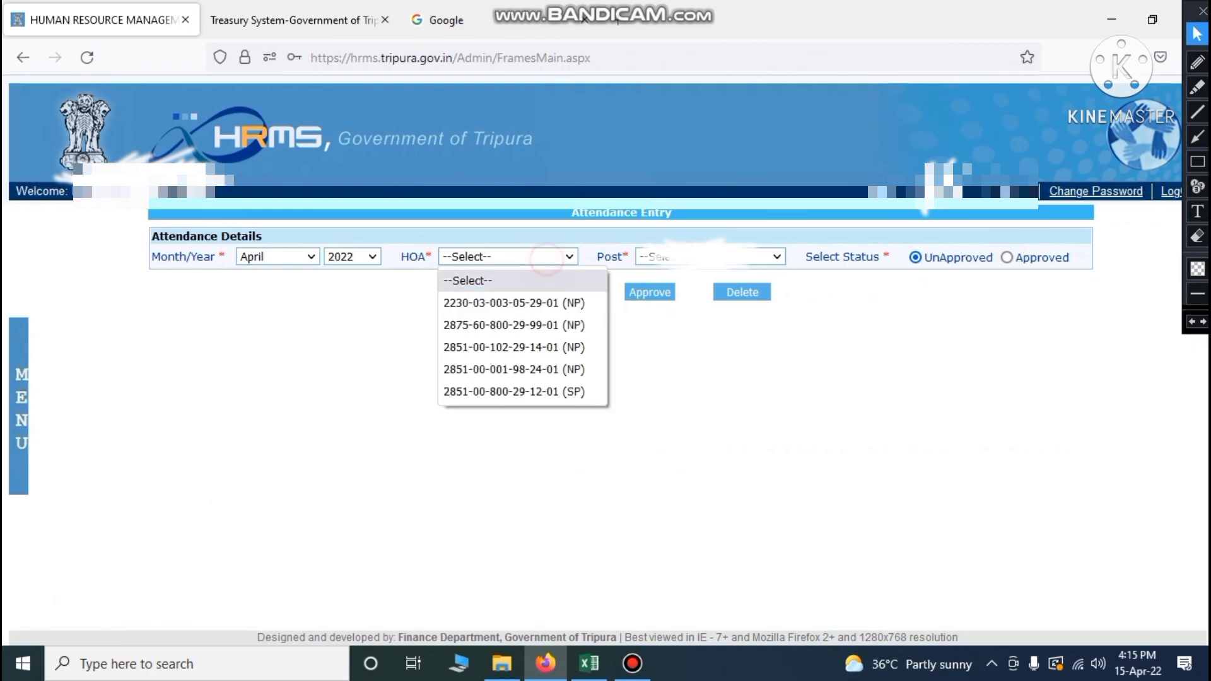
left_click(493, 394)
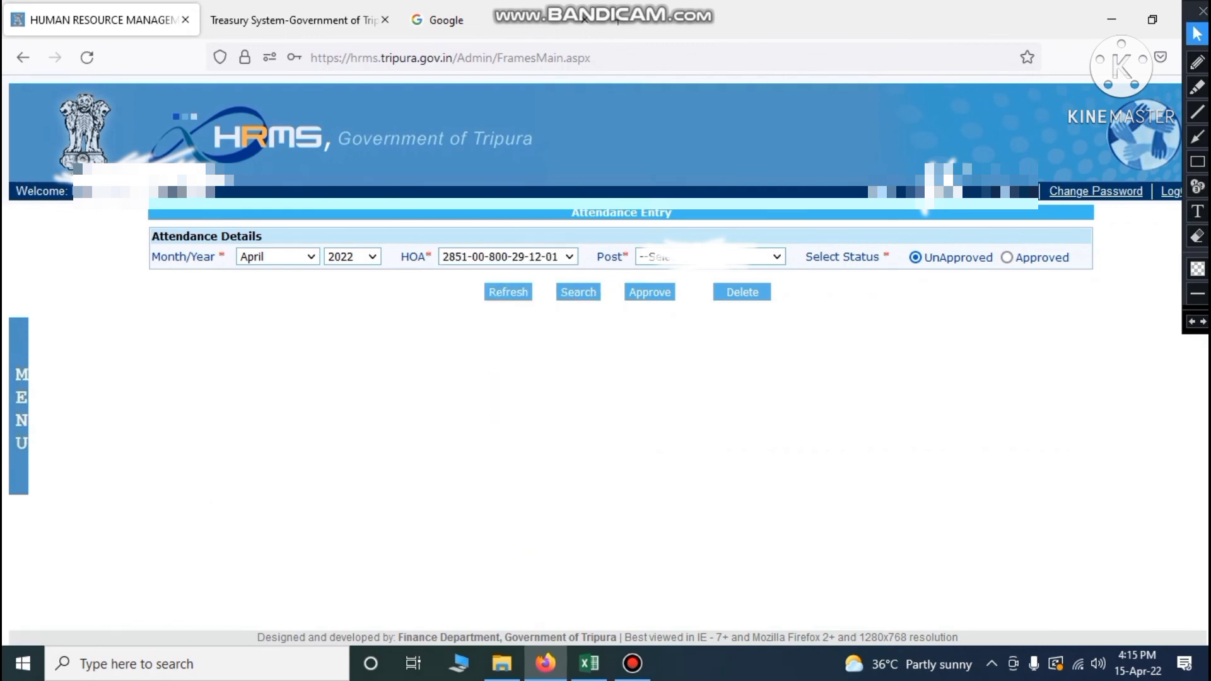
left_click(590, 664)
left_click(589, 663)
Approve all April 2022 attendance records for the first post under this head
left_click(778, 257)
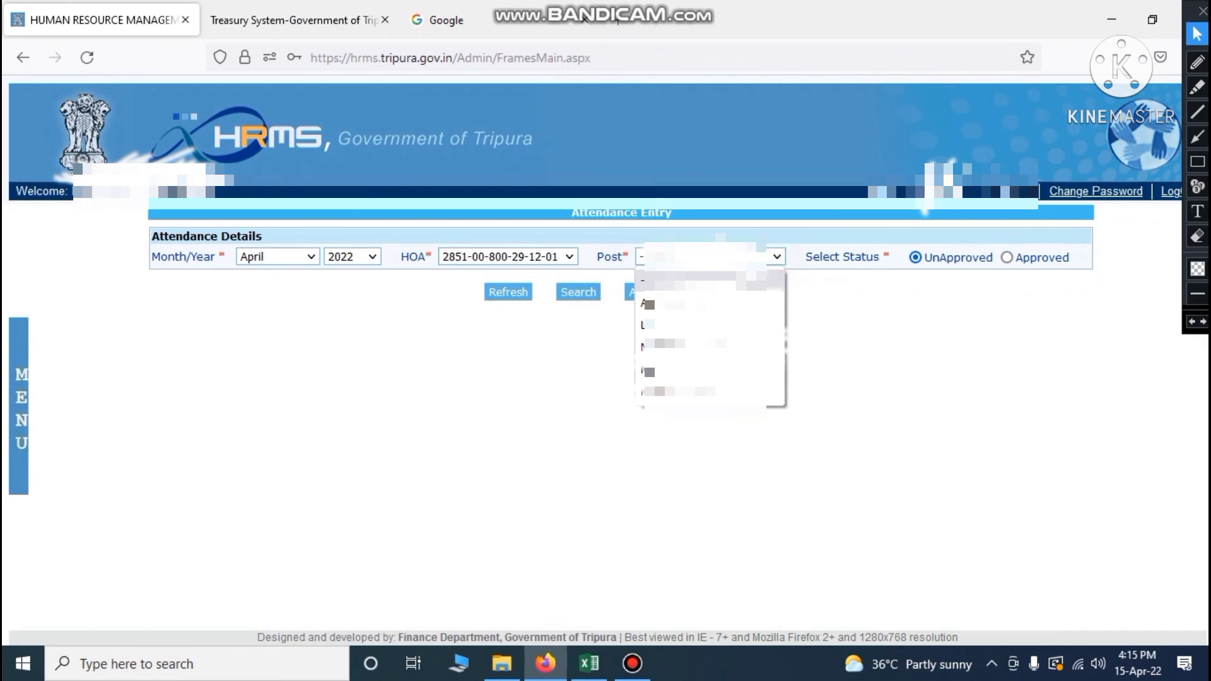
left_click(700, 309)
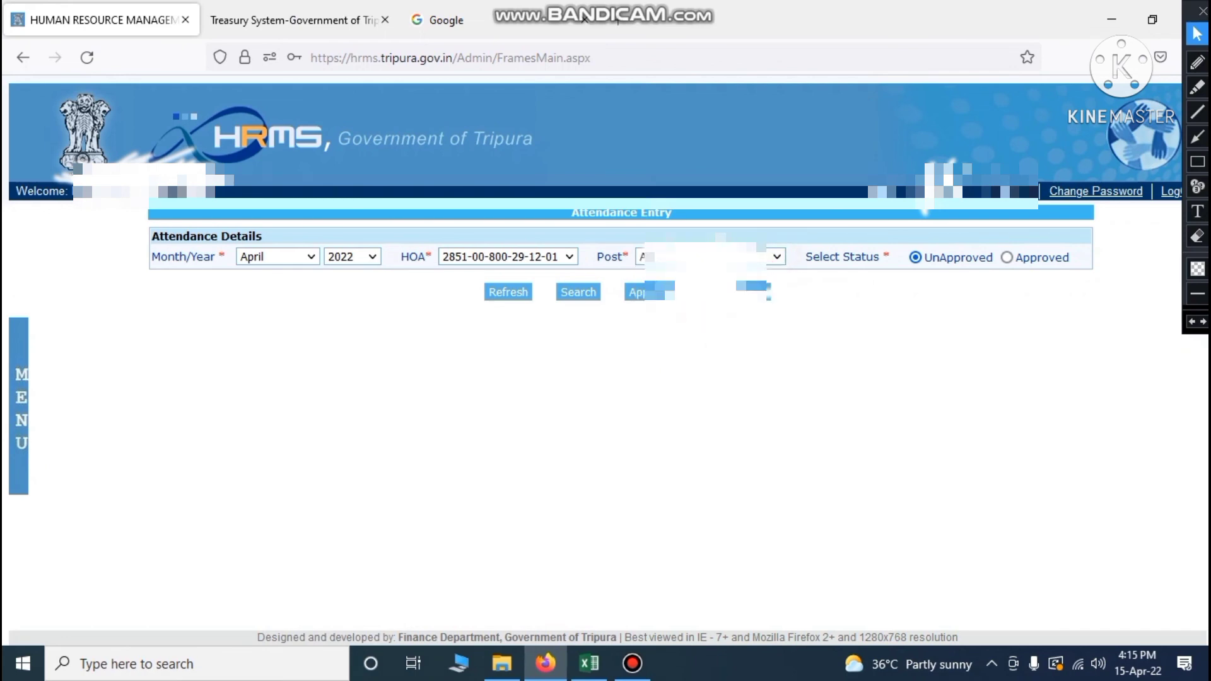
left_click(578, 292)
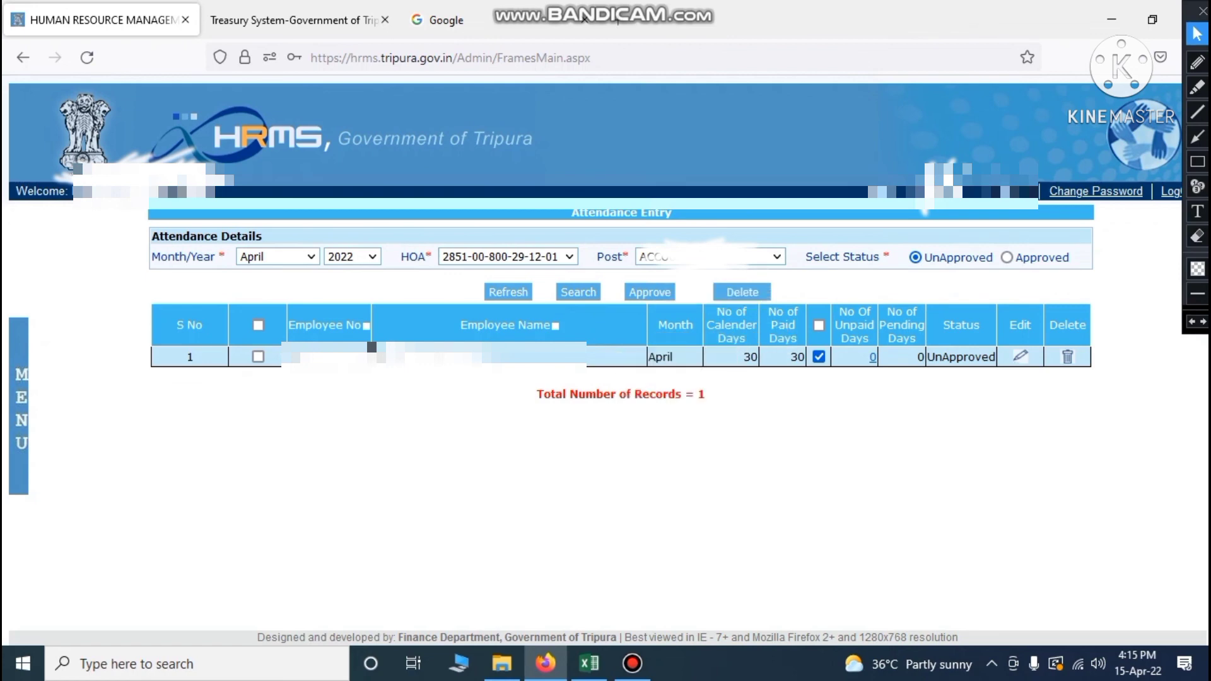
left_click(258, 325)
left_click(646, 292)
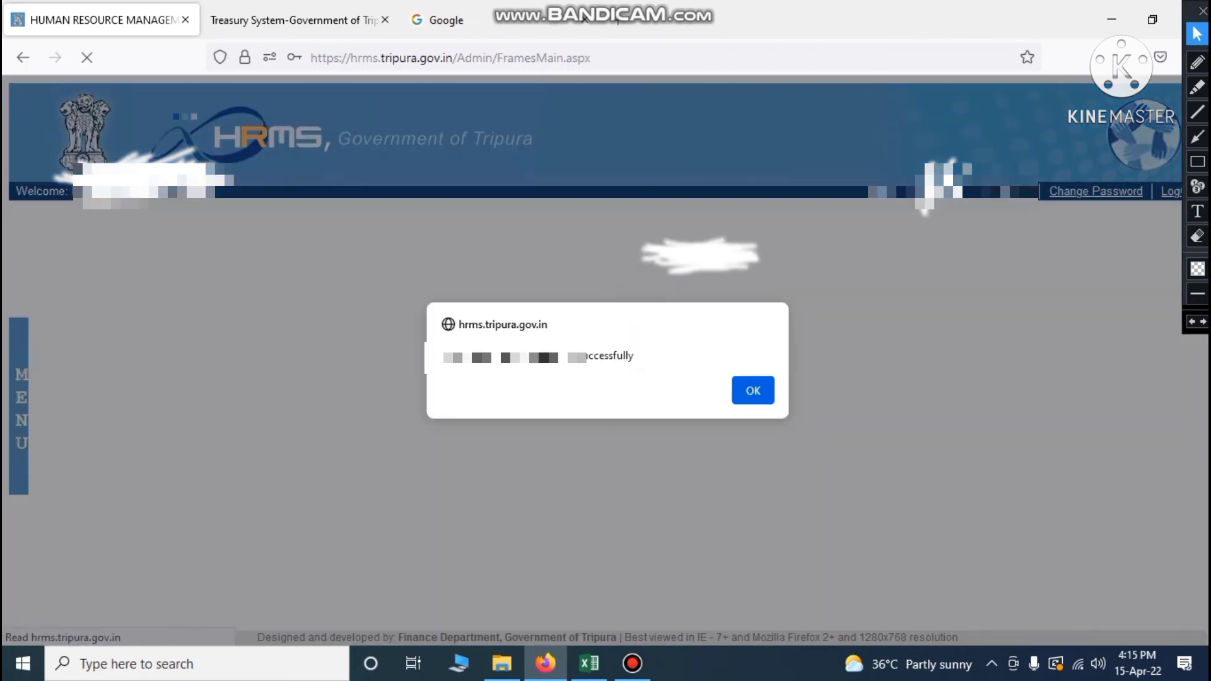
left_click(751, 389)
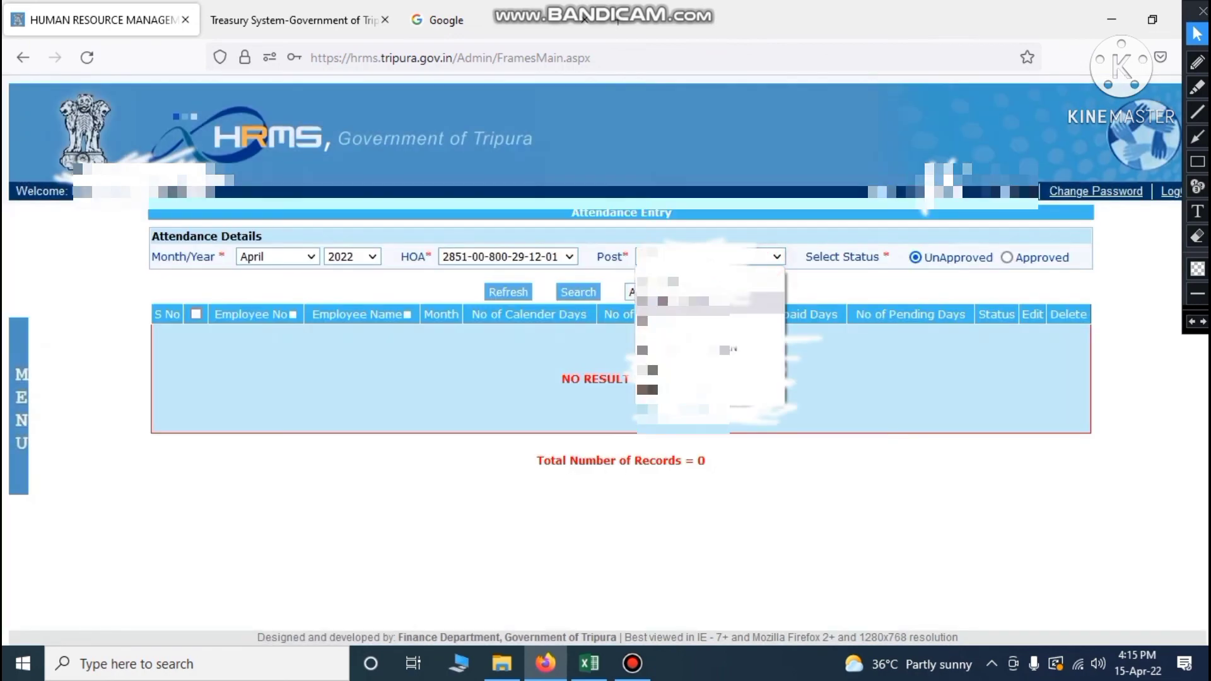
Approve the LDC post's single April 2022 attendance record as well
left_click(695, 482)
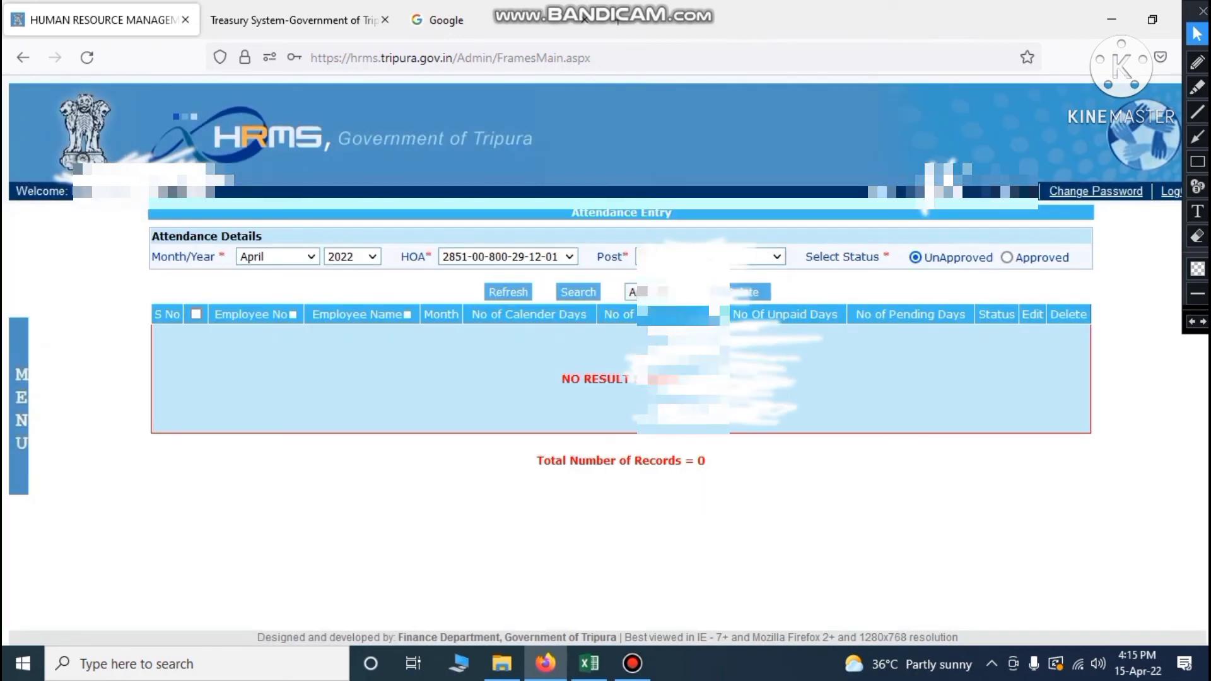
left_click(590, 663)
left_click(589, 663)
left_click(579, 292)
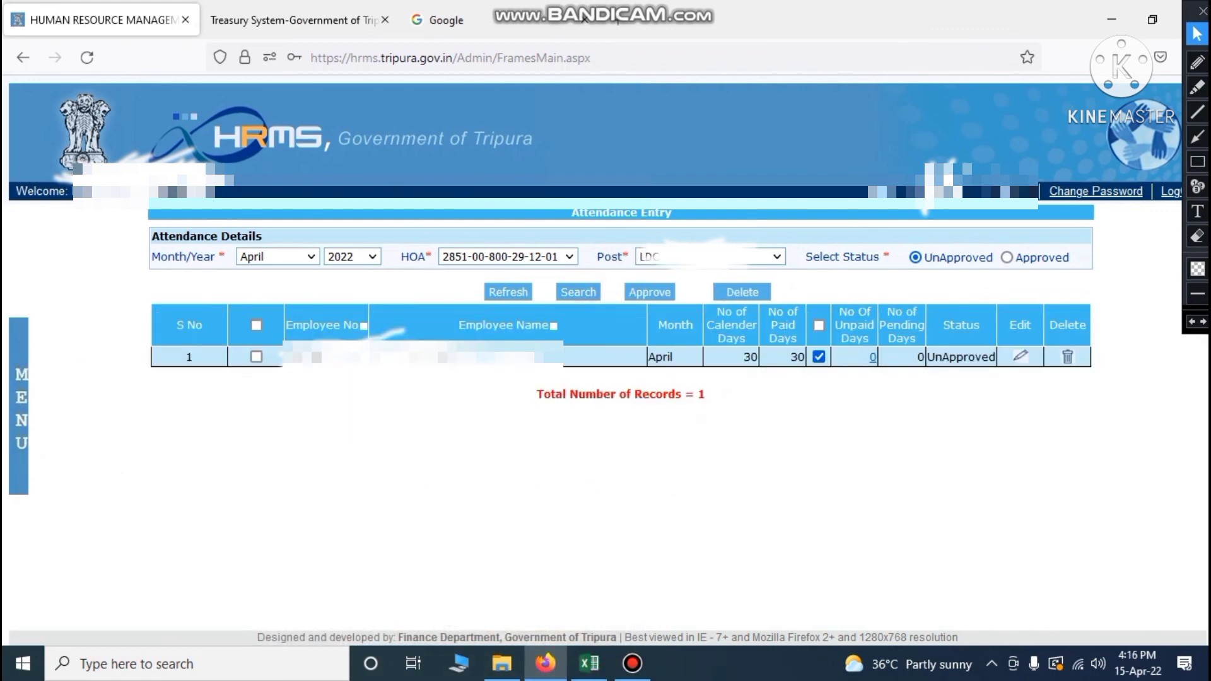
left_click(256, 324)
left_click(650, 292)
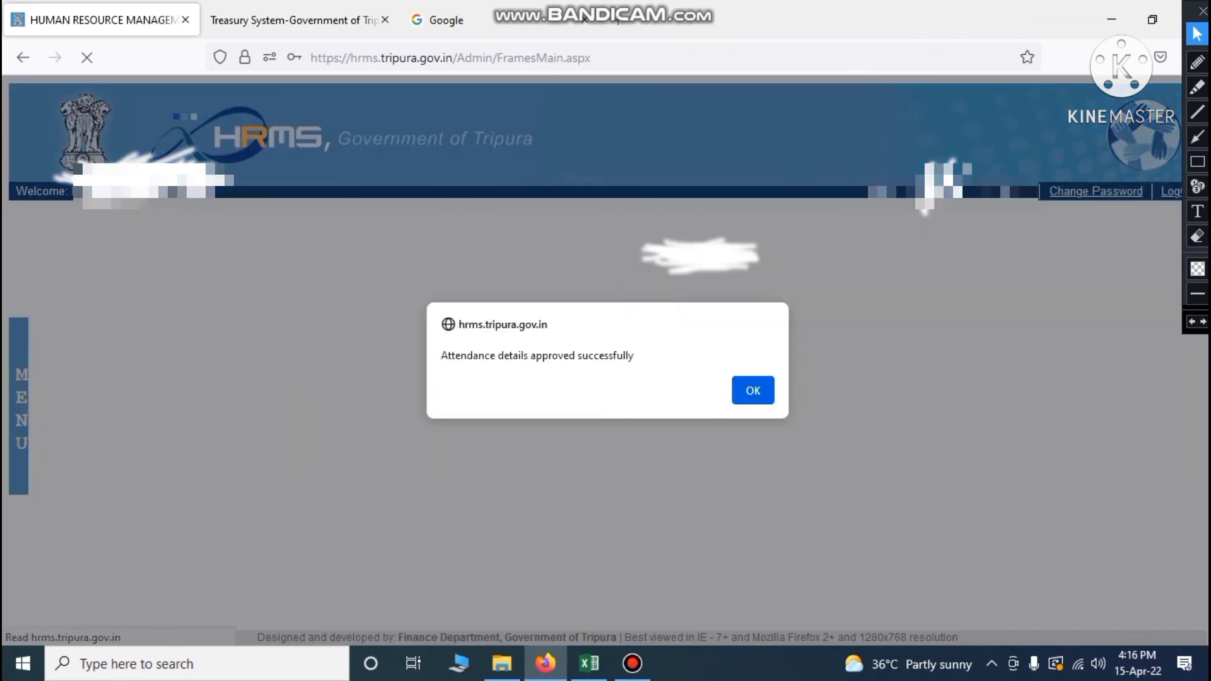
left_click(753, 391)
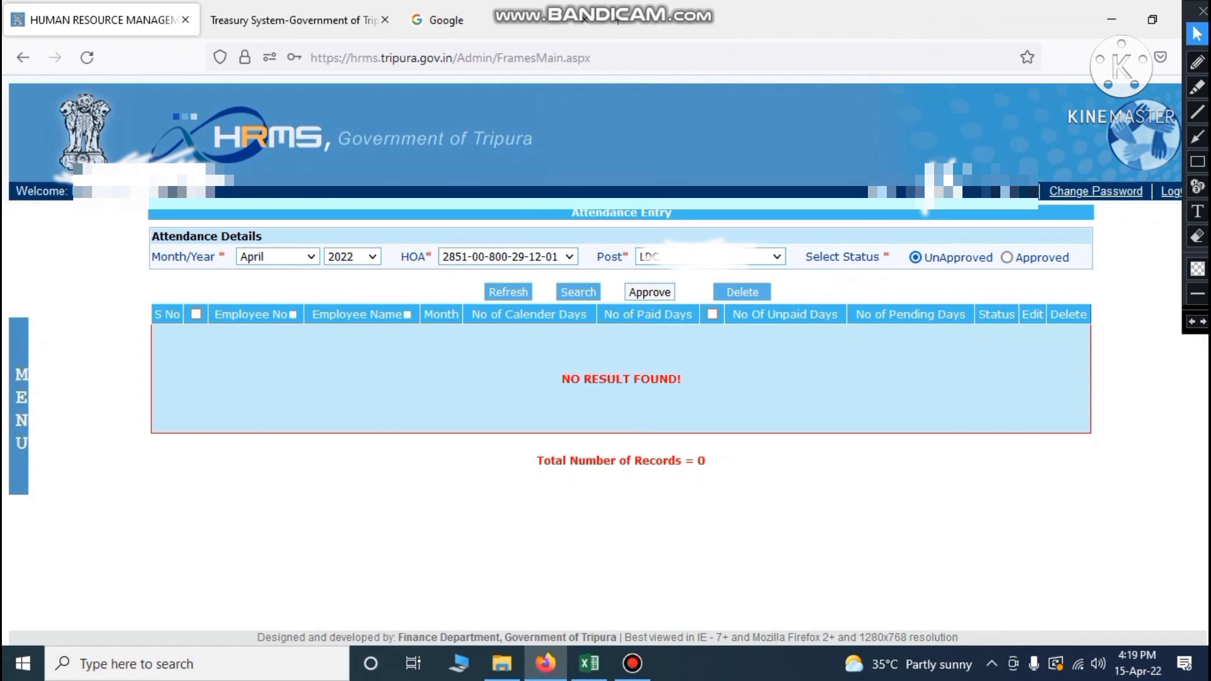
Go to MENU > Payroll > Pay Bill Generation to reach the April 2022 paybill form
left_click(18, 376)
mouse_move(22, 388)
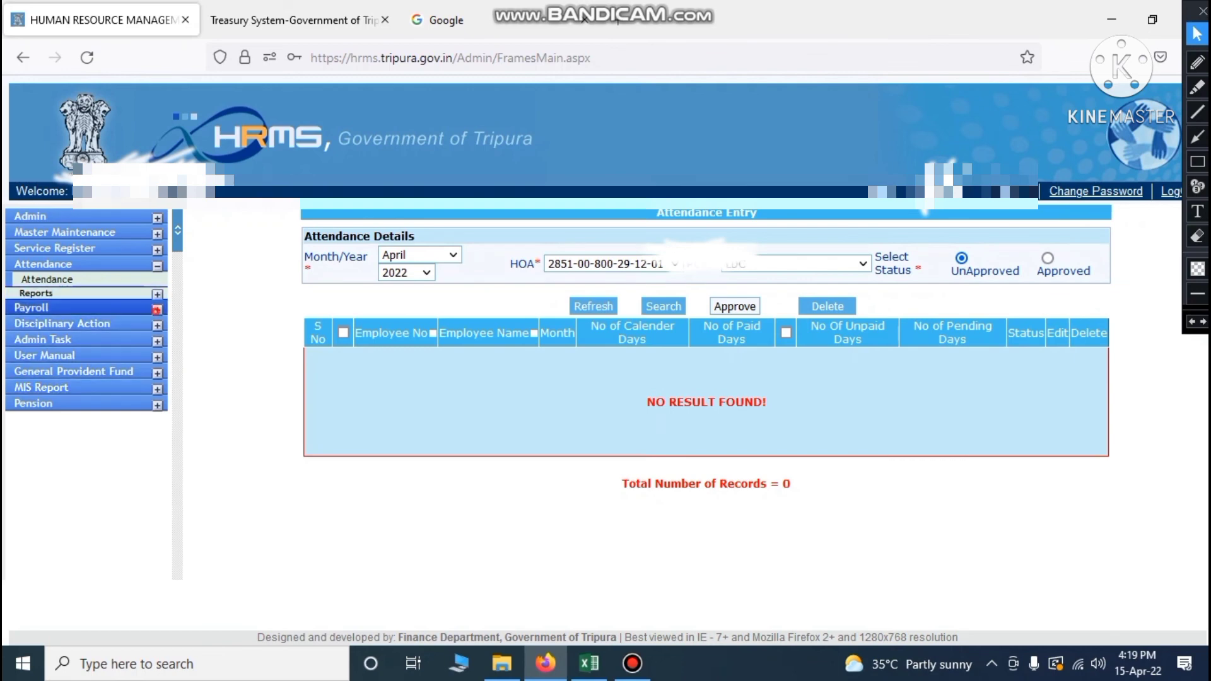
left_click(157, 309)
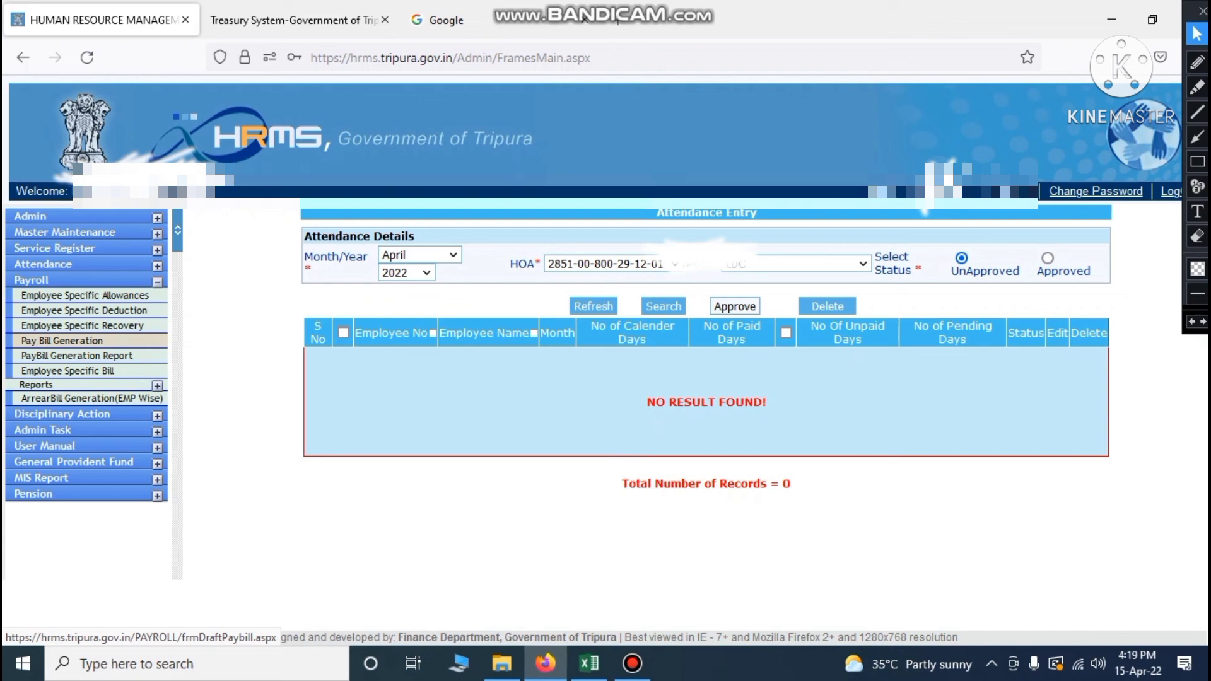
left_click(61, 341)
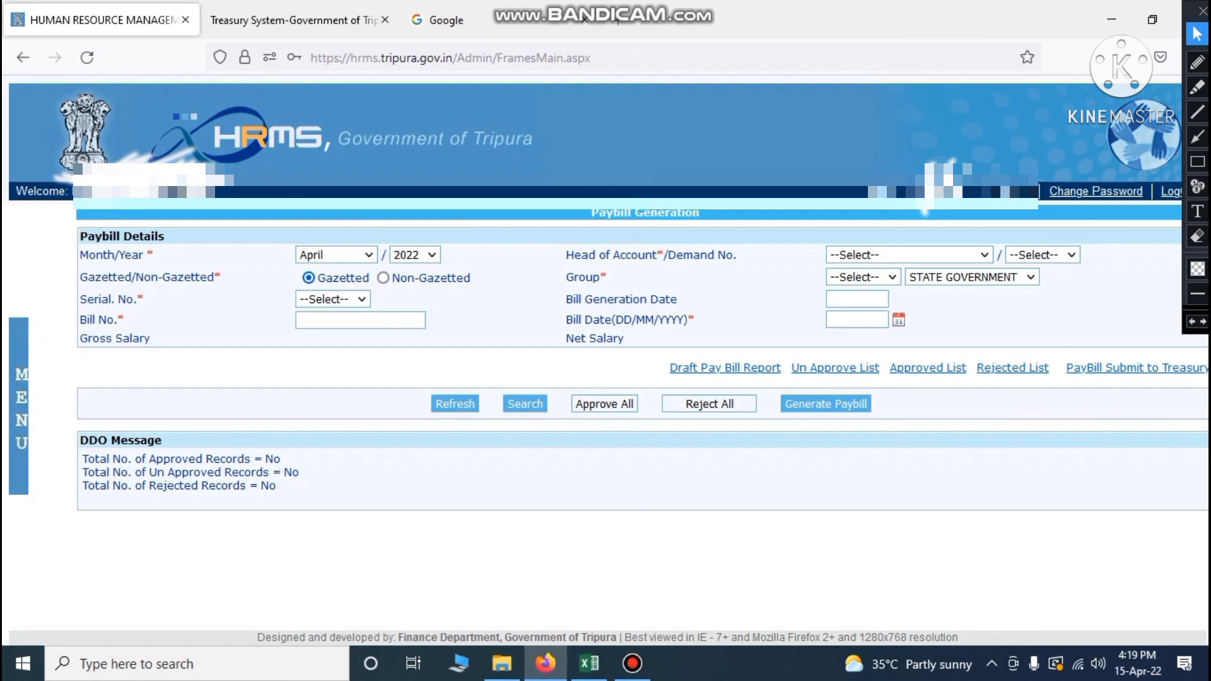
left_click(589, 663)
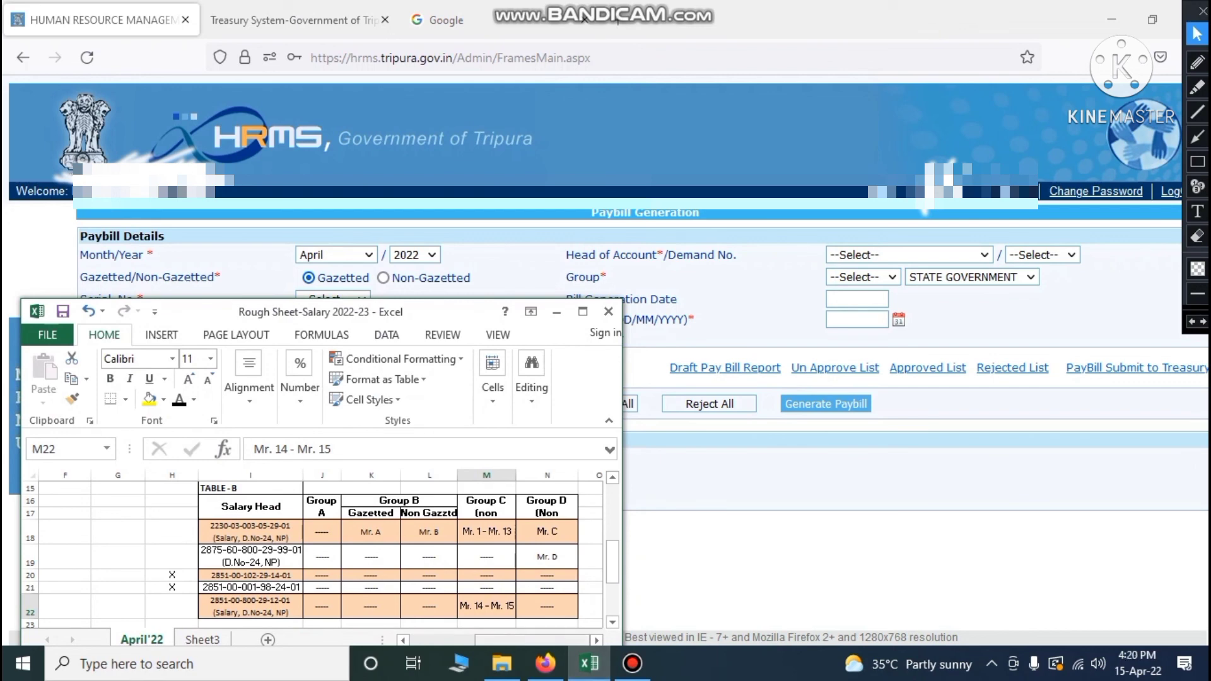
left_click(589, 663)
left_click(966, 255)
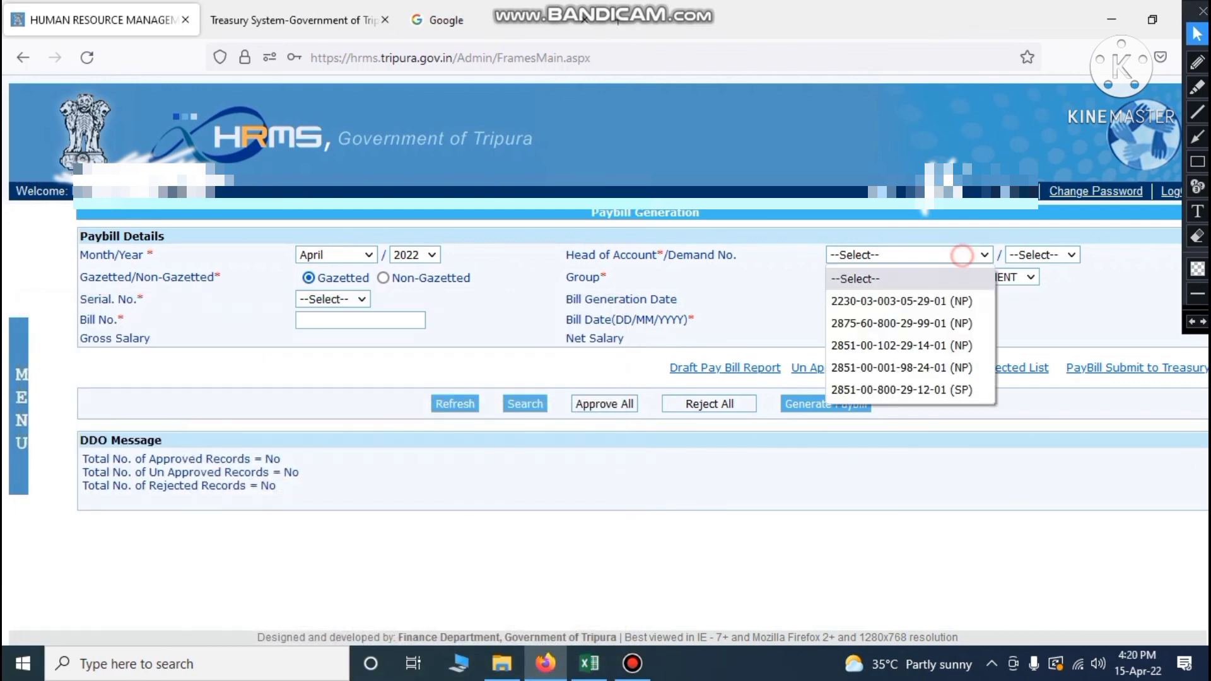
left_click(883, 303)
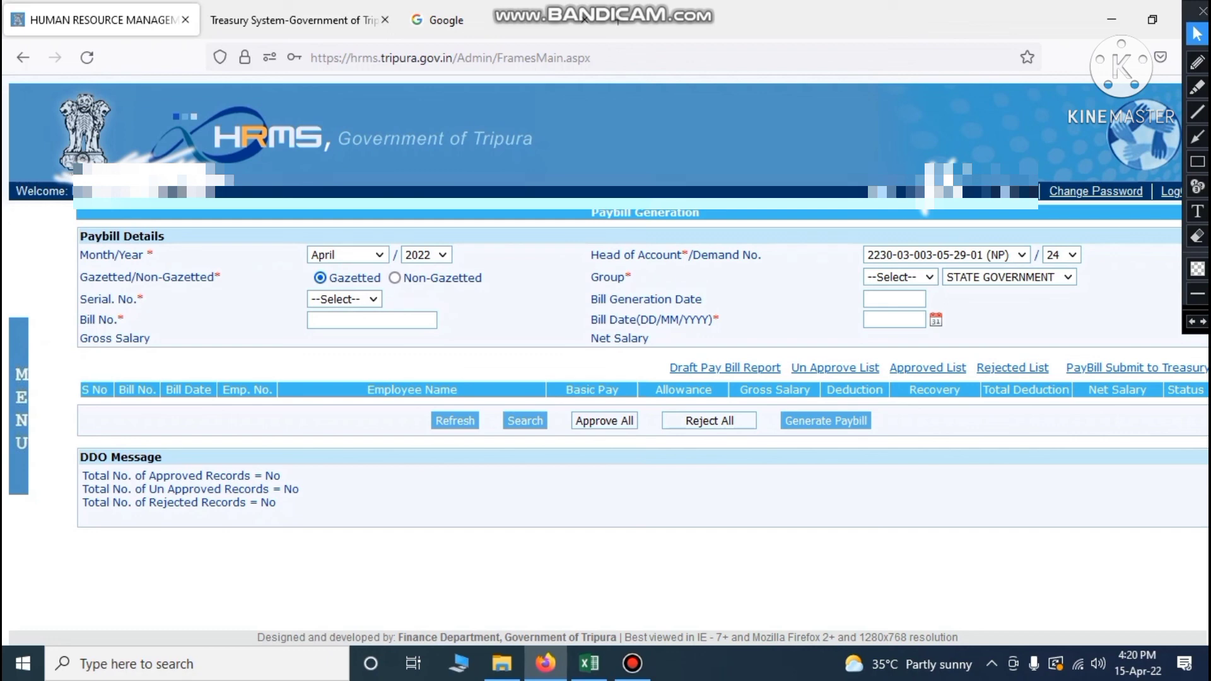
left_click(1092, 256)
left_click(589, 663)
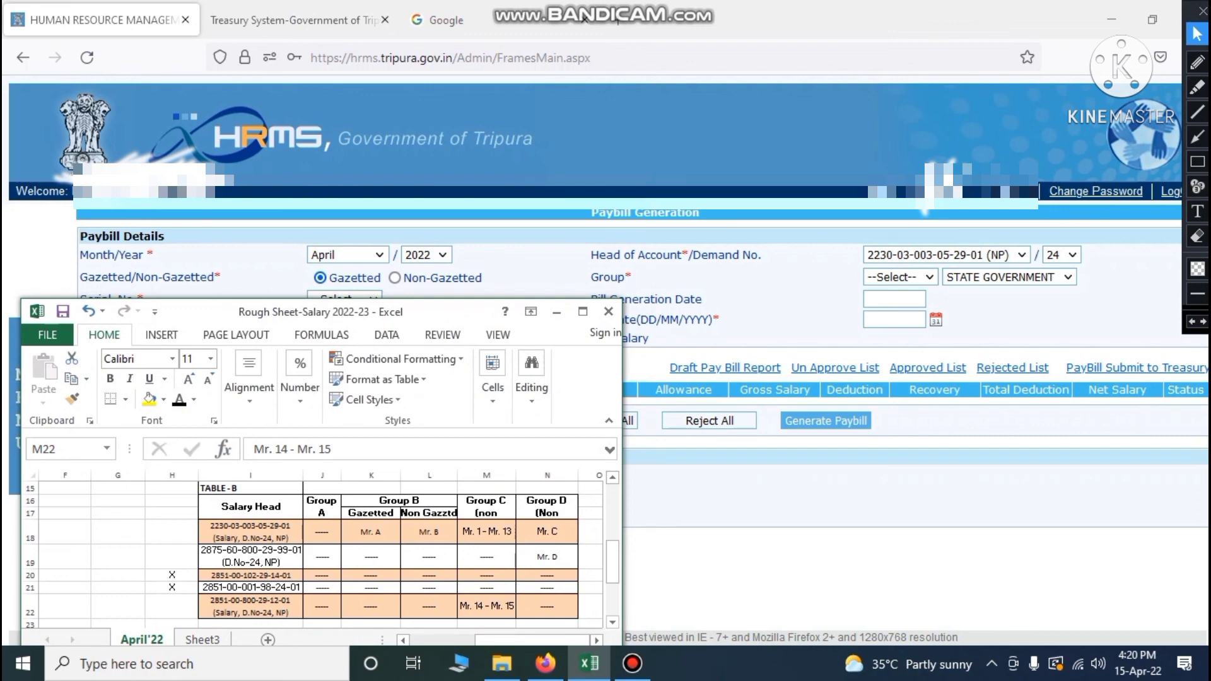
left_click(862, 607)
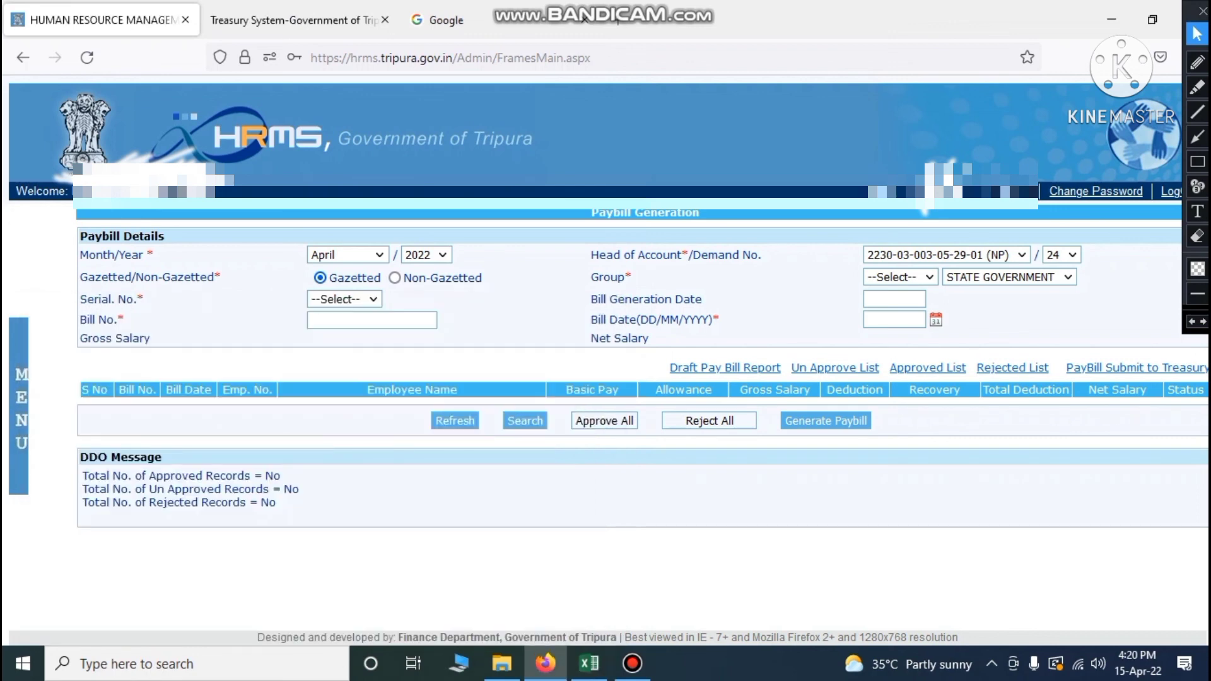
Set employee group B, confirm Serial No. offers only --Select--, and focus Bill No
left_click(900, 277)
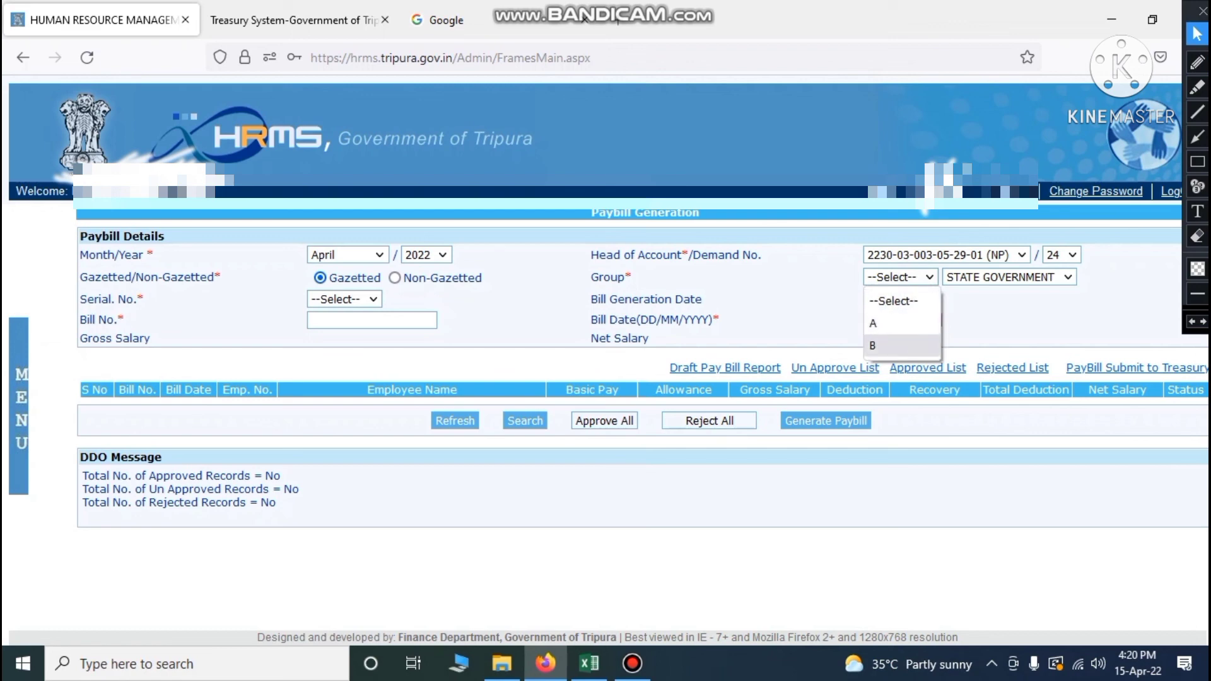
left_click(896, 345)
left_click(955, 477)
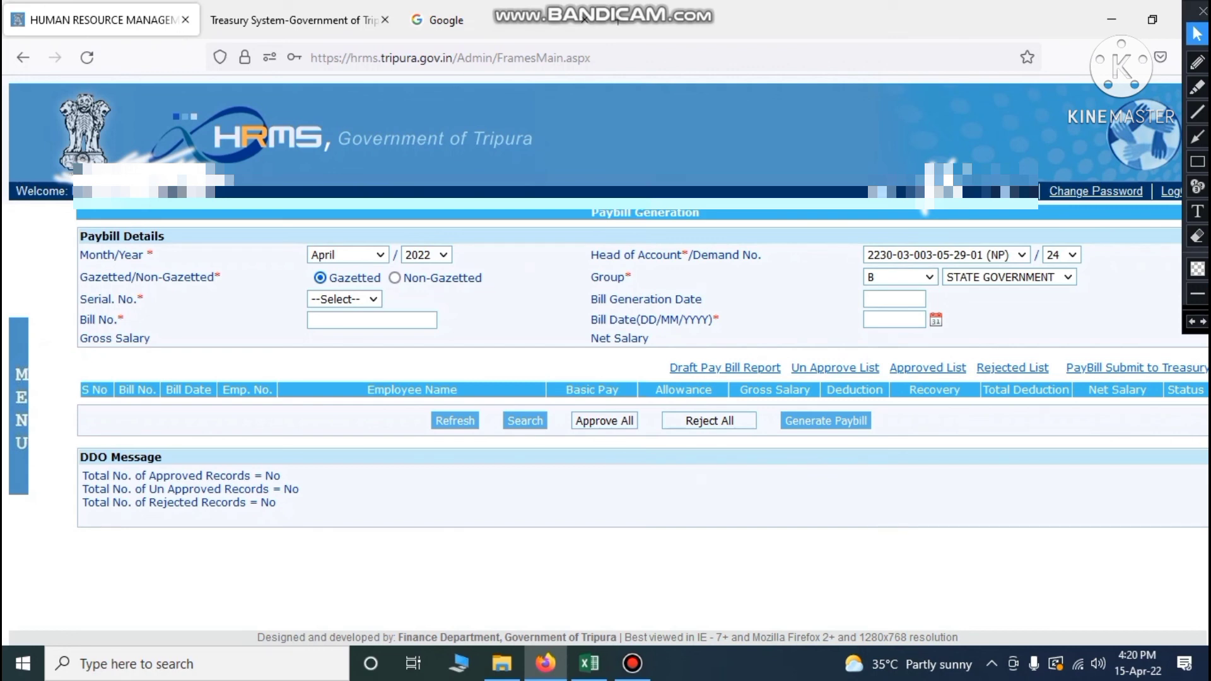
left_click(358, 297)
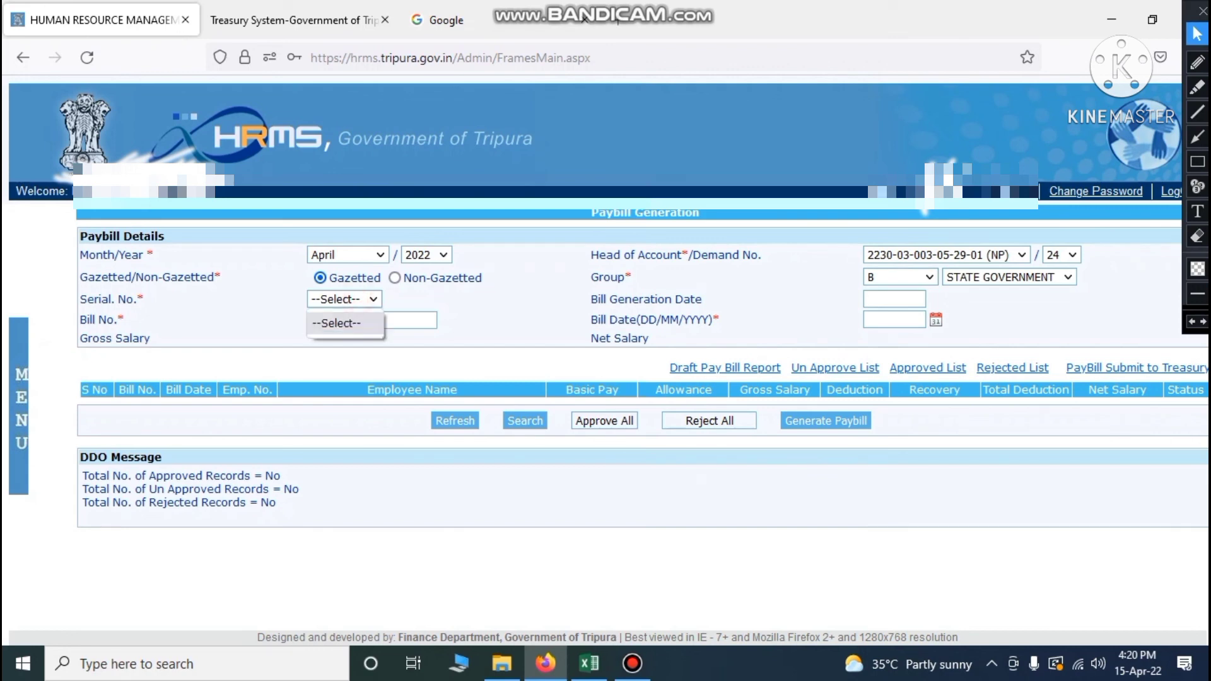
left_click(344, 323)
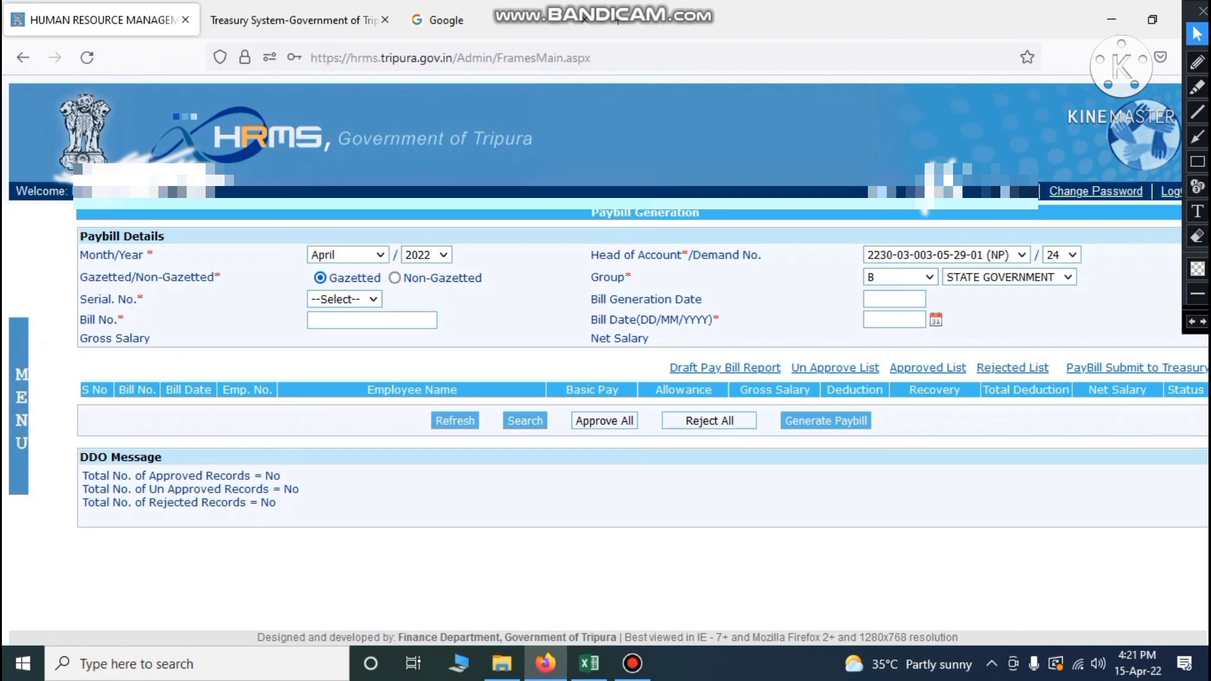
left_click(351, 320)
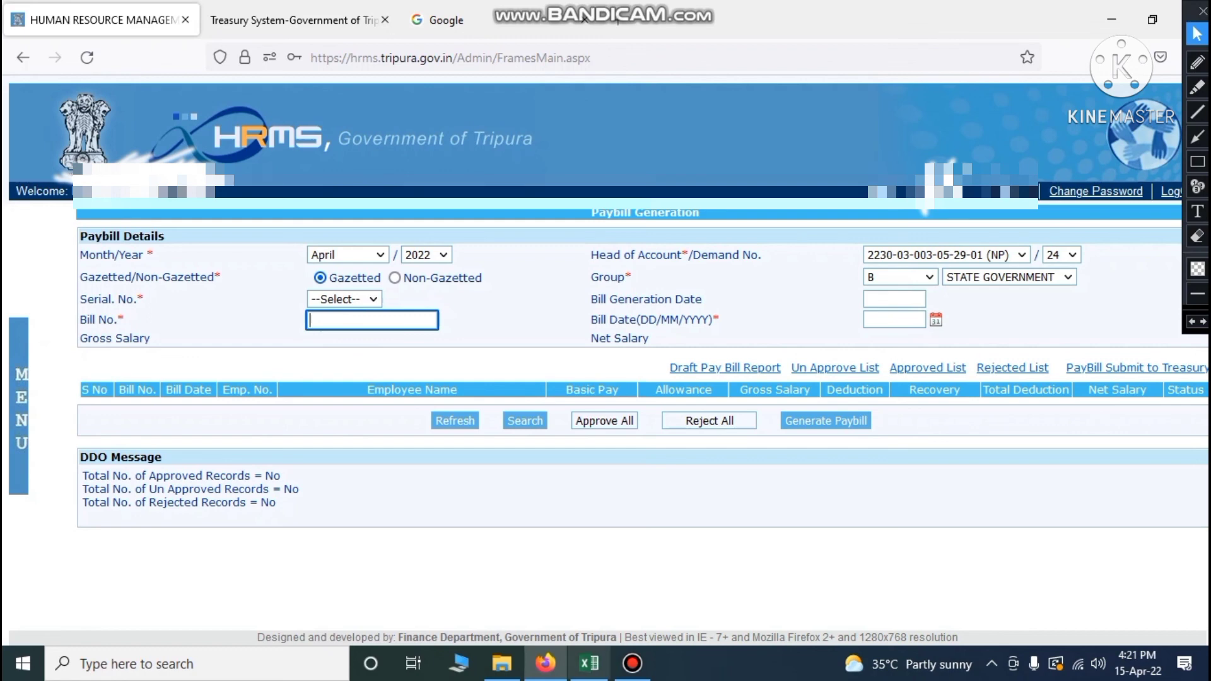
left_click(588, 663)
left_click(501, 663)
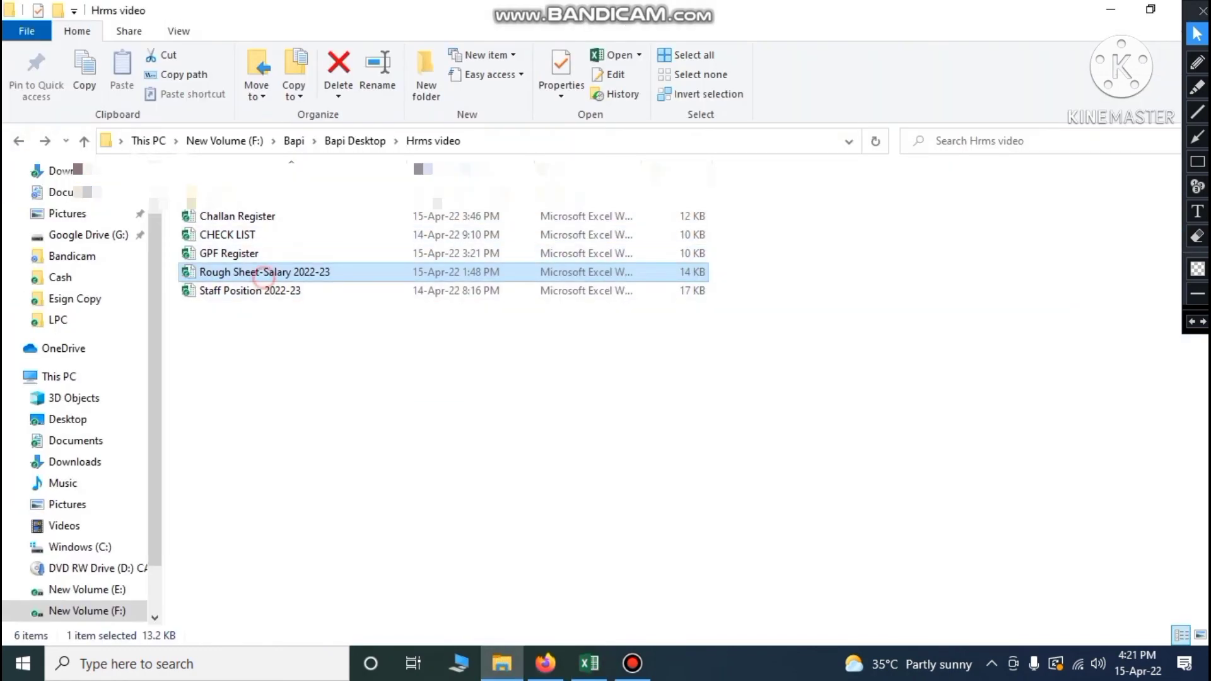
double_click(264, 278)
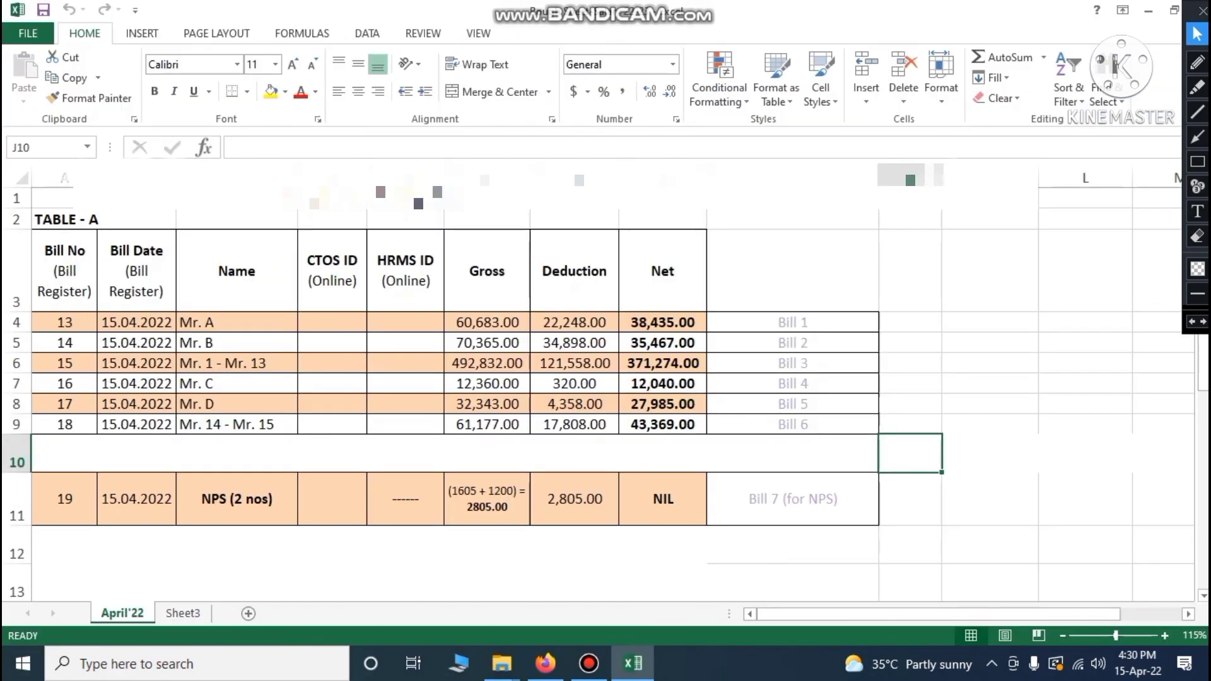
left_click(64, 323)
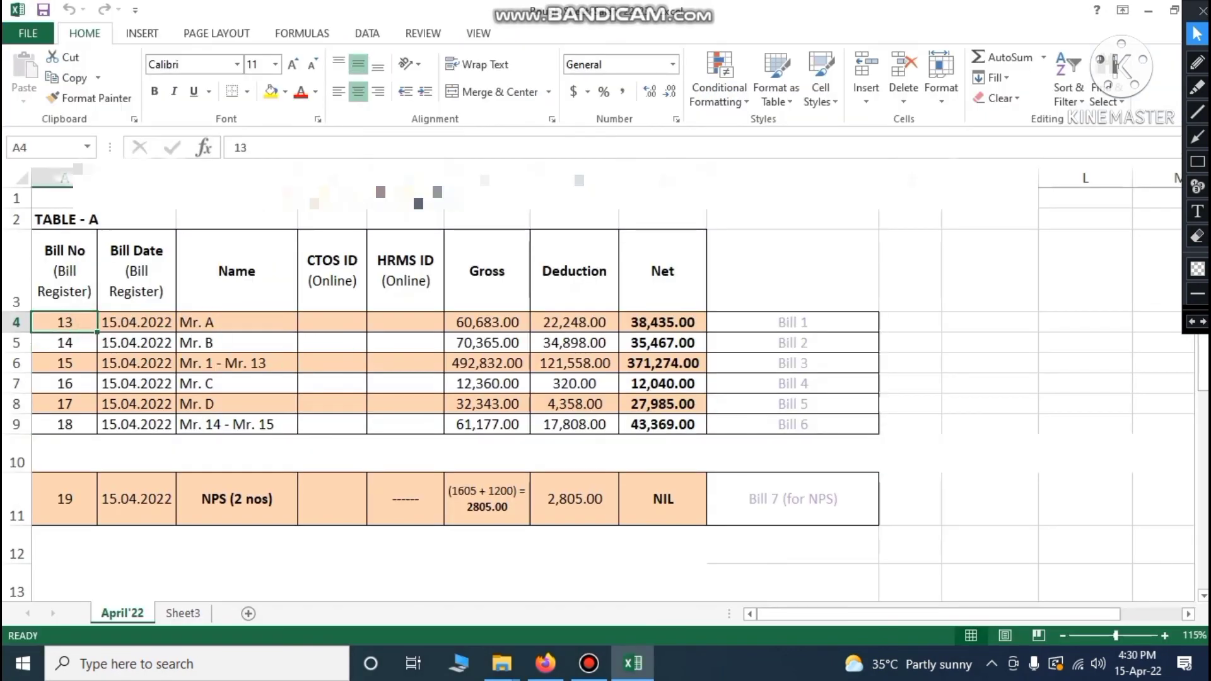
left_click(137, 322)
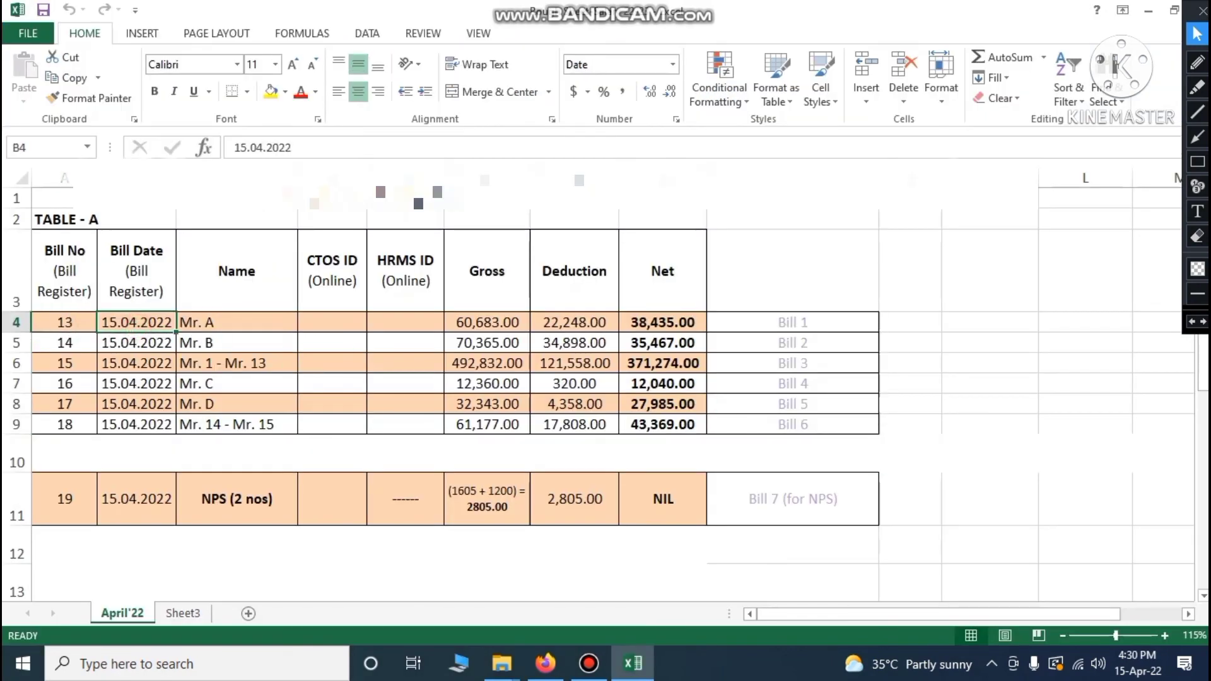
left_click(546, 663)
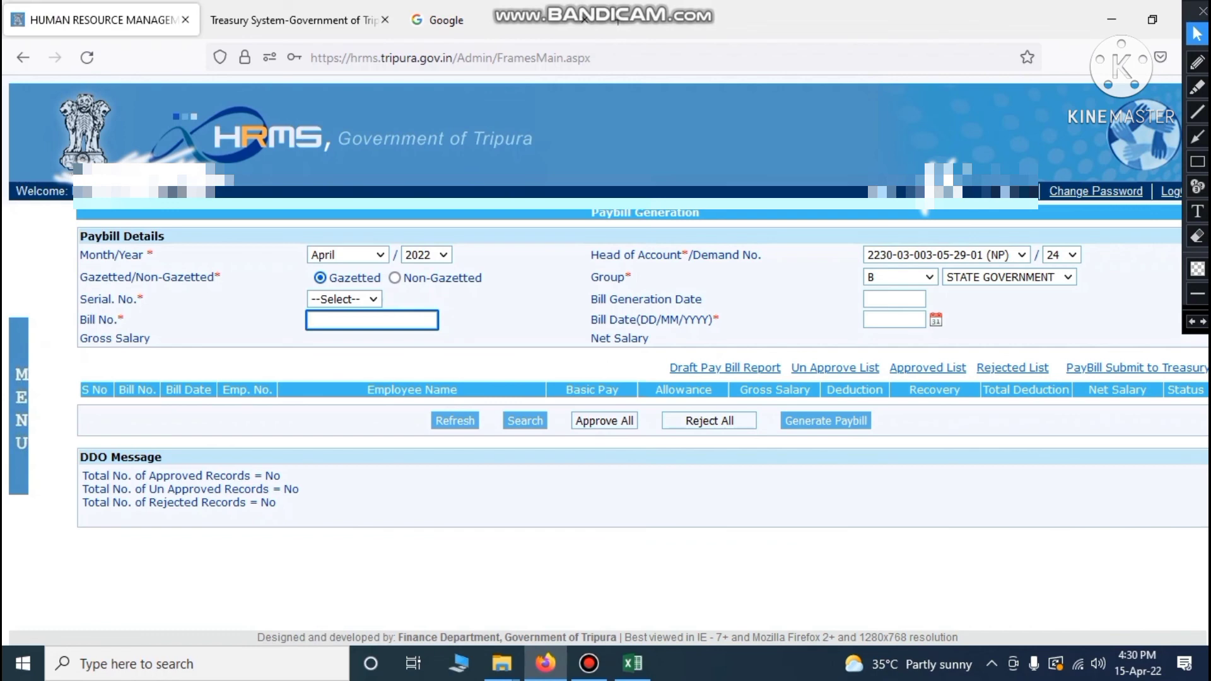
Generate the paybill for bill number 13 dated 15/04/2022
type("13")
left_click(901, 321)
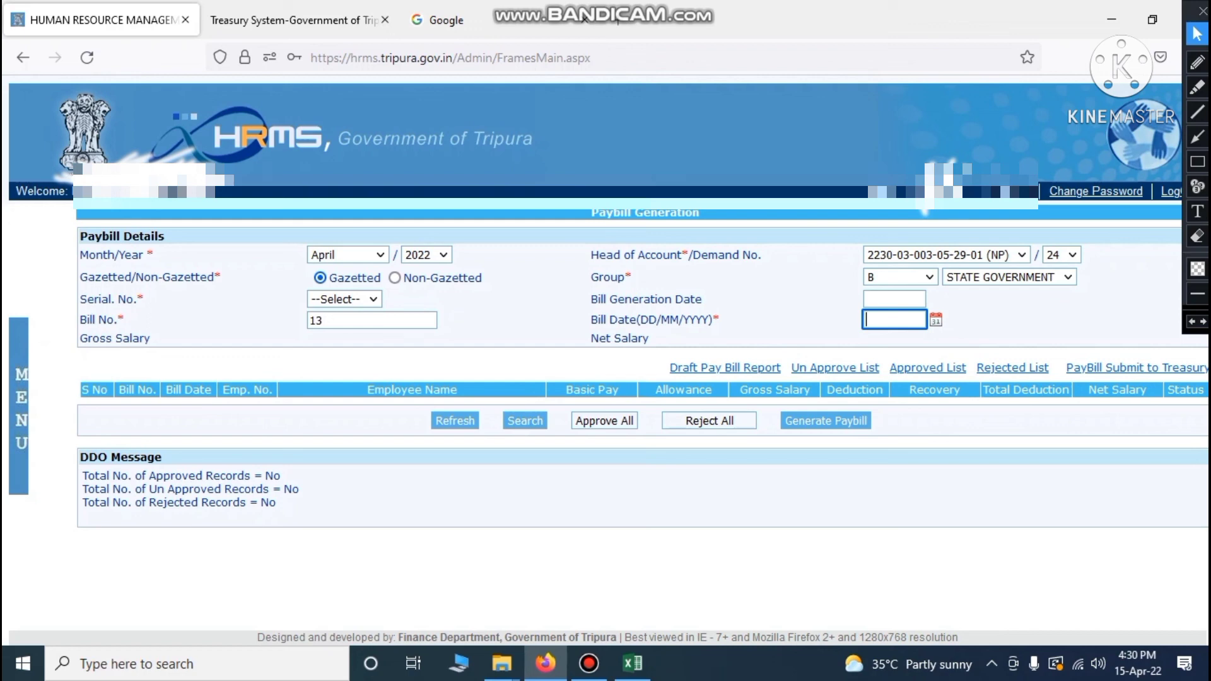
type("15")
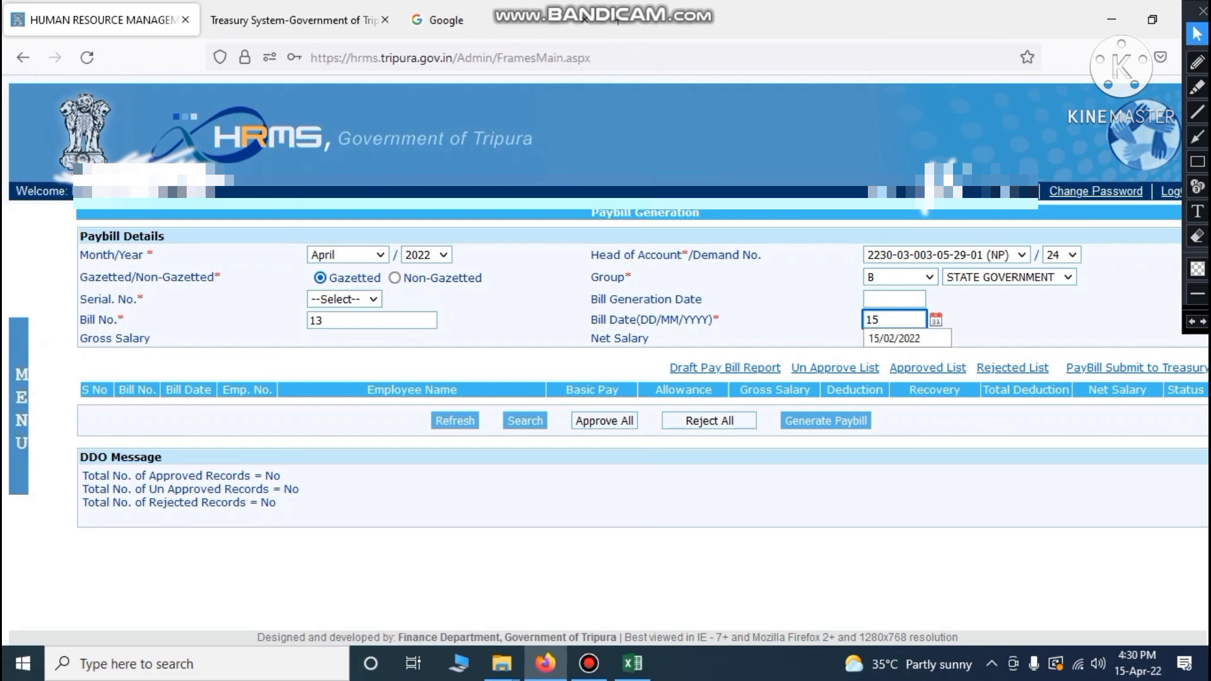
type("/04/2022")
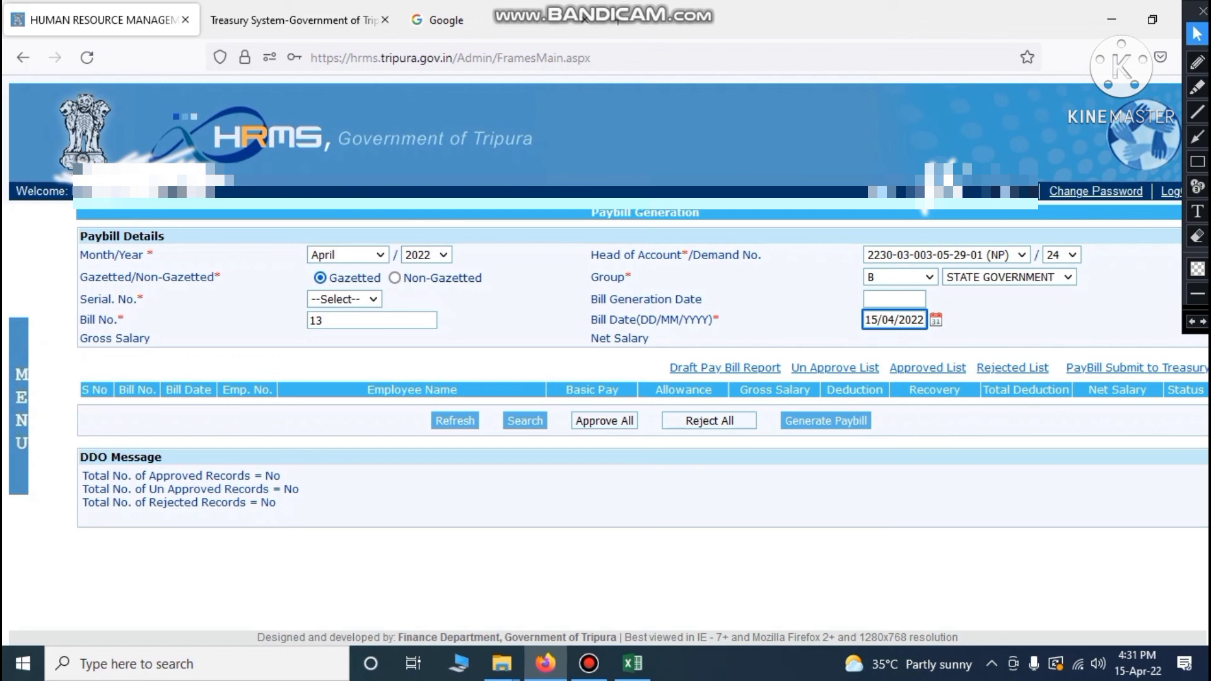
left_click(1083, 333)
left_click(826, 421)
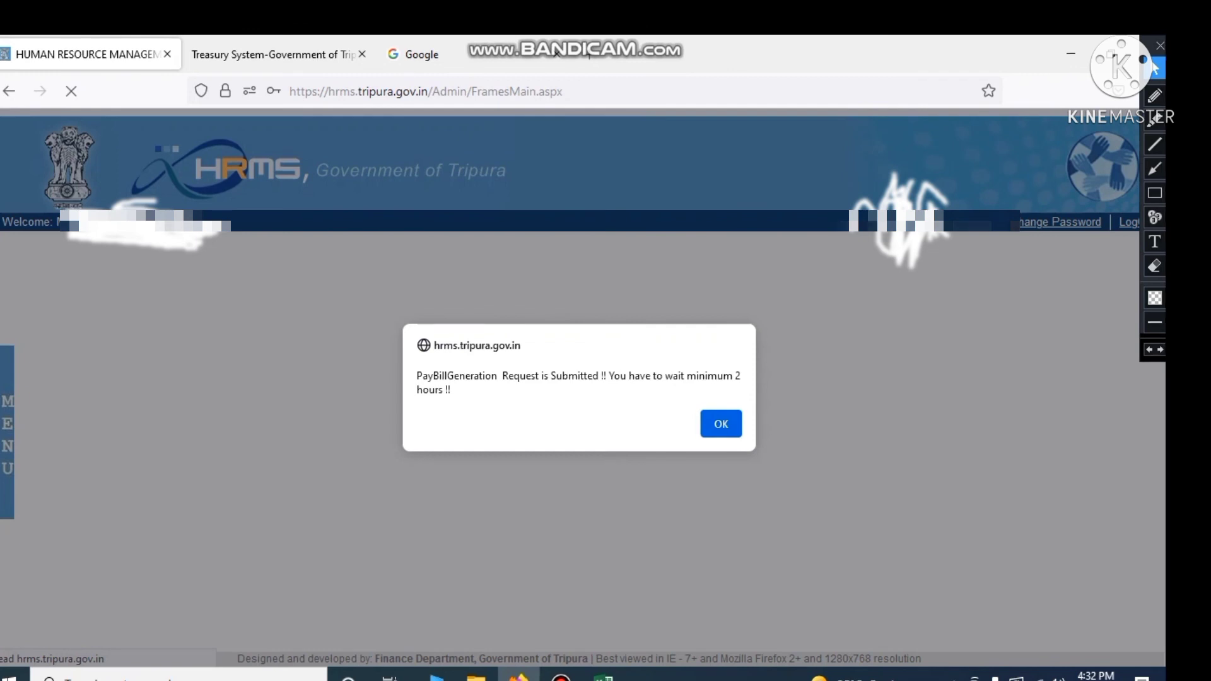
Acknowledge the two-hour wait notice and go to Payroll > PayBill Generation Report
left_click(718, 421)
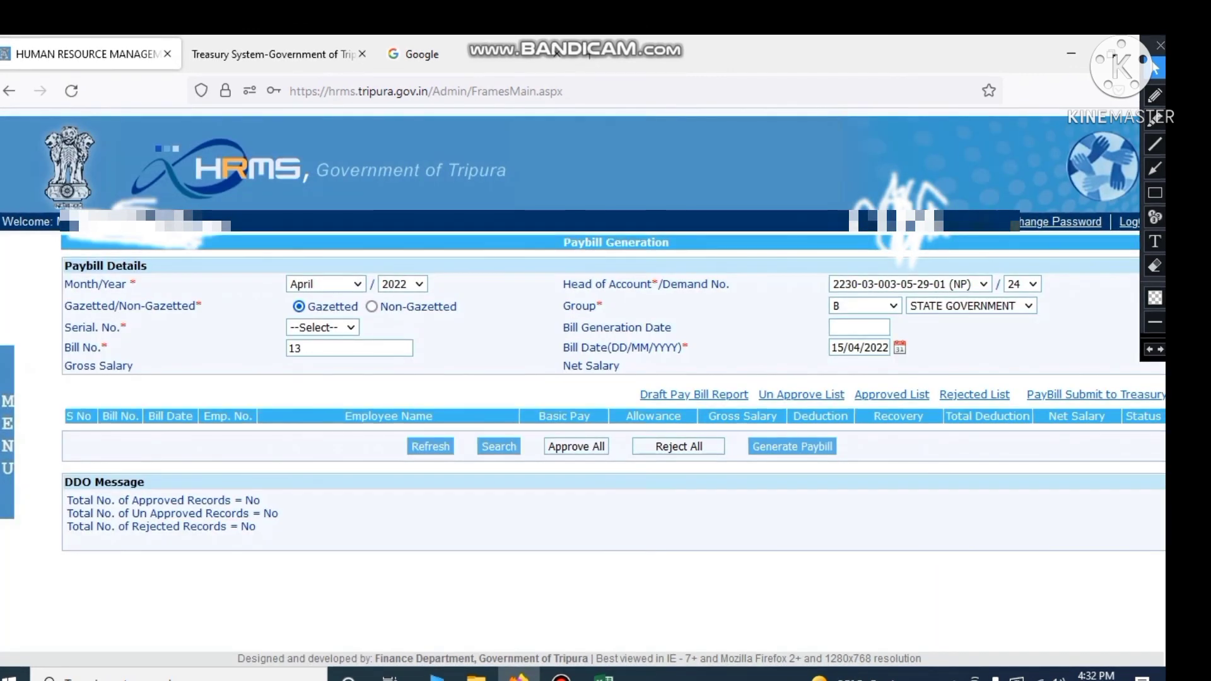
mouse_move(7, 425)
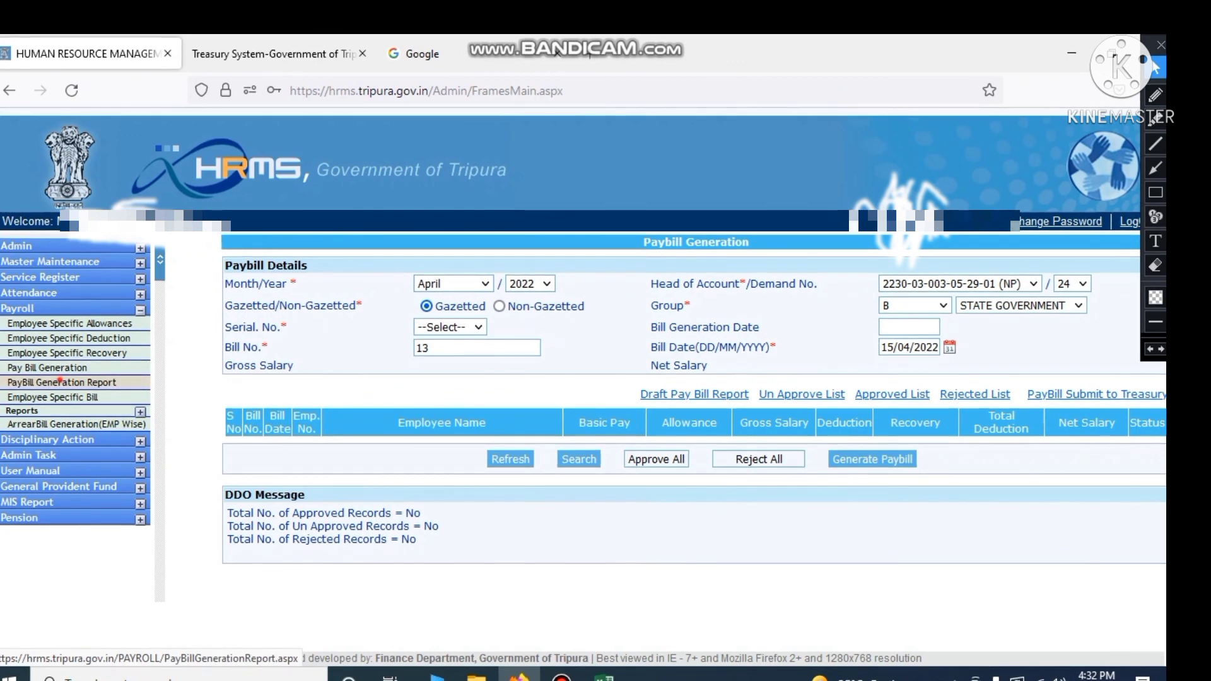
left_click(62, 382)
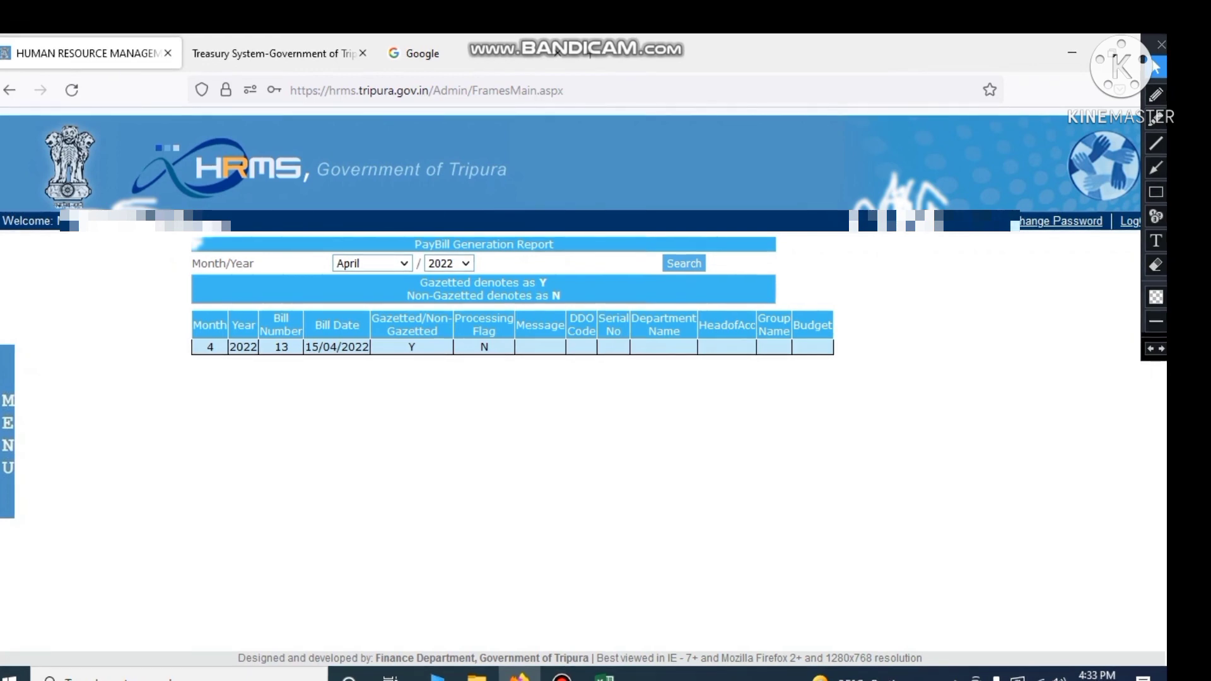
left_click(684, 263)
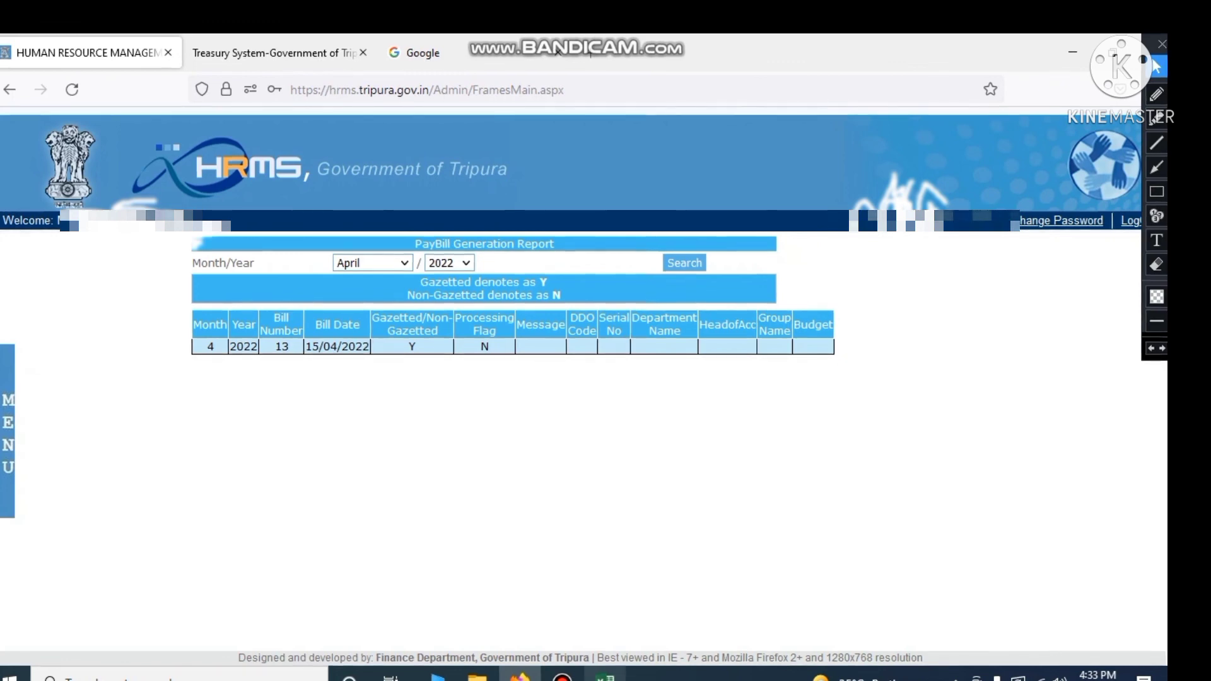
left_click(605, 678)
left_click(61, 353)
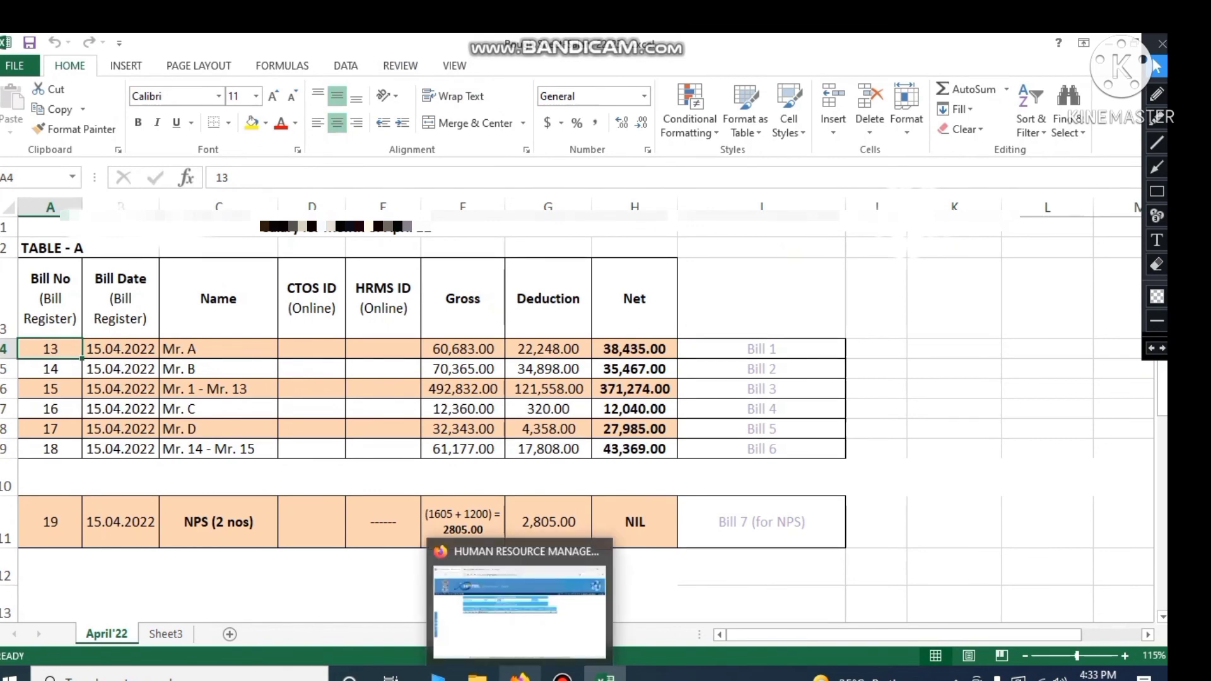
left_click(519, 676)
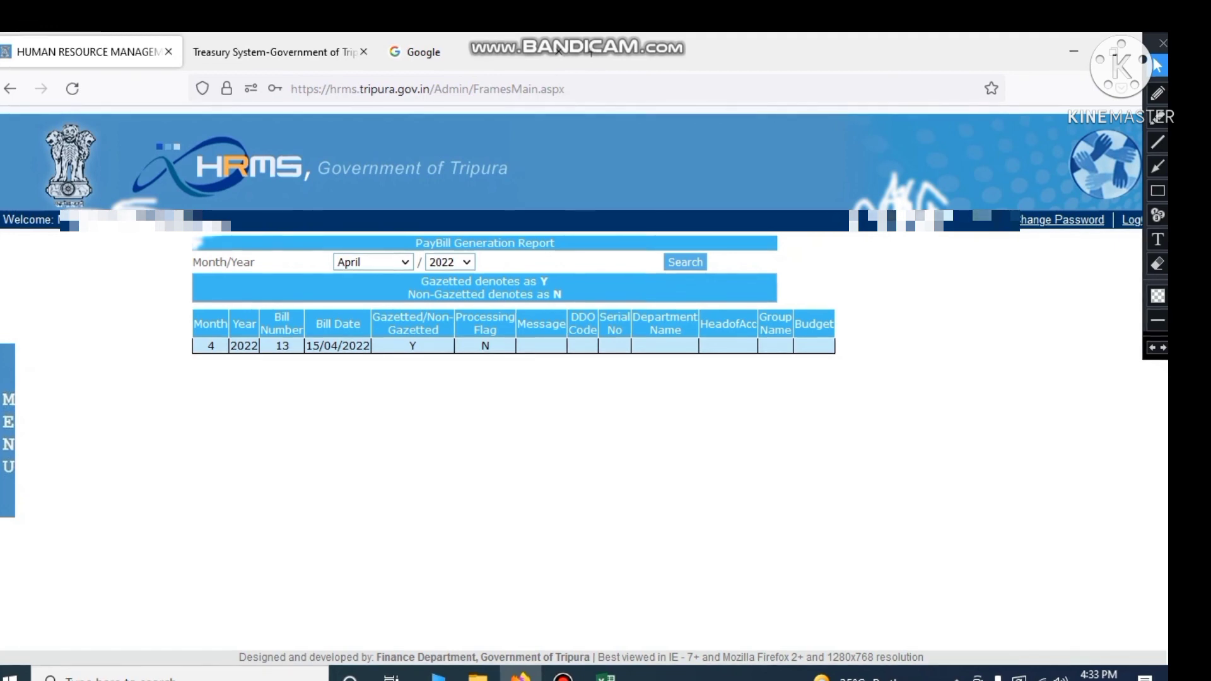
mouse_move(457, 317)
left_mouse_down()
mouse_move(517, 322)
mouse_move(489, 345)
mouse_move(467, 317)
mouse_move(483, 346)
left_mouse_up()
left_click(499, 346)
left_click(503, 347)
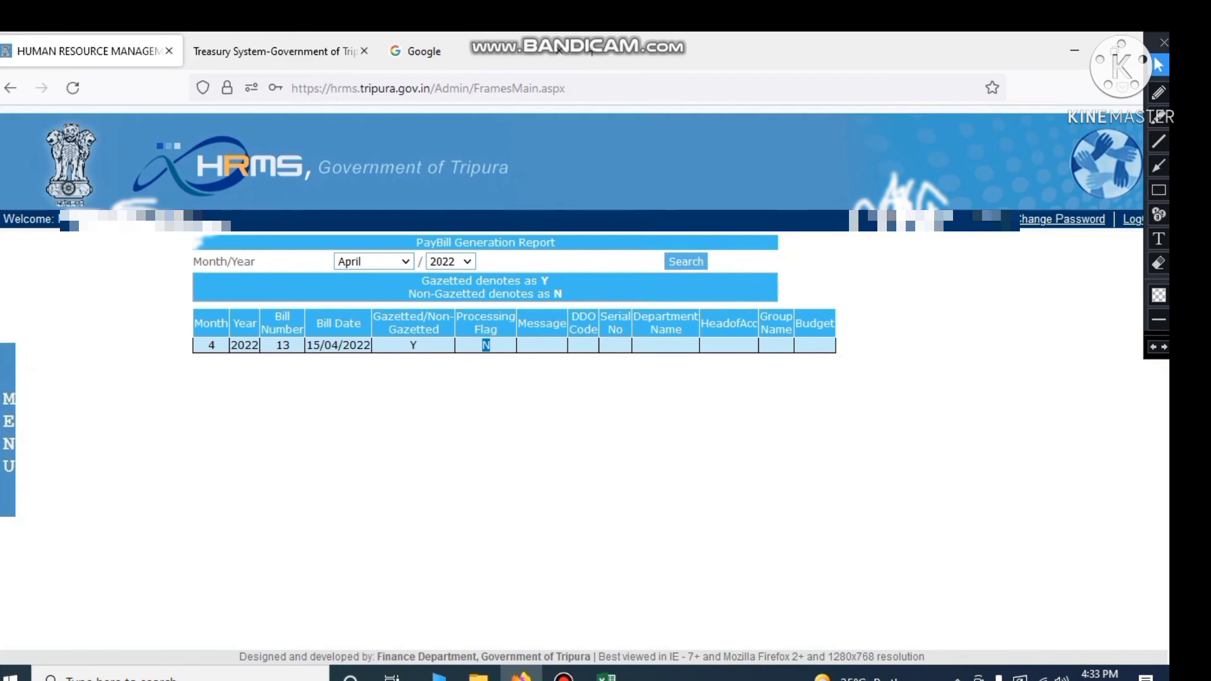
left_click(510, 385)
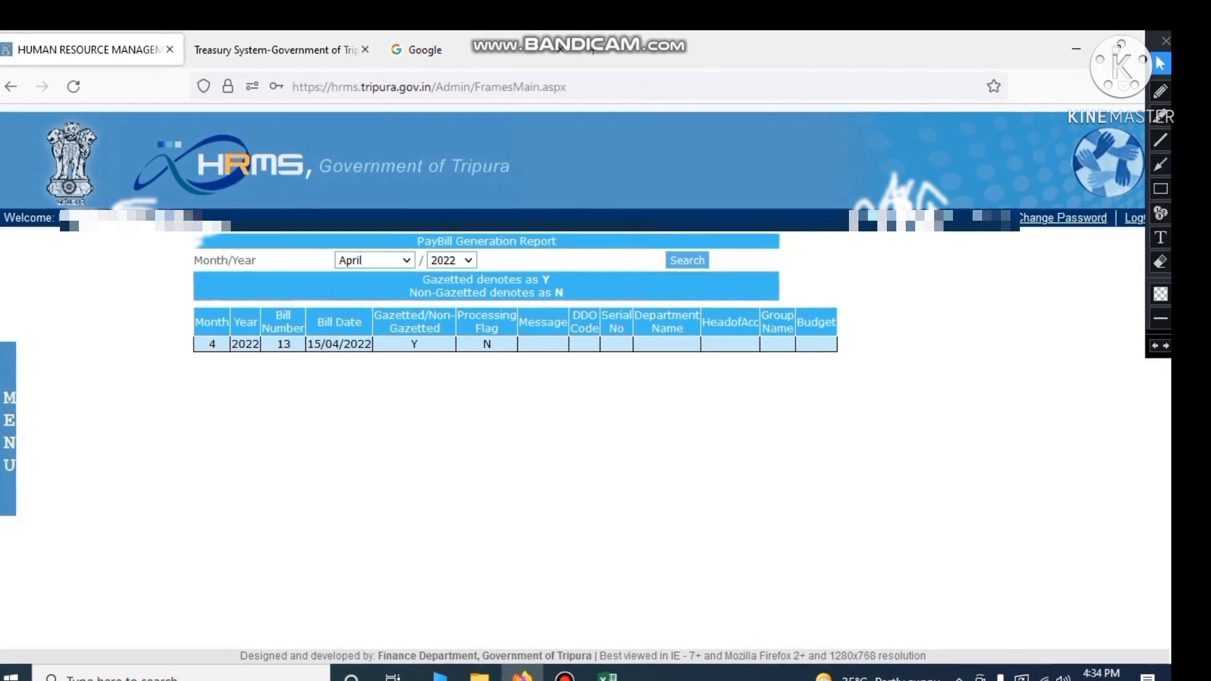
mouse_move(8, 403)
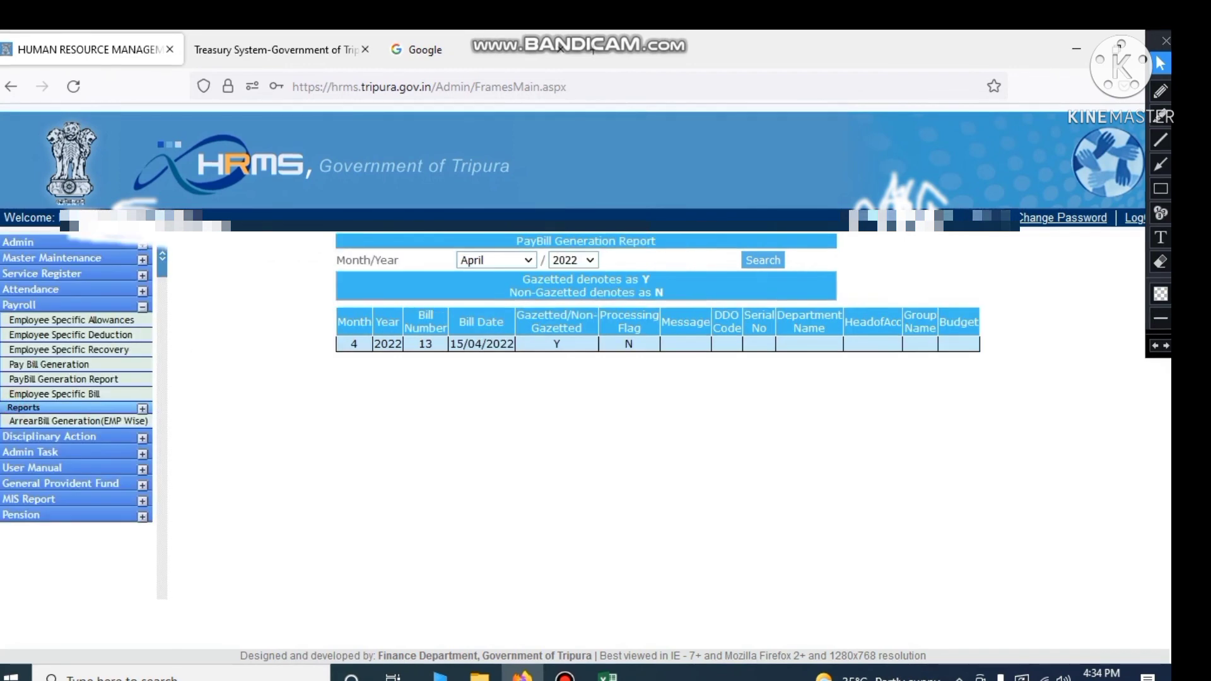
Return to the Pay Bill Generation page
left_click(69, 364)
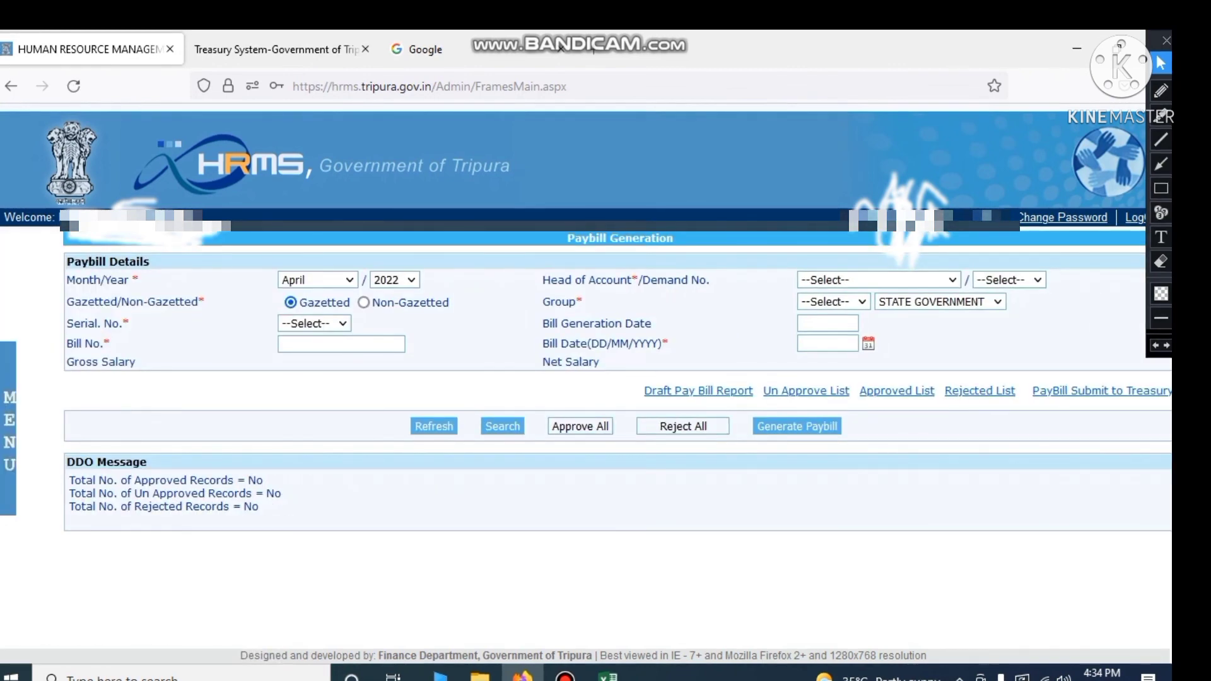
left_click_drag(684, 239, 567, 239)
left_click(615, 561)
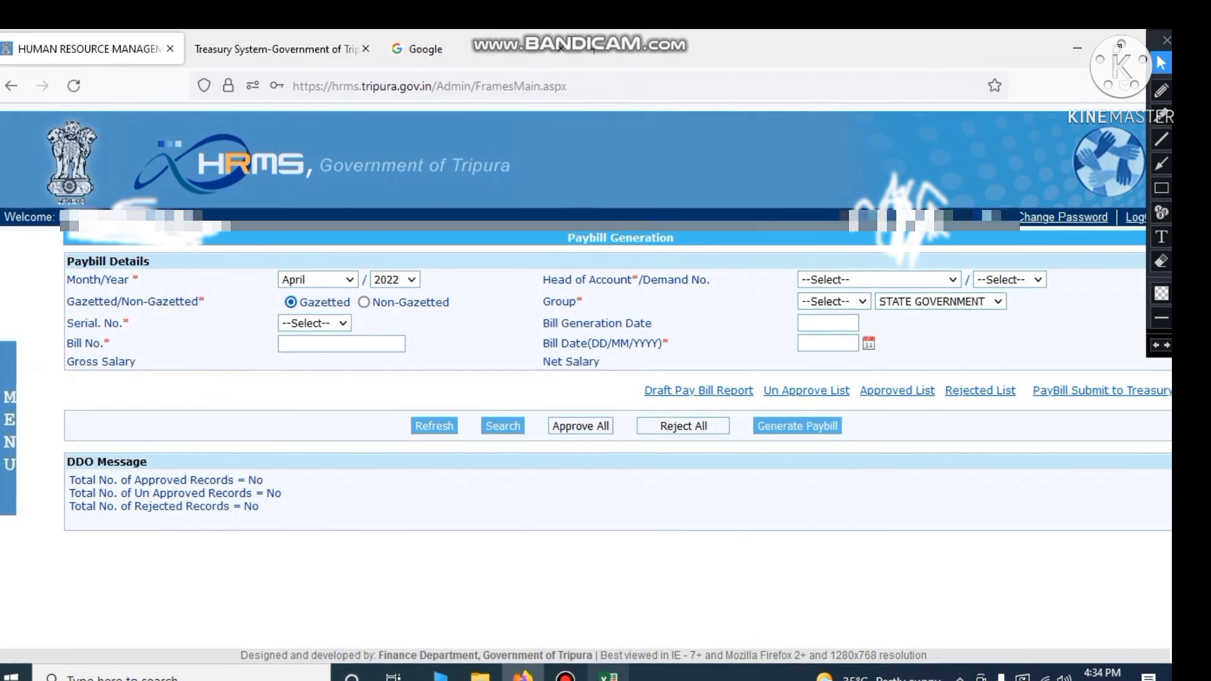
Check the non-gazetted Group B entry in the workbook's Table B
left_click(609, 678)
scroll(587, 416, "down", 4)
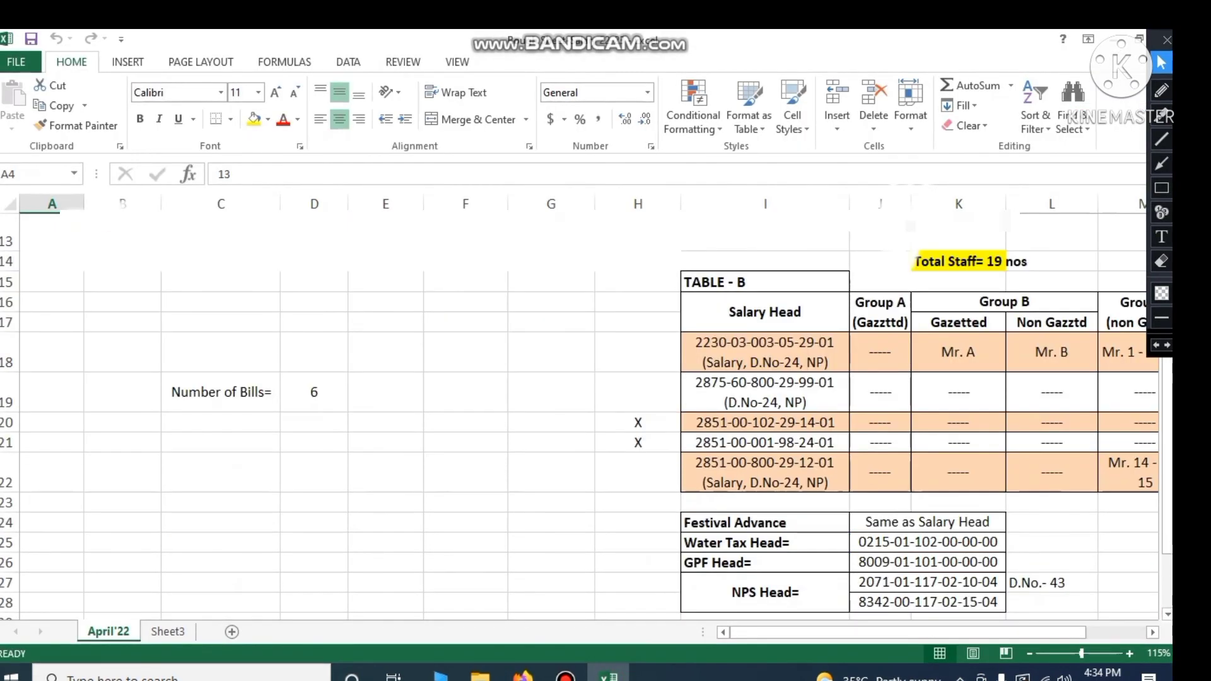
scroll(587, 417, "right", 2)
scroll(587, 417, "right", 1)
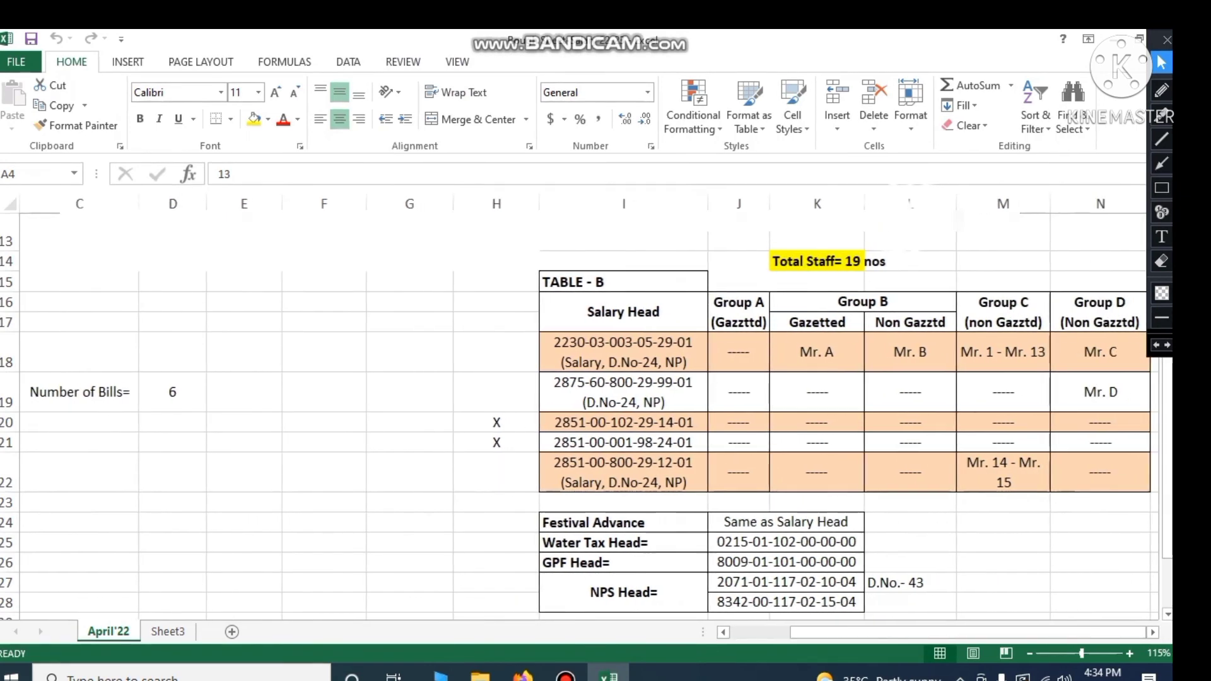
left_click(910, 352)
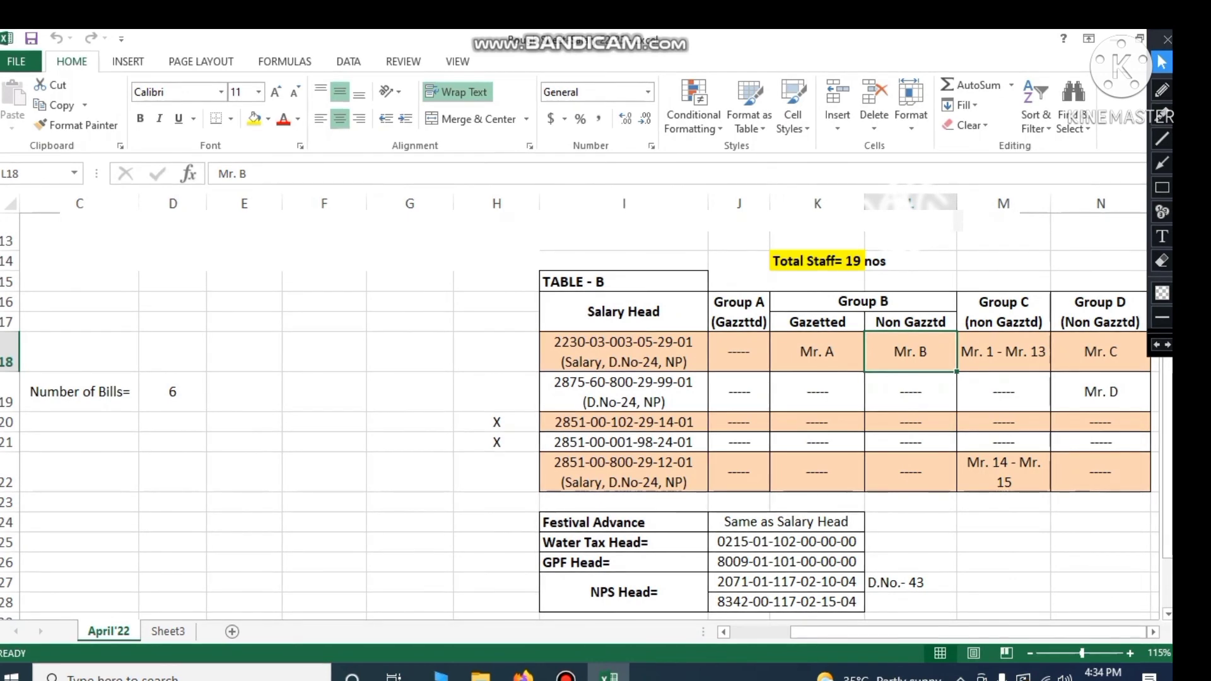
left_click(524, 677)
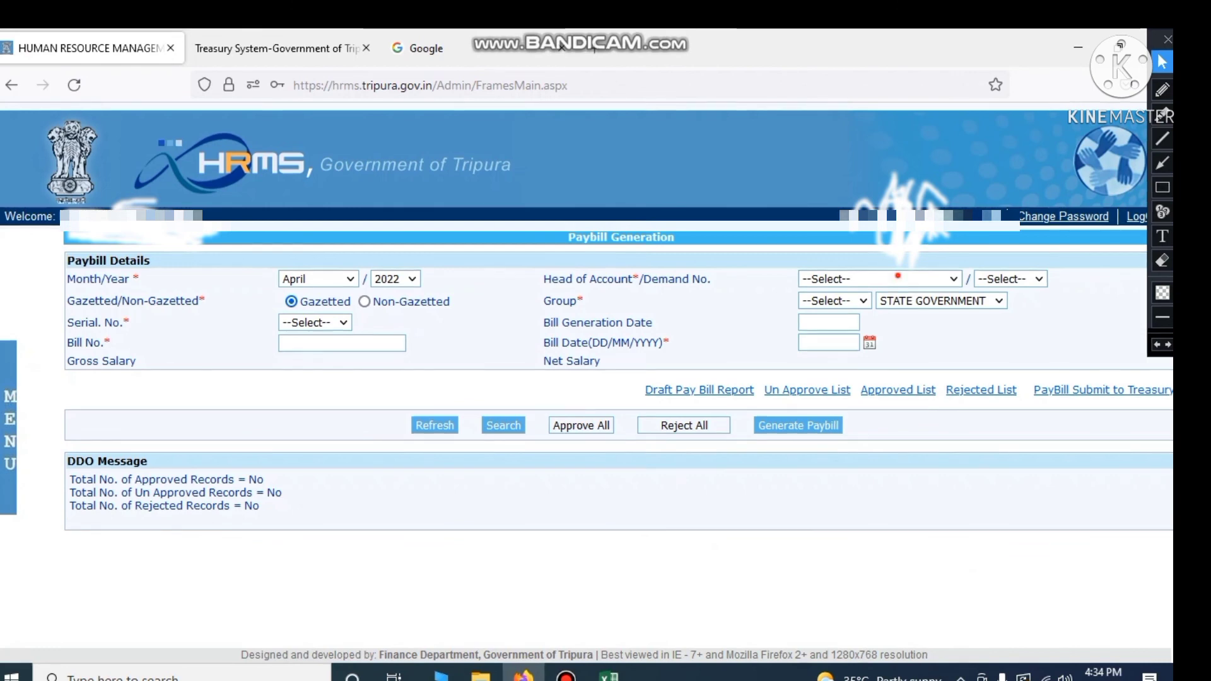
left_click(898, 278)
left_click(855, 325)
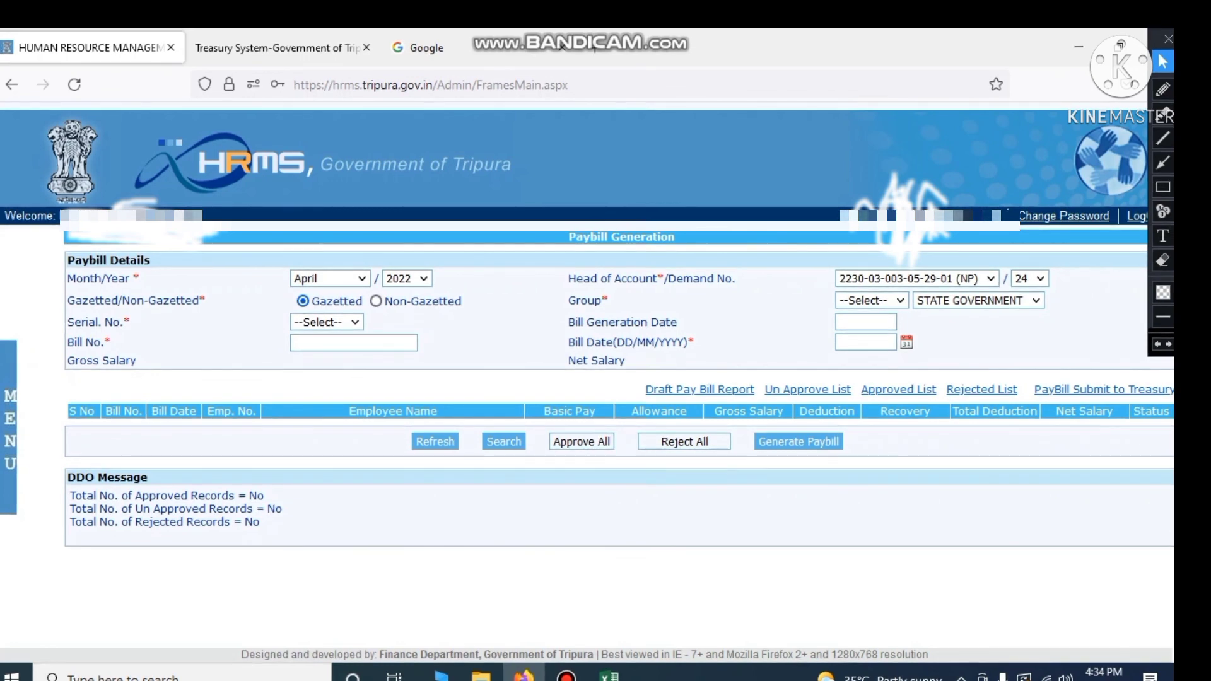
left_click(376, 302)
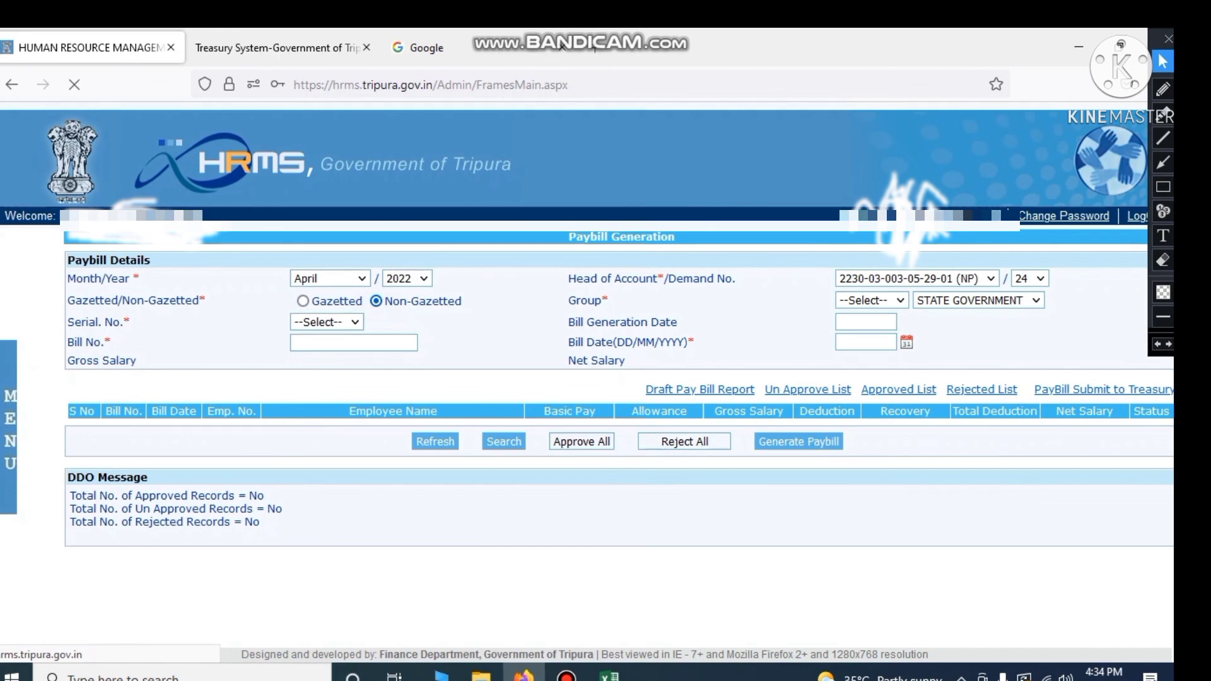
left_click(870, 301)
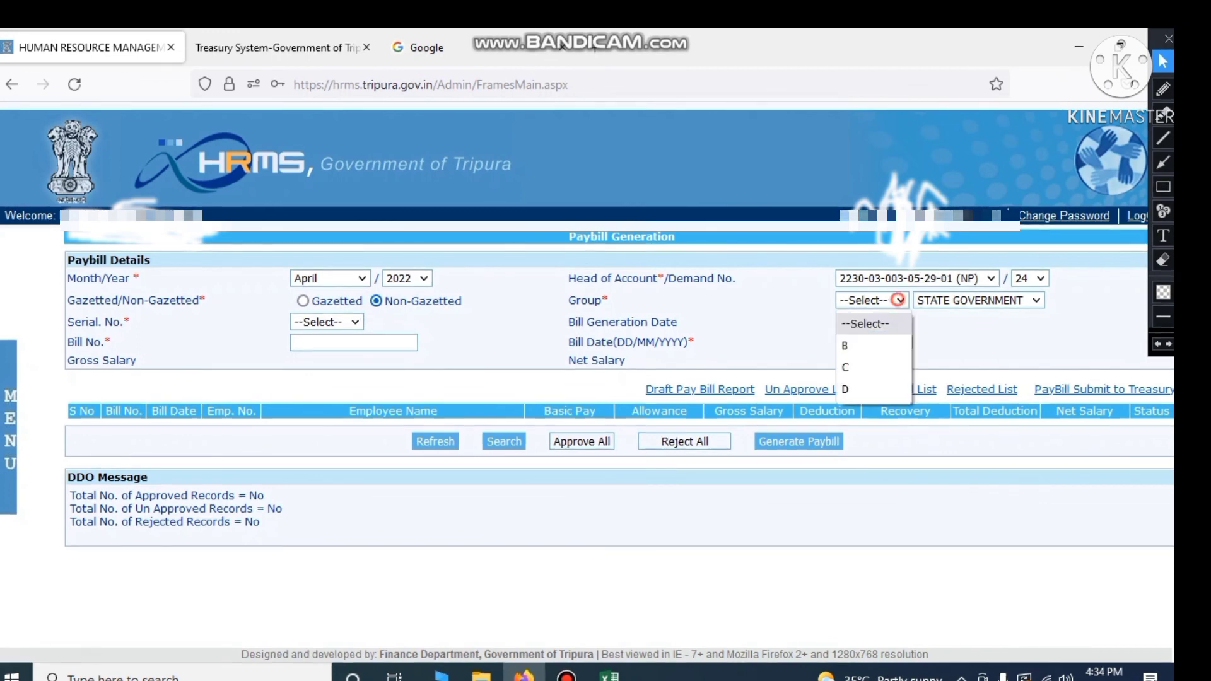
left_click(862, 345)
left_click(1004, 331)
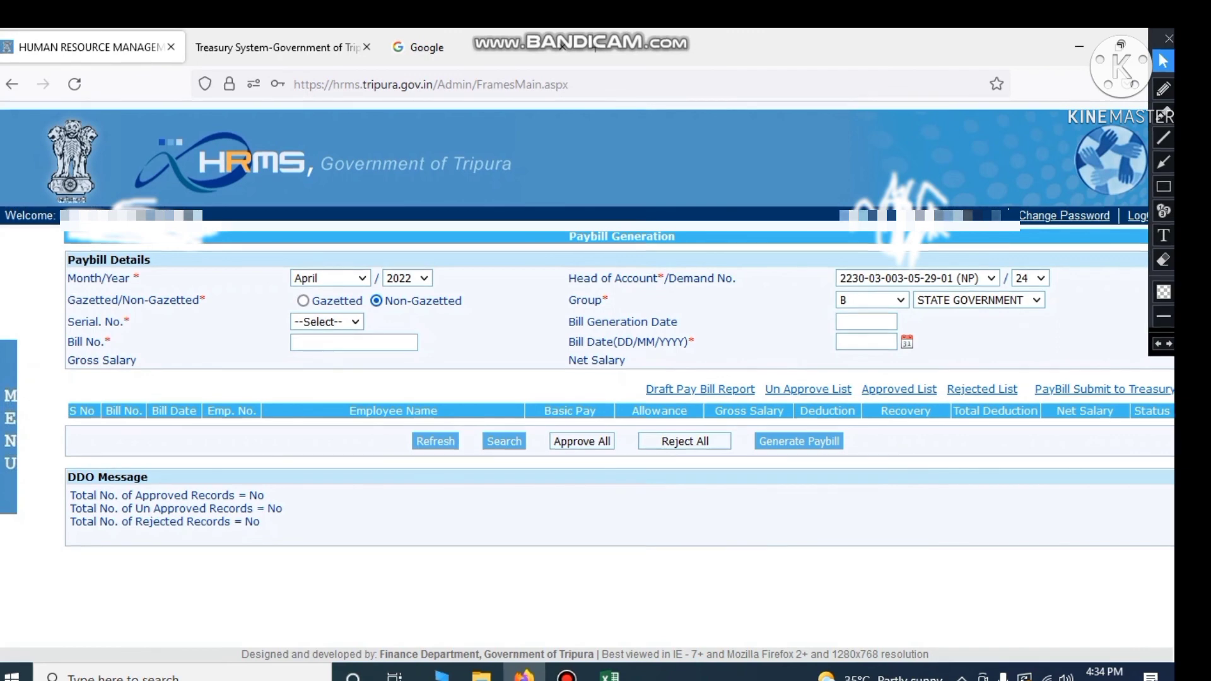
Check the Serial No. options and place the cursor in the Bill No. field
left_click(331, 321)
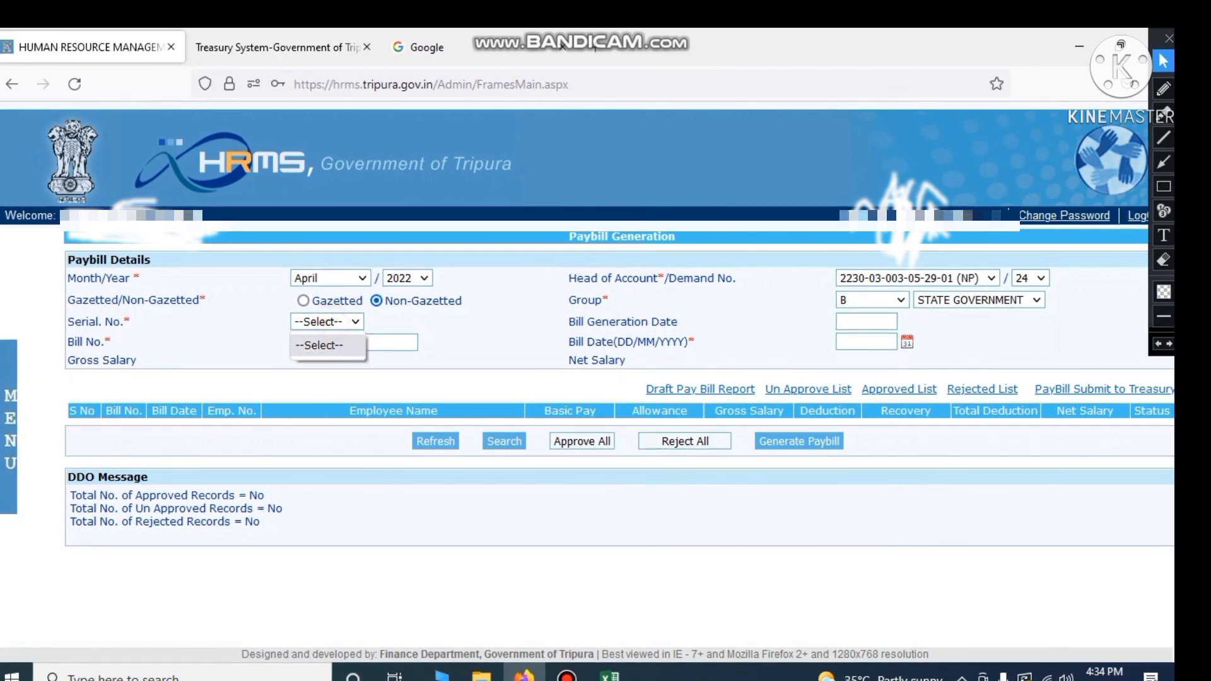
left_click(331, 321)
left_click(848, 320)
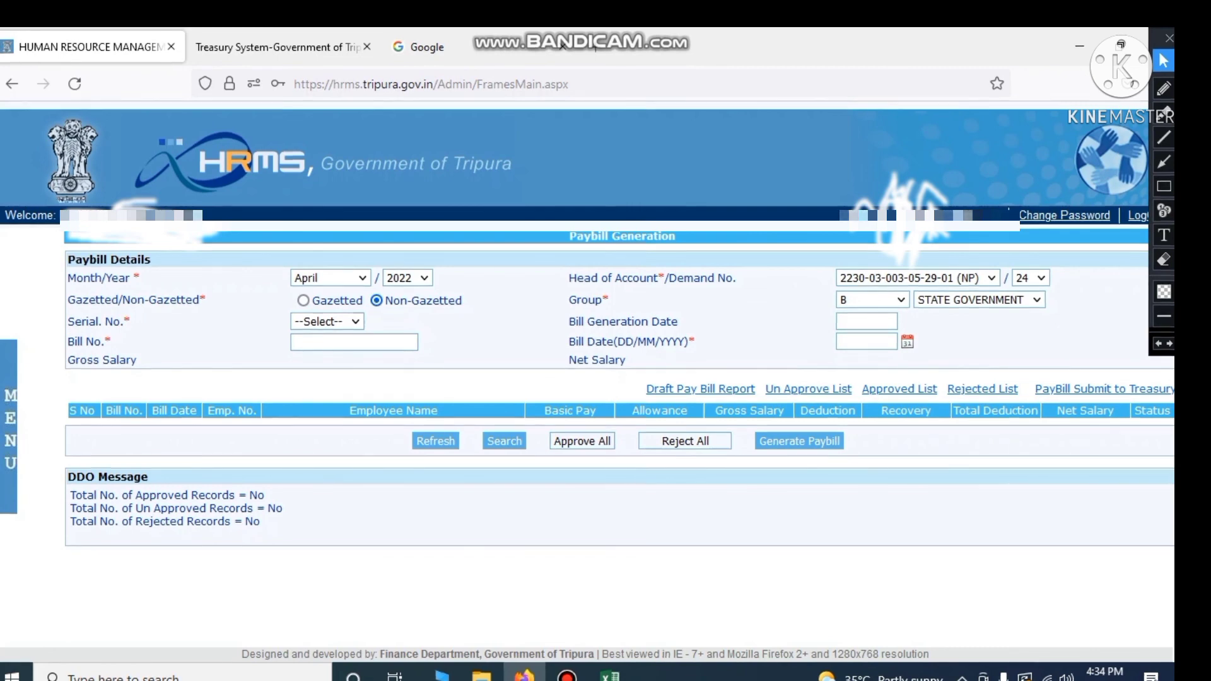
left_click(363, 344)
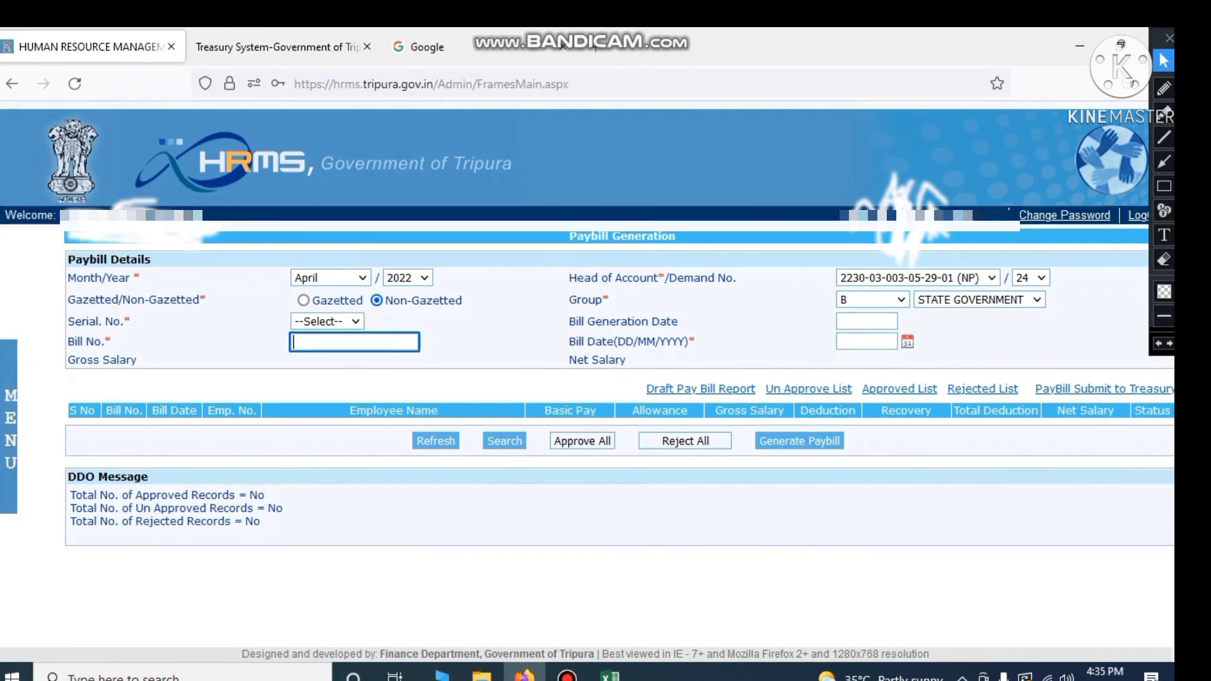
left_click(610, 677)
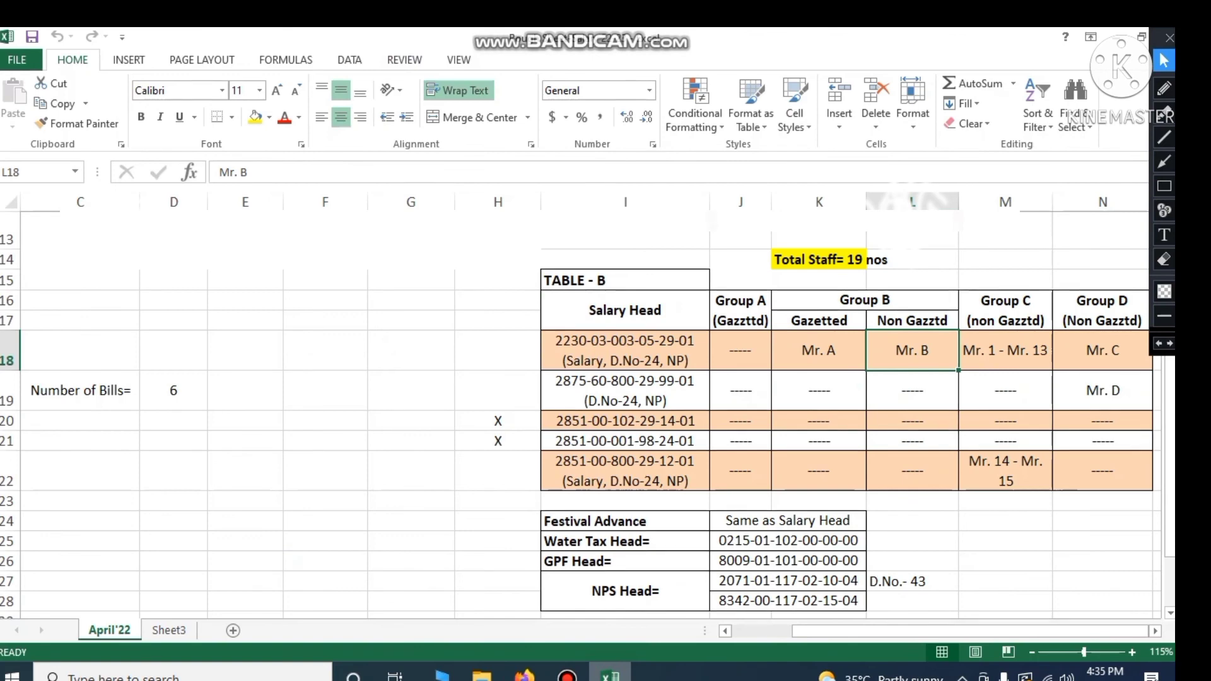
Look up bill 14 and its date 15.04.2022 in the Excel bill register
scroll(606, 417, "up", 4)
left_click_drag(814, 630, 754, 631)
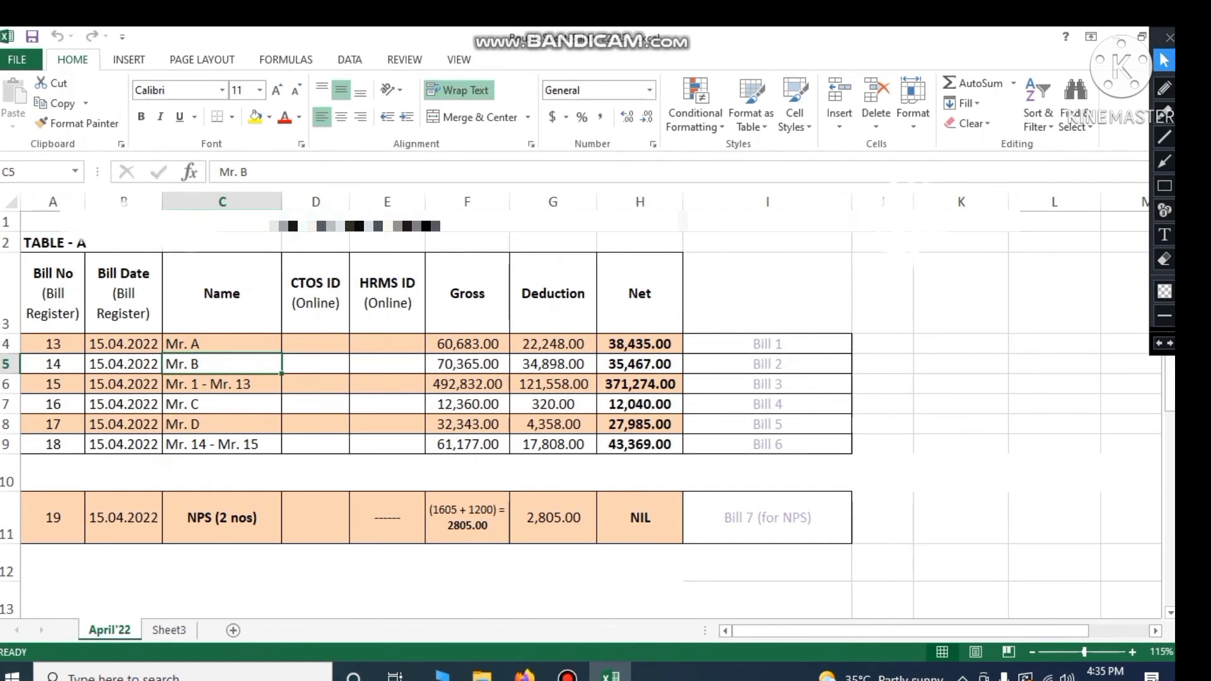
left_click(67, 363)
left_click(123, 364)
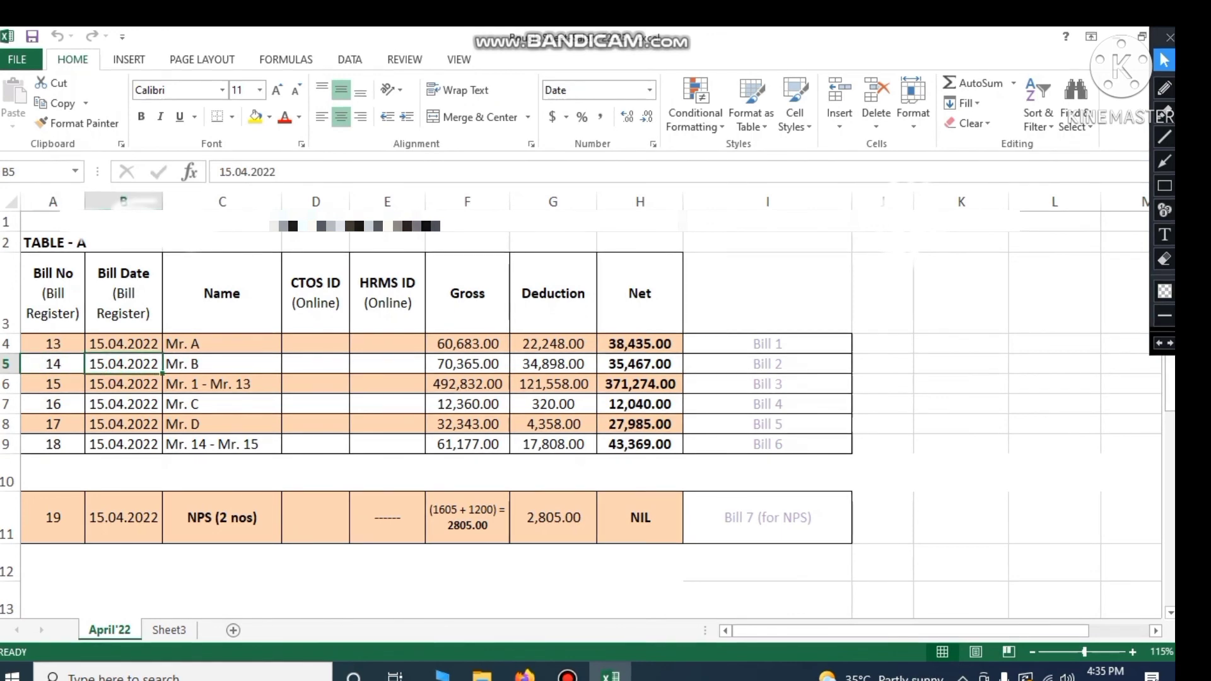
left_click(526, 677)
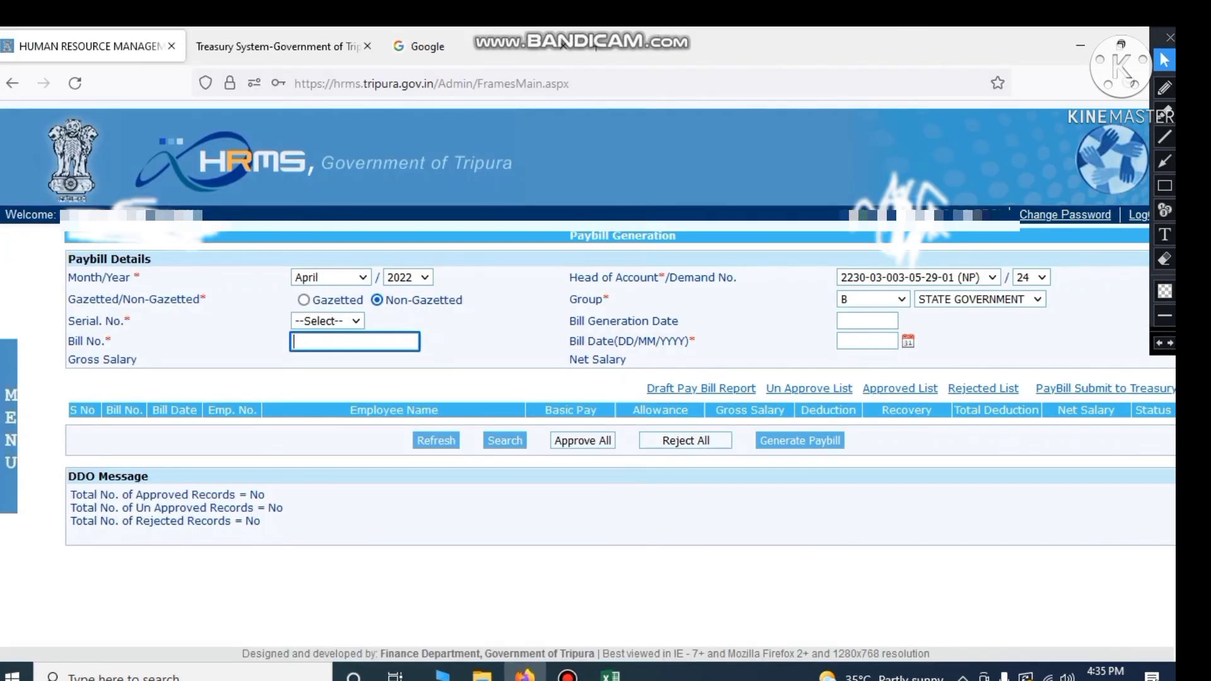
Generate the paybill for bill 14 dated 15/04/2022 and acknowledge the wait notice
type("14")
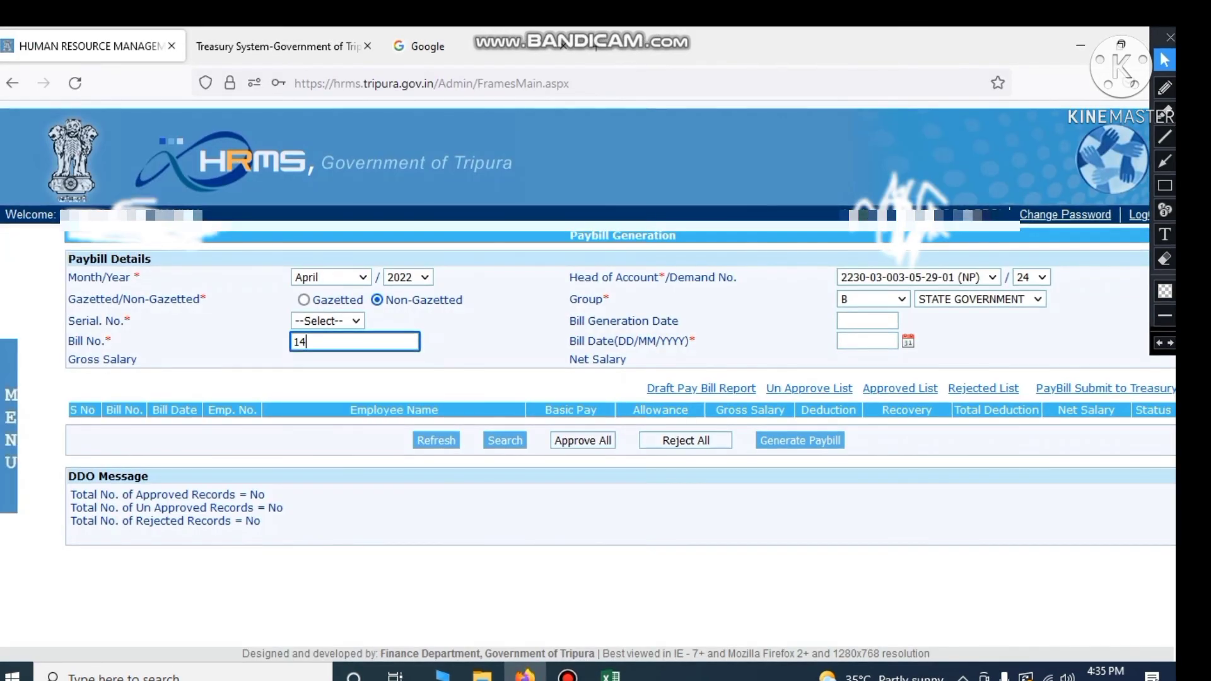
key("Tab")
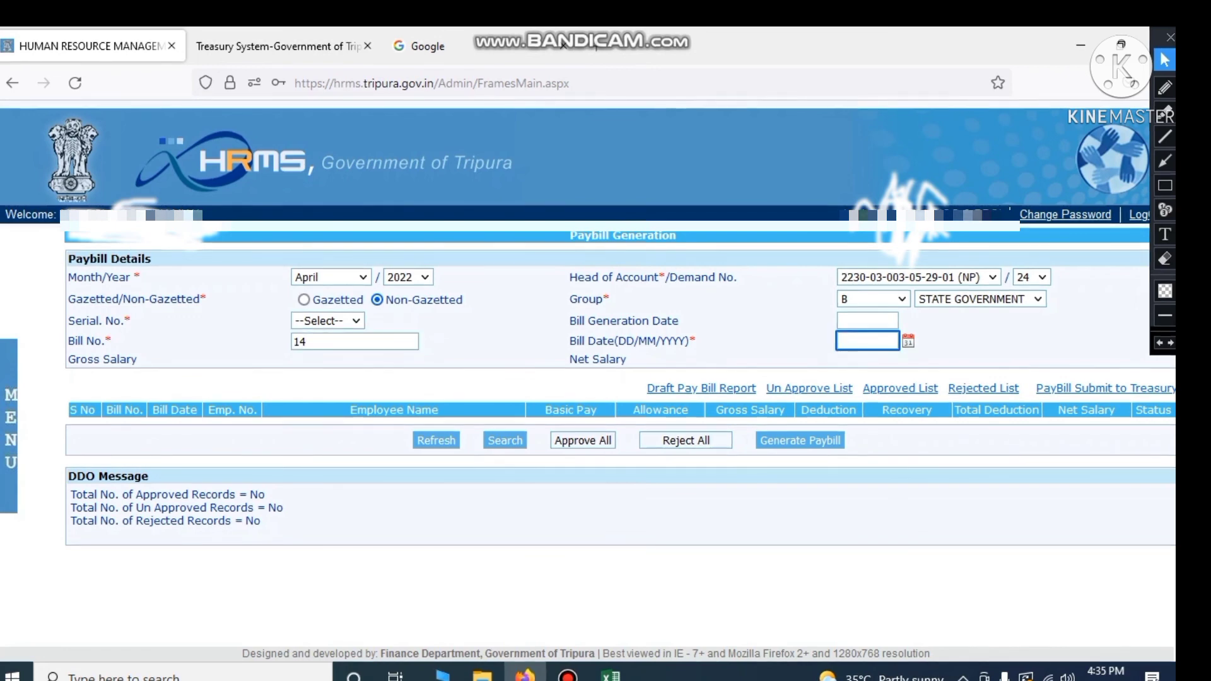
type("15/04/")
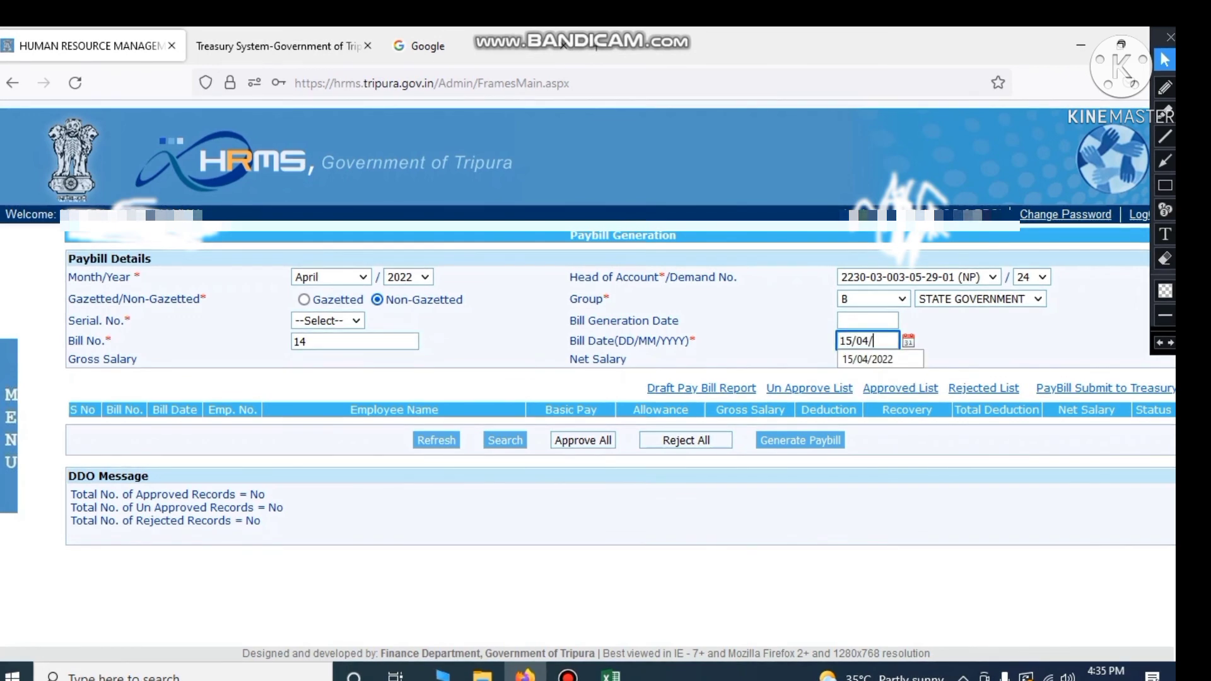
type("2022")
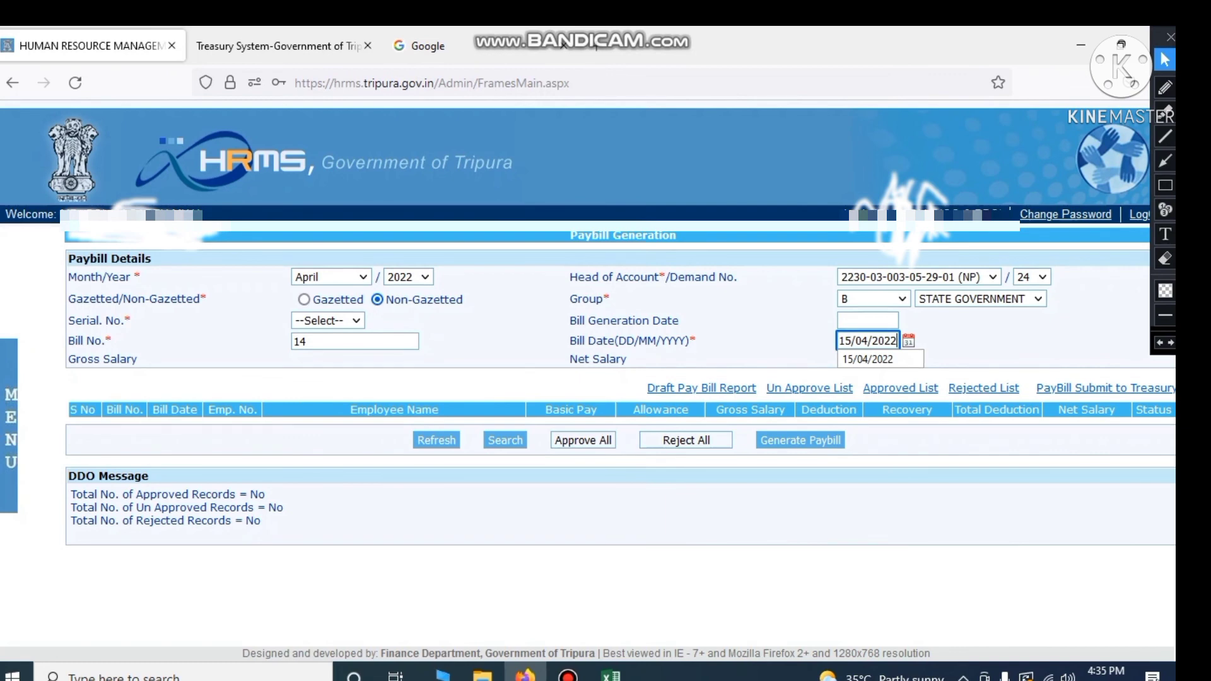
left_click(991, 317)
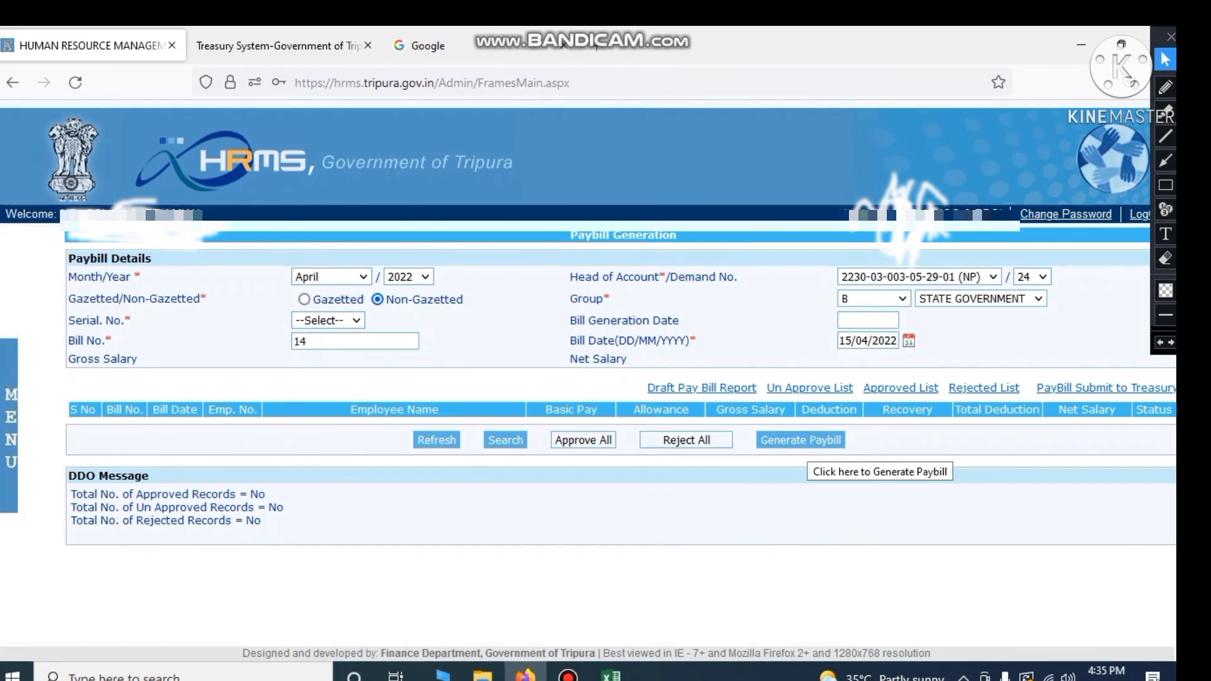
left_click(804, 441)
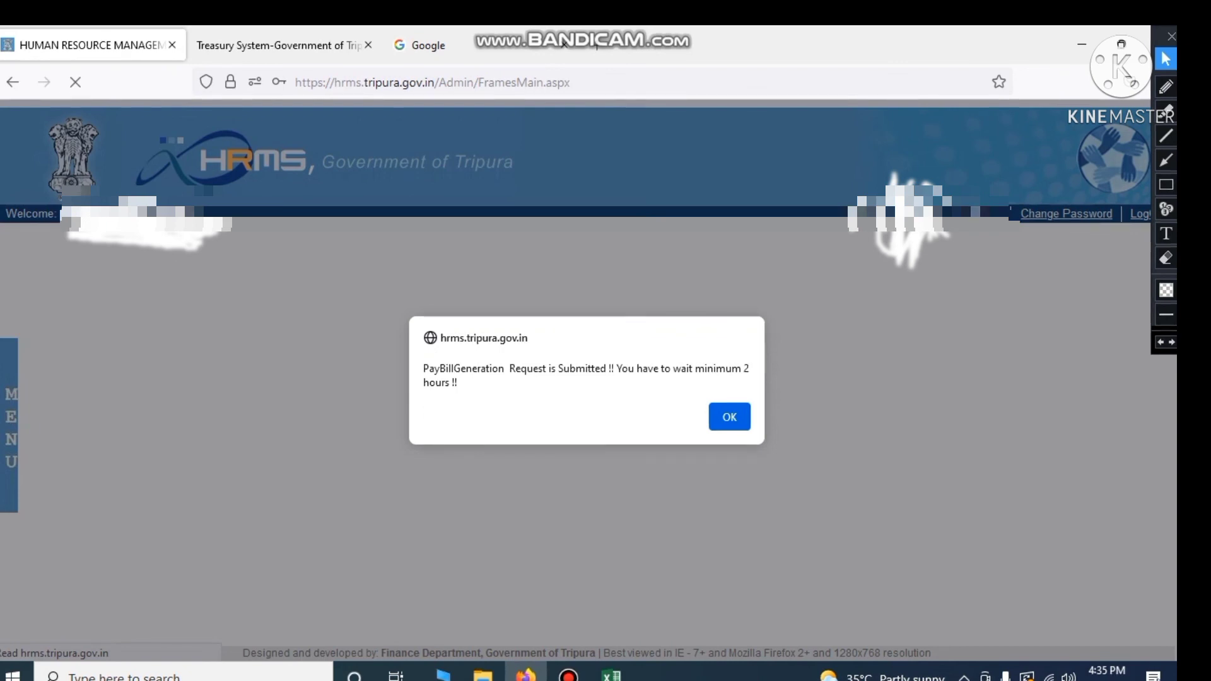
left_click(730, 416)
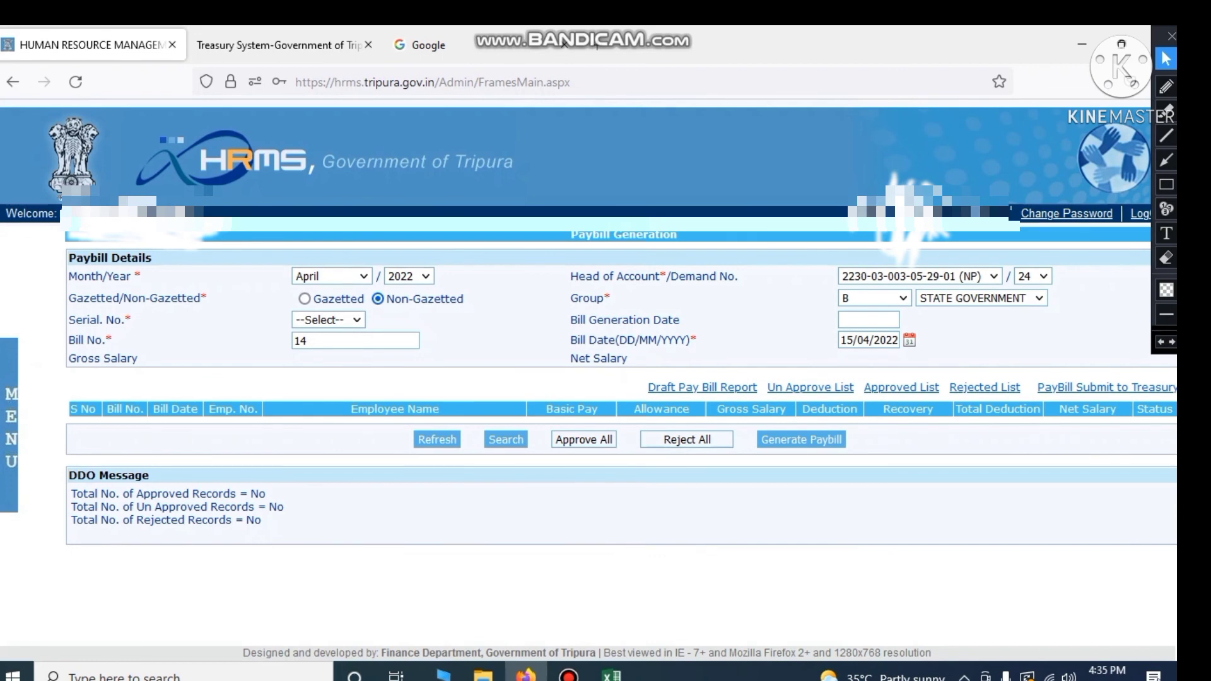
mouse_move(9, 417)
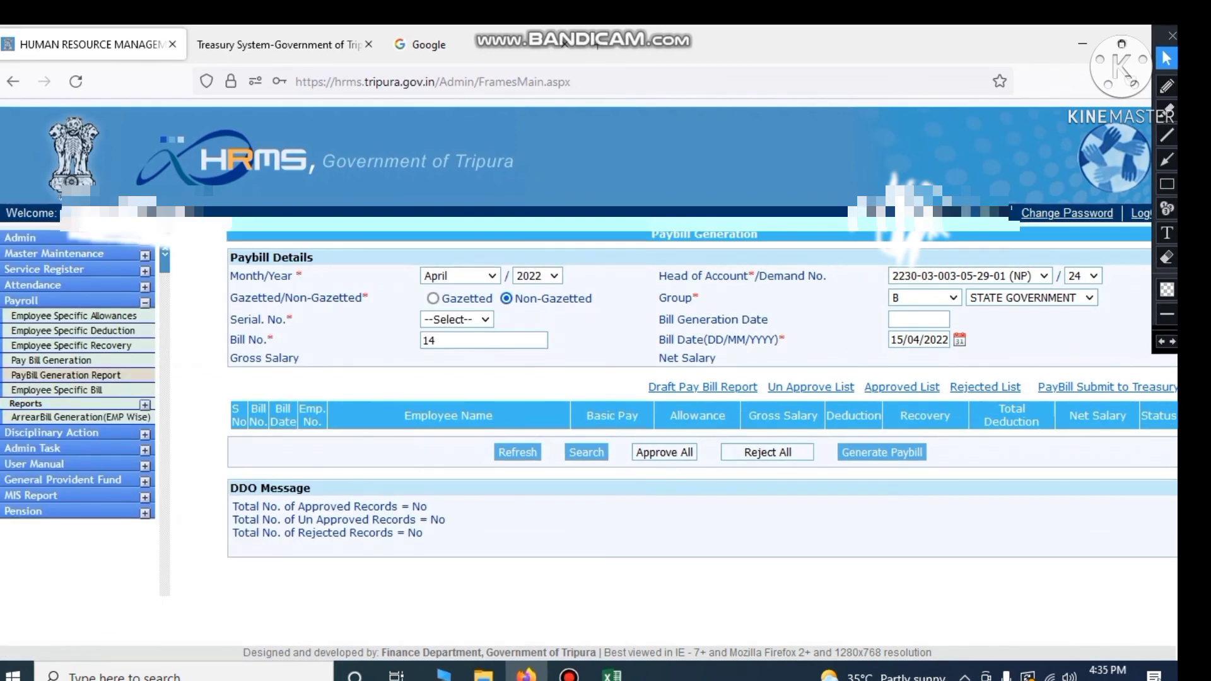
Open the PayBill Generation Report and confirm bill 14's non-gazetted and processing flags read N
left_click(79, 375)
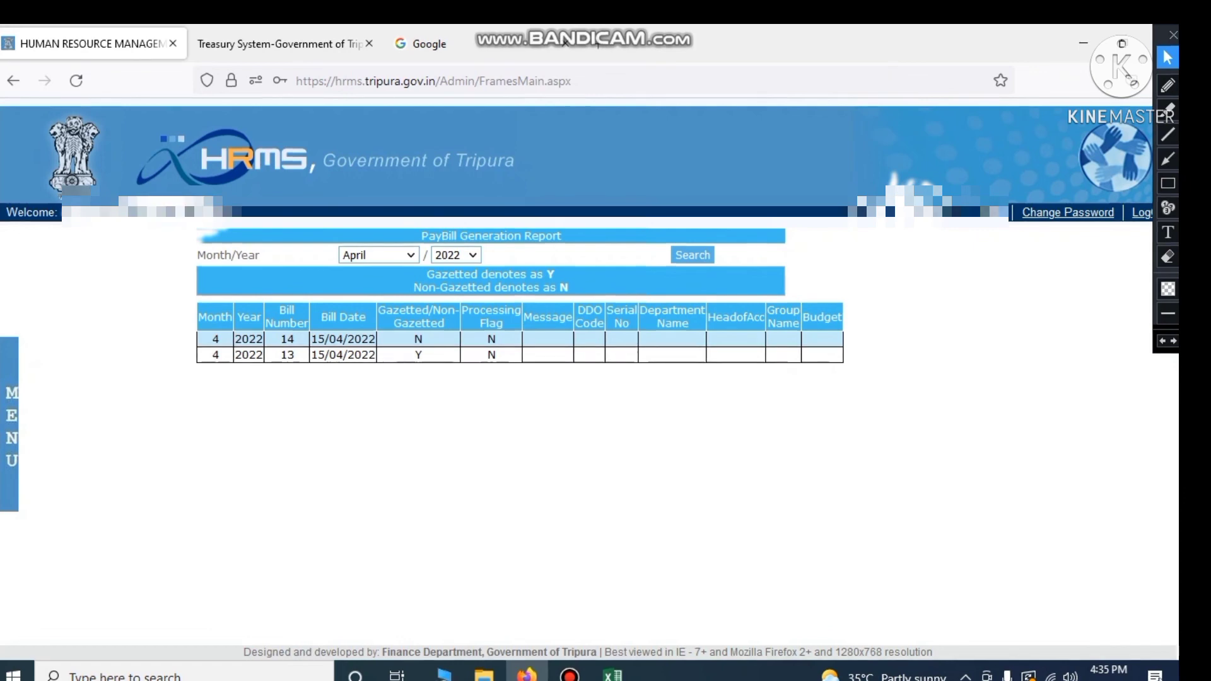
double_click(418, 340)
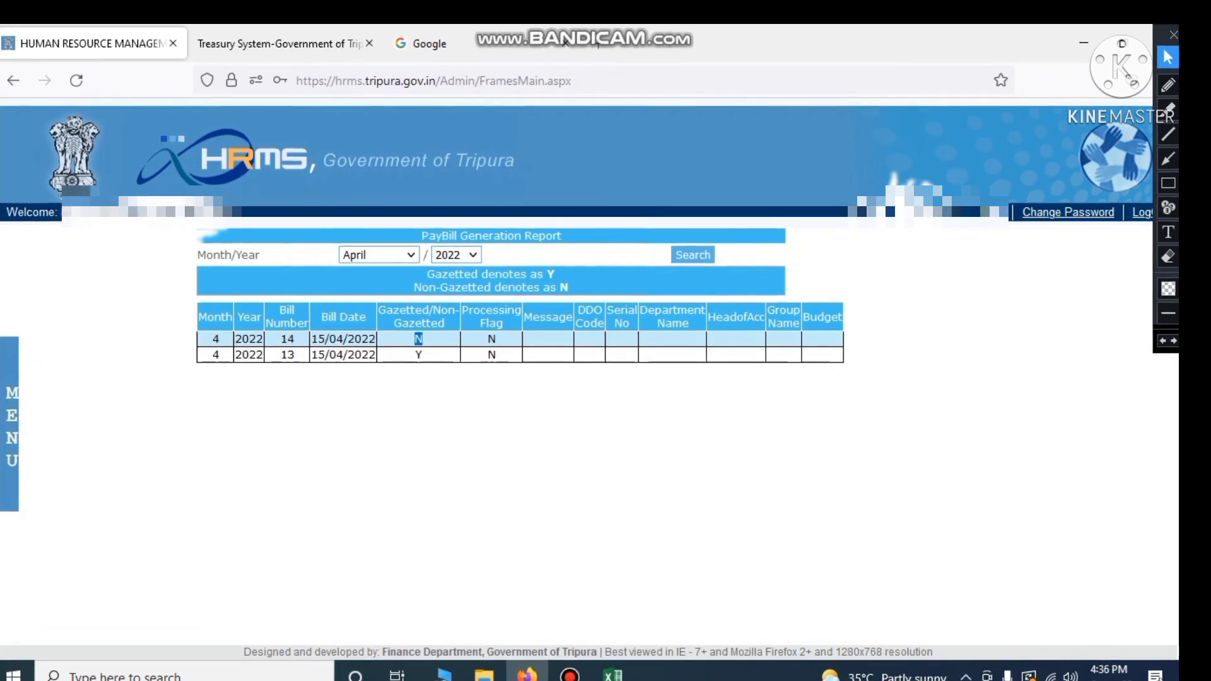
double_click(492, 339)
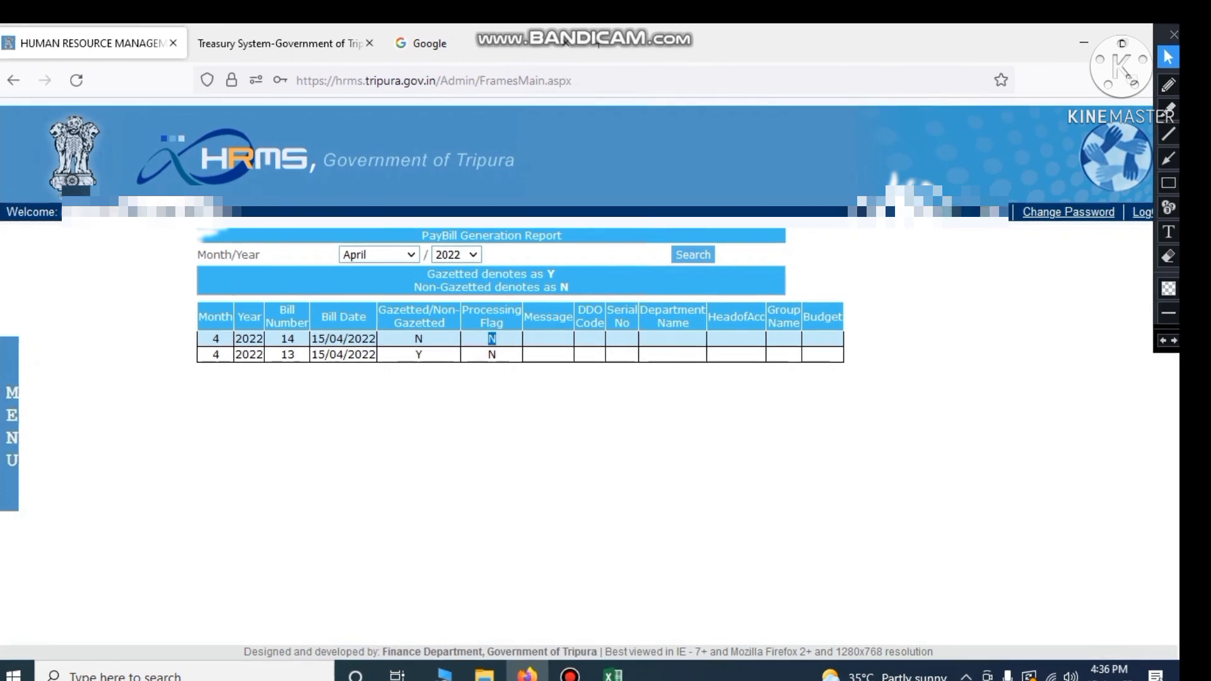
left_click(491, 415)
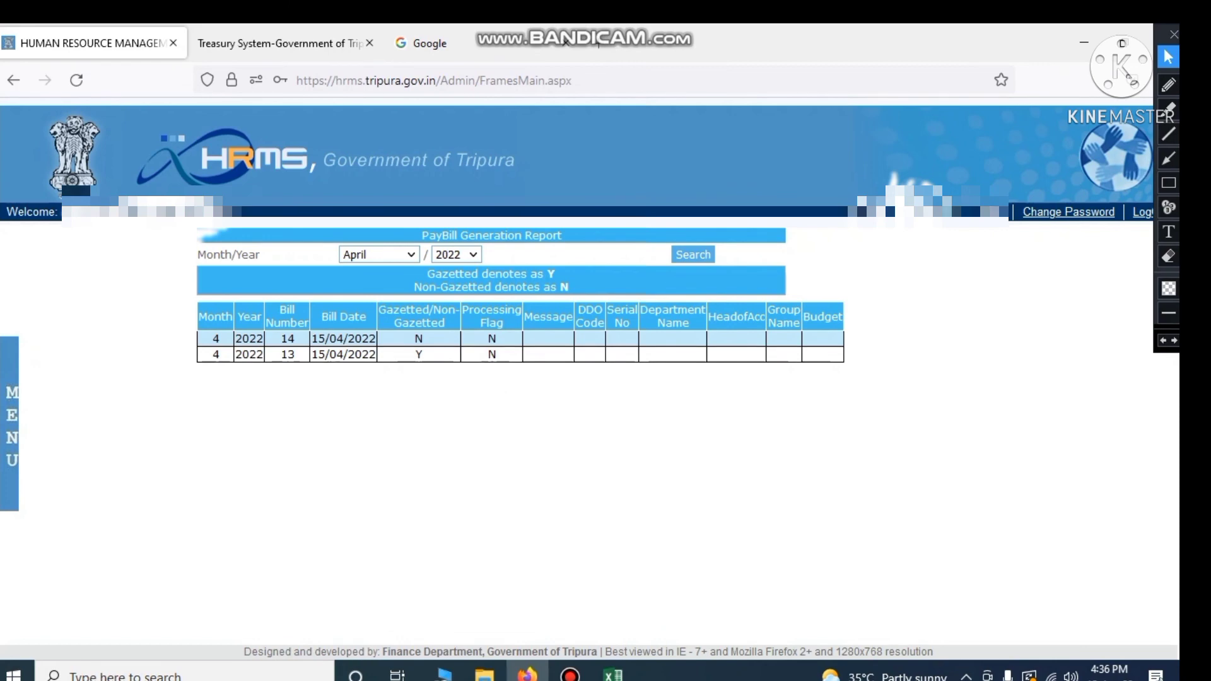
mouse_move(11, 417)
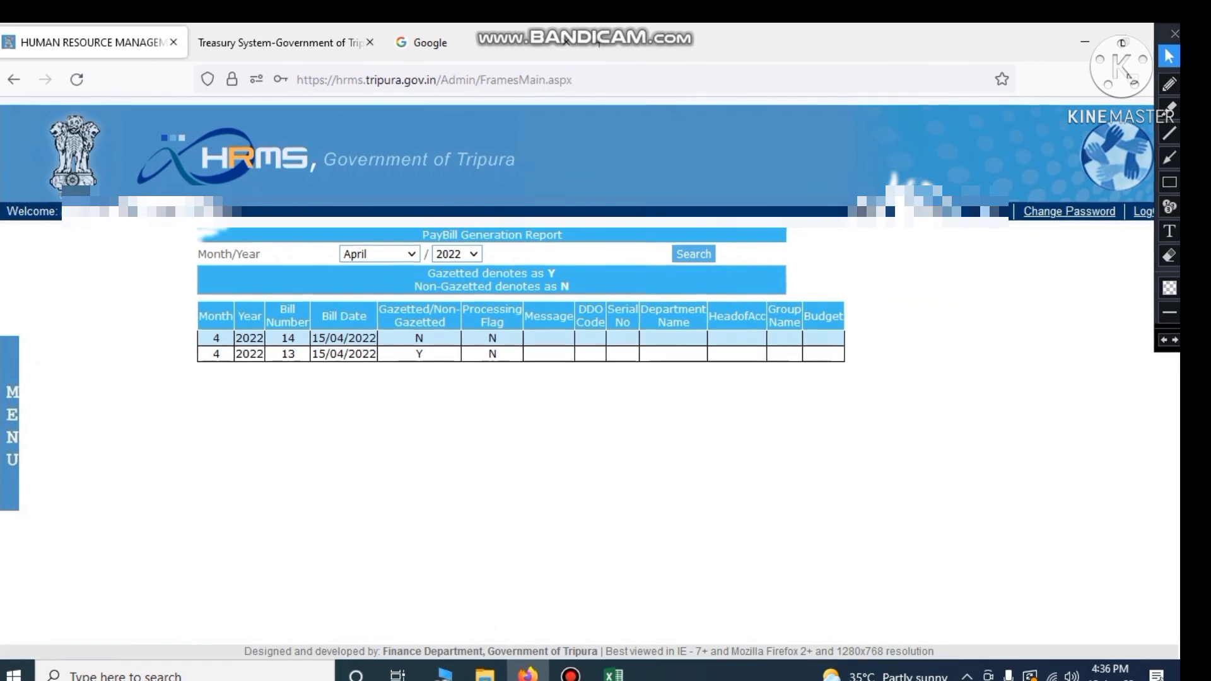
Review the Bill 1–Bill 6 rows and the Bill 7 NPS row in Excel, then return to HRMS
left_click(613, 674)
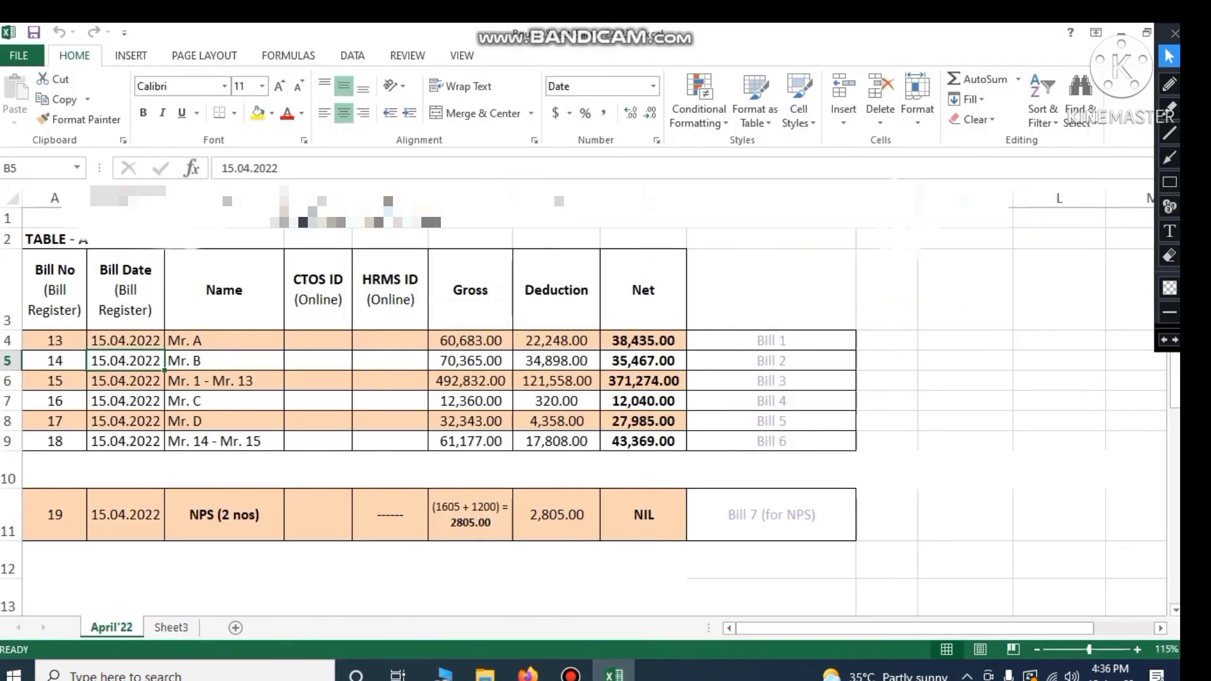
left_click(224, 340)
left_click_drag(771, 340, 771, 441)
left_click(771, 514)
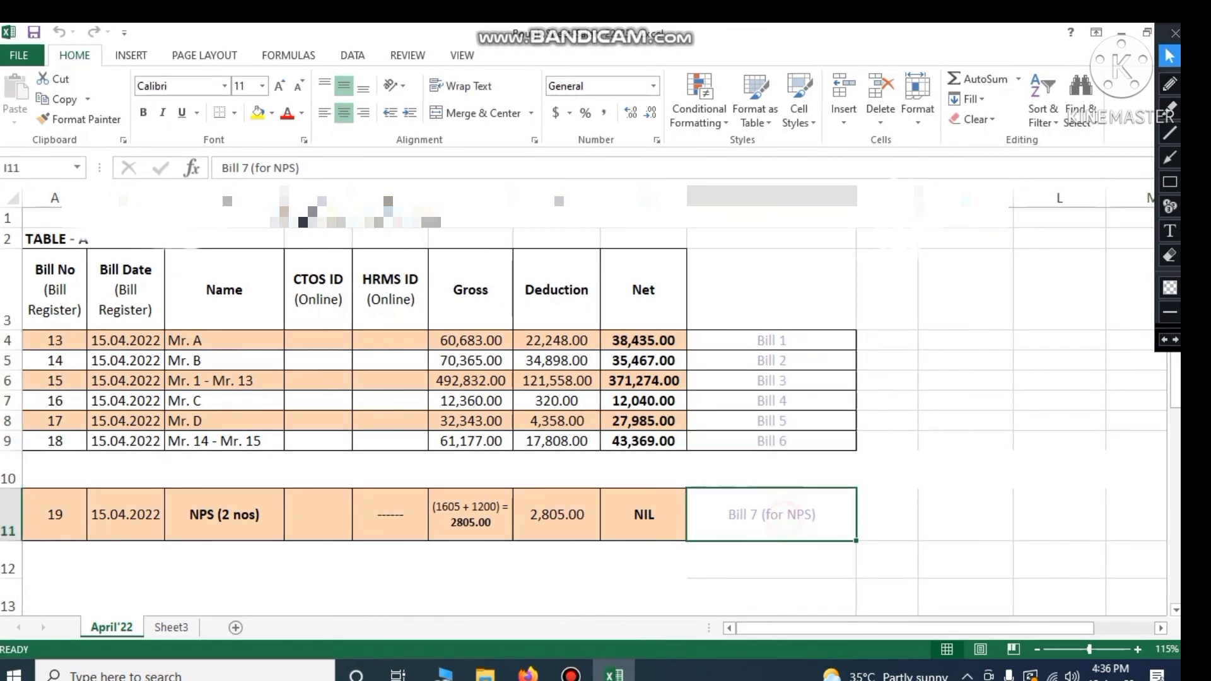
left_click(372, 519)
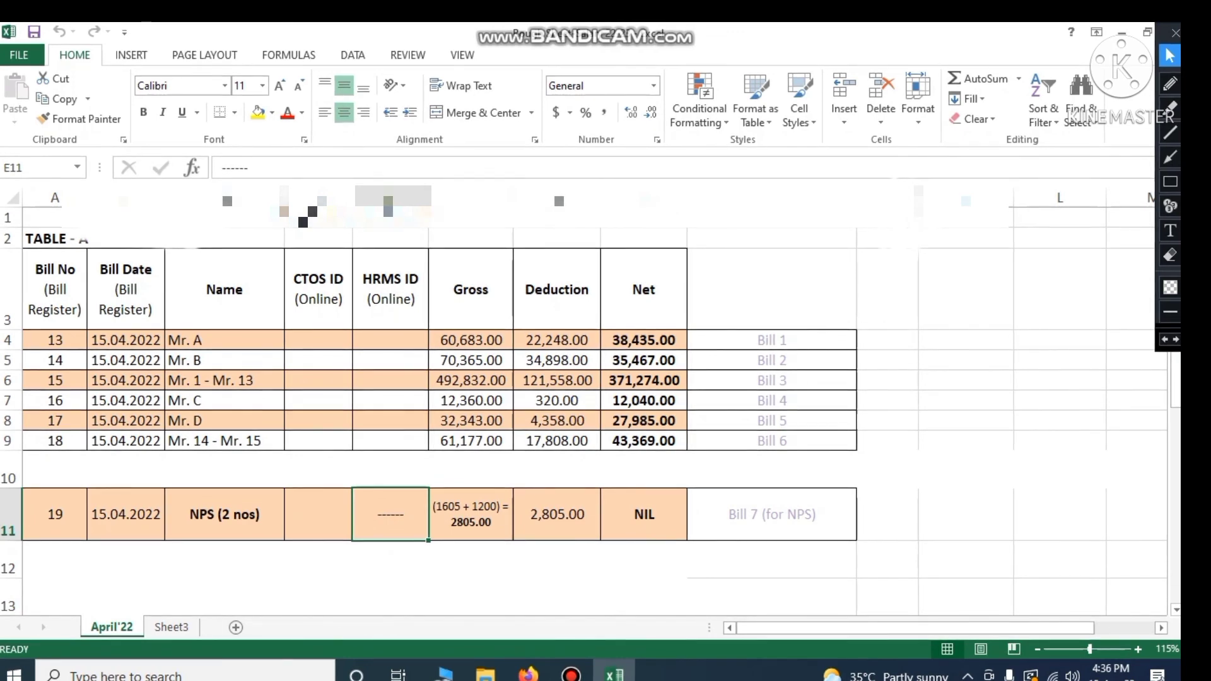
left_click_drag(773, 341, 772, 440)
left_click(888, 469)
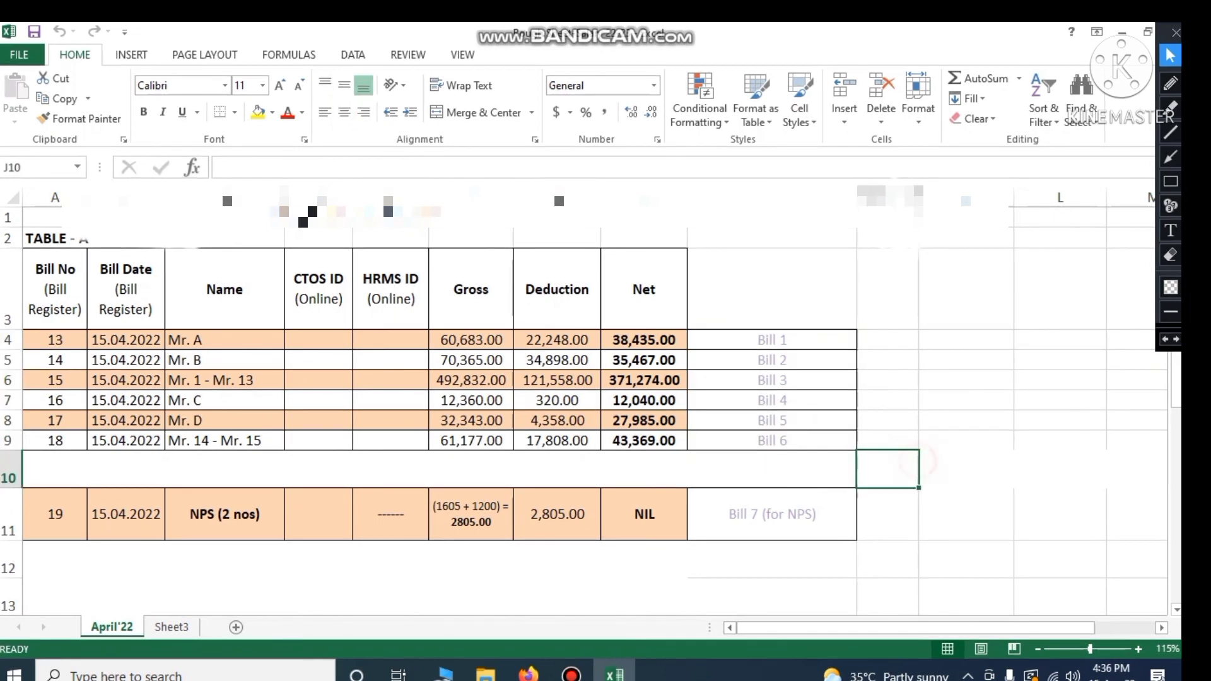
mouse_move(572, 676)
left_click(529, 674)
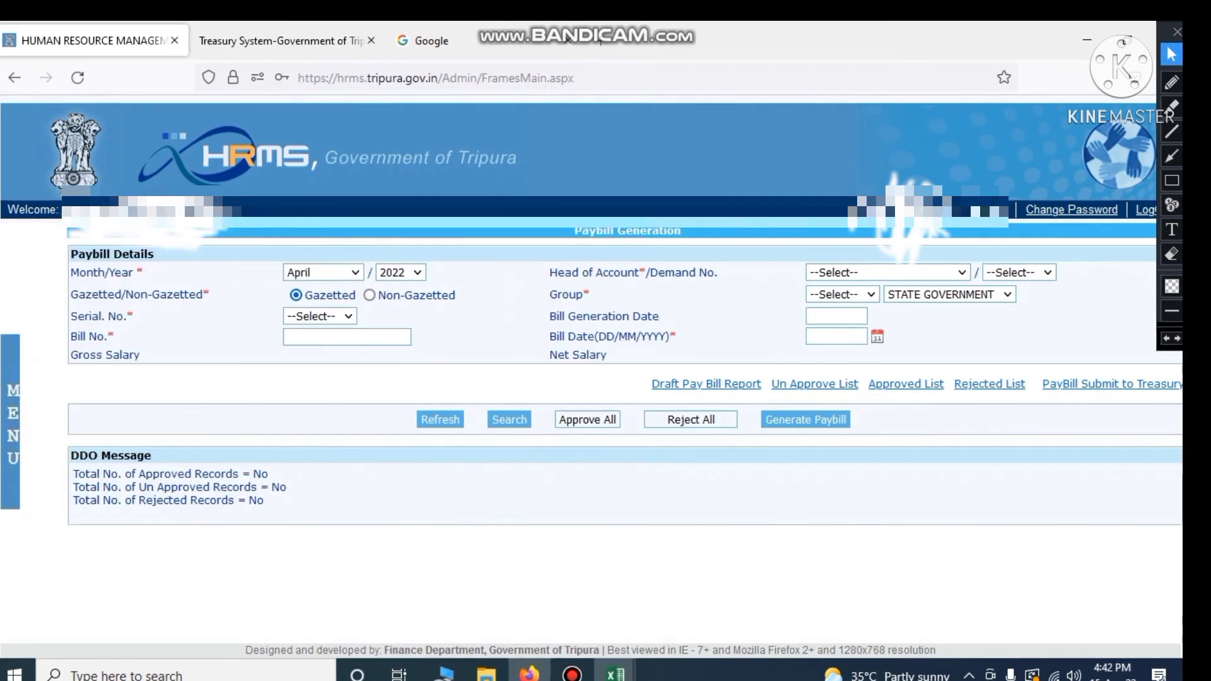
Verify April 2022 bills 13, 14, 16, 17 and 18 in the PayBill Generation Report, then switch to the Treasury System tab
mouse_move(12, 402)
left_click(89, 372)
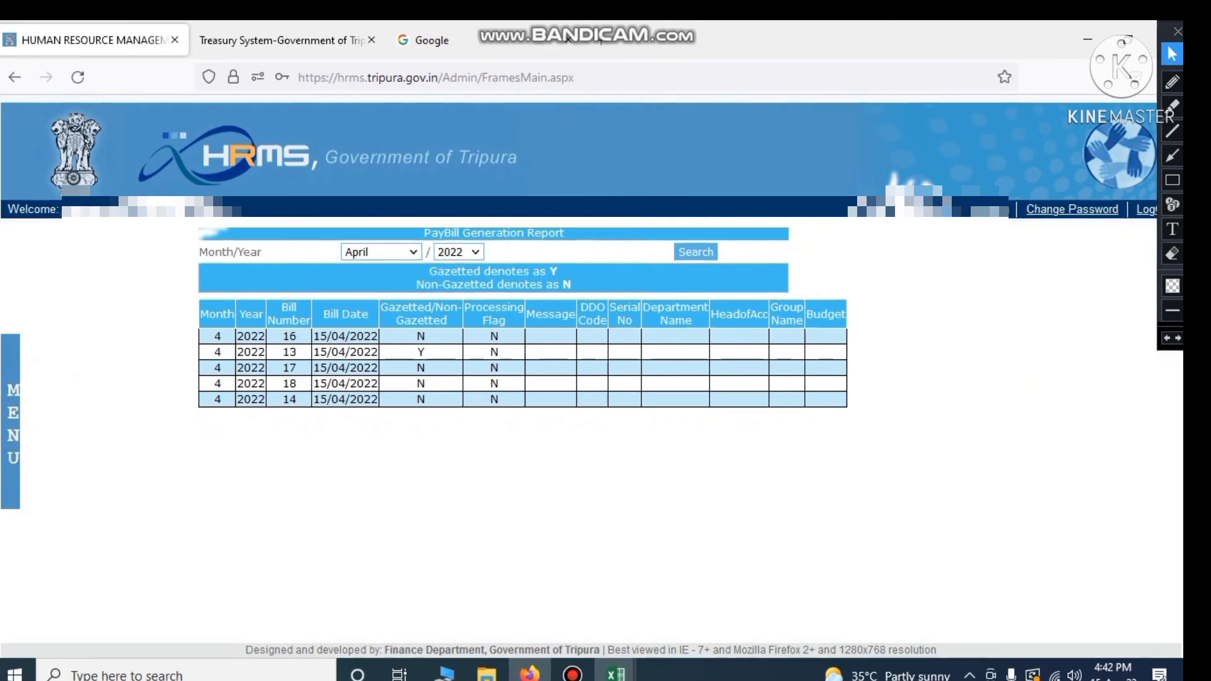
mouse_move(12, 415)
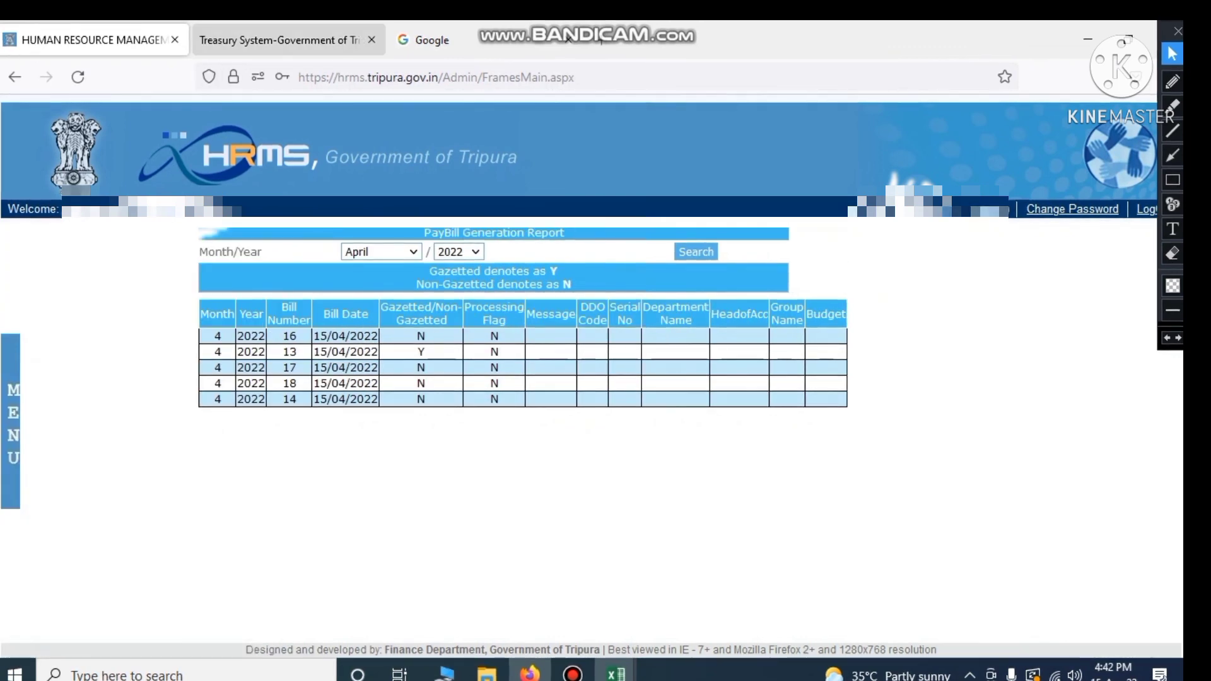
left_click(277, 40)
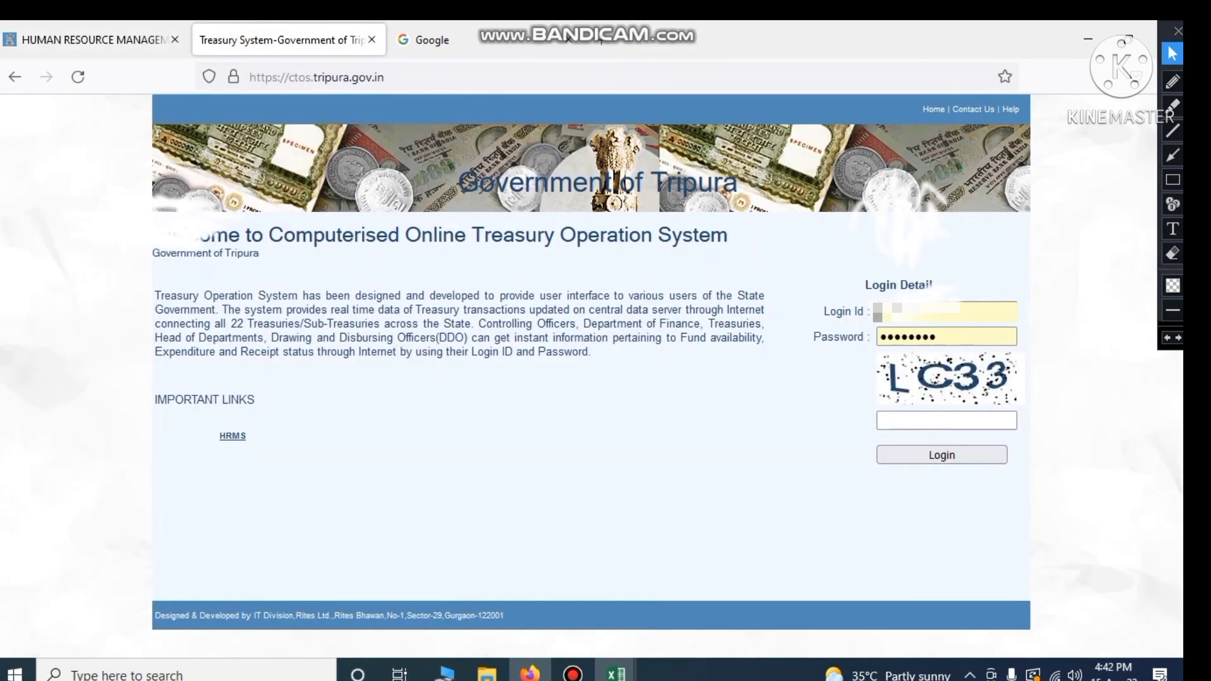
Load the treasury login page at ctos.tripura.gov.in
left_click(79, 78)
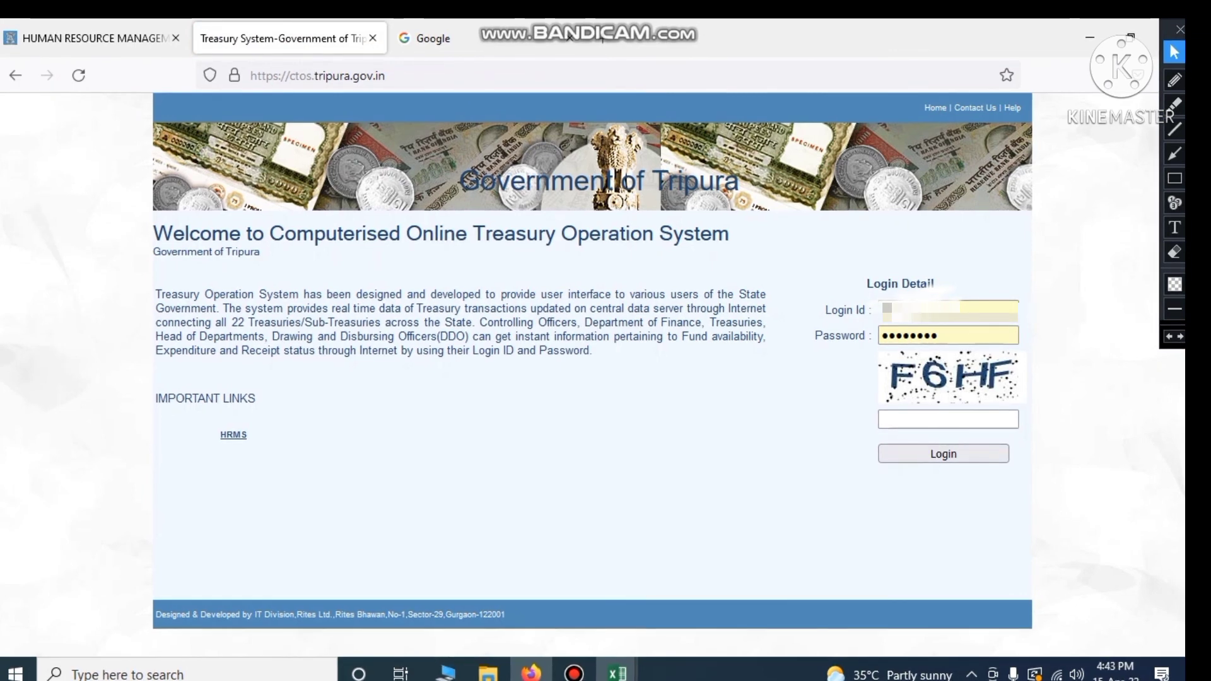
left_click(419, 76)
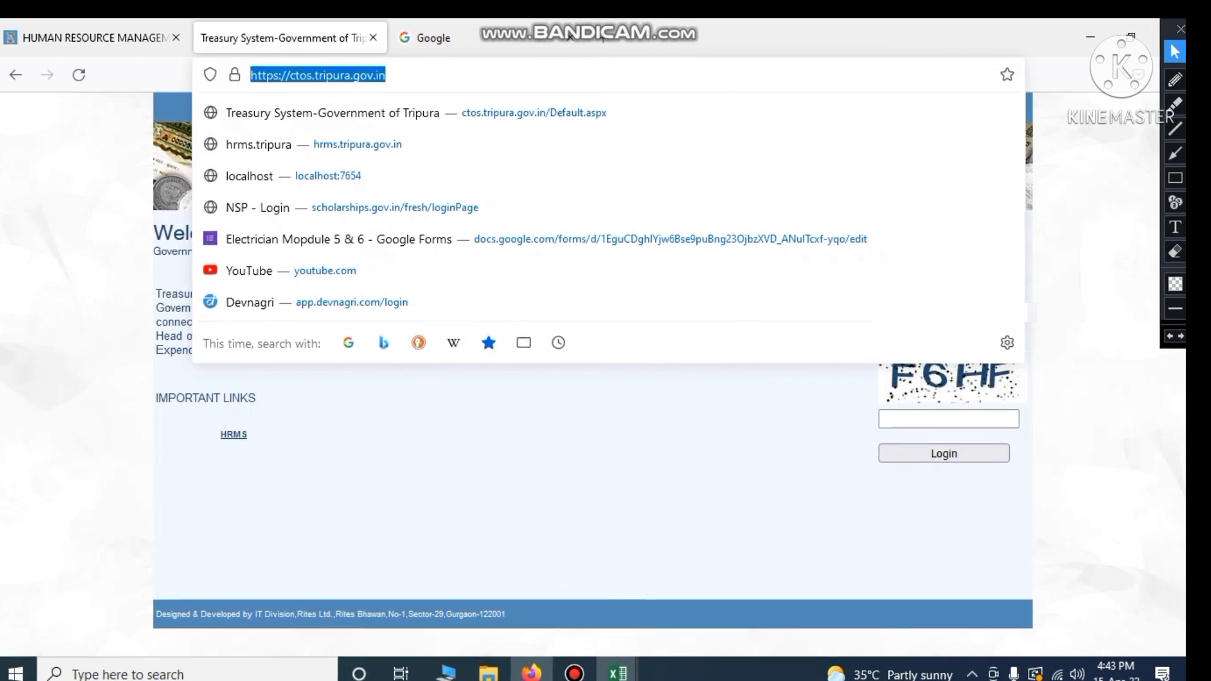
type("ctos")
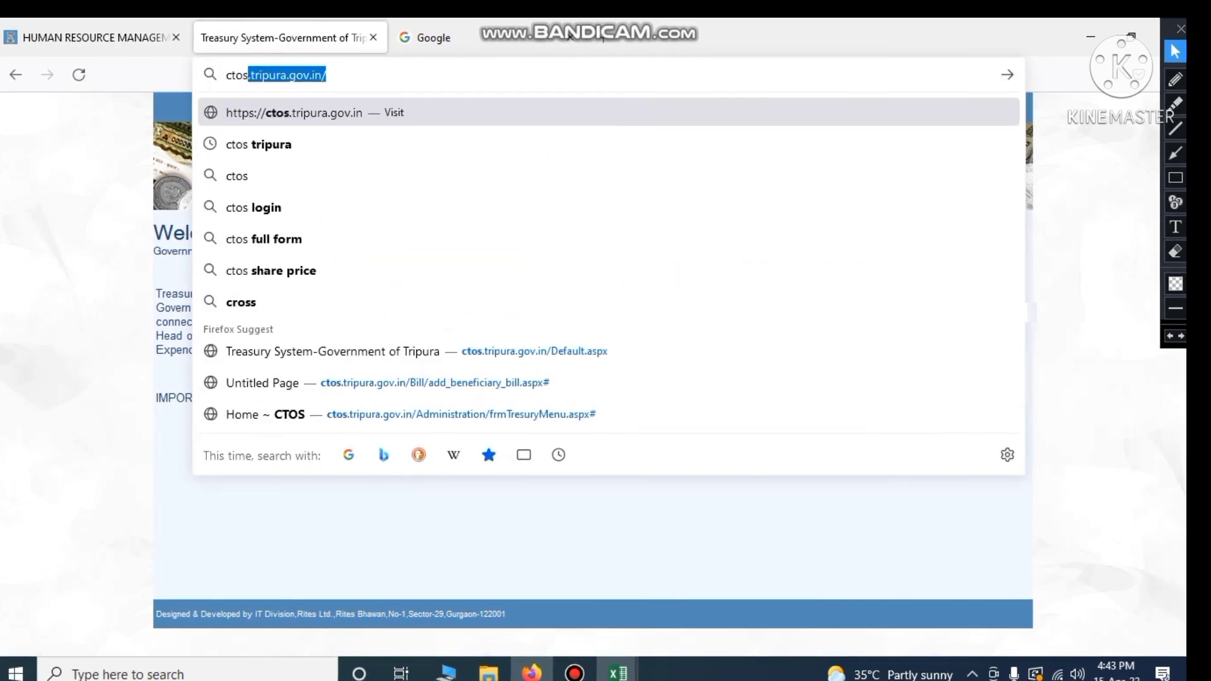
type(".")
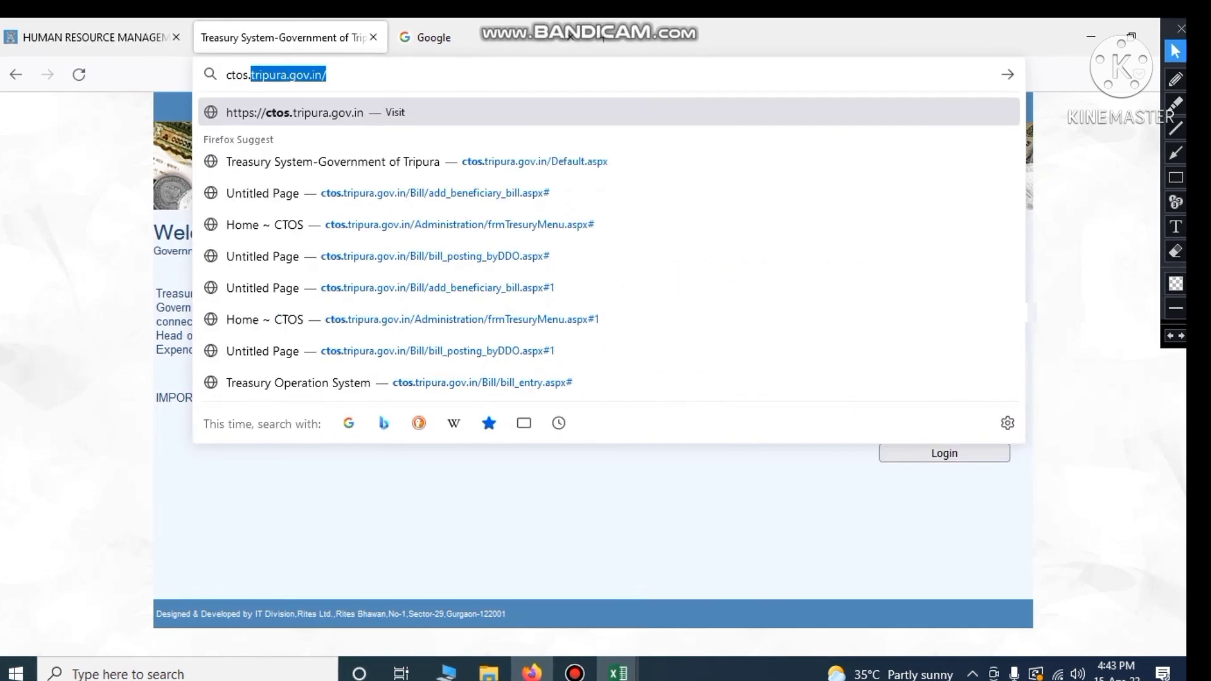
type("tripura.")
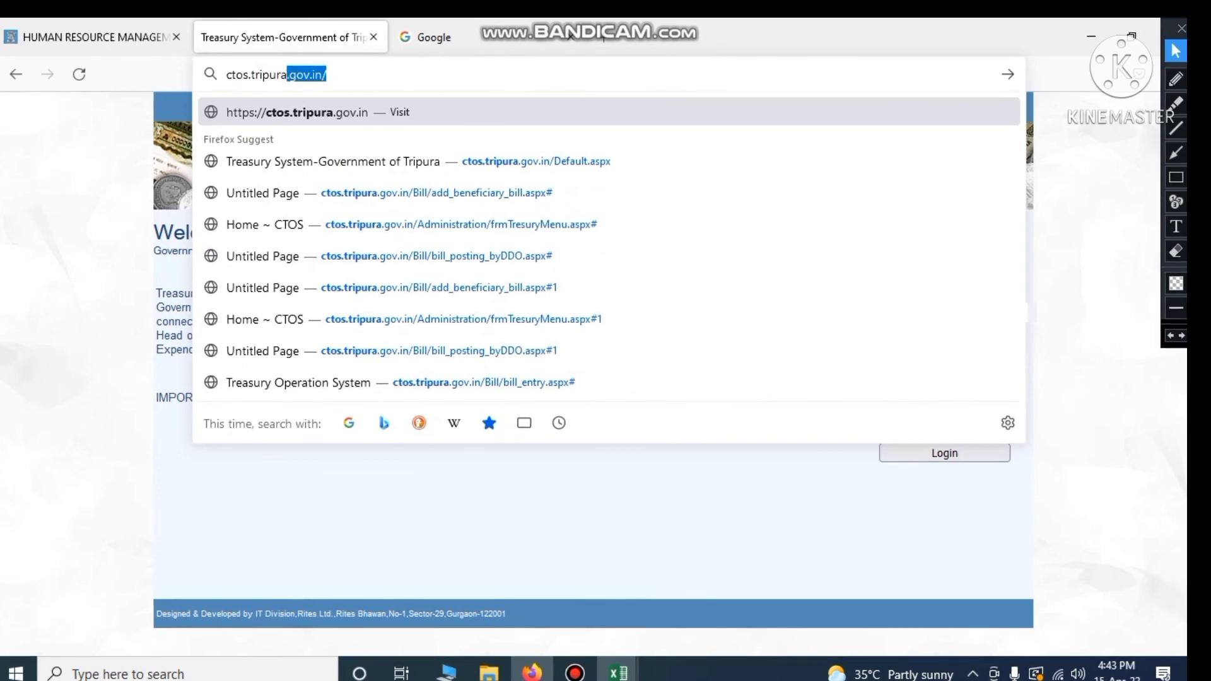
type("gov.in")
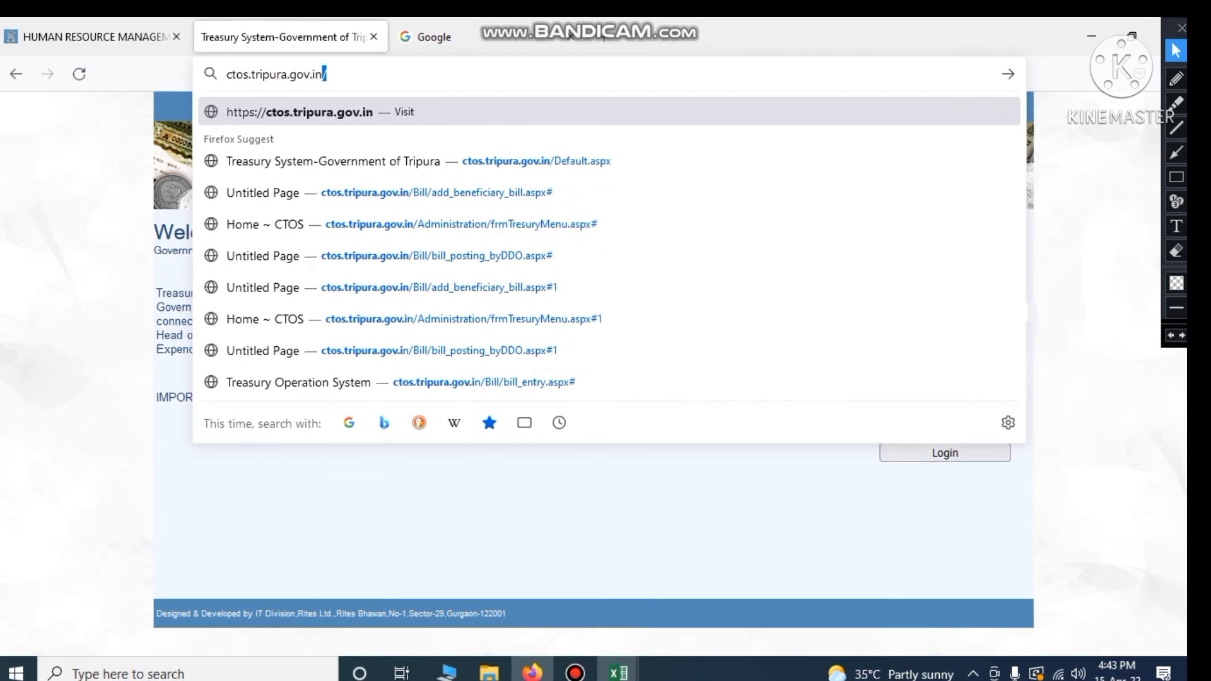
key("Return")
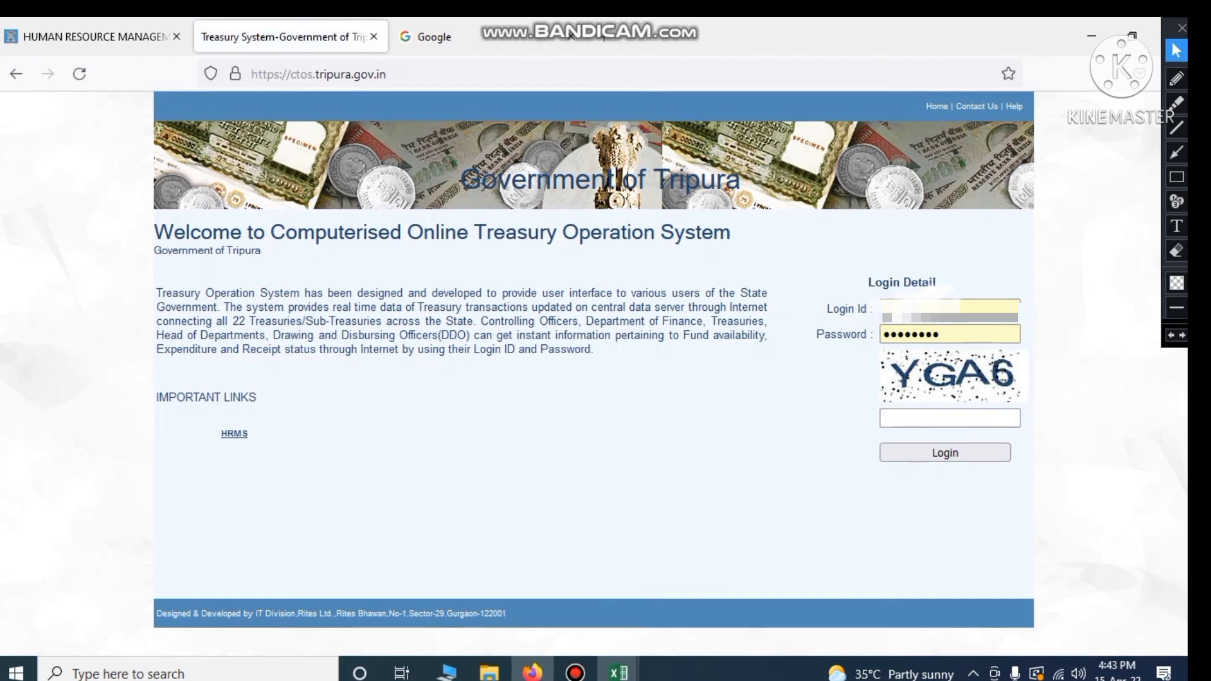
left_click(575, 673)
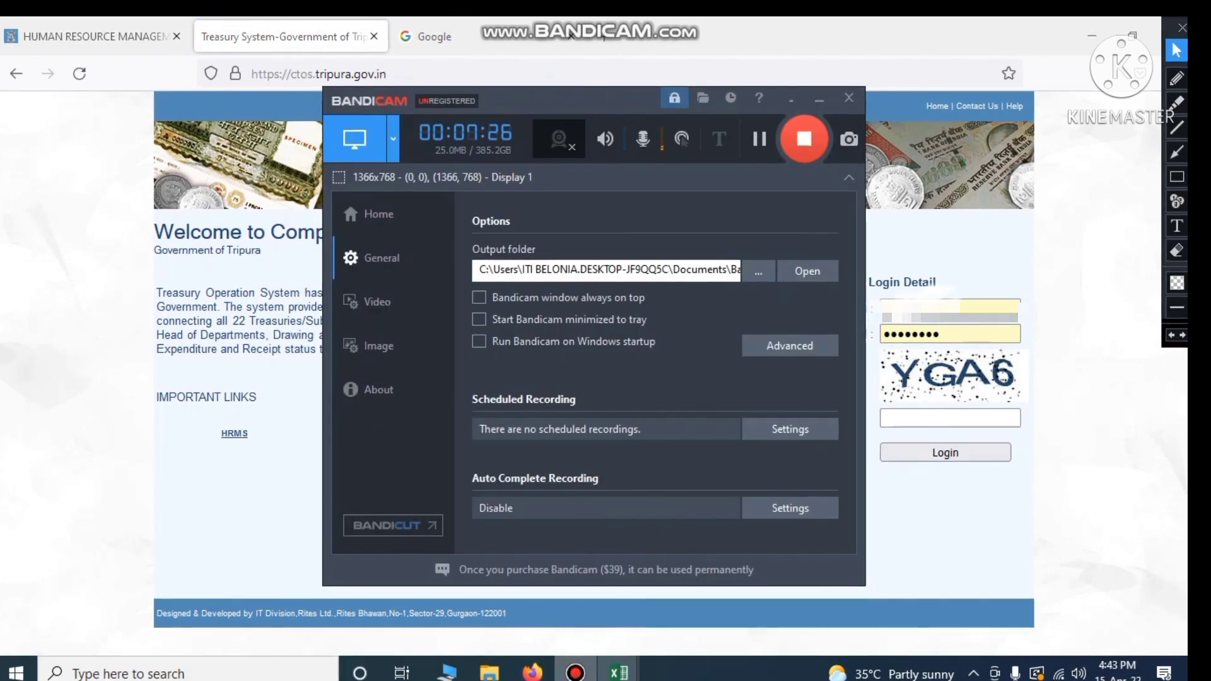
left_click(576, 673)
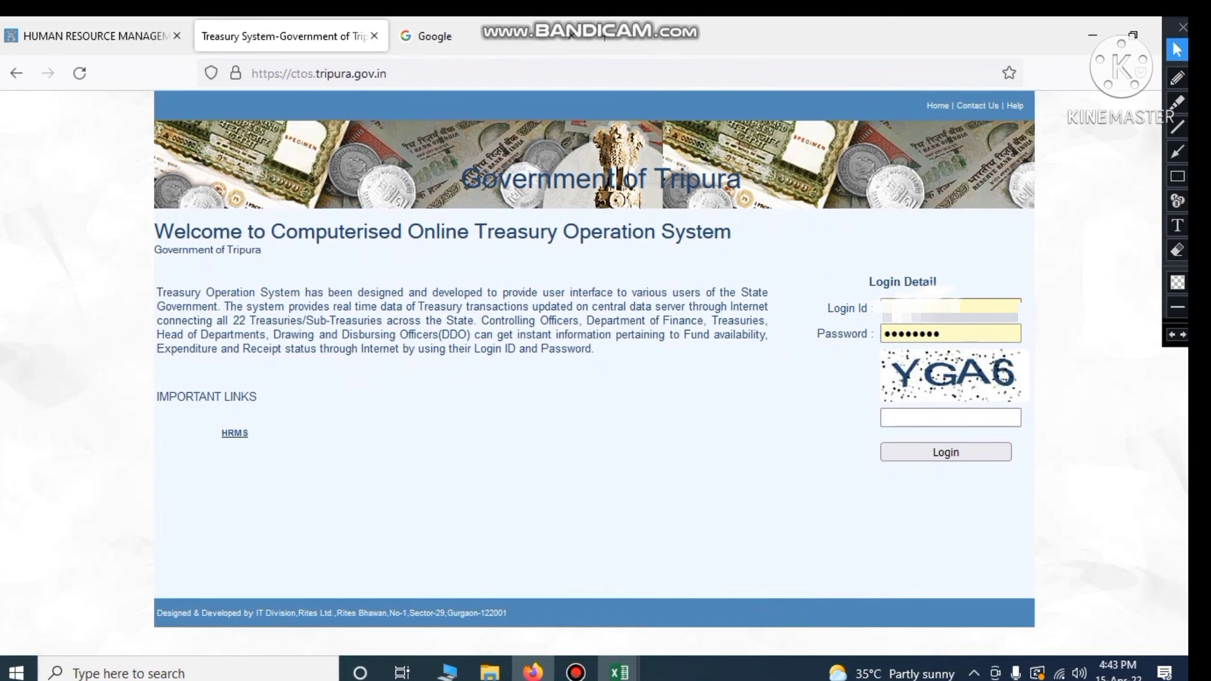
Enter the captcha code and log in to the treasury system as DDO
left_click(936, 308)
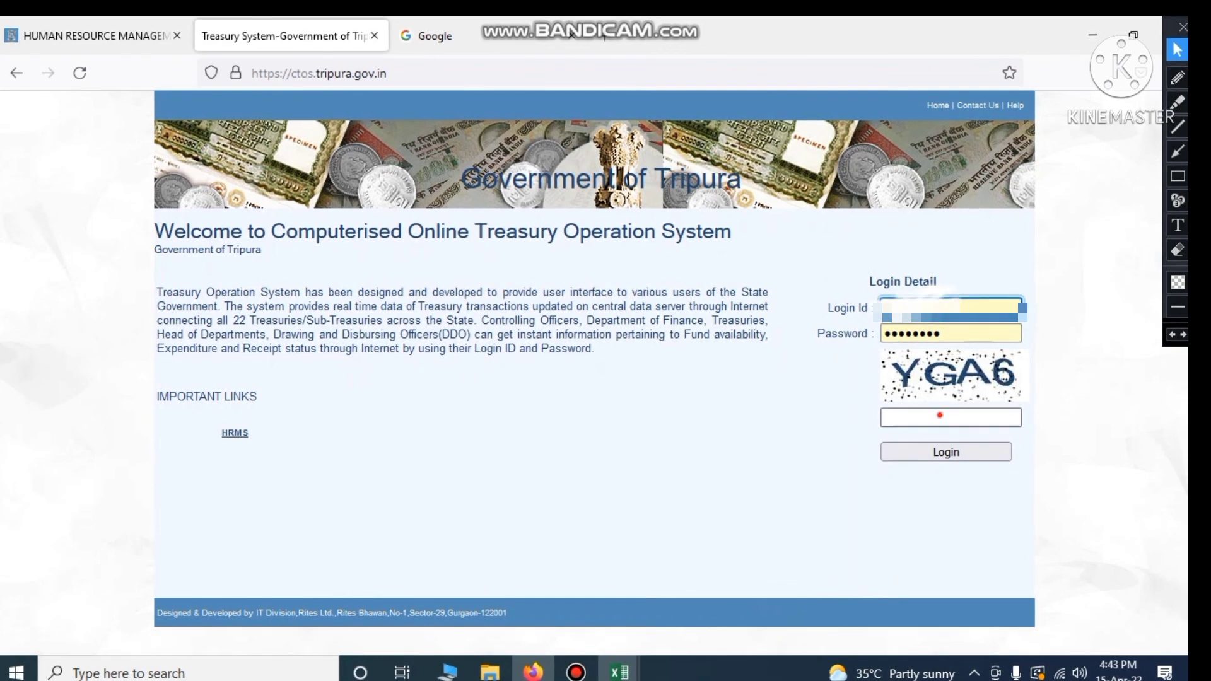
left_click(940, 415)
type("Y")
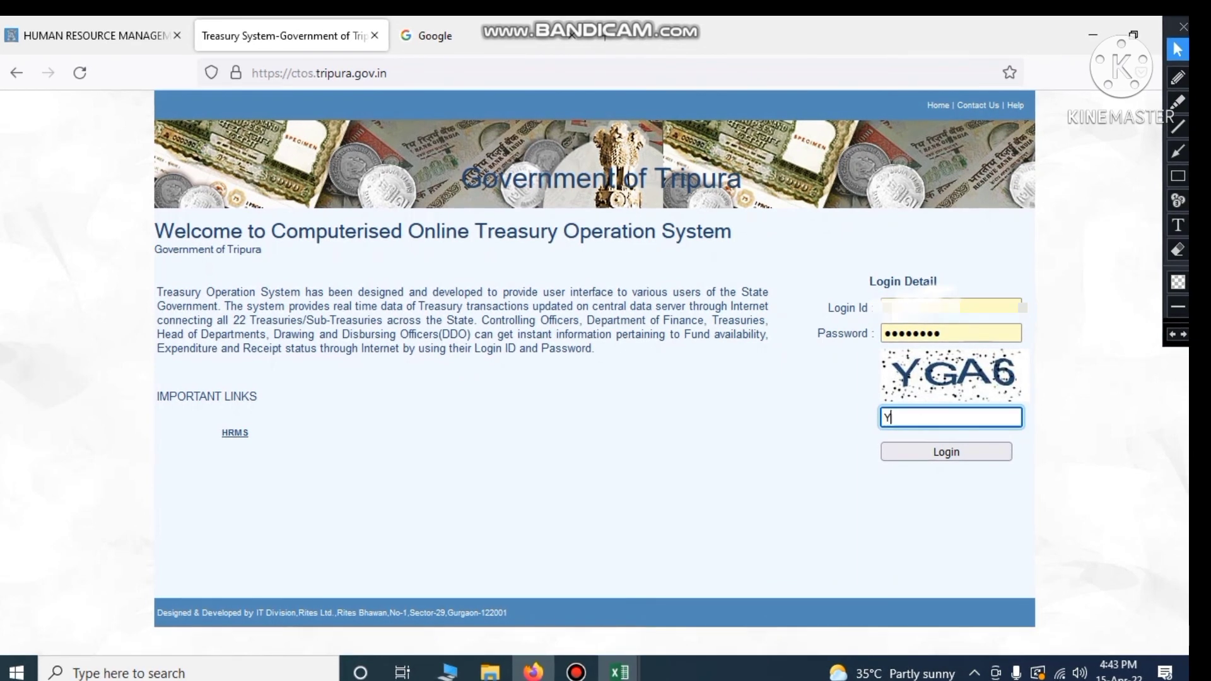
type("GA^")
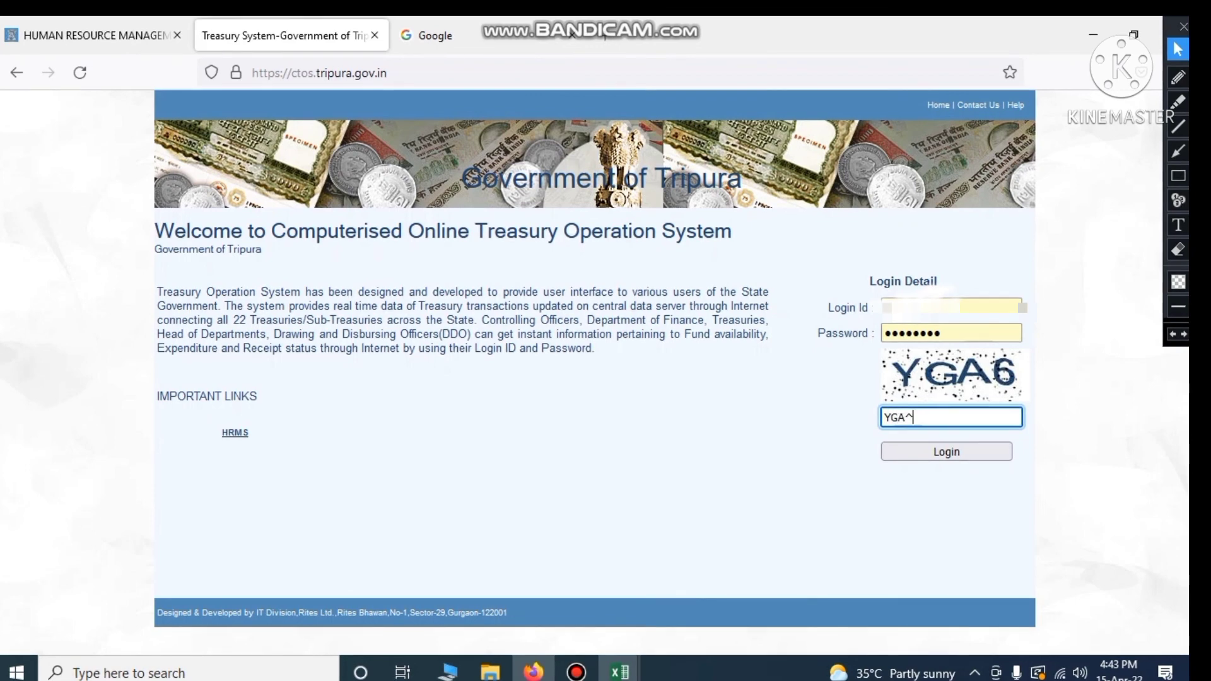
key("BackSpace")
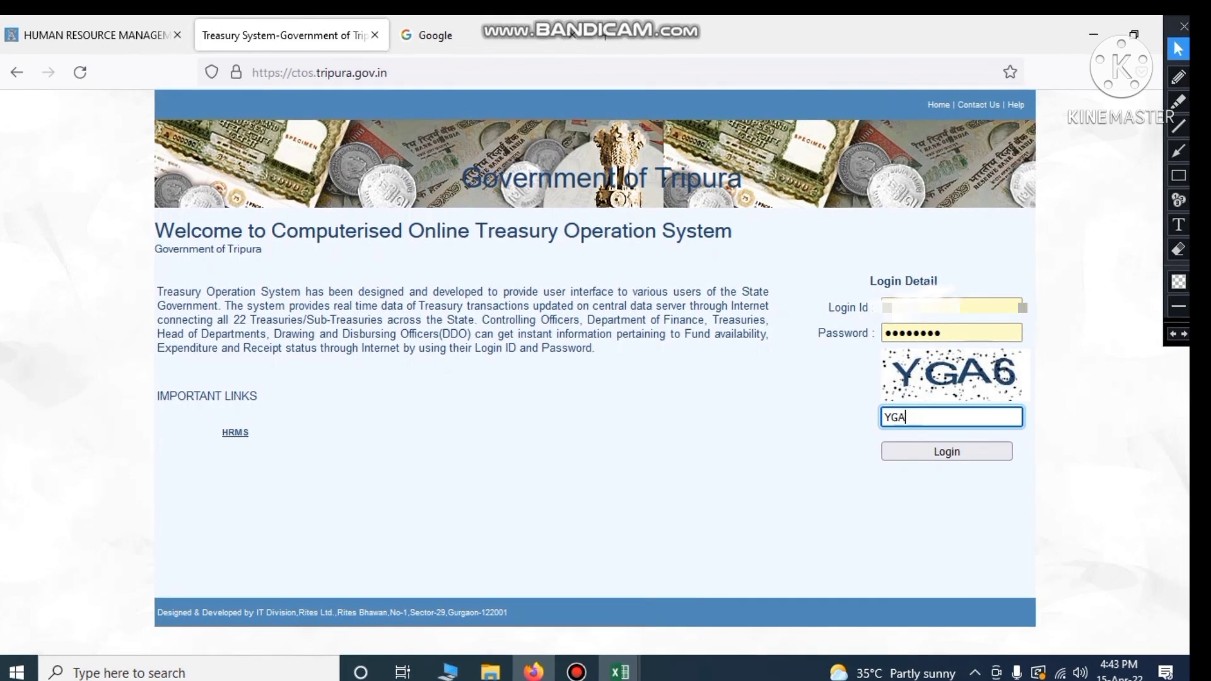
type("6")
left_click(940, 452)
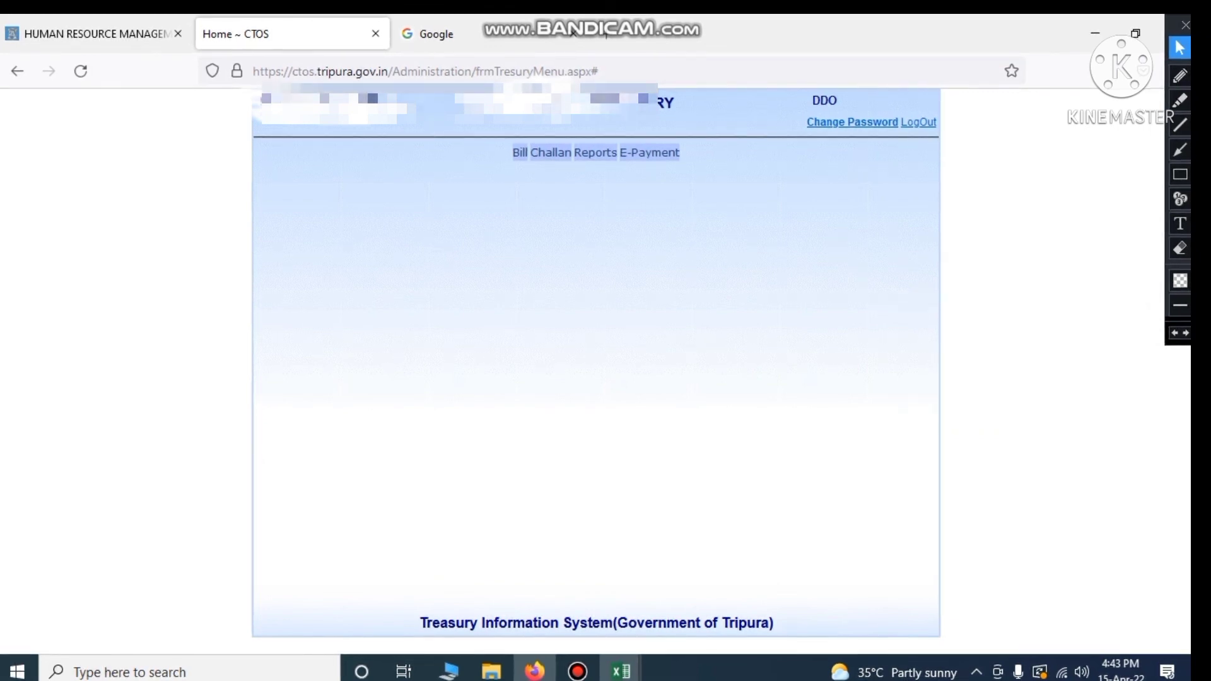
Choose Bill Id Generation from the Bill menu to reach the Generate Bill ID No. page
mouse_move(520, 152)
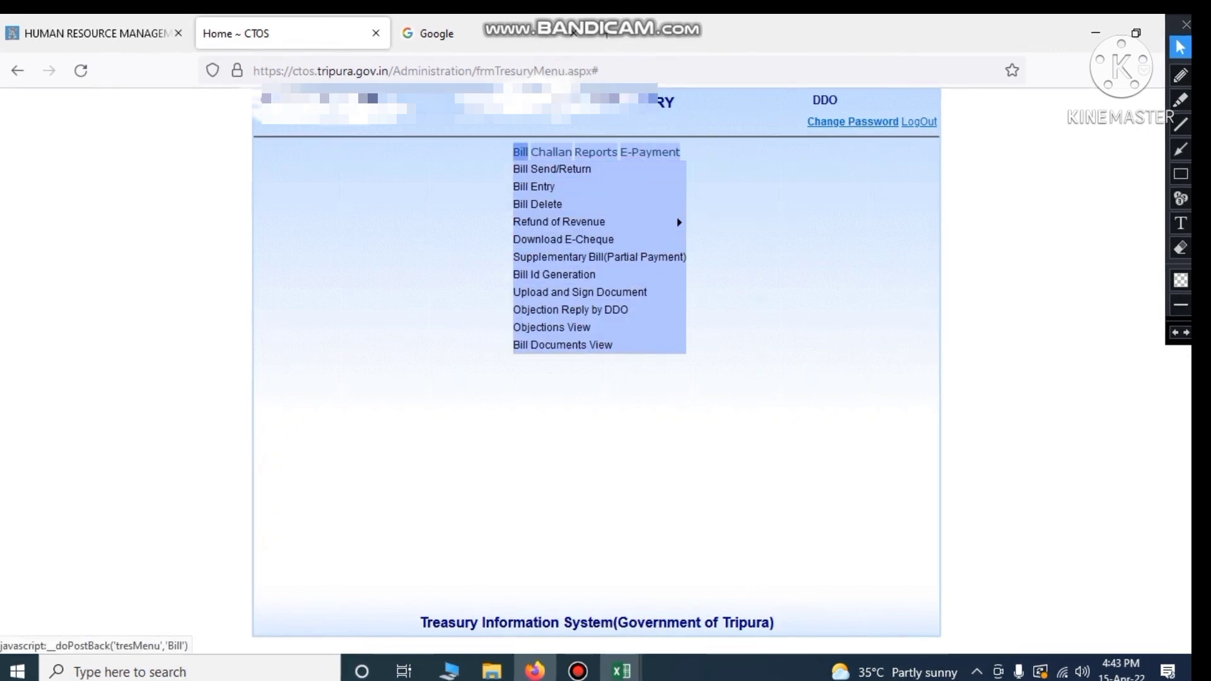
mouse_move(568, 222)
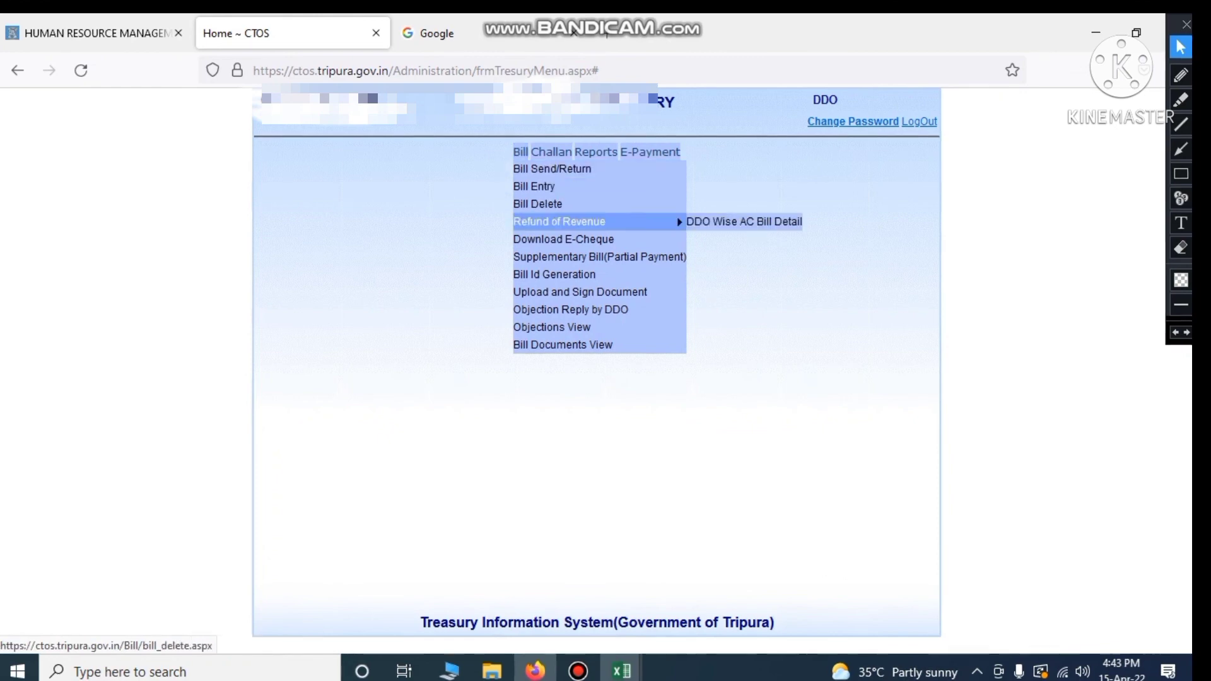
left_click(536, 274)
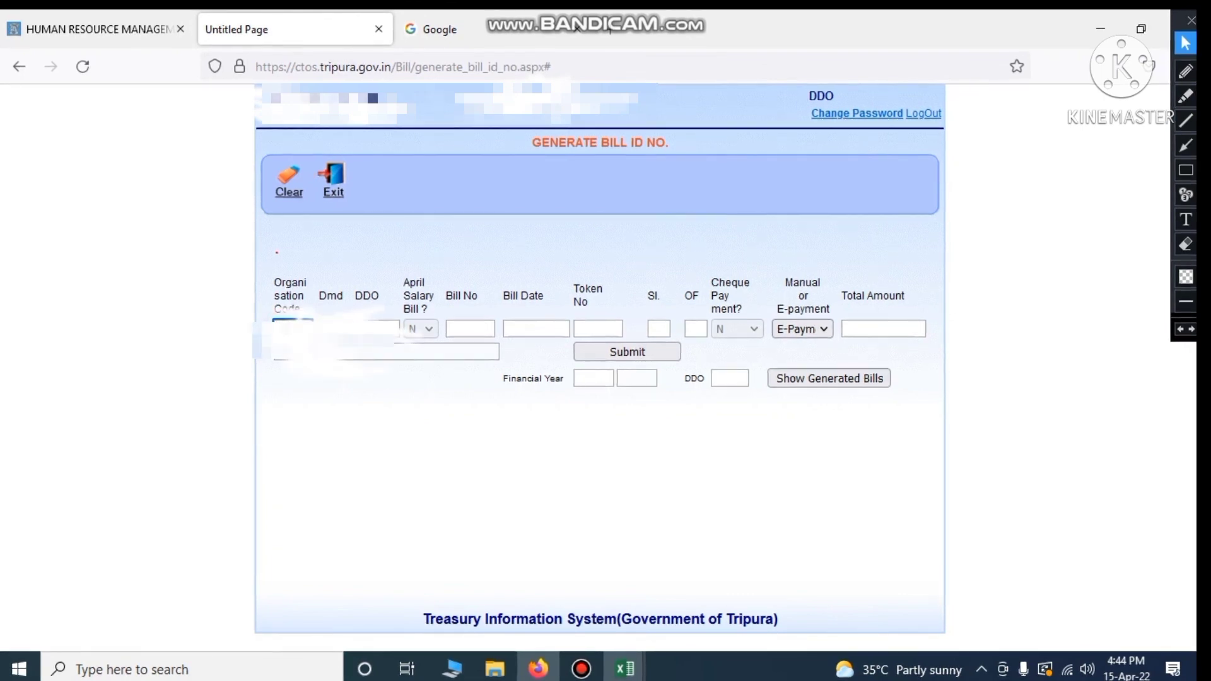
Let the organisation details fill in and look up the first April'22 bill in Rough Sheet-Salary 22-23
left_click(358, 433)
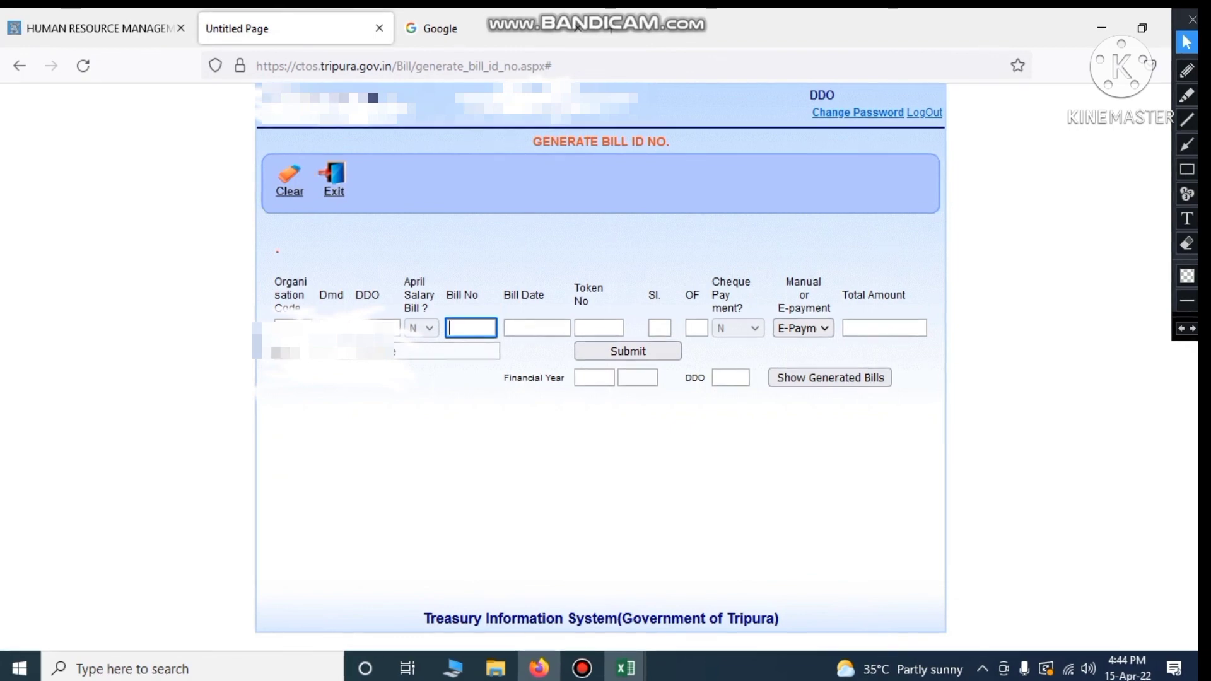
left_click(626, 668)
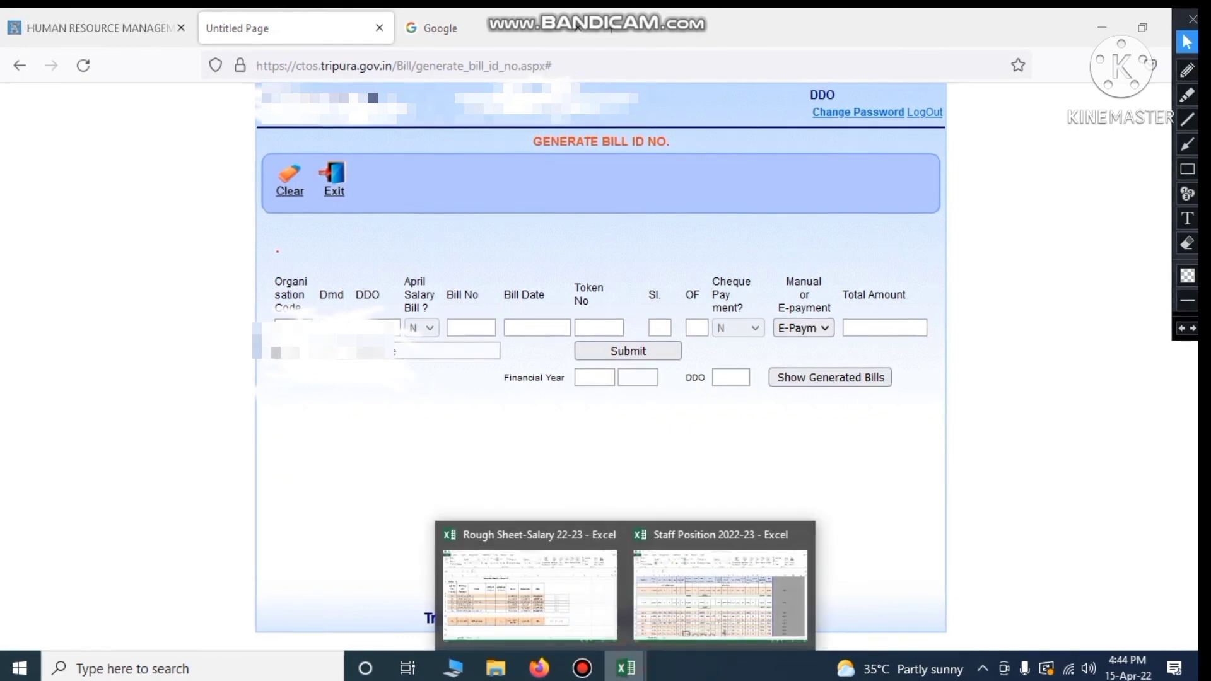
left_click(576, 595)
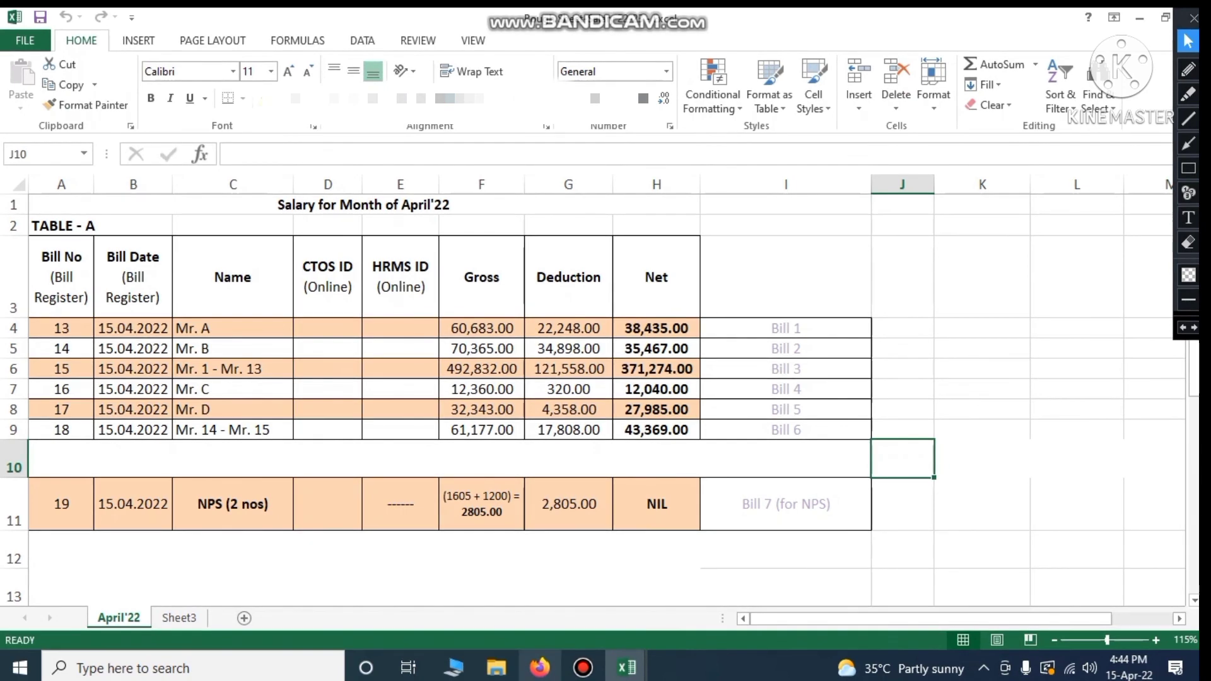
left_click(540, 669)
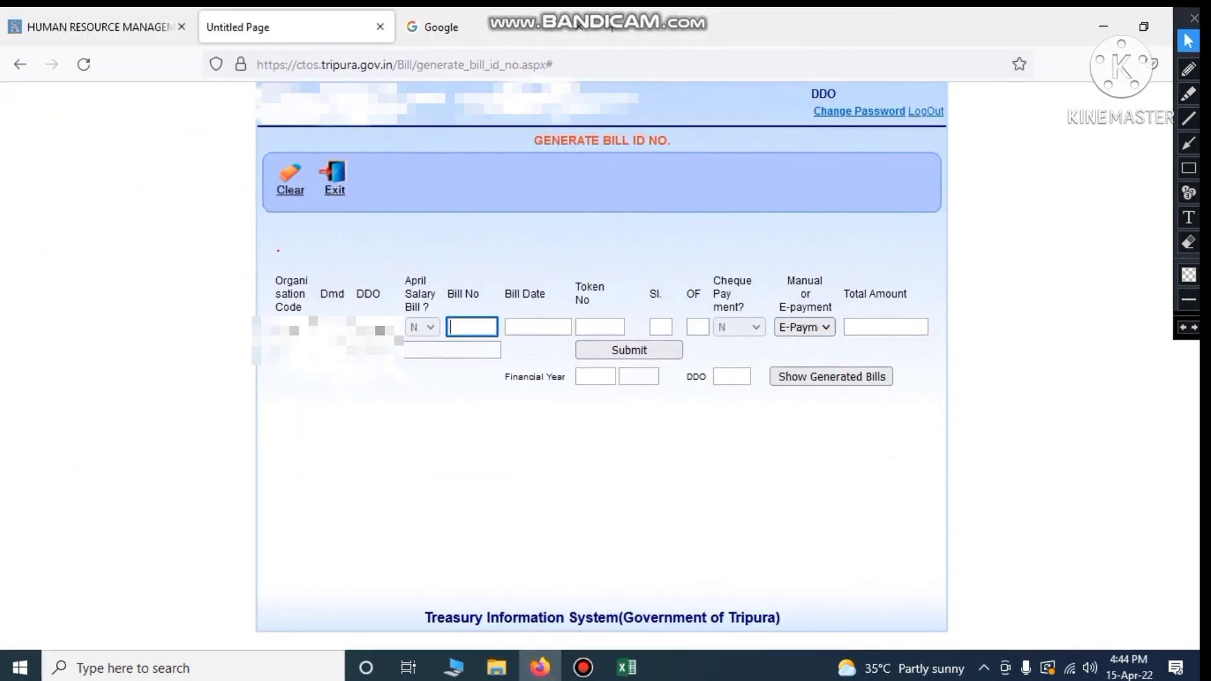
Enter Bill No 13 and Bill Date 15/04/2022 in the bill ID form
type("13")
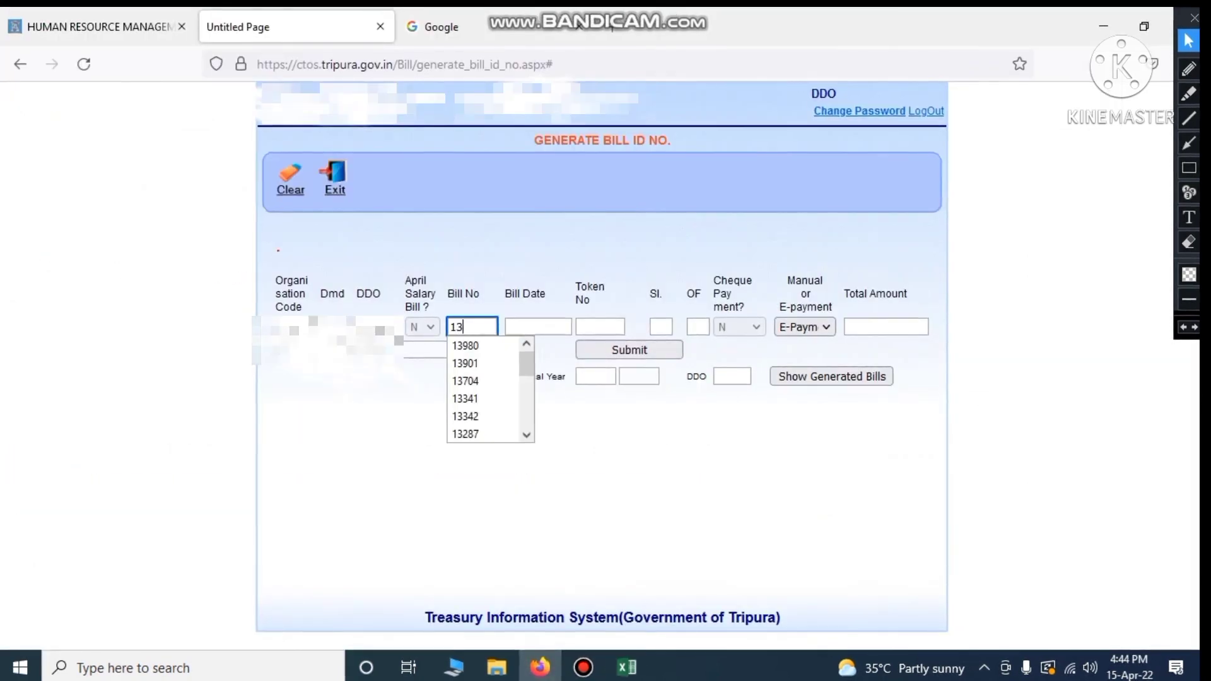
key("Tab")
type("1")
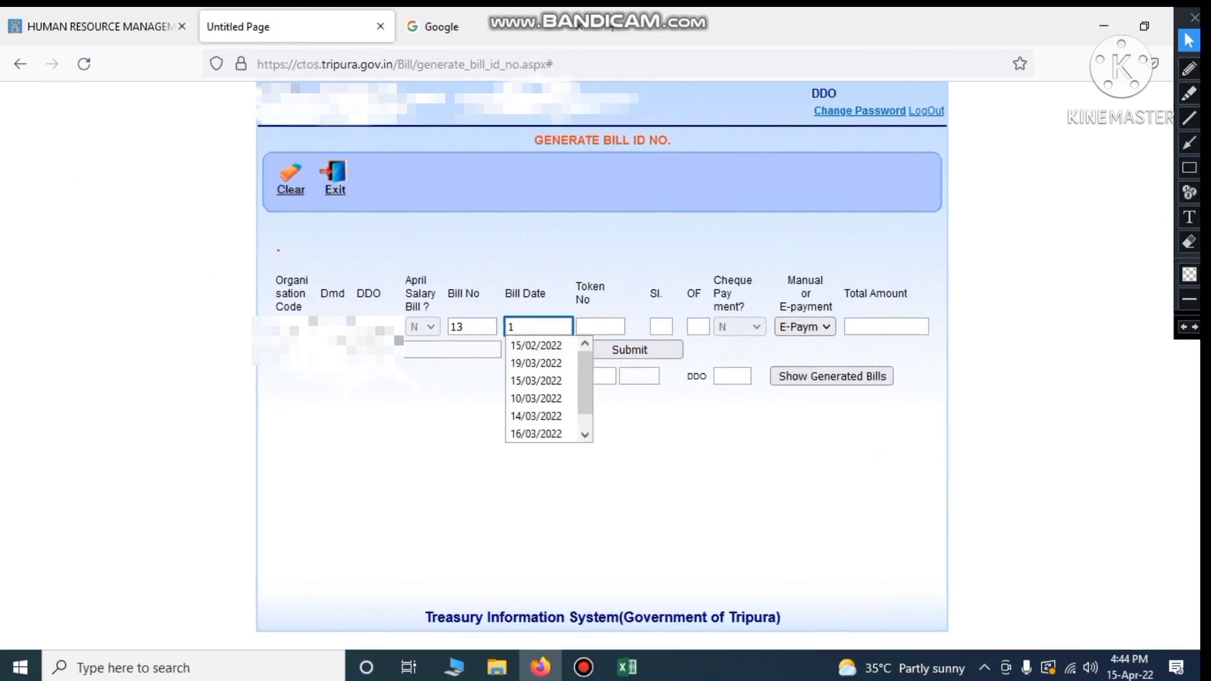
type("5/04/")
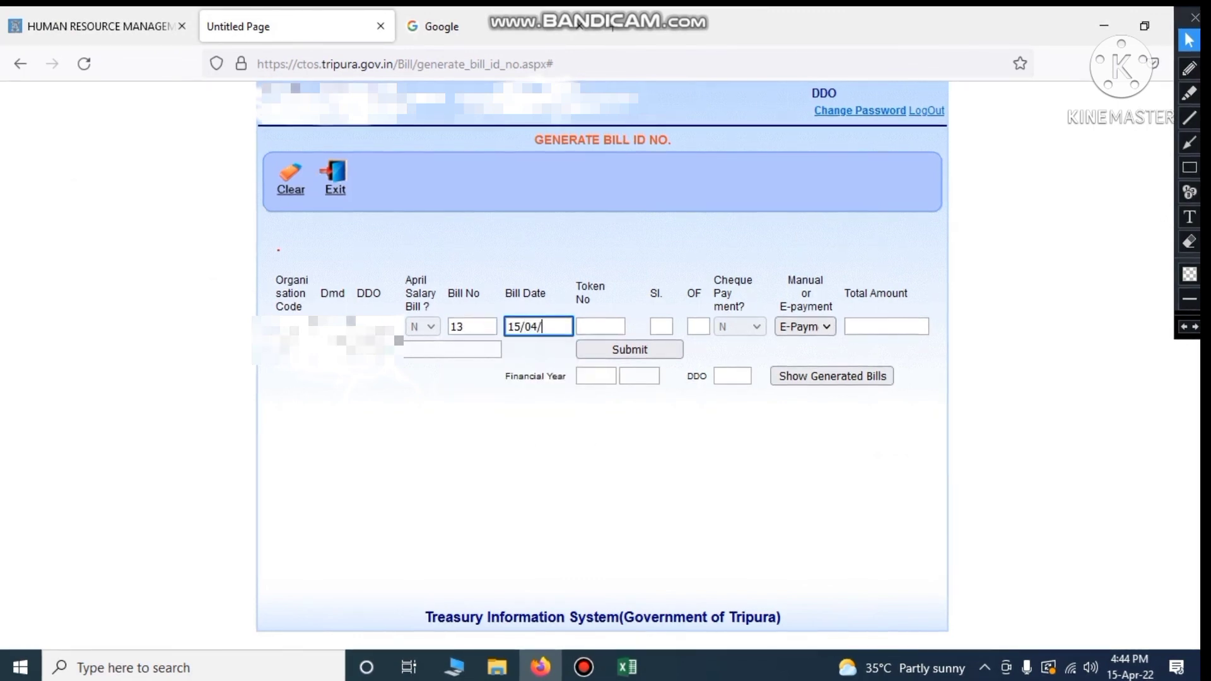
type("2022")
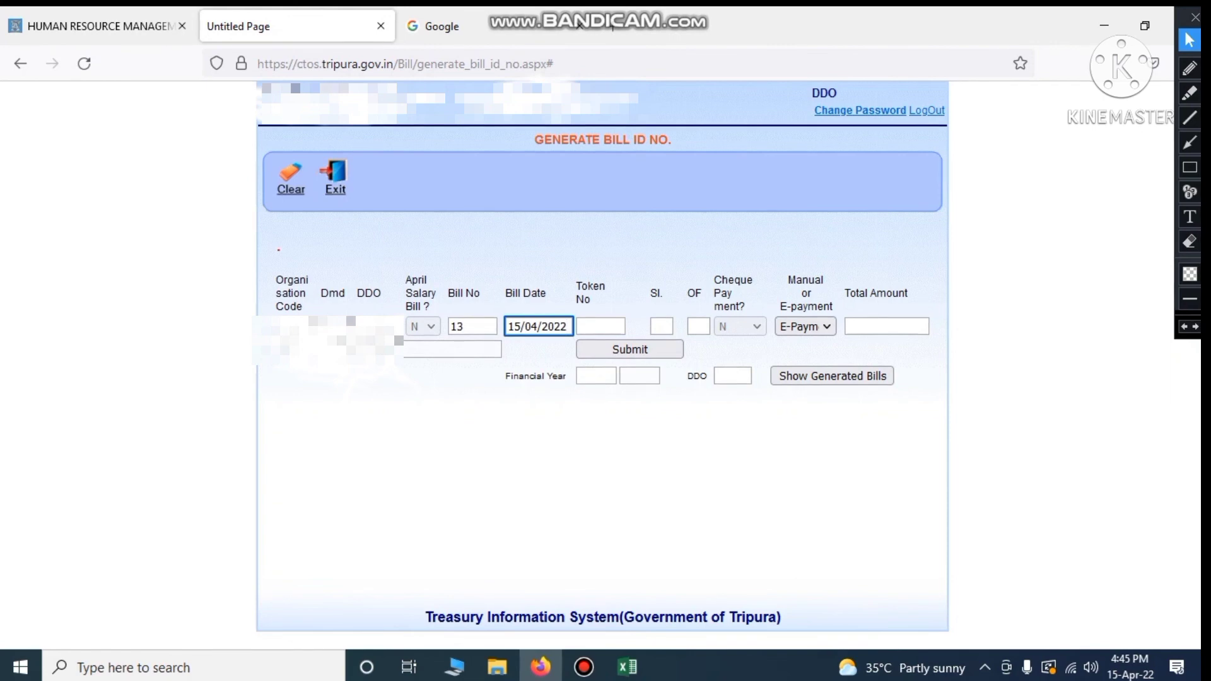
key("Tab")
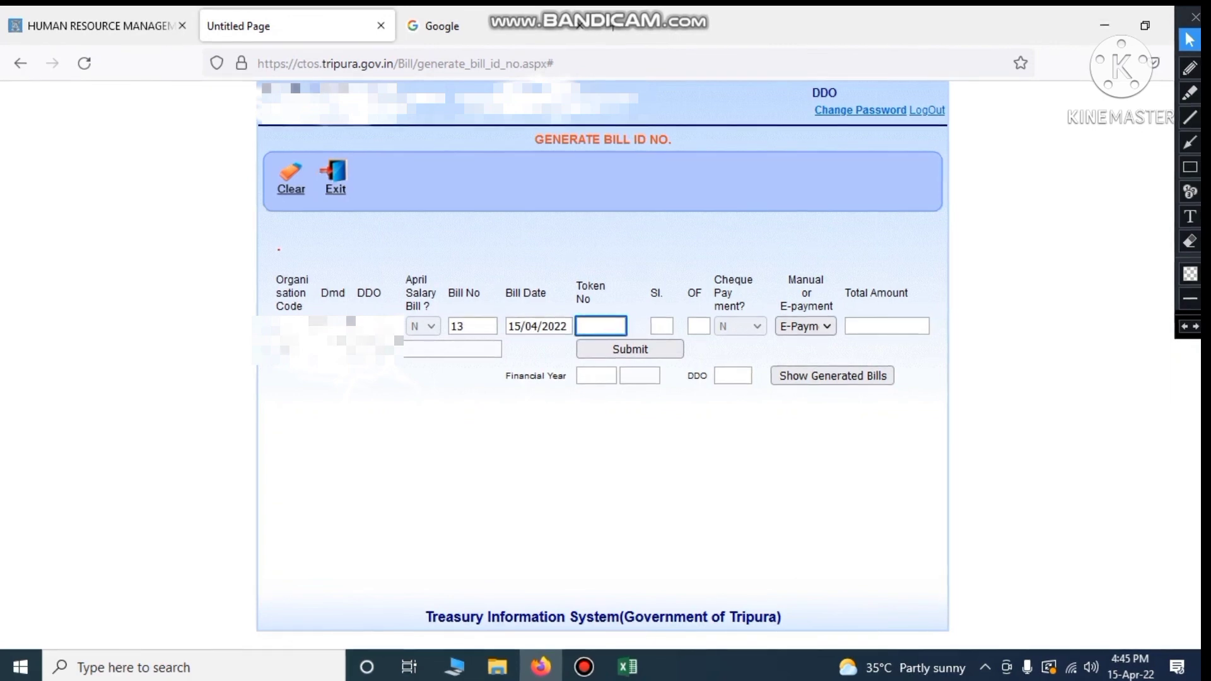
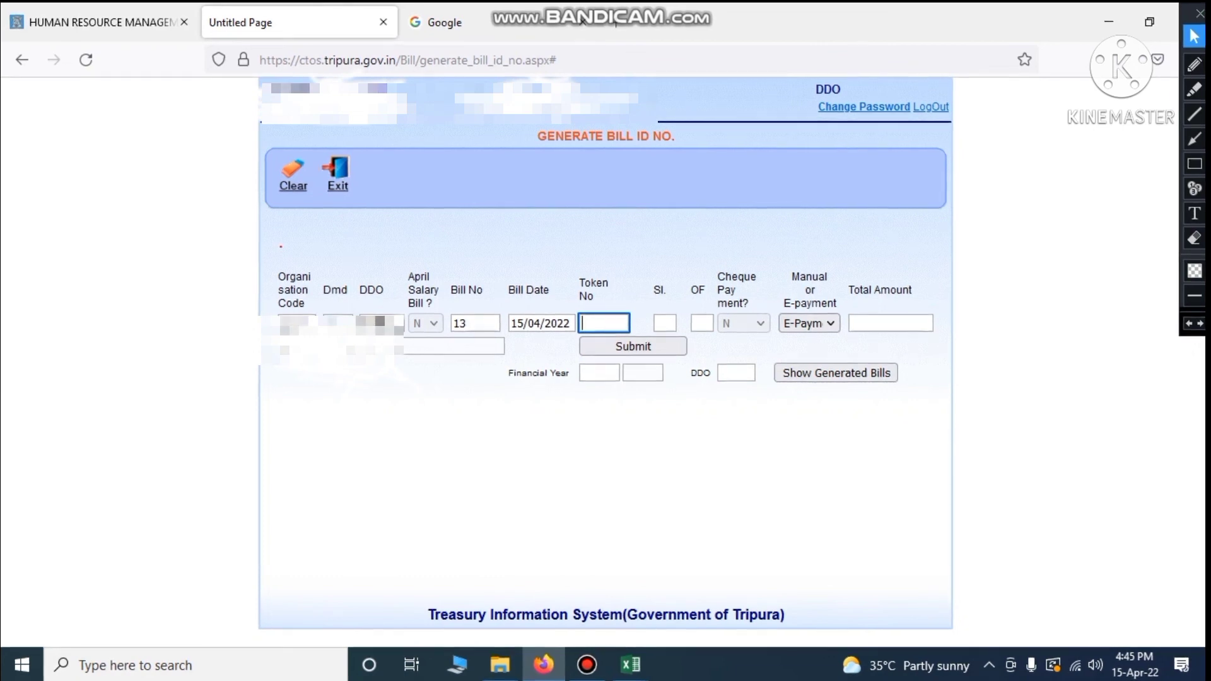
Enter token number 1 on the bill 13 form and move to the Sl. field
type("1")
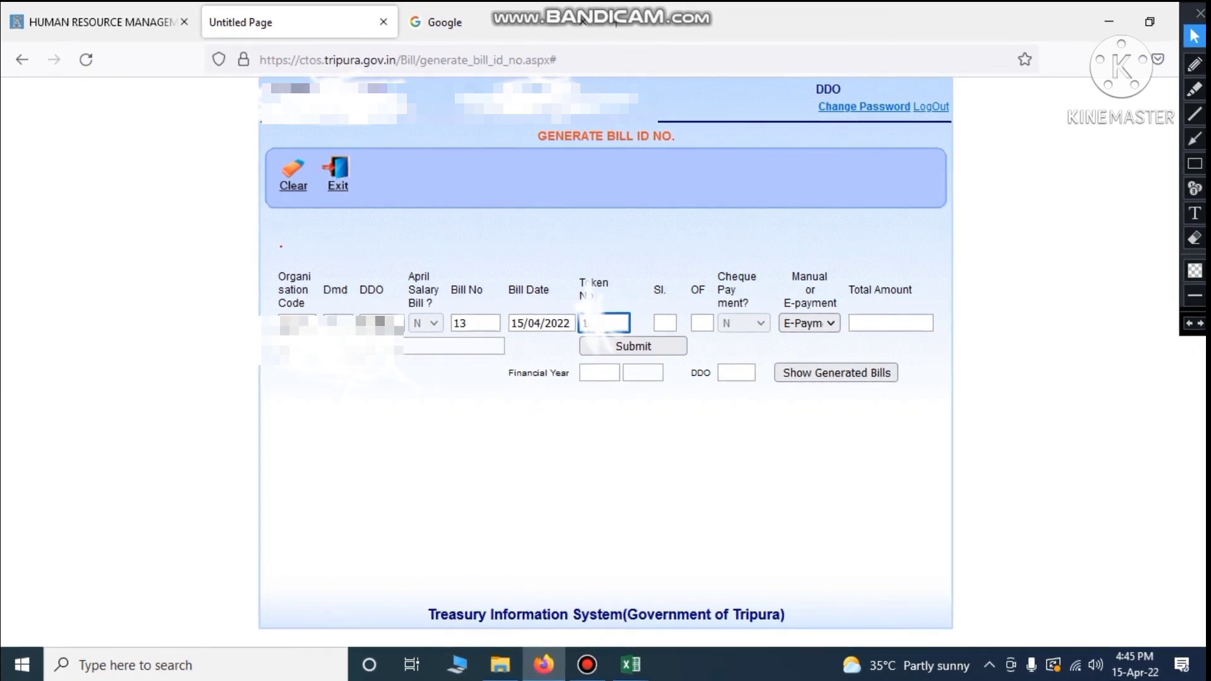
key("Tab")
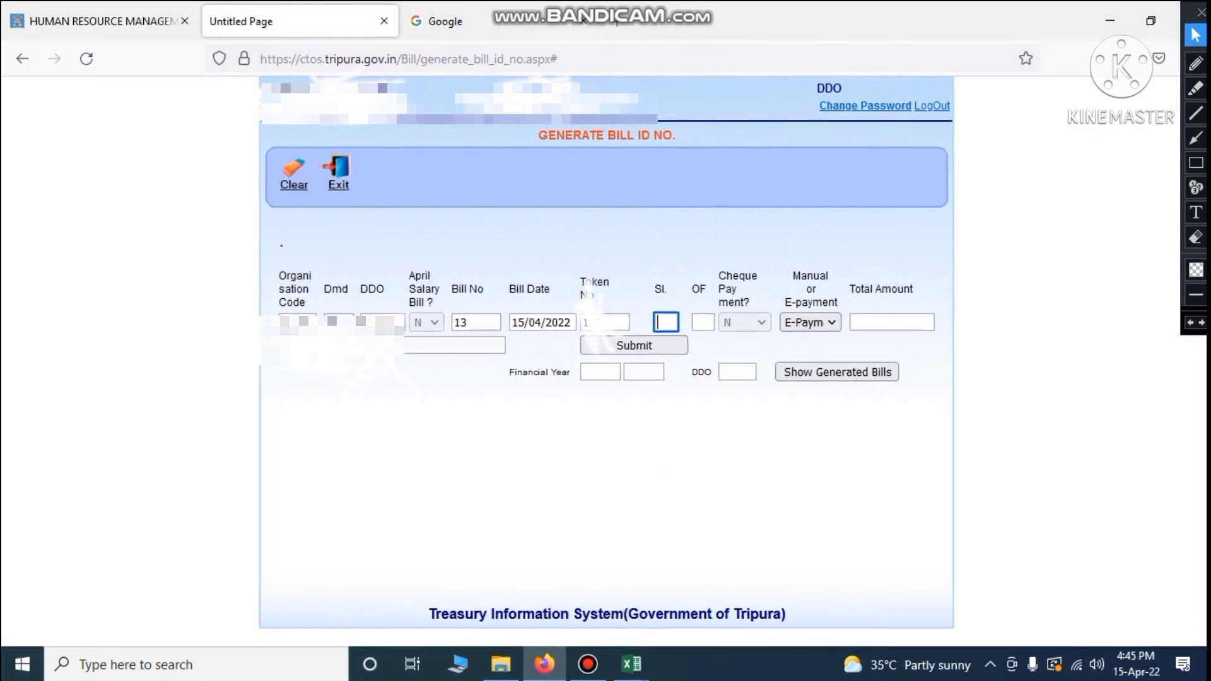
key("shift+Tab")
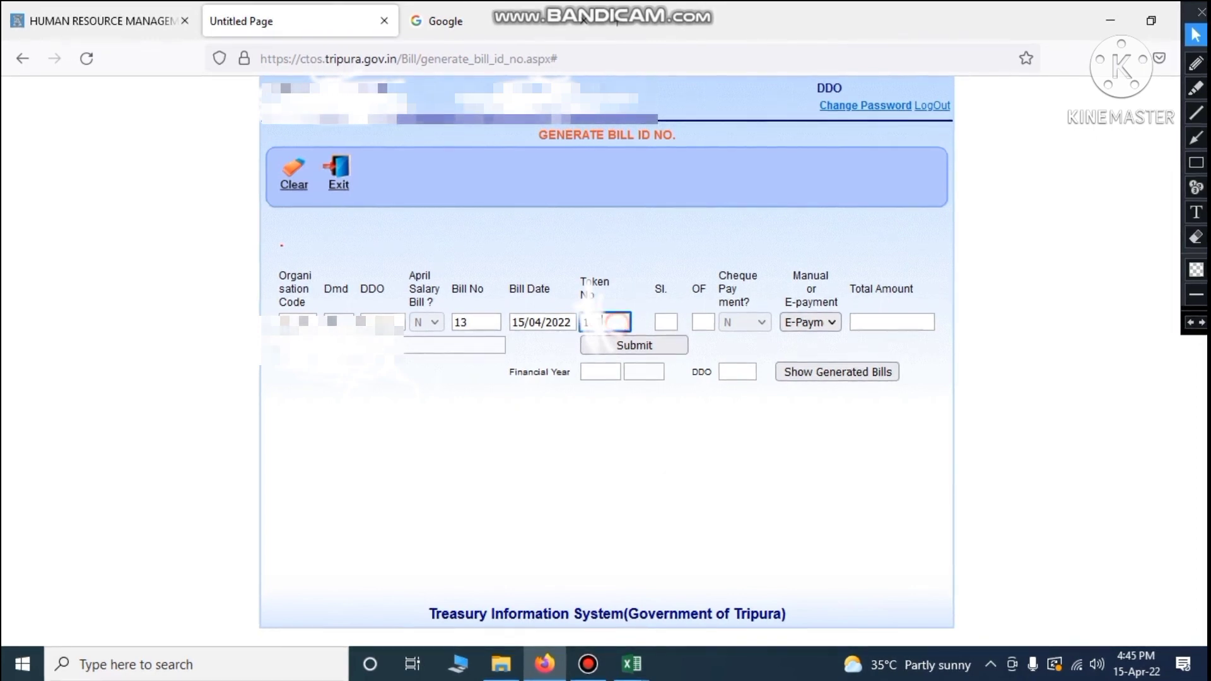
left_click(595, 492)
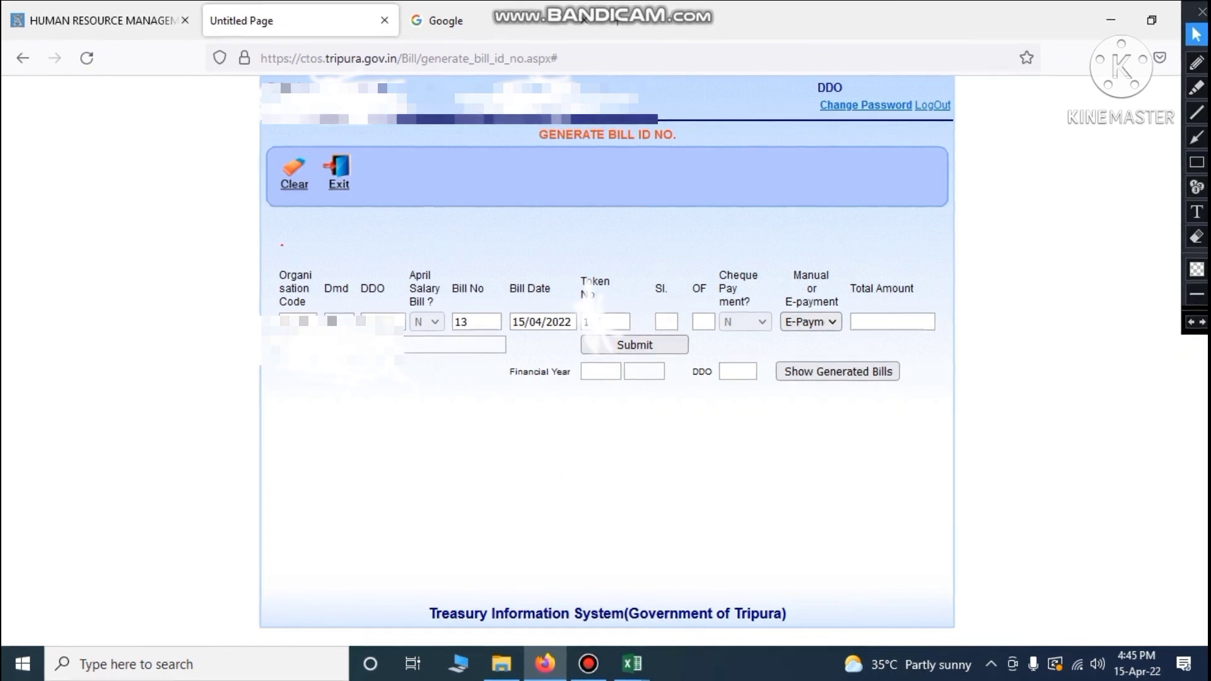
left_click(666, 321)
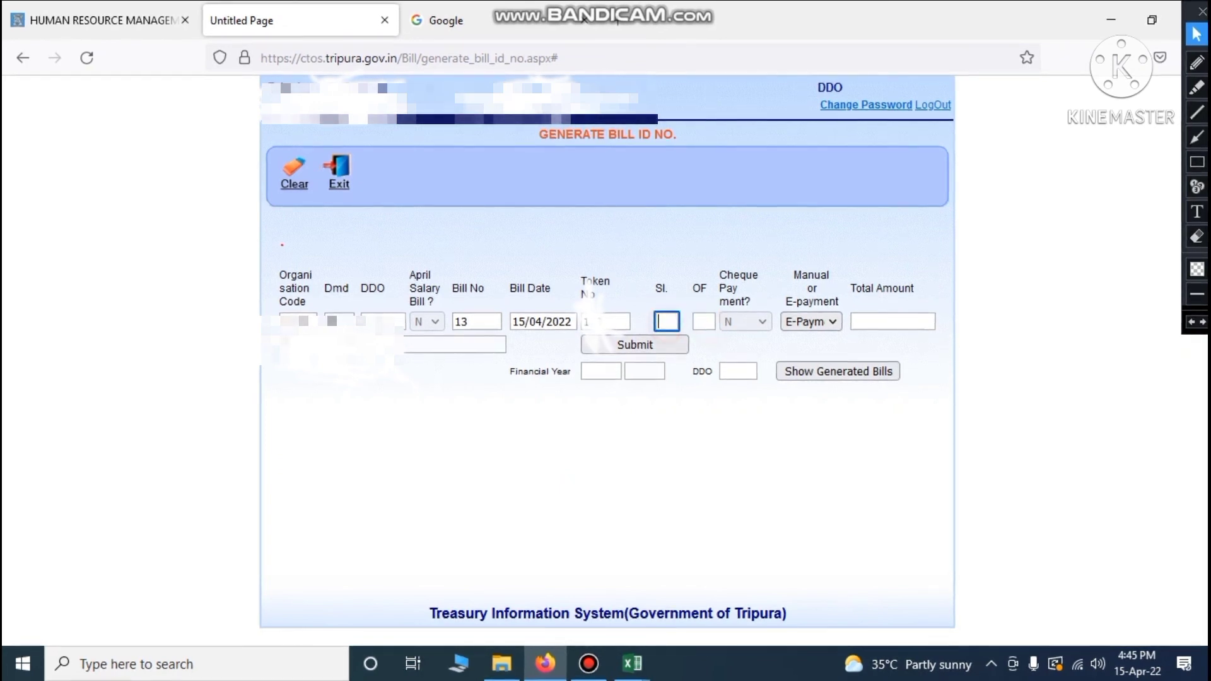
mouse_move(632, 664)
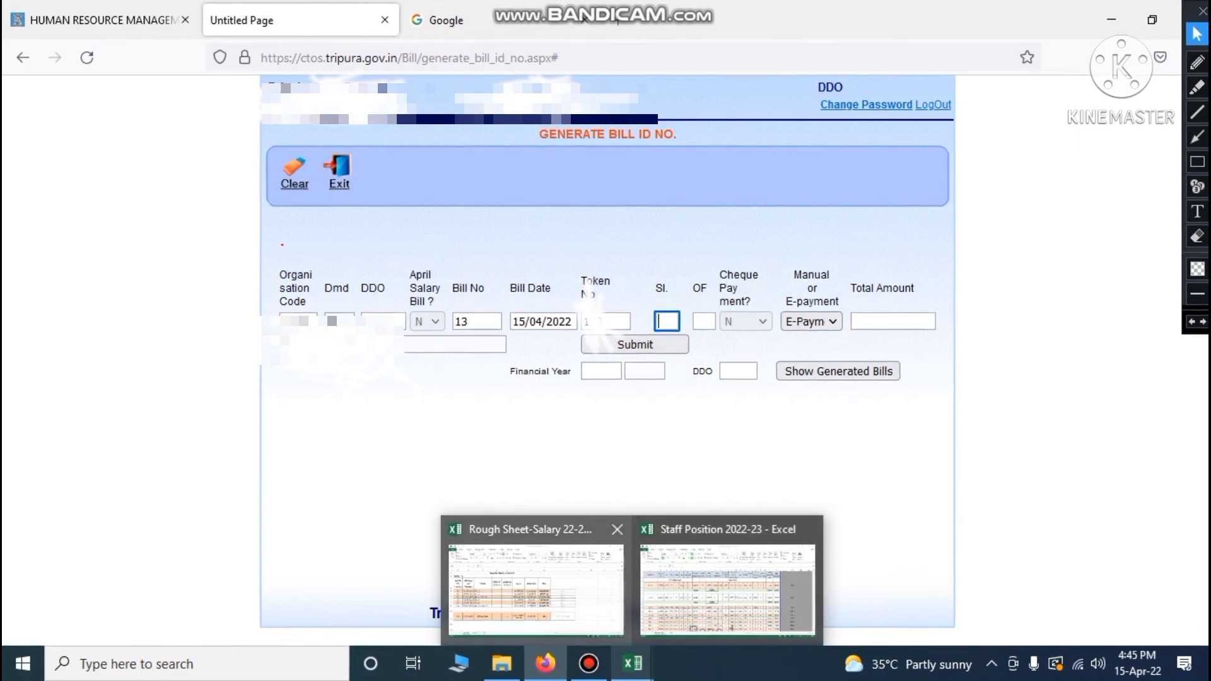
left_click(537, 590)
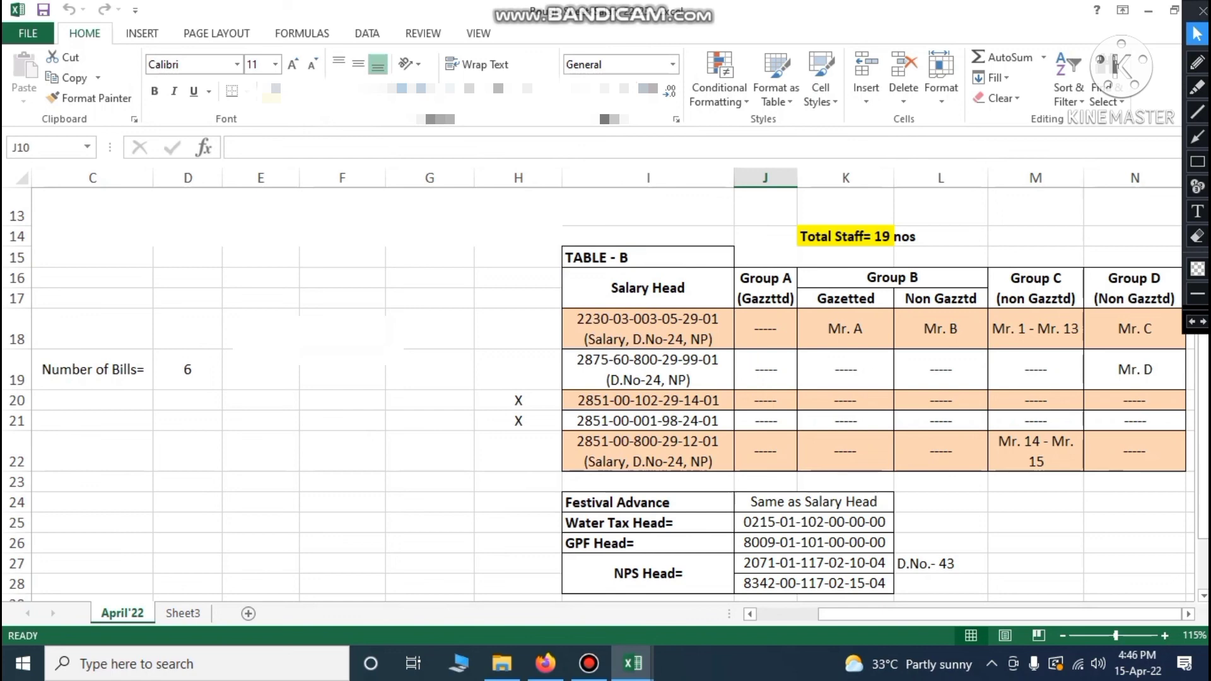
left_click(648, 329)
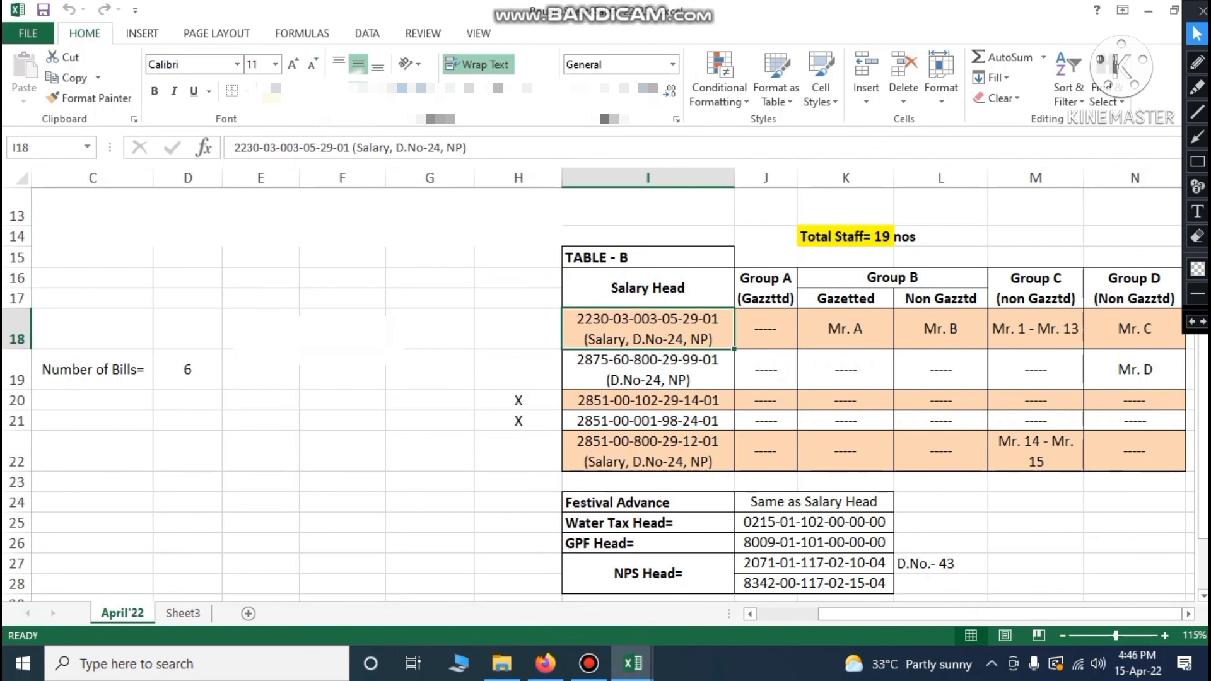
left_click(860, 335)
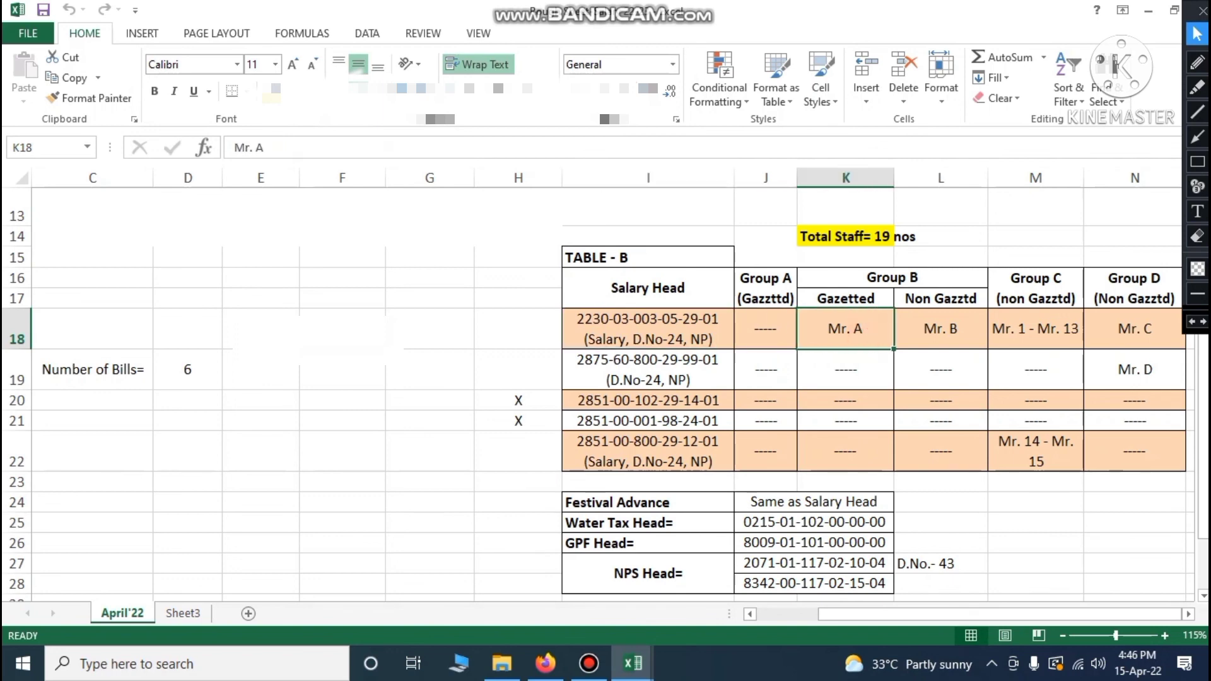
left_click(939, 331)
left_click(1009, 329)
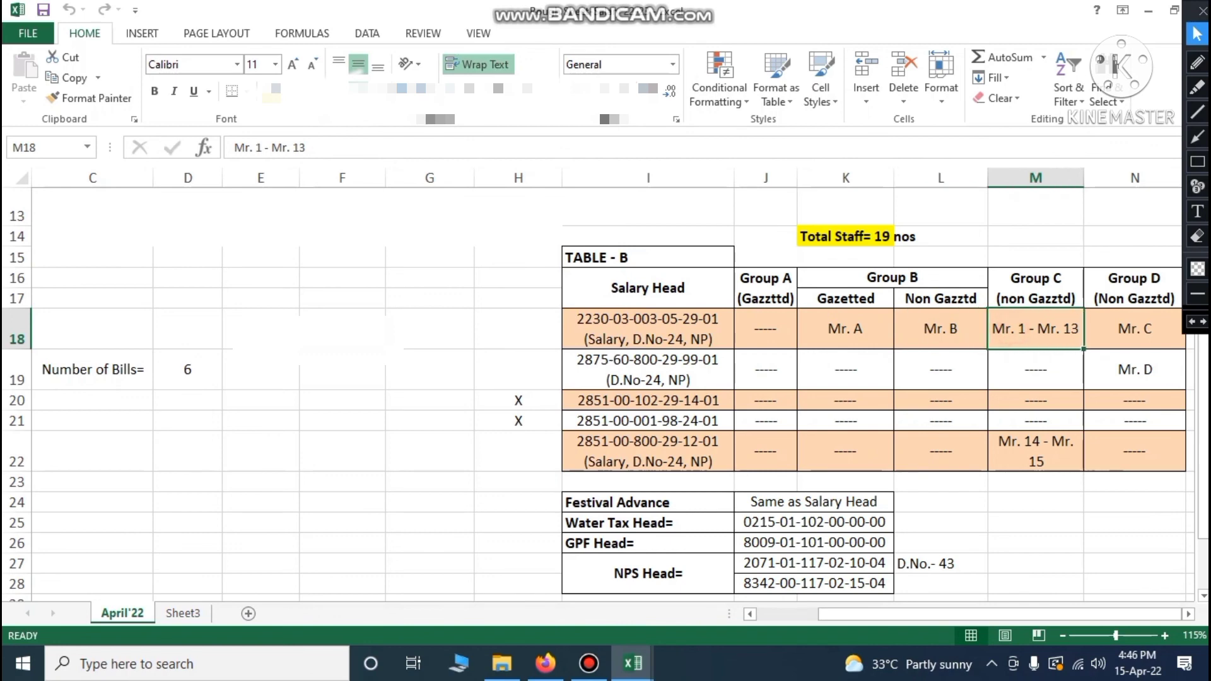
left_click(1122, 334)
left_click(872, 329)
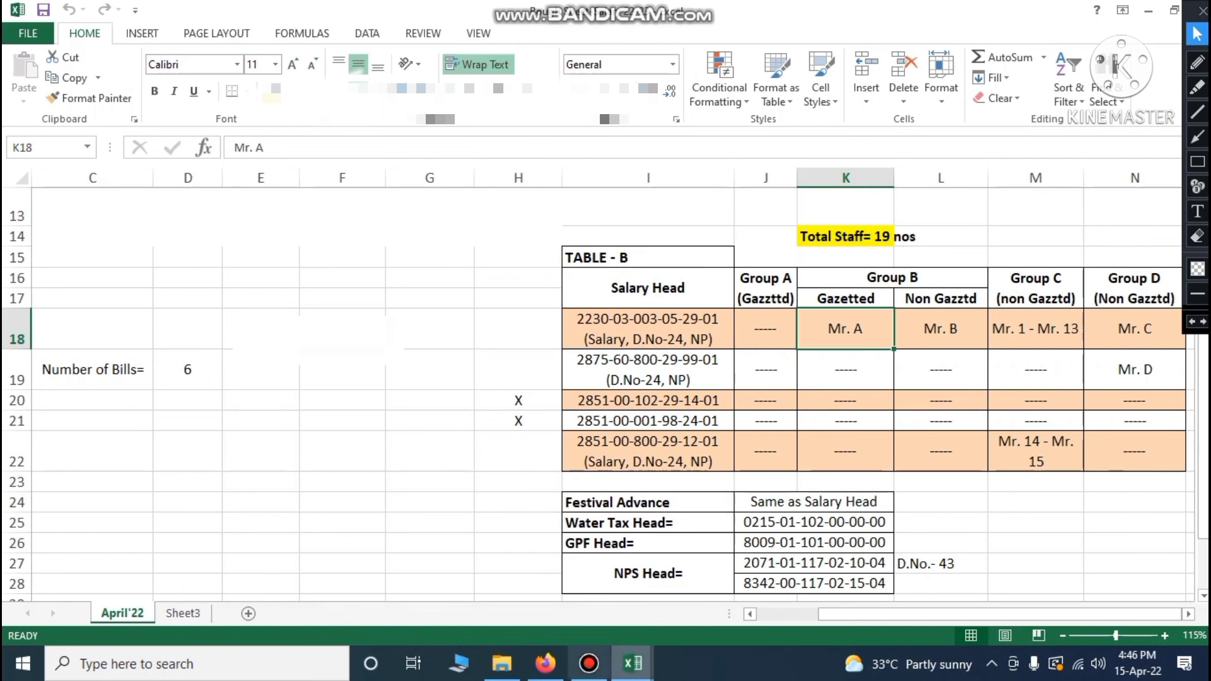
left_click(546, 663)
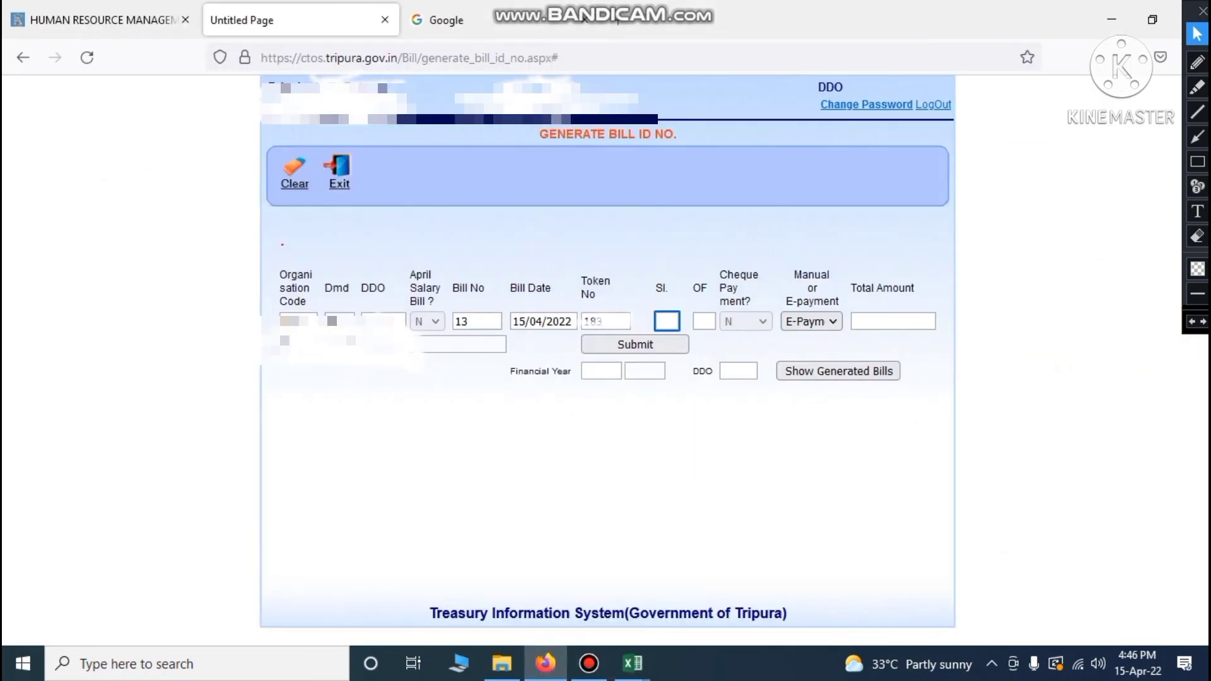
Record bill 13 as serial 1 of 4 in the Sl. and OF fields
type("1")
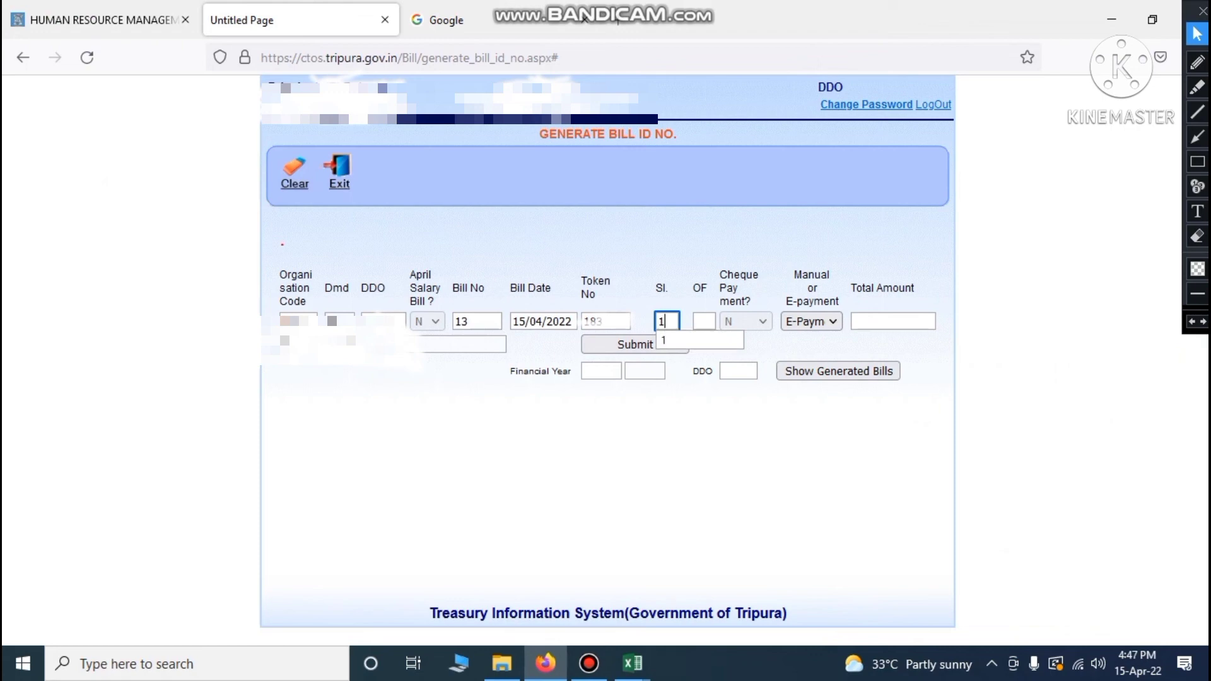
left_click(705, 321)
type("4")
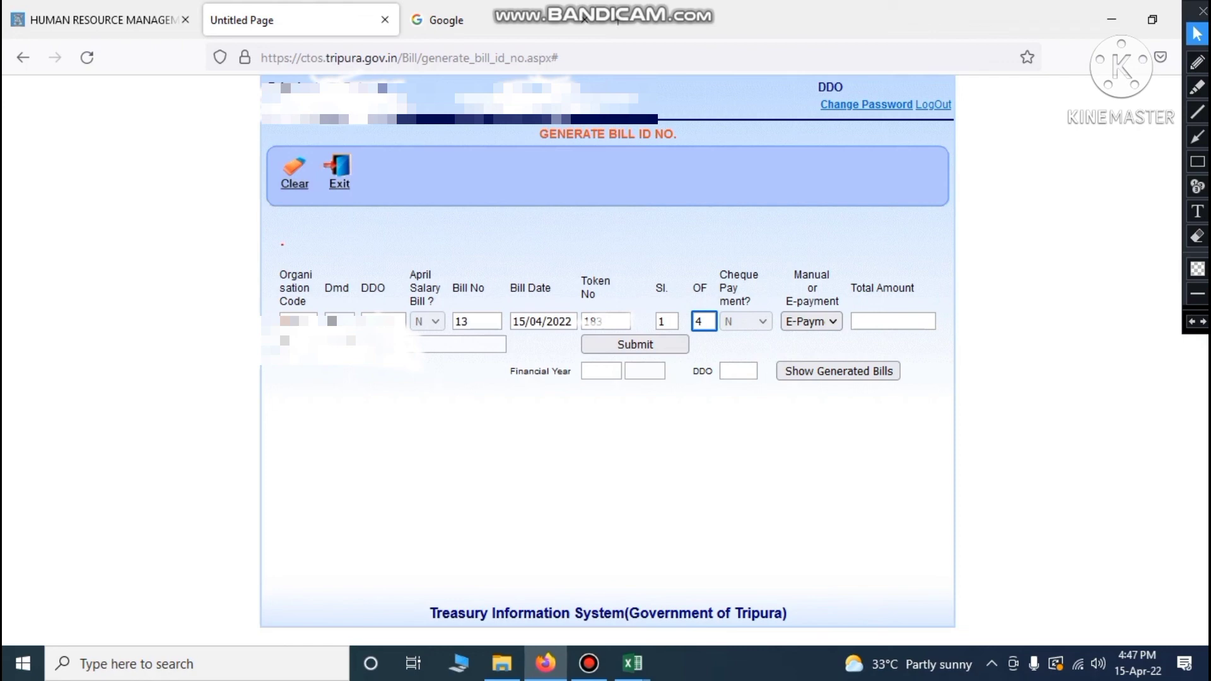
Place the cursor in Total Amount and bring the Rough Sheet salary workbook forward
mouse_move(633, 663)
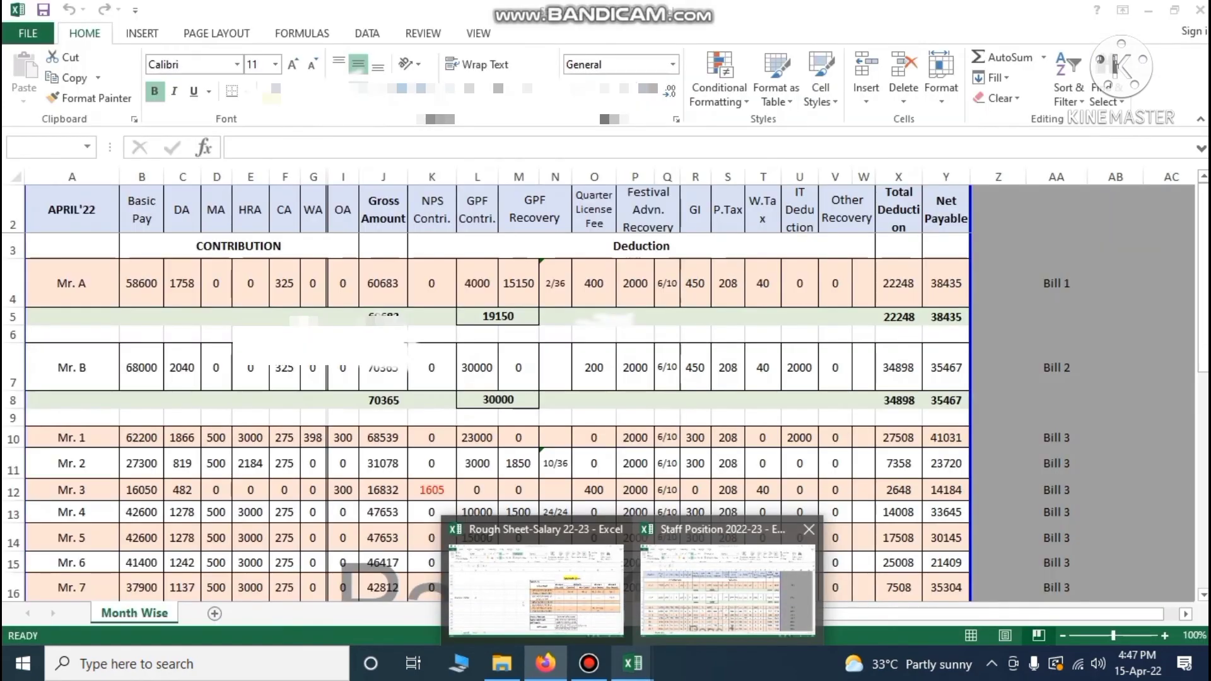
left_click(602, 611)
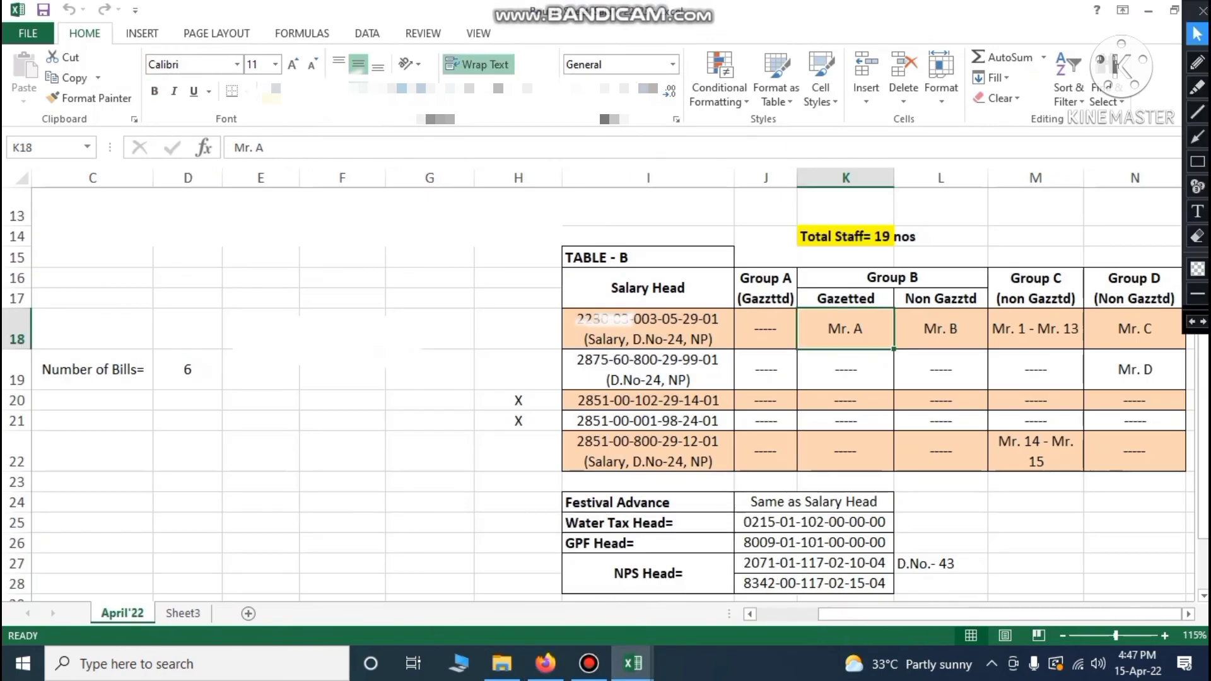
left_click(546, 663)
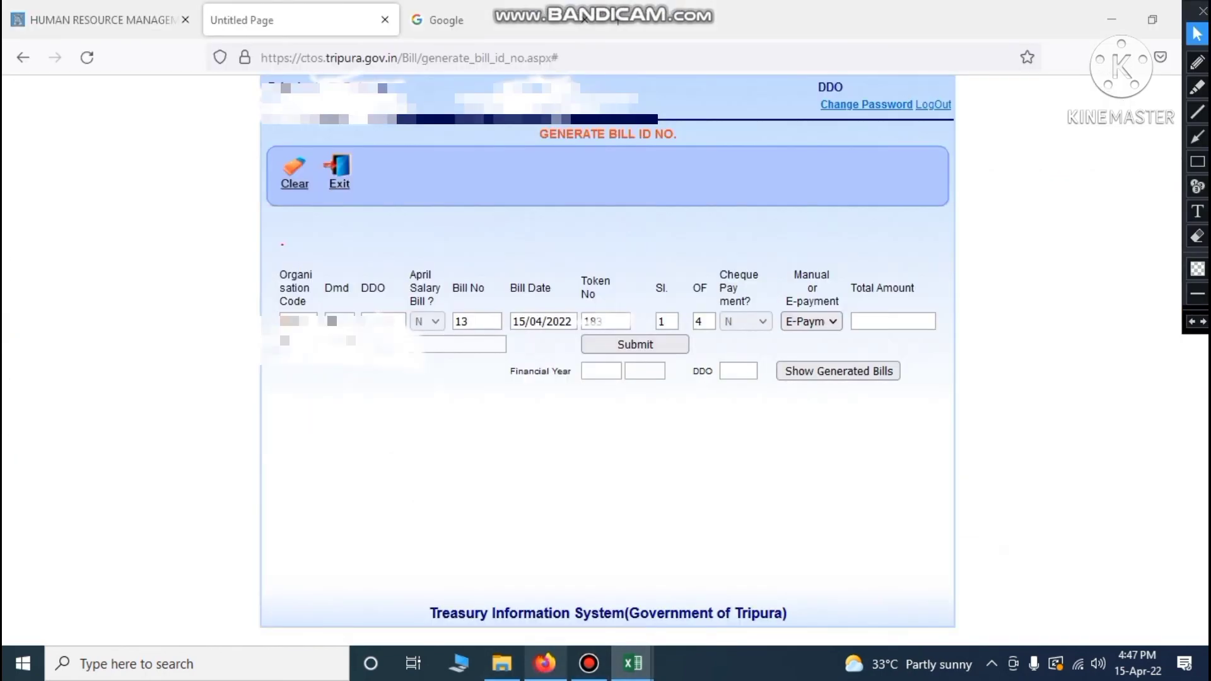
left_click(886, 321)
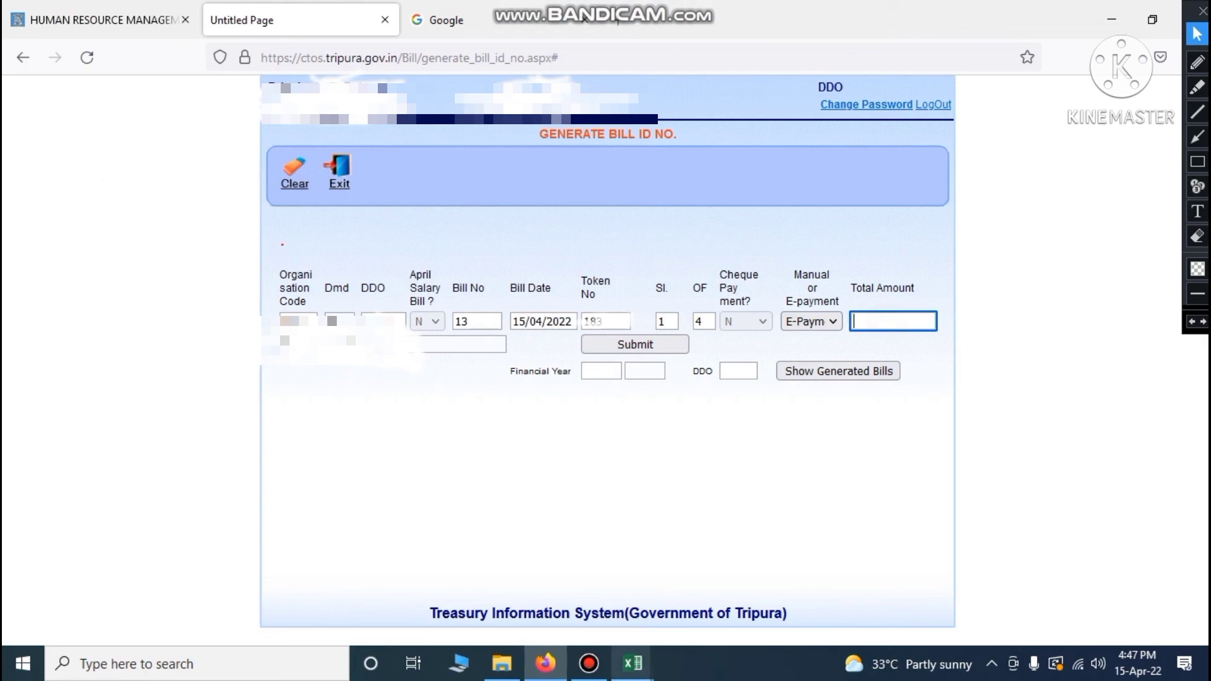
left_click(633, 663)
left_click(536, 589)
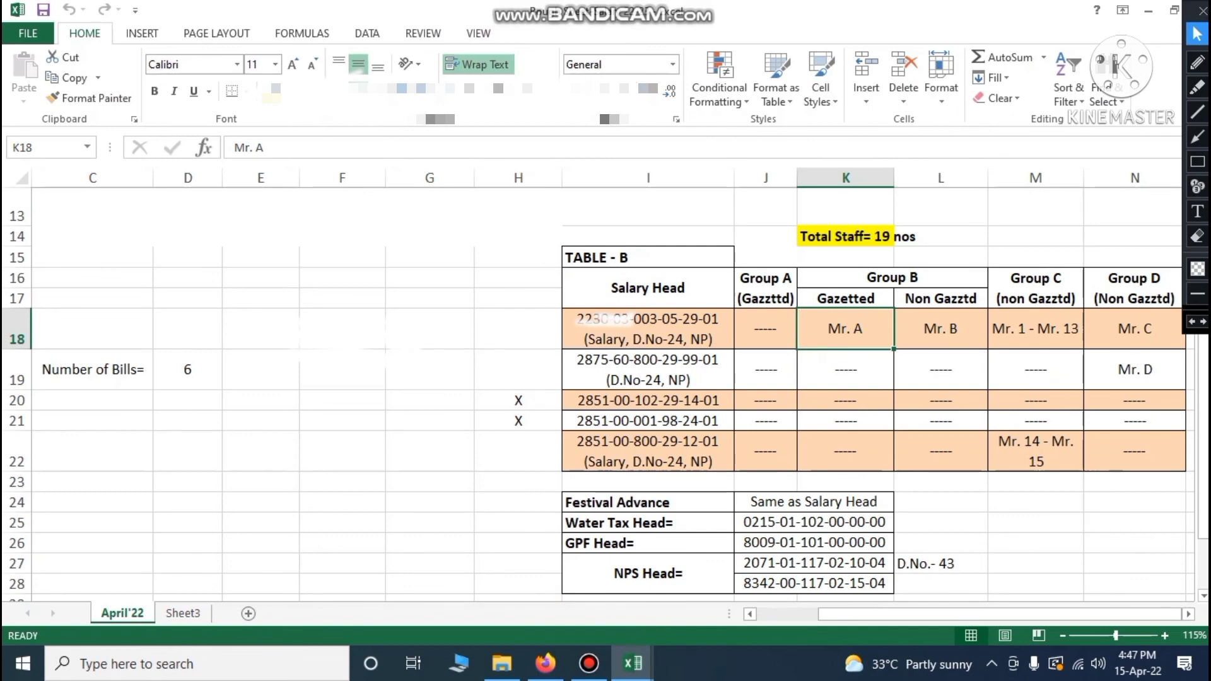
Confirm bill 13's gross of 60,683.00 for Mr. A in Excel's Table A
scroll(599, 391, "up", 4)
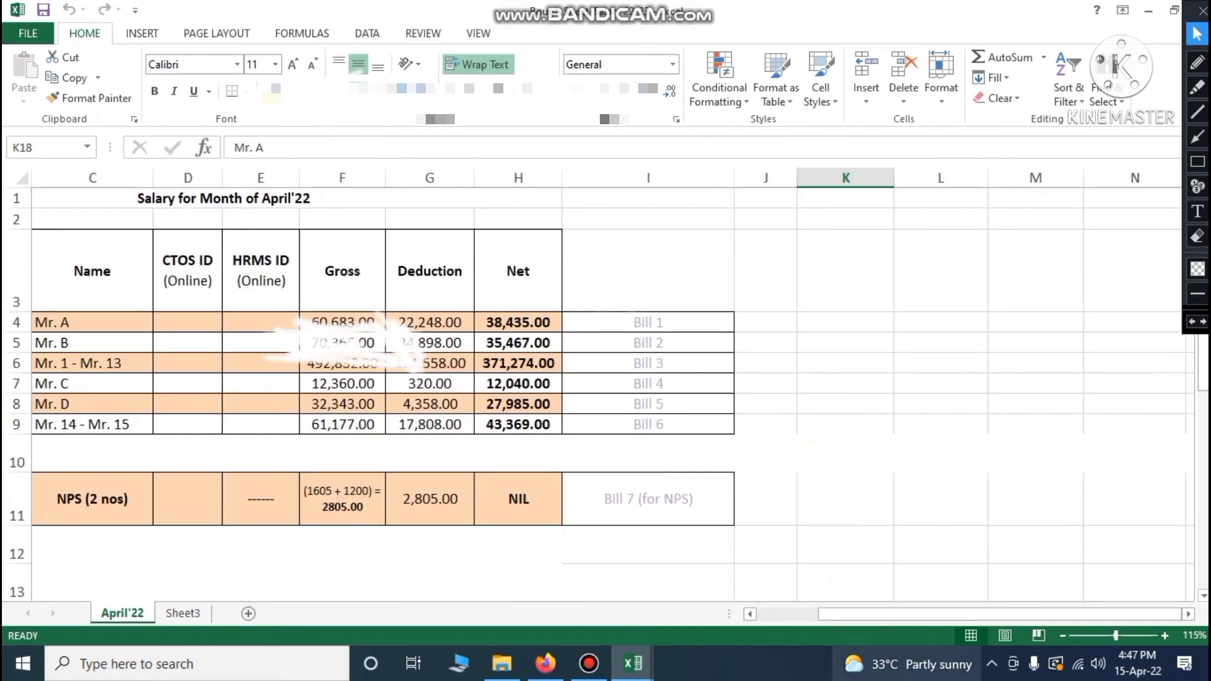
left_click_drag(858, 614, 795, 614)
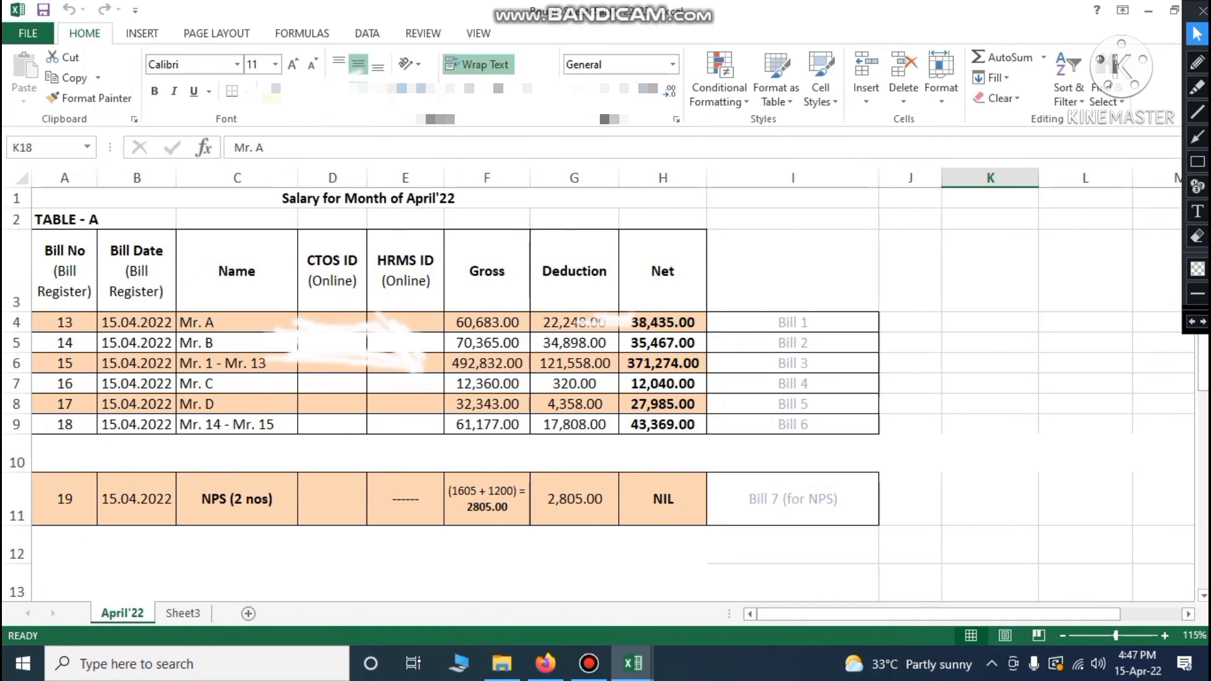
left_click(495, 322)
left_click(69, 323)
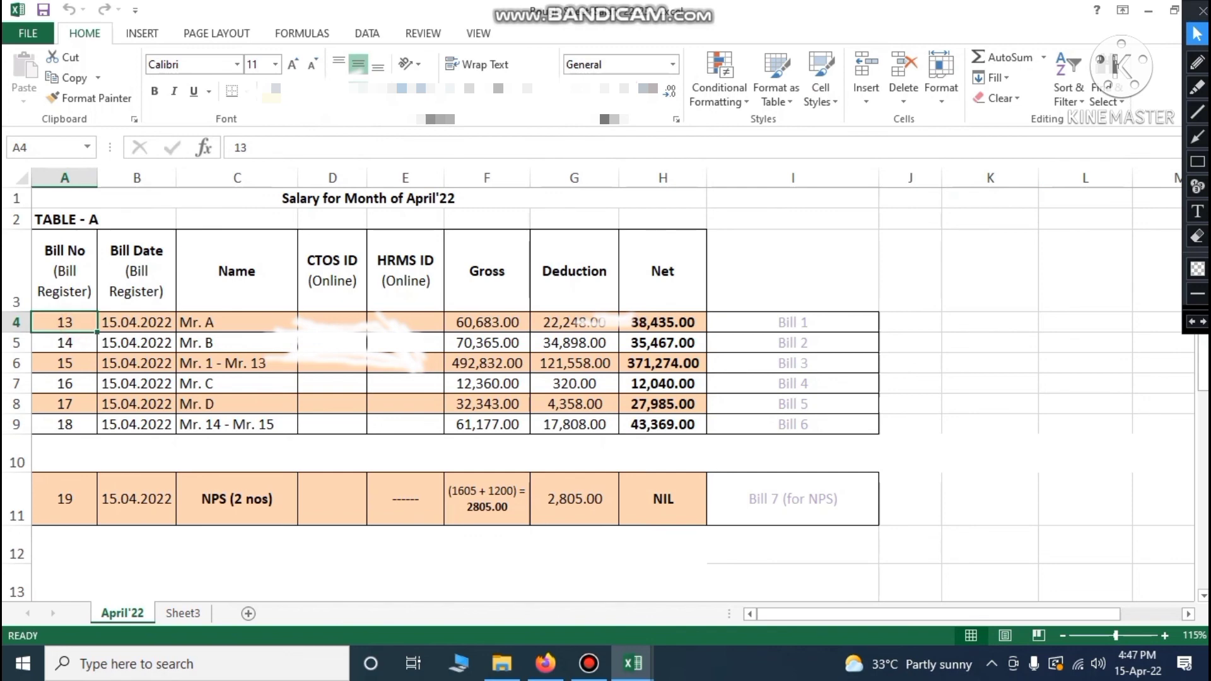
left_click(485, 321)
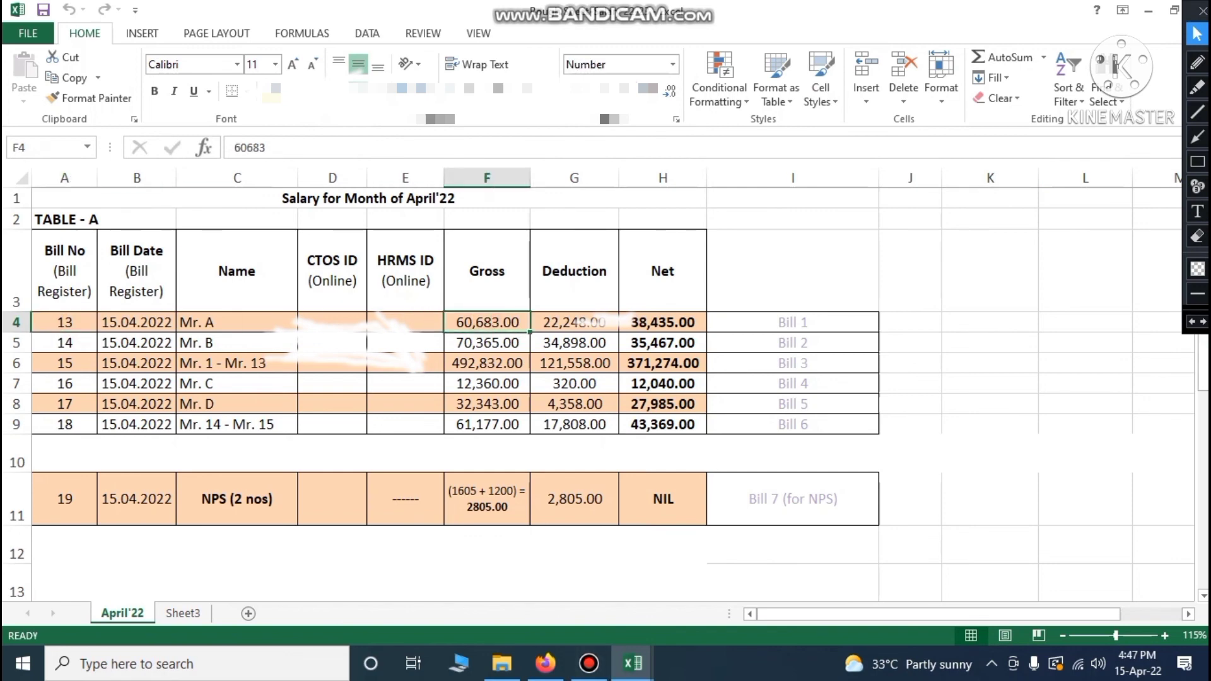
left_click(545, 664)
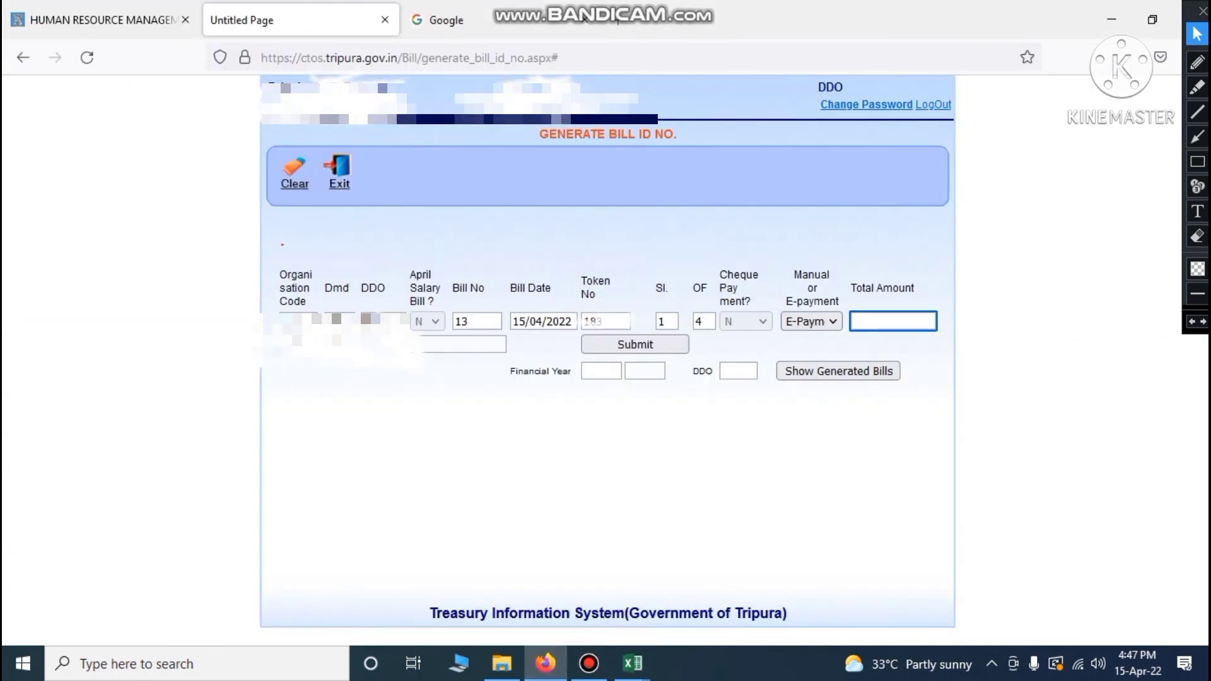
Enter total amount 60683 and submit bill 13 to generate its Bill ID
type("6")
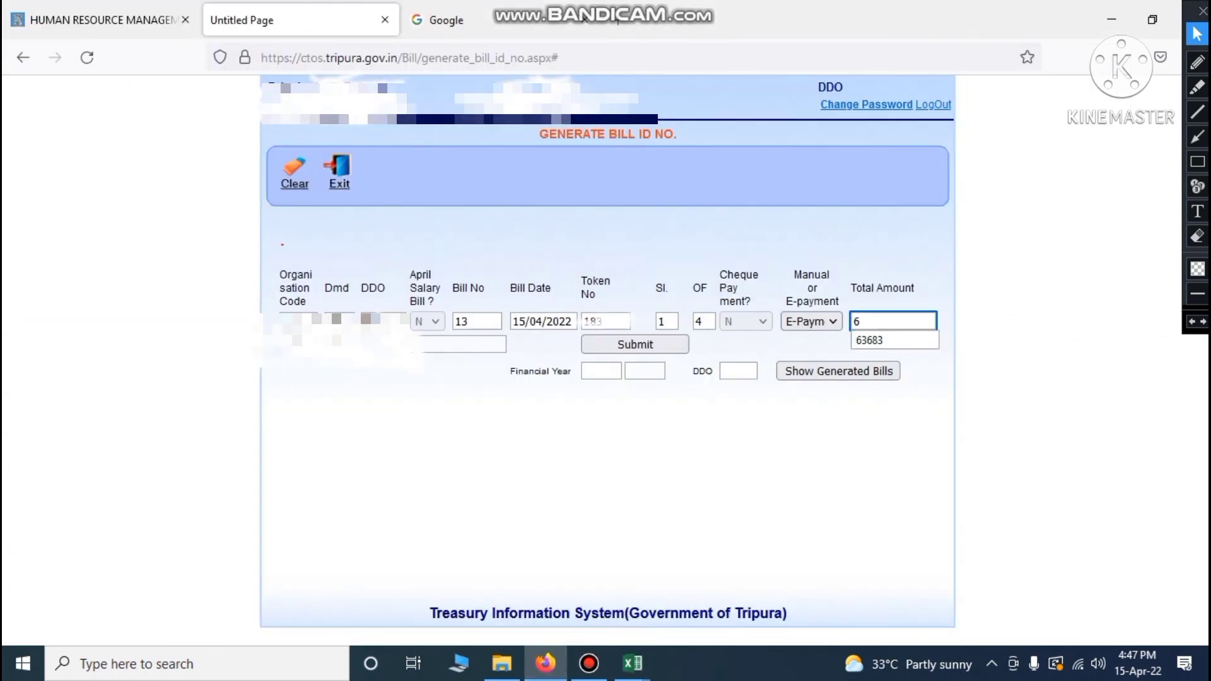
type("0683")
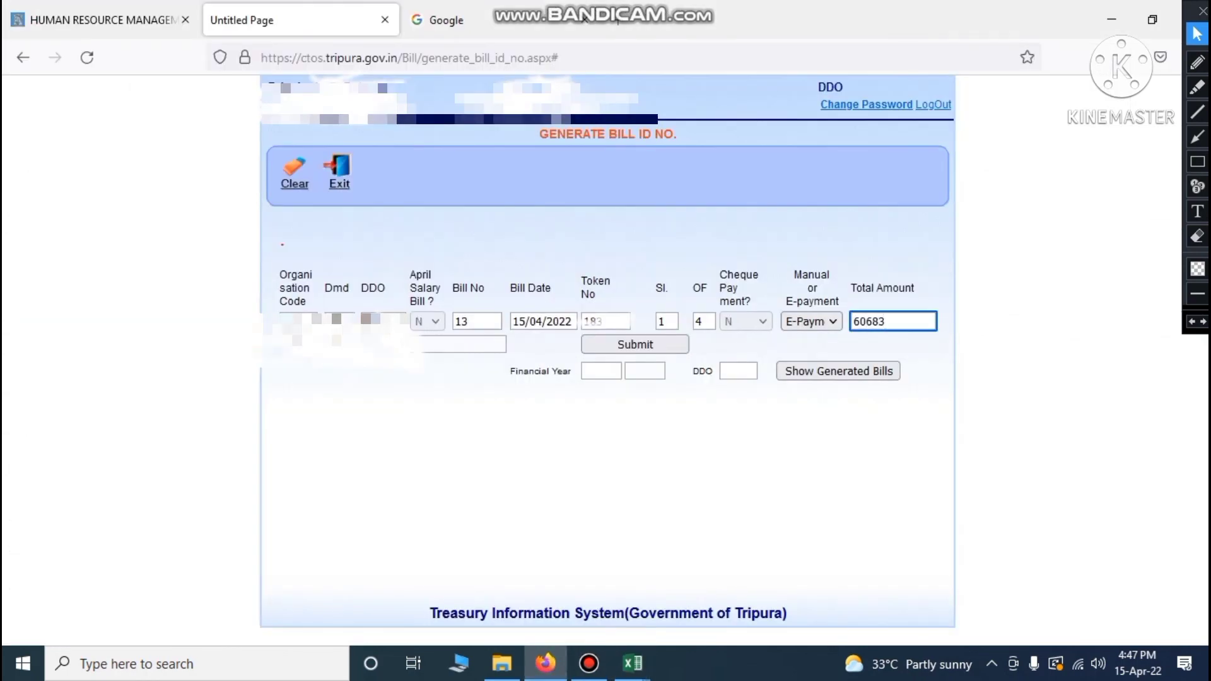
left_click(846, 441)
left_click(635, 344)
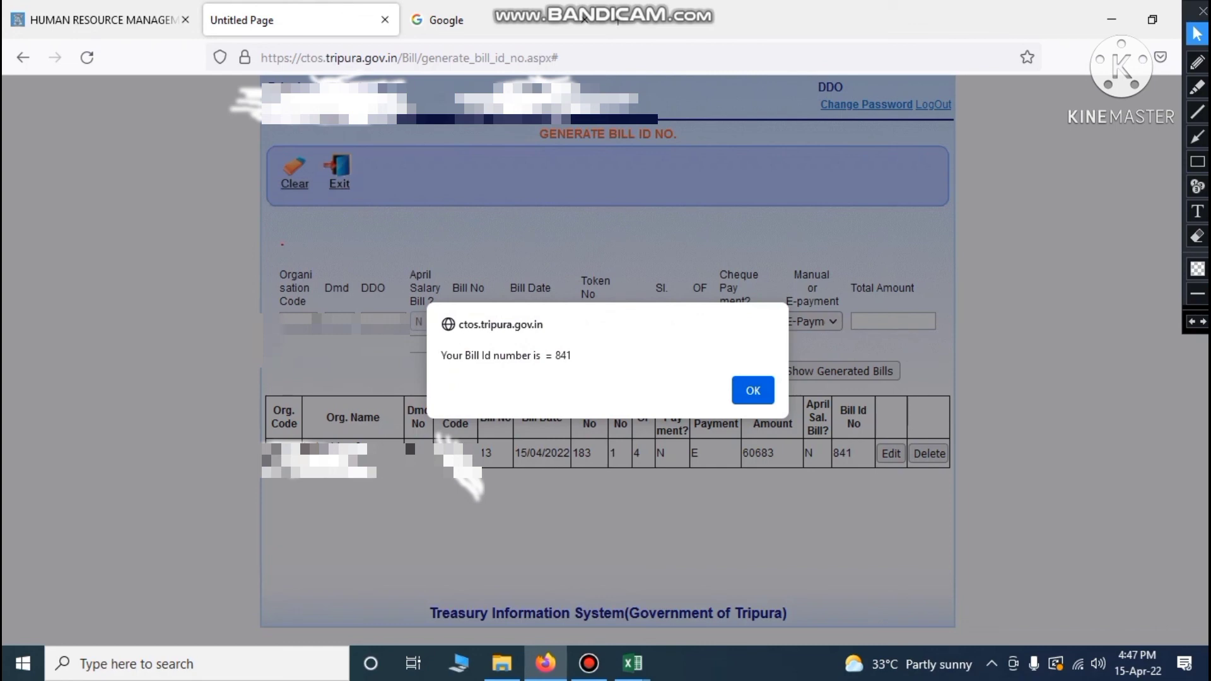
mouse_move(633, 664)
left_click(594, 593)
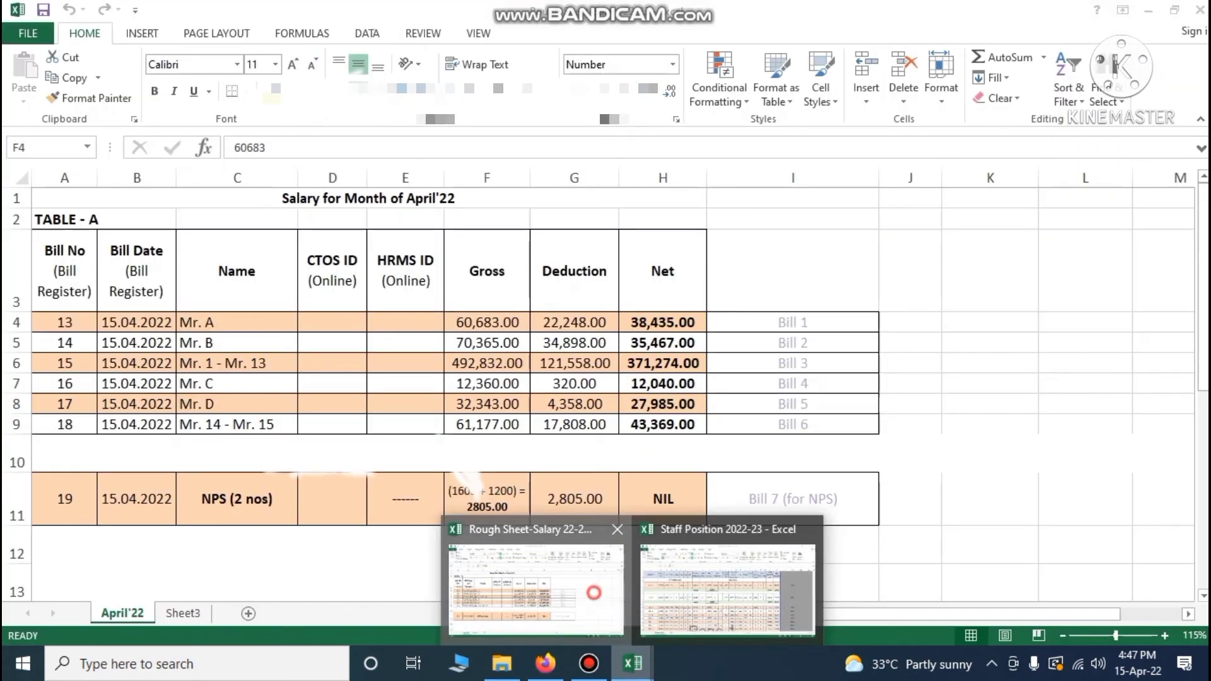
Record CTOS ID 841 for bill 13 in cell D4 of the April'22 register
left_click(330, 319)
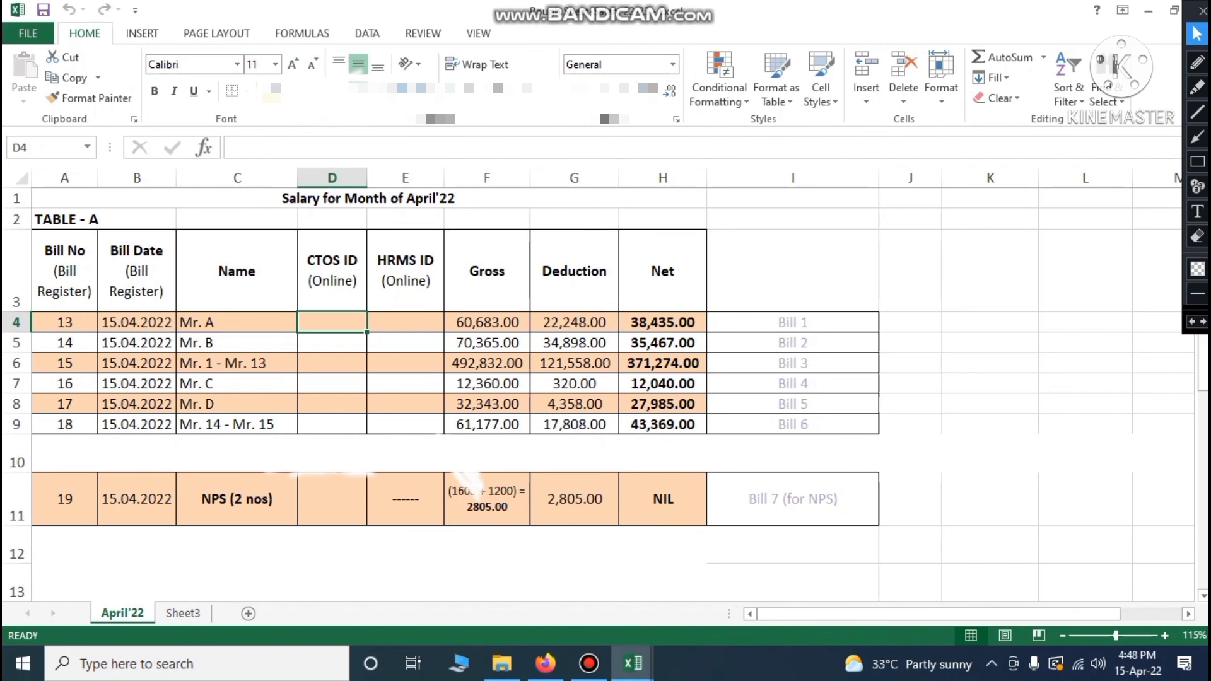
type("841")
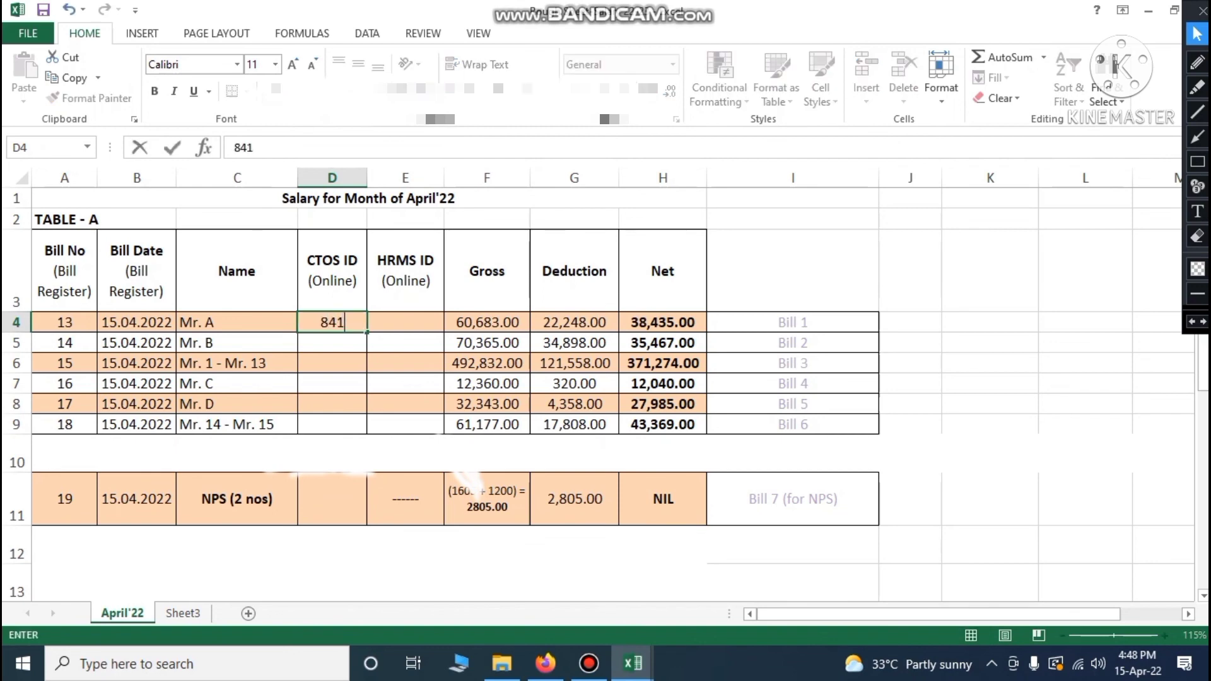
left_click(999, 404)
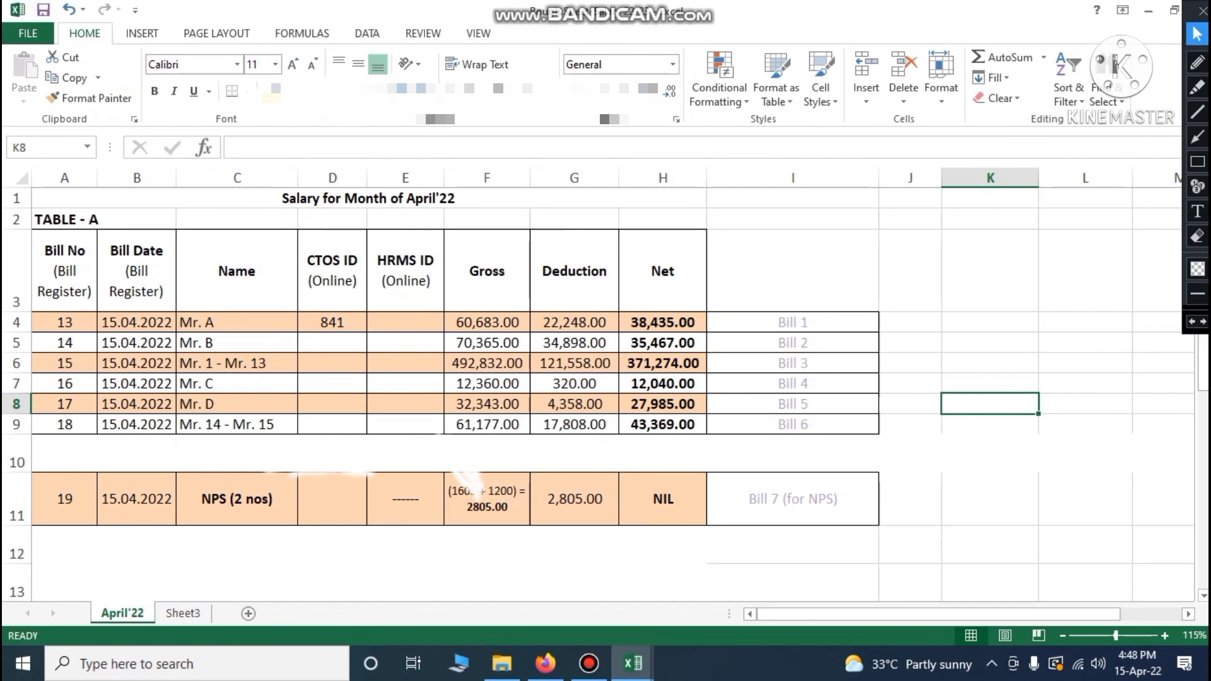
left_click(546, 663)
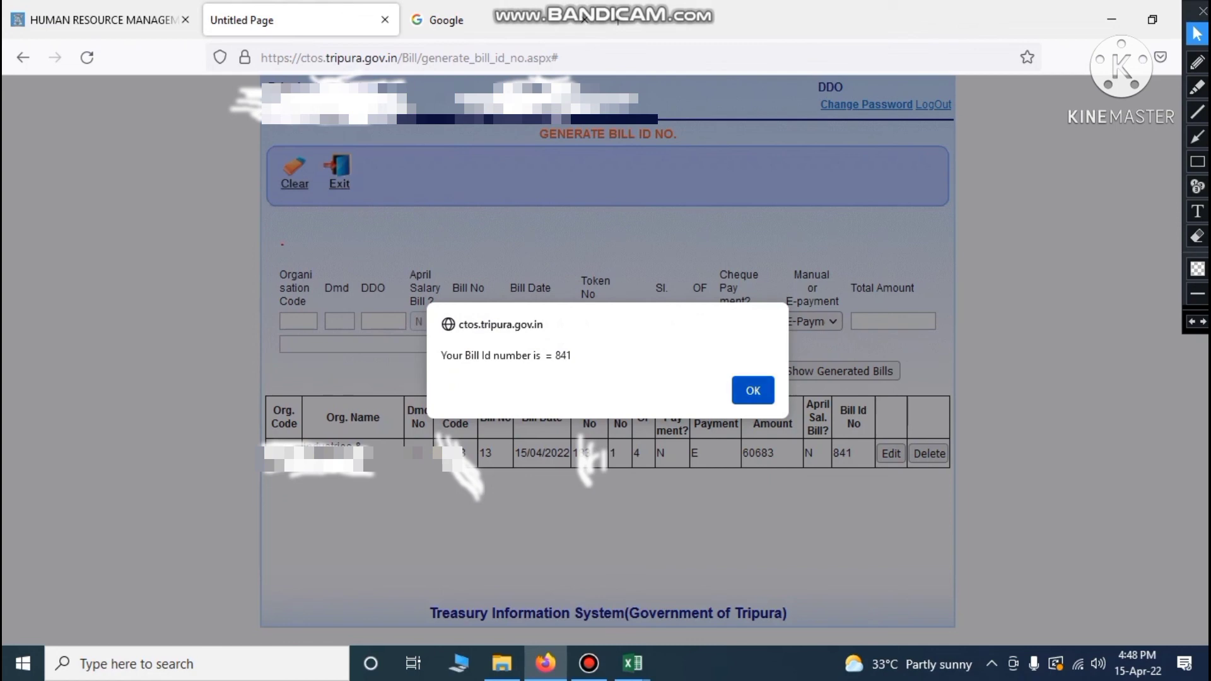
Close the Bill Id 841 alert and highlight bill 13, serial 1 of 4, and Bill Id 841 in the generated list
left_click(751, 388)
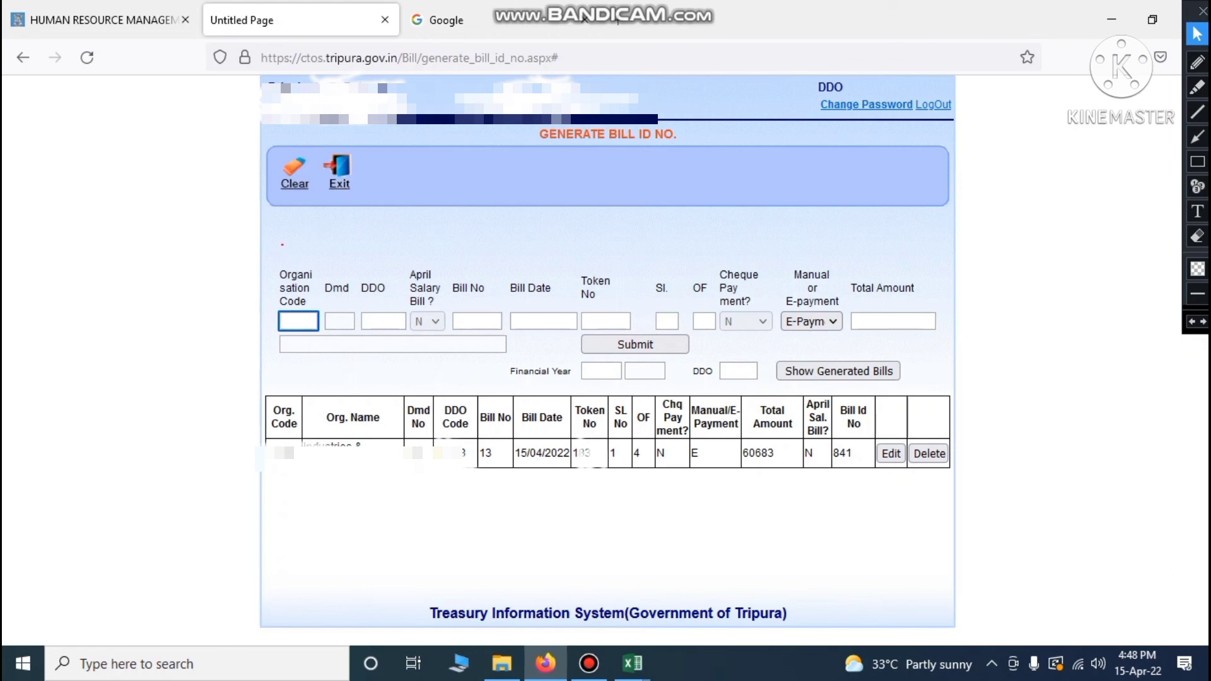
double_click(496, 449)
left_click_drag(612, 456, 641, 456)
left_click(837, 496)
left_click_drag(862, 453, 833, 453)
left_click(838, 502)
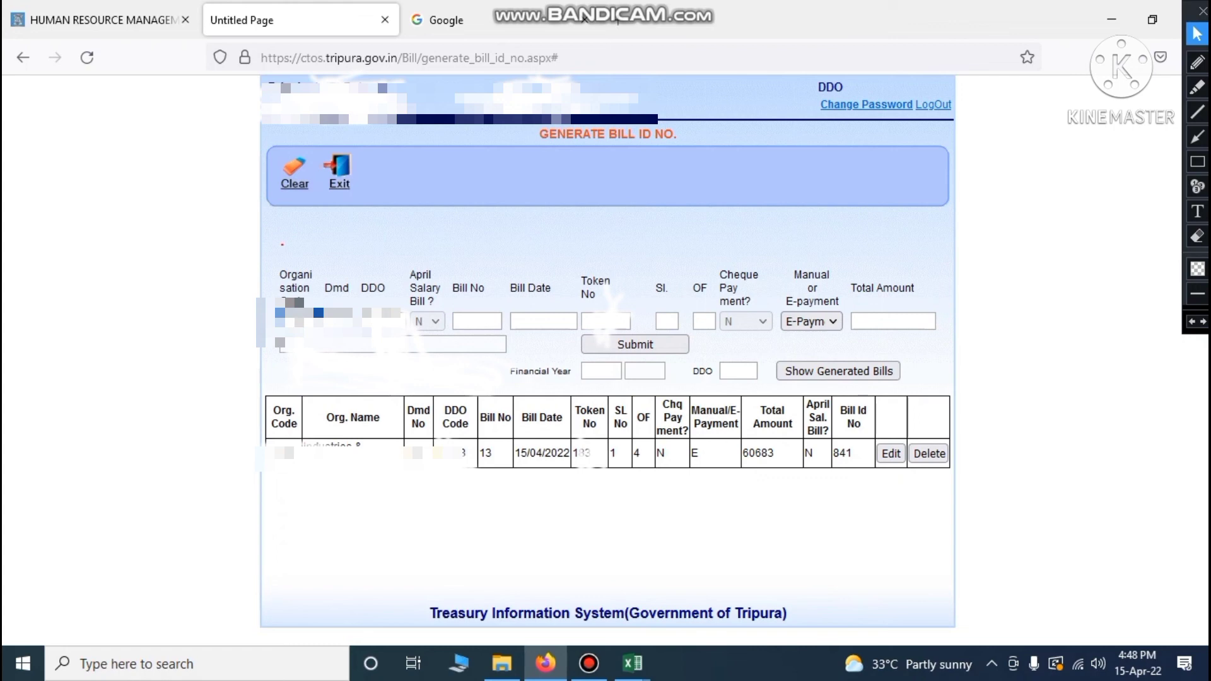
Load the organisation details and try the greyed-out April Salary Bill dropdown, which stays at N
left_click(84, 296)
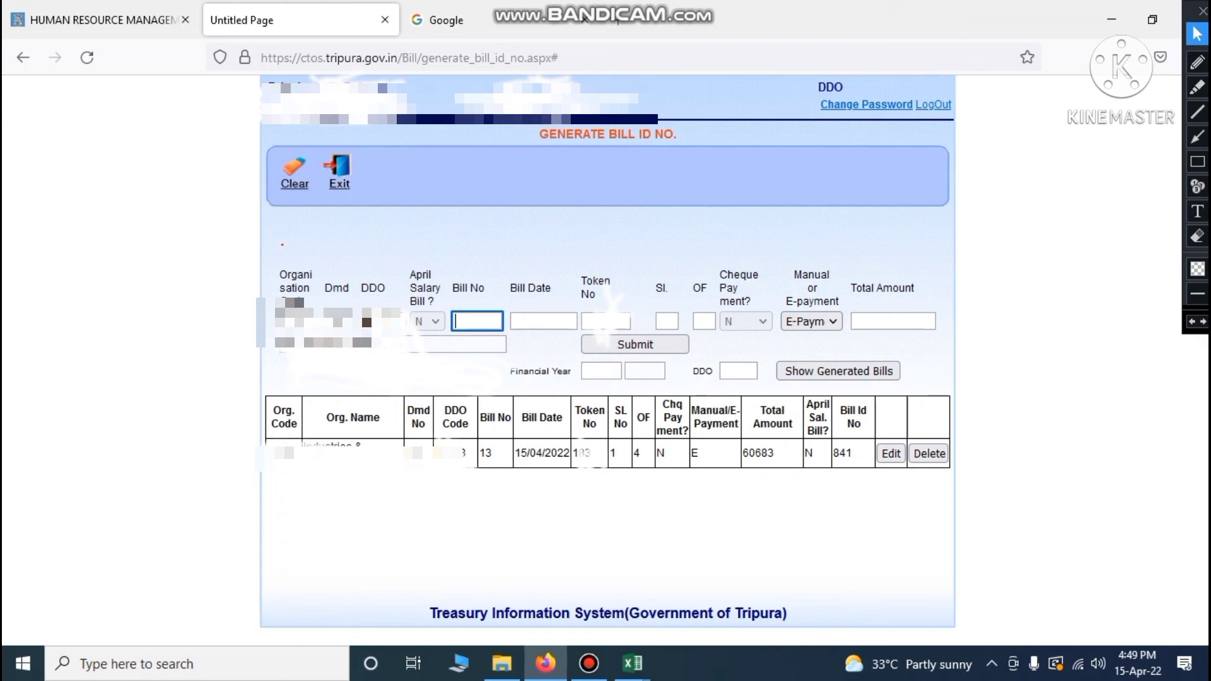
left_click(434, 321)
left_click_drag(405, 258, 434, 290)
left_click(447, 290)
left_click(436, 321)
left_click(436, 321)
left_click(436, 321)
left_click(437, 320)
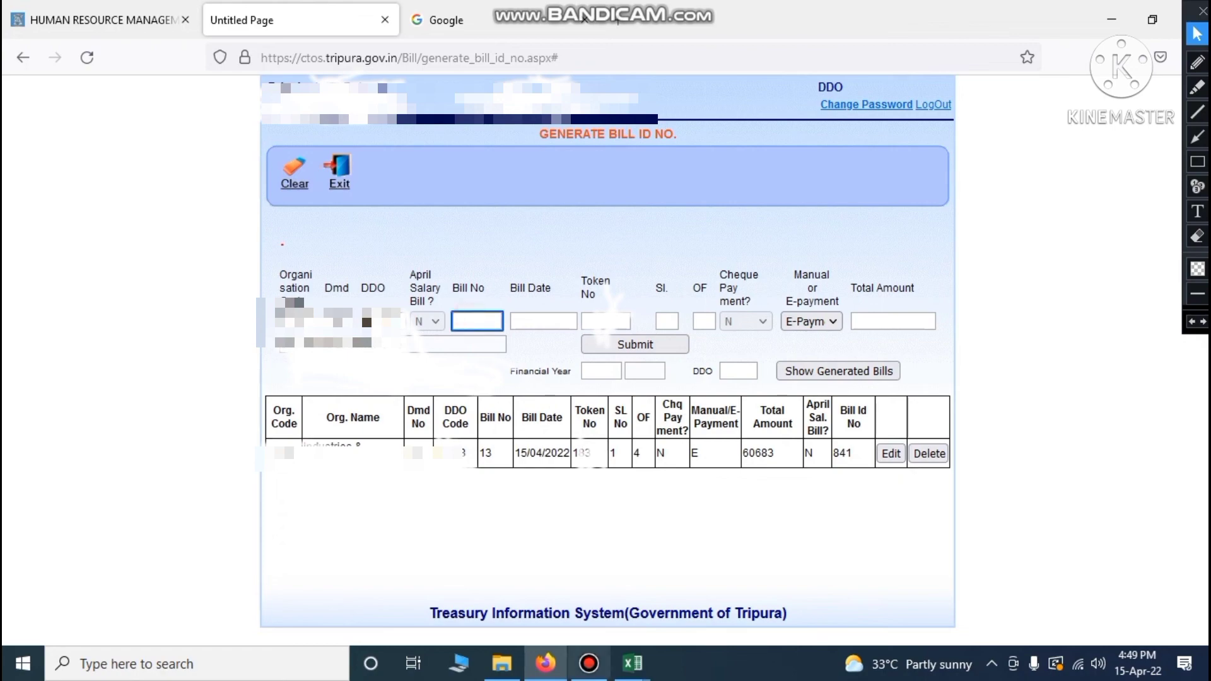
Look up bill 14, dated 15.04.2022 with gross 70,365.00, in the Excel register
mouse_move(633, 663)
left_click(555, 599)
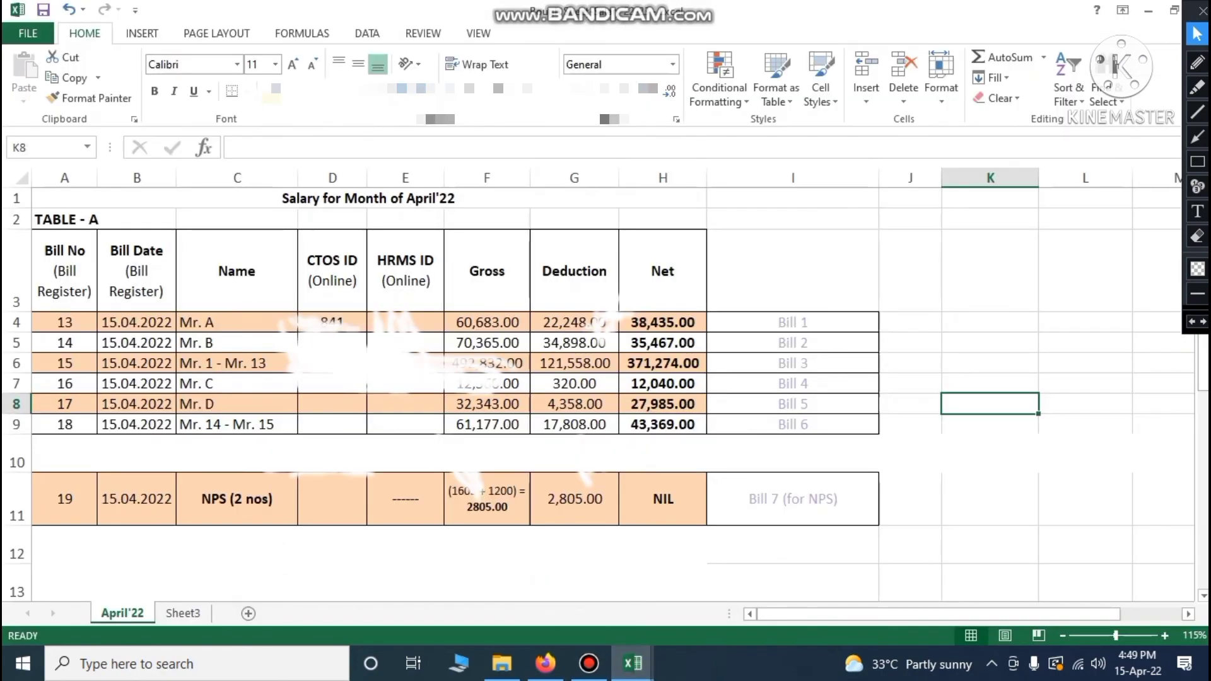
left_click(69, 343)
left_click(131, 342)
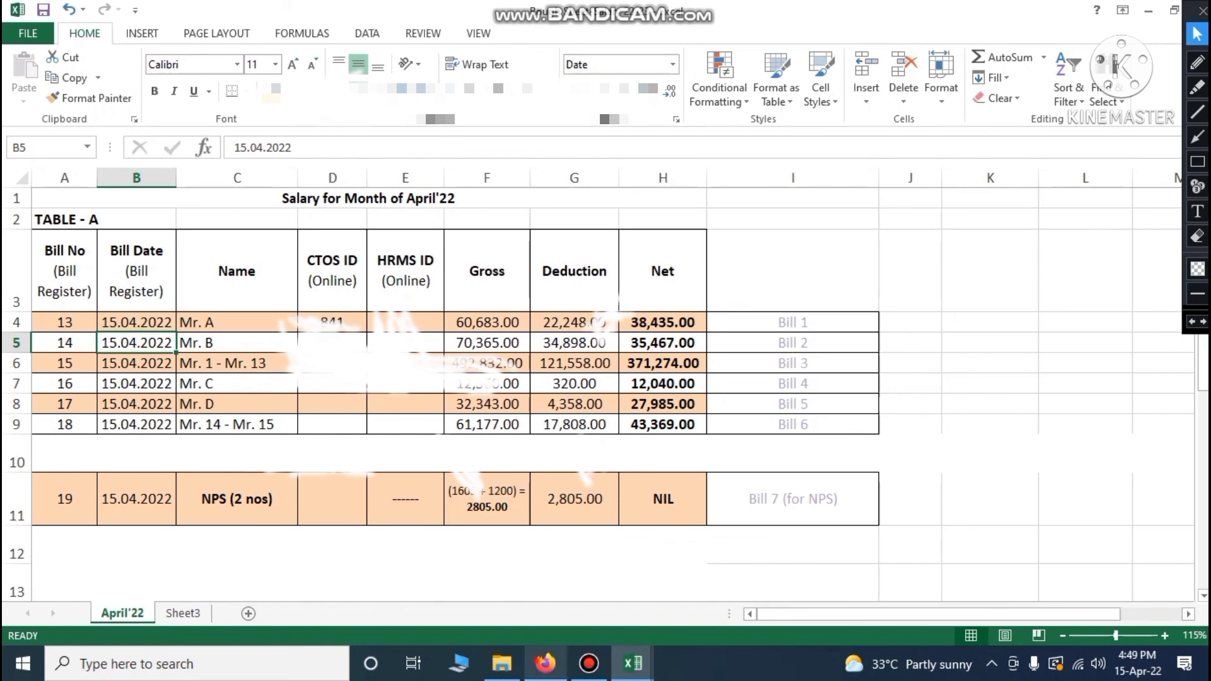
left_click(546, 663)
Enter Bill No 14, Bill Date 15/04/2022 and token number 18
type("14")
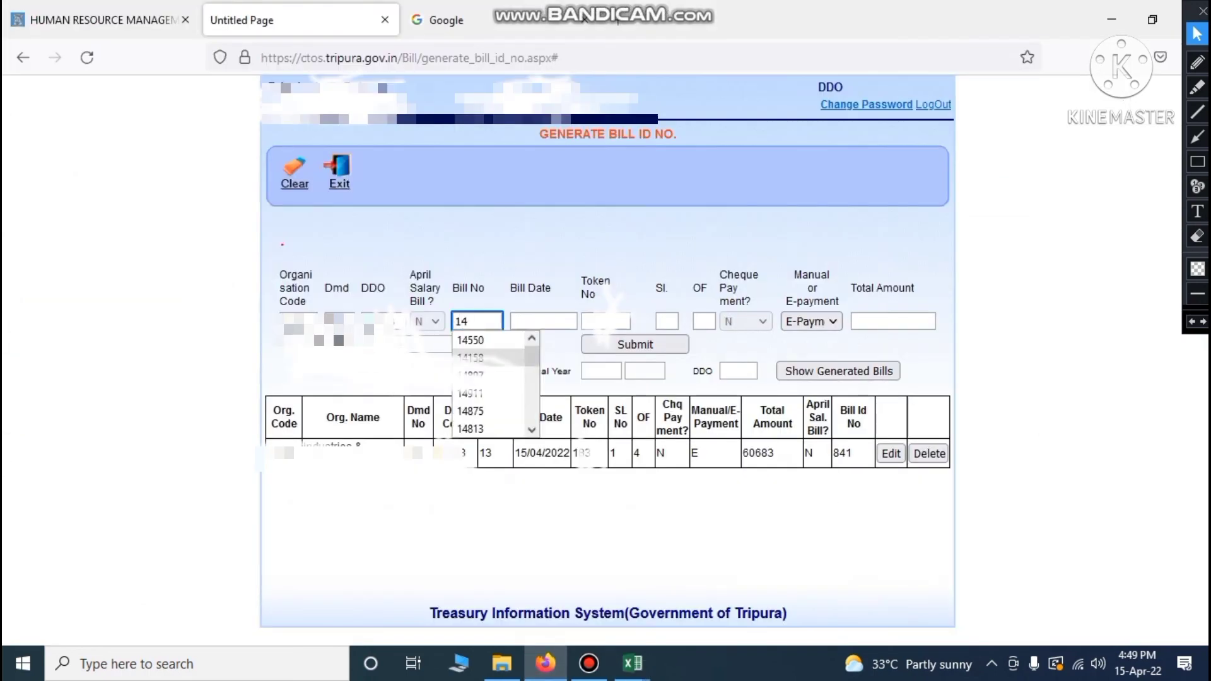
key("Tab")
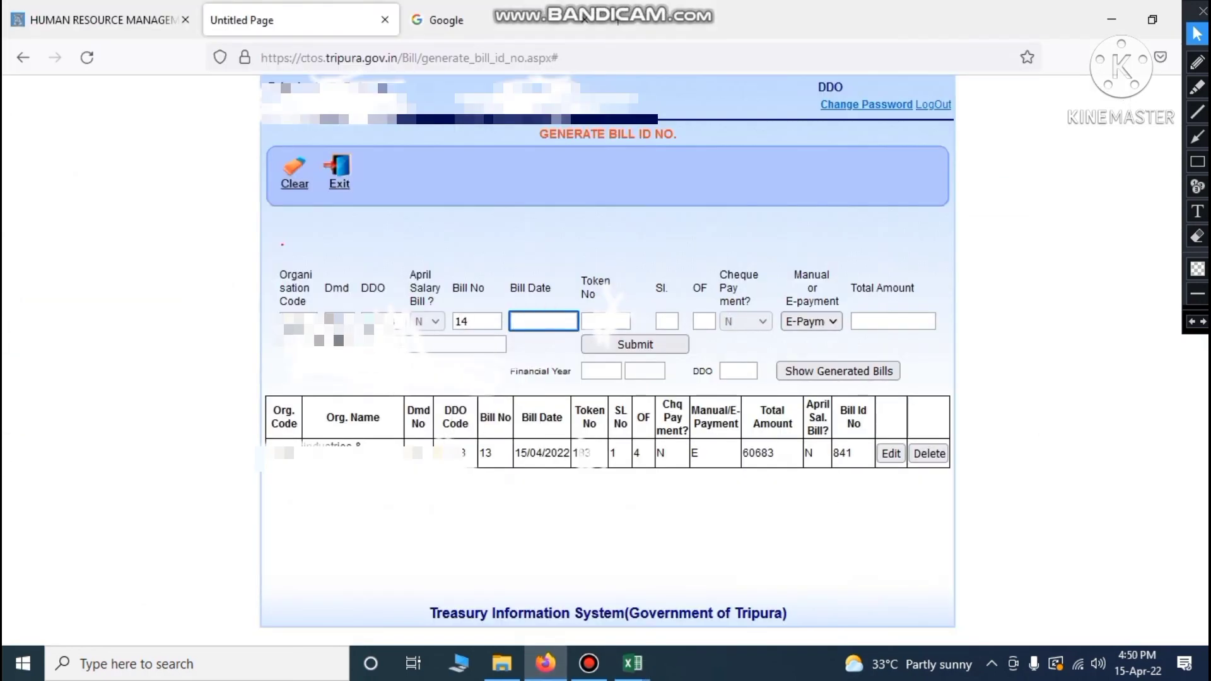
type("15/04/2022")
key("Tab")
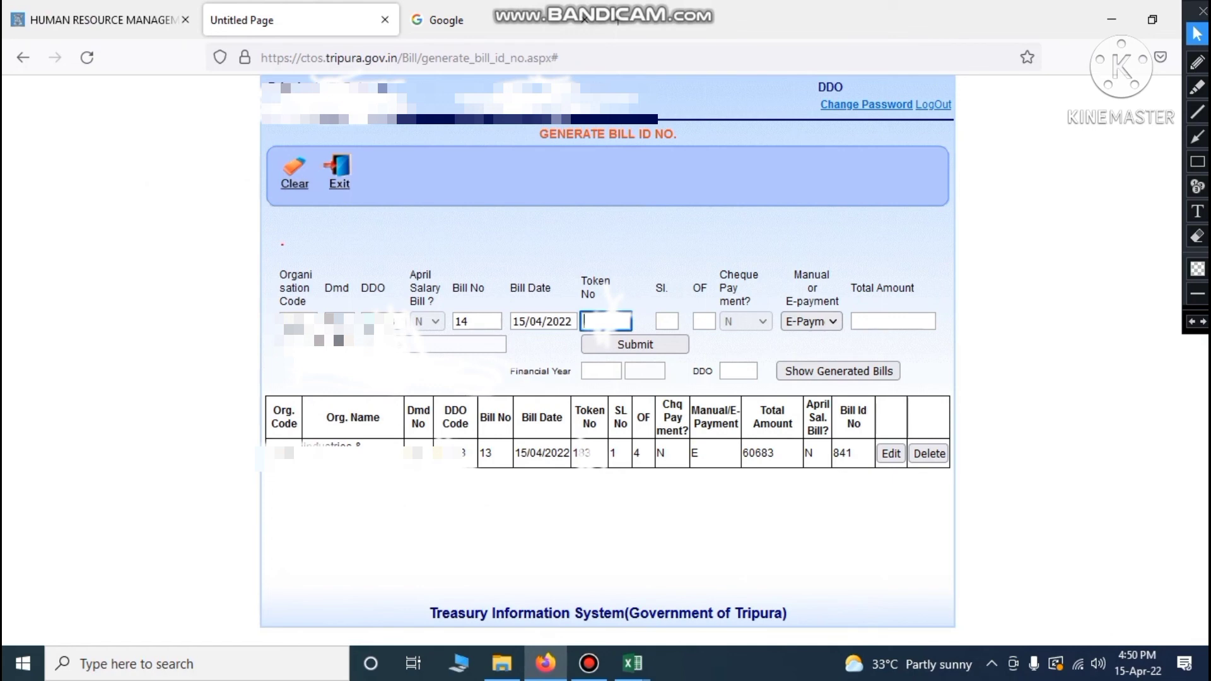
type("18")
key("Tab")
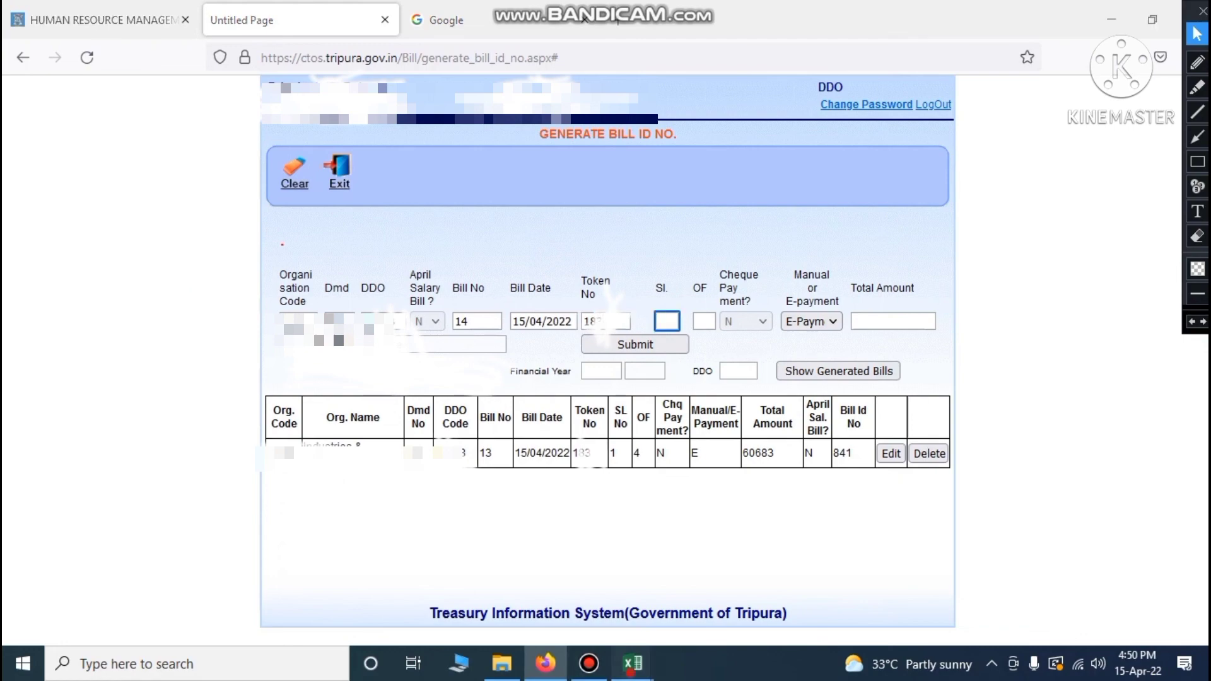
Check Mr. B's group in Table B of the salary workbook
mouse_move(632, 663)
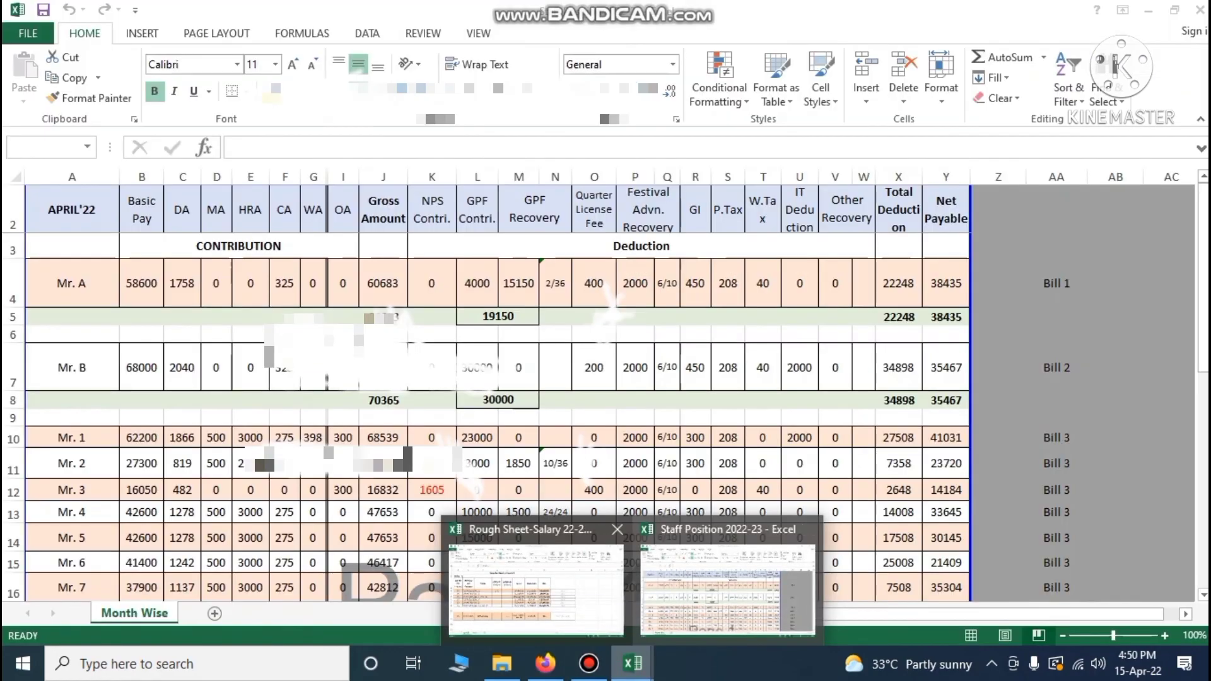
left_click(575, 613)
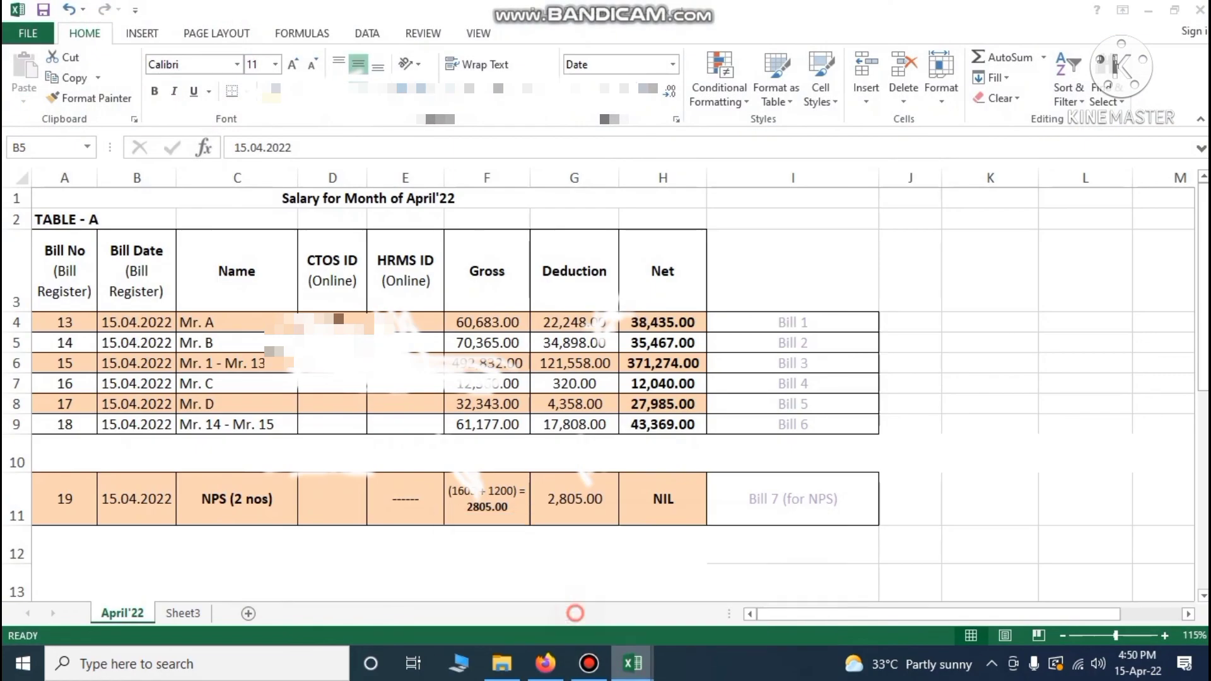
scroll(599, 392, "down", 4)
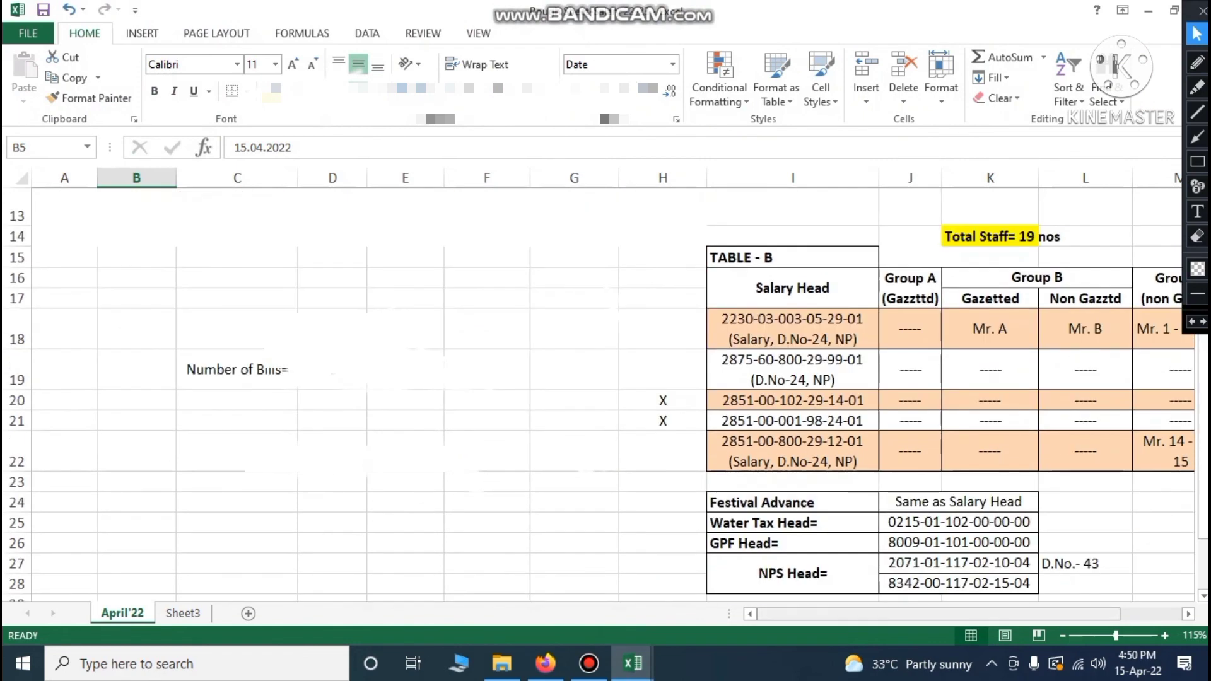
left_click_drag(936, 614, 1016, 620)
left_click(933, 334)
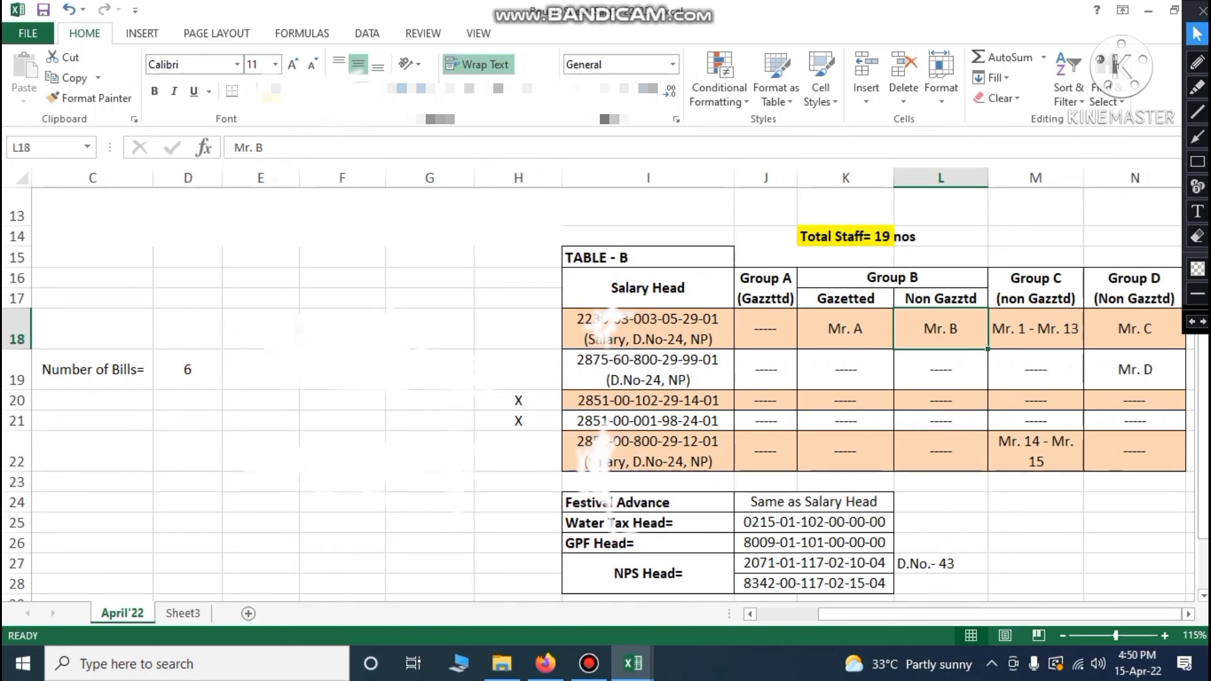
key("alt+Tab")
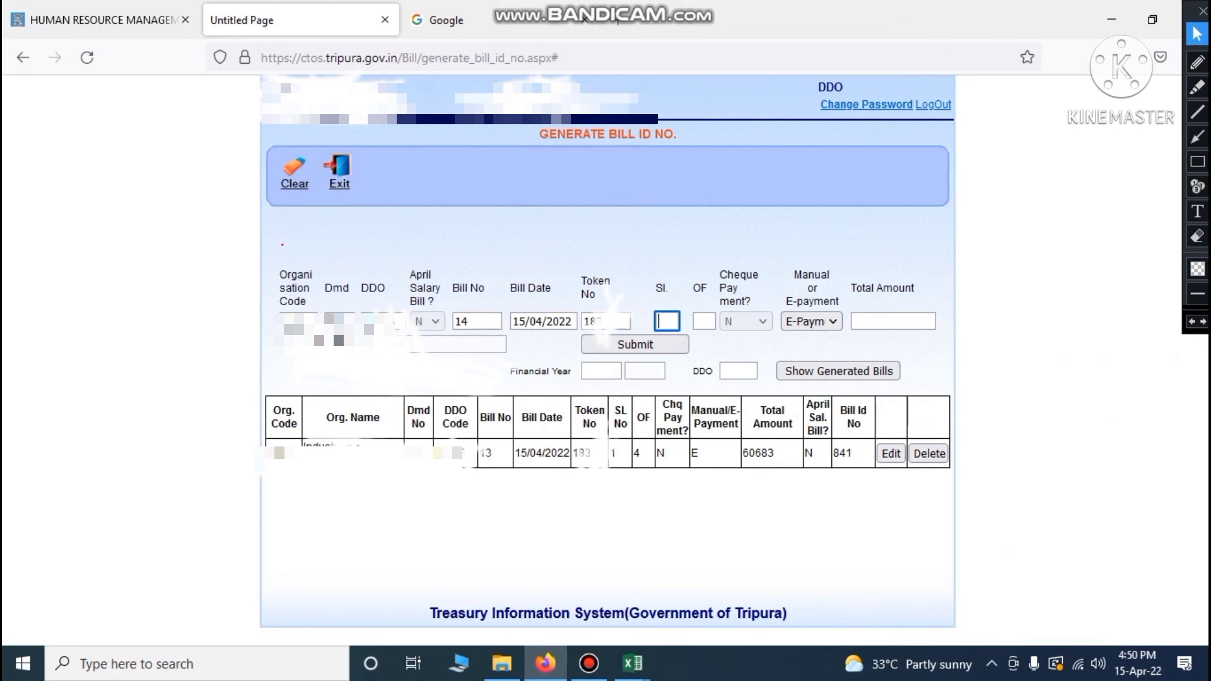
Record bill 14 as serial 2 of 4
type("2")
left_click(697, 315)
type("4")
left_click(868, 321)
Read bill 14's gross amount of 70365 from the April'22 register
mouse_move(632, 662)
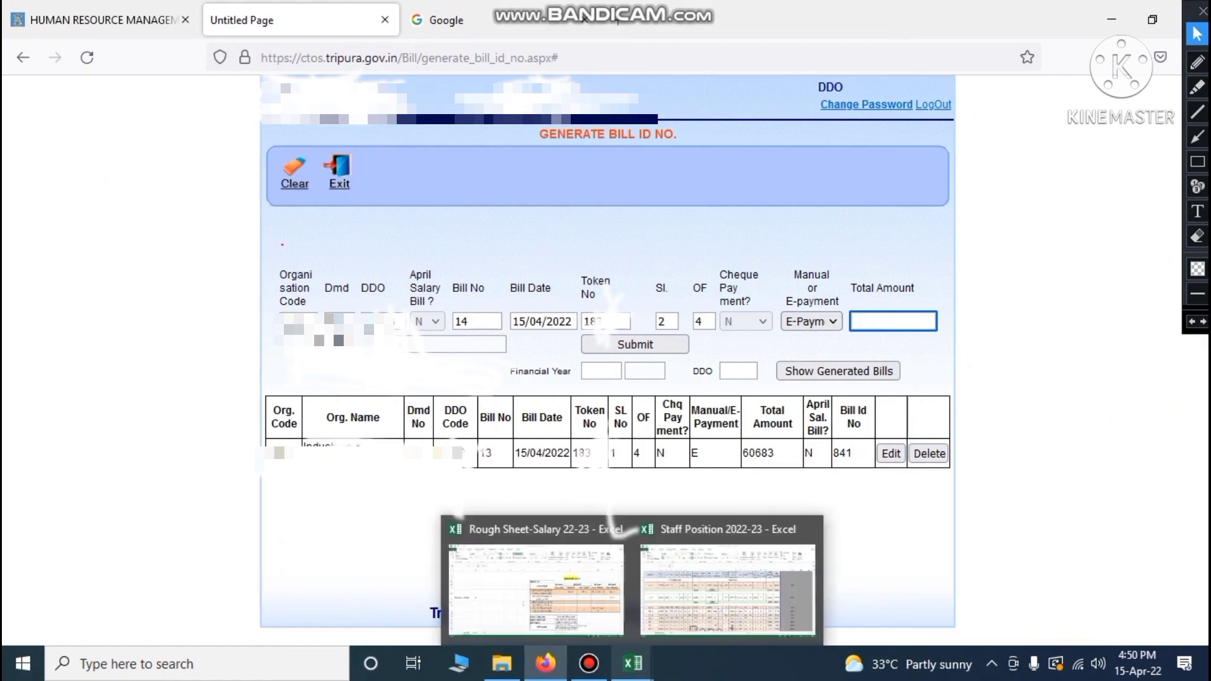
left_click(719, 568)
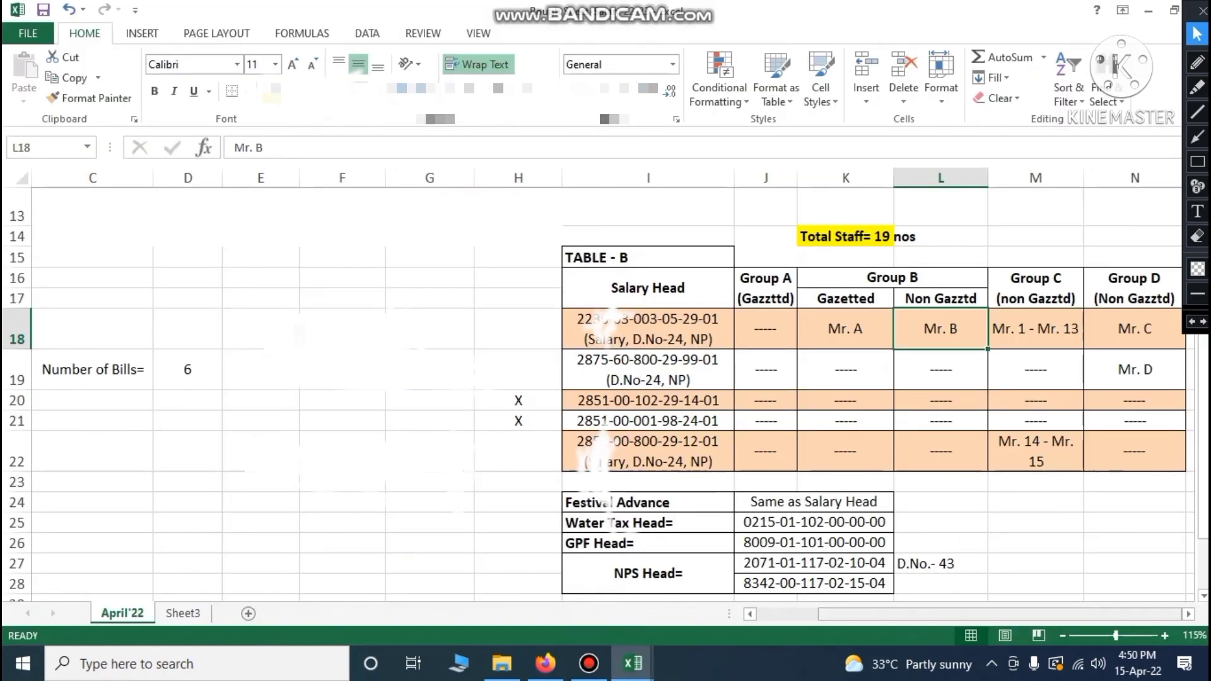
left_click_drag(833, 616, 797, 616)
scroll(630, 417, "up", 4)
scroll(631, 416, "up", 1)
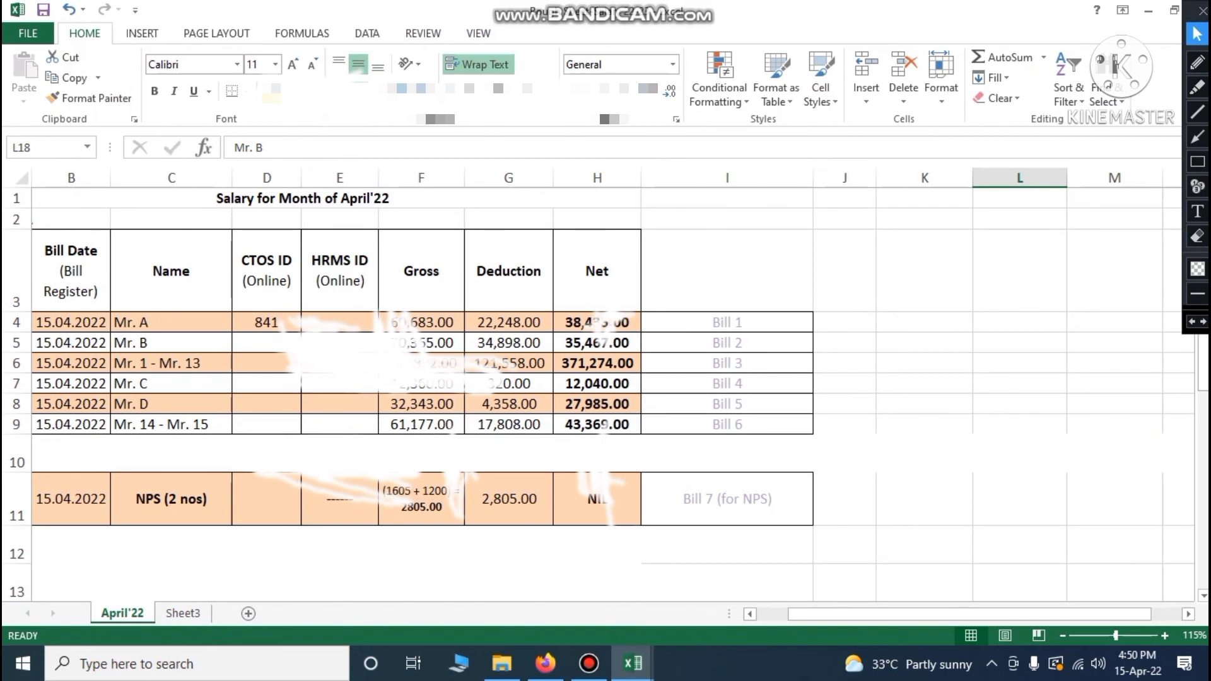
left_click(421, 344)
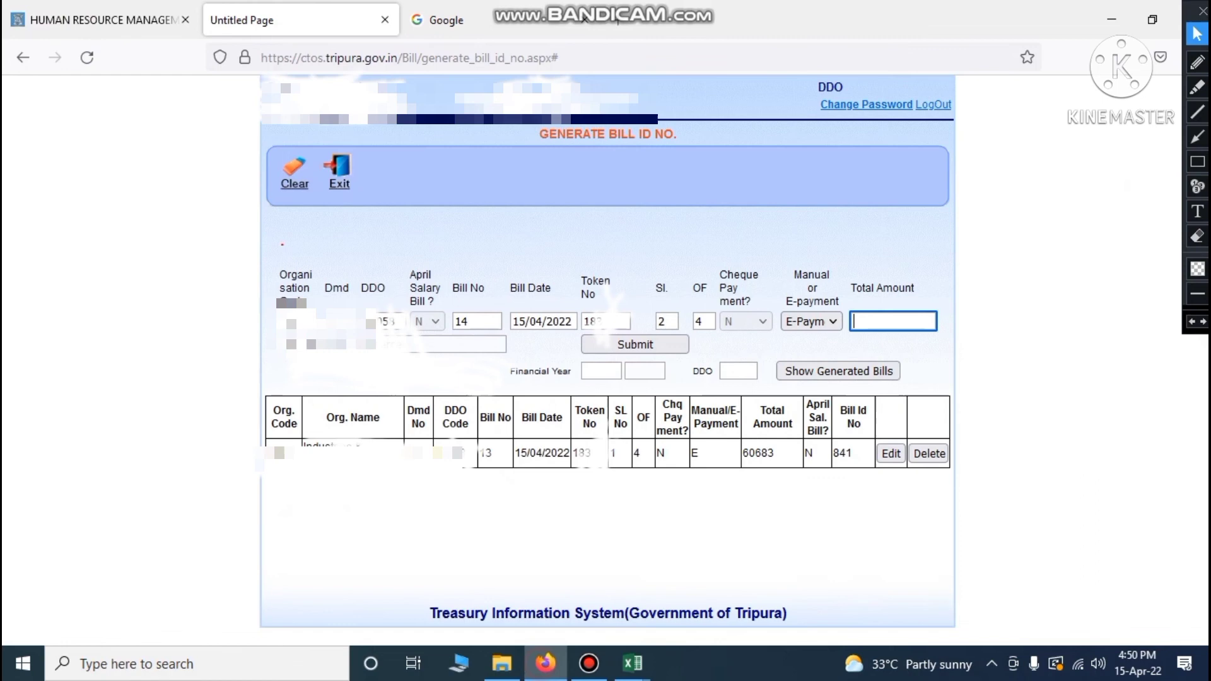
left_click(545, 663)
Enter total amount 70365 and submit bill 14 to generate Bill Id 842
type("70365")
left_click(735, 496)
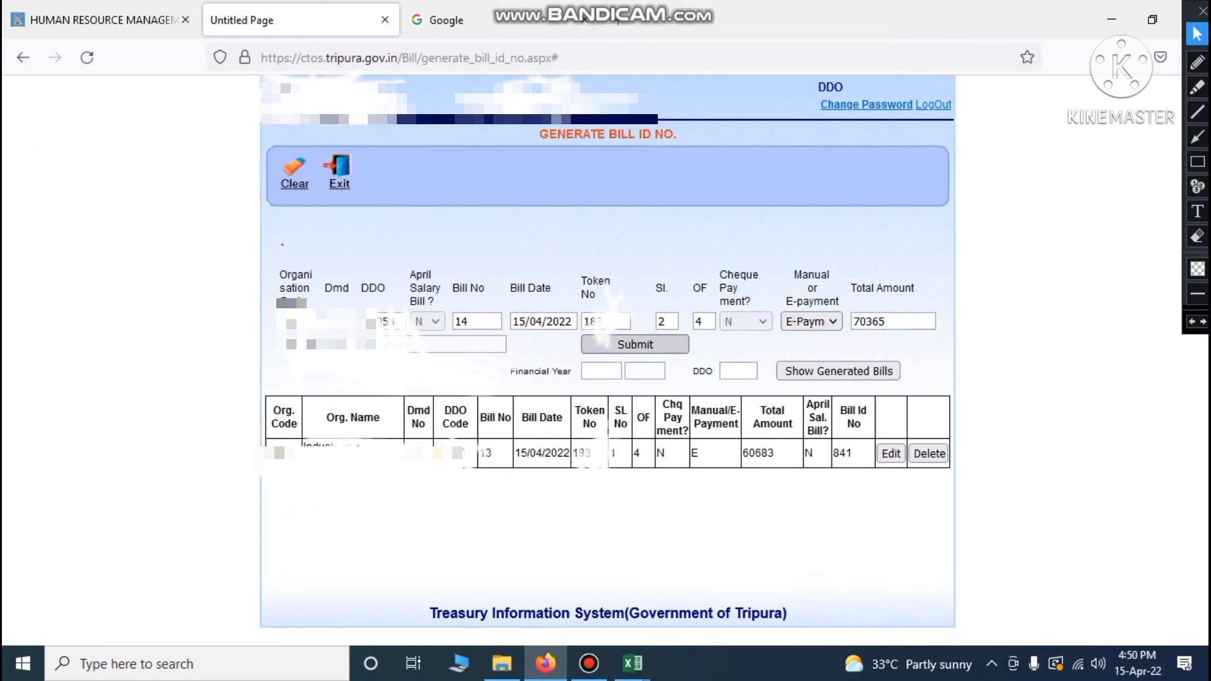
left_click(636, 344)
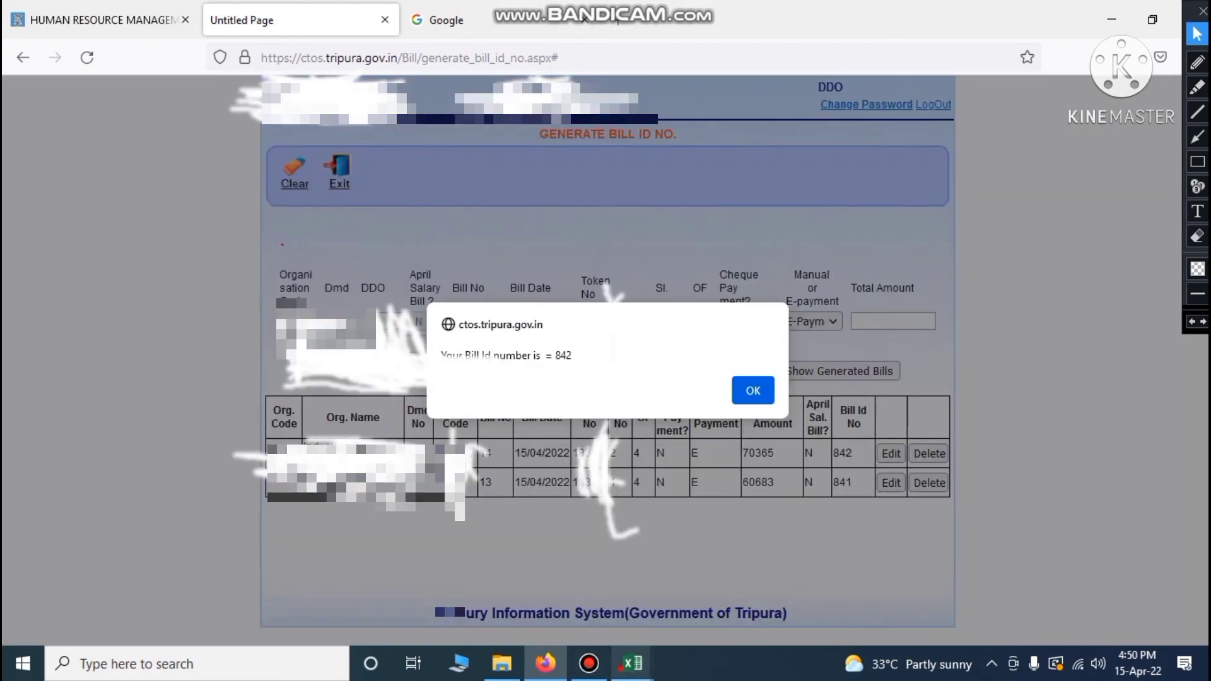
mouse_move(632, 663)
left_click(543, 589)
Record CTOS ID 842 in cell D5, save the register, and dismiss the Bill Id 842 alert
left_click(282, 342)
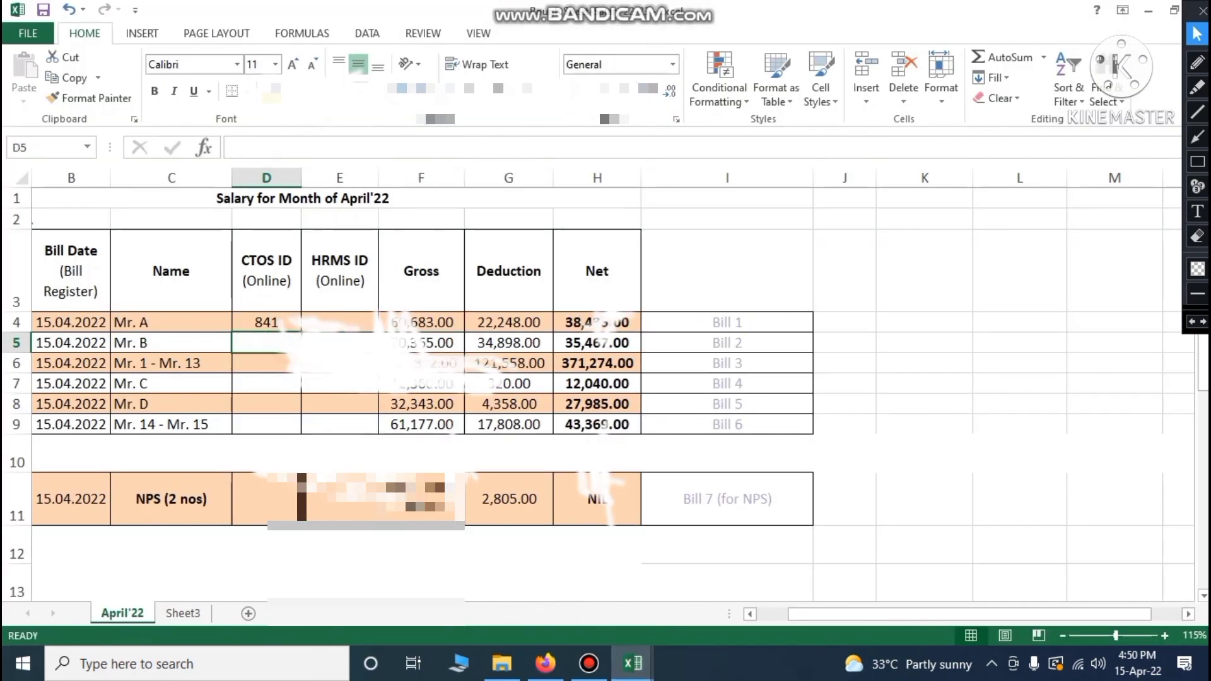
type("842")
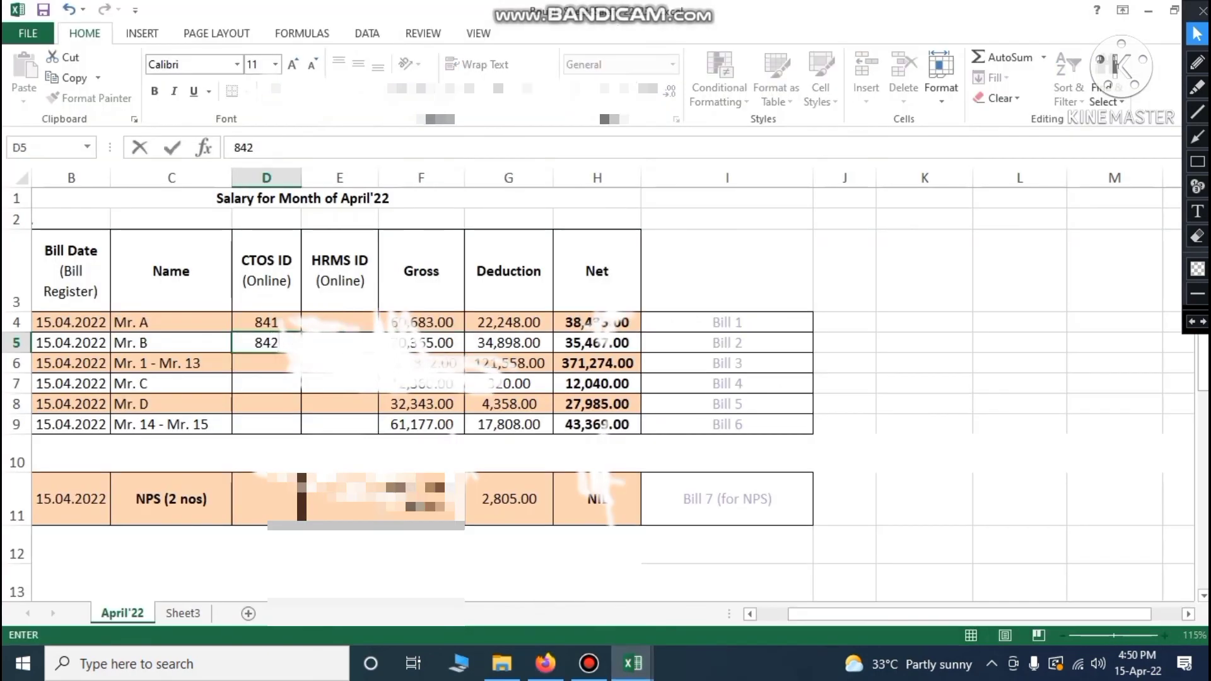
left_click(950, 485)
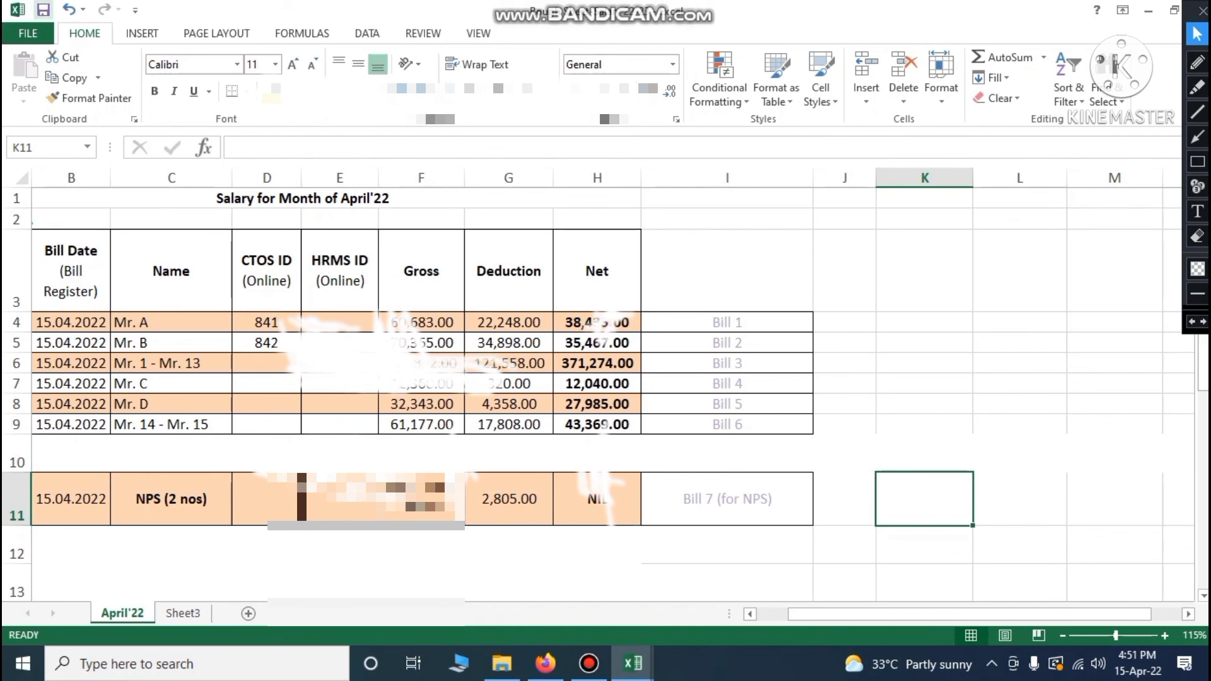
left_click(44, 10)
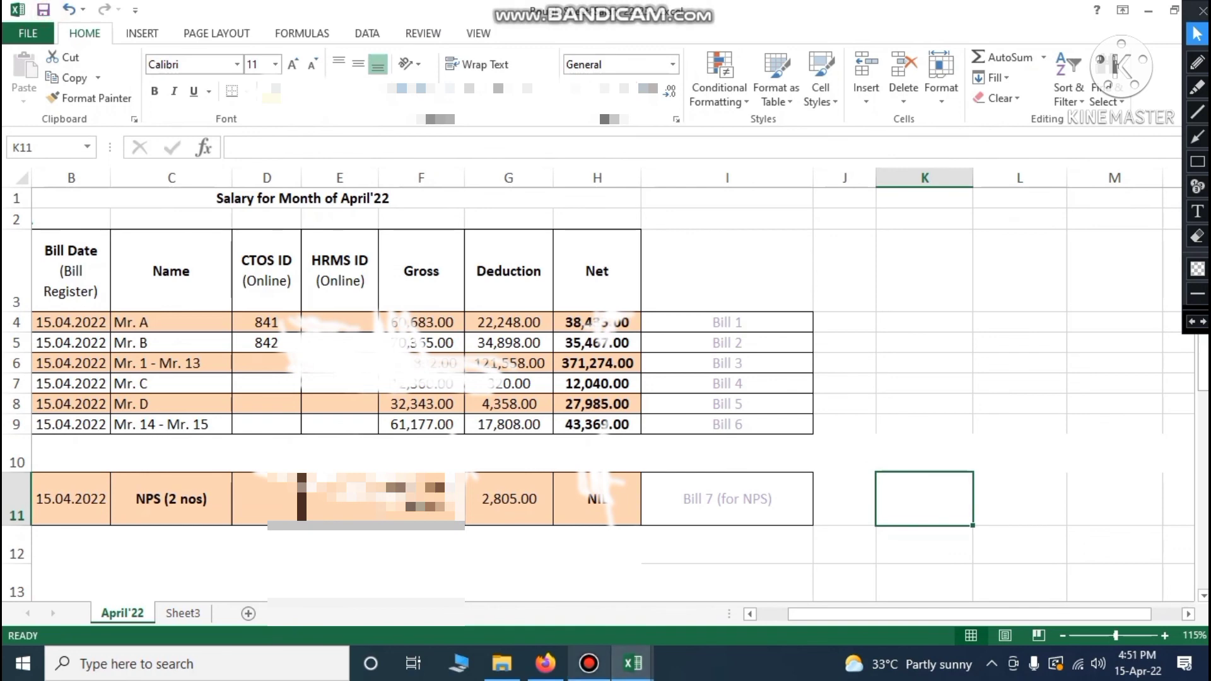
left_click(546, 663)
key("Return")
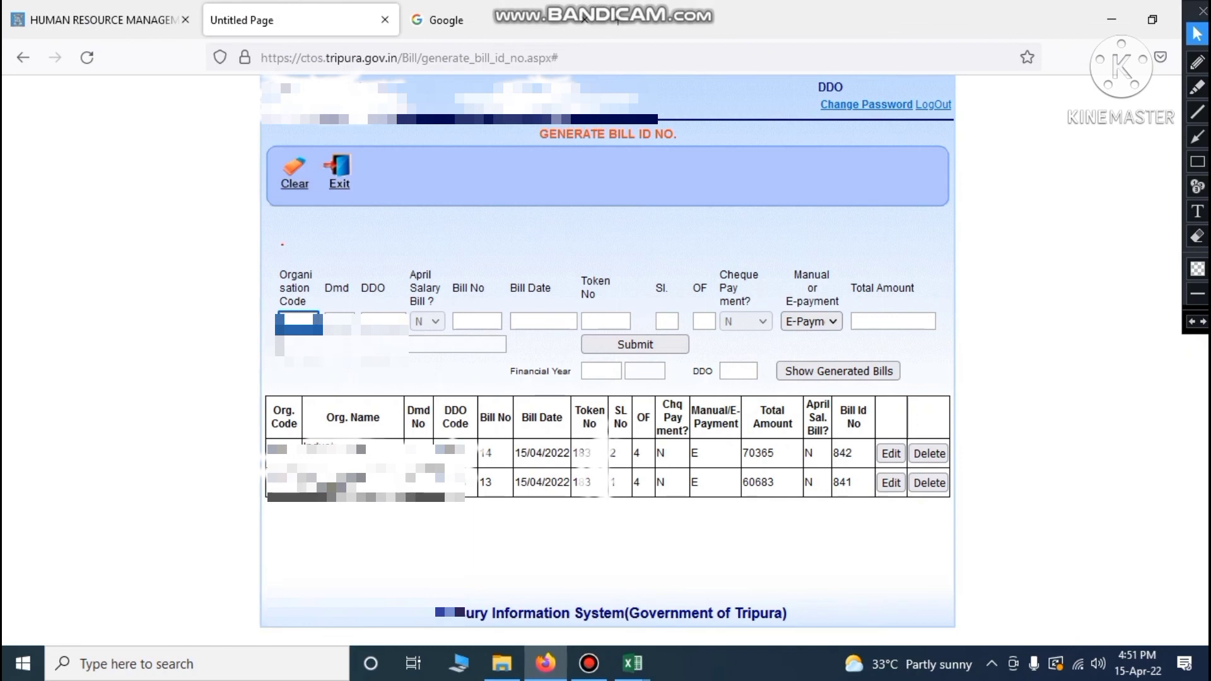
Check bill 14 in the generated list and enter the organisation code for the next bill
left_click(503, 485)
left_click_drag(502, 449, 486, 453)
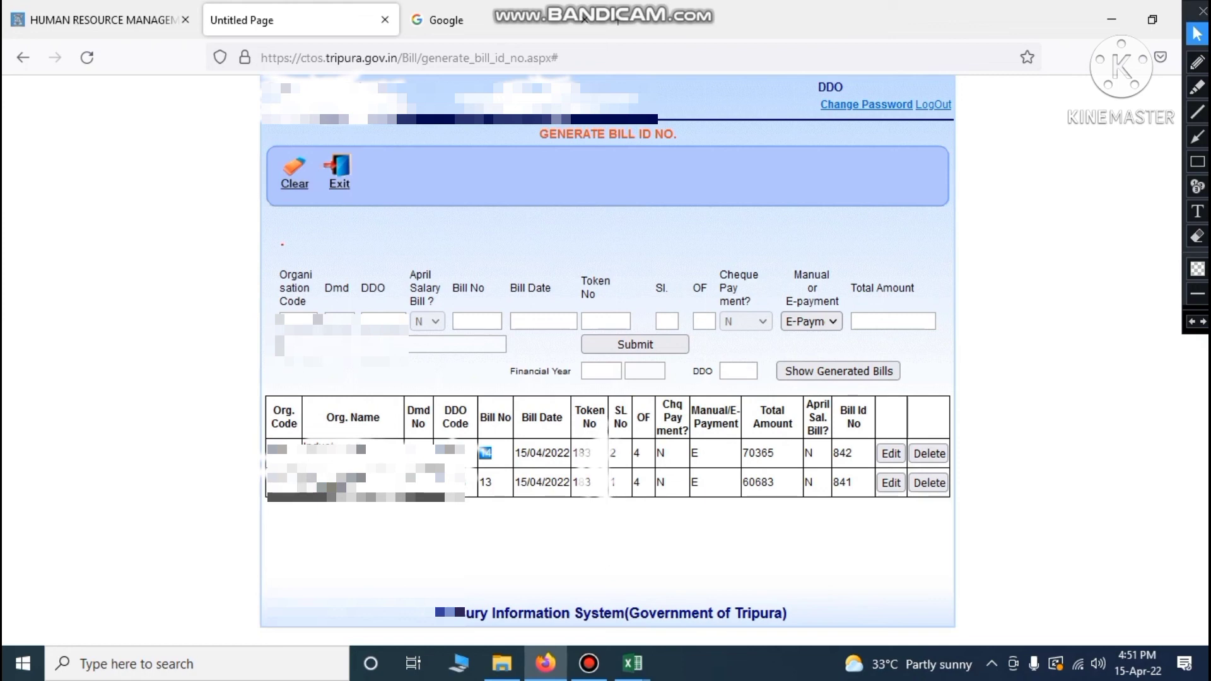
left_click(299, 321)
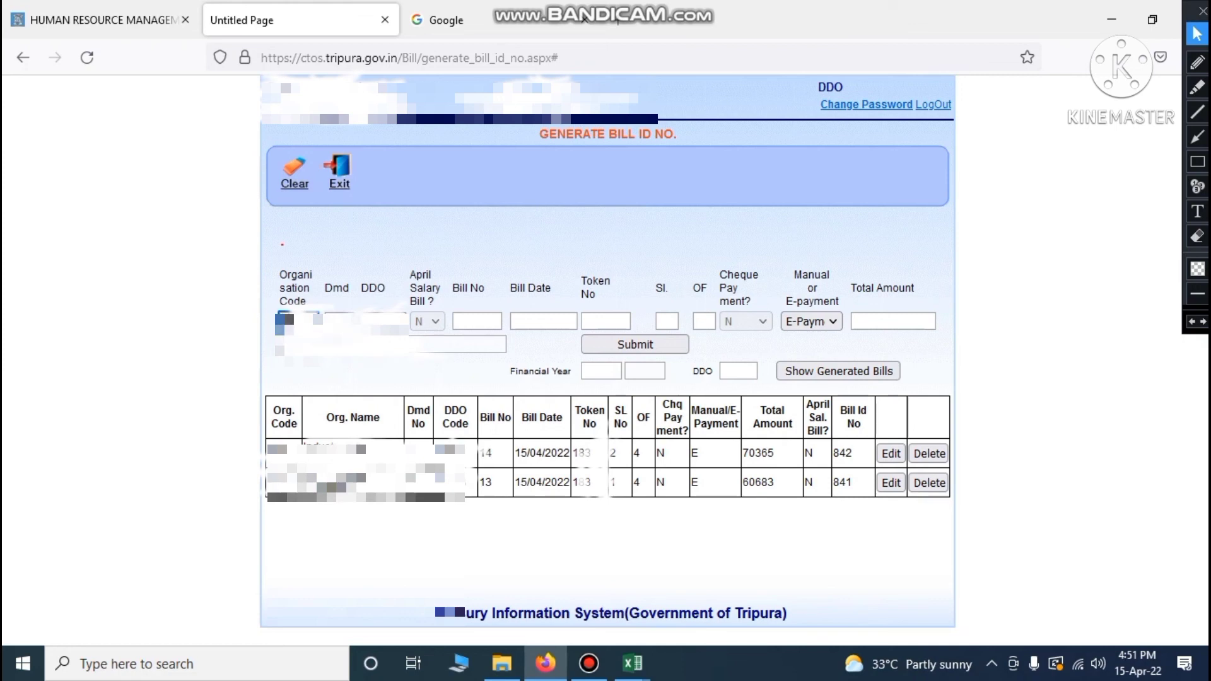
type("***")
left_click(157, 302)
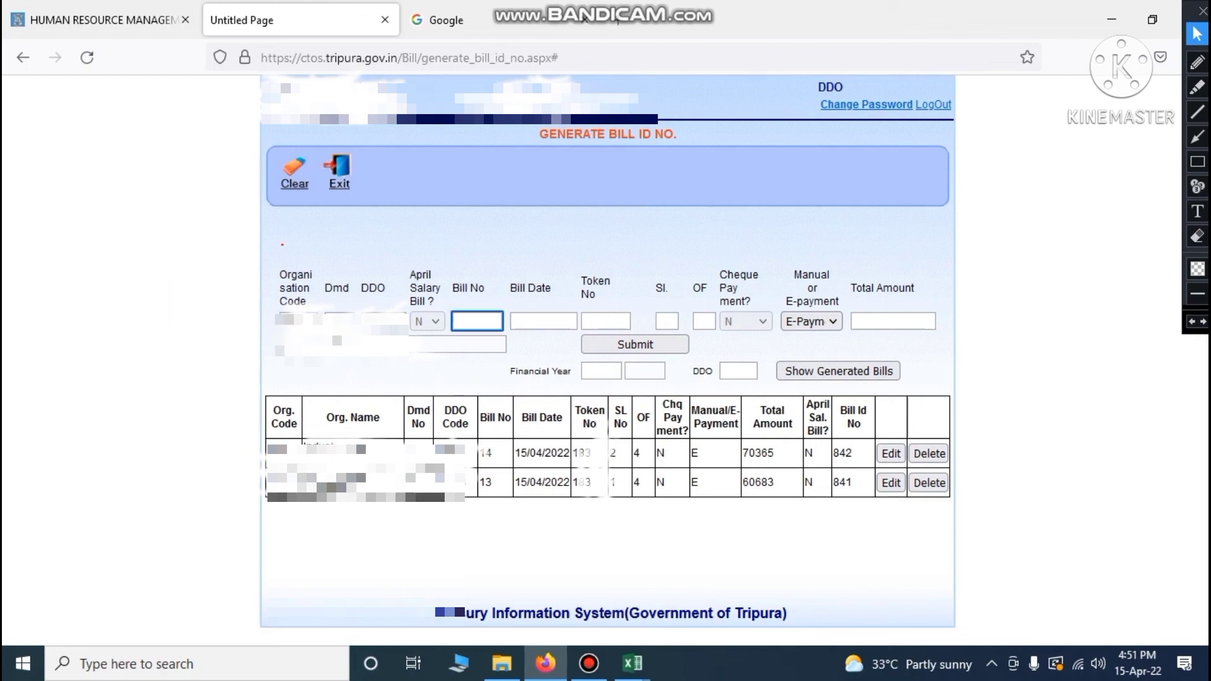
Review the salary register in Excel to find the next bill, number 15
mouse_move(631, 663)
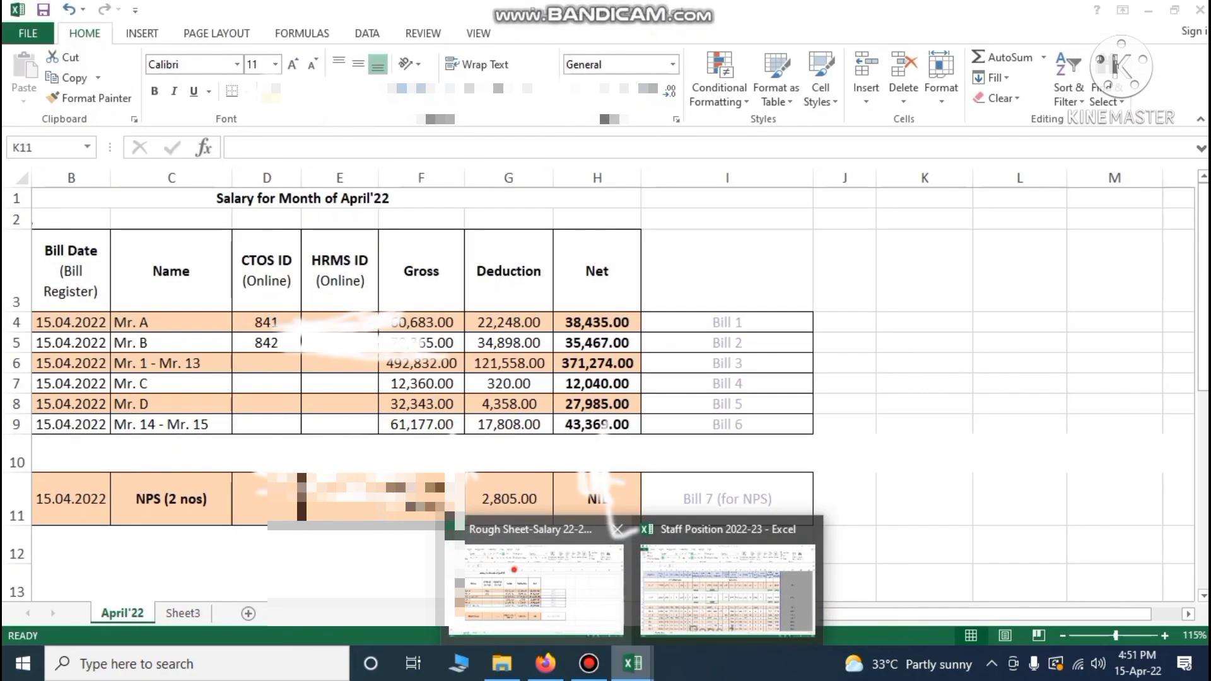
left_click(537, 586)
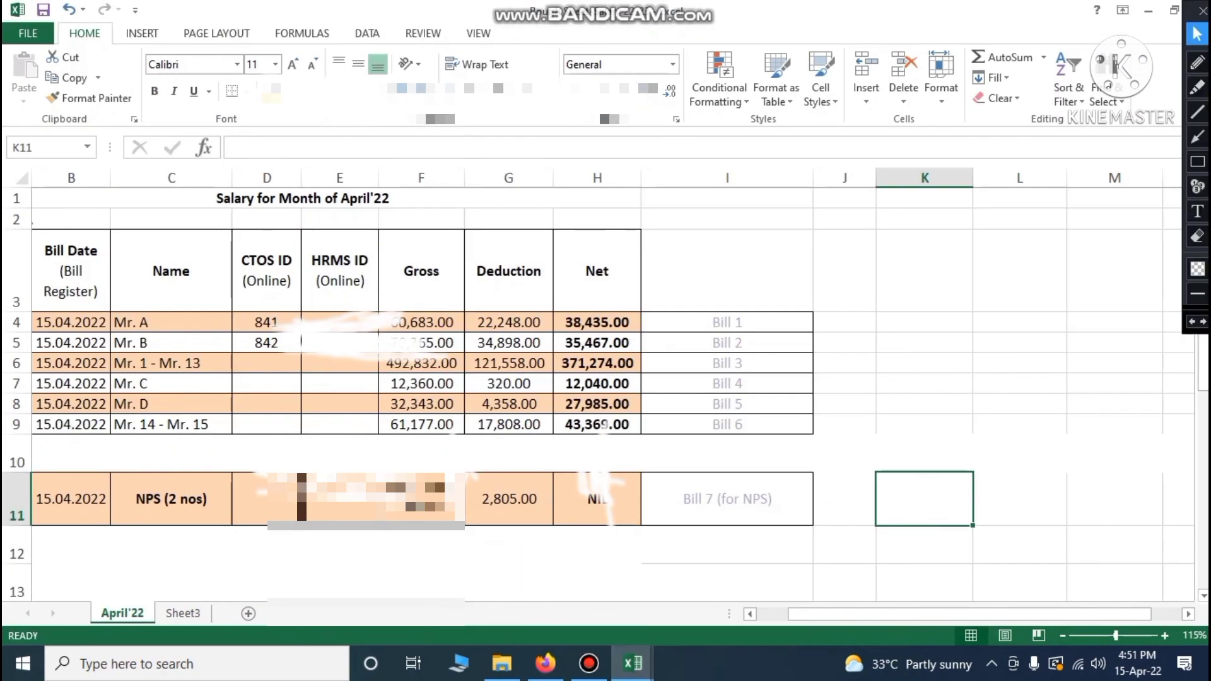
scroll(599, 395, "down", 2)
scroll(599, 394, "up", 2)
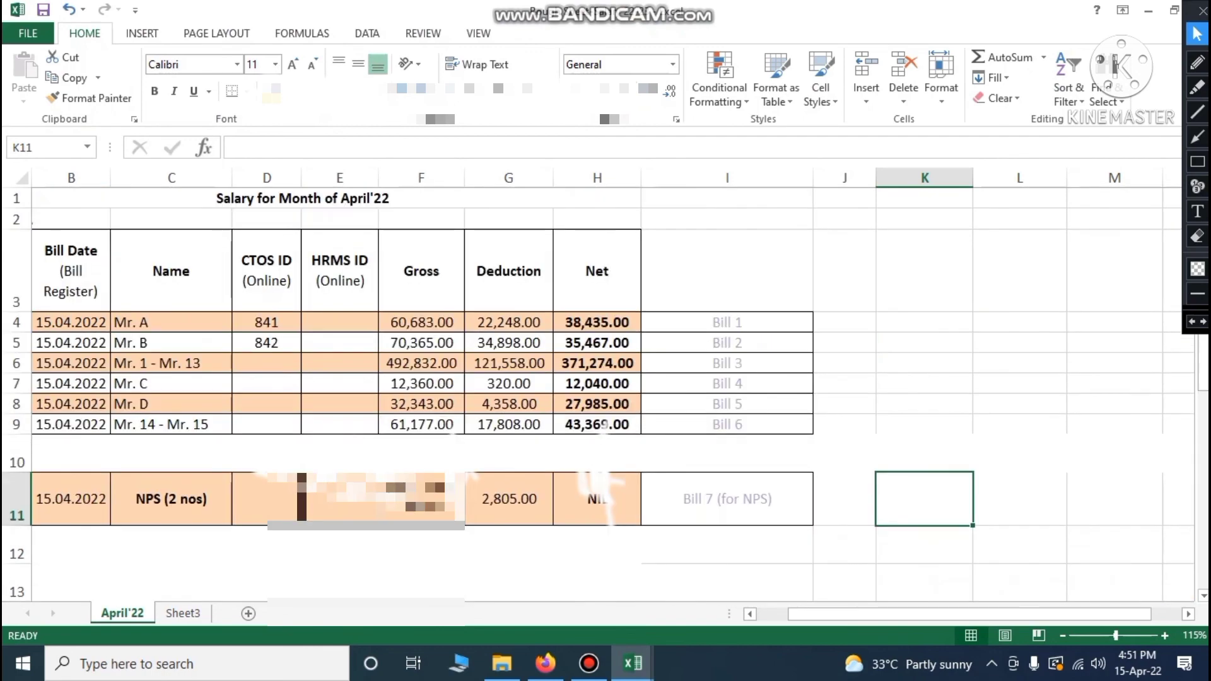
left_click_drag(824, 616, 792, 616)
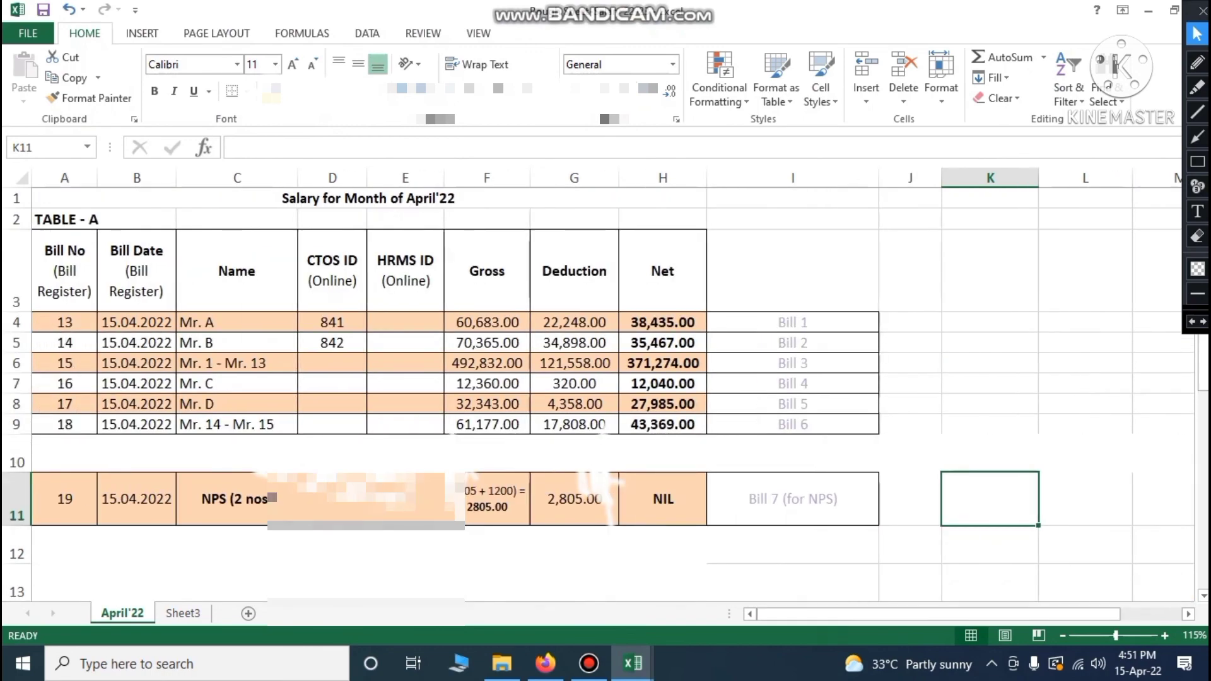
left_click(546, 663)
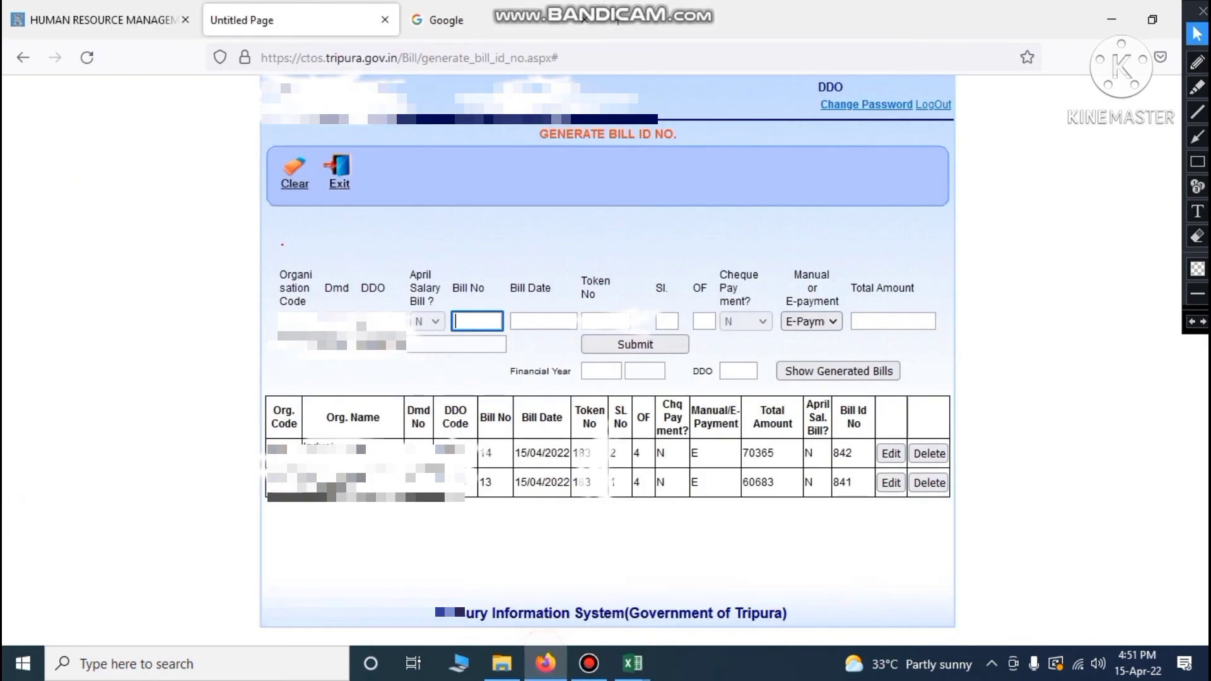
Enter Bill No 15, Bill Date 15/04/2022, token 183, and serial 3 of 4
type("15")
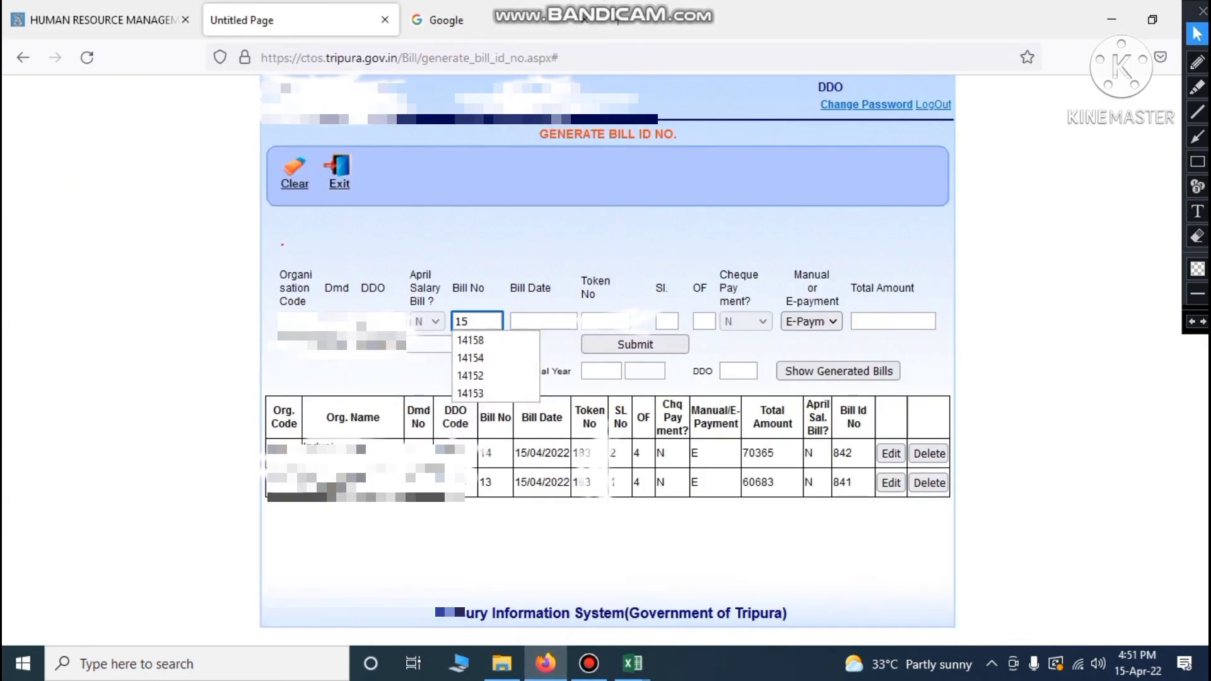
key("Tab")
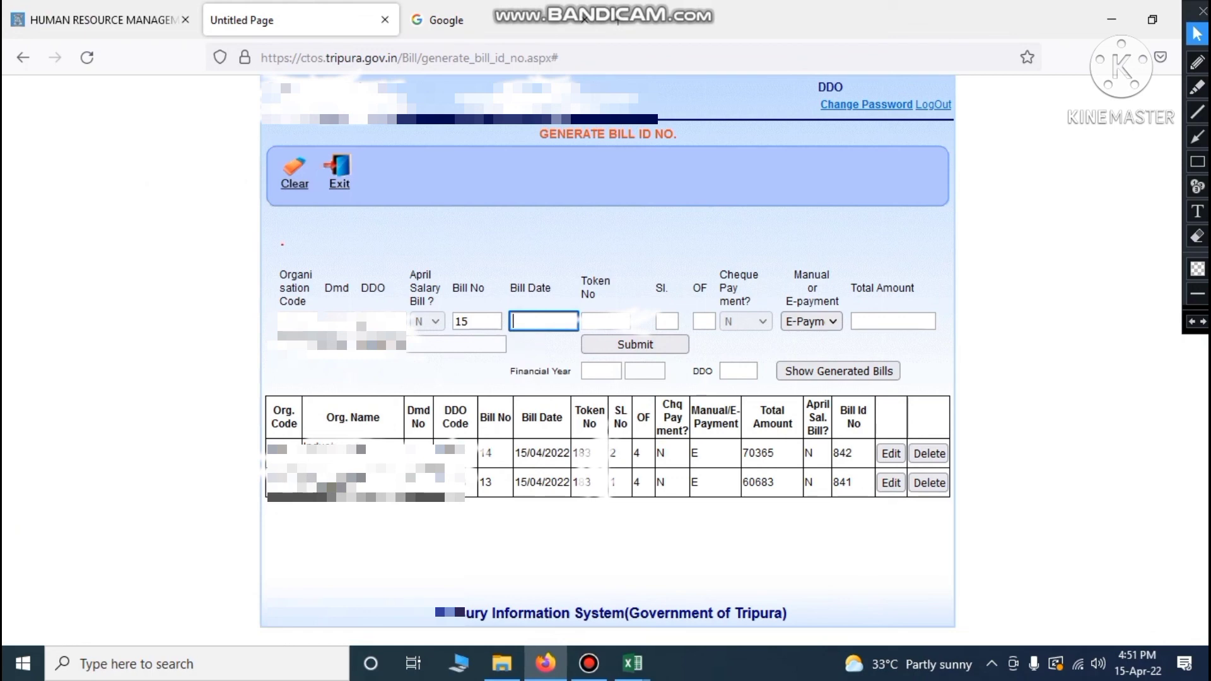
type("15/")
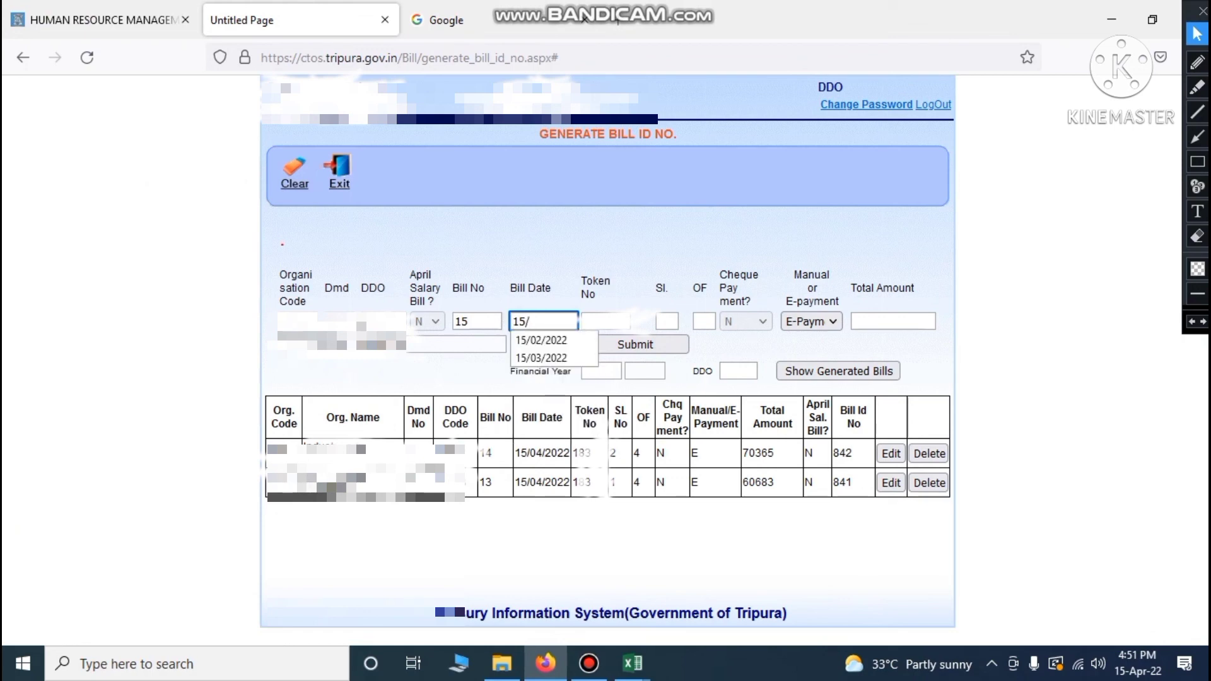
type("04/2022")
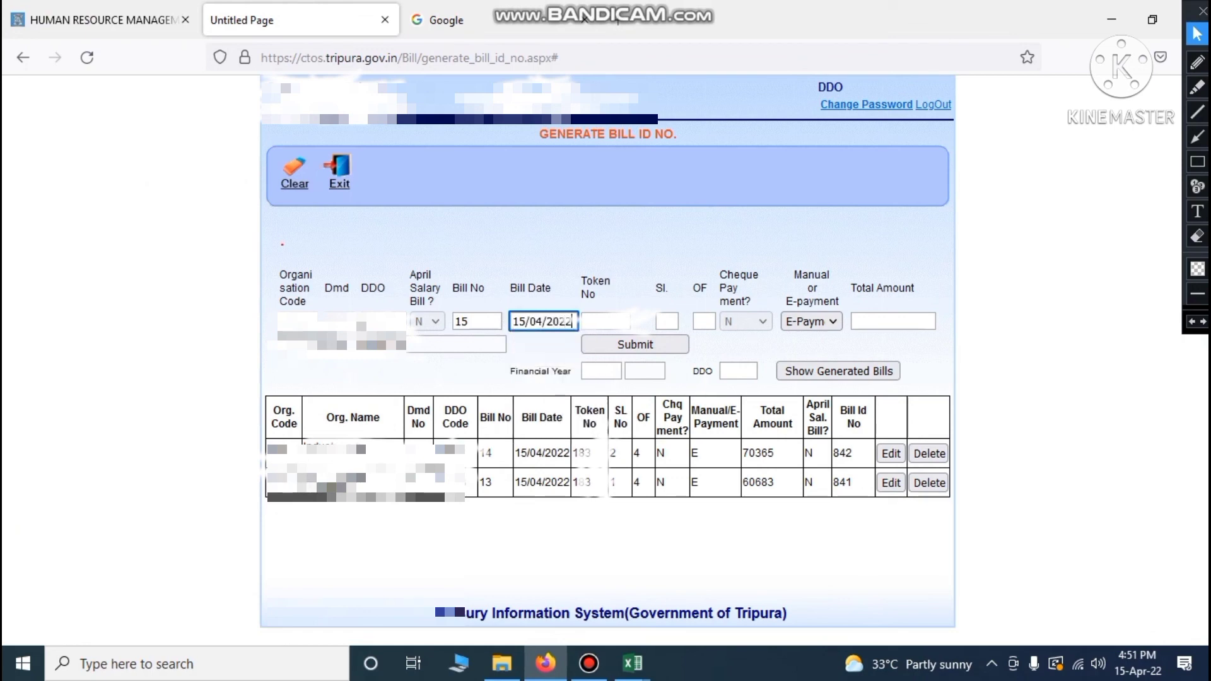
key("Tab")
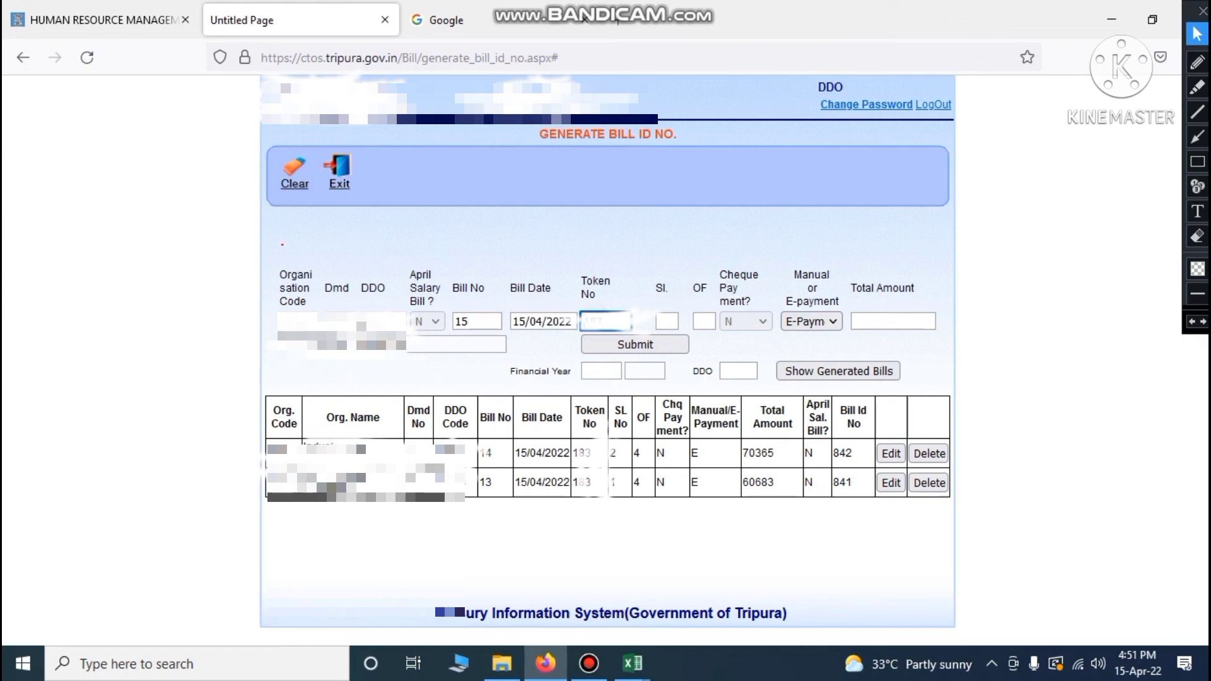
type("183")
key("Tab")
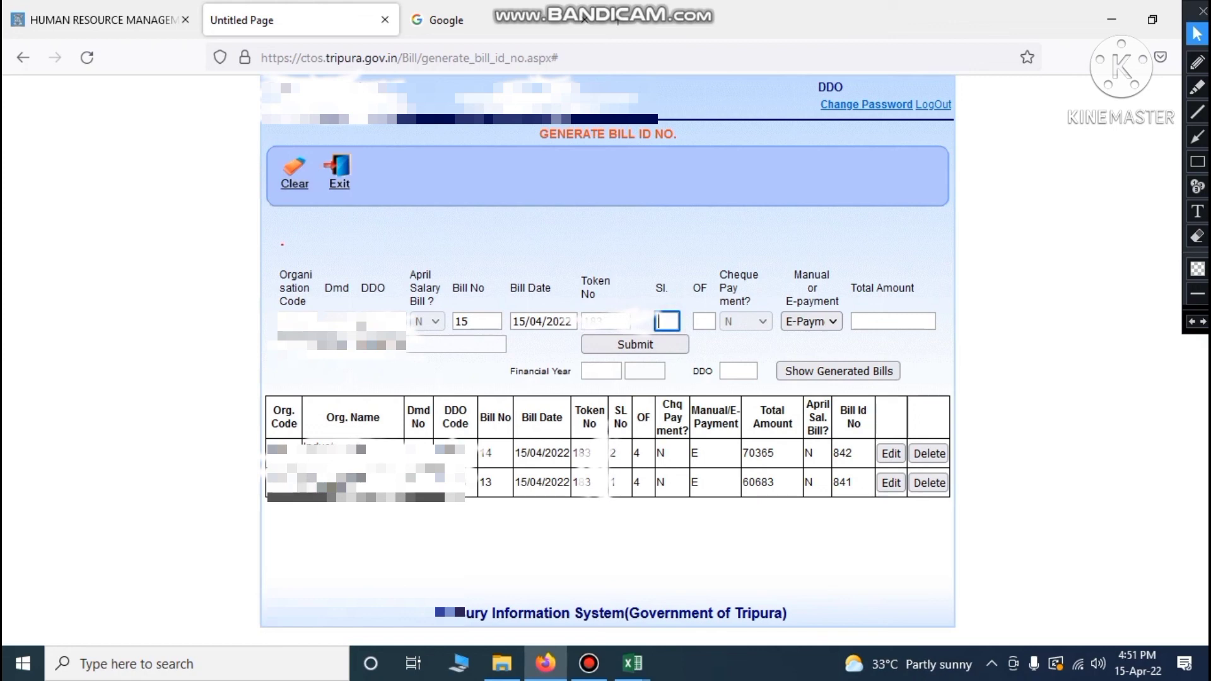
type("3")
key("Tab")
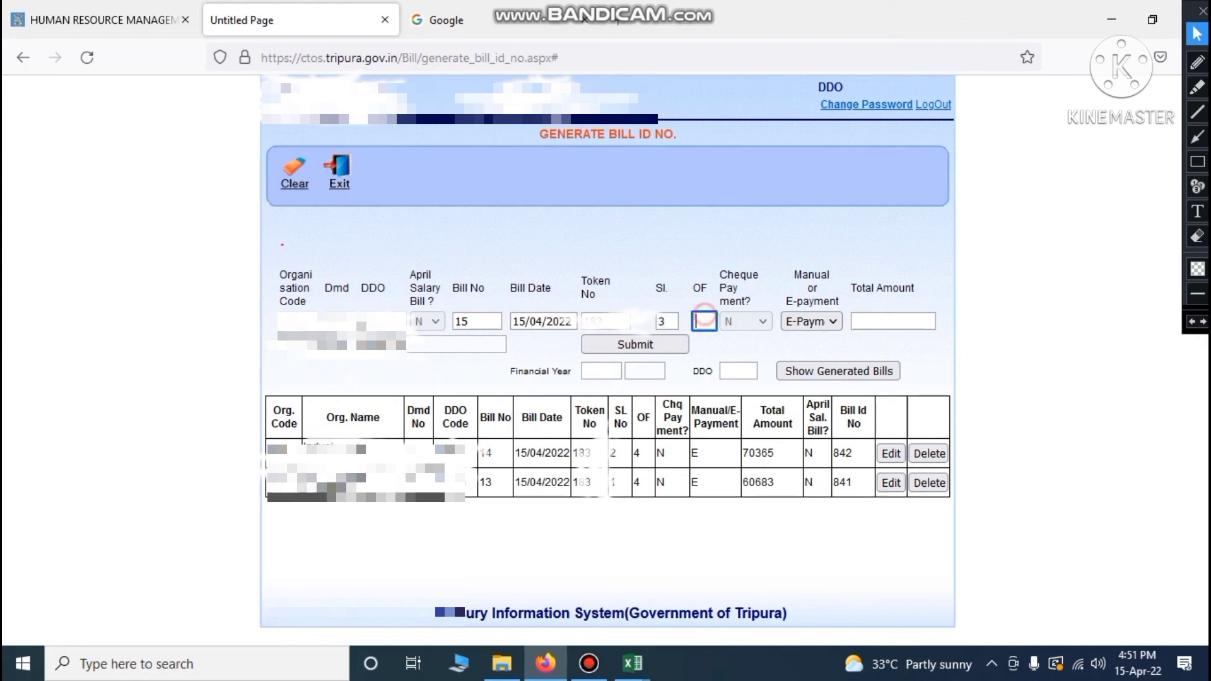
type("4")
key("Tab")
Look up bill 15's gross amount of 492,832.00 in the register
left_click(632, 663)
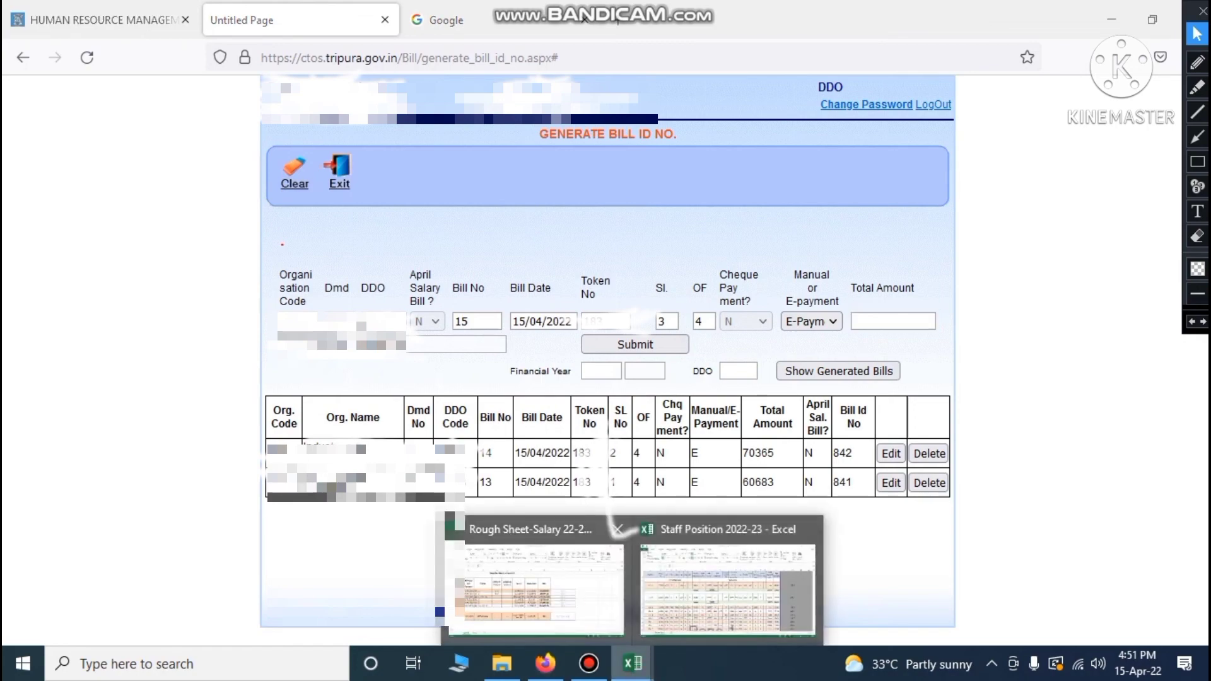
left_click(605, 536)
left_click(151, 365)
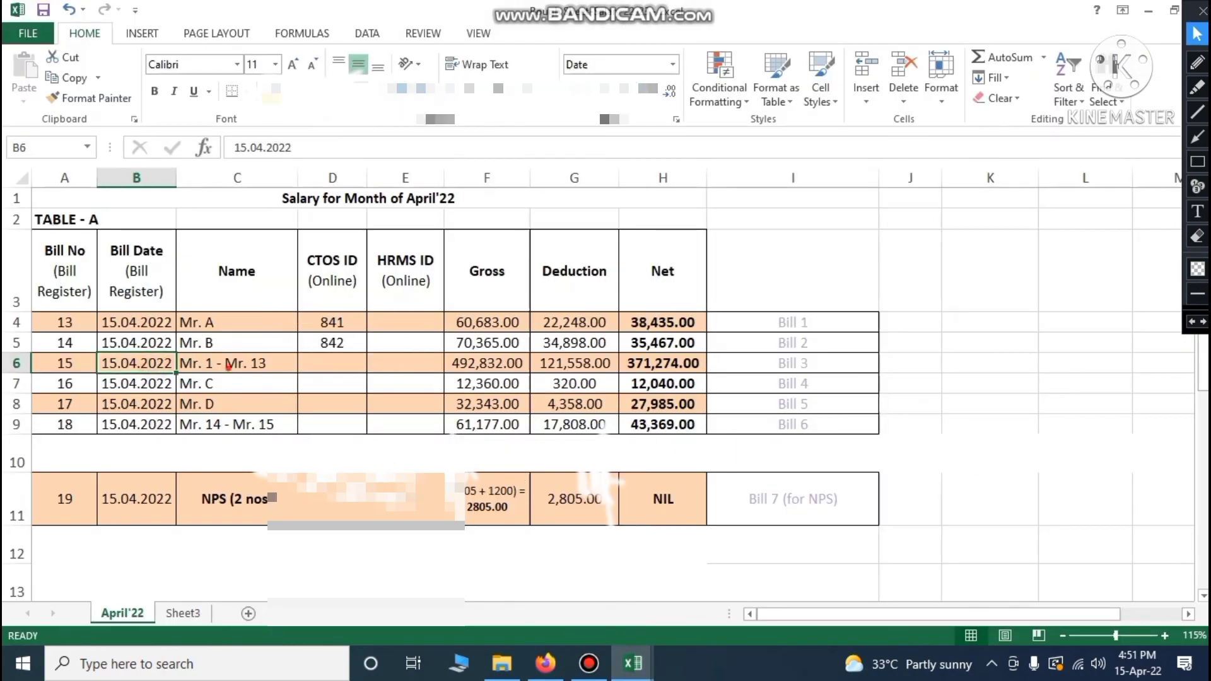
left_click(227, 364)
left_click(494, 364)
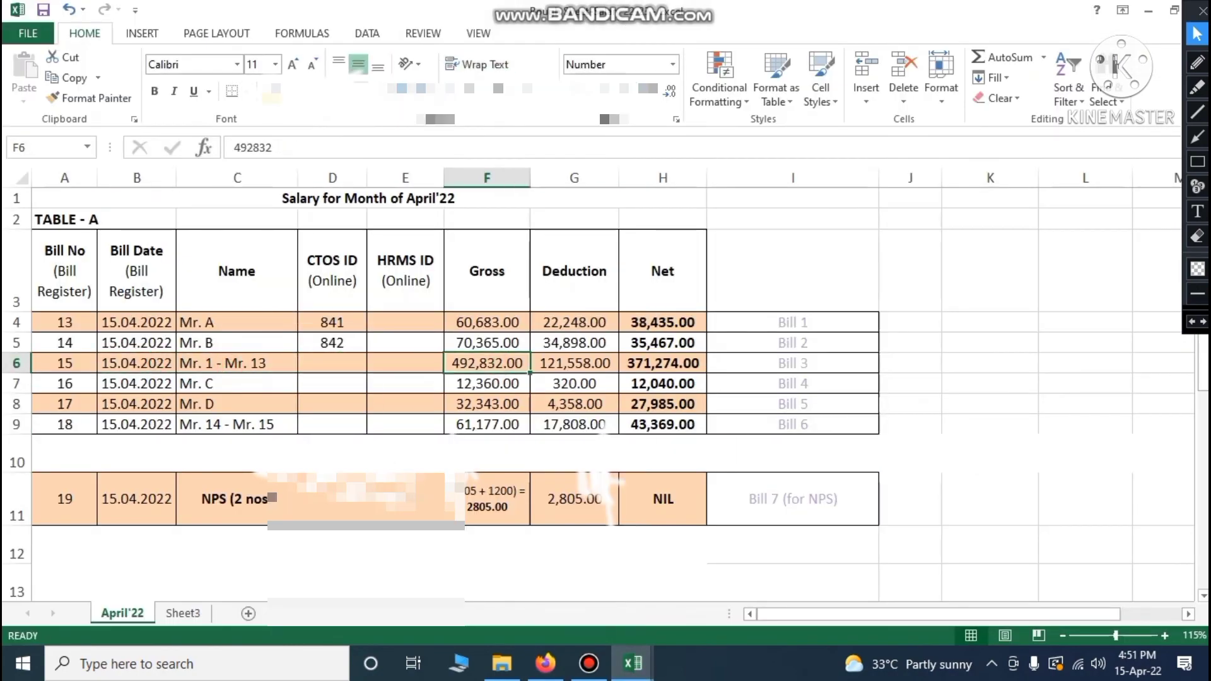
left_click(546, 663)
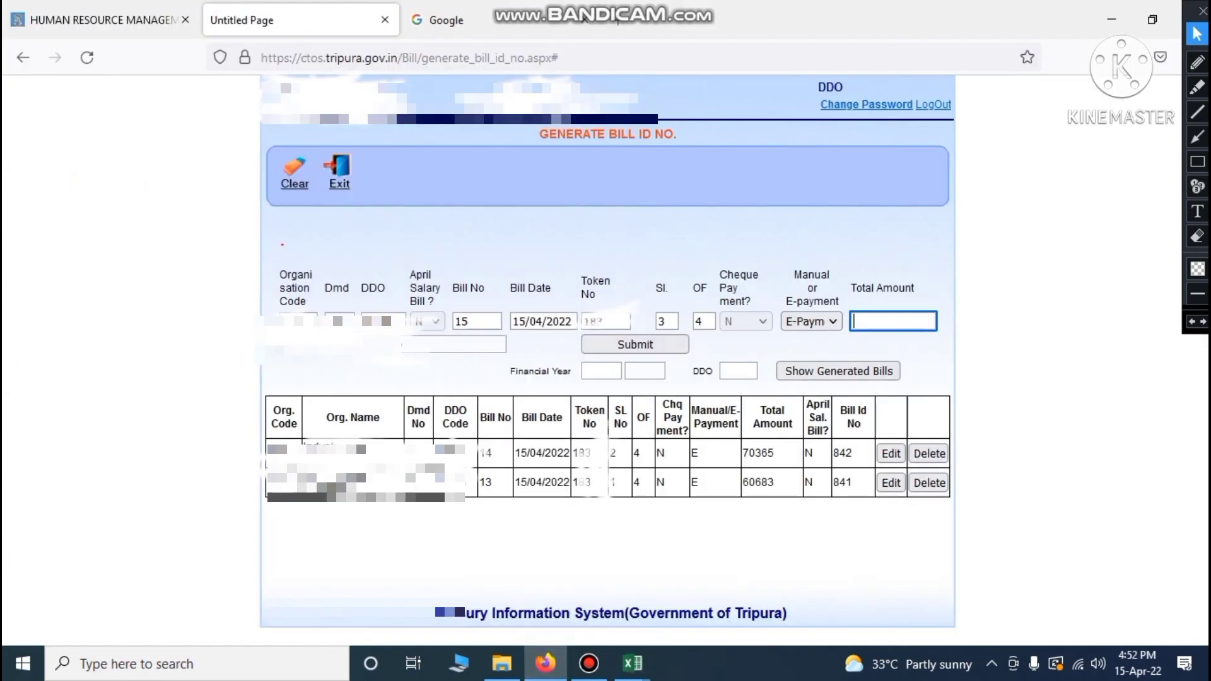
Enter total amount 492832, submit bill 15, and close the Bill ID 843 alert
type("492832")
left_click(179, 454)
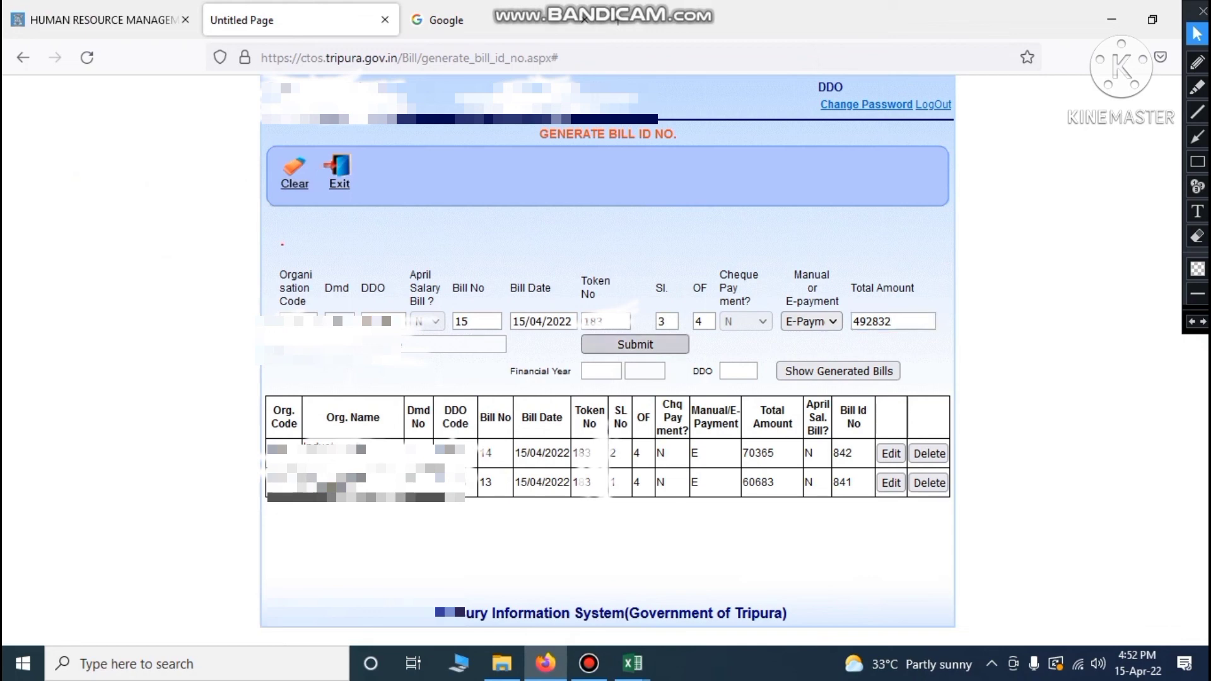
left_click(634, 343)
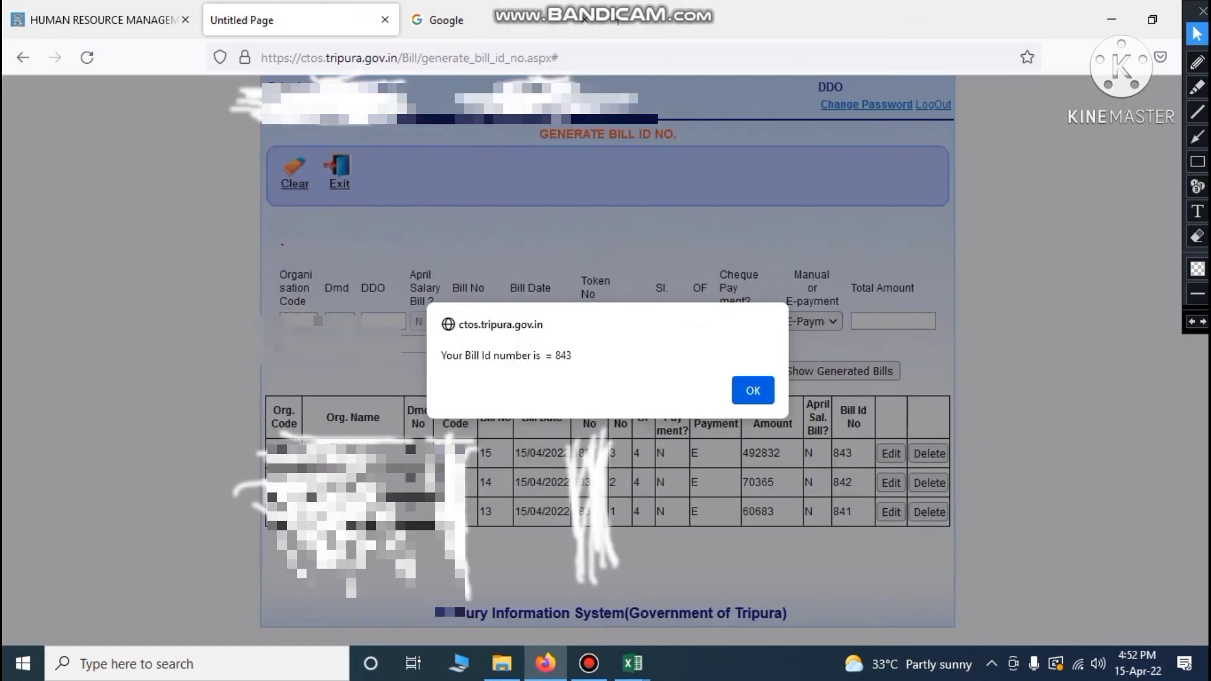
left_click(752, 391)
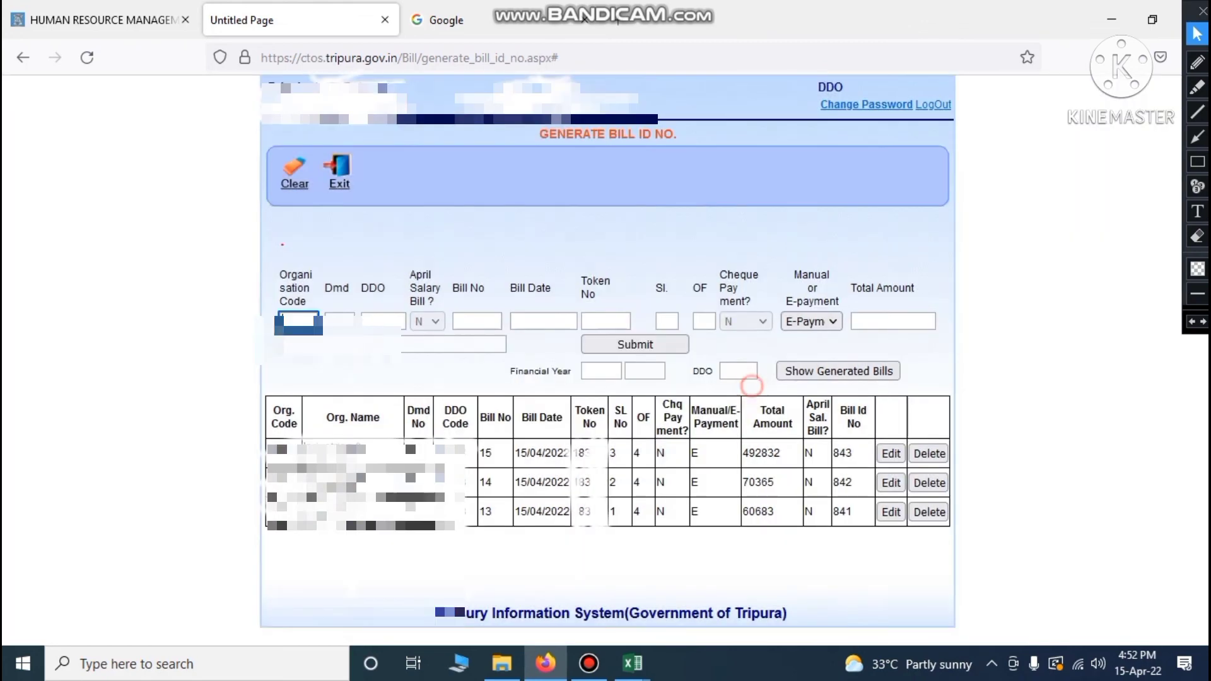
Record CTOS ID 843 for bill 15 in cell D6 and check bill 16's row
mouse_move(633, 663)
left_click(541, 587)
left_click(341, 357)
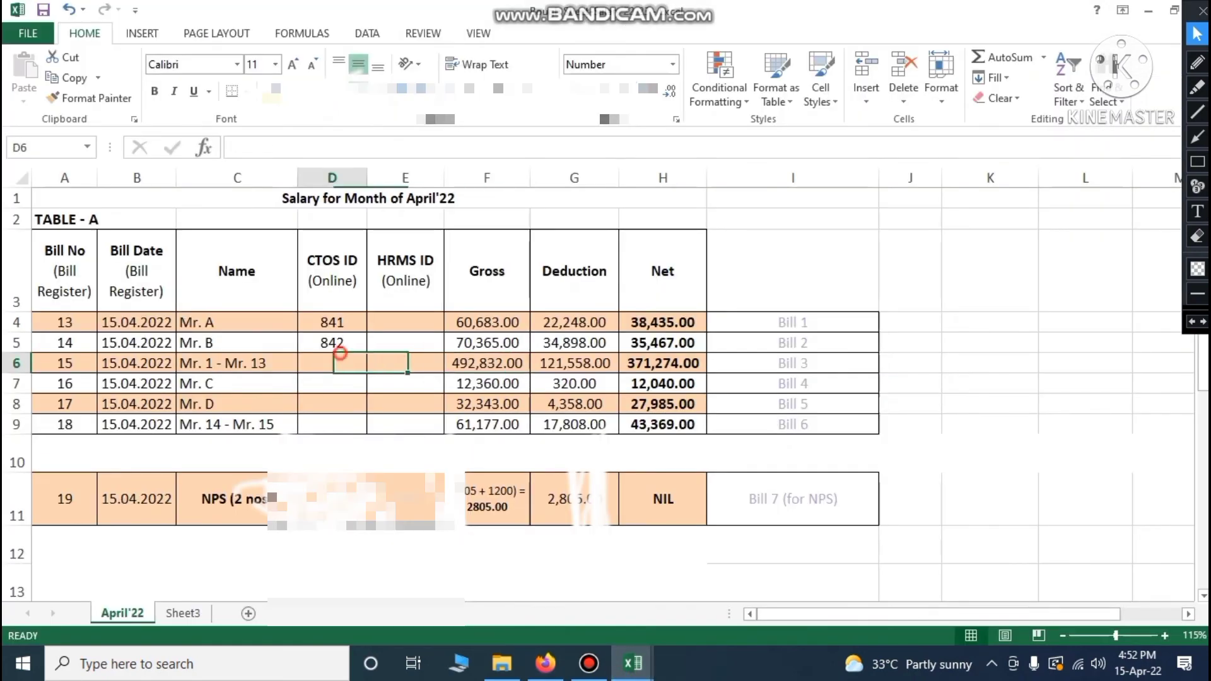
type("843")
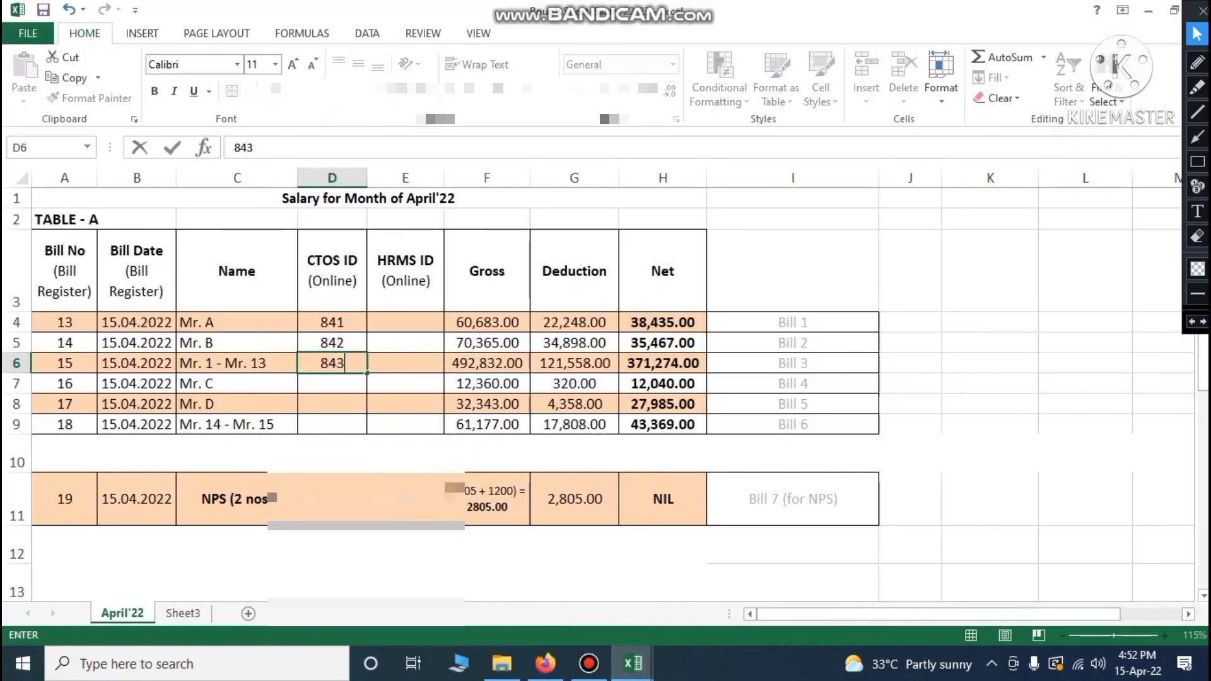
left_click(321, 549)
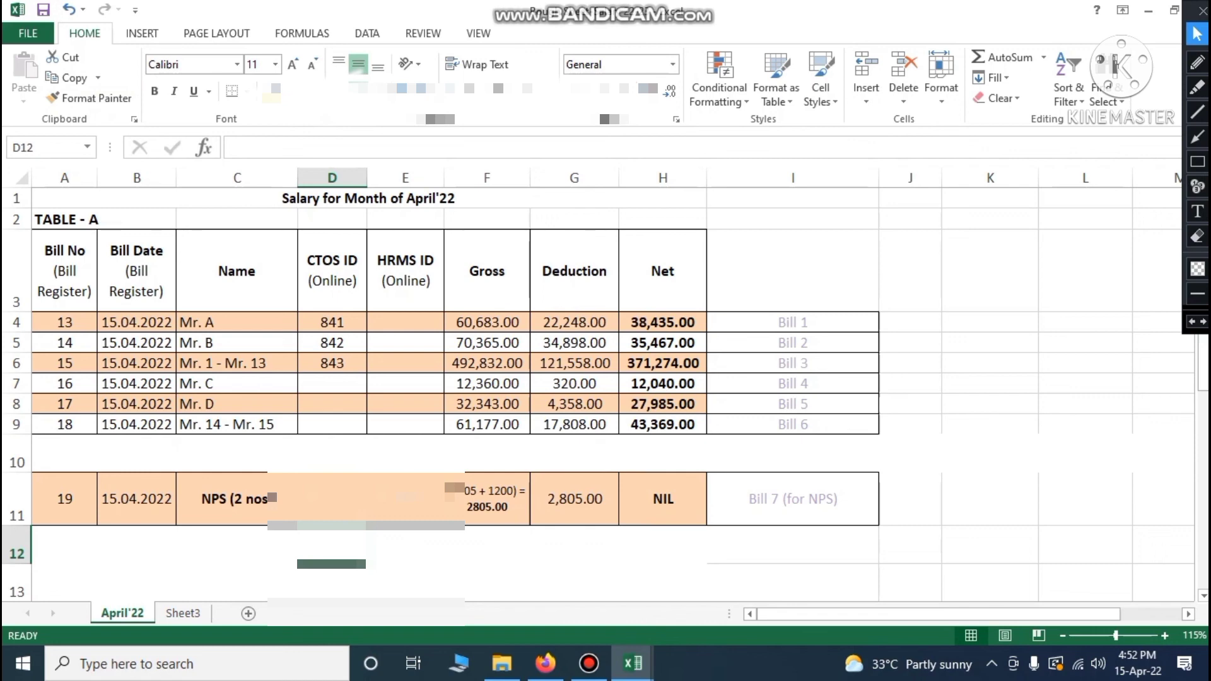
left_click(65, 384)
left_click(545, 664)
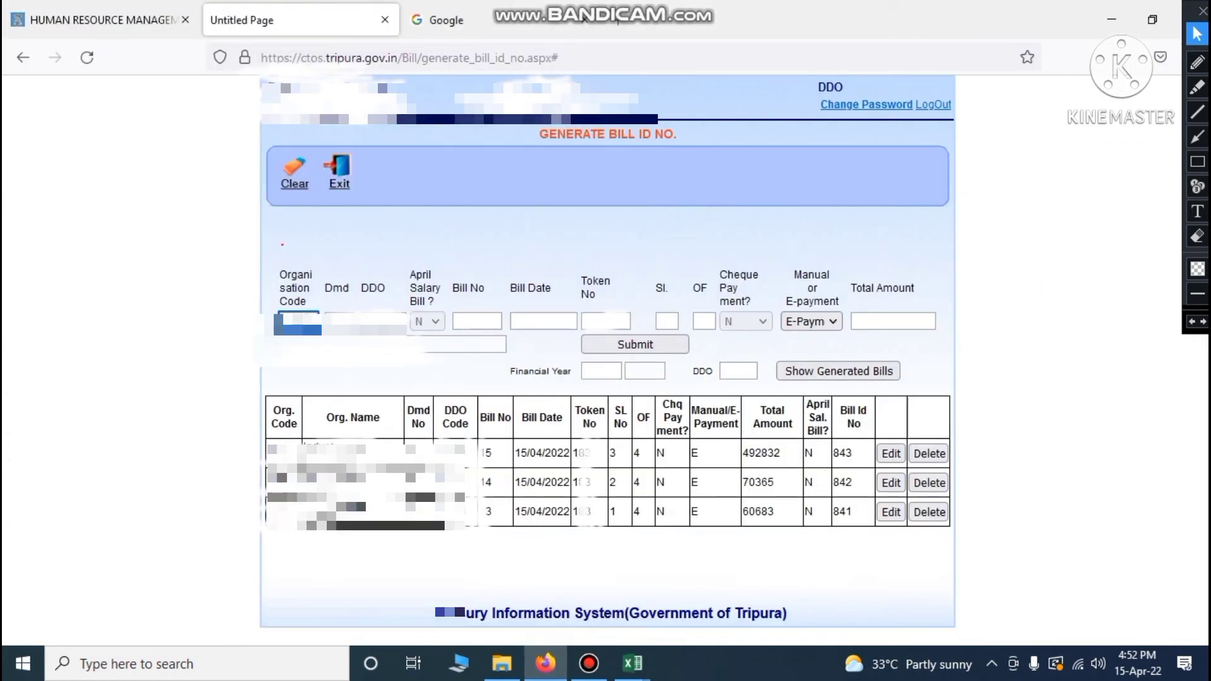
Enter Bill No 16, bill date 15/04/2022 and token 183 on the bill ID form
left_click(213, 314)
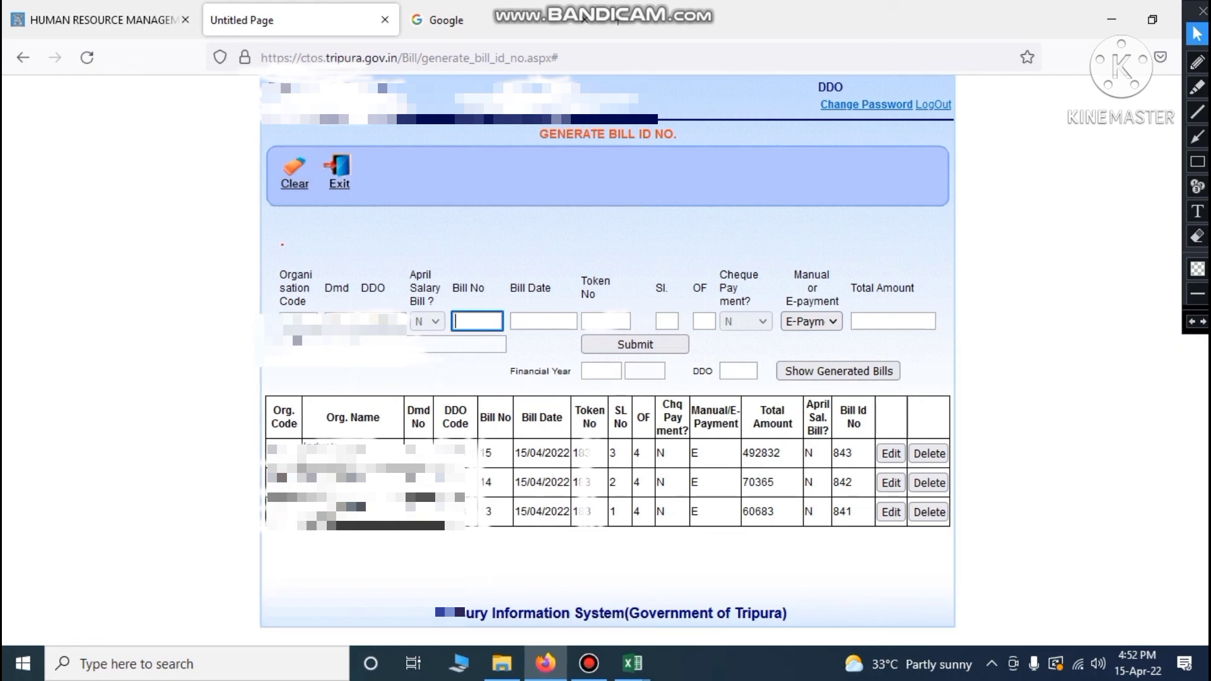
type("16")
left_click(552, 320)
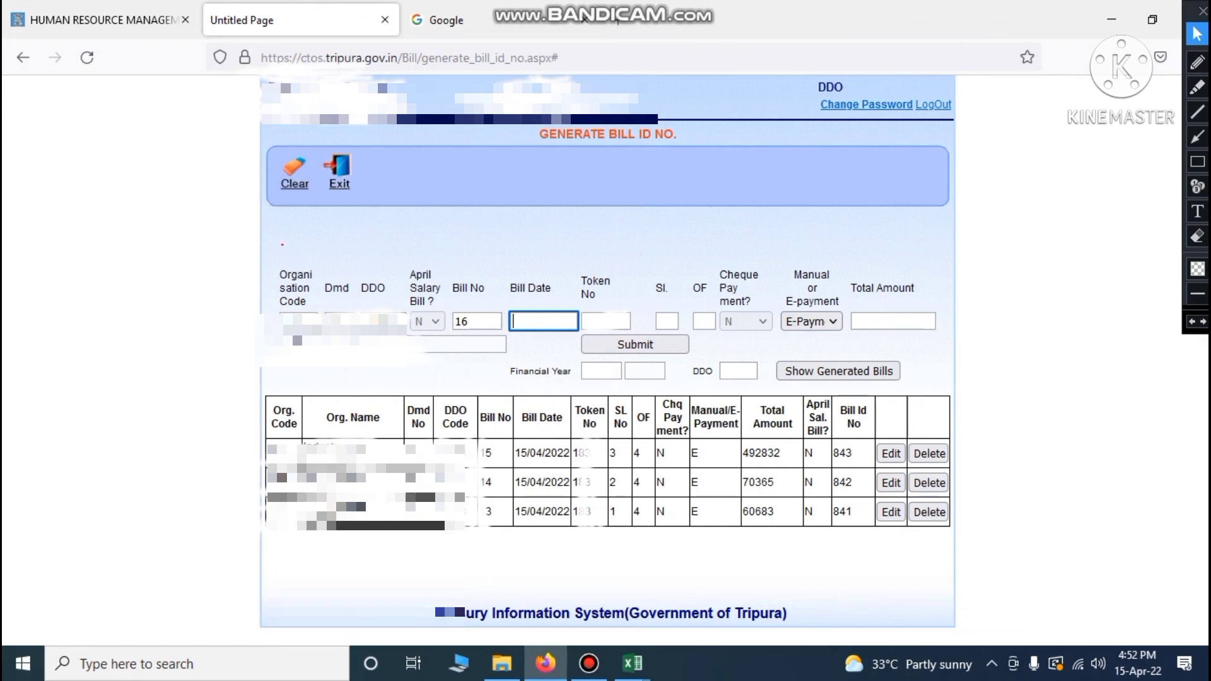
type("15/04/2022")
key("Tab")
type("183")
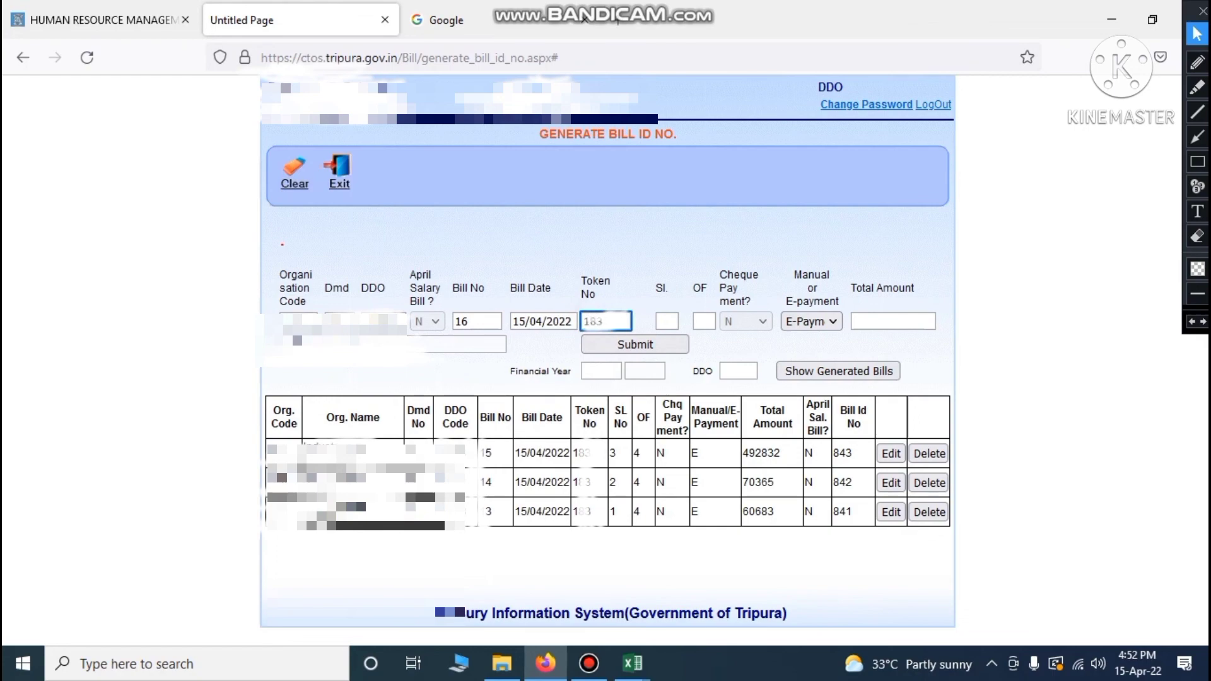
key("Tab")
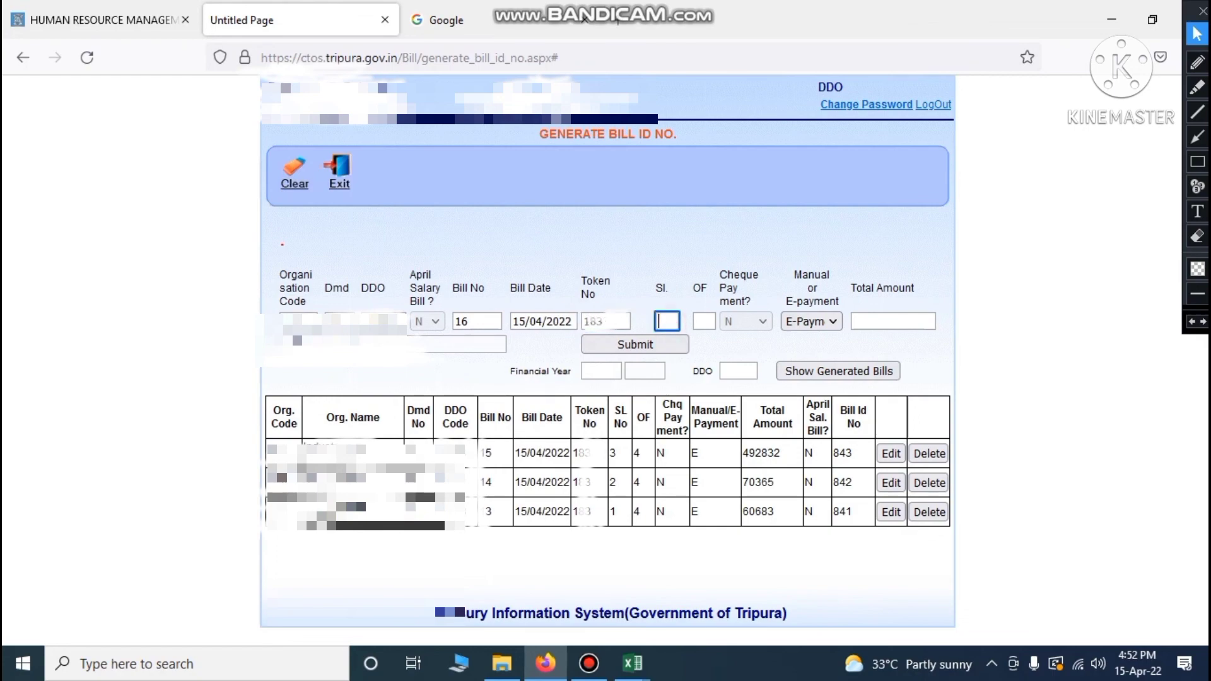
Check the Group D staff entry in the workbook, then set serial 4 of 4
mouse_move(632, 663)
left_click(537, 586)
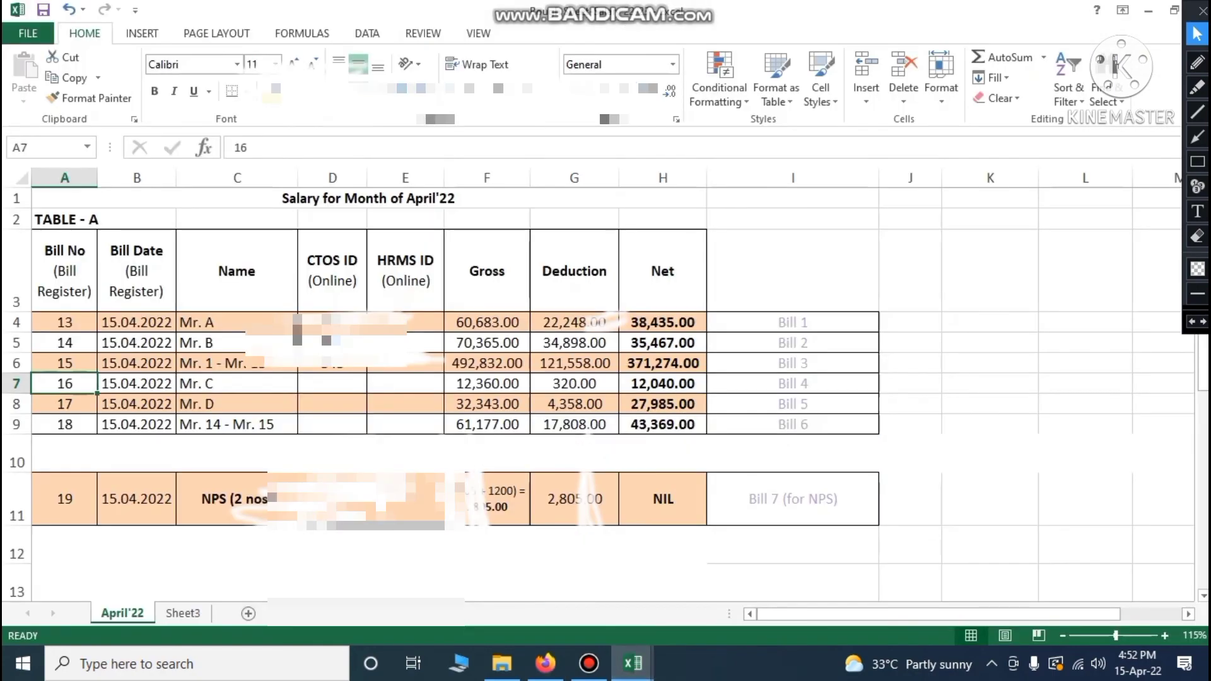
scroll(605, 391, "down", 3)
left_click_drag(959, 614, 1032, 614)
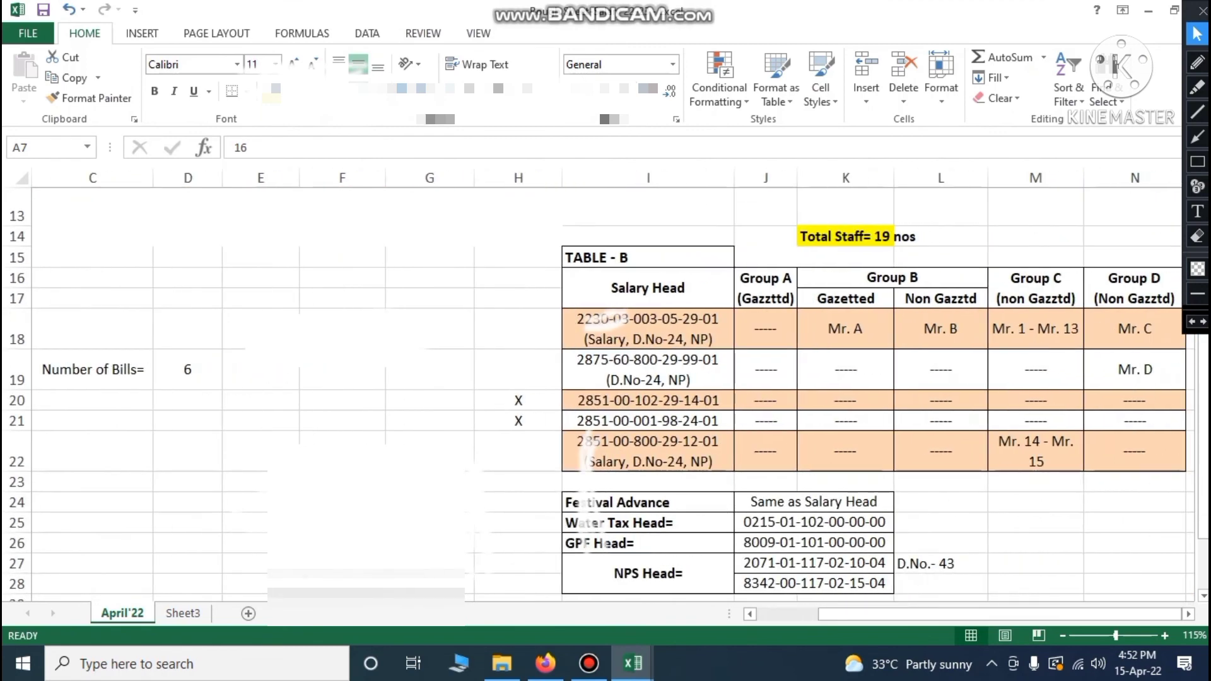
left_click(1118, 330)
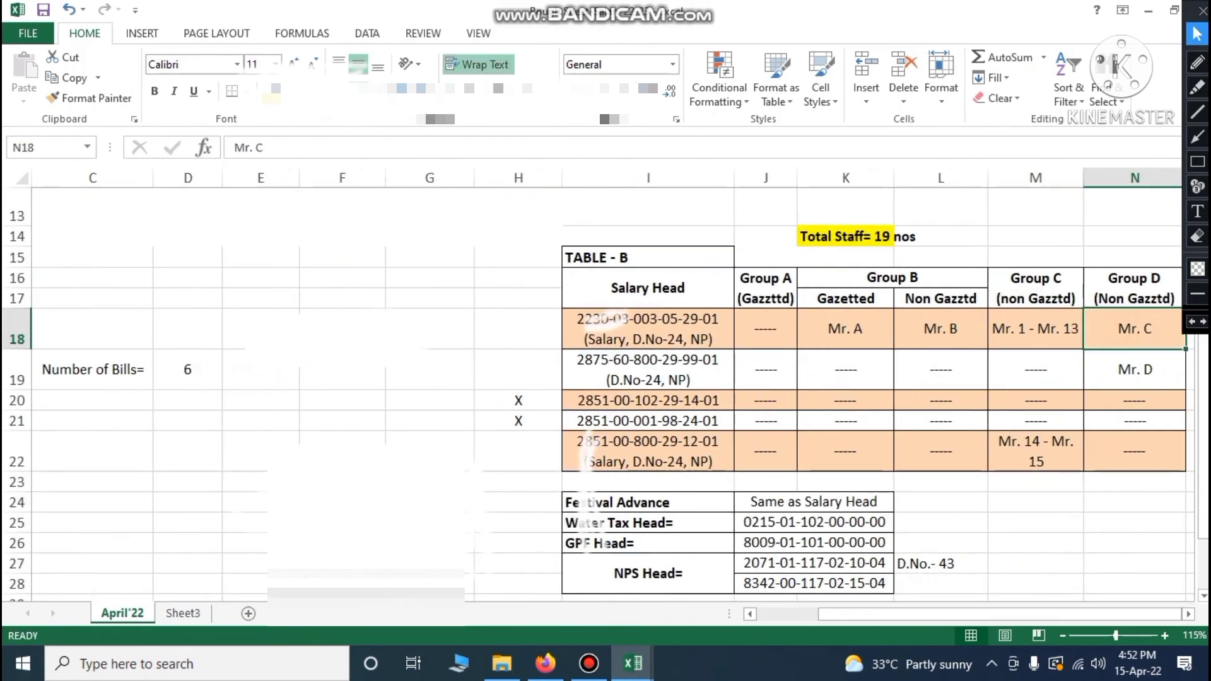
left_click(545, 663)
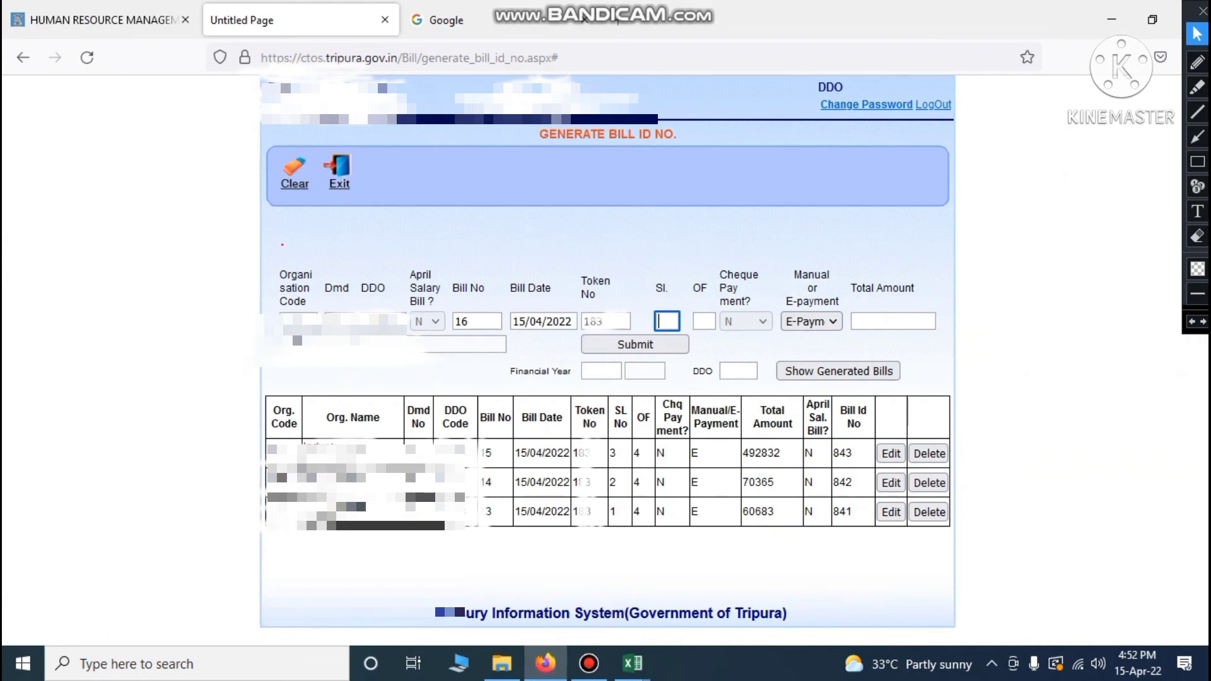
type("4")
left_click(704, 321)
type("4")
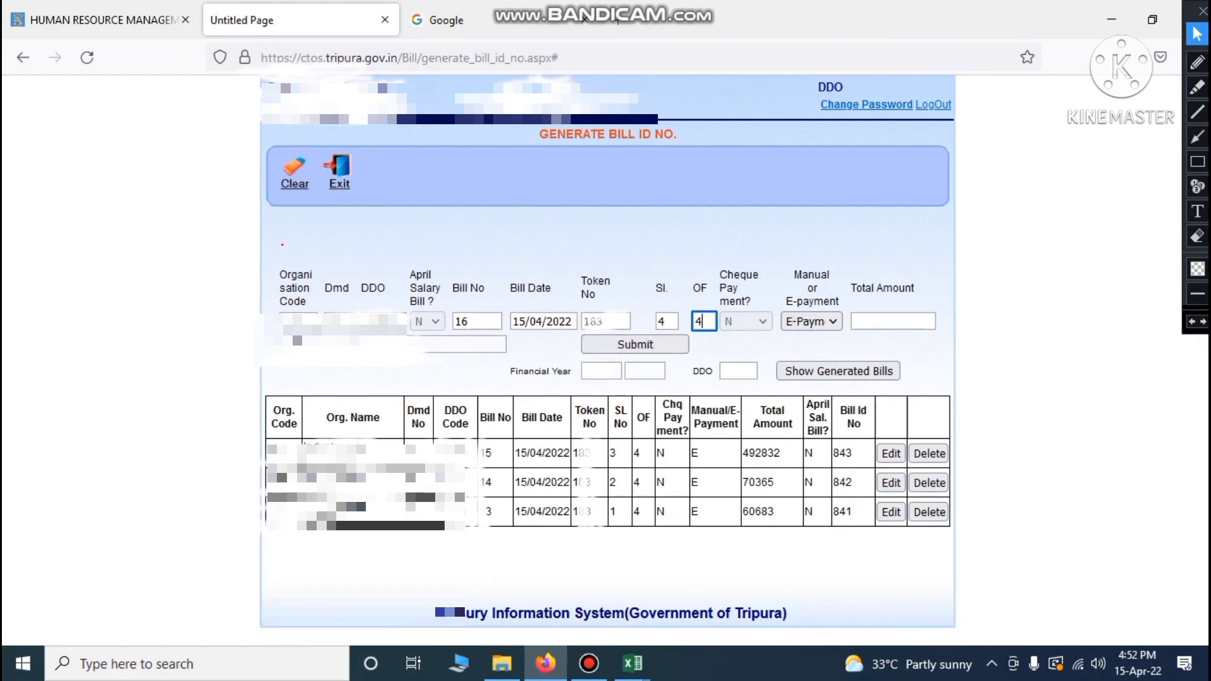
Confirm bill 16's gross of 12,360 in the register, enter total 12360 and submit
mouse_move(633, 663)
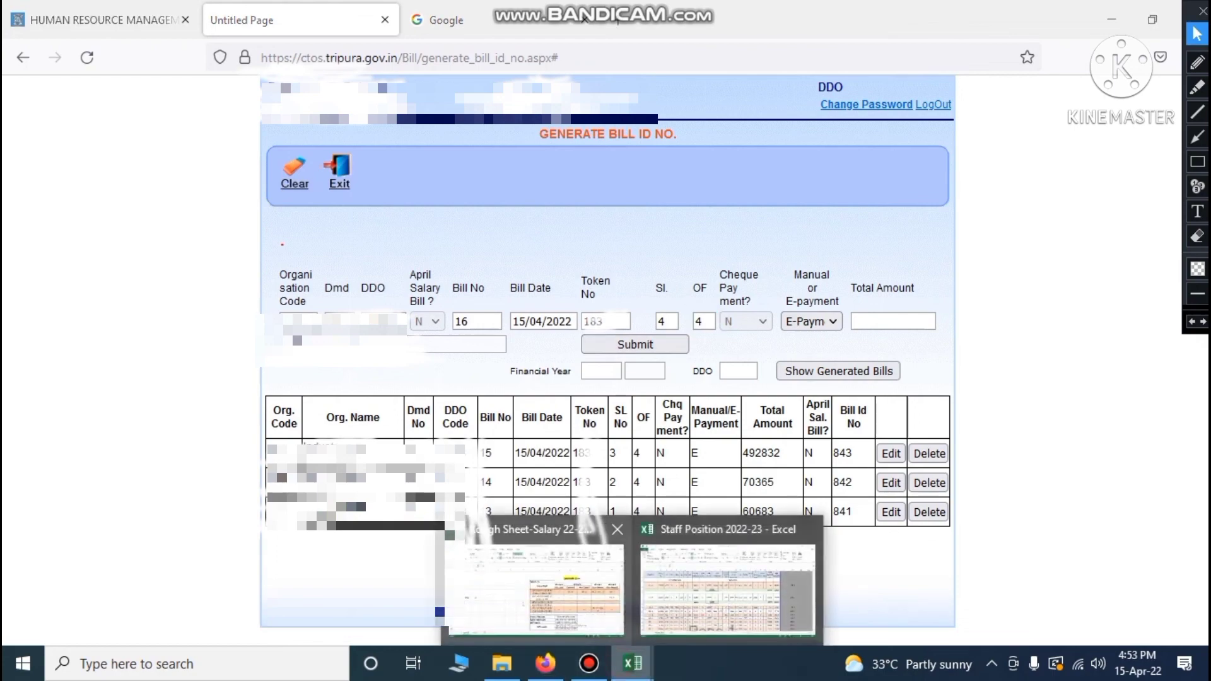
left_click(719, 583)
scroll(606, 395, "up", 1)
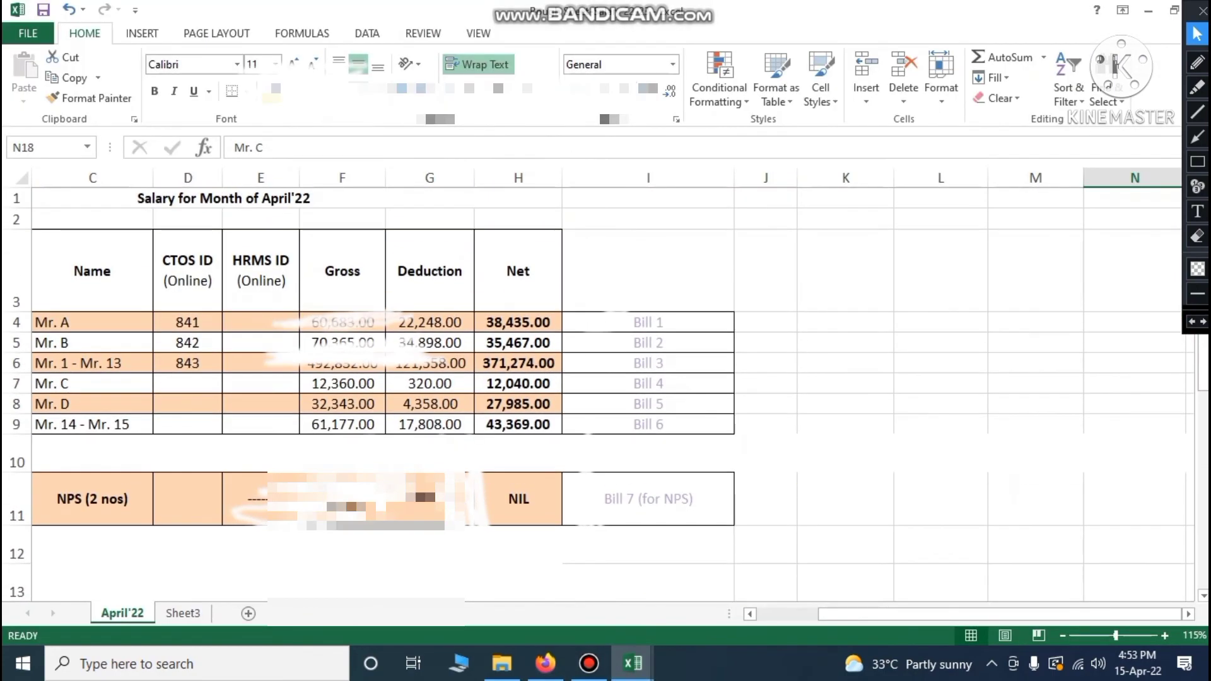
left_click(109, 383)
left_click(615, 382)
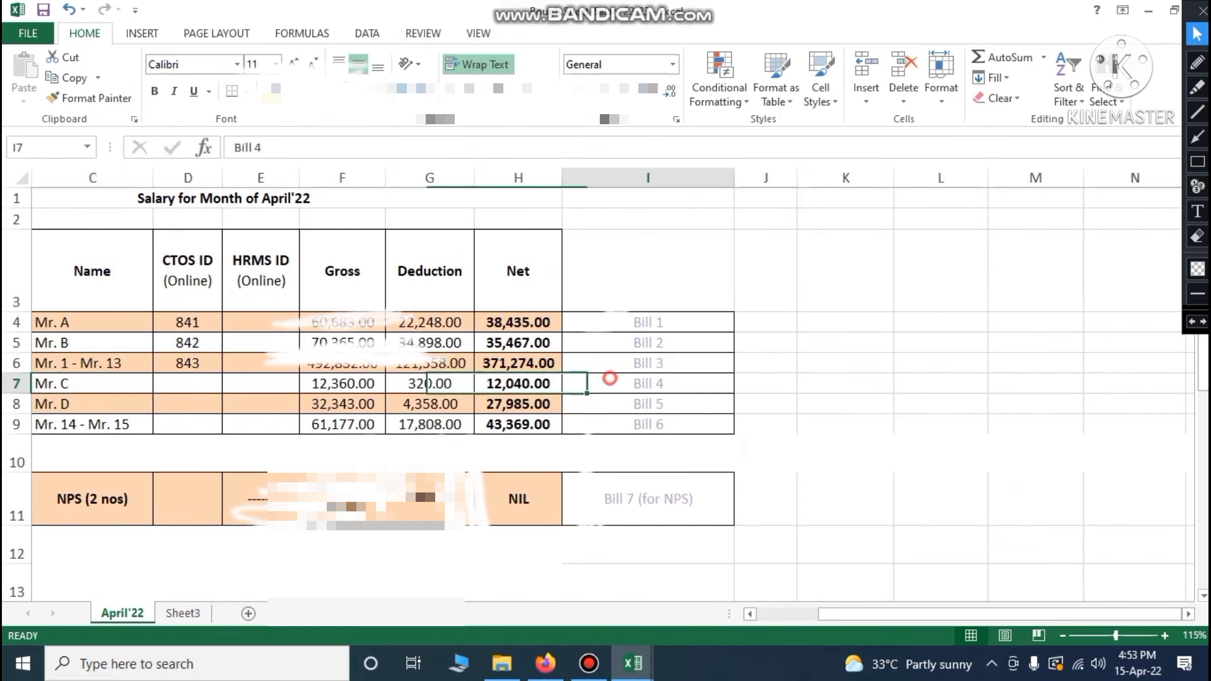
left_click(363, 384)
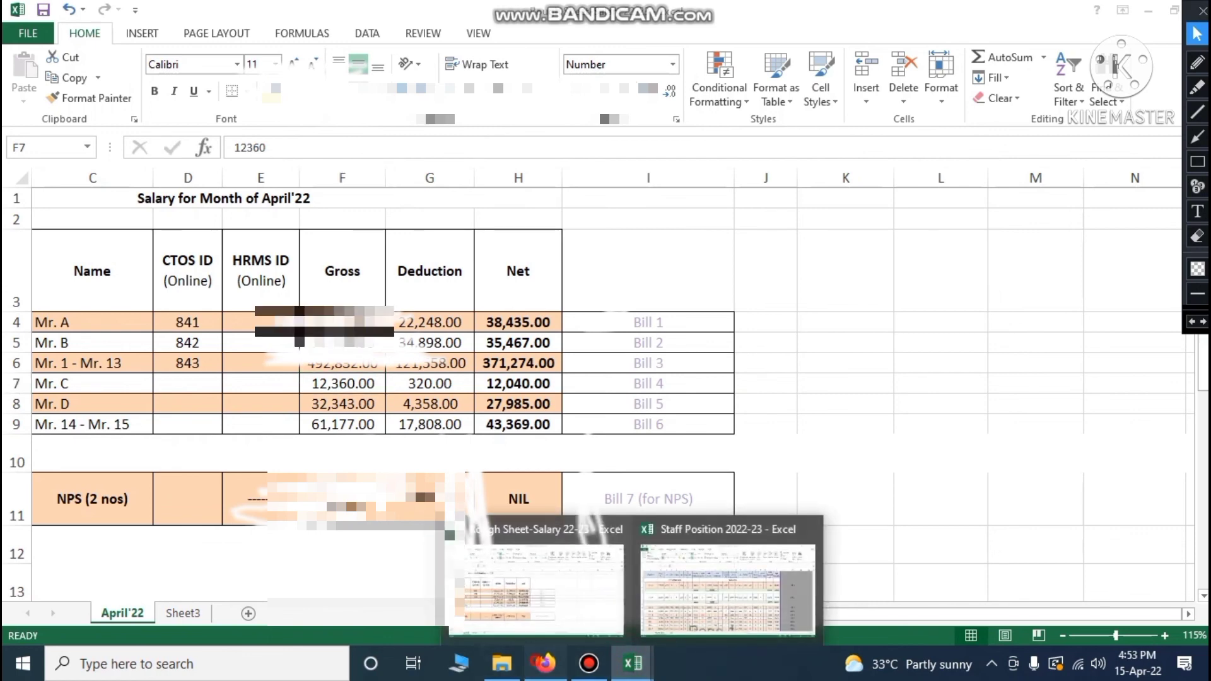
left_click(546, 663)
left_click(870, 321)
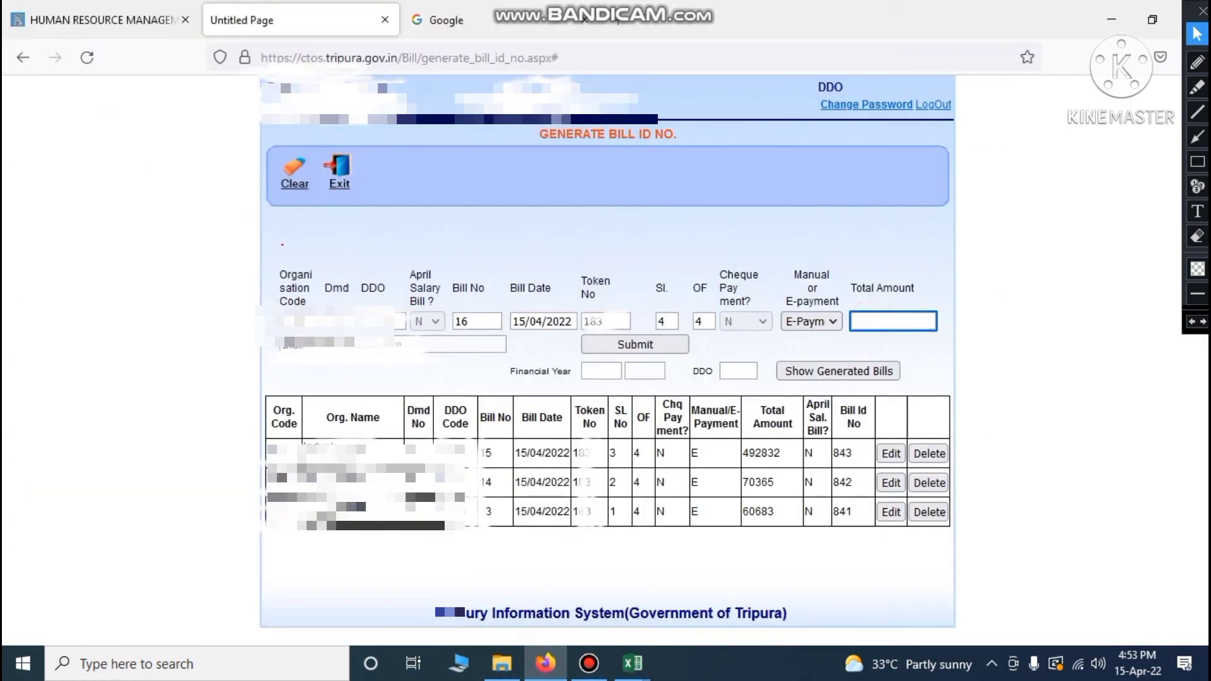
type("12360")
left_click(201, 290)
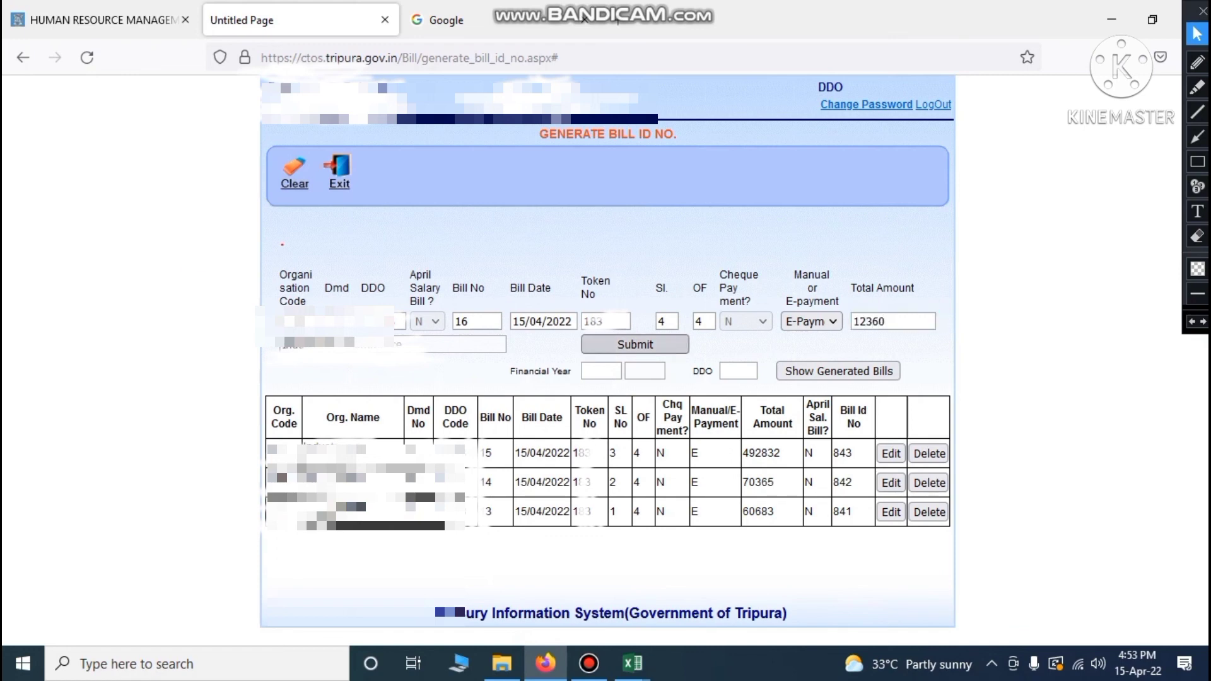
left_click(623, 346)
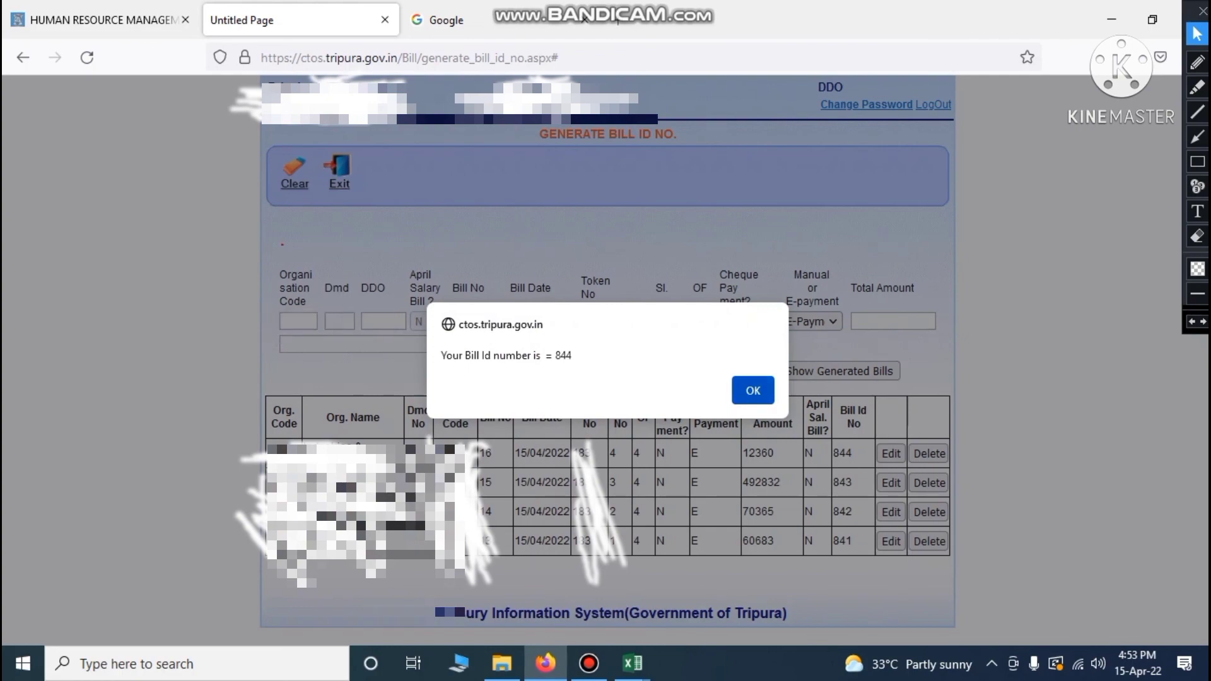
Dismiss the Bill ID 844 alert and record 844 in cell D7 for bill 16
left_click(753, 391)
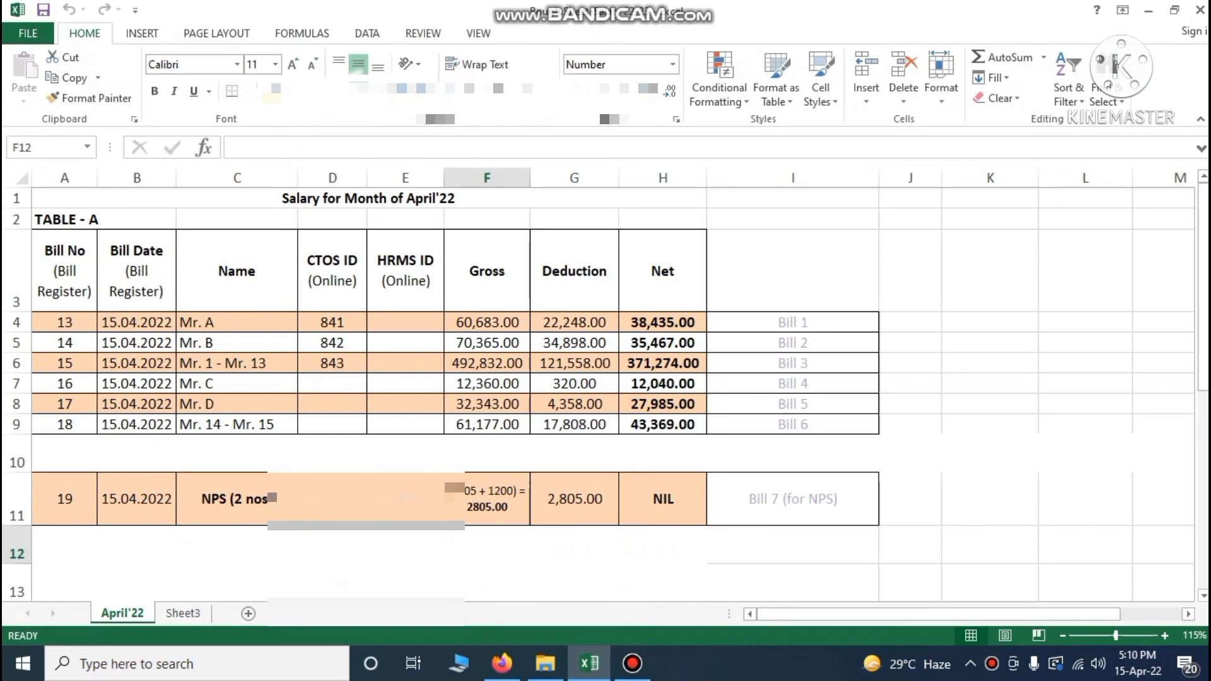
left_click(347, 385)
type("844")
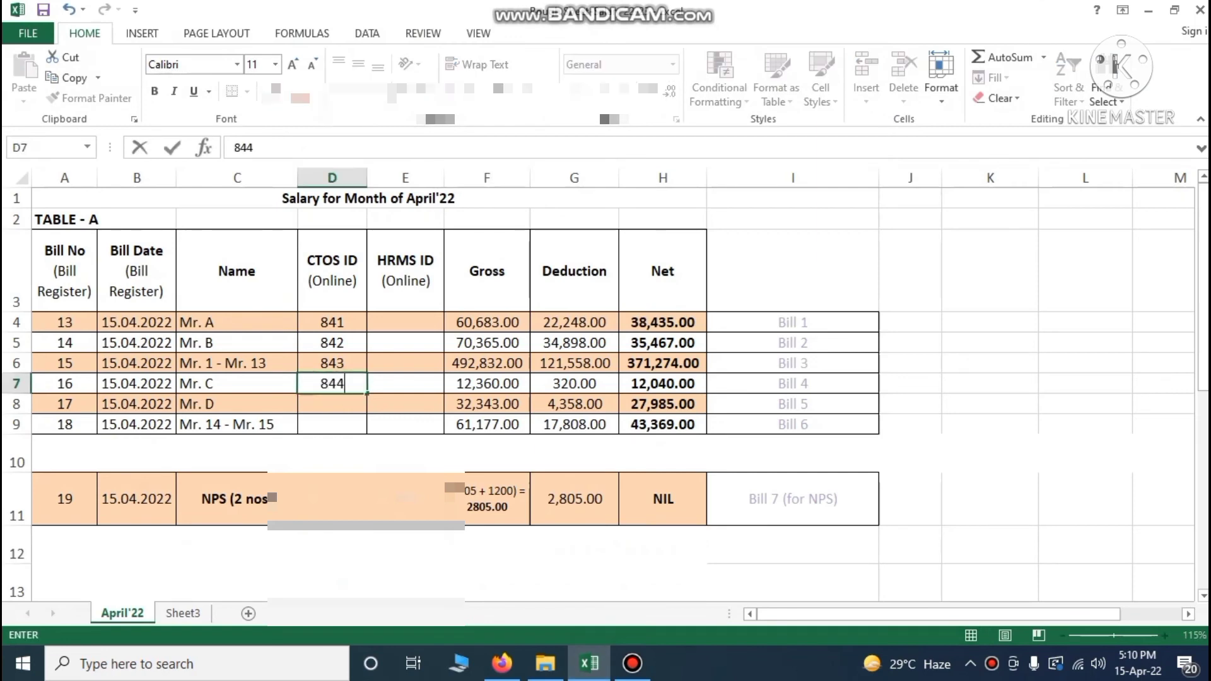
left_click(937, 423)
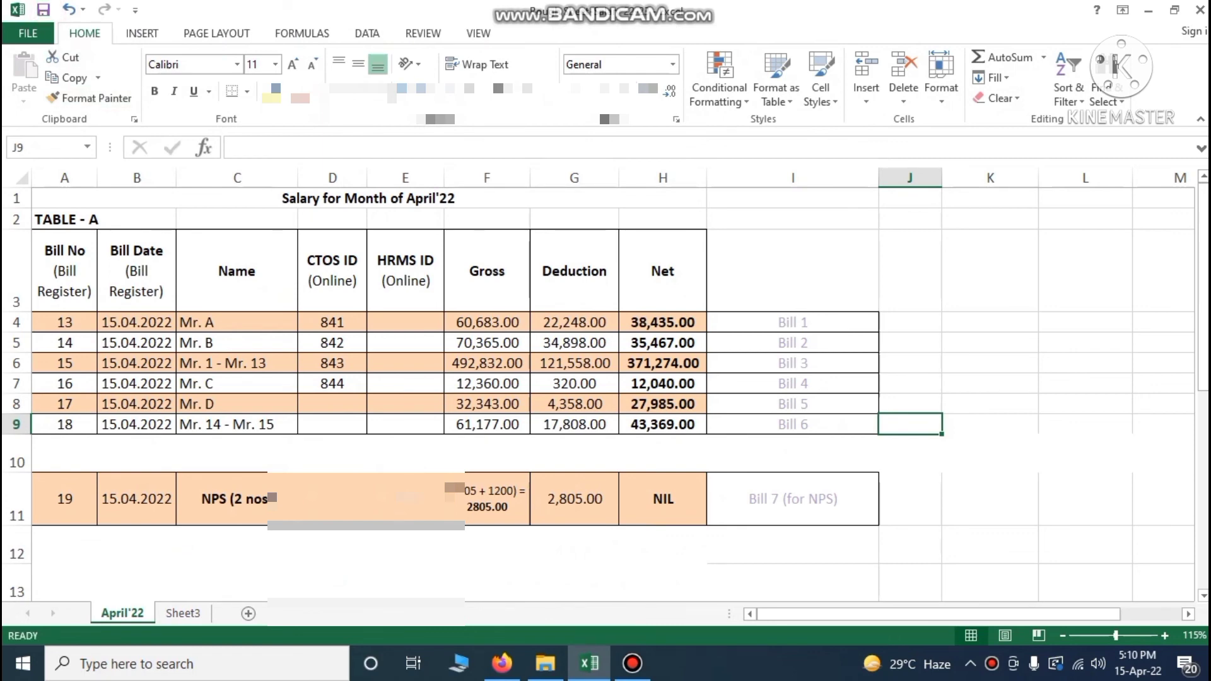
Review the next Group D staff entry in Table B before returning to CTOS
scroll(599, 391, "down", 4)
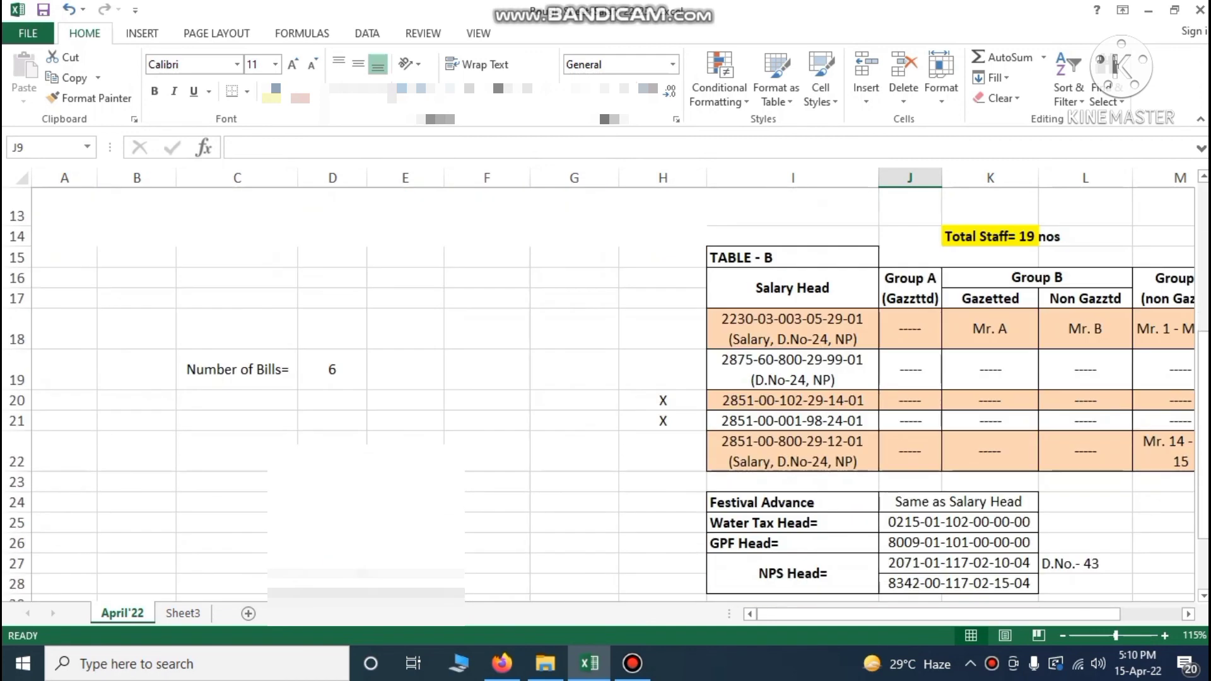
left_click_drag(891, 615, 949, 616)
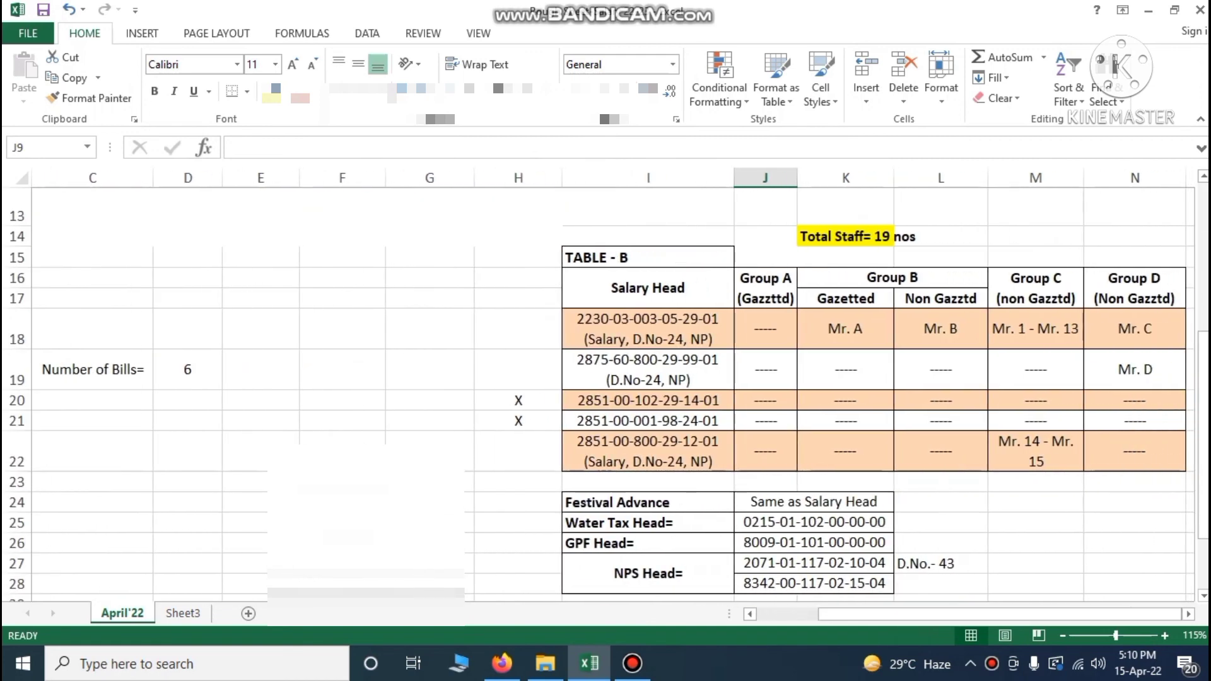
left_click(1136, 369)
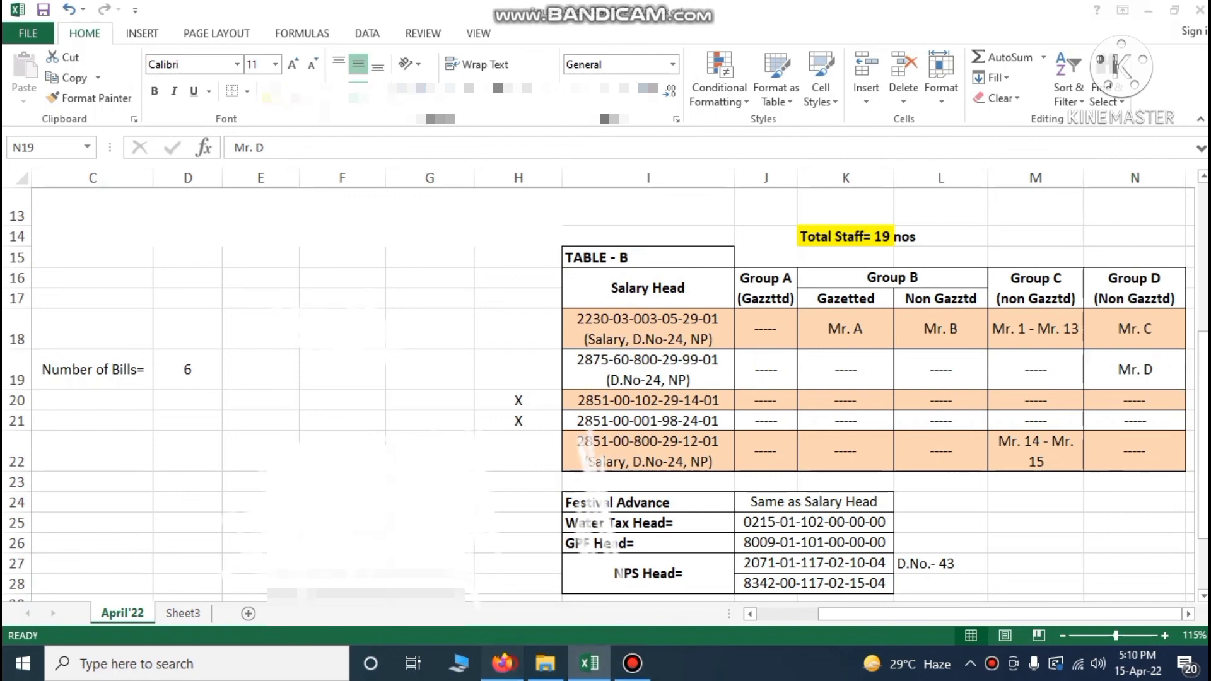
left_click(502, 663)
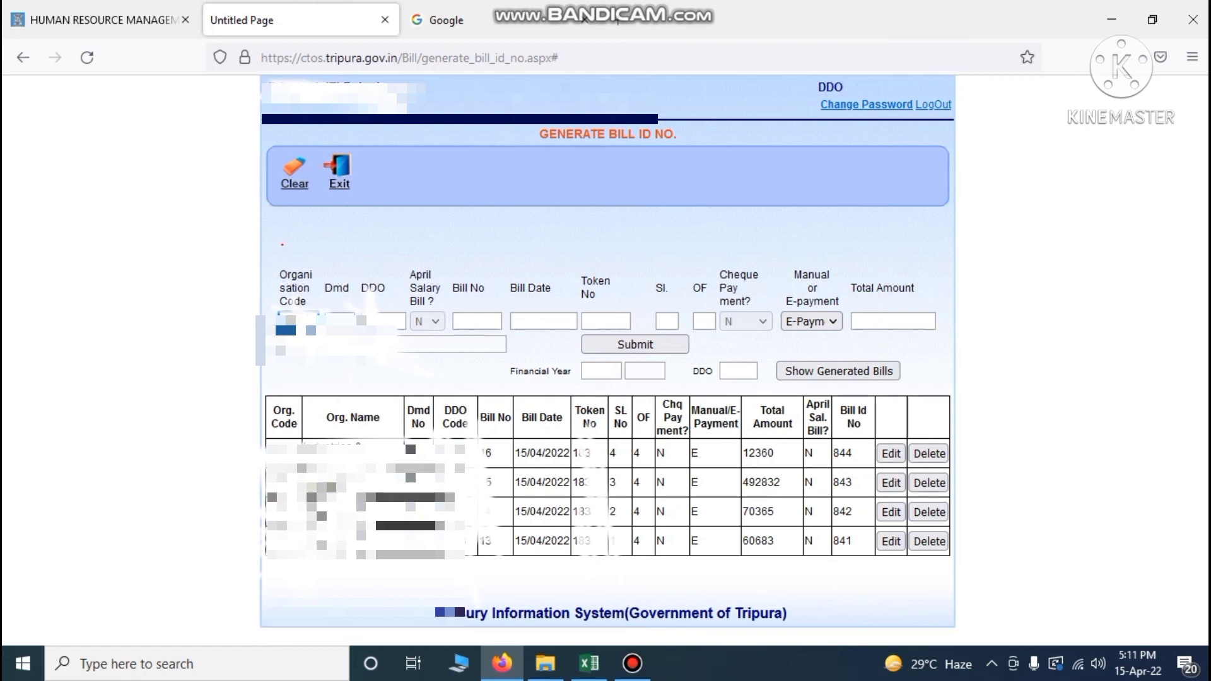
Accept the organisation code and review the salary workbook for the next bill
key("Tab")
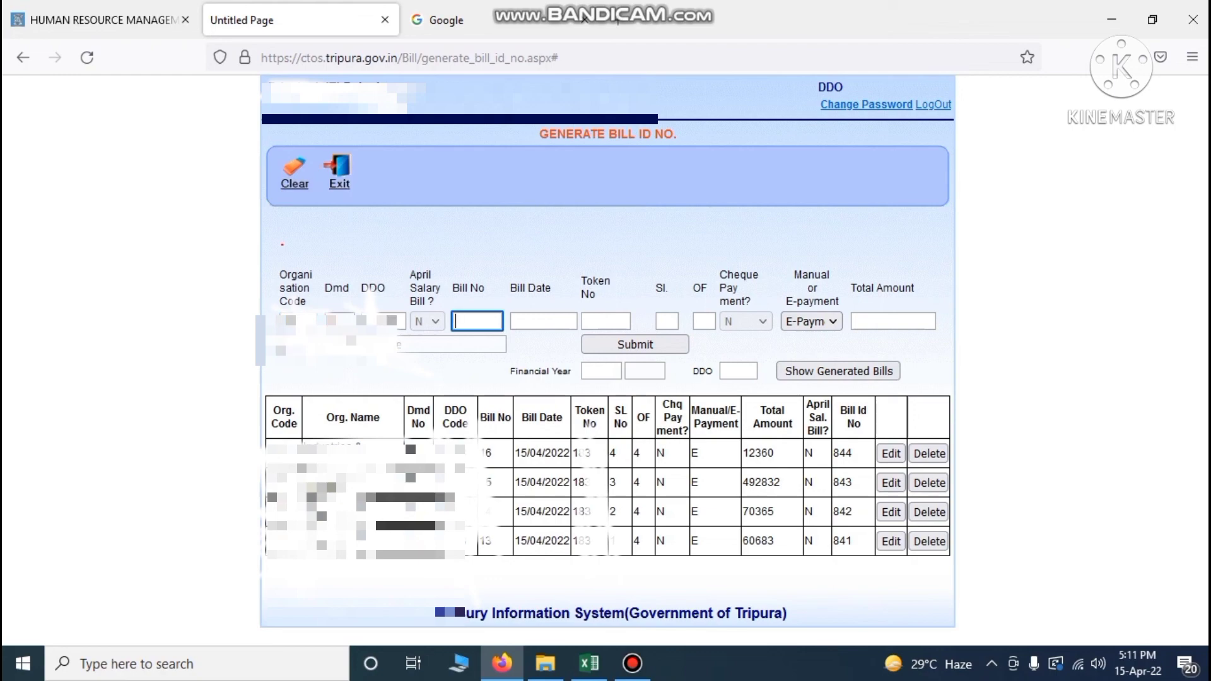
left_click(588, 663)
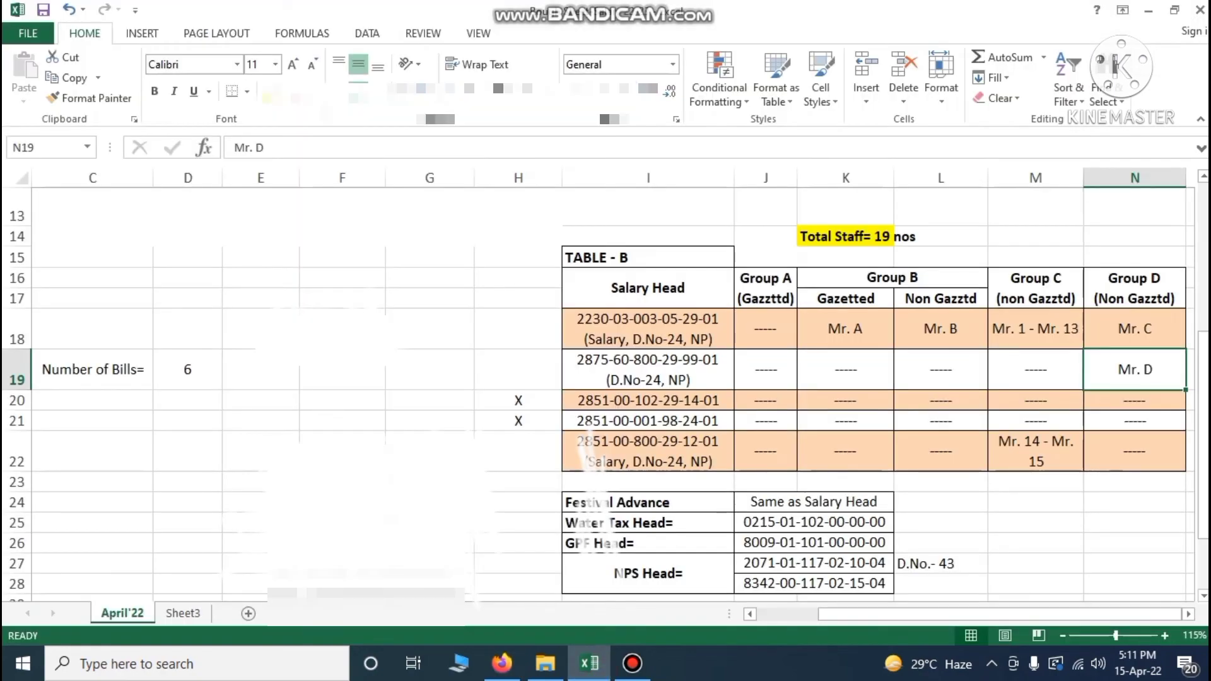
scroll(599, 391, "up", 4)
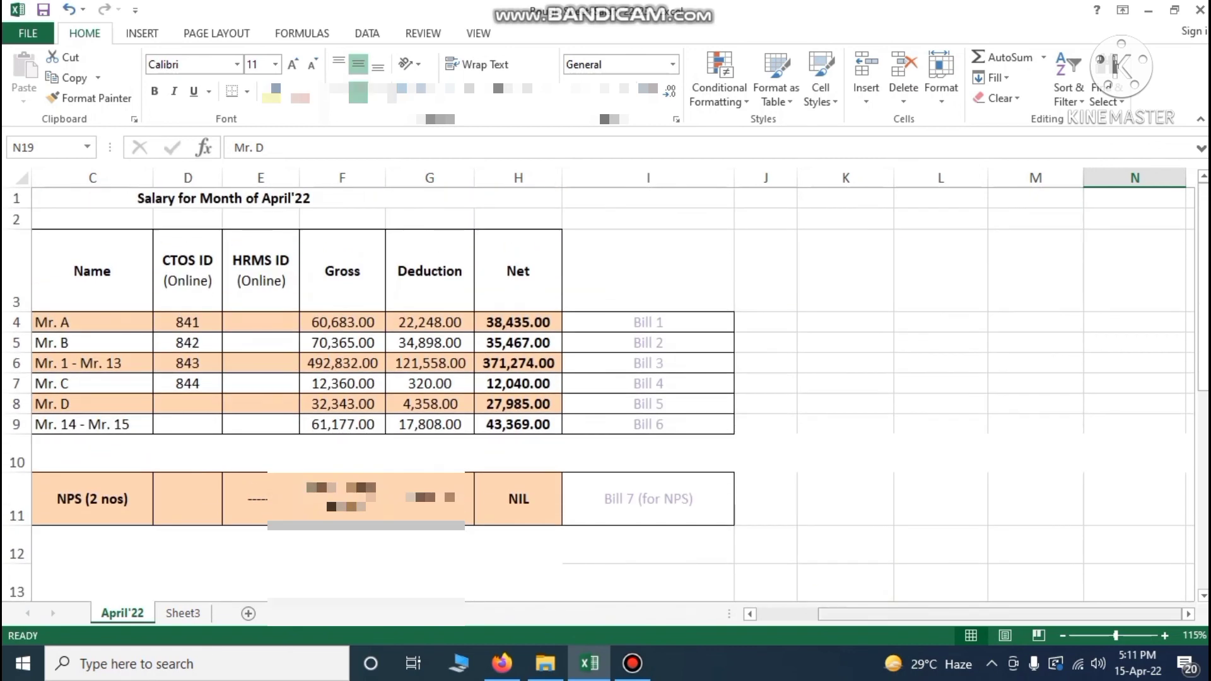
left_click_drag(845, 614, 783, 615)
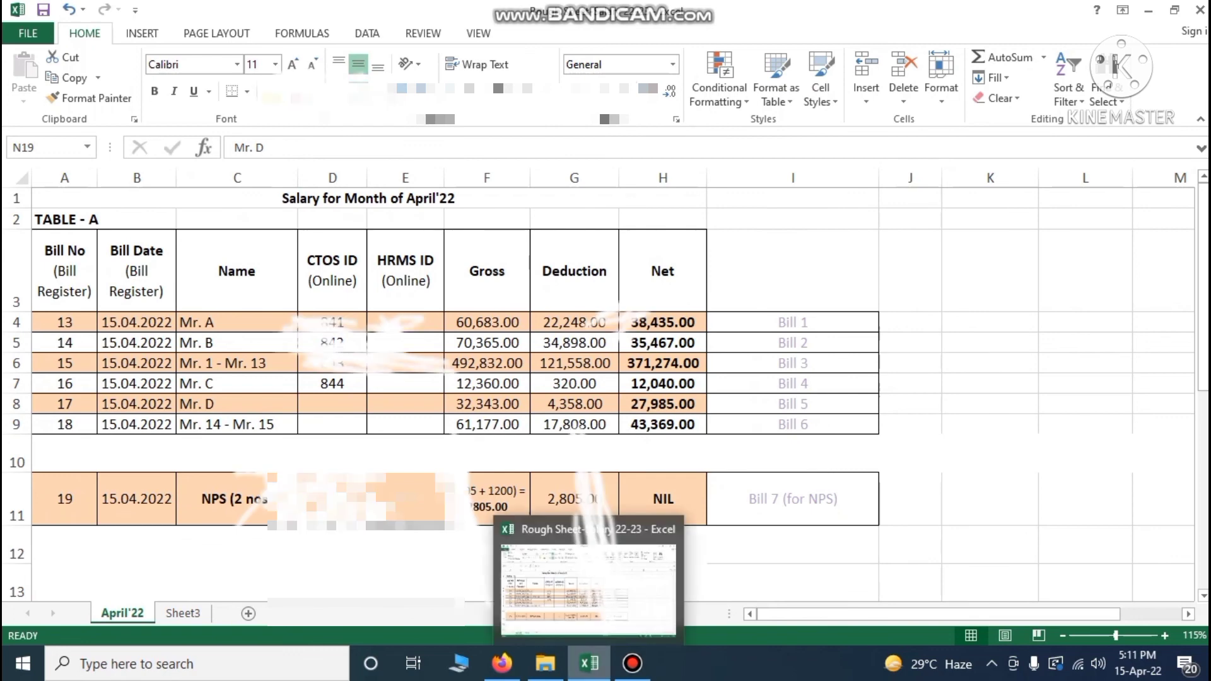
left_click(502, 664)
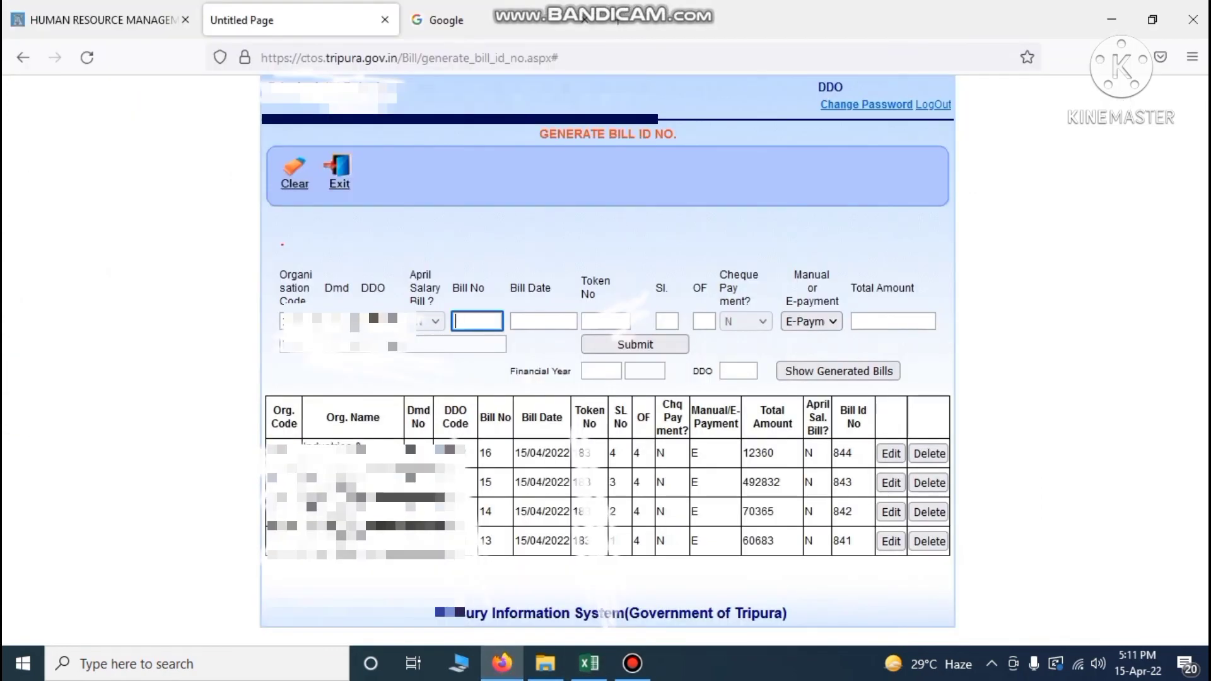
Enter Bill No 17, date 15/04/2022, token 184 and serial 1 of 1
type("17")
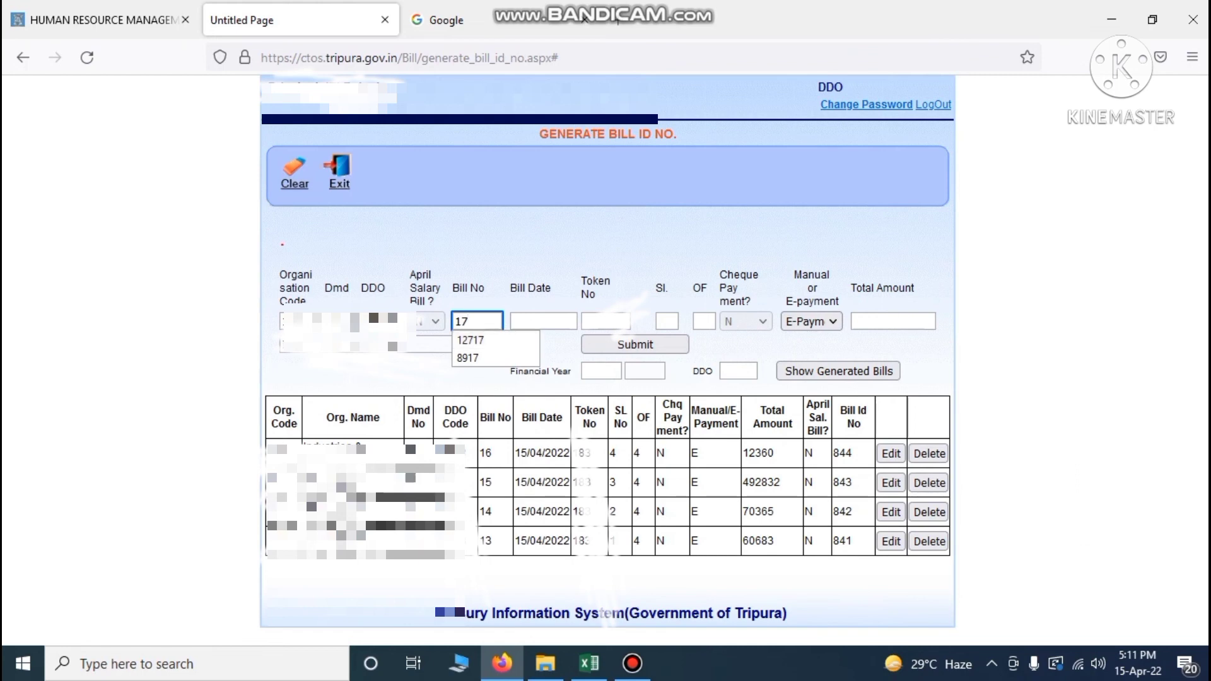
left_click(541, 321)
type("15")
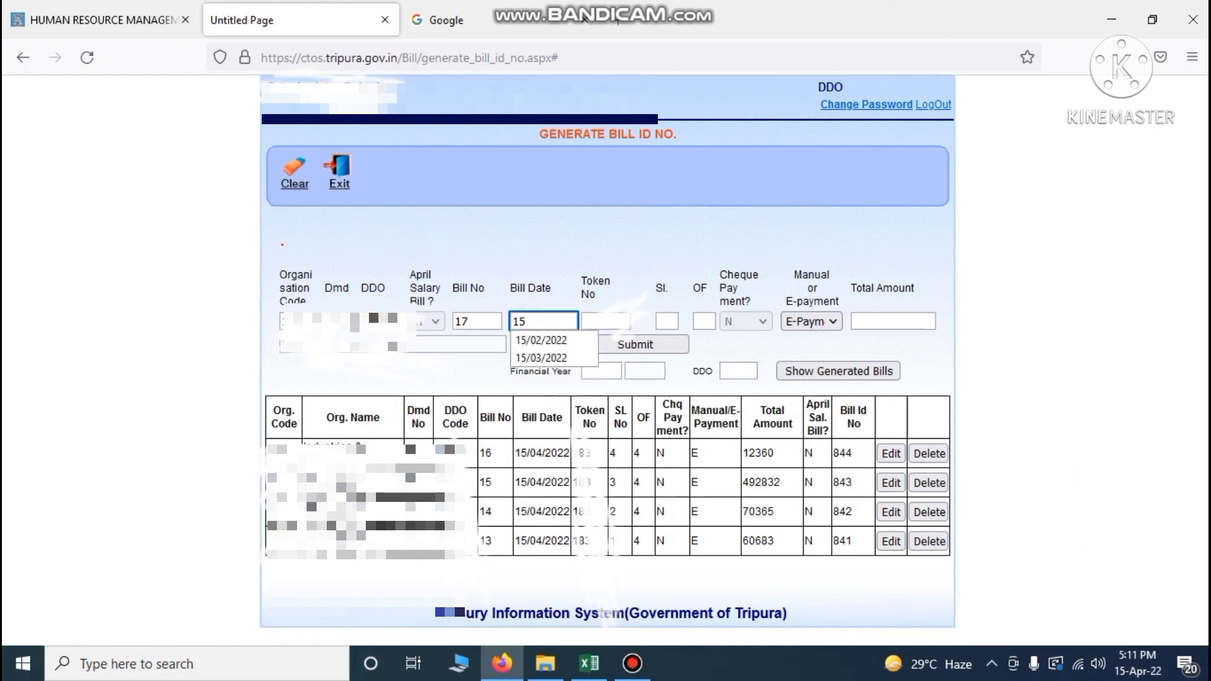
type("/04/2022")
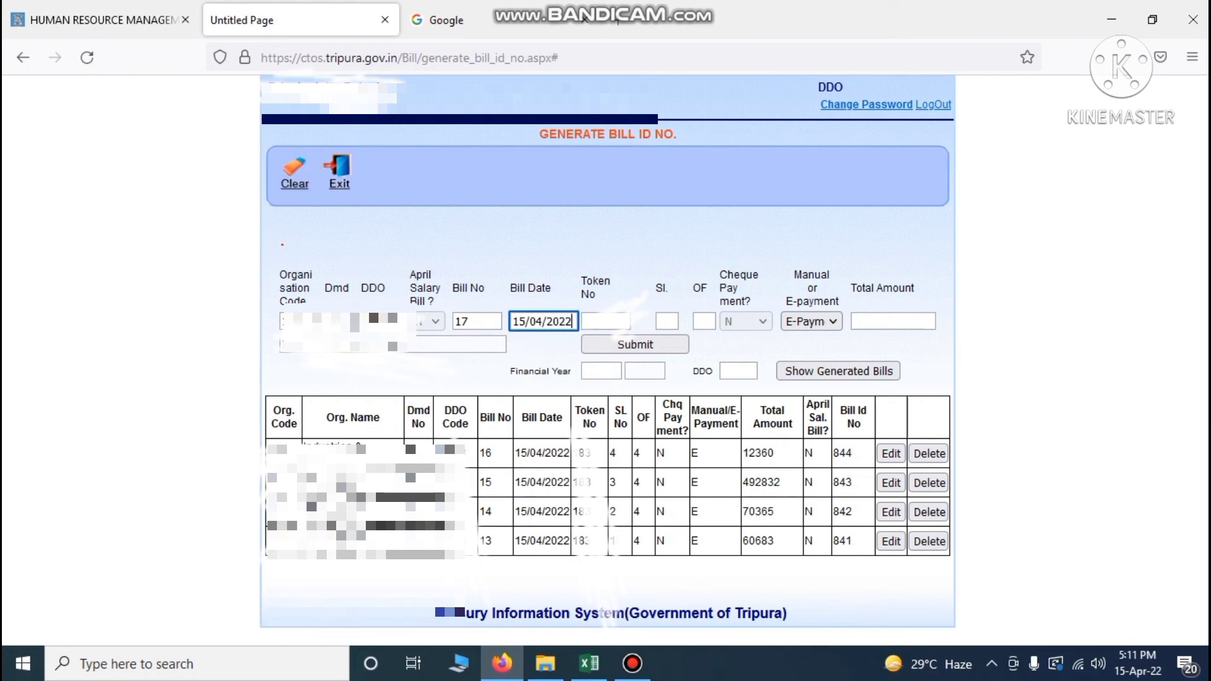
left_click(600, 320)
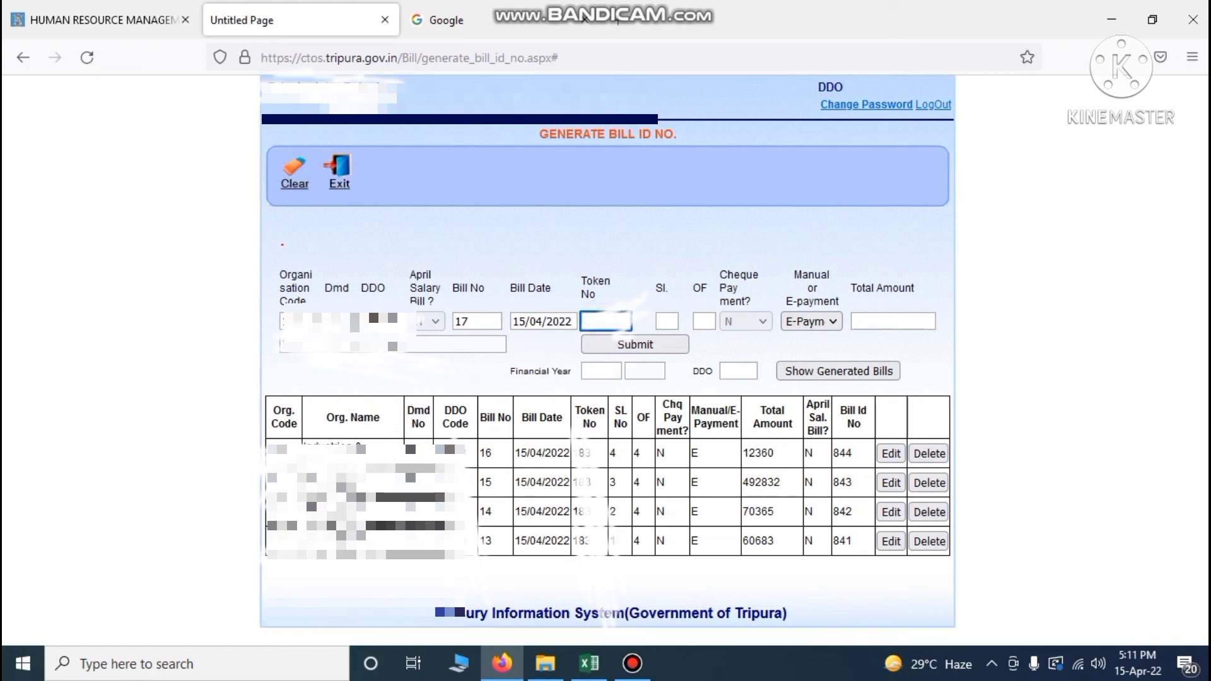
type("184")
key("Tab")
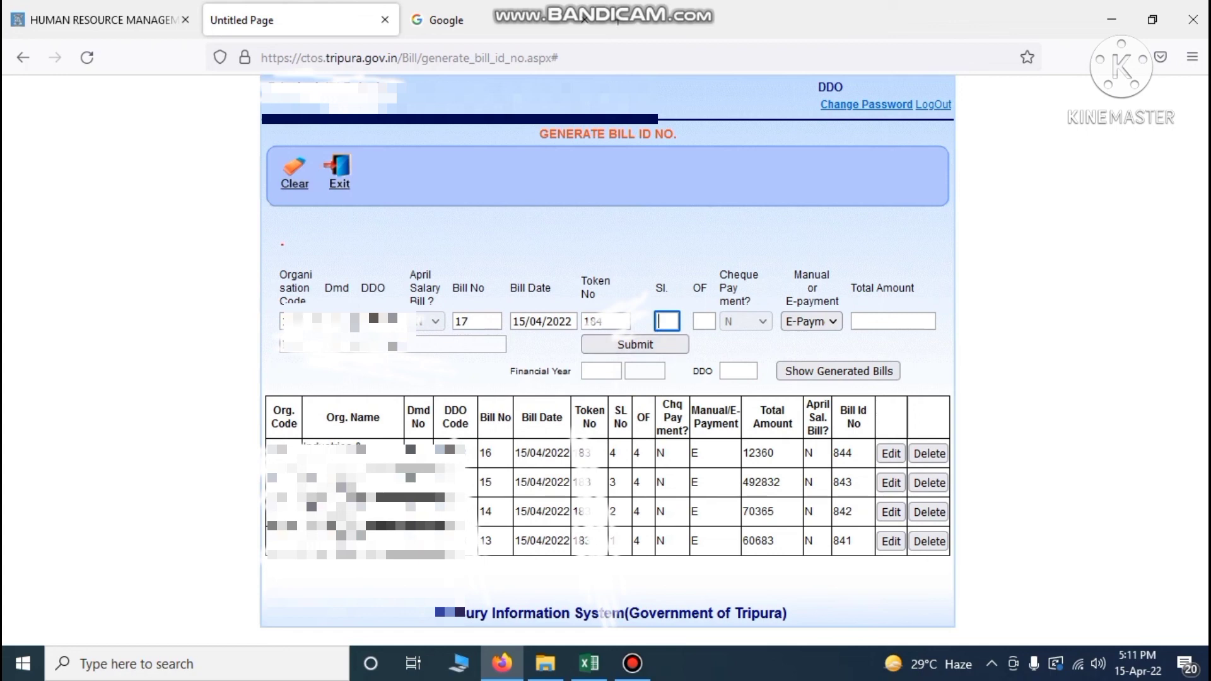
type("1")
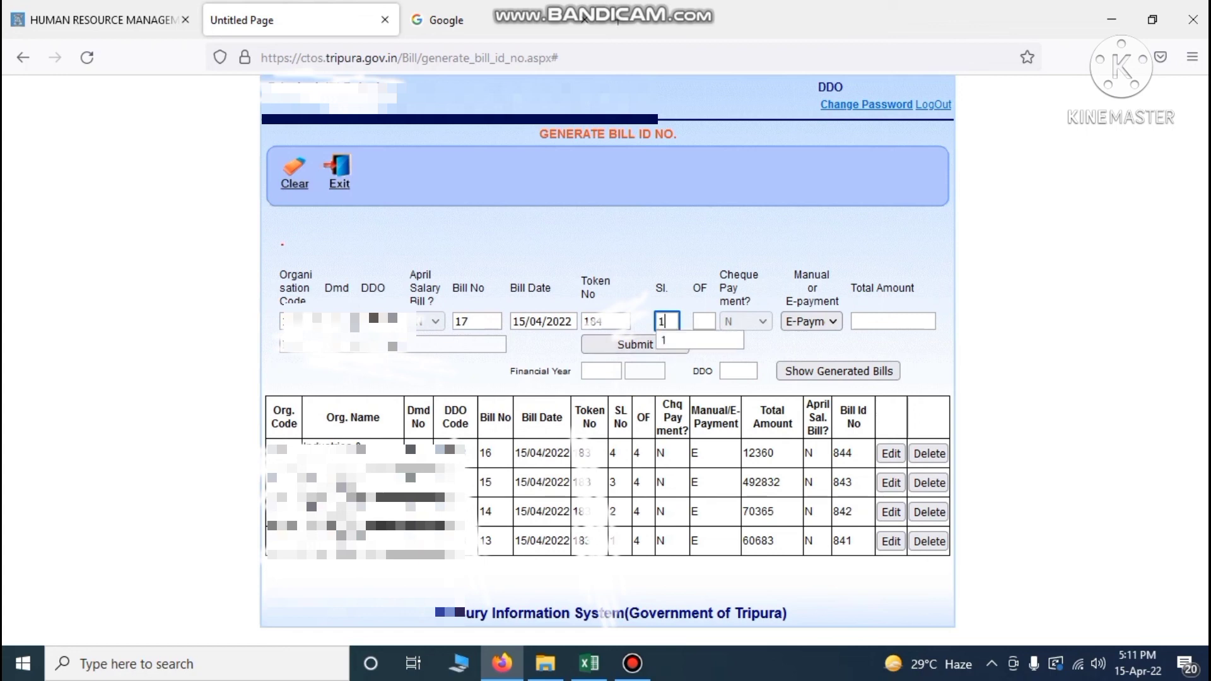
key("Tab")
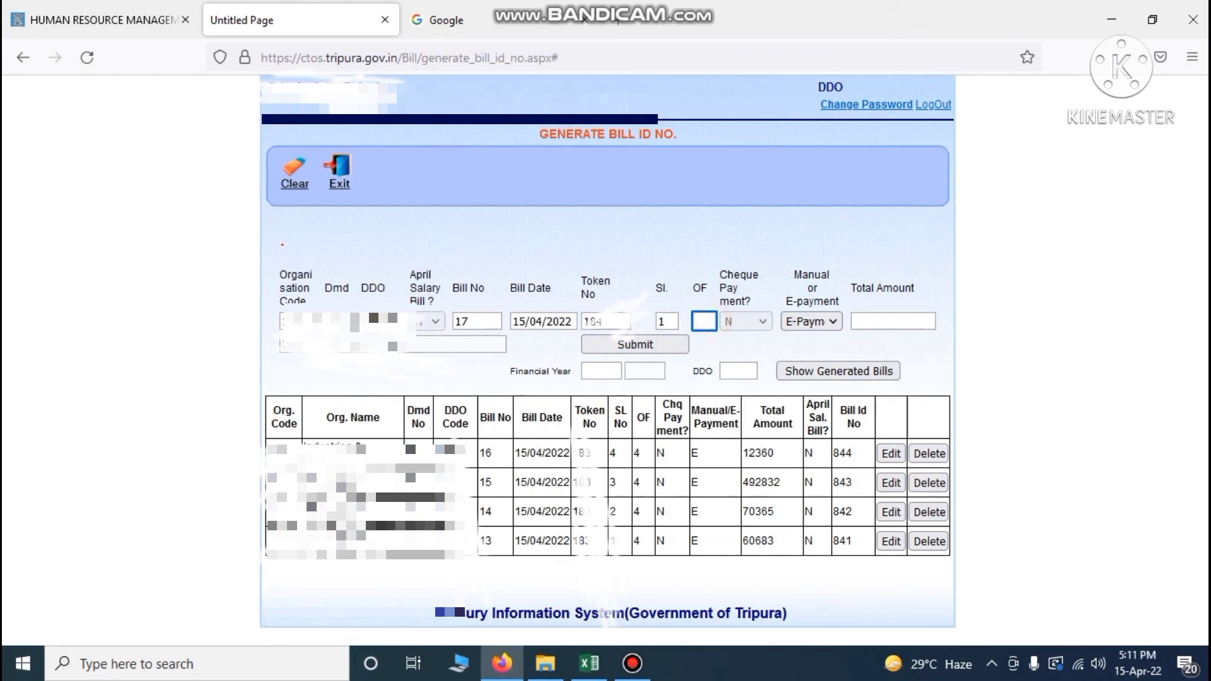
type("1")
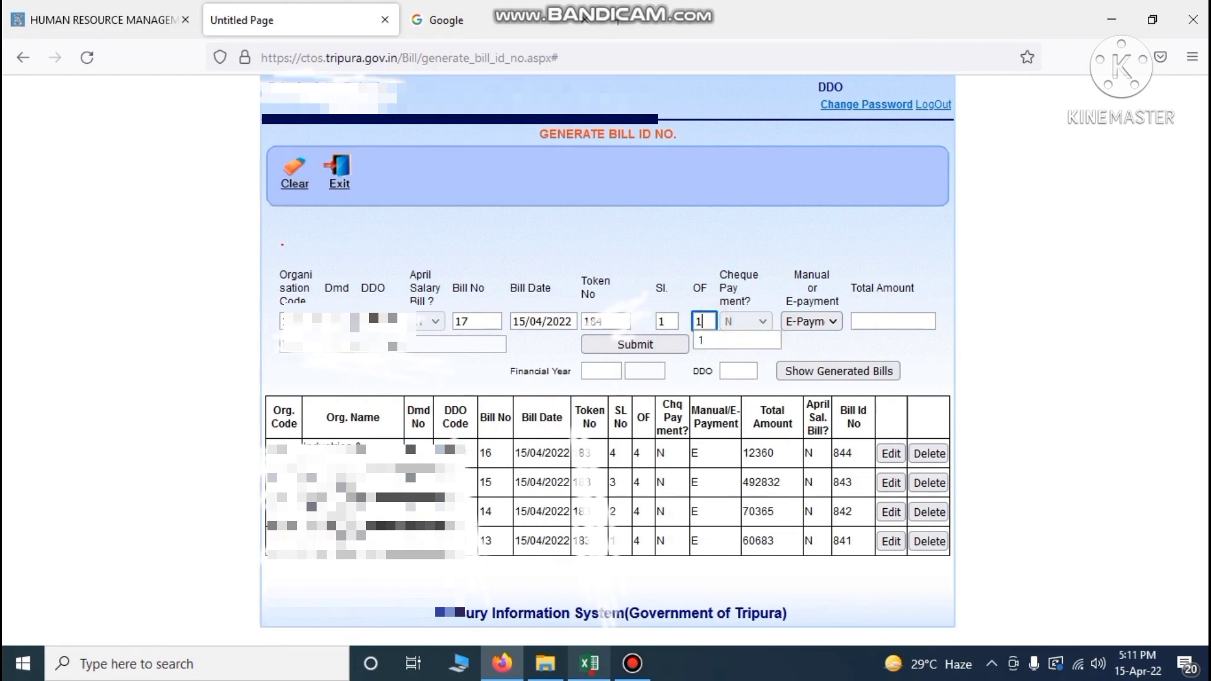
Enter bill 17's gross 32343 as the total, submit, and dismiss the Bill Id 845 notice
left_click(589, 664)
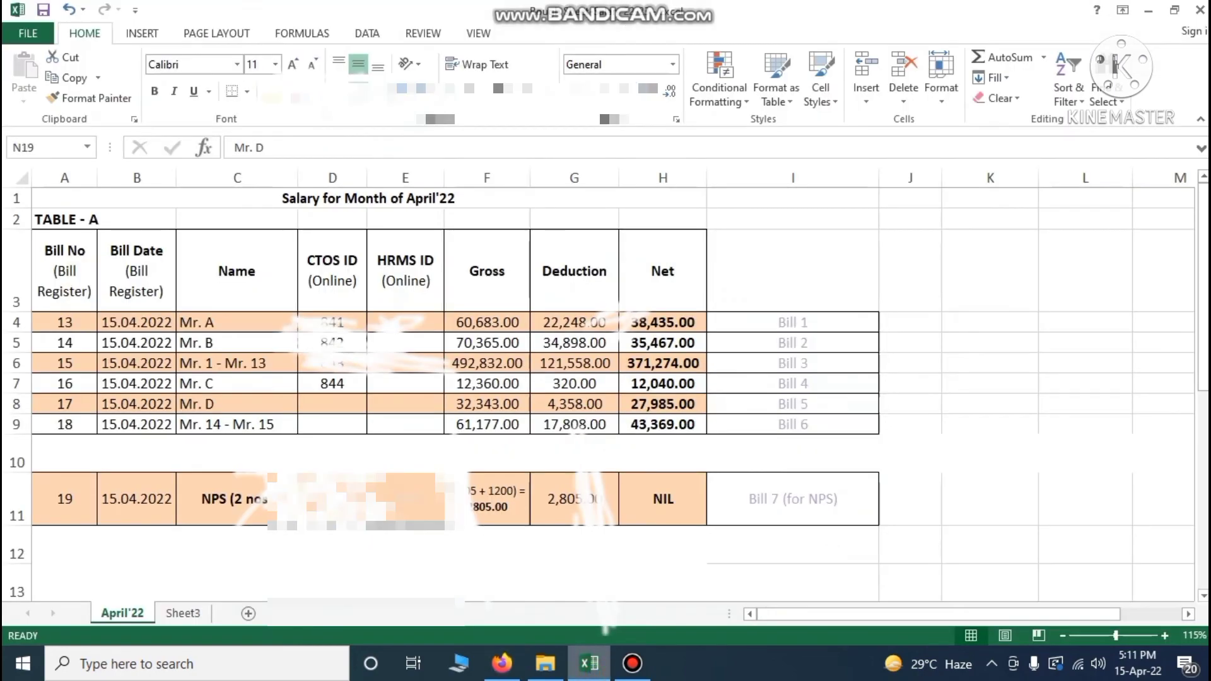
left_click(734, 407)
left_click(499, 404)
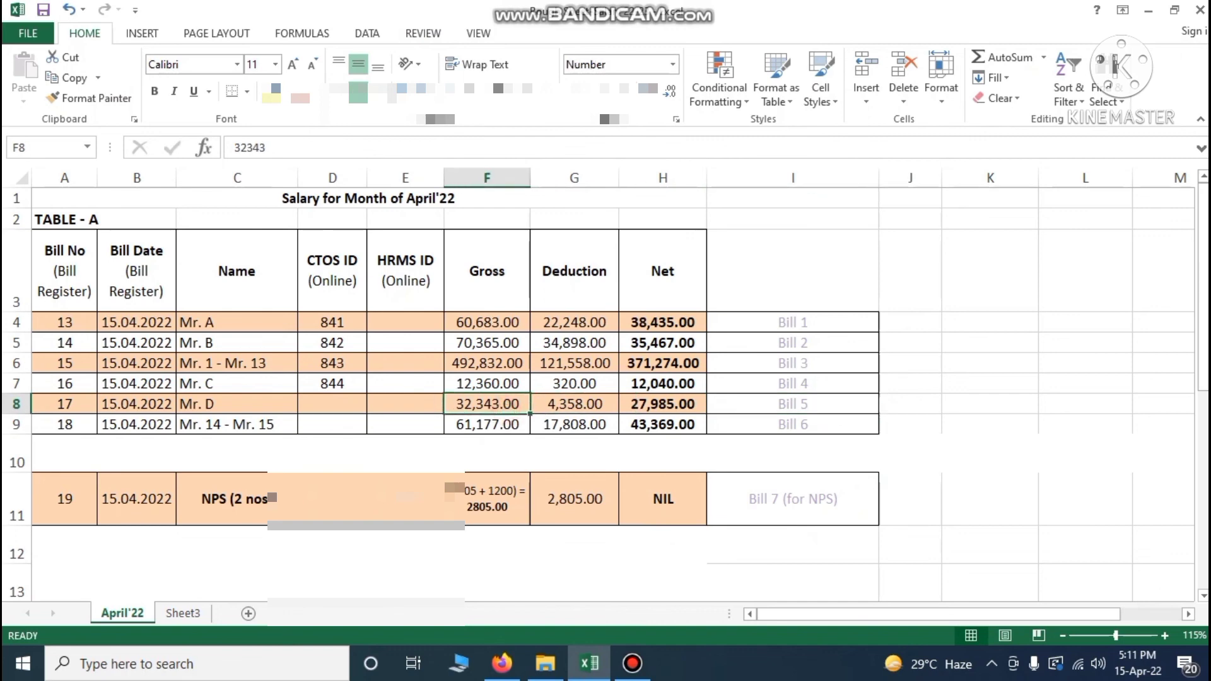
left_click(503, 664)
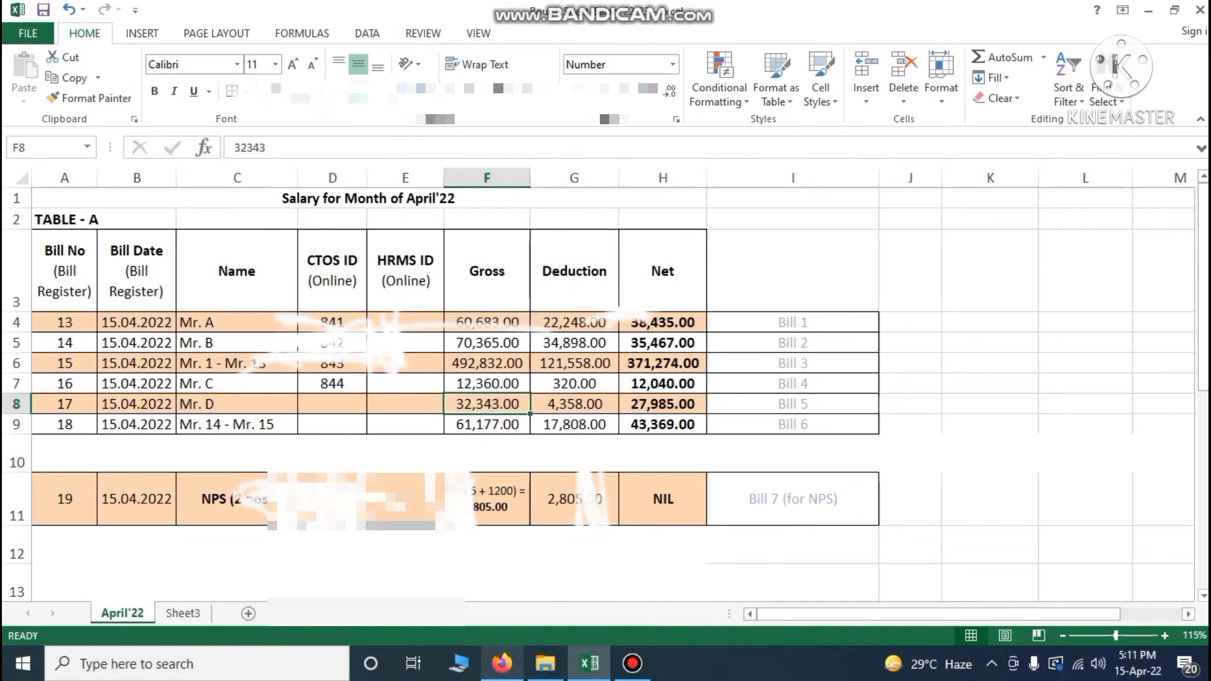
left_click(885, 322)
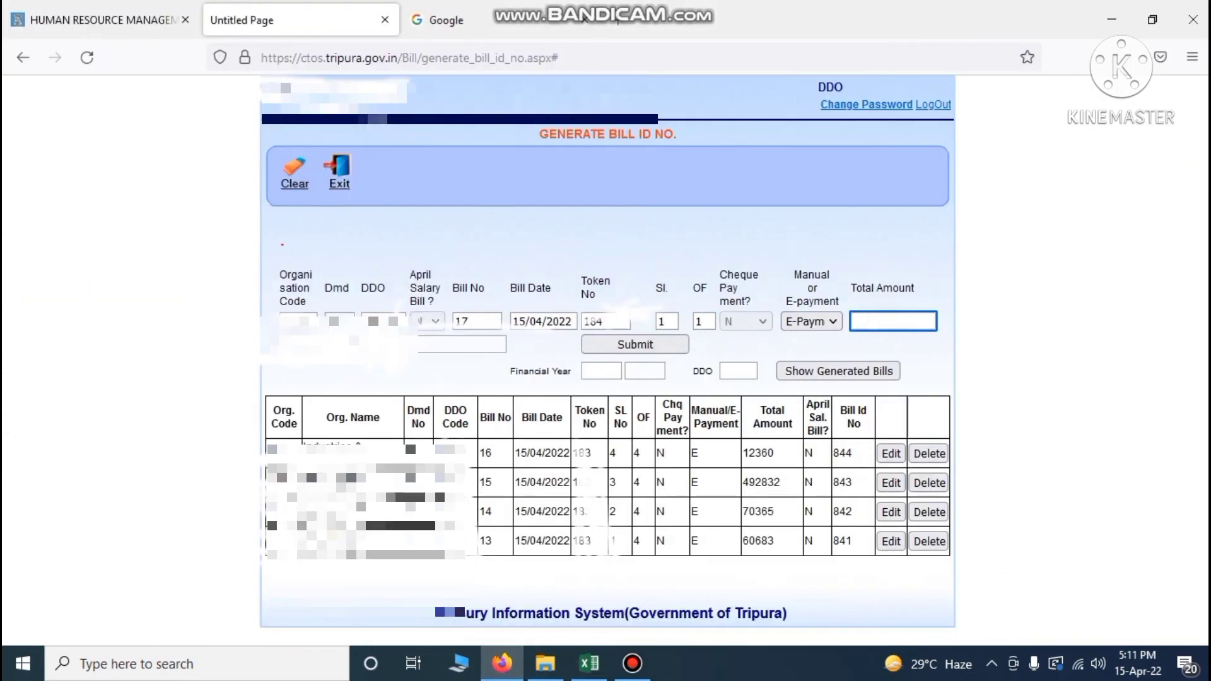
type("32343")
left_click(635, 344)
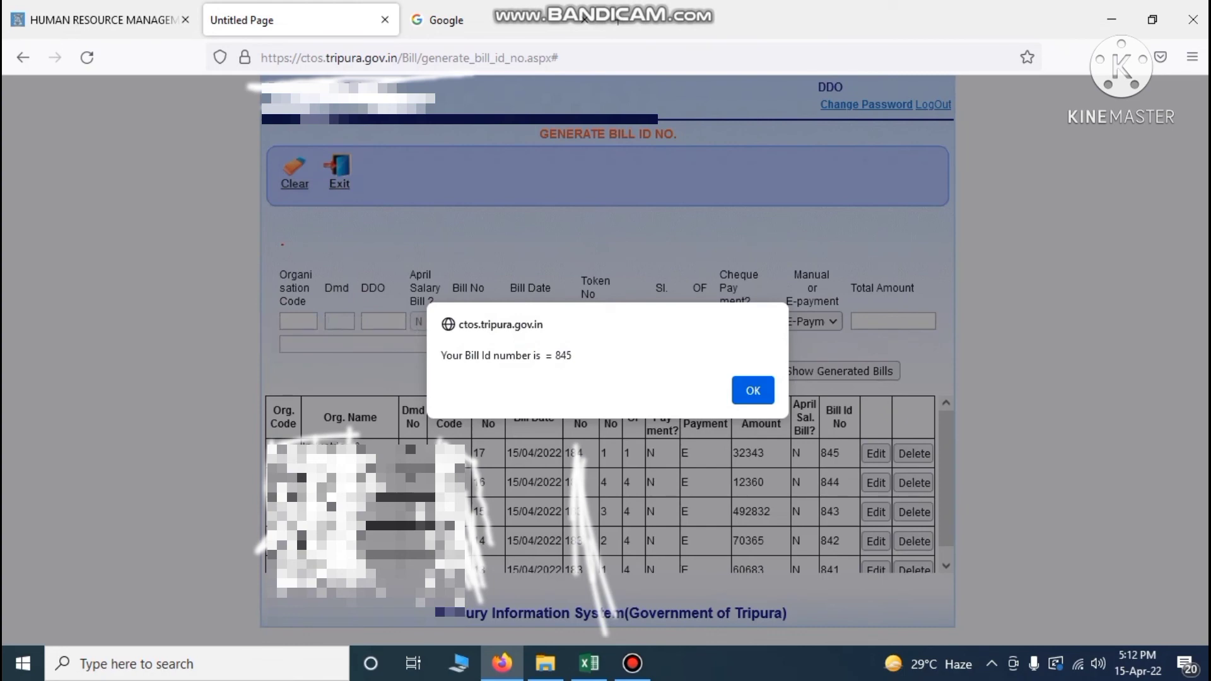
left_click(754, 392)
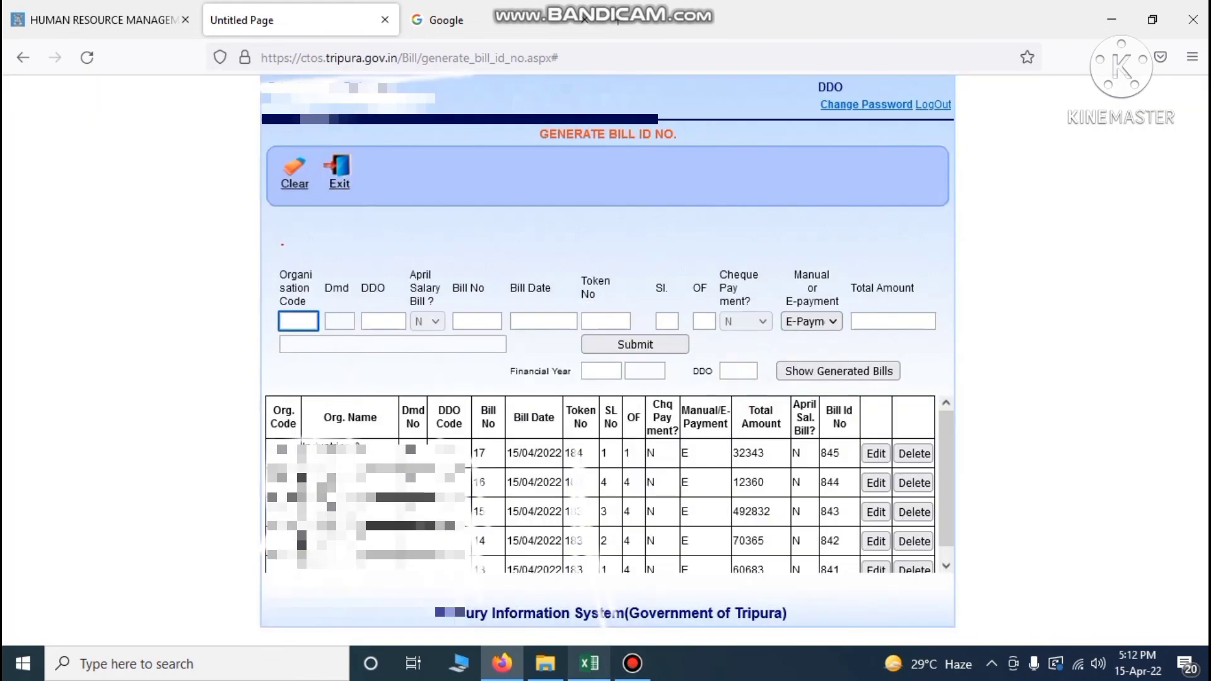
Record CTOS ID 845 in cell D8 for bill 17
left_click(589, 663)
left_click(349, 408)
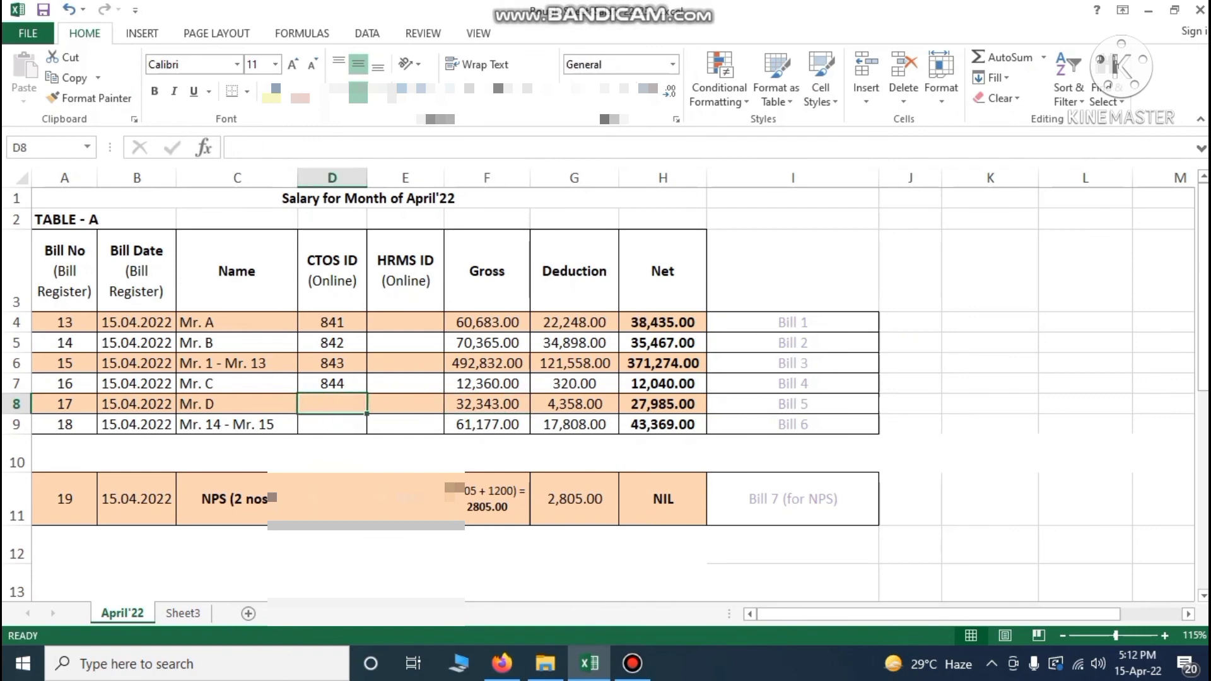
type("845")
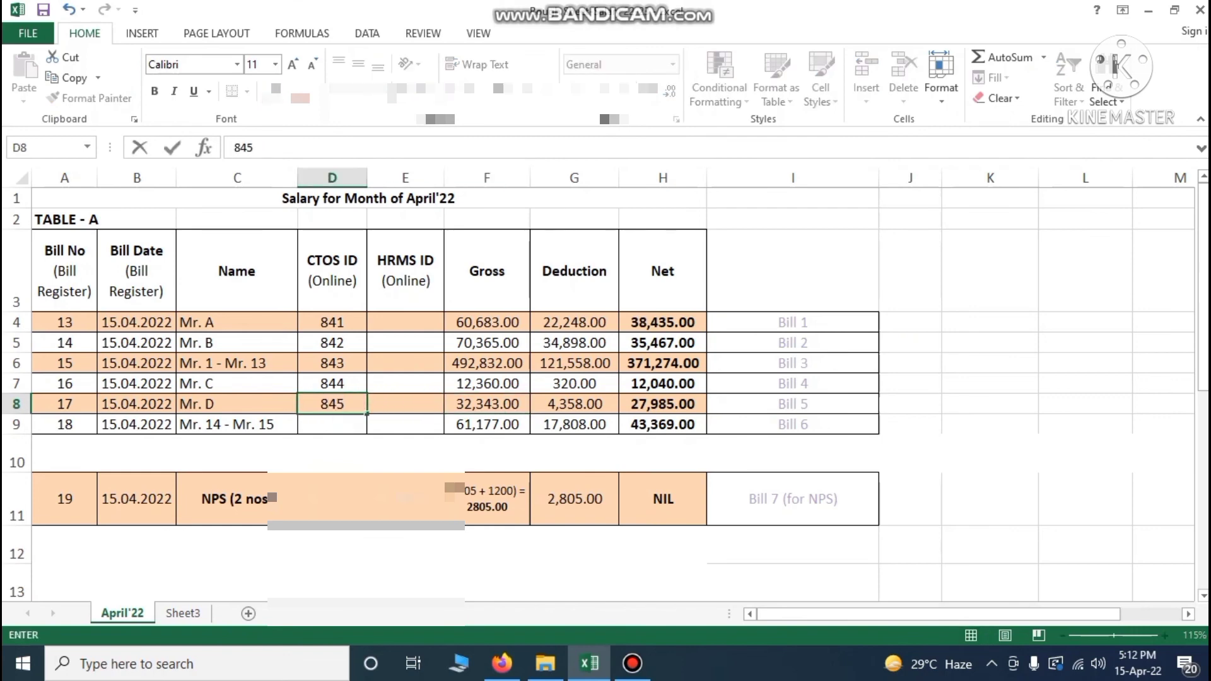
left_click(43, 10)
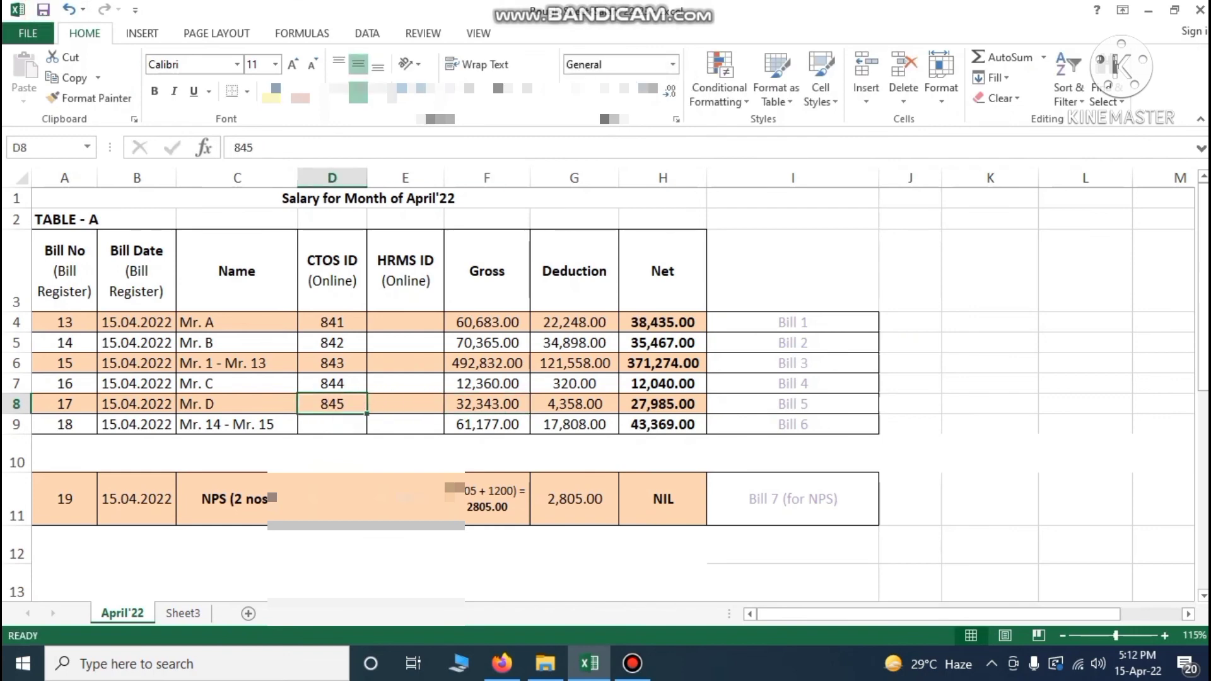
Check the salary head and staff covered by the next bill in Table B
scroll(605, 391, "down", 5)
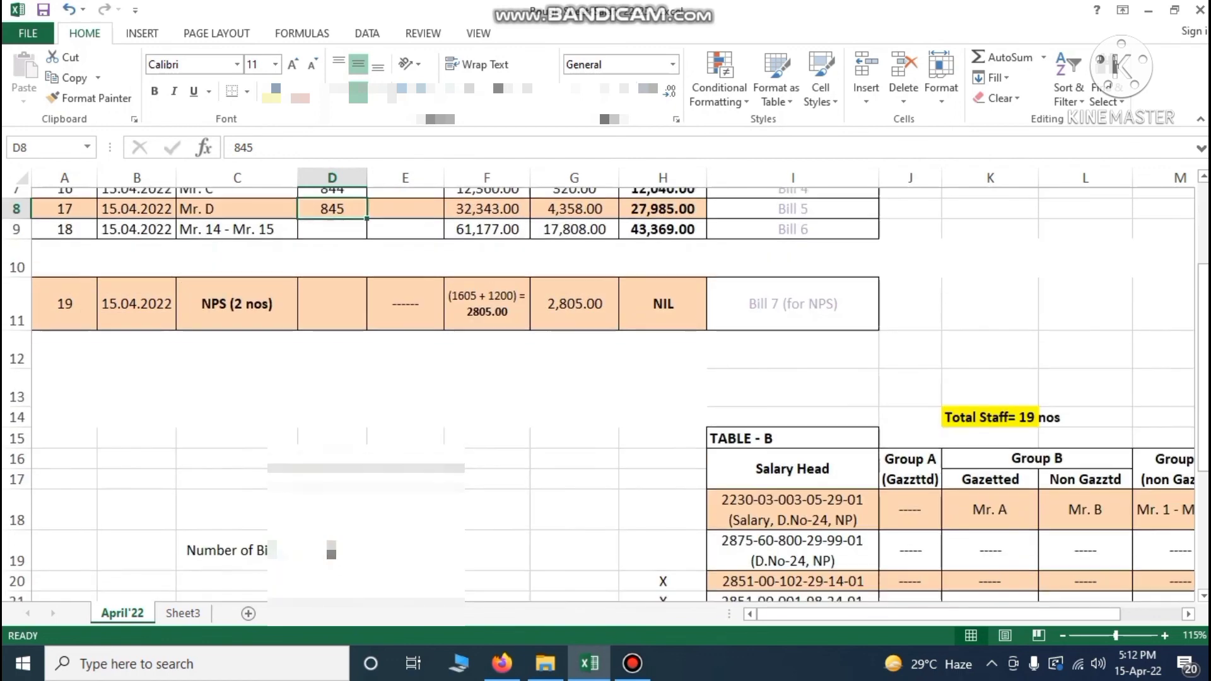
scroll(606, 391, "right", 3)
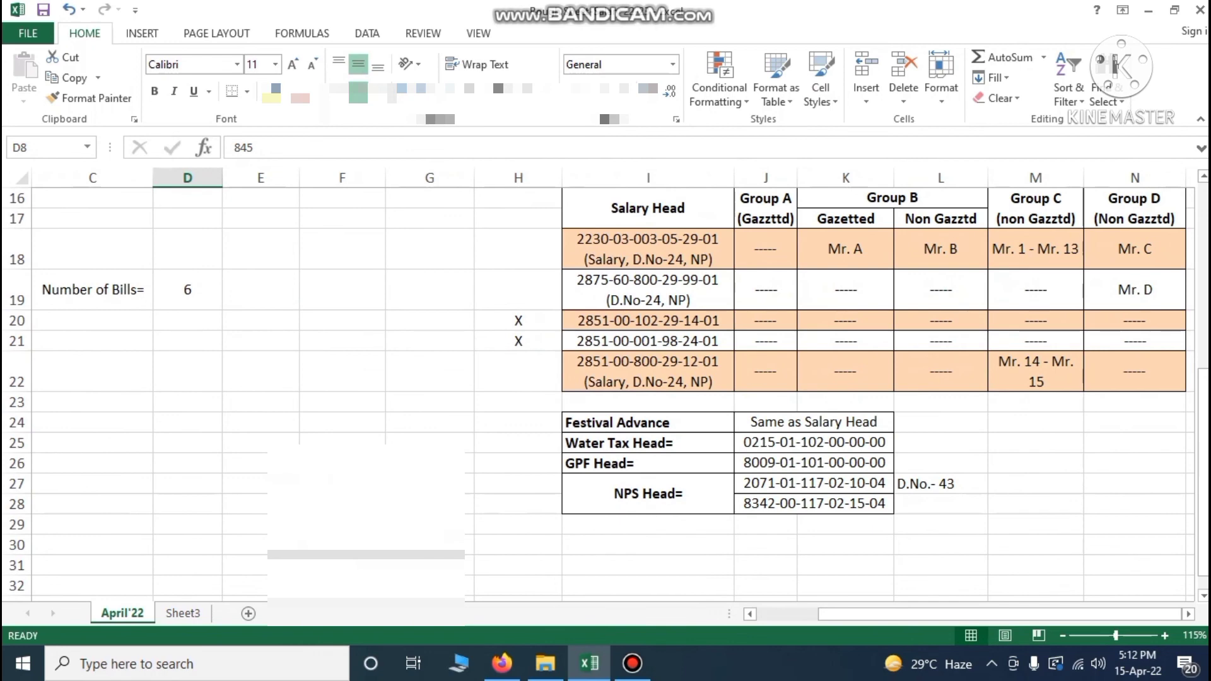
left_click(648, 371)
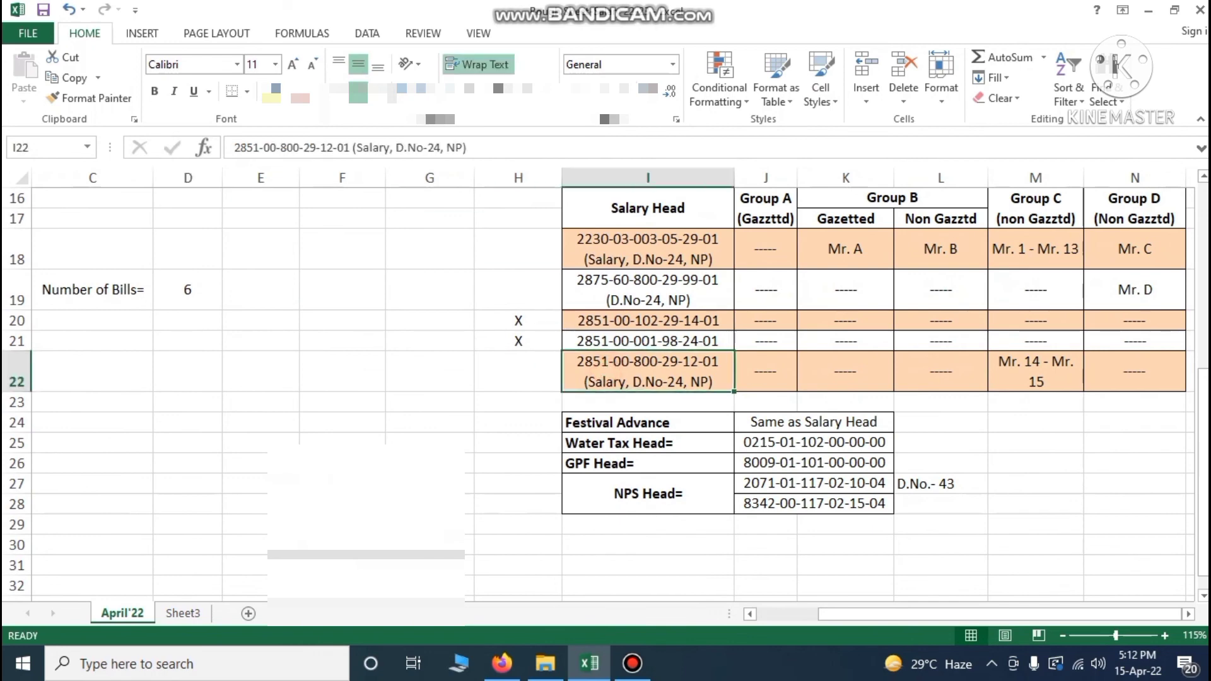
left_click(1046, 378)
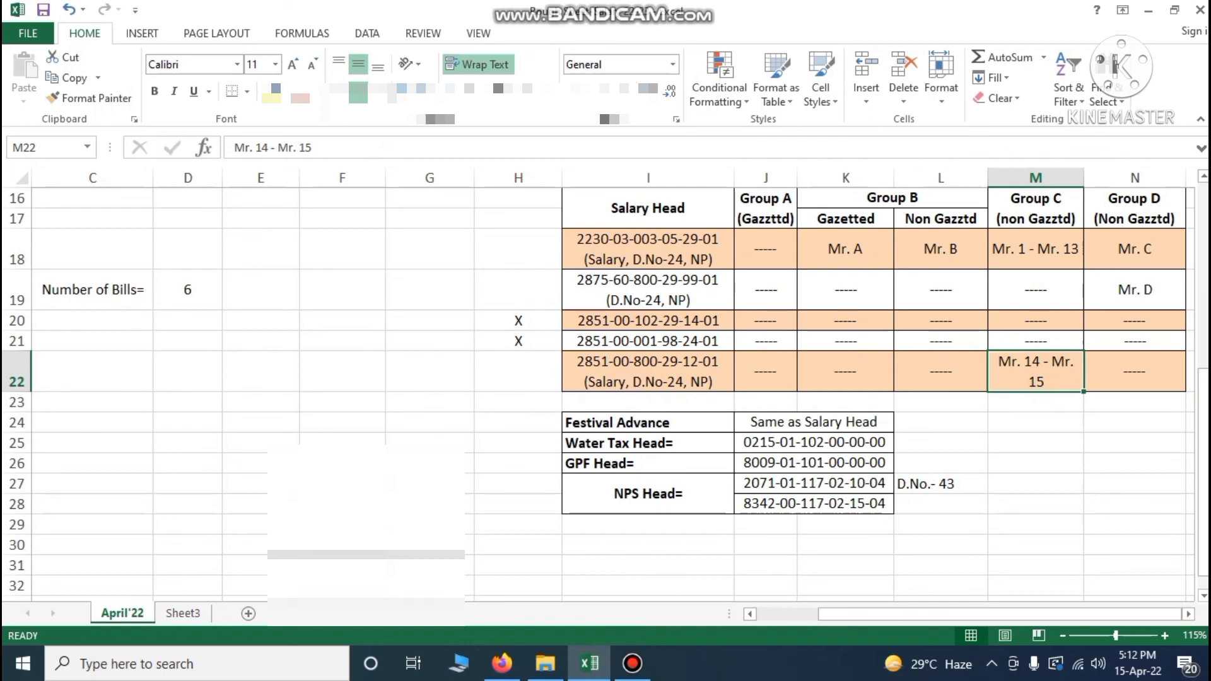
mouse_move(503, 664)
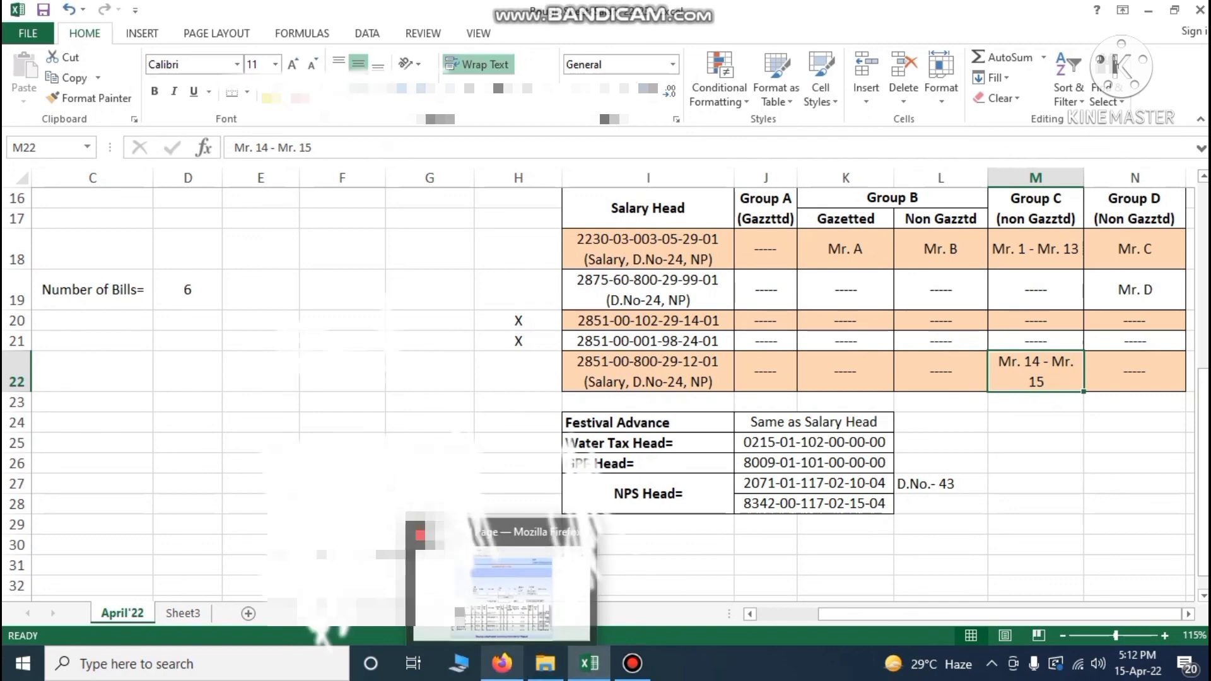
left_click(501, 587)
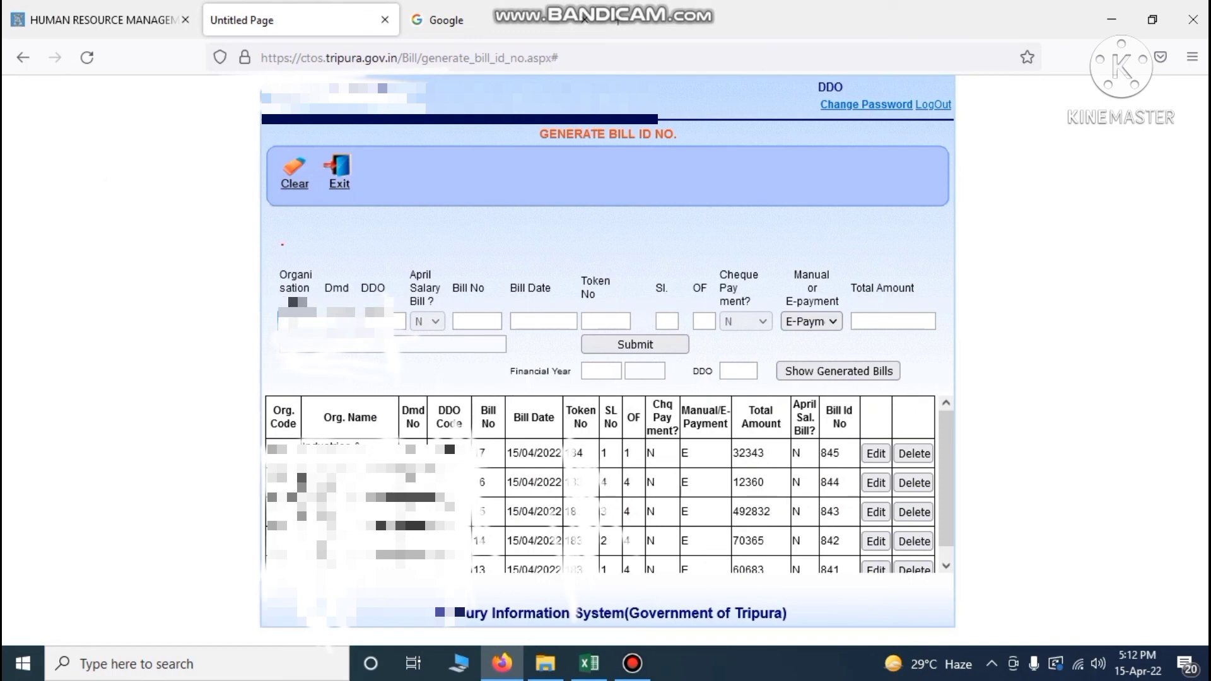
Start the next bill entry after reviewing the Excel salary register
left_click(173, 300)
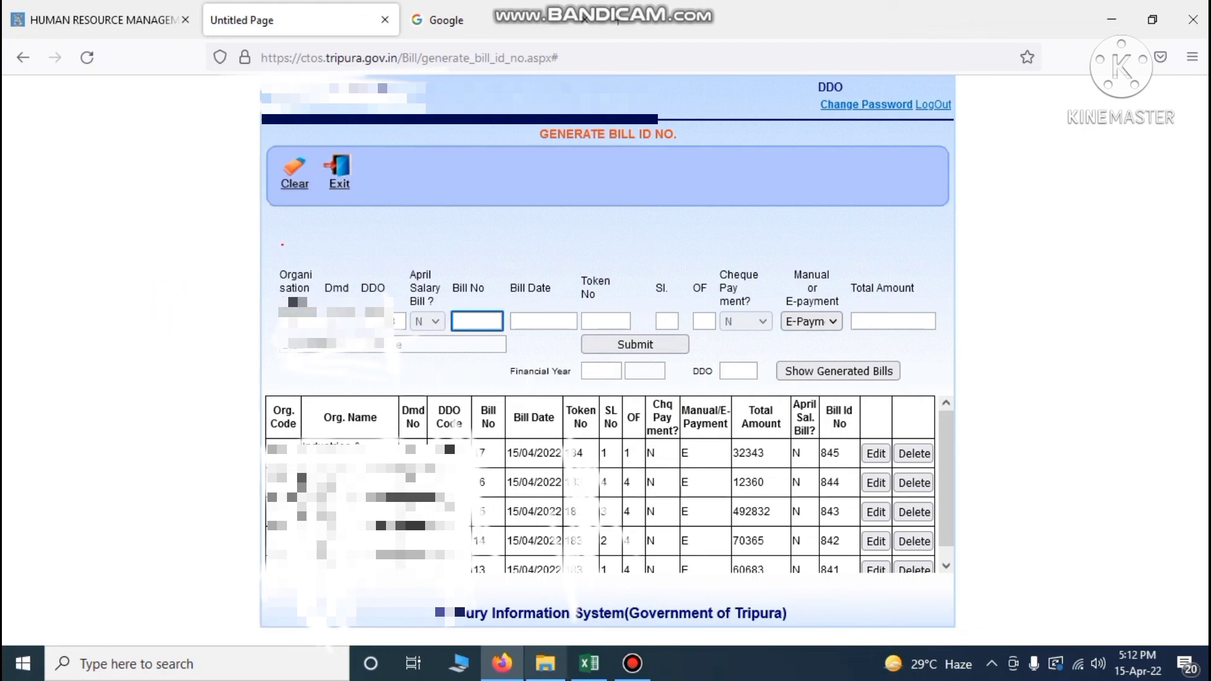
left_click(590, 663)
scroll(606, 391, "up", 5)
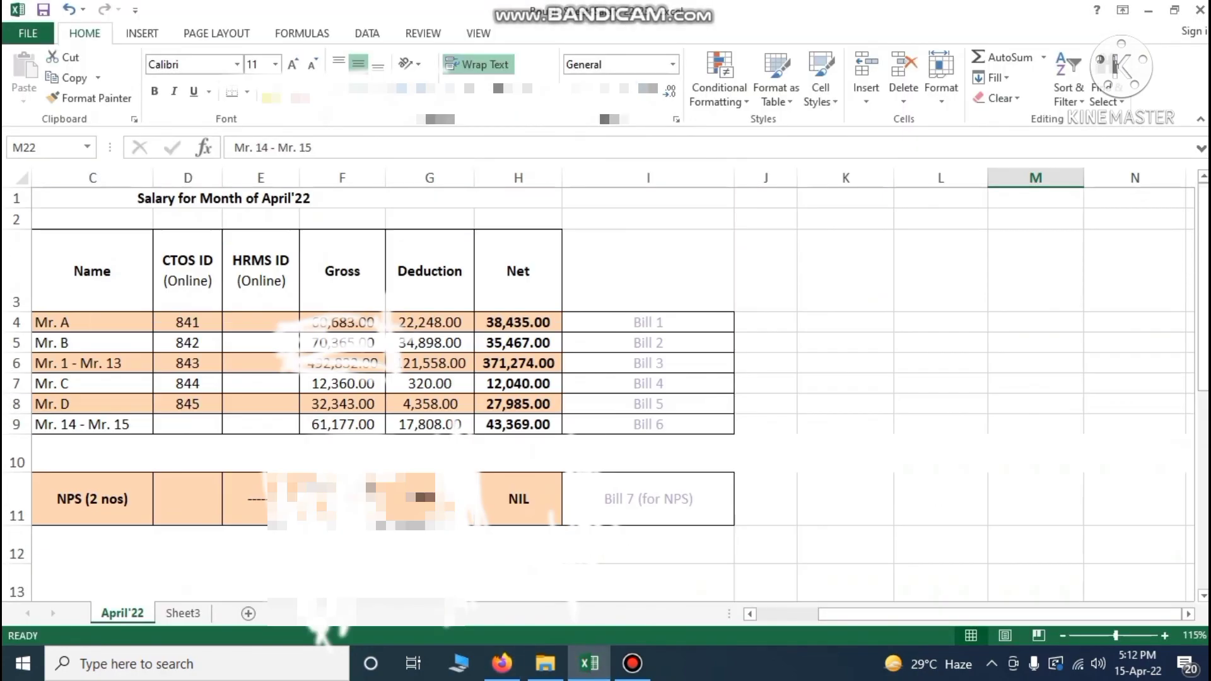
scroll(605, 392, "down", 1)
scroll(605, 391, "left", 2)
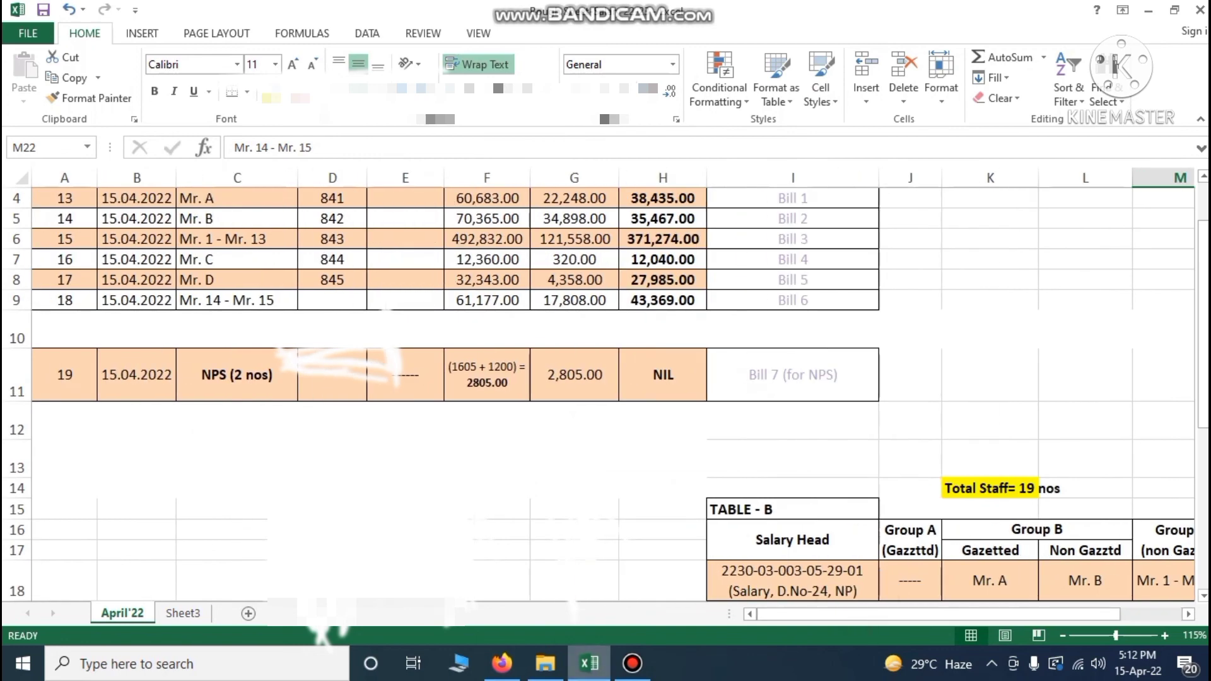
left_click(503, 663)
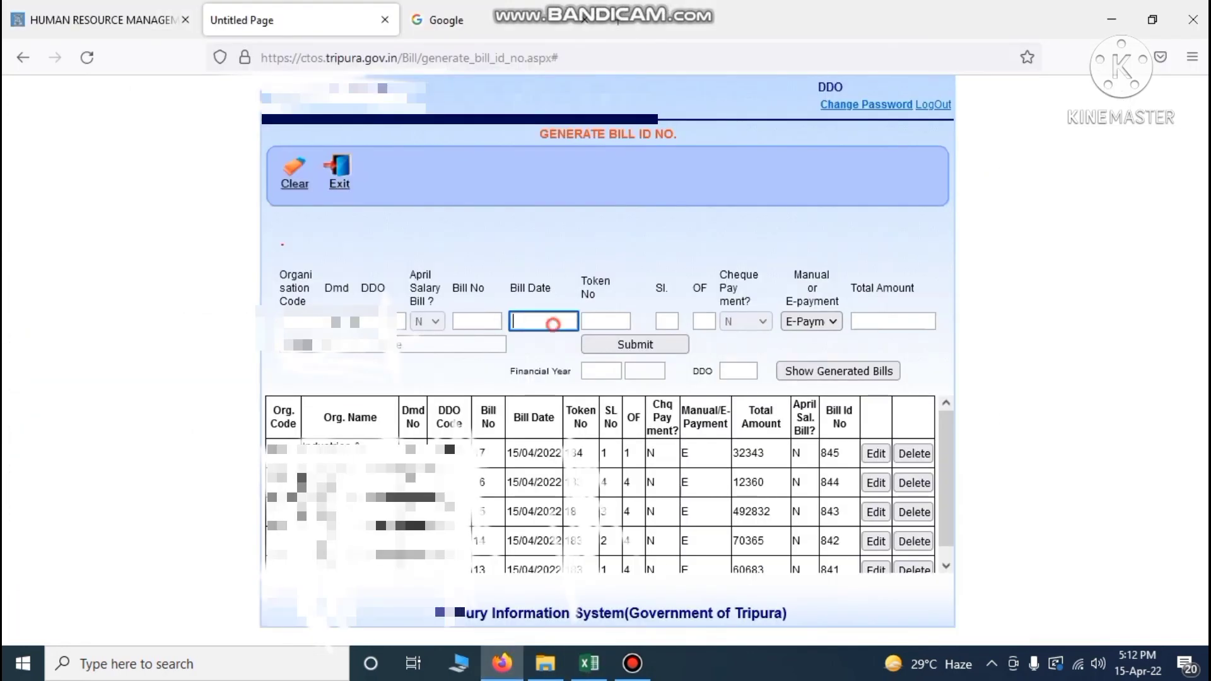
Enter Bill No 18, date 15/04/2022, token 183 and serial 1 of 1
type("18")
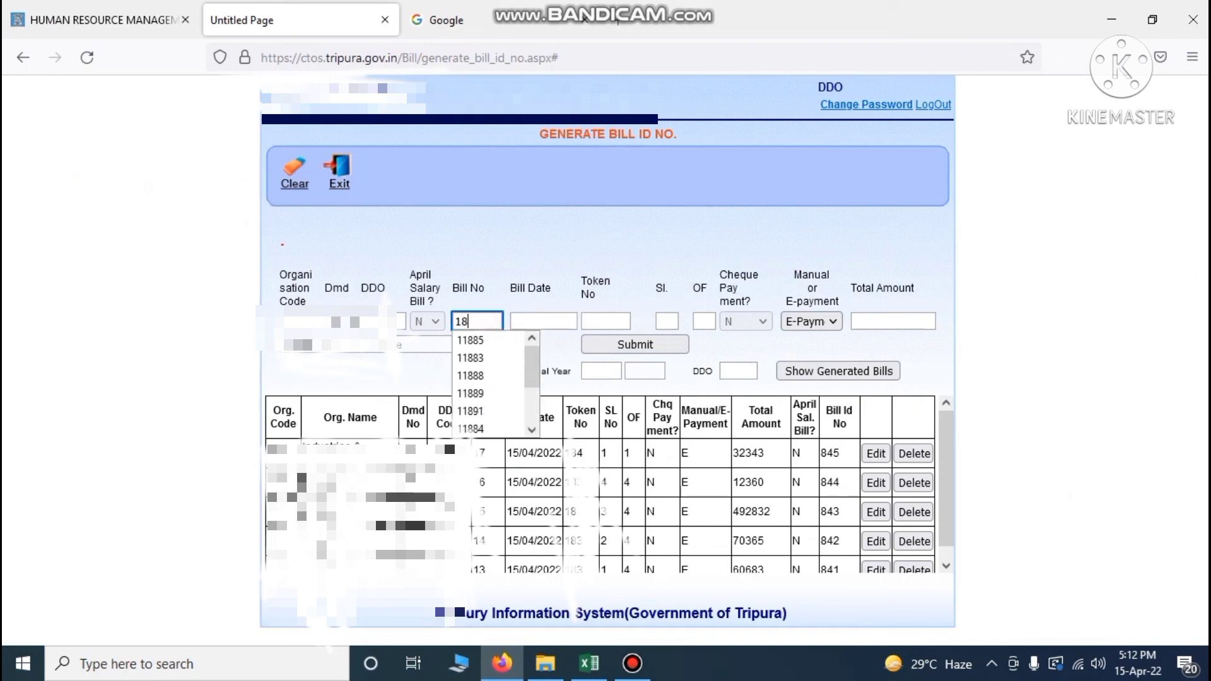
left_click(522, 321)
type("1")
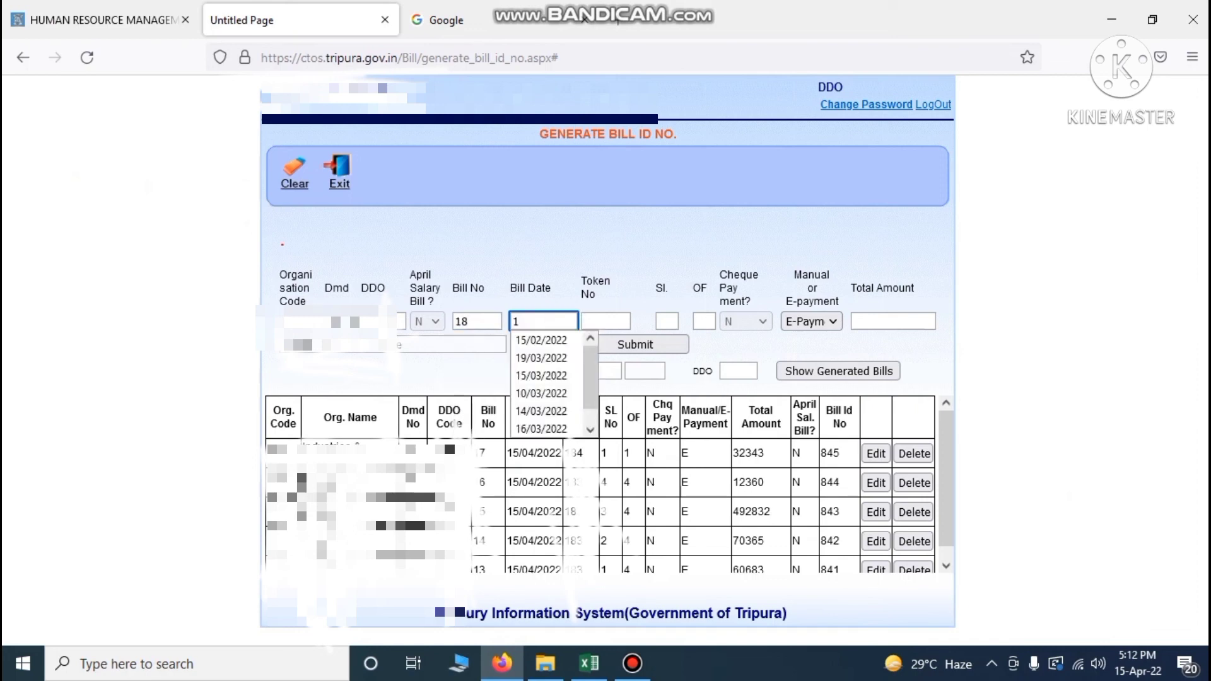
type("5/04")
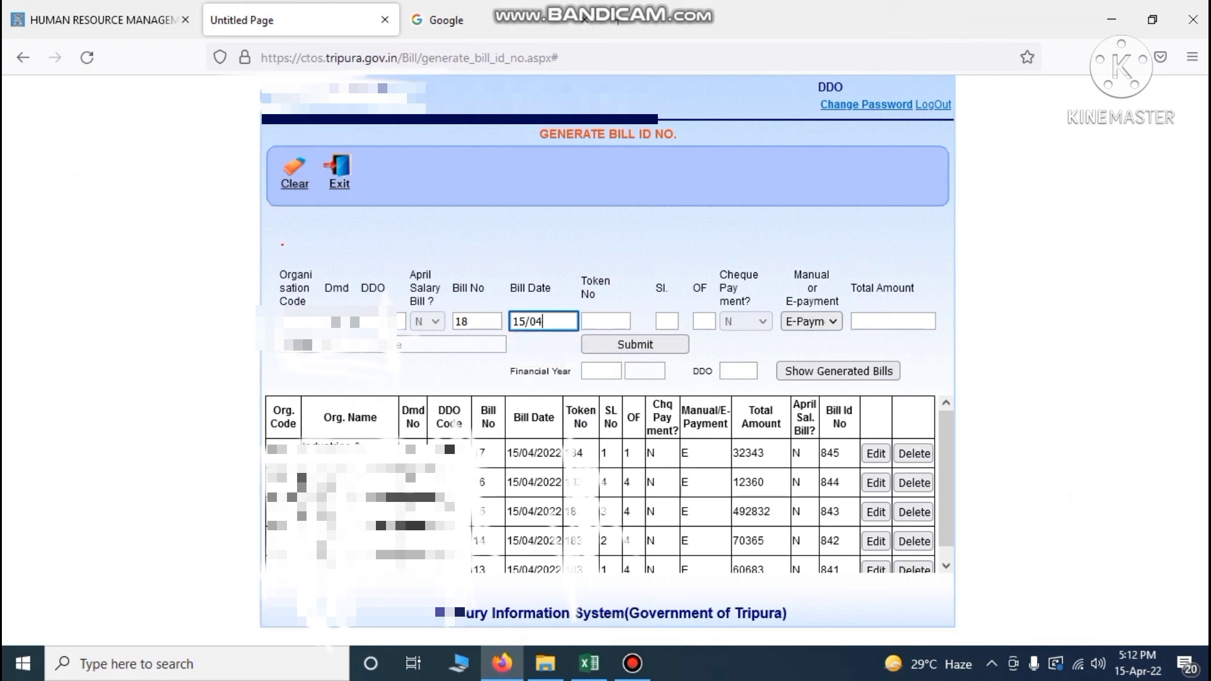
type("/2022")
left_click(2, 358)
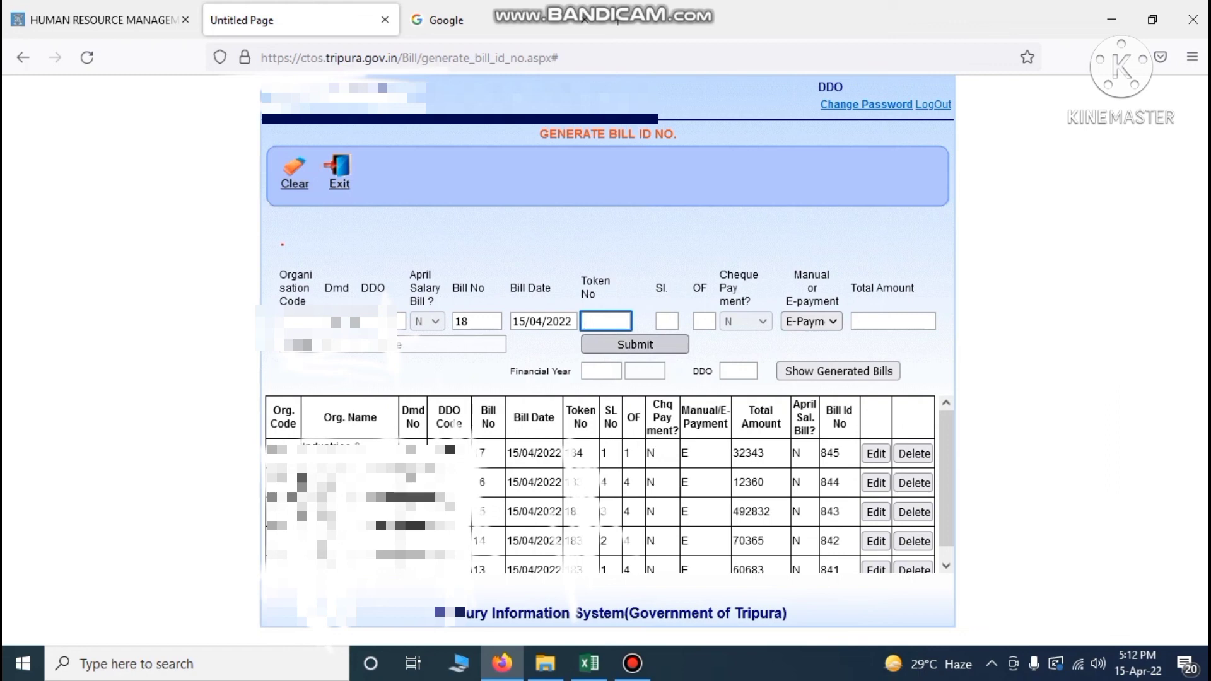
type("18")
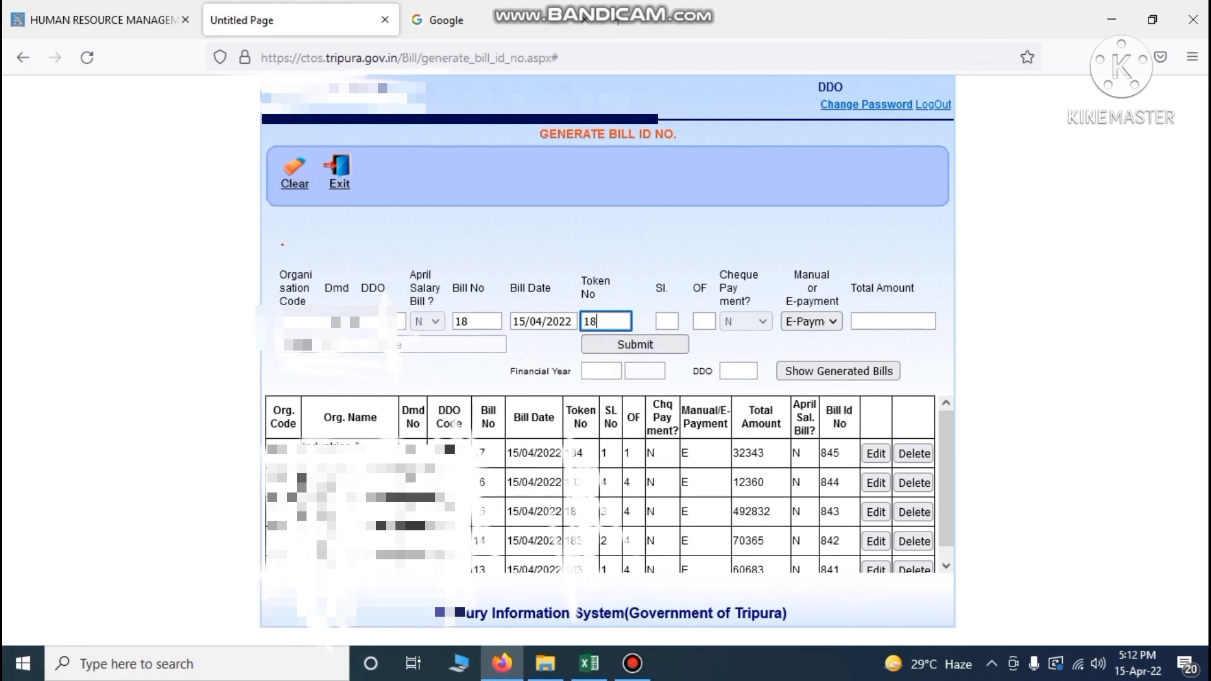
type("3")
key("Tab")
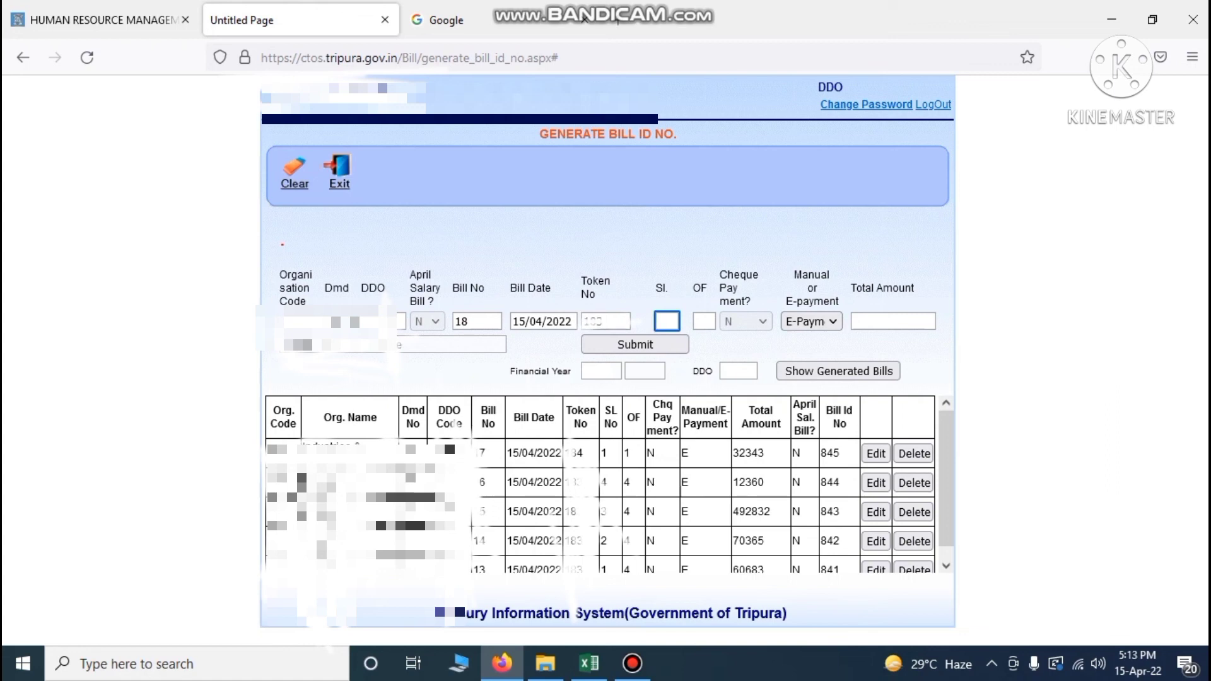
type("1")
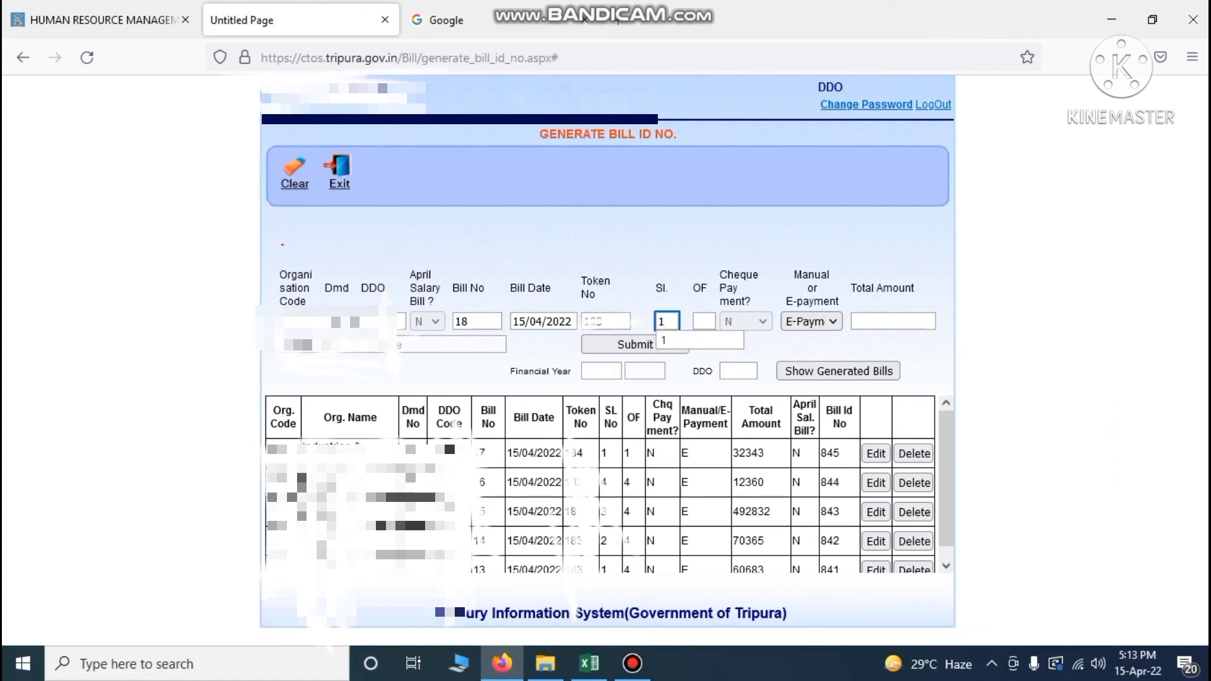
key("Tab")
type("1")
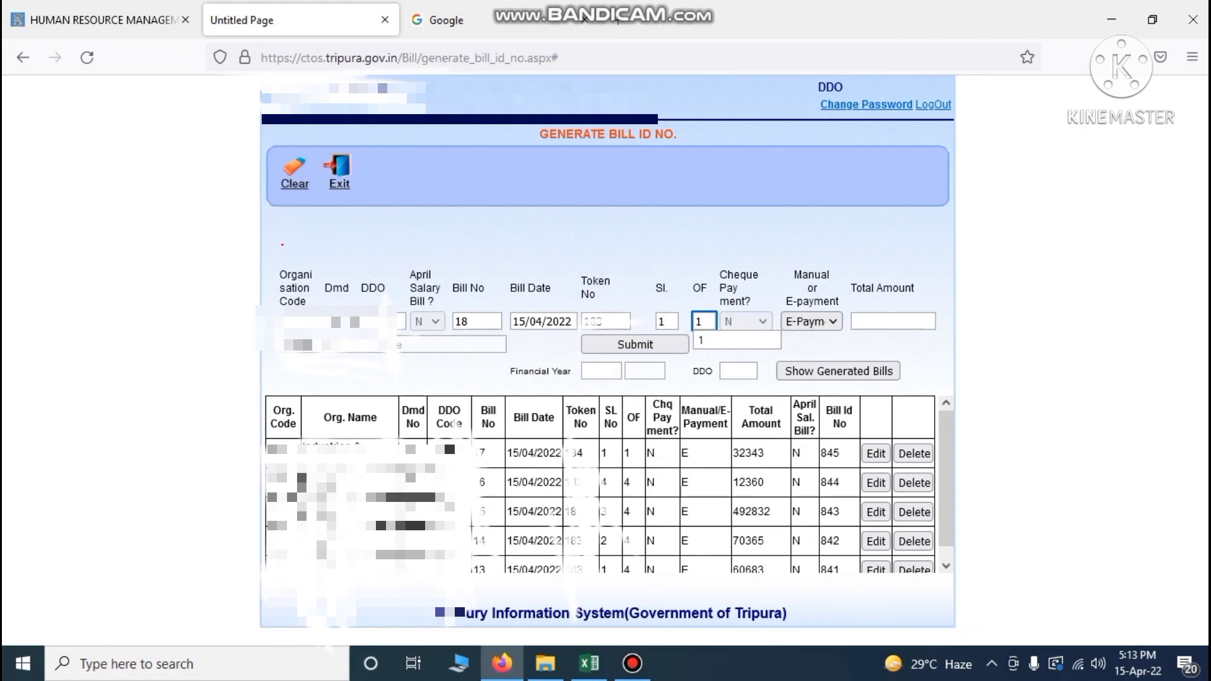
Enter bill 18's total 61177, submit for Bill Id 846, then select register cell D9
left_click(877, 322)
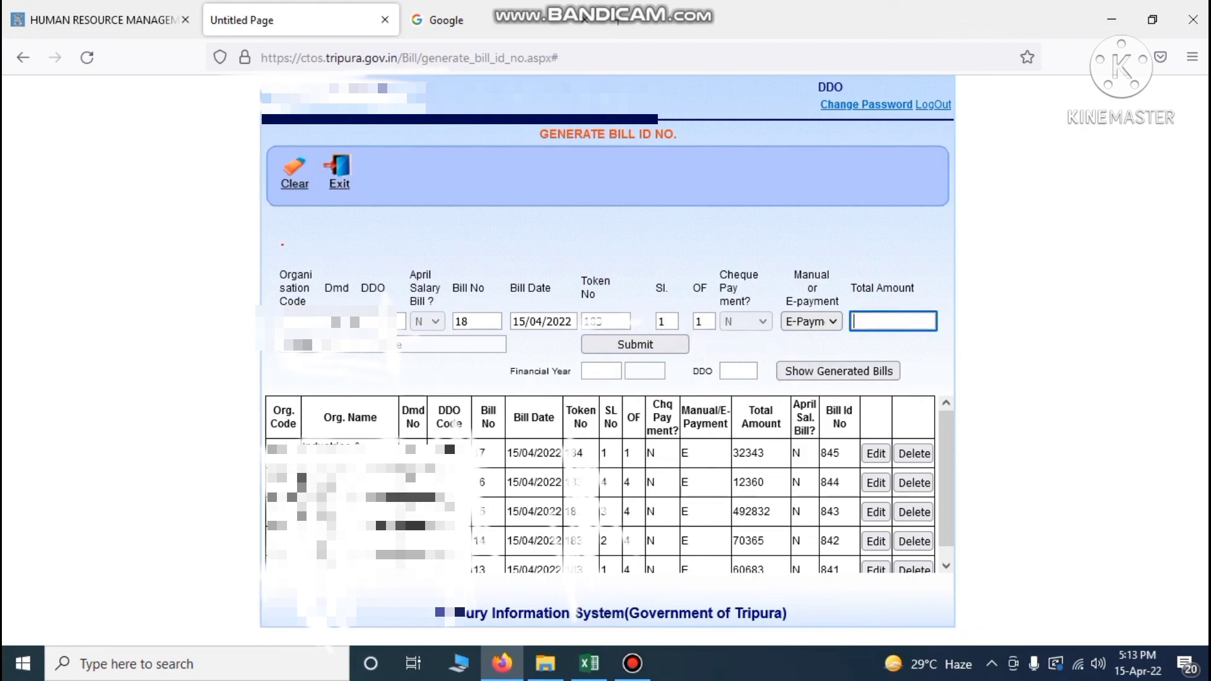
left_click(590, 664)
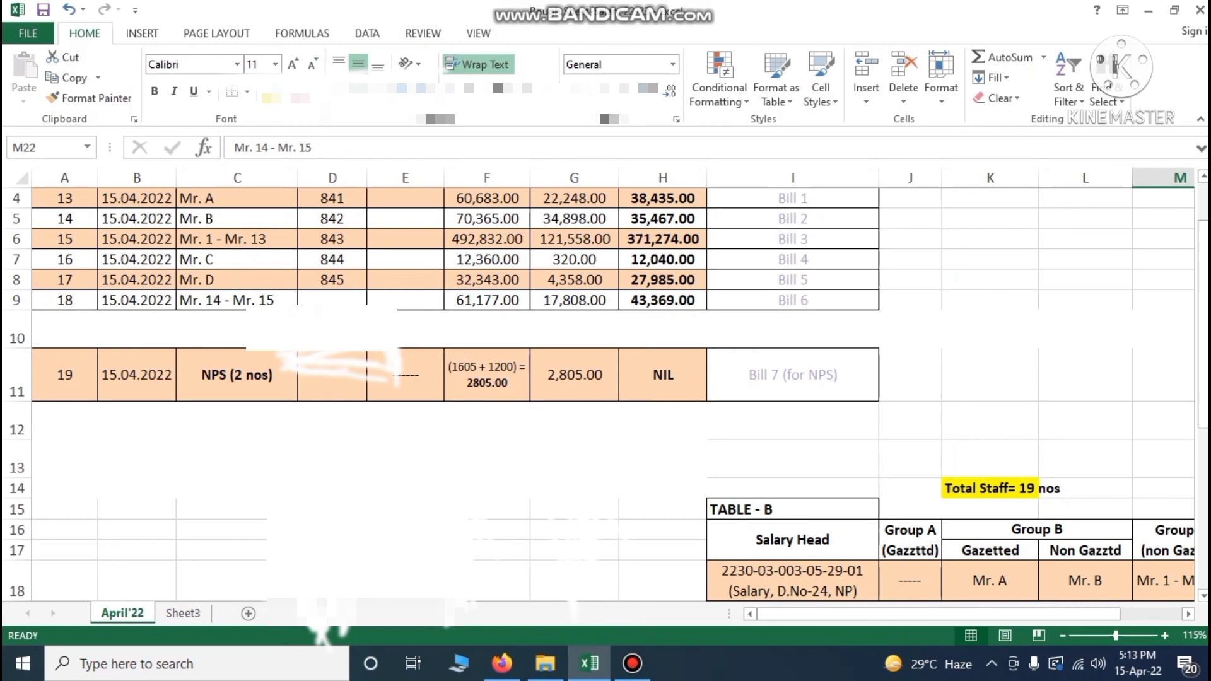
left_click(494, 301)
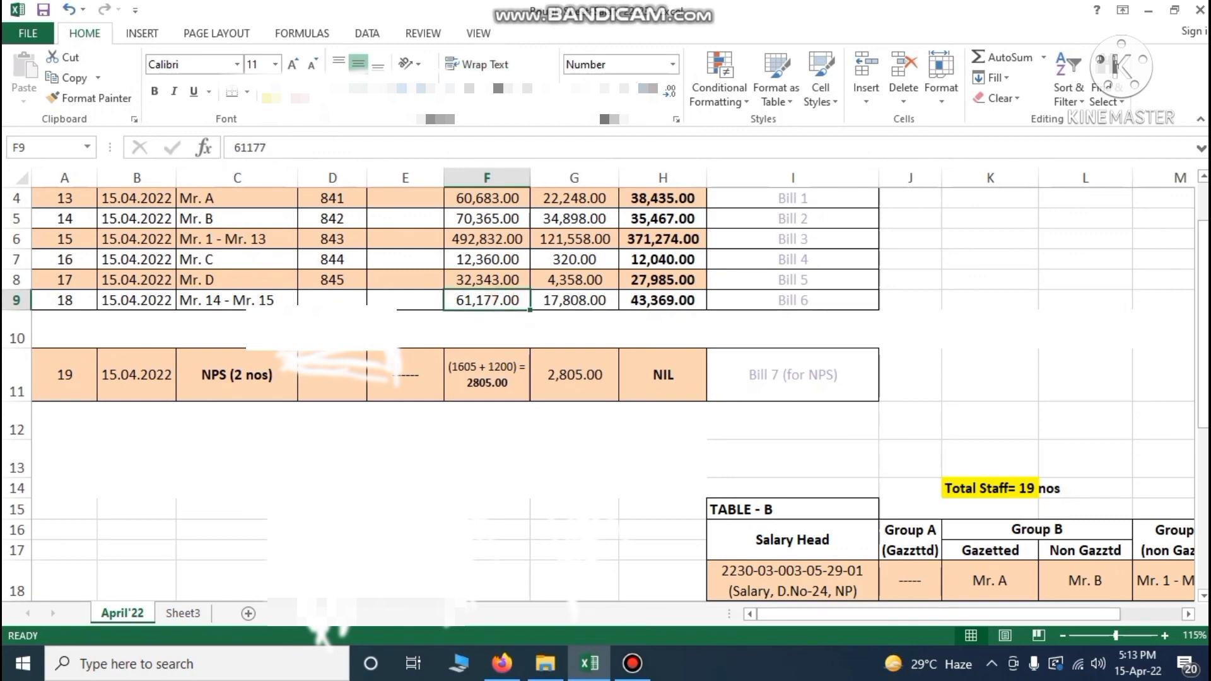
left_click(502, 663)
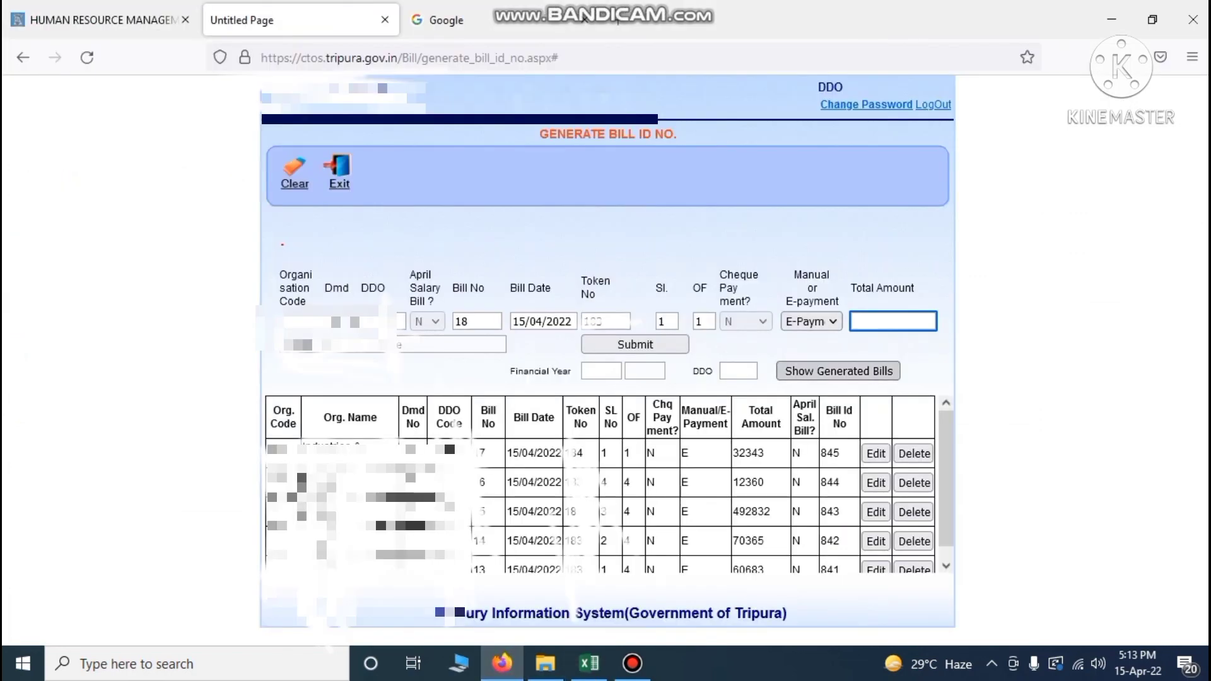
type("61177")
key("Tab")
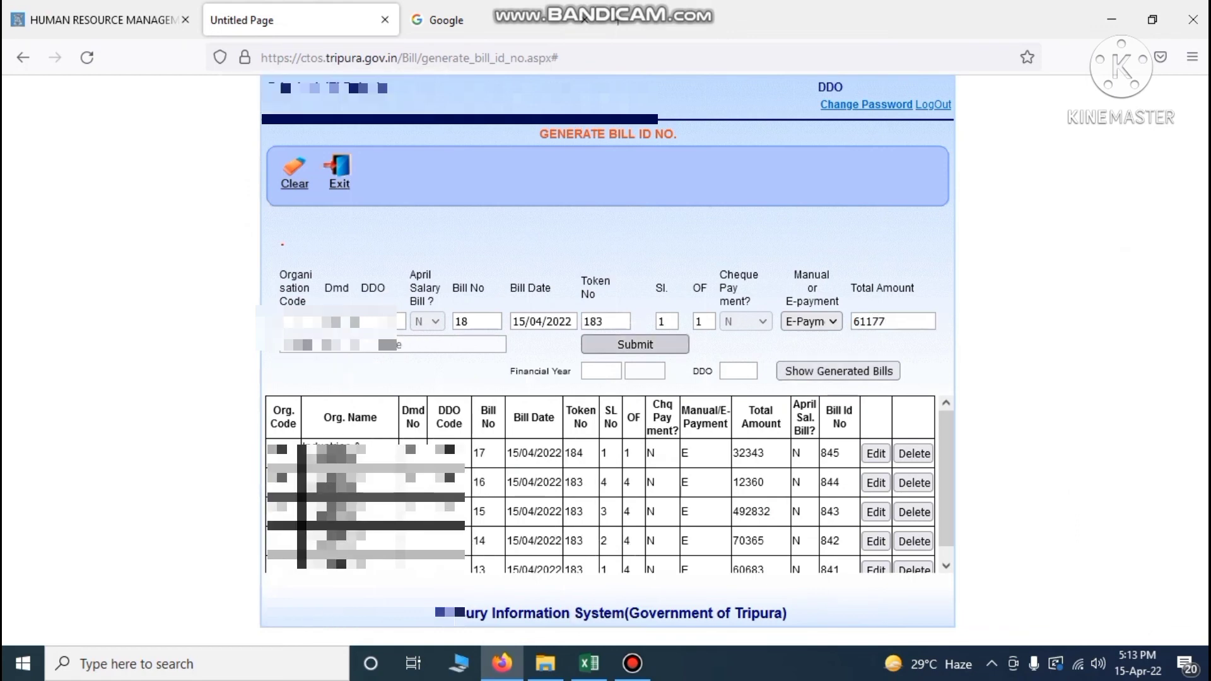
key("Return")
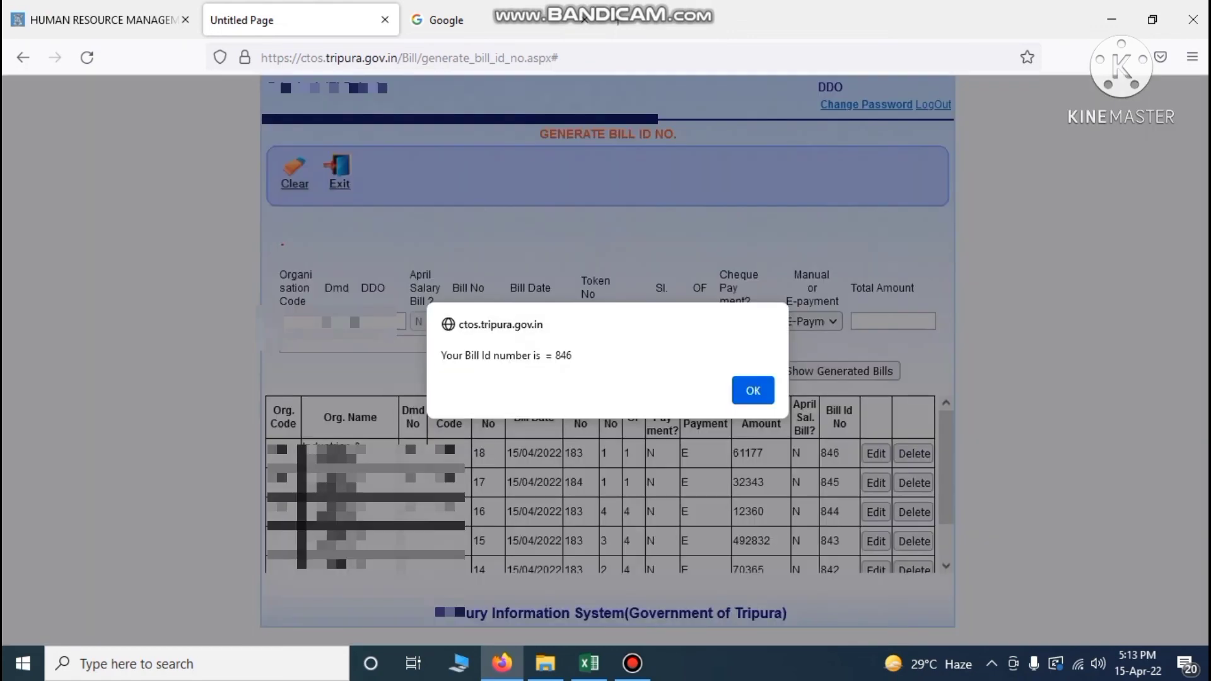
key("Return")
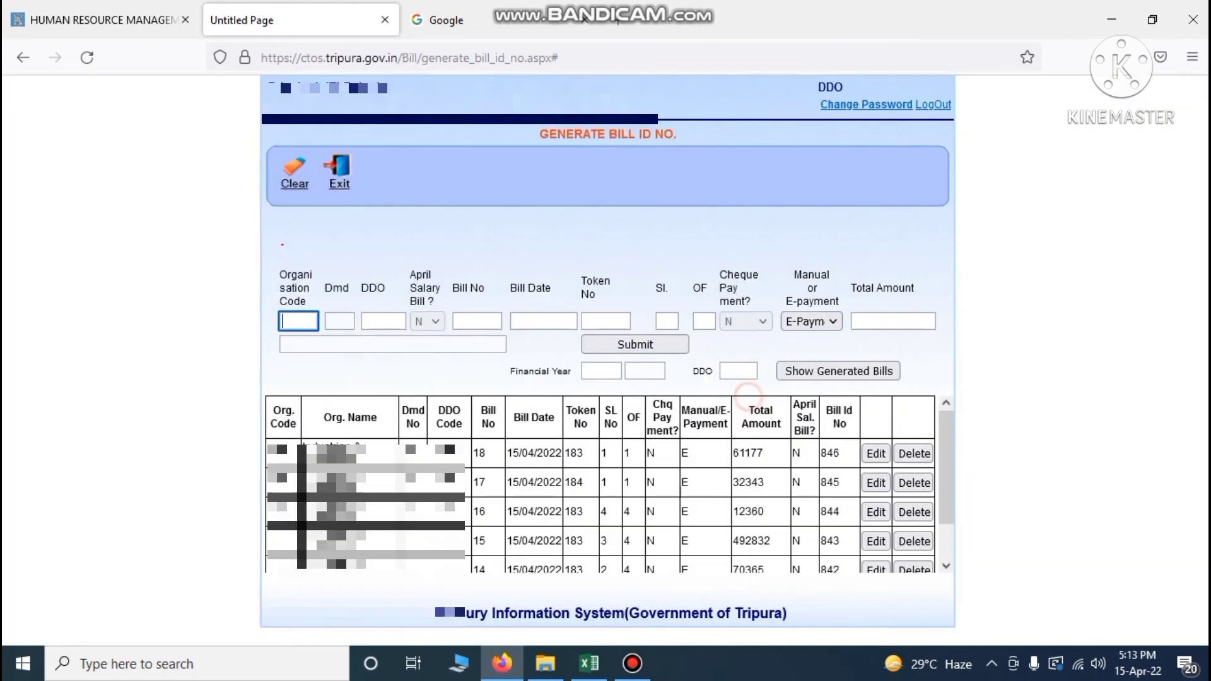
key("alt+Tab")
left_click(336, 305)
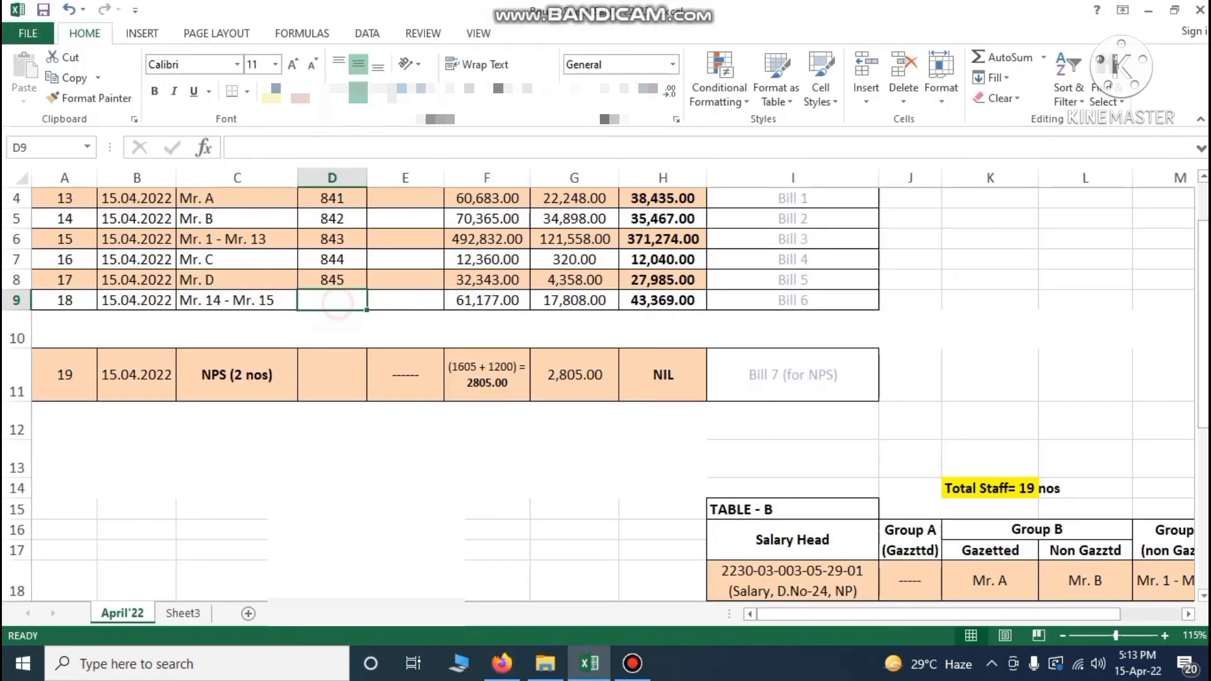
Enter 846 in D9 for bill 18 and select the NPS bill in row 11
type("846")
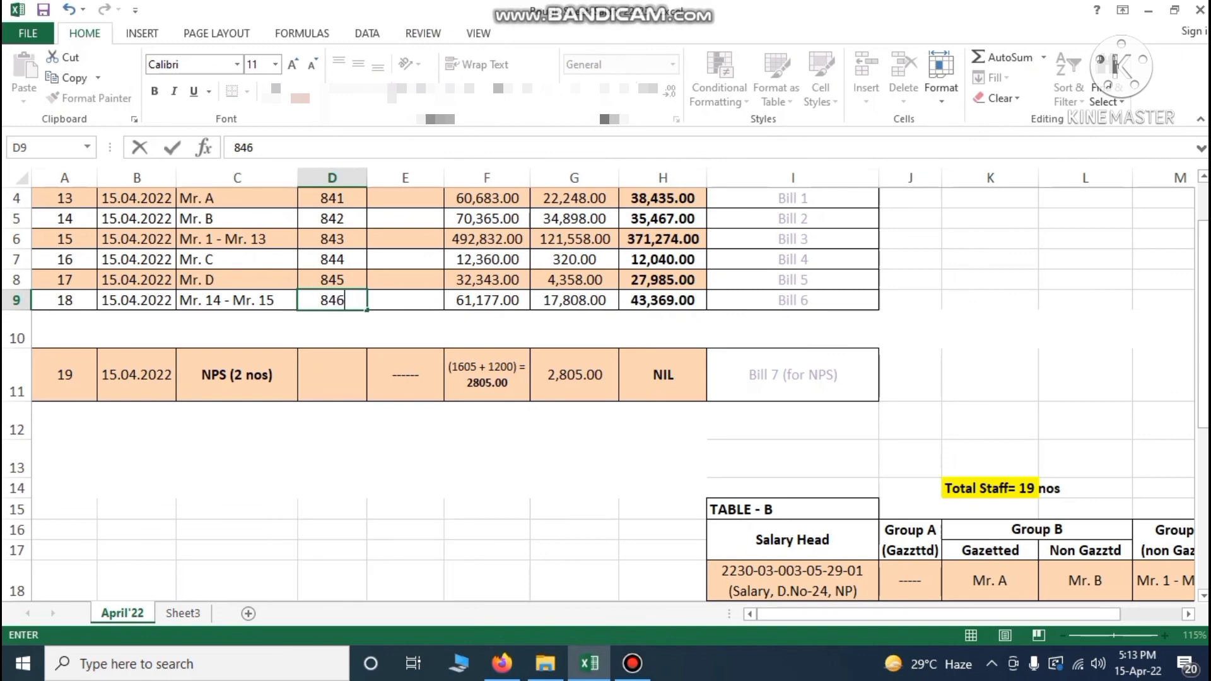
left_click(43, 9)
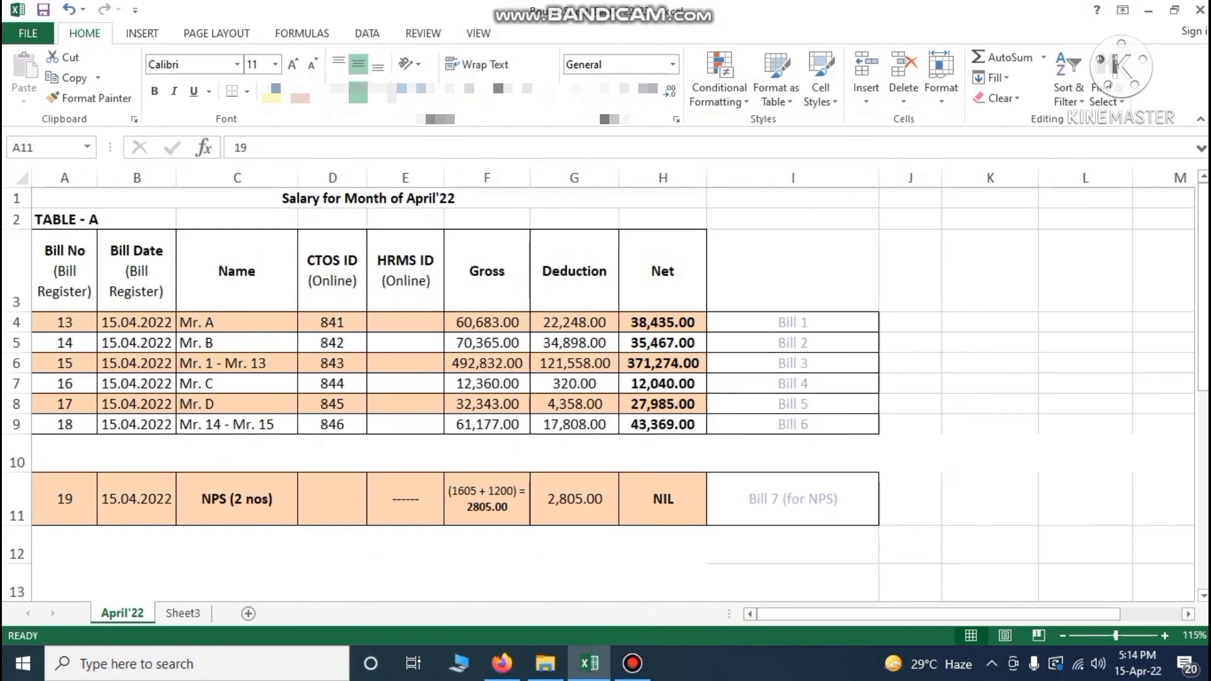
left_click(16, 507)
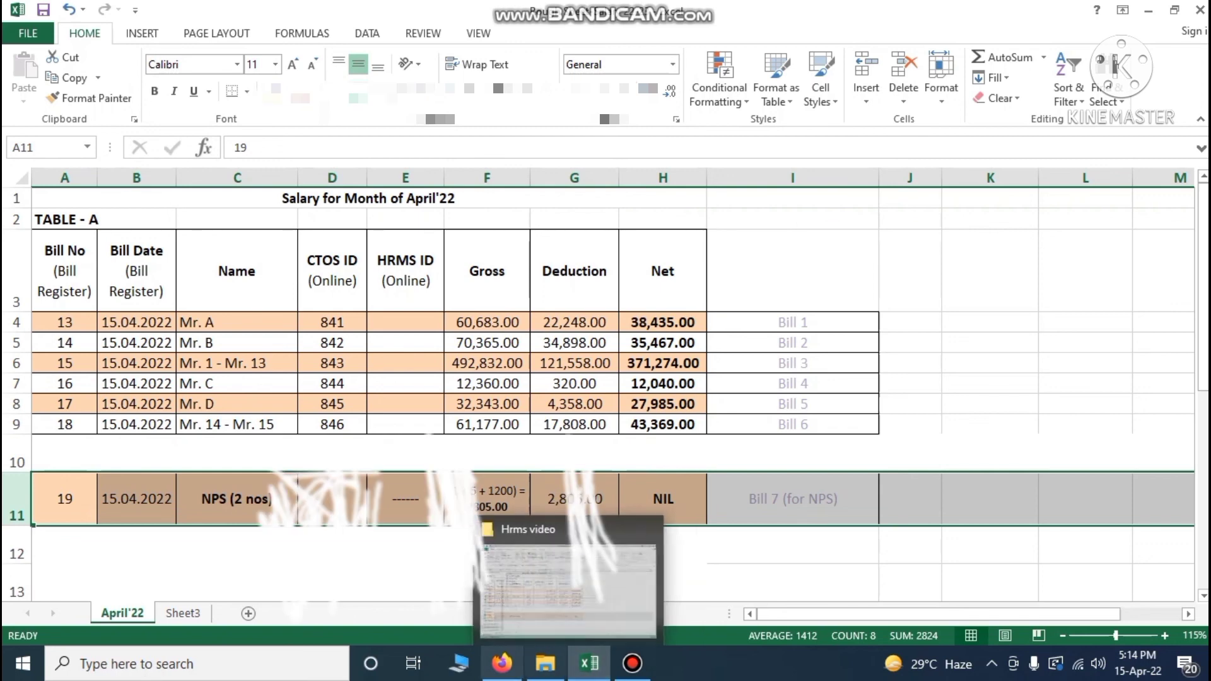
left_click(502, 663)
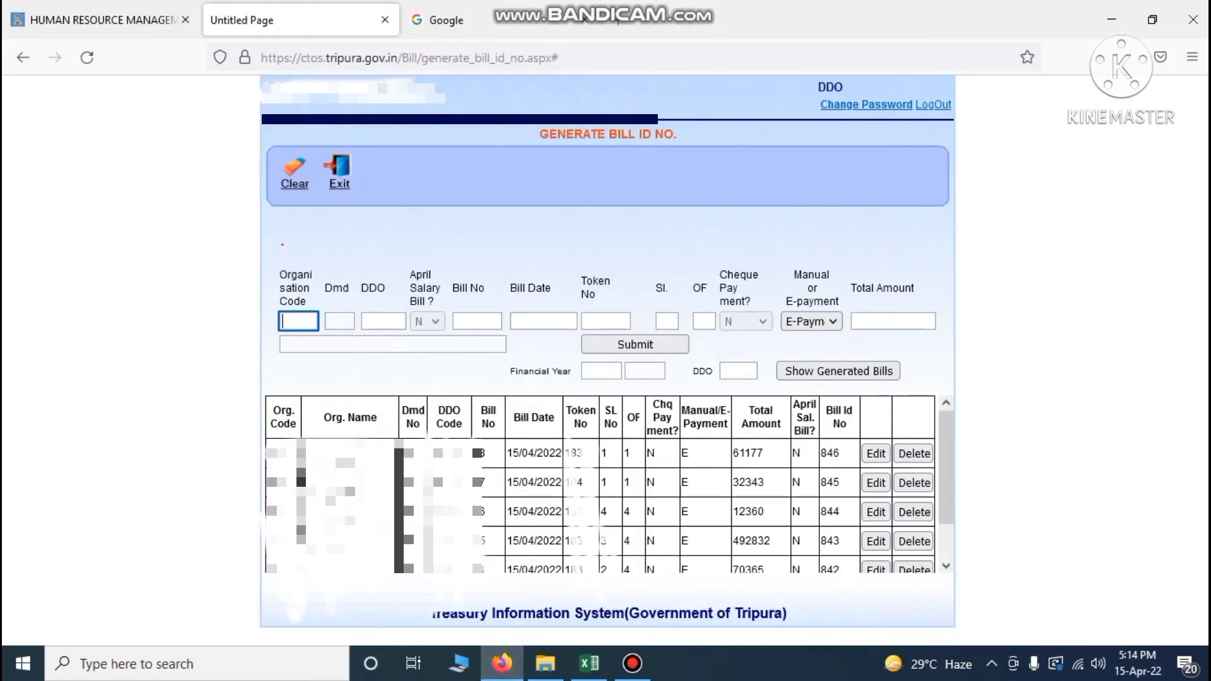
Exit and reopen Bill > Bill Id Generation for a blank form, selecting Organisation Code
left_click(336, 176)
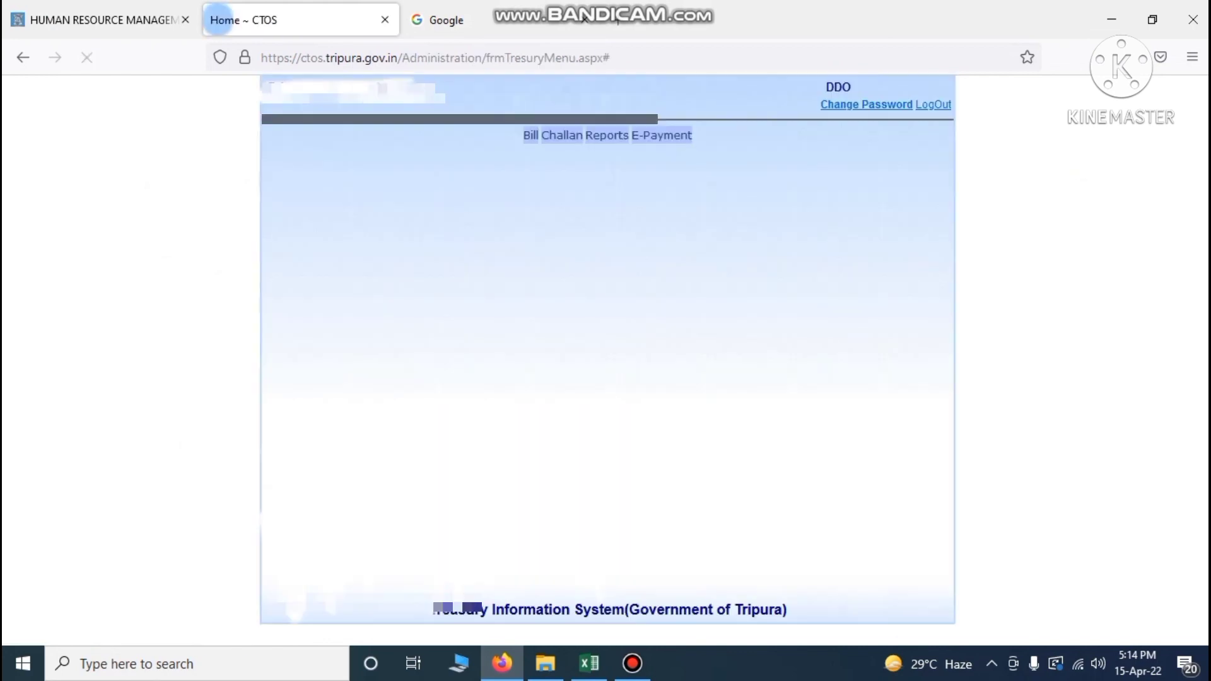
mouse_move(530, 135)
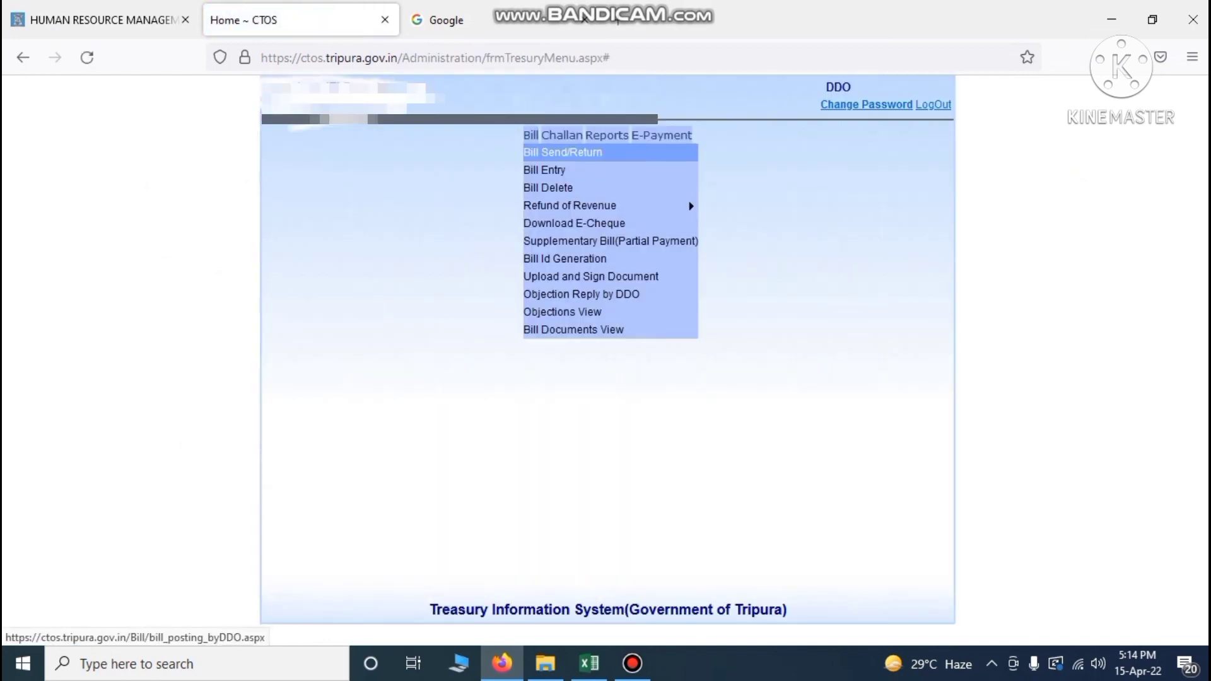
left_click(557, 258)
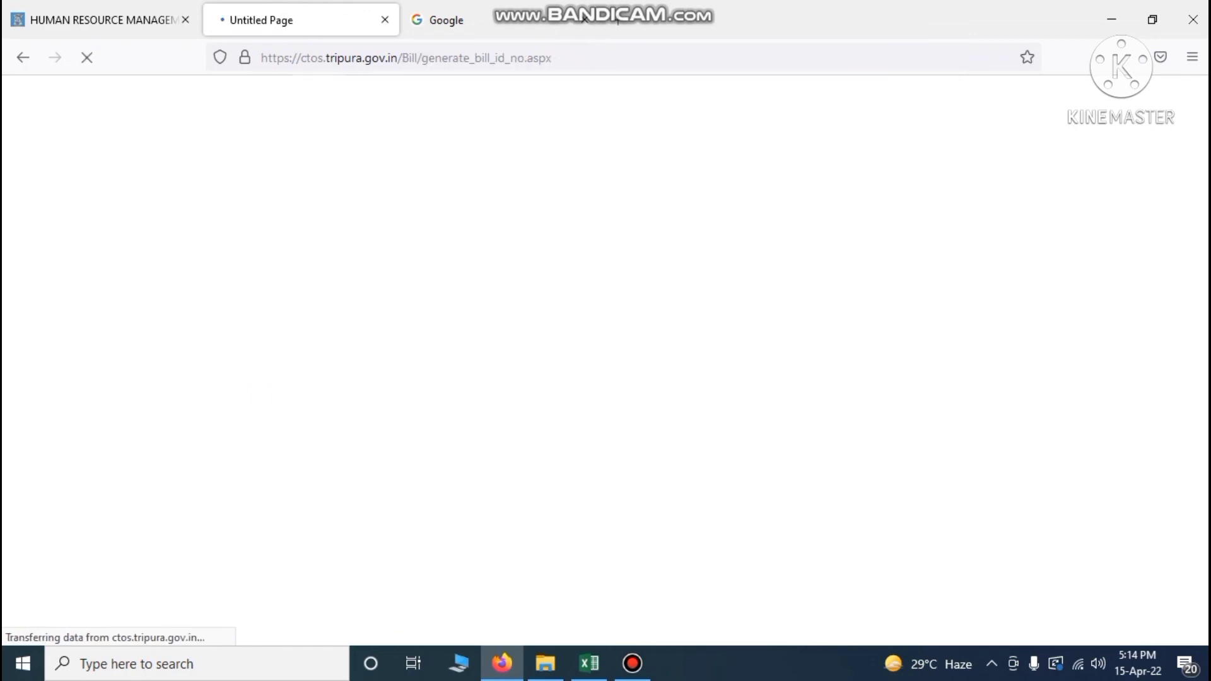
left_click(295, 318)
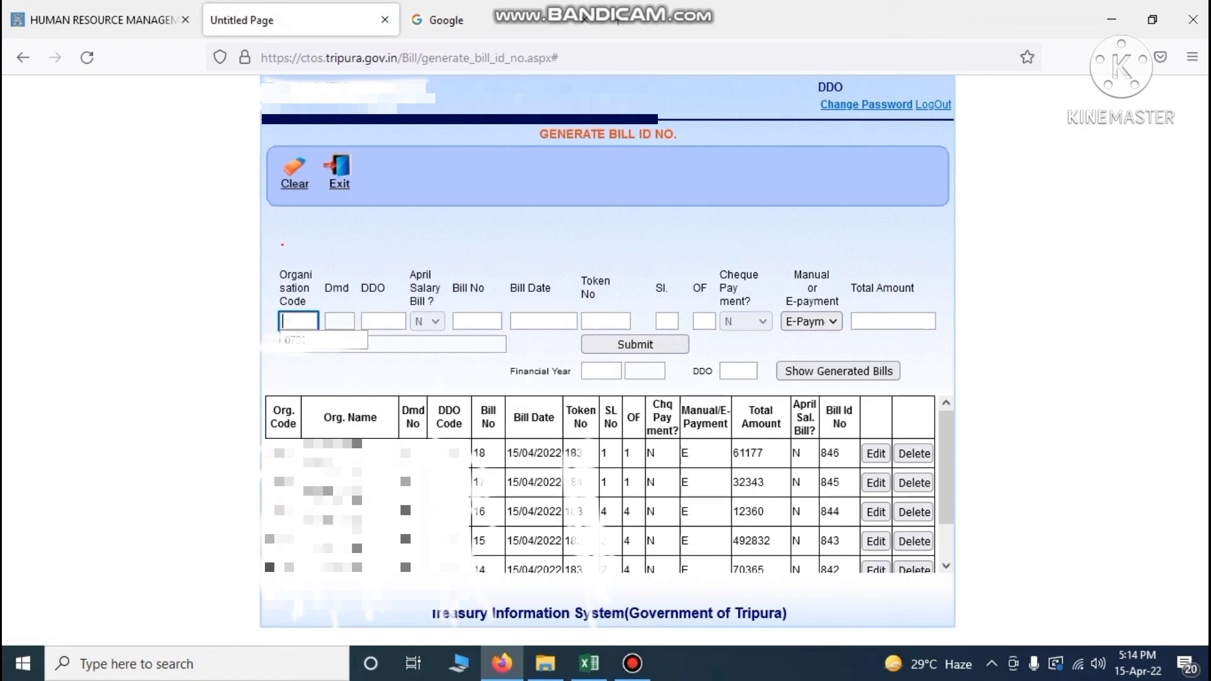
left_click(590, 664)
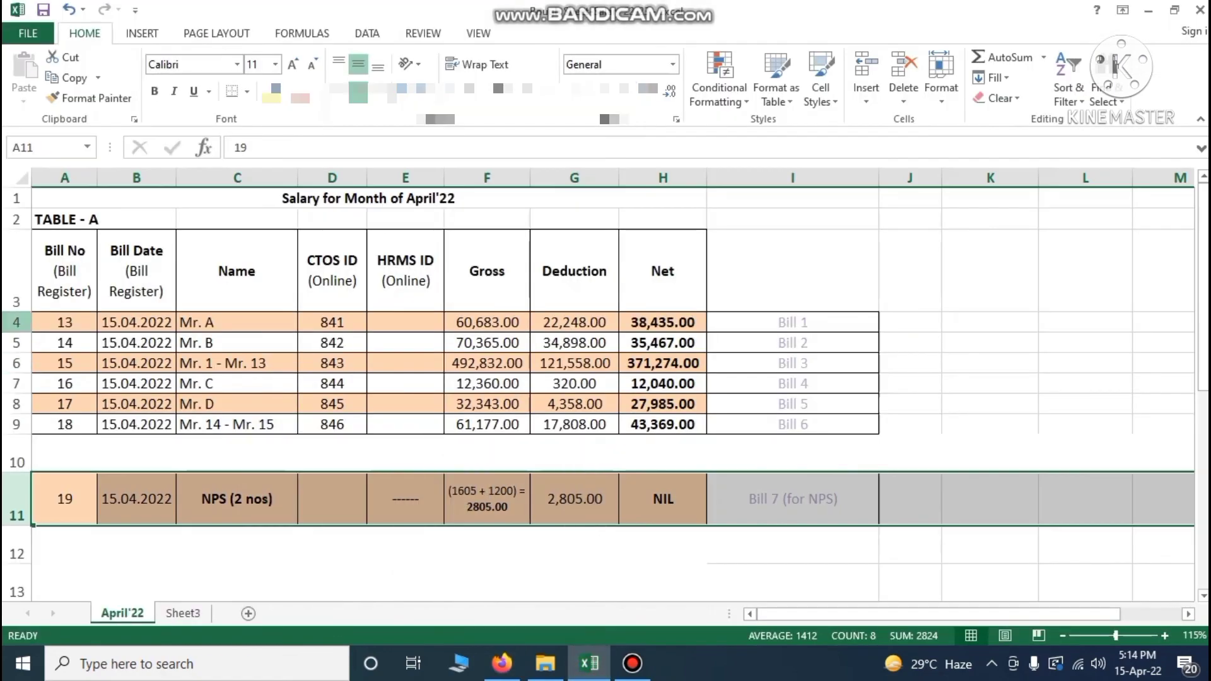
Review salary bill rows 4–9 and the NPS bill in row 11 of the register
left_click(8, 325)
left_click_drag(9, 325, 9, 425)
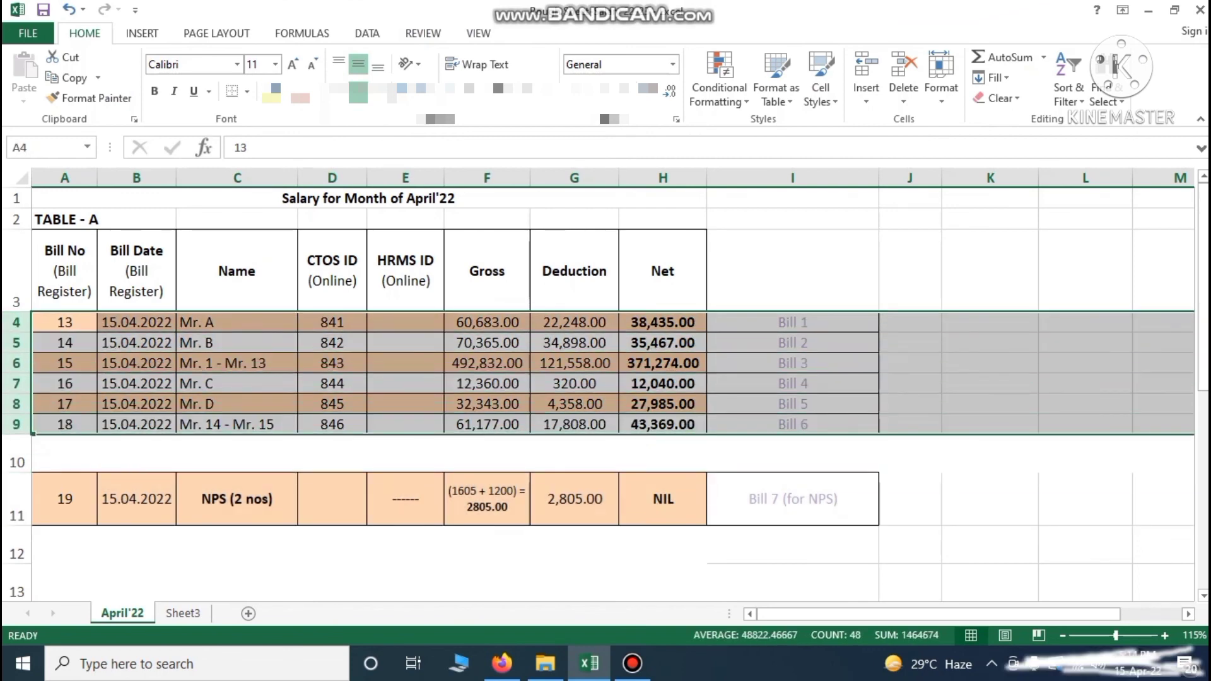
left_click(10, 499)
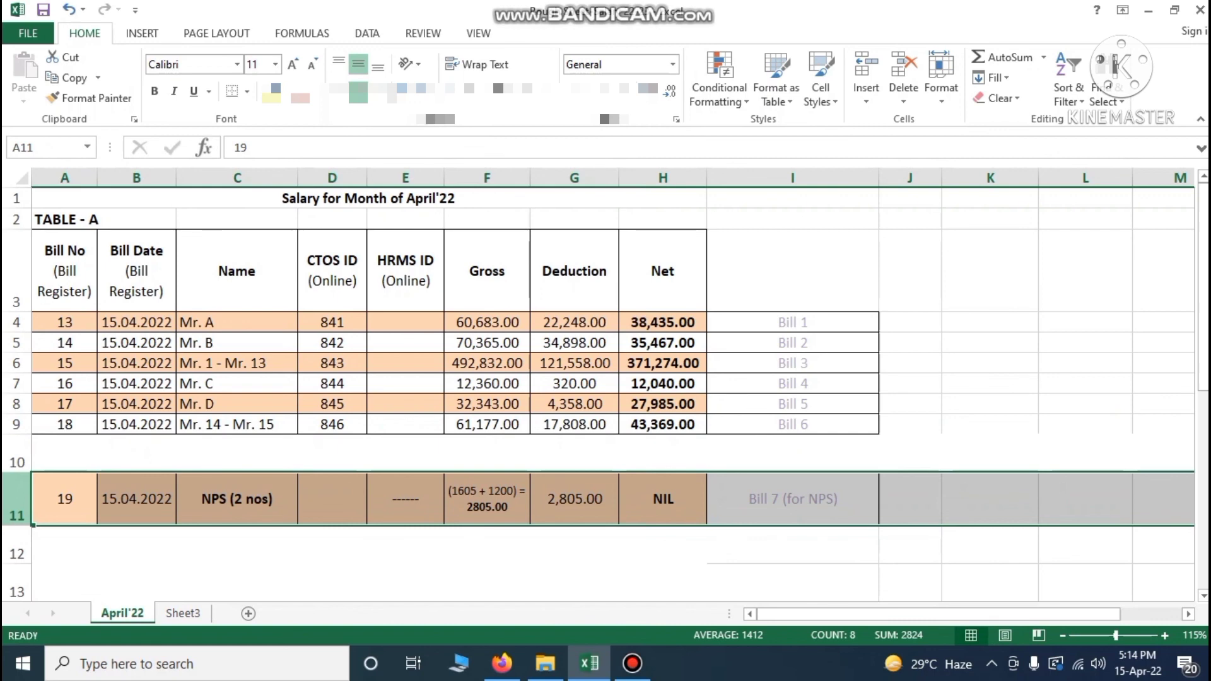
left_click_drag(16, 323, 12, 430)
left_click(17, 500)
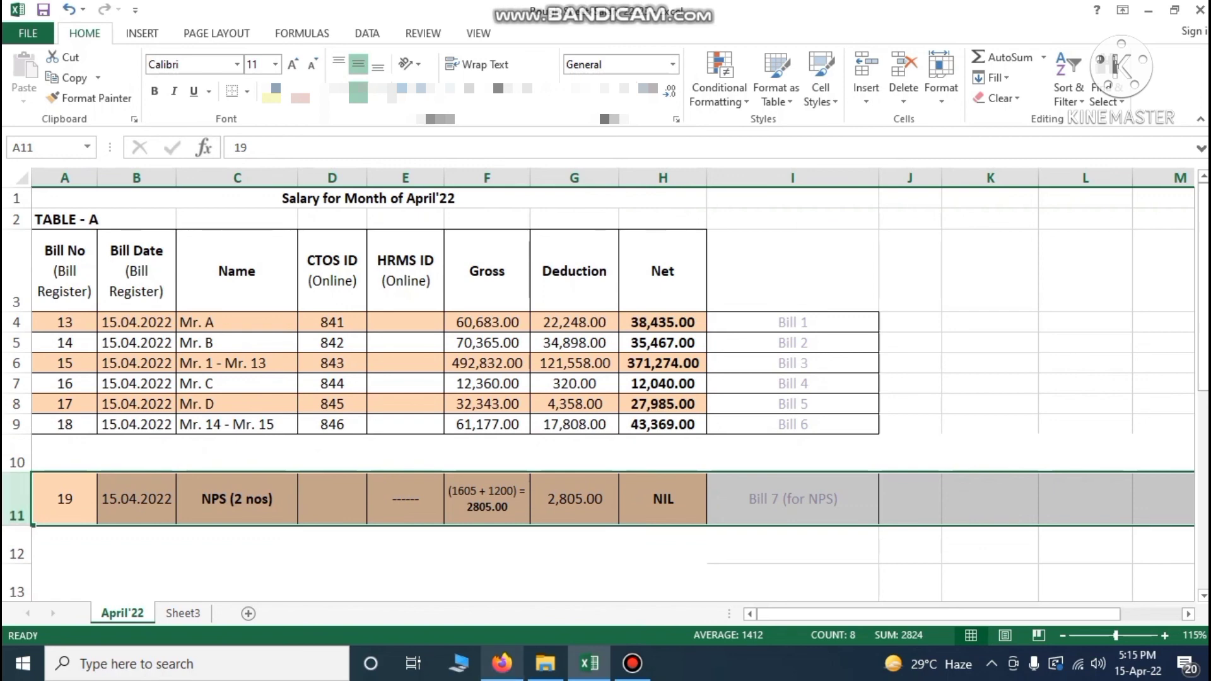
left_click(502, 663)
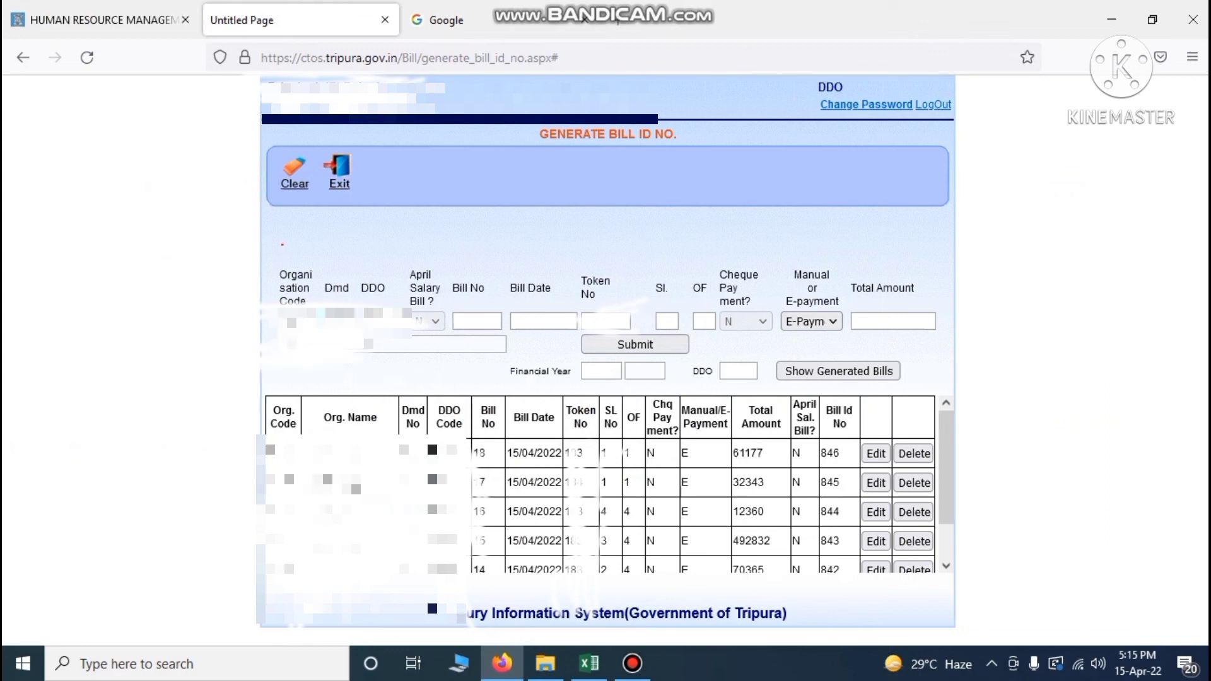
Enter Bill No 19 and bill date 15/04/2022 for the NPS bill
left_click(159, 348)
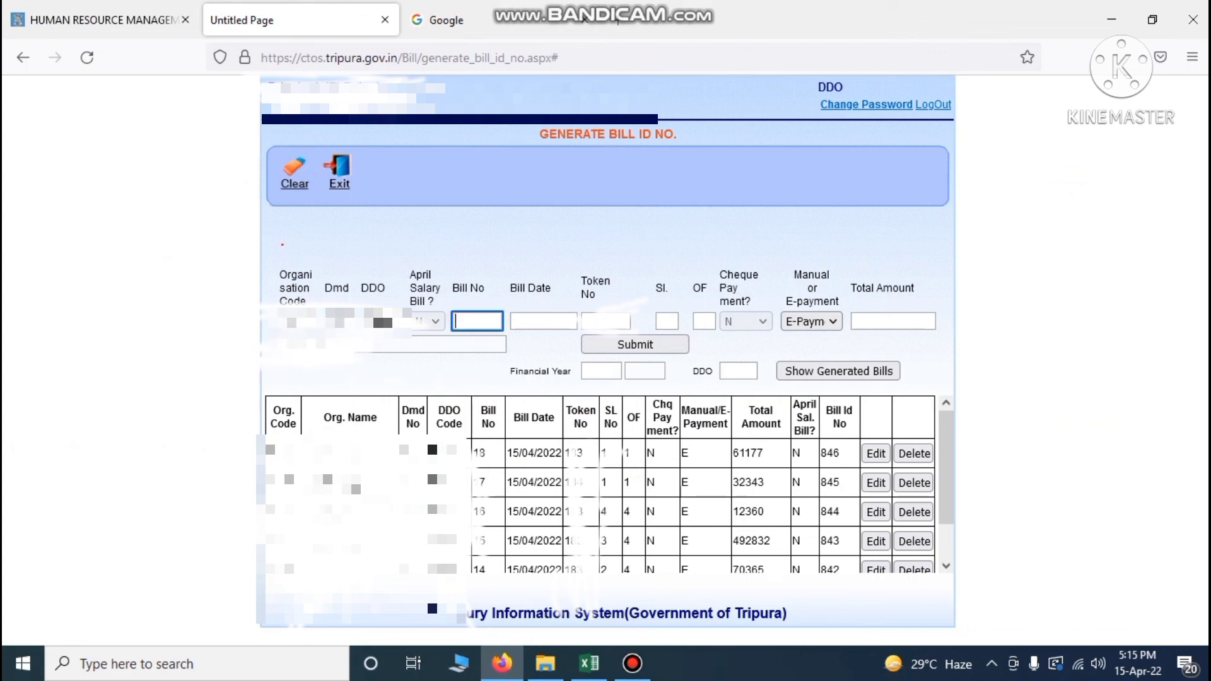
left_click(589, 663)
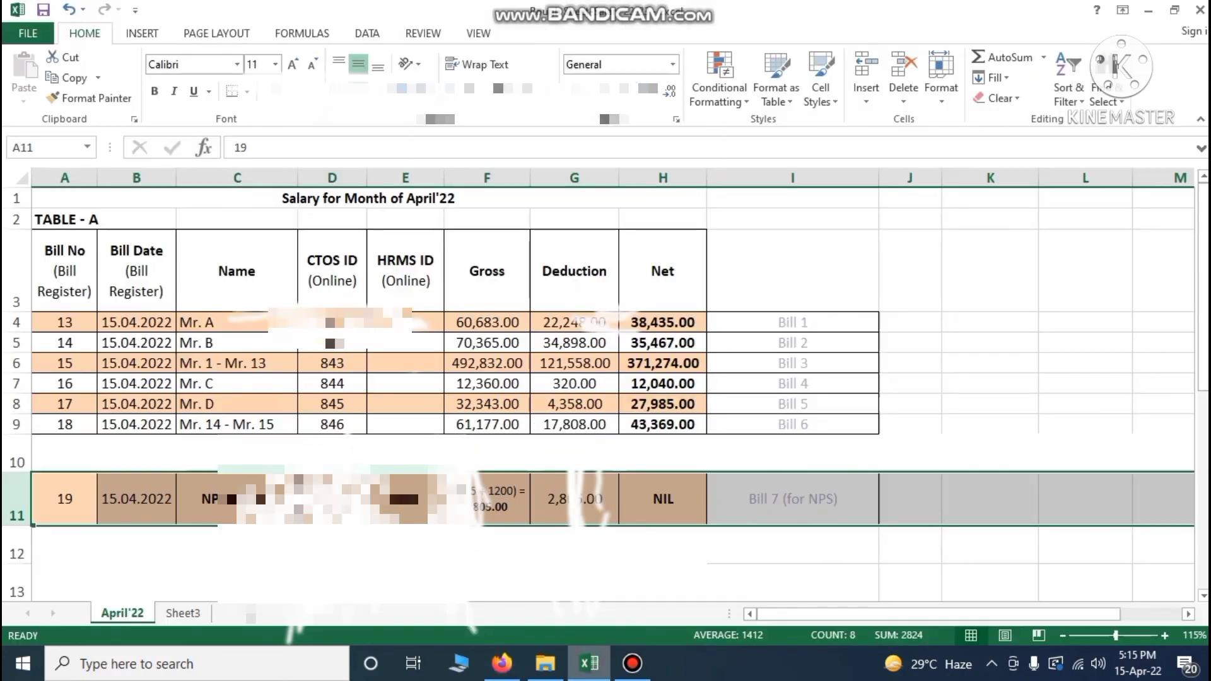
left_click(502, 663)
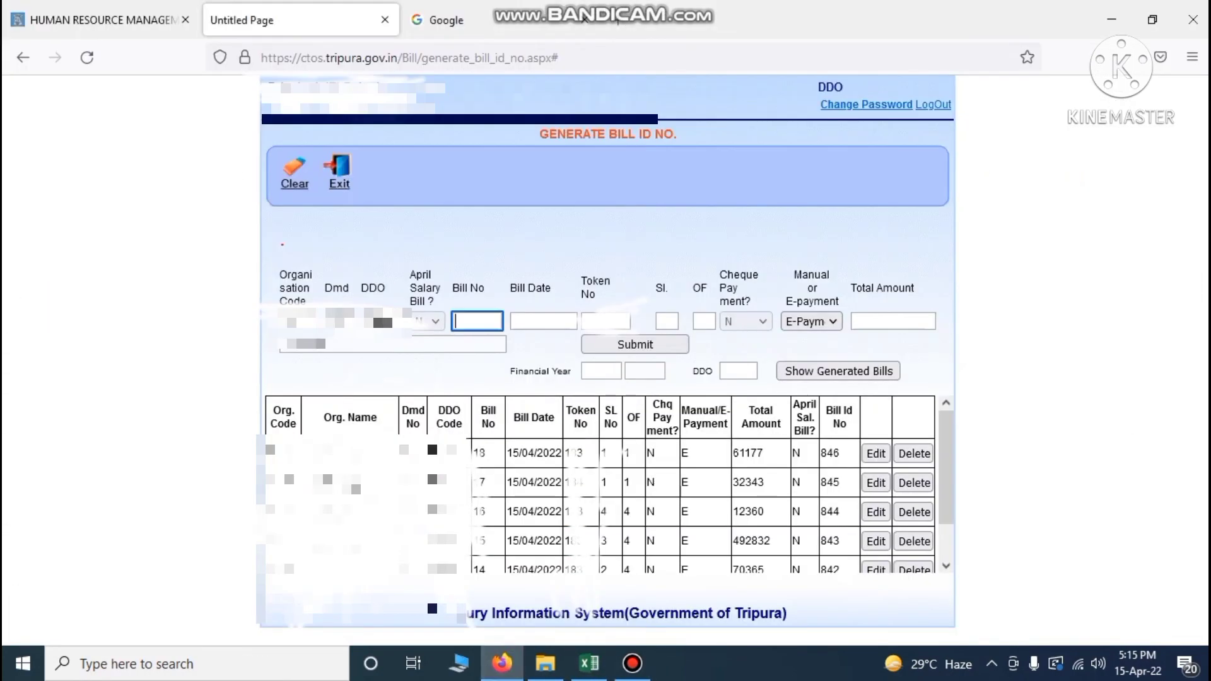
type("19")
left_click(541, 322)
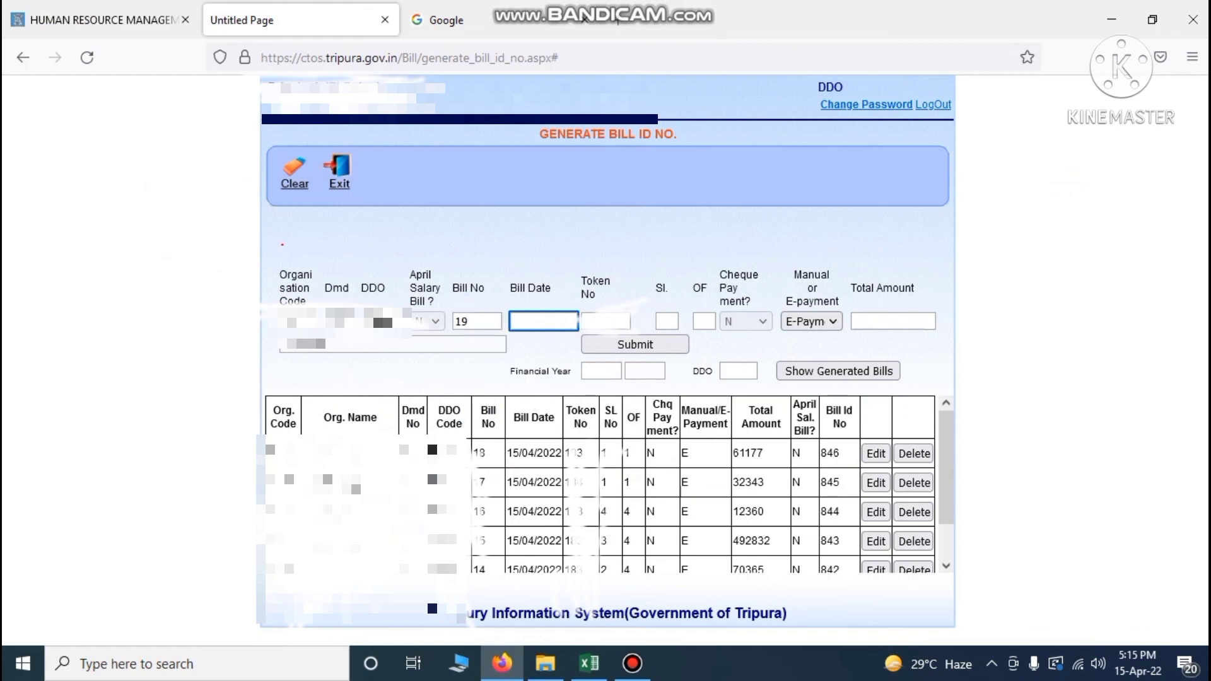
type("15/04/20")
type("22")
Fill the token and serial fields, setting the NPS bill as 1 of 1
key("Tab")
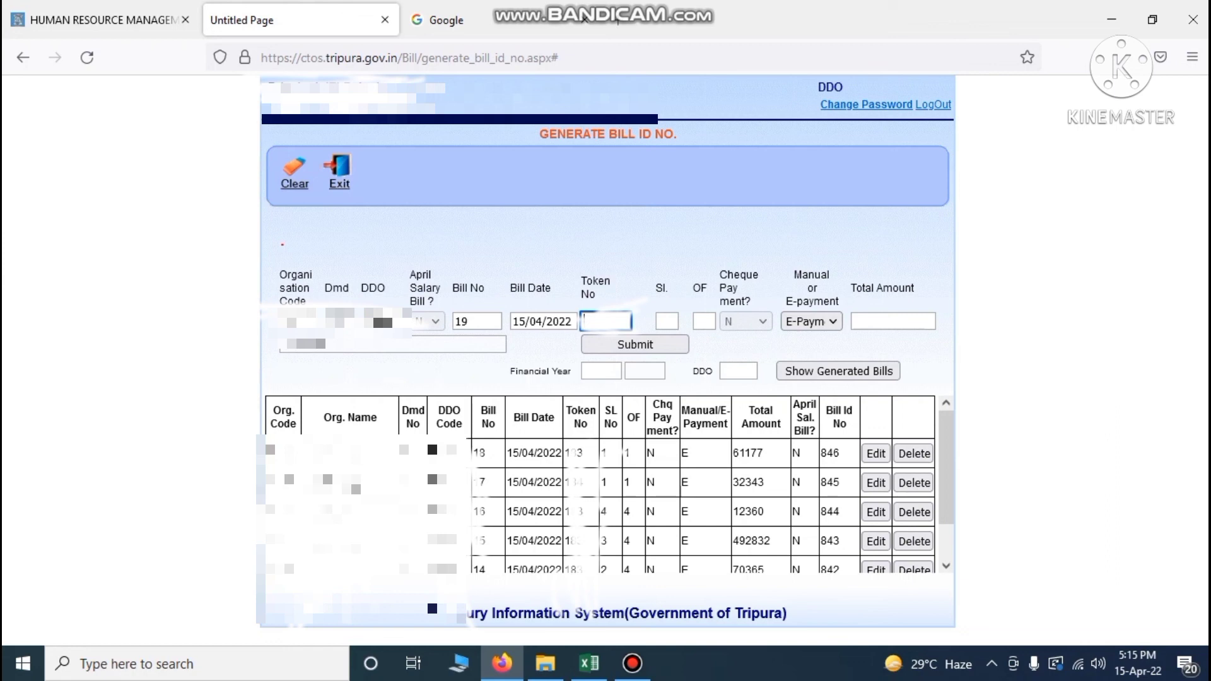
type("184")
key("Tab")
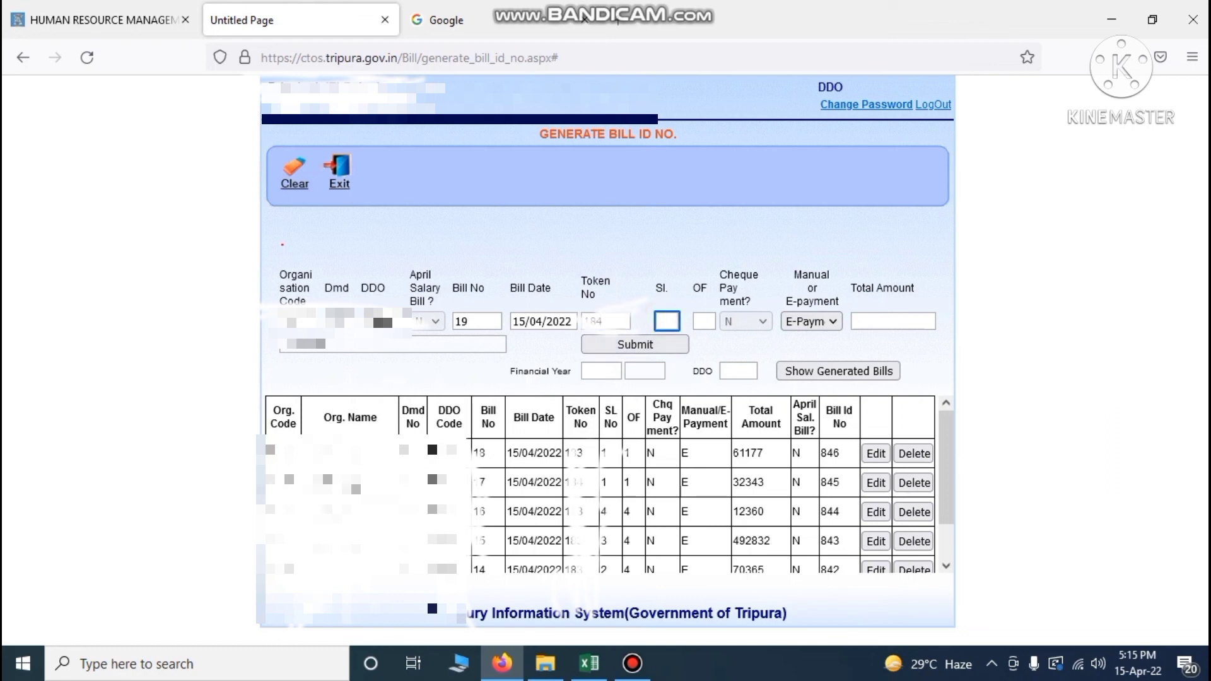
type("1")
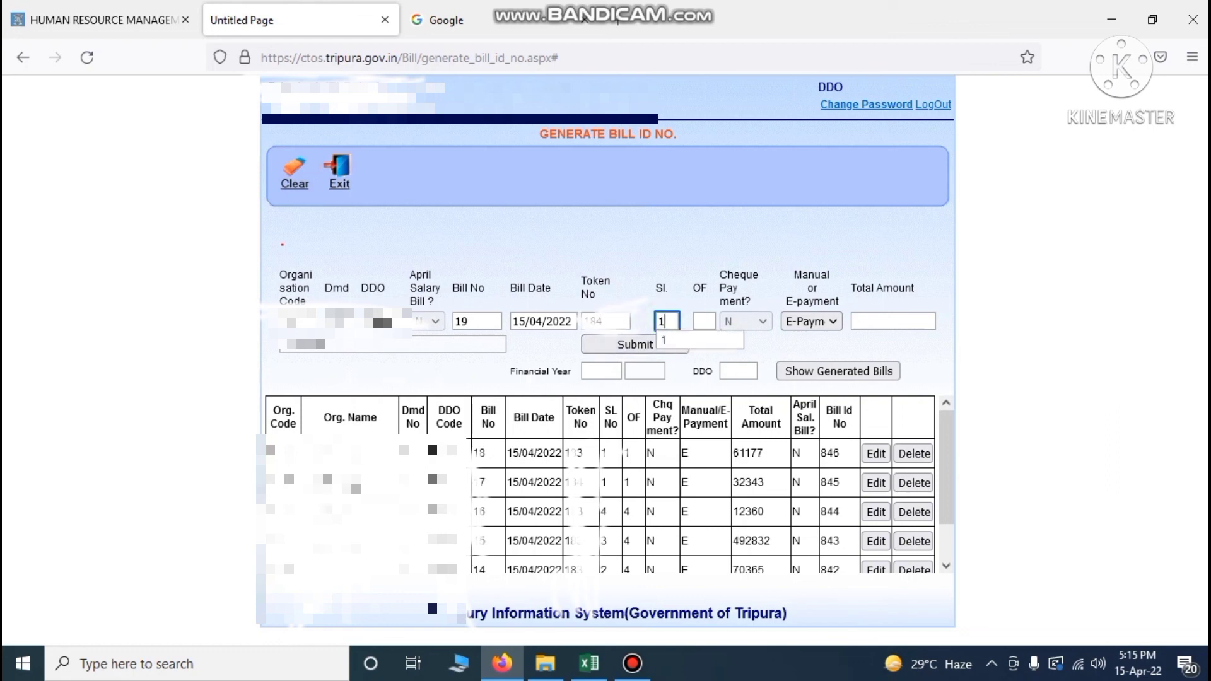
key("Tab")
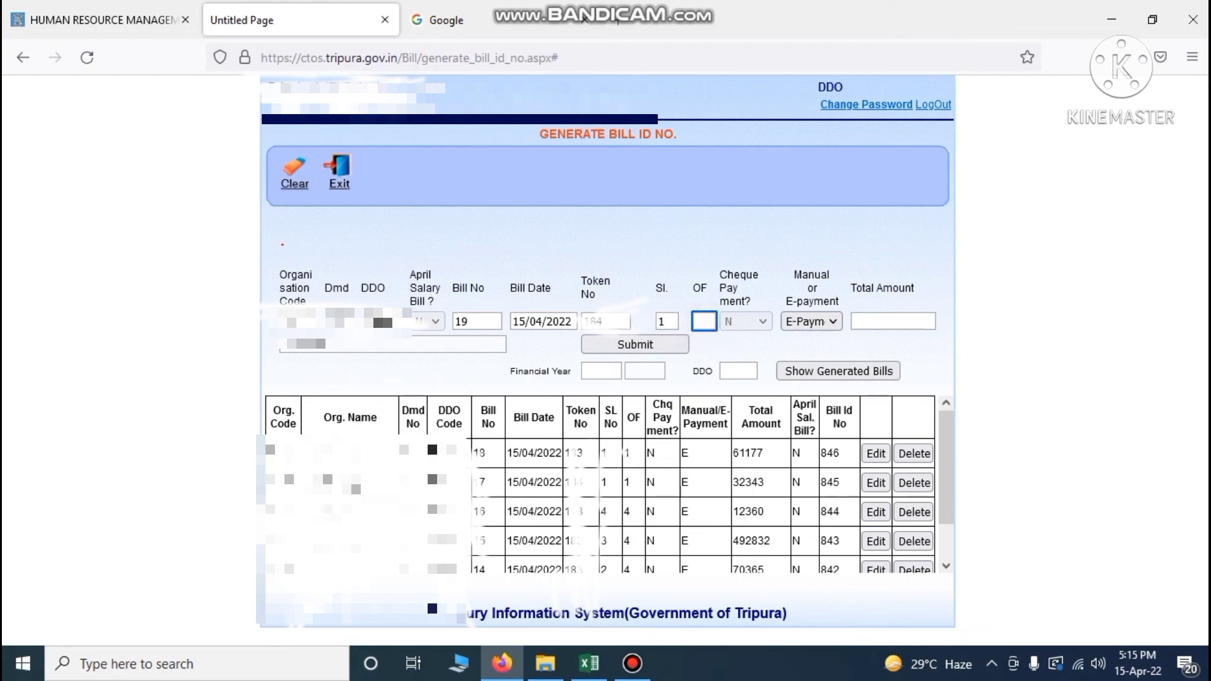
type("1")
key("Tab")
key("Tab")
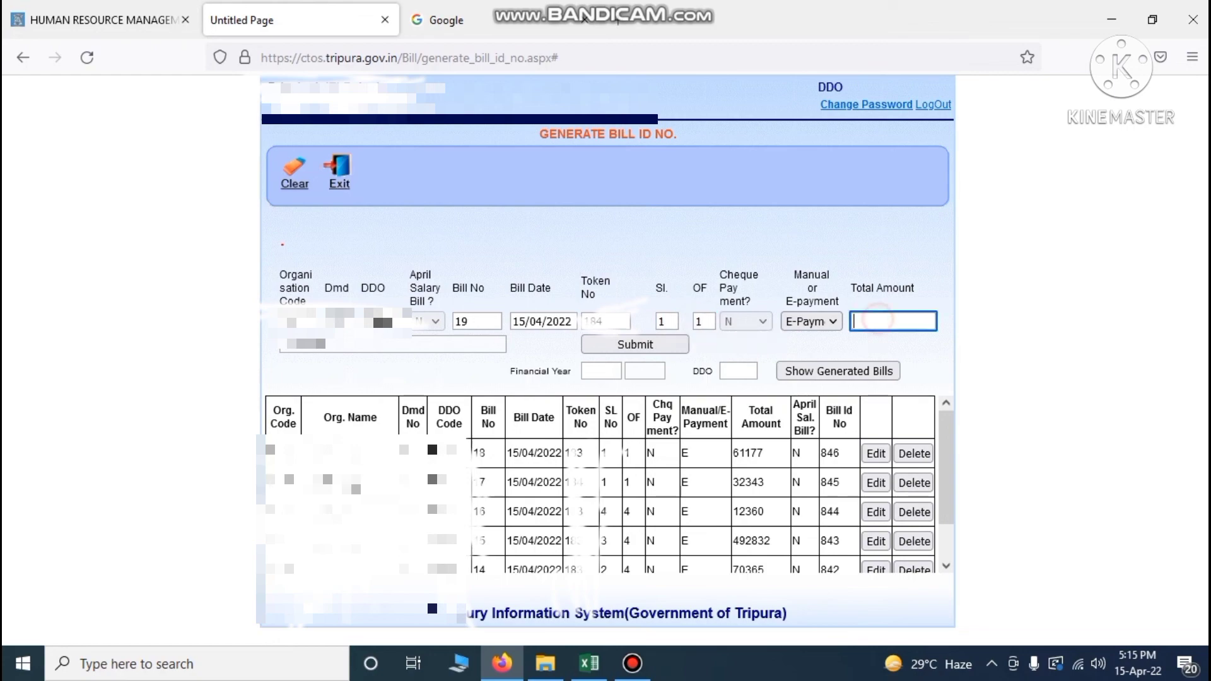
Check the NPS gross of 2805 in the register, enter total 2805 and submit
left_click(589, 663)
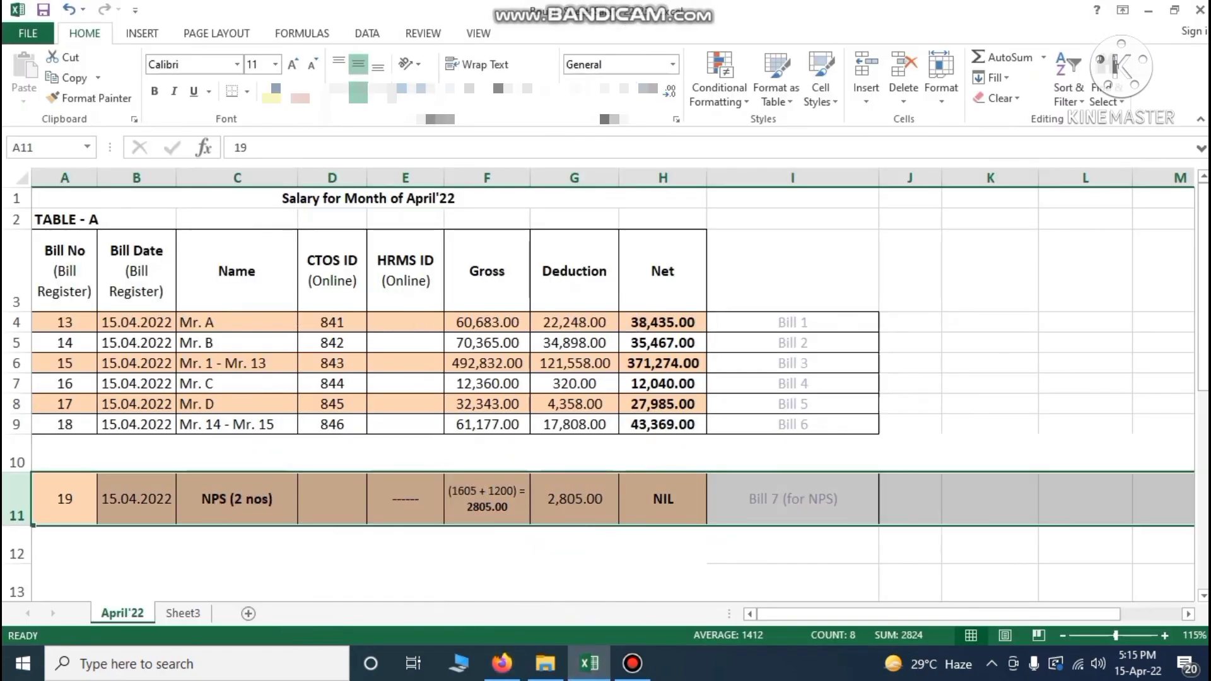
left_click(500, 510)
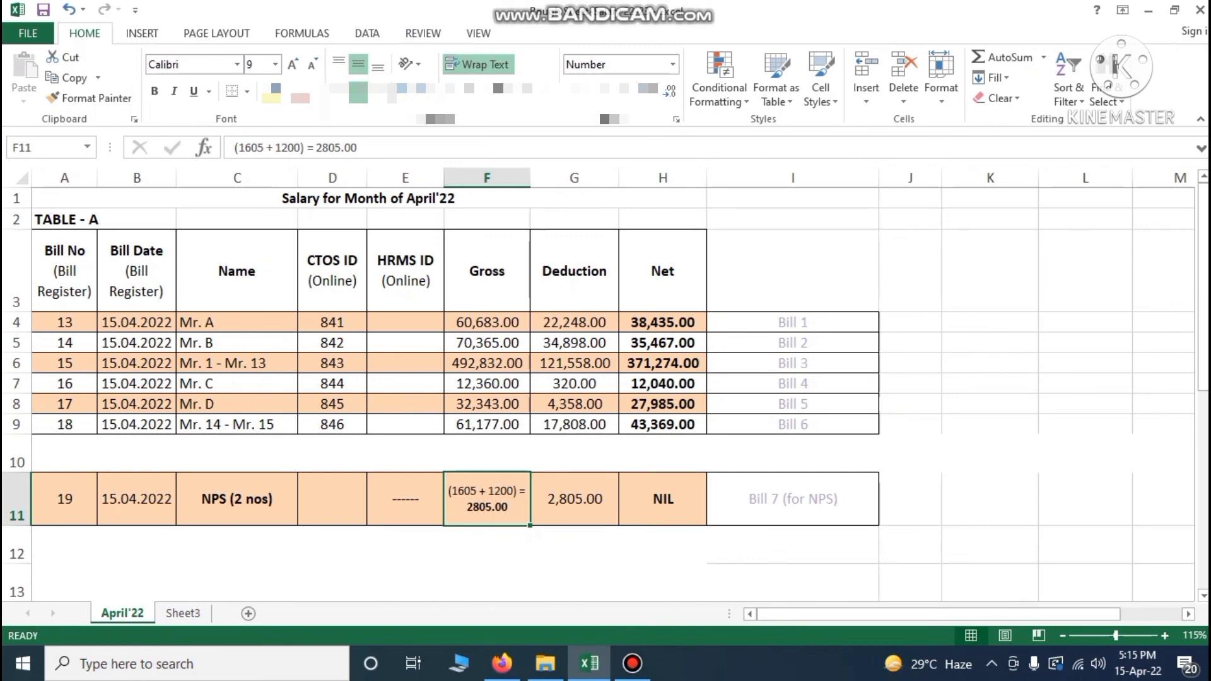
key("alt+Tab")
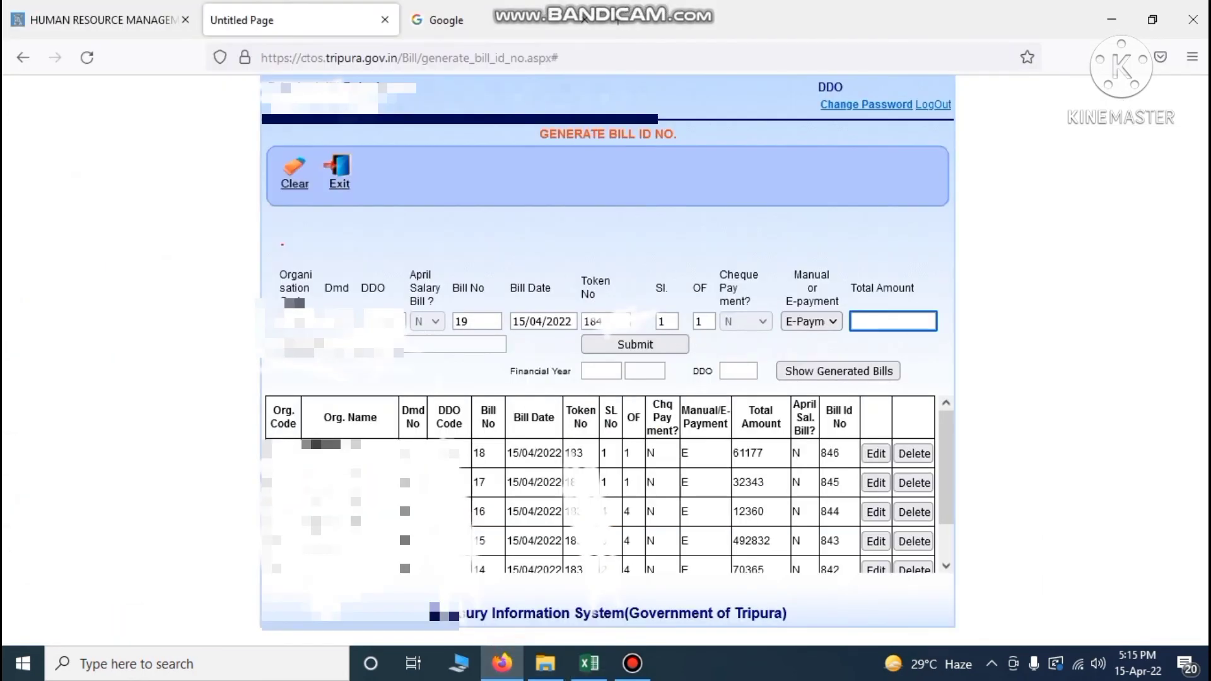
type("2805")
left_click(1010, 298)
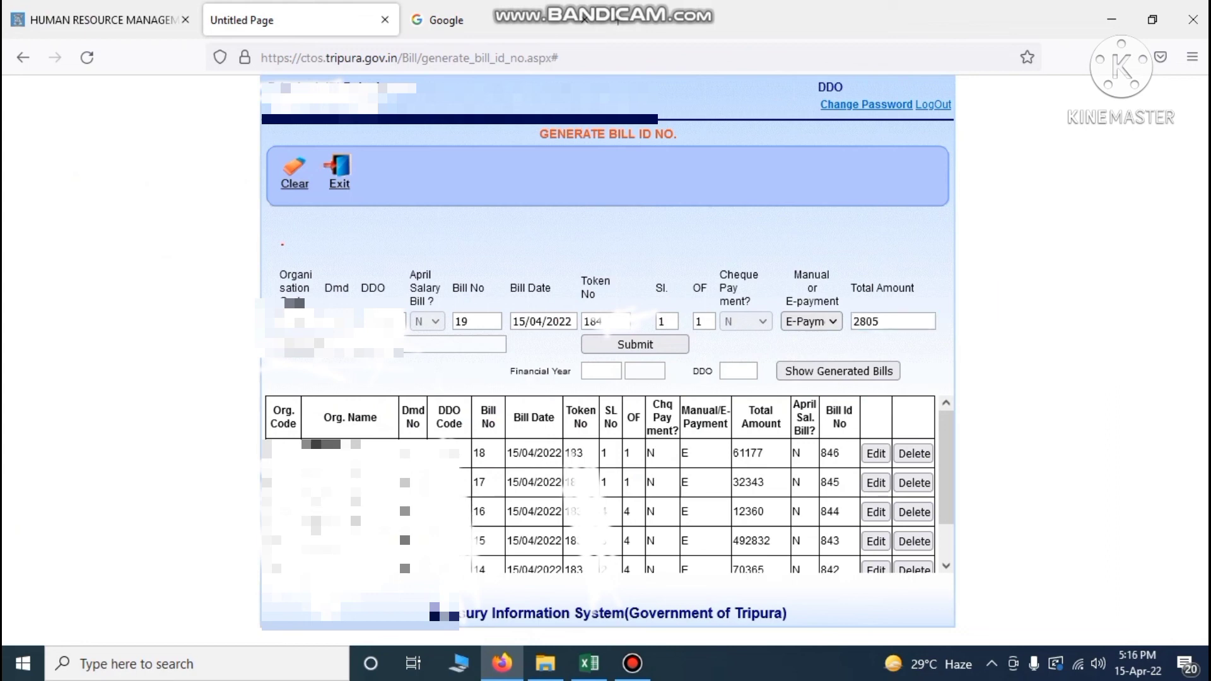
left_click(627, 342)
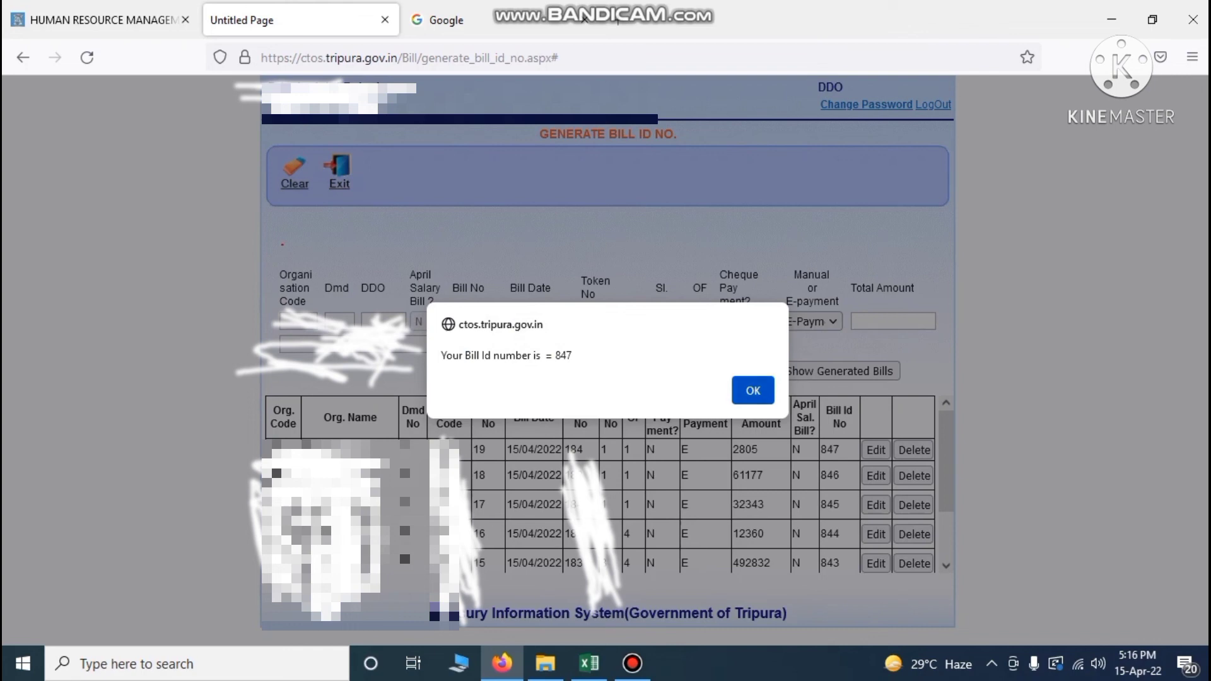
Dismiss the Bill Id 847 alert and enter 847 in cell D11 for NPS bill 19
left_click(756, 389)
left_click(589, 664)
left_click(338, 486)
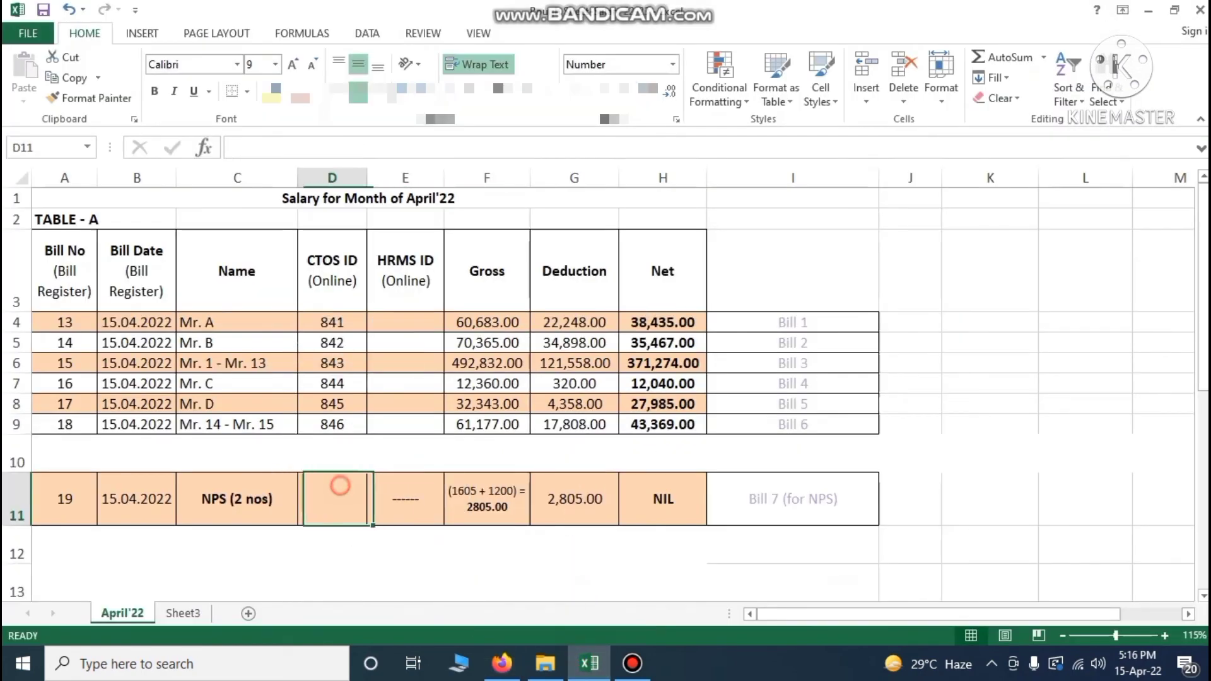
type("847")
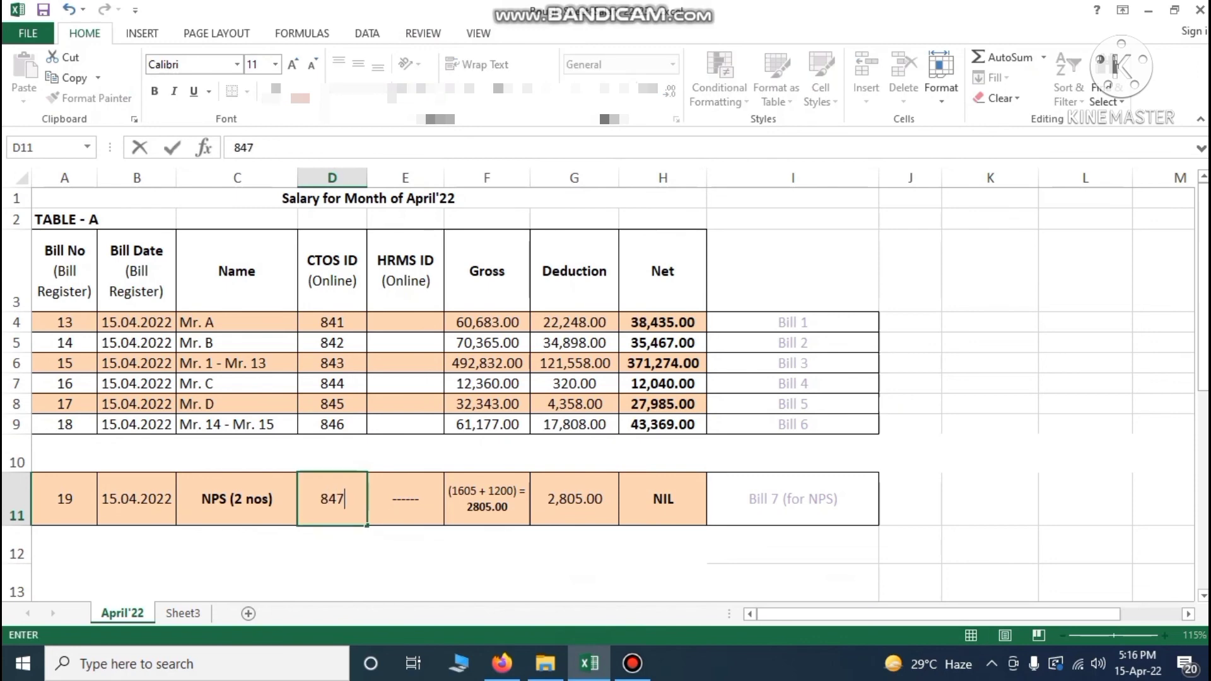
left_click(944, 447)
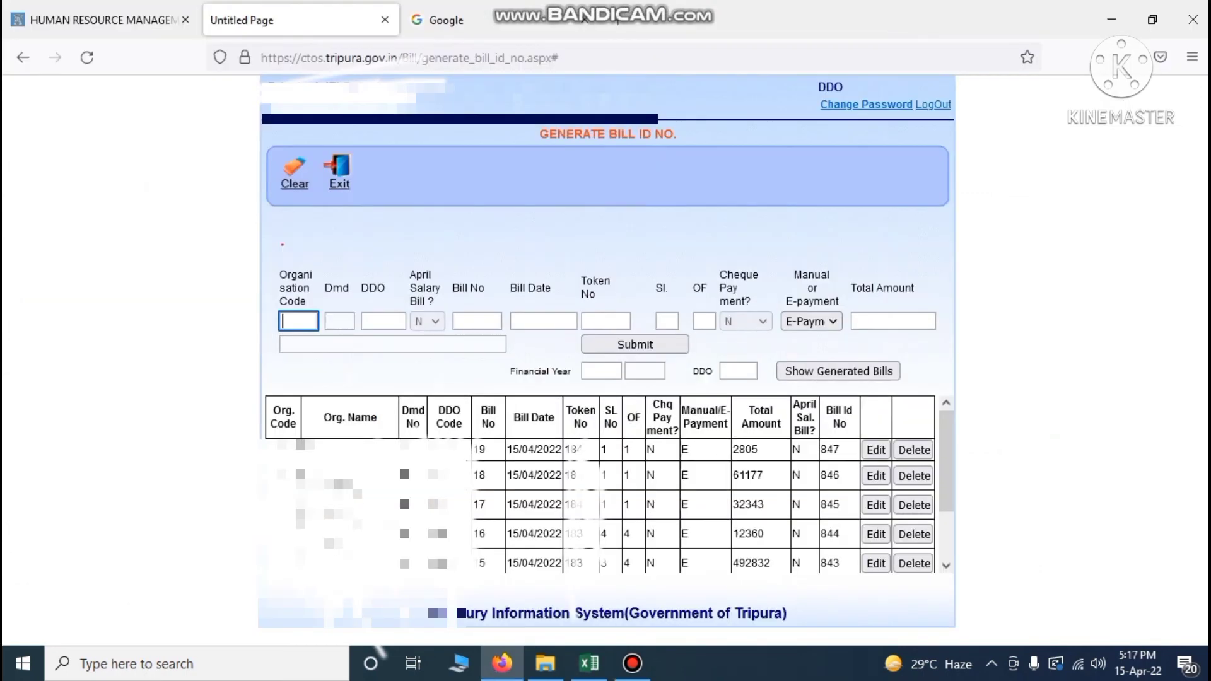
Leave the bill ID page and open a blank Bill Entry Payment Input Data Sheet
left_click(339, 166)
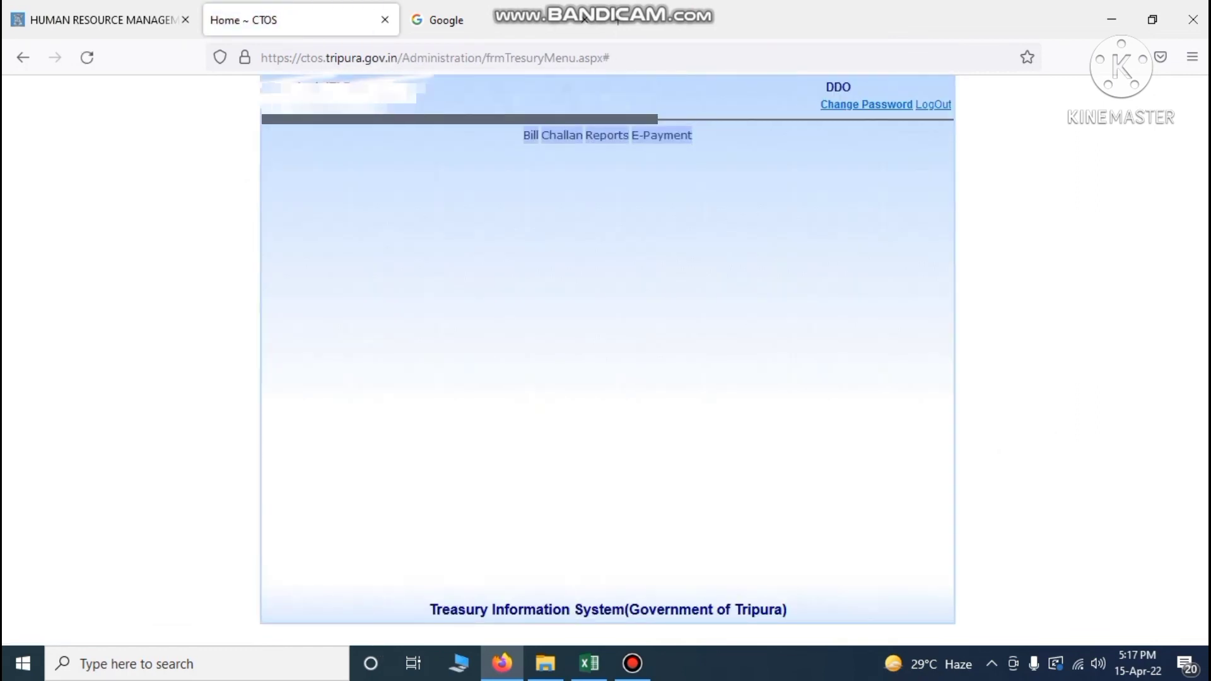
mouse_move(530, 135)
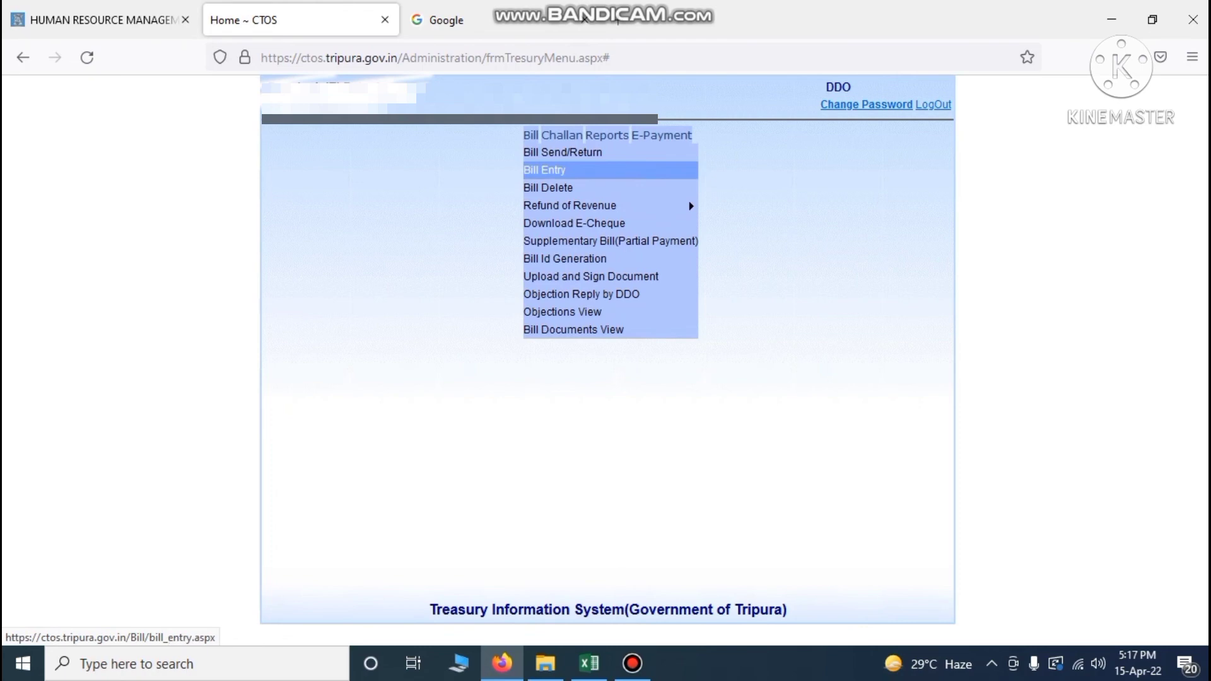
left_click(544, 170)
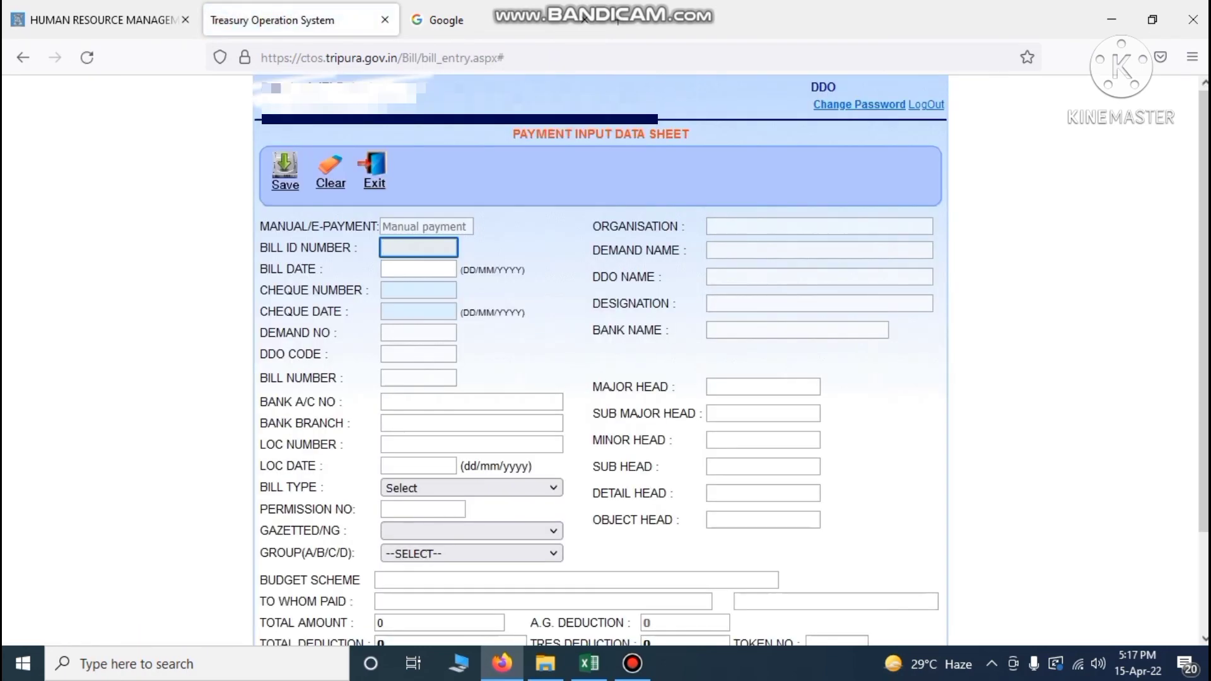
scroll(601, 359, "down", 2)
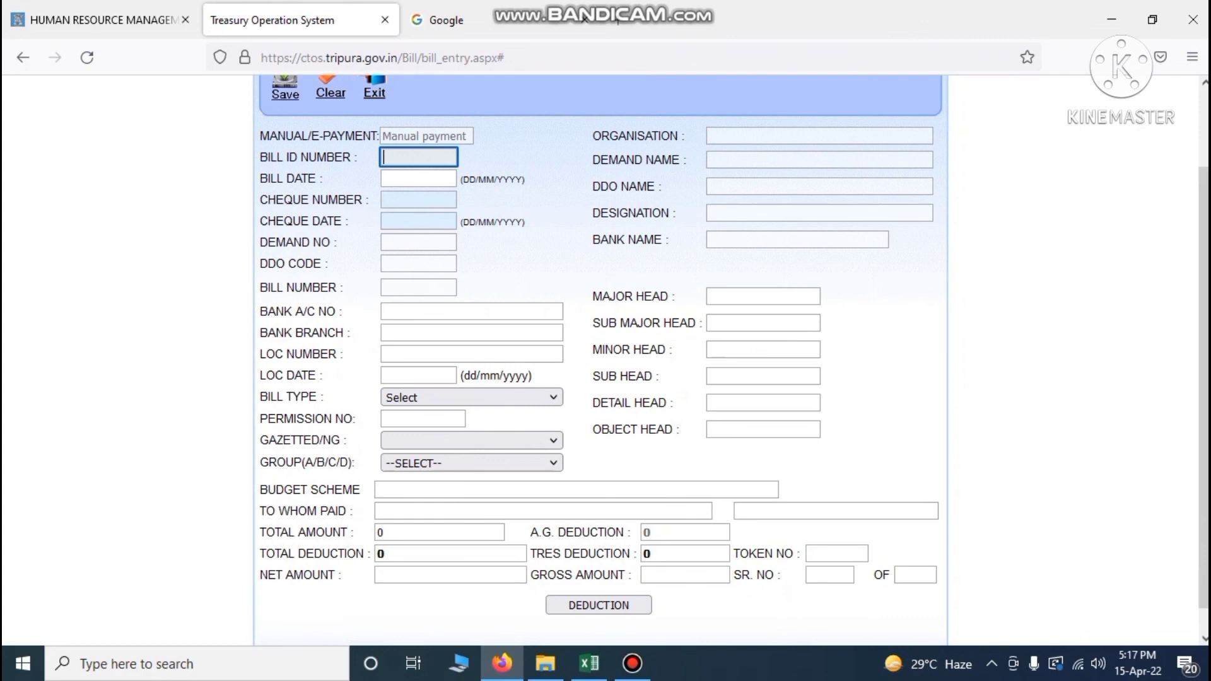
left_click(545, 664)
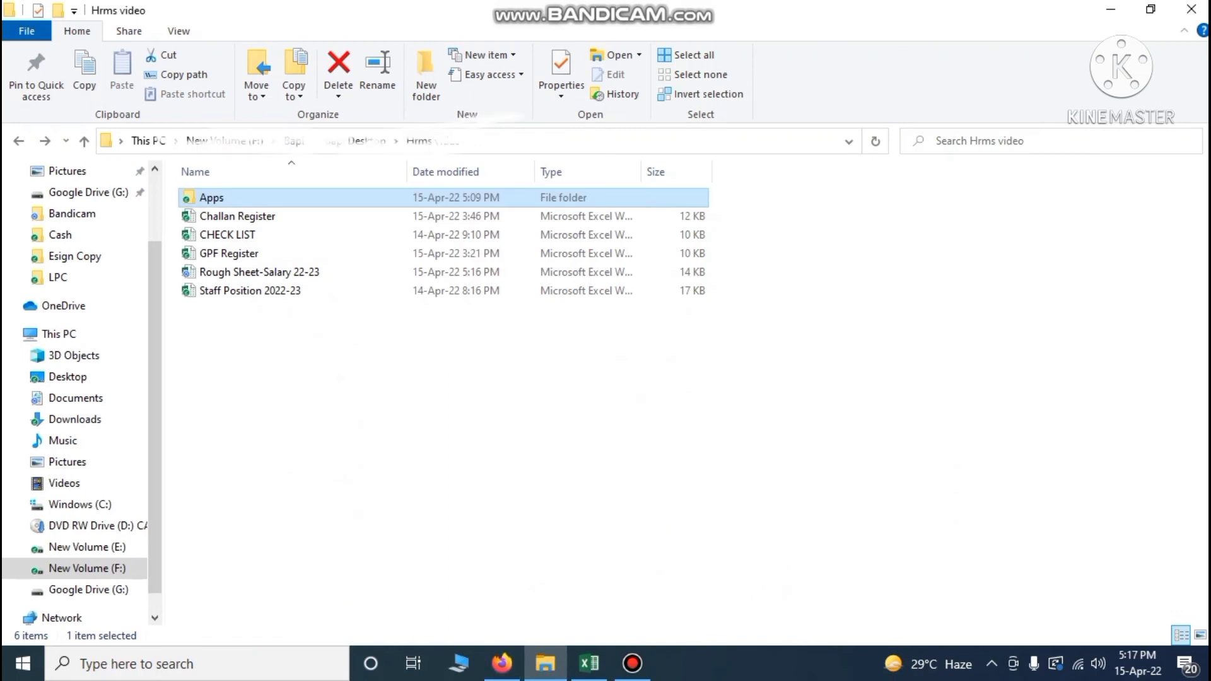
left_click(271, 218)
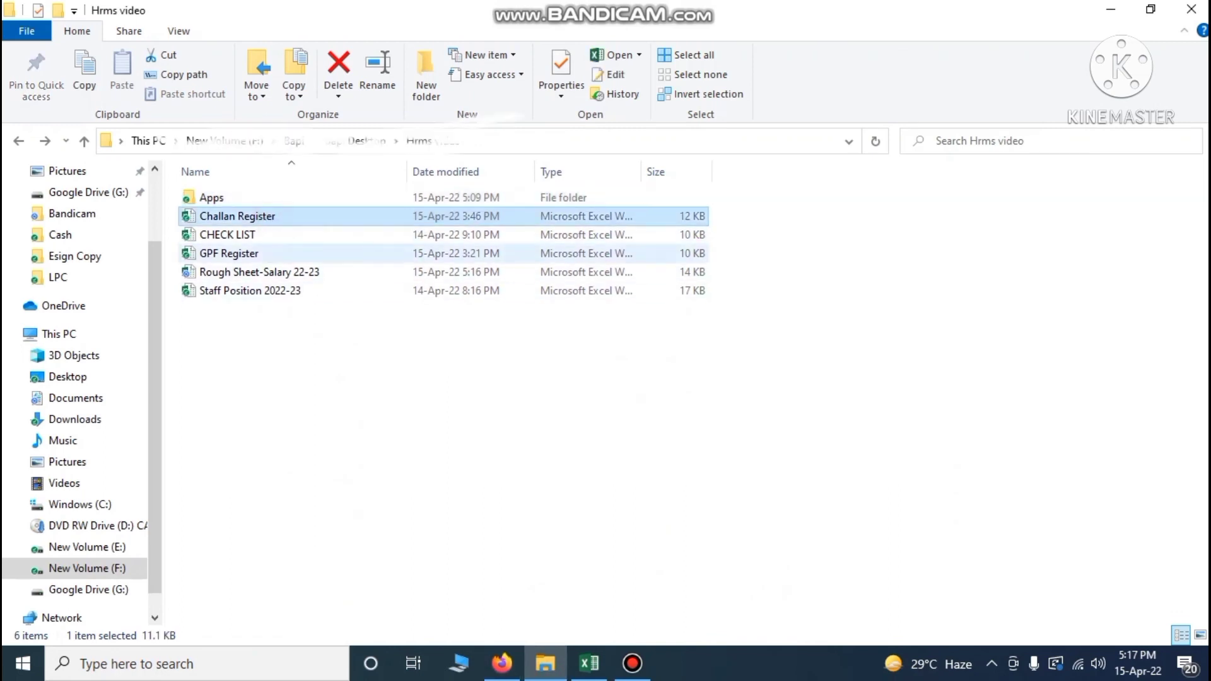
left_click(227, 252)
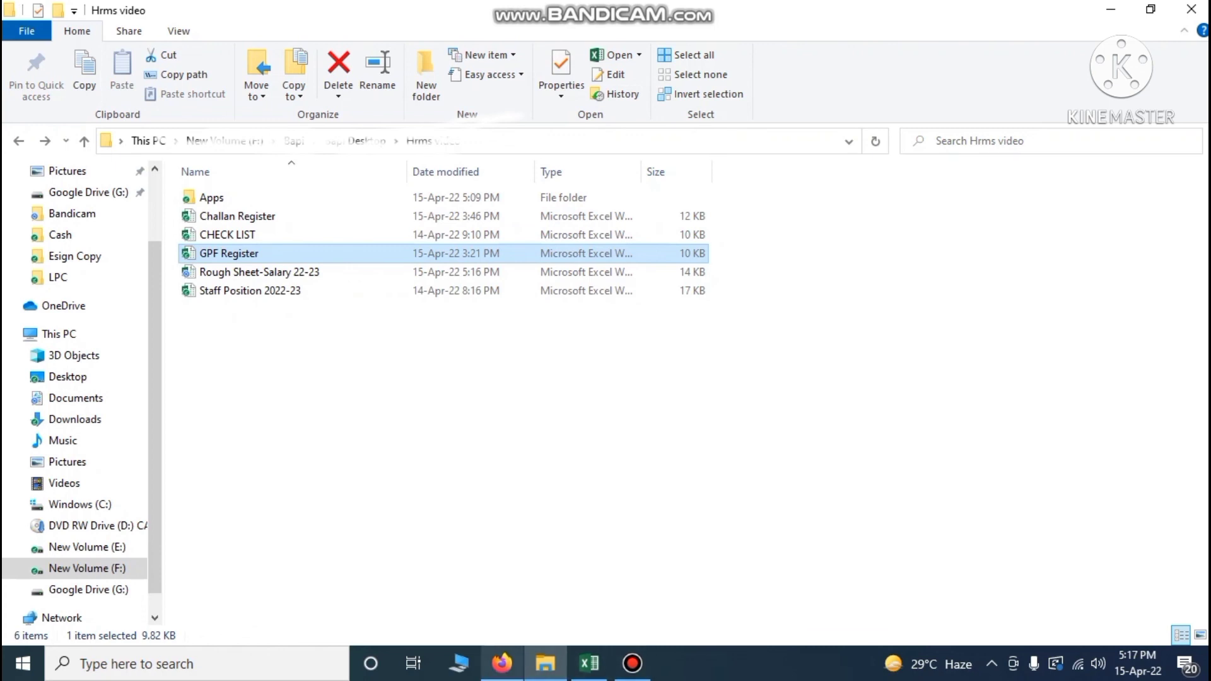
left_click(502, 663)
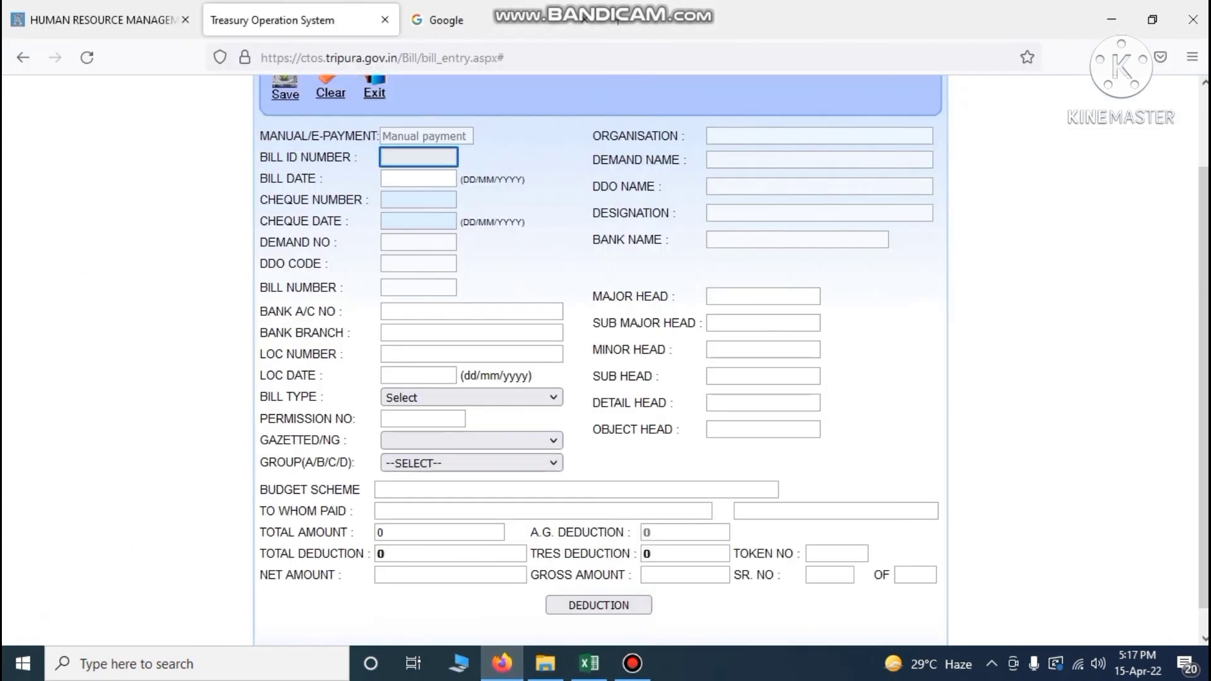